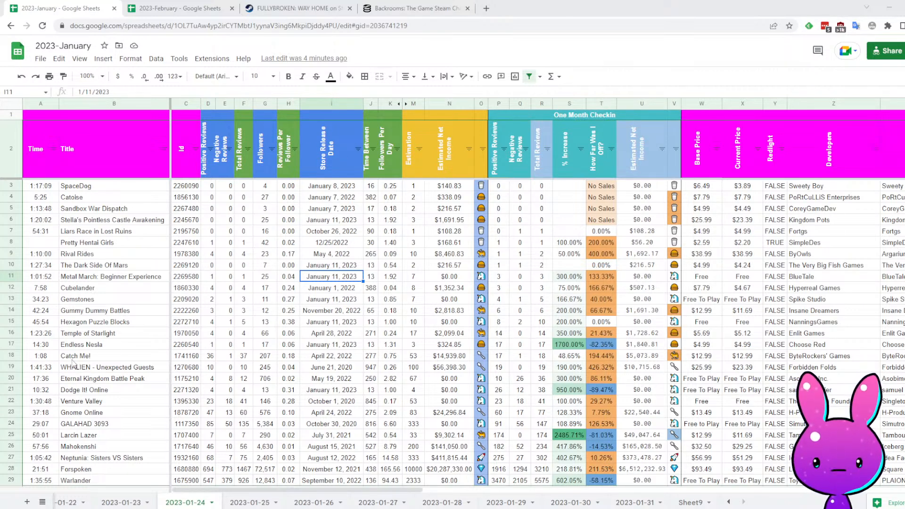
- Filter the Redlight column of the 2023-01-24 sheet to show only rows with the value FALSE
click(132, 268)
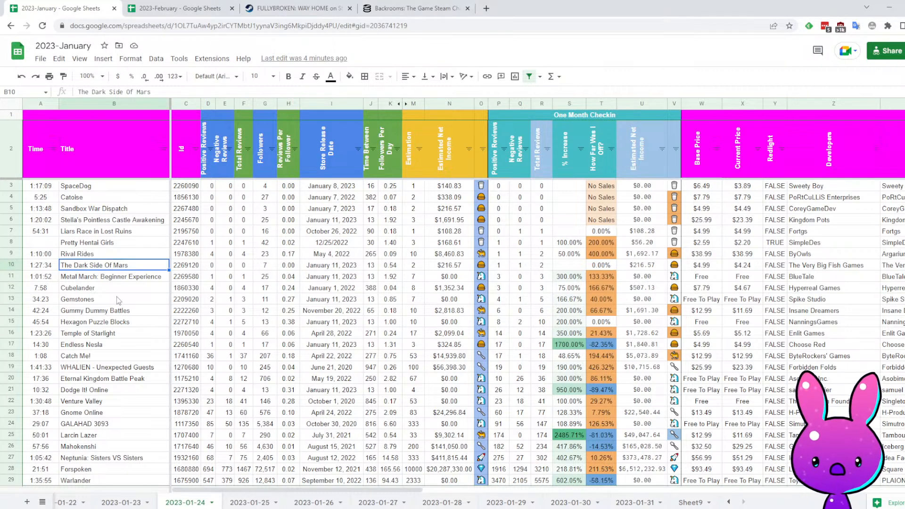
click(86, 189)
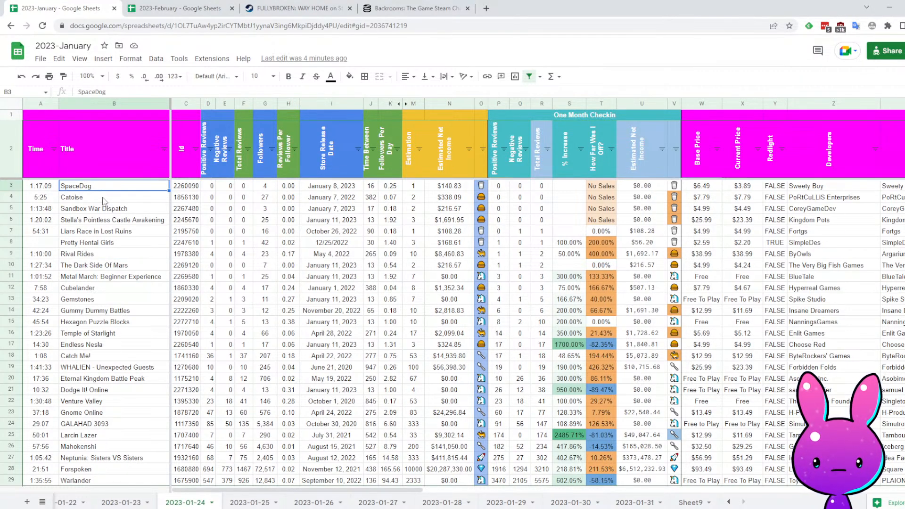
click(781, 150)
click(679, 327)
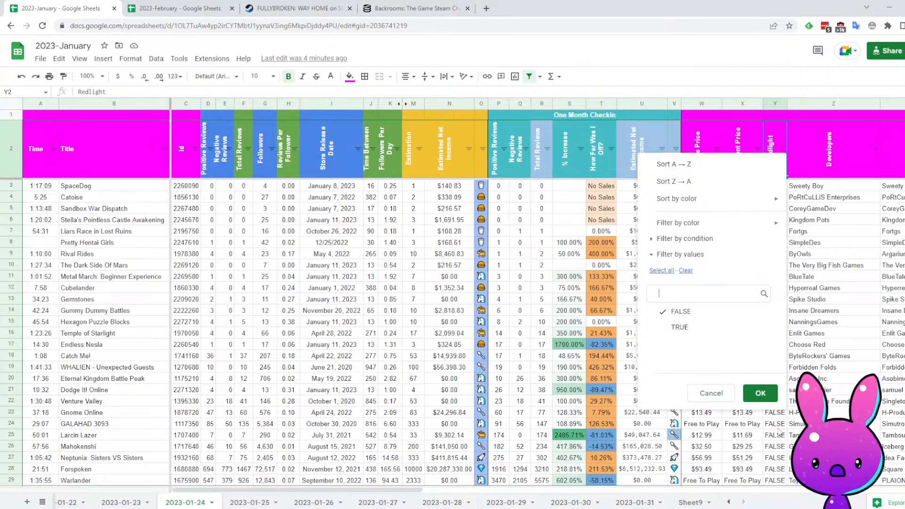
click(761, 394)
- Highlight all the filtered game titles in 2023-January and on the 2023-02-24 sheet of 2023-February to compare the two release days
click(85, 189)
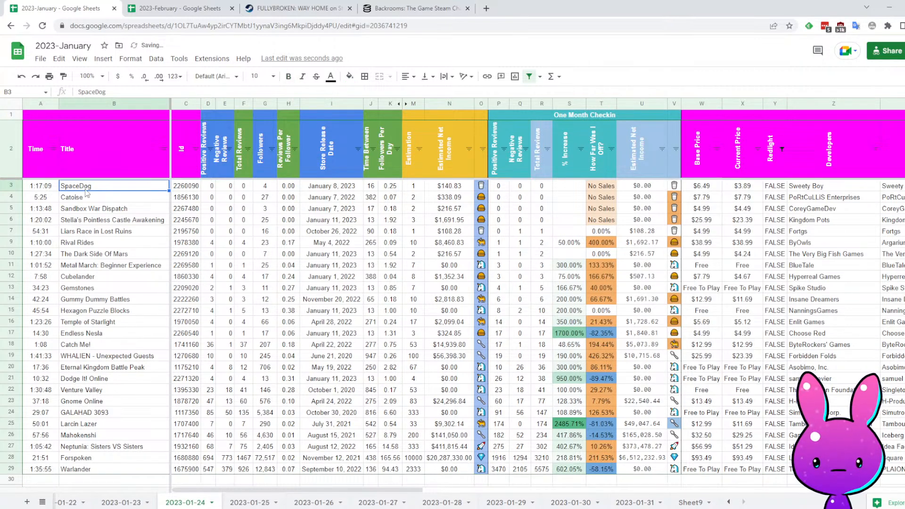
key(ctrl+shift+Down)
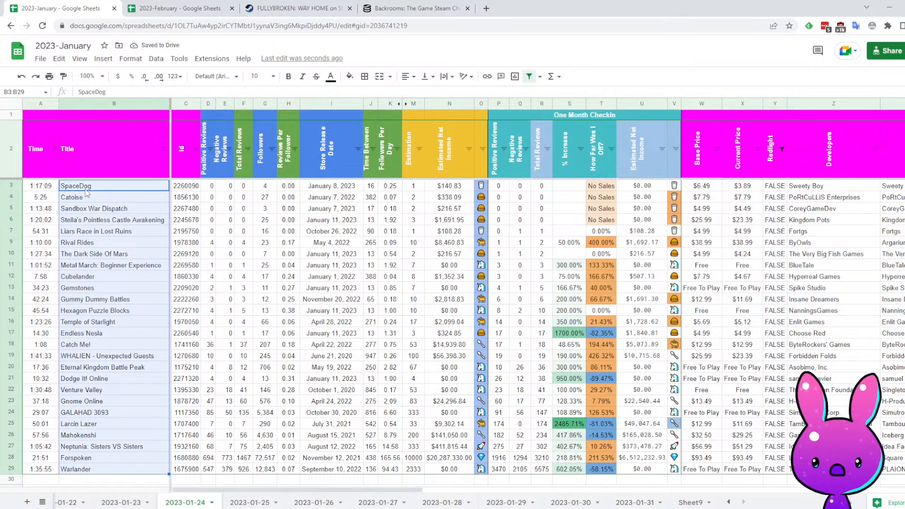
click(175, 8)
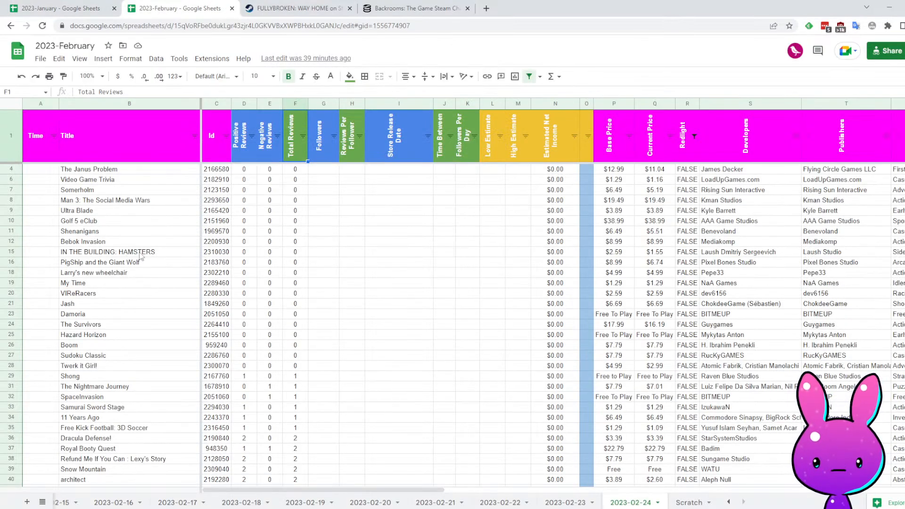
scroll(131, 257, up, 1)
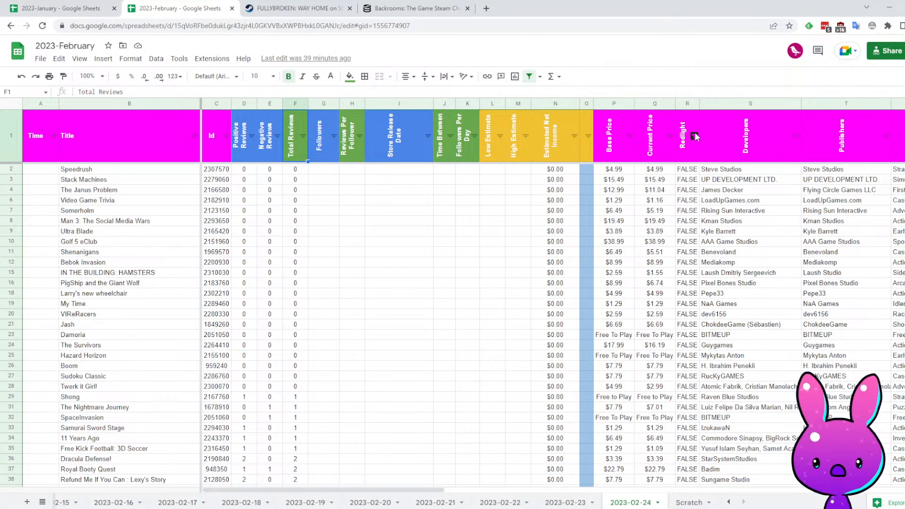
click(140, 170)
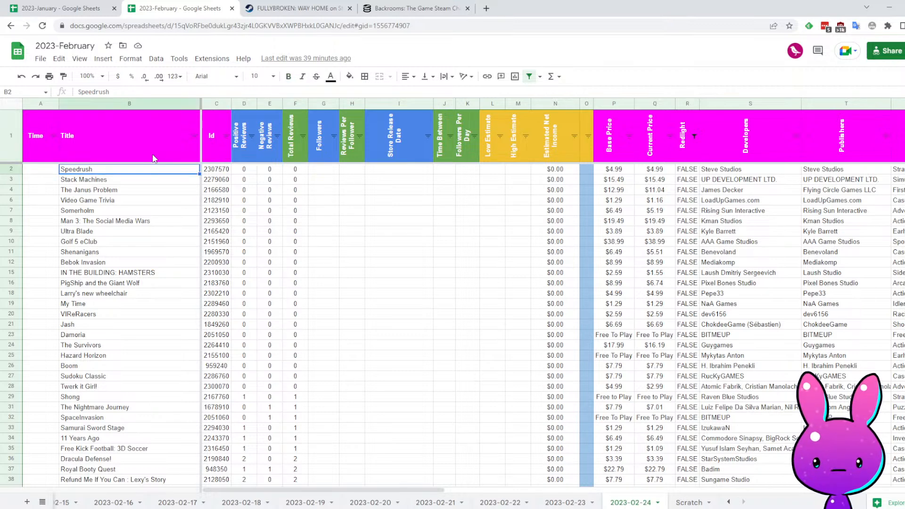
key(ctrl+shift+Down)
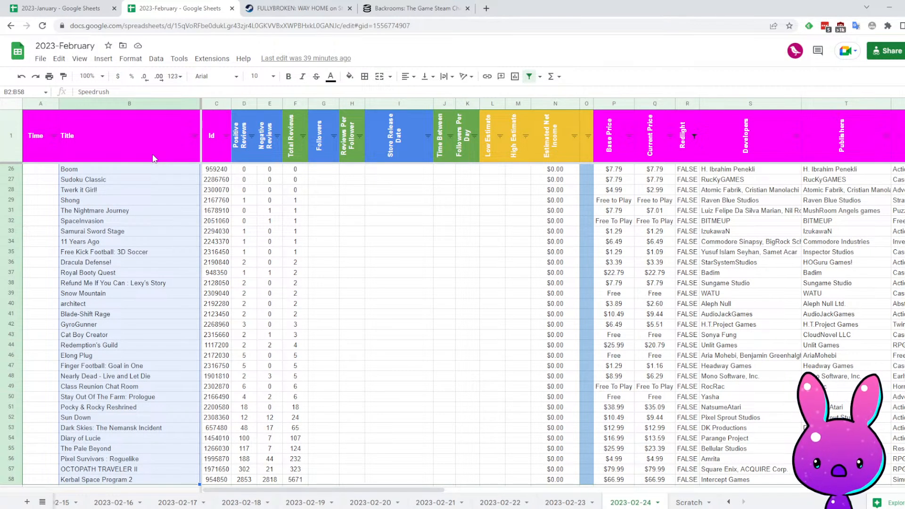
click(234, 231)
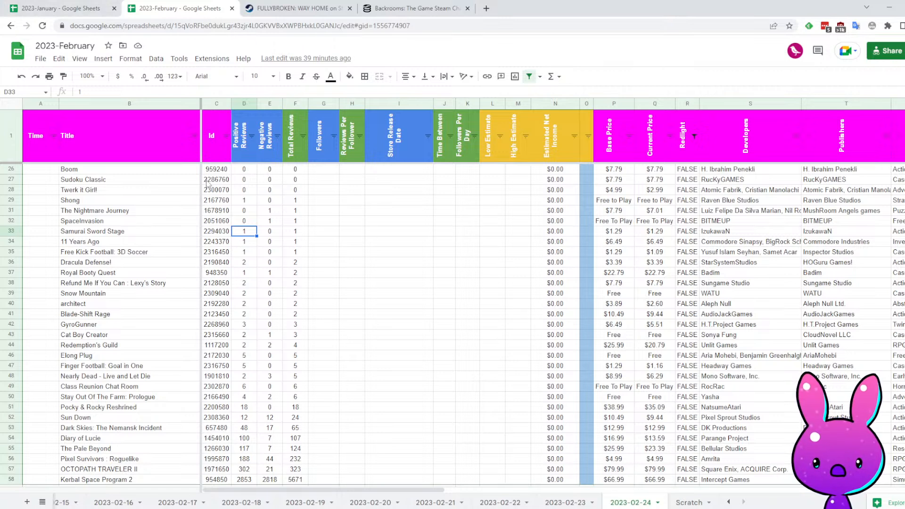
- Return to the 2023-January spreadsheet, look at the Forspoken row and copy SpaceDog's Id
click(70, 8)
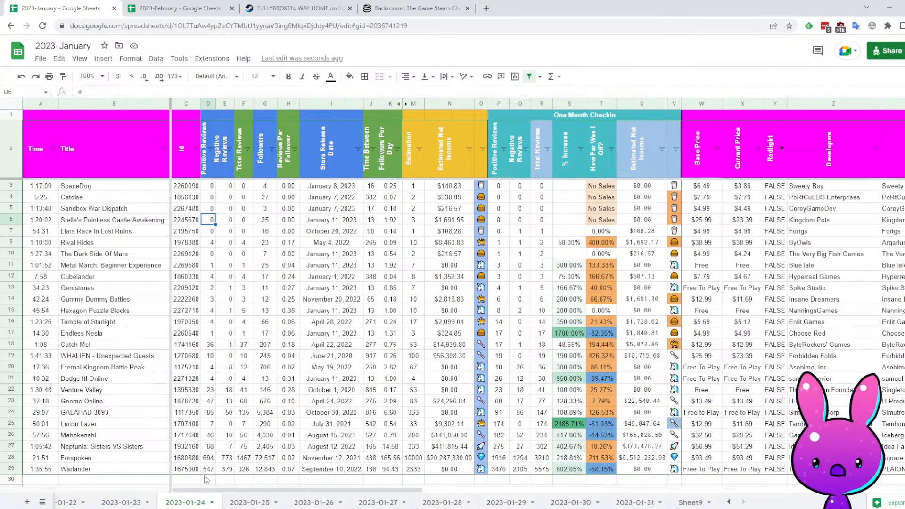
click(114, 458)
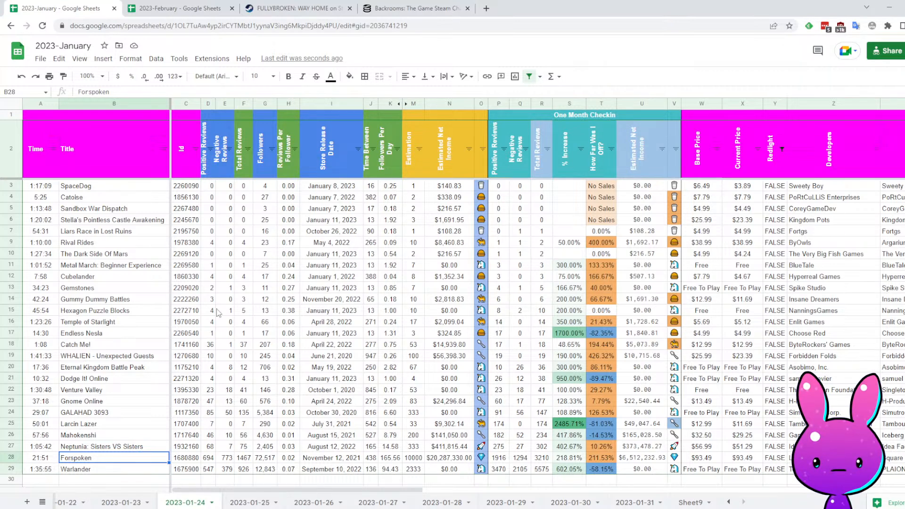
click(186, 189)
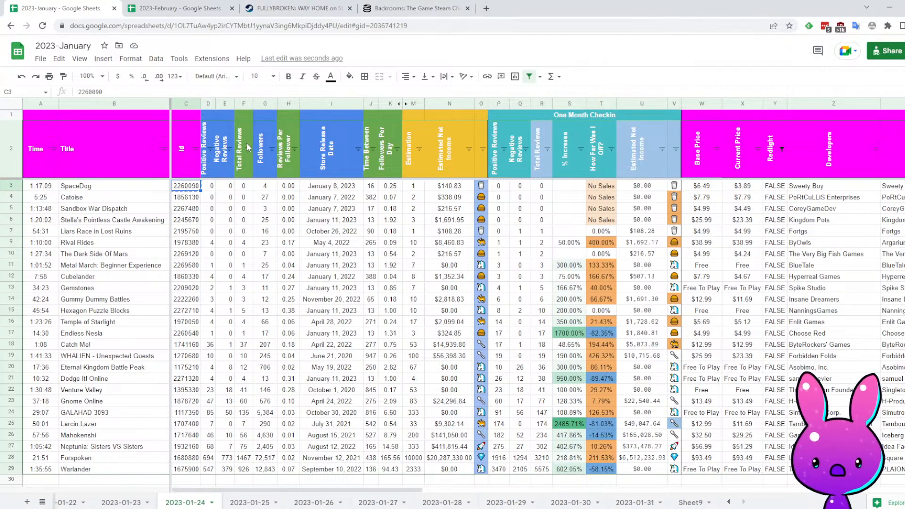
- Shrink the spreadsheet's browser window, widen it slightly to fit more columns, and hide the spreadsheet's menus
drag(581, 3, 267, 49)
drag(504, 40, 781, 266)
drag(535, 282, 506, 244)
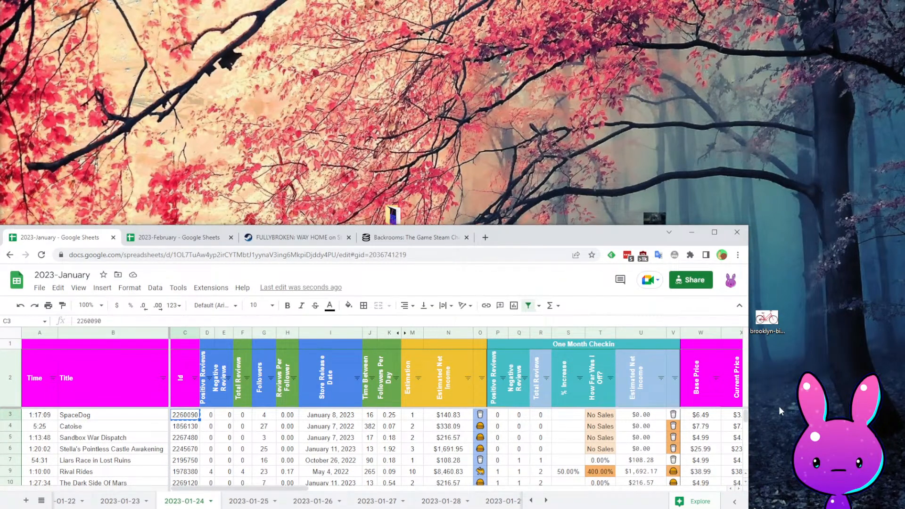
drag(750, 397, 780, 393)
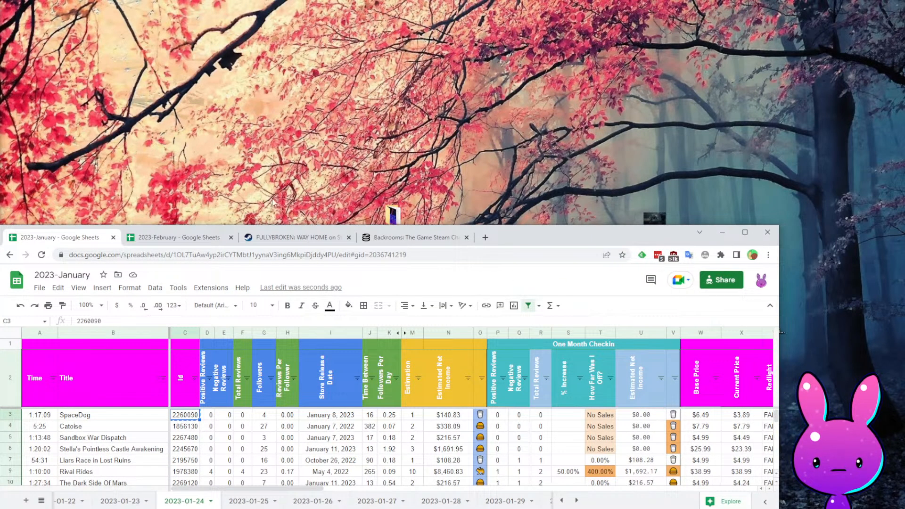
click(771, 307)
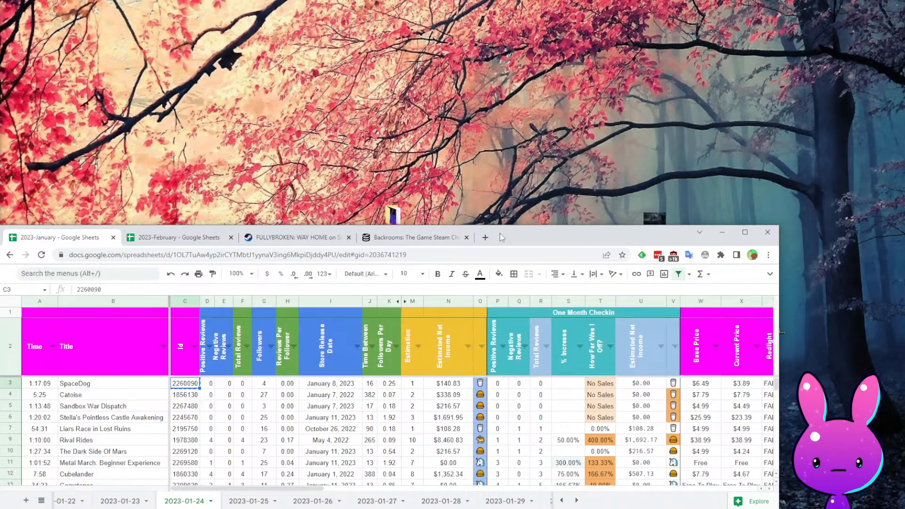
- Lower the spreadsheet window and detach the FULLYBROKEN: WAY HOME Steam page into its own taller window above it
drag(540, 227, 540, 293)
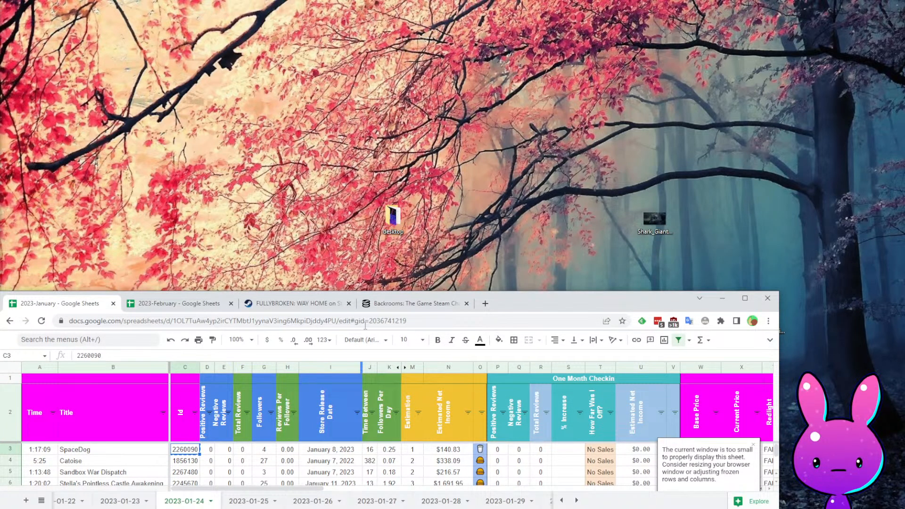
drag(297, 304, 305, 16)
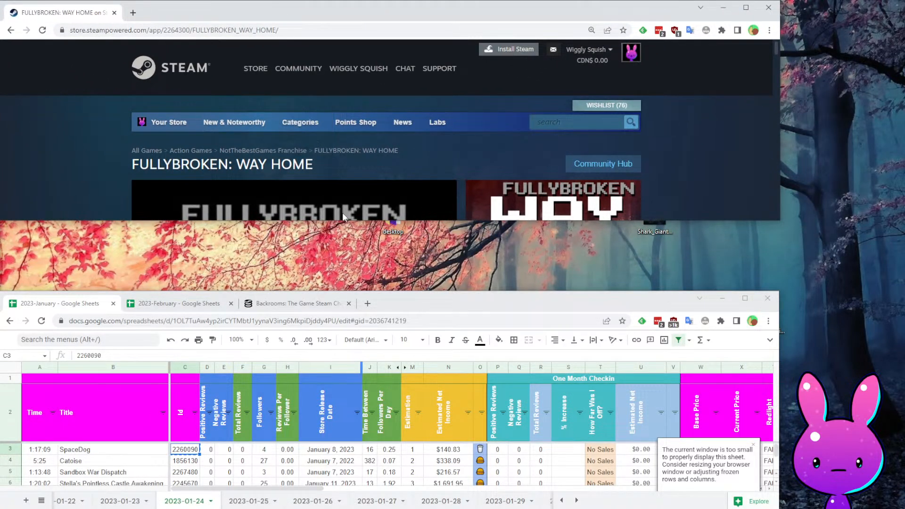
drag(346, 220, 347, 441)
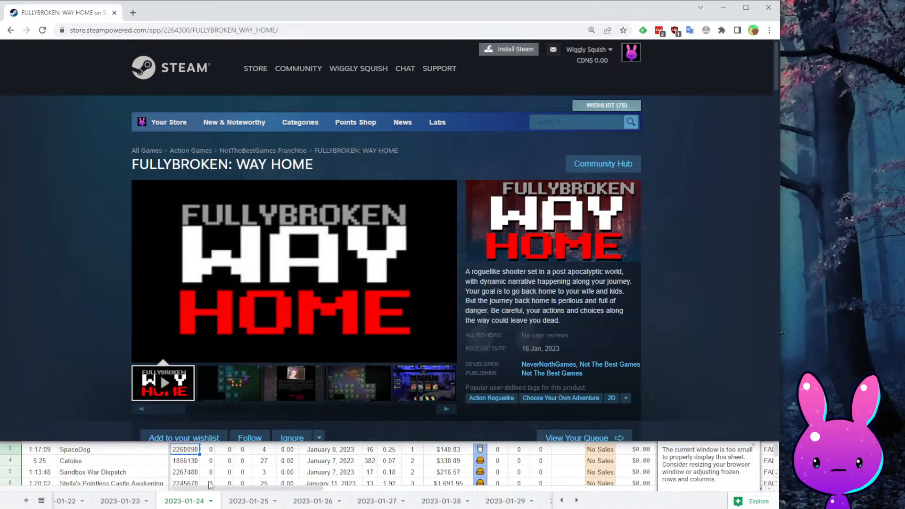
- Copy SpaceDog's Id from the spreadsheet and open its Steam store page by putting 2260090 in the store address
click(113, 464)
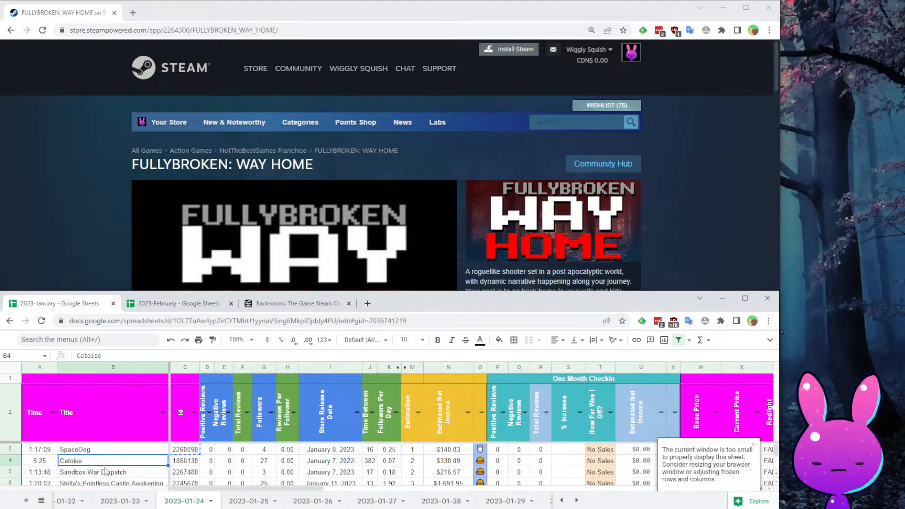
click(185, 450)
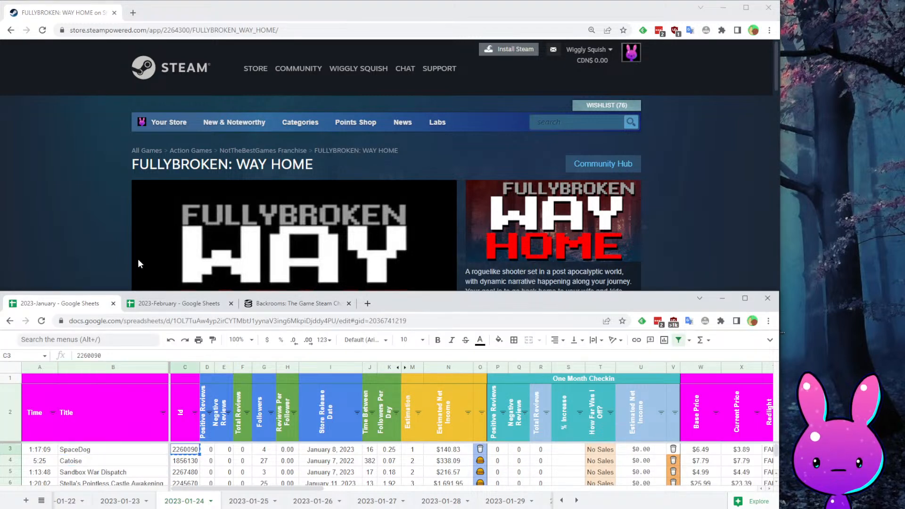
click(148, 2)
double_click(200, 29)
text(2260090)
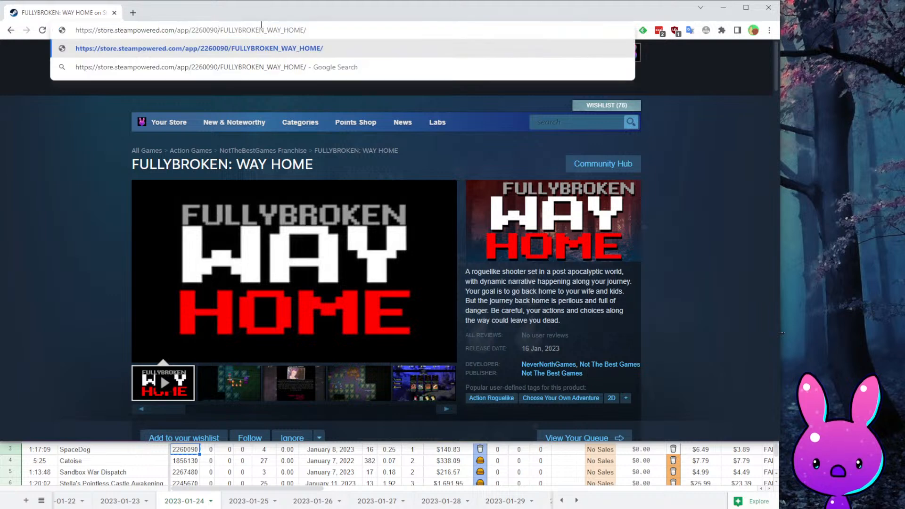
key(Return)
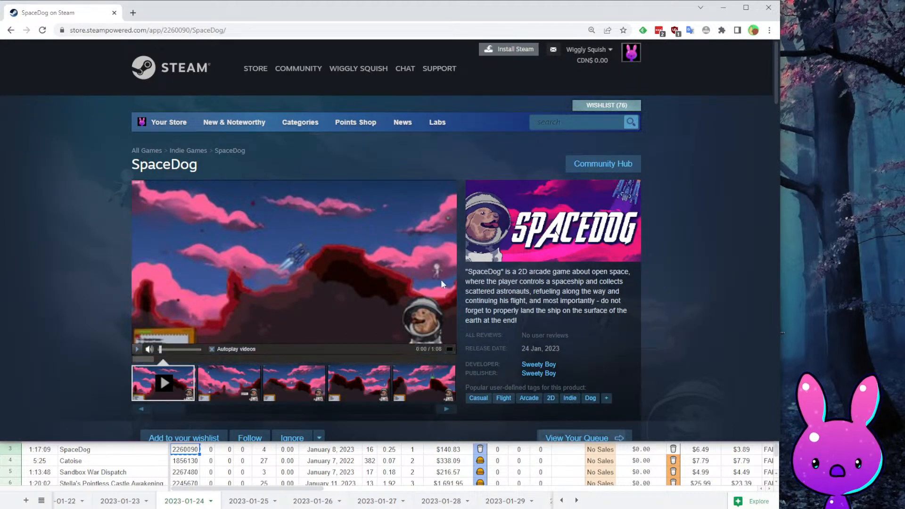
- Mute the SpaceDog trailer and check the game's initial reviews, one-month reviews and estimation in the spreadsheet
click(150, 350)
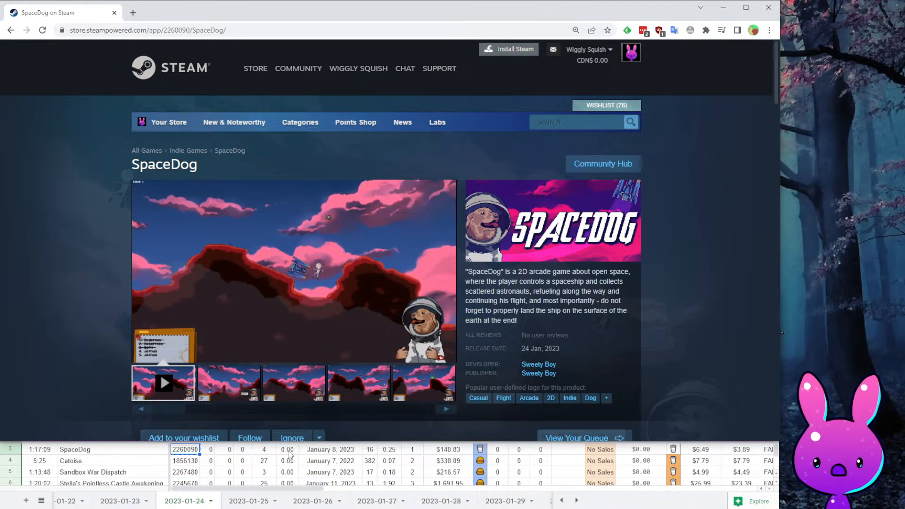
click(226, 472)
drag(211, 449, 245, 449)
drag(498, 450, 559, 451)
click(411, 450)
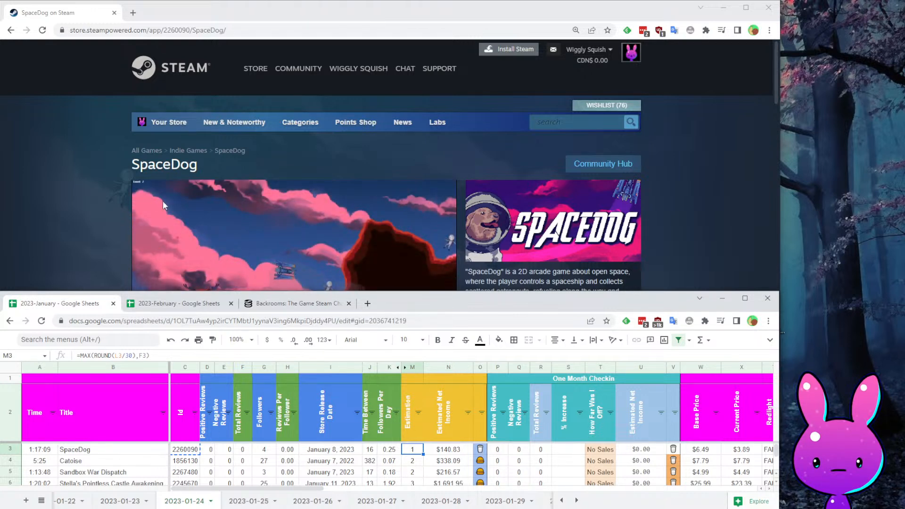
click(71, 247)
- Copy Catoise's Id from the spreadsheet and open its Steam store page by putting 1856130 in the store address
click(193, 463)
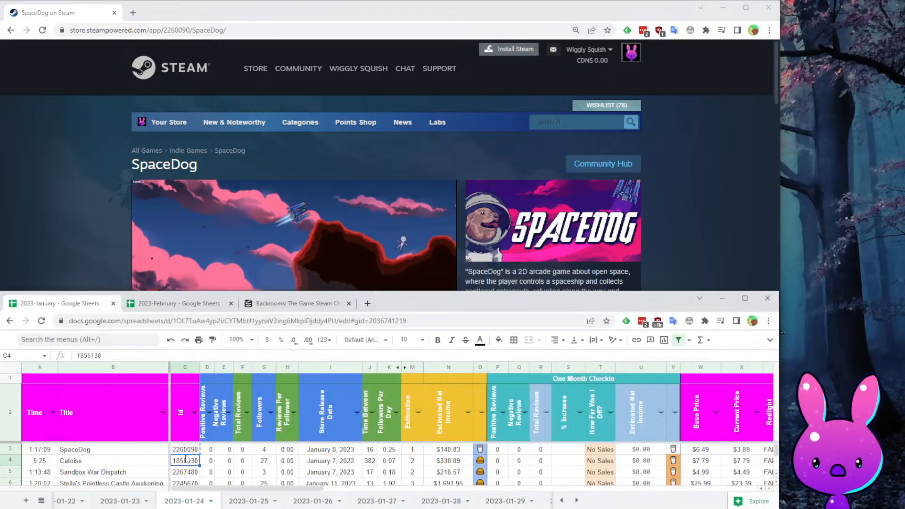
click(79, 173)
key(ctrl+a)
double_click(204, 30)
text(1856130)
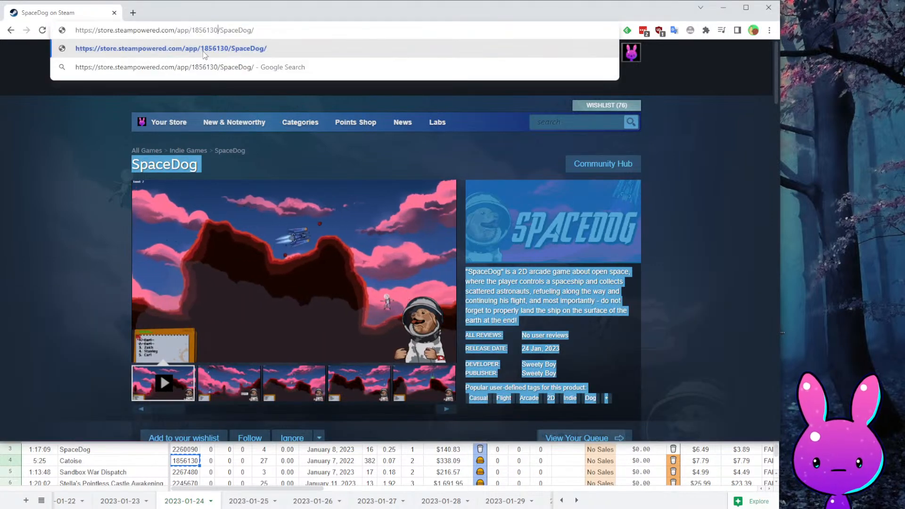
click(203, 51)
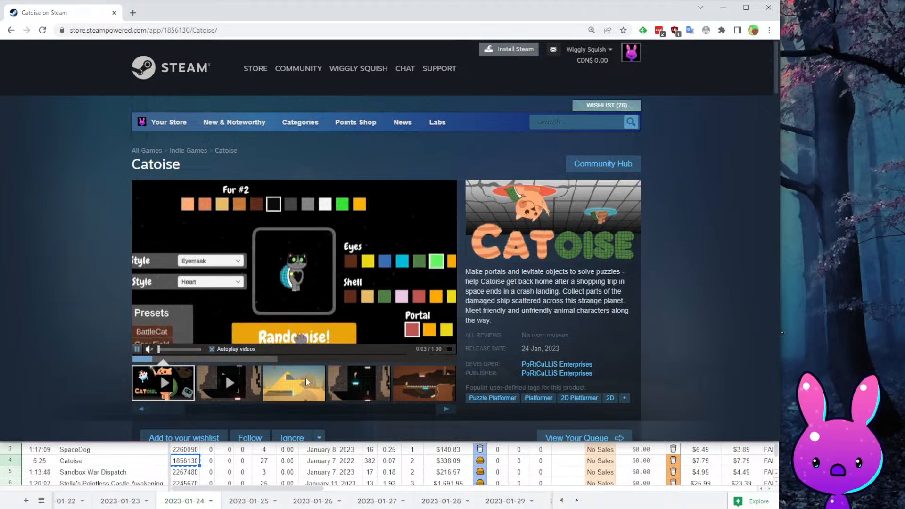
- Skip ahead in the Catoise trailer and check the game's initial reviews, one-month reviews and estimation in the spreadsheet
click(175, 360)
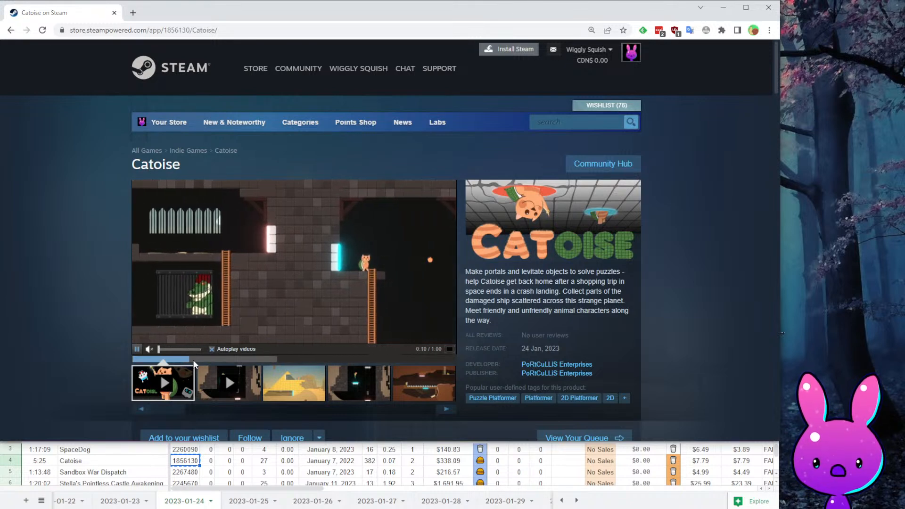
drag(210, 464, 243, 463)
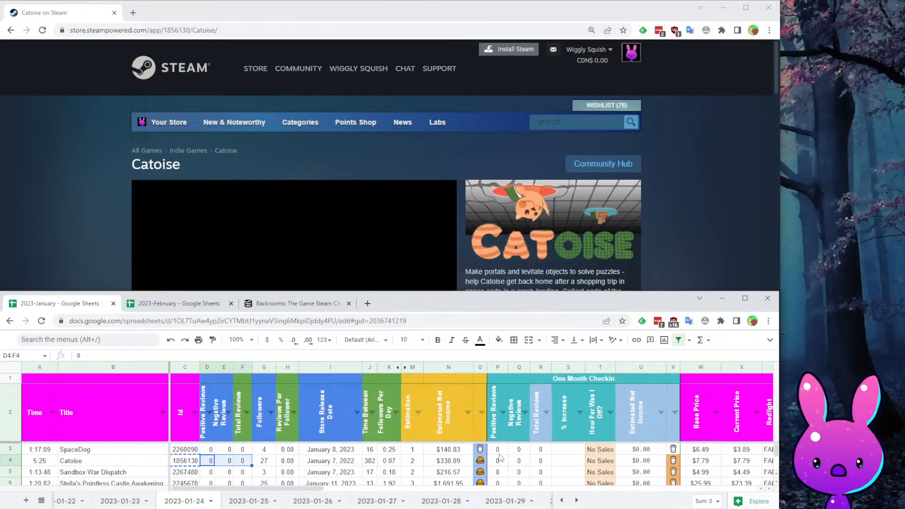
drag(497, 461, 541, 461)
key(ctrl+c)
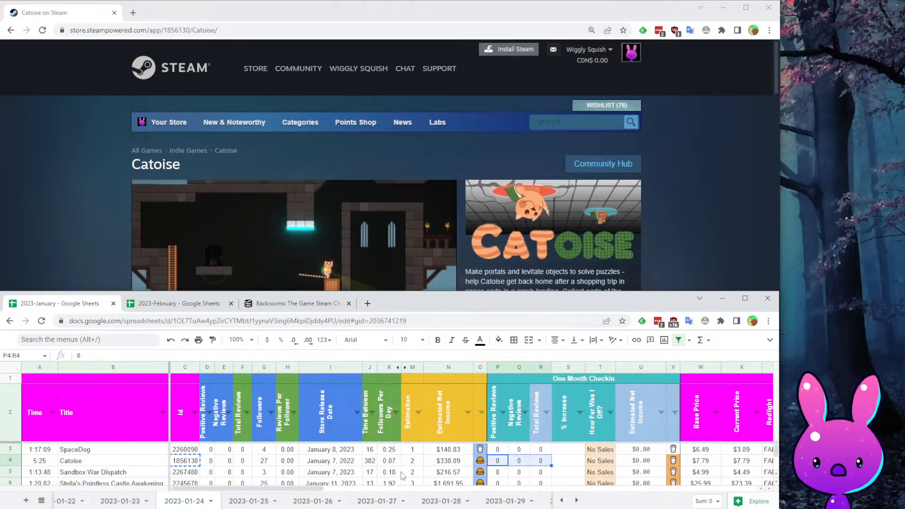
click(411, 461)
click(60, 181)
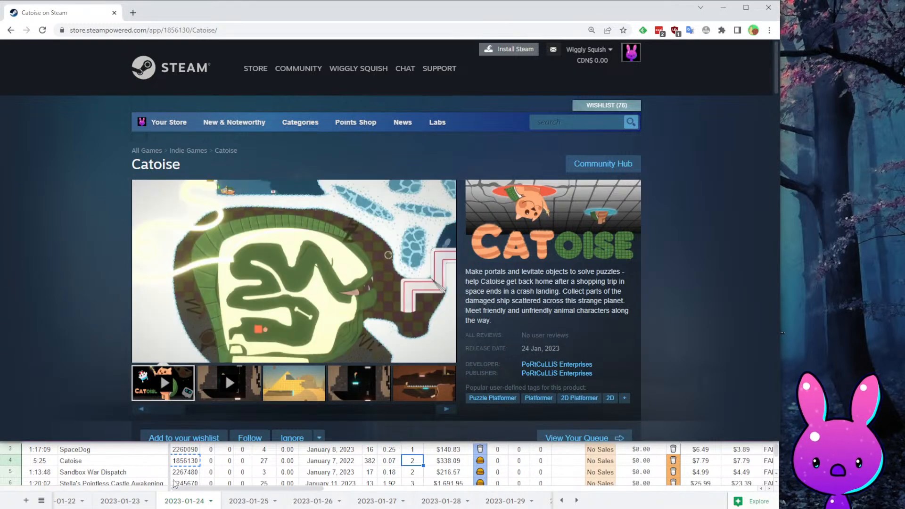
- Copy Sandbox War Dispatch's Id from the spreadsheet and open its Steam store page by putting 2267480 in the store address
key(alt+Tab)
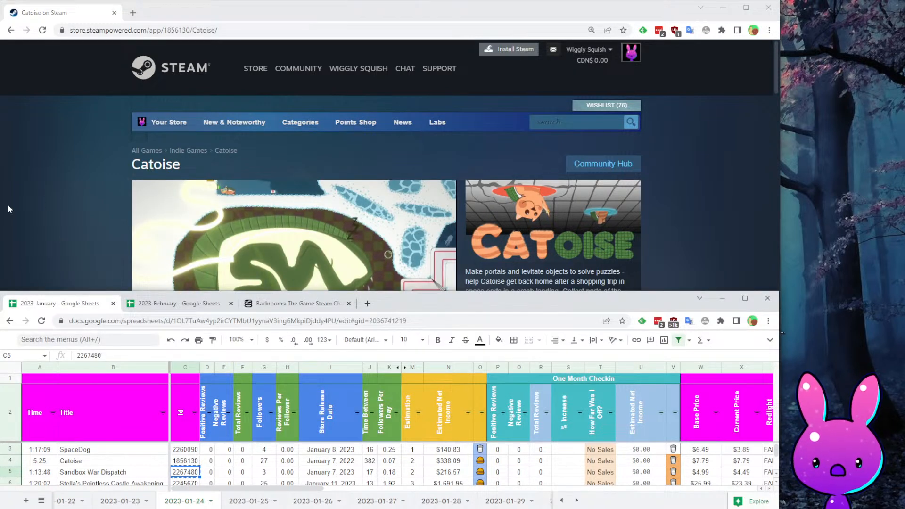
click(65, 187)
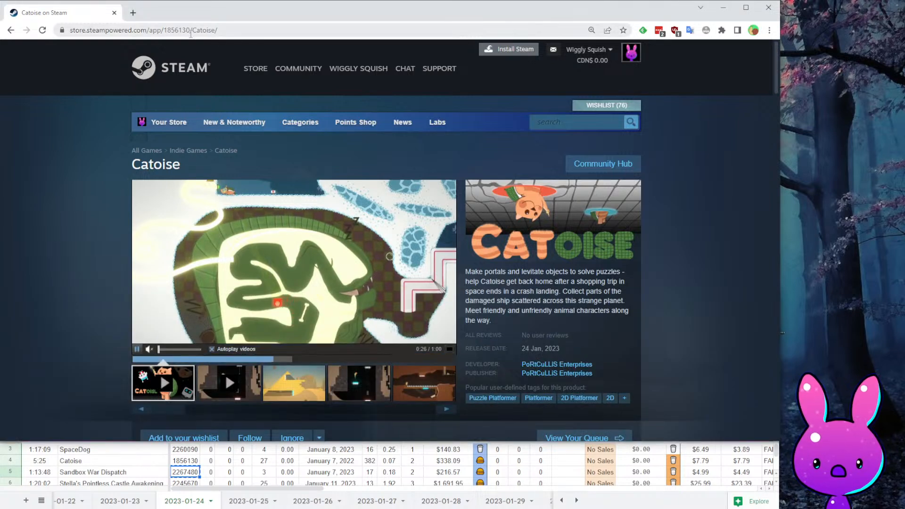
double_click(191, 31)
text(2267480)
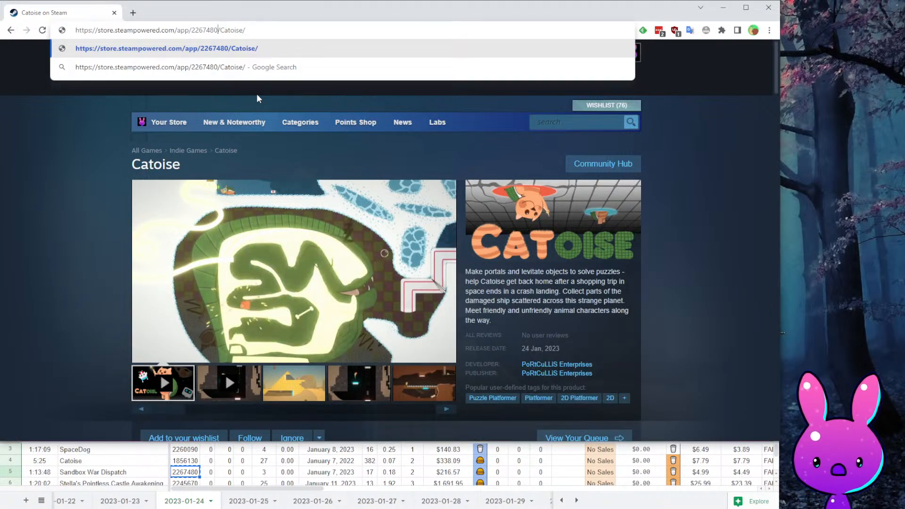
key(Return)
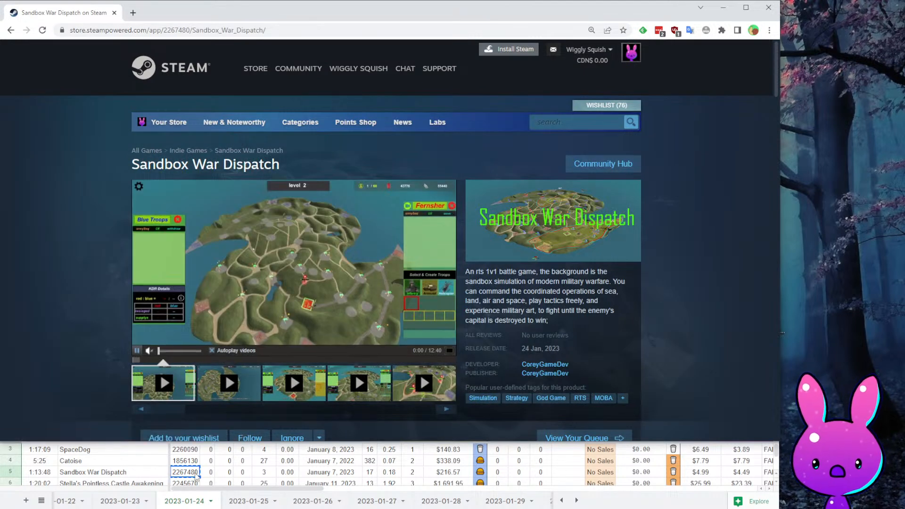
- Check Sandbox War Dispatch's initial reviews and its one-month check-in reviews in the spreadsheet while viewing its trailer
scroll(169, 476, down, 1)
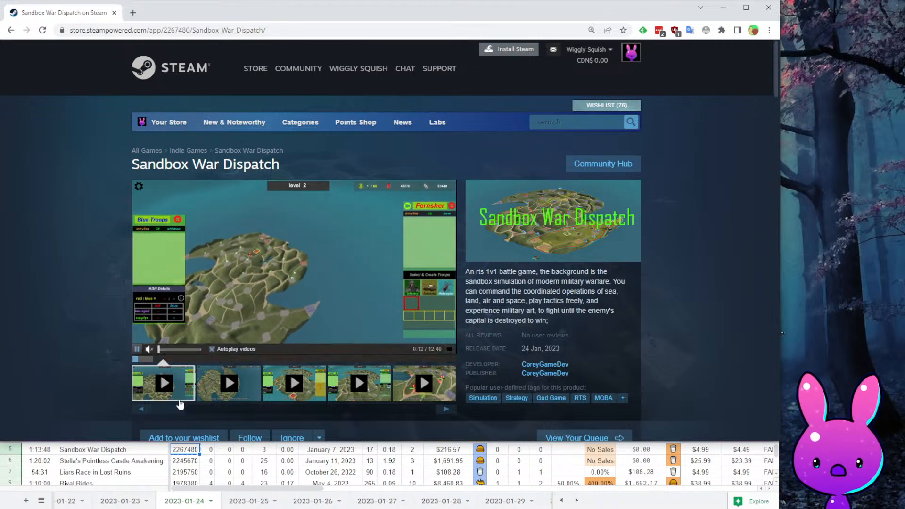
click(384, 476)
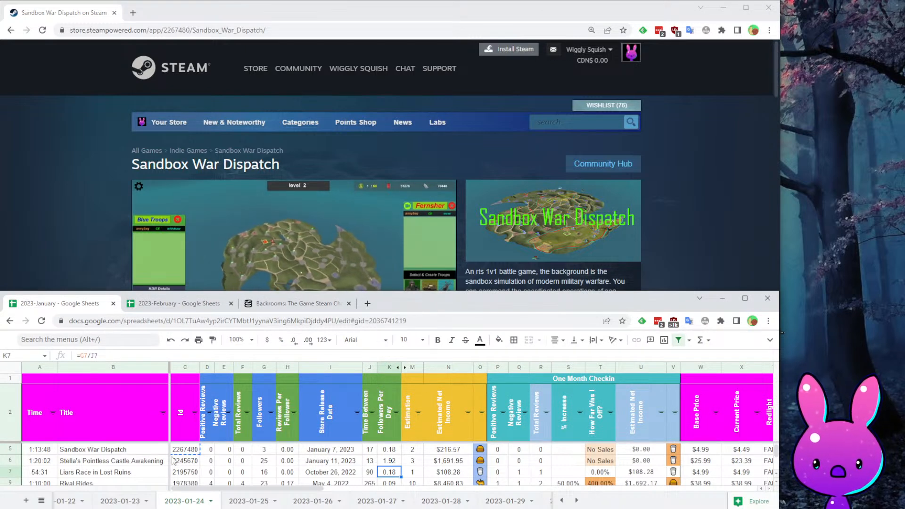
click(101, 219)
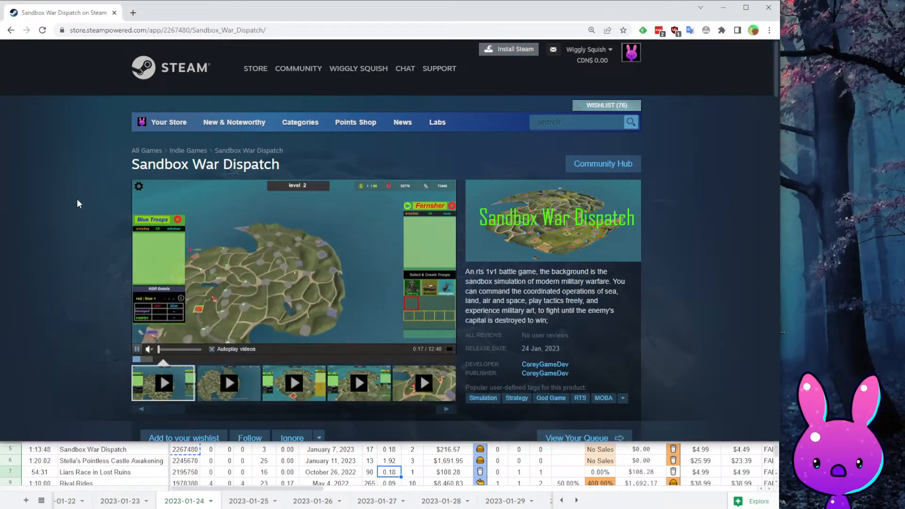
click(209, 452)
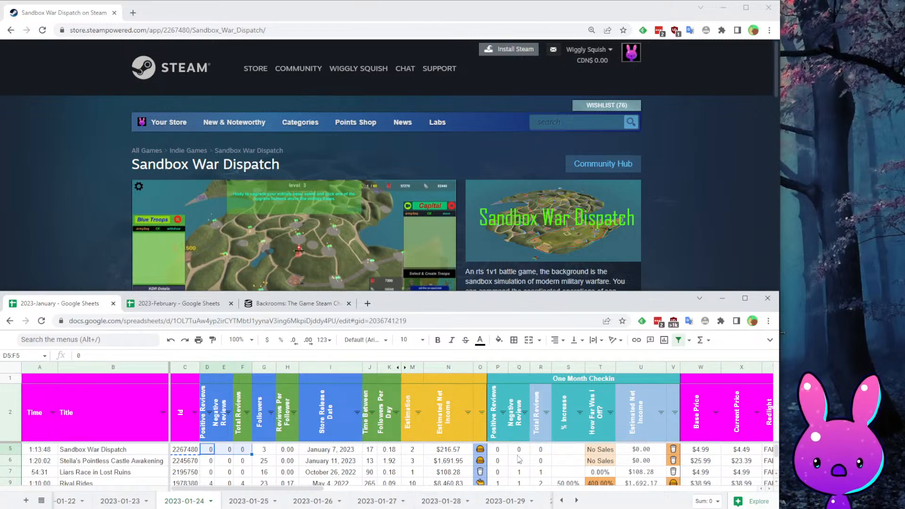
click(498, 449)
key(ctrl+v)
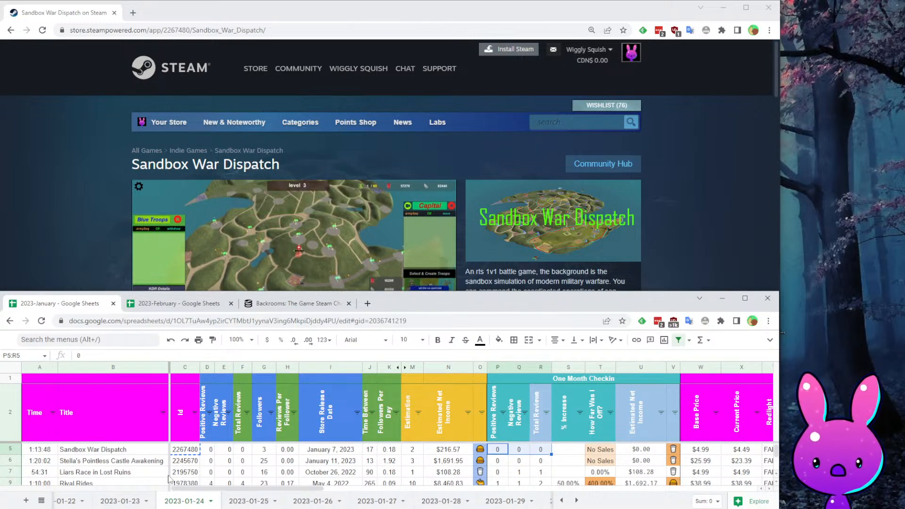
click(65, 223)
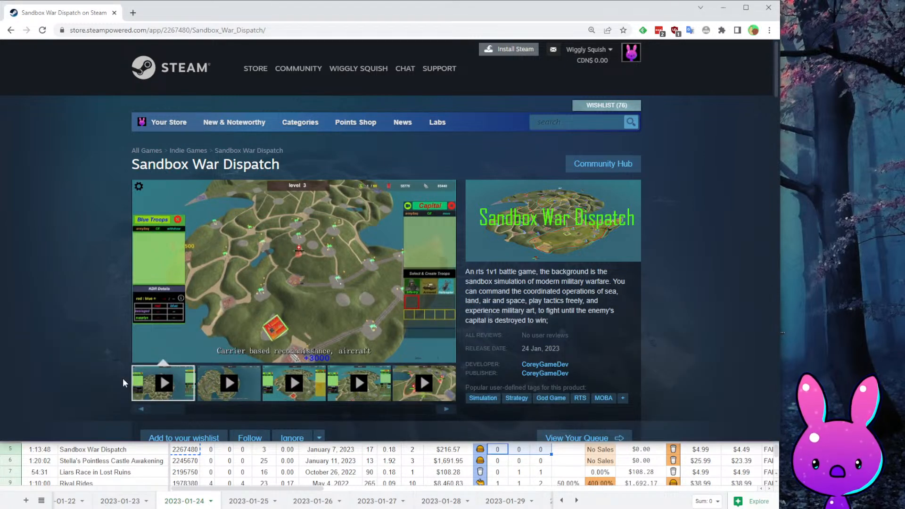
- Copy the Id of Stella's Pointless Castle Awakening and open its Steam store page by putting 2245670 in the store address
click(187, 461)
click(72, 210)
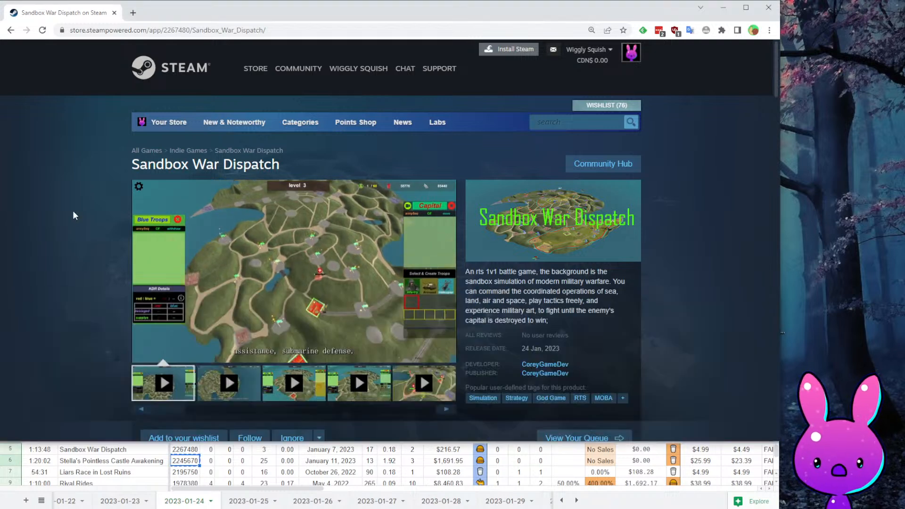
double_click(163, 30)
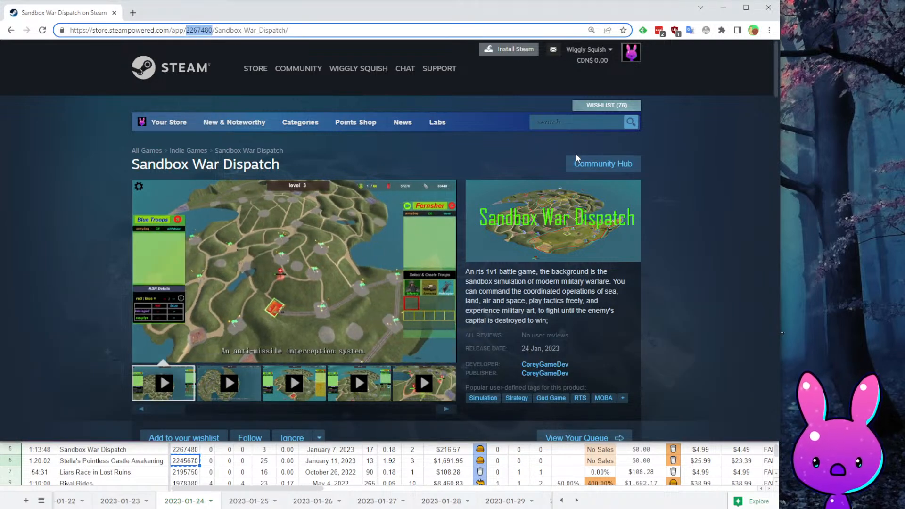
text(2245670)
key(Return)
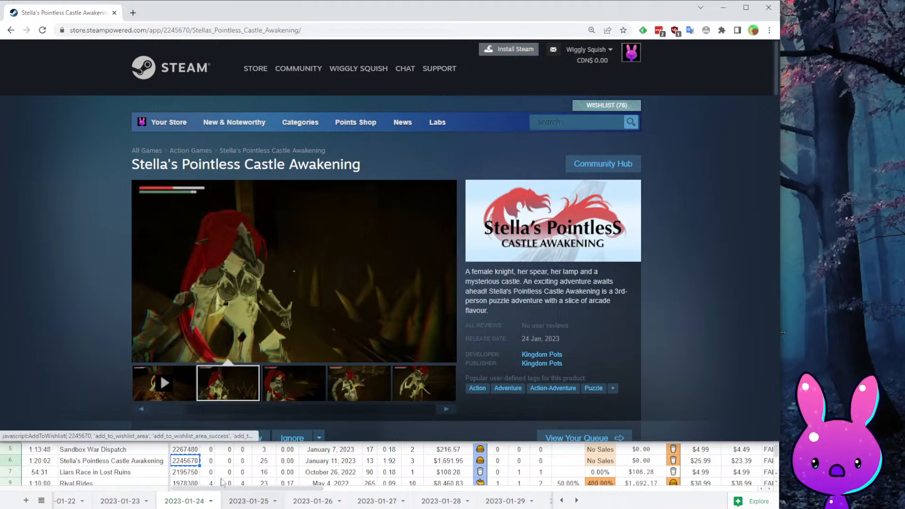
- Play the Stella's Pointless Castle Awakening trailer and check the game's initial reviews, followers, estimation and one-month reviews in the spreadsheet
click(168, 376)
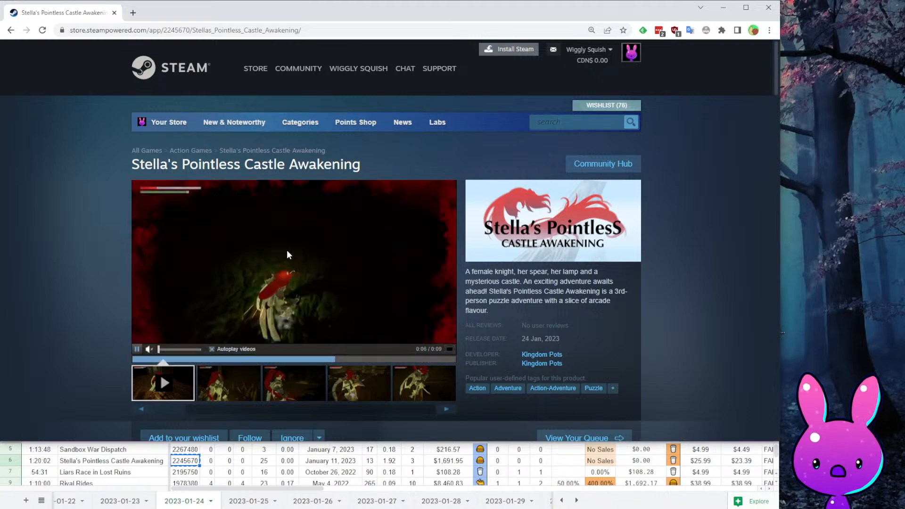
click(208, 469)
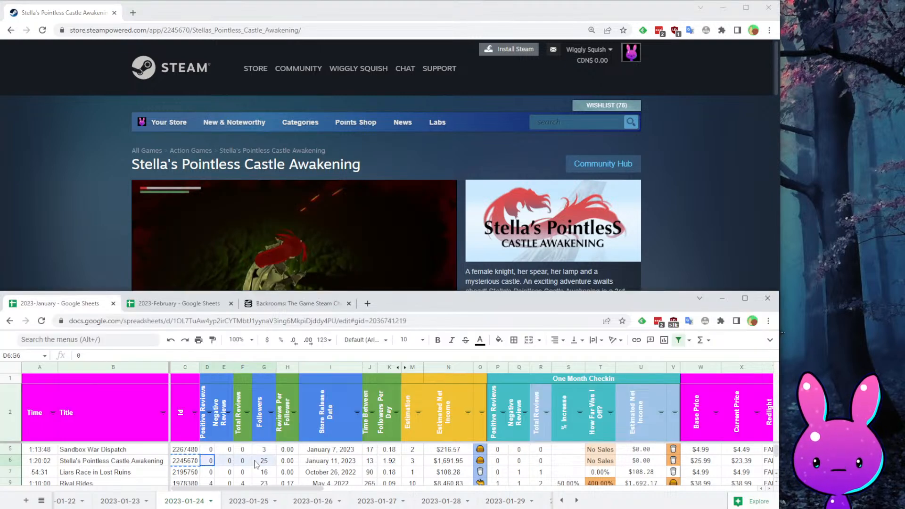
click(413, 461)
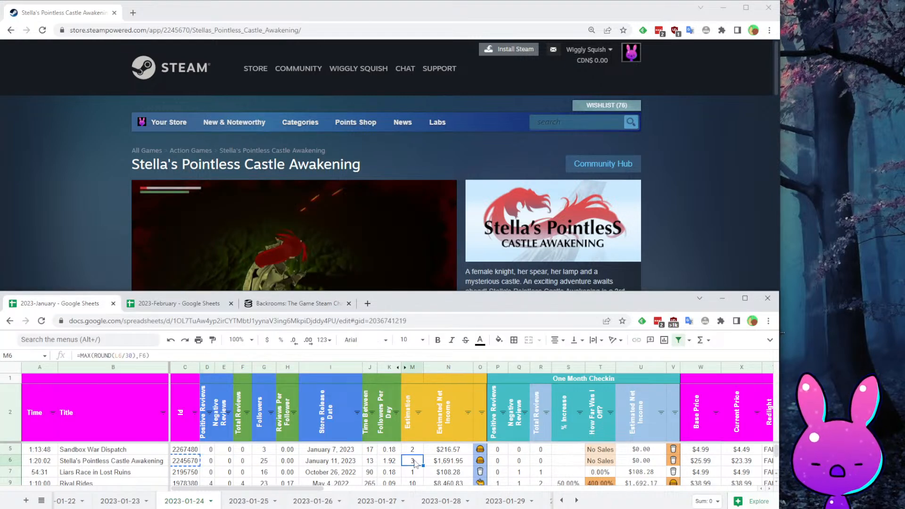
click(657, 232)
click(499, 461)
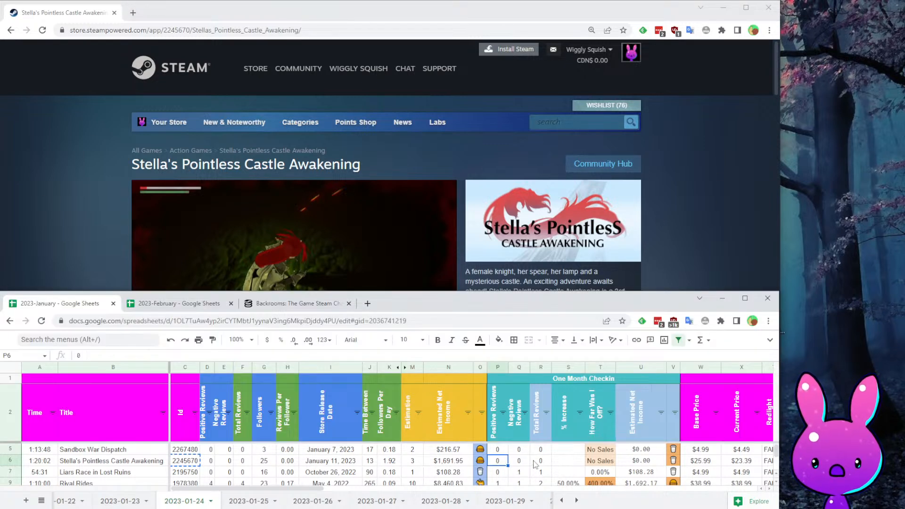
click(118, 462)
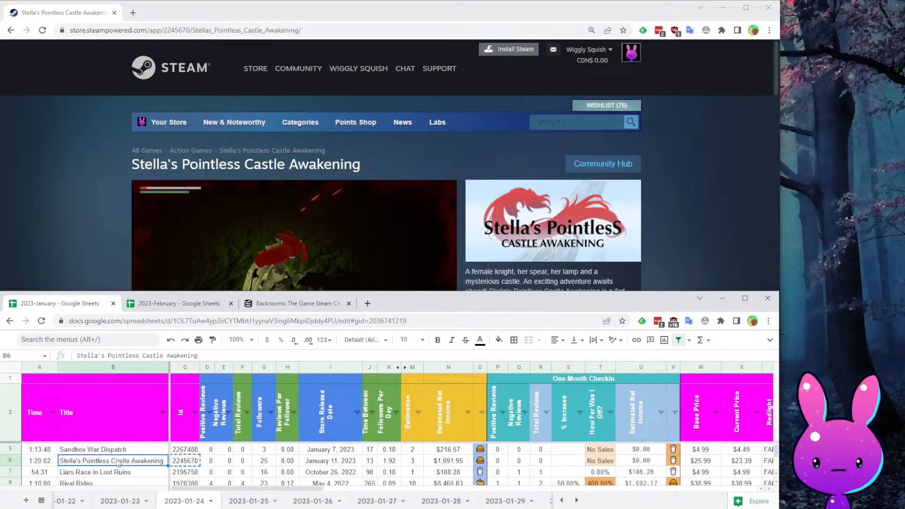
- Copy the Id of Liars Race in Lost Ruins and open its Steam store page by putting 2195750 in the store address
click(187, 473)
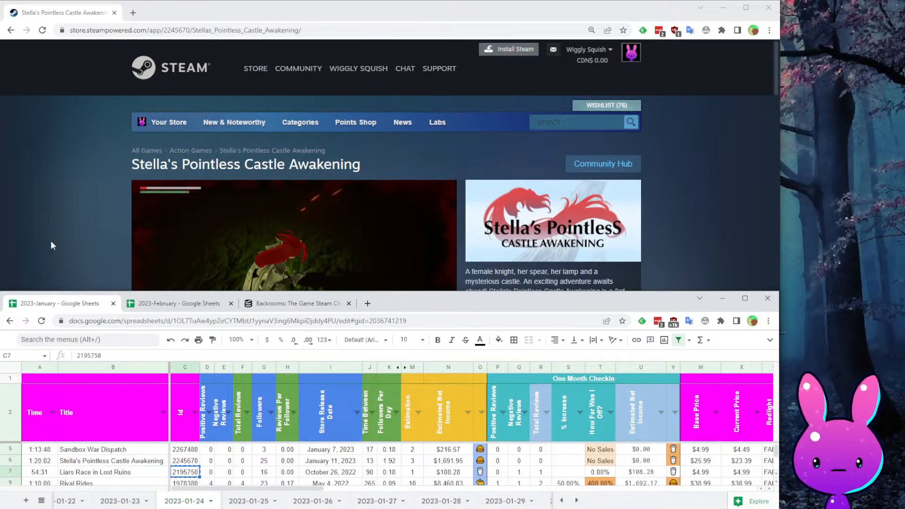
click(71, 187)
double_click(177, 29)
text(2195750)
key(Return)
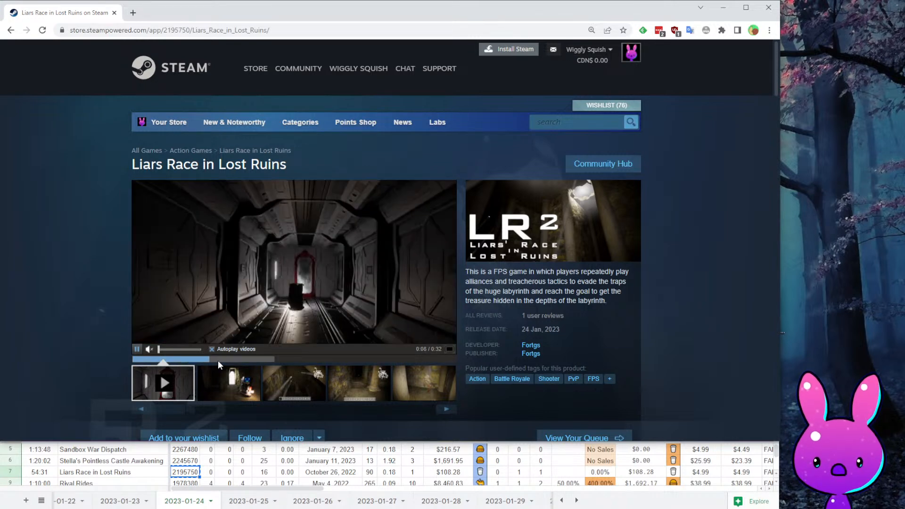
- Skip ahead in the Liars Race in Lost Ruins trailer and check its initial reviews and one-month negative reviews in the spreadsheet
click(254, 358)
click(290, 358)
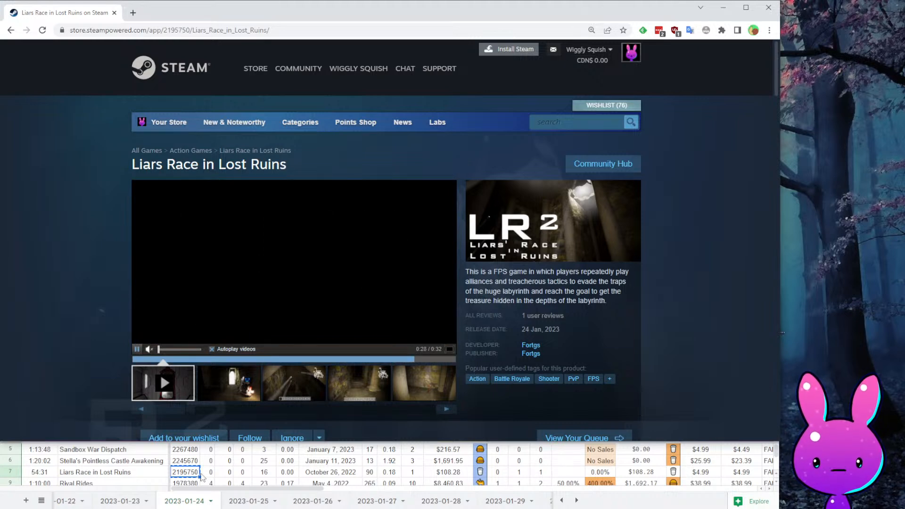
drag(210, 473, 243, 472)
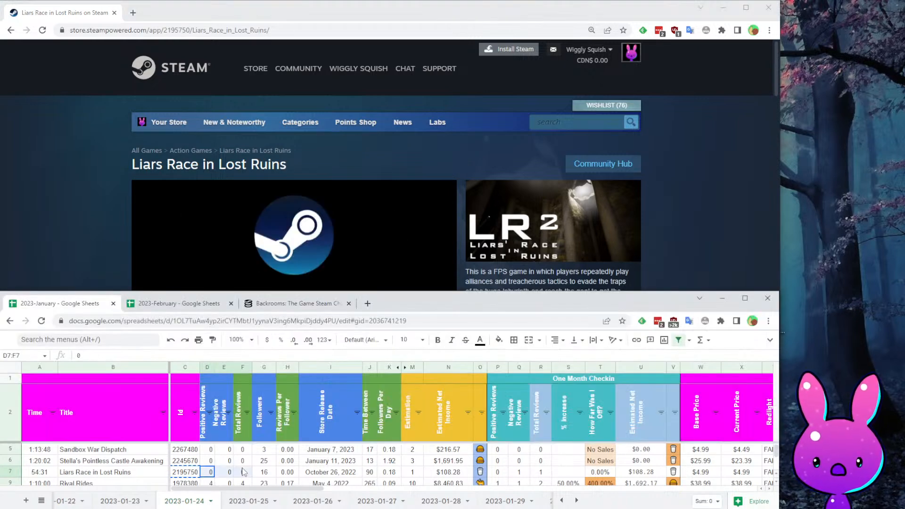
click(413, 462)
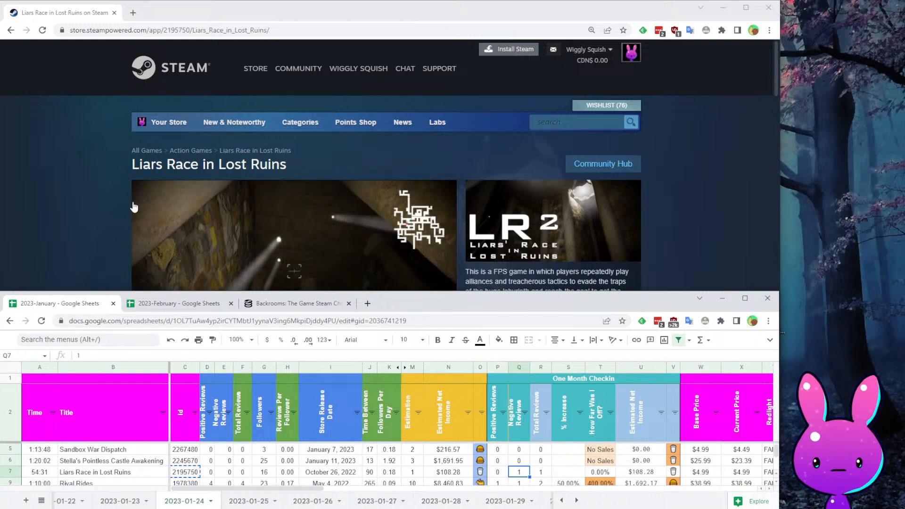
- Copy Rival Rides' Id from the spreadsheet and open its Steam store page by putting 1978380 in the store address
scroll(182, 483, down, 1)
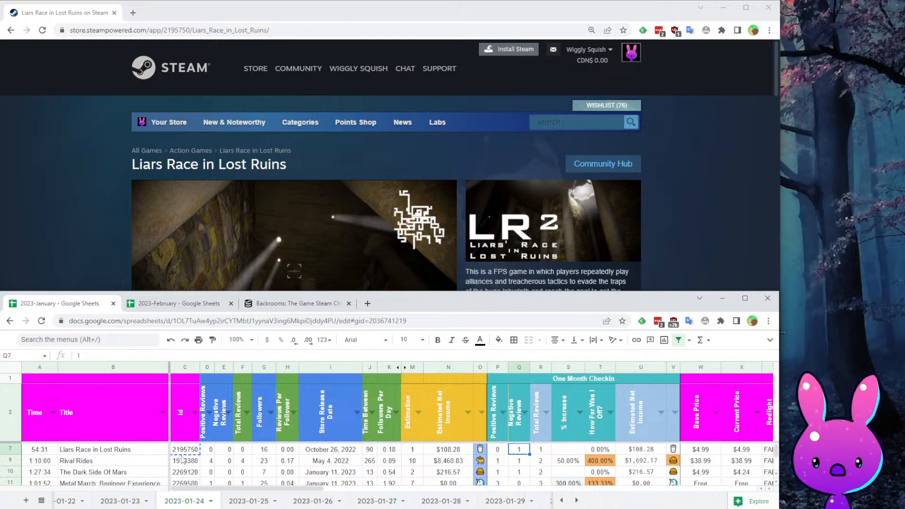
click(59, 221)
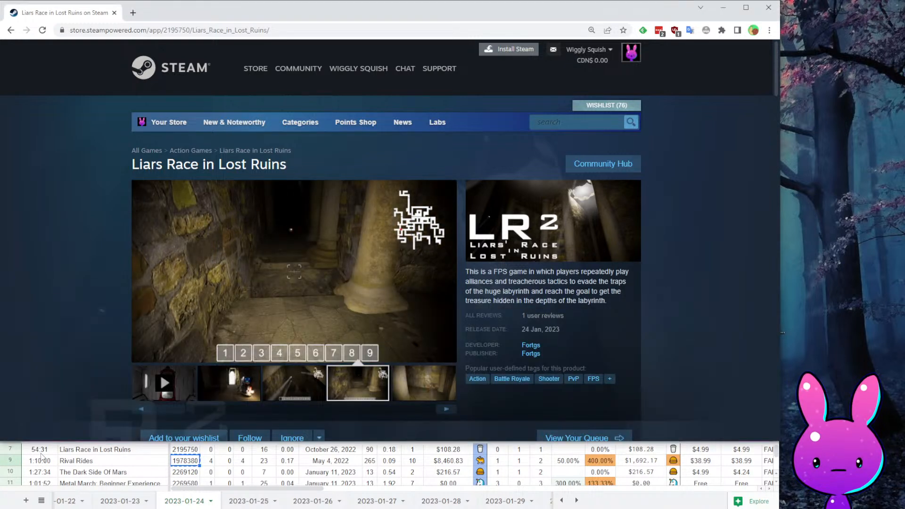
click(155, 30)
double_click(191, 30)
text(1978380)
key(Return)
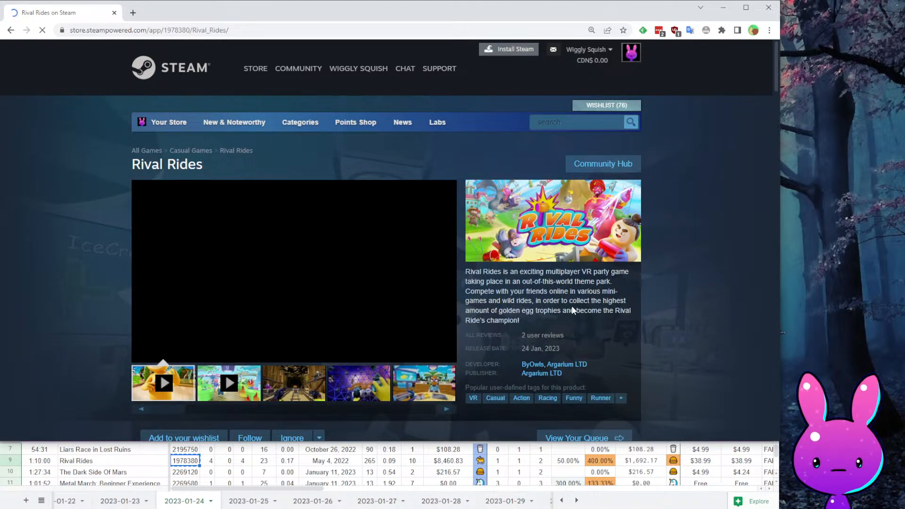
- Read Rival Rides' description, skip through its trailer, and compare its initial reviews with the one-month check-in reviews in the spreadsheet
drag(524, 272, 630, 271)
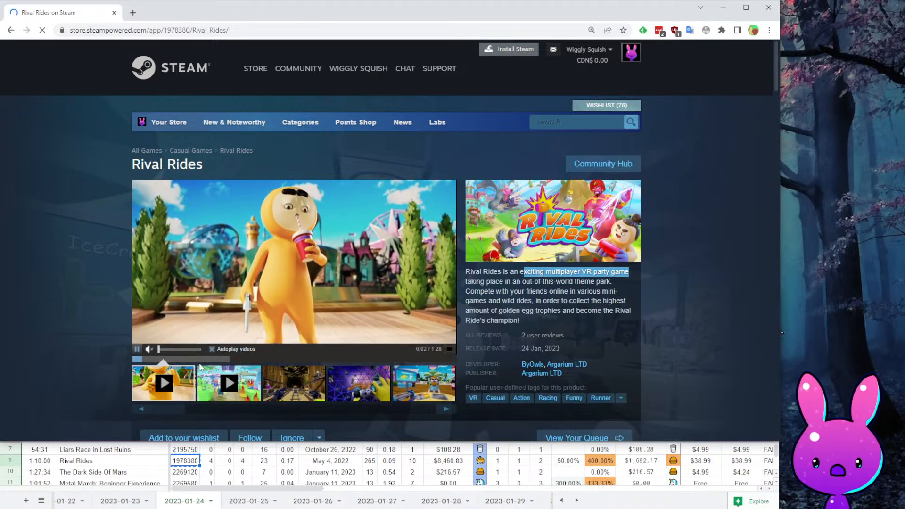
click(178, 358)
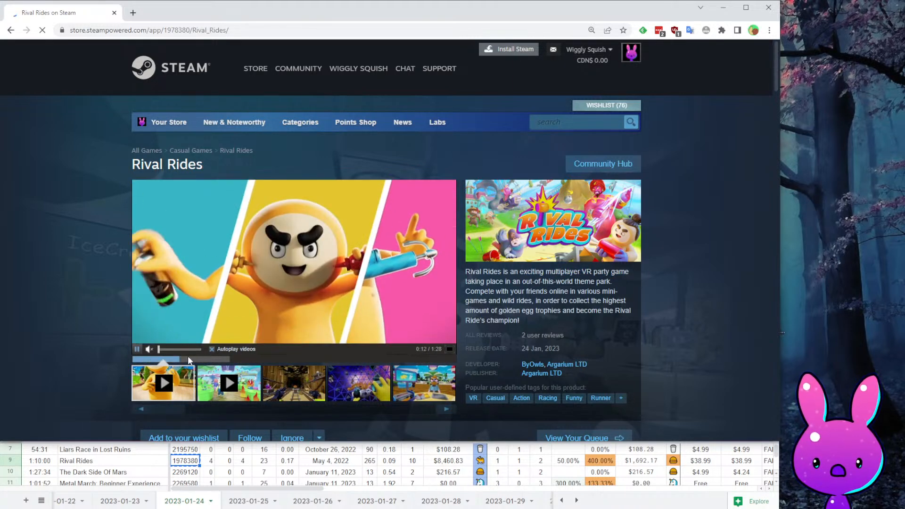
click(208, 358)
click(222, 359)
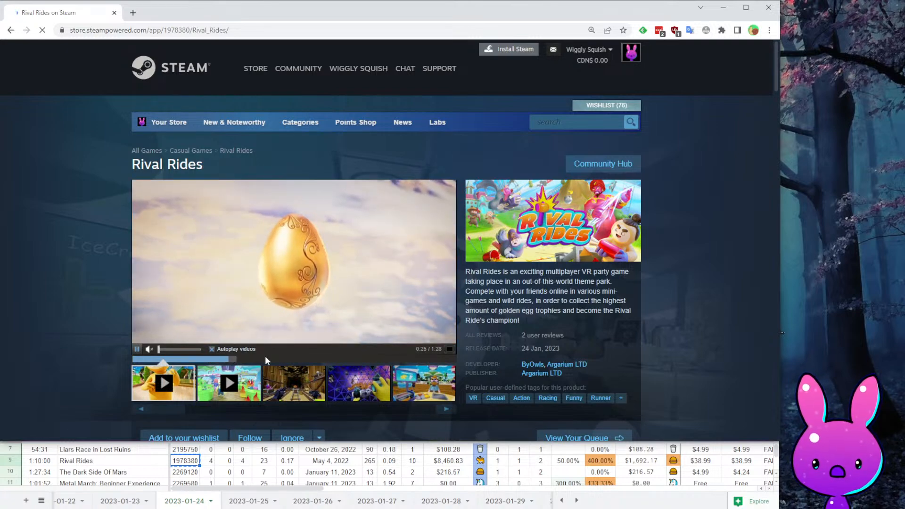
click(279, 360)
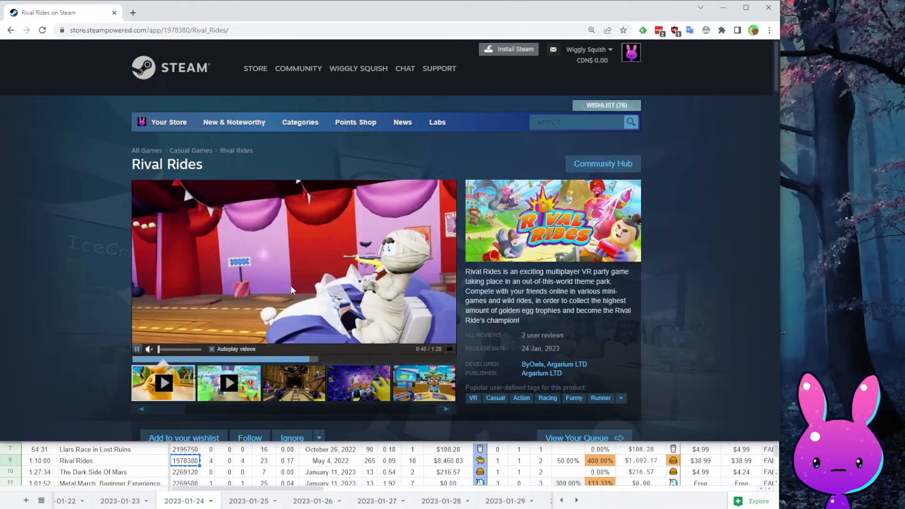
click(291, 285)
click(220, 468)
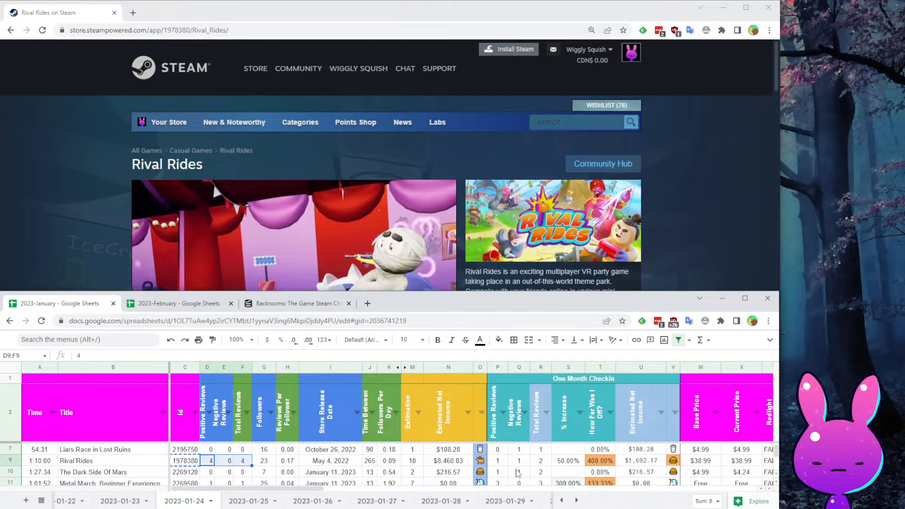
drag(498, 461, 547, 465)
- Examine Rival Rides' customer reviews on its store page, including the breakdowns by review type and purchase type
click(53, 115)
scroll(134, 217, down, 20)
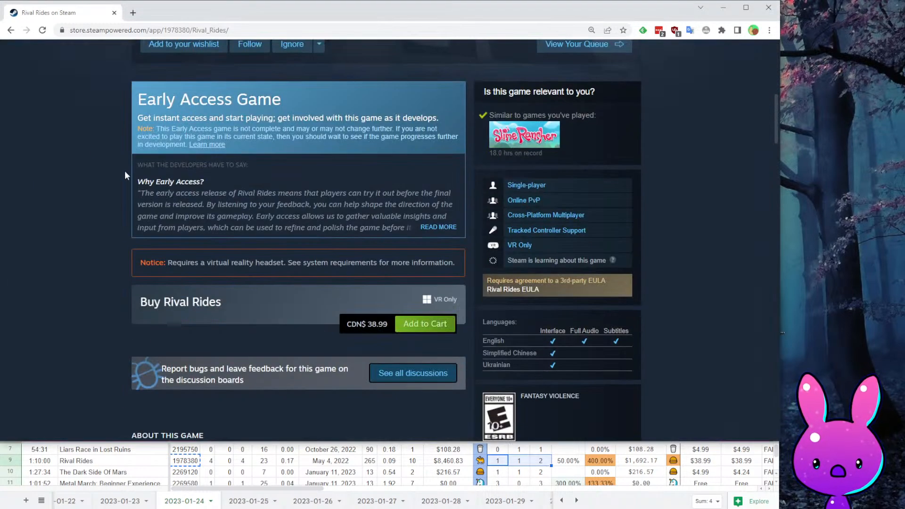
scroll(262, 304, up, 5)
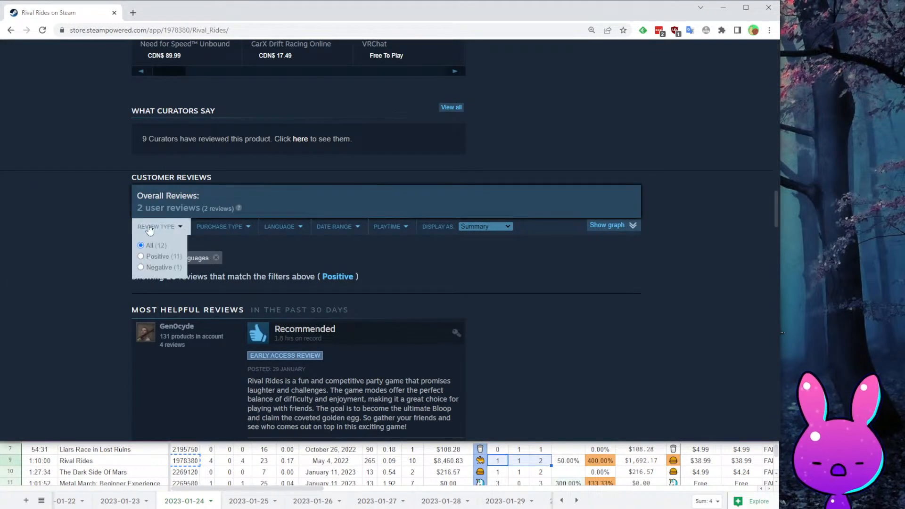
mouse_move(211, 239)
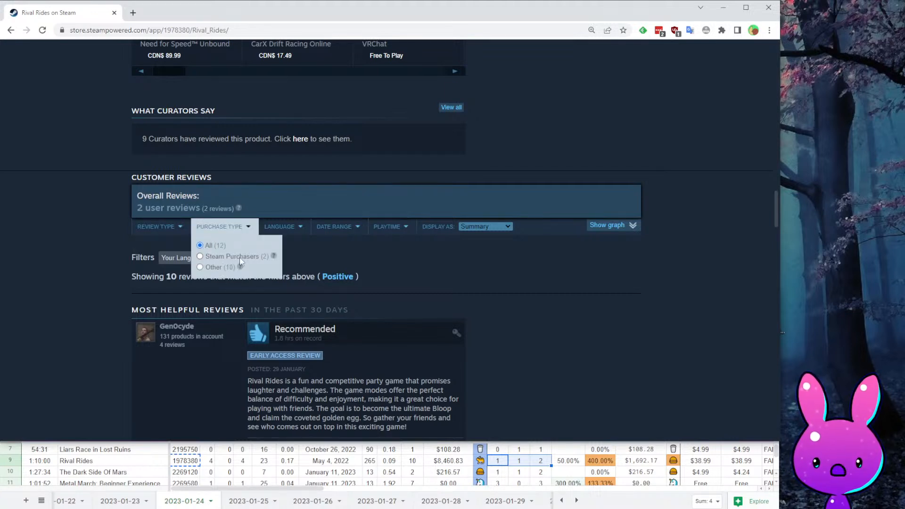
scroll(496, 347, down, 10)
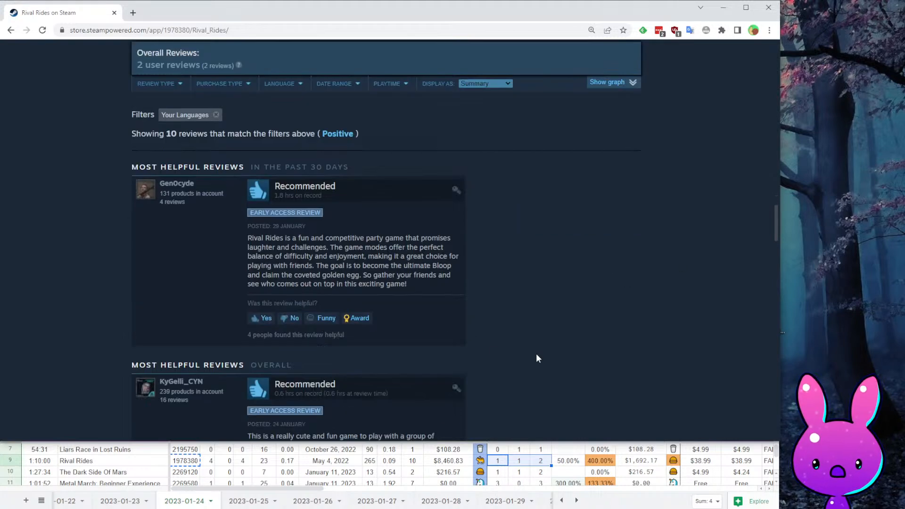
- Read through the individual player reviews of Rival Rides and return to the start of its store page
scroll(589, 352, down, 5)
scroll(566, 334, up, 4)
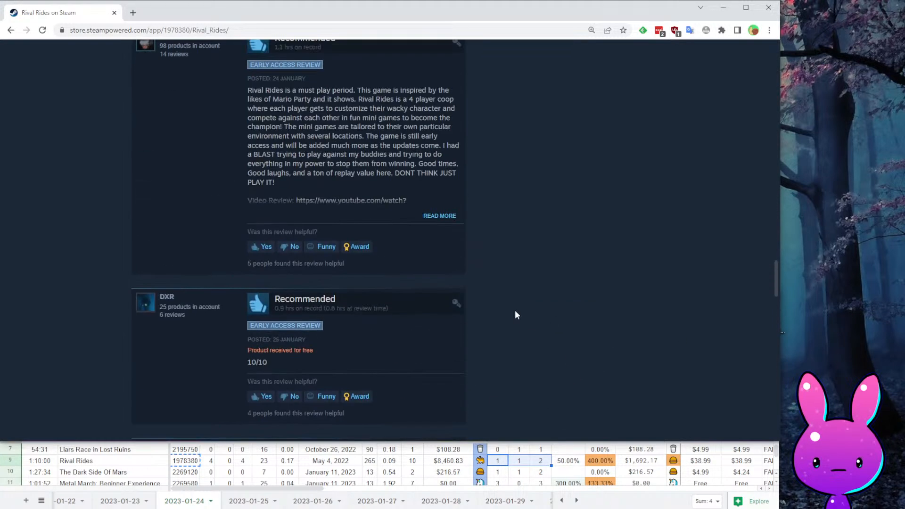
scroll(447, 387, down, 6)
scroll(415, 278, down, 10)
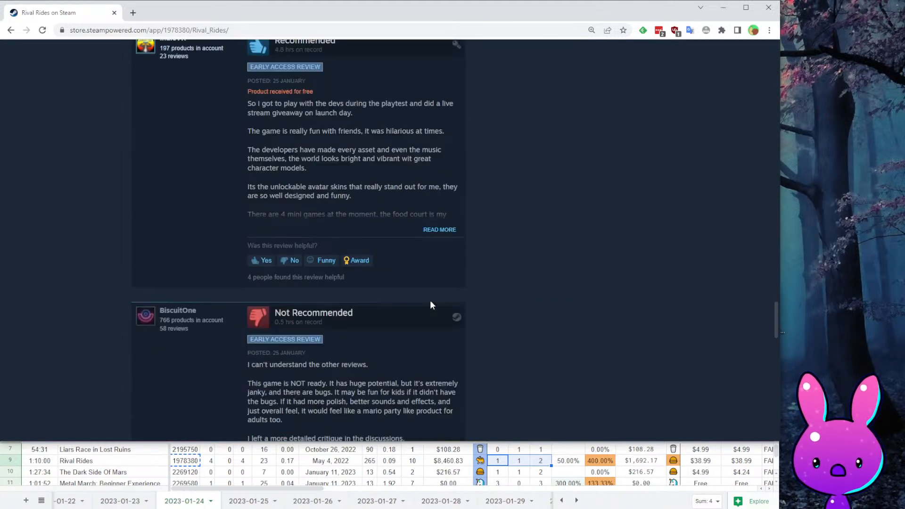
scroll(471, 291, down, 2)
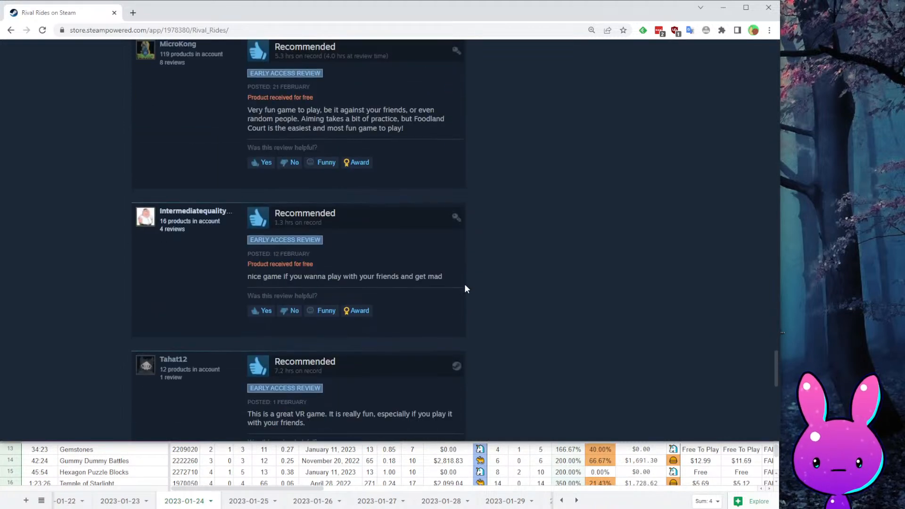
scroll(472, 278, down, 4)
key(Home)
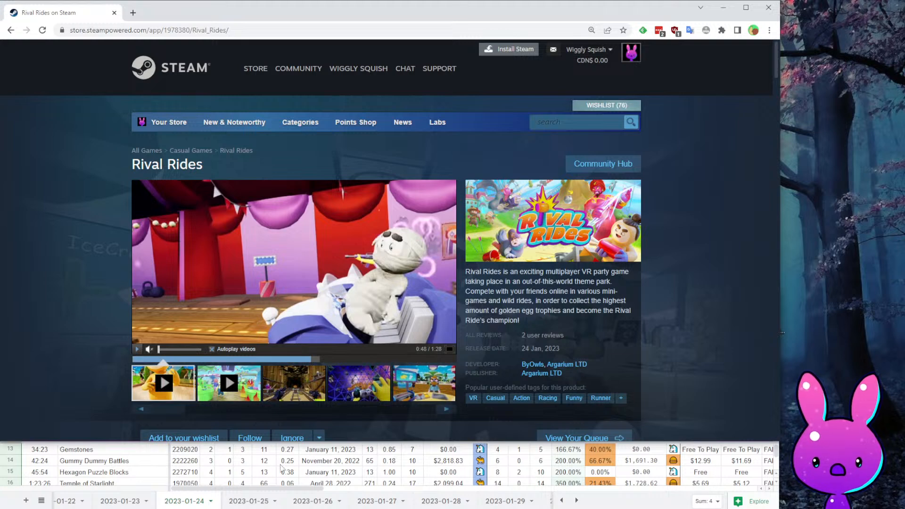
- Copy The Dark Side Of Mars' Id from the spreadsheet and open its Steam store page by putting 2269120 in the store address
click(137, 465)
scroll(134, 473, up, 2)
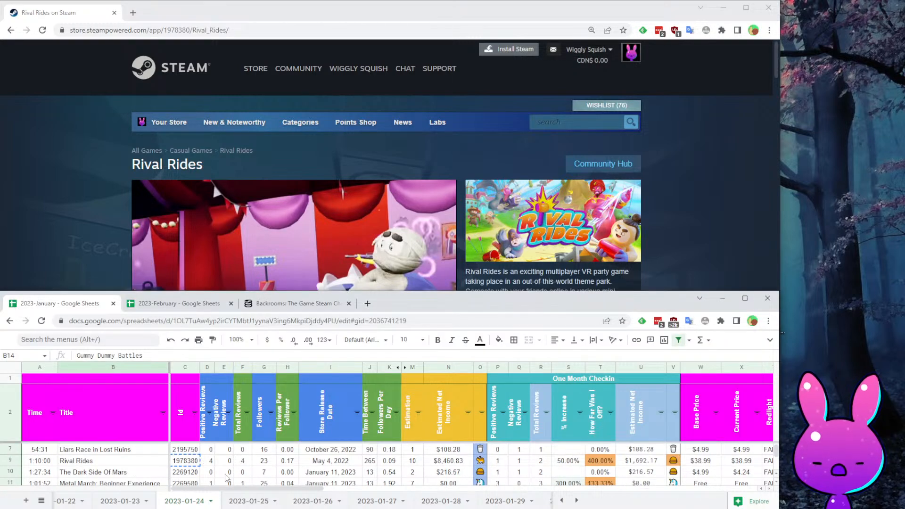
click(198, 473)
click(63, 143)
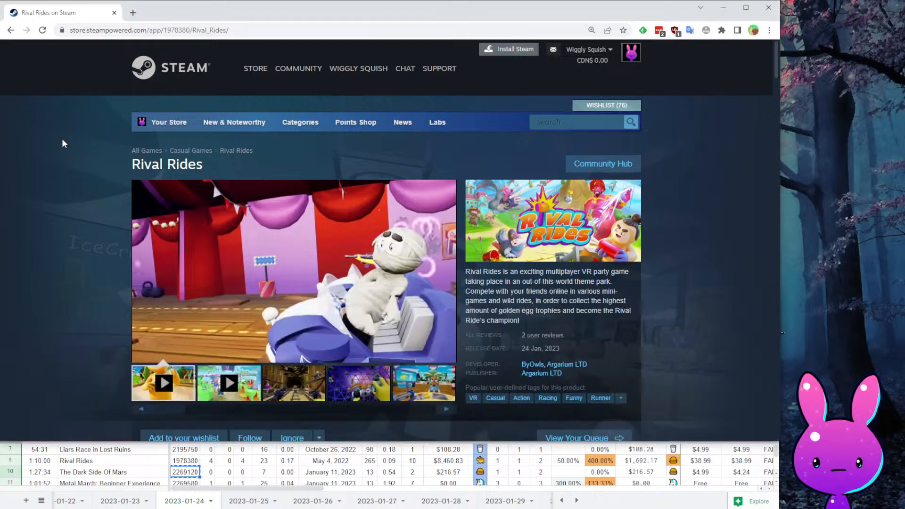
double_click(174, 31)
text(2269120)
key(Return)
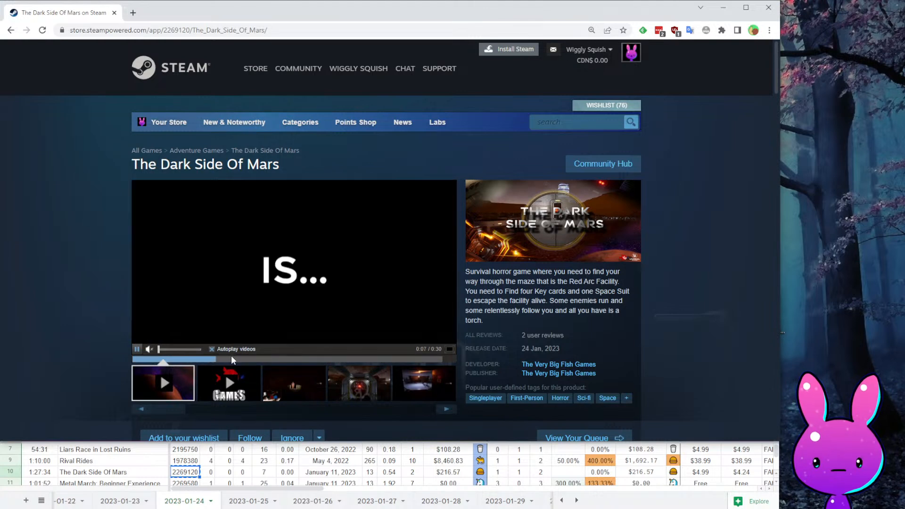
- Skip through The Dark Side Of Mars trailer, pause it near the end, and check the game's price and description
click(286, 356)
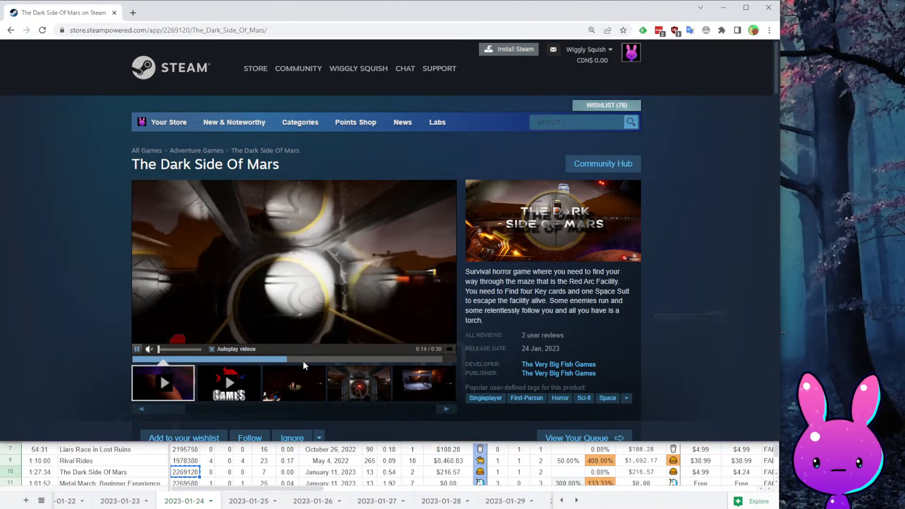
drag(360, 356, 412, 356)
click(347, 279)
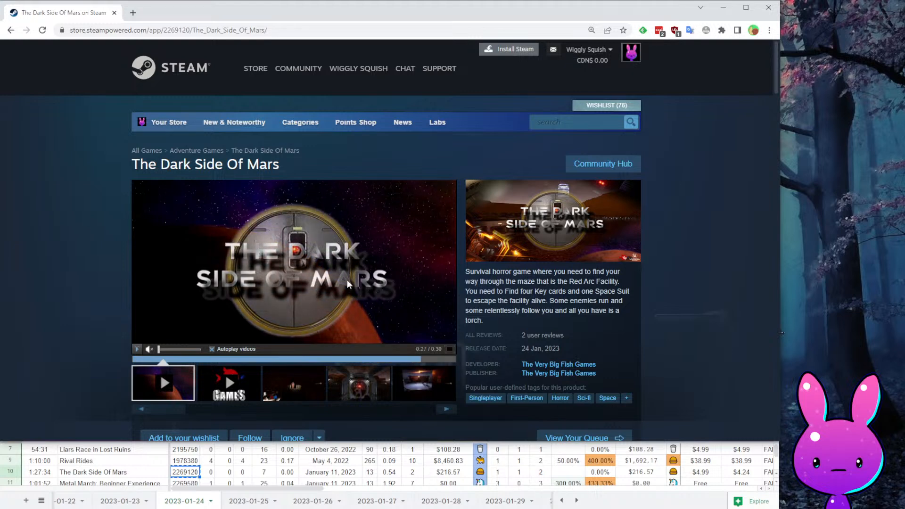
scroll(560, 248, down, 3)
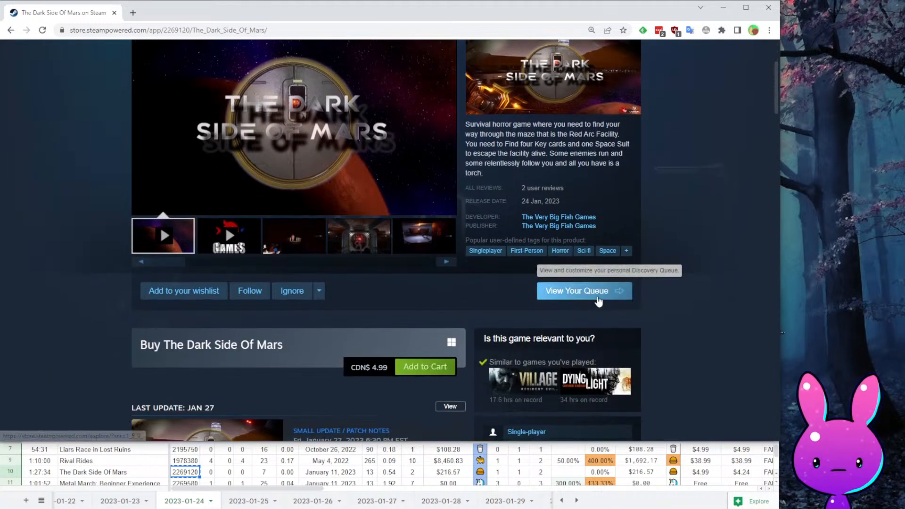
scroll(366, 199, up, 2)
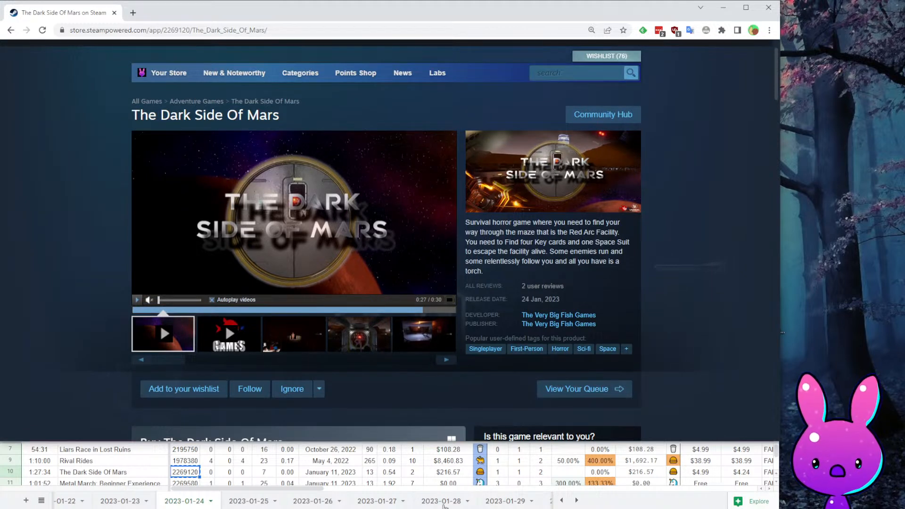
- Compare The Dark Side Of Mars' initial reviews and estimation with its one-month check-in reviews and estimated net income in the spreadsheet
drag(217, 473, 237, 475)
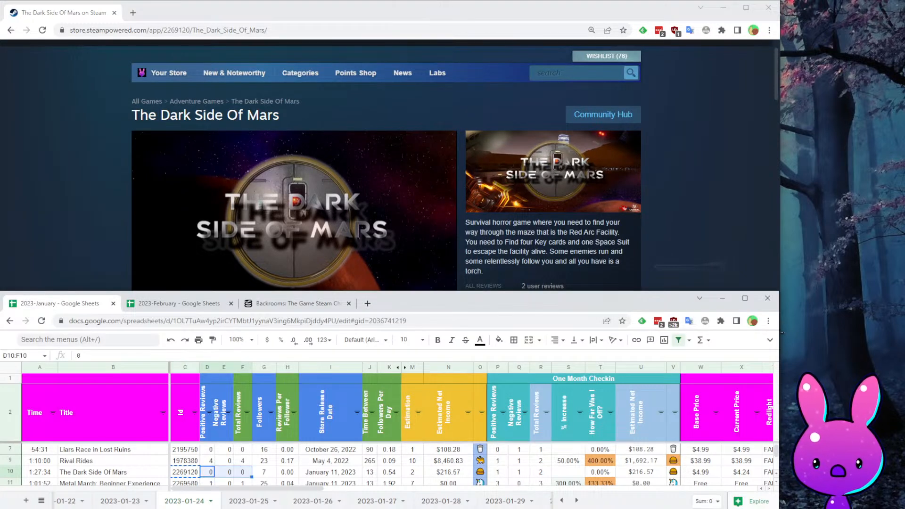
click(413, 474)
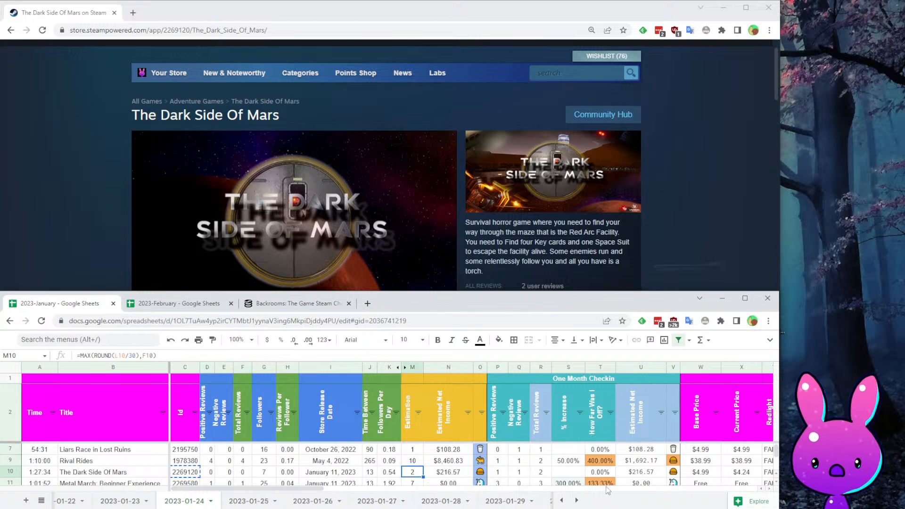
click(540, 481)
click(627, 473)
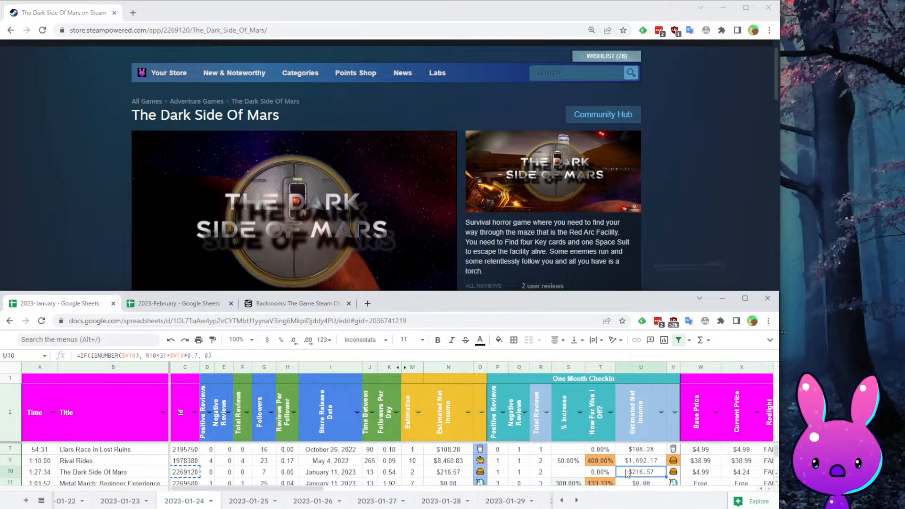
- Copy Metal March: Beginner Experience's Id from the spreadsheet and open its Steam store page by putting 2269580 in the store address
scroll(619, 466, down, 1)
scroll(587, 463, down, 2)
scroll(584, 462, up, 2)
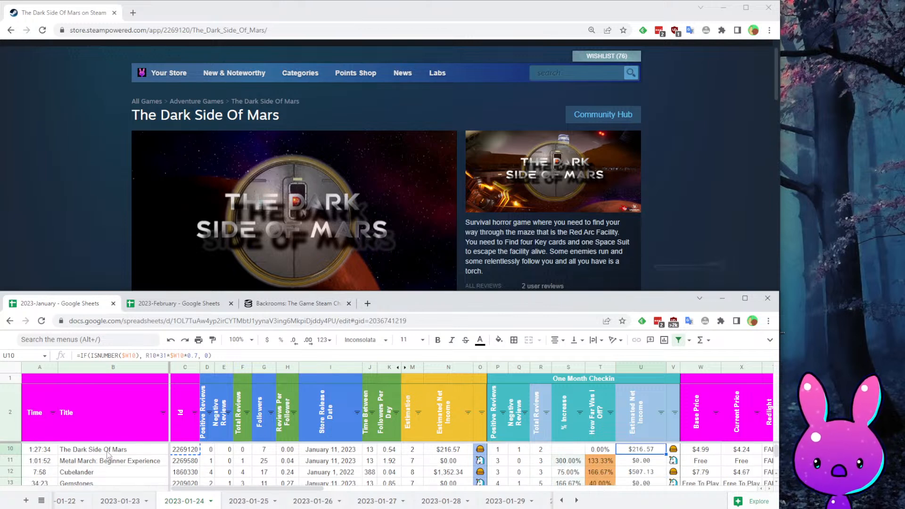
click(56, 168)
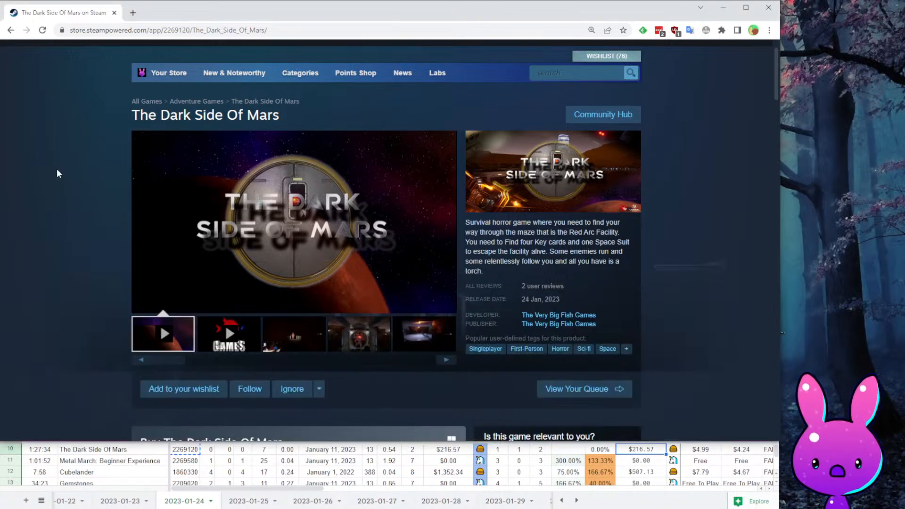
key(alt+Tab)
click(183, 461)
key(ctrl+c)
click(81, 213)
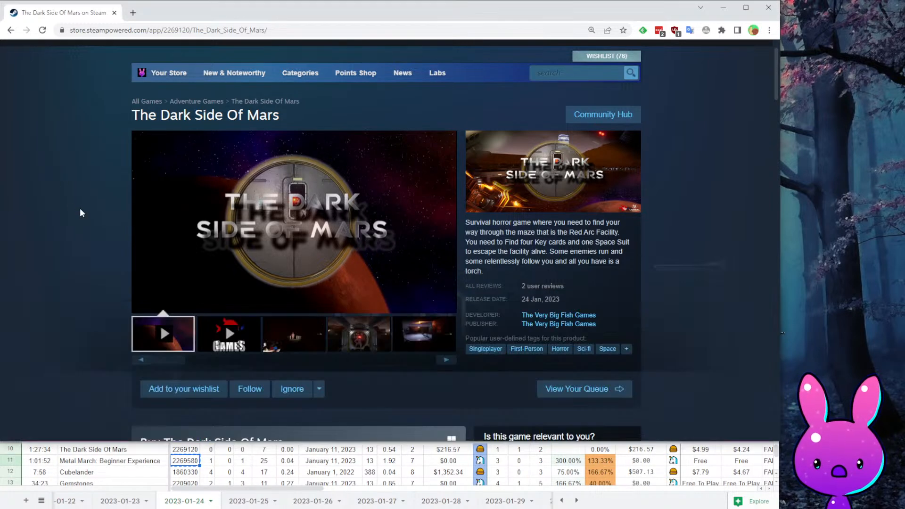
double_click(179, 28)
key(ctrl+v)
key(Return)
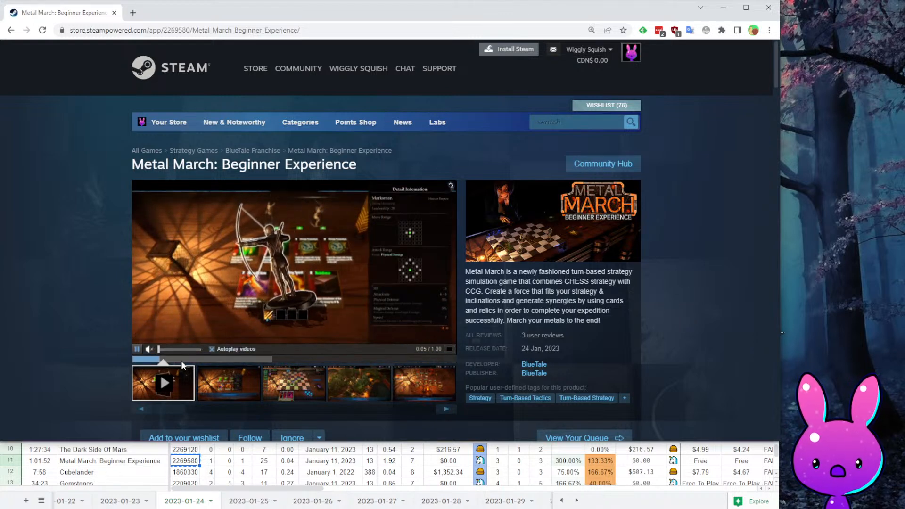
- Skip back and forth in the Metal March: Beginner Experience trailer and read the game's description
click(214, 359)
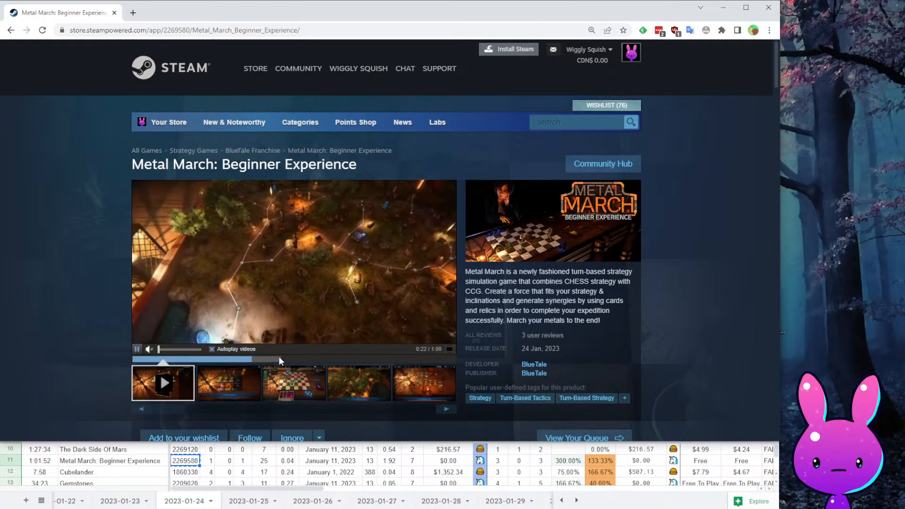
click(196, 359)
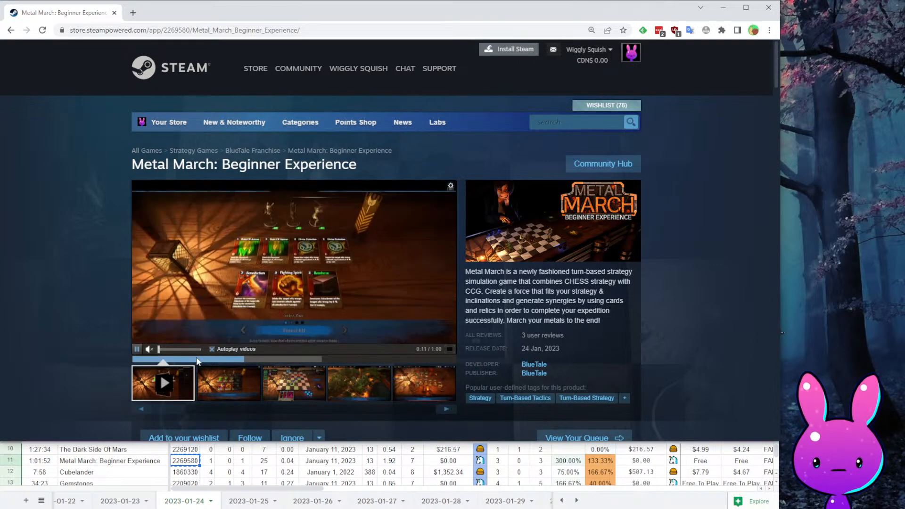
click(233, 358)
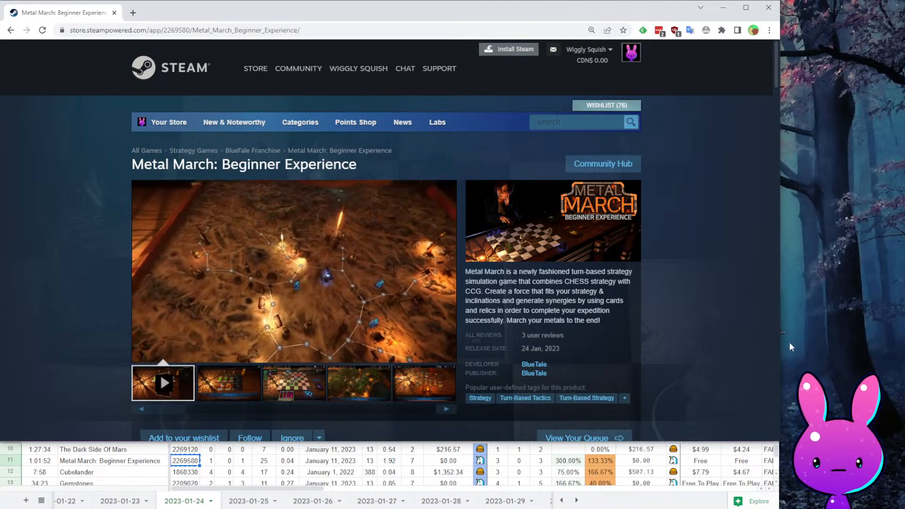
drag(547, 291, 631, 287)
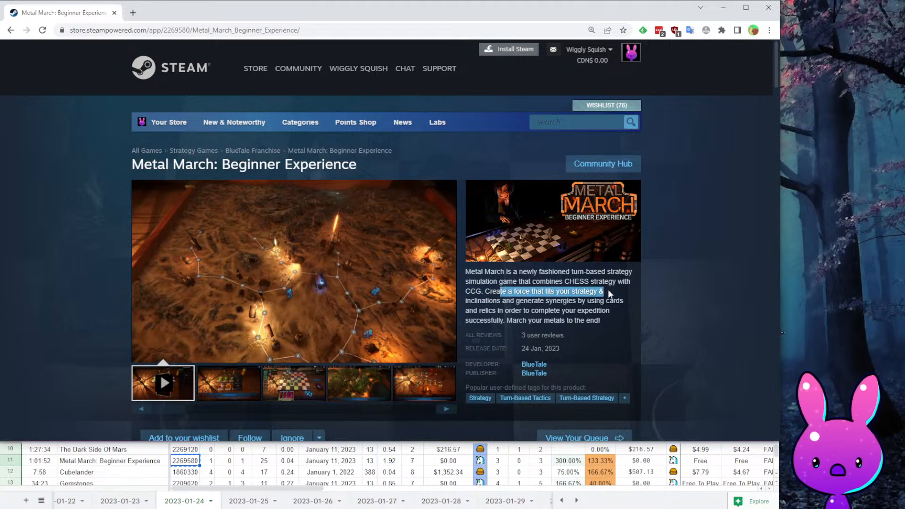
- Check the price of Metal March: Beginner Experience on its store page and view its campsite screenshot
click(198, 465)
key(ctrl+c)
key(Right)
click(109, 245)
scroll(442, 277, down, 1)
scroll(443, 277, down, 5)
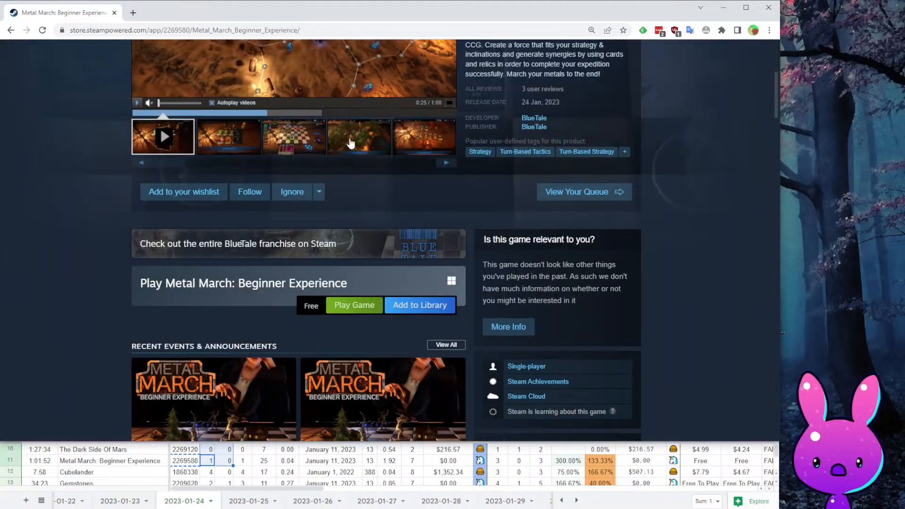
scroll(472, 258, up, 4)
click(430, 327)
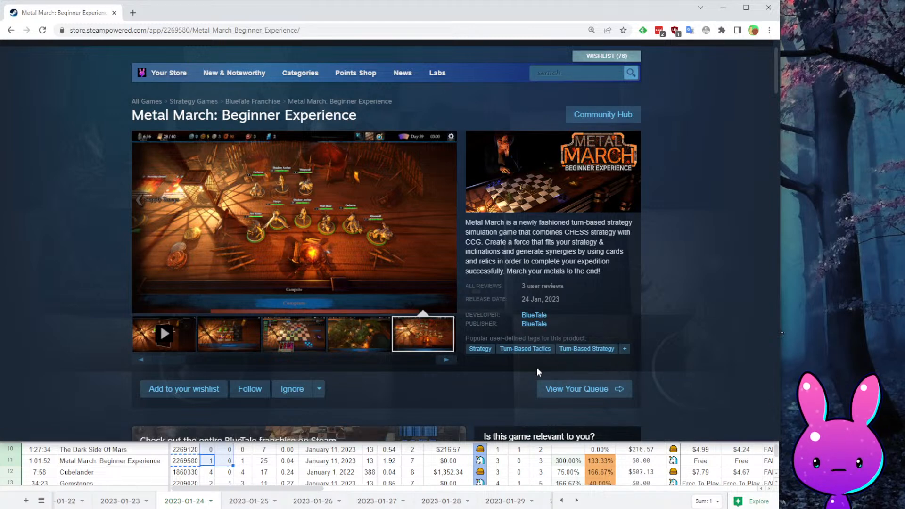
- Check the initial reviews and the estimation for Metal March: Beginner Experience in the spreadsheet
click(269, 461)
drag(211, 466, 241, 466)
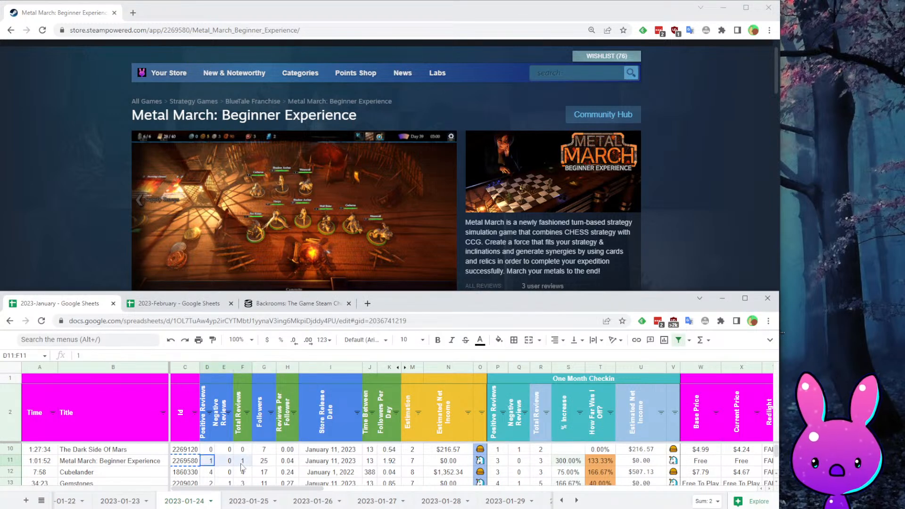
click(412, 461)
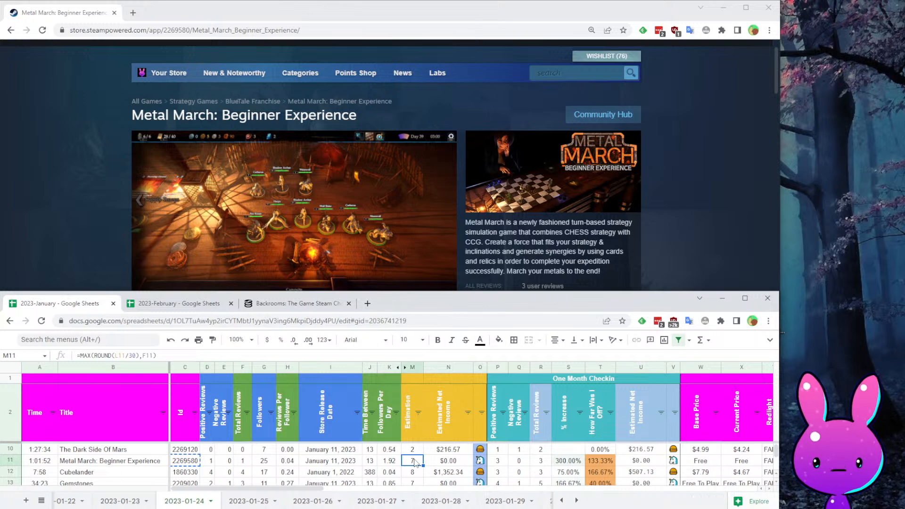
- Check Metal March: Beginner Experience's time between store page and release in the spreadsheet, and examine its updates and full-game offer on Steam
click(663, 96)
scroll(337, 200, down, 8)
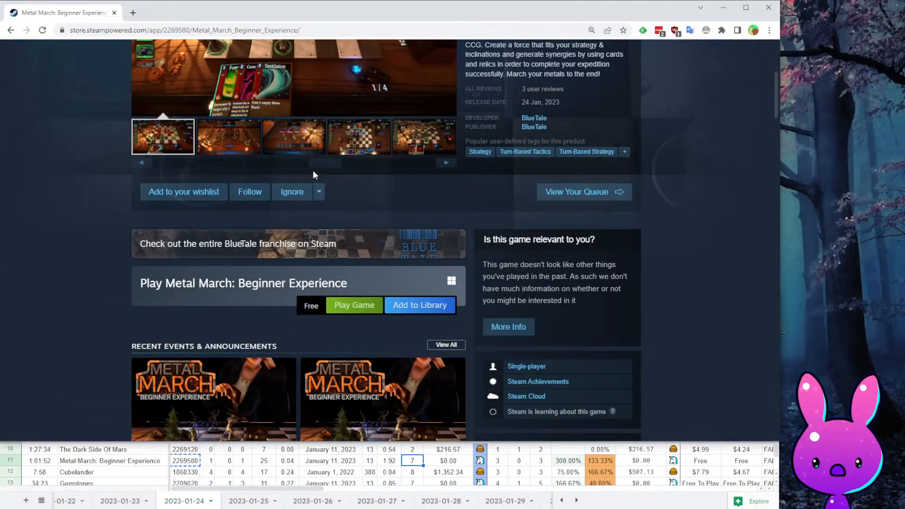
scroll(425, 312, up, 4)
scroll(423, 312, down, 2)
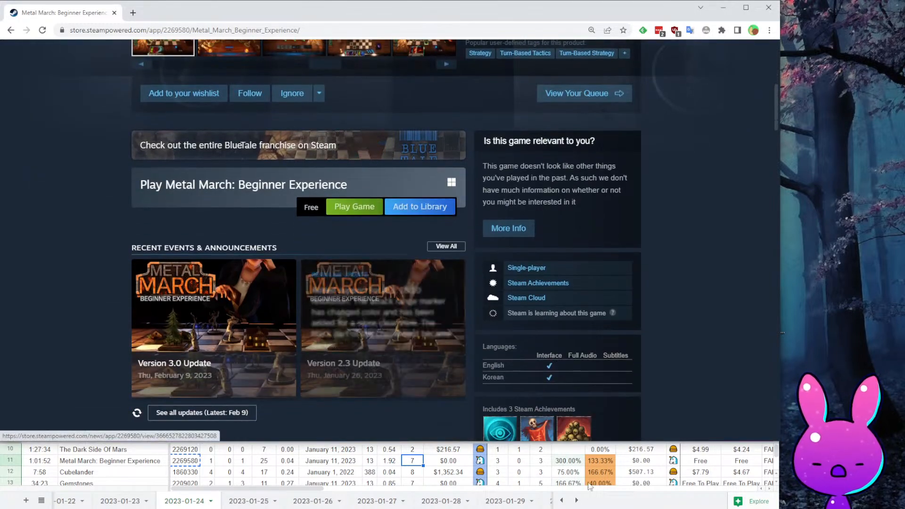
click(370, 462)
click(114, 203)
scroll(129, 253, down, 6)
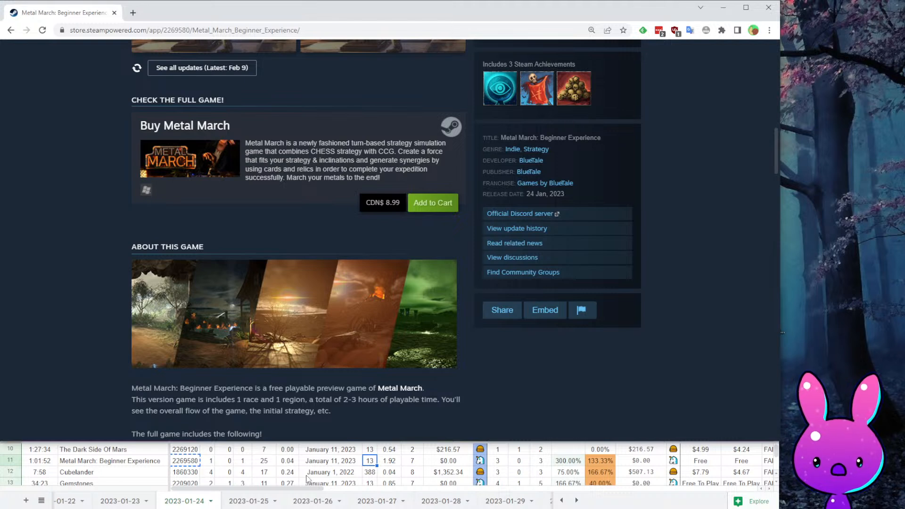
- Check the one-month total reviews of Metal March: Beginner Experience in the spreadsheet and look over its store page again
key(alt+Tab)
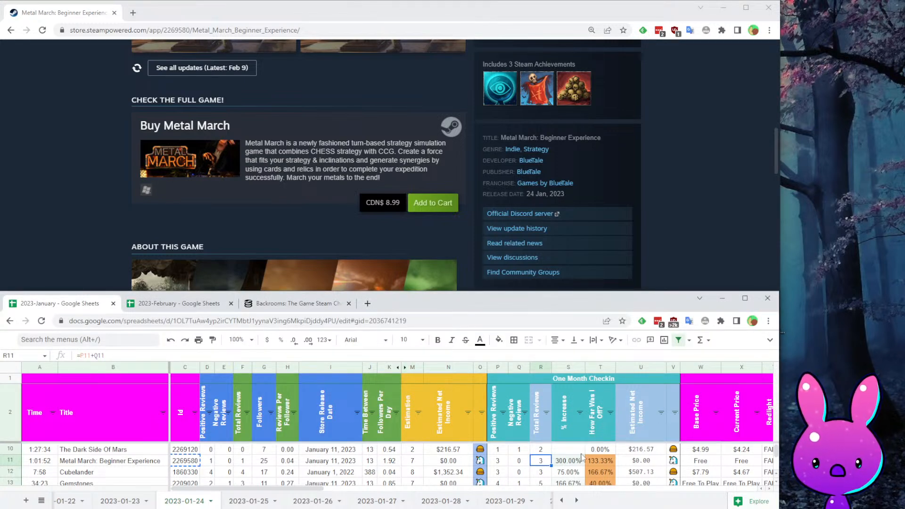
click(724, 220)
scroll(661, 331, up, 8)
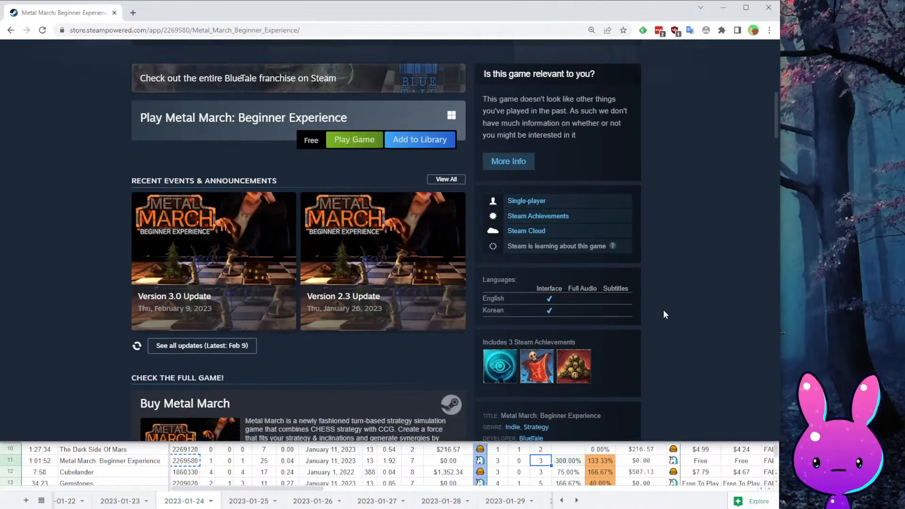
- Copy Cubelander's Id from the spreadsheet, open its Steam store page by putting 1860330 in the store address, and skip ahead in its trailer
scroll(184, 467, down, 1)
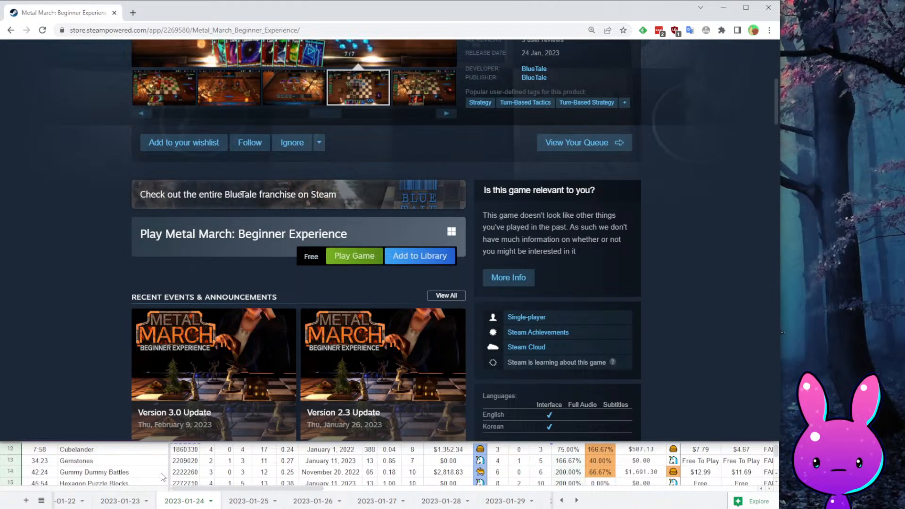
click(185, 452)
key(ctrl+c)
click(80, 200)
double_click(177, 31)
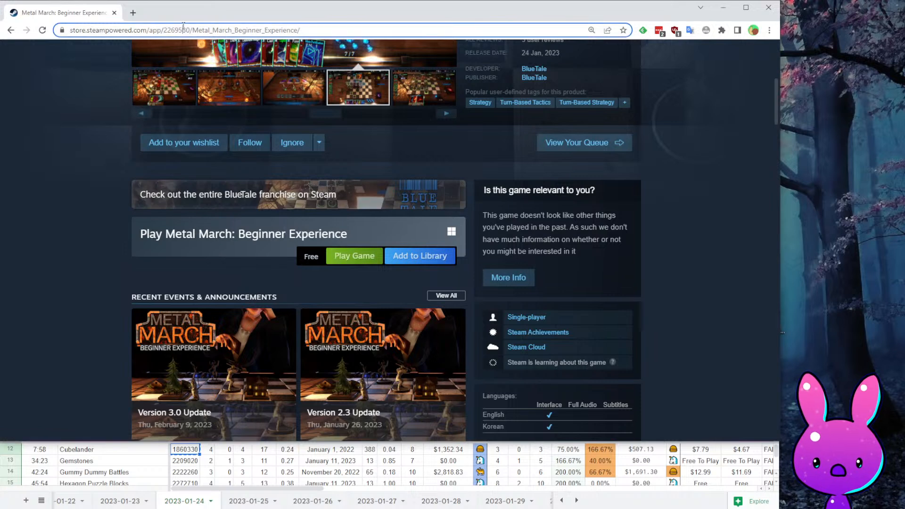
key(ctrl+v)
key(Return)
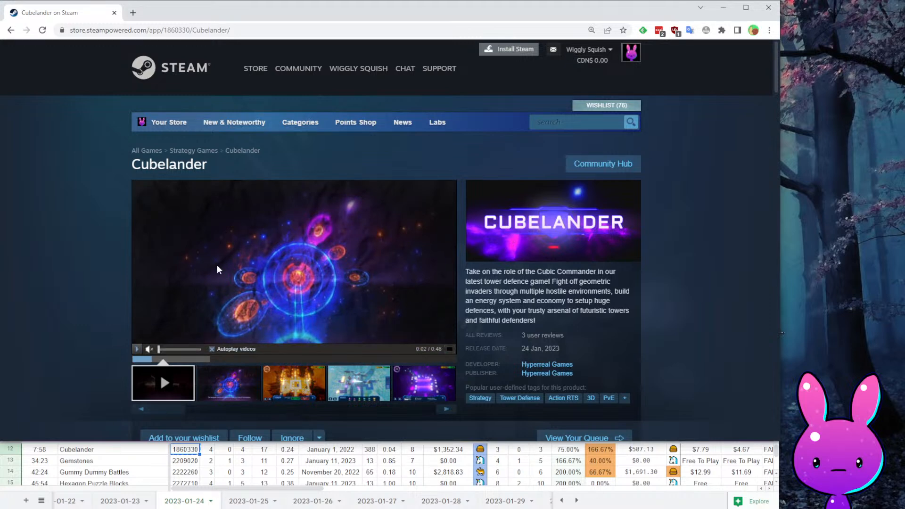
click(191, 359)
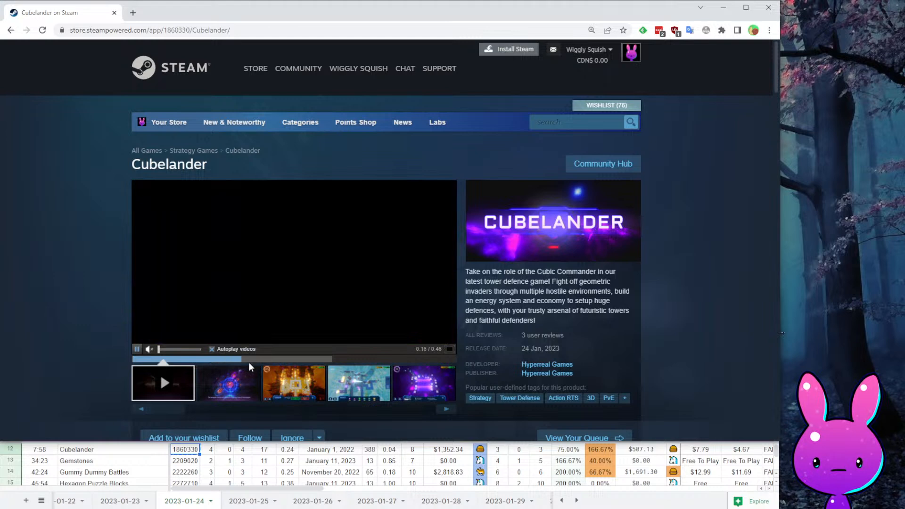
- Skip back and forth through Cubelander's trailer on Steam to look over its gameplay
click(277, 359)
click(312, 358)
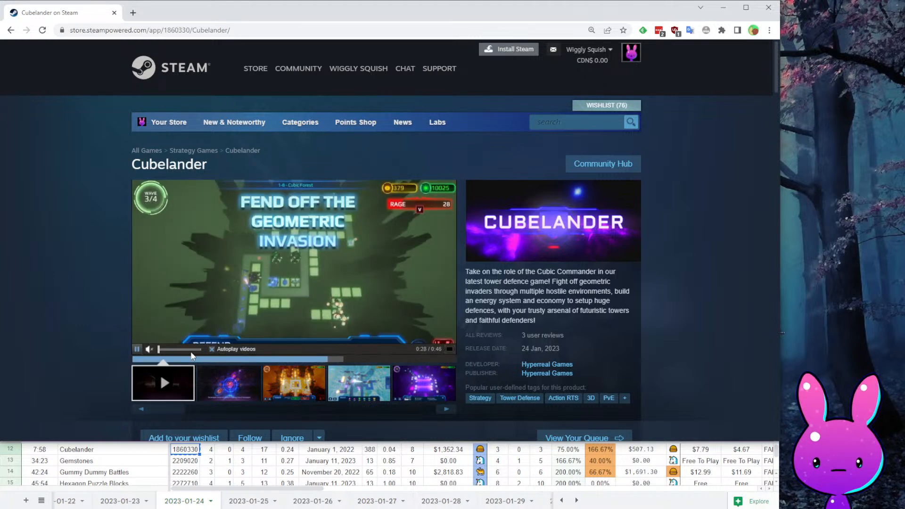
click(203, 359)
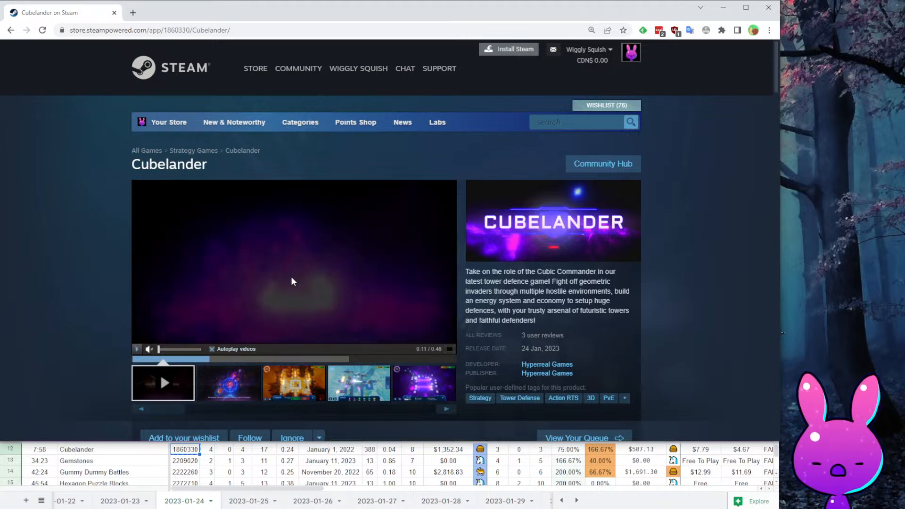
click(257, 359)
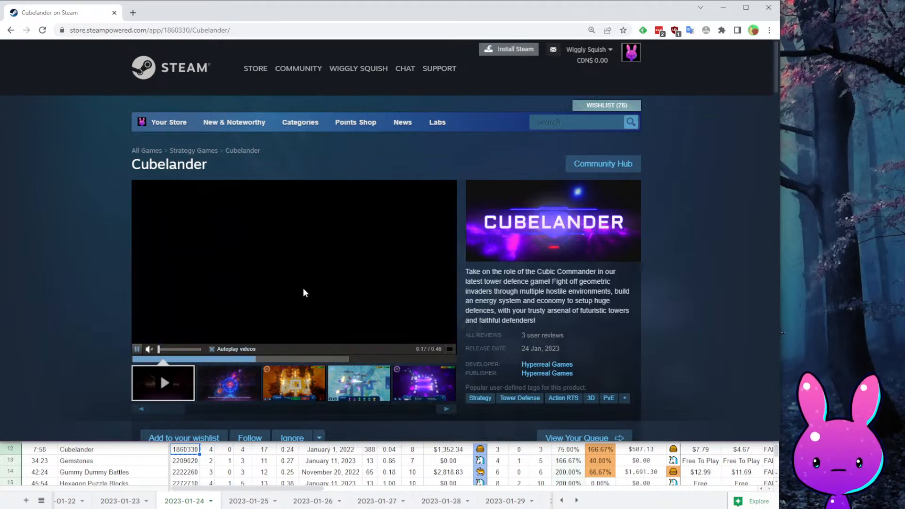
click(324, 357)
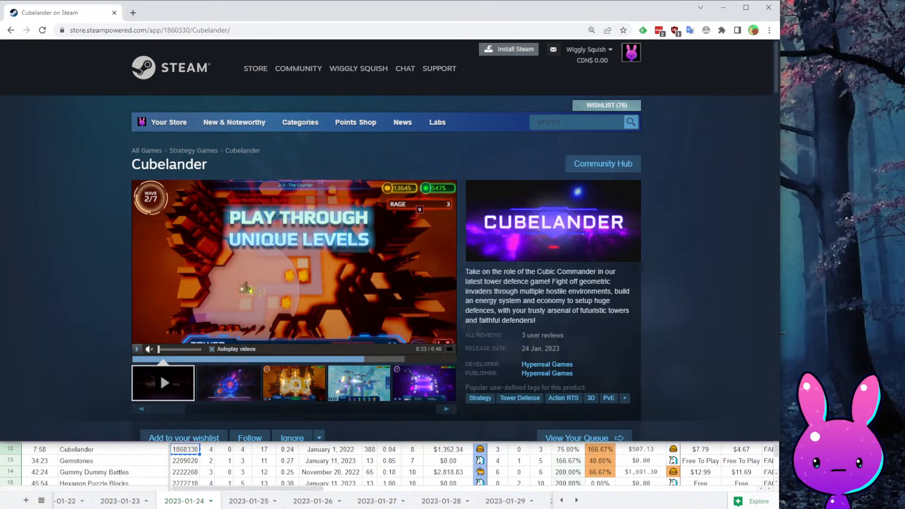
- Check Cubelander's reviews per follower and one-month check-in figures in the spreadsheet, and examine its customer reviews on Steam
click(287, 450)
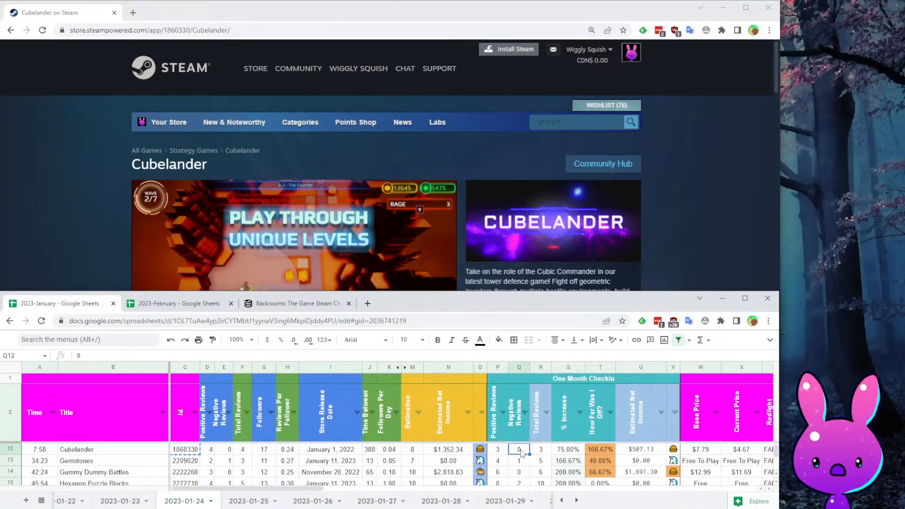
click(593, 190)
scroll(274, 267, down, 15)
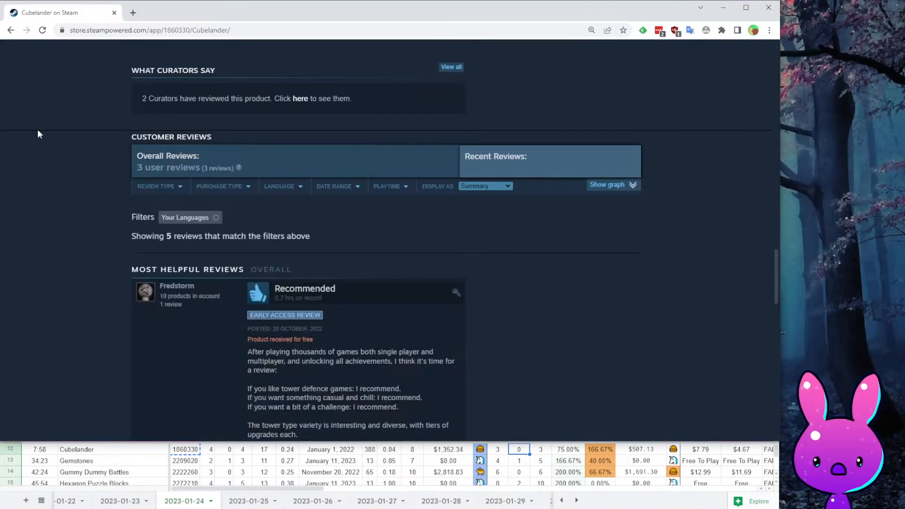
mouse_move(227, 191)
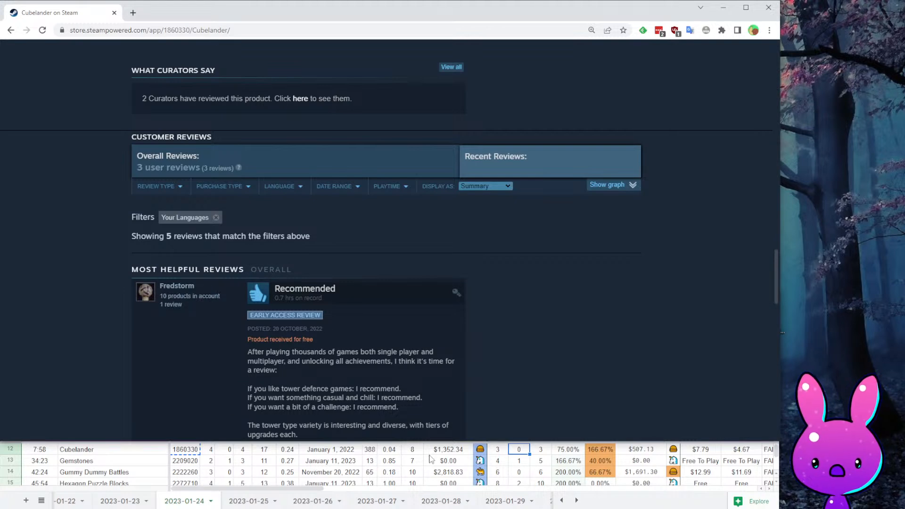
click(502, 452)
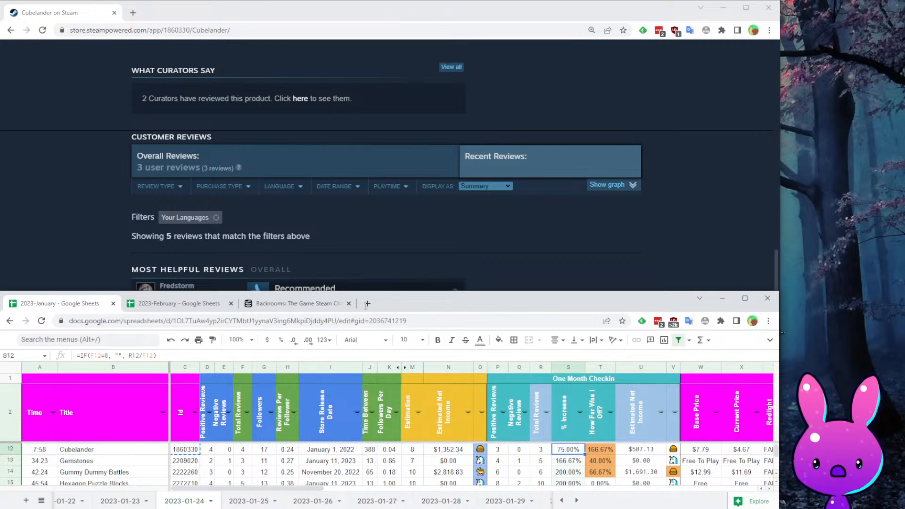
scroll(80, 227, up, 20)
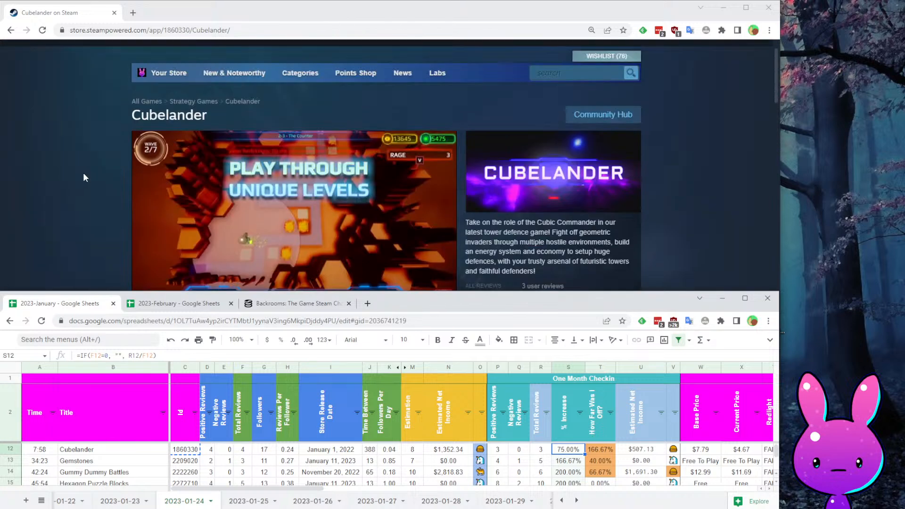
click(83, 175)
- Copy Gemstones' Id from the spreadsheet and open its Steam store page by putting 2209020 in the store address
click(186, 461)
click(52, 164)
double_click(182, 30)
key(ctrl+v)
key(Return)
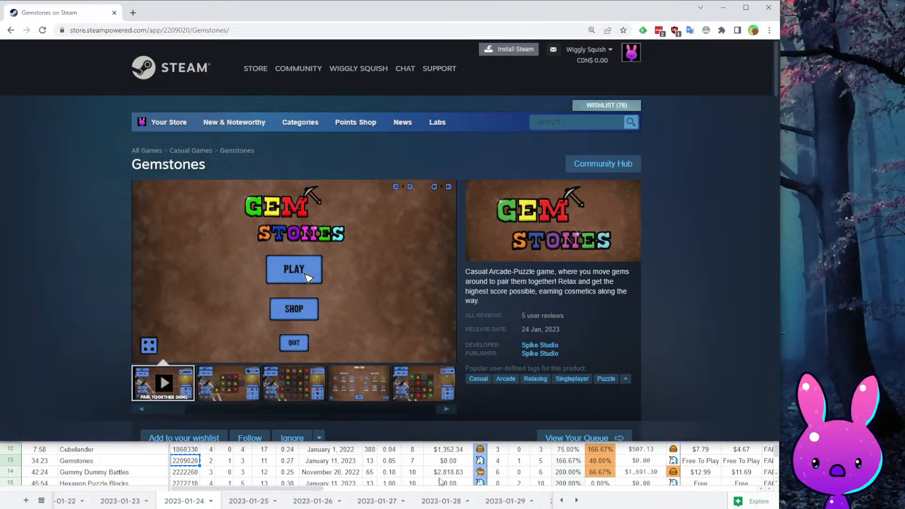
- View a gameplay screenshot of Gemstones, and check its initial total reviews, estimation and one-month reviews in the spreadsheet
click(290, 376)
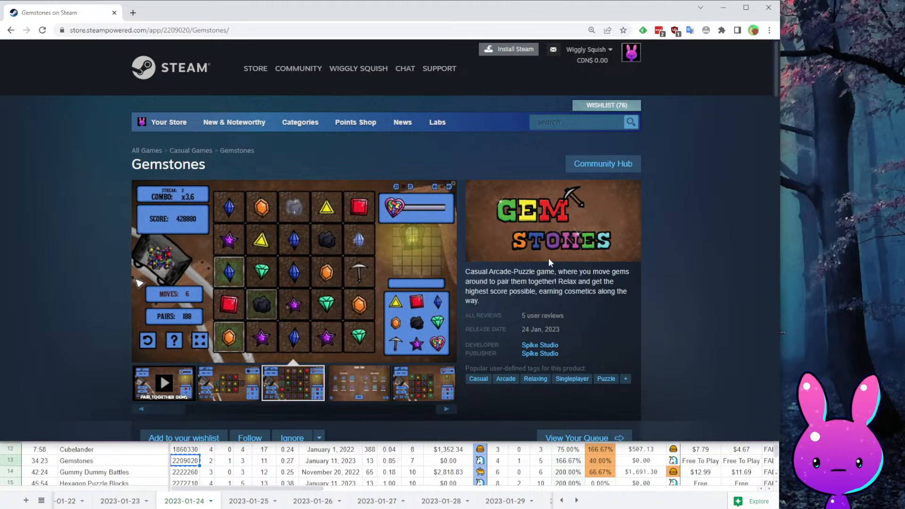
click(243, 462)
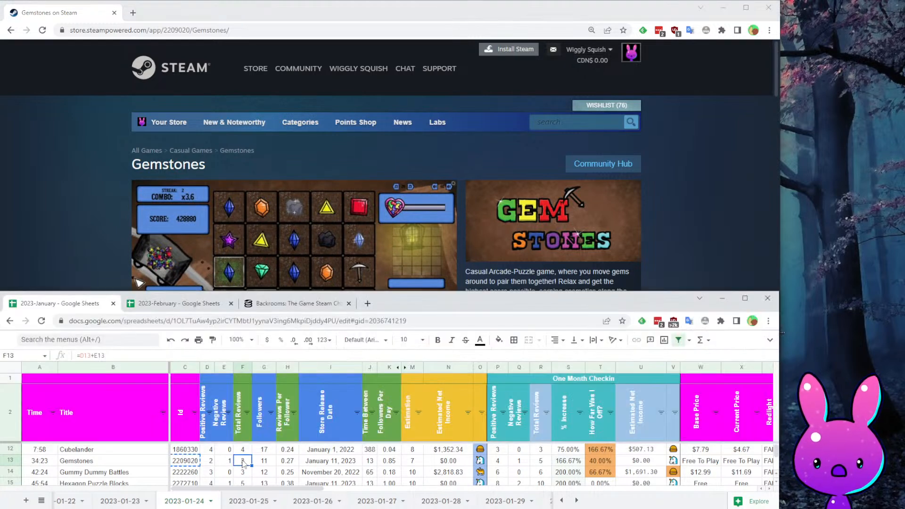
click(413, 461)
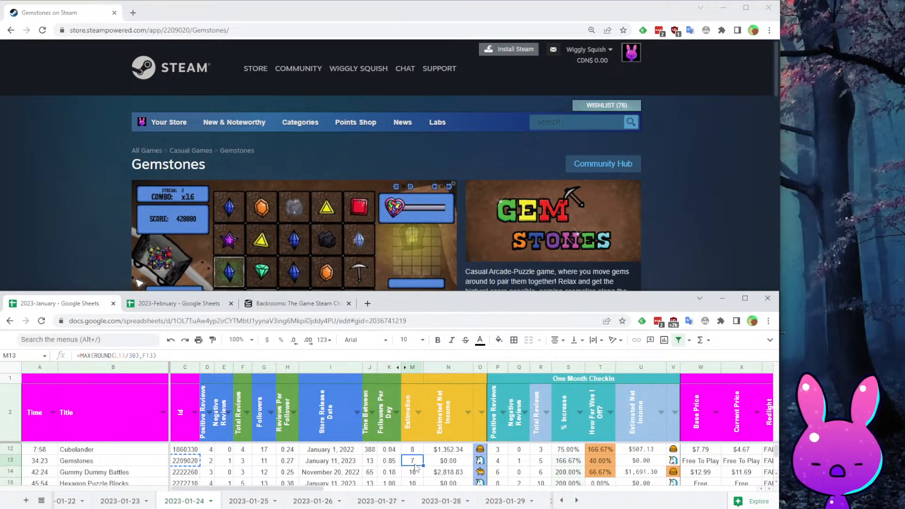
drag(498, 463, 532, 464)
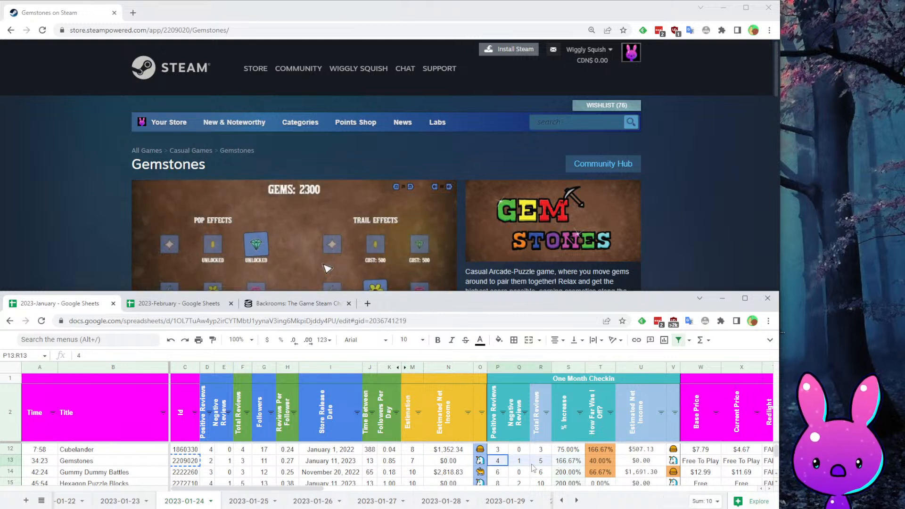
- Copy Gummy Dummy Battles' Id from the spreadsheet and open its Steam store page by putting 2222260 in the store address
click(540, 471)
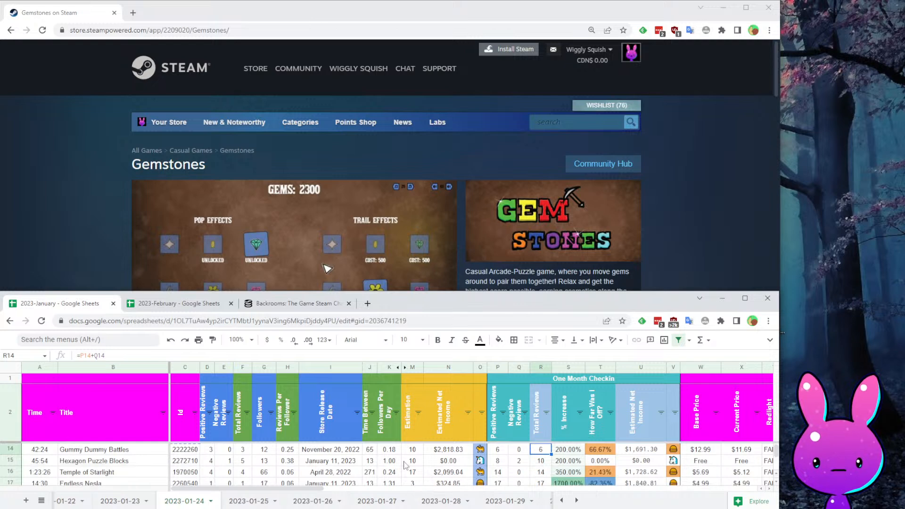
scroll(406, 474, down, 1)
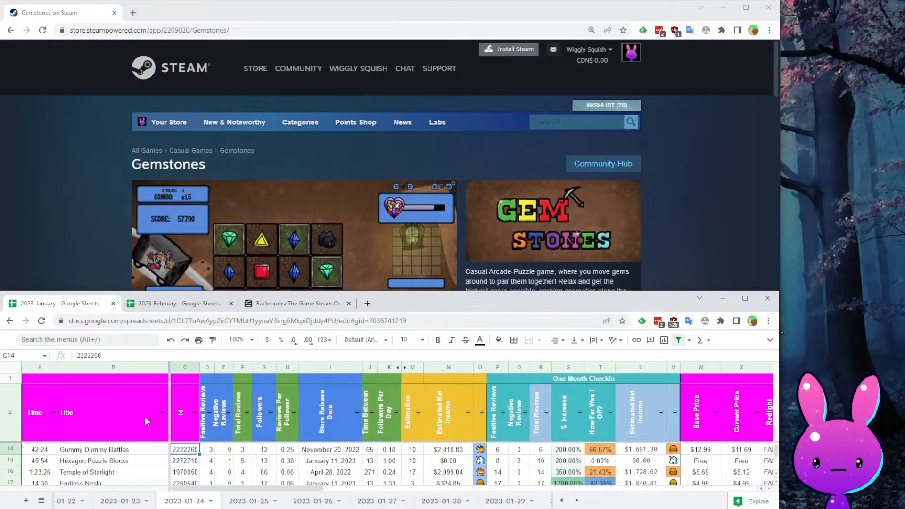
click(134, 46)
double_click(182, 31)
key(ctrl+v)
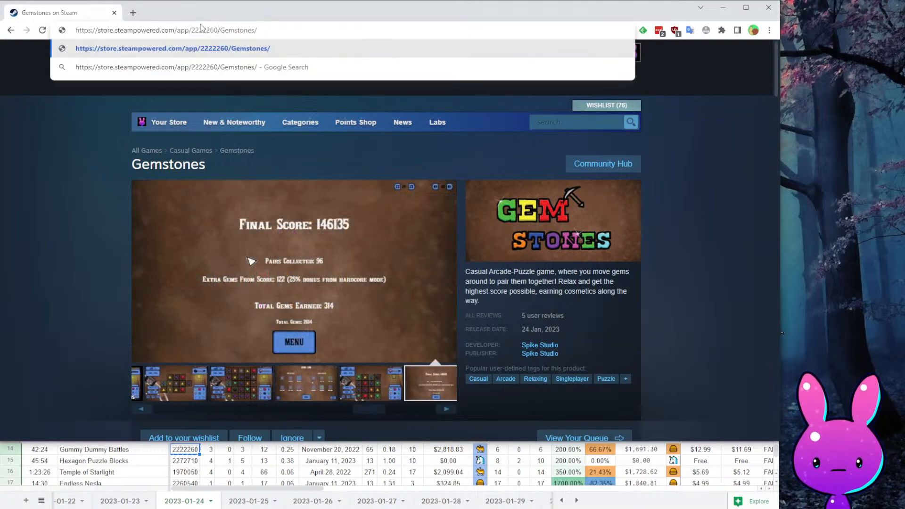
key(Return)
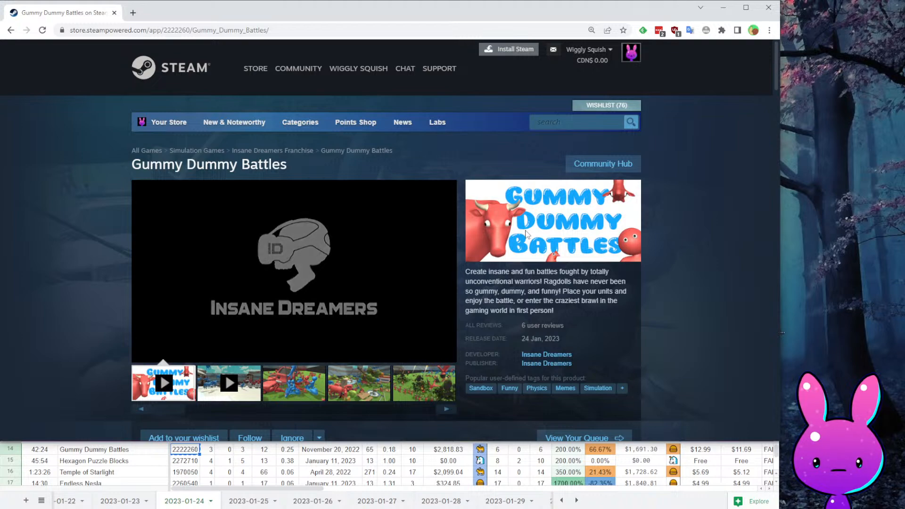
- Check the initial reviews, estimation and one-month reviews of Gummy Dummy Battles in the spreadsheet
drag(208, 449, 243, 449)
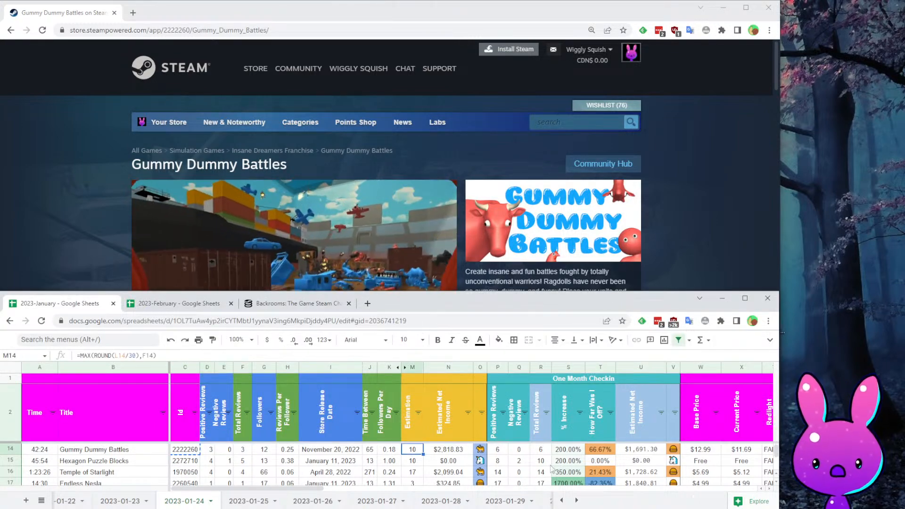
drag(497, 449, 541, 449)
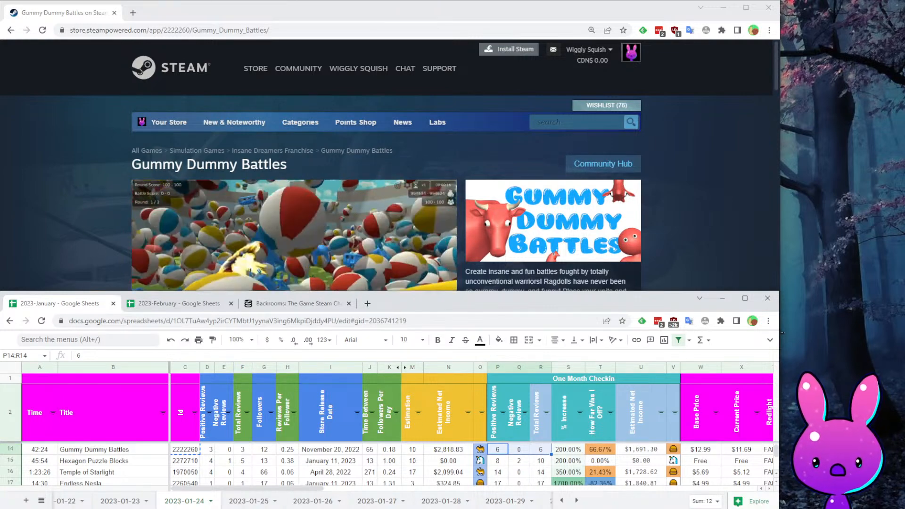
scroll(144, 464, down, 1)
scroll(144, 465, up, 1)
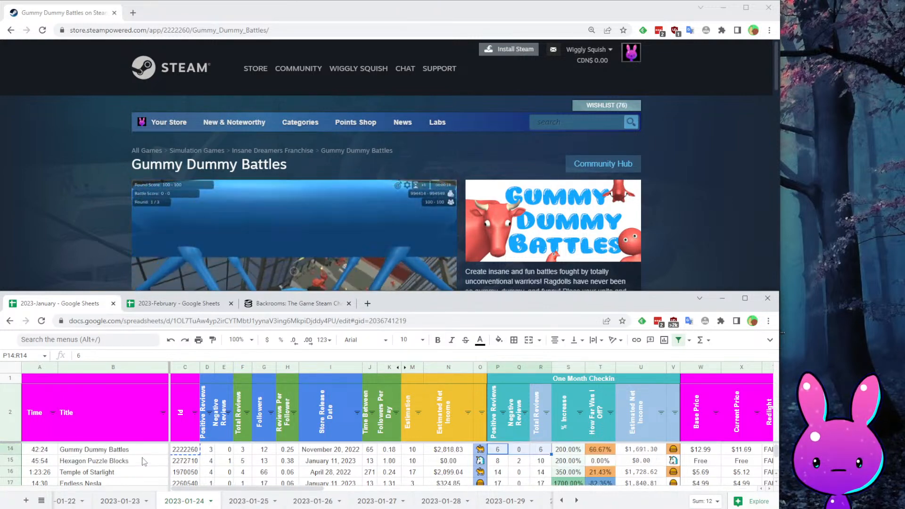
- Copy Hexagon Puzzle Blocks' Id from the spreadsheet and open its Steam store page by putting 2272710 in the store address
click(185, 461)
click(55, 203)
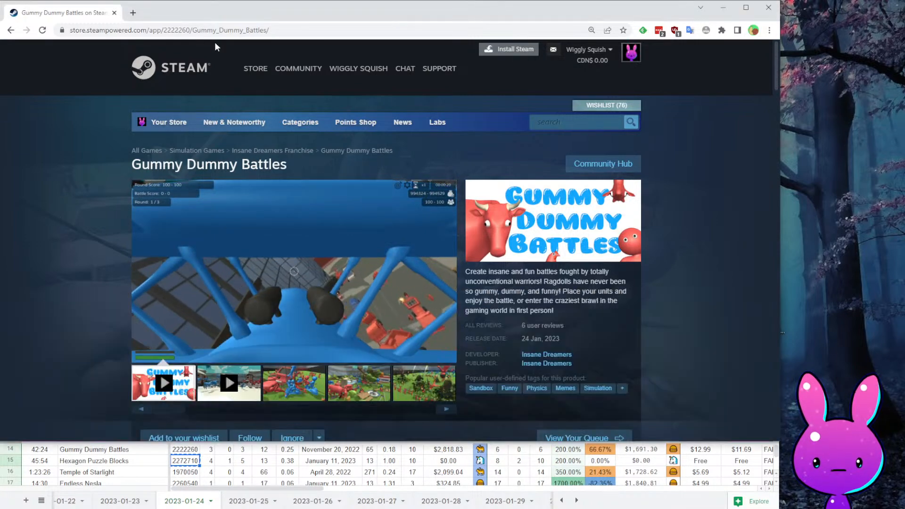
drag(190, 30, 163, 31)
key(ctrl+v)
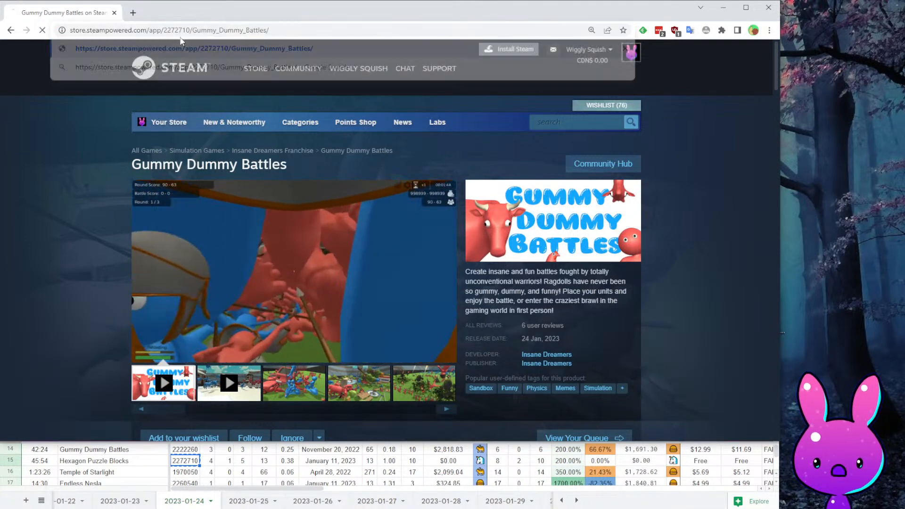
key(Return)
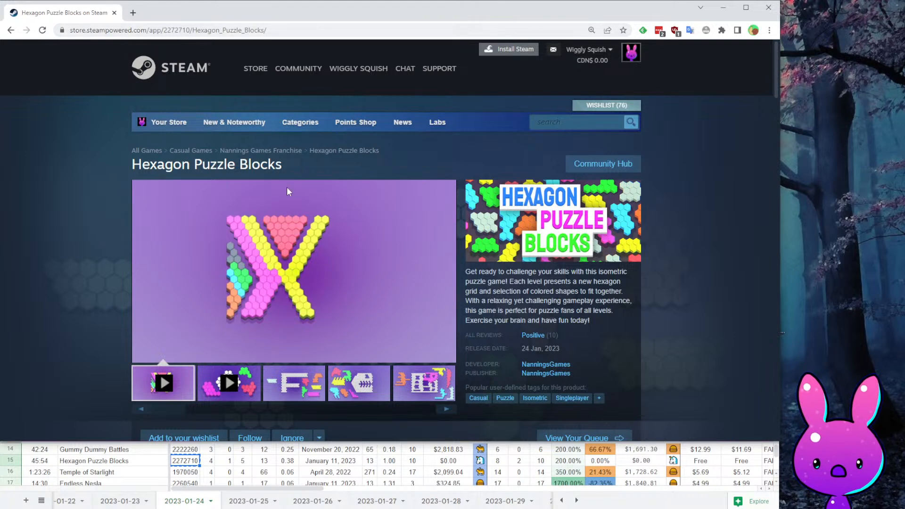
- View the second trailer of Hexagon Puzzle Blocks, return to the first one and mute its sound
click(223, 385)
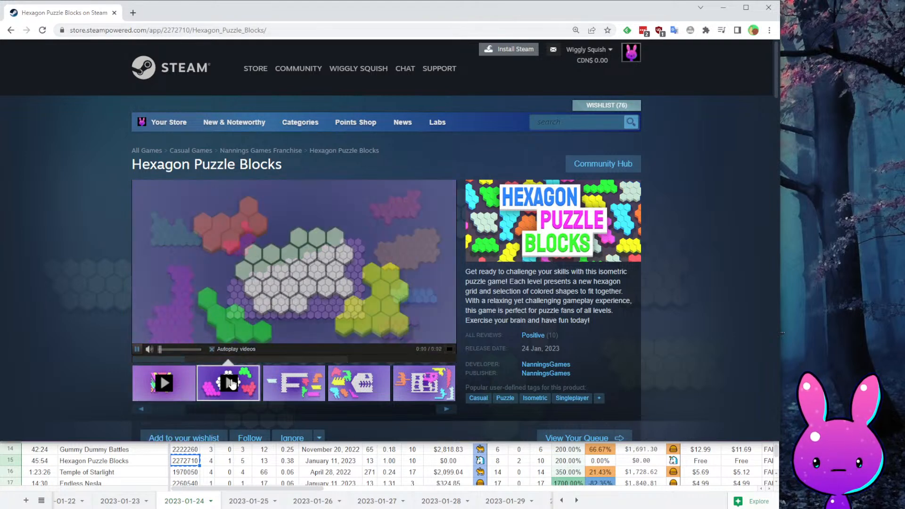
click(159, 383)
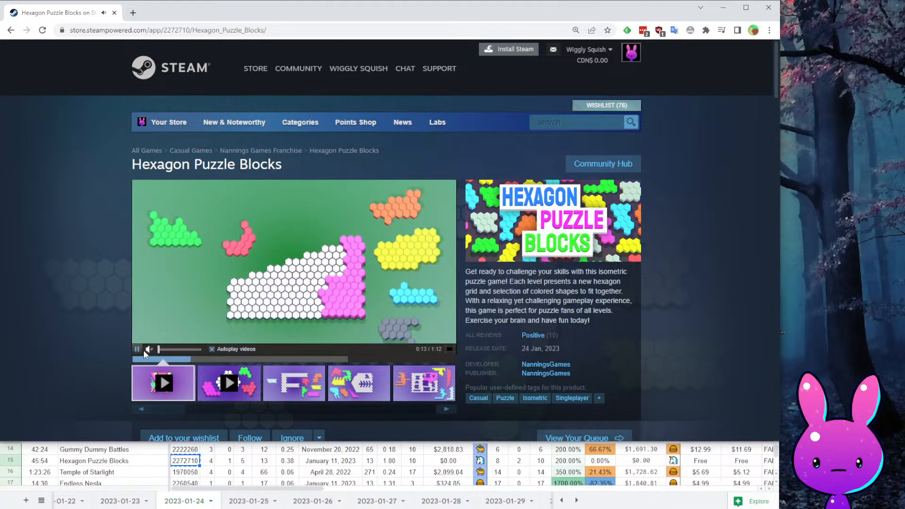
click(147, 351)
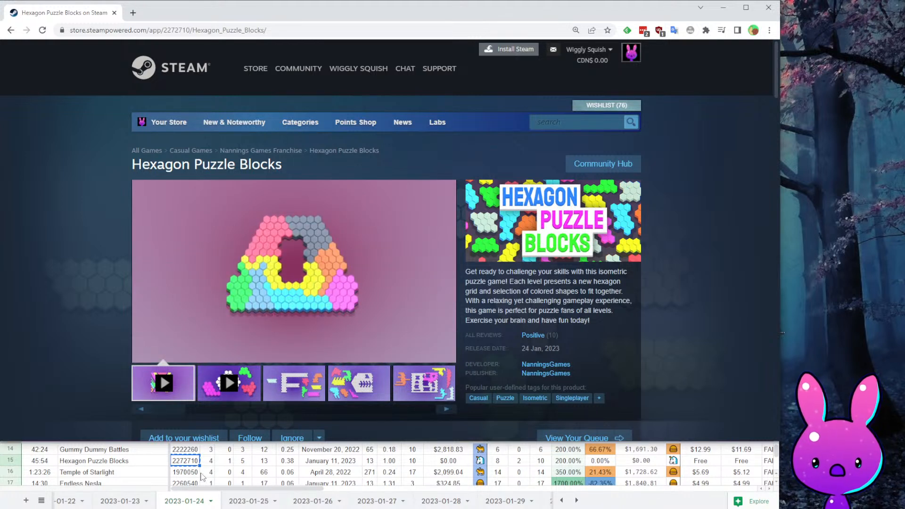
- Check the initial reviews, estimation and one-month total reviews of Hexagon Puzzle Blocks in the spreadsheet
click(209, 462)
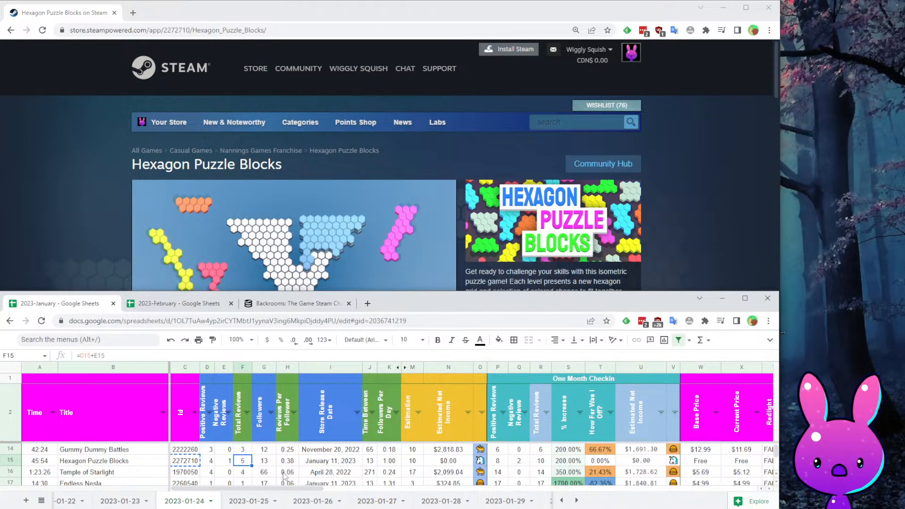
click(244, 462)
click(546, 461)
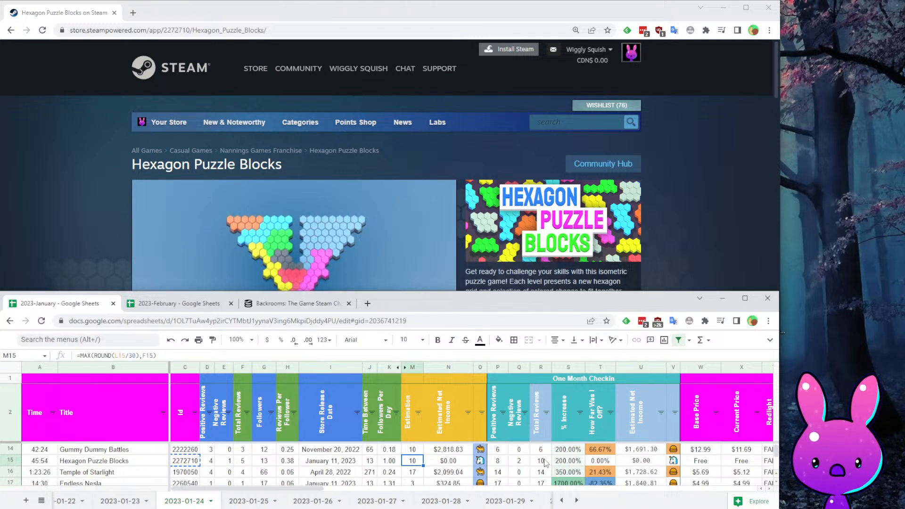
- Examine the price and additional content offered on Hexagon Puzzle Blocks' Steam store page
click(684, 179)
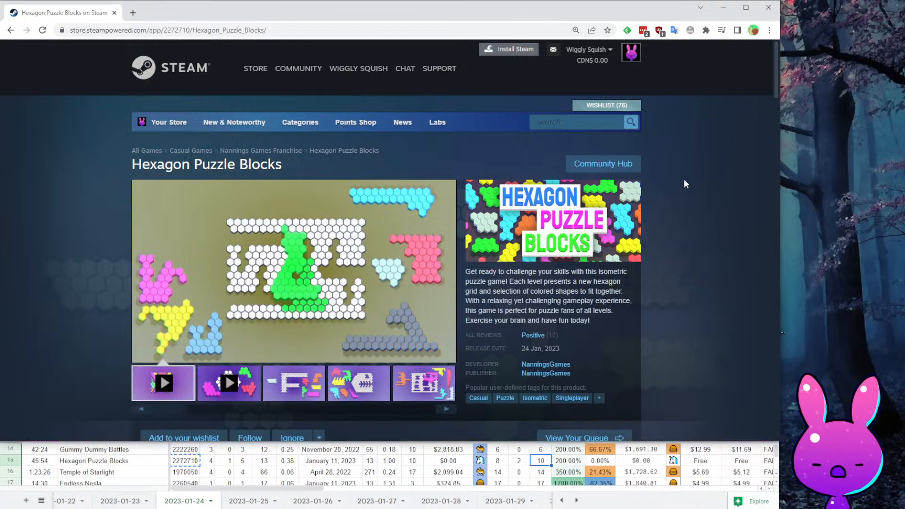
scroll(659, 288, down, 4)
scroll(604, 301, up, 3)
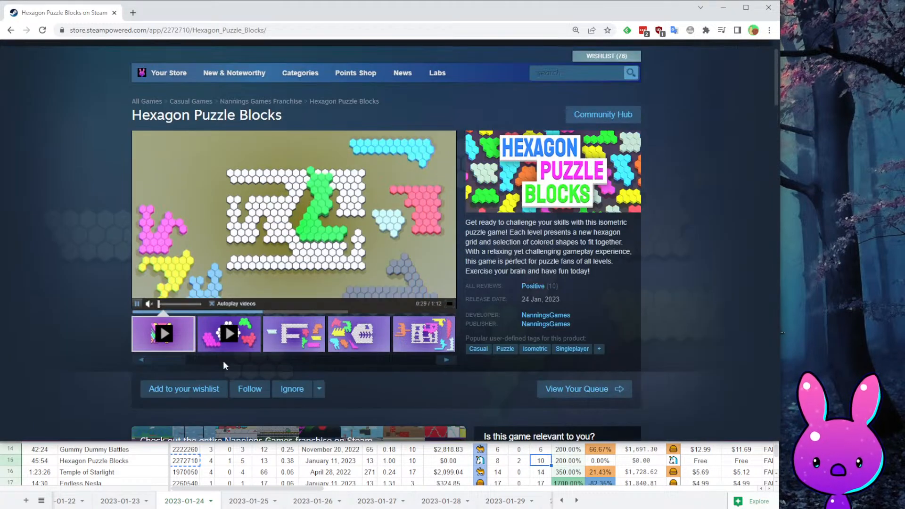
scroll(350, 248, down, 6)
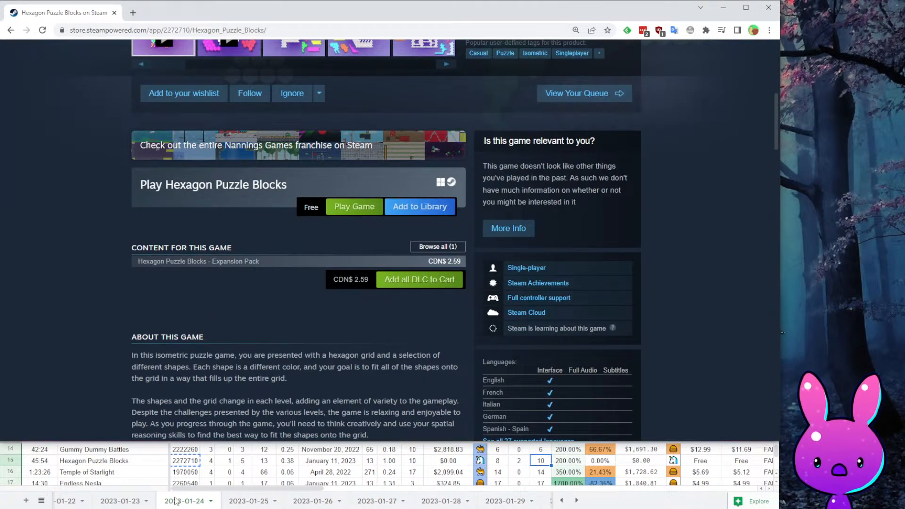
- Copy Temple of Starlight's Id from the spreadsheet and open its Steam store page by putting 1970050 in the store address
click(193, 474)
click(25, 171)
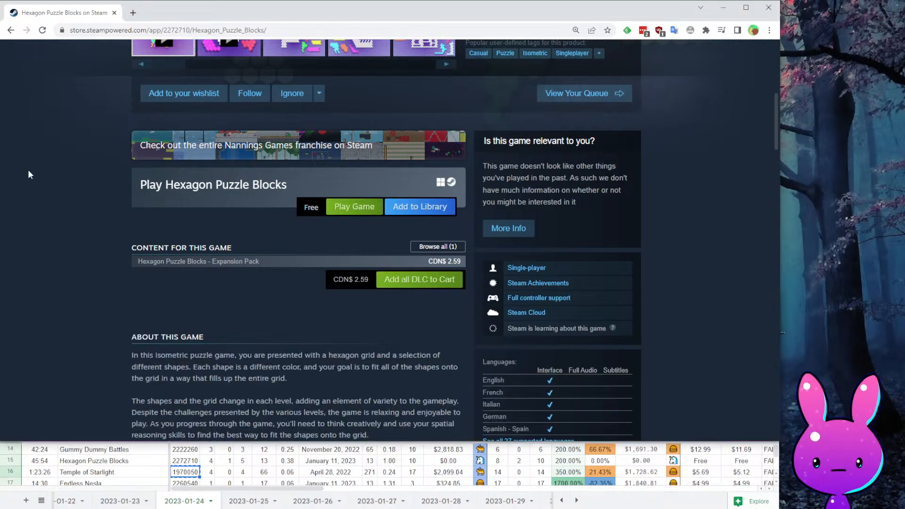
double_click(187, 31)
text(1970050)
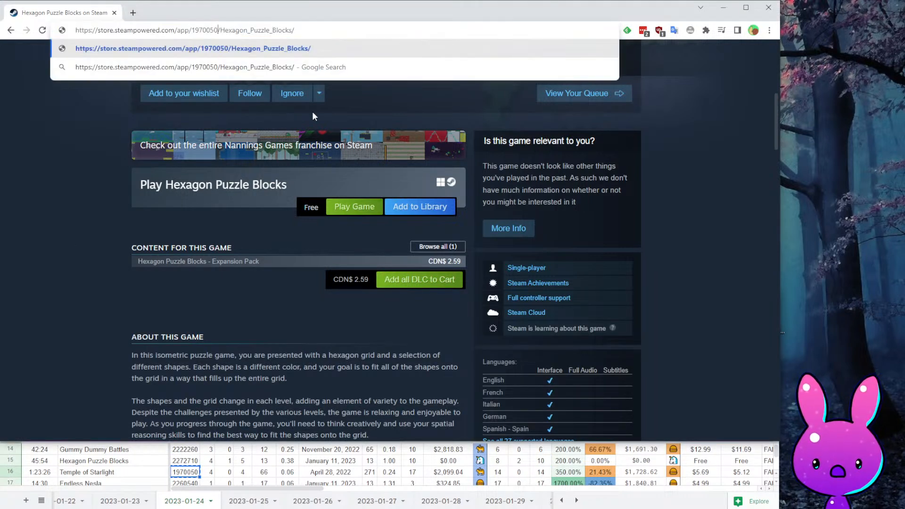
key(Return)
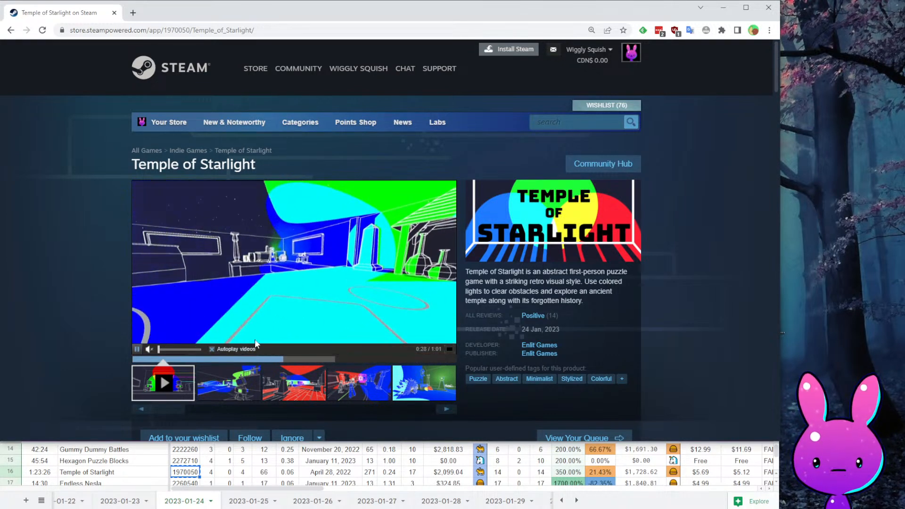
- Pause Temple of Starlight's trailer and check the game's initial reviews and one-month total reviews in the spreadsheet
click(268, 293)
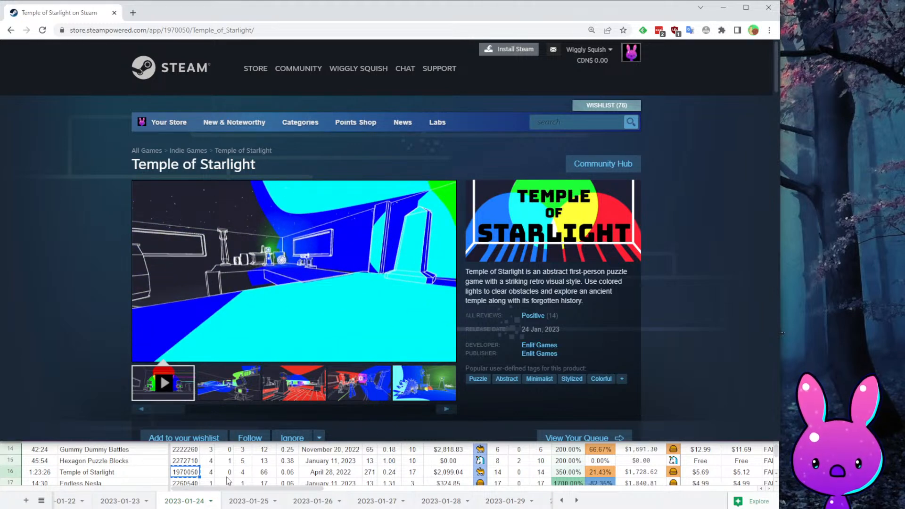
drag(209, 473, 245, 478)
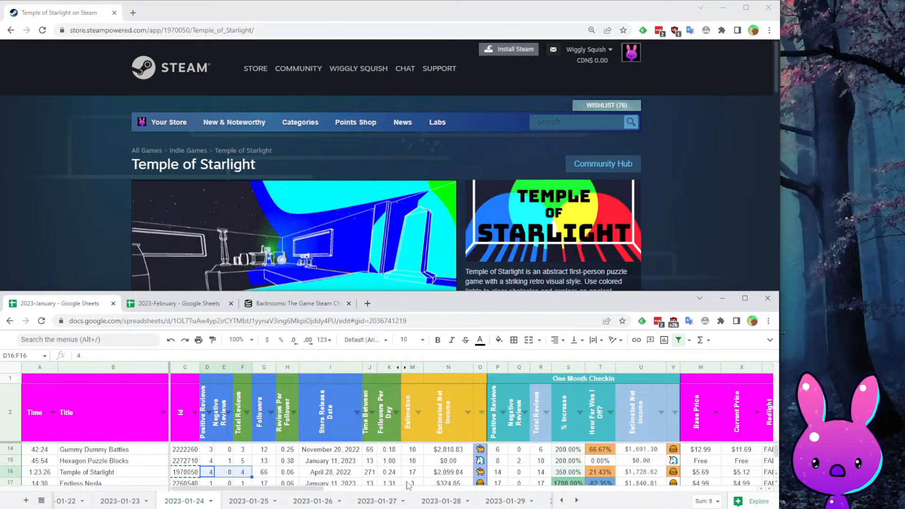
click(542, 476)
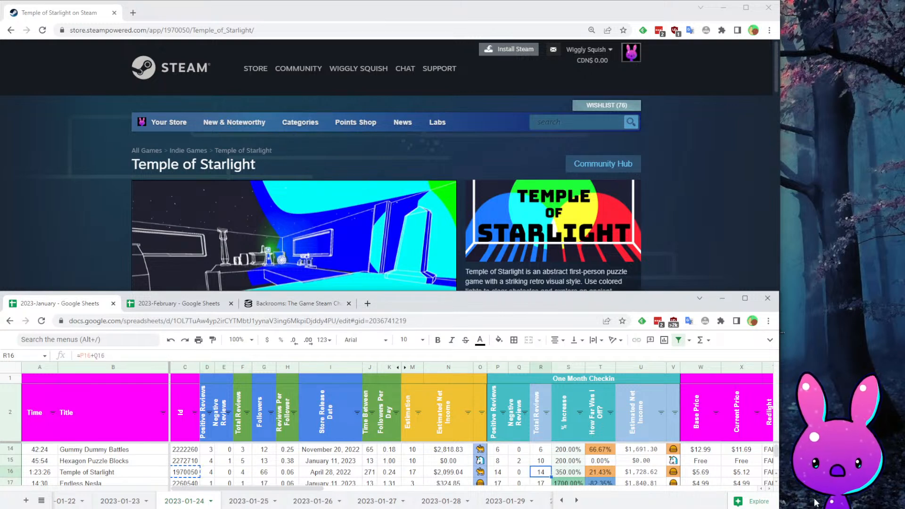
- Copy Endless Nesla's Id from the spreadsheet and open its Steam store page by putting 2260540 in the store address
scroll(488, 469, down, 1)
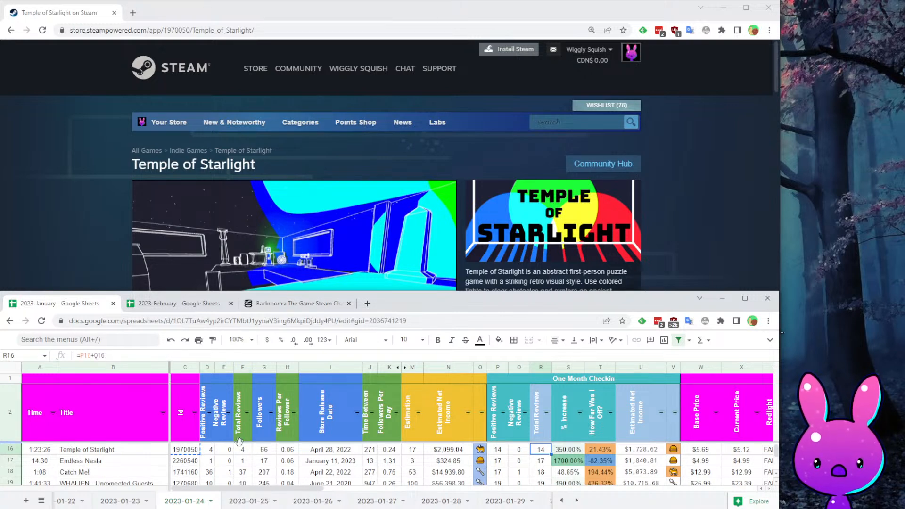
click(189, 462)
click(100, 102)
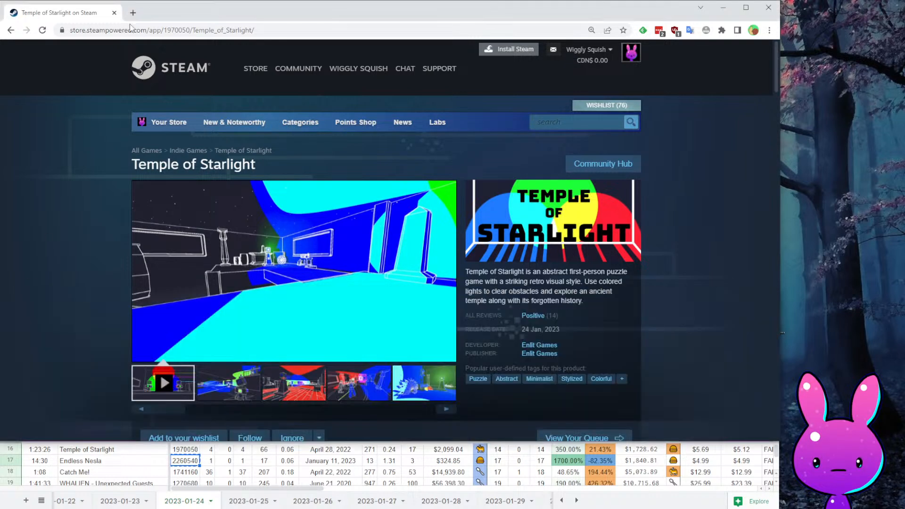
double_click(181, 30)
text(2260540)
key(Return)
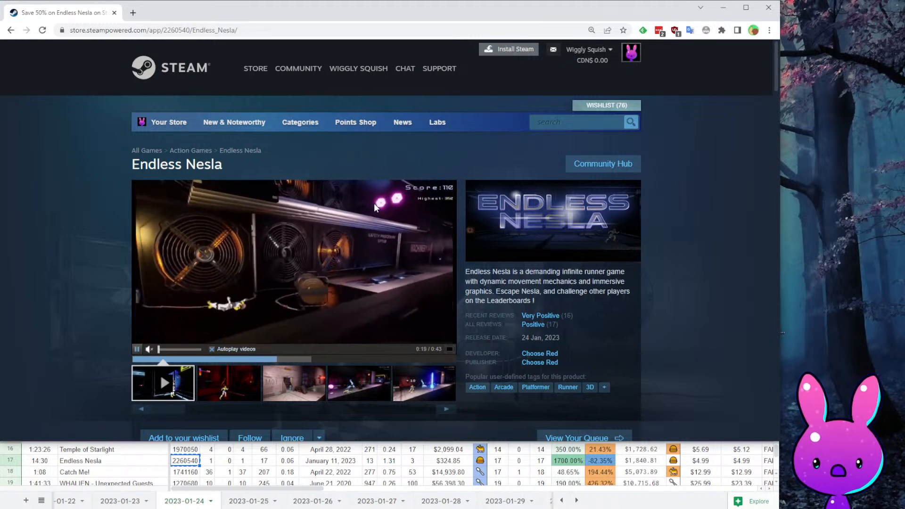
- Pause Endless Nesla's trailer and check its initial total reviews, estimation and one-month total reviews in the spreadsheet
click(332, 244)
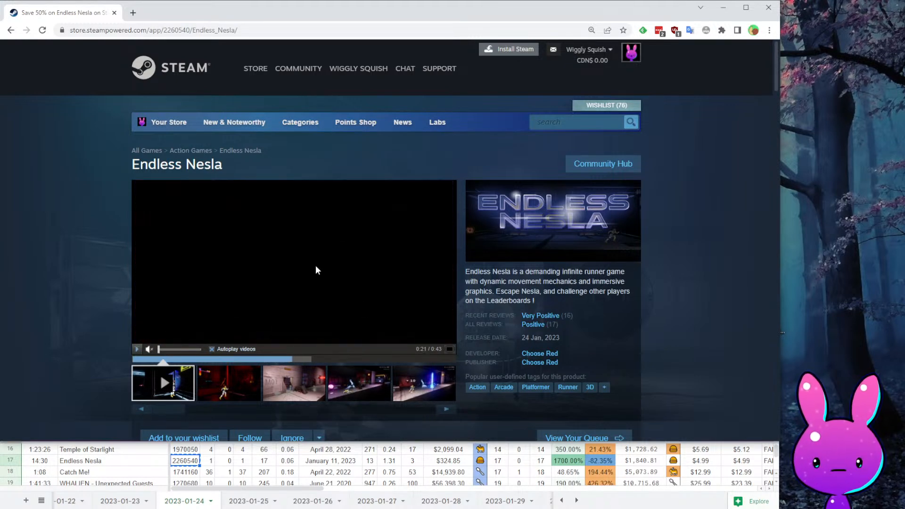
click(210, 471)
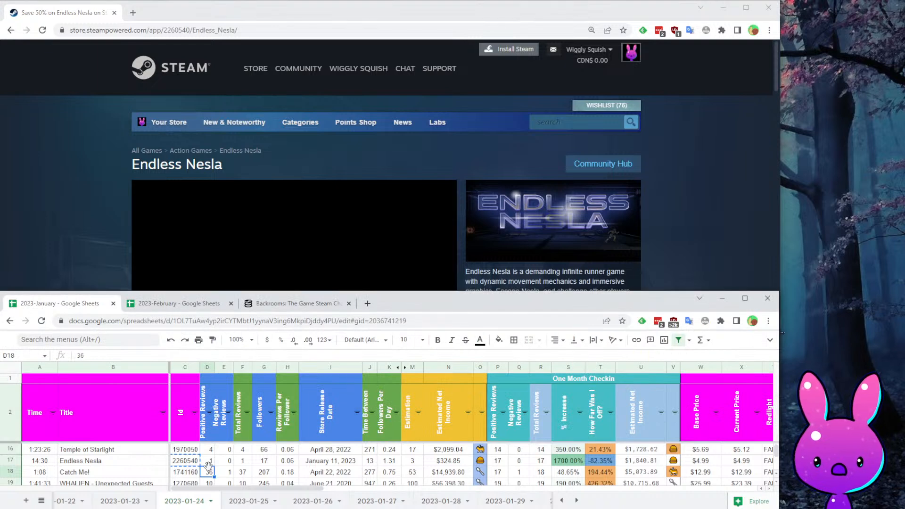
click(243, 461)
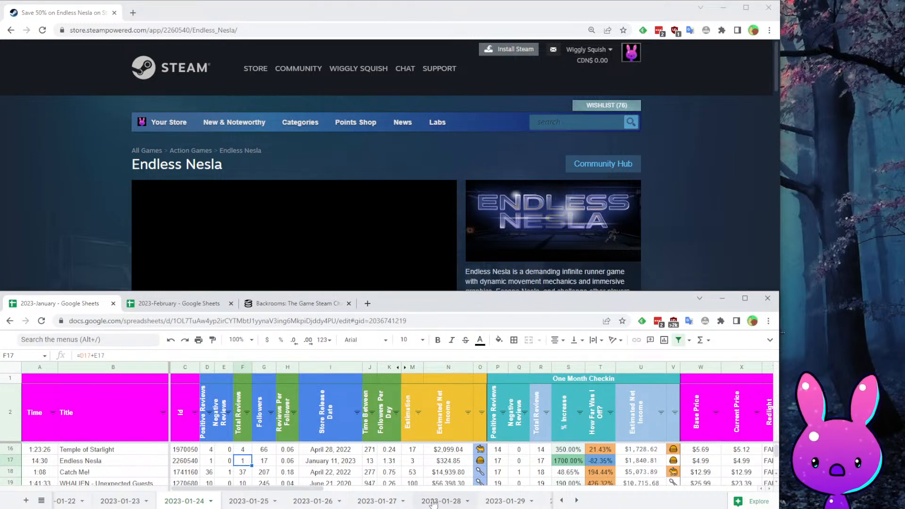
click(422, 461)
click(541, 461)
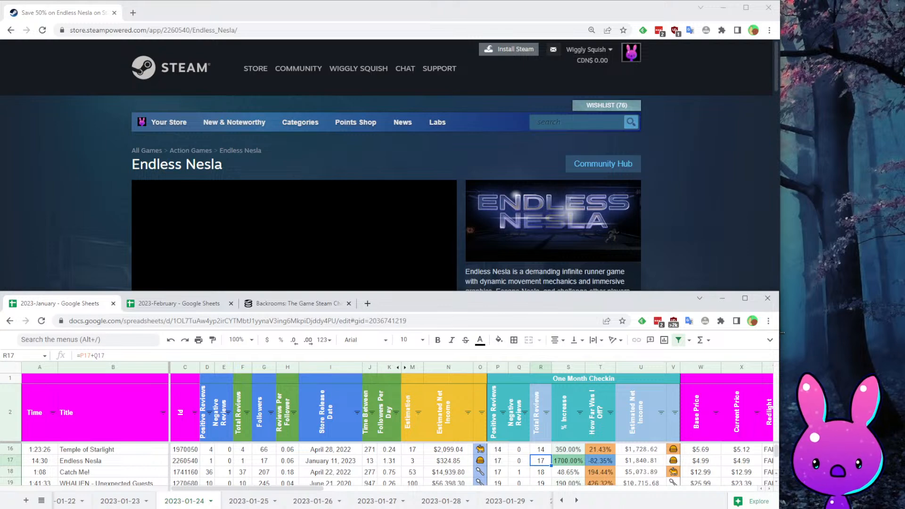
- Examine Endless Nesla's store page, including its announcements, description and customer reviews
click(662, 266)
scroll(657, 273, down, 13)
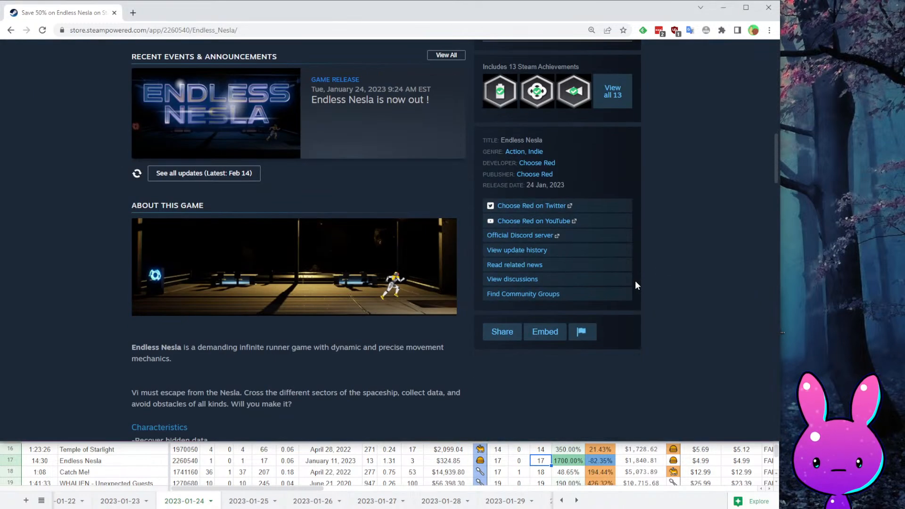
scroll(618, 294, up, 4)
scroll(599, 311, up, 10)
scroll(585, 274, down, 20)
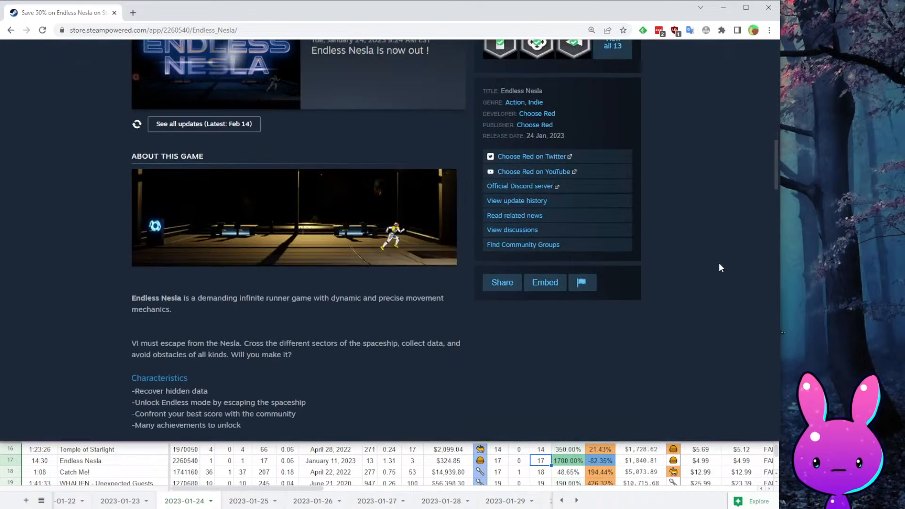
scroll(713, 207, down, 15)
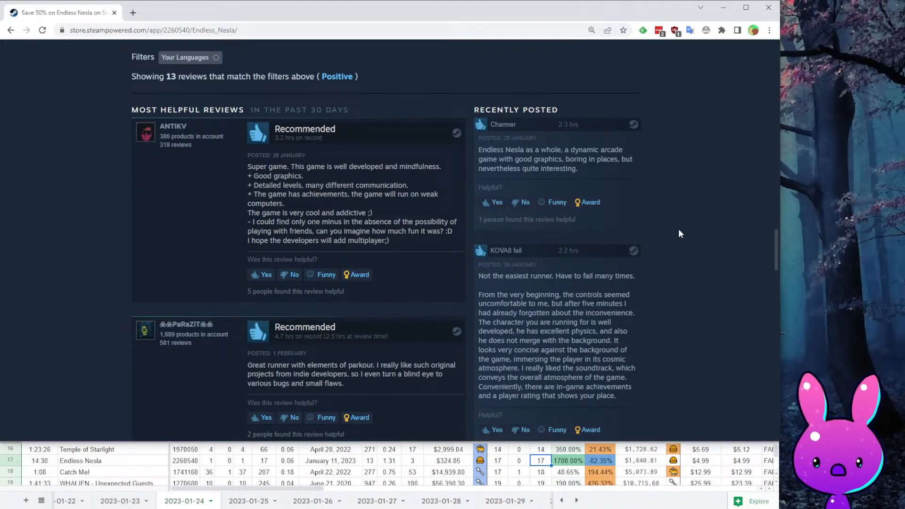
scroll(665, 243, down, 6)
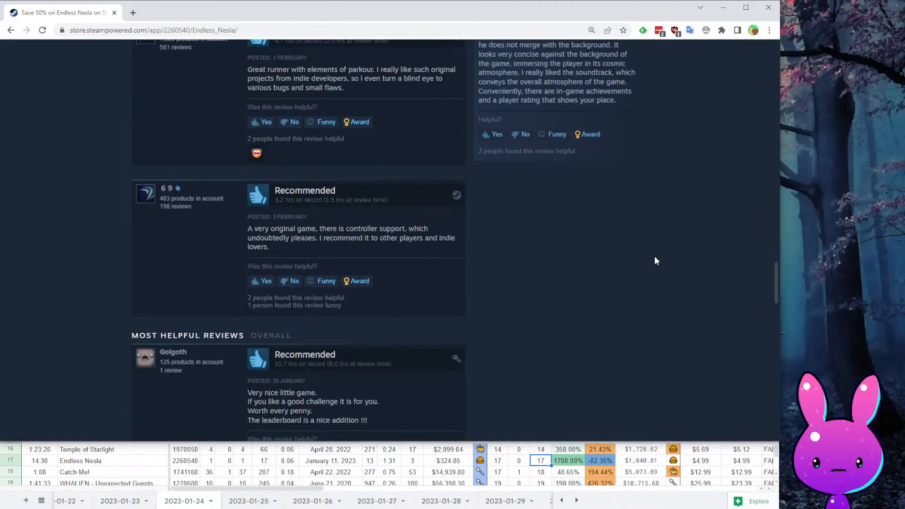
scroll(426, 301, down, 3)
scroll(347, 346, up, 5)
scroll(352, 321, down, 5)
scroll(355, 309, down, 5)
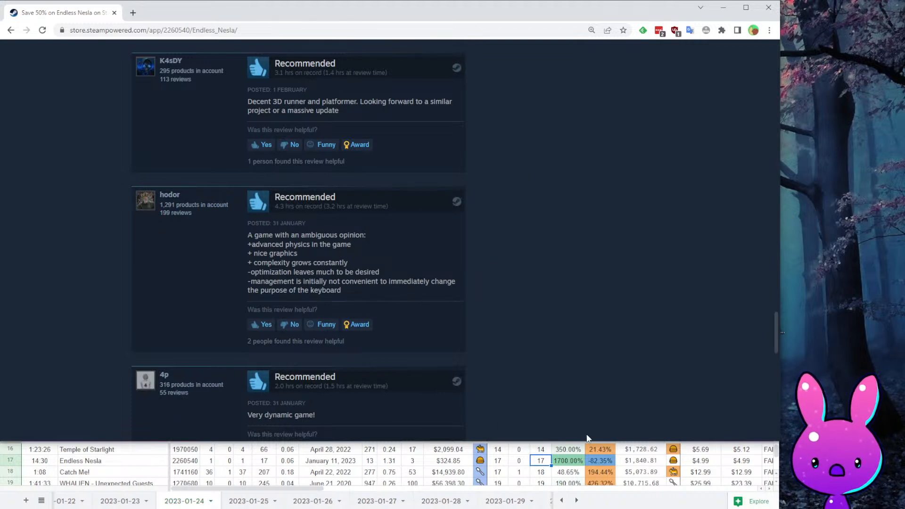
- Check Endless Nesla's one-month estimated net income in the spreadsheet and return to the start of its row
click(632, 474)
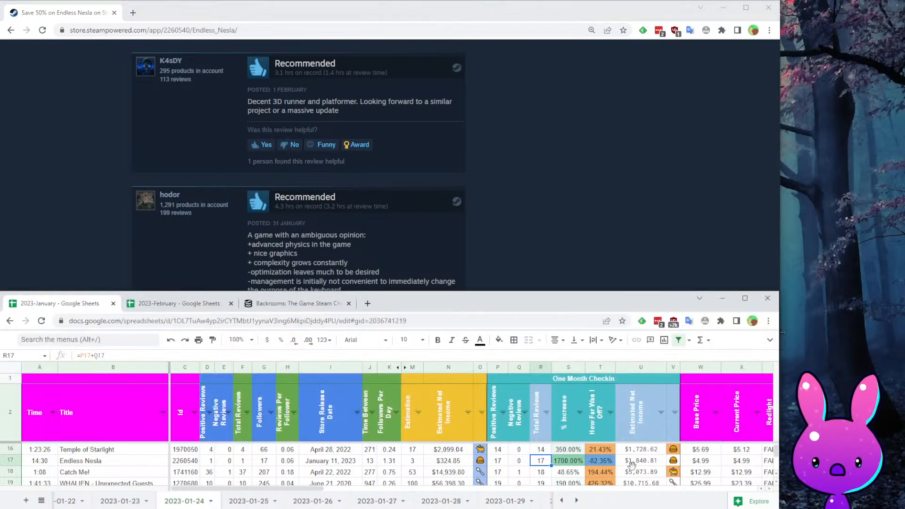
click(656, 461)
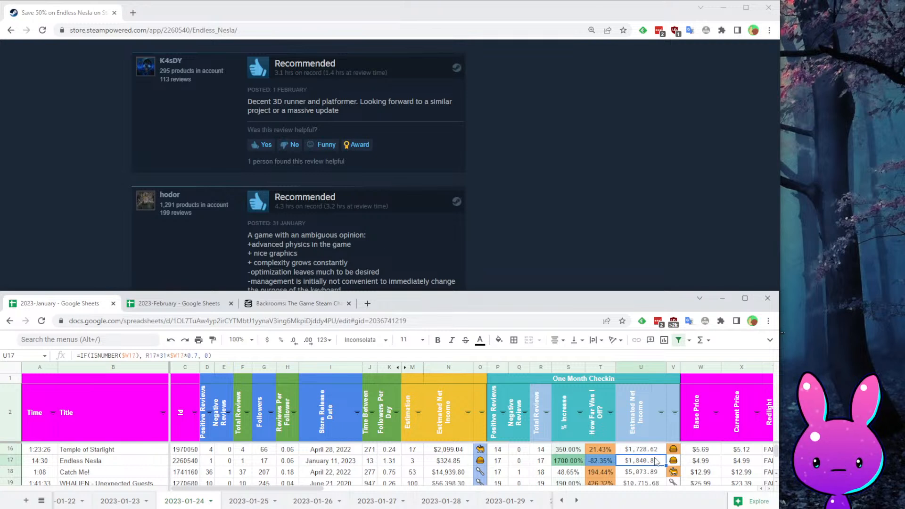
key(Home)
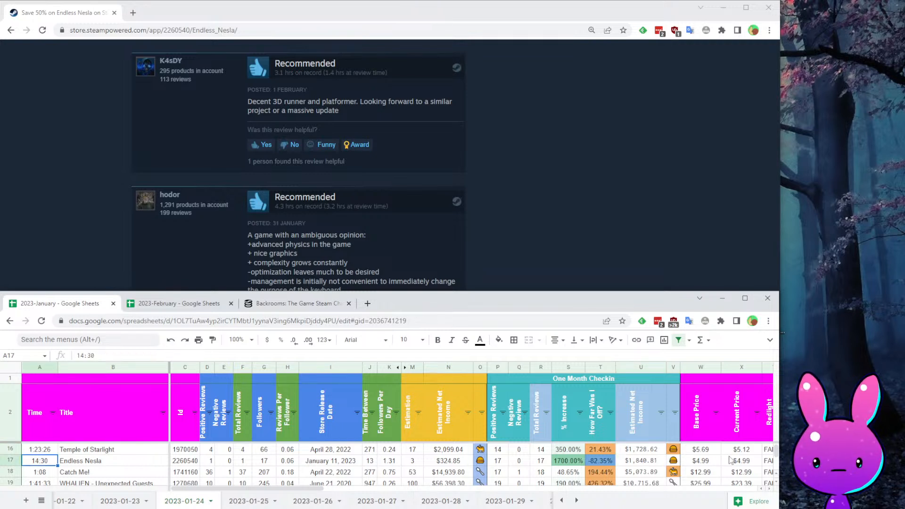
- Copy Catch Me!'s Id from the spreadsheet and open its Steam store page by putting 1741160 in the store address
scroll(731, 459, down, 2)
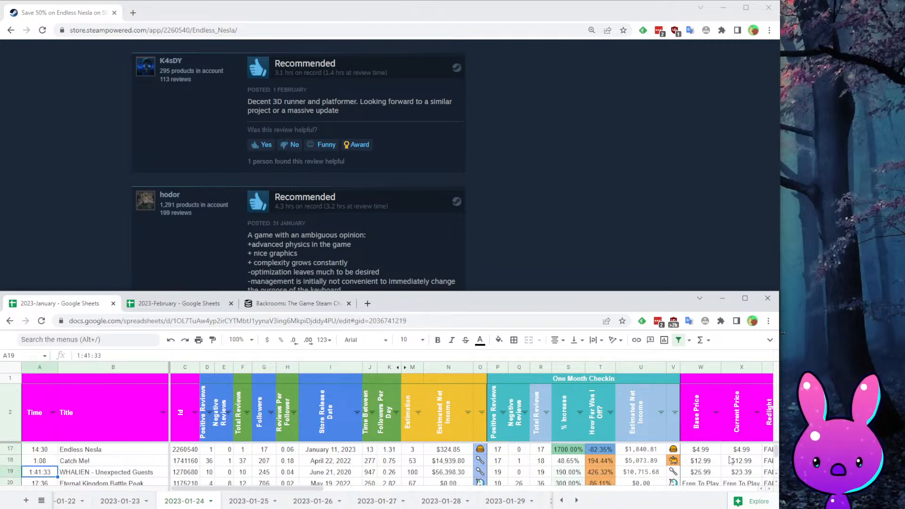
key(Up)
key(Right)
key(Down)
key(Down)
key(Down)
key(Up)
key(Up)
key(Right)
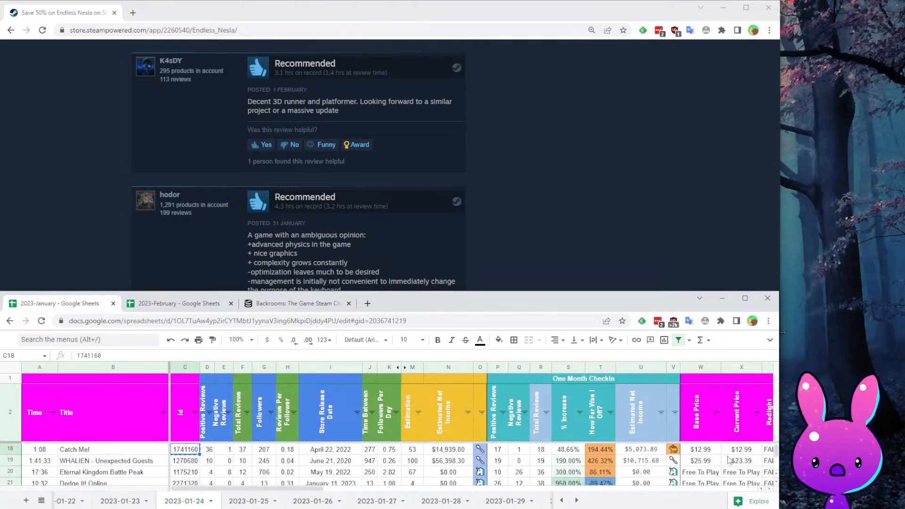
click(172, 4)
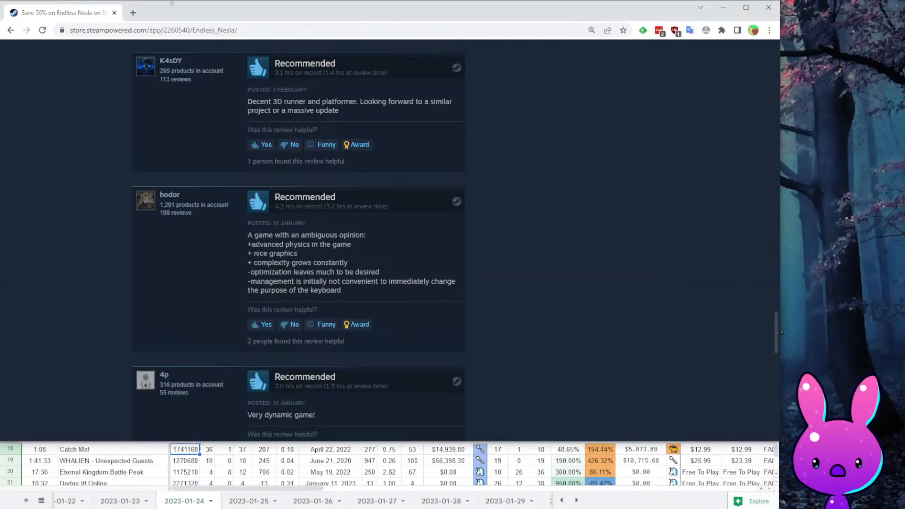
double_click(174, 30)
key(ctrl+v)
key(Return)
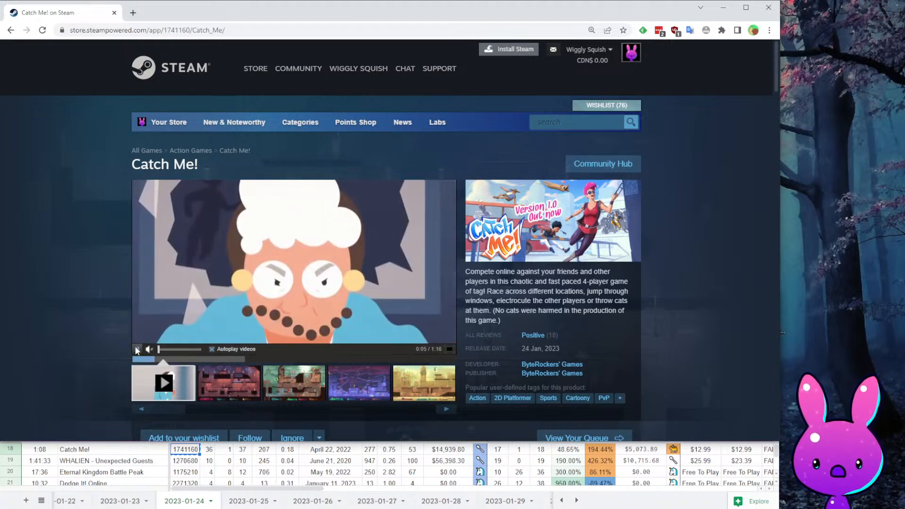
- Skip ahead through Catch Me!'s trailer to the gameplay footage and pause it
click(202, 359)
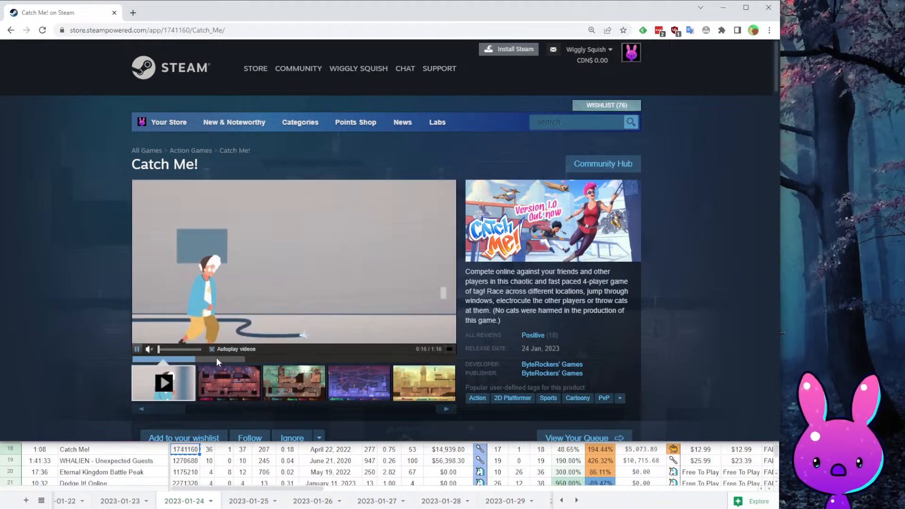
click(234, 360)
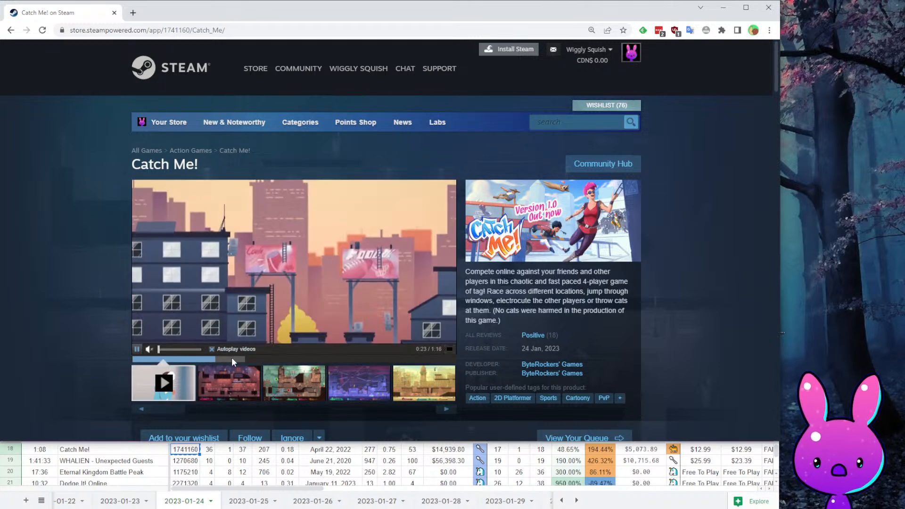
click(240, 359)
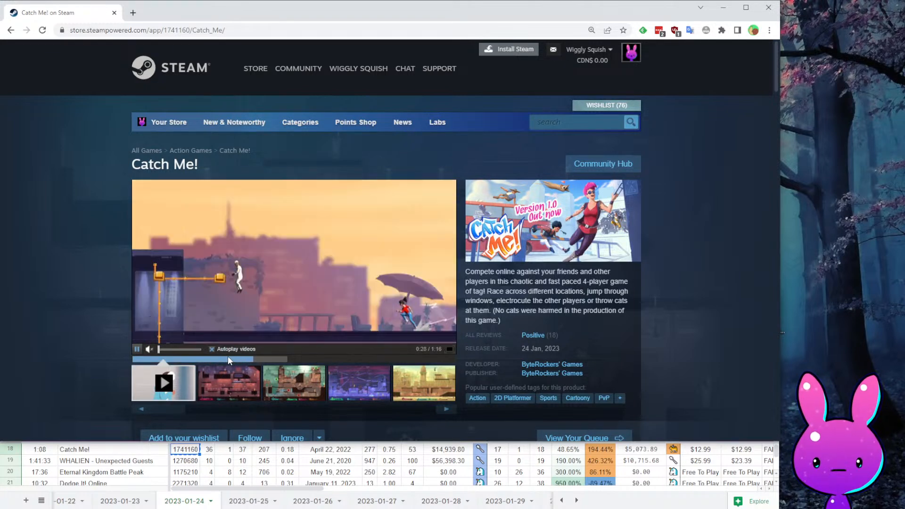
click(404, 308)
scroll(341, 362, down, 3)
- Check Catch Me!'s initial total reviews, estimation and one-month review figures in the spreadsheet
click(229, 470)
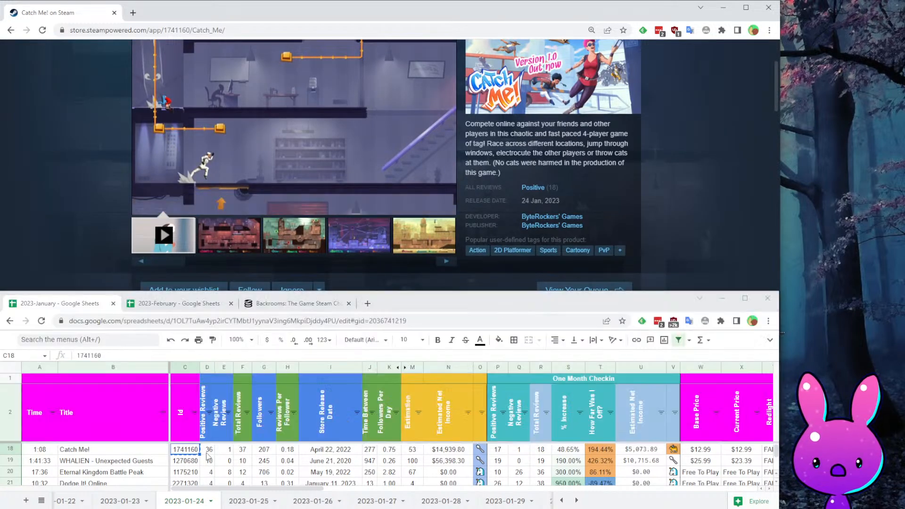
click(246, 453)
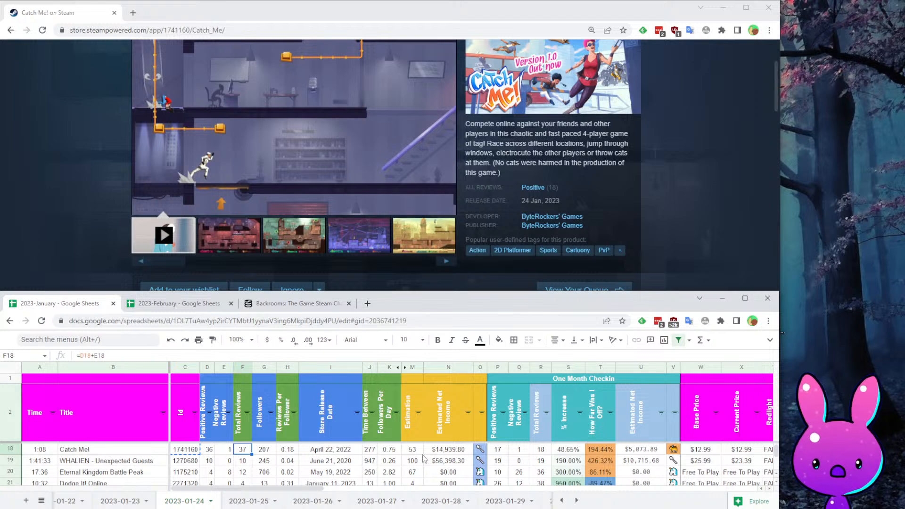
click(413, 450)
drag(495, 452, 521, 452)
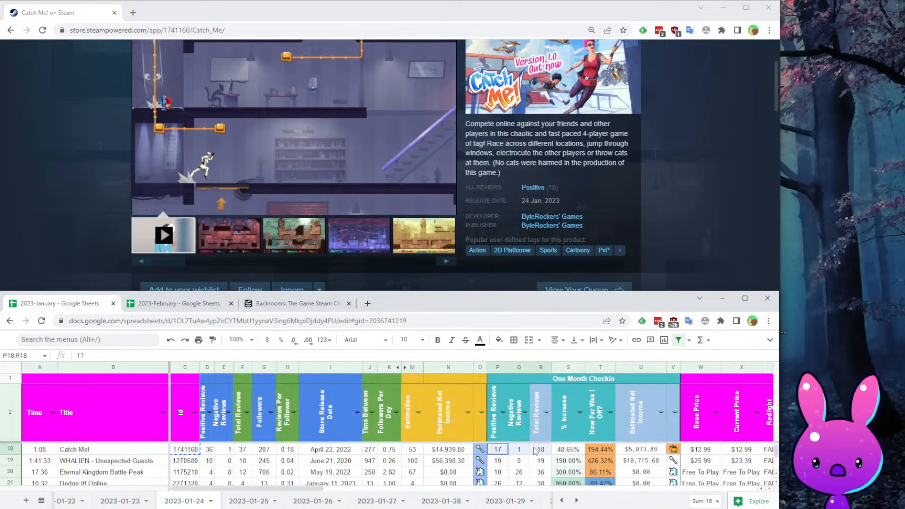
- Examine Catch Me!'s customer reviews by purchase type and check how far off its estimate was in the spreadsheet
click(91, 69)
scroll(193, 260, down, 20)
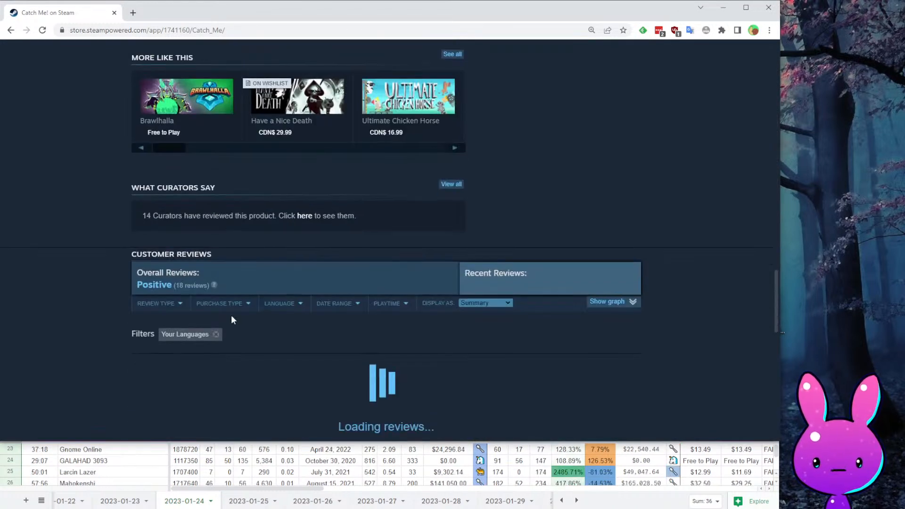
scroll(227, 280, up, 4)
mouse_move(248, 260)
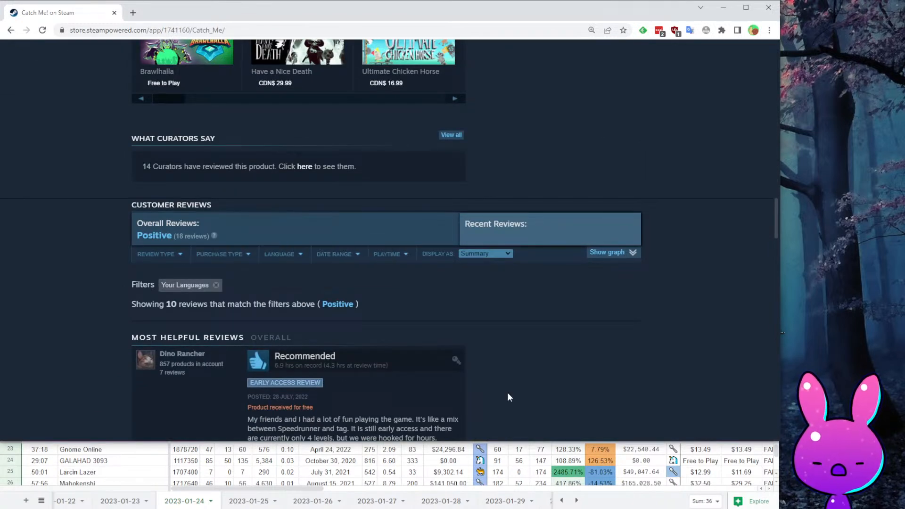
scroll(159, 479, up, 2)
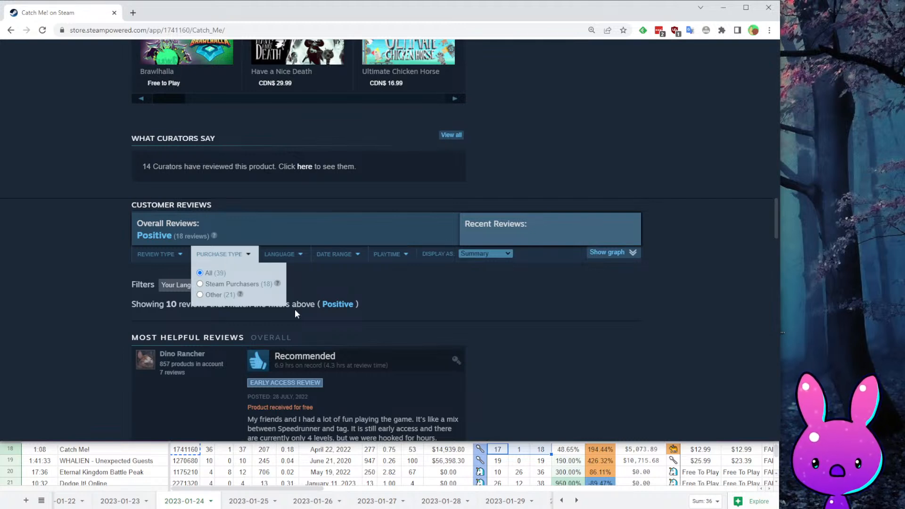
click(596, 454)
- Examine the price, recent announcements and supported features on Catch Me!'s Steam store page
scroll(707, 236, up, 15)
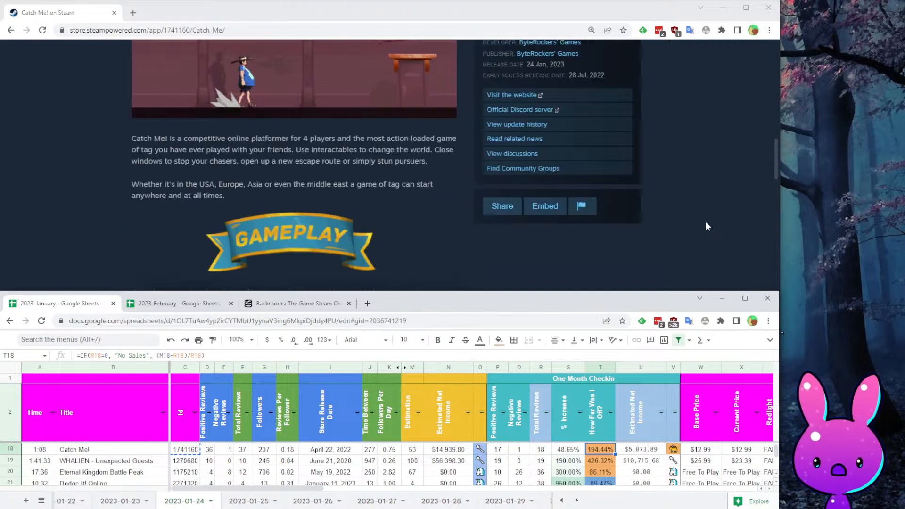
click(687, 177)
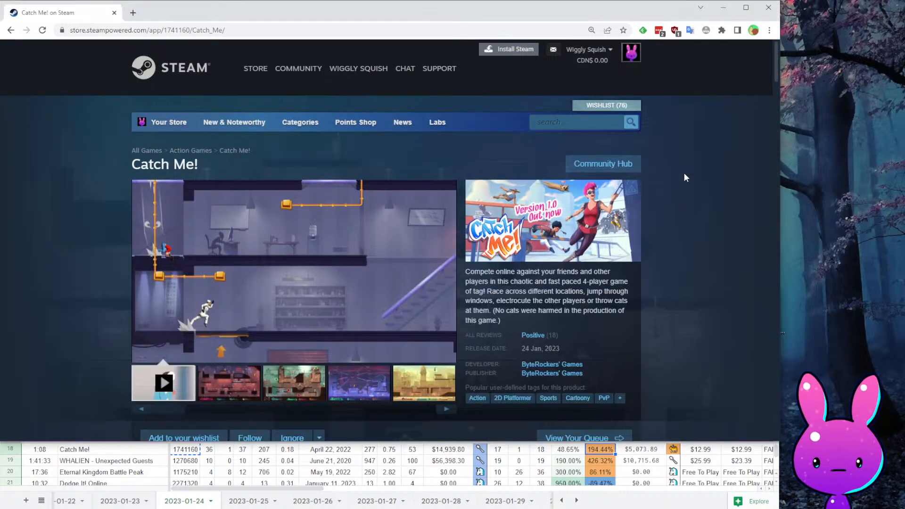
scroll(511, 234, down, 9)
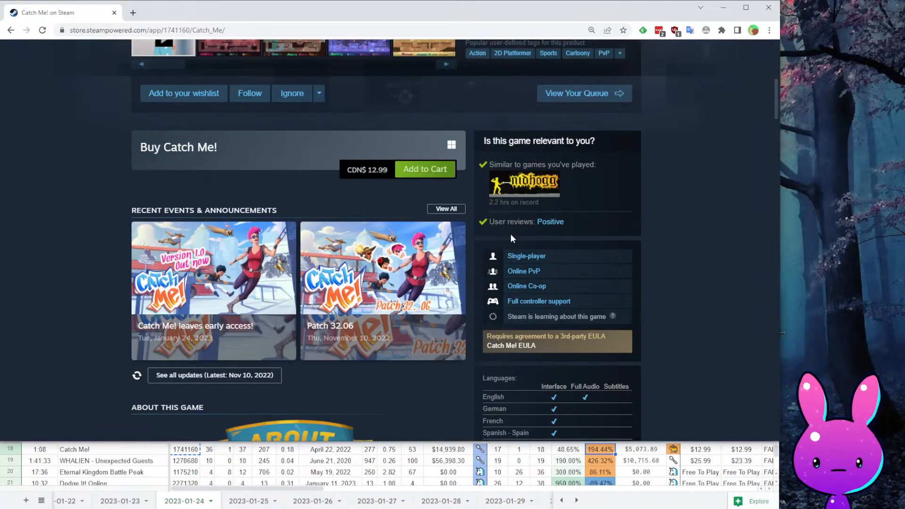
scroll(328, 216, down, 5)
scroll(324, 318, up, 6)
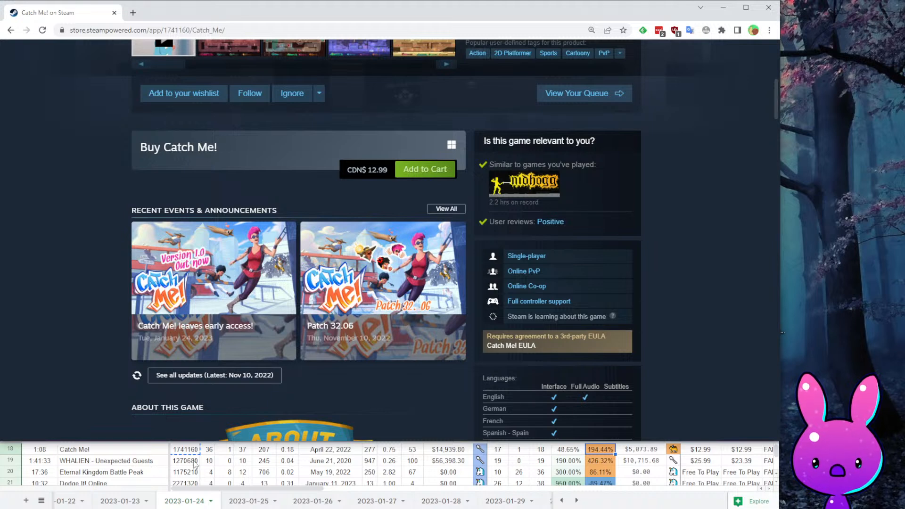
- Open the Steam store page for WHALIEN - Unexpected Guests using its ID 1270680 and look over its announcements and supported features
click(194, 465)
key(ctrl+c)
click(56, 177)
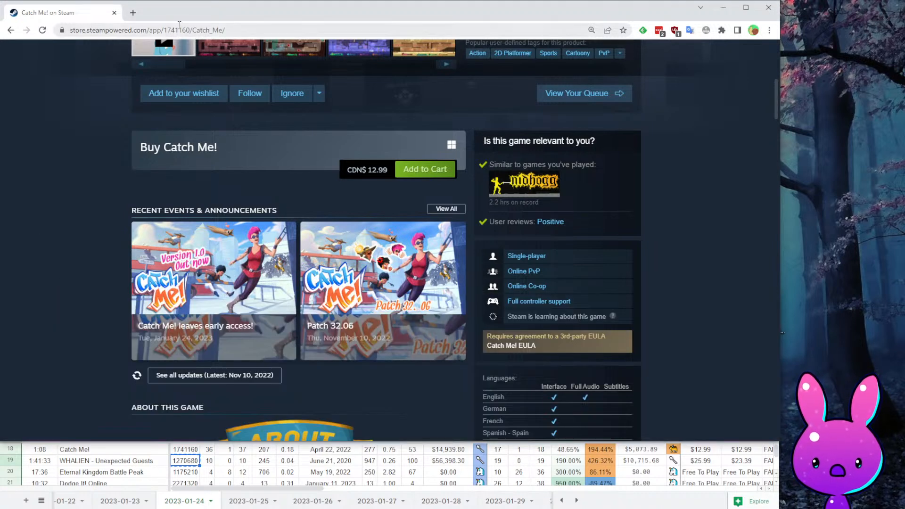
double_click(179, 24)
key(ctrl+v)
key(Return)
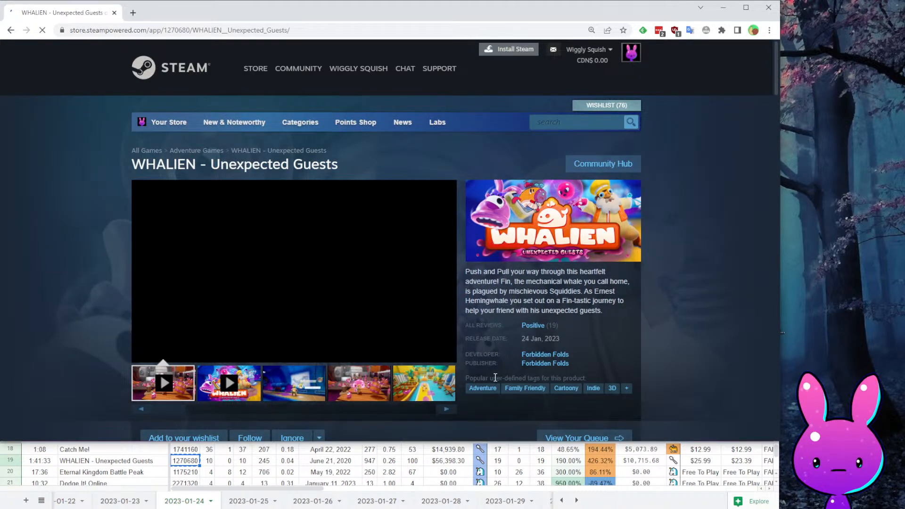
scroll(492, 372, down, 10)
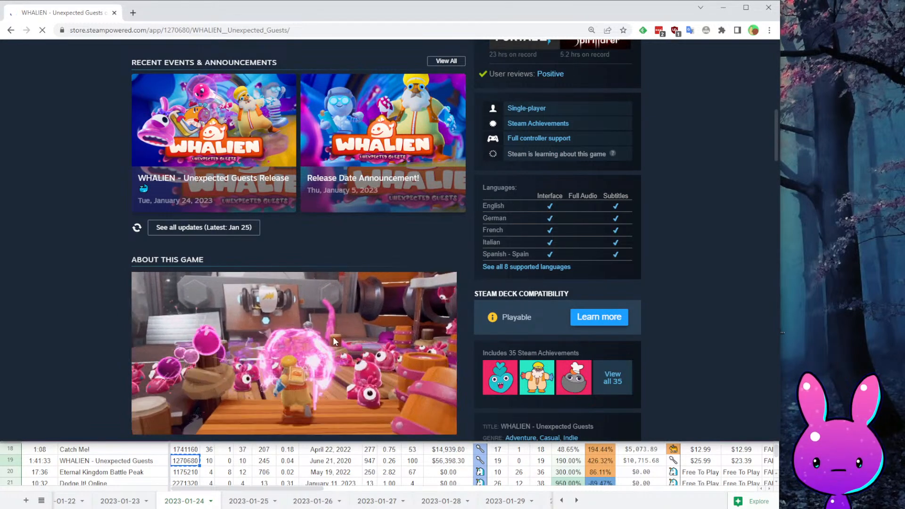
scroll(277, 374, up, 10)
scroll(277, 373, up, 2)
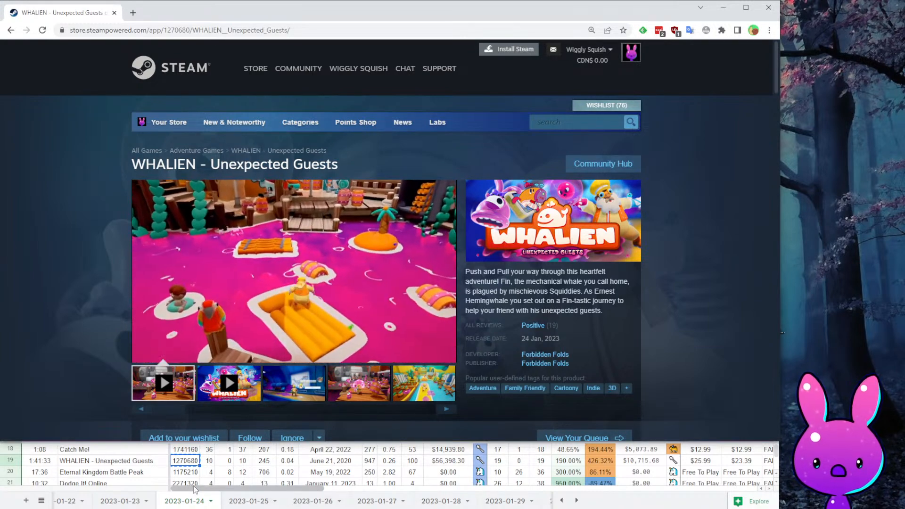
- Compare WHALIEN's estimation with its one-month reviews and estimated net income in the spreadsheet, and return to its trailer on the store page
click(413, 462)
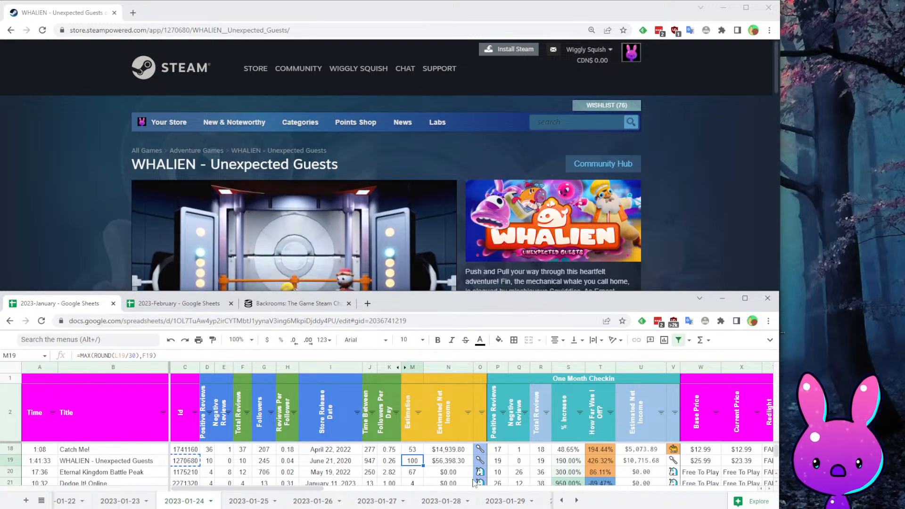
key(Right)
key(Right)
key(Right)
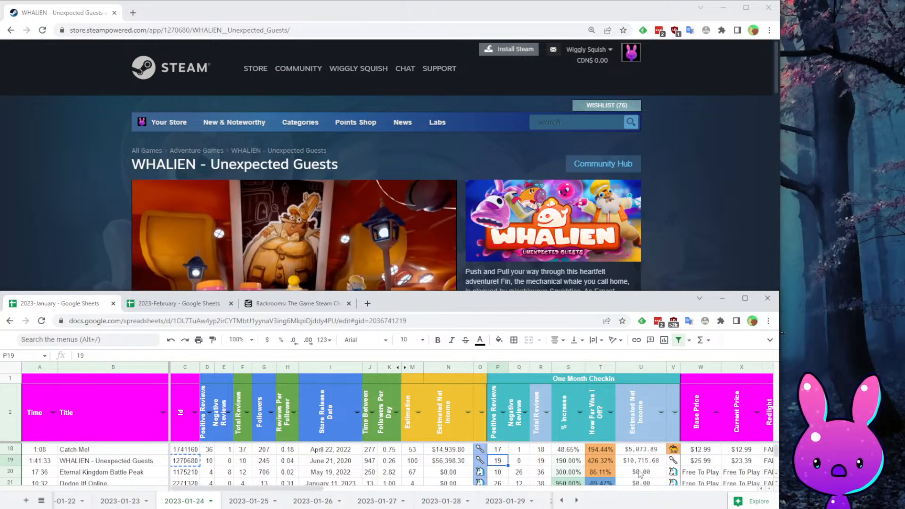
key(Right)
key(Right)
key(Right)
key(Right)
key(Right)
scroll(377, 467, down, 1)
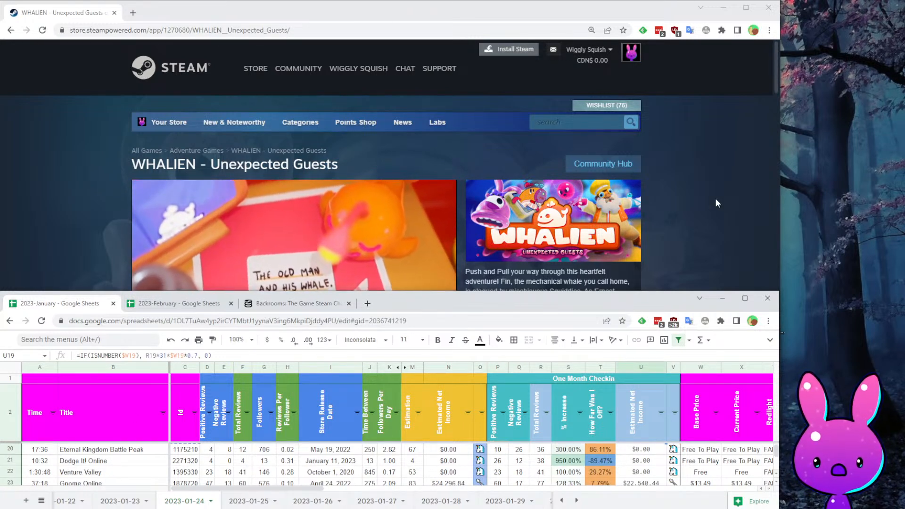
scroll(330, 467, up, 1)
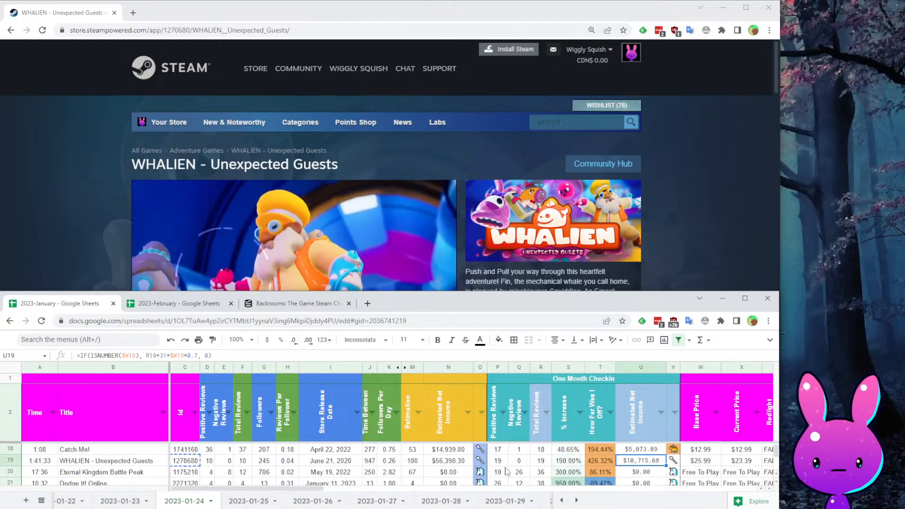
click(4, 222)
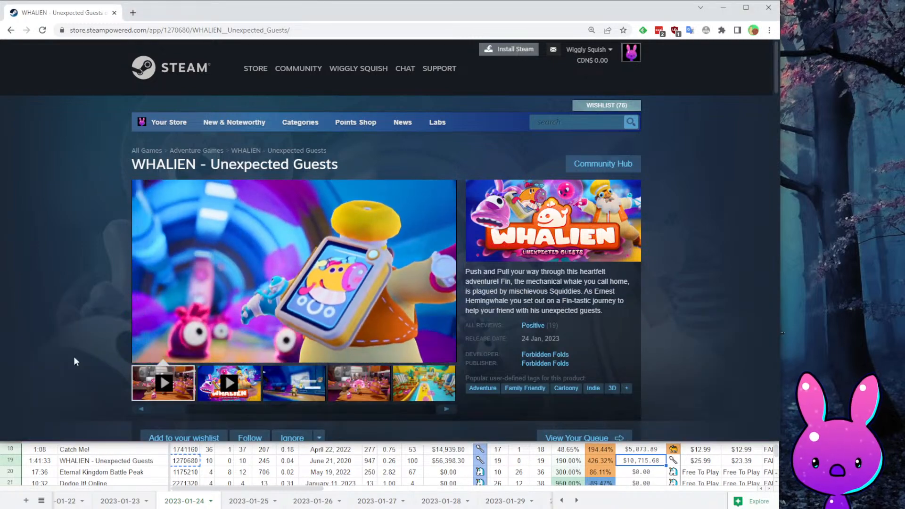
scroll(414, 313, down, 1)
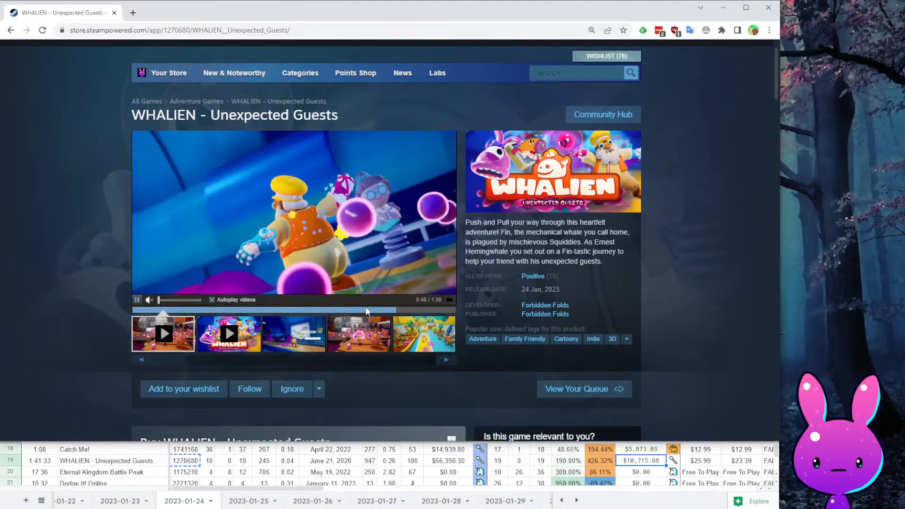
- Open the Steam store page for Eternal Kingdom Battle Peak using its ID 1175210 from the spreadsheet
click(186, 472)
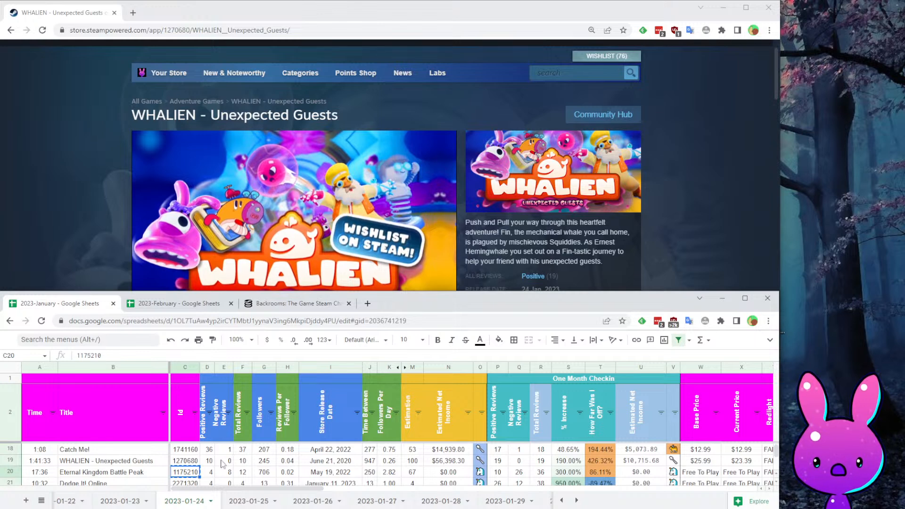
scroll(144, 472, down, 1)
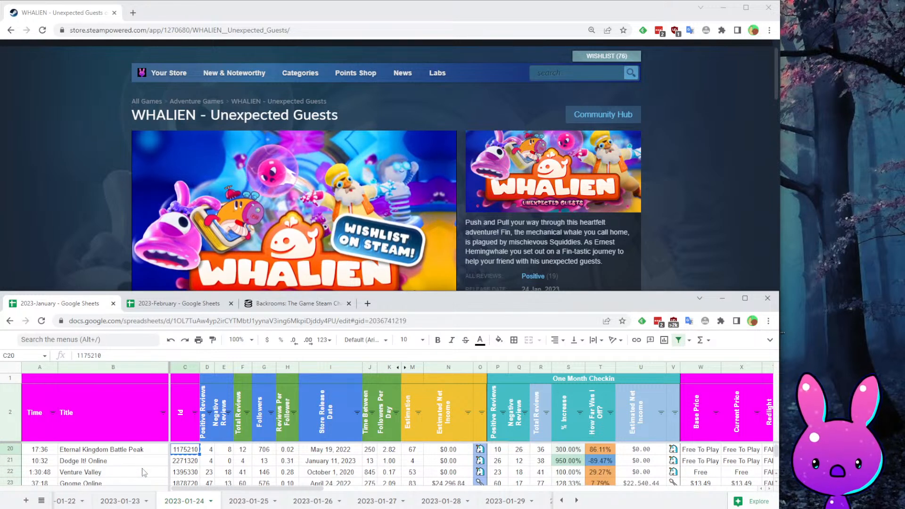
click(44, 170)
double_click(185, 30)
key(ctrl+v)
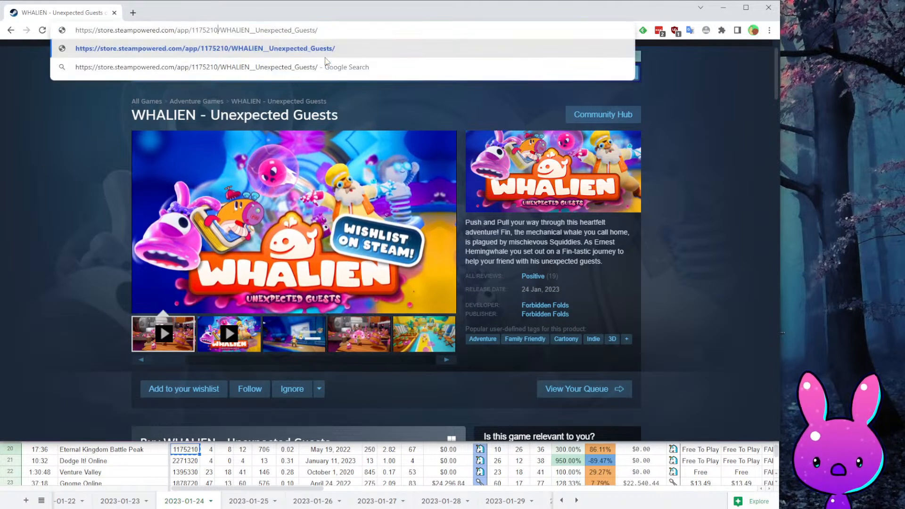
key(Return)
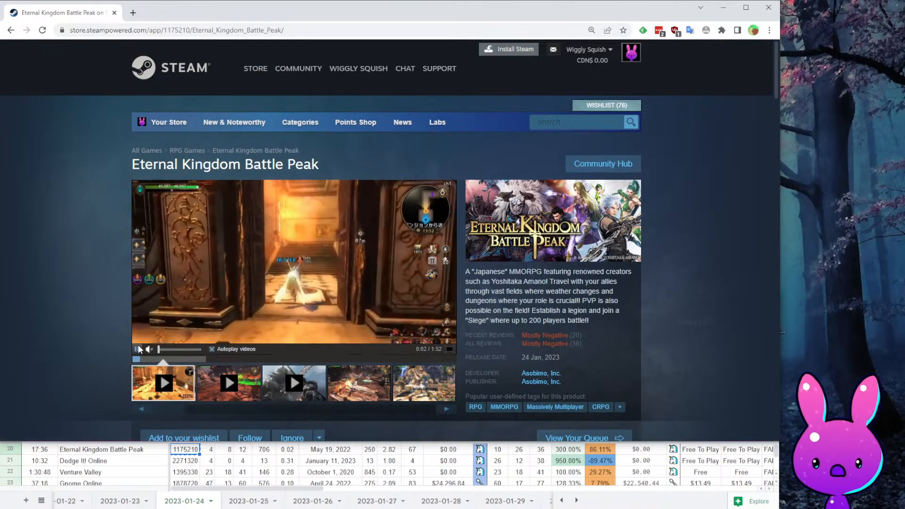
- Skip ahead through Eternal Kingdom Battle Peak's first trailer to view more gameplay footage
click(184, 359)
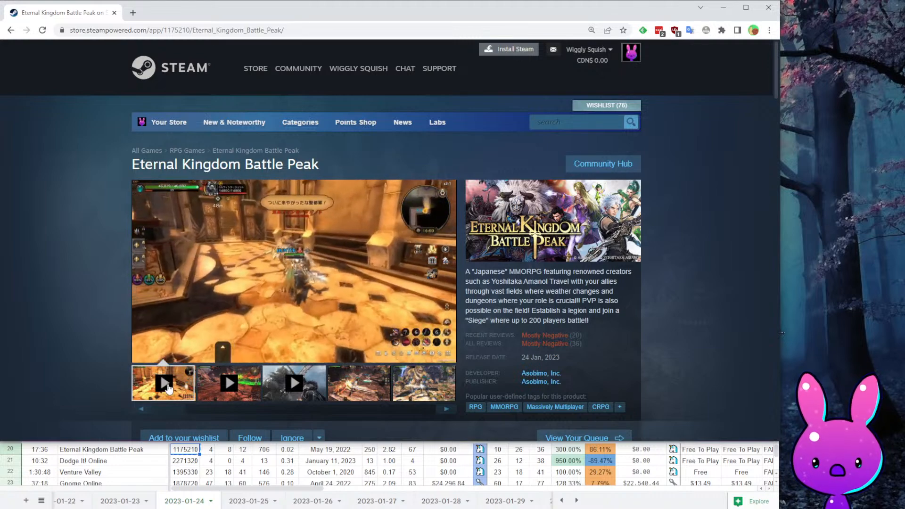
click(212, 359)
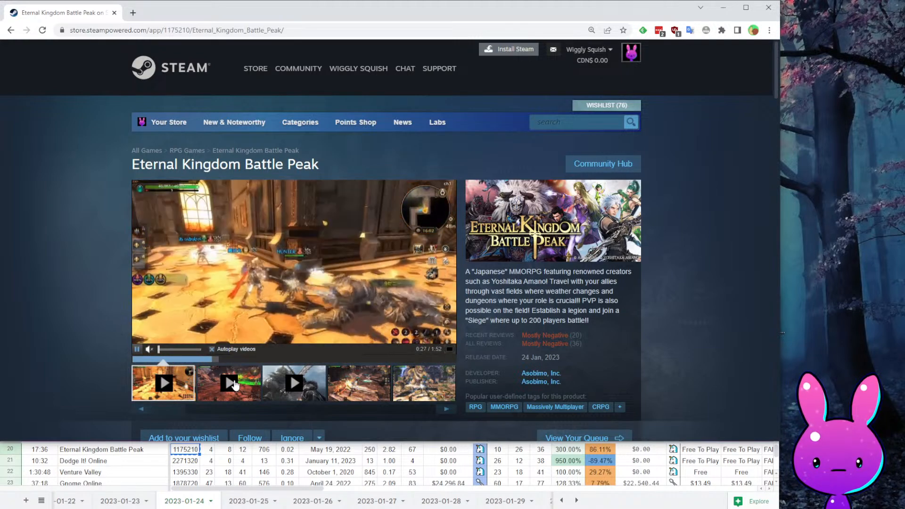
scroll(226, 401, down, 1)
- Compare Eternal Kingdom Battle Peak's initial positive and negative reviews and estimation with its one-month review figures in the spreadsheet
click(215, 452)
key(ctrl+c)
drag(215, 451, 243, 453)
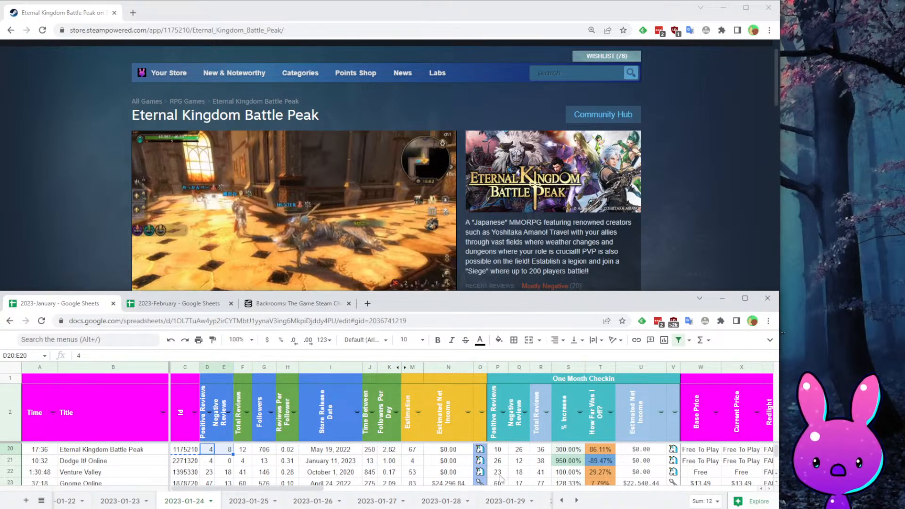
click(519, 452)
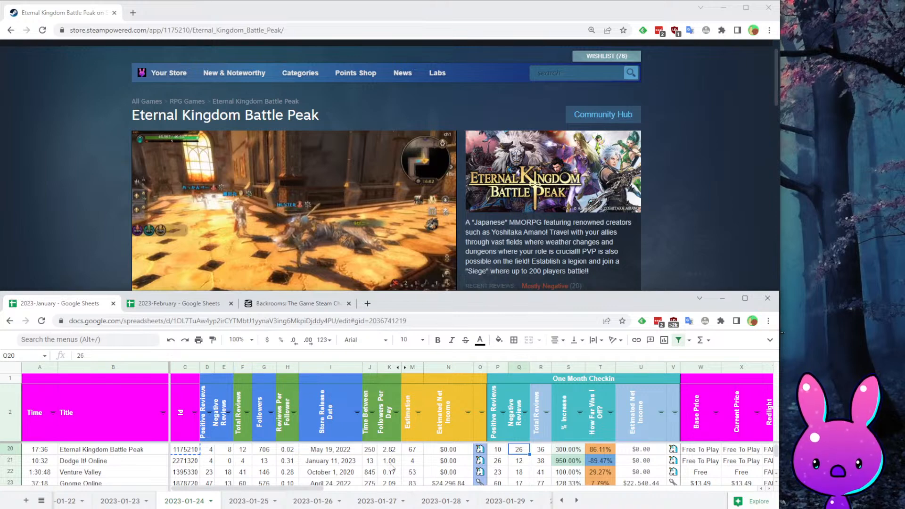
click(409, 450)
drag(549, 450, 526, 453)
- Read Eternal Kingdom Battle Peak's most helpful and recently posted customer reviews, expanding the first recent one in full
click(91, 210)
scroll(91, 211, down, 20)
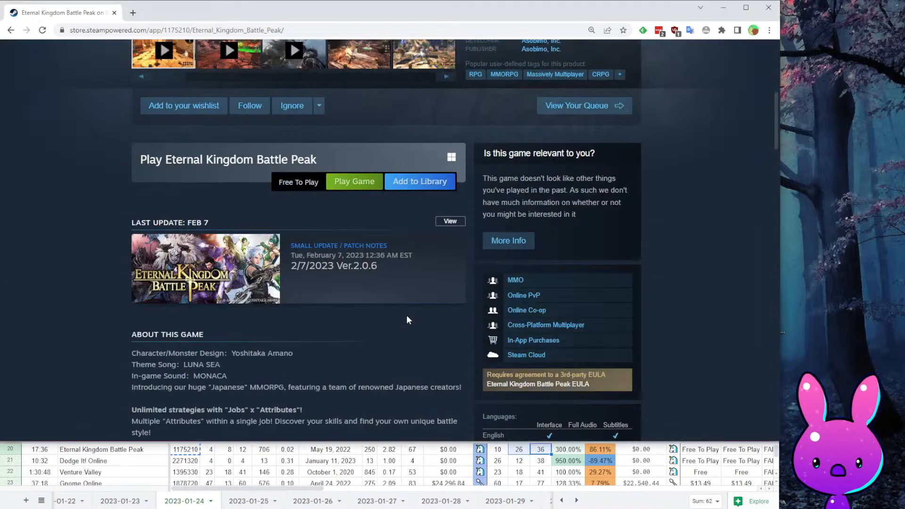
scroll(456, 276, down, 5)
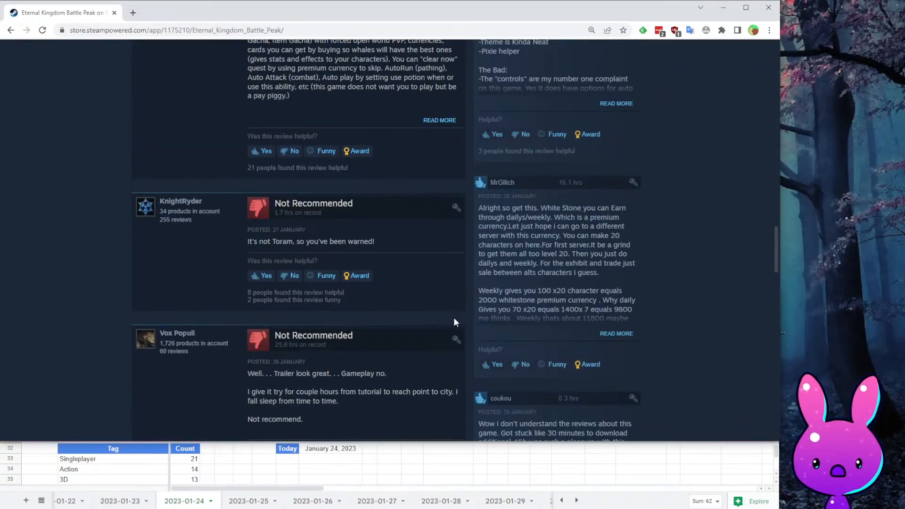
scroll(274, 334, down, 3)
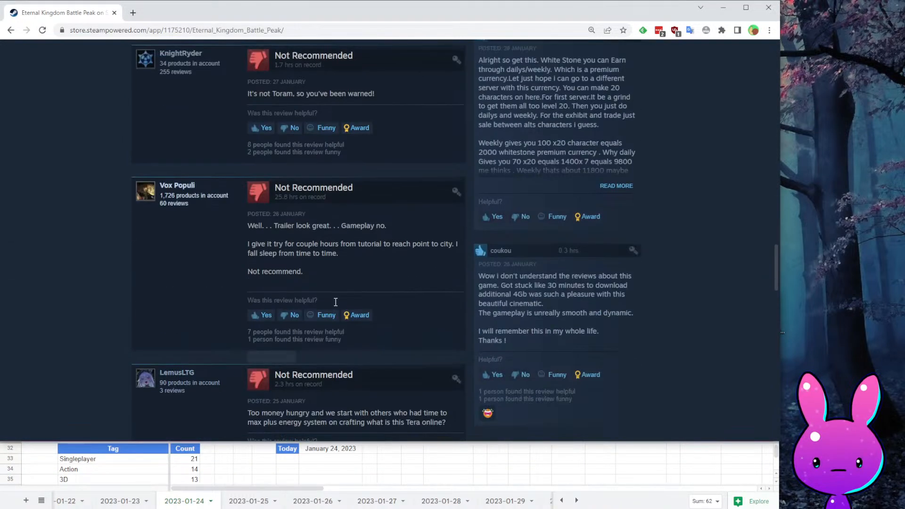
drag(371, 221, 386, 225)
click(375, 273)
scroll(475, 287, up, 3)
scroll(475, 287, up, 4)
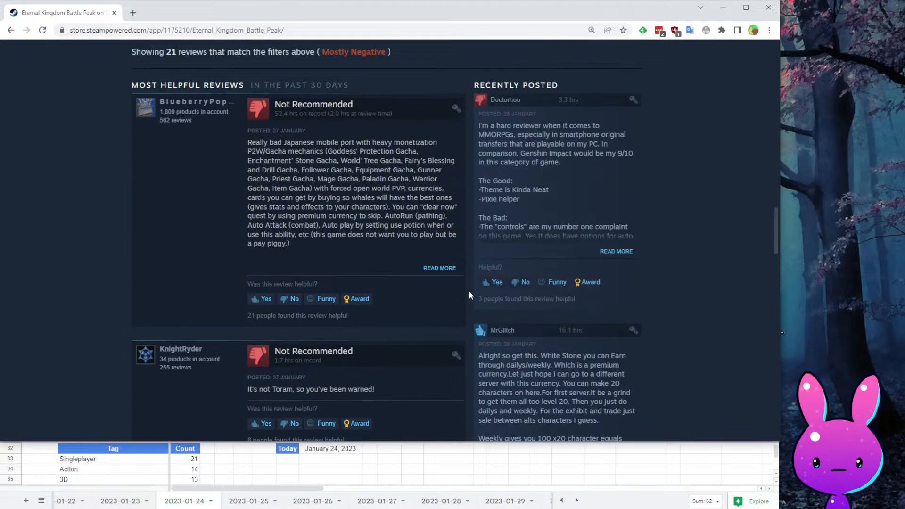
click(616, 251)
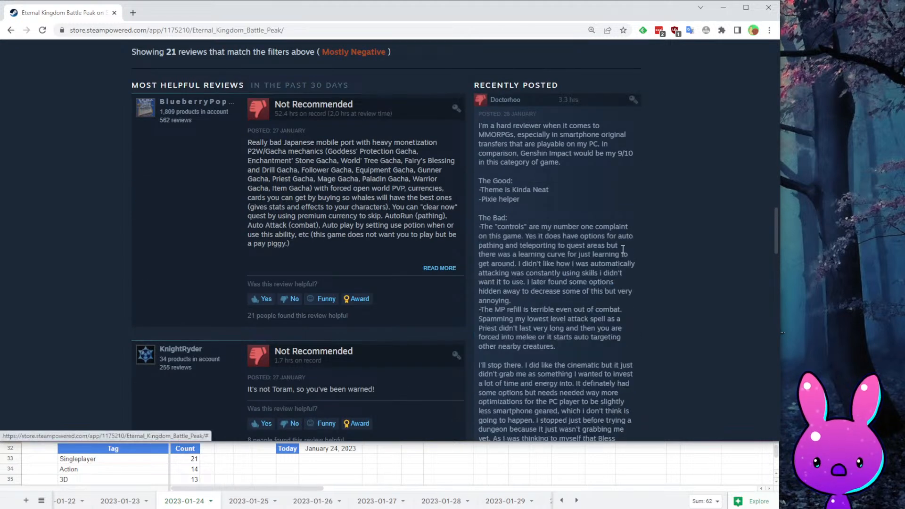
scroll(616, 252, up, 20)
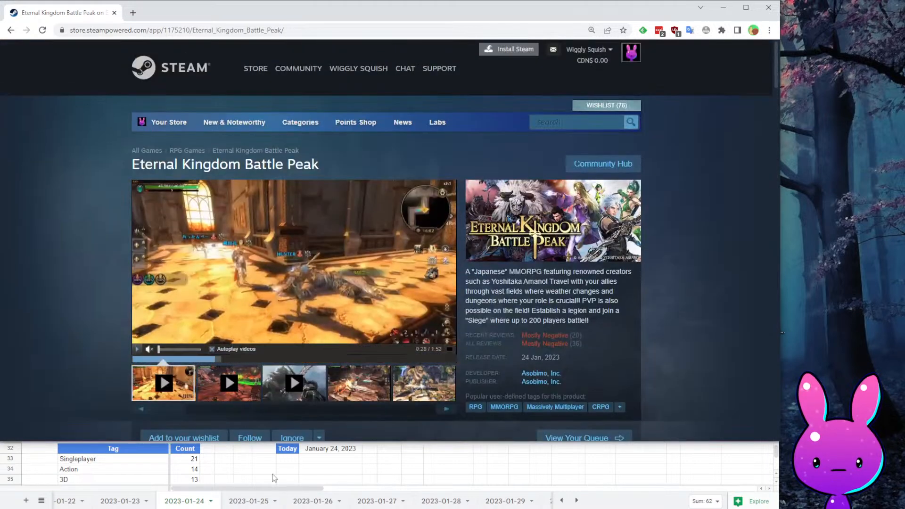
- Find the Dodge It! Online row in the spreadsheet and open its Steam store page using its ID 2271320
click(313, 462)
scroll(283, 457, up, 3)
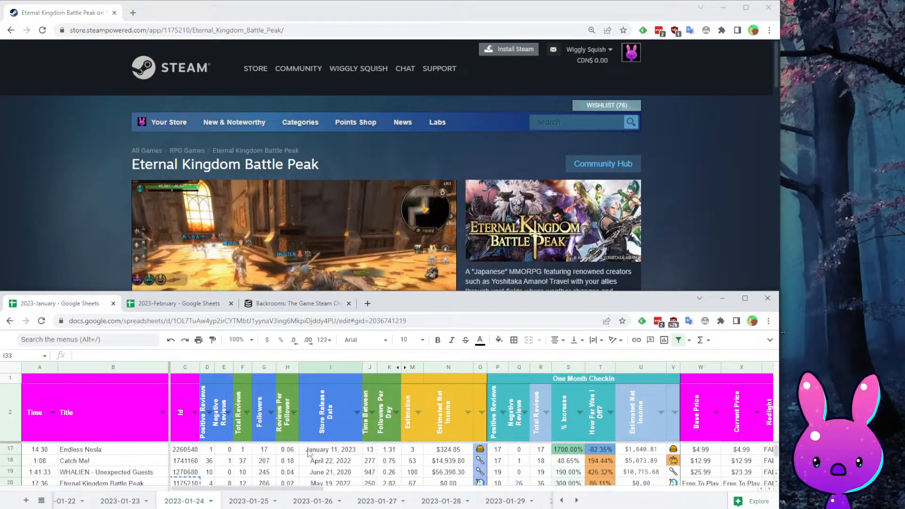
scroll(282, 456, up, 1)
click(111, 454)
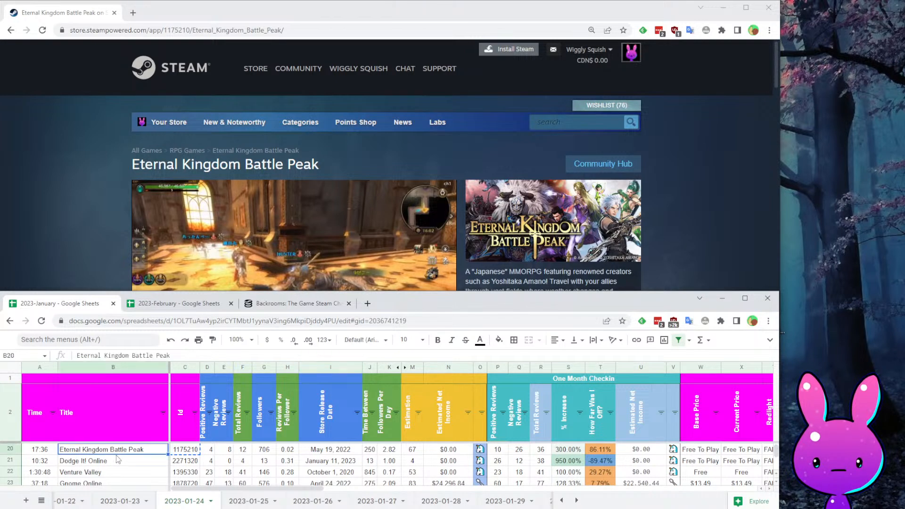
click(183, 463)
key(ctrl+c)
click(40, 177)
double_click(178, 30)
key(ctrl+v)
key(Return)
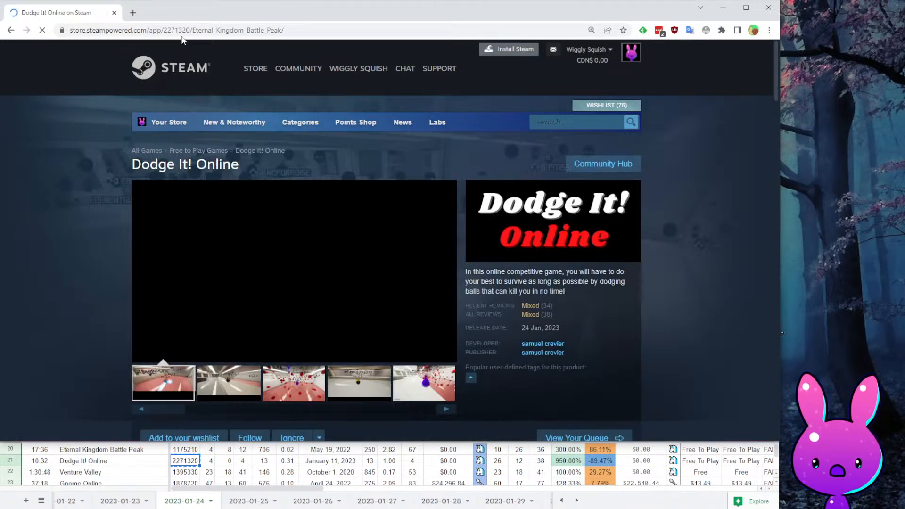
- View Dodge It! Online's first two screenshots enlarged and browse the first four in the store page gallery
click(227, 255)
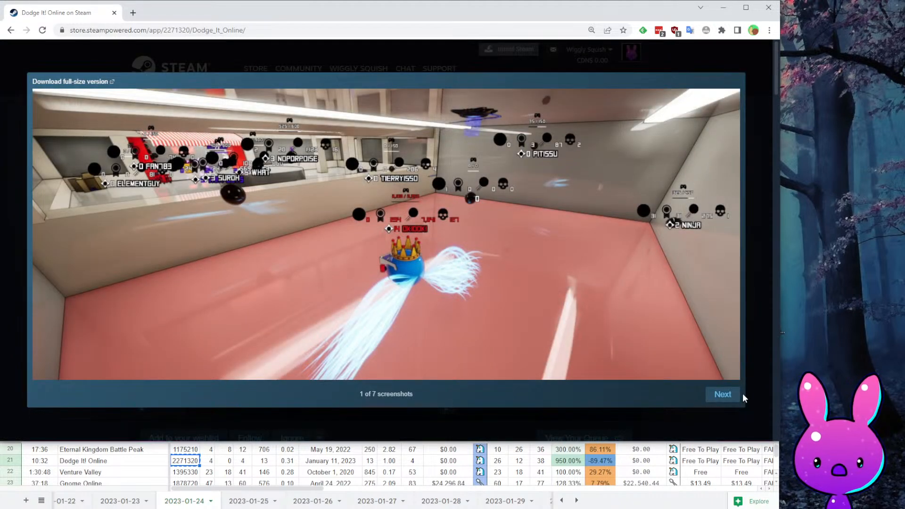
click(721, 394)
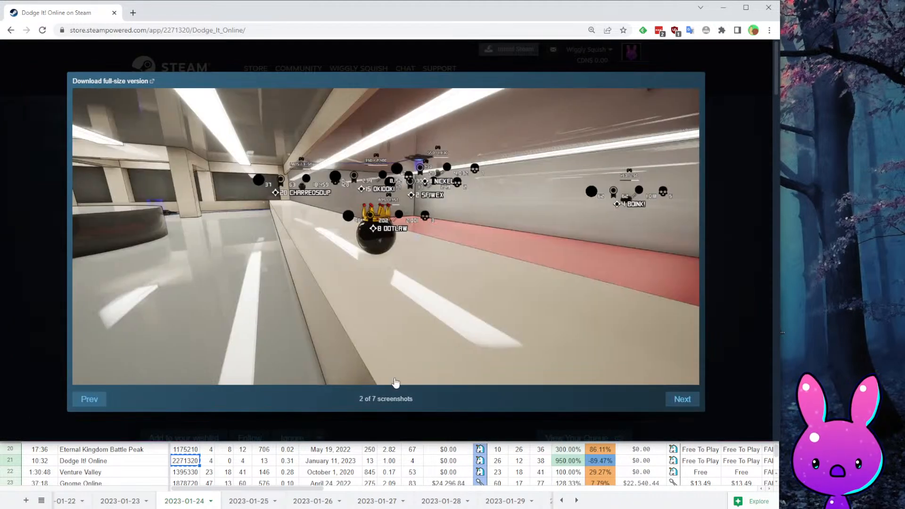
click(494, 430)
click(165, 383)
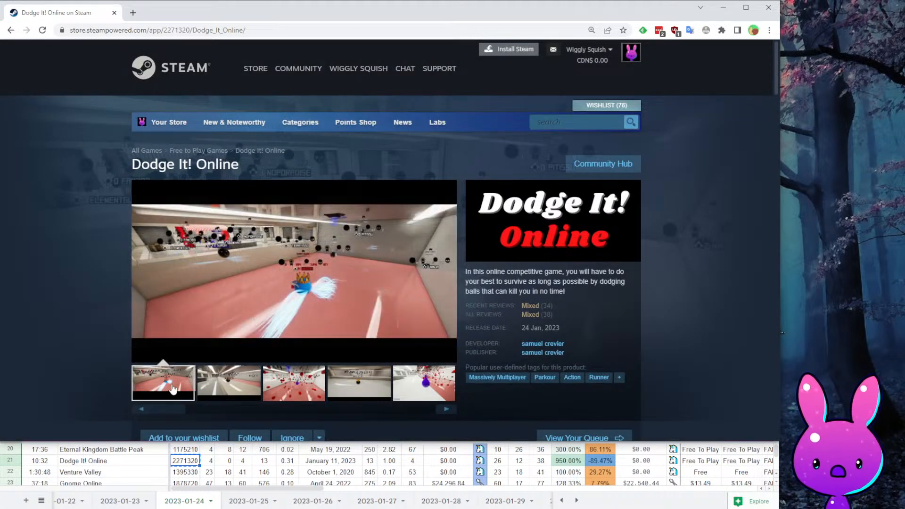
click(245, 396)
click(304, 393)
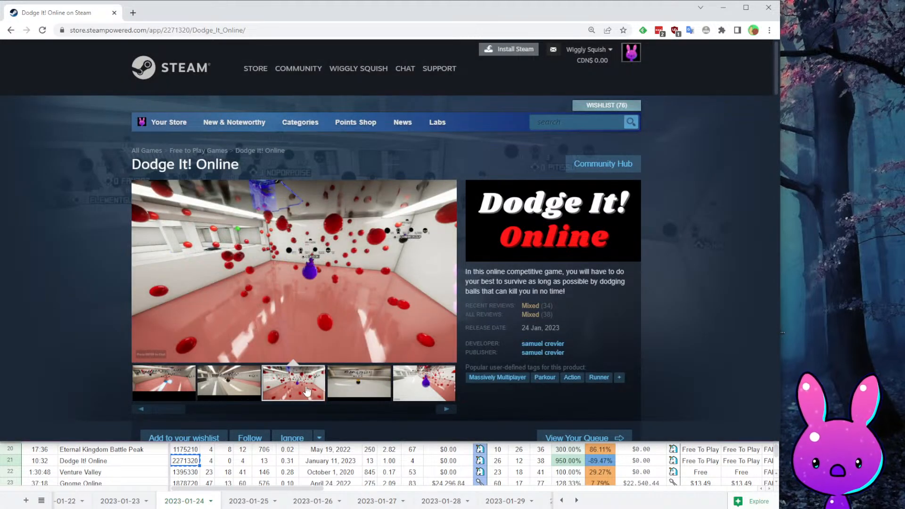
click(344, 399)
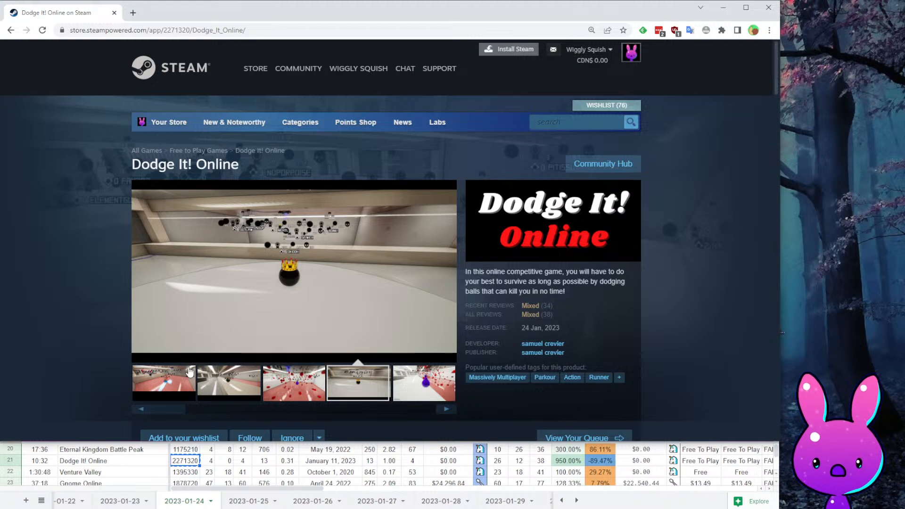
click(278, 377)
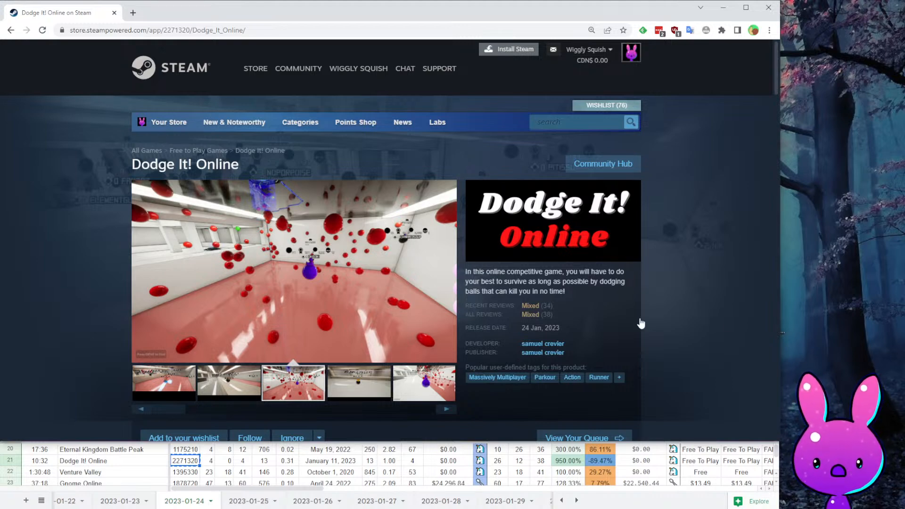
- Read Dodge It! Online's most helpful and recently posted customer reviews, and return to the start of its store page
scroll(653, 311, down, 12)
scroll(608, 315, down, 15)
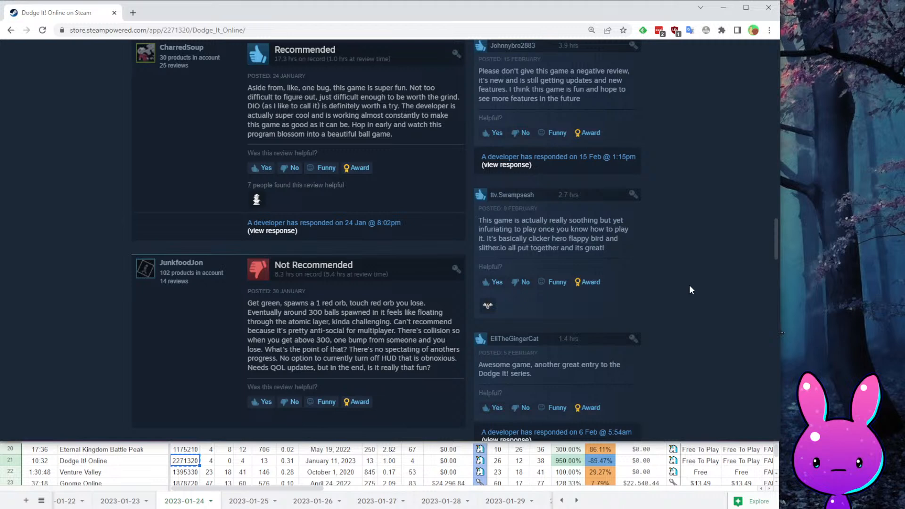
scroll(647, 297, down, 2)
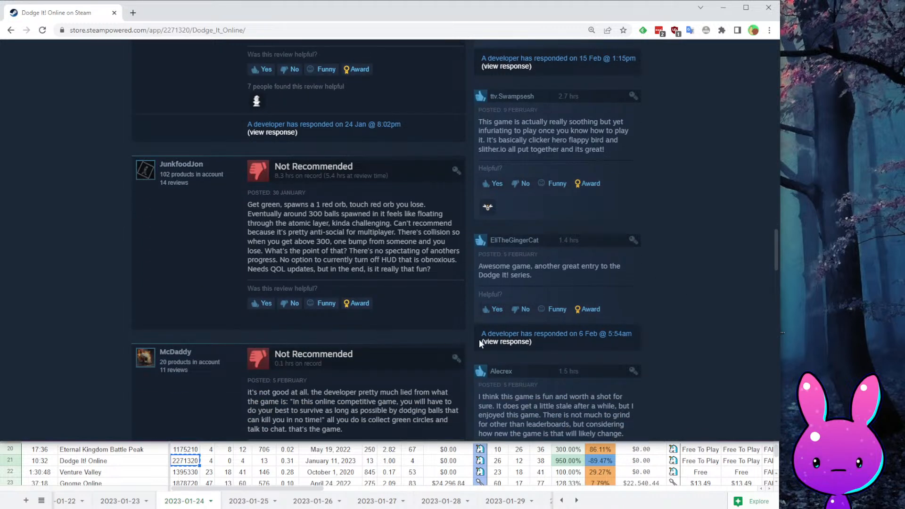
scroll(439, 378, down, 5)
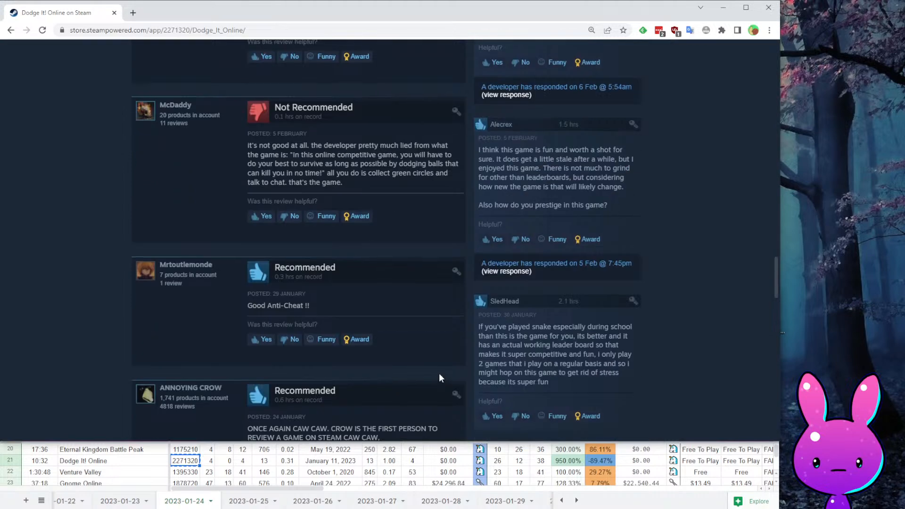
scroll(440, 373, down, 5)
scroll(485, 339, down, 6)
middle_click(556, 341)
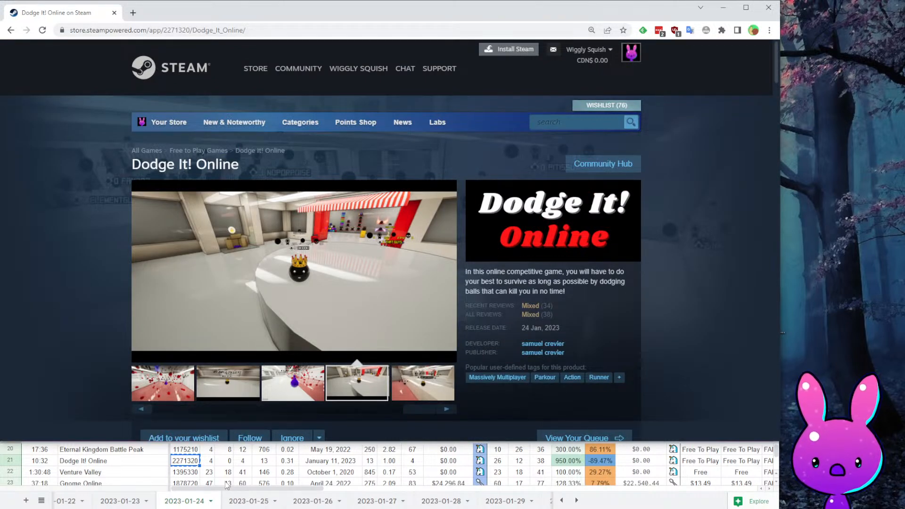
- Compare Dodge It! Online's initial positive, negative and total reviews with its one-month check-in review figures in the spreadsheet
click(250, 457)
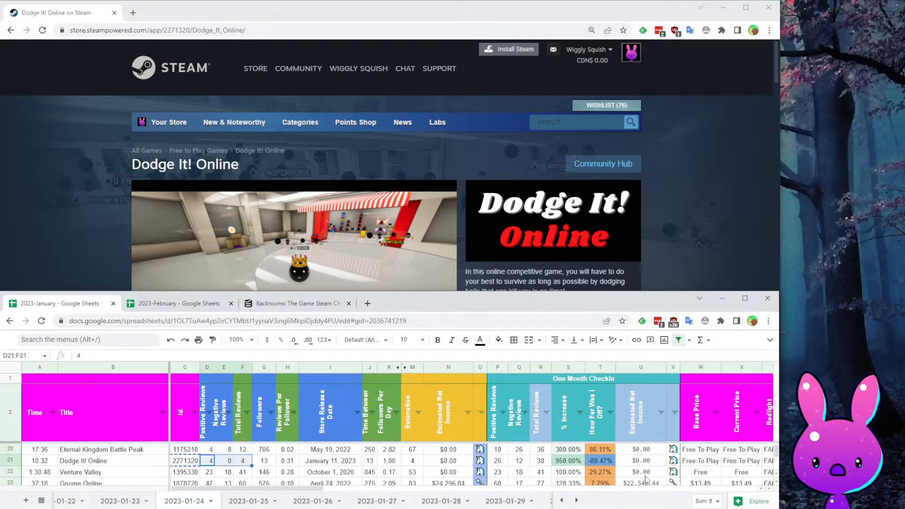
click(522, 461)
drag(518, 461, 568, 461)
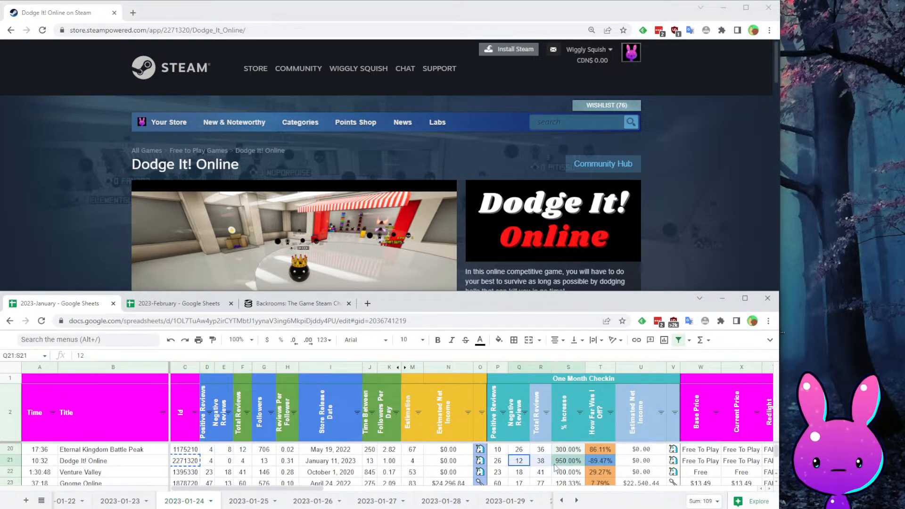
click(506, 463)
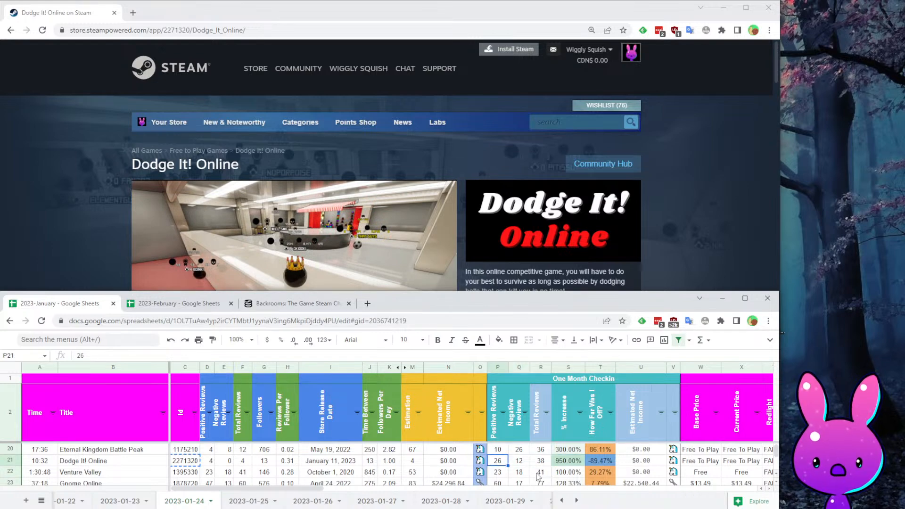
- Check Dodge It! Online's price and purchasable items on its store page, and compare its estimation with the one-month total reviews
click(116, 175)
scroll(116, 187, down, 6)
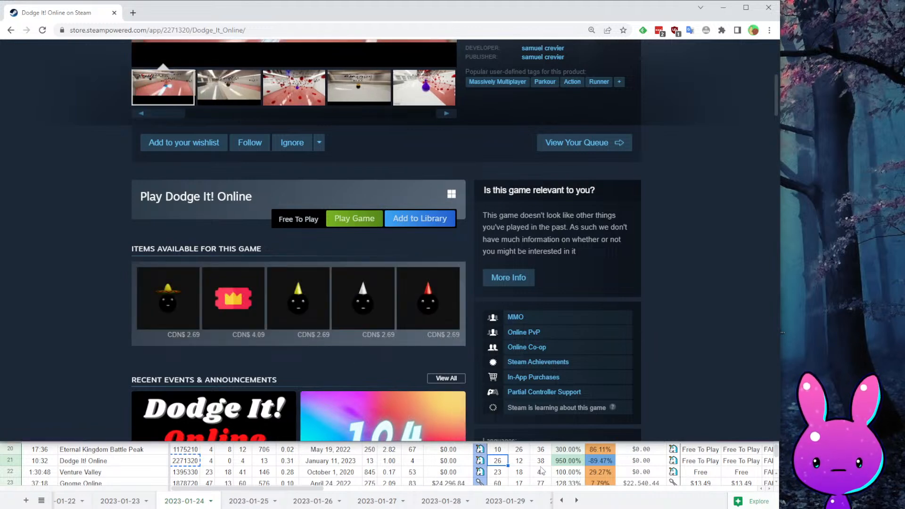
click(409, 462)
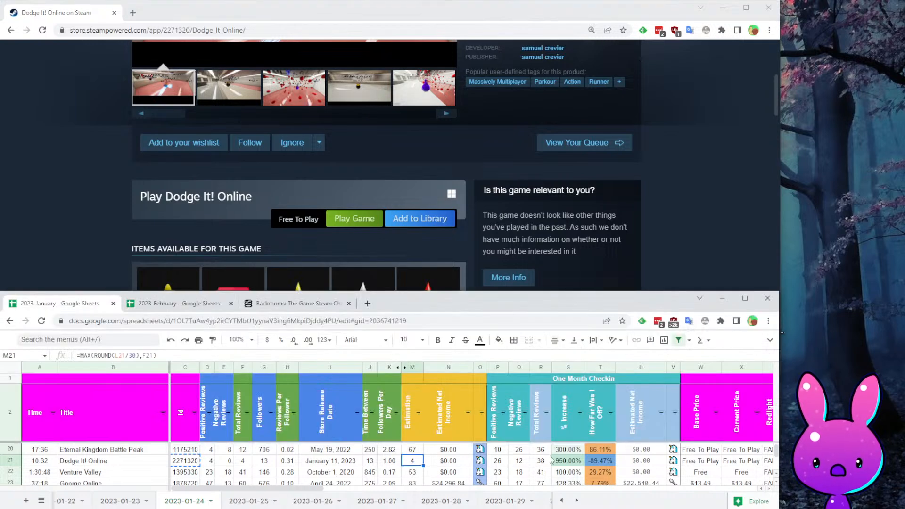
click(541, 461)
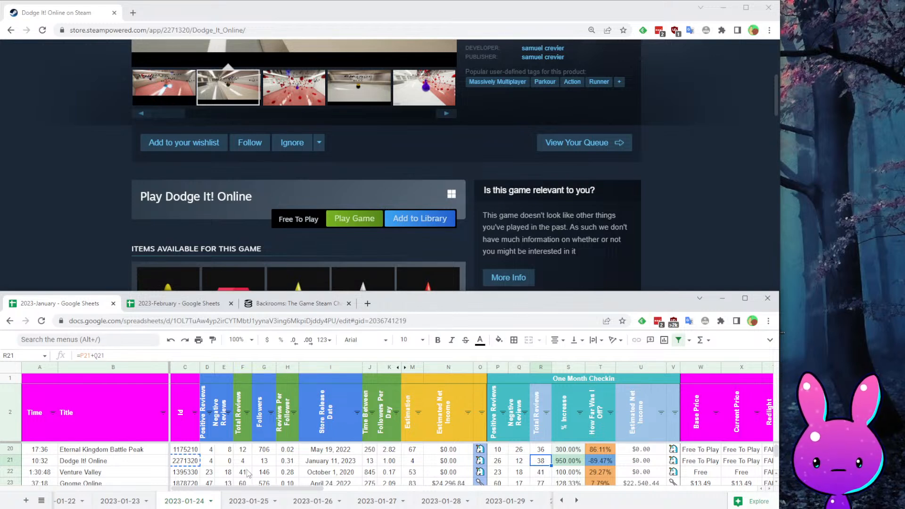
- Copy Venture Valley's ID 1395330 from the spreadsheet and open its Steam store page with it
click(178, 476)
click(110, 196)
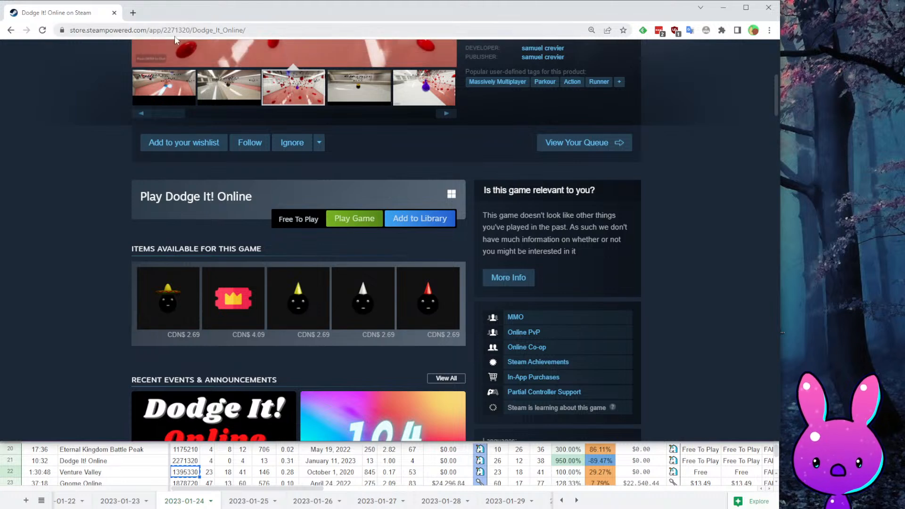
double_click(198, 30)
key(ctrl+v)
key(Return)
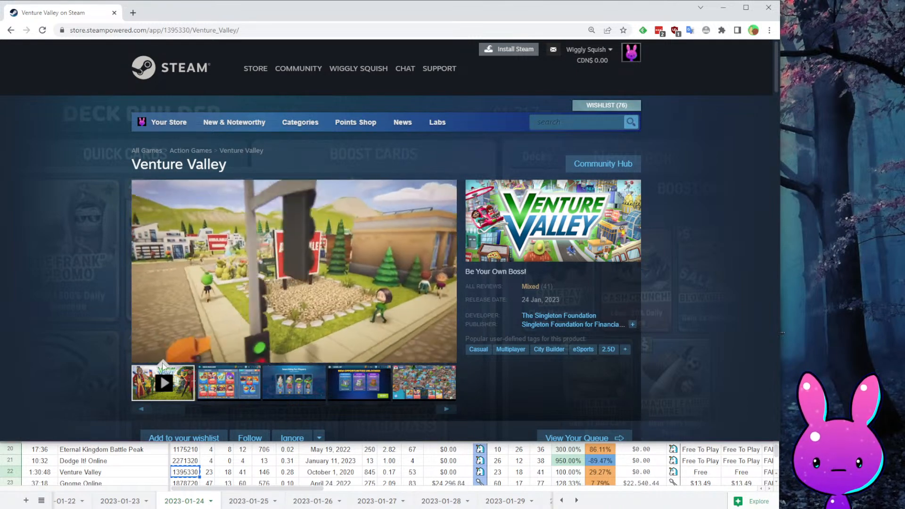
- View the first four screenshots in Venture Valley's store page gallery
click(231, 384)
click(291, 394)
click(351, 396)
click(405, 389)
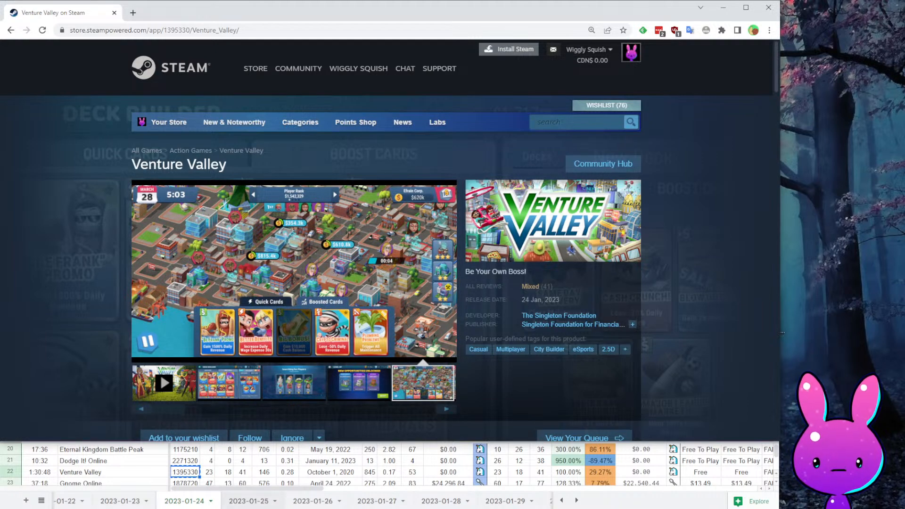
- Check Venture Valley's initial total reviews against its one-month total reviews in the spreadsheet
click(238, 476)
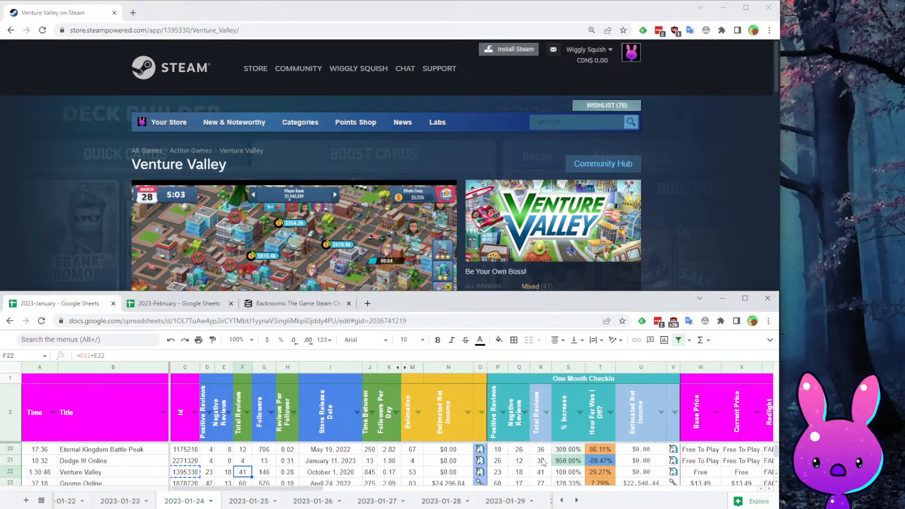
click(421, 482)
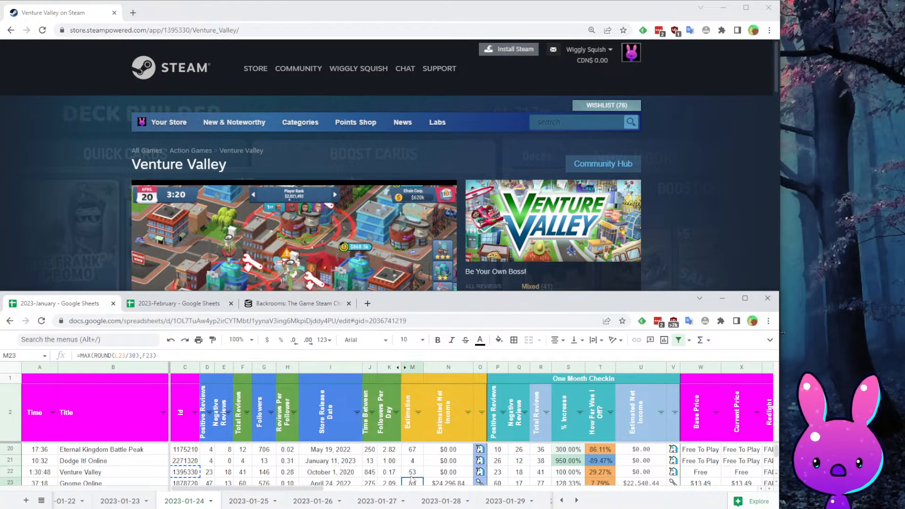
click(542, 473)
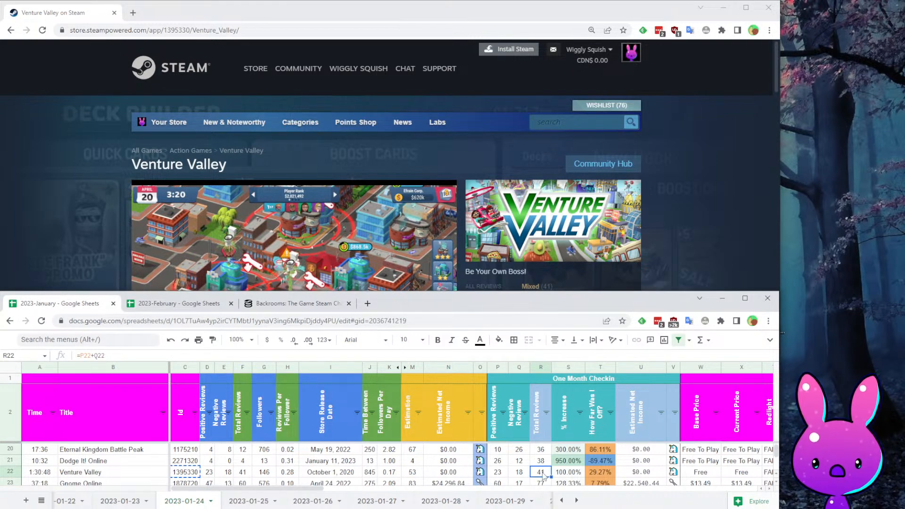
- Open Venture Valley's full list of events and announcements and look through the posts back to October 2022
click(746, 261)
scroll(529, 352, down, 15)
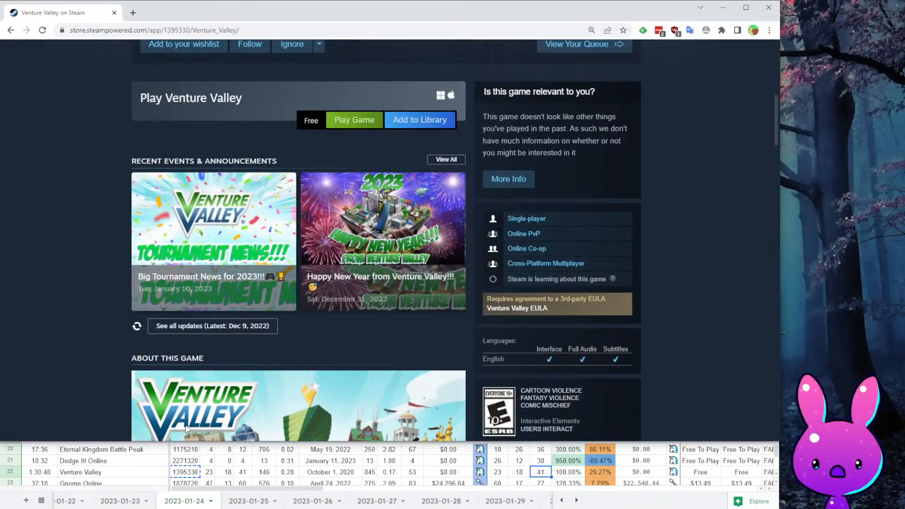
scroll(415, 283, down, 6)
scroll(374, 341, up, 6)
click(442, 161)
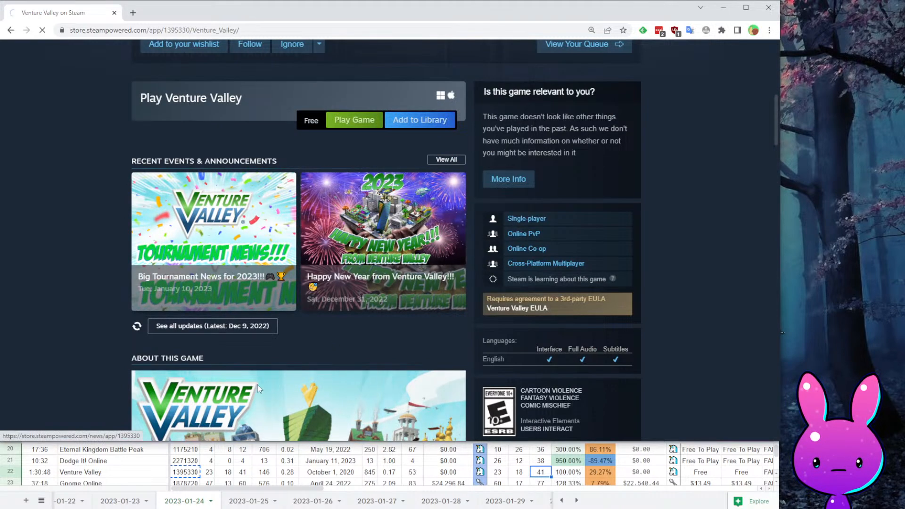
scroll(387, 332, down, 6)
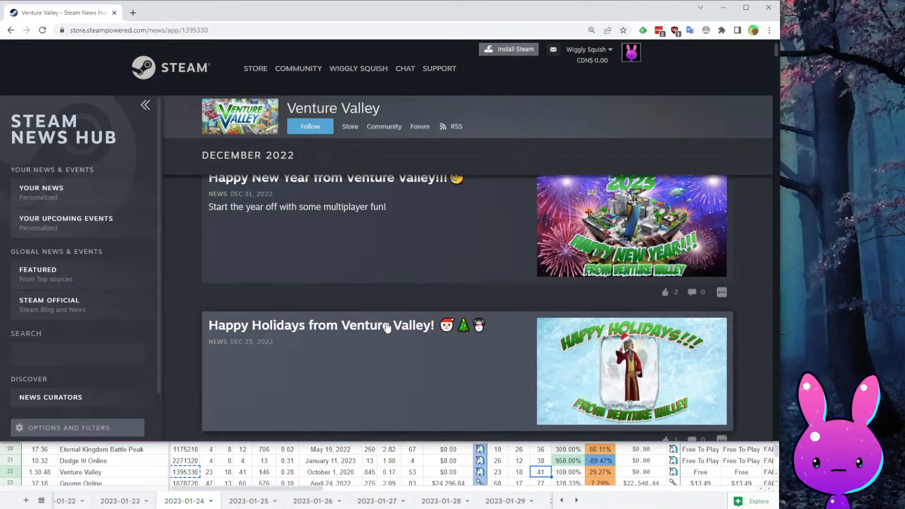
scroll(396, 337, down, 6)
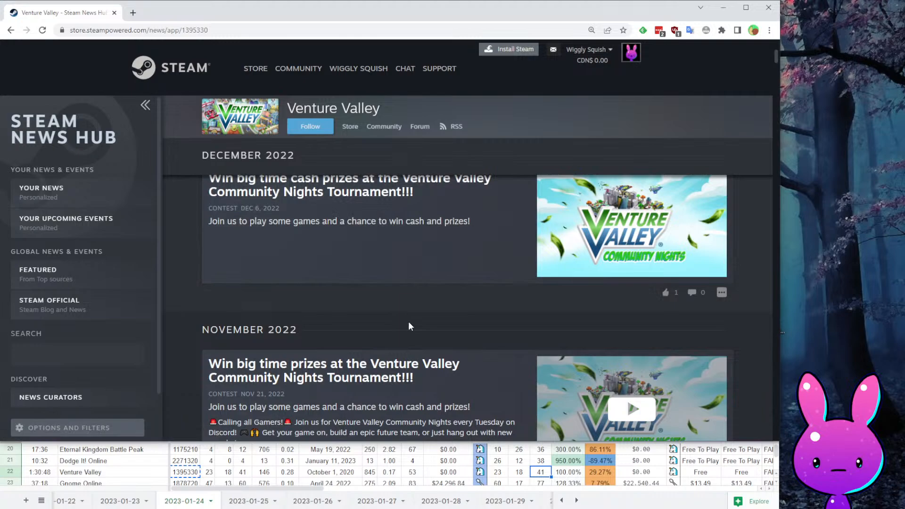
scroll(409, 323, down, 12)
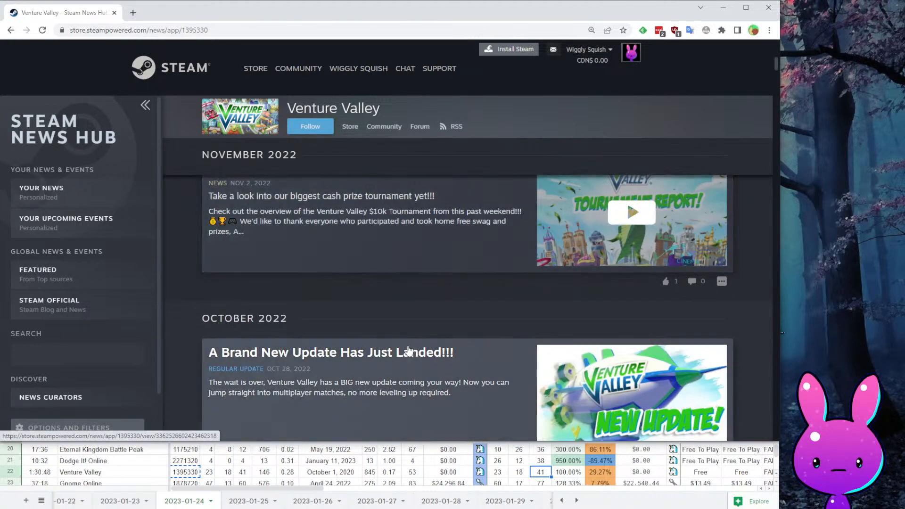
- Return to Venture Valley's store page and skim its content from start to end
key(alt+Left)
scroll(382, 291, up, 5)
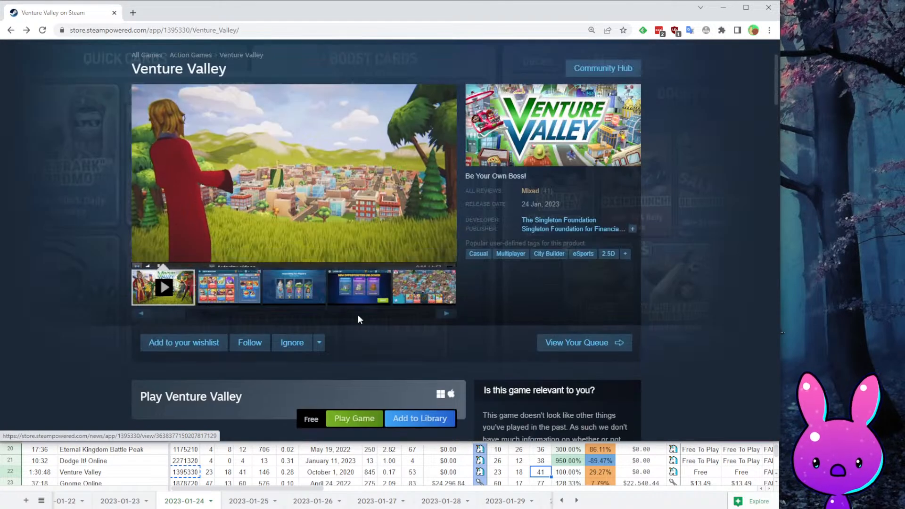
scroll(381, 291, down, 20)
scroll(417, 244, up, 20)
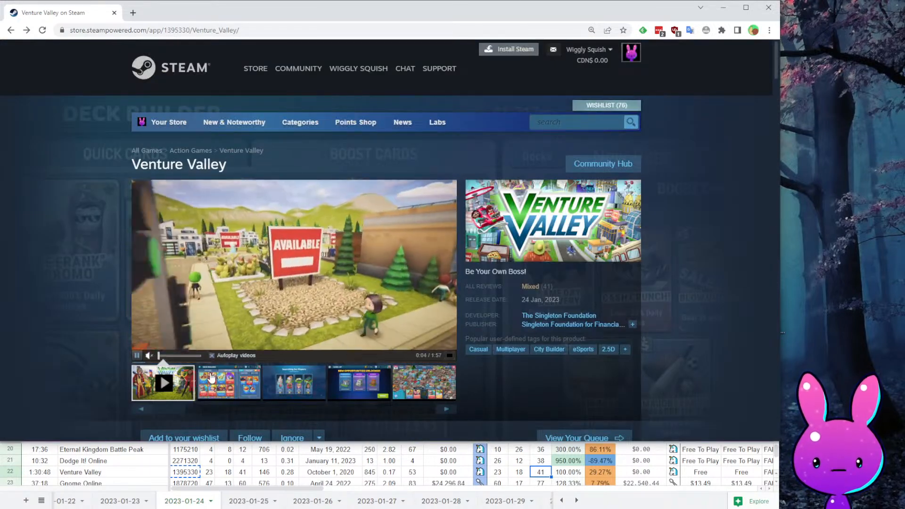
- Compare Venture Valley's initial review counts and estimation with its one-month check-in figures and base price in the spreadsheet
drag(208, 473, 244, 473)
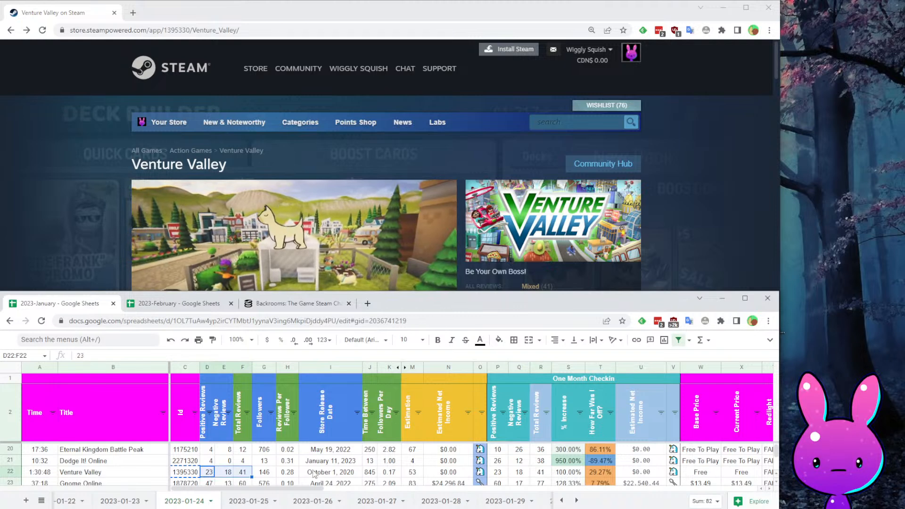
click(414, 474)
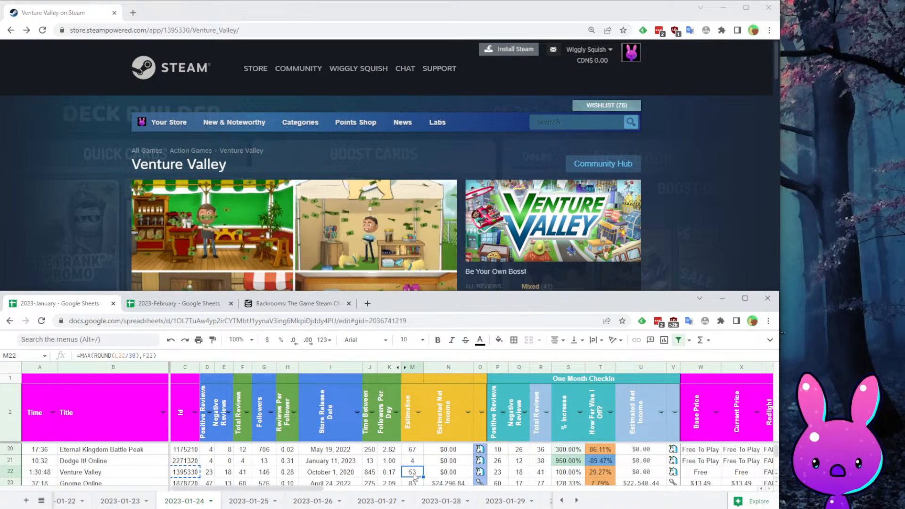
drag(687, 470, 528, 475)
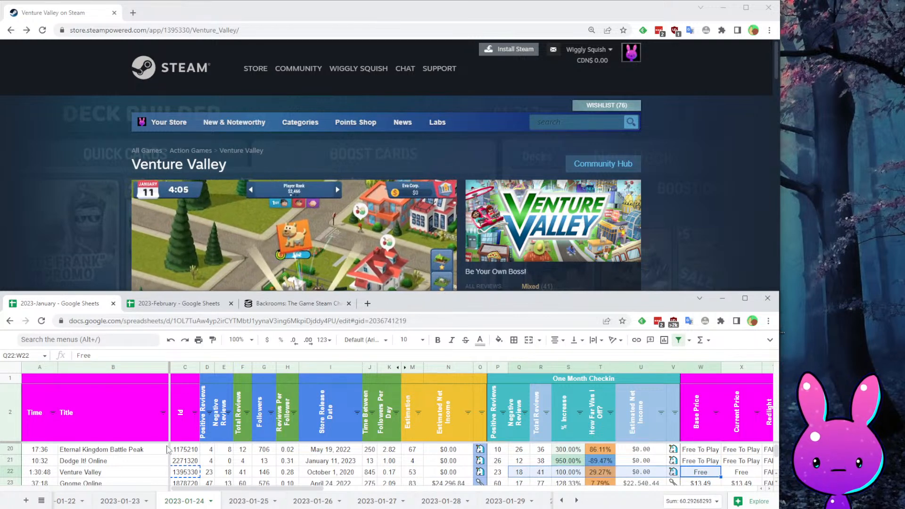
- Find the Gnome Online row in the spreadsheet and open its Steam store page using its ID 1878720
scroll(165, 455, down, 1)
click(204, 464)
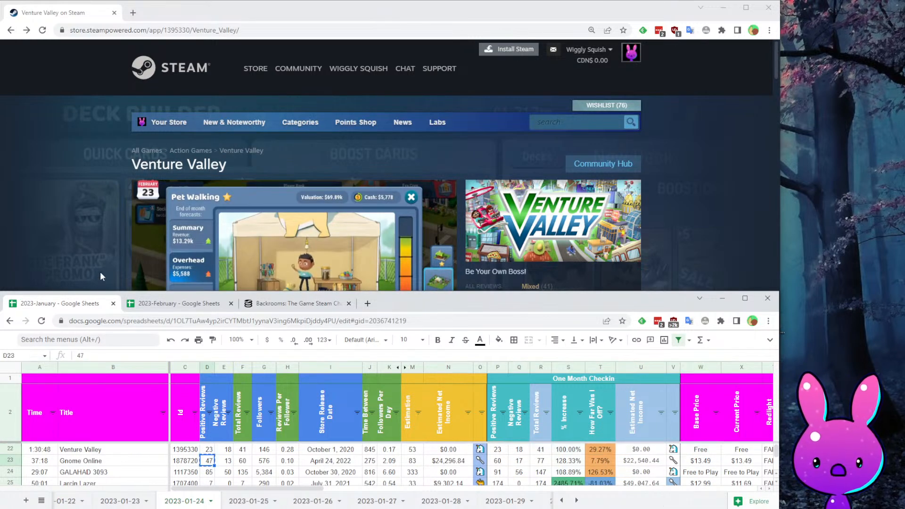
click(69, 229)
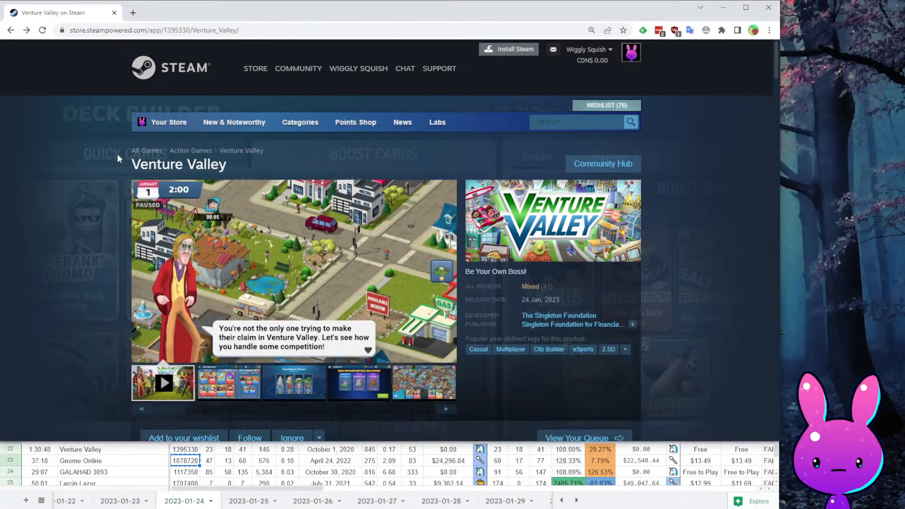
double_click(199, 29)
text(1878720)
key(Return)
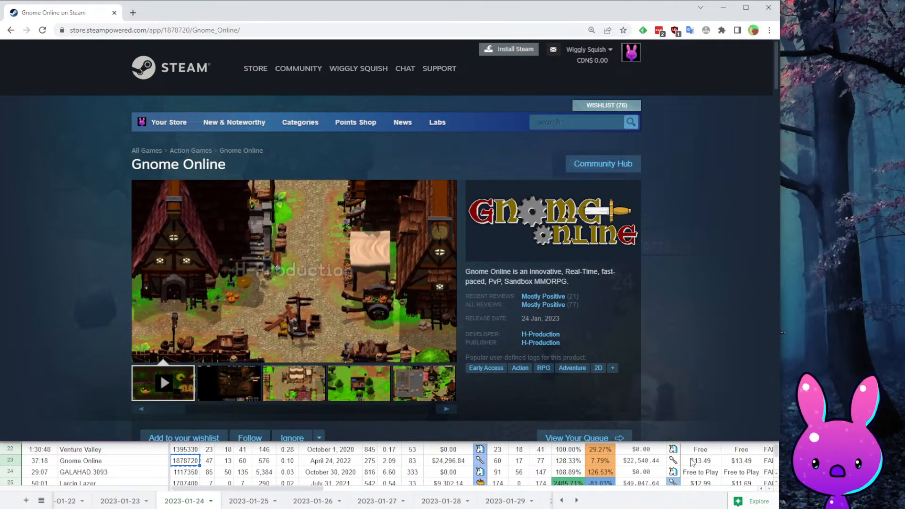
- Skip forward through Gnome Online's trailer to sample several parts of its gameplay
click(192, 359)
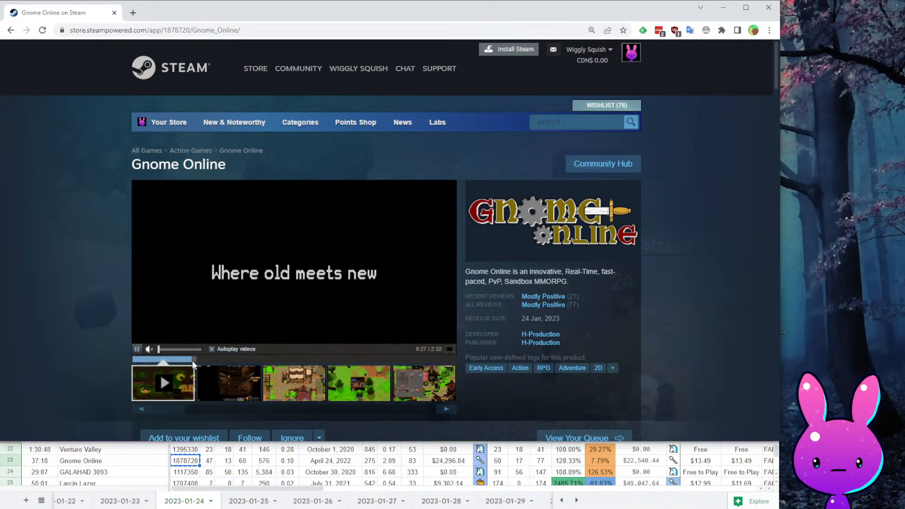
click(226, 358)
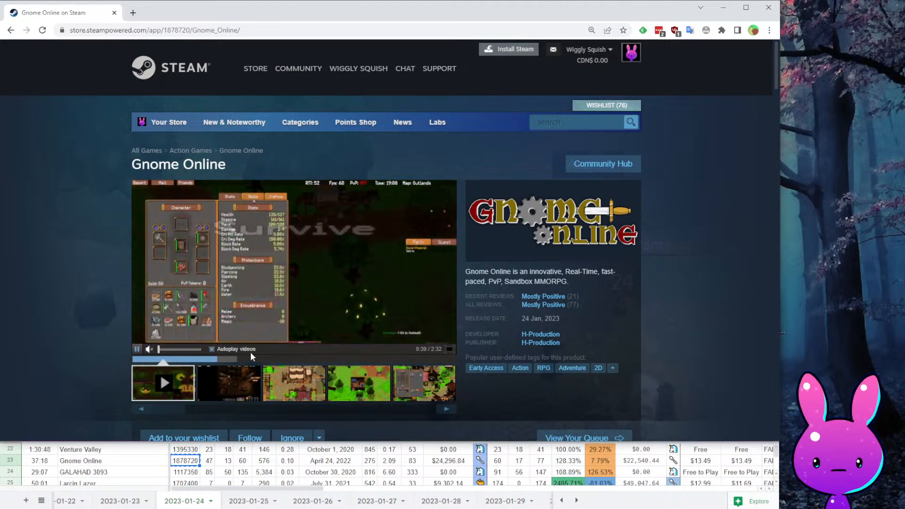
click(280, 358)
click(340, 362)
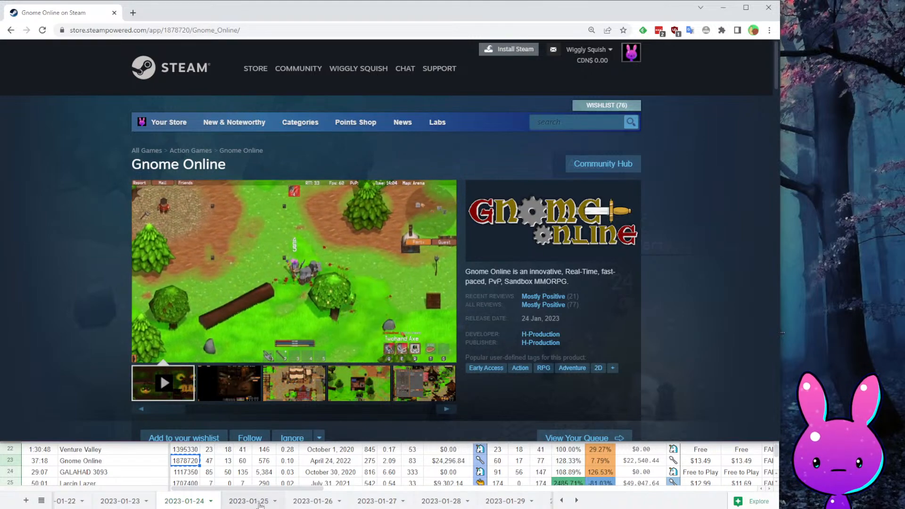
- Skim Gnome Online's store page, including its announcements, game description and system requirements
scroll(538, 305, down, 20)
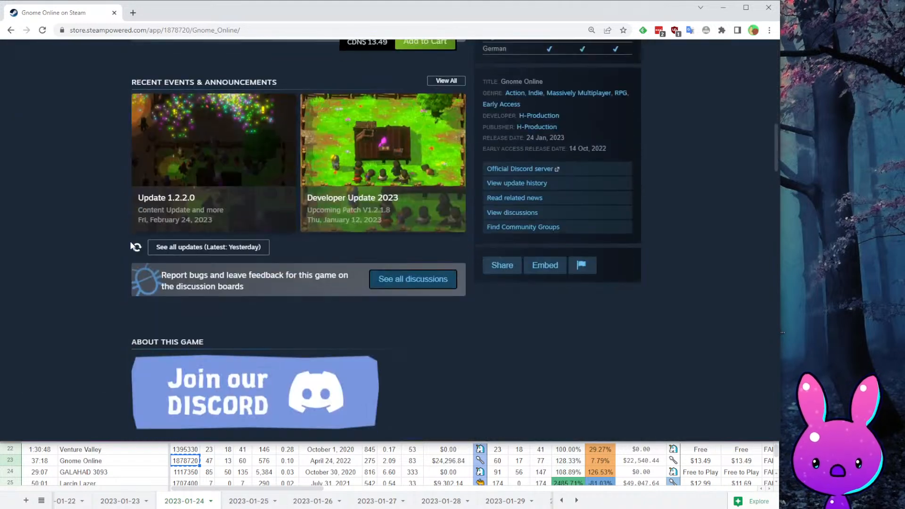
scroll(231, 216, down, 5)
scroll(222, 219, up, 15)
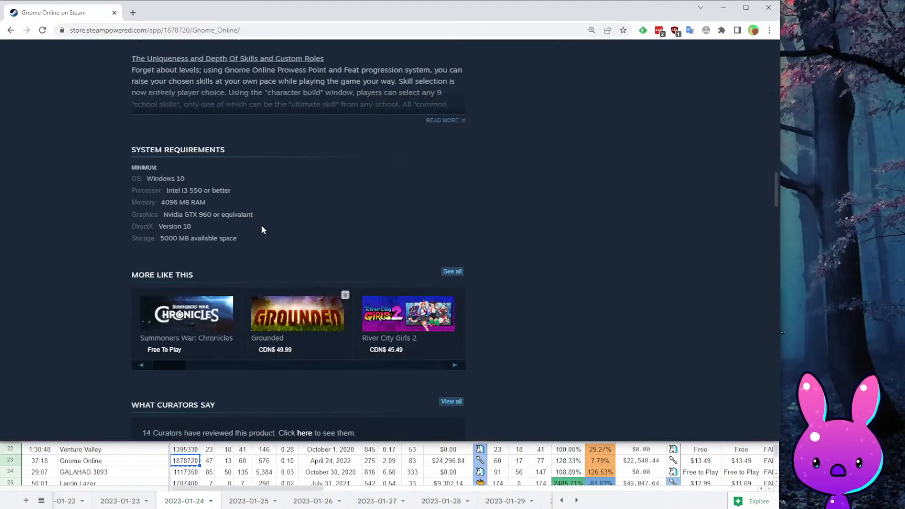
- Check Gnome Online's one-month review counts and estimated net income in the spreadsheet against its store page details
click(235, 473)
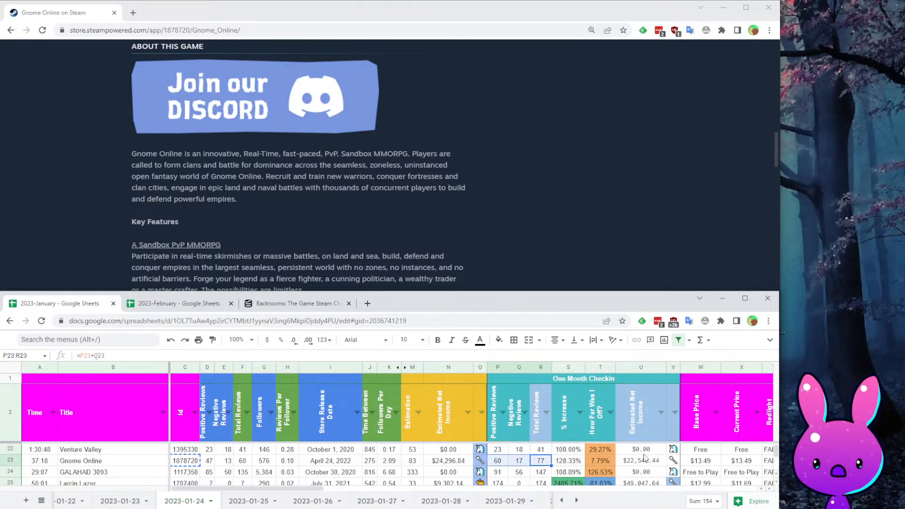
click(627, 198)
scroll(609, 288, up, 6)
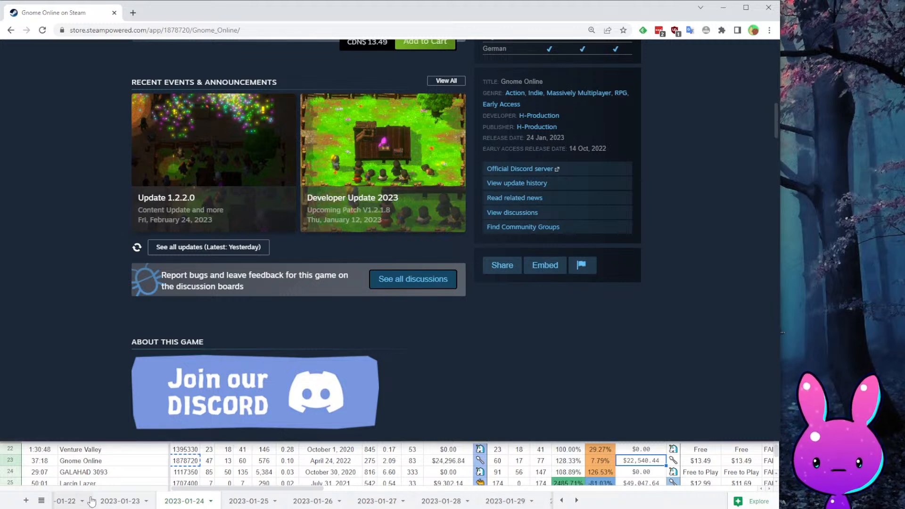
scroll(141, 387, up, 8)
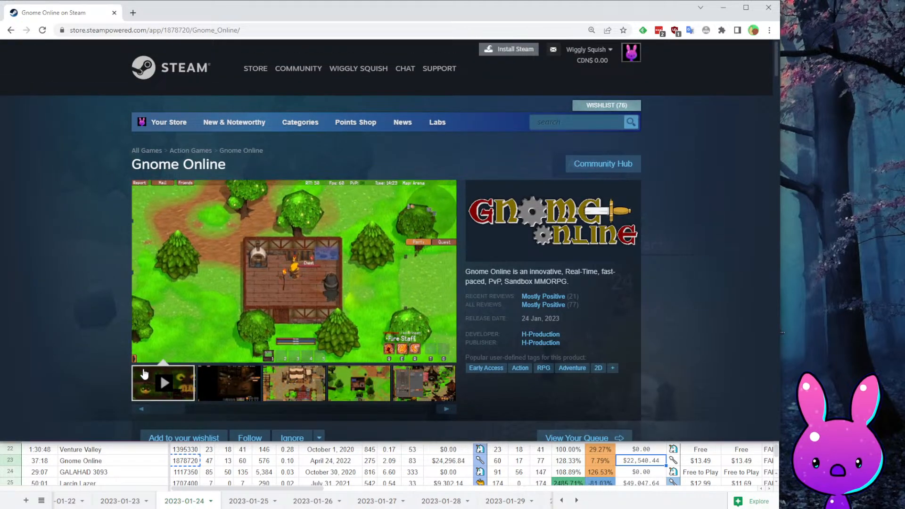
scroll(326, 228, down, 1)
scroll(326, 224, down, 5)
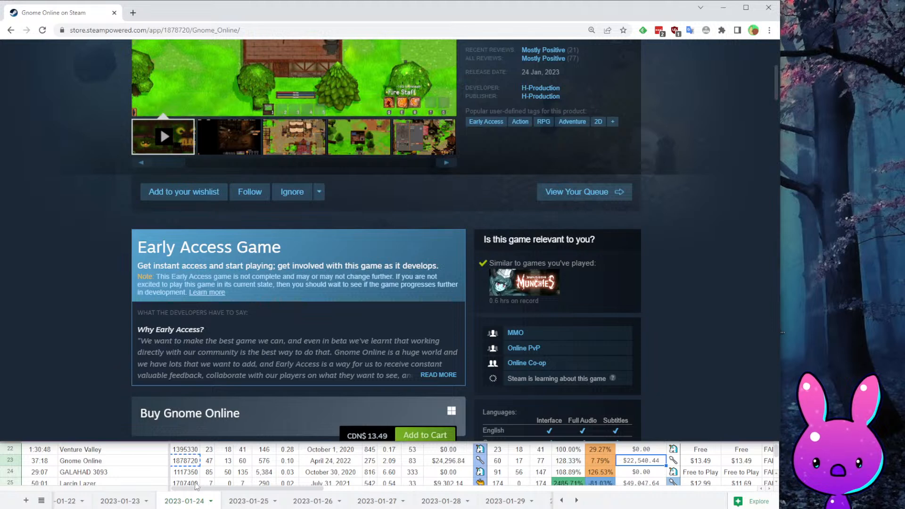
- Copy GALAHAD 3093's ID 1117350 from the spreadsheet and open its Steam store page with it
click(186, 472)
click(83, 98)
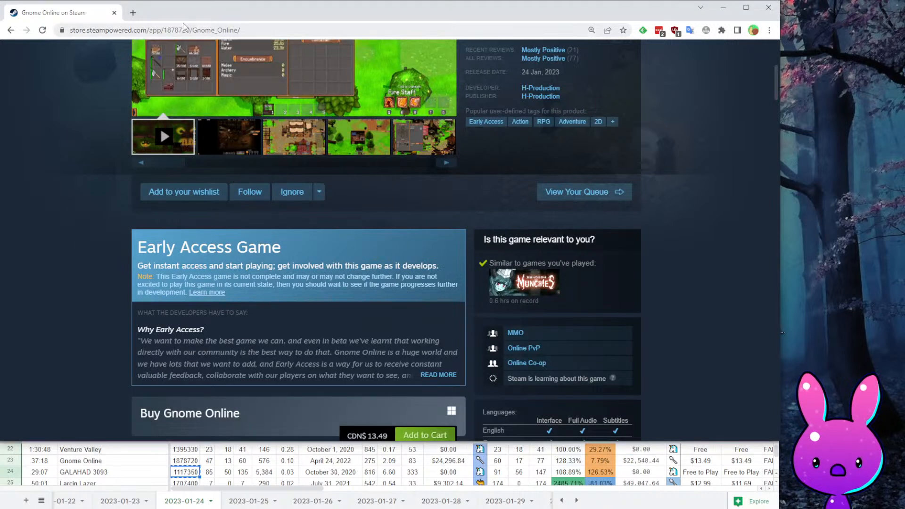
double_click(198, 30)
text(1117350)
key(Return)
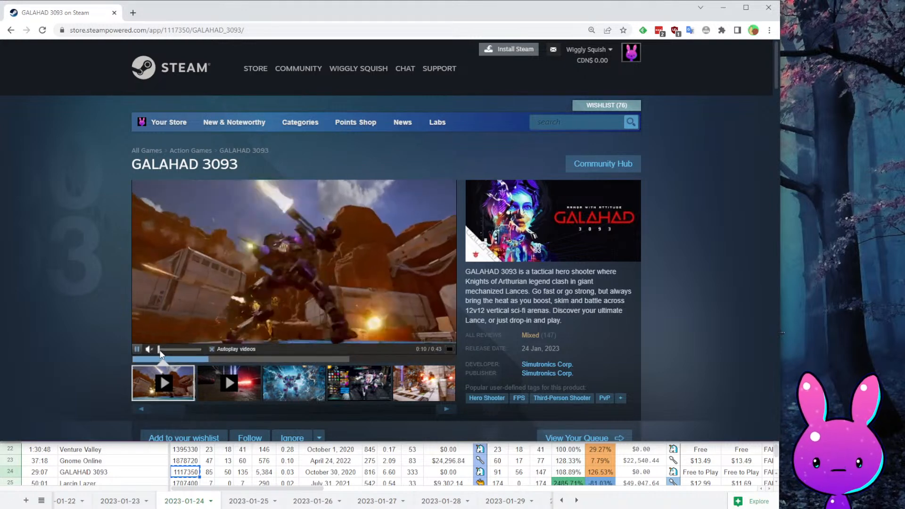
- Pause GALAHAD 3093's trailer and compare its initial review counts with the one-month check-in counts in the spreadsheet
click(349, 292)
scroll(349, 293, down, 2)
click(212, 483)
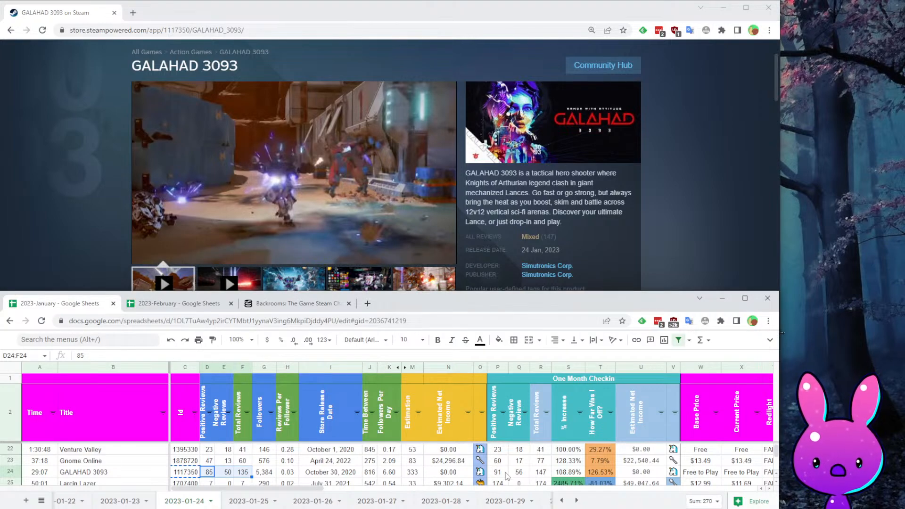
click(689, 83)
- Skim GALAHAD 3093's store page, including its pricing, user reviews, game description and system requirements
scroll(630, 123, down, 6)
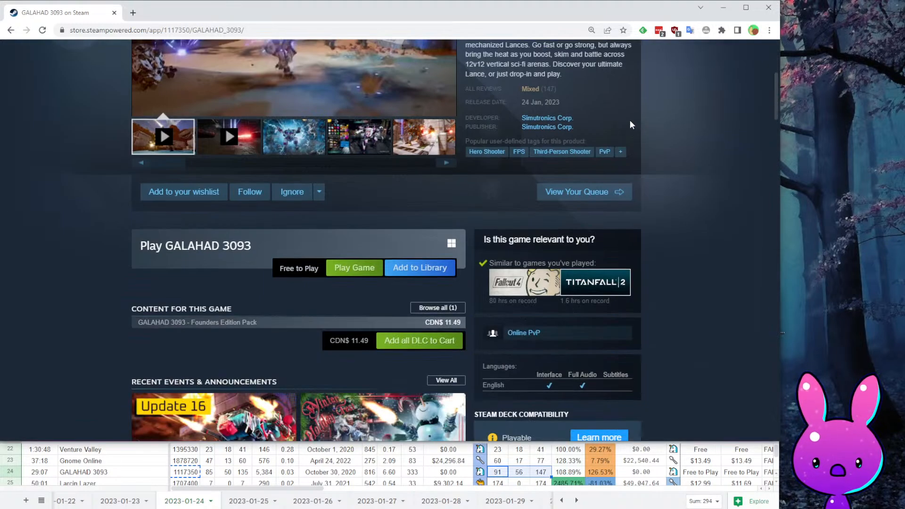
scroll(247, 415, down, 3)
scroll(349, 237, up, 3)
scroll(440, 242, down, 20)
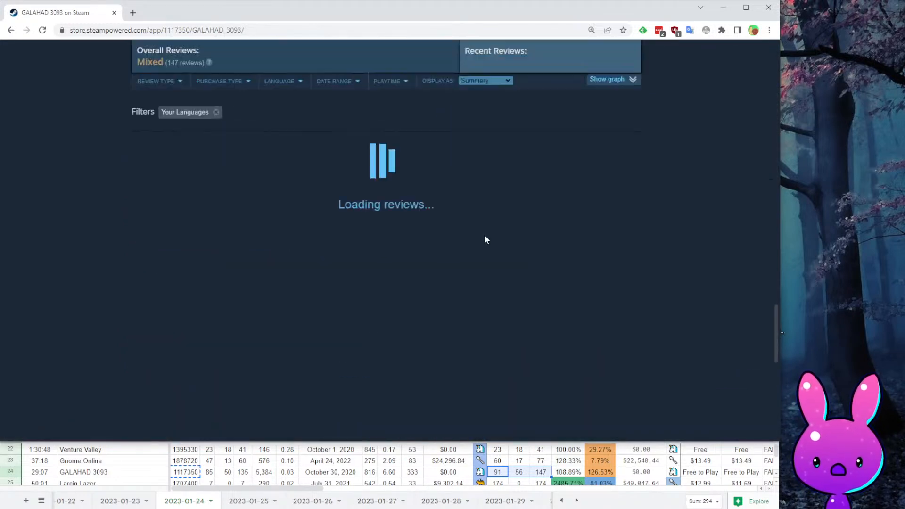
key(Home)
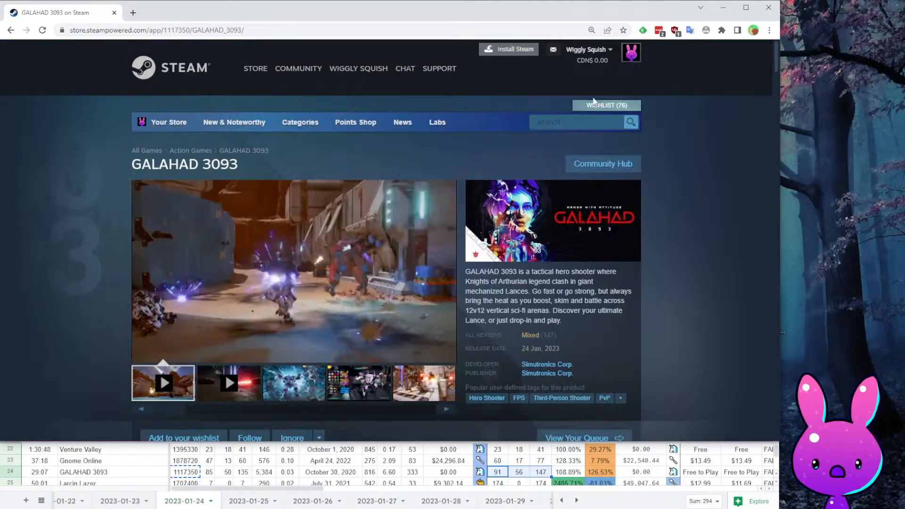
scroll(540, 200, down, 7)
scroll(550, 188, down, 15)
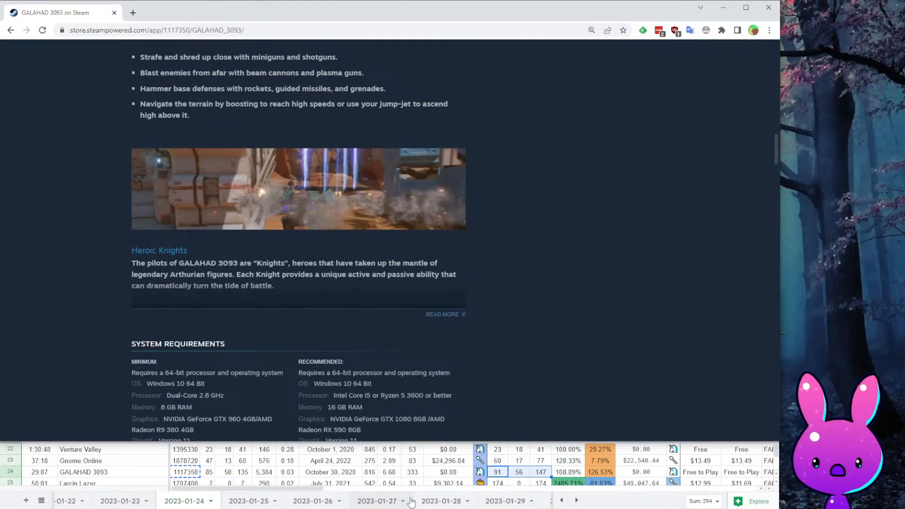
- Examine GALAHAD 3093's followers per day, estimation and one-month percentage increase in the spreadsheet
click(386, 485)
drag(390, 472, 413, 472)
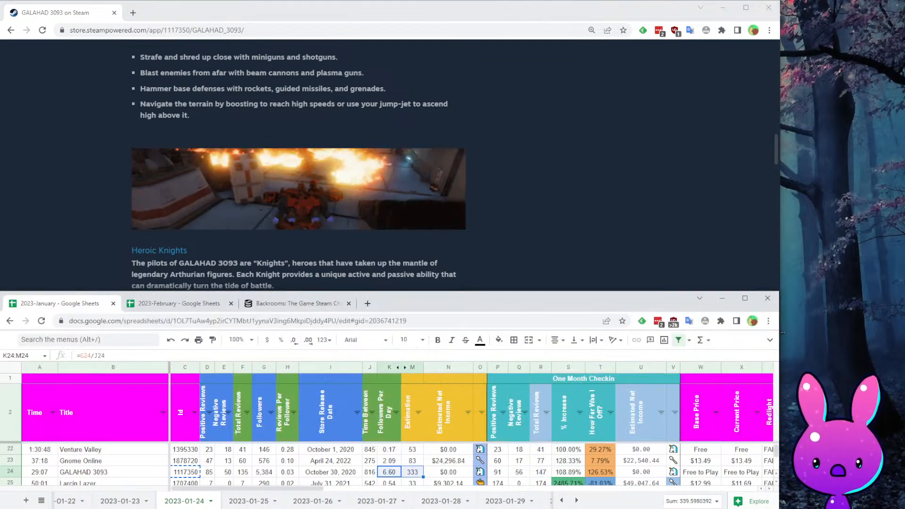
click(413, 472)
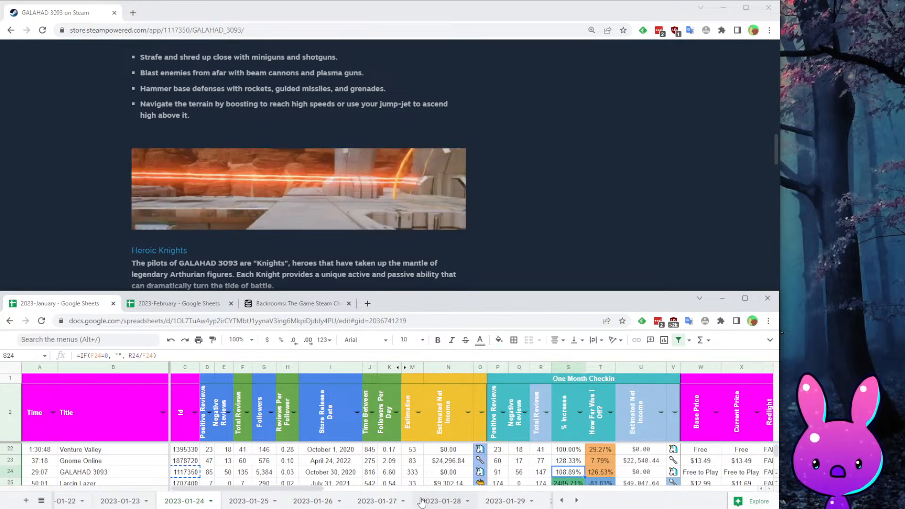
- Copy Larcin Lazer's ID 1707400 from the spreadsheet and open its Steam store page with it
scroll(422, 502, down, 1)
scroll(408, 478, down, 1)
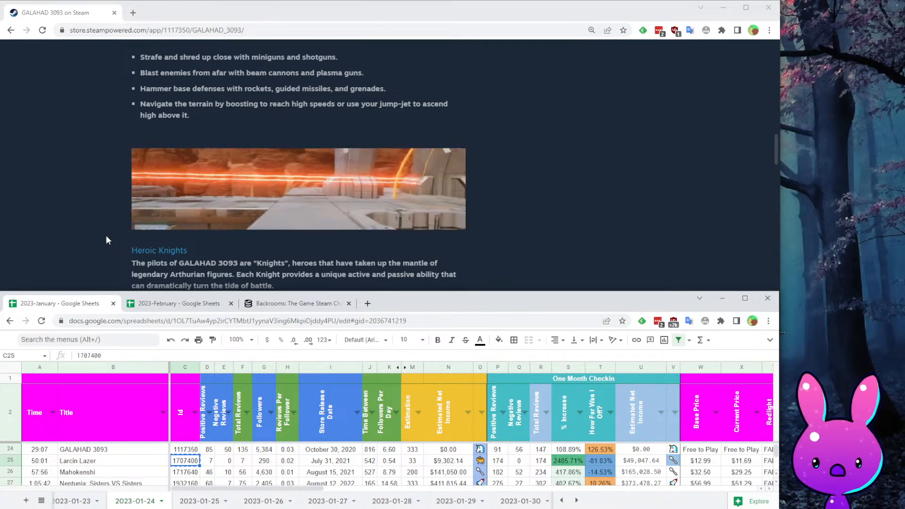
click(83, 179)
double_click(181, 30)
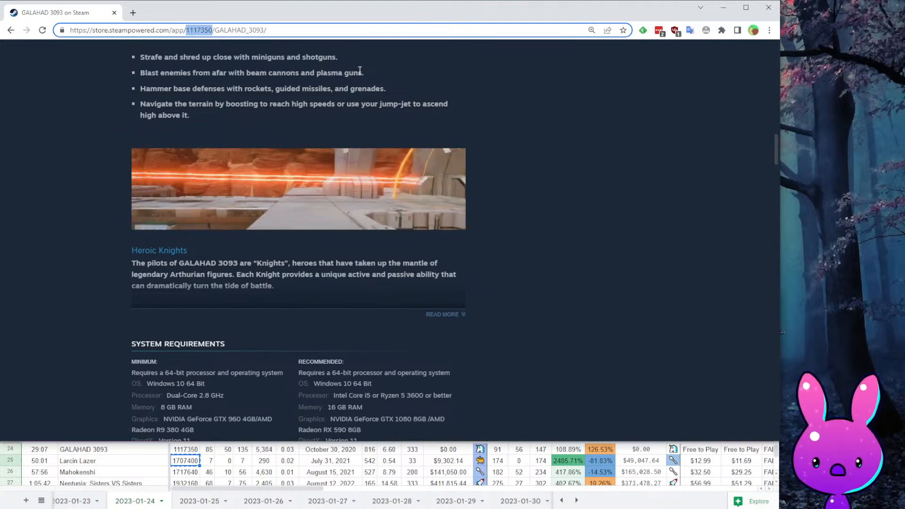
text(1707400)
key(Return)
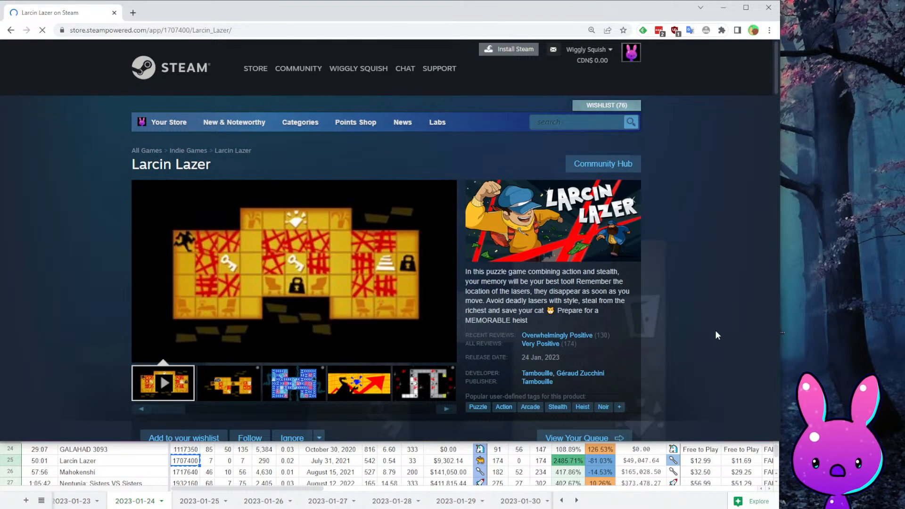
- Skim Larcin Lazer's store page and read its most helpful and recently posted user reviews
scroll(703, 328, down, 1)
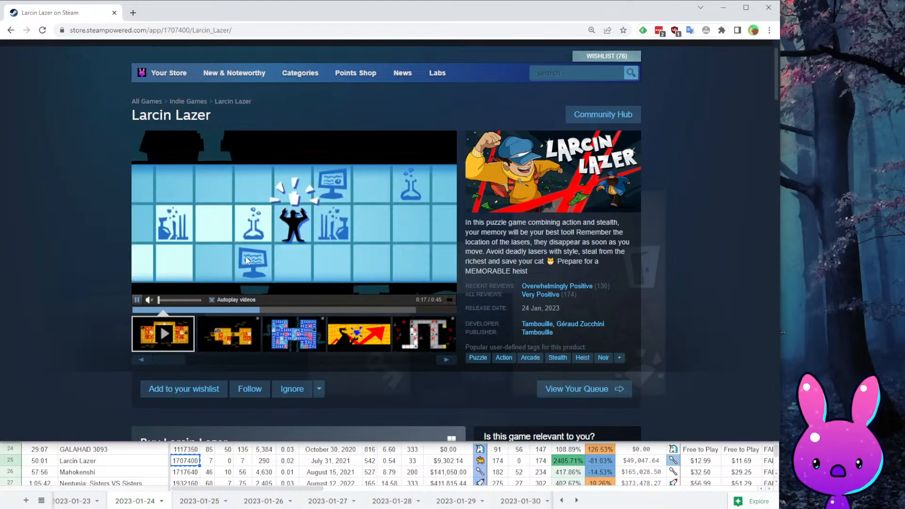
scroll(262, 262, down, 4)
scroll(299, 288, up, 5)
scroll(398, 267, down, 20)
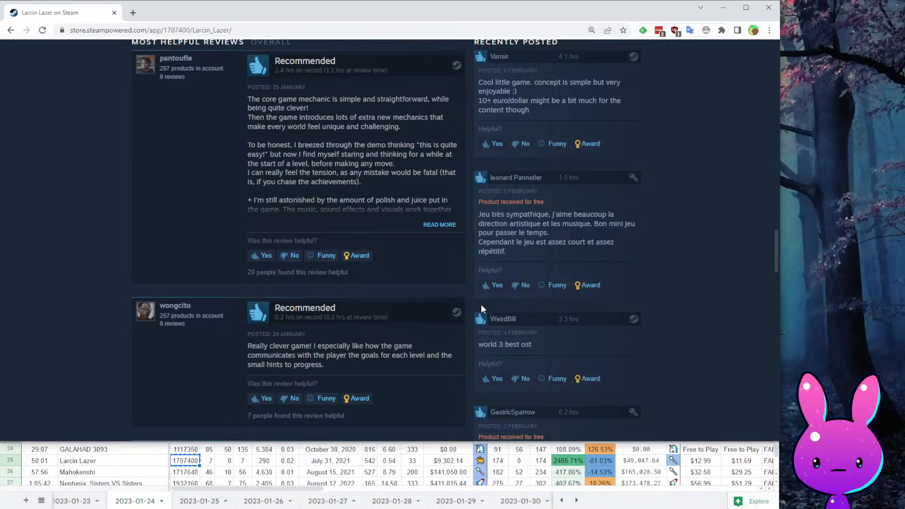
scroll(481, 306, up, 4)
scroll(508, 283, down, 12)
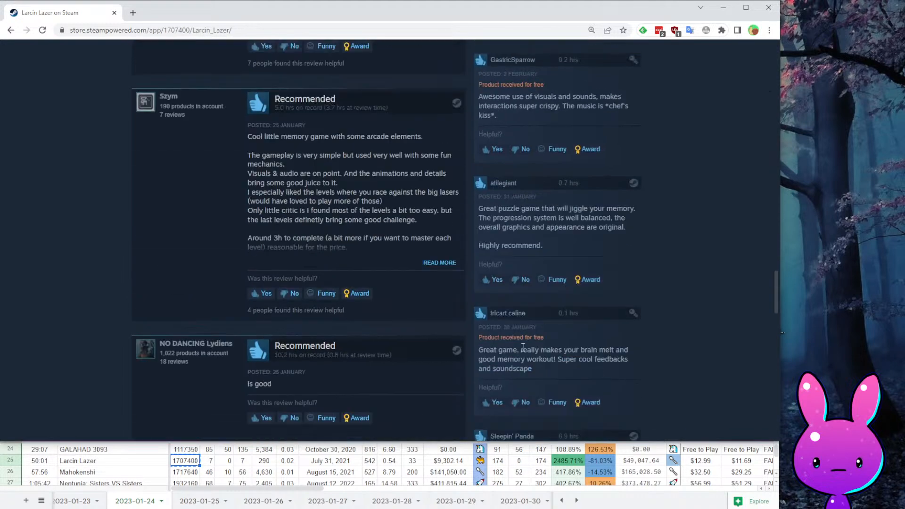
scroll(522, 348, down, 4)
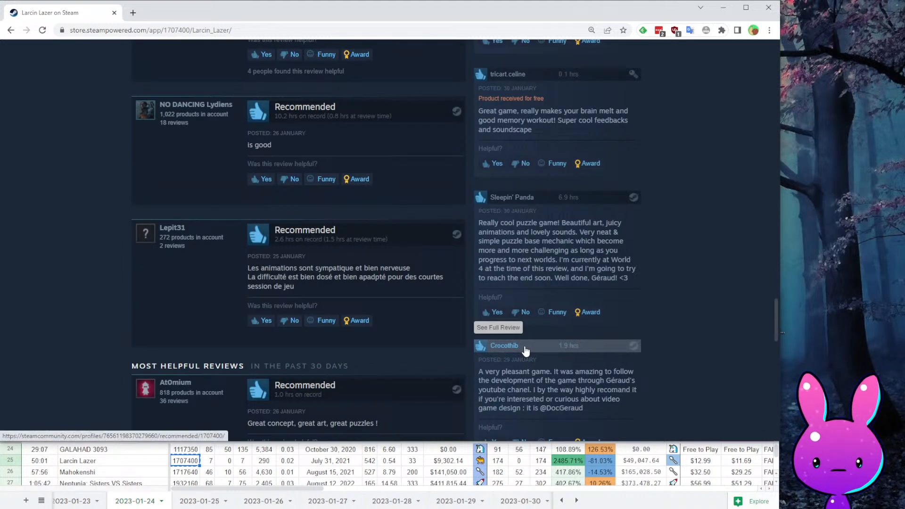
scroll(501, 293, down, 6)
key(Home)
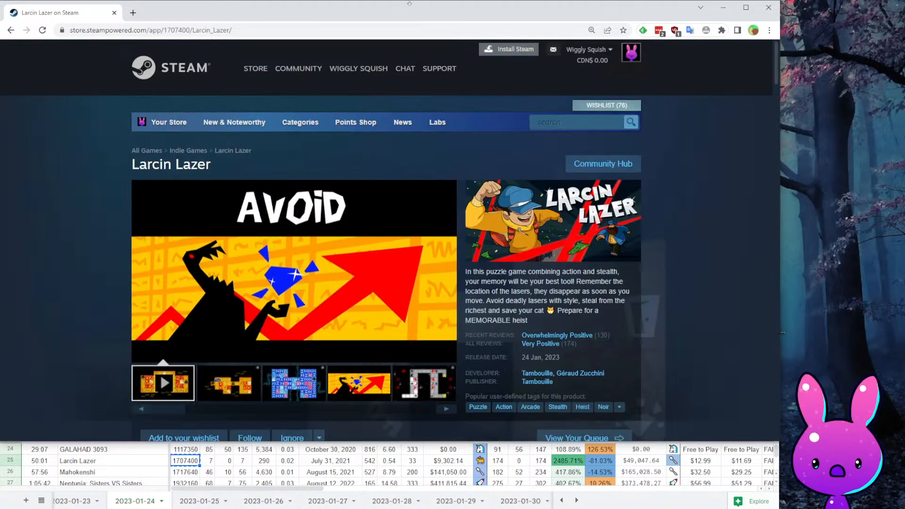
- Compare Larcin Lazer's initial review counts and estimation with its one-month check-in review counts in the spreadsheet
scroll(512, 310, down, 1)
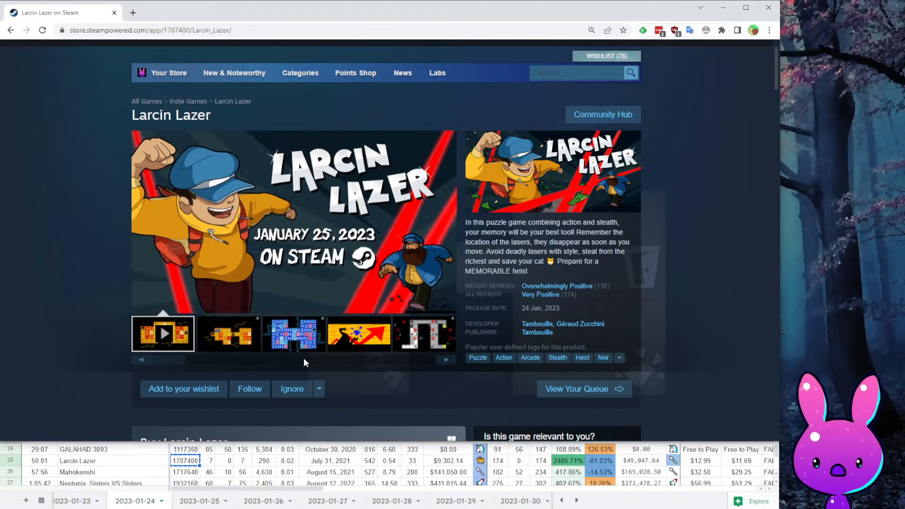
drag(211, 466, 242, 466)
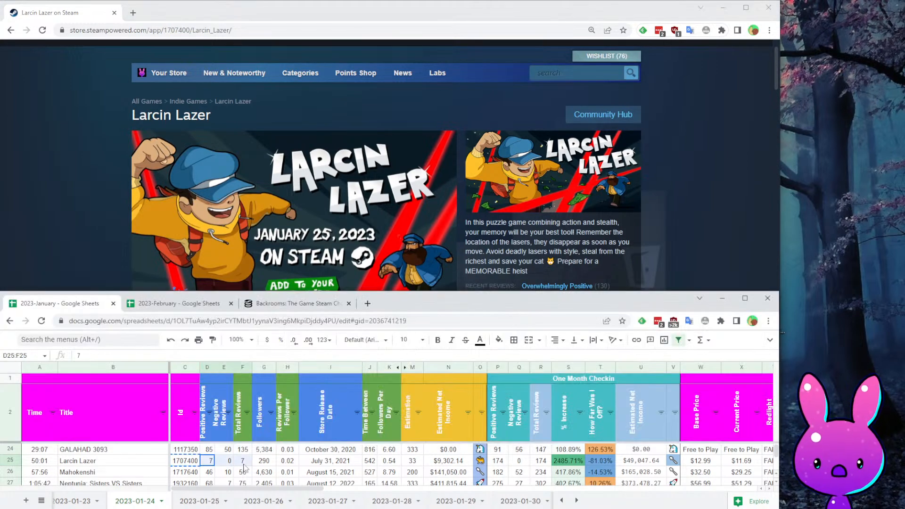
click(413, 462)
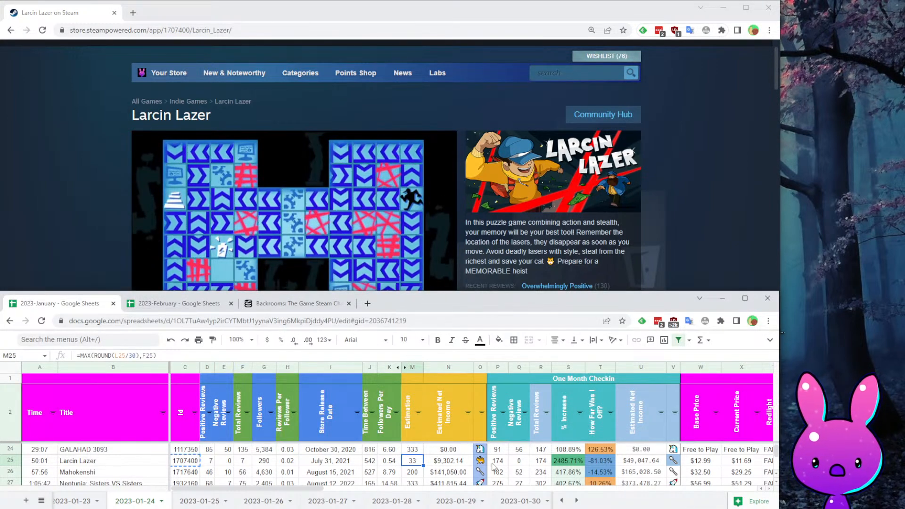
click(691, 180)
- Read the last user reviews on Larcin Lazer's store page, highlighting lines in two of them, and return to the page start
scroll(660, 148, down, 10)
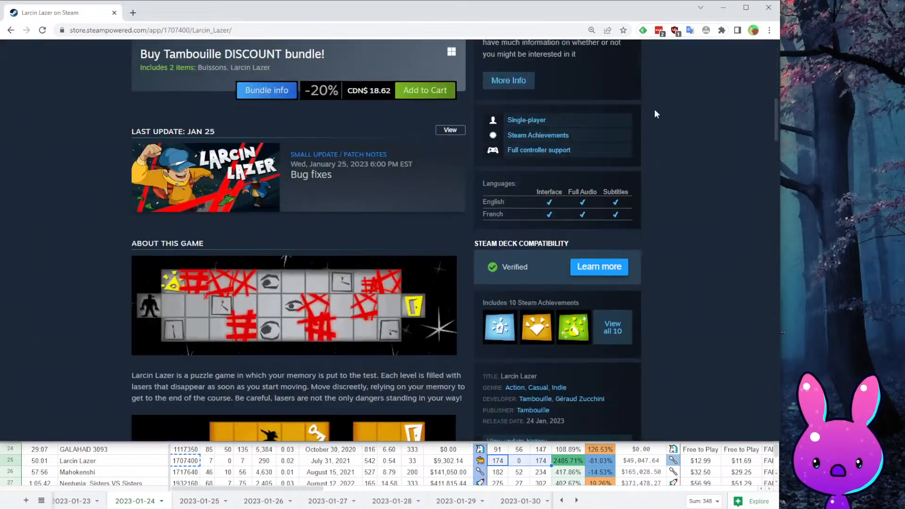
scroll(661, 148, down, 20)
scroll(550, 282, down, 5)
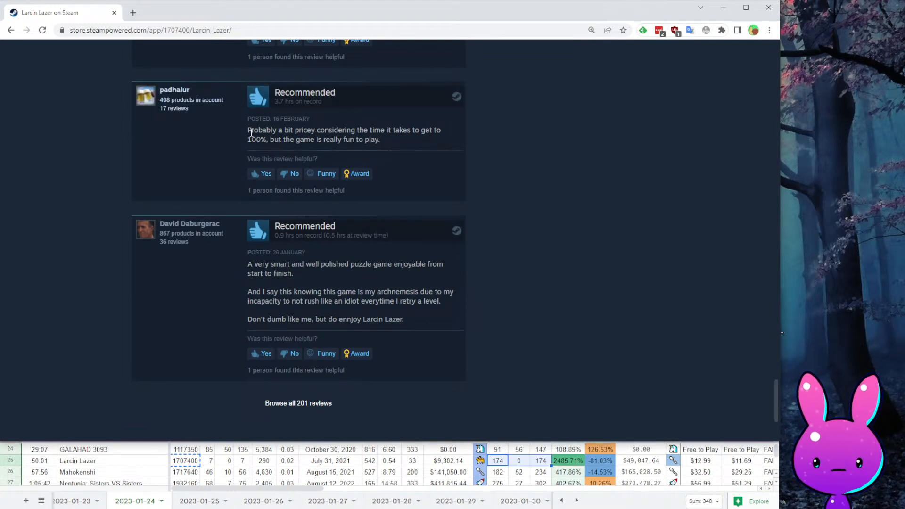
drag(247, 140, 383, 147)
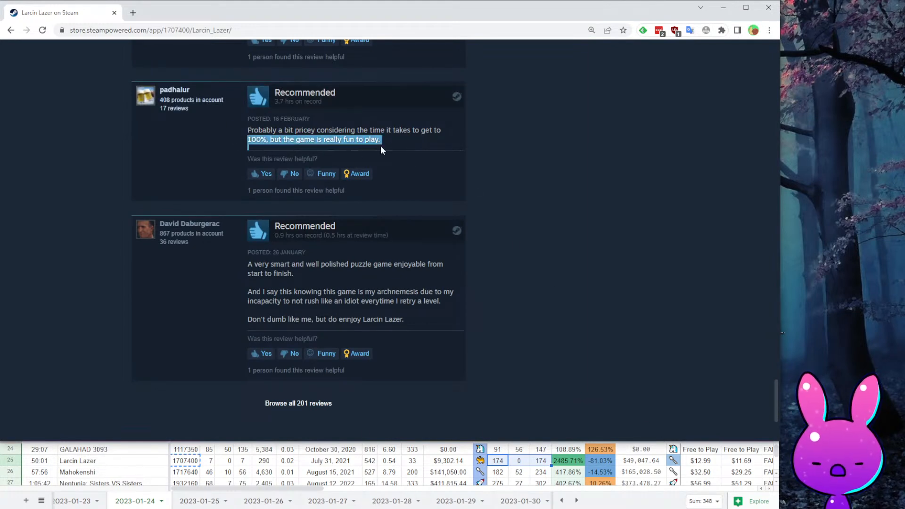
drag(247, 301, 491, 299)
scroll(564, 307, up, 6)
key(Home)
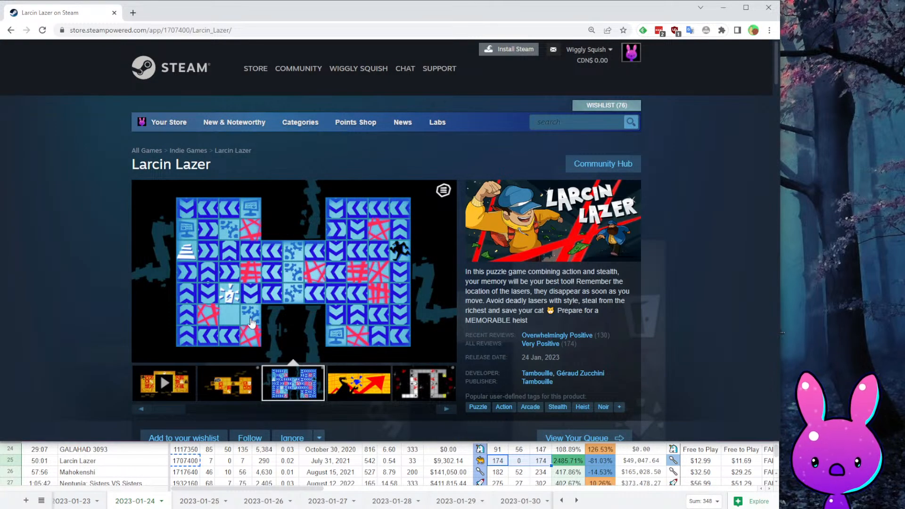
- Check Larcin Lazer's followers and reviews per follower in the spreadsheet, and look over its developer and price on the store page
click(273, 464)
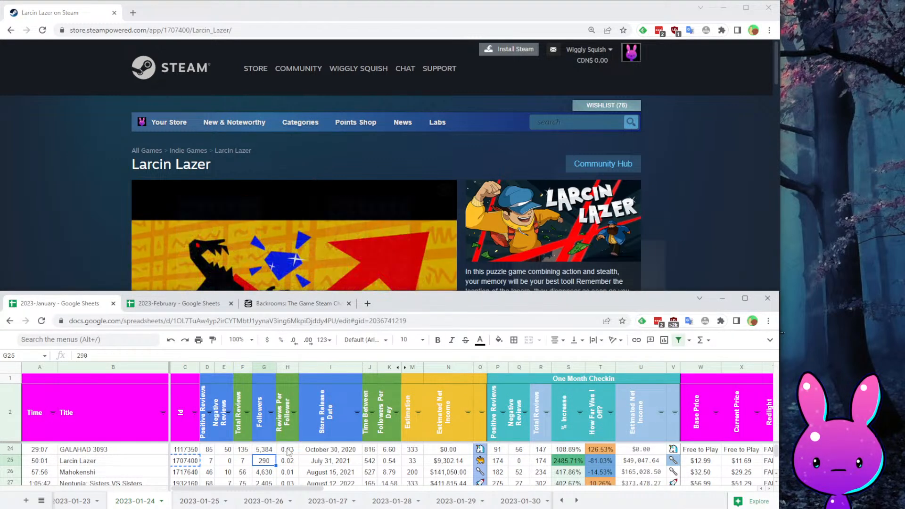
key(Right)
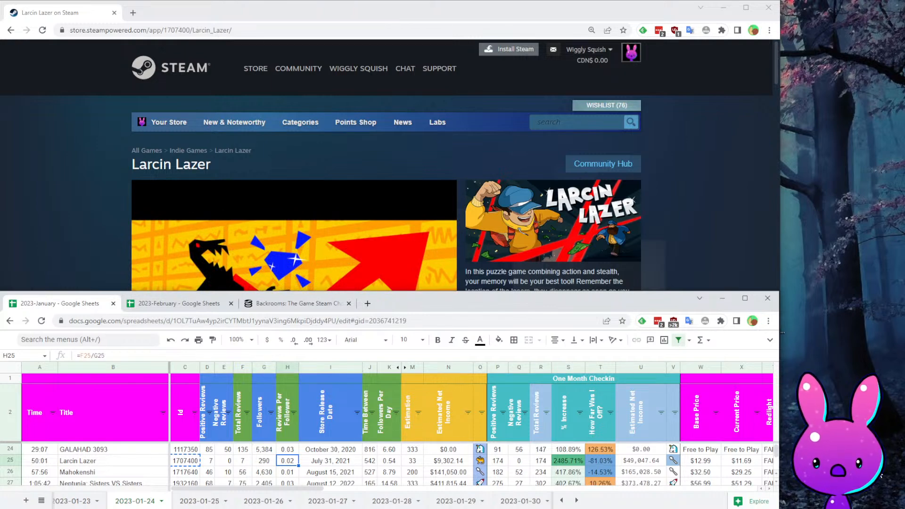
click(721, 233)
scroll(544, 239, down, 3)
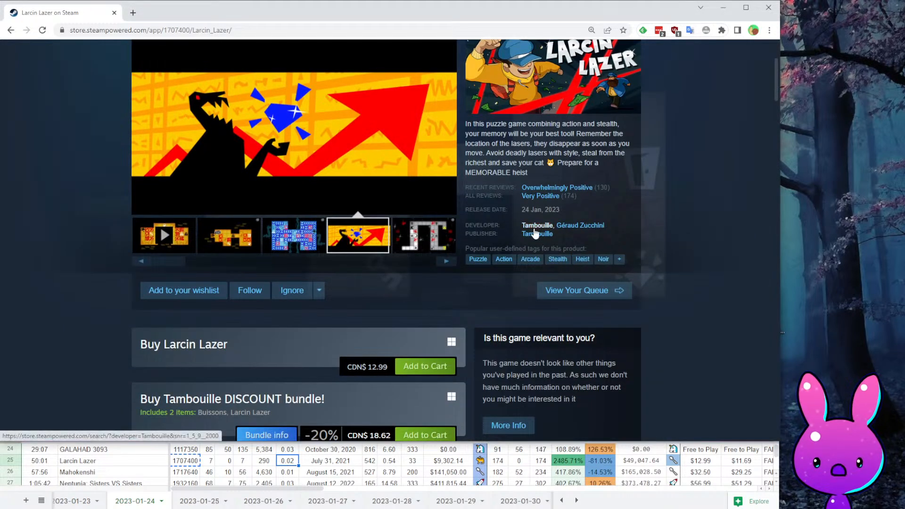
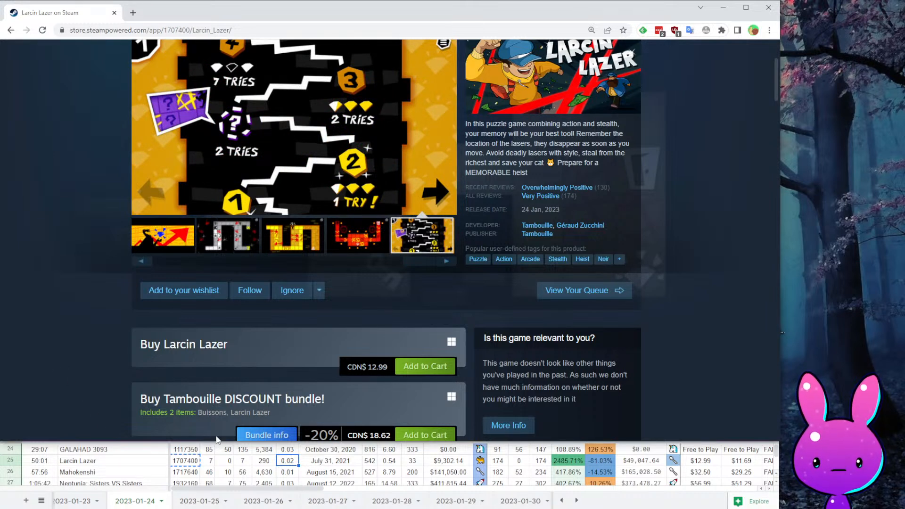
- Open Mahokenshi's Steam store page using its spreadsheet ID 1717640 and skip ahead through its trailer
click(189, 472)
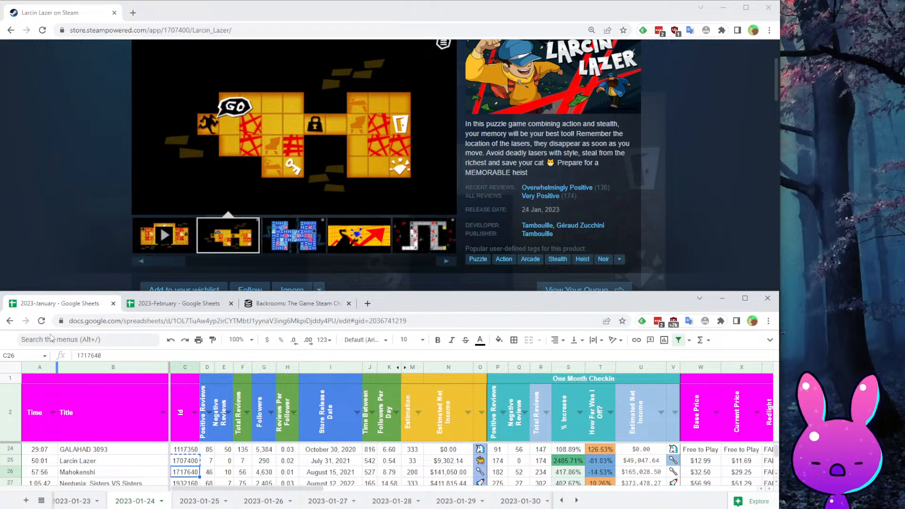
scroll(115, 448, down, 1)
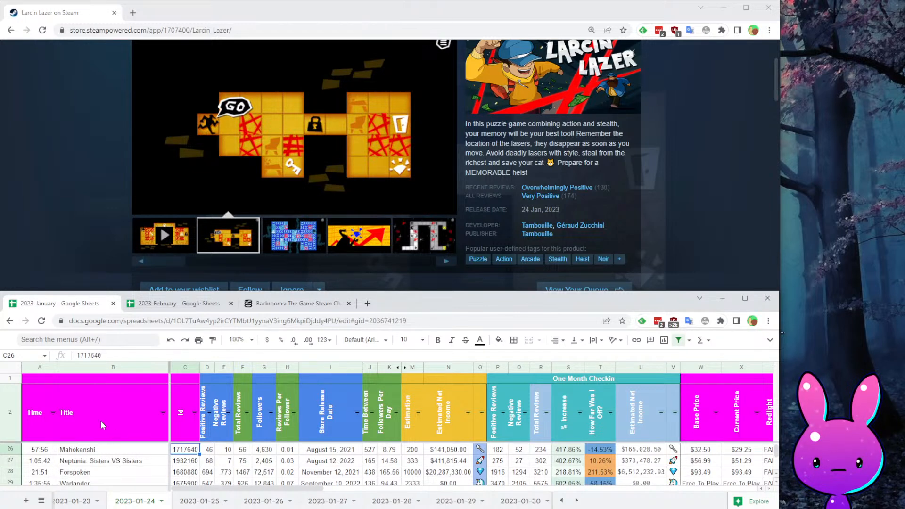
click(69, 152)
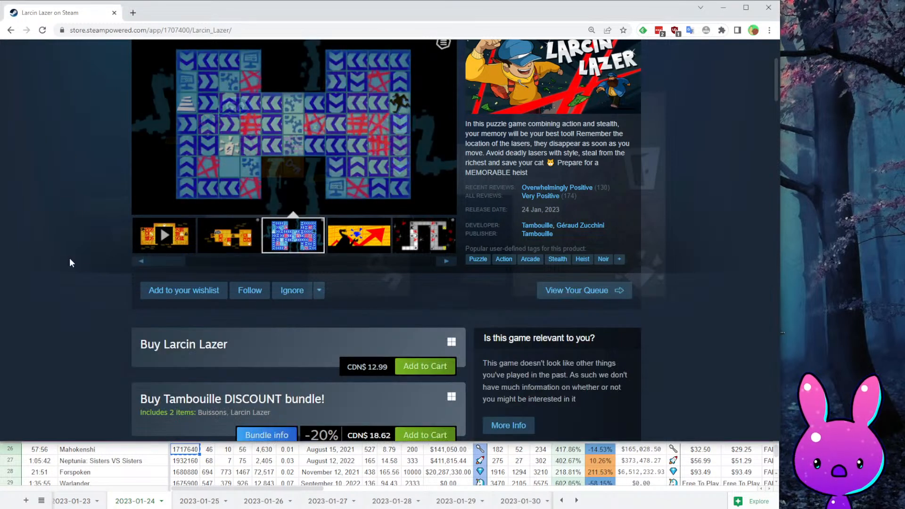
double_click(199, 30)
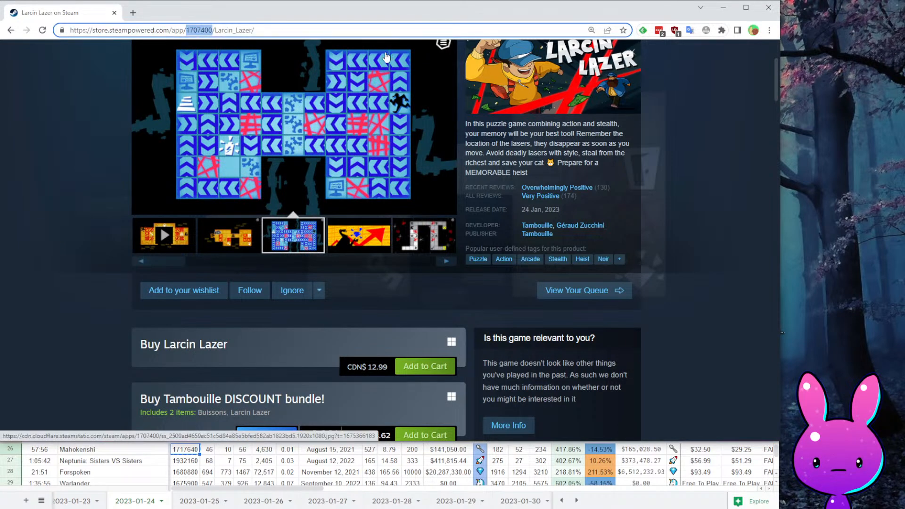
text(1717640)
key(Return)
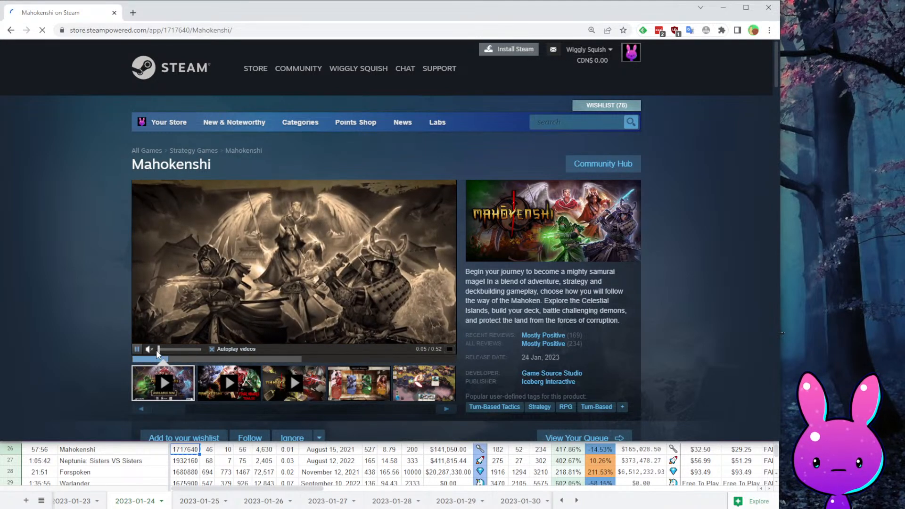
click(224, 359)
click(248, 359)
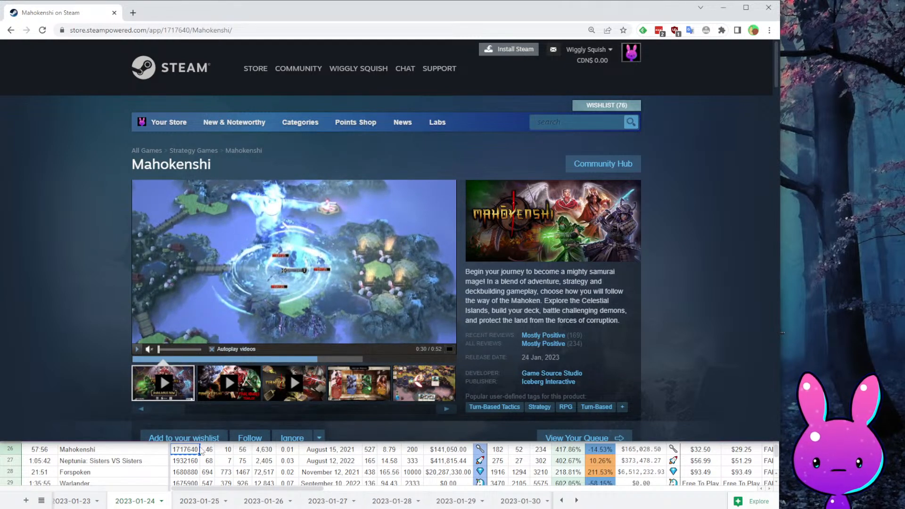
- Check Mahokenshi's initial negative reviews in the spreadsheet and skim the user reviews on its store page, returning to the page start
click(223, 451)
click(92, 162)
scroll(239, 142, down, 20)
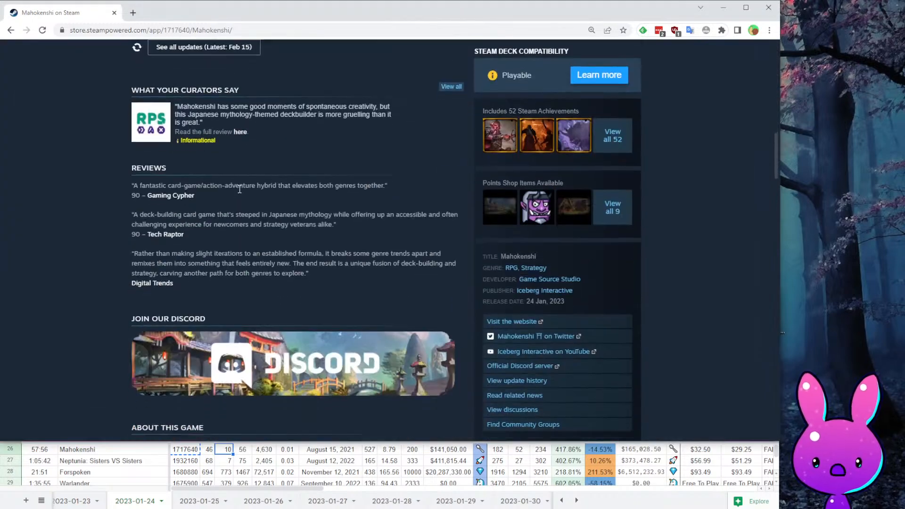
scroll(320, 222, down, 6)
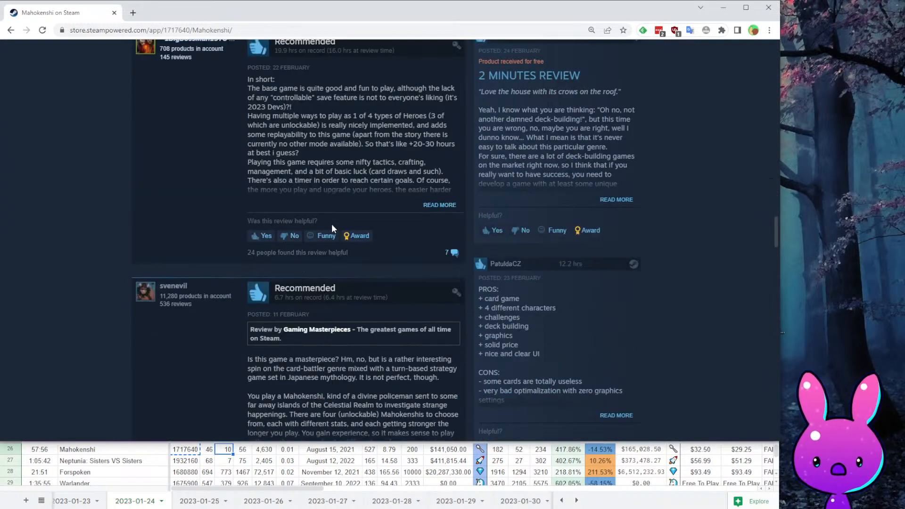
scroll(423, 220, down, 12)
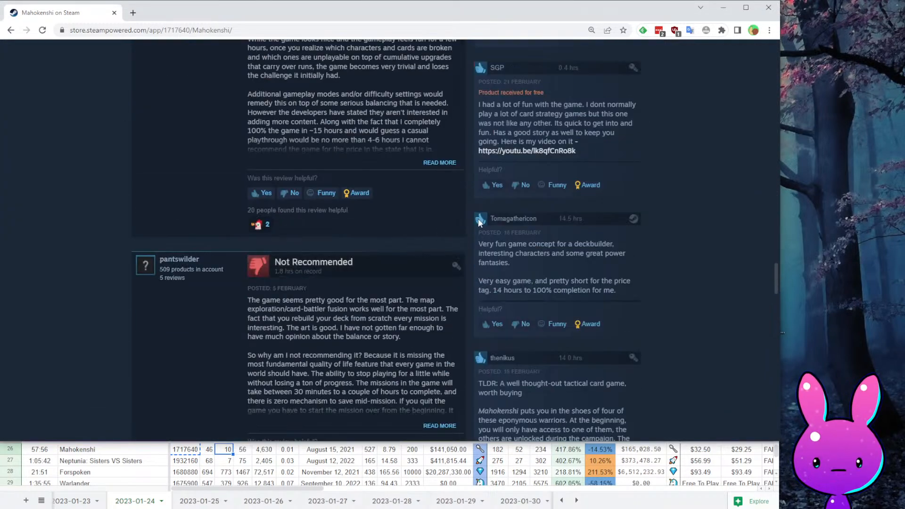
scroll(618, 194, down, 6)
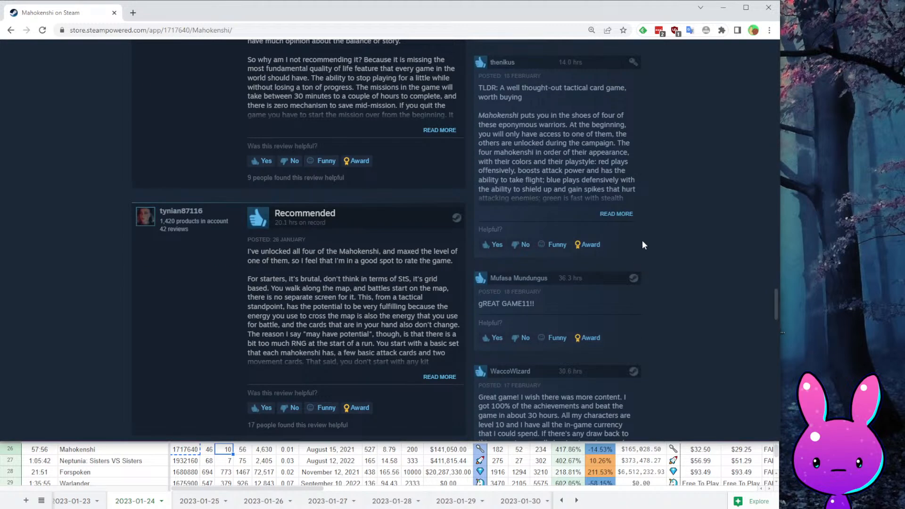
scroll(644, 250, down, 4)
key(Home)
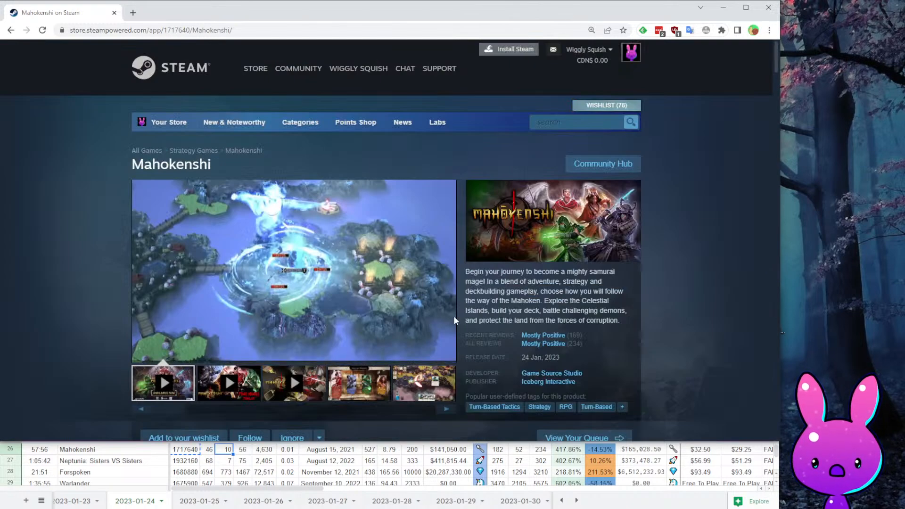
- Compare Mahokenshi's initial reviews, followers and estimation with its one-month total reviews and estimated net income in the spreadsheet
scroll(705, 278, down, 1)
click(206, 469)
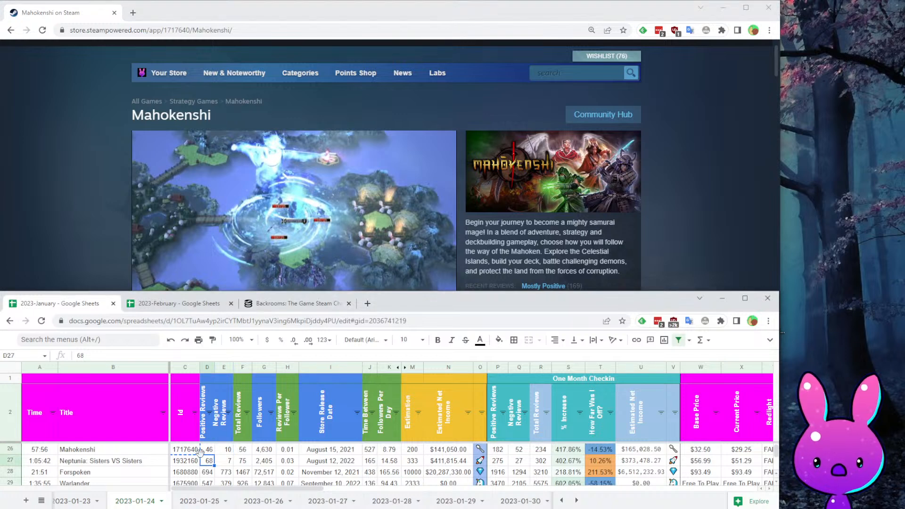
click(248, 451)
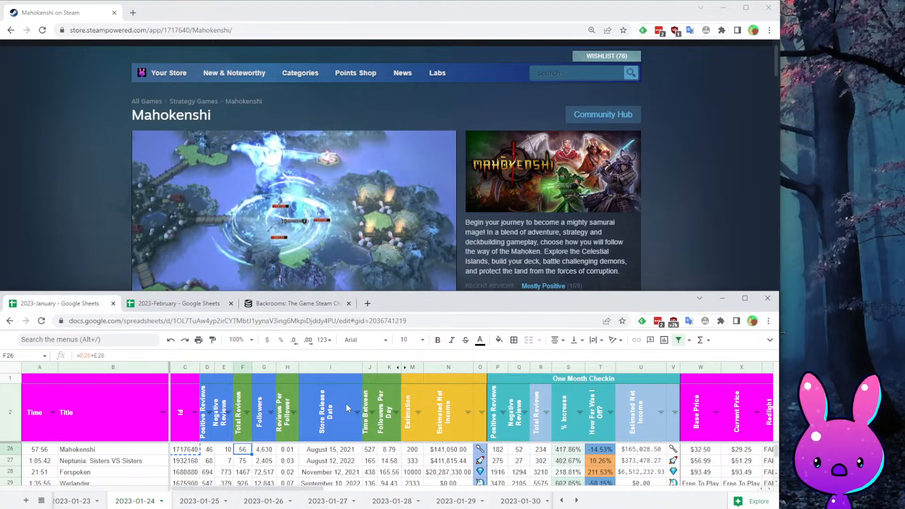
click(265, 451)
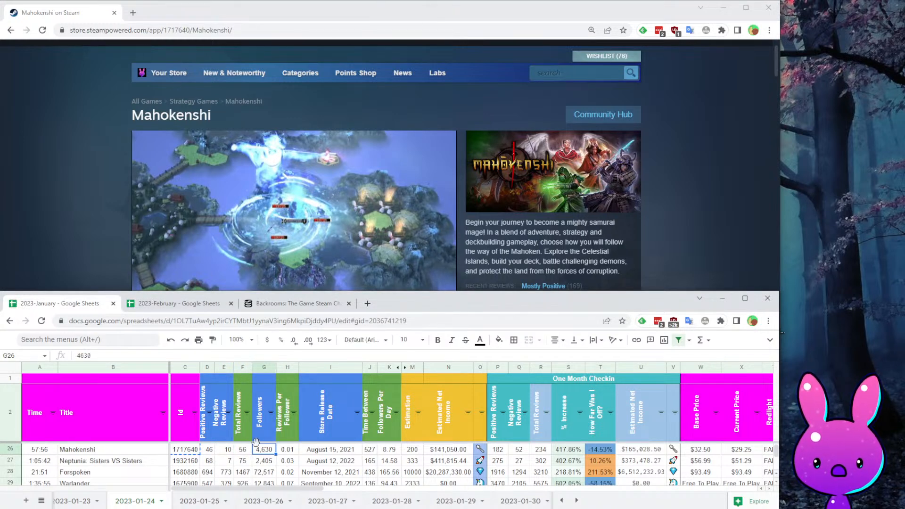
click(410, 449)
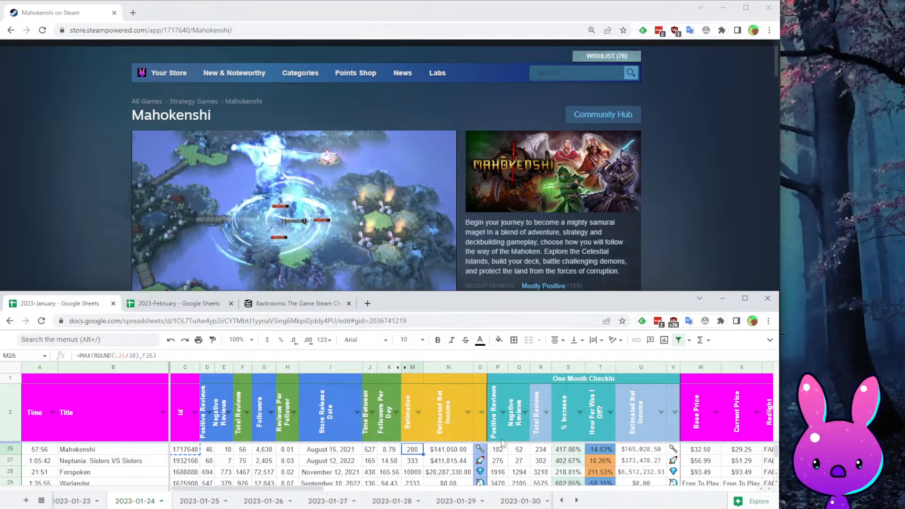
click(549, 452)
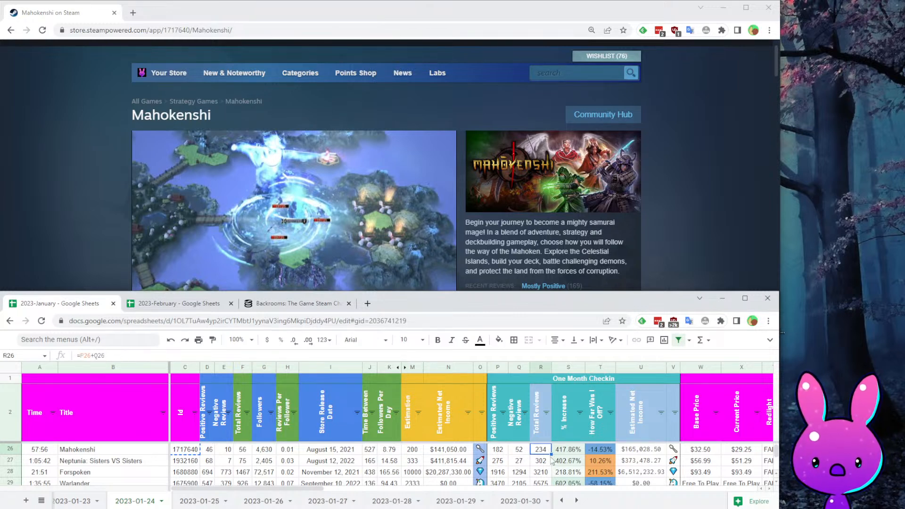
click(642, 450)
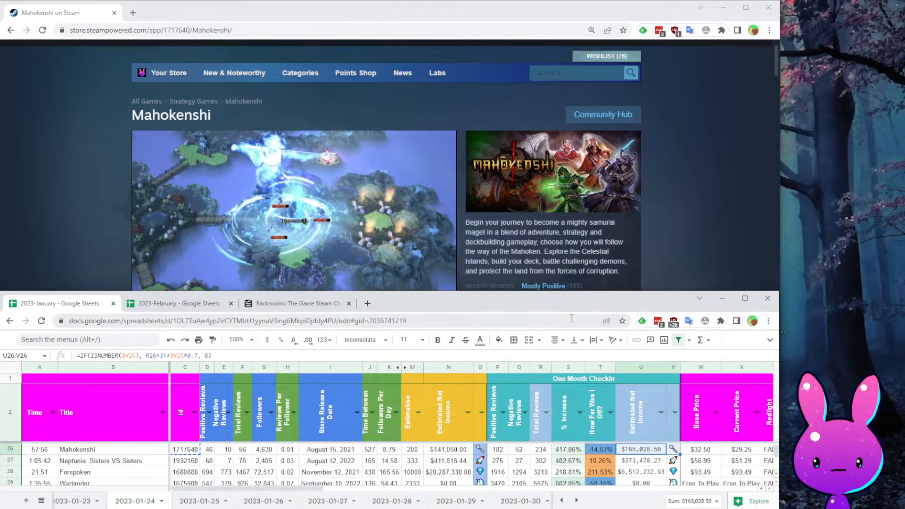
- Look over the purchase section and the general game details on Mahokenshi's store page
click(640, 217)
scroll(607, 282, down, 1)
scroll(329, 301, down, 3)
scroll(325, 287, up, 3)
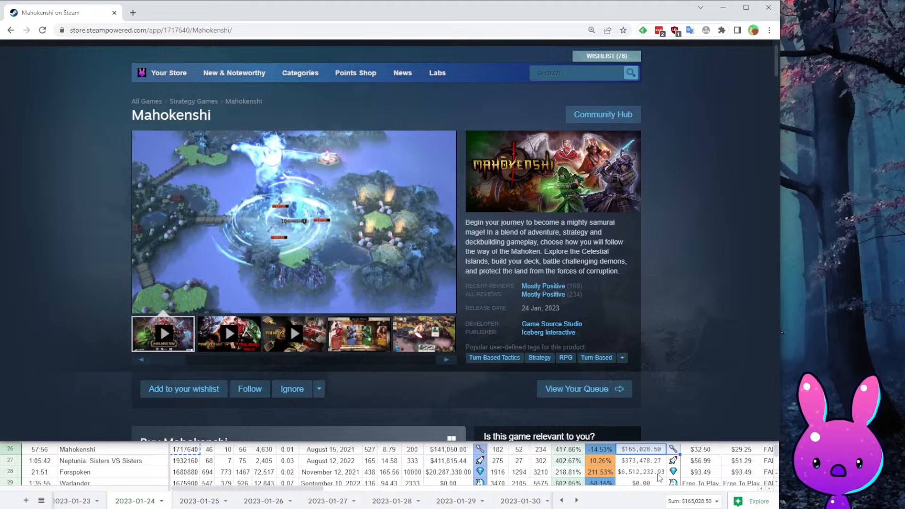
- Check how far off Mahokenshi's estimate was and compare its percentage increase with the other games in the sheet
click(595, 465)
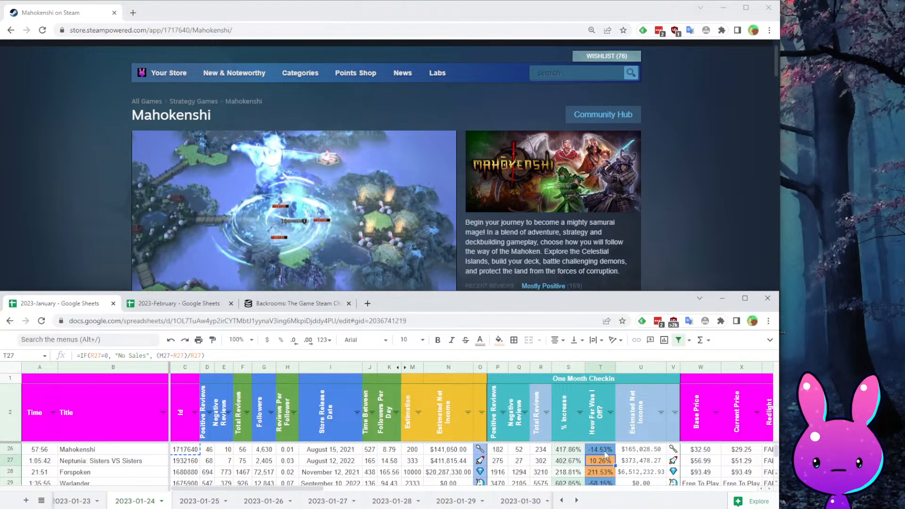
click(563, 450)
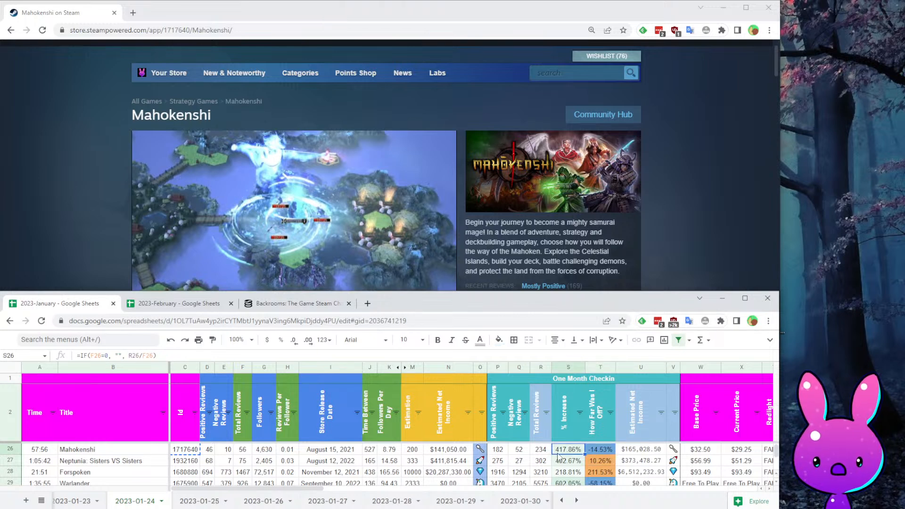
scroll(558, 455, up, 6)
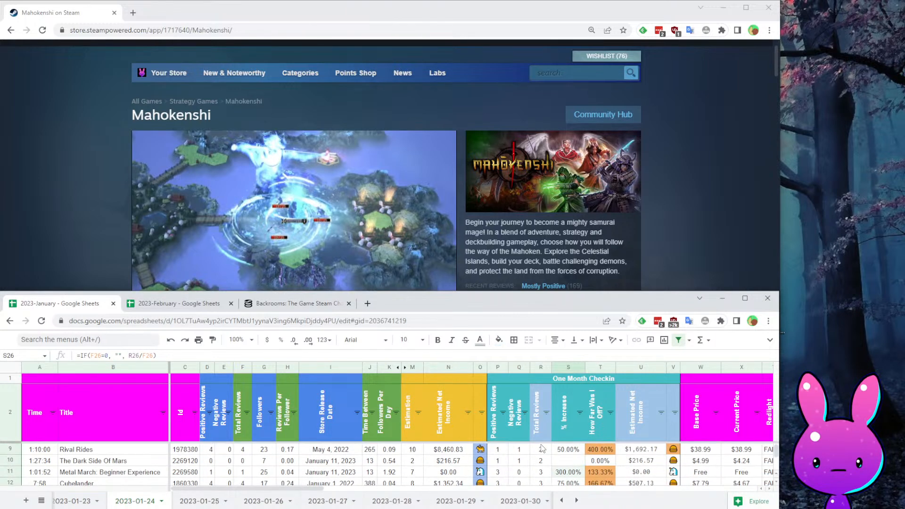
scroll(543, 456, down, 5)
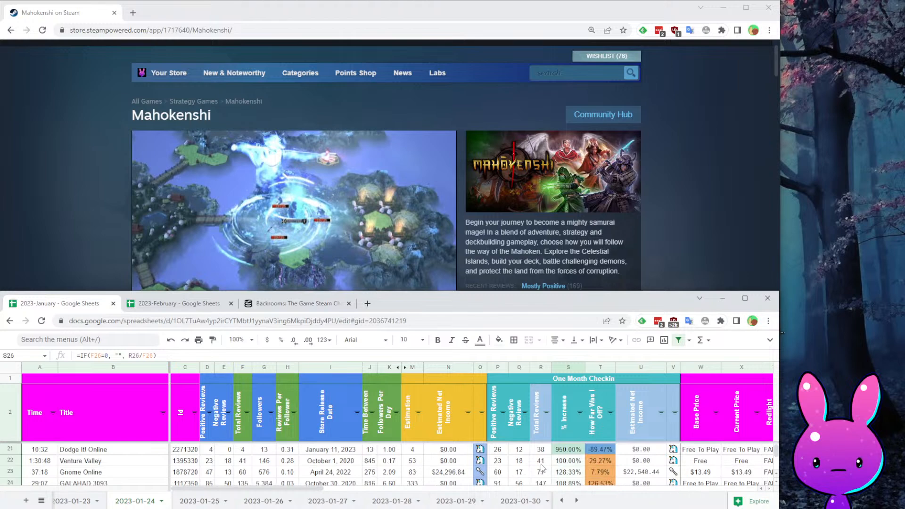
scroll(542, 480, down, 1)
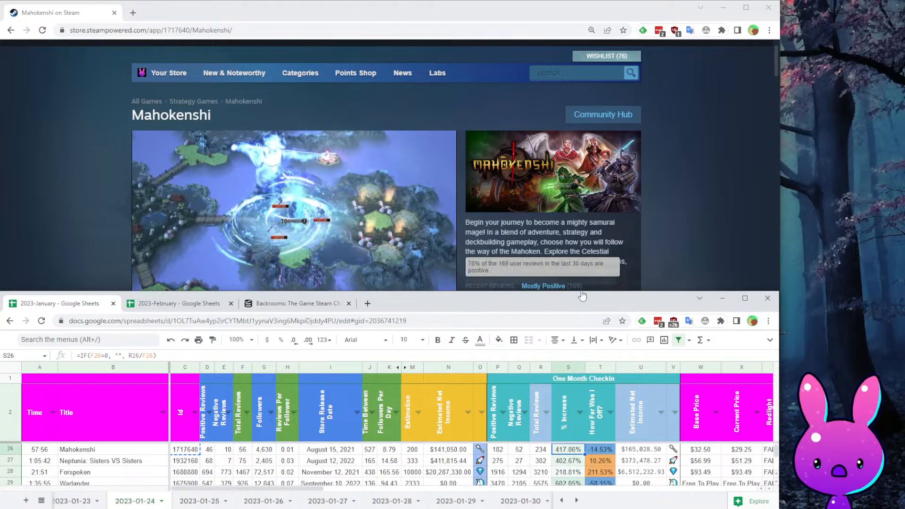
- Expand the spreadsheet window to full height and examine the % Increase column across all the 2023-01-24 games
double_click(659, 292)
scroll(463, 311, up, 7)
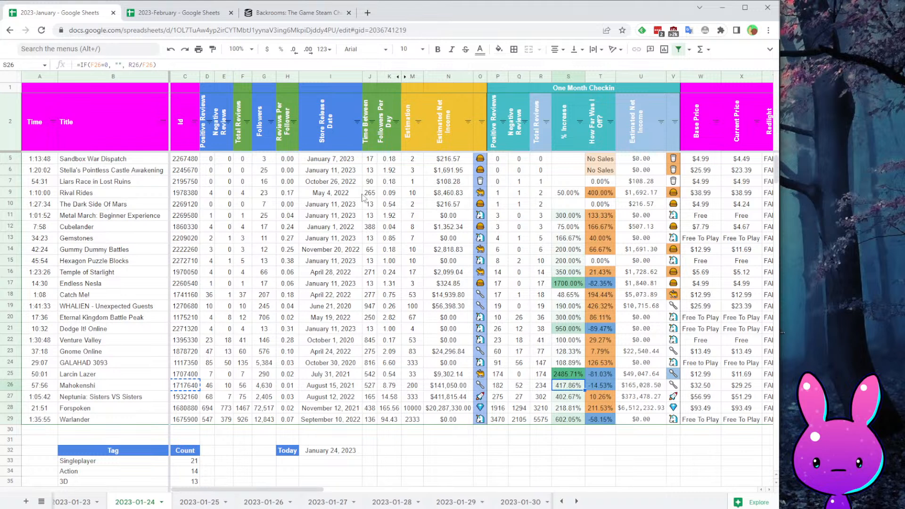
click(568, 260)
click(566, 132)
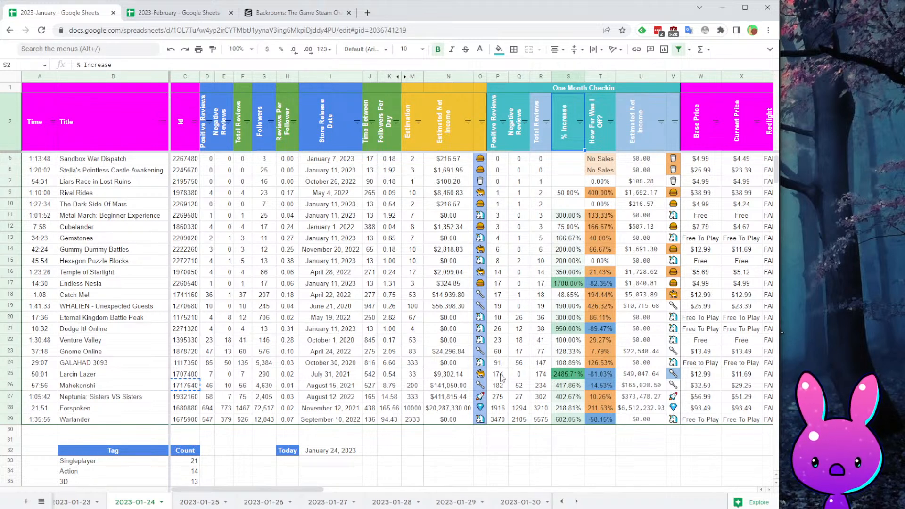
scroll(509, 369, up, 1)
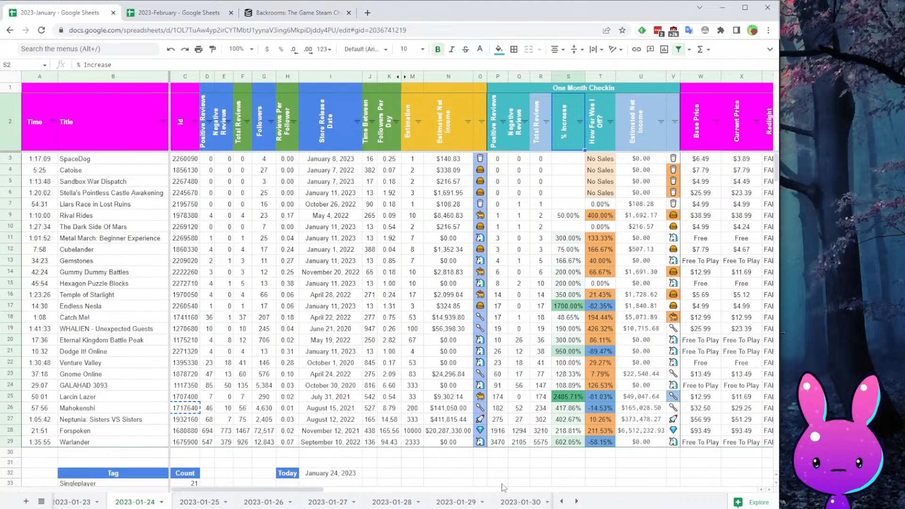
scroll(349, 337, down, 1)
scroll(292, 349, up, 1)
drag(204, 157, 575, 306)
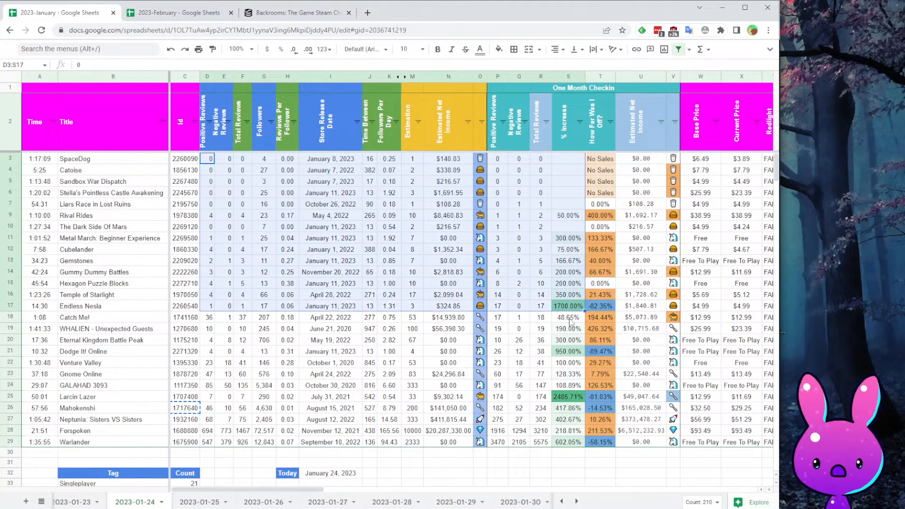
click(556, 432)
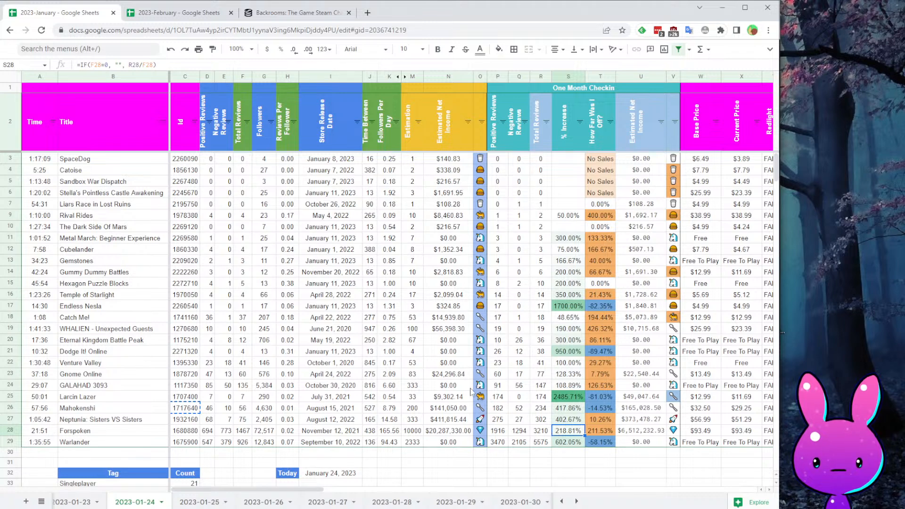
- Resize the spreadsheet and Steam windows so the store page shows above several visible rows of the sheet
drag(357, 2, 346, 255)
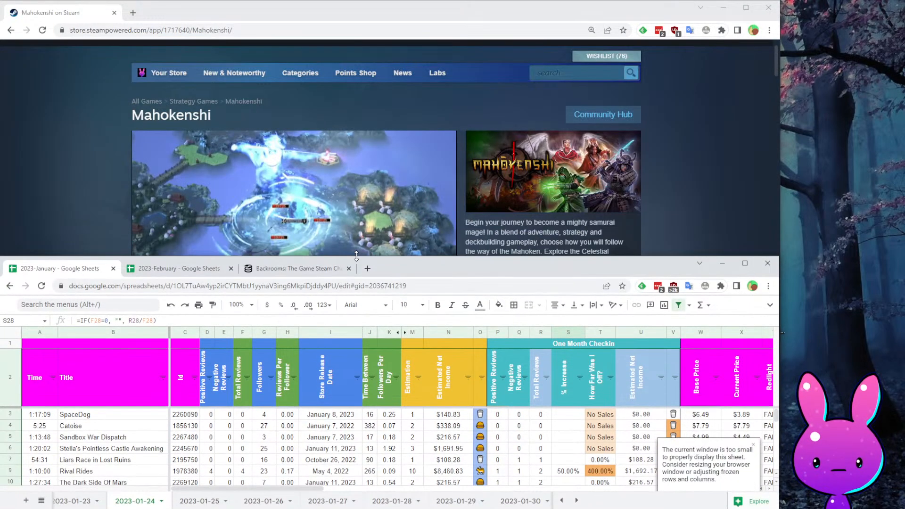
click(55, 145)
drag(430, 442, 447, 407)
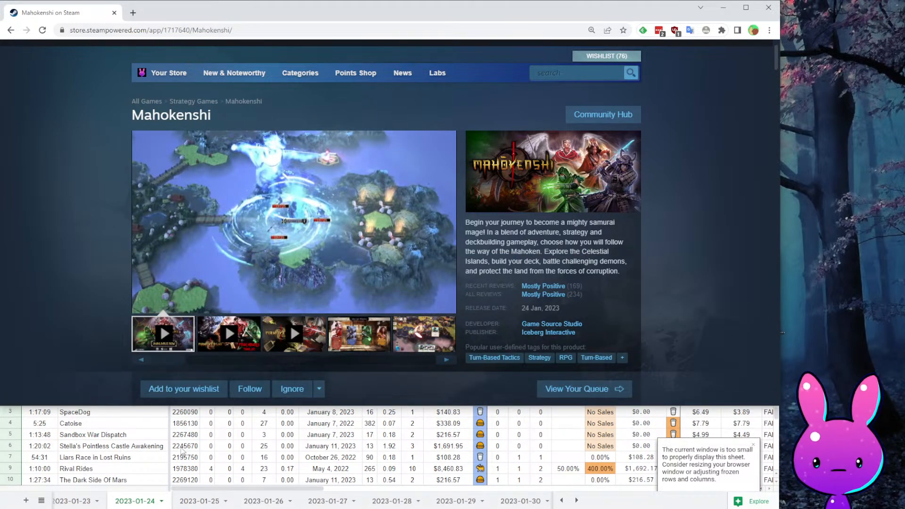
- Open the Steam store page of Neptunia: Sisters VS Sisters using its spreadsheet ID 1932160
click(186, 453)
scroll(141, 446, down, 5)
scroll(140, 442, up, 1)
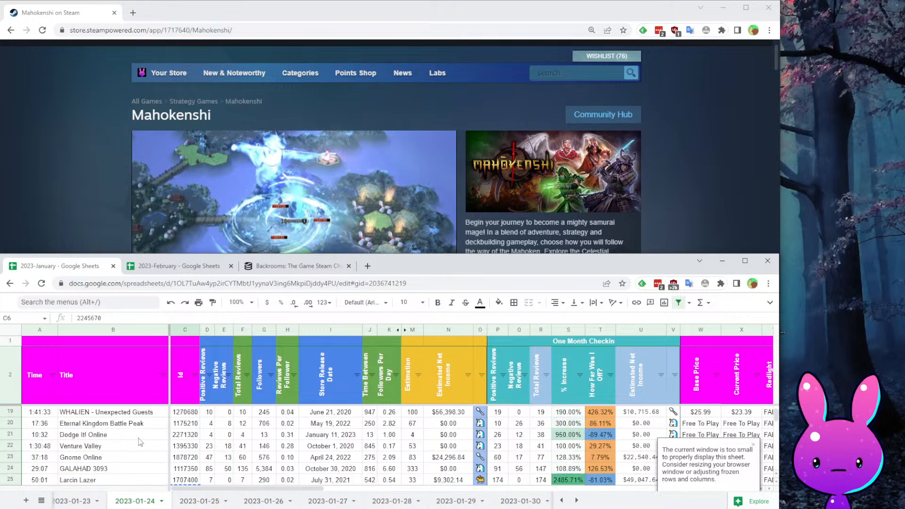
scroll(151, 420, up, 3)
scroll(146, 434, down, 4)
click(179, 455)
scroll(186, 460, down, 1)
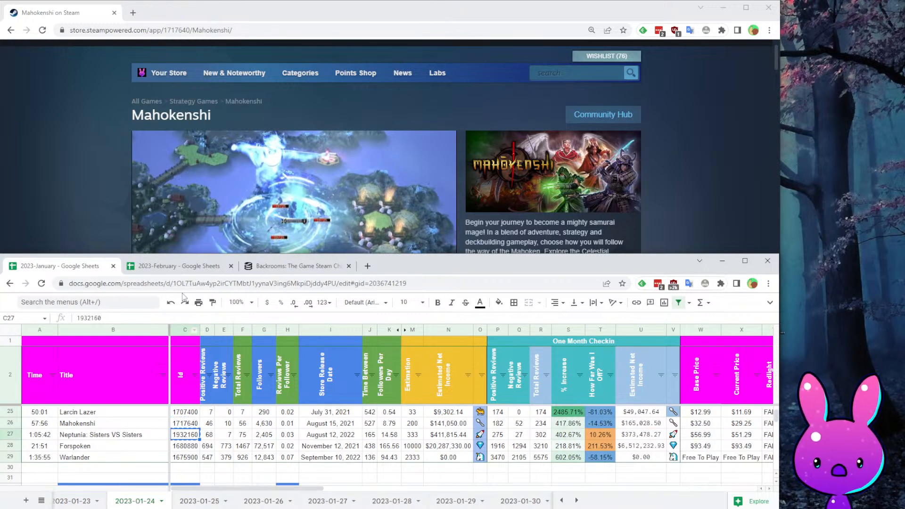
click(67, 98)
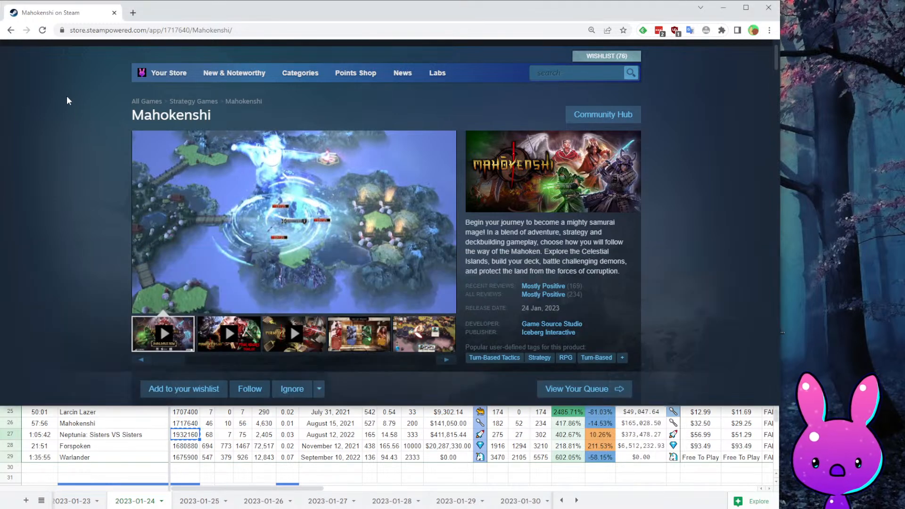
double_click(202, 28)
text(1932160)
key(Return)
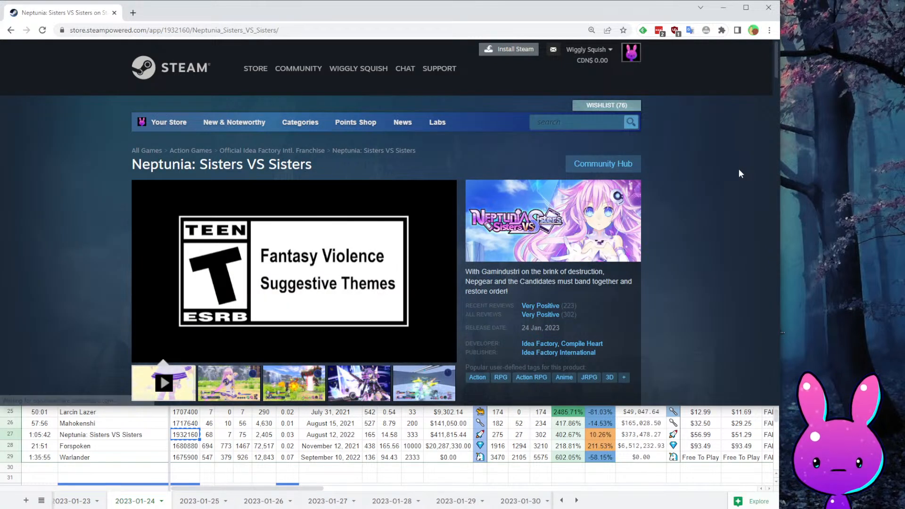
- View the gameplay screenshots and skip through the trailer on the Neptunia: Sisters VS Sisters store page
scroll(739, 174, down, 1)
click(241, 343)
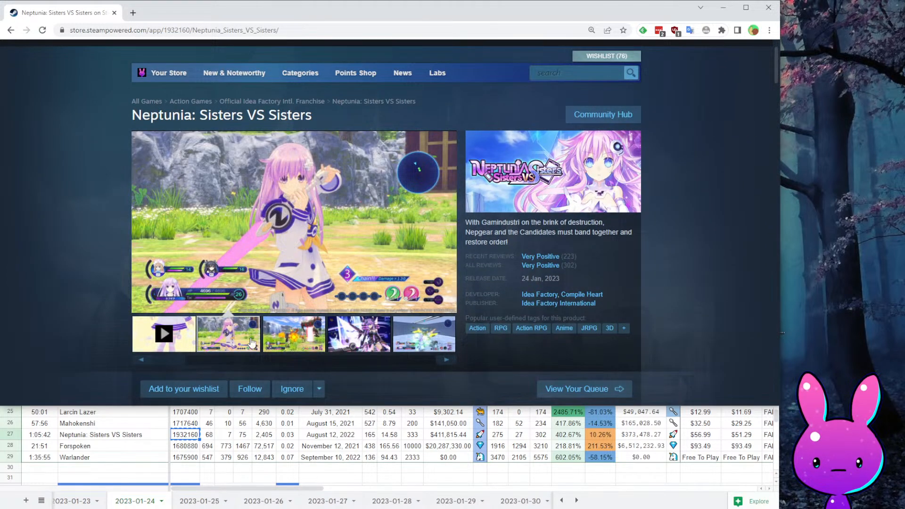
click(300, 337)
click(363, 343)
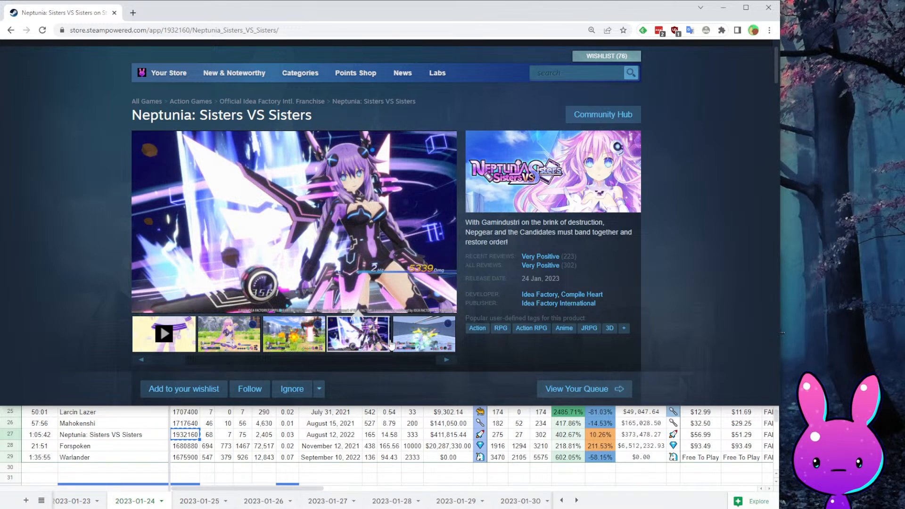
scroll(679, 259, down, 1)
click(165, 283)
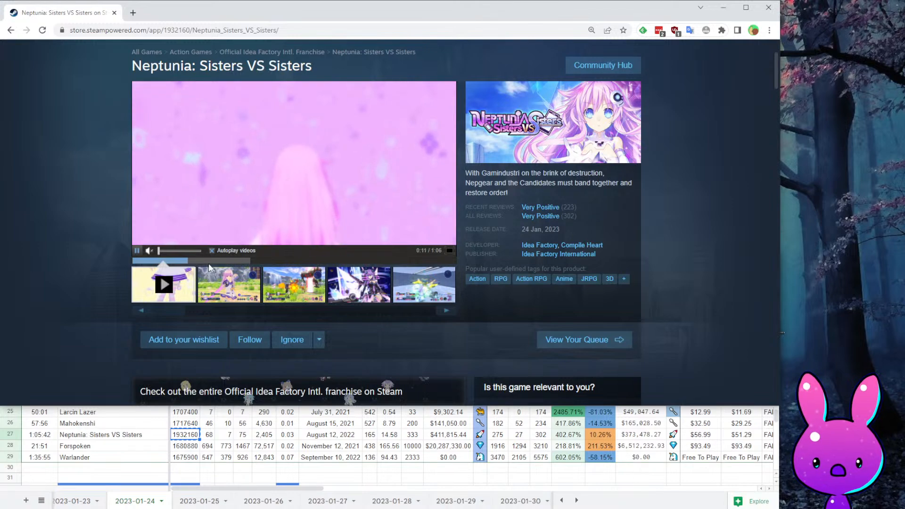
click(260, 261)
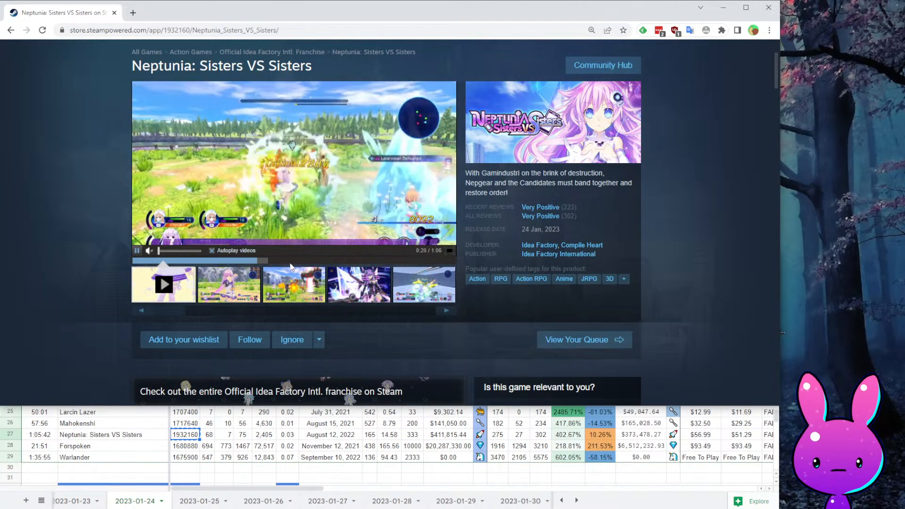
scroll(437, 131, down, 4)
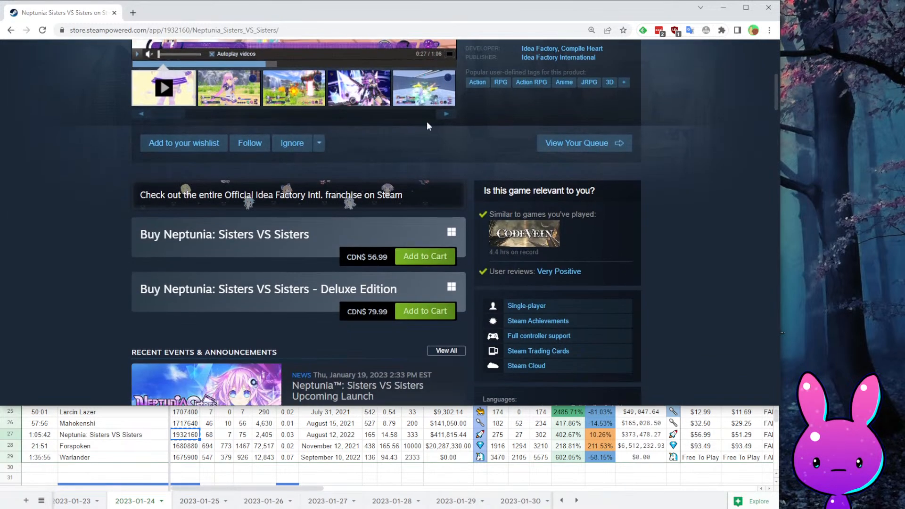
scroll(429, 125, up, 3)
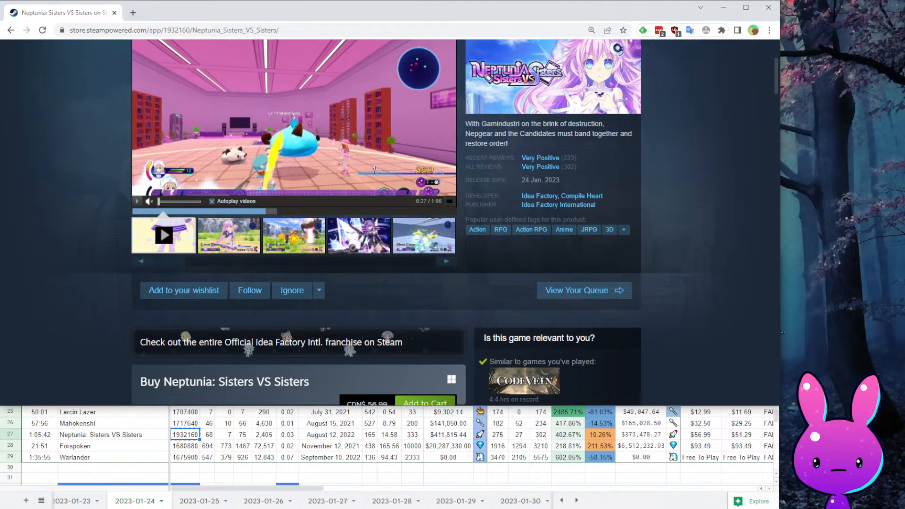
- Compare Neptunia: Sisters VS Sisters' launch reviews, followers and estimation with its one-month total reviews and income tier
drag(210, 435, 243, 435)
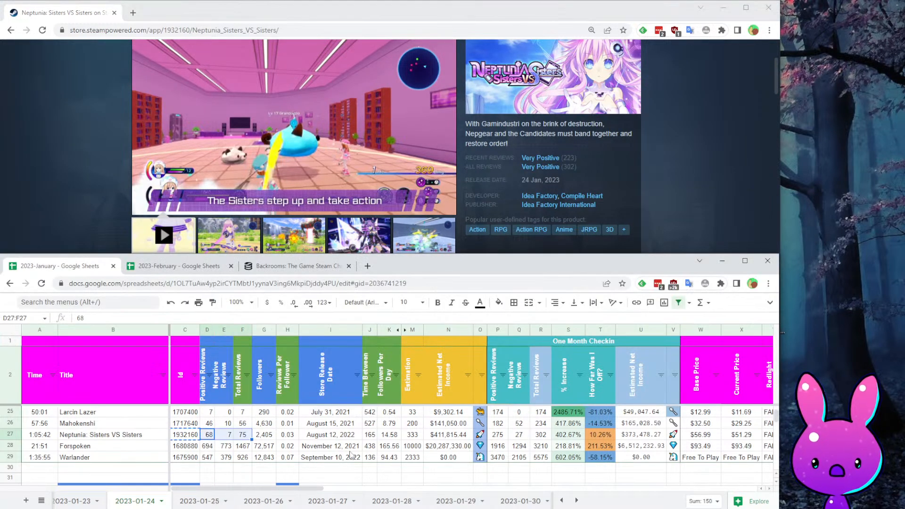
click(259, 436)
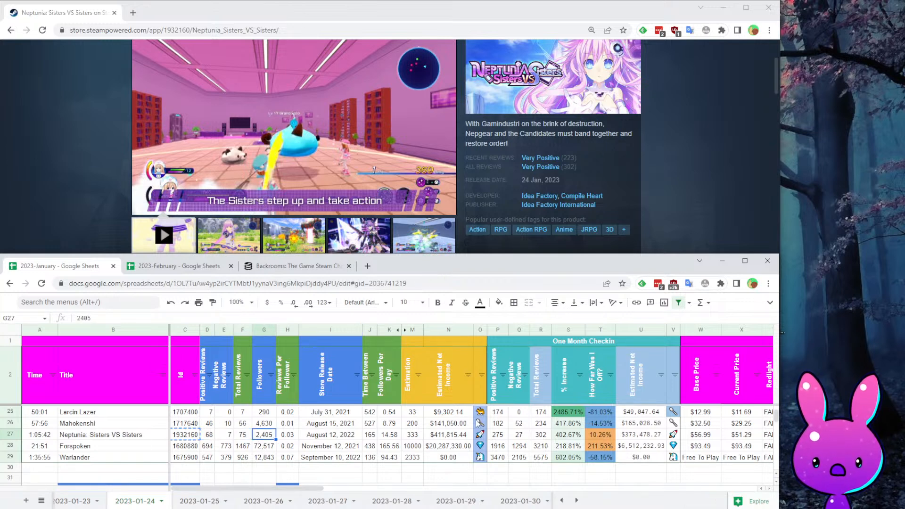
click(412, 435)
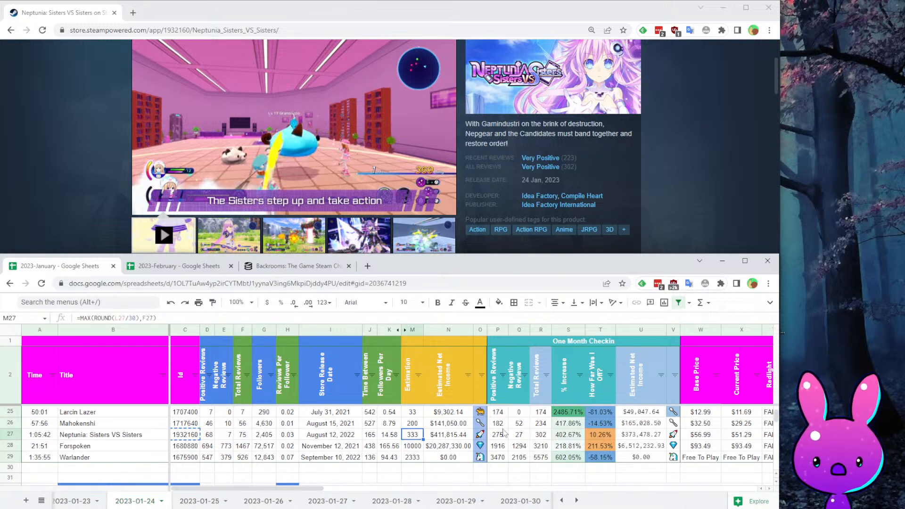
click(522, 435)
click(541, 435)
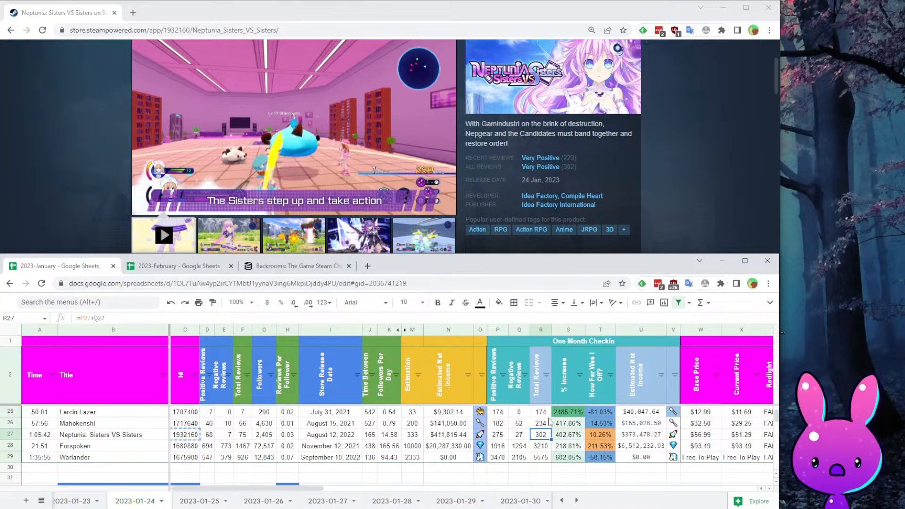
click(632, 217)
scroll(672, 148, up, 3)
scroll(675, 148, down, 4)
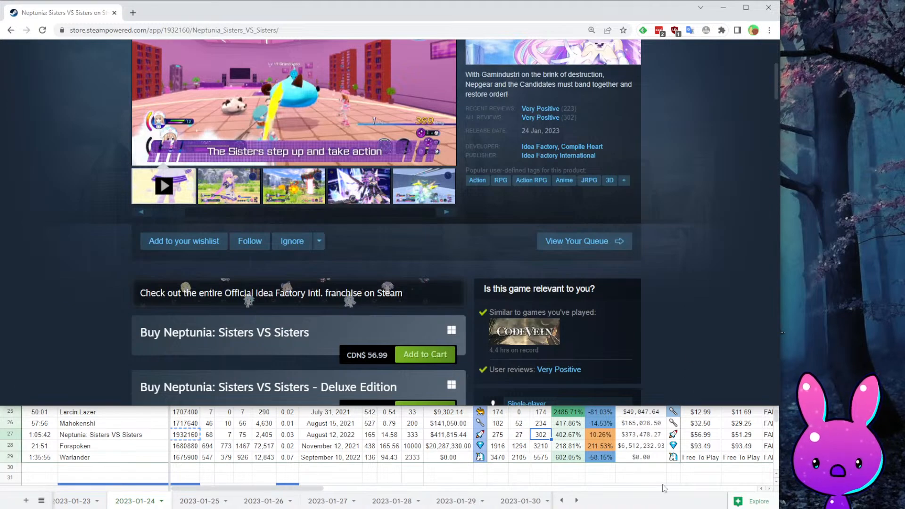
click(674, 434)
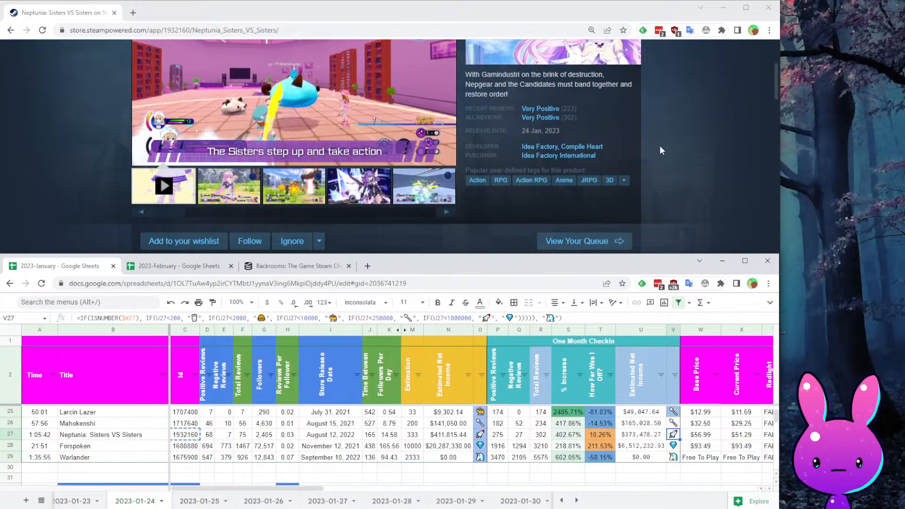
- Read through the most helpful and recently posted user reviews of Neptunia: Sisters VS Sisters
click(681, 122)
scroll(671, 125, down, 15)
scroll(621, 142, down, 12)
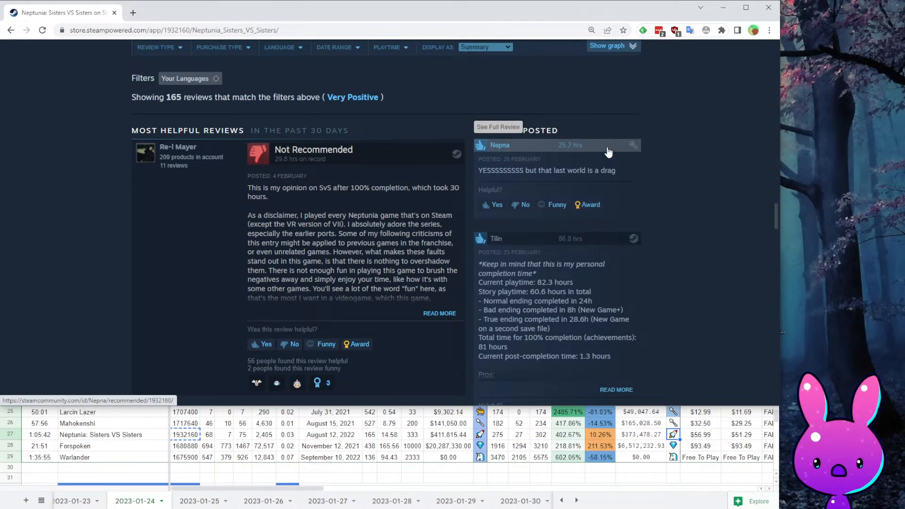
scroll(645, 302, down, 4)
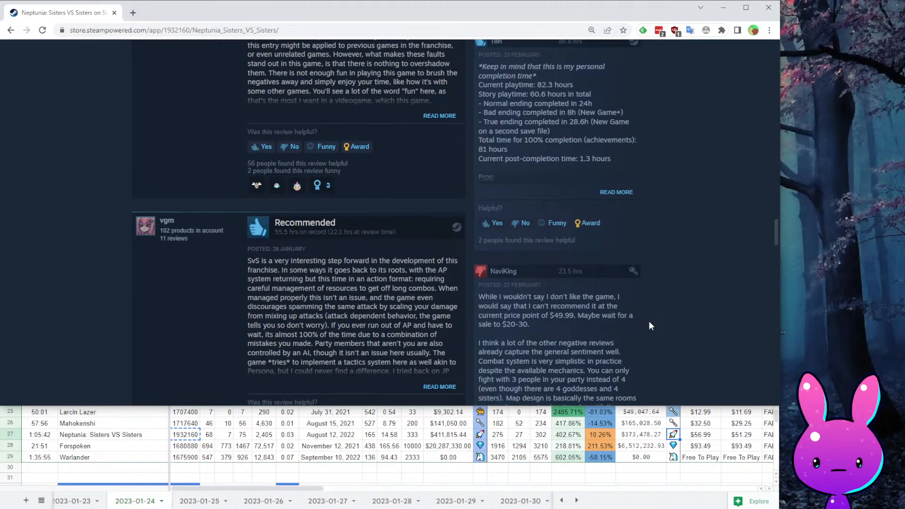
scroll(649, 321, down, 8)
scroll(621, 283, down, 3)
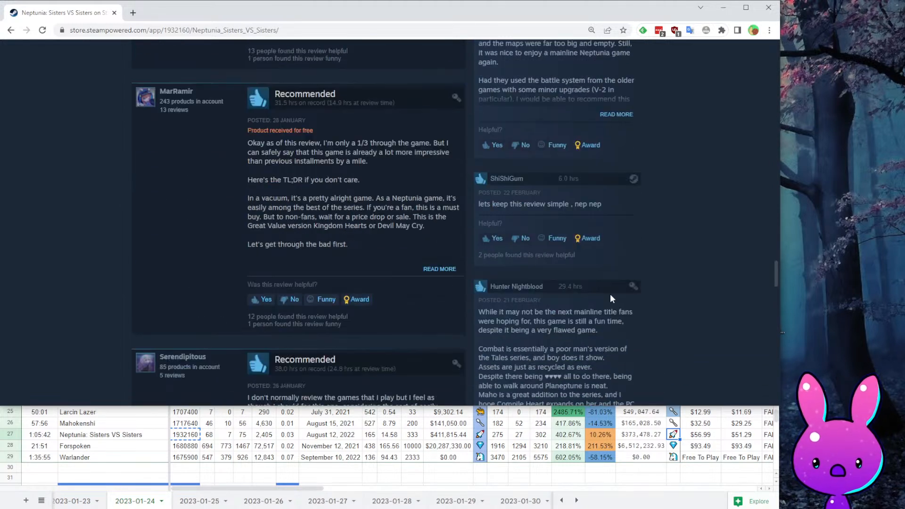
scroll(630, 302, down, 5)
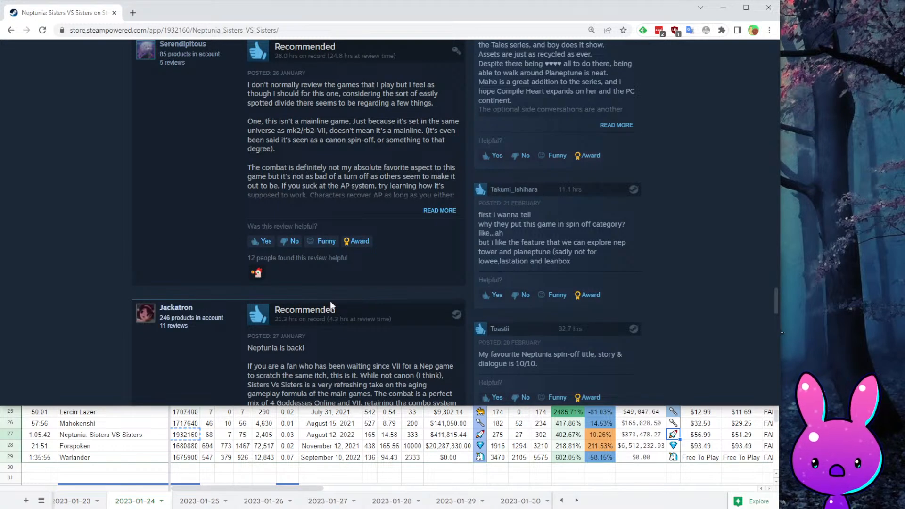
- Open the Steam store page of Forspoken using its spreadsheet ID 1680880
click(189, 446)
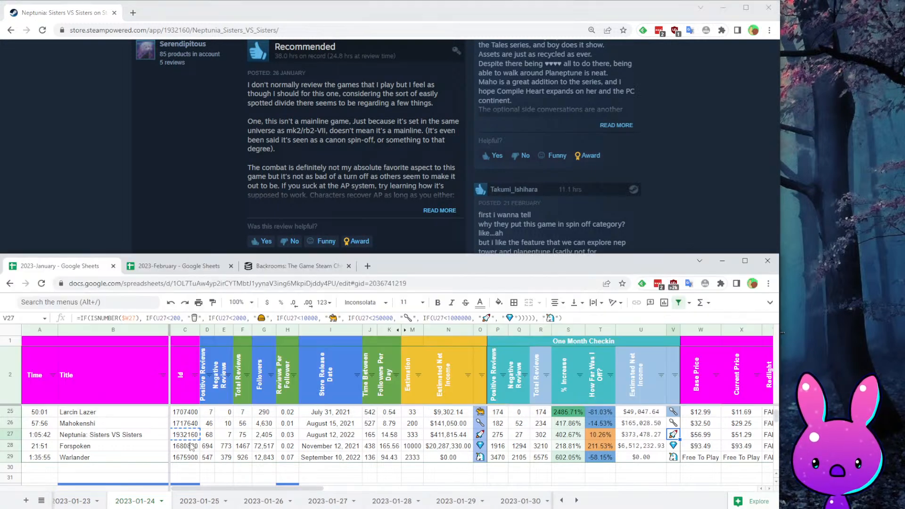
click(99, 135)
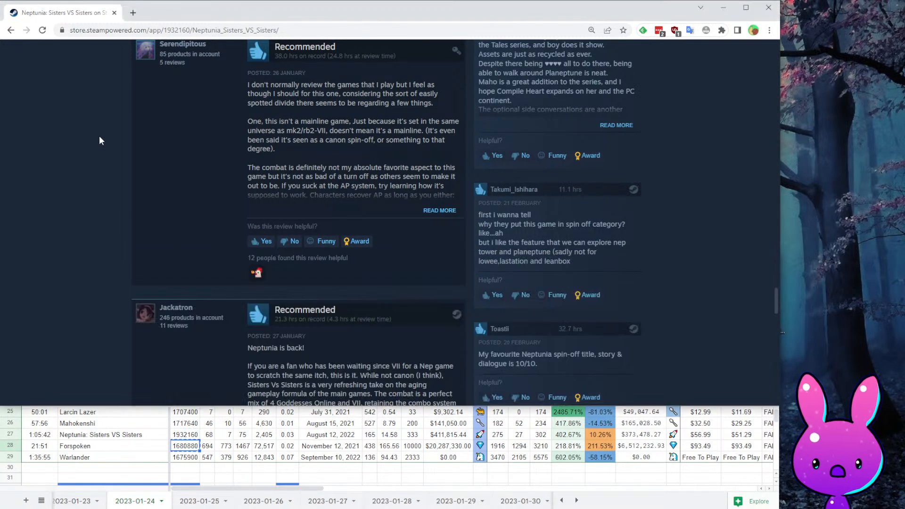
double_click(187, 30)
text(1680880)
key(Return)
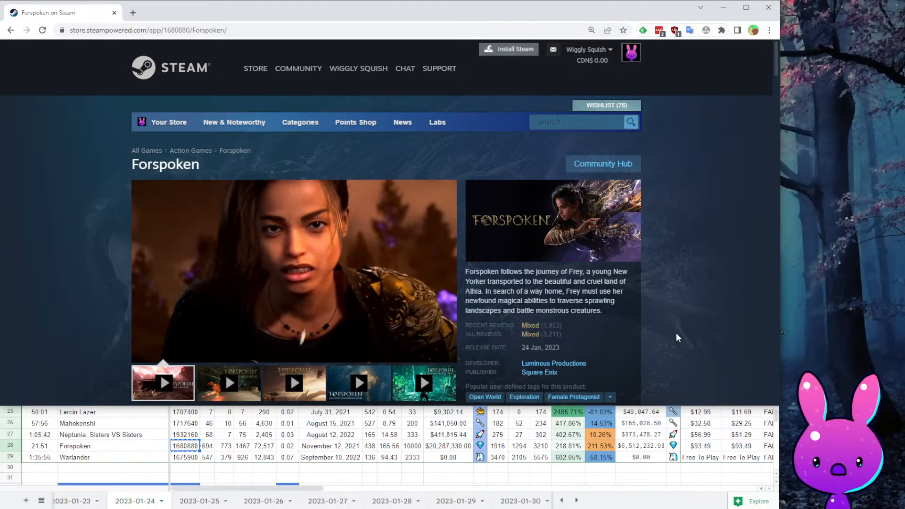
- Compare Forspoken's launch reviews, followers and estimation with its one-month total reviews and estimated net income
scroll(675, 337, down, 2)
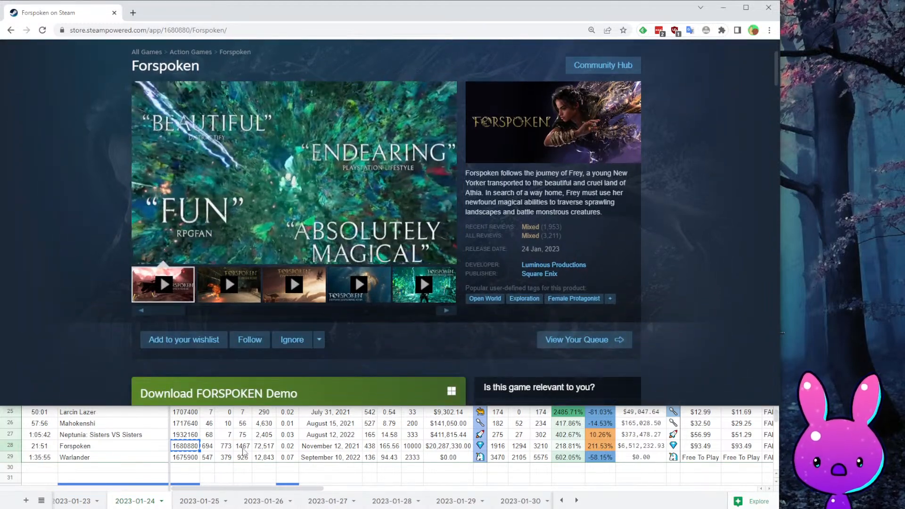
click(264, 446)
key(Left)
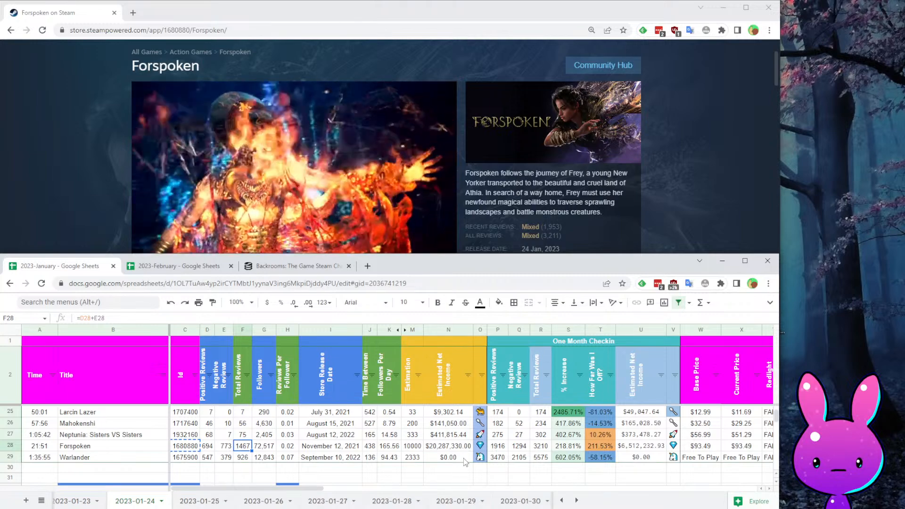
click(406, 446)
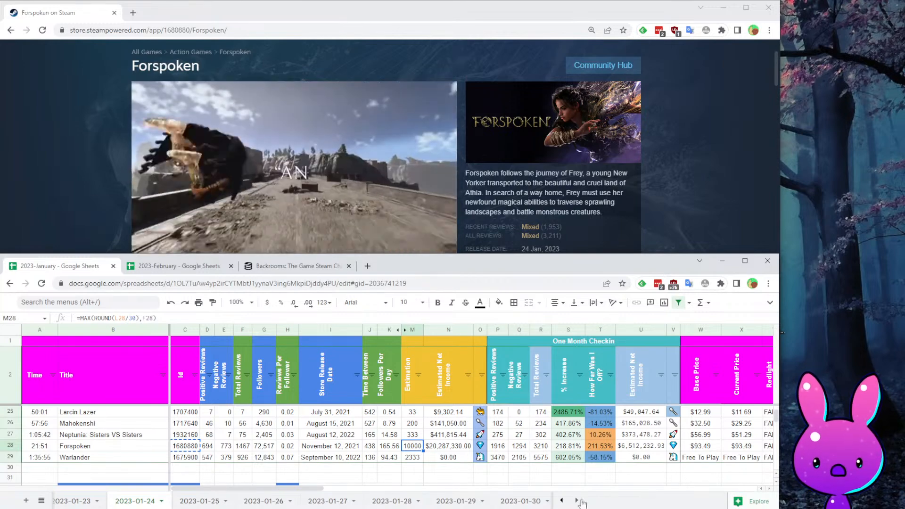
click(539, 447)
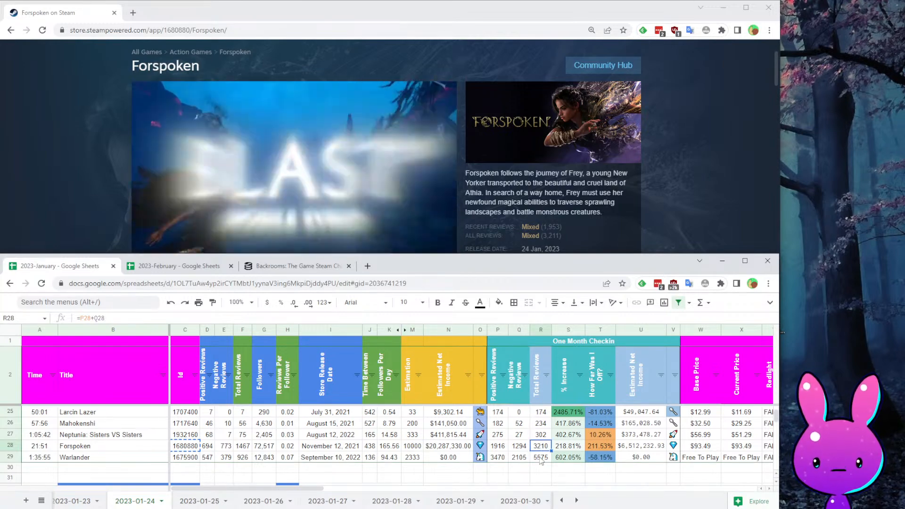
click(636, 448)
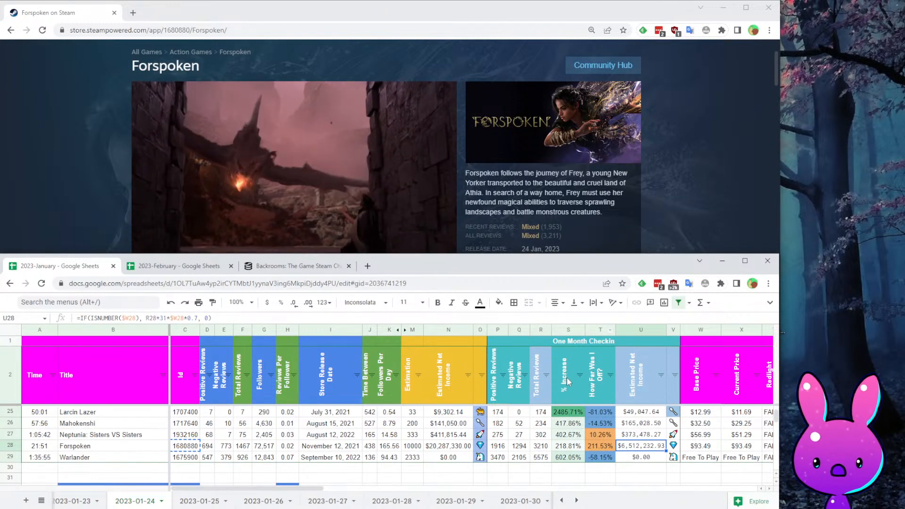
click(569, 251)
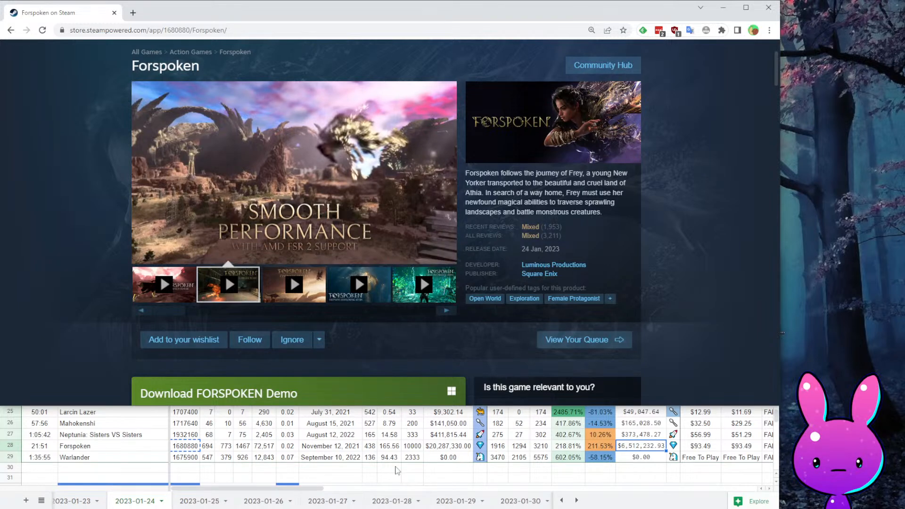
click(413, 446)
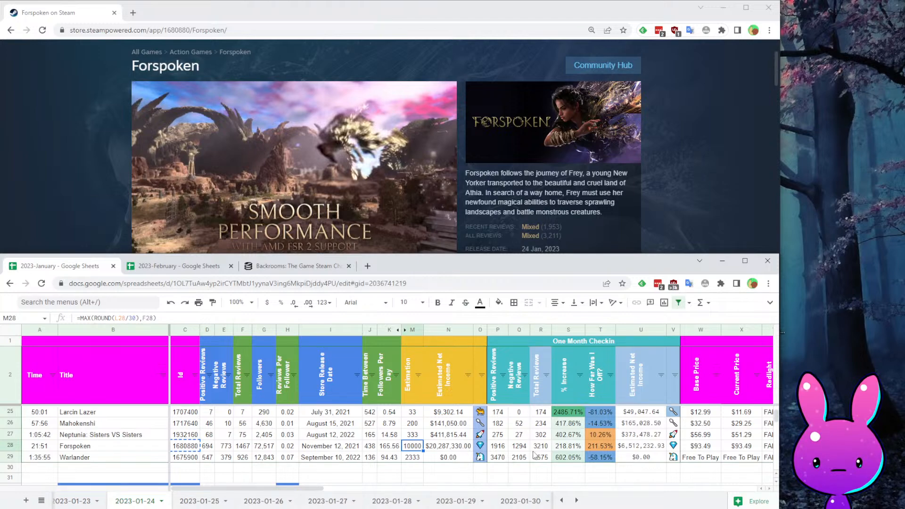
- Look over the purchase options, extra content and recent announcements on Forspoken's store page
click(179, 458)
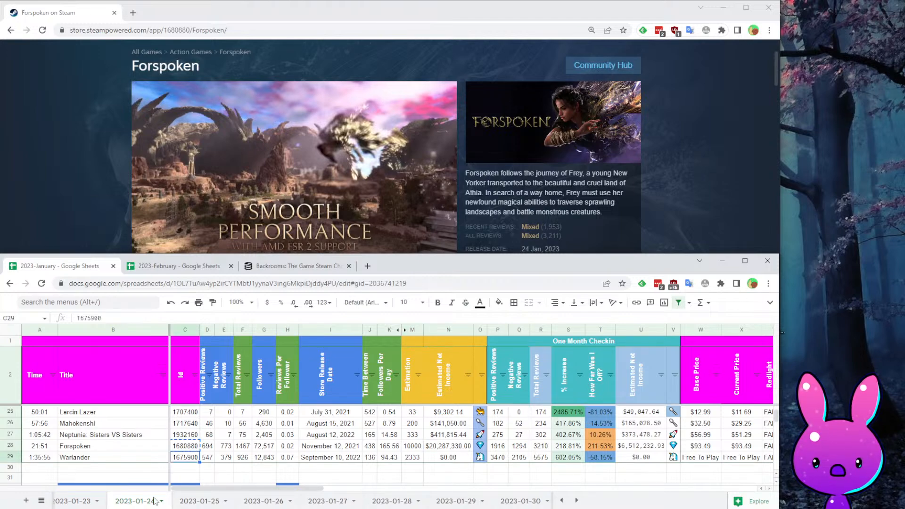
click(90, 53)
scroll(279, 313, down, 10)
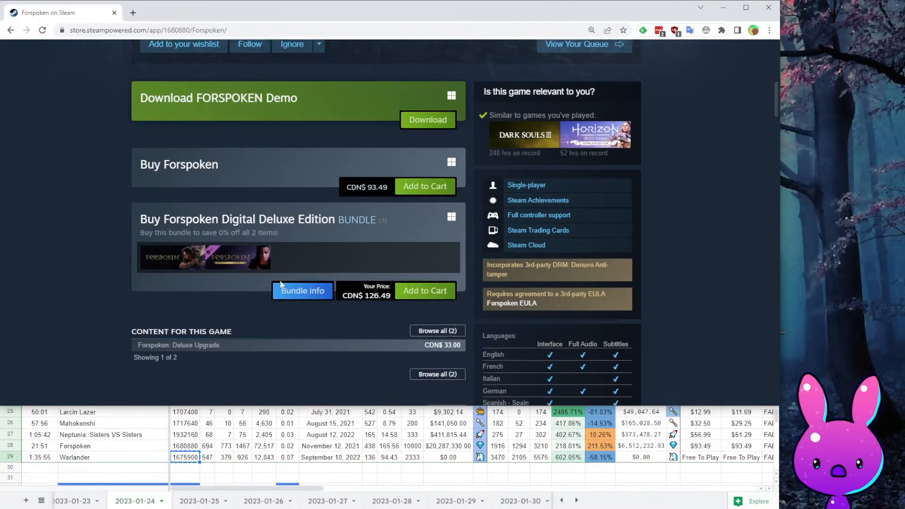
scroll(348, 417, up, 3)
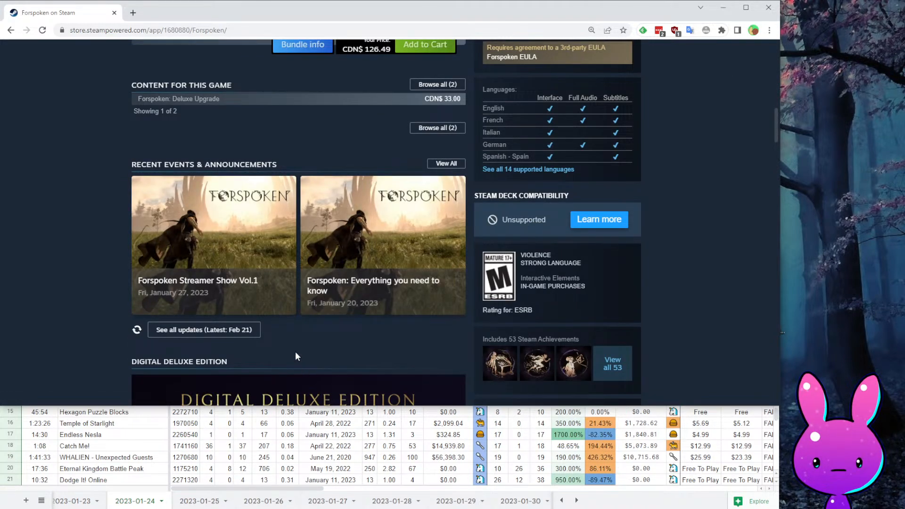
scroll(295, 352, up, 10)
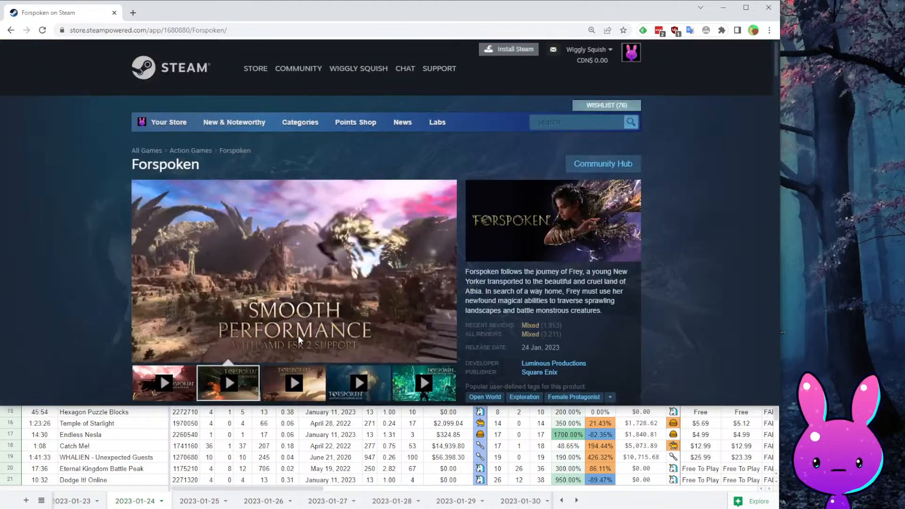
mouse_move(299, 333)
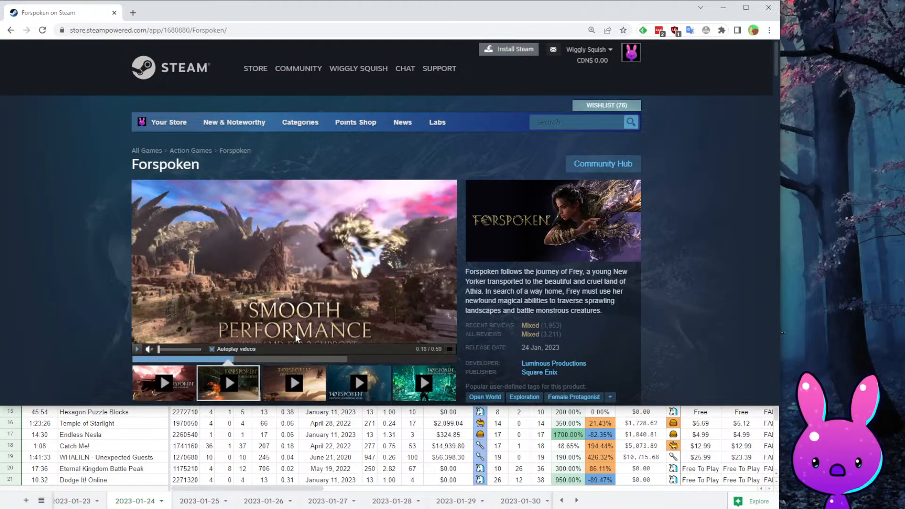
scroll(101, 446, down, 3)
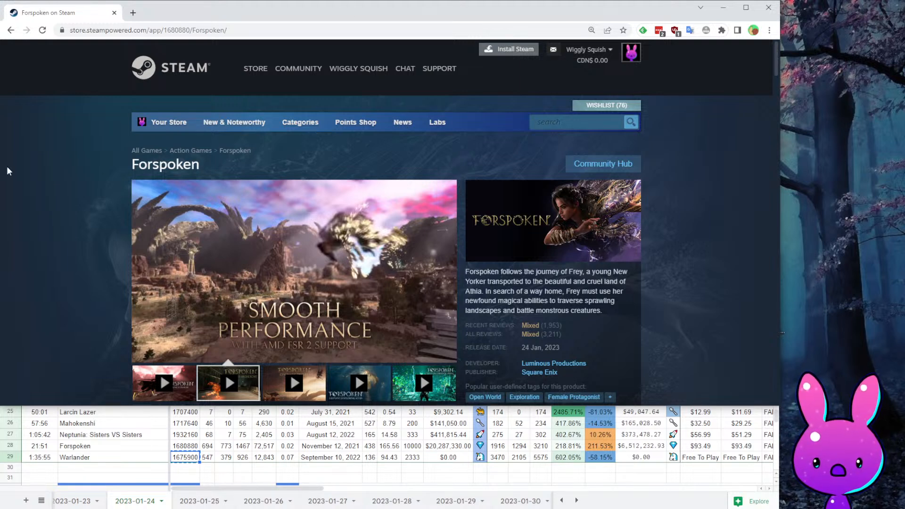
- Open the Steam store page of Warlander using its spreadsheet ID 1675900
click(232, 467)
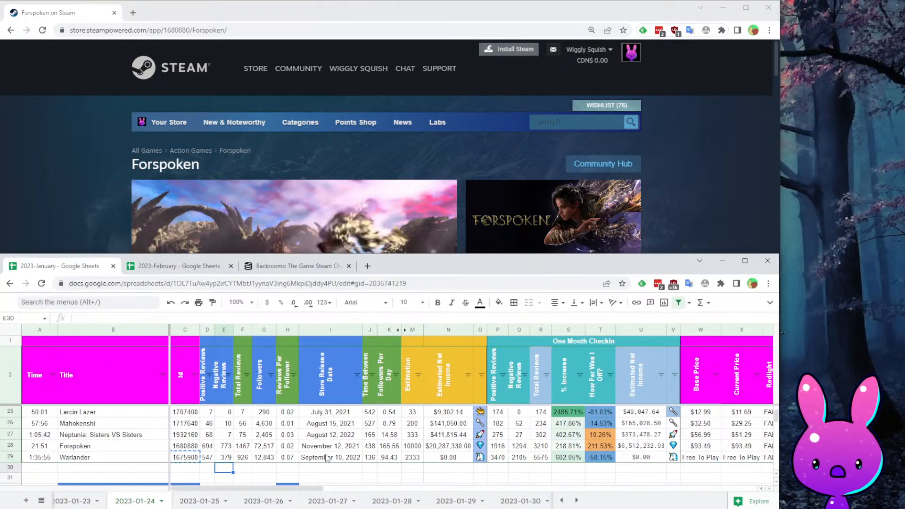
click(186, 457)
click(174, 38)
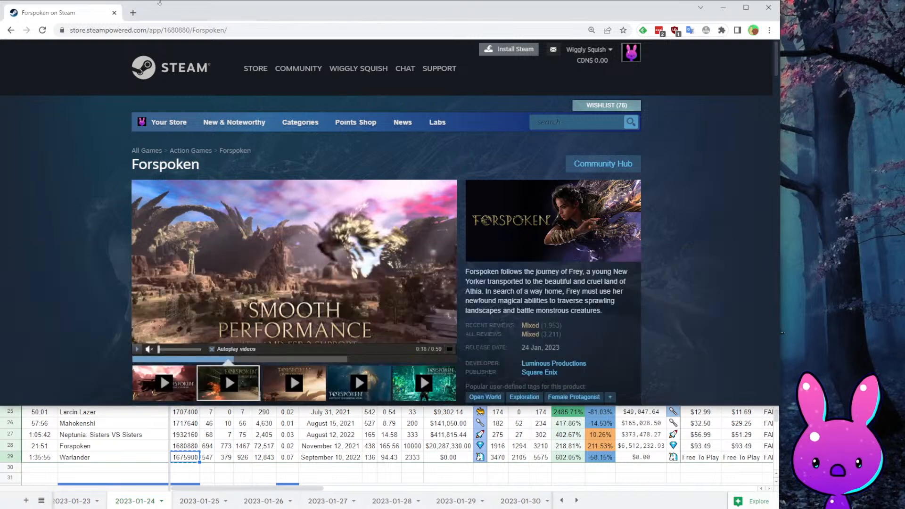
double_click(174, 38)
mouse_move(256, 69)
text(1675900)
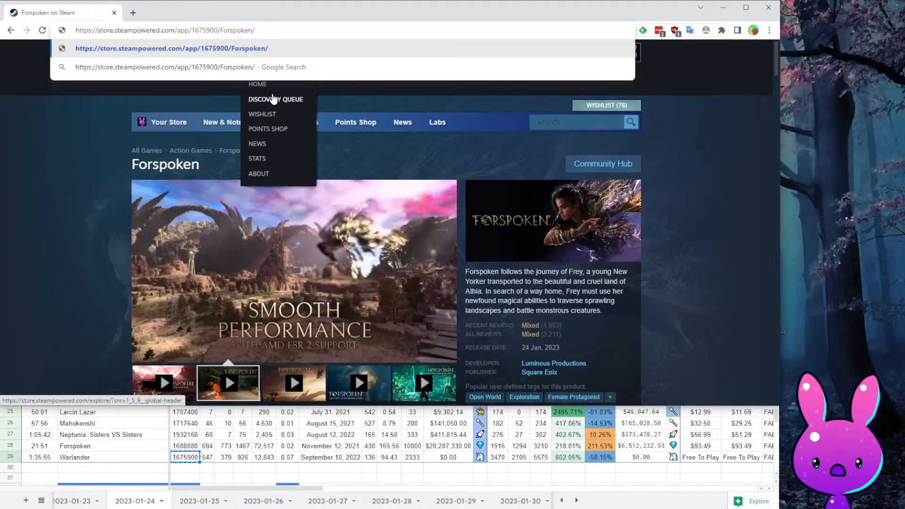
key(Return)
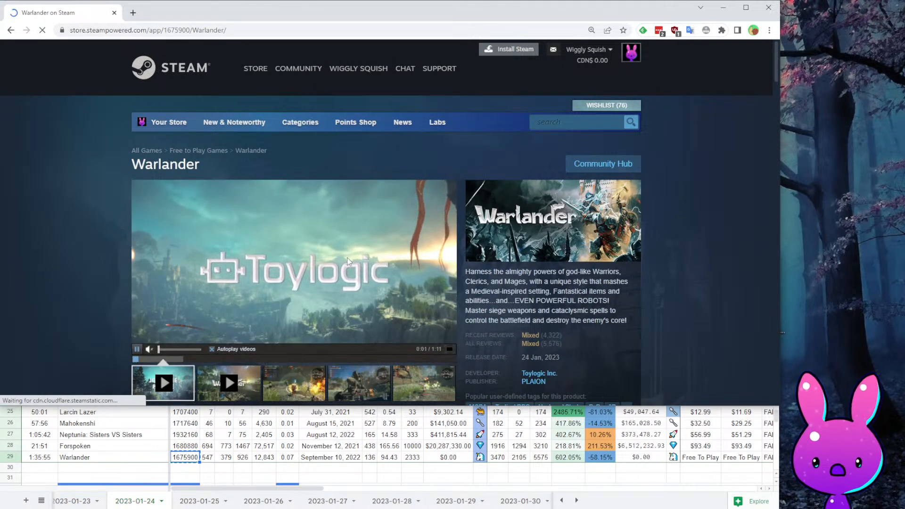
- Look over Warlander's trailer, recent game updates and the most helpful and recently posted user reviews
scroll(330, 302, down, 2)
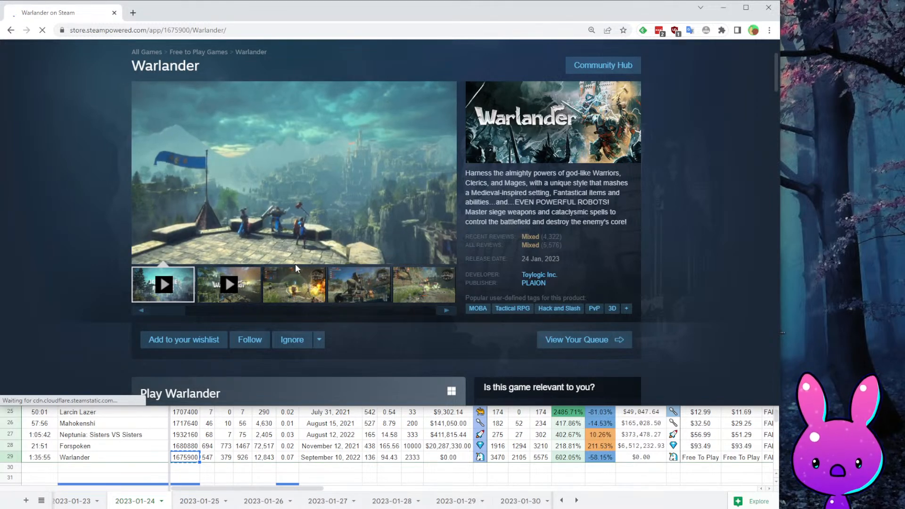
scroll(250, 295, up, 2)
scroll(254, 301, down, 2)
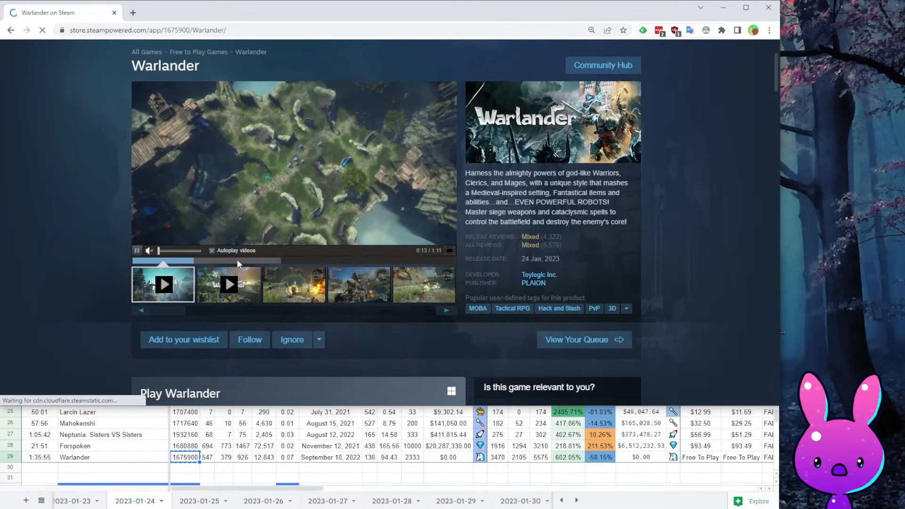
click(276, 260)
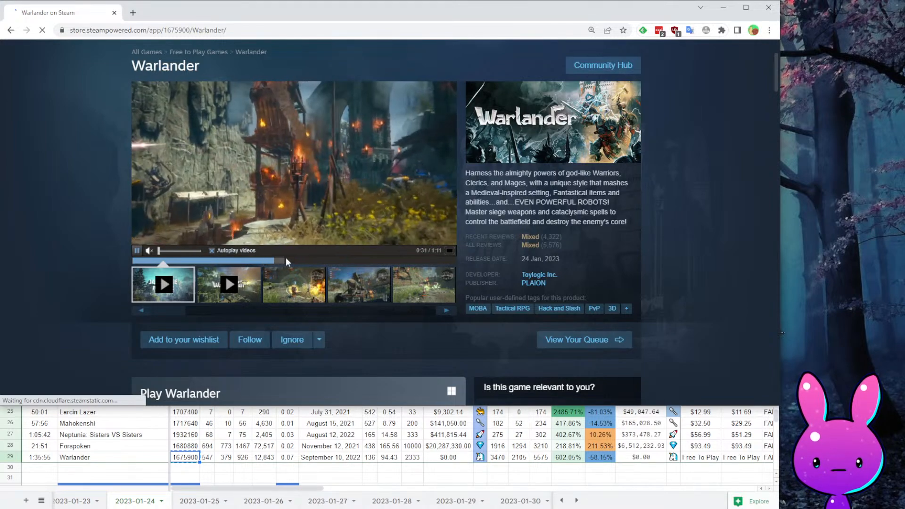
scroll(268, 292, down, 6)
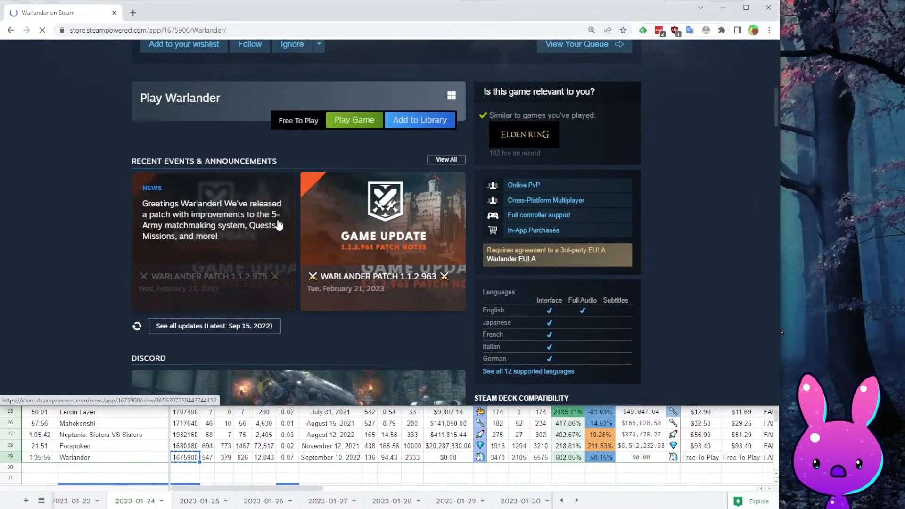
scroll(292, 264, down, 6)
scroll(323, 335, up, 8)
scroll(317, 321, down, 8)
scroll(317, 318, down, 15)
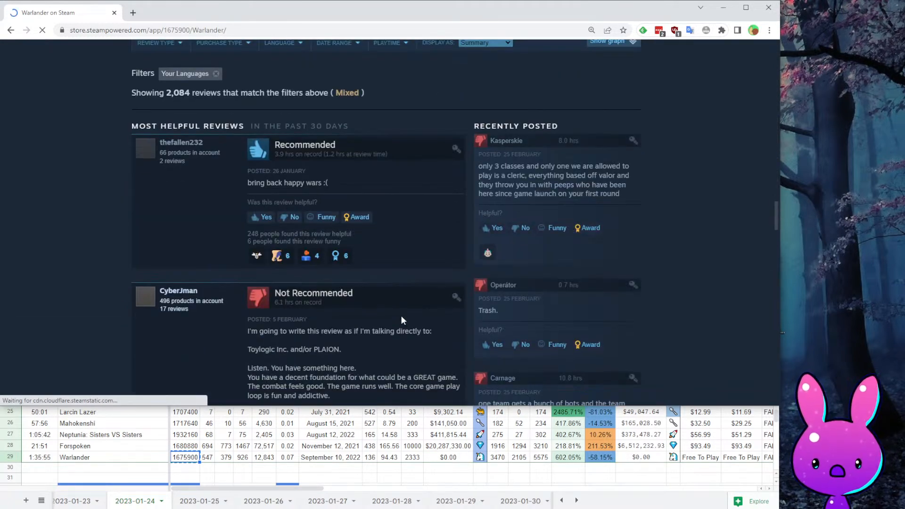
scroll(606, 308, down, 6)
scroll(646, 297, down, 6)
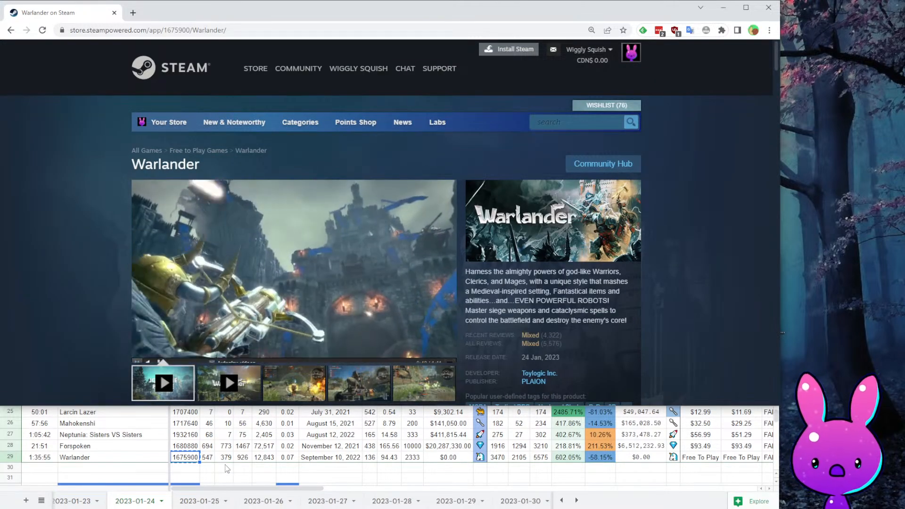
- Compare Warlander's launch reviews, followers and estimation with its one-month total reviews
click(264, 458)
click(241, 462)
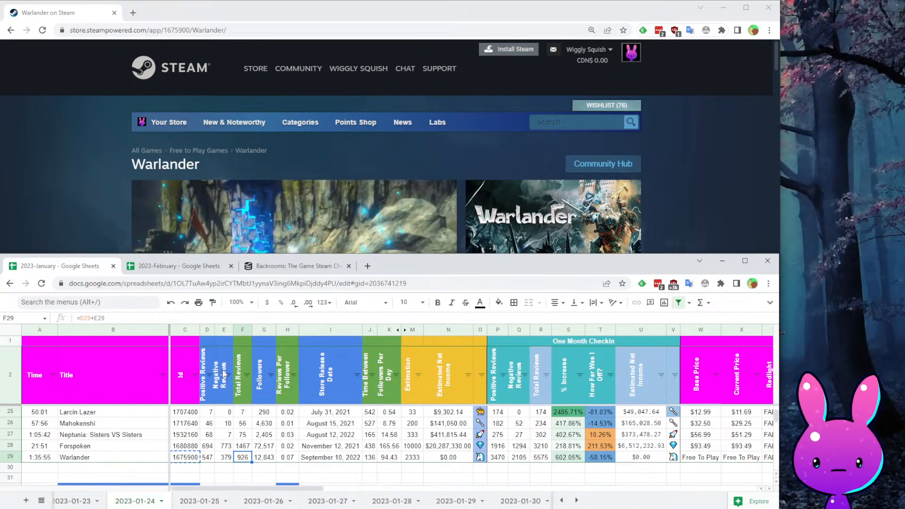
click(647, 199)
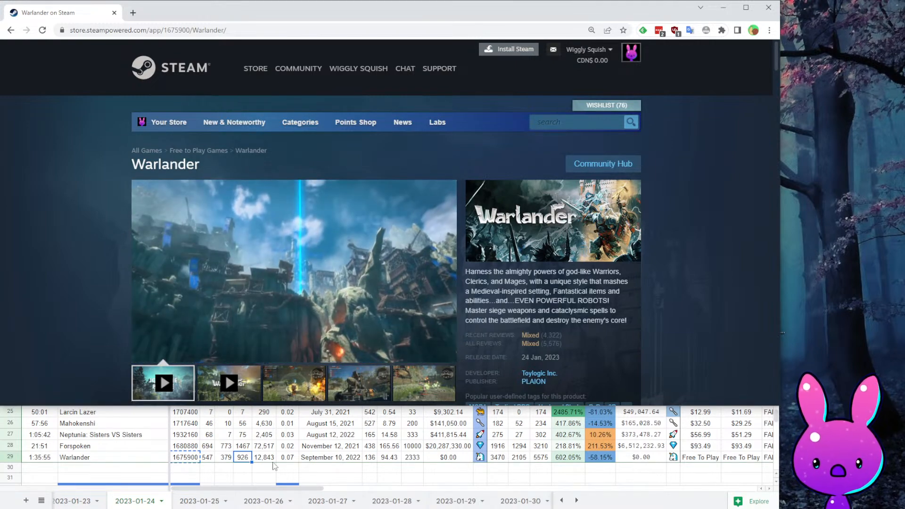
click(259, 460)
click(241, 461)
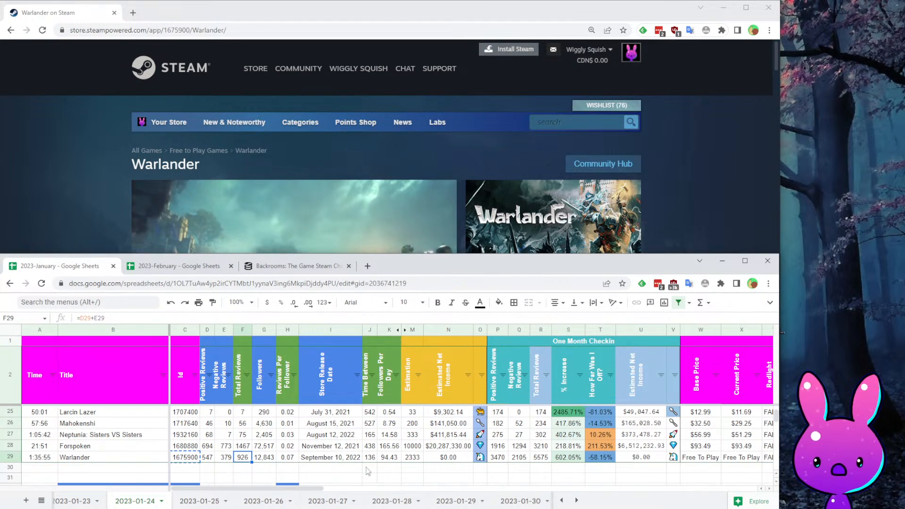
click(411, 462)
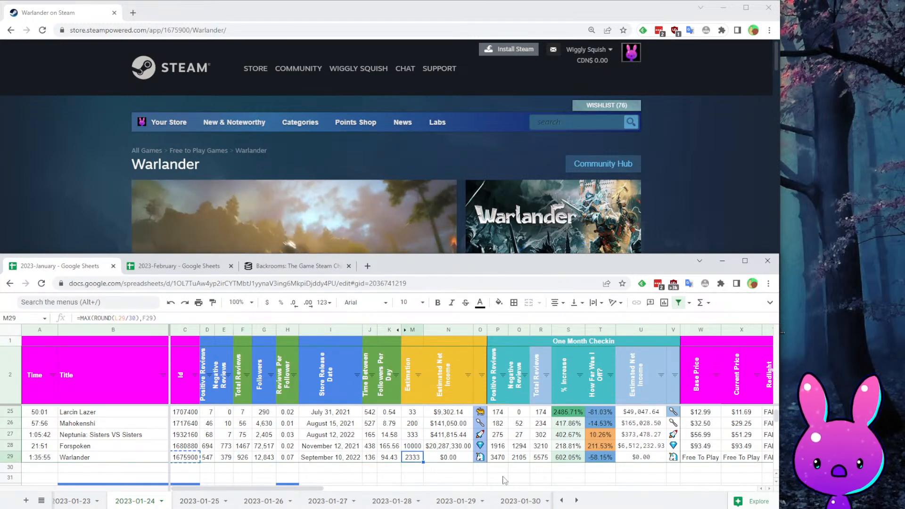
click(541, 457)
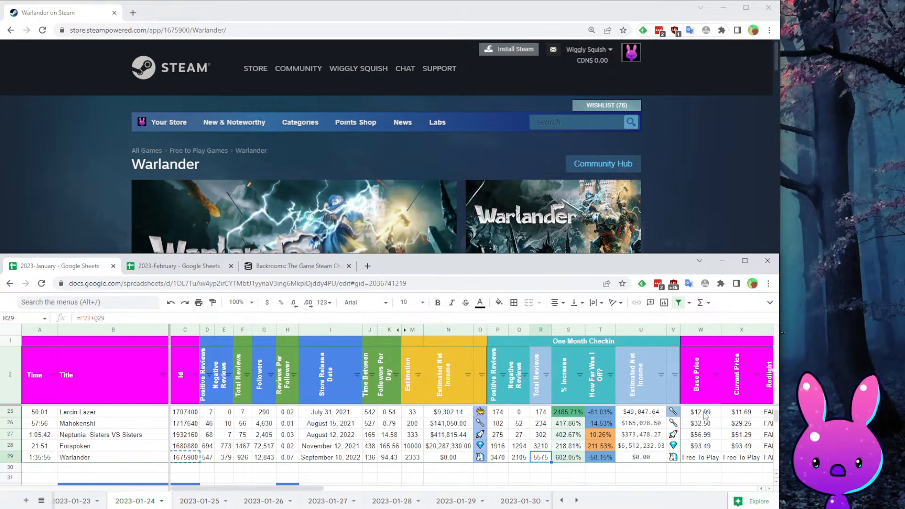
click(667, 148)
- Look over Warlander's announcements, supported languages, system requirements and similar games on its store page
scroll(606, 249, down, 10)
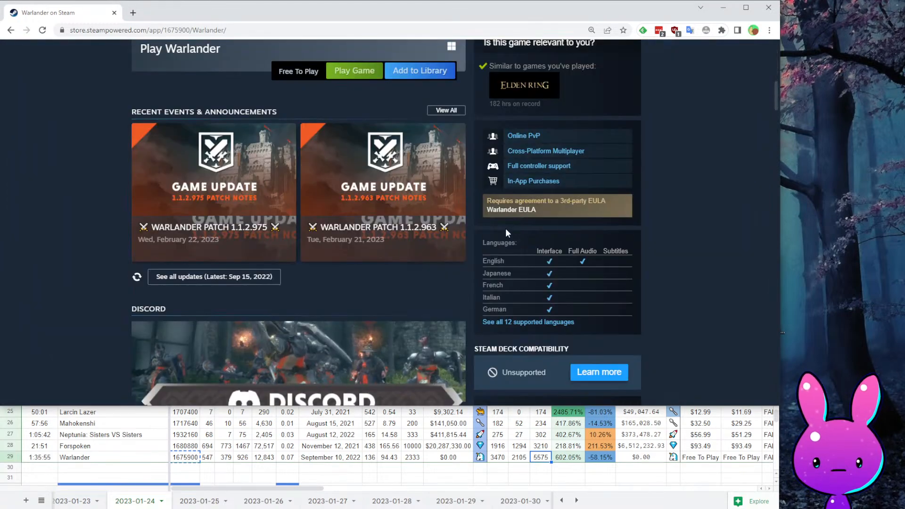
scroll(505, 228, down, 15)
click(439, 284)
scroll(514, 302, down, 6)
scroll(509, 259, down, 7)
scroll(493, 274, down, 8)
scroll(493, 278, up, 6)
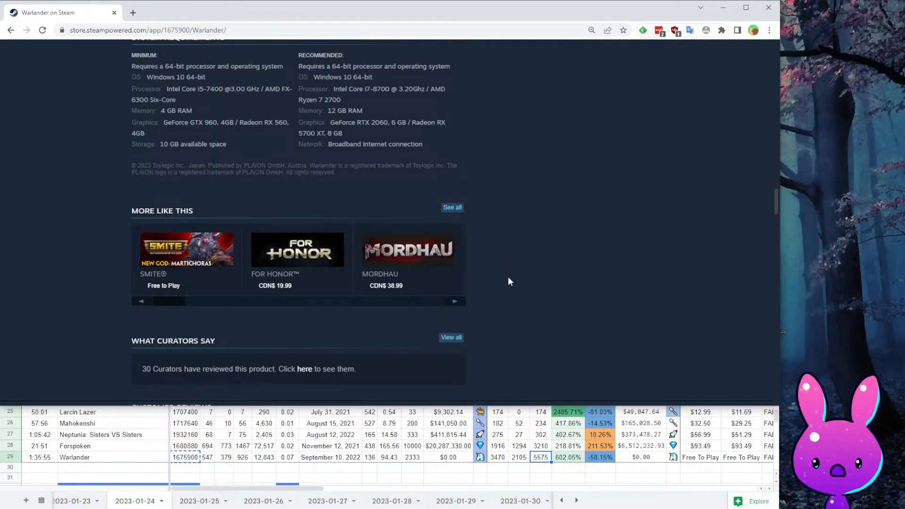
scroll(525, 354, up, 20)
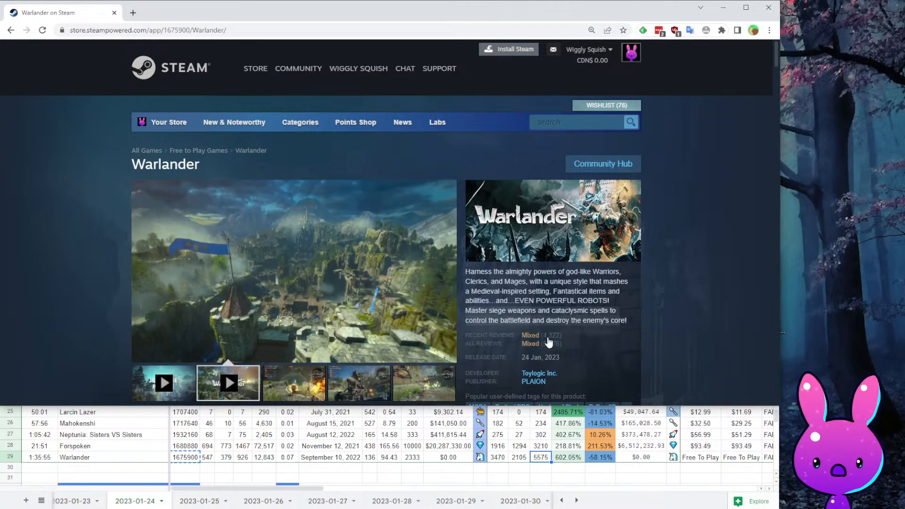
- Compare the one-month check-in reviews, percentage increases and estimated net income across all games in the 2023-01-24 list
click(540, 433)
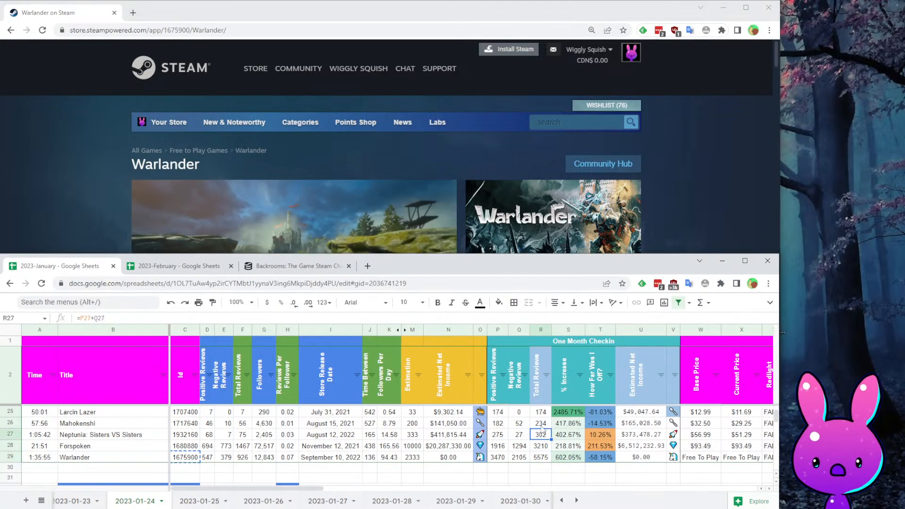
click(500, 456)
click(689, 154)
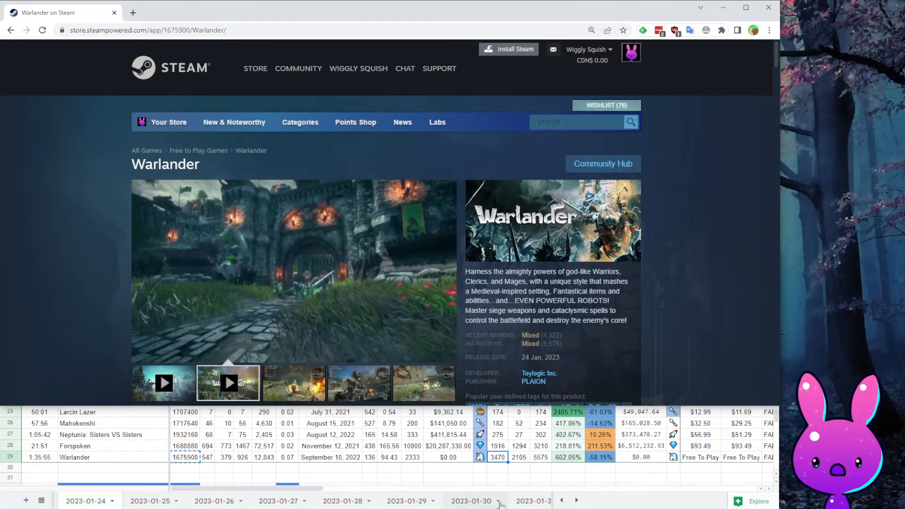
scroll(509, 428, up, 7)
click(509, 428)
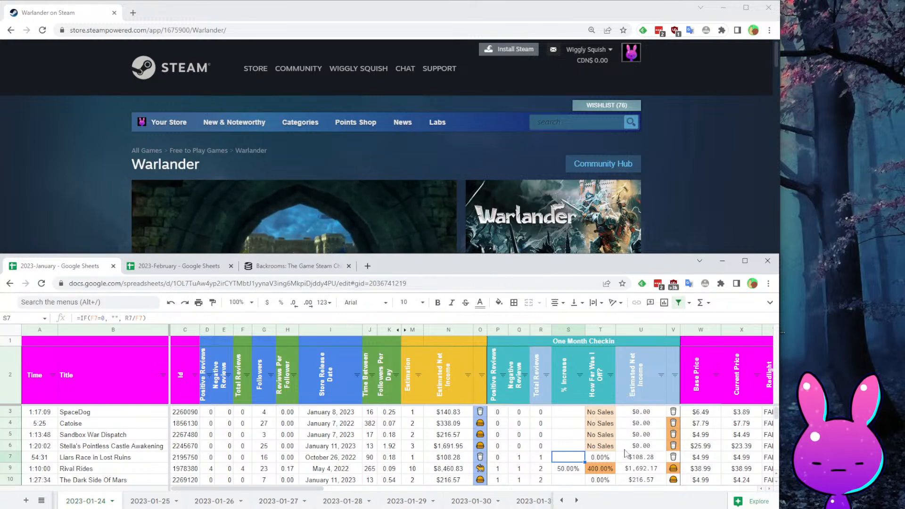
scroll(586, 457, down, 6)
scroll(586, 458, up, 6)
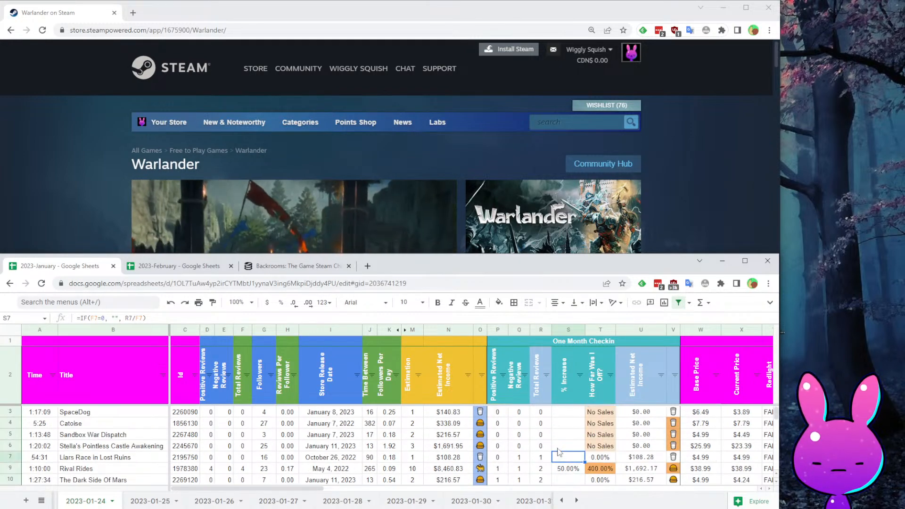
scroll(541, 441, down, 5)
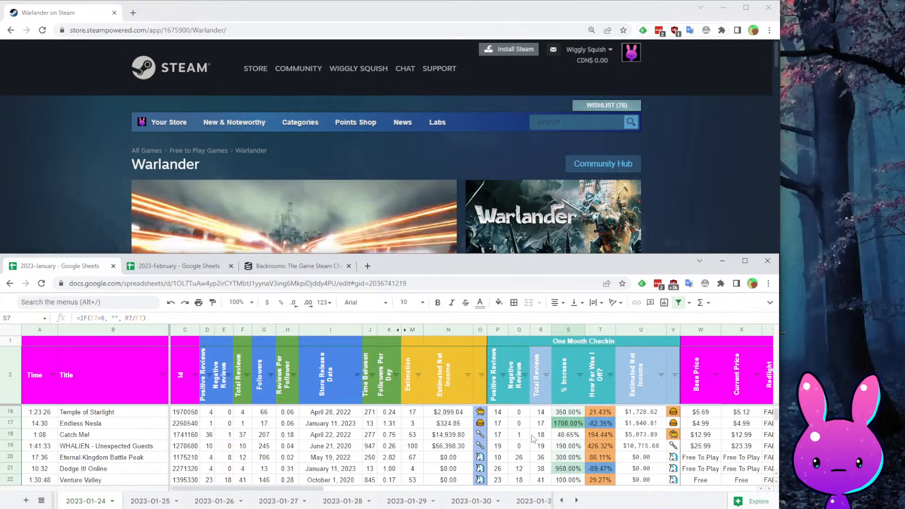
scroll(544, 453, up, 5)
scroll(542, 457, down, 7)
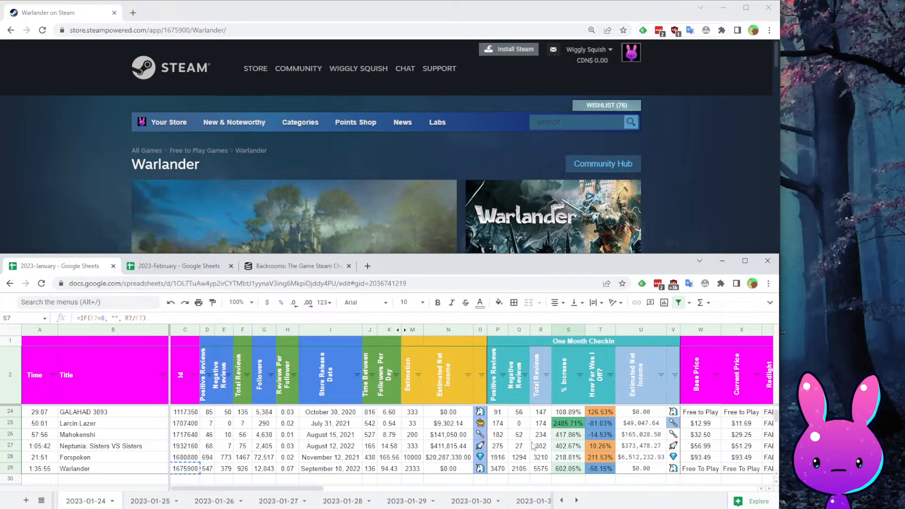
- Copy the emoji tier tally H69:I75 from the February spreadsheet's 2023-02-24 sheet into January's 2023-01-24 sheet, starting at H36
double_click(417, 260)
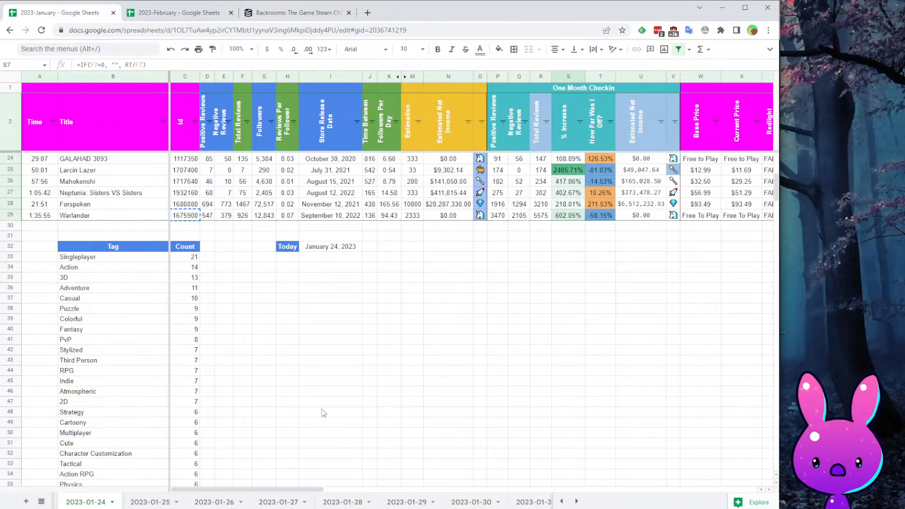
scroll(330, 420, up, 4)
click(169, 14)
scroll(369, 334, down, 10)
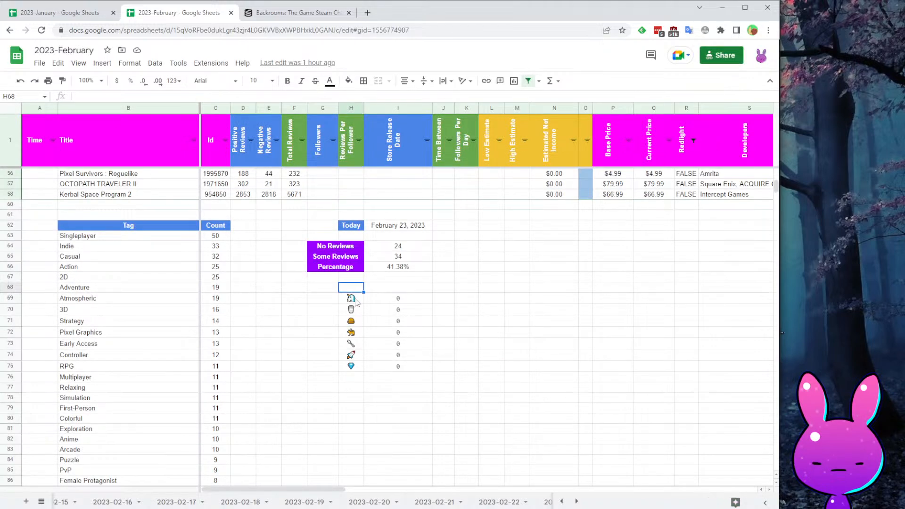
drag(349, 297, 401, 366)
click(62, 13)
scroll(282, 344, down, 3)
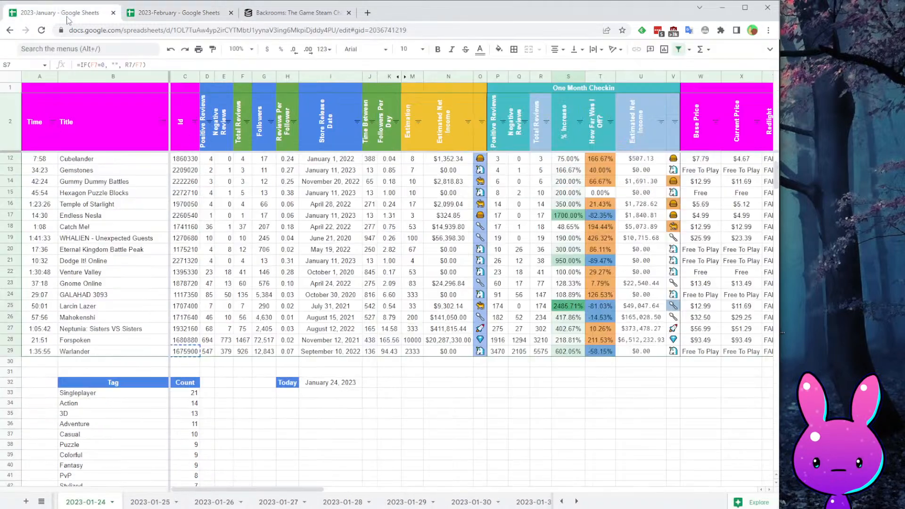
click(281, 347)
text(🦄	8 🥛	3 🍔	6 🐅	4 🥄	4 🚀	1 💎	1)
click(339, 444)
click(336, 365)
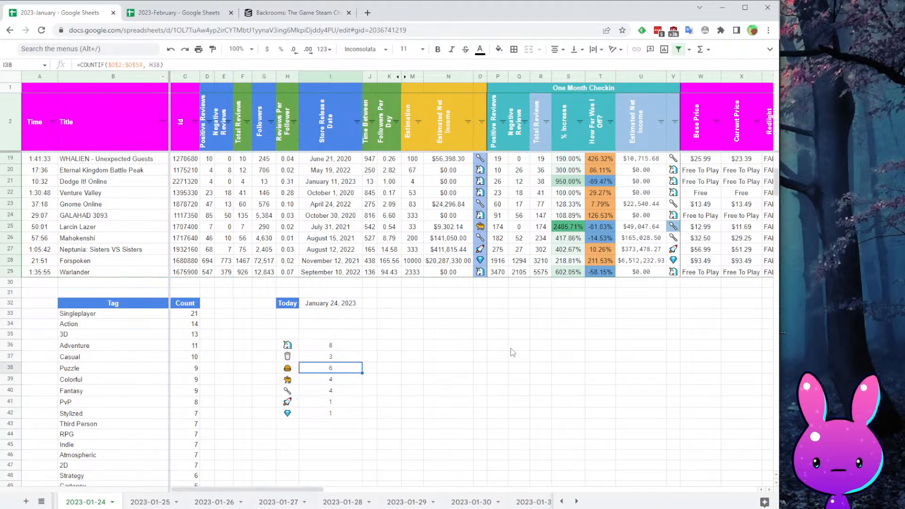
- Check the pasted tier counts and their COUNTIF formula against the launch income icons in the games list
scroll(472, 324, up, 3)
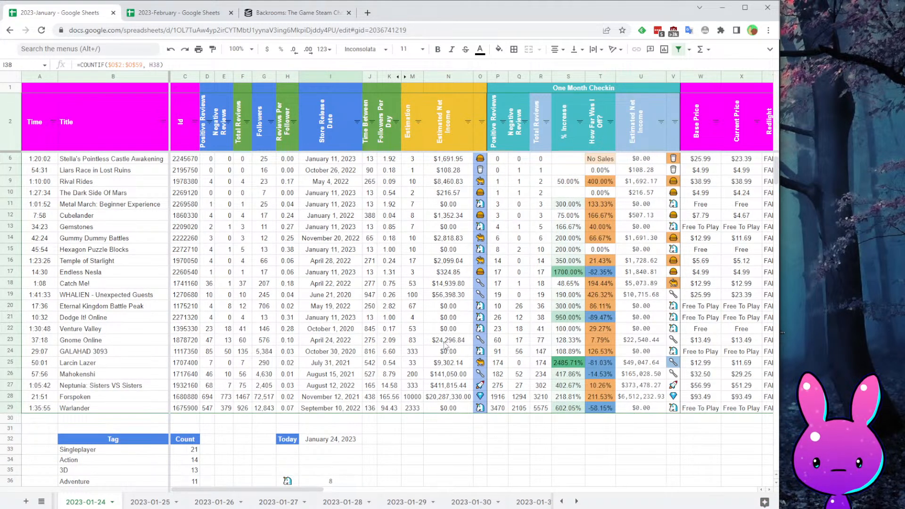
scroll(358, 424, down, 1)
click(331, 461)
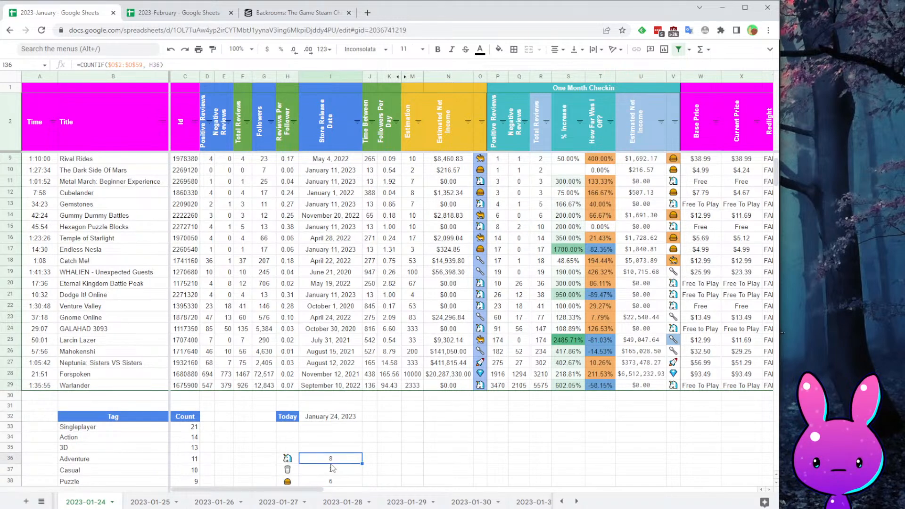
scroll(264, 377, down, 2)
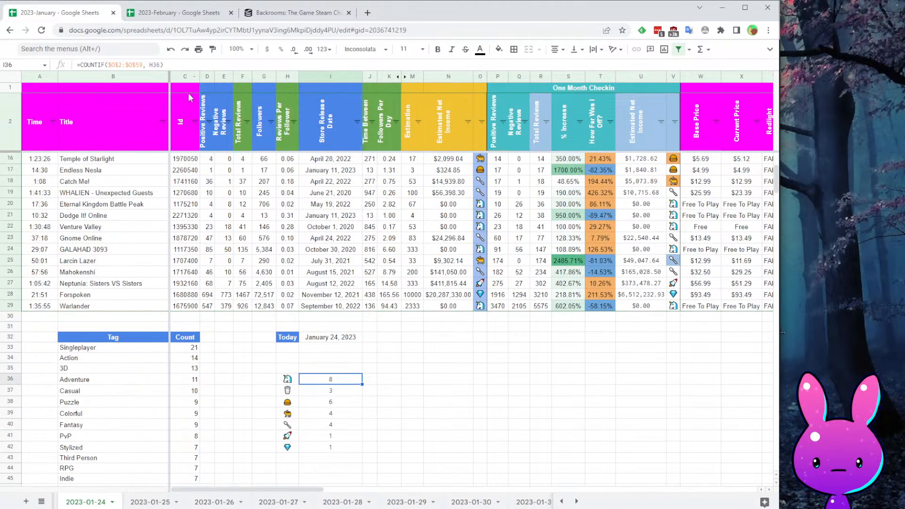
- Check the tier tally on February's 2023-02-23 sheet and remove the tally pasted at H36 in January's 2023-01-24 sheet
click(179, 13)
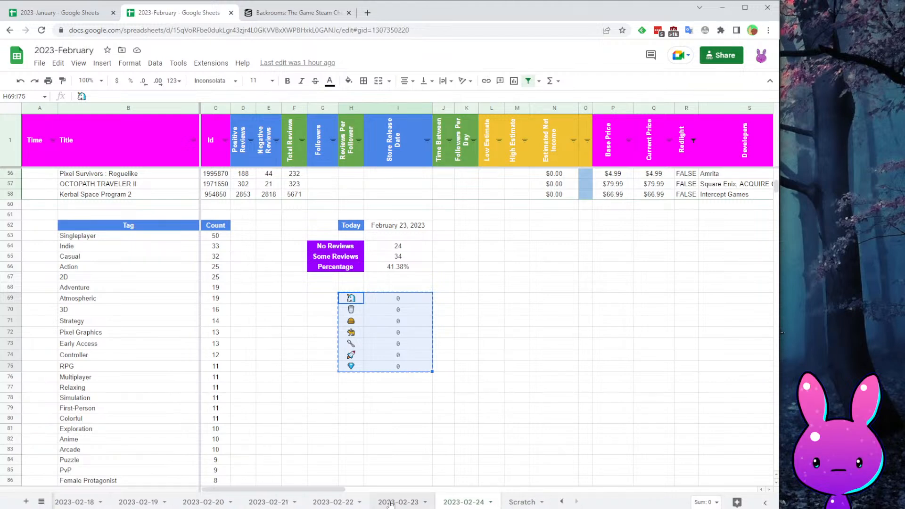
click(391, 503)
scroll(505, 439, down, 10)
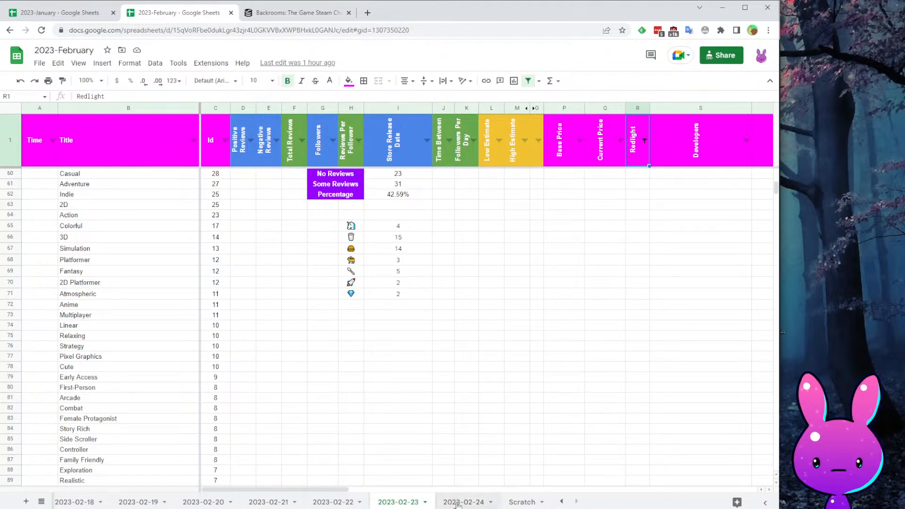
click(453, 503)
click(401, 503)
click(53, 18)
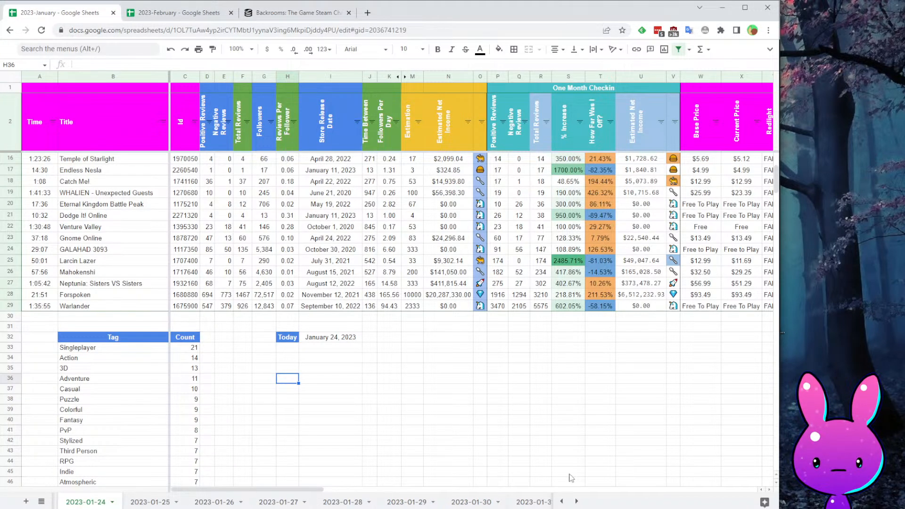
- Copy the tier comparison table E48:H54 from January's 2023-01-23 sheet into the 2023-01-24 sheet, starting at E34
click(561, 502)
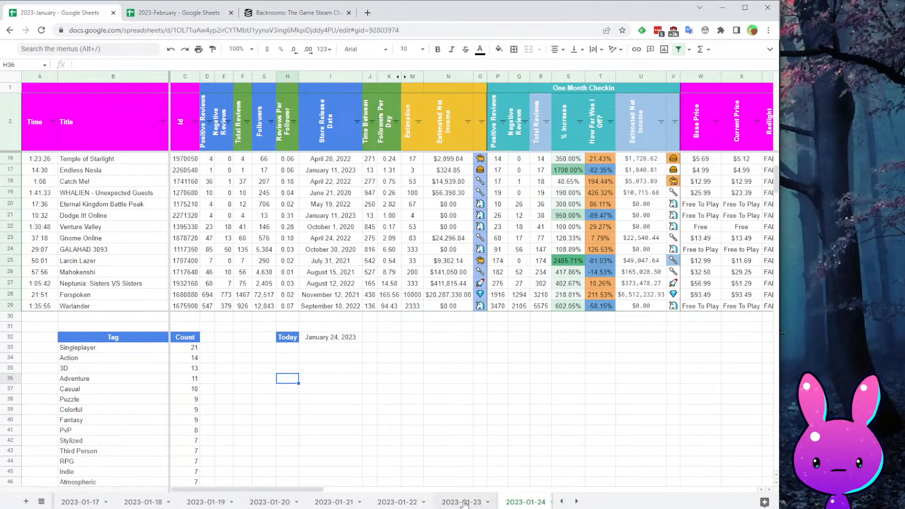
click(466, 502)
scroll(317, 425, down, 8)
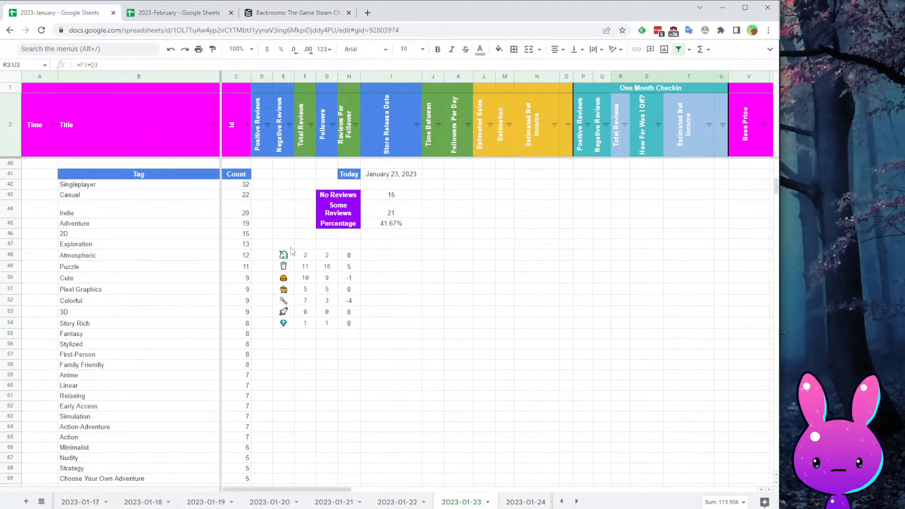
drag(282, 256, 352, 324)
key(ctrl+c)
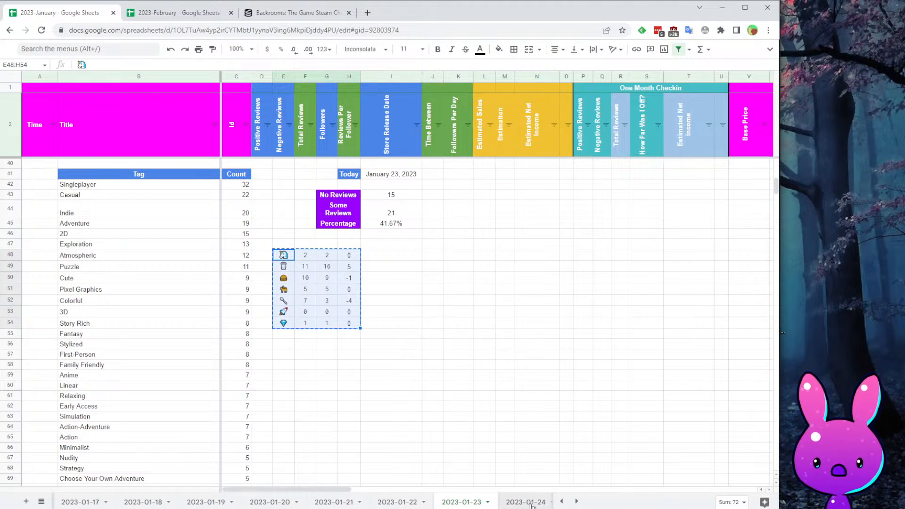
click(530, 504)
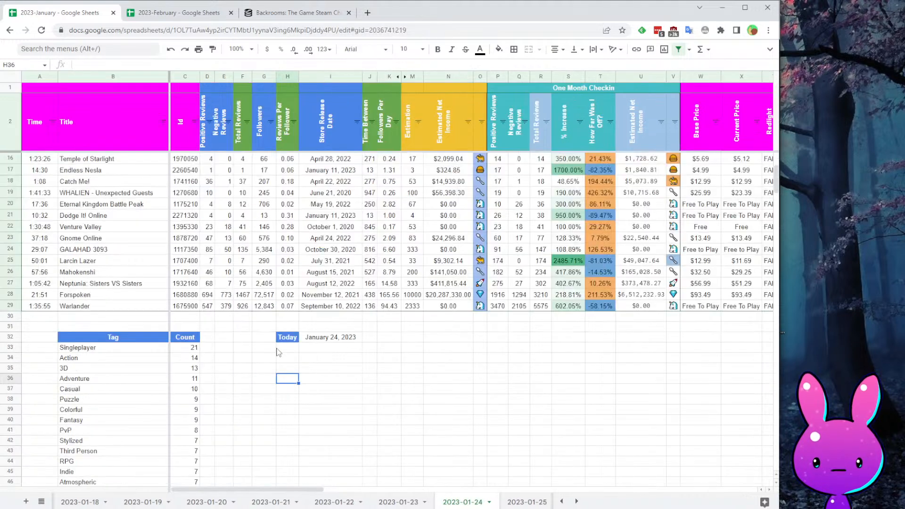
click(221, 361)
key(ctrl+v)
- Set the COUNTIF range in the launch tally's first cell, F34, to $O$2:$O$29
click(243, 457)
click(245, 361)
click(130, 66)
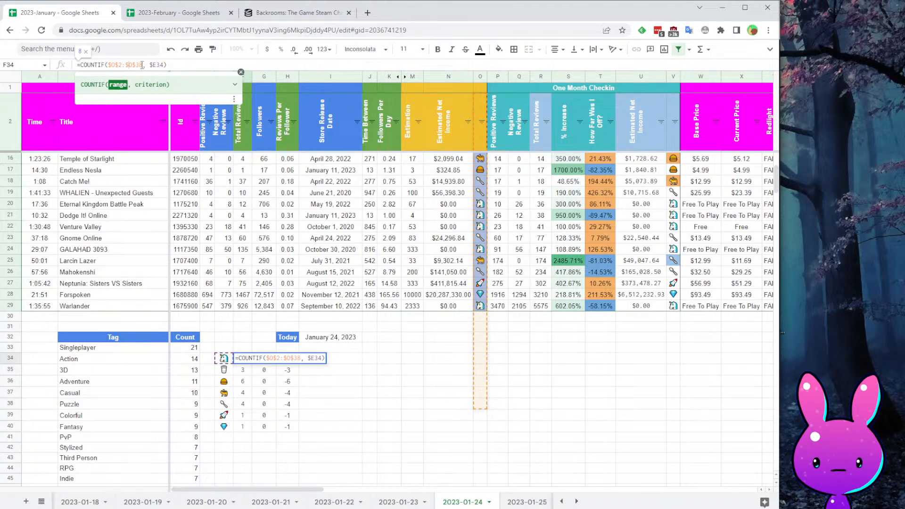
text(29)
key(Return)
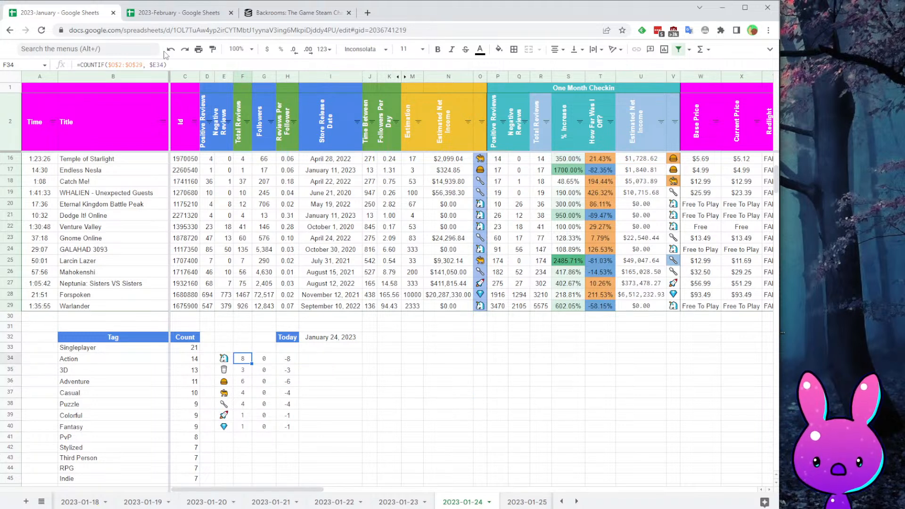
mouse_move(252, 364)
mouse_down()
mouse_move(253, 434)
mouse_move(262, 350)
mouse_up()
- Open the COUNTIF formula in the check-in tally's first cell, G34, for editing at its range's end row
click(262, 404)
click(264, 359)
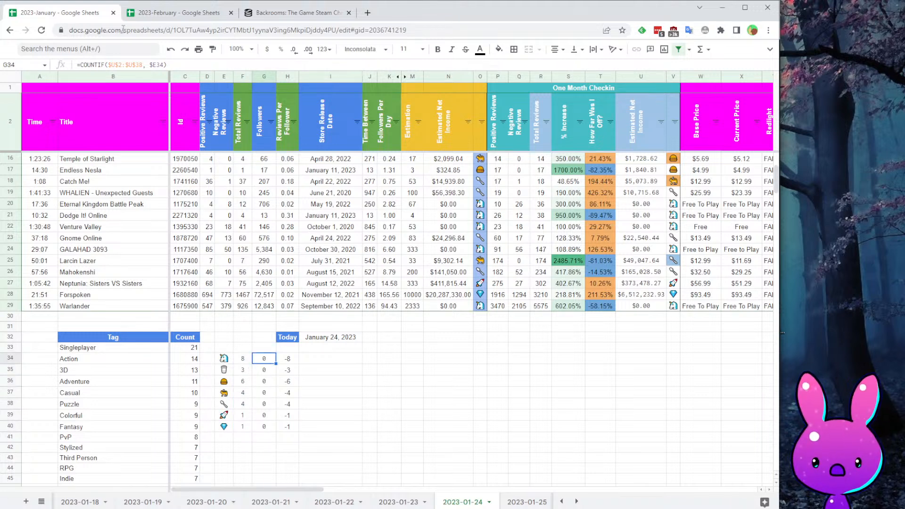
double_click(138, 65)
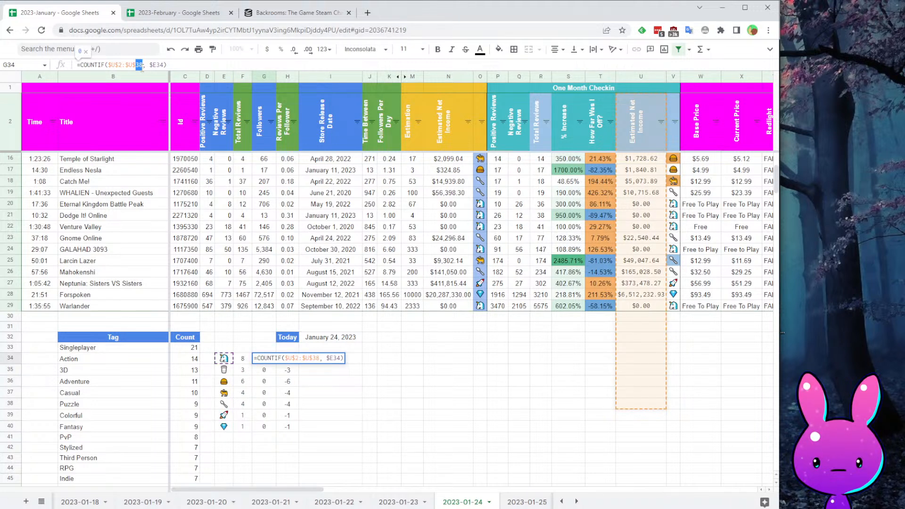
- Correct the formula in G34 to =COUNTIF($V$2:$V$29, $E34) and fill it down through G40
text(29)
key(Right)
key(Right)
key(Right)
key(Right)
key(Right)
key(Right)
key(Right)
key(Right)
key(Right)
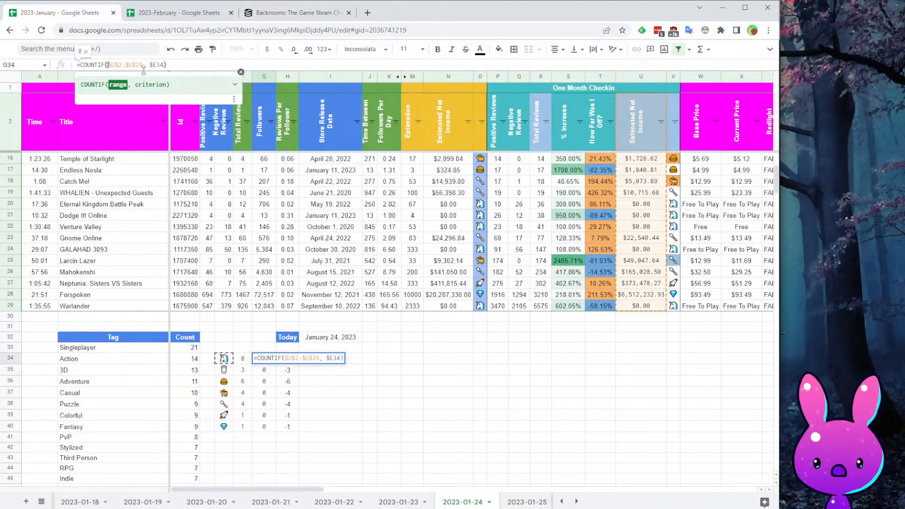
key(Right)
key(Right)
key(BackSpace)
text(V)
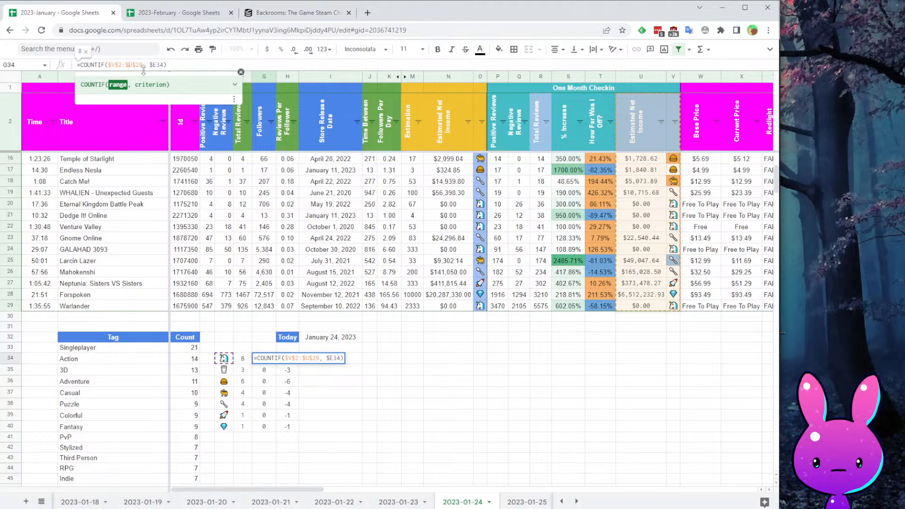
key(Right)
key(Right)
key(Right)
key(Right)
key(Right)
key(BackSpace)
text(V)
key(Return)
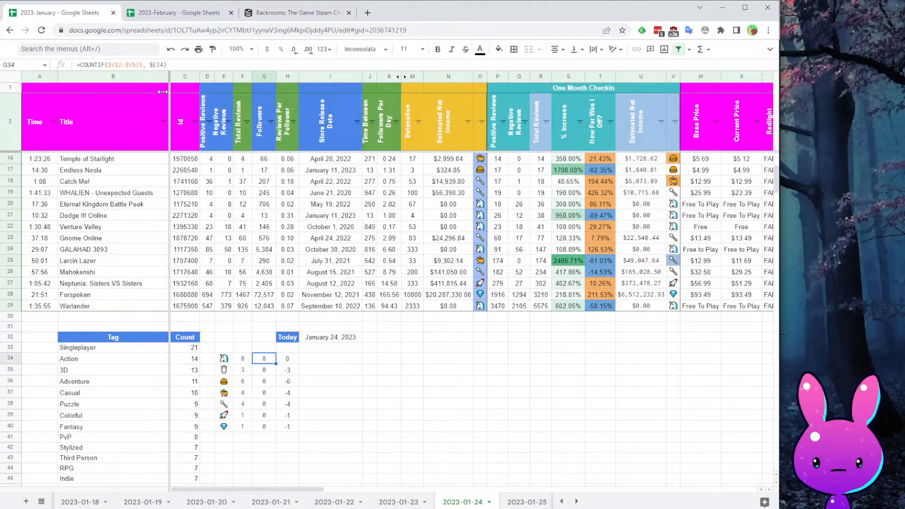
drag(278, 371, 270, 428)
click(352, 430)
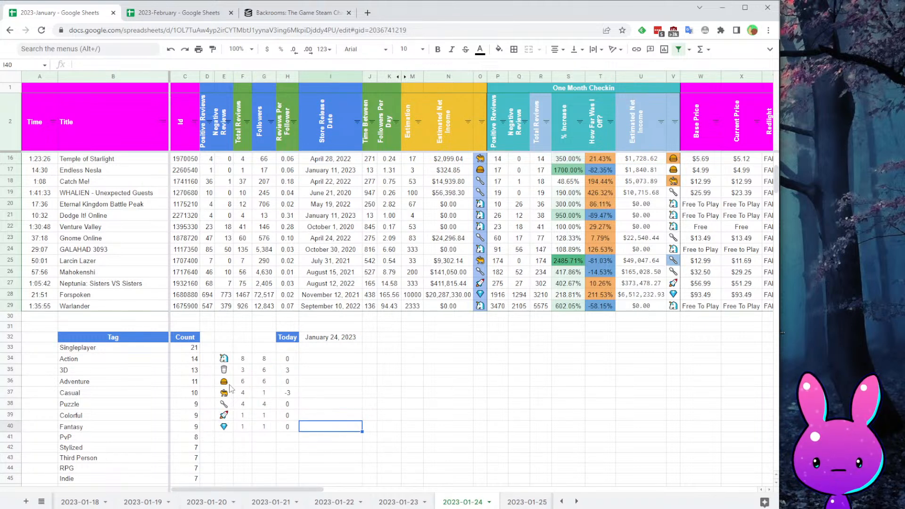
- Compare the row 37 category's counts with the original and one-month income categories of the highlighted games
drag(230, 392, 287, 392)
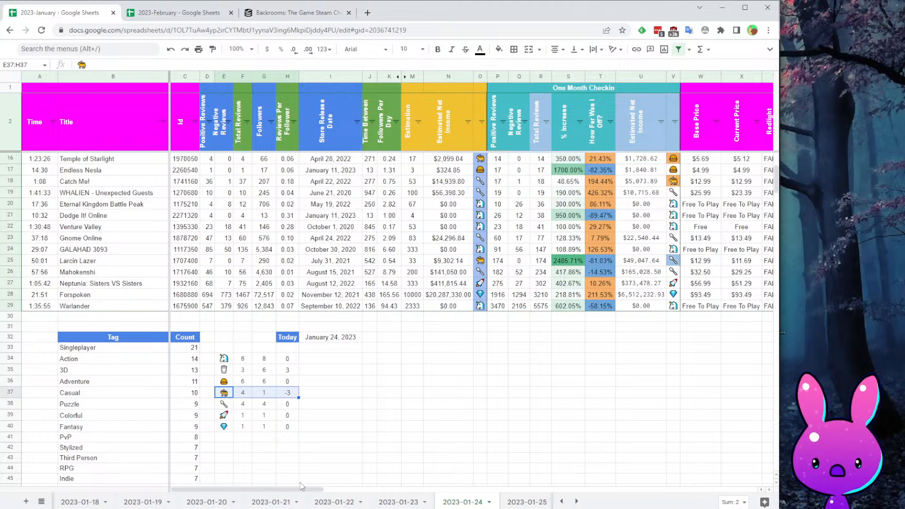
scroll(600, 464, up, 4)
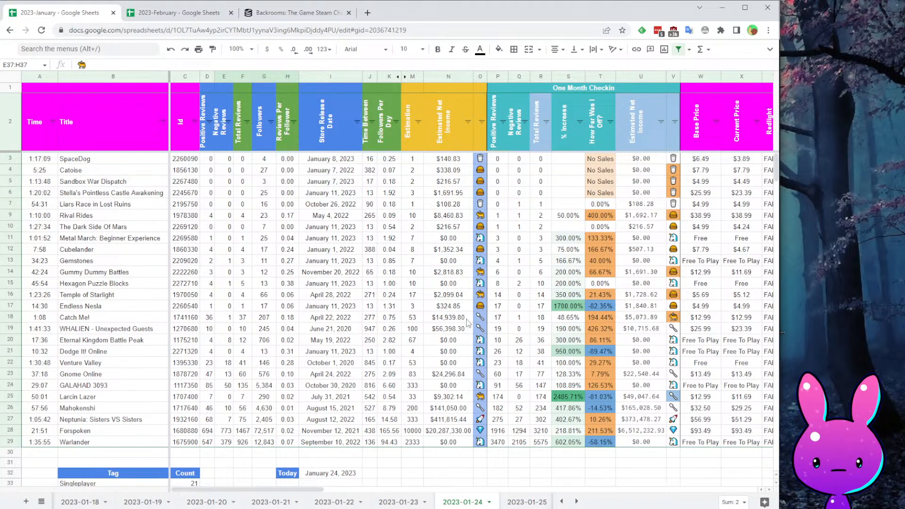
scroll(471, 359, down, 2)
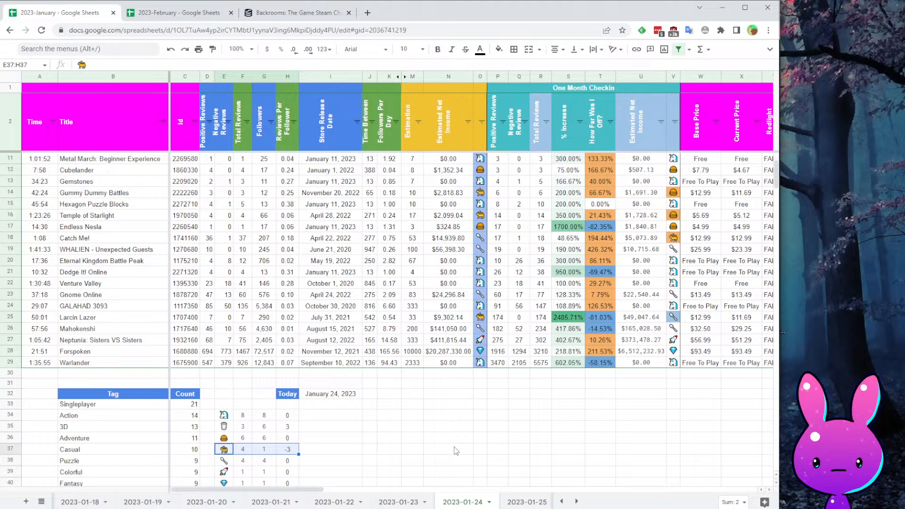
scroll(454, 464, up, 2)
click(671, 318)
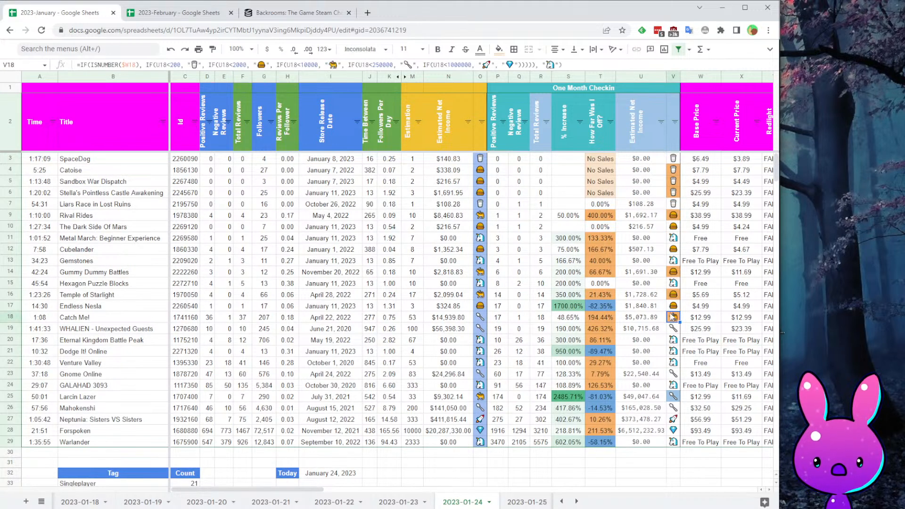
click(672, 294)
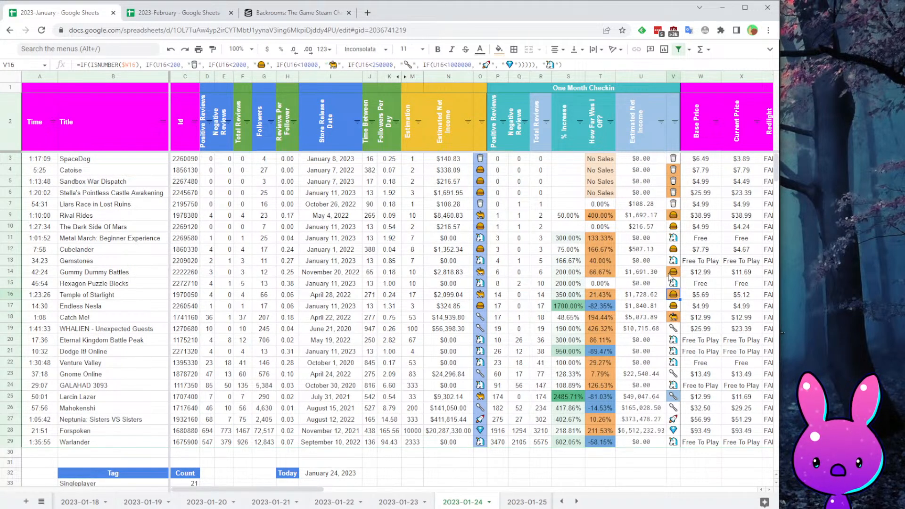
click(678, 215)
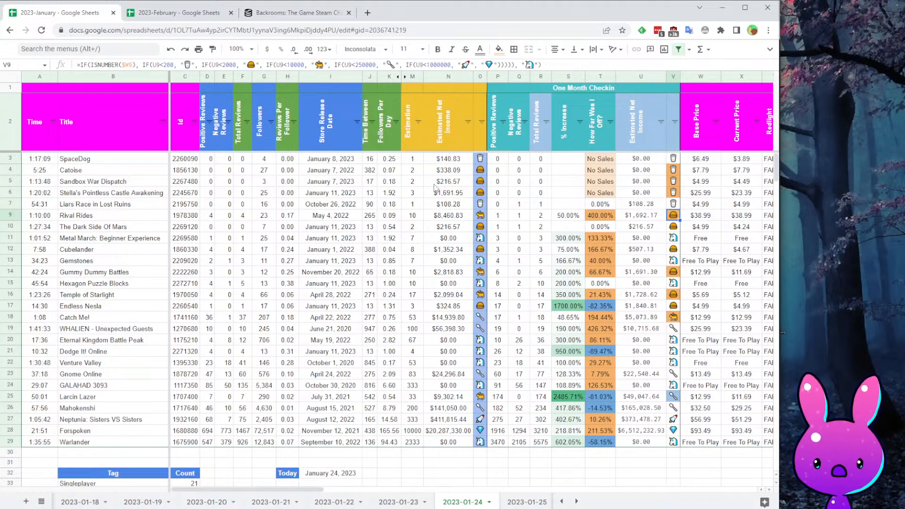
drag(480, 171, 483, 194)
drag(670, 174, 676, 190)
scroll(430, 445, down, 5)
- Review the category counts and differences in rows 34 to 40 against the game list above
click(307, 416)
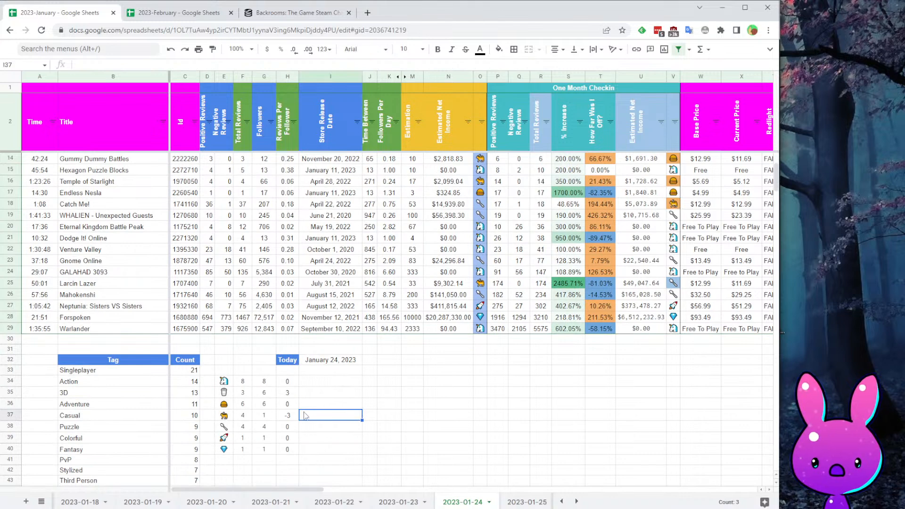
drag(288, 382, 264, 438)
drag(205, 431, 230, 451)
click(336, 429)
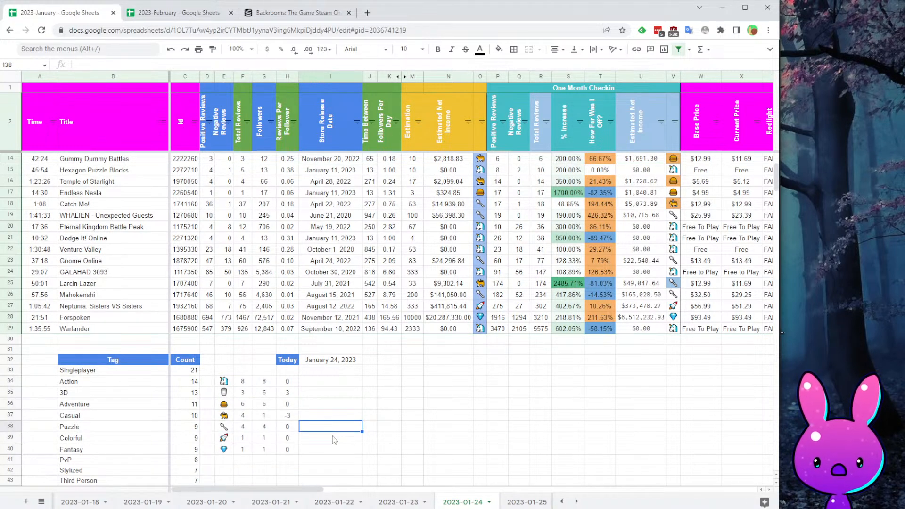
scroll(366, 448, up, 4)
scroll(423, 472, down, 7)
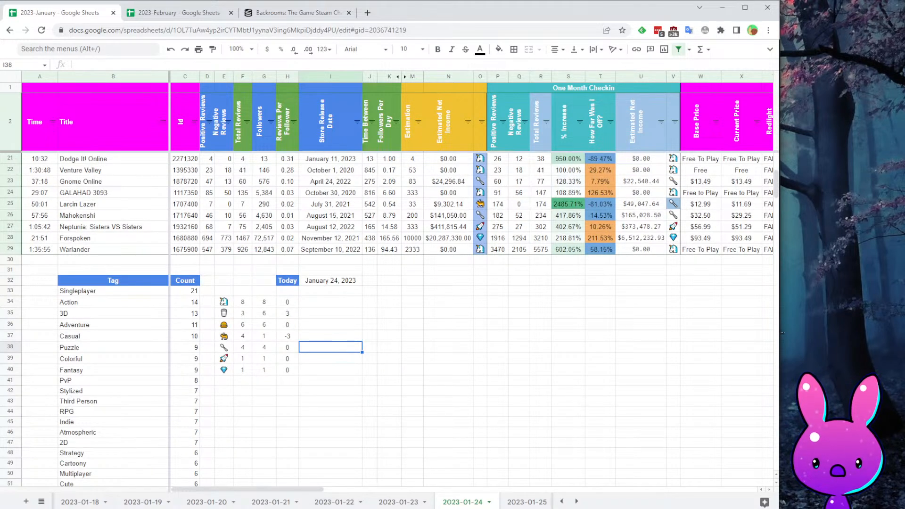
- Enter 28:45 in cell A31, below the Time column of the game list
click(492, 293)
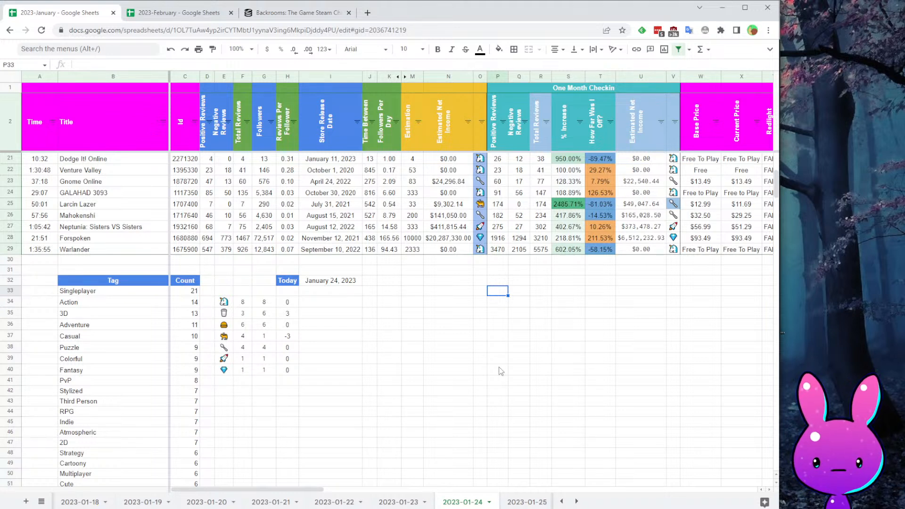
key(ctrl+Left)
key(Up)
key(Up)
key(Left)
key(Left)
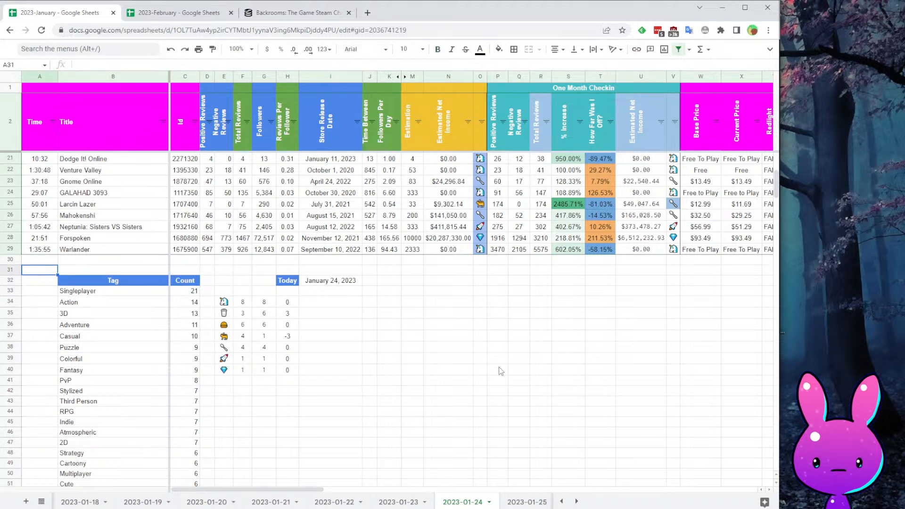
text(28)
key(Tab)
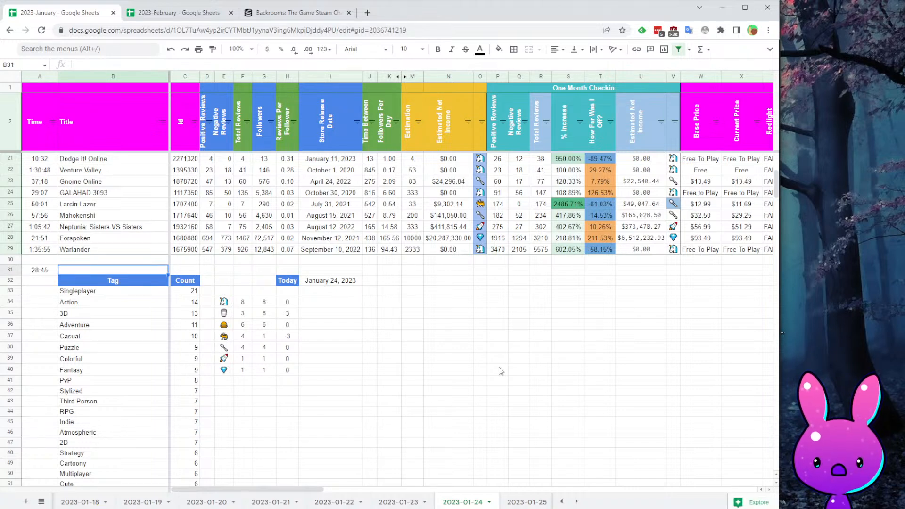
- Look over the 2023-01-24 game list and the 2023-01-23 sheet, and return to the 2023-01-24 sheet
scroll(499, 367, up, 5)
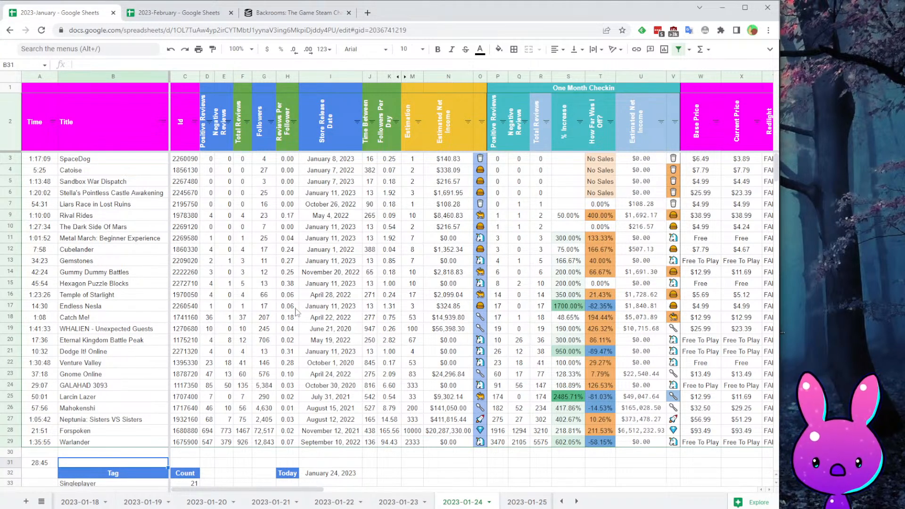
click(398, 502)
scroll(128, 133, up, 10)
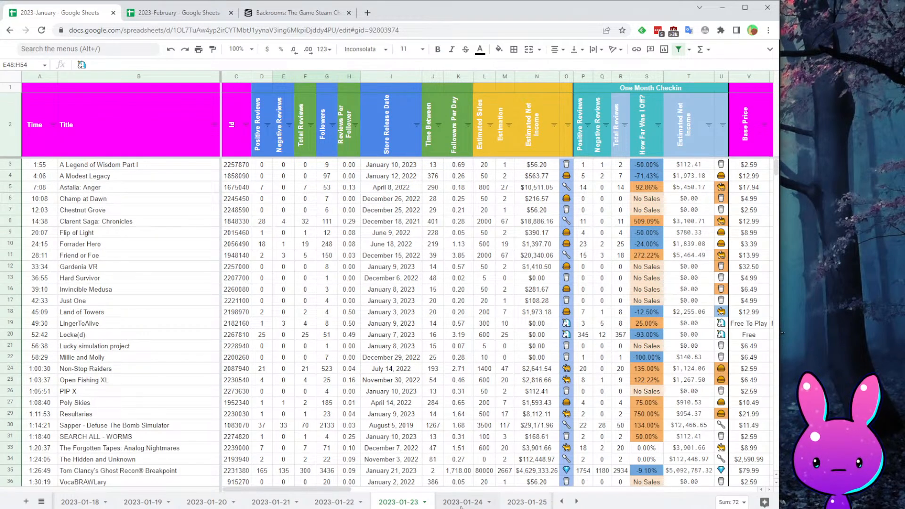
click(462, 502)
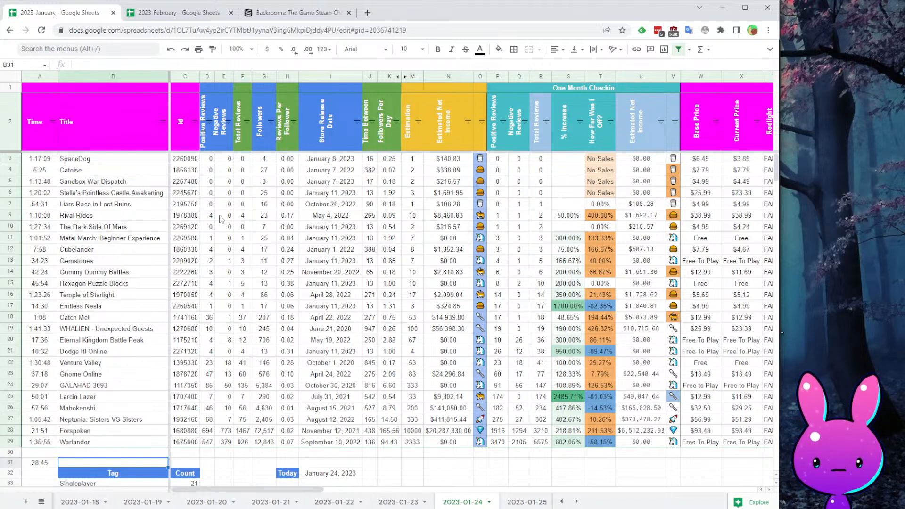
- Switch to the 2023-February spreadsheet, lower its window below the Steam store page, and widen the store window
click(158, 15)
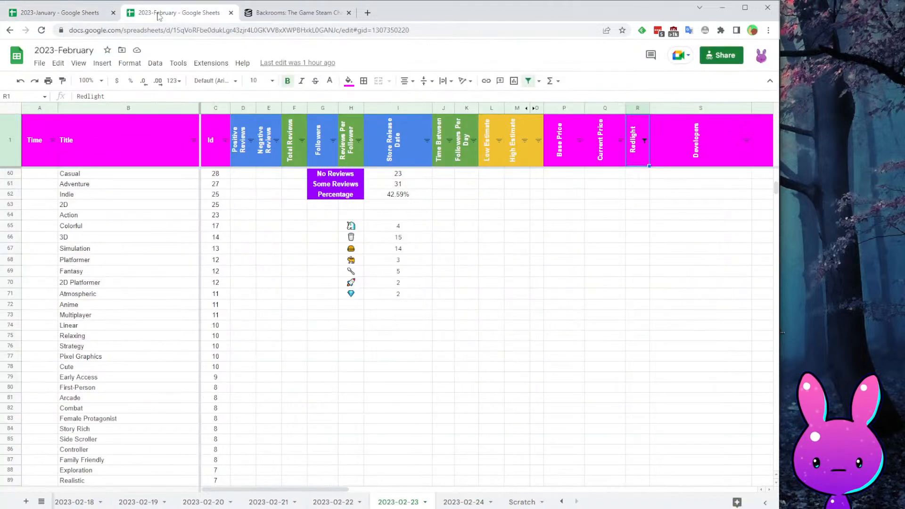
scroll(239, 255, up, 10)
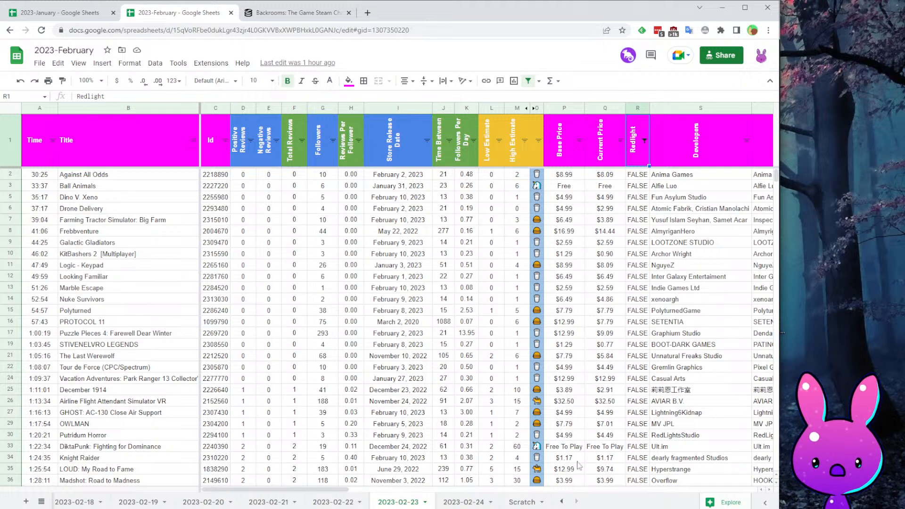
drag(472, 3, 515, 325)
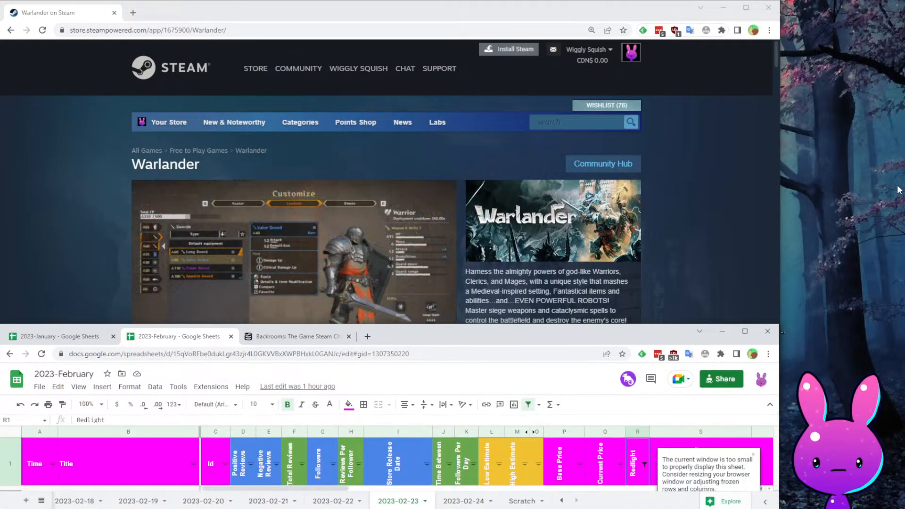
drag(780, 166, 903, 165)
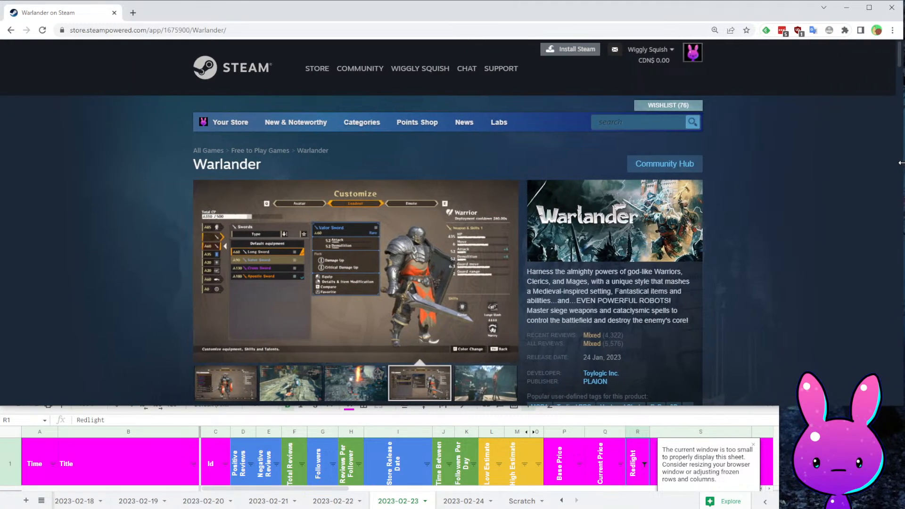
- Hide the February spreadsheet's menus and enlarge its window slightly upward to fit more data rows
click(565, 465)
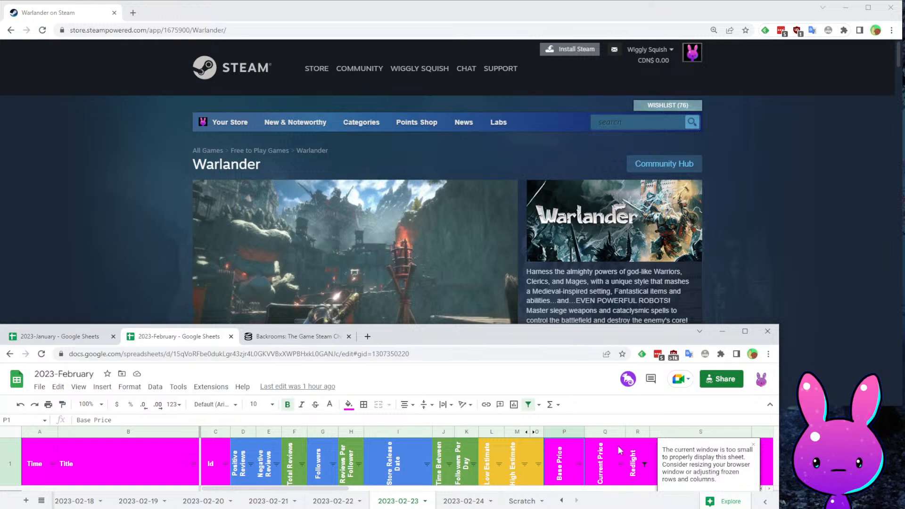
click(770, 404)
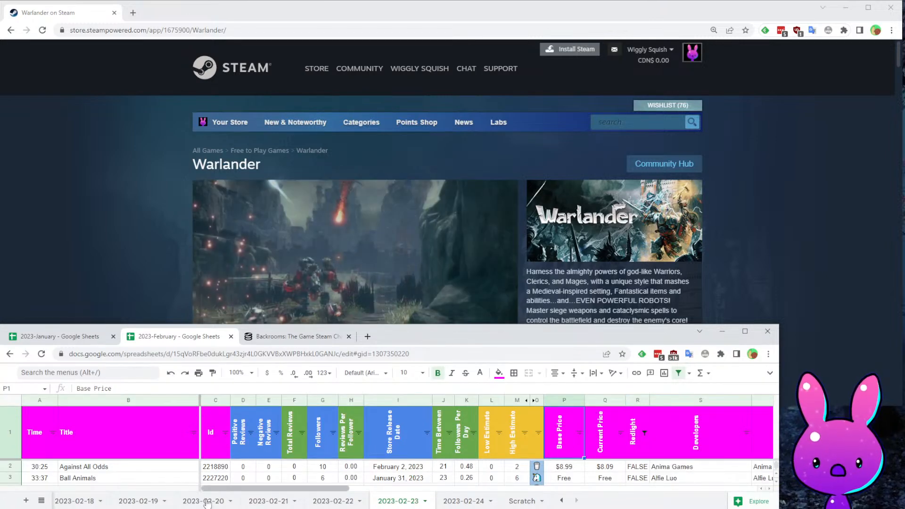
scroll(193, 480, down, 2)
scroll(192, 480, up, 2)
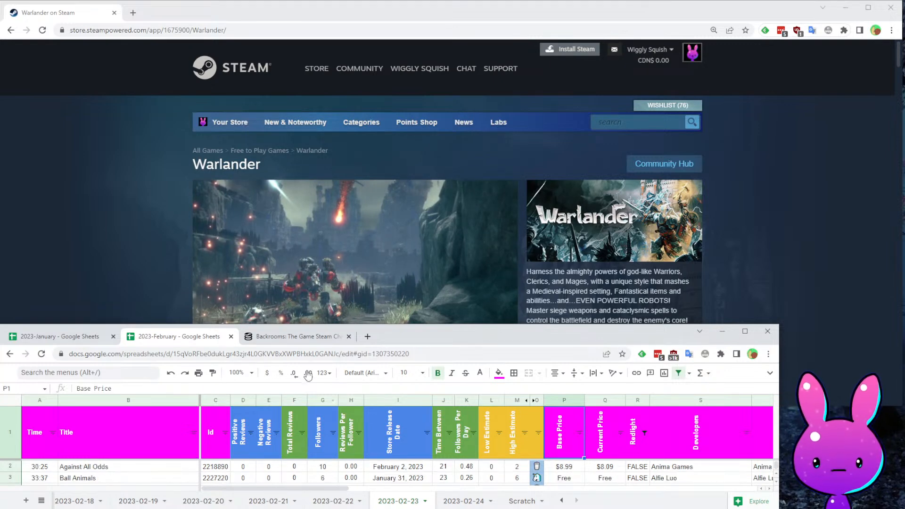
drag(513, 325, 514, 303)
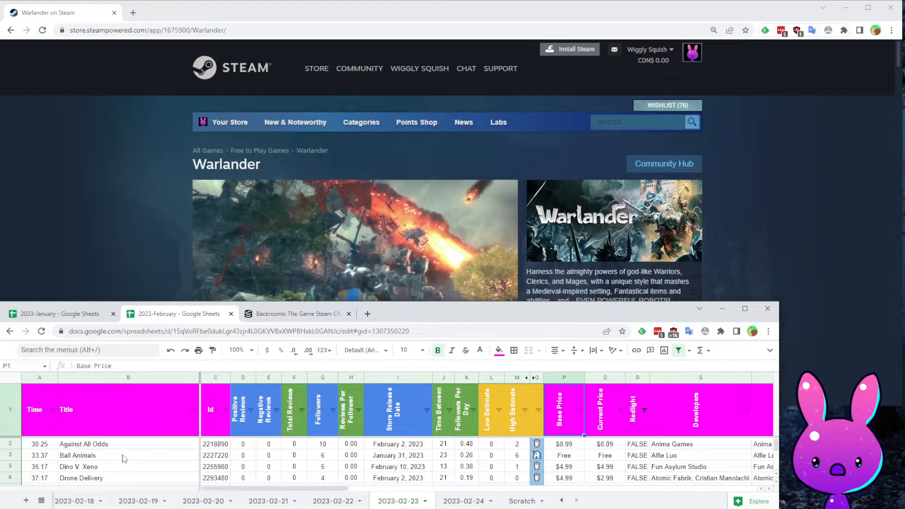
- Open the 2023-02-24 sheet and copy the Id of Speedrush from cell C2
key(ctrl+Page_Down)
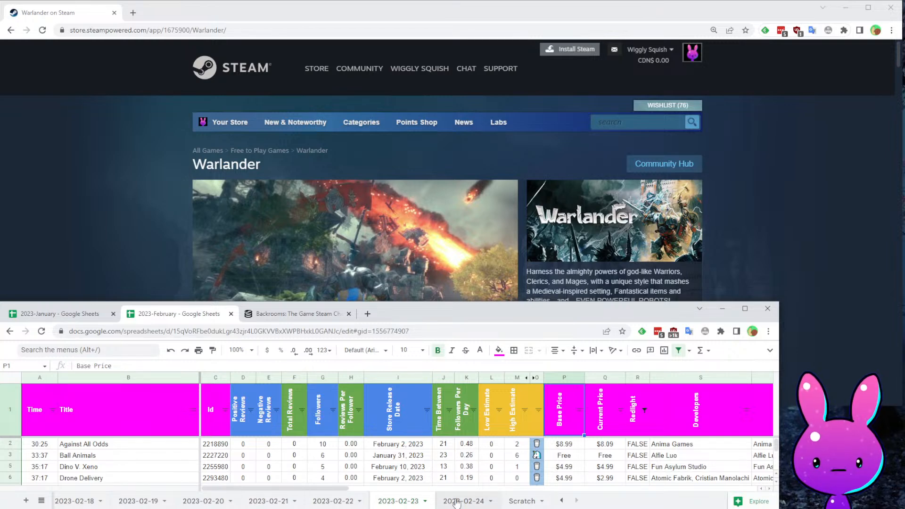
scroll(145, 455, up, 10)
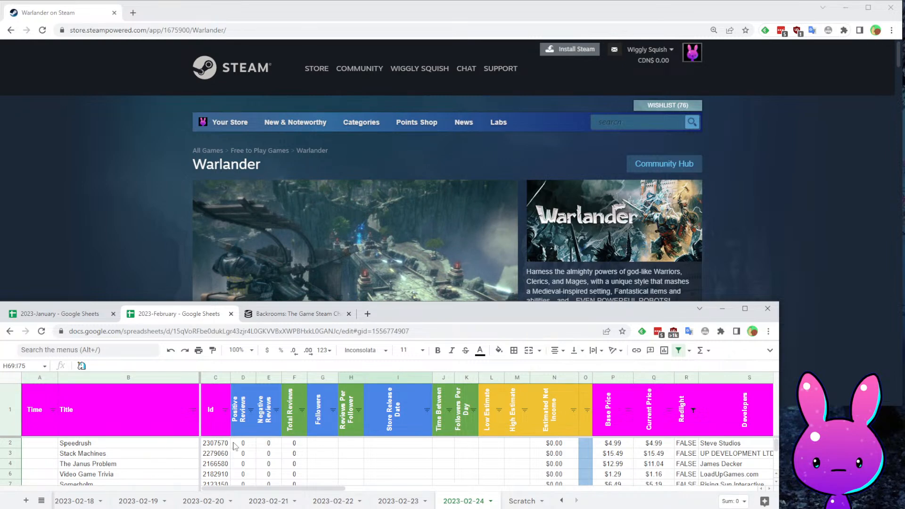
click(207, 446)
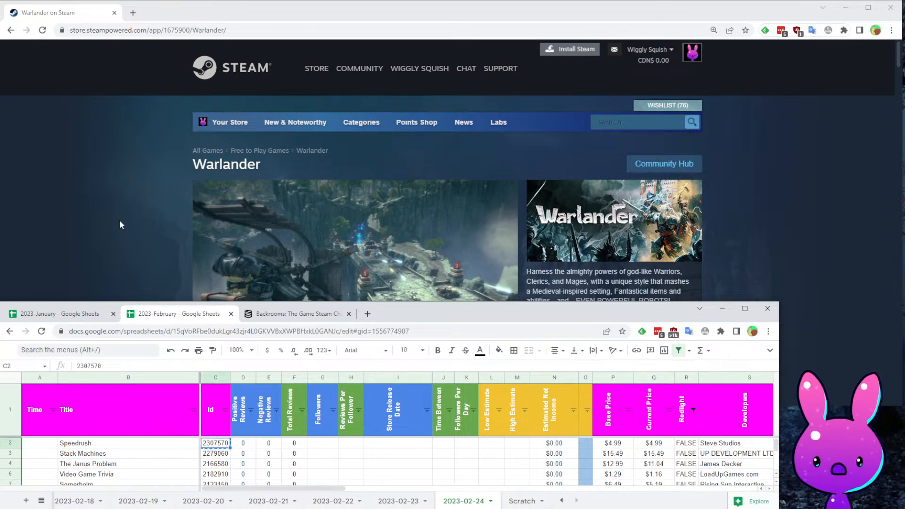
- Open the SteamDB charts page for Backrooms: The Game in a new tab of the Steam store window
click(111, 248)
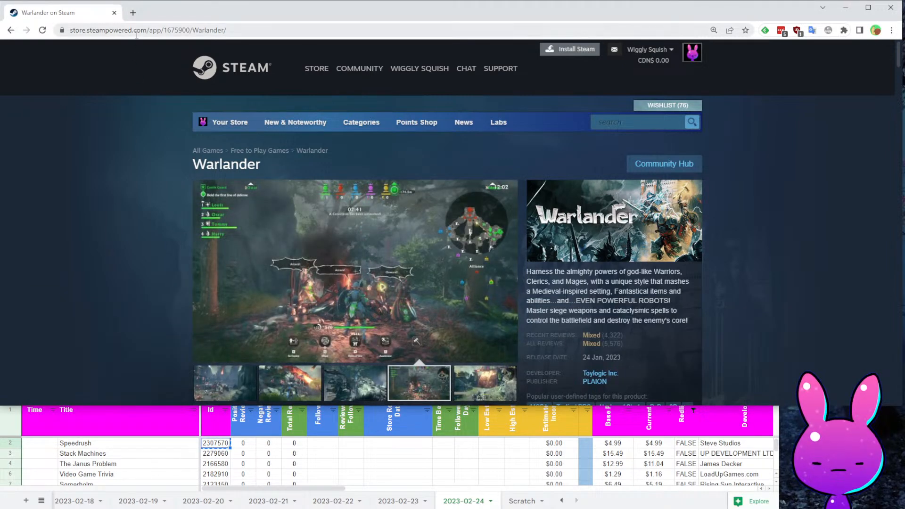
click(133, 13)
text(steamdb.info/app/2223900/graphs/)
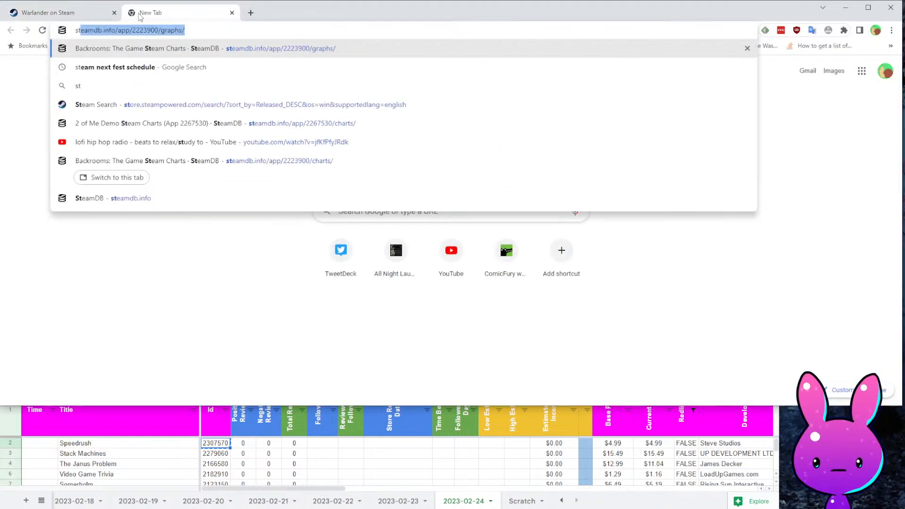
key(Return)
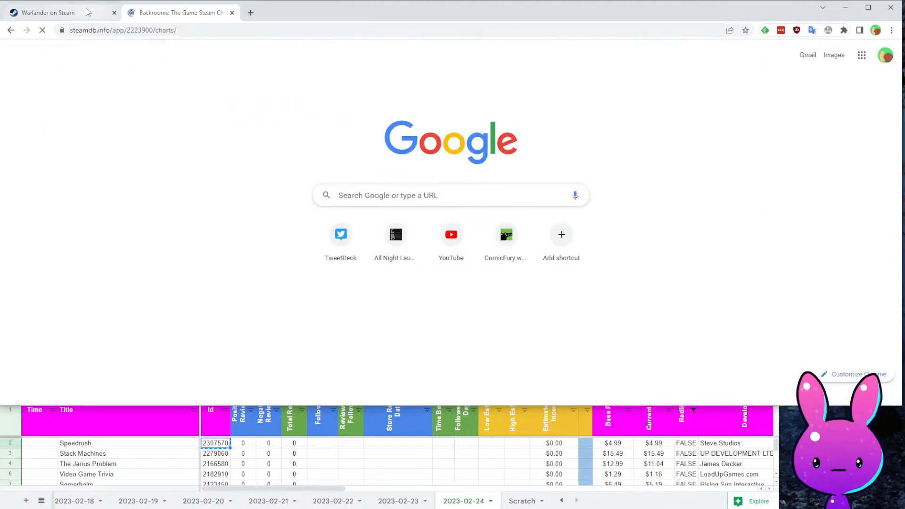
- Open Speedrush's Steam store page by replacing the app ID in the Warlander page's address with 2307570
click(86, 13)
key(alt+Tab)
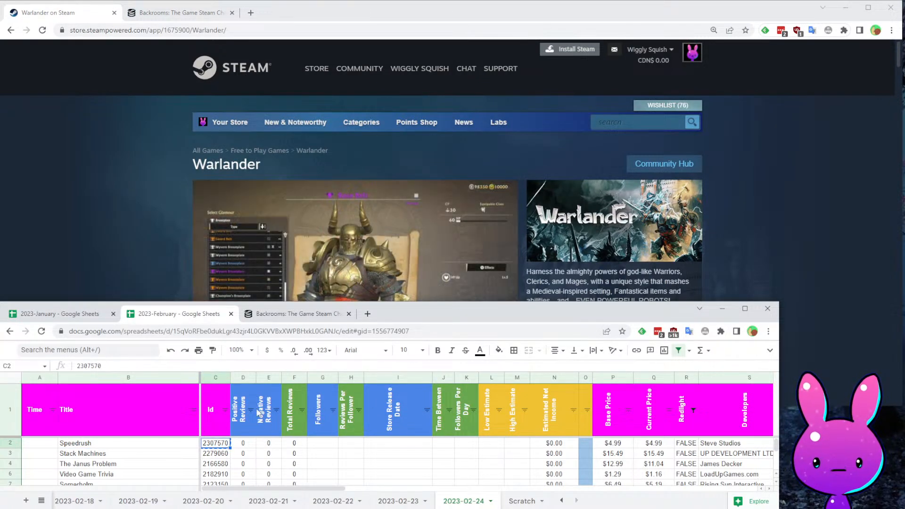
click(140, 206)
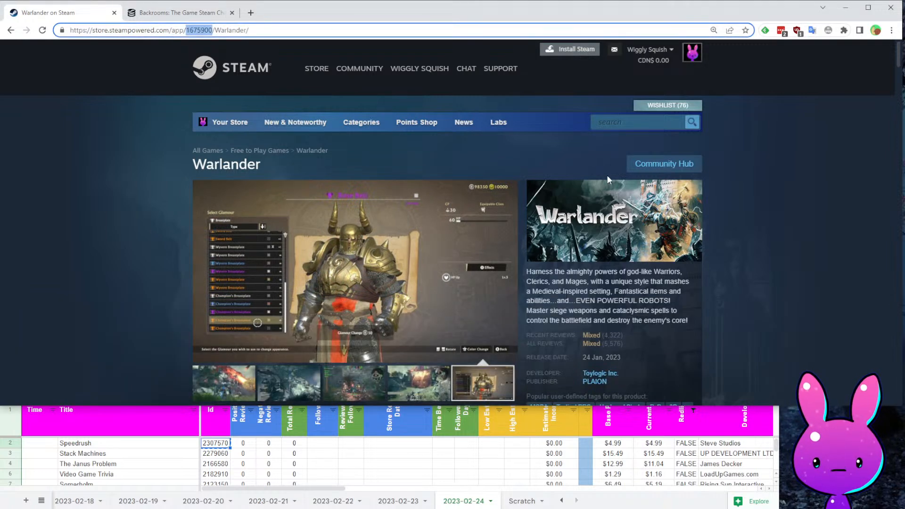
text(2307570)
key(Return)
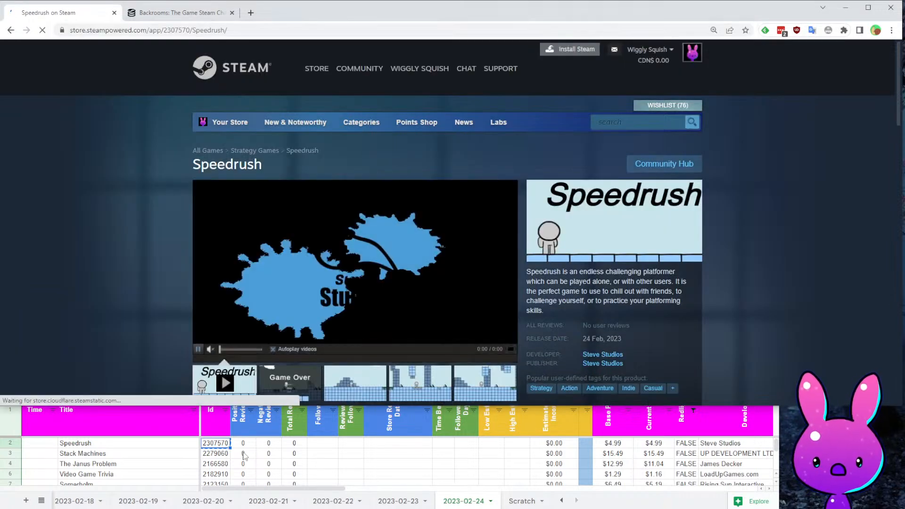
- Look over the price, developer and publisher columns in the first rows of the 2023-02-24 sheet
click(245, 456)
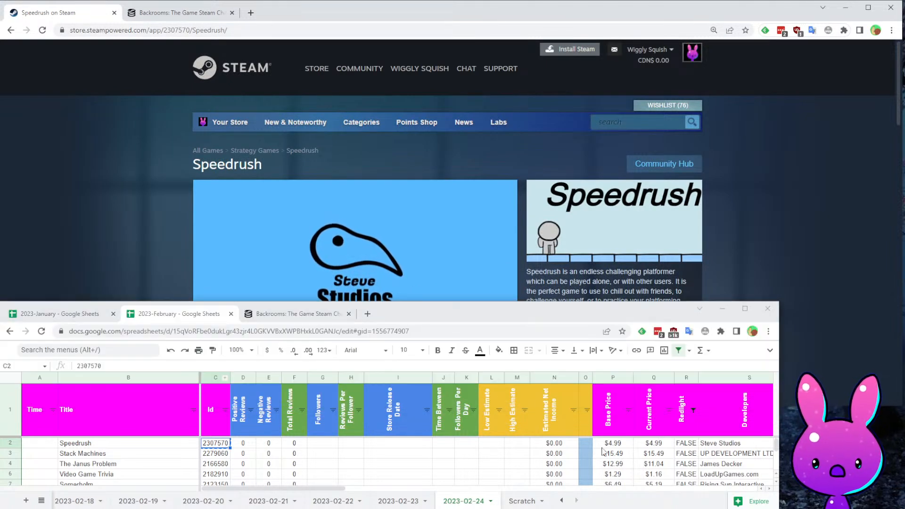
click(613, 453)
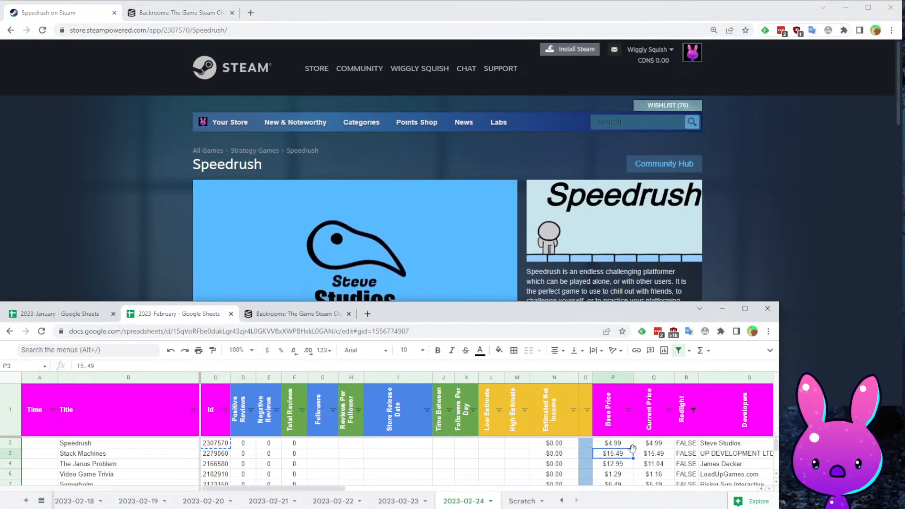
click(730, 443)
key(Right)
key(Left)
key(Left)
key(Left)
key(Left)
- Enter 30:15 as the Time for Speedrush in row 2 and move to its Followers cell
key(ctrl+Home)
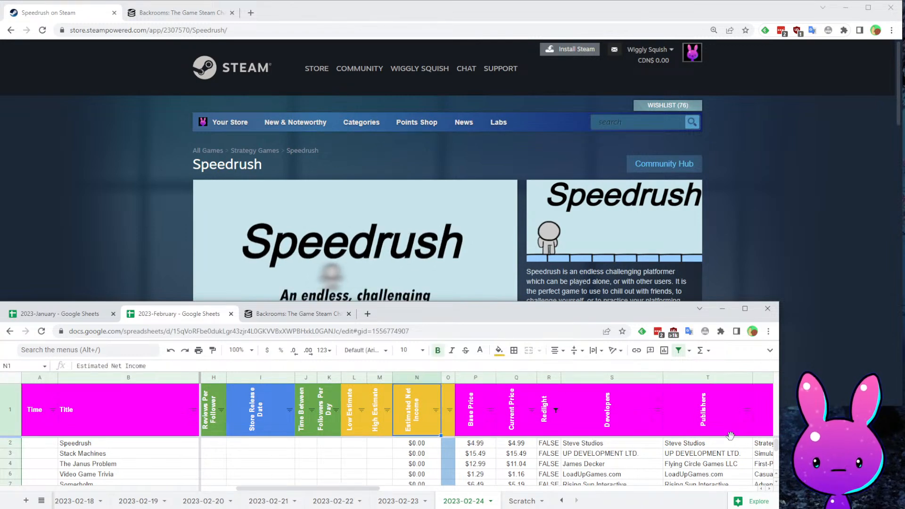
key(Down)
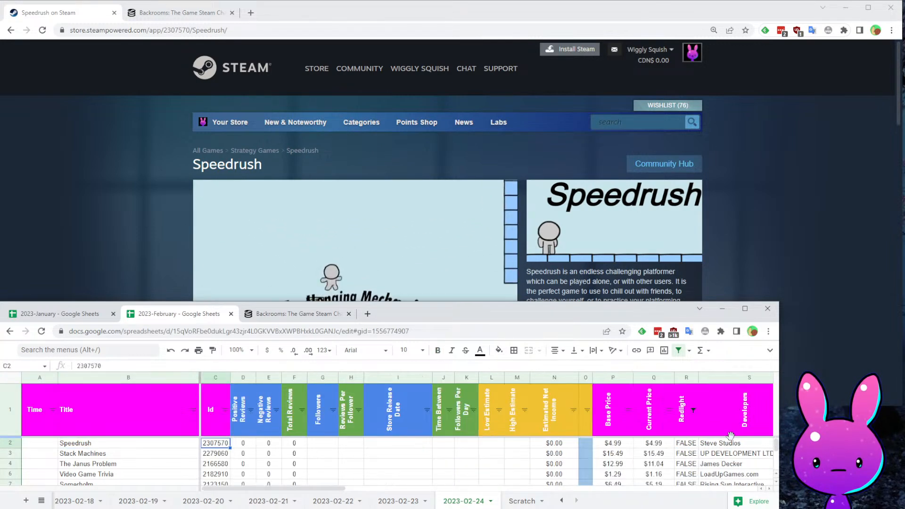
text(30:15)
key(Tab)
key(Tab)
key(Tab)
key(Tab)
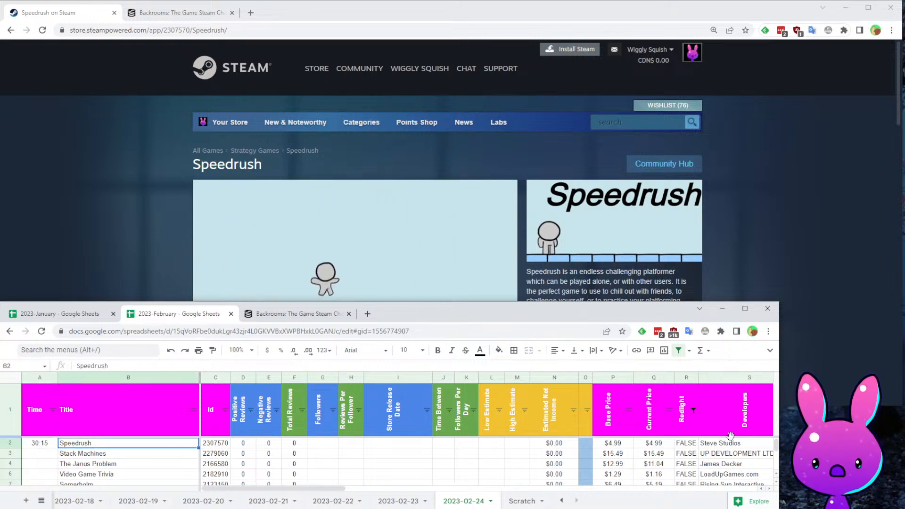
key(Tab)
key(Tab)
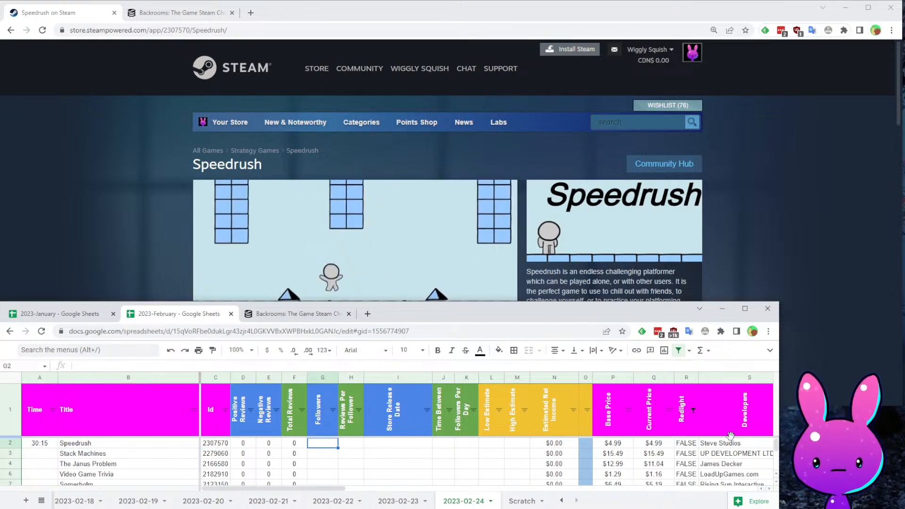
- Review Speedrush's store page, examining its description, replaying the trailer and reading through the rest of the page
click(68, 252)
scroll(469, 196, down, 1)
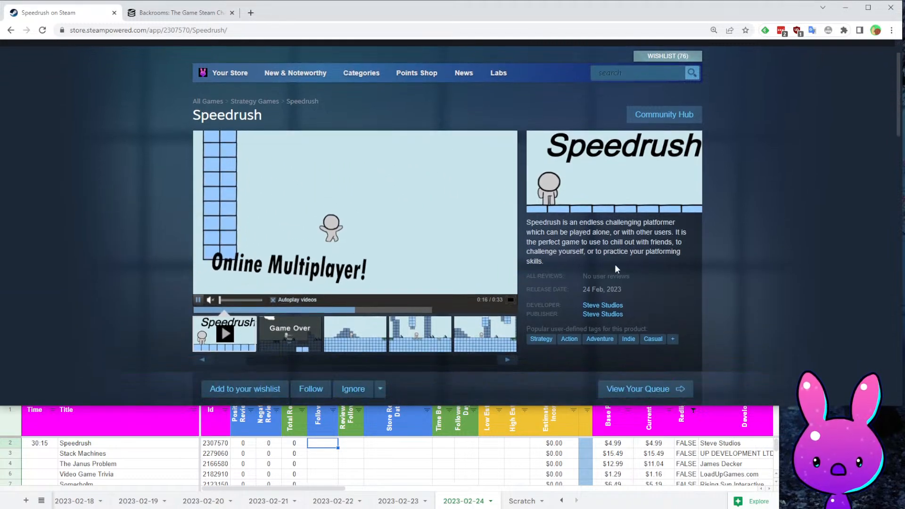
drag(608, 222, 676, 222)
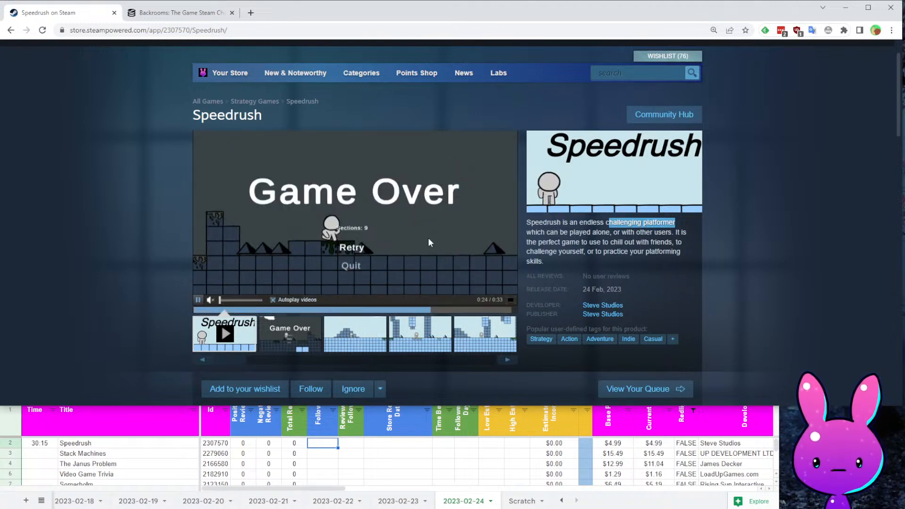
click(248, 311)
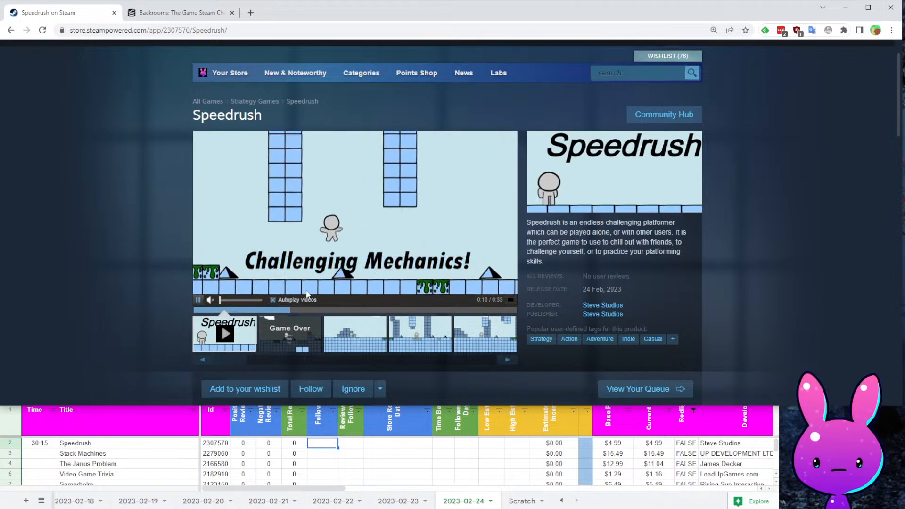
scroll(648, 273, down, 7)
scroll(618, 258, down, 7)
scroll(537, 240, up, 15)
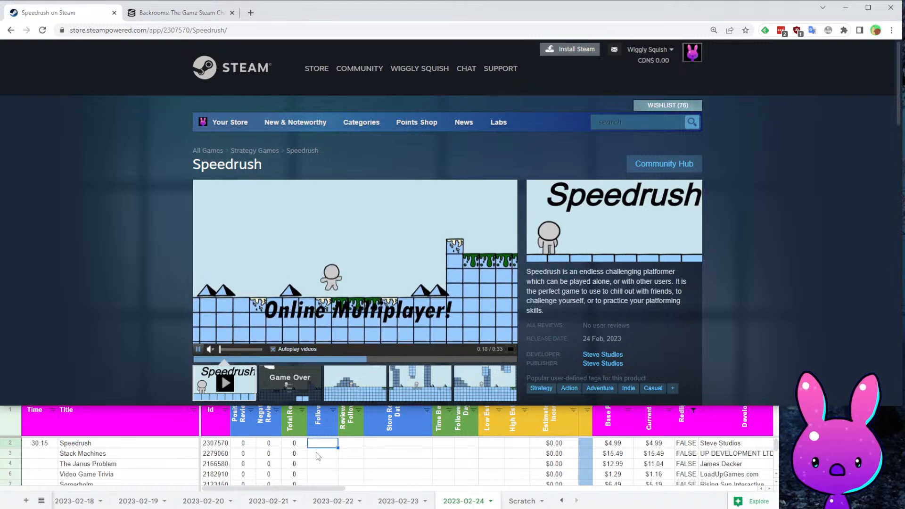
- Copy Speedrush's Id from C2 and open the SteamDB charts page for app 2307570
click(215, 444)
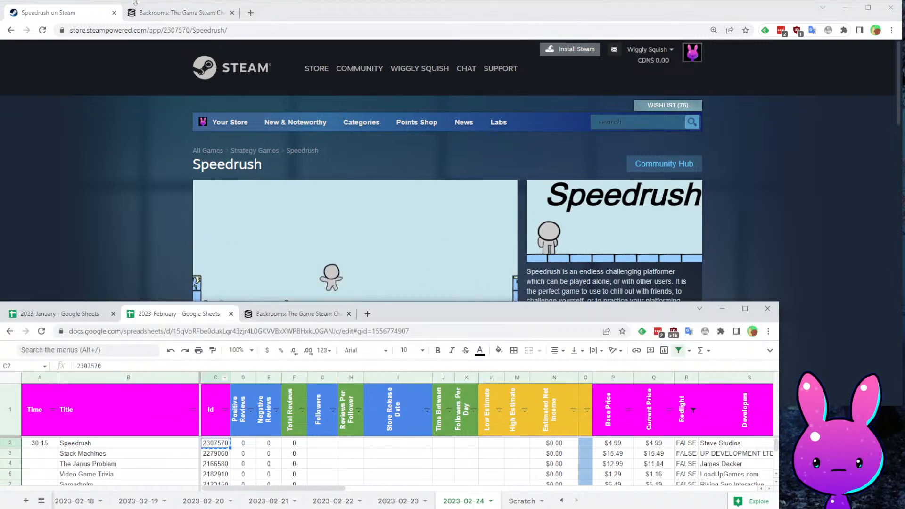
click(179, 12)
click(170, 29)
drag(174, 30, 148, 31)
text(2307570)
key(Return)
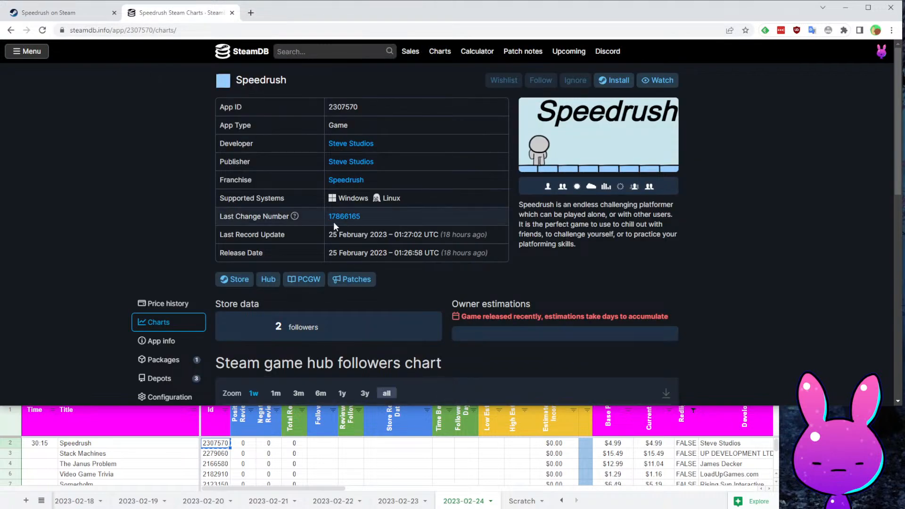
- Enter Speedrush's SteamDB follower count of 2 in its Followers cell, G2
scroll(335, 222, down, 3)
click(336, 441)
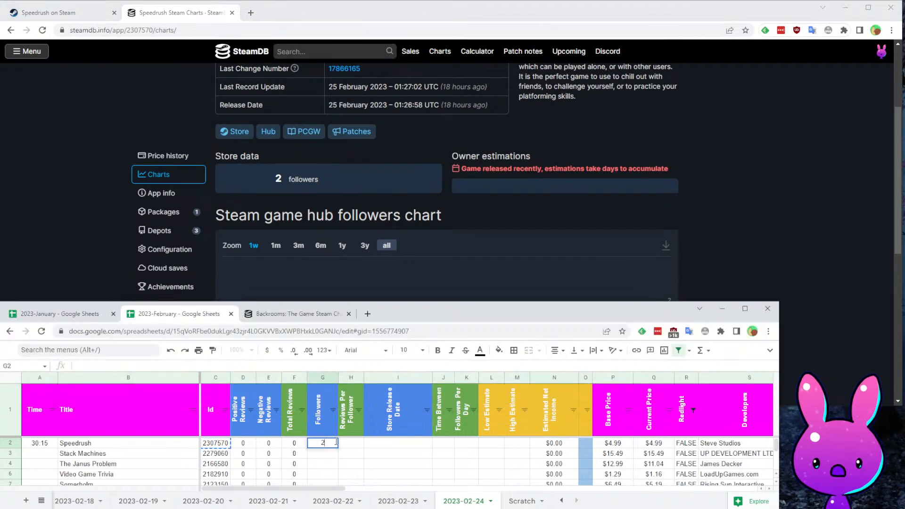
text(2)
click(411, 455)
- Find the earliest date on Speedrush's followers chart and enter 2/4/2023 as its Store Release Date in I2
click(393, 445)
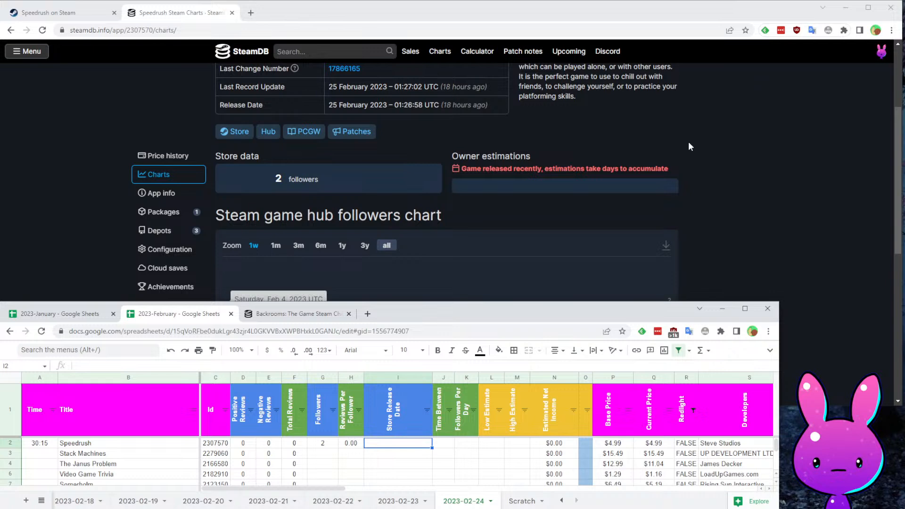
scroll(673, 194, down, 3)
click(775, 101)
scroll(693, 117, up, 3)
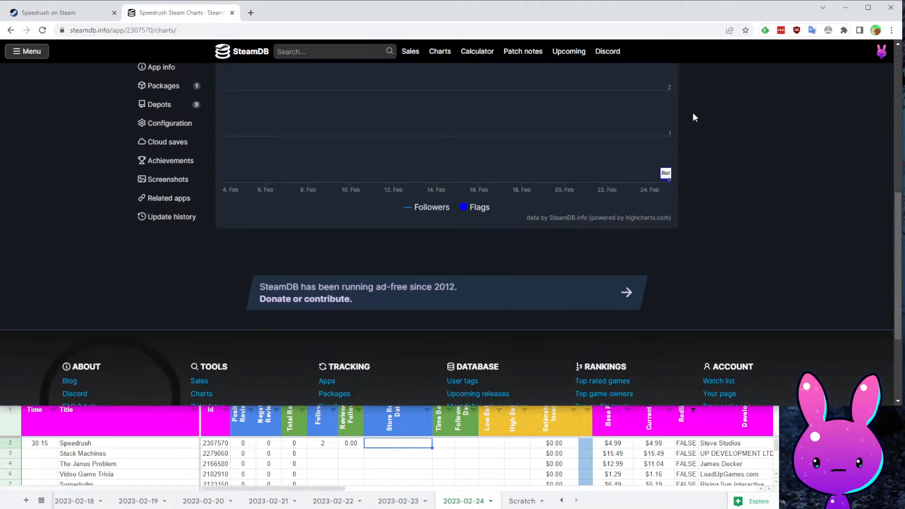
click(389, 447)
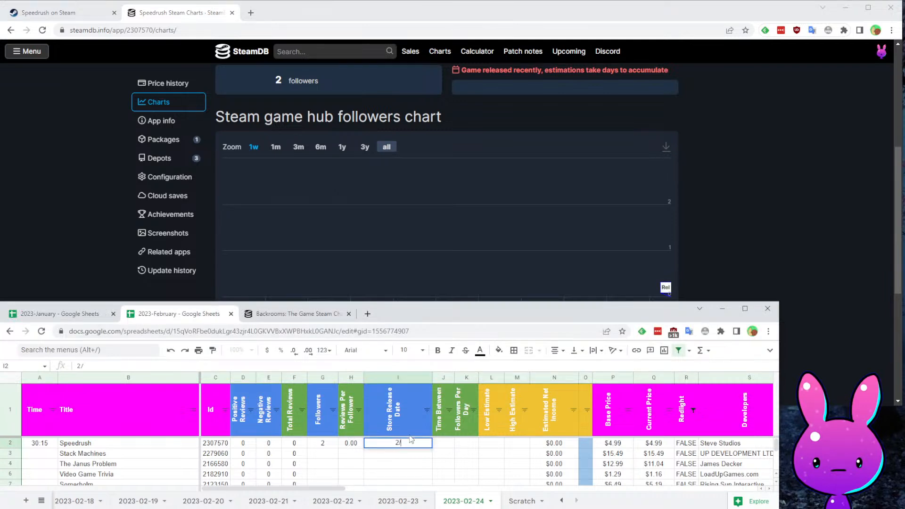
text(2/4/2023)
key(Return)
key(Right)
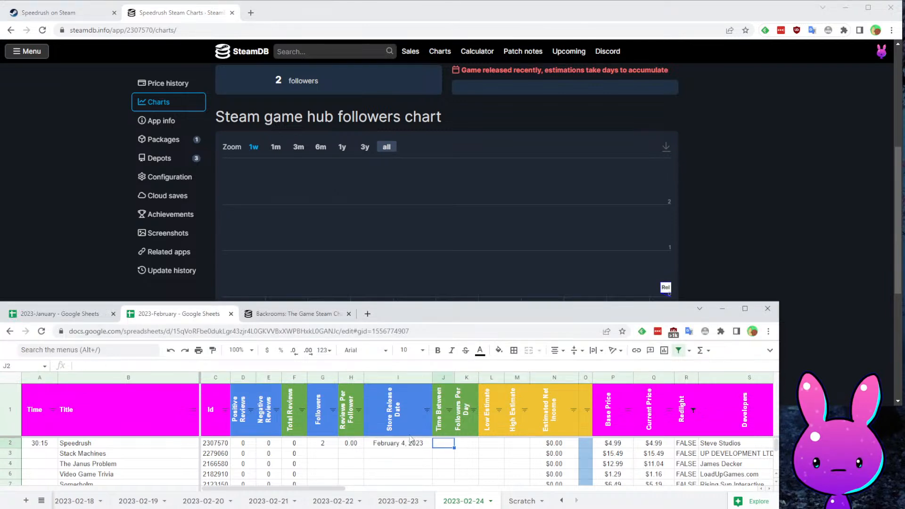
- Enlarge the February spreadsheet window upward to show more rows and select Speedrush's Time Between cell, J2
key(Down)
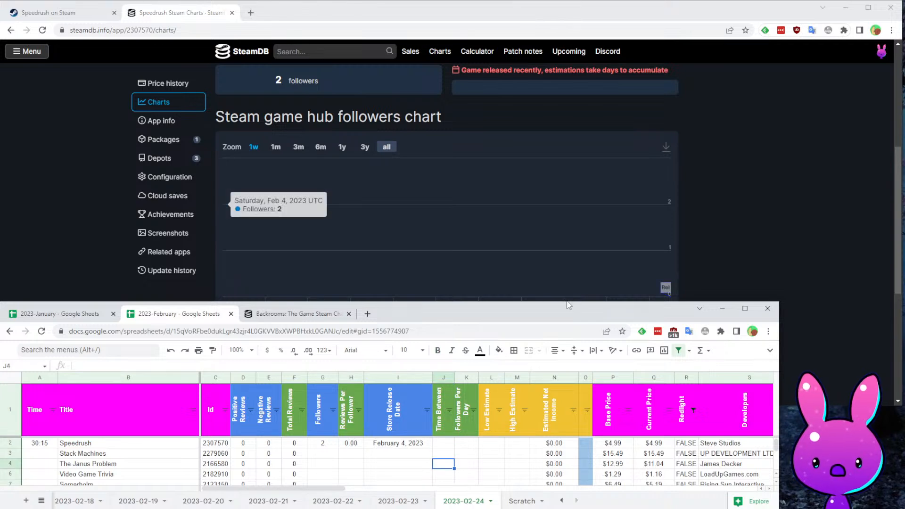
drag(573, 304, 580, 47)
key(Up)
key(Up)
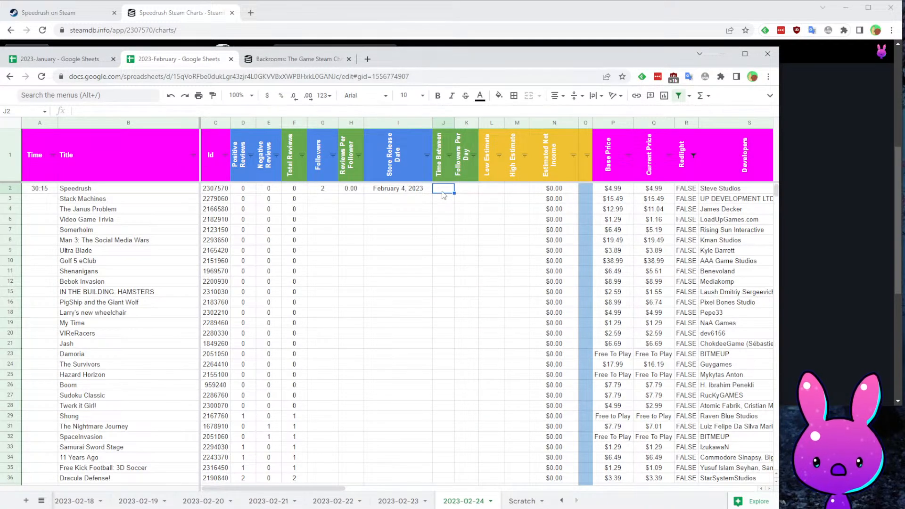
- Copy the Time Between and Followers Per Day formulas from row 2 of the 2023-02-23 sheet into J2:K2 of 2023-02-24
click(398, 502)
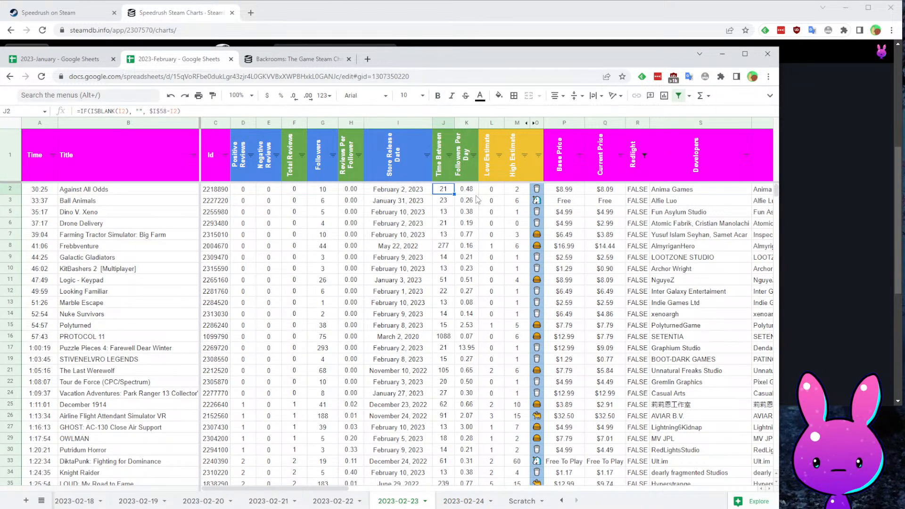
click(464, 503)
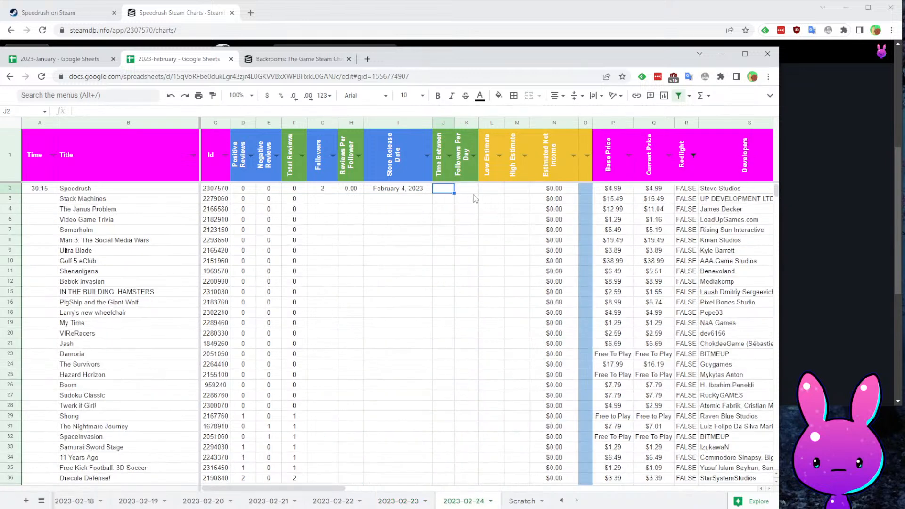
key(ctrl+v)
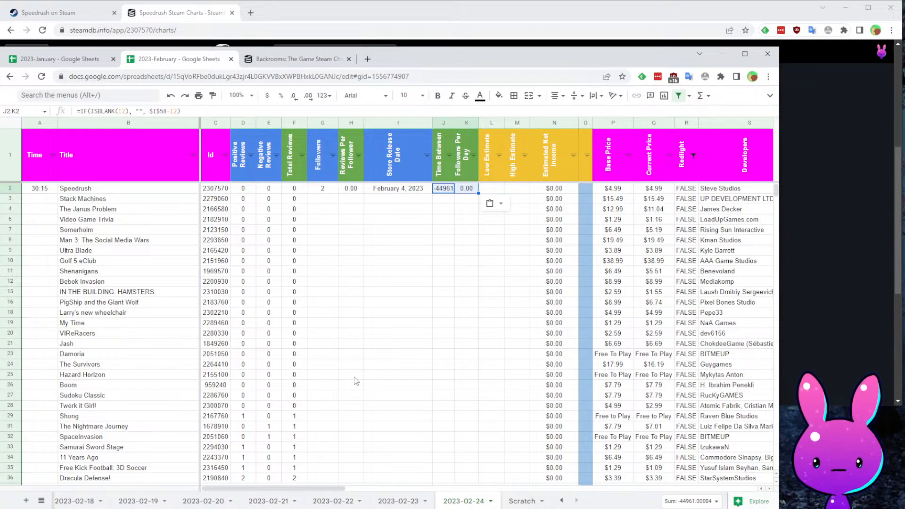
- Show the February spreadsheet's menus again and apply the "September 26, 2008" date format to J2
scroll(404, 296, down, 10)
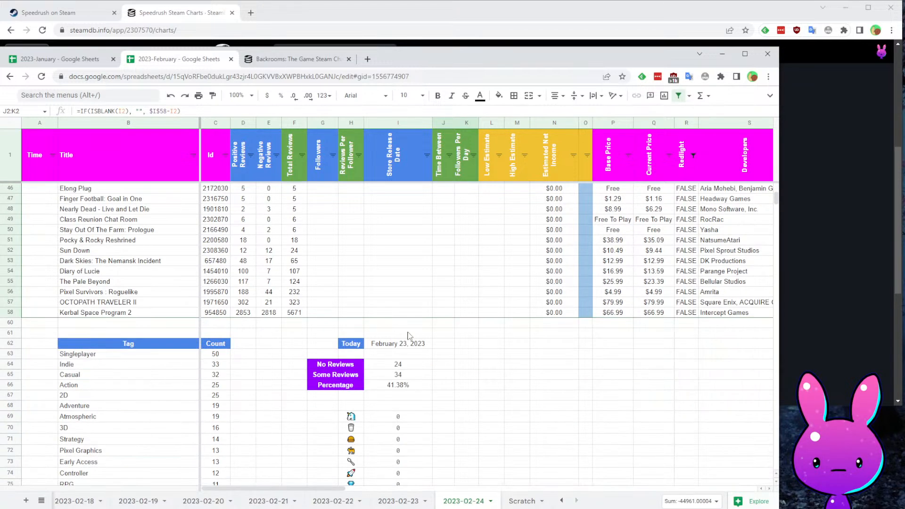
scroll(408, 336, up, 10)
click(448, 180)
click(448, 189)
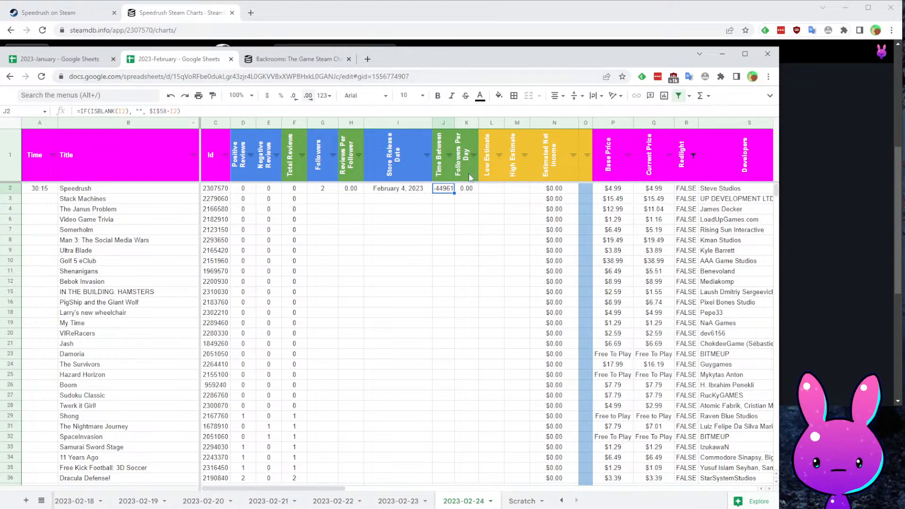
key(ctrl+shift+f)
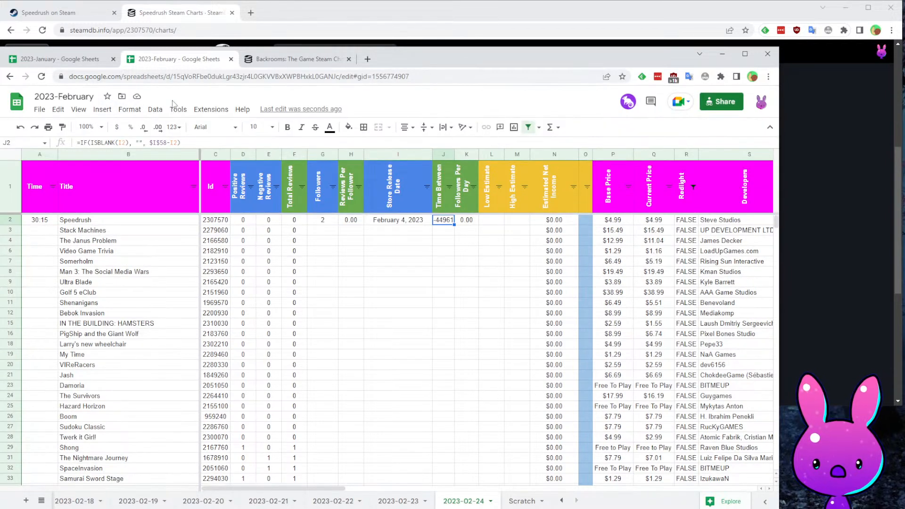
click(130, 109)
mouse_move(181, 156)
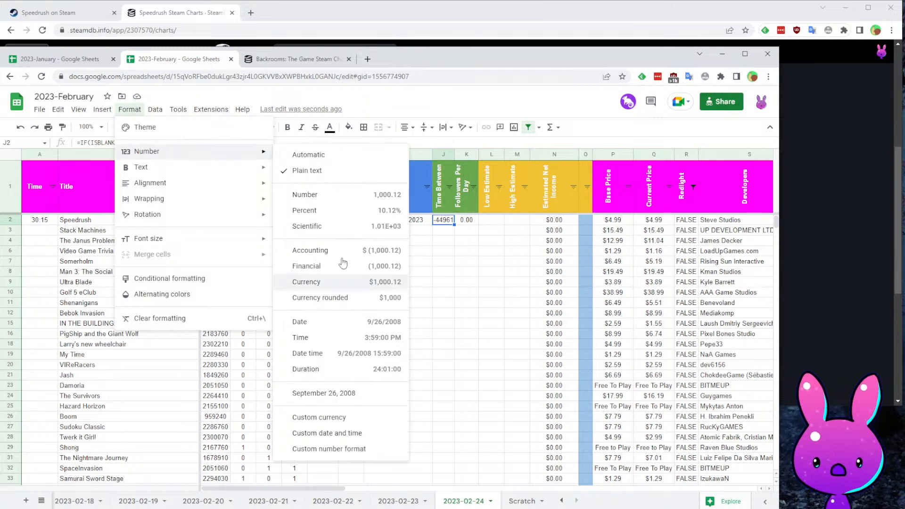
click(348, 394)
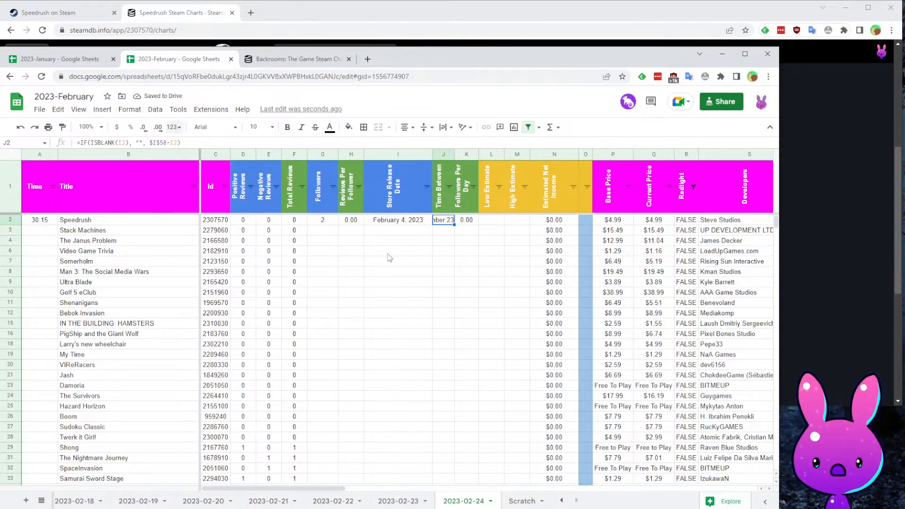
- Point the Time Between formula in J2 at the Today date, making it =IF(ISBLANK(I2), "", $I$62-I2)
click(124, 143)
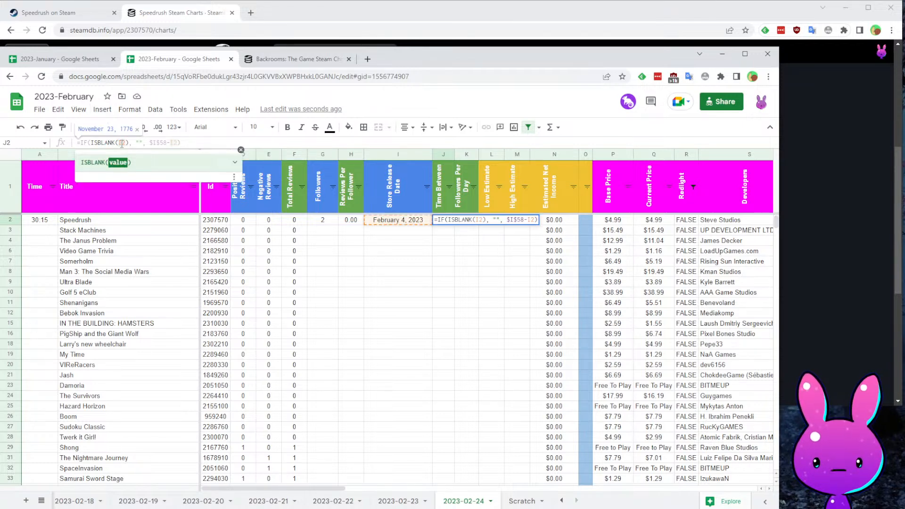
scroll(395, 419, down, 10)
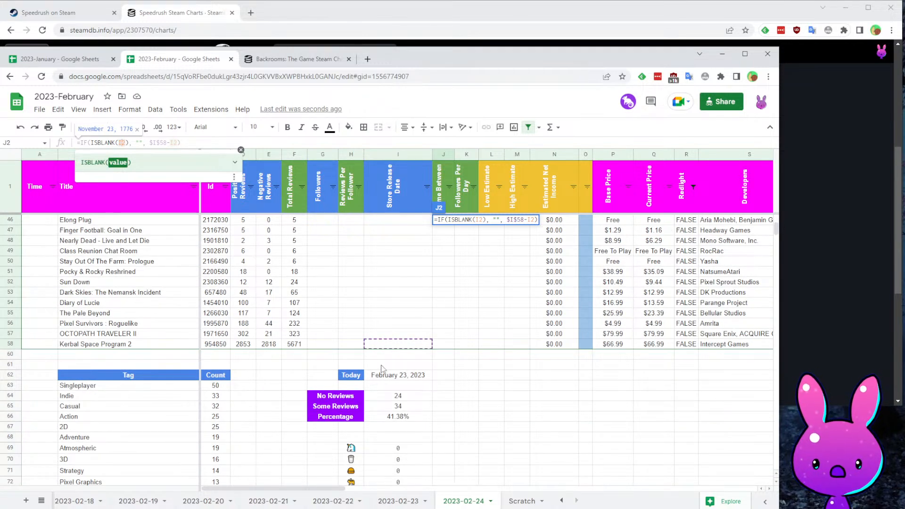
click(160, 143)
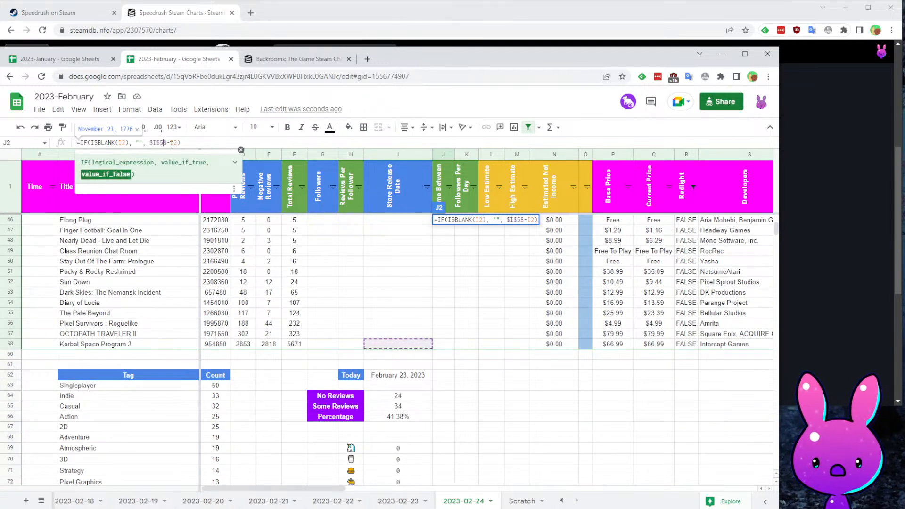
key(Delete)
key(Delete)
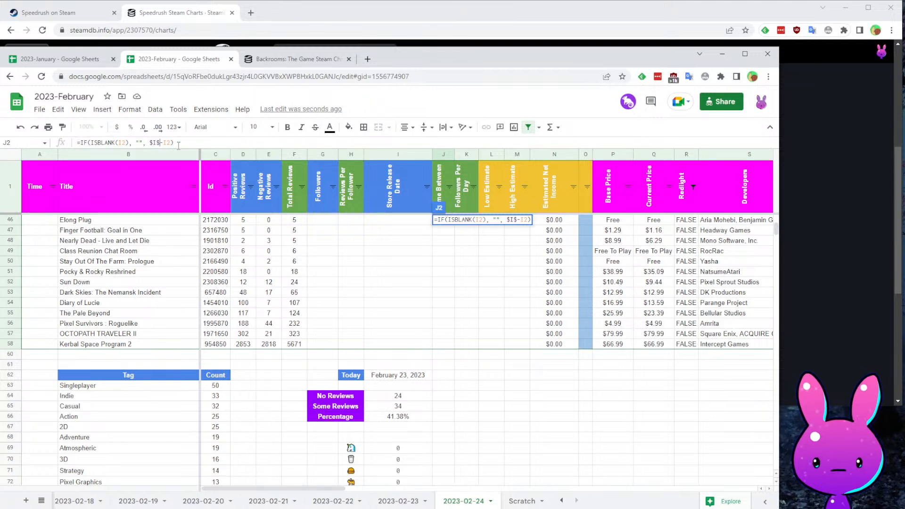
text(62)
key(Return)
key(Up)
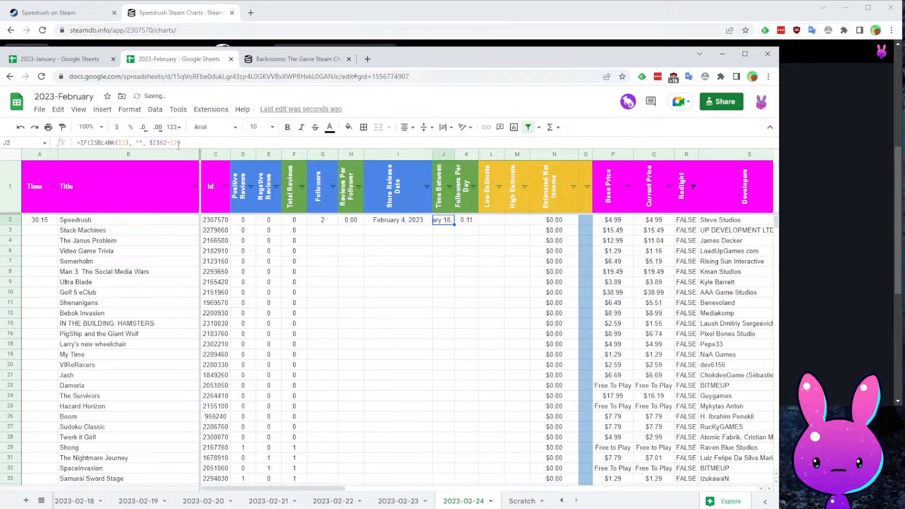
- Format Speedrush's Time Between value in J2 as a whole number instead of a date
click(130, 110)
mouse_move(178, 152)
click(340, 172)
- Fill the Time Between and Followers Per Day formulas from J2:K2 down through row 58
key(shift+Right)
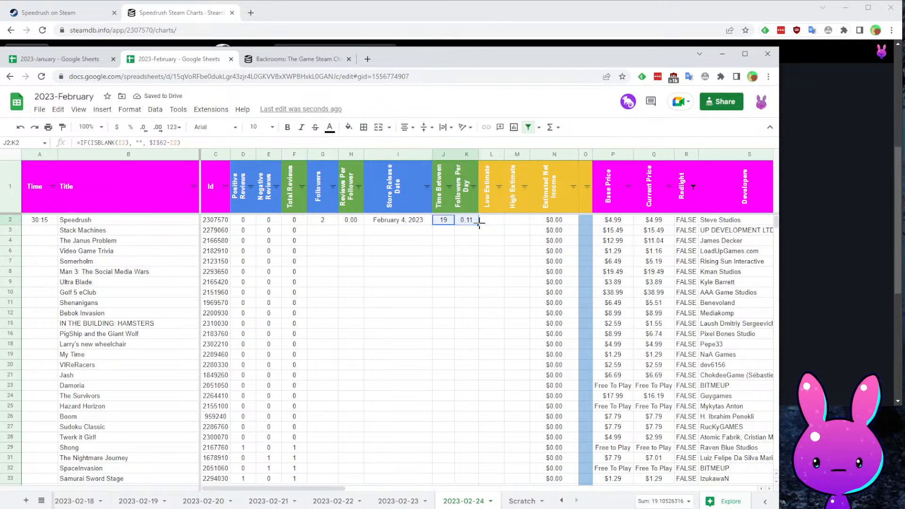
key(ctrl+shift+Down)
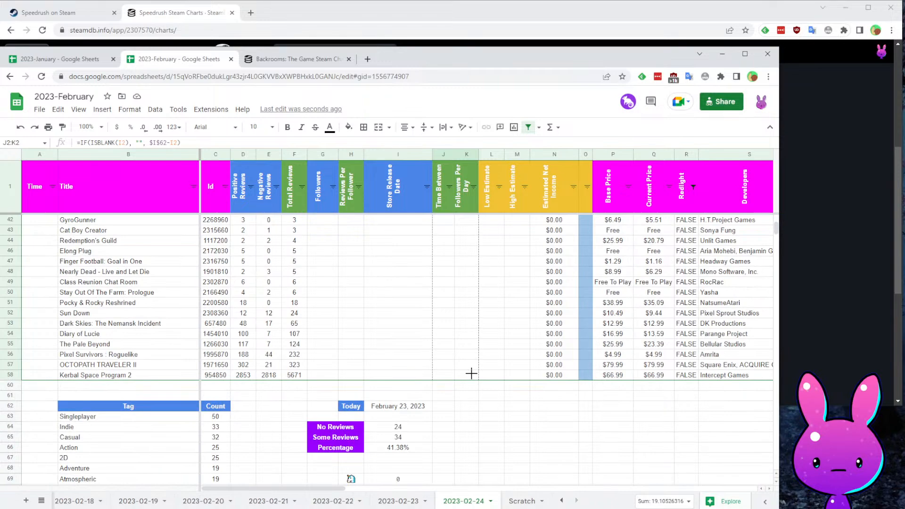
scroll(585, 239, up, 8)
scroll(580, 254, up, 1)
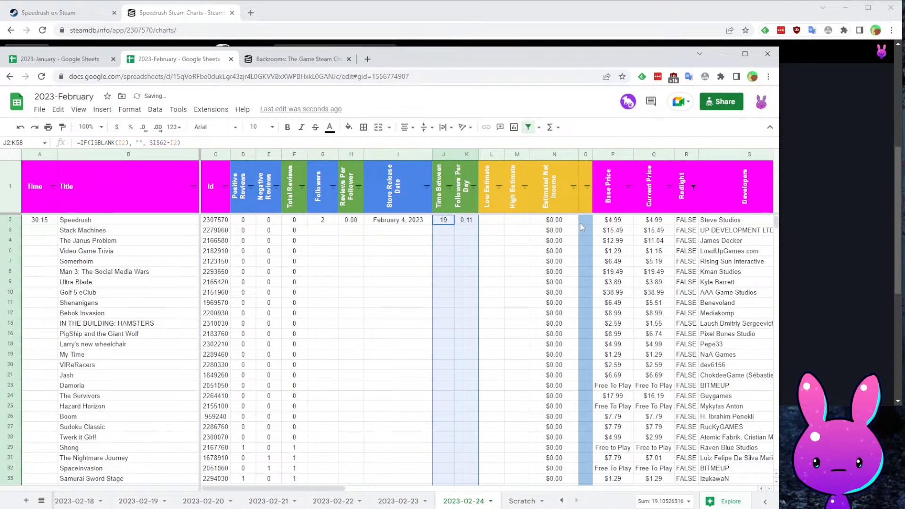
- Enter 0 for both Speedrush's Low Estimate in L2 and its High Estimate in M2
click(583, 222)
key(Left)
key(Left)
key(Left)
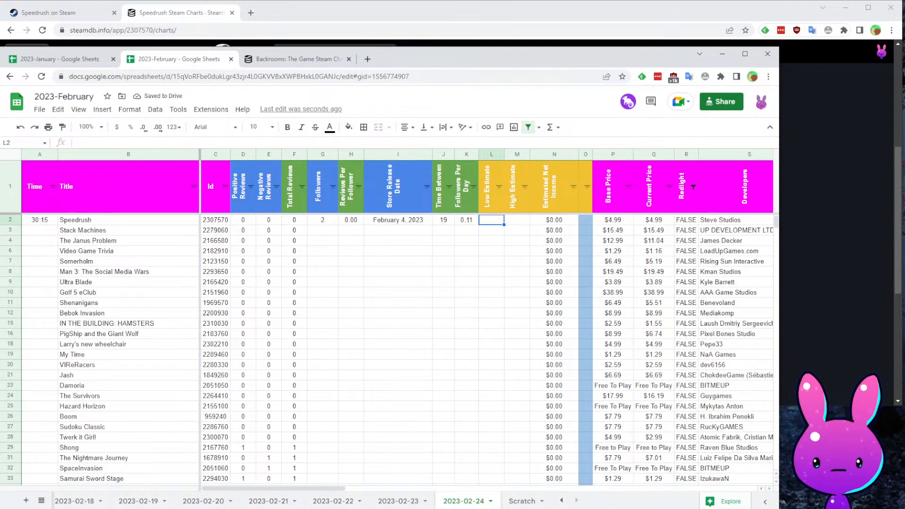
text(0)
key(Tab)
key(Tab)
text(0)
key(shift+Tab)
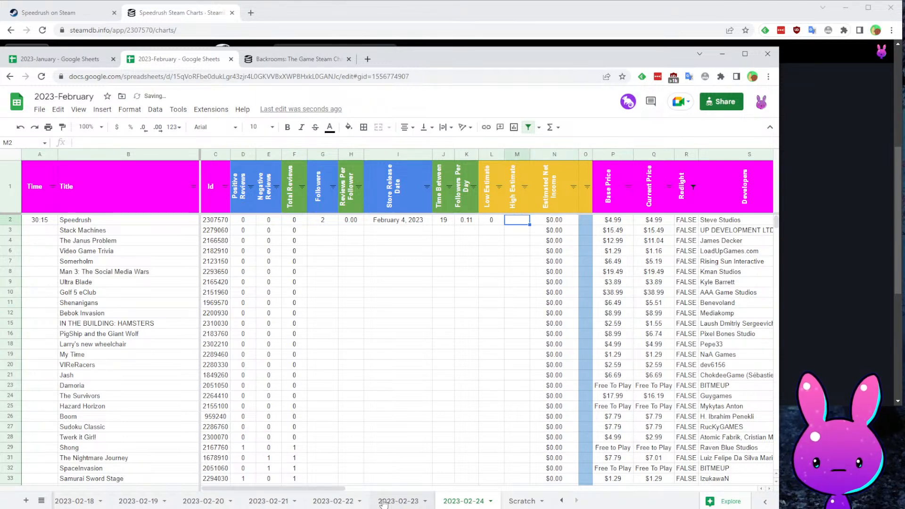
key(Tab)
key(Tab)
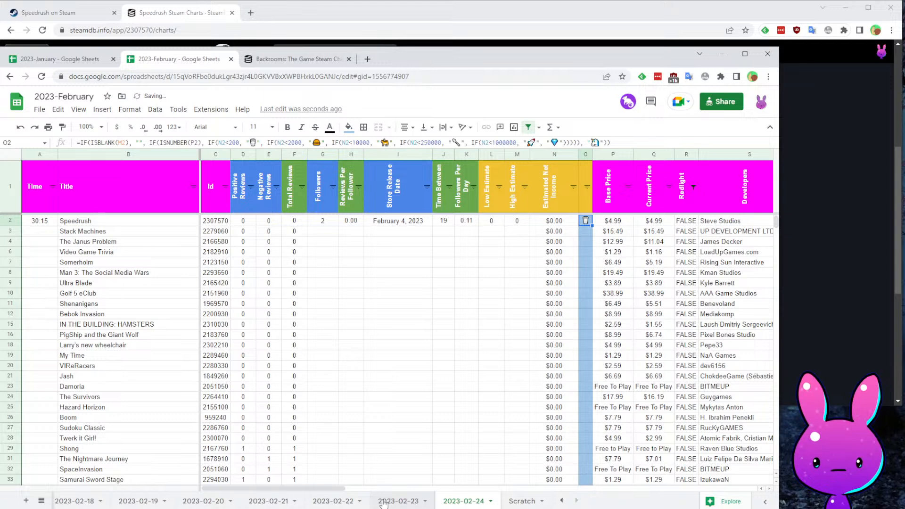
- Review Speedrush's row across to the Publishers column and bring its Steam store page back up
key(shift+Tab)
key(shift+Tab)
key(Home)
key(Tab)
key(Tab)
key(Tab)
key(Tab)
key(Tab)
key(Tab)
key(Tab)
key(Tab)
key(Tab)
key(Tab)
key(Tab)
key(Tab)
key(Tab)
key(Tab)
key(Tab)
key(Tab)
key(Tab)
key(Tab)
key(Tab)
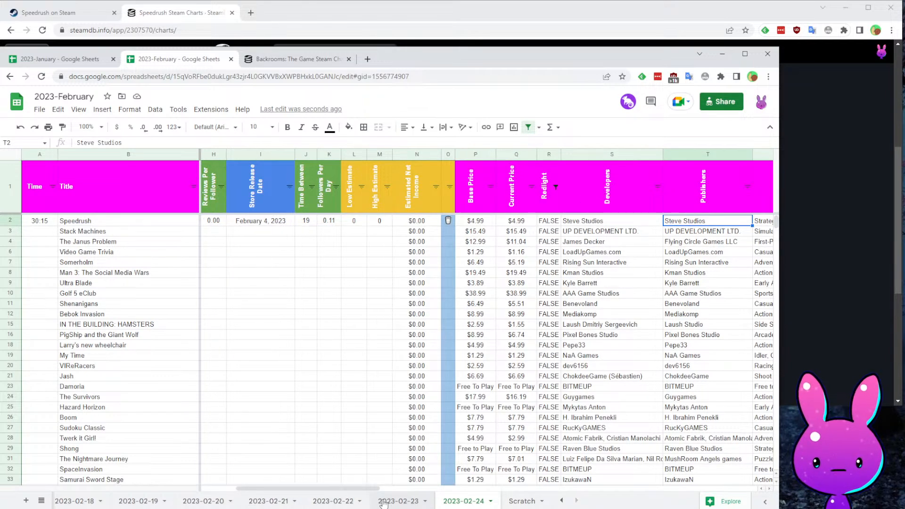
key(Home)
key(Tab)
key(Tab)
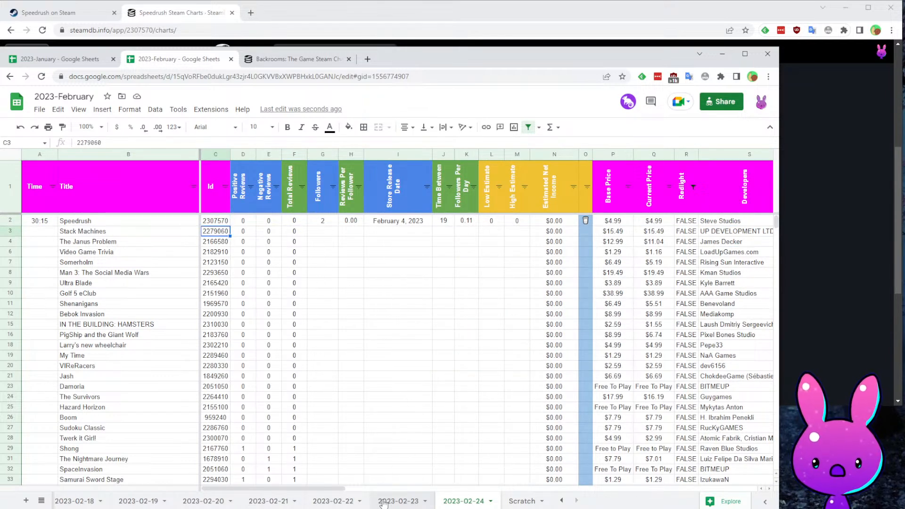
click(385, 3)
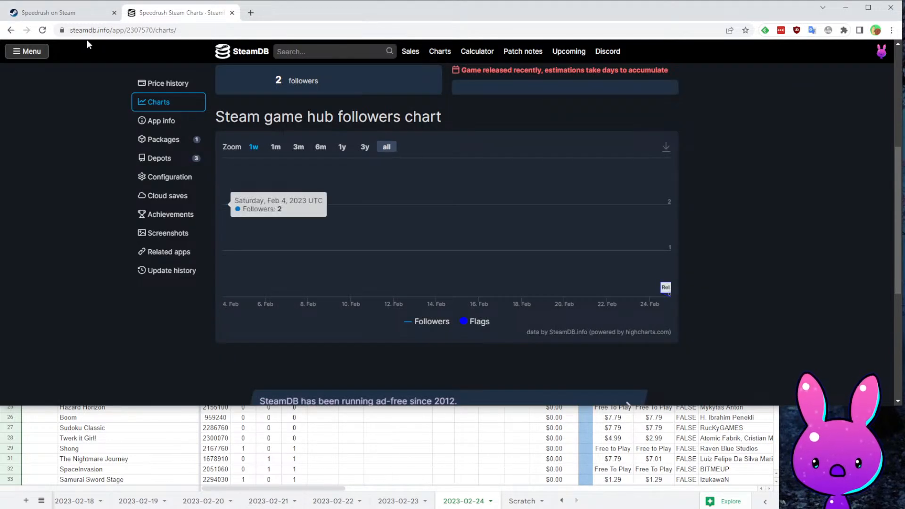
click(52, 12)
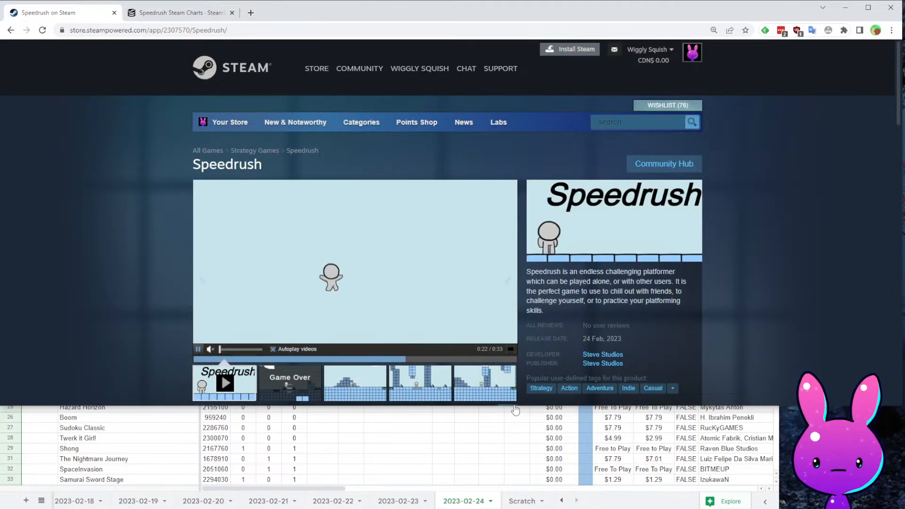
- Return to the February spreadsheet, set Stack Machines' Time in A3 to 32:23 and copy its Id from C3
click(141, 438)
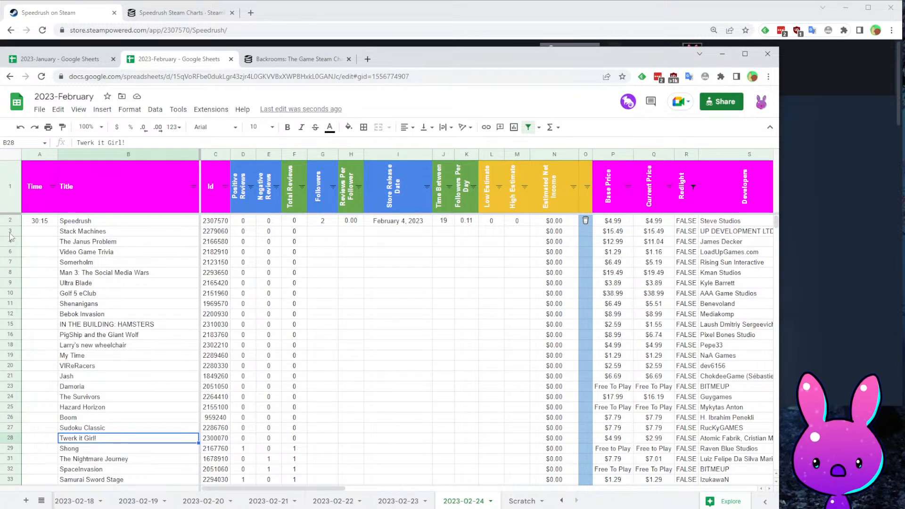
click(51, 232)
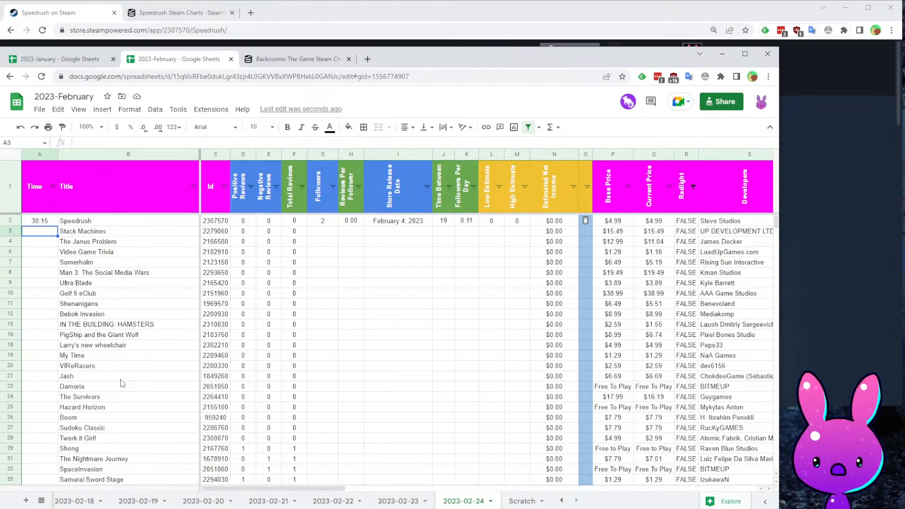
text(32:23)
key(Tab)
key(Tab)
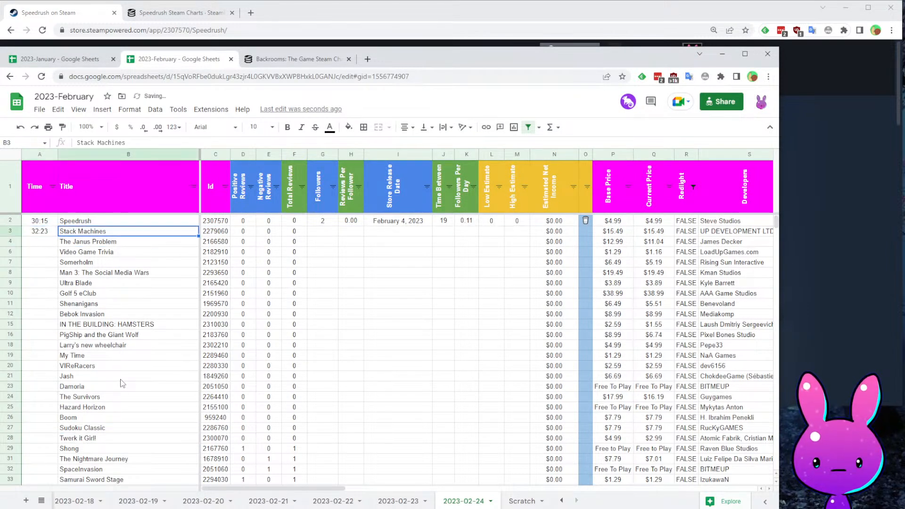
key(ctrl+c)
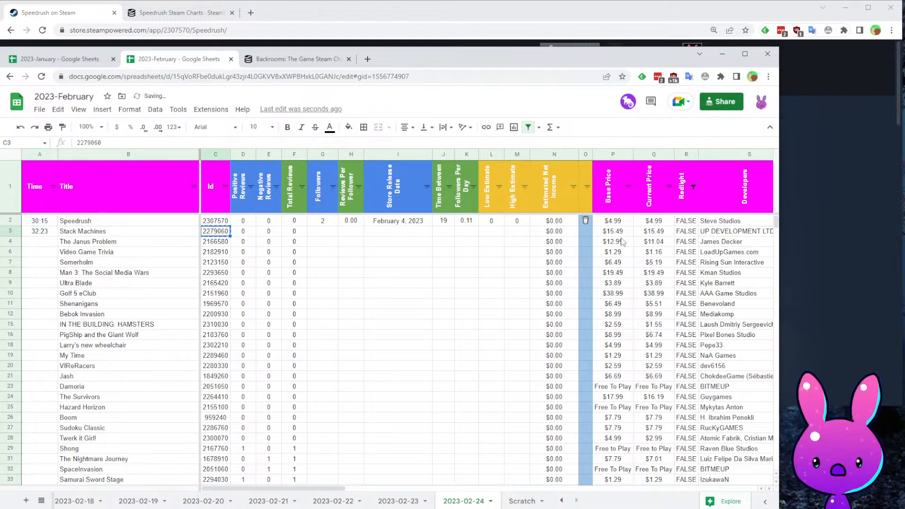
- Check Stack Machines' current price, Redlight value and developer in row 3 of the sheet
click(660, 232)
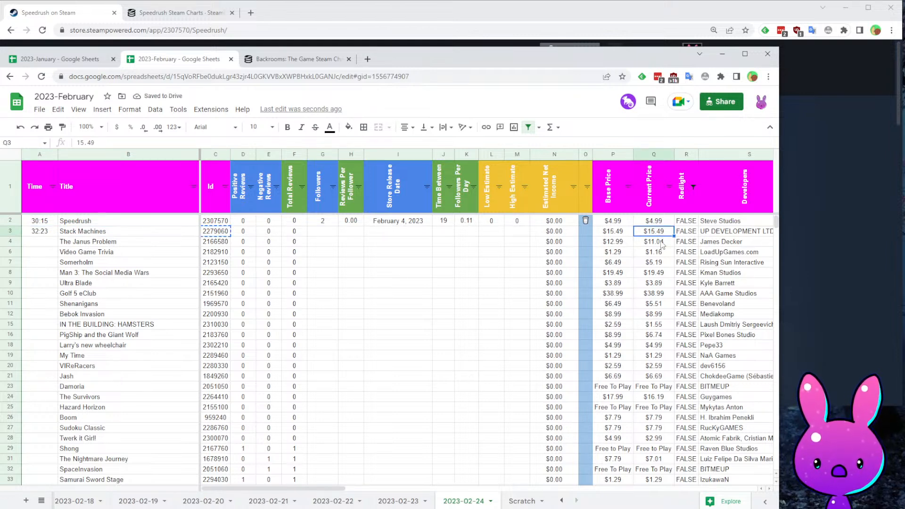
key(Tab)
key(Tab)
key(Tab)
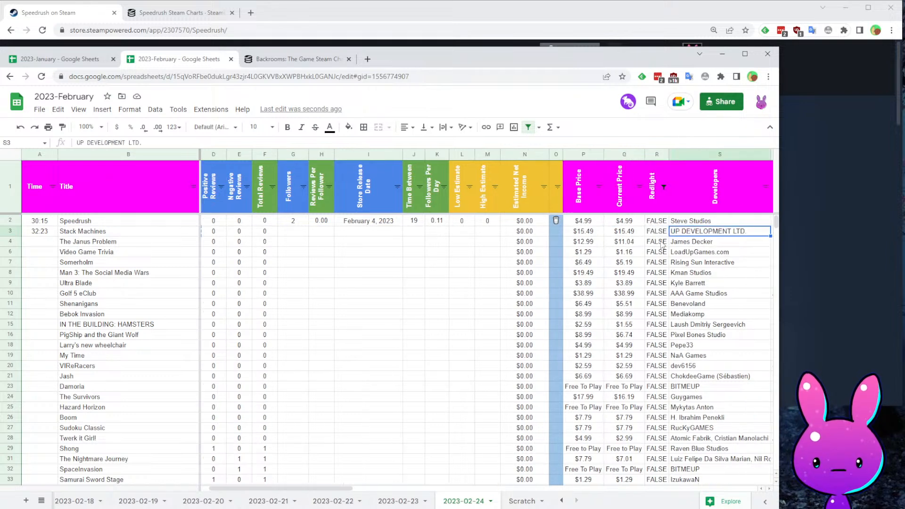
key(Left)
key(Up)
key(ctrl+Left)
key(Down)
key(Right)
key(Right)
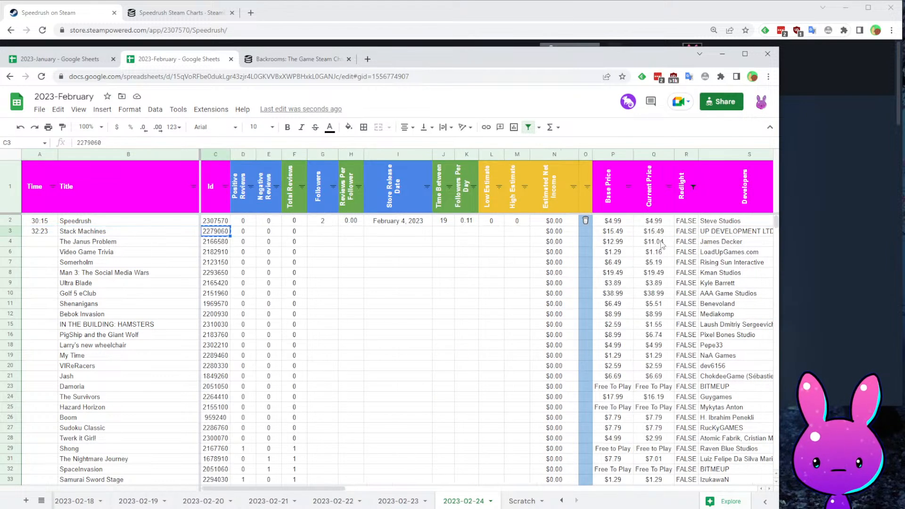
- Shrink the spreadsheet window and load Stack Machines' Steam store page using its copied app Id, 2279060
drag(453, 49, 448, 251)
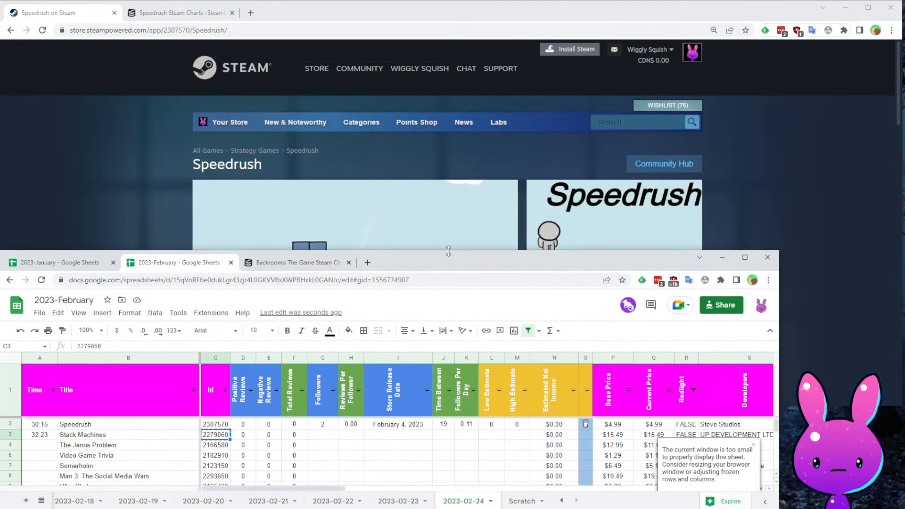
click(754, 446)
drag(780, 251, 792, 421)
double_click(178, 31)
key(ctrl+v)
key(Return)
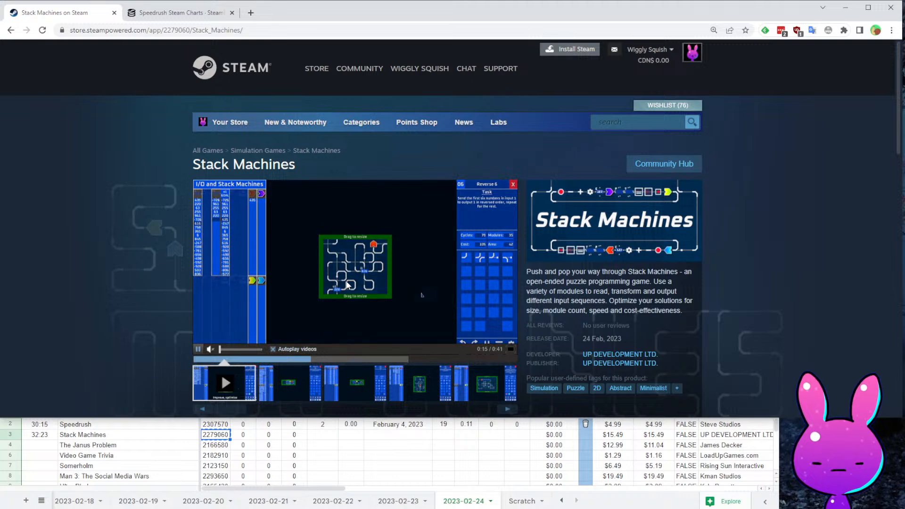
- Examine Stack Machines' store page, including its trailer, price, similar games, feature list and system requirements
scroll(295, 270, down, 1)
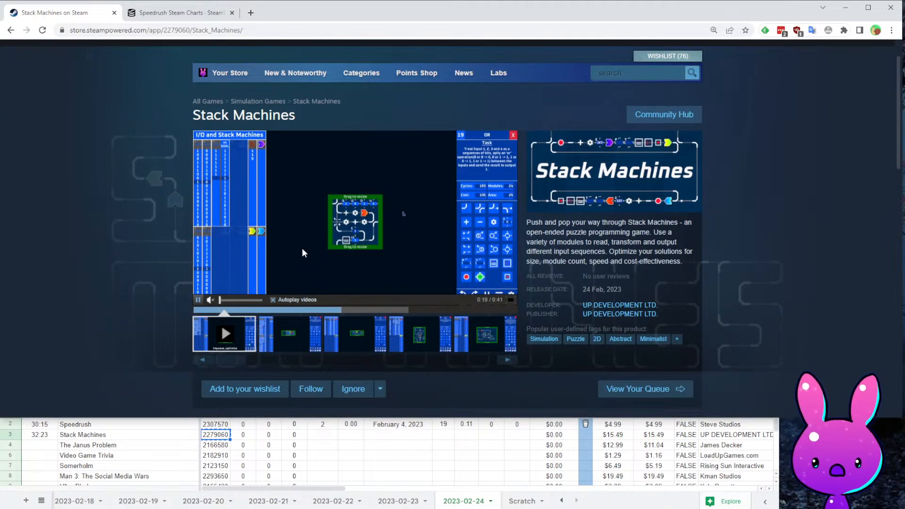
scroll(452, 189, down, 6)
scroll(472, 184, down, 8)
scroll(429, 118, up, 11)
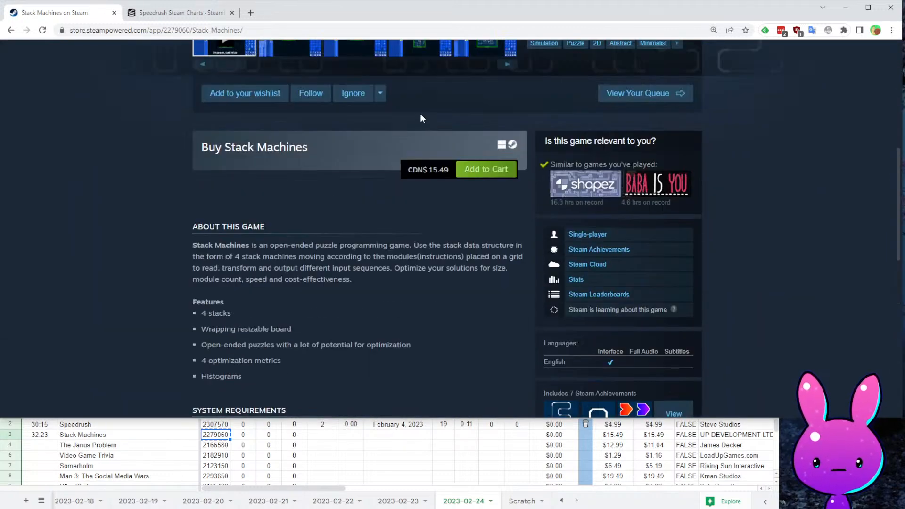
scroll(848, 202, down, 3)
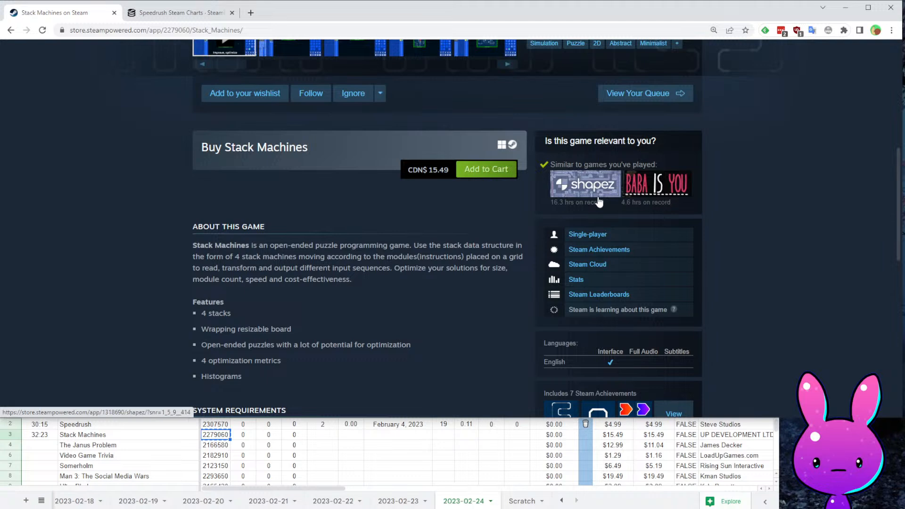
scroll(688, 205, up, 5)
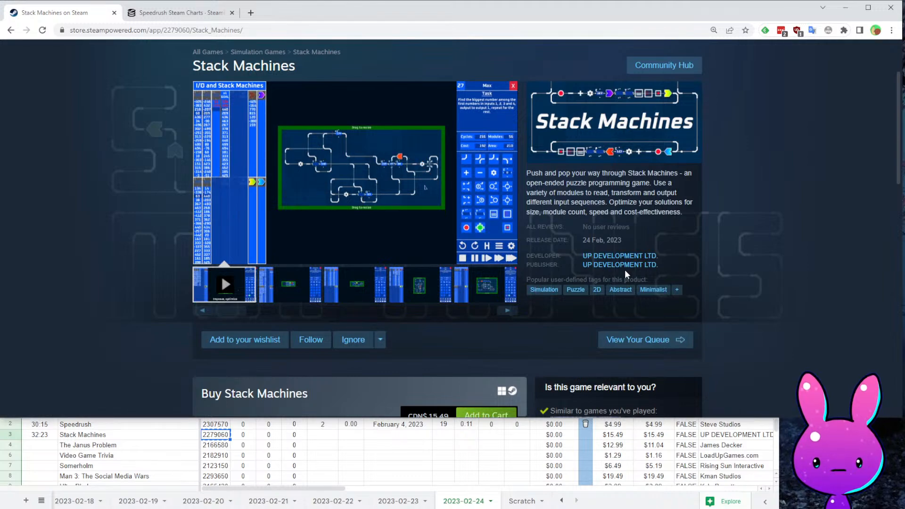
scroll(265, 225, down, 20)
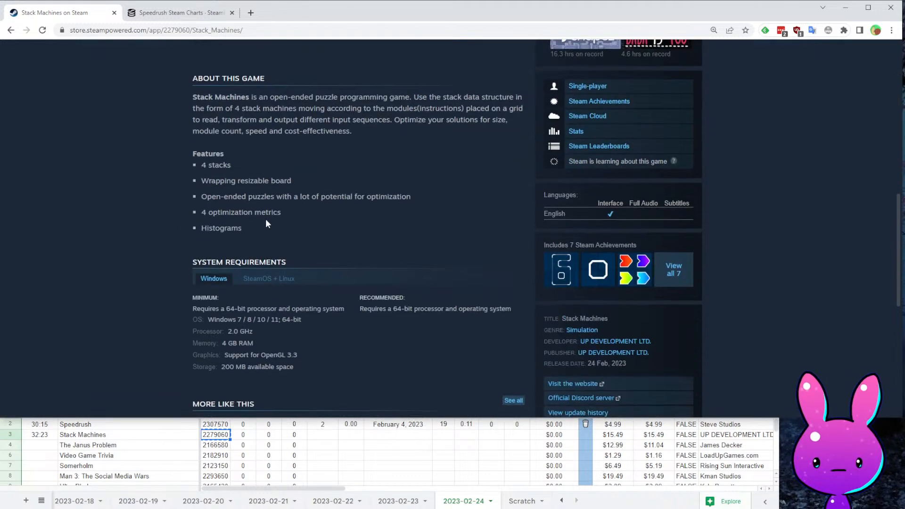
scroll(283, 283, up, 20)
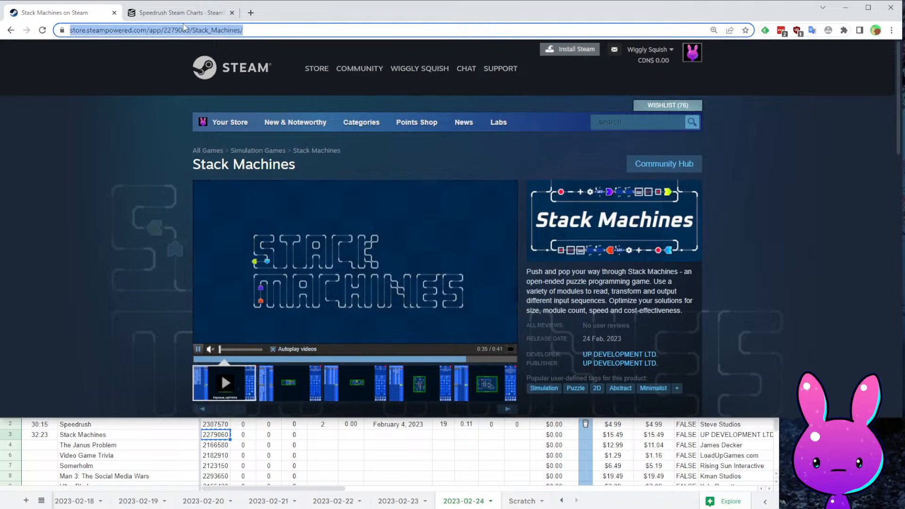
- Load Stack Machines' SteamDB charts page with app Id 2279060 and bring its followers chart into view
click(146, 13)
double_click(158, 31)
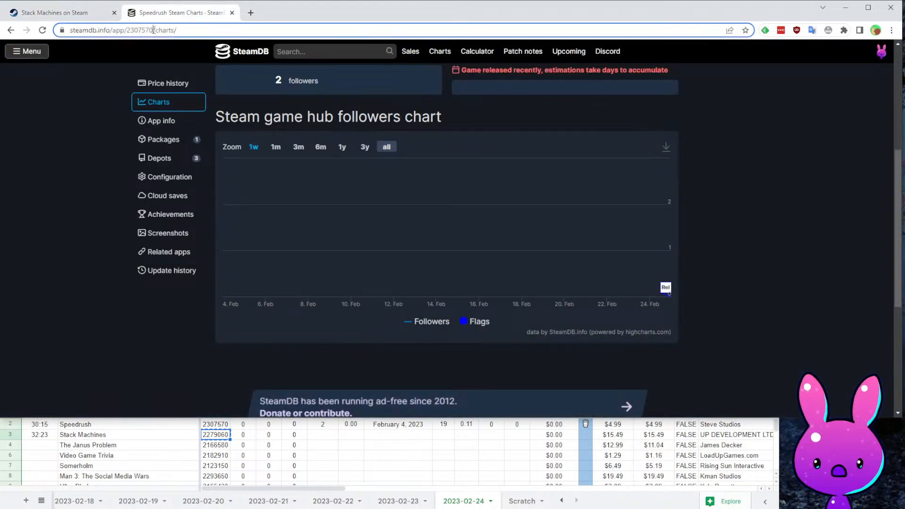
key(ctrl+v)
key(Return)
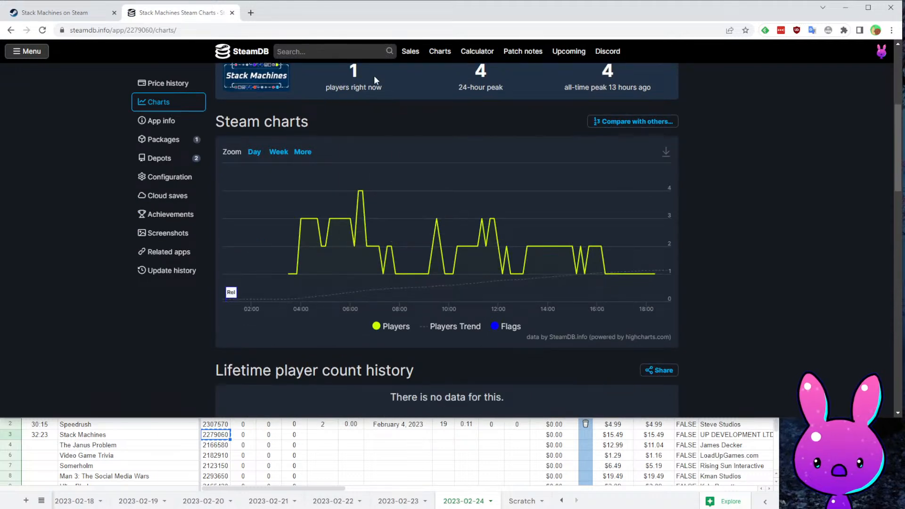
scroll(452, 155, down, 10)
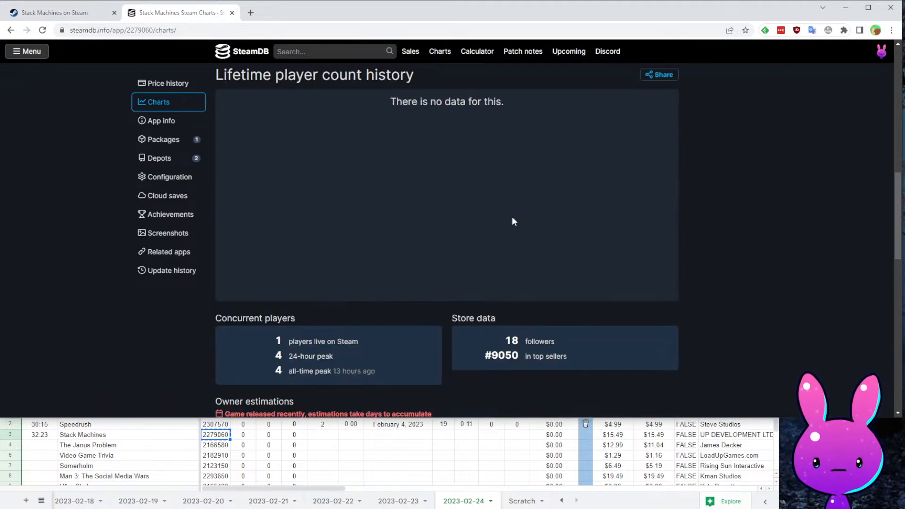
scroll(465, 196, down, 8)
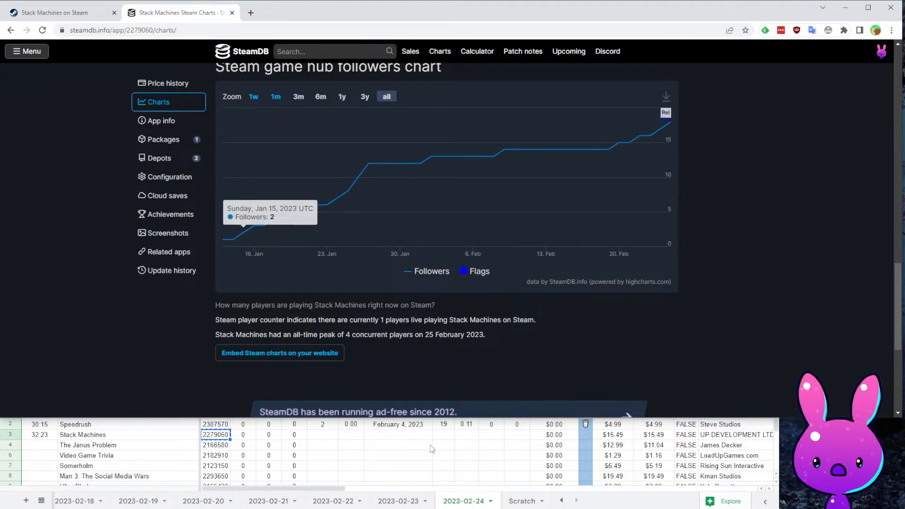
- Set Stack Machines' Store Release Date in I3 to January 13, 2023
click(411, 435)
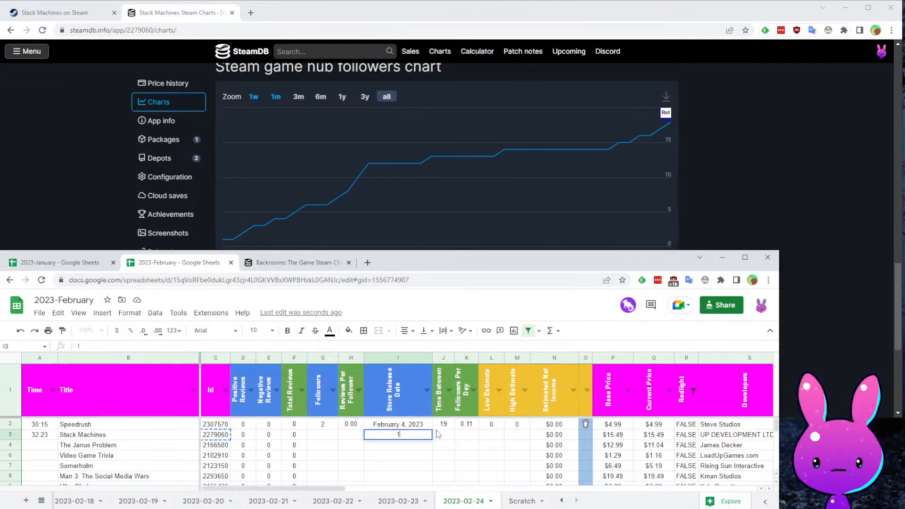
key(Left)
key(Left)
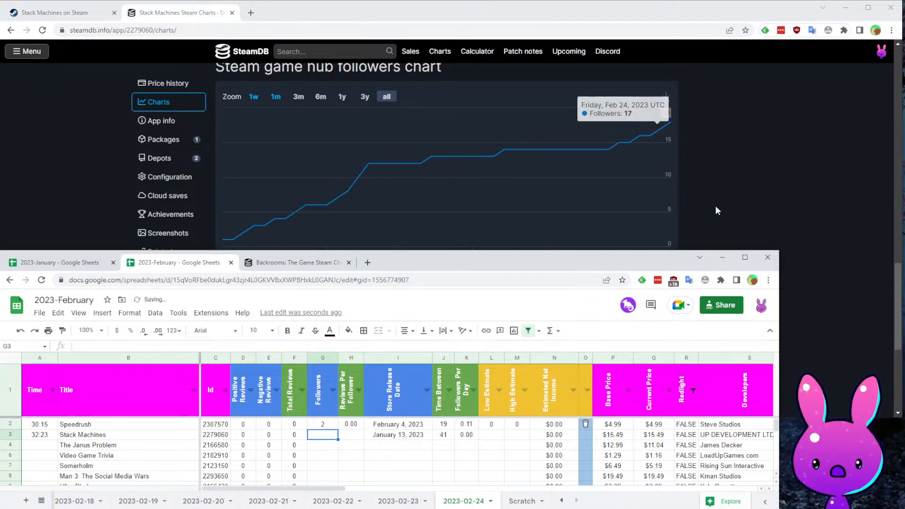
- Enter 18 as Stack Machines' Followers in G3 and check its Followers Per Day and Time Between formulas
scroll(707, 207, down, 3)
key(Return)
key(Right)
key(Right)
key(Right)
key(Right)
key(Right)
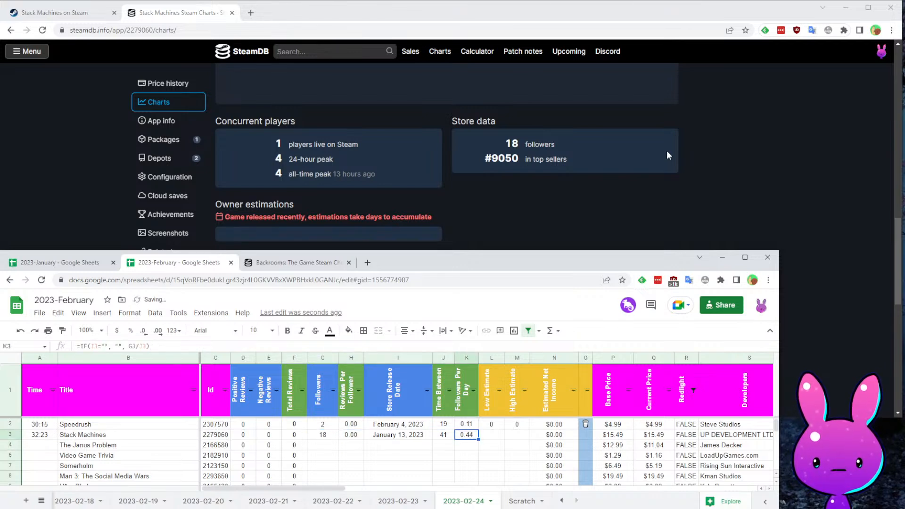
key(Left)
key(Left)
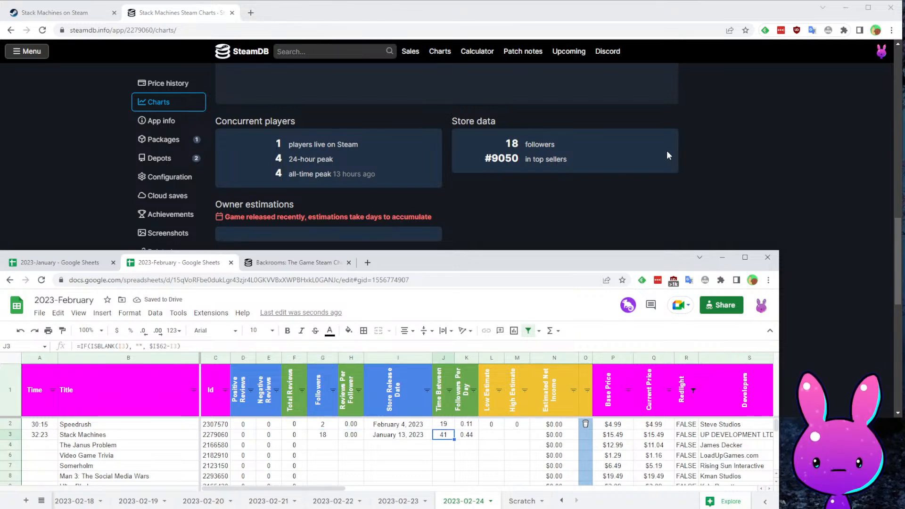
- Examine the follower growth over time on Stack Machines' SteamDB followers chart
click(796, 121)
scroll(799, 207, down, 5)
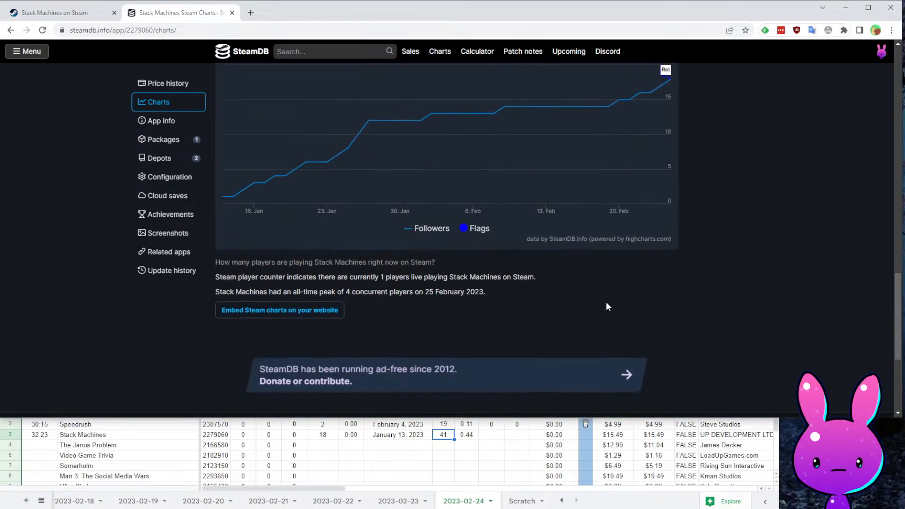
scroll(605, 300, up, 2)
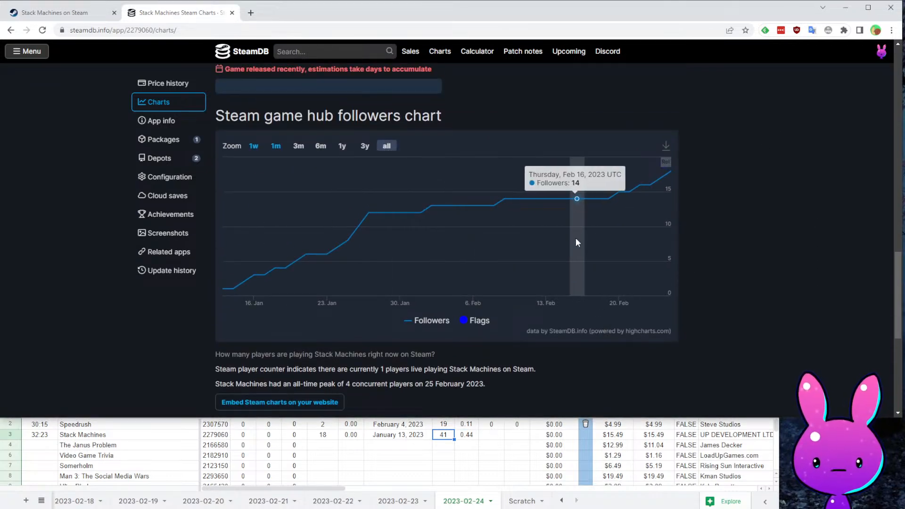
- Browse Stack Machines' screenshots on its Steam store page, returning to its SteamDB charts page when done
click(75, 18)
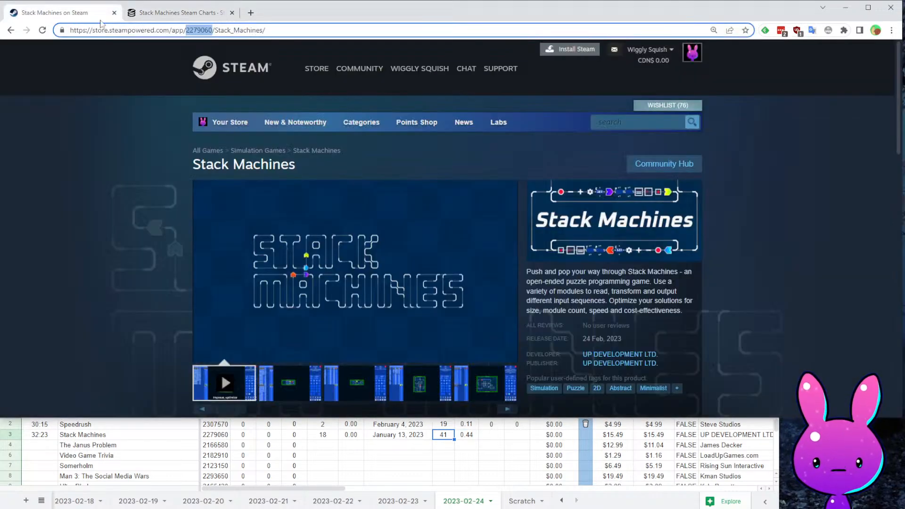
scroll(304, 276, down, 3)
click(338, 250)
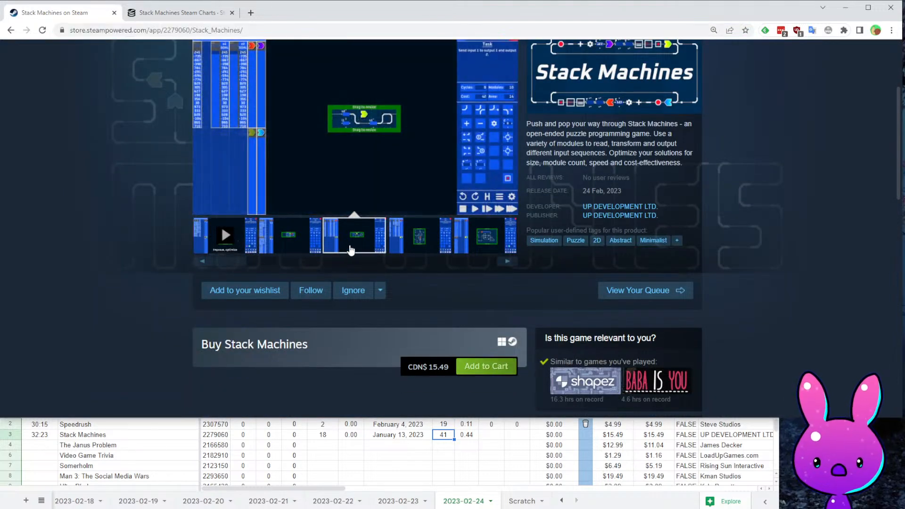
click(410, 265)
click(396, 241)
click(465, 245)
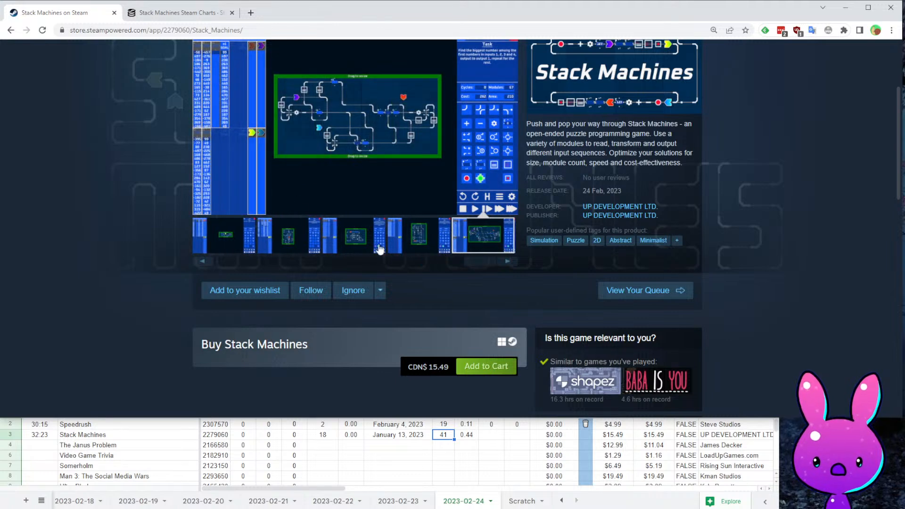
click(142, 17)
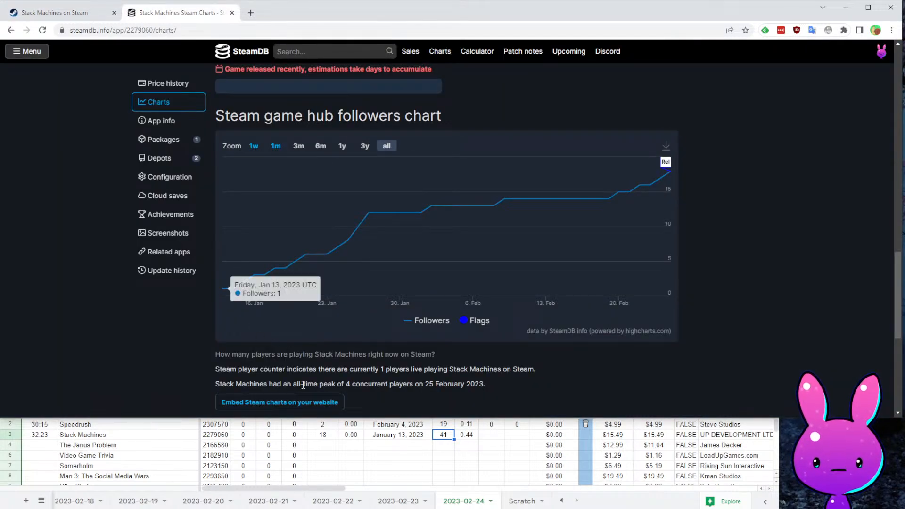
- Enter Stack Machines' sales estimates in row 3, with 0 as Low Estimate and 10 as High Estimate
click(351, 435)
click(491, 437)
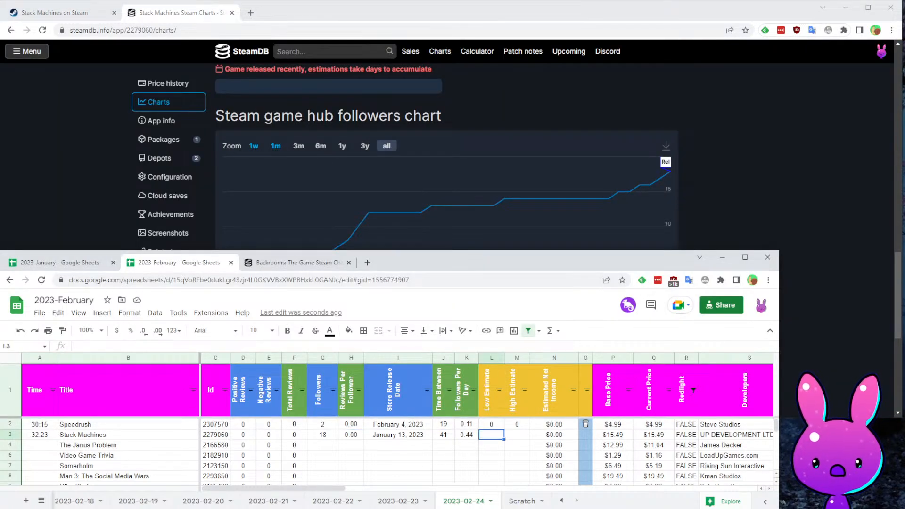
text(0)
key(Tab)
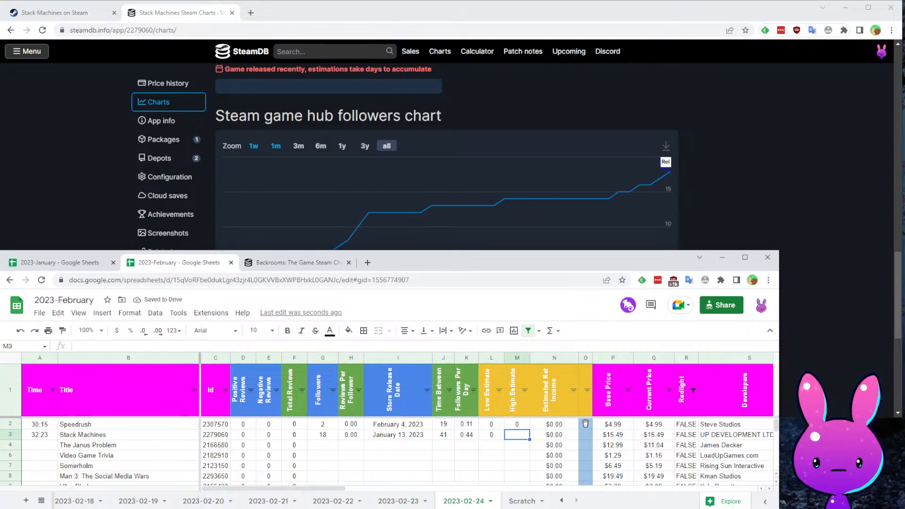
key(Return)
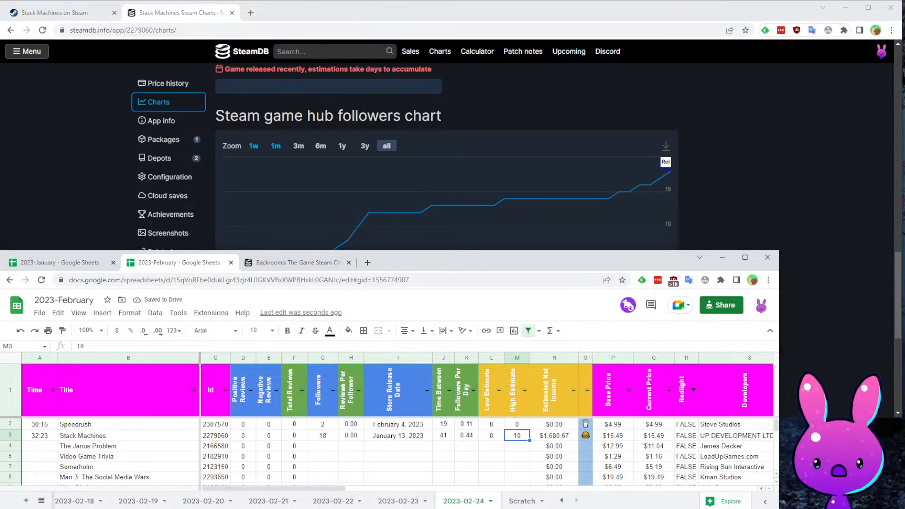
- Check Stack Machines' recorded values along row 3, through to its Followers Per Day in K3
key(Up)
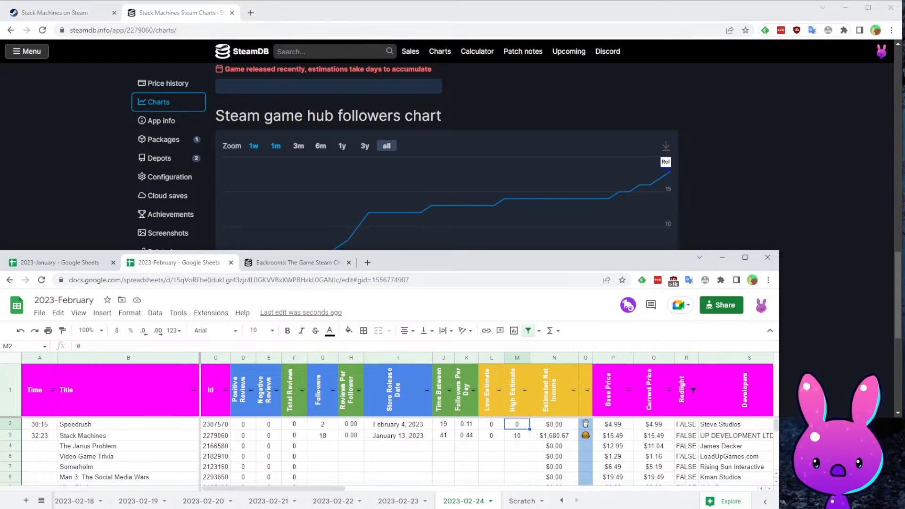
key(Home)
key(Down)
key(Right)
key(Right)
key(Right)
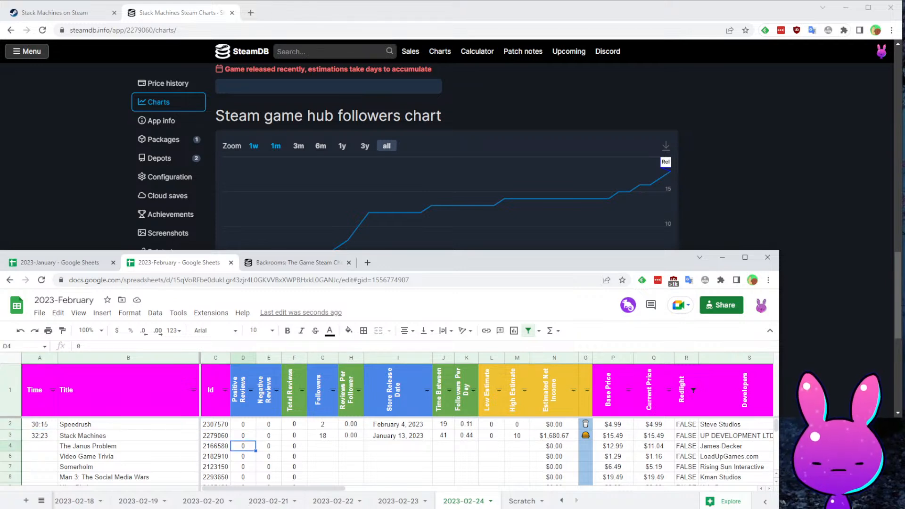
key(Up)
key(Right)
key(Right)
key(Right)
key(Right)
key(Right)
key(Right)
key(Right)
key(Right)
key(Right)
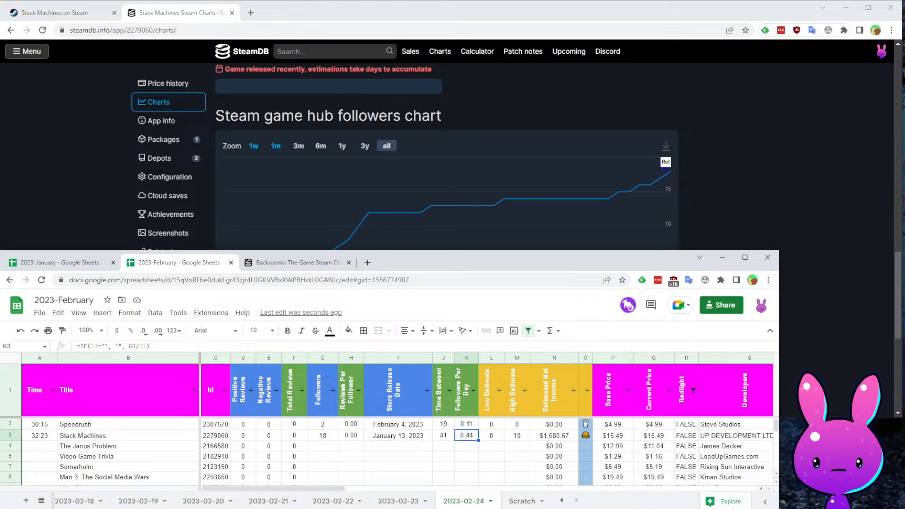
- Record 34:33 as The Janus Problem's Time in A4
key(Home)
key(Down)
key(Down)
key(Down)
key(Down)
key(Down)
key(Up)
key(Up)
key(Up)
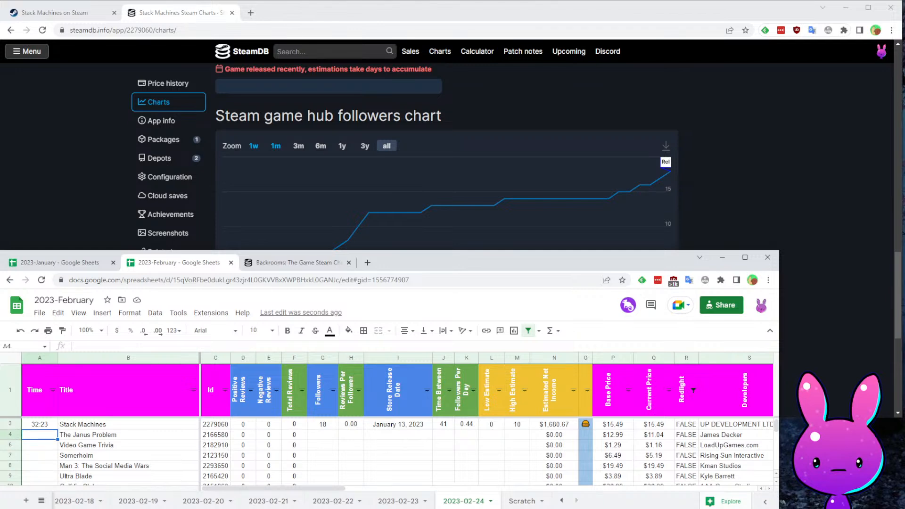
text(34:33)
- Check The Janus Problem's Id, prices, developer and publisher in row 4
key(Up)
key(Right)
key(Right)
key(Down)
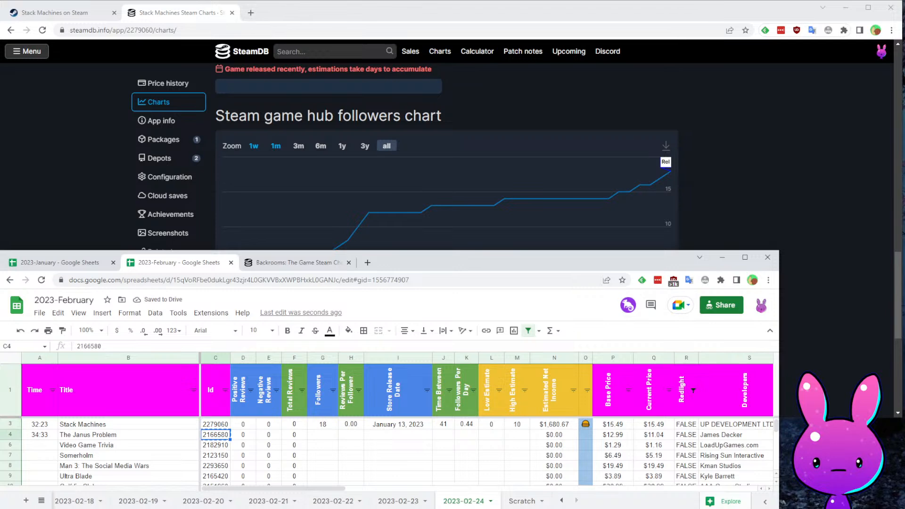
key(ctrl+c)
drag(673, 445, 659, 430)
click(661, 436)
click(612, 435)
click(691, 447)
click(725, 436)
key(Right)
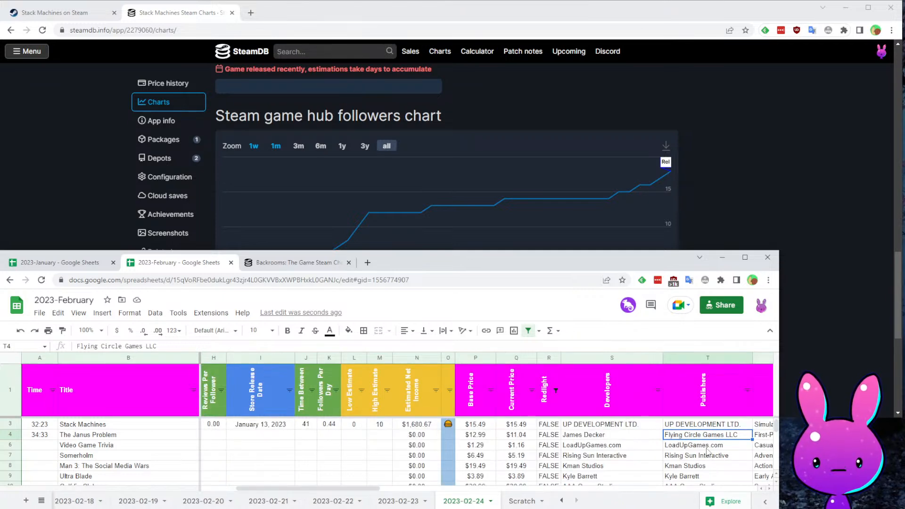
- Copy The Janus Problem's Id 2166580 from C4 and load its Steam store page with that app Id
key(Up)
key(Home)
key(Down)
key(Right)
key(Right)
key(ctrl+c)
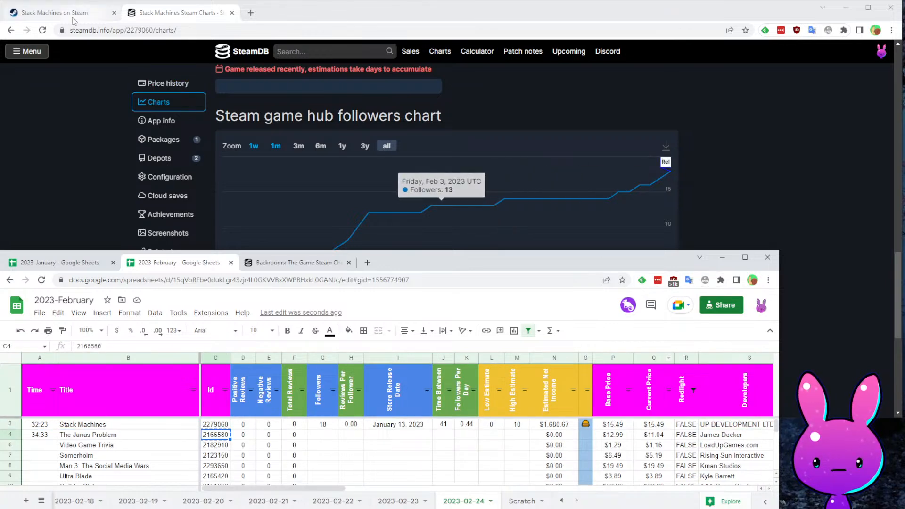
click(55, 13)
double_click(203, 29)
key(ctrl+v)
key(Return)
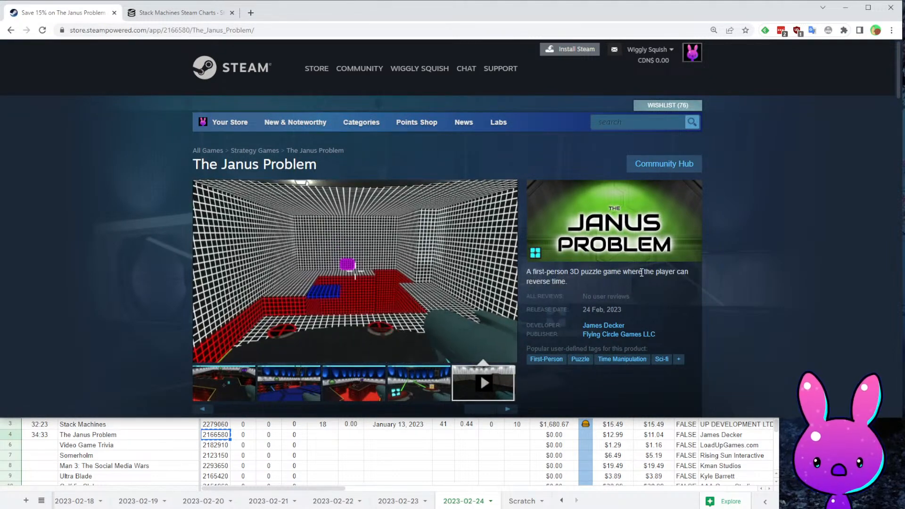
- Watch The Janus Problem's trailer, replay its opening seconds and pause it at about 0:08
mouse_move(450, 330)
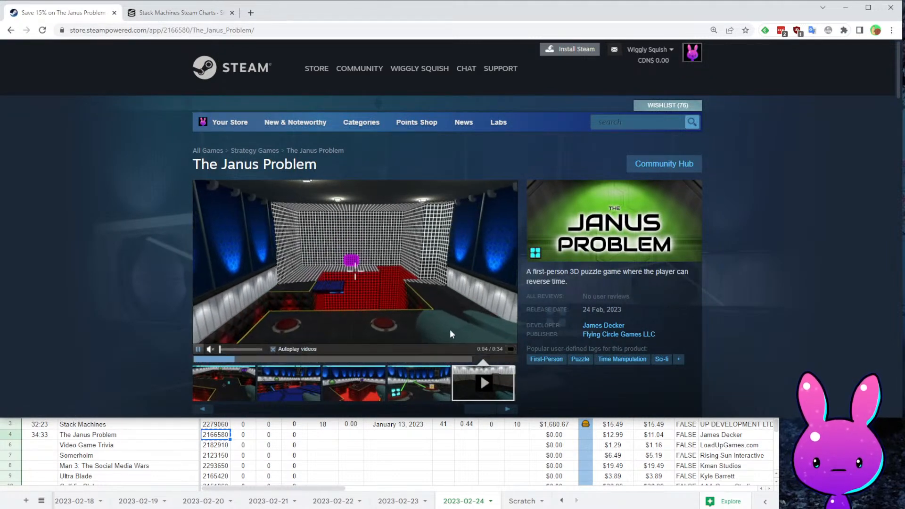
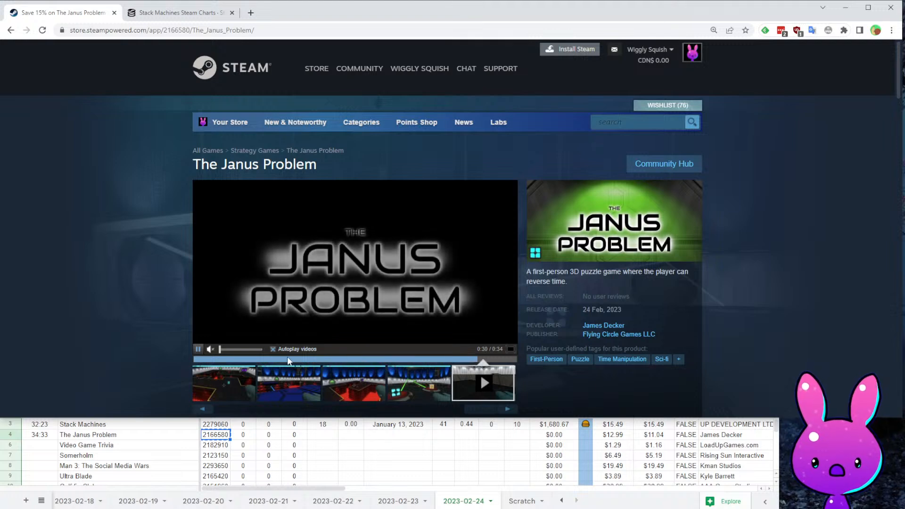
click(264, 360)
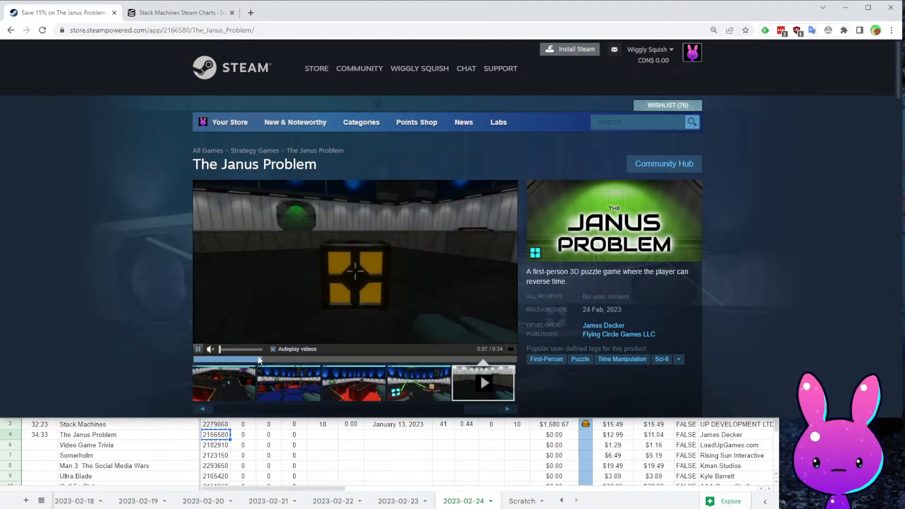
click(200, 359)
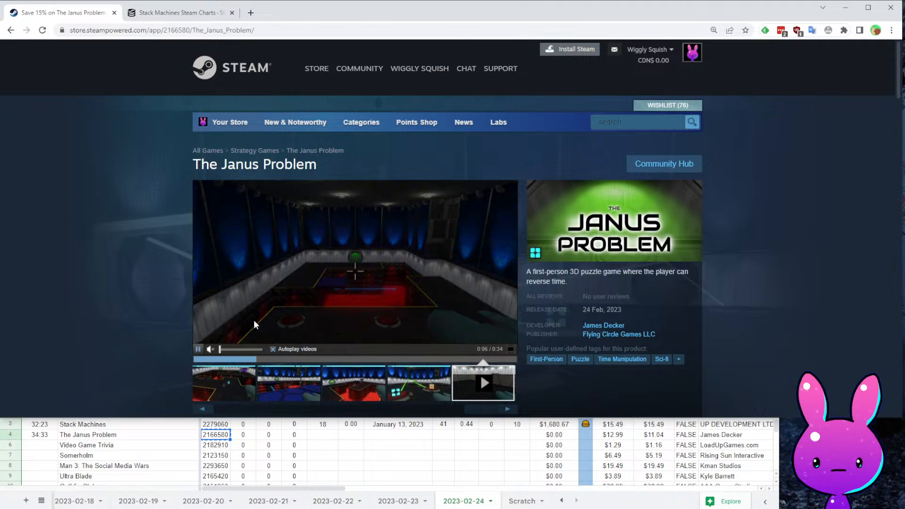
click(305, 308)
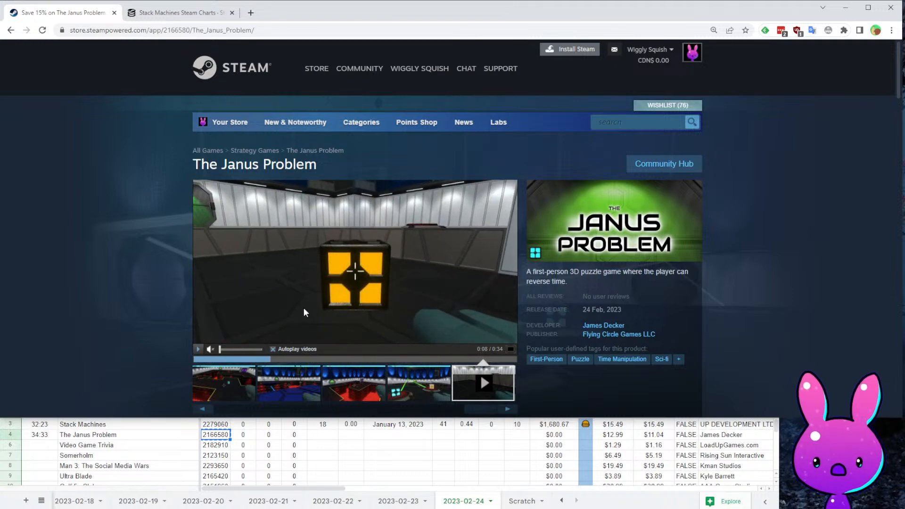
- Read The Janus Problem's About This Game description of time marks and time locks on its store page
scroll(566, 398, down, 6)
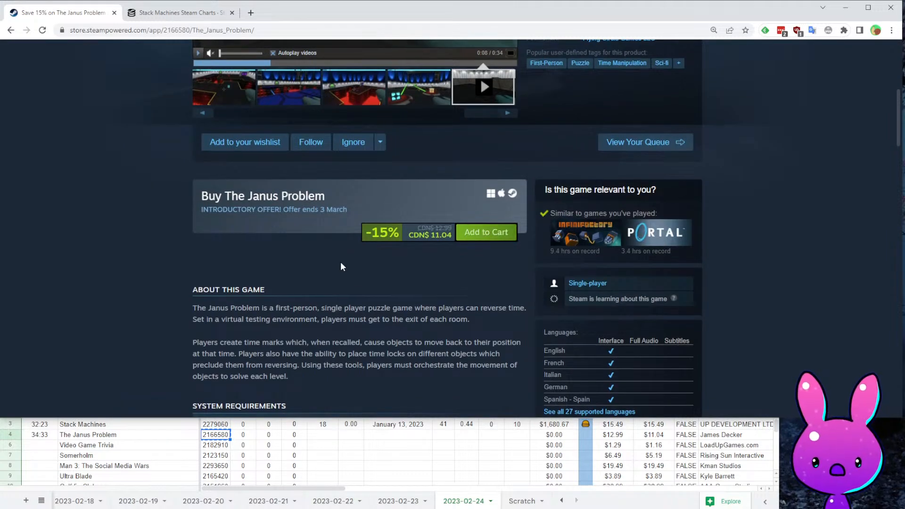
scroll(343, 271, down, 6)
scroll(330, 264, up, 5)
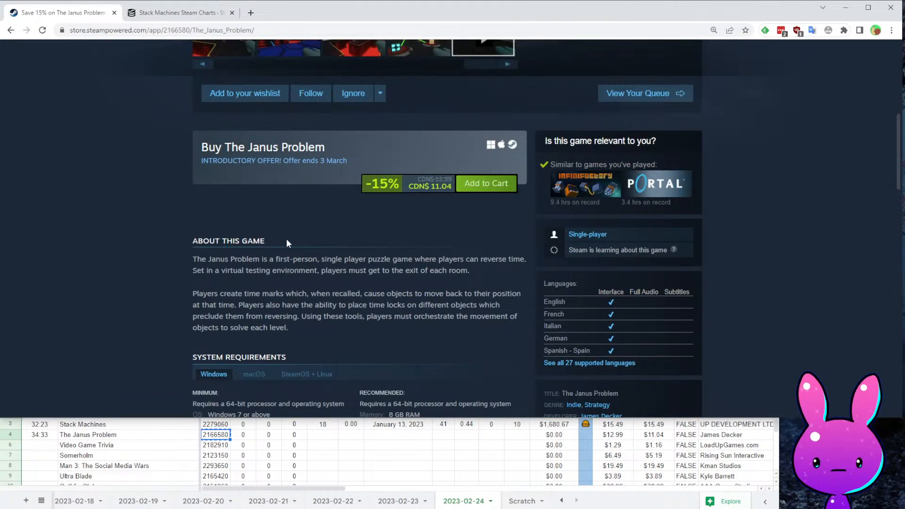
drag(206, 303, 270, 298)
click(292, 316)
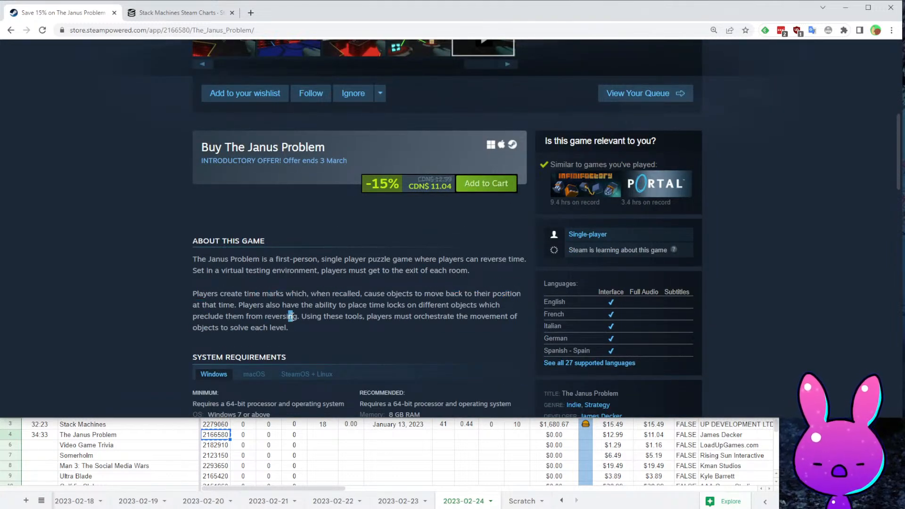
drag(396, 293, 503, 292)
click(331, 298)
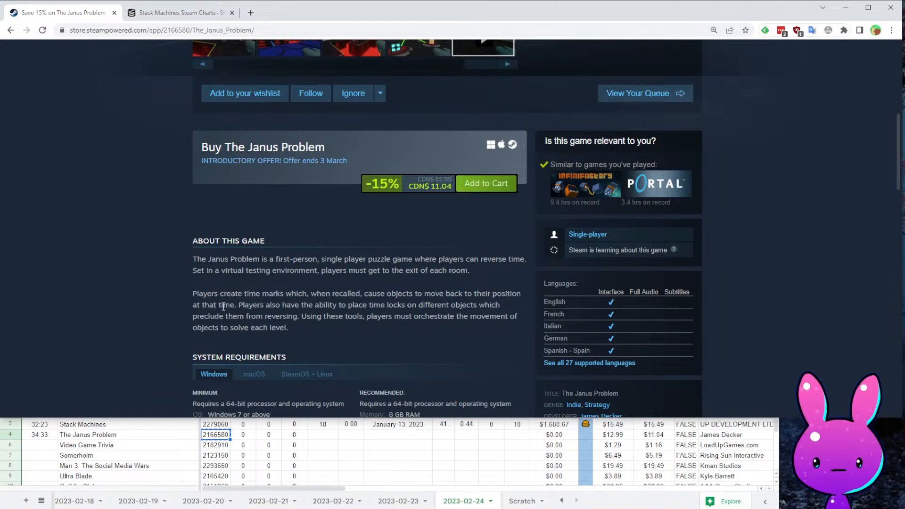
drag(242, 303, 502, 305)
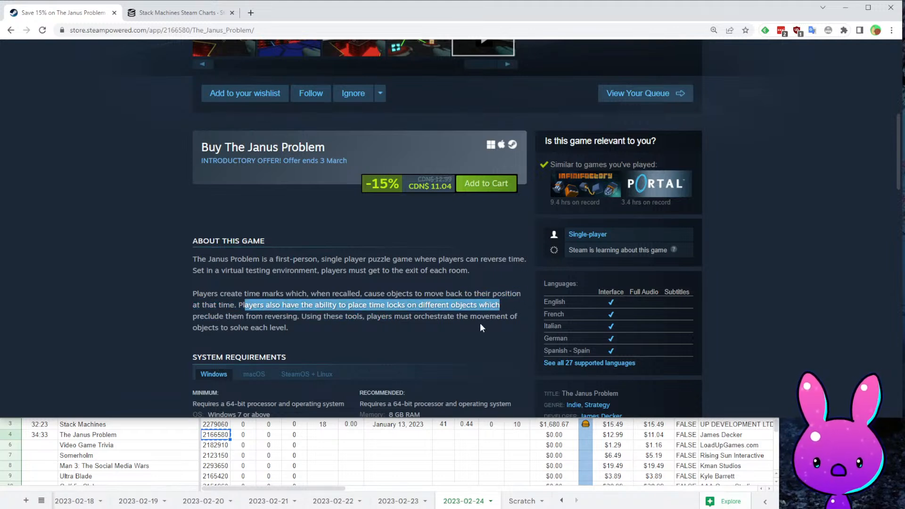
click(482, 328)
drag(307, 322, 355, 341)
click(318, 336)
scroll(447, 371, up, 8)
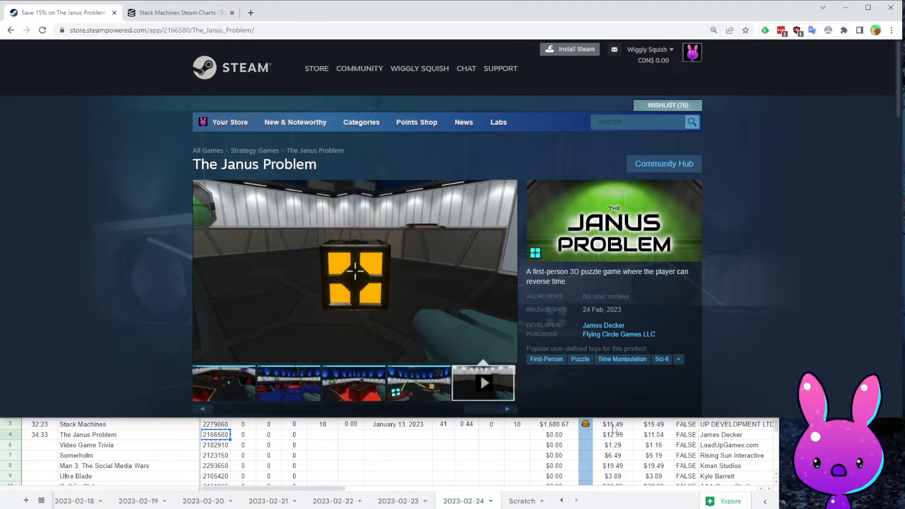
- Load The Janus Problem's SteamDB charts page with app Id 2166580 and bring its followers chart into view
double_click(174, 32)
key(ctrl+c)
click(160, 15)
double_click(147, 32)
key(ctrl+v)
key(Return)
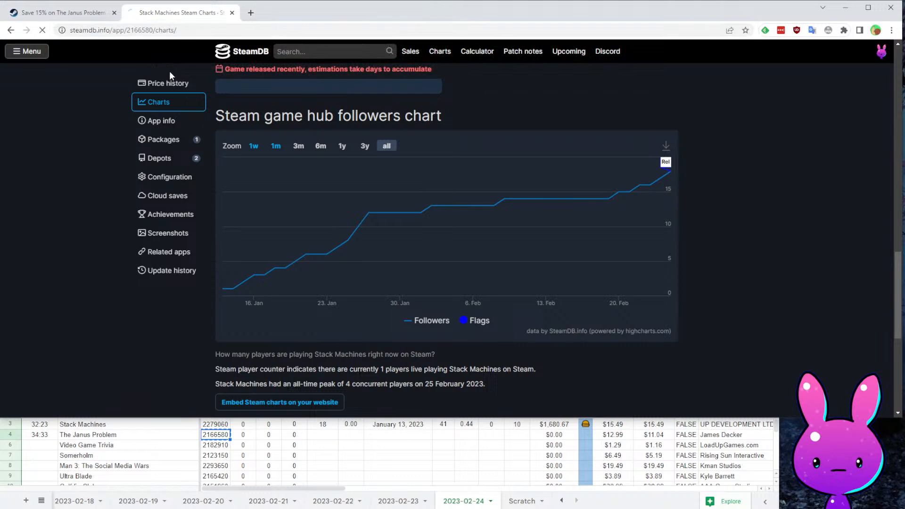
scroll(446, 330, down, 10)
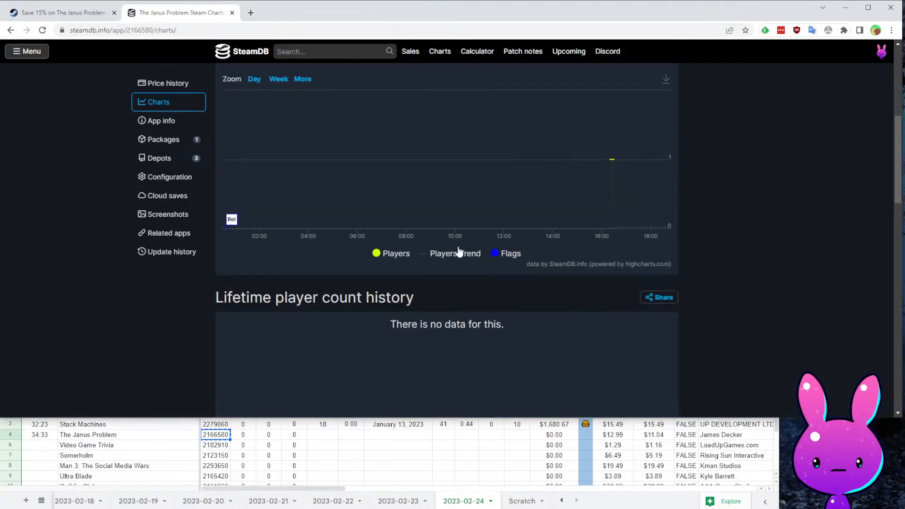
scroll(552, 241, down, 10)
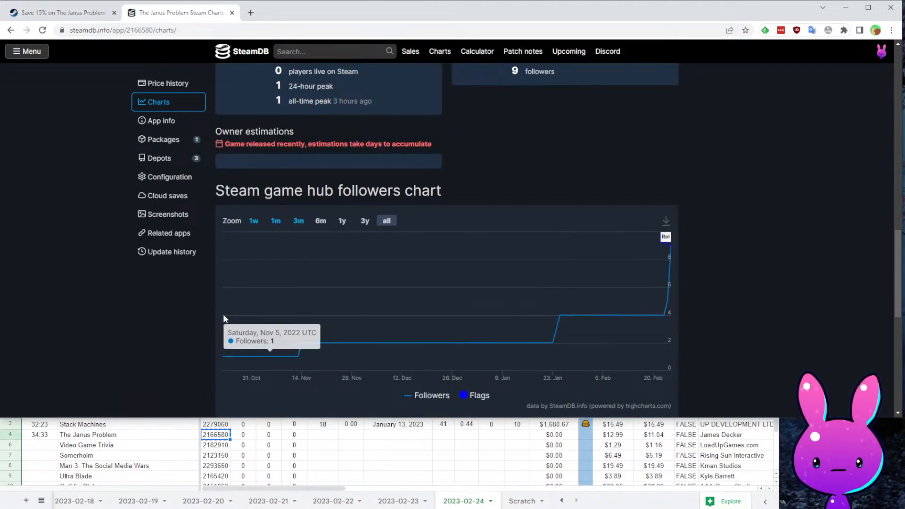
- Set The Janus Problem's Store Release Date in I4 to October 23, 2022
click(408, 470)
click(396, 434)
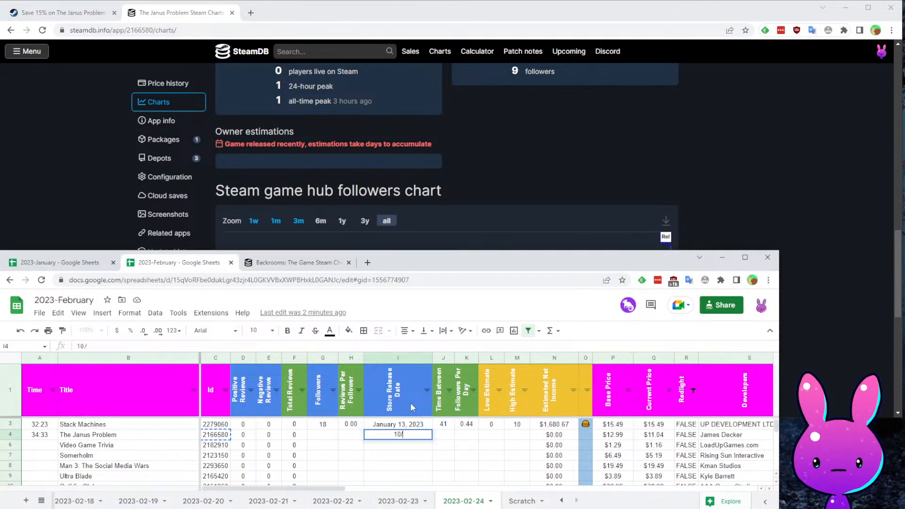
text(10/23/2022)
- Enter 9 as The Janus Problem's Followers in G4 and check its Time Between formula in J4
key(Left)
key(Left)
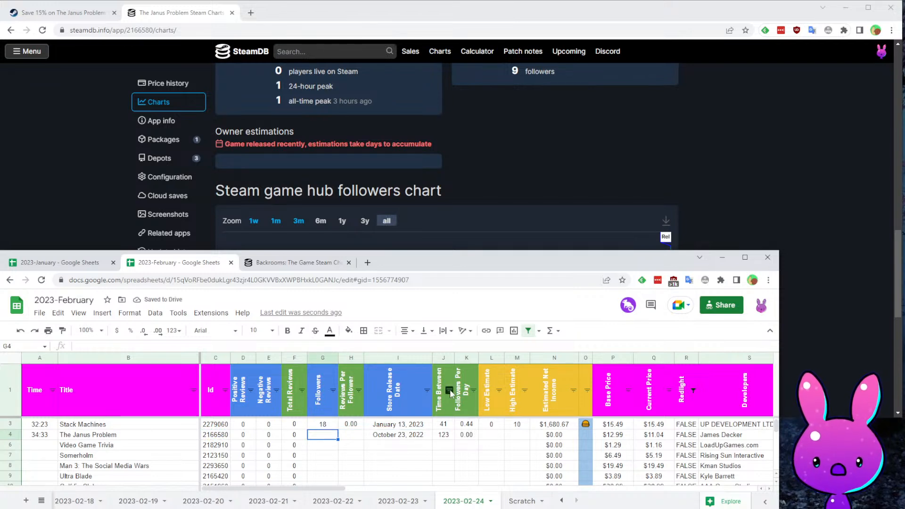
text(9)
key(Right)
key(Right)
key(Right)
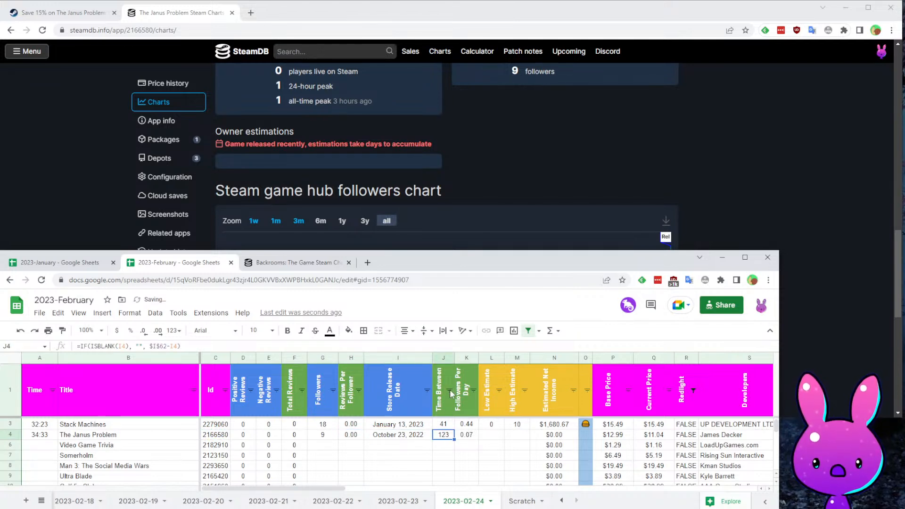
- Check The Janus Problem's store page, and enter its Low Estimate as 0 in L4 and its High Estimate as 1 in M4
click(108, 10)
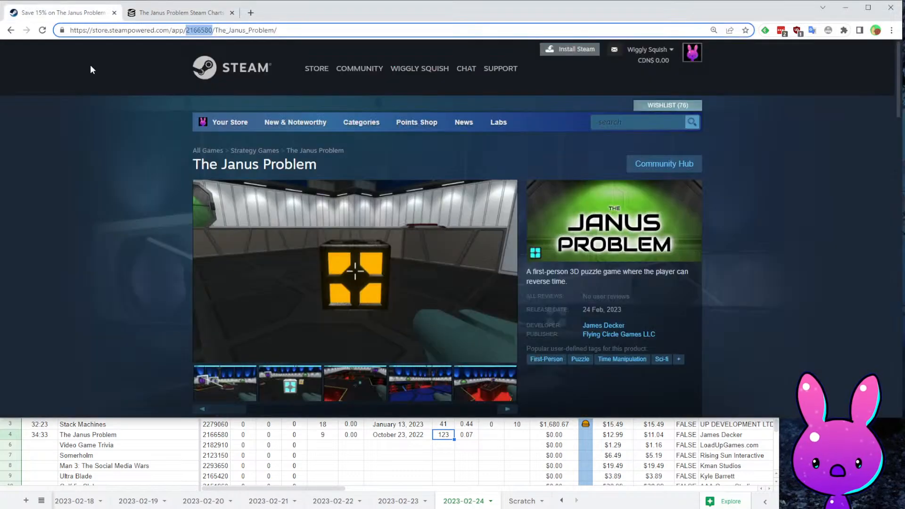
scroll(268, 242, down, 3)
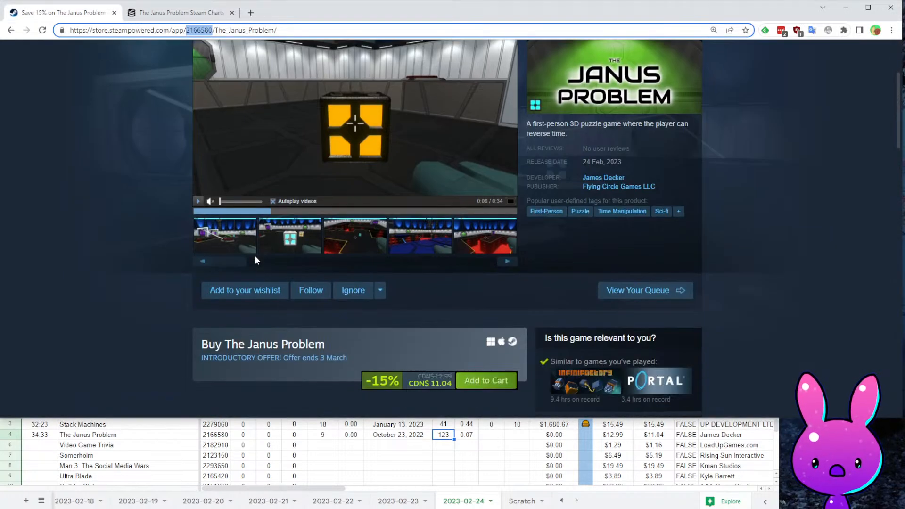
click(499, 436)
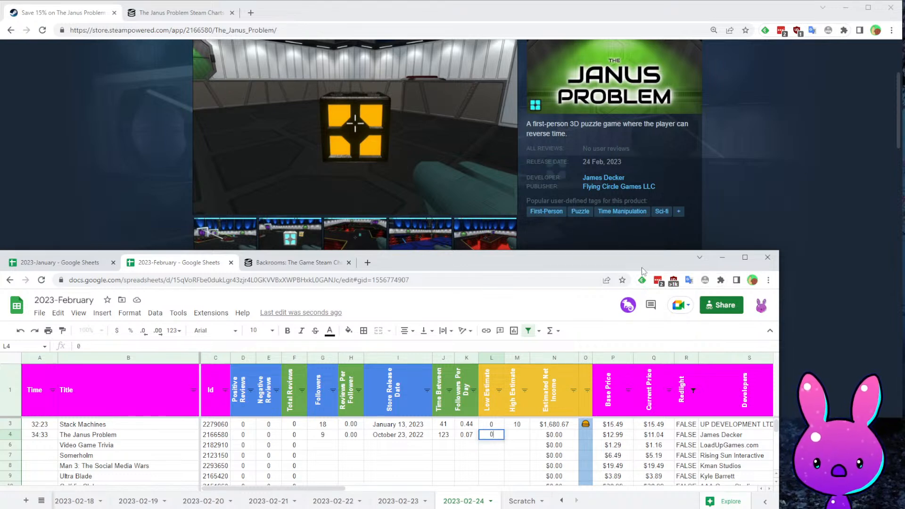
key(Tab)
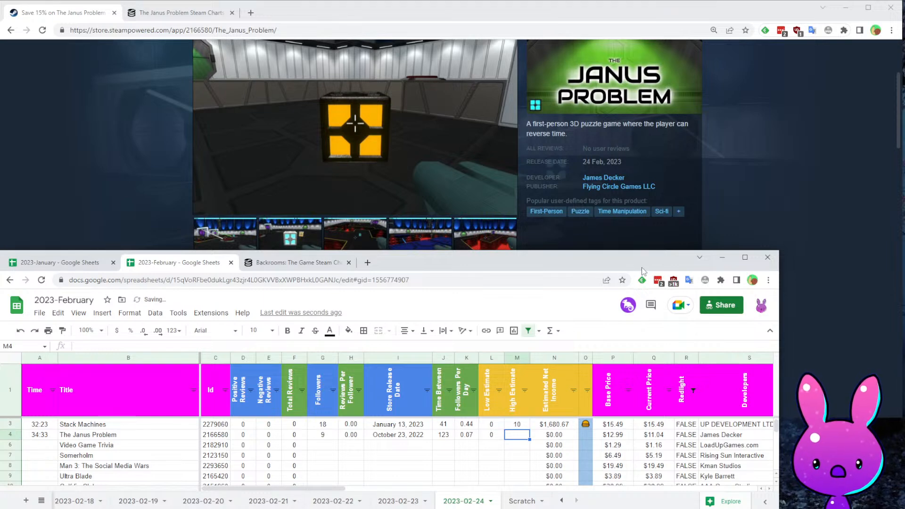
text(1)
key(Return)
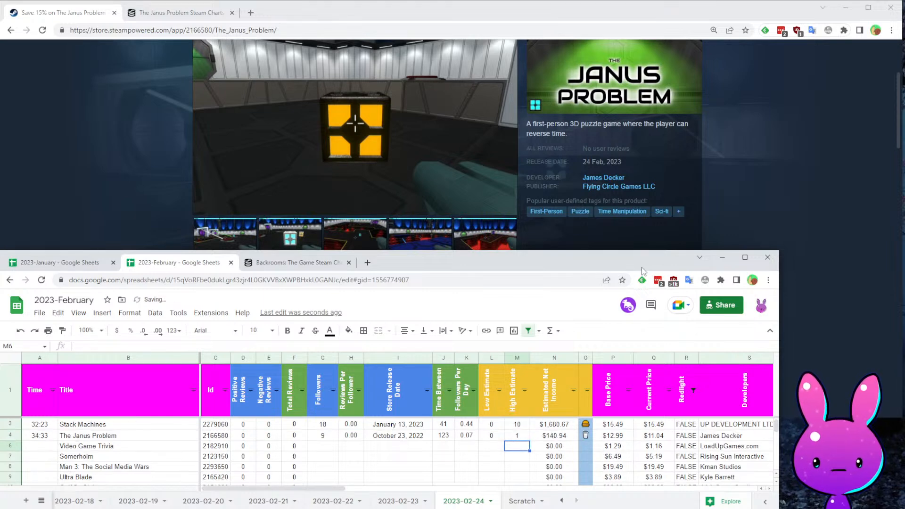
- Check The Janus Problem's Estimated Net Income formula in N4 and its Base Price and Current Price in row 4
key(Right)
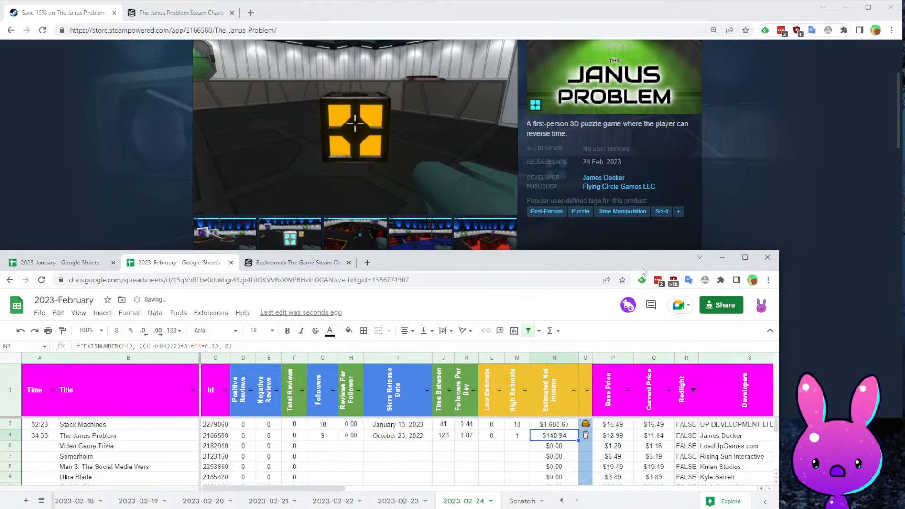
key(Right)
key(Right)
key(Right)
key(Right)
key(Right)
key(Right)
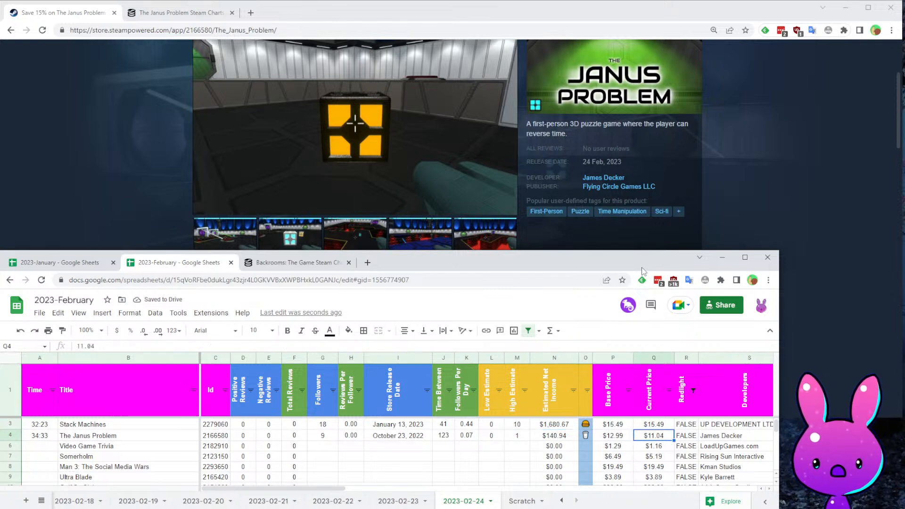
key(Left)
key(Left)
- Enter 36:40 as Video Game Trivia's Time in A6
key(Home)
key(Down)
key(Right)
key(Right)
key(Left)
key(Left)
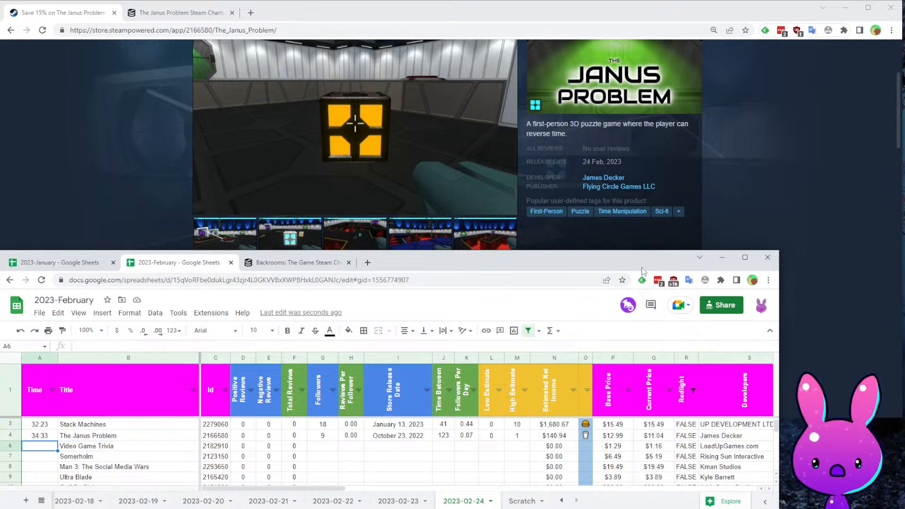
text(36:40)
- Look across Video Game Trivia's row 6, from its Id and reviews through its prices to its developer and publisher
key(Right)
key(Right)
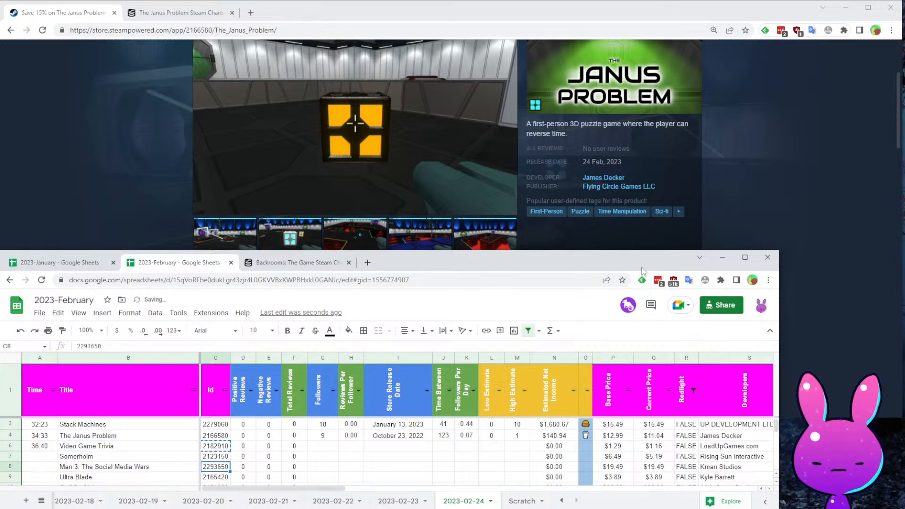
key(Down)
key(Right)
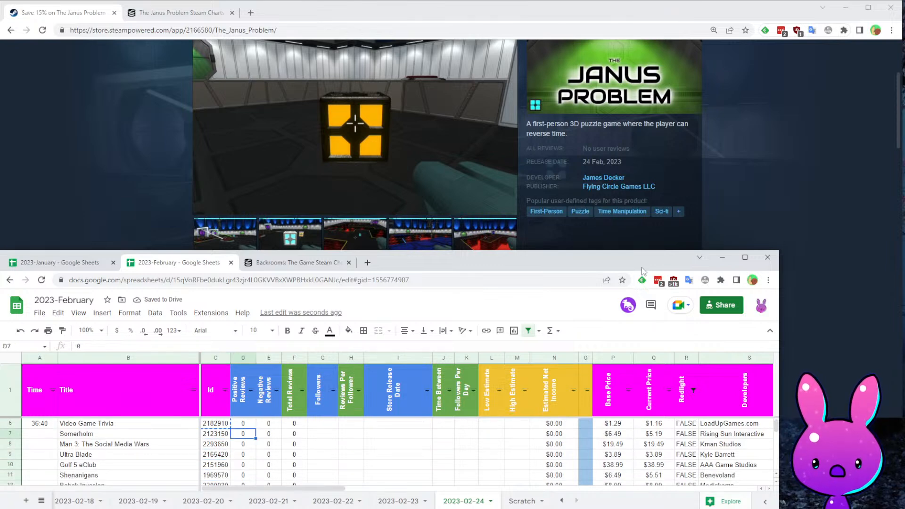
key(Up)
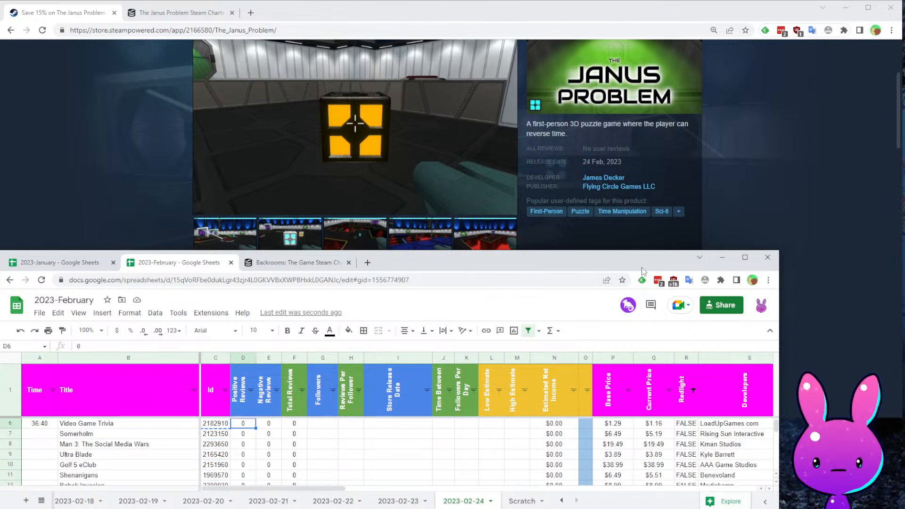
key(Right)
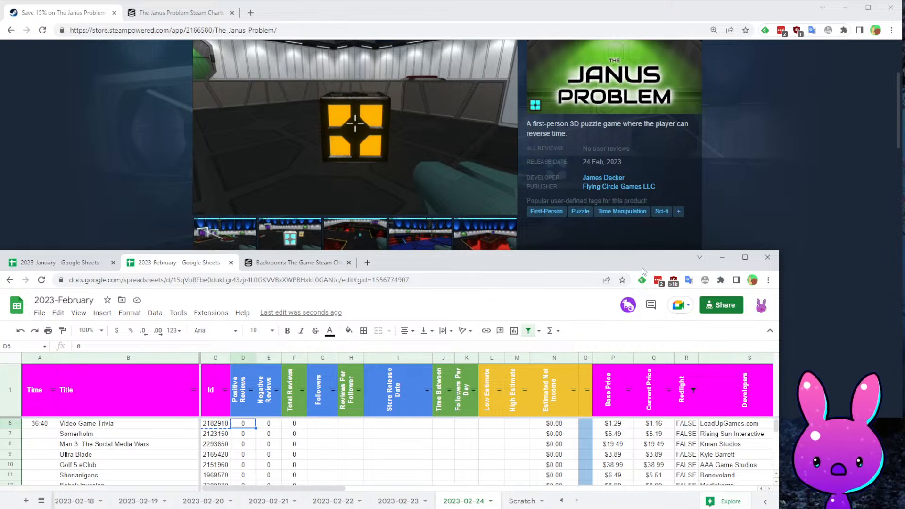
key(Right)
key(Right)
key(Right)
key(Right)
key(Right)
key(Right)
key(Right)
key(Right)
key(Right)
key(Right)
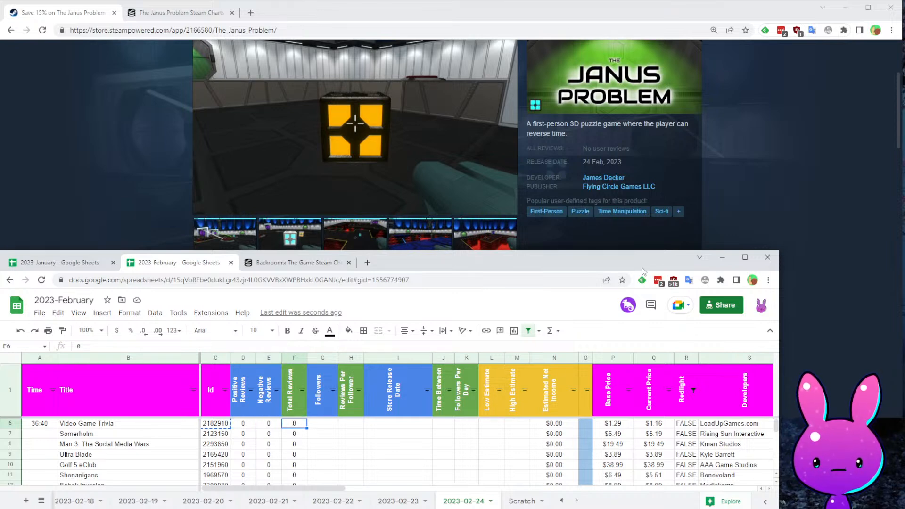
key(Right)
key(Right)
key(Right)
key(Right)
key(Right)
key(Left)
key(Left)
key(Left)
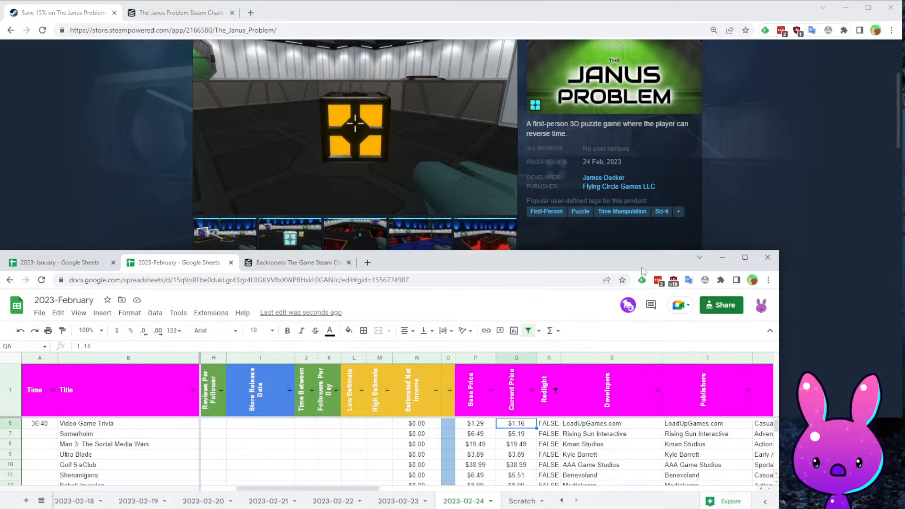
key(Right)
key(Right)
key(Right)
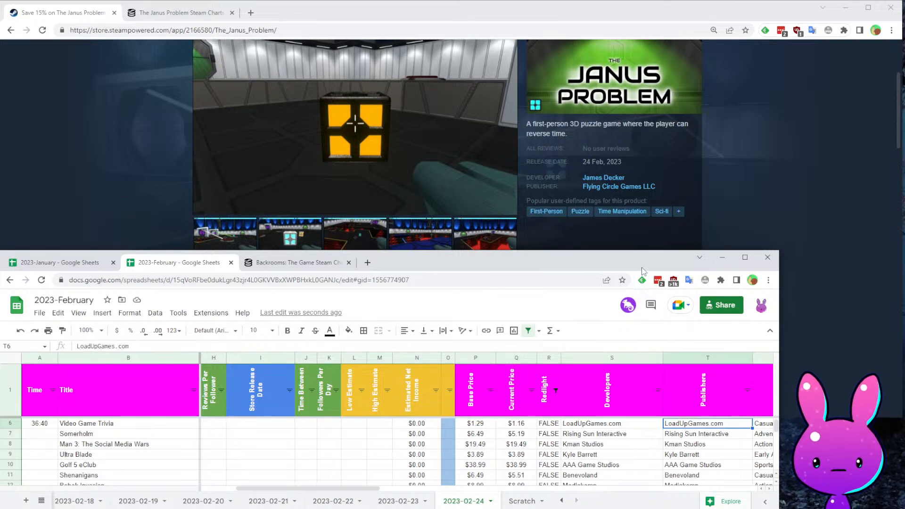
- Copy Video Game Trivia's Id 2182910 from C6 and load its Steam store page with it
key(Up)
key(Home)
key(Down)
key(Right)
key(Right)
key(ctrl+c)
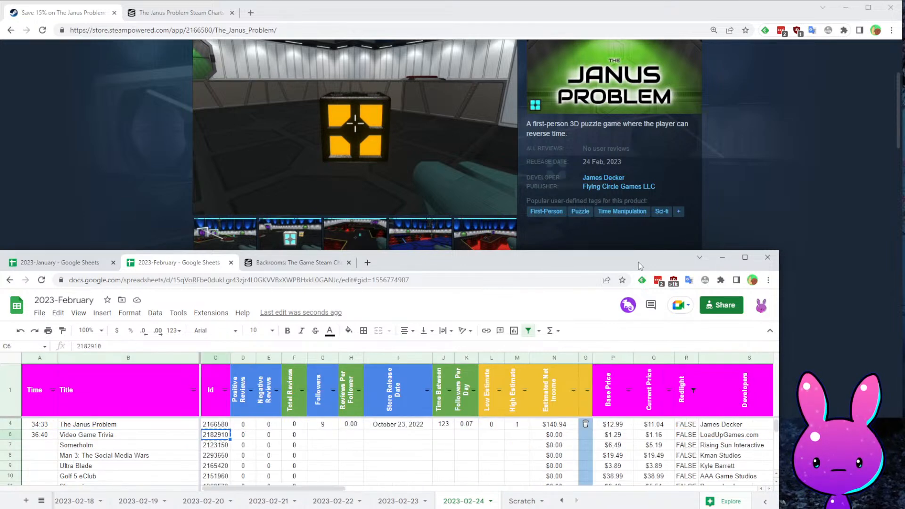
click(190, 30)
double_click(208, 30)
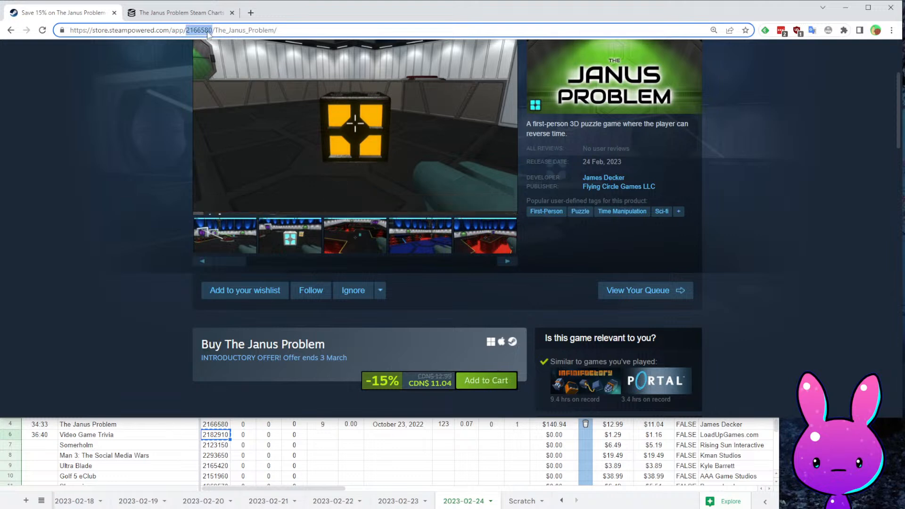
key(ctrl+v)
key(Return)
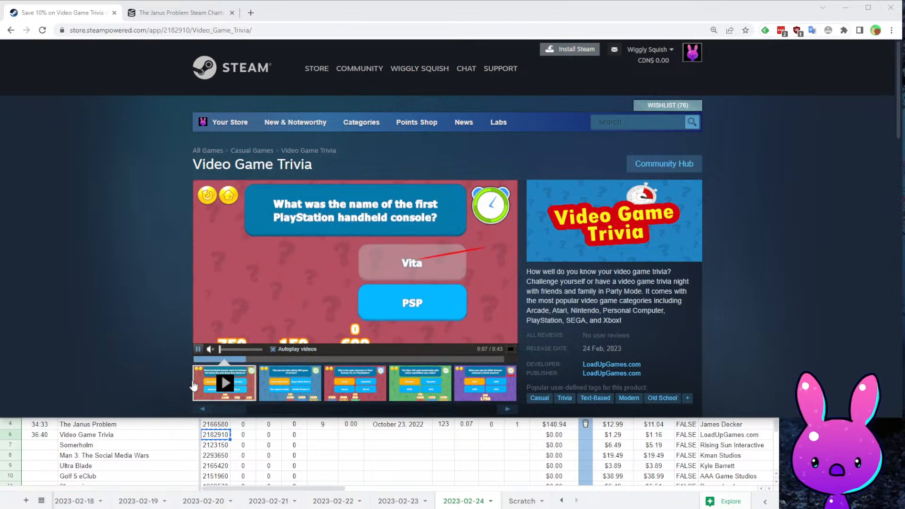
- Read Video Game Trivia's title and short description on its store page
click(87, 426)
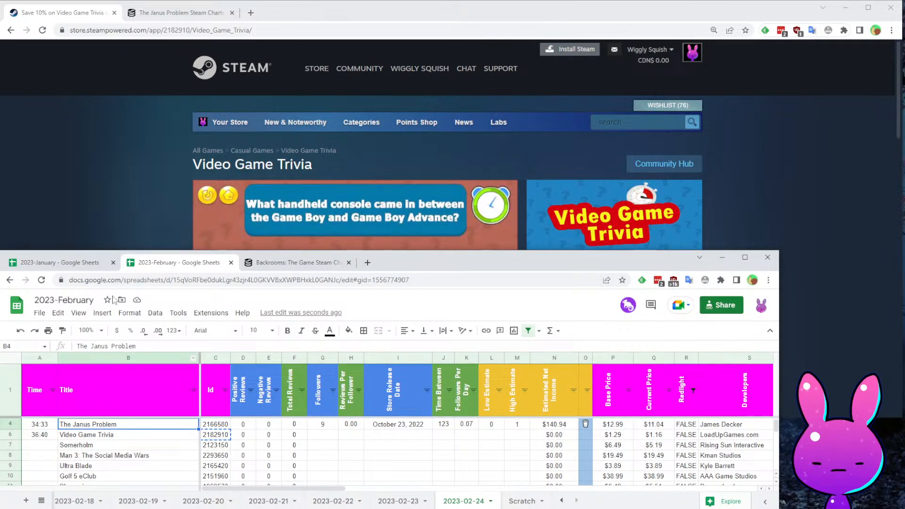
click(75, 168)
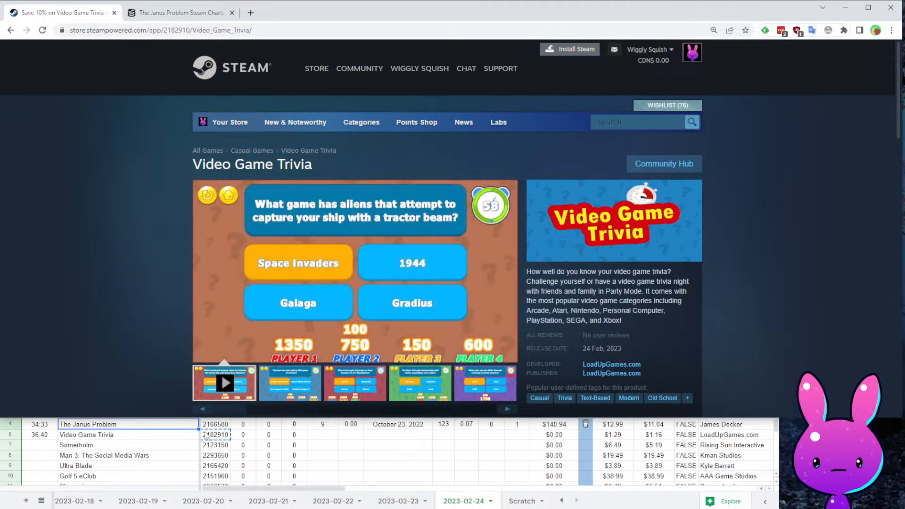
scroll(798, 241, down, 2)
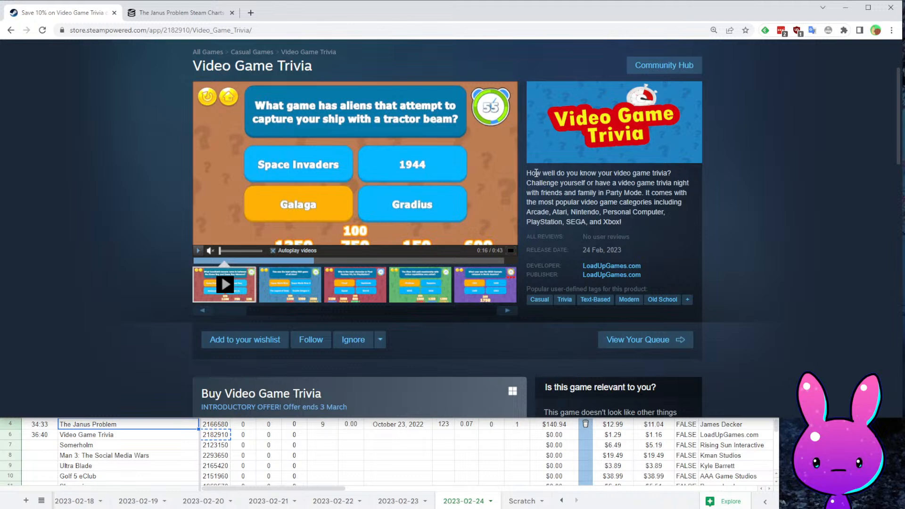
drag(536, 172, 686, 176)
drag(543, 183, 729, 181)
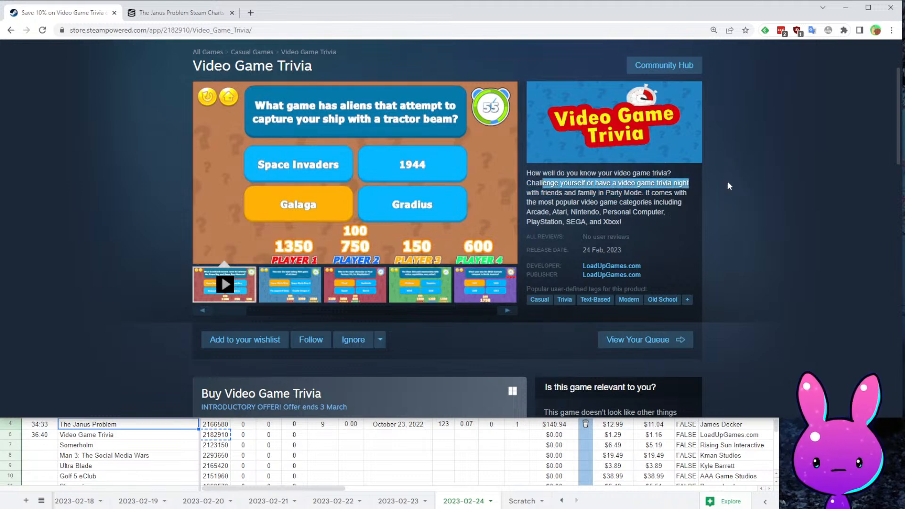
click(560, 192)
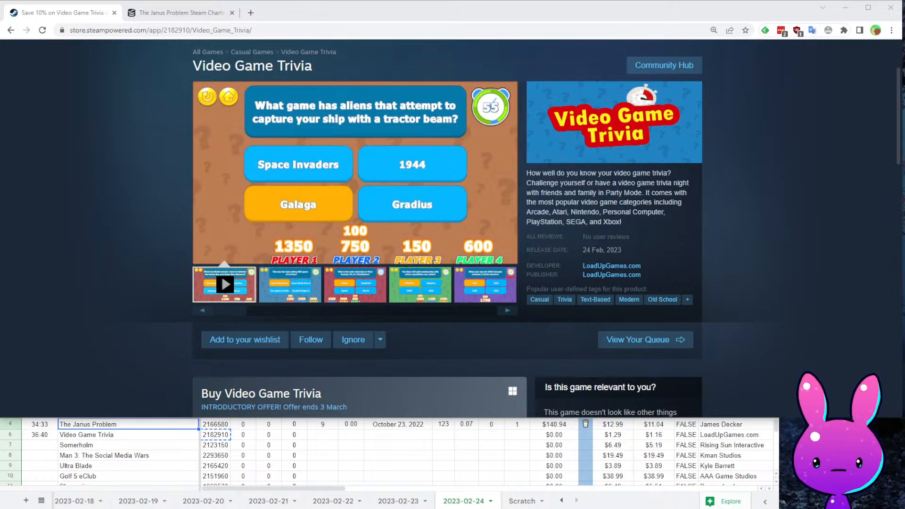
- View Video Game Trivia's screenshots and skim the rest of its store page
click(304, 292)
click(348, 293)
click(398, 283)
click(468, 281)
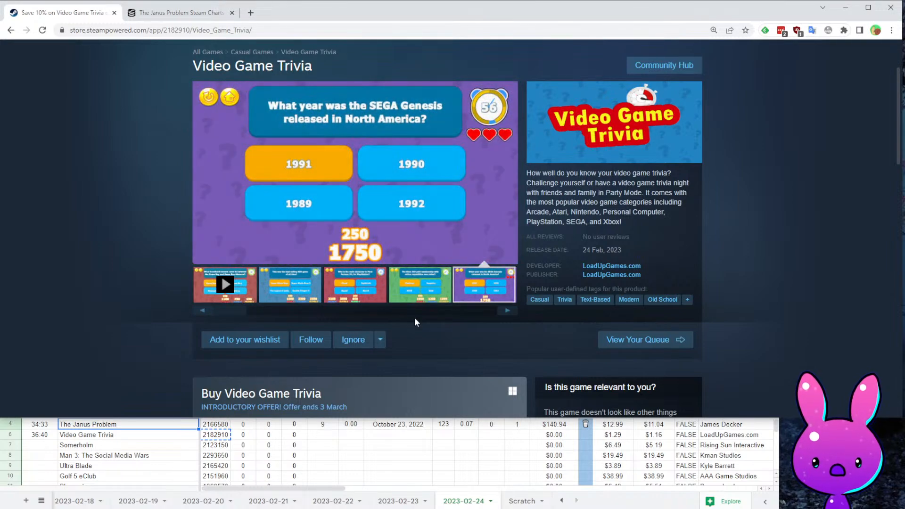
scroll(801, 288, down, 20)
scroll(599, 227, up, 10)
scroll(591, 240, up, 10)
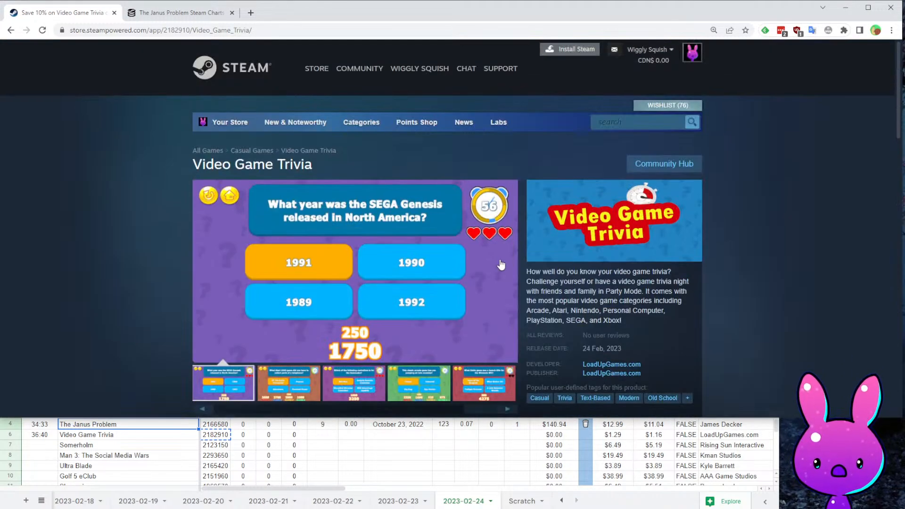
- Load Video Game Trivia's SteamDB charts page with app Id 2182910
double_click(185, 30)
click(182, 18)
double_click(120, 30)
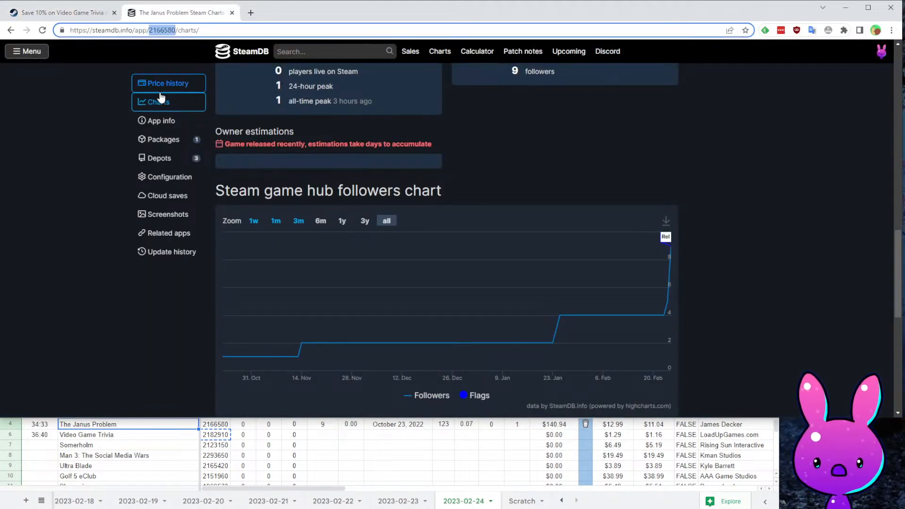
key(ctrl+v)
key(Return)
- Glance back at Video Game Trivia's store page and examine its follower count and followers chart on SteamDB
click(78, 15)
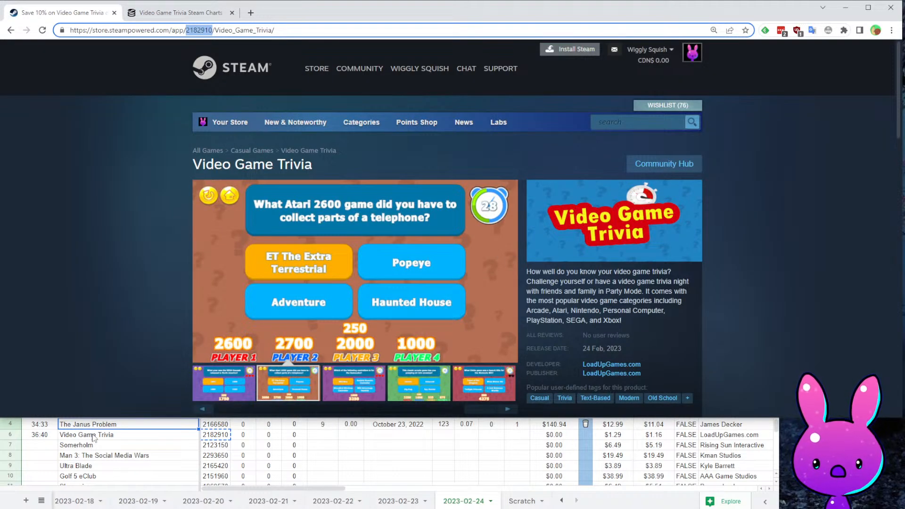
key(alt+Tab)
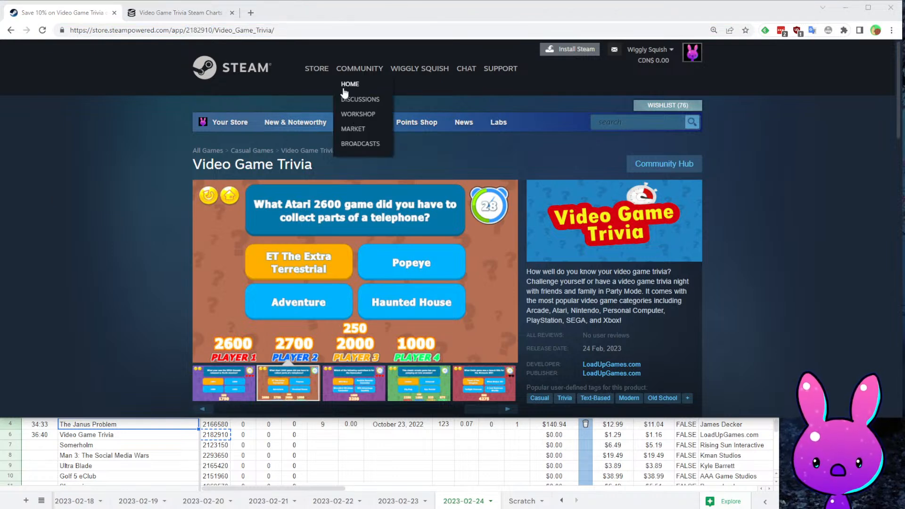
click(195, 12)
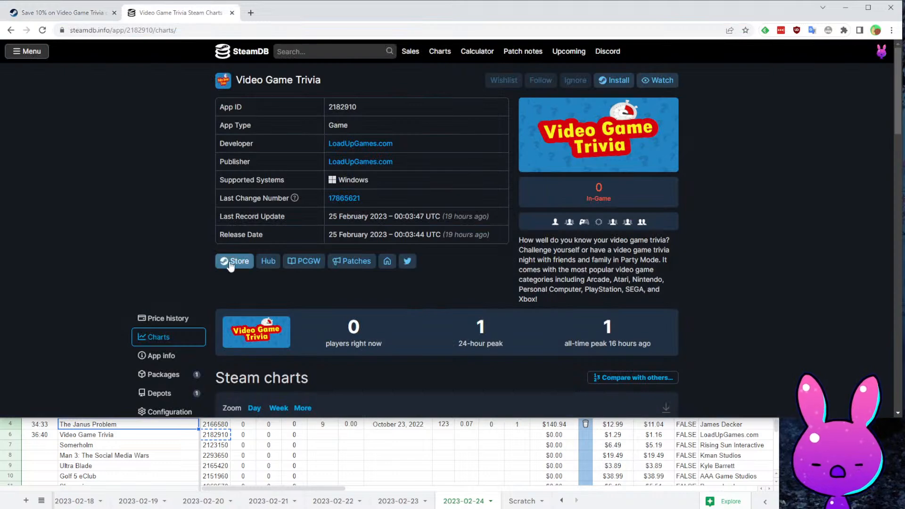
scroll(364, 256, down, 5)
scroll(598, 282, down, 5)
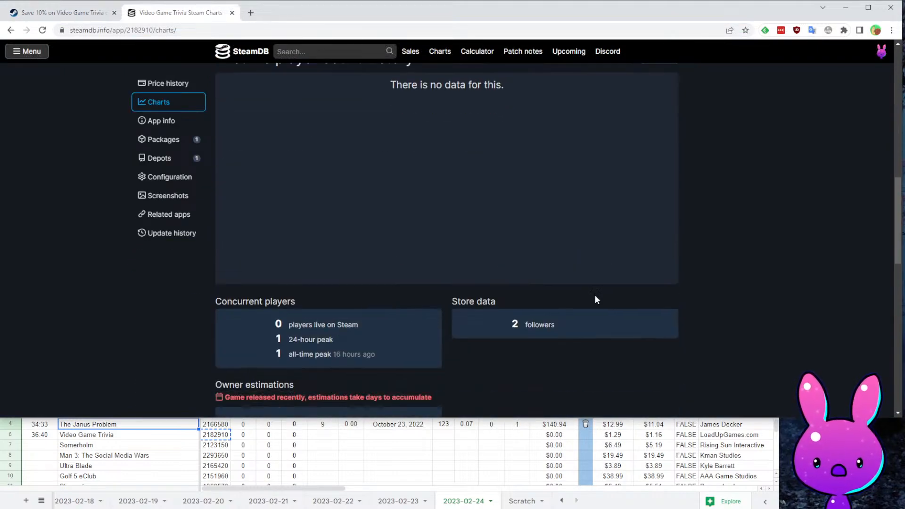
scroll(534, 278, down, 7)
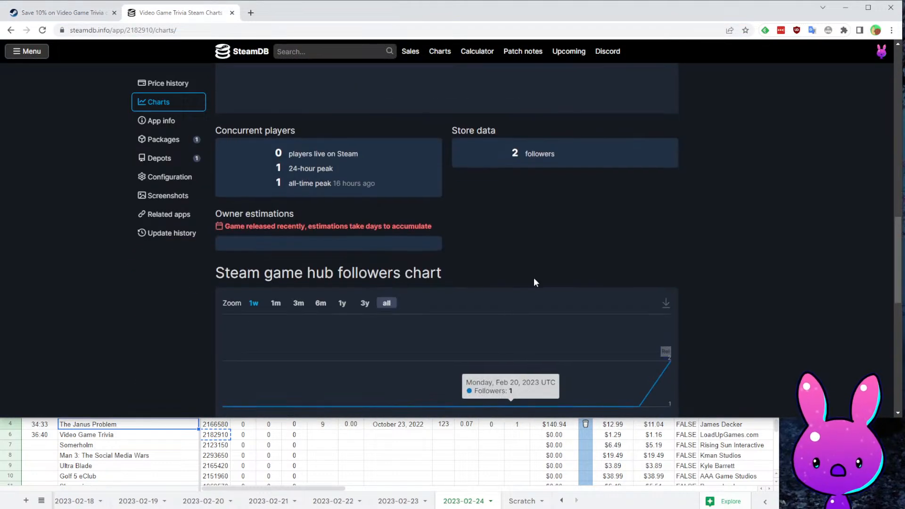
scroll(534, 279, down, 2)
scroll(624, 248, up, 1)
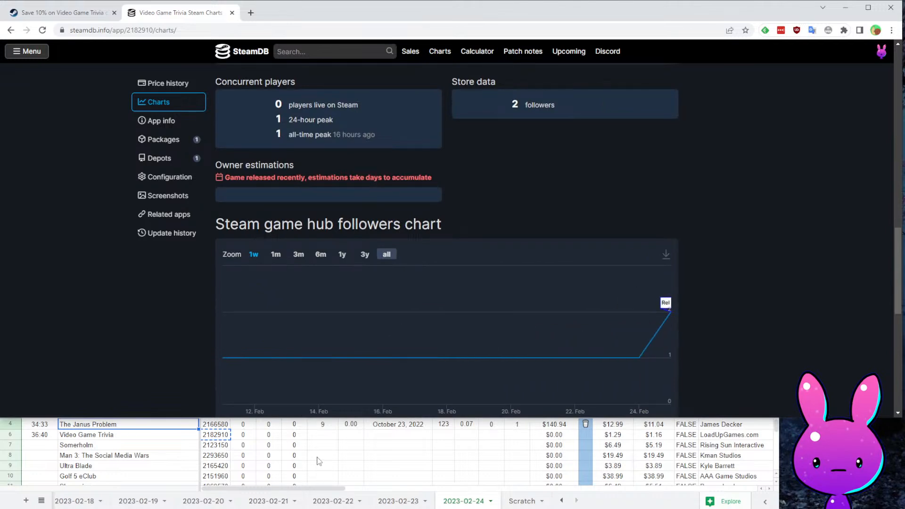
- Enter 2 as Video Game Trivia's Followers in G6 and set its Store Release Date in I6 to February 11, 2023
click(323, 435)
text(2)
click(661, 145)
scroll(584, 195, down, 1)
click(399, 435)
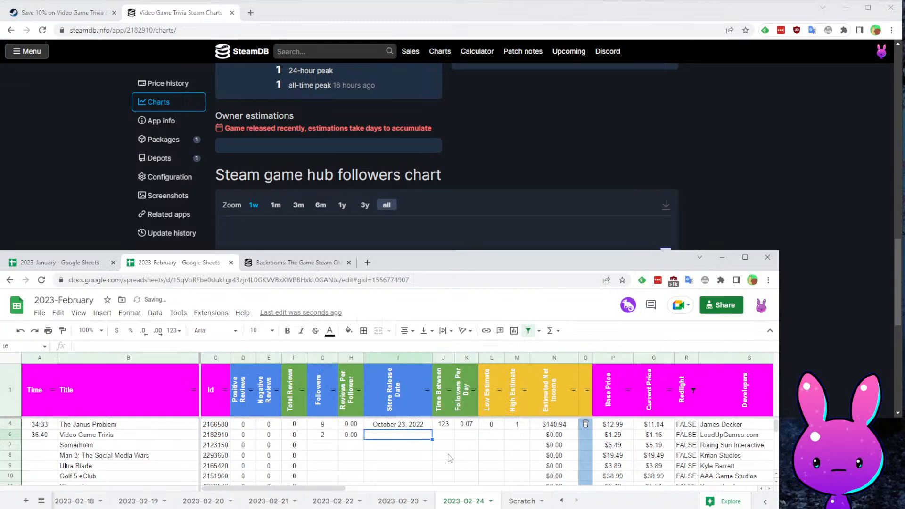
text(2/11/20)
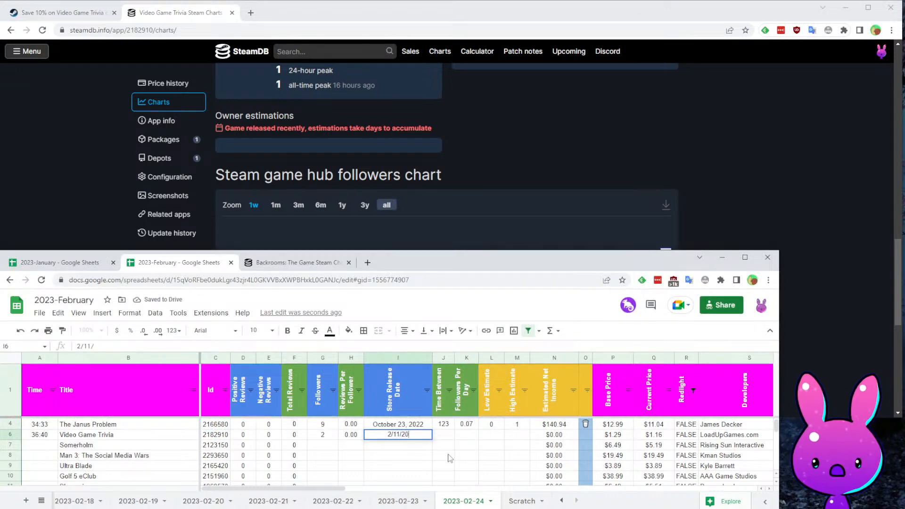
text(23)
key(Return)
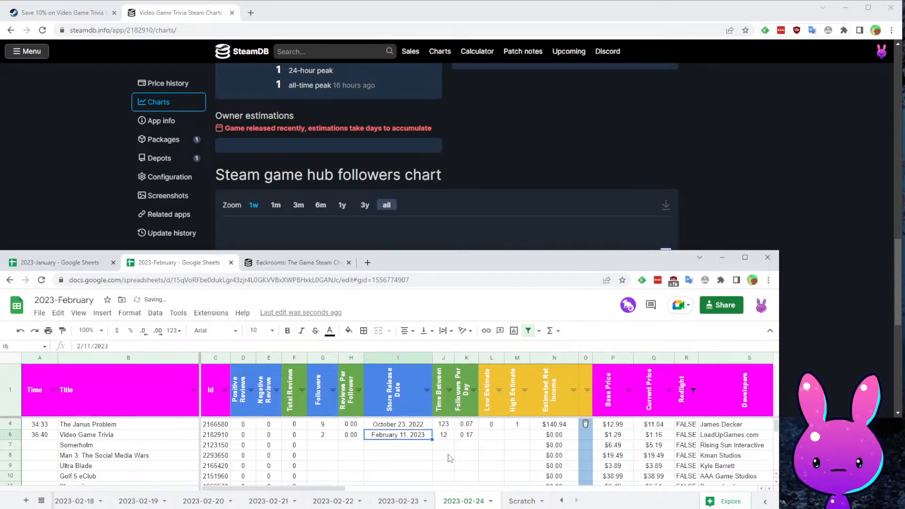
- Return to Video Game Trivia's store page and skim its price, description, features and system requirements again
click(408, 4)
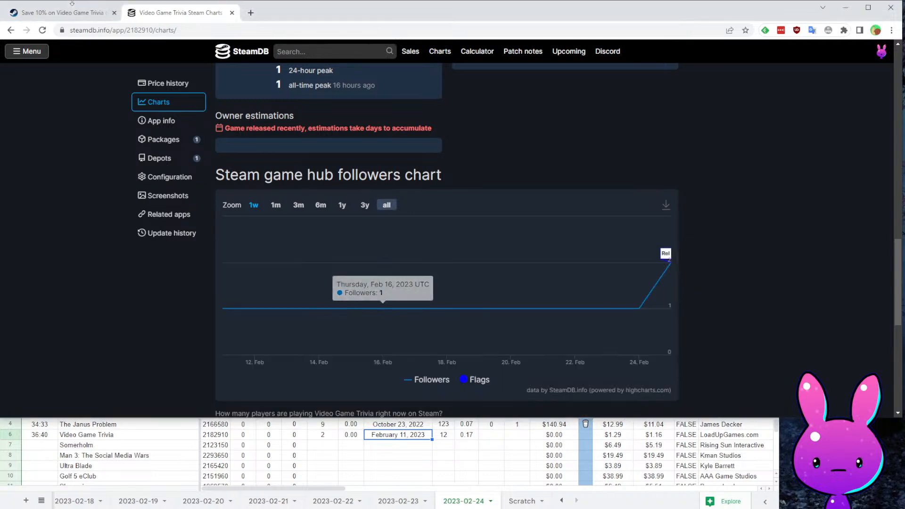
click(61, 12)
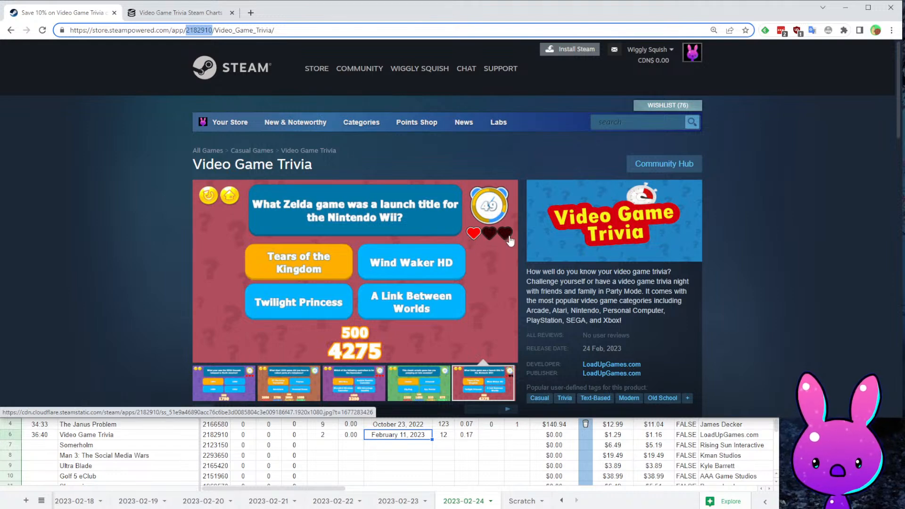
scroll(501, 252, down, 15)
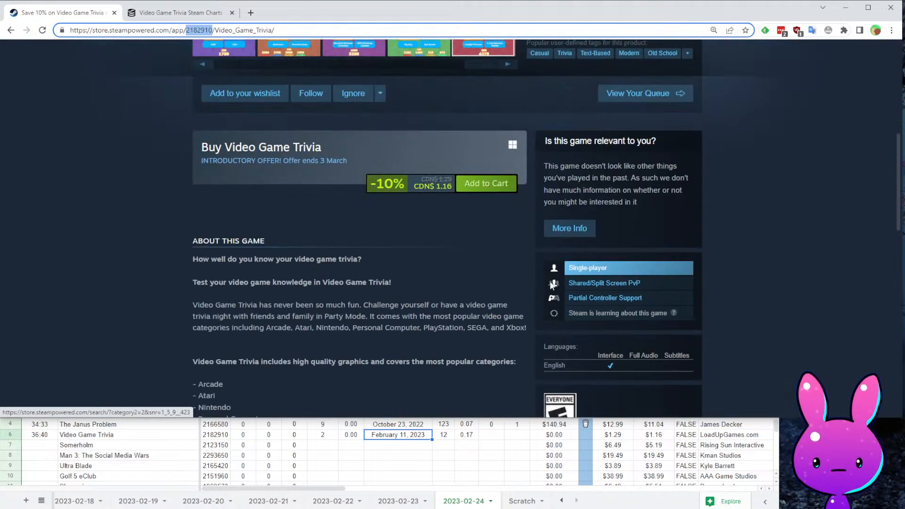
scroll(473, 221, down, 7)
scroll(449, 294, up, 7)
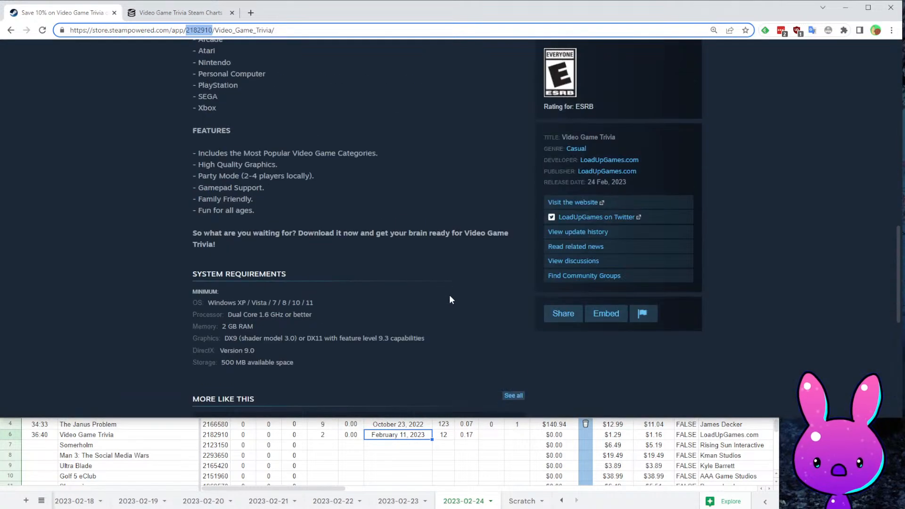
scroll(450, 296, up, 15)
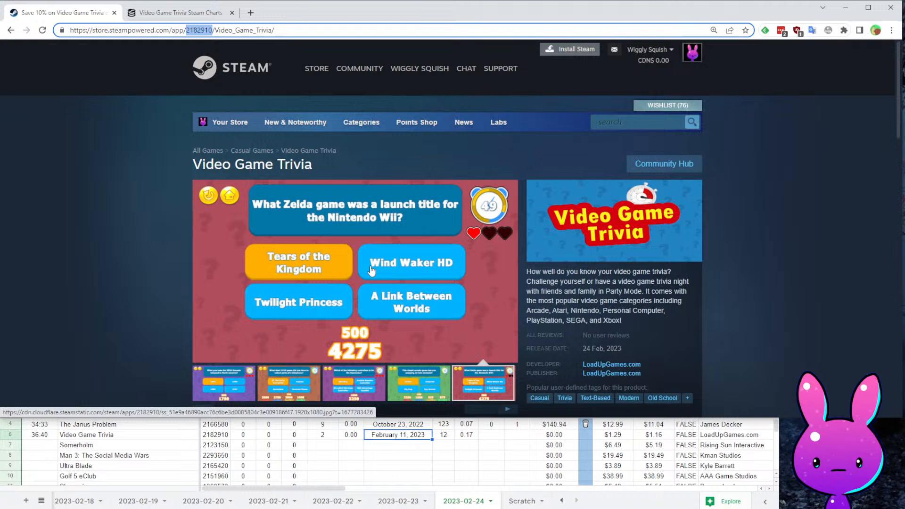
- Enter 0 as Video Game Trivia's Low Estimate in L6 and 1 as its High Estimate in M6
click(492, 435)
text(0)
key(Tab)
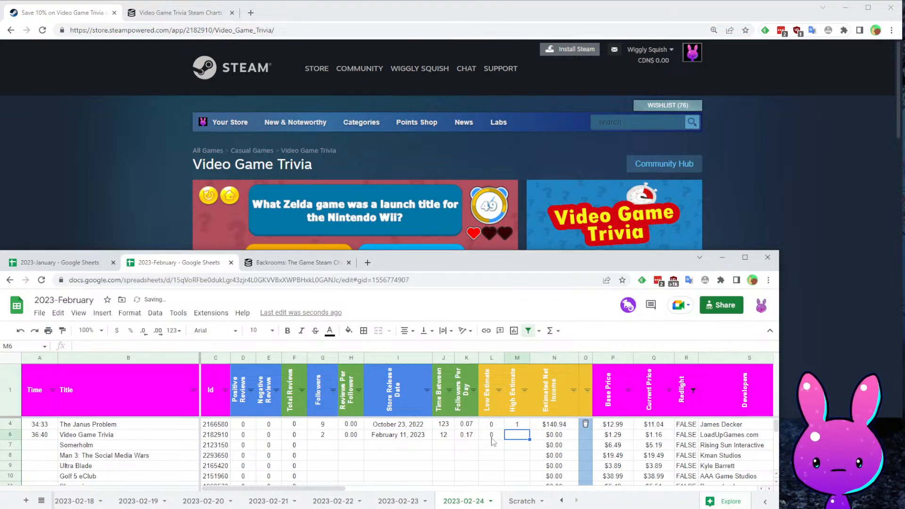
text(1)
key(Tab)
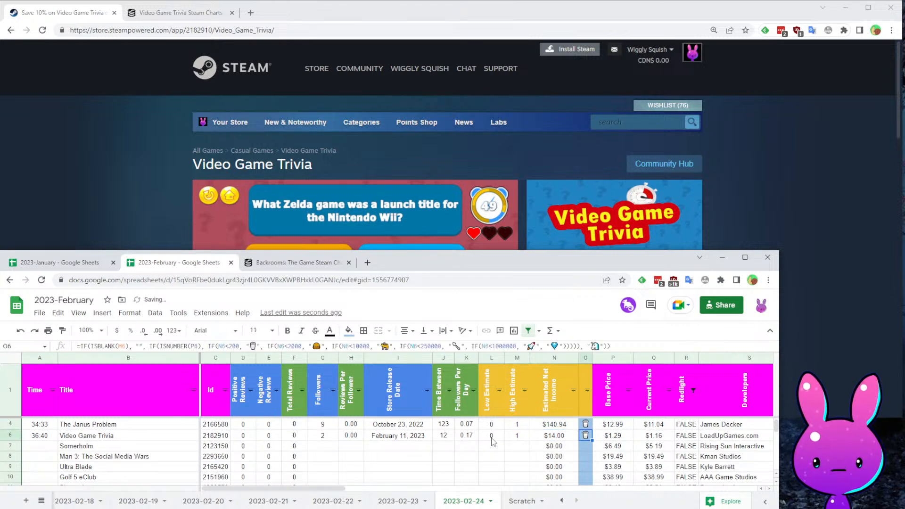
- Enter 38:49 as Somerholm's Time in A7 and copy its Id from C7
key(Home)
key(Down)
key(Down)
key(Down)
key(Down)
key(Up)
key(Up)
key(Down)
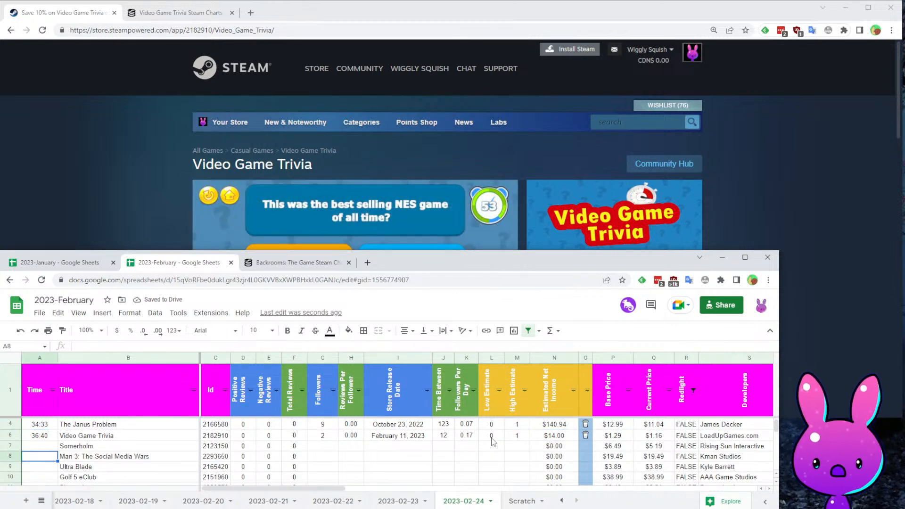
key(Down)
key(Down)
key(Up)
key(Up)
key(Up)
key(Up)
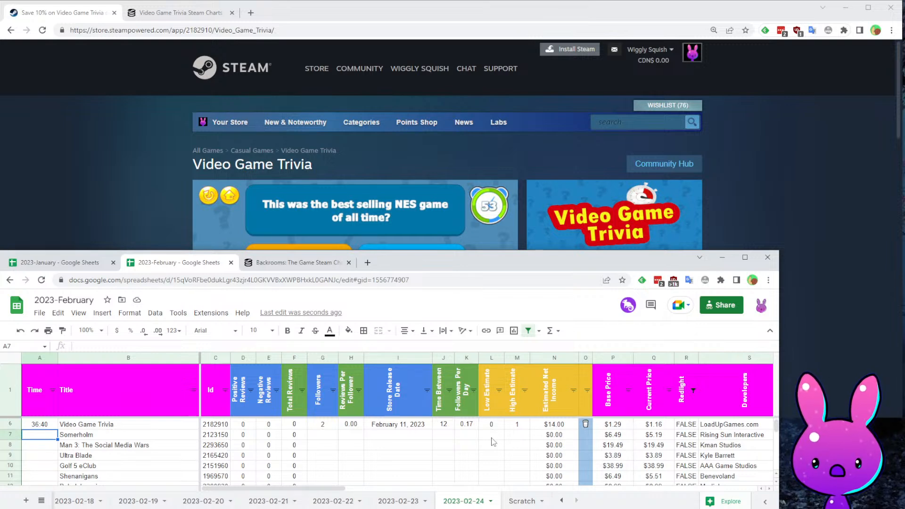
text(3)
key(Tab)
key(Tab)
key(Tab)
key(Tab)
- Check Somerholm's base price, current price and developer across row 7 of the spreadsheet
key(ctrl+Right)
key(ctrl+Right)
key(Right)
key(Right)
key(Right)
key(Right)
key(Right)
key(Right)
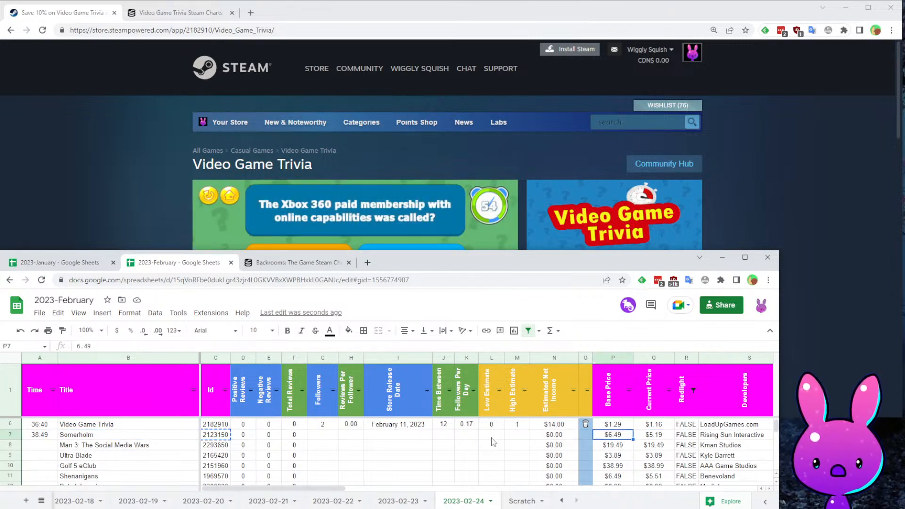
key(Left)
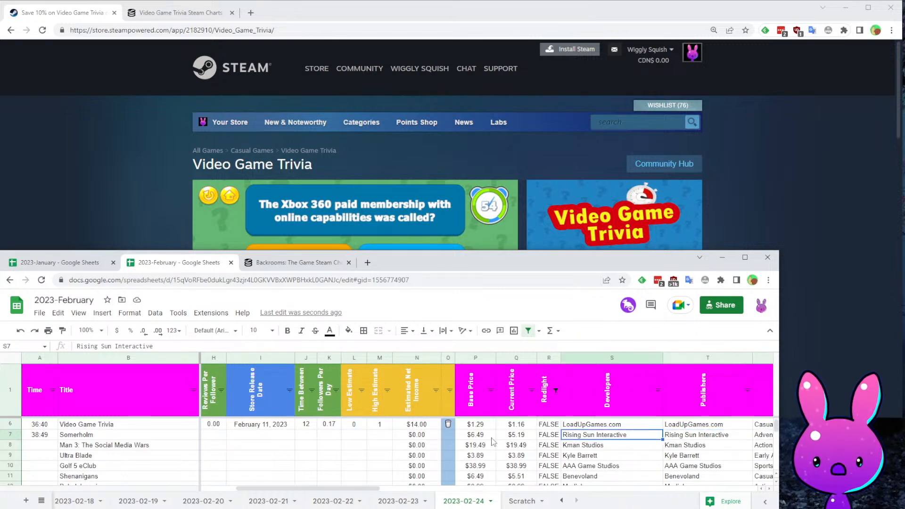
key(Up)
key(ctrl+Left)
key(Down)
key(Right)
key(Right)
key(Right)
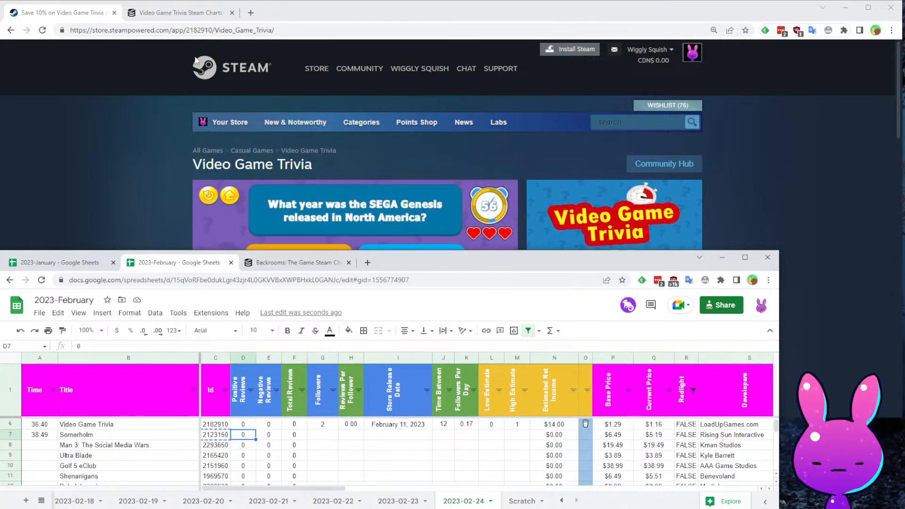
- Load Somerholm's Steam store page with app Id 2123150 and read its short description
double_click(199, 34)
text(2123150)
key(Return)
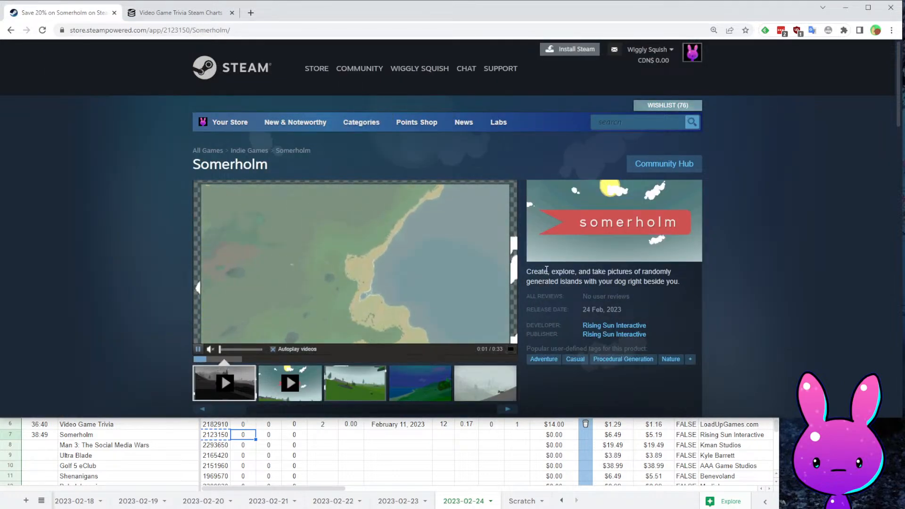
drag(633, 272, 641, 272)
drag(579, 281, 687, 285)
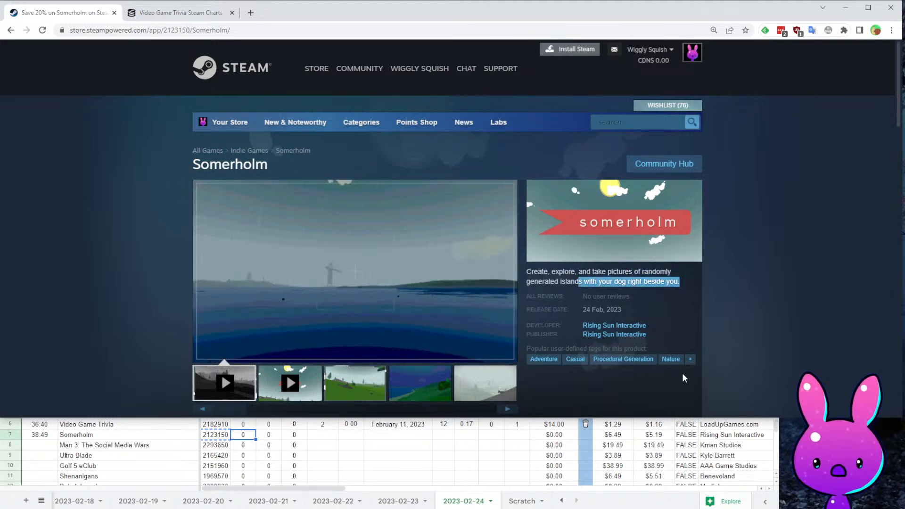
click(744, 310)
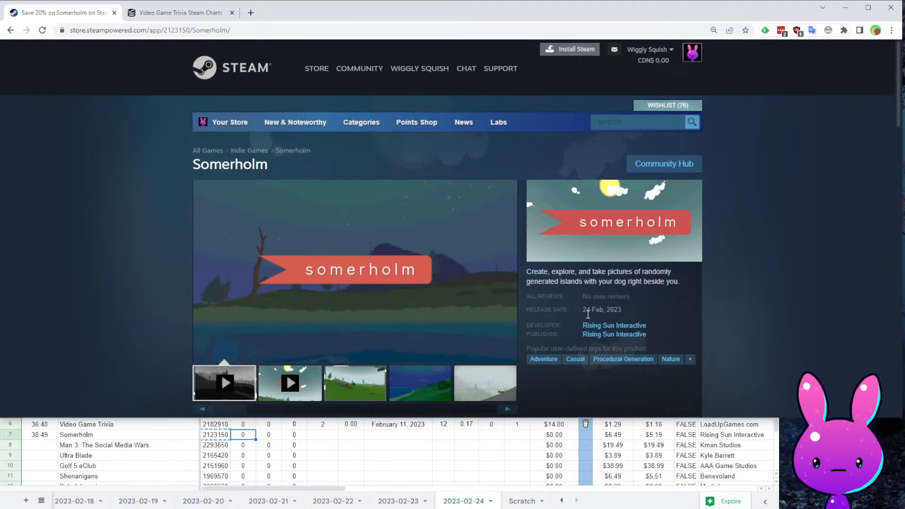
- View Somerholm's screenshots, enlarging the green hillside one and closing it again
scroll(339, 264, down, 3)
click(351, 249)
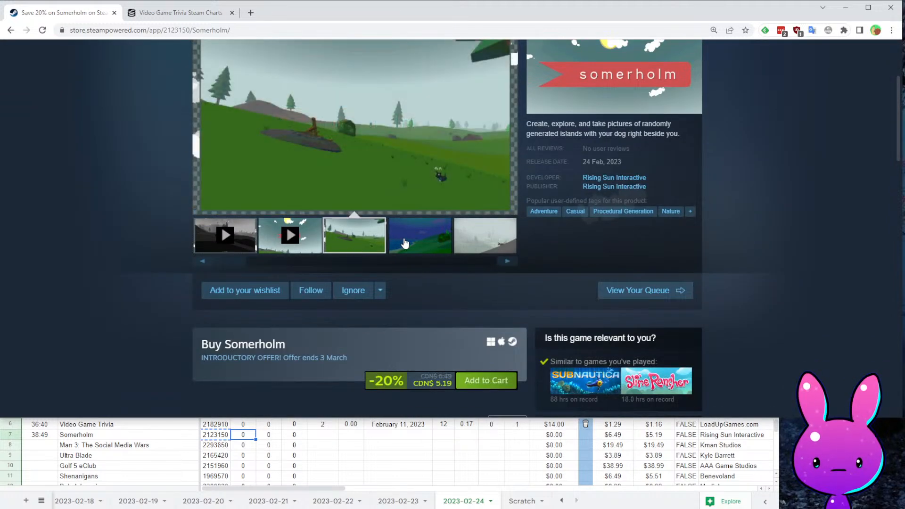
click(402, 239)
click(383, 246)
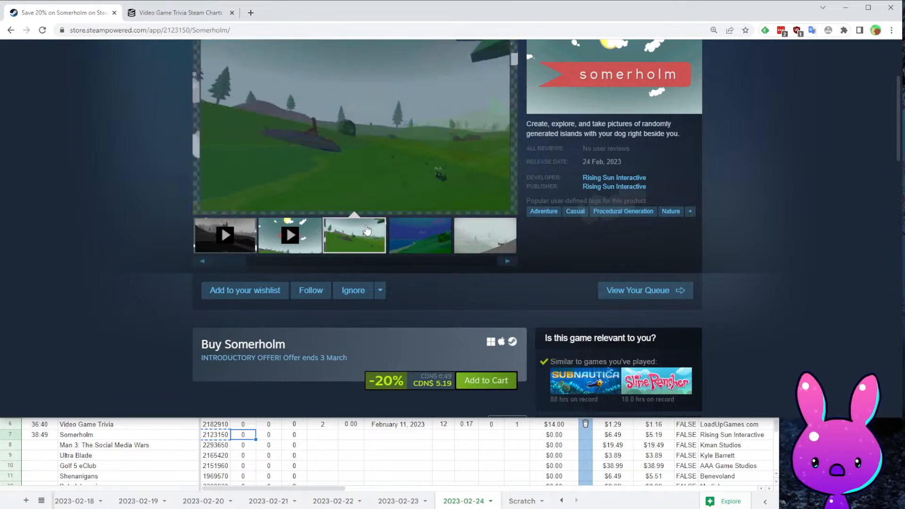
click(441, 186)
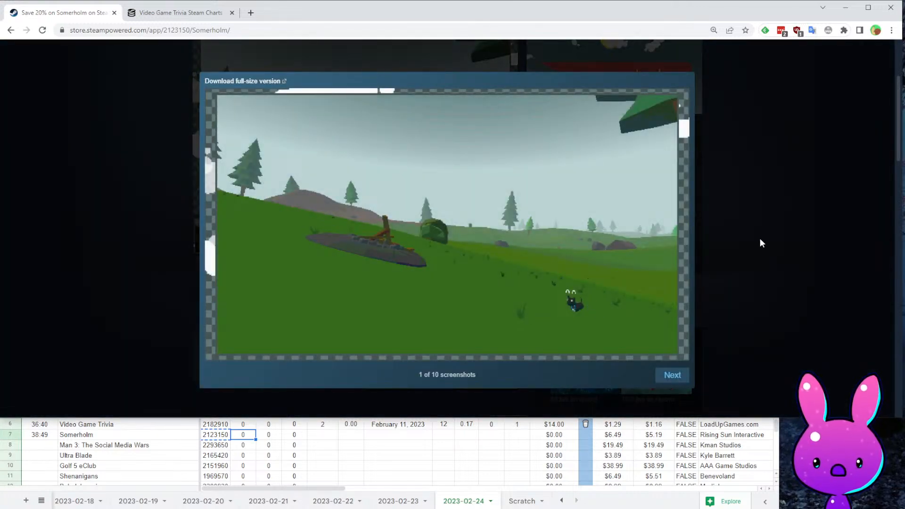
click(760, 242)
- Read Somerholm's About This Game text and feature list, including Intrigue Awaits, and skim its system requirements
scroll(328, 245, down, 6)
scroll(327, 215, down, 4)
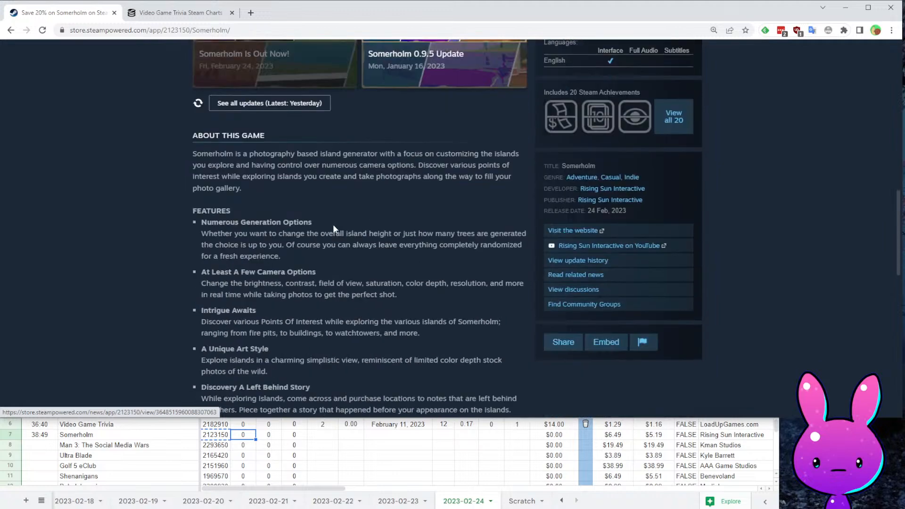
drag(313, 144, 402, 144)
click(501, 256)
scroll(501, 256, down, 12)
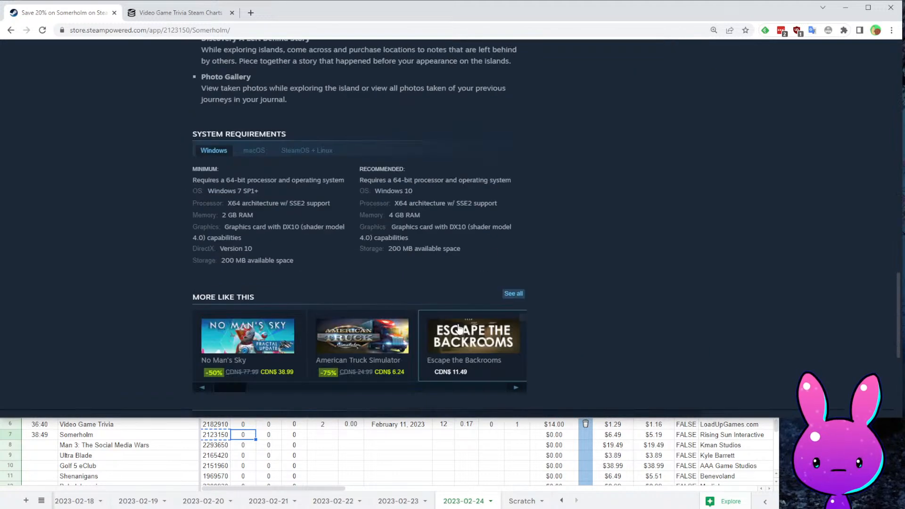
scroll(519, 326, up, 14)
scroll(499, 310, down, 5)
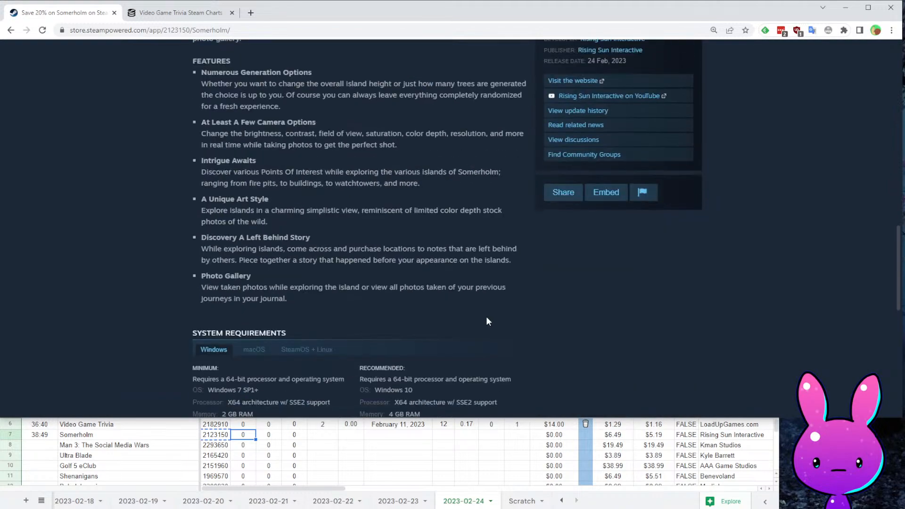
drag(194, 167, 431, 184)
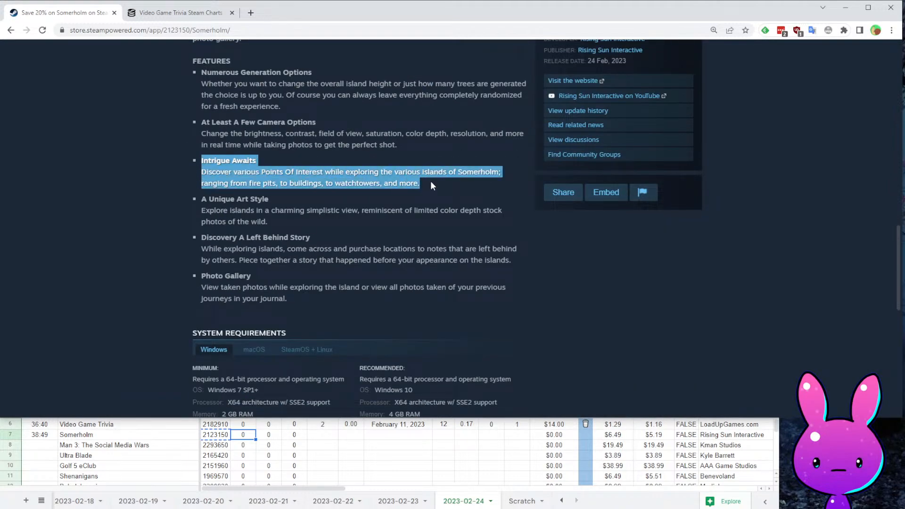
click(431, 191)
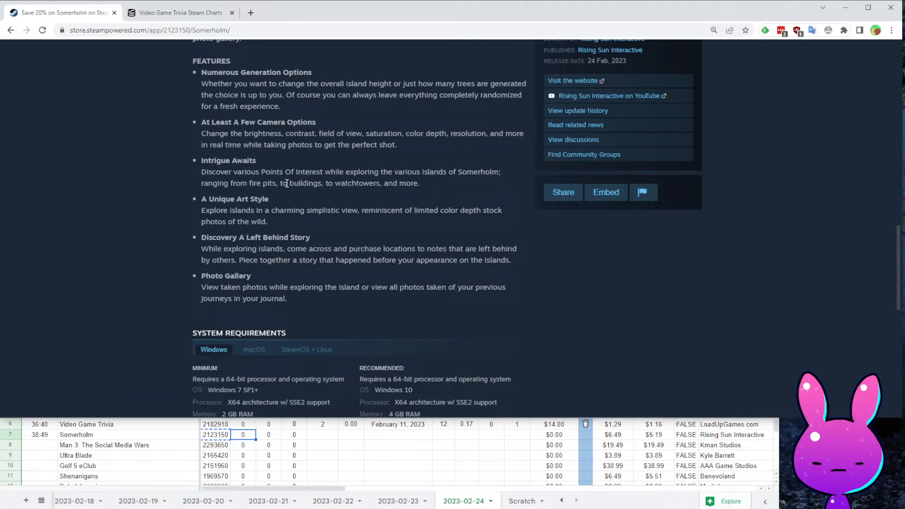
scroll(358, 226, up, 15)
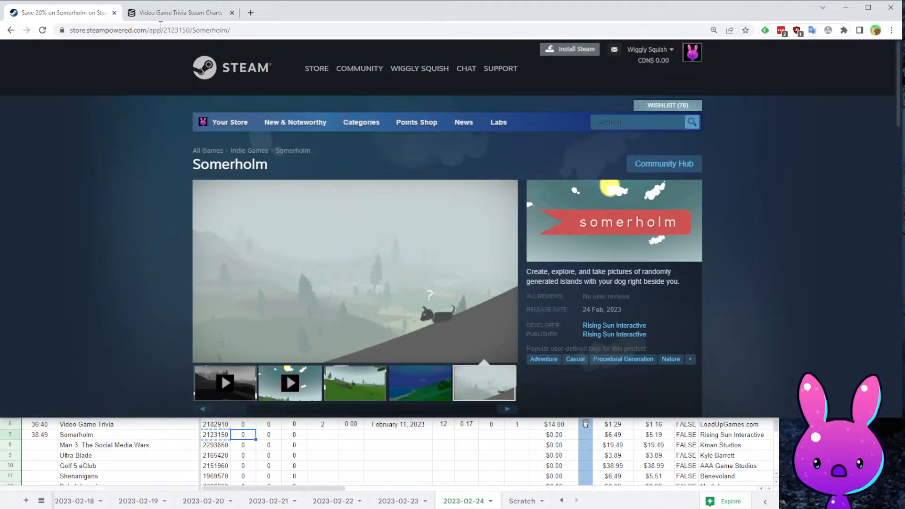
- Load Somerholm's SteamDB charts page with app Id 2123150 and examine its followers chart
click(181, 14)
double_click(130, 30)
text(2123150)
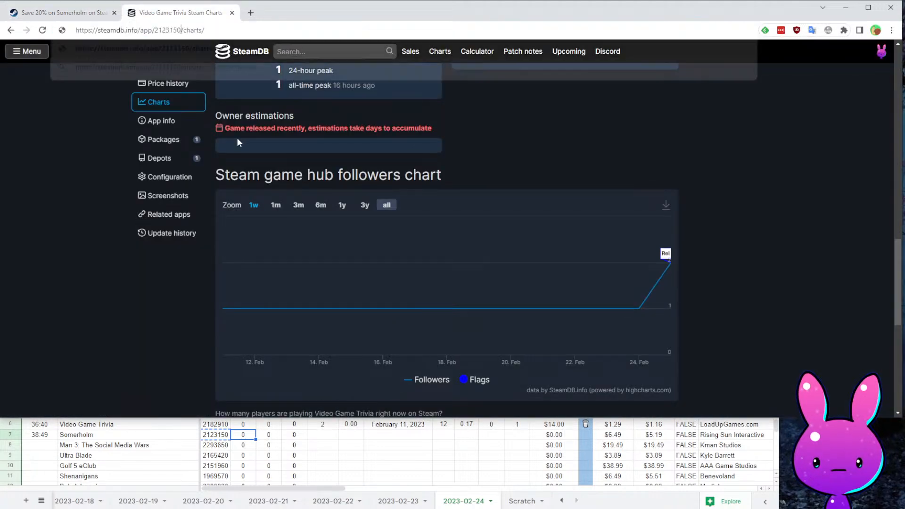
key(Return)
scroll(680, 268, down, 4)
scroll(680, 258, up, 4)
scroll(681, 302, down, 3)
scroll(682, 307, down, 3)
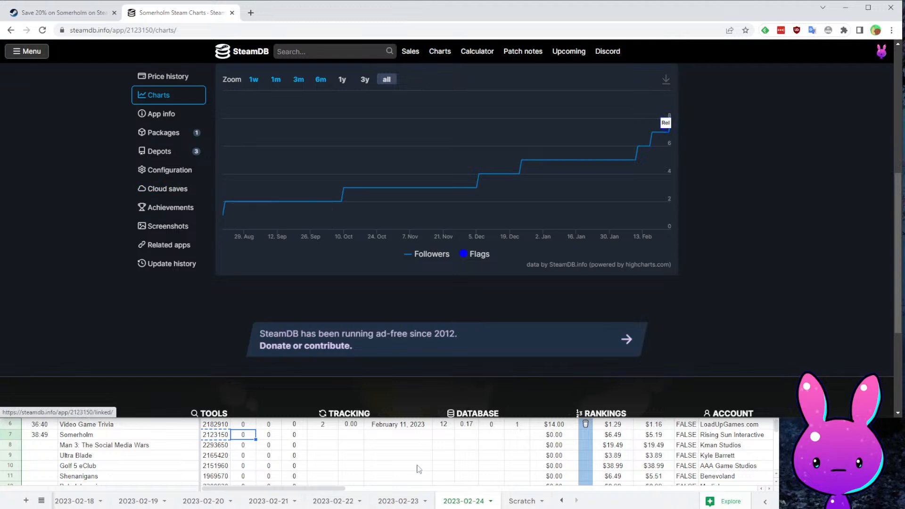
- Set Somerholm's Store Release Date in I7 to 8/20/2022 and enter 8 as its Followers in G7
click(401, 435)
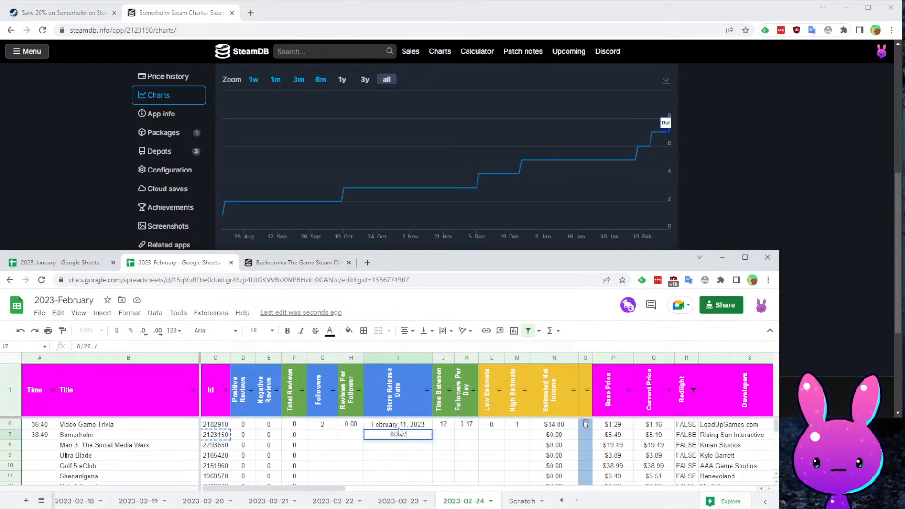
key(Left)
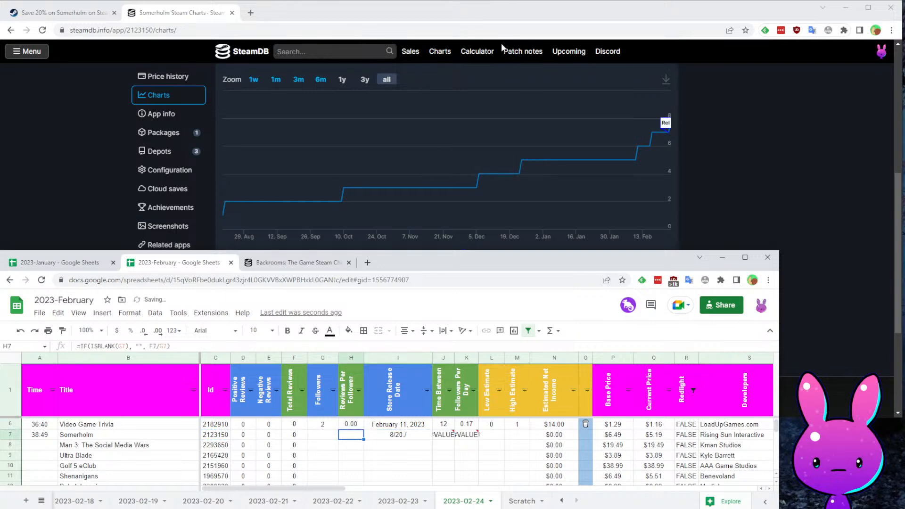
key(Right)
key(F2)
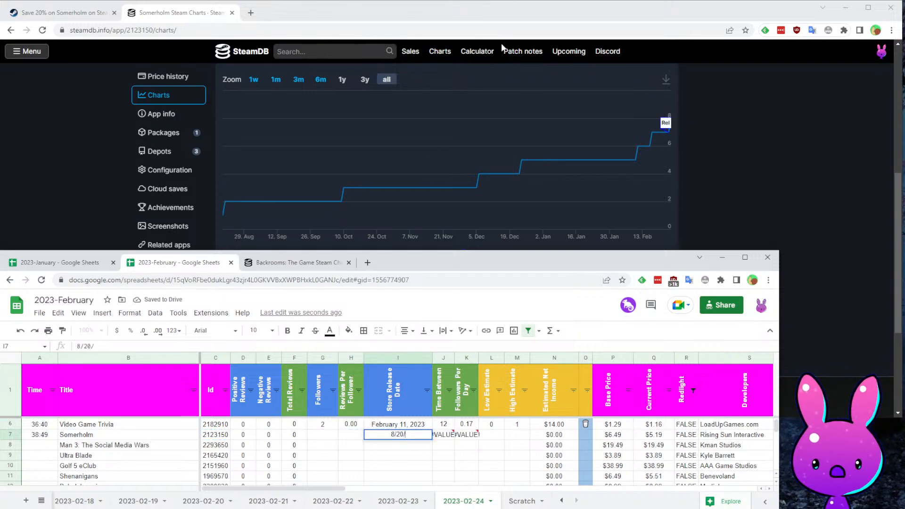
key(Return)
key(Up)
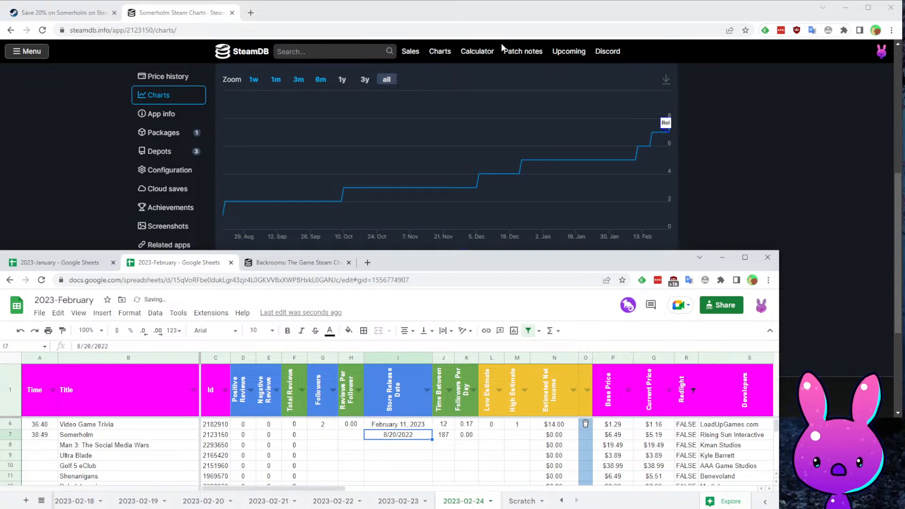
key(Left)
key(Left)
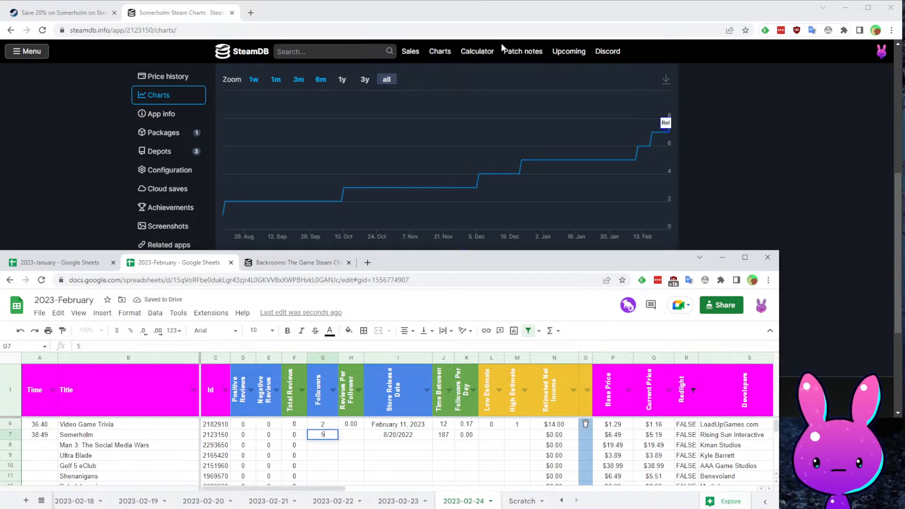
text(8)
- Enter 0 as Somerholm's Low Estimate in L7 and 1 as its High Estimate in M7
key(Right)
key(Right)
key(Right)
key(Right)
key(Right)
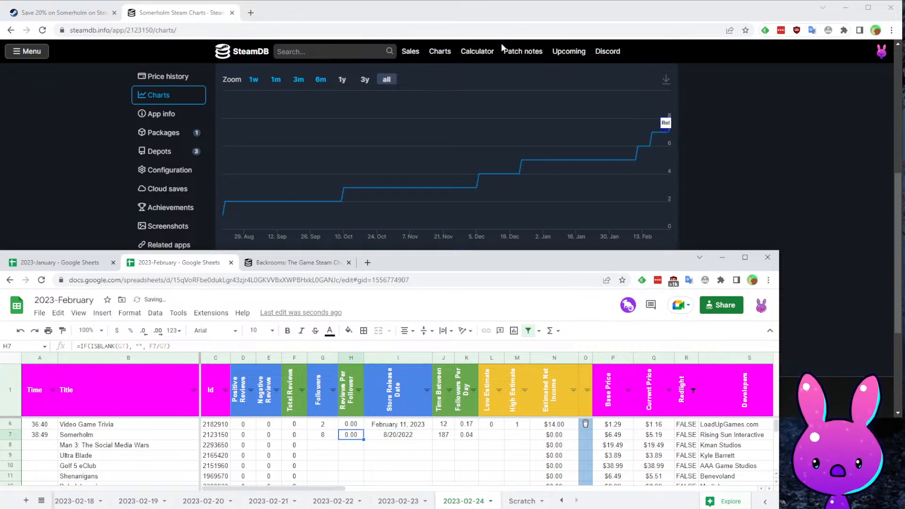
text(0)
key(Right)
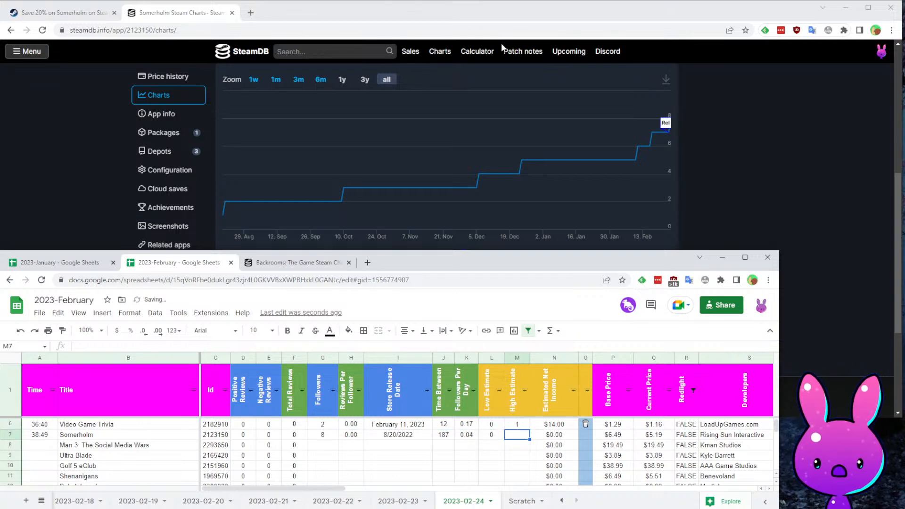
text(1)
key(Right)
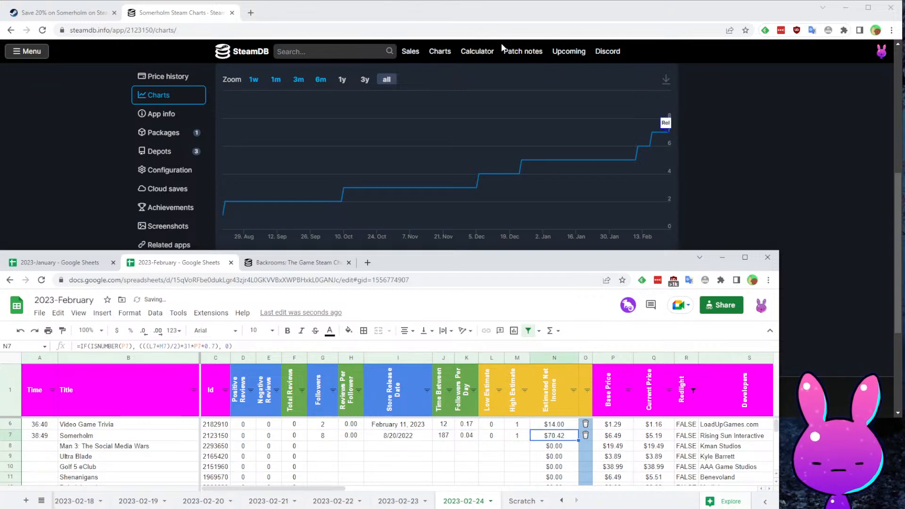
key(Right)
key(Right)
key(Right)
key(Right)
key(Right)
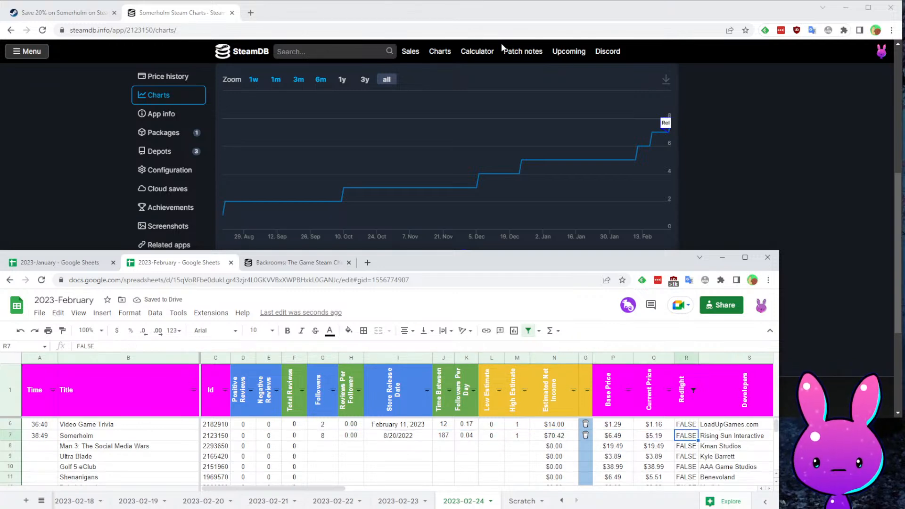
- Enter 40:12 as the Time for Man 3: The Social Media Wars in A8
key(ctrl+Left)
key(ctrl+Left)
key(Down)
key(Left)
key(Left)
key(Down)
key(Down)
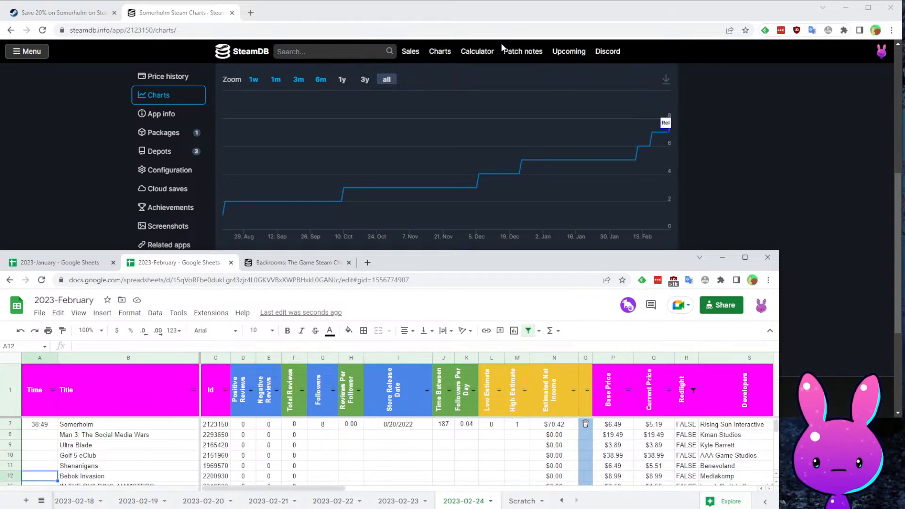
key(Right)
key(Right)
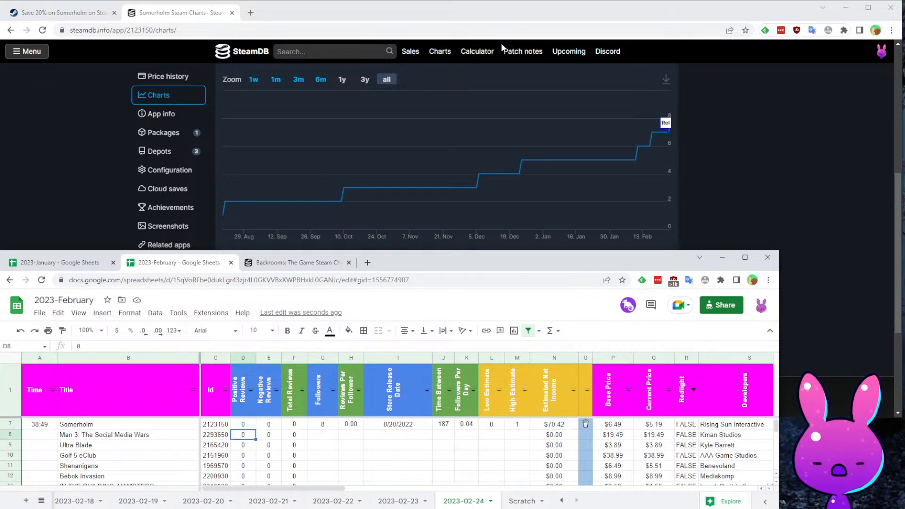
key(Left)
key(Left)
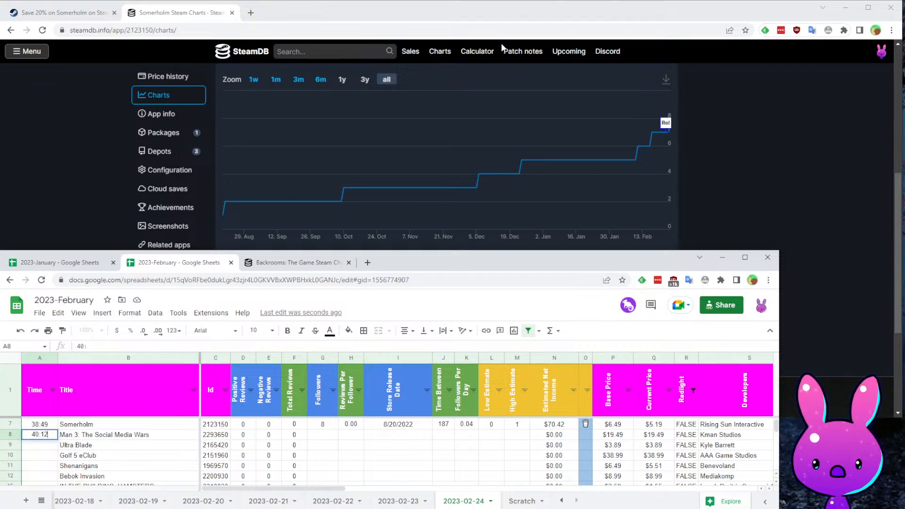
text(40:12)
- Check the developer and publisher of Man 3: The Social Media Wars, and load its Steam store page using app Id 2293650
key(Right)
key(Right)
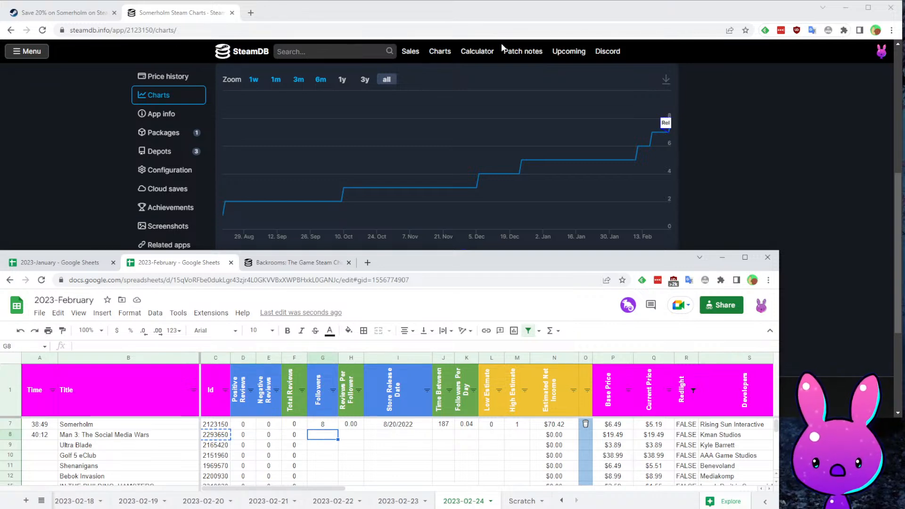
click(735, 436)
key(Right)
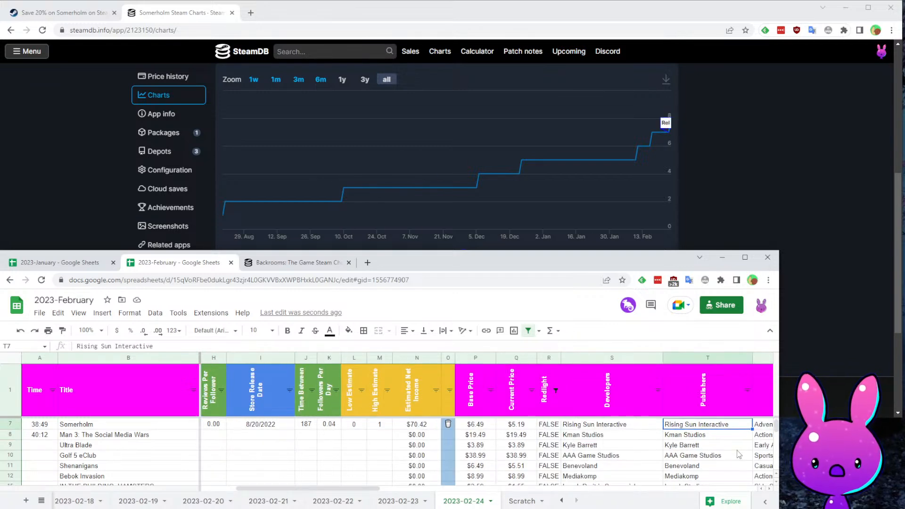
key(Home)
key(Down)
key(Right)
key(Right)
key(ctrl+c)
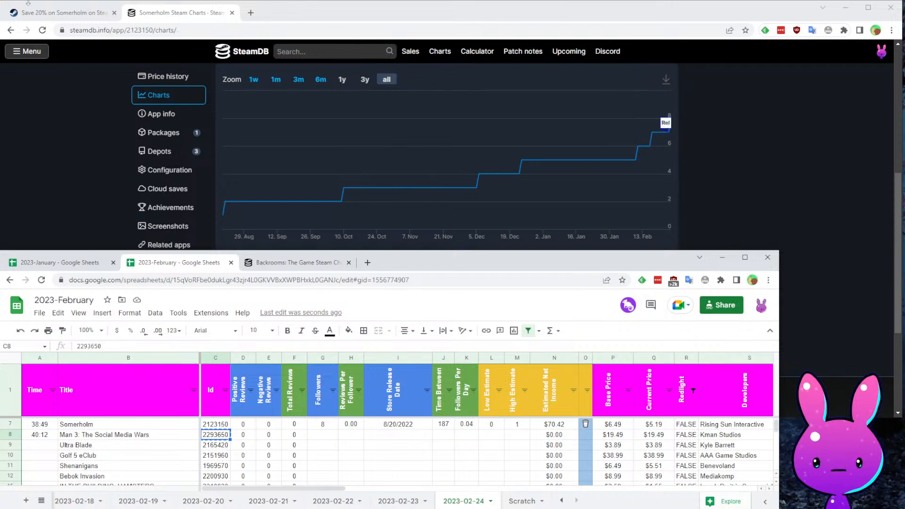
click(52, 14)
key(ctrl+v)
key(Return)
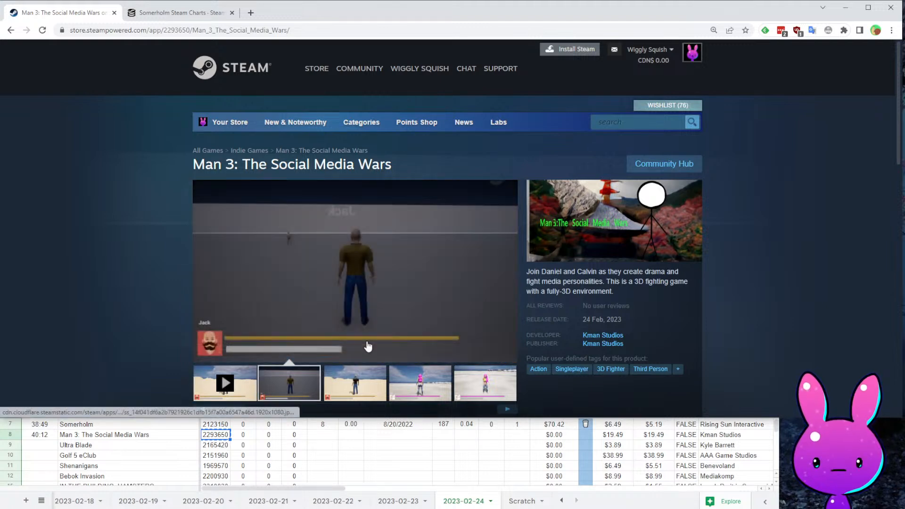
- Play the Man 3: The Social Media Wars trailer and read its About This Game text and system requirements
scroll(301, 330, down, 2)
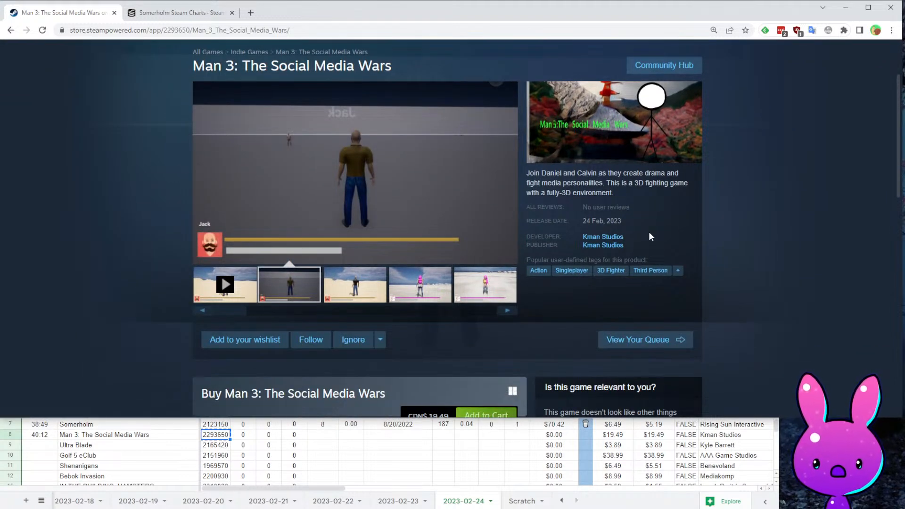
click(204, 298)
scroll(335, 232, down, 10)
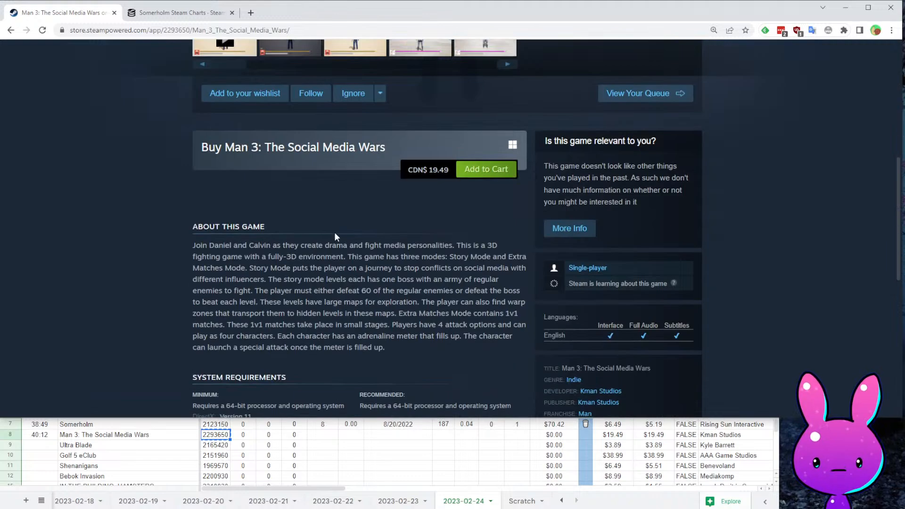
scroll(316, 358, up, 7)
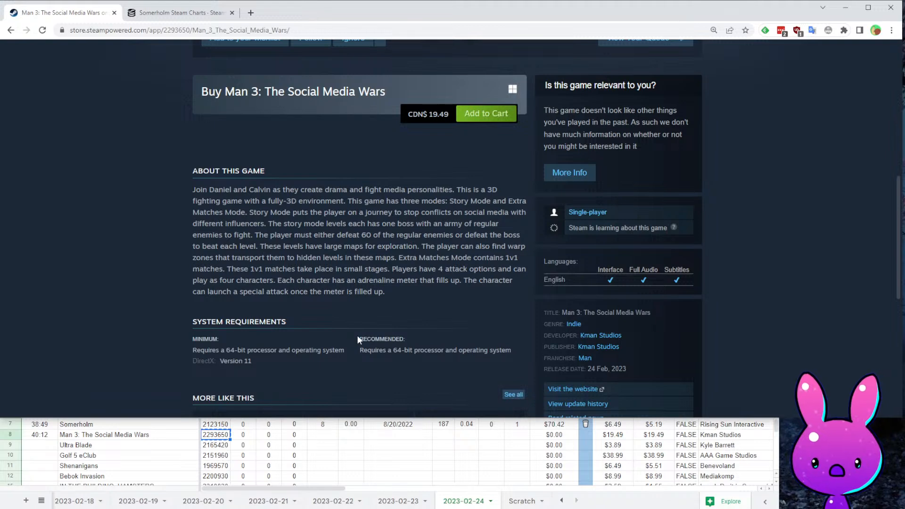
scroll(396, 335, up, 9)
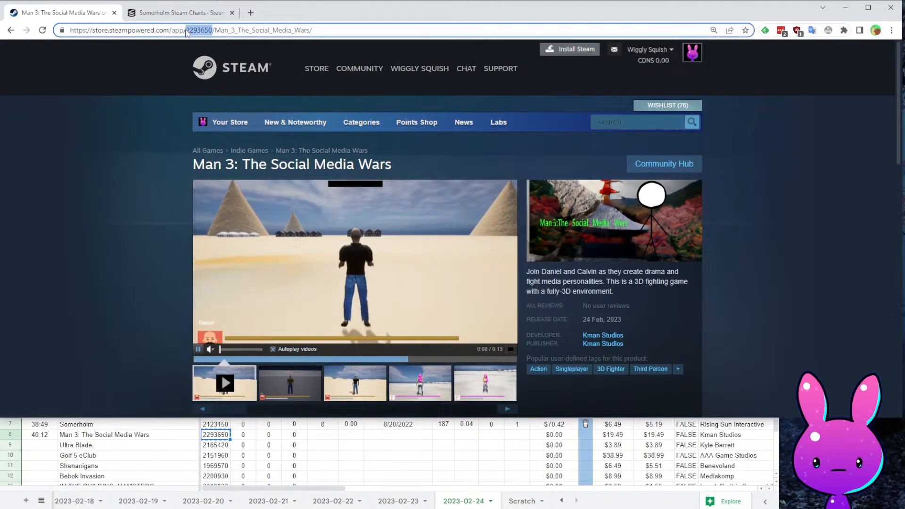
- Load the SteamDB charts page for app Id 2293650 and examine its followers chart and earliest date
click(179, 12)
double_click(149, 30)
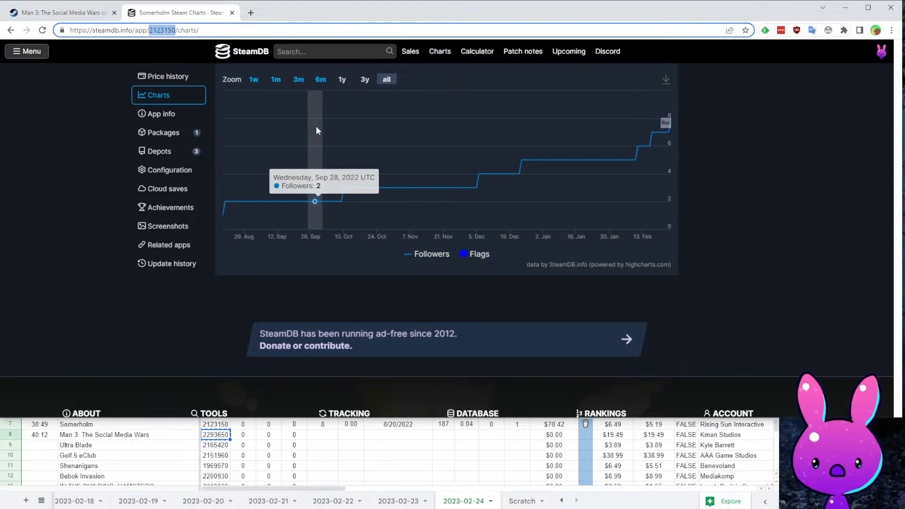
key(ctrl+v)
key(Return)
scroll(522, 291, down, 5)
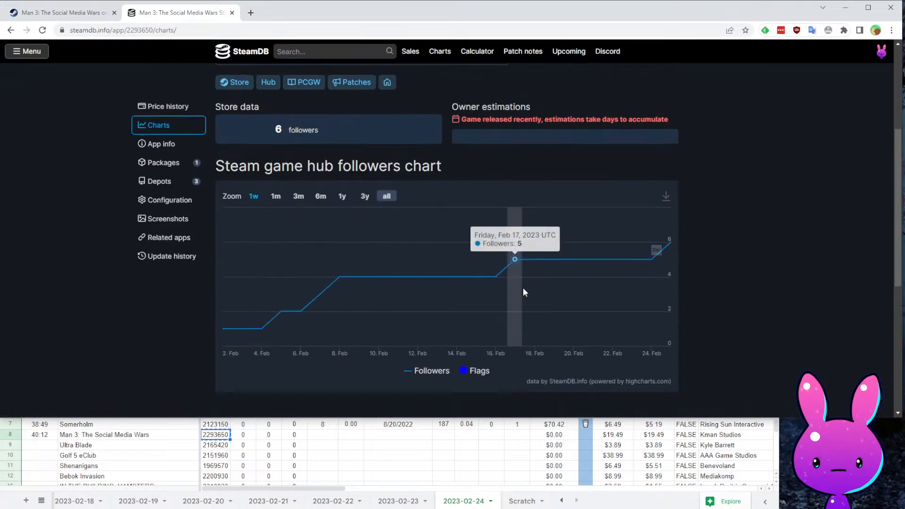
scroll(585, 265, up, 5)
scroll(576, 262, down, 5)
scroll(610, 238, up, 5)
scroll(650, 199, down, 5)
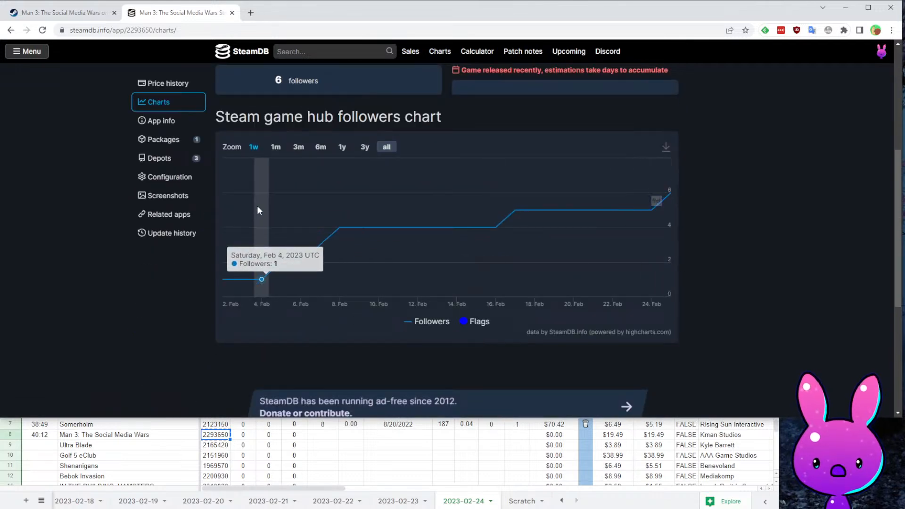
- Set Man 3's Store Release Date in I8 to 2/2/2023 and format Somerholm's date in I7 in the September 26, 2008 style
click(402, 437)
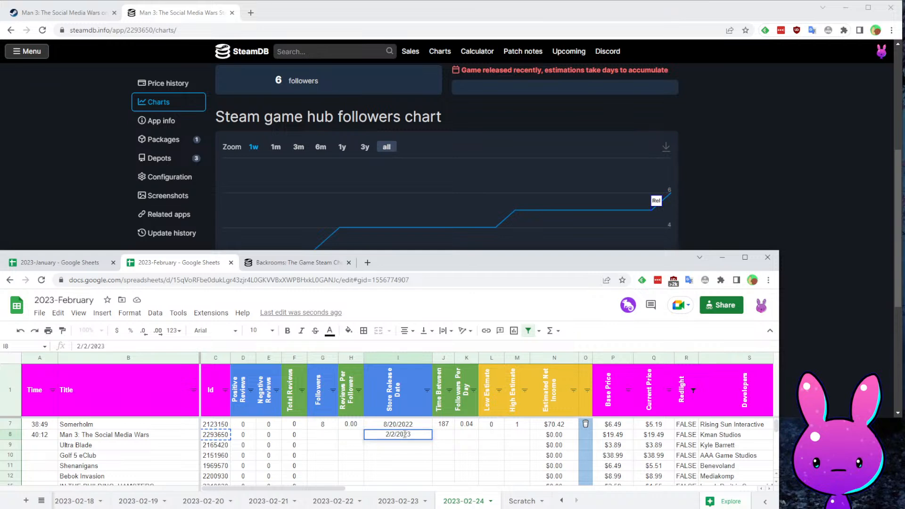
key(Left)
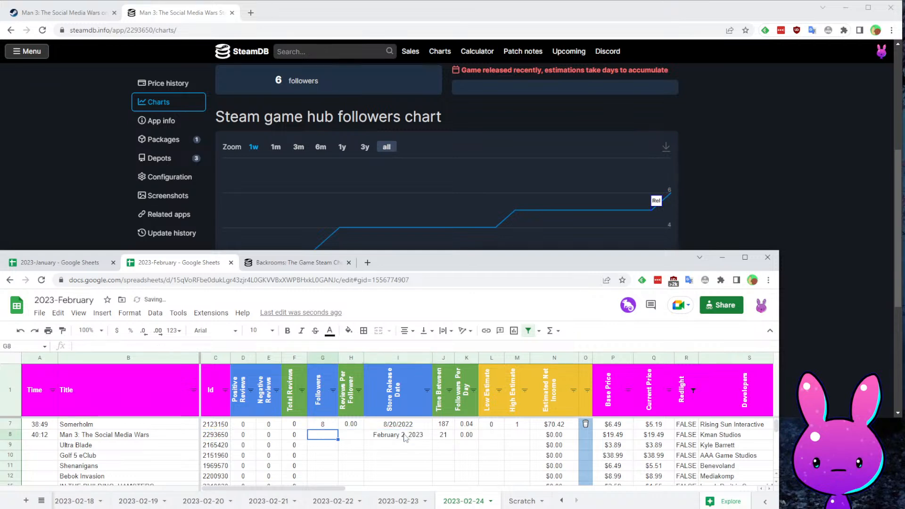
click(400, 425)
scroll(399, 400, up, 3)
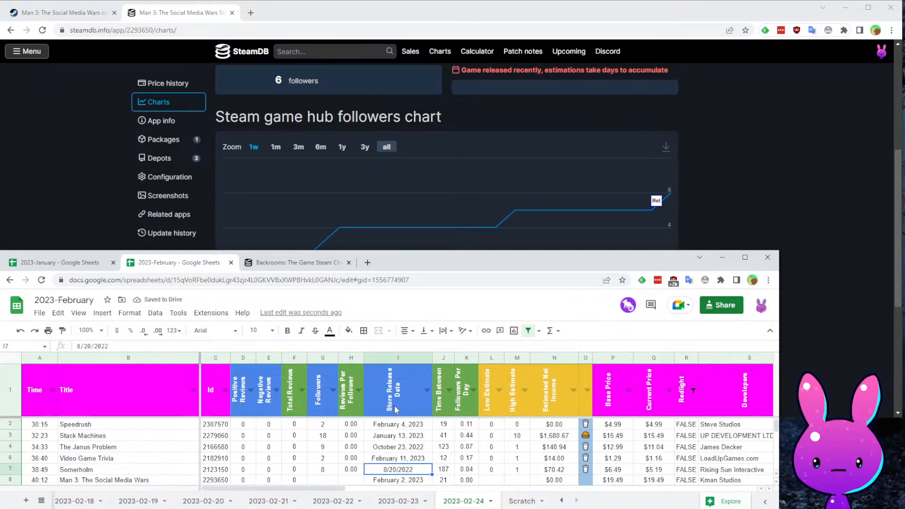
scroll(398, 393, down, 1)
click(136, 312)
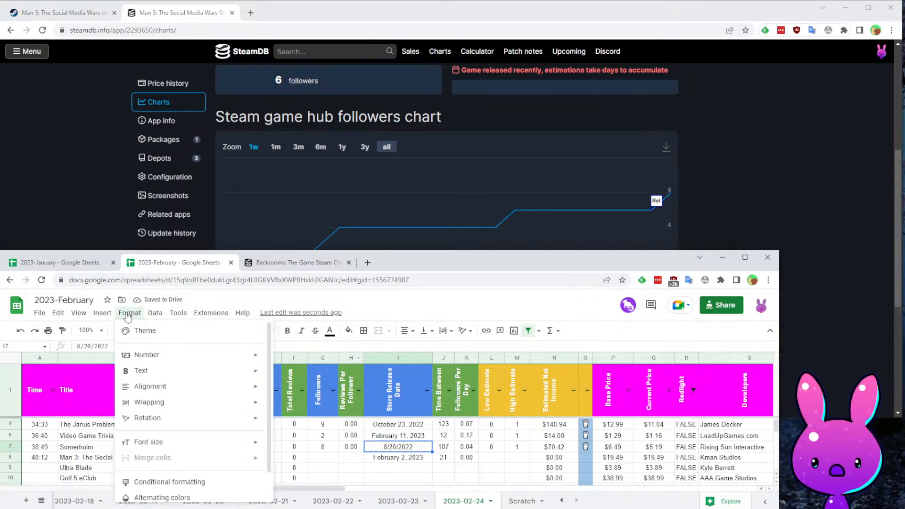
mouse_move(202, 355)
scroll(337, 483, down, 2)
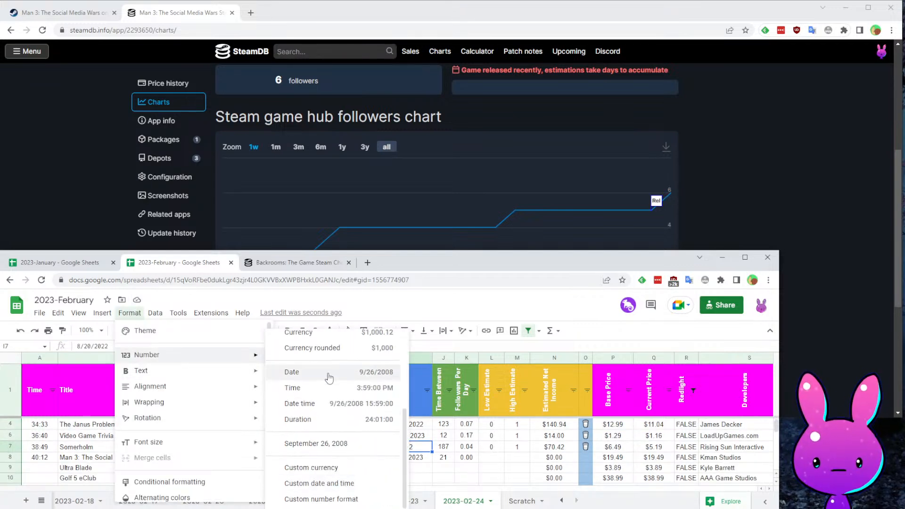
click(330, 446)
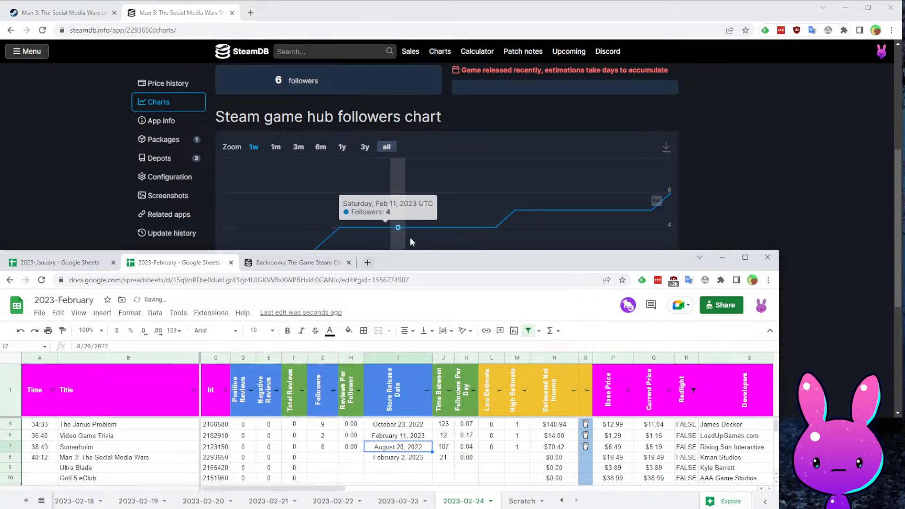
- Hide the spreadsheet's menus and shorten its window to uncover more of the SteamDB chart
click(772, 331)
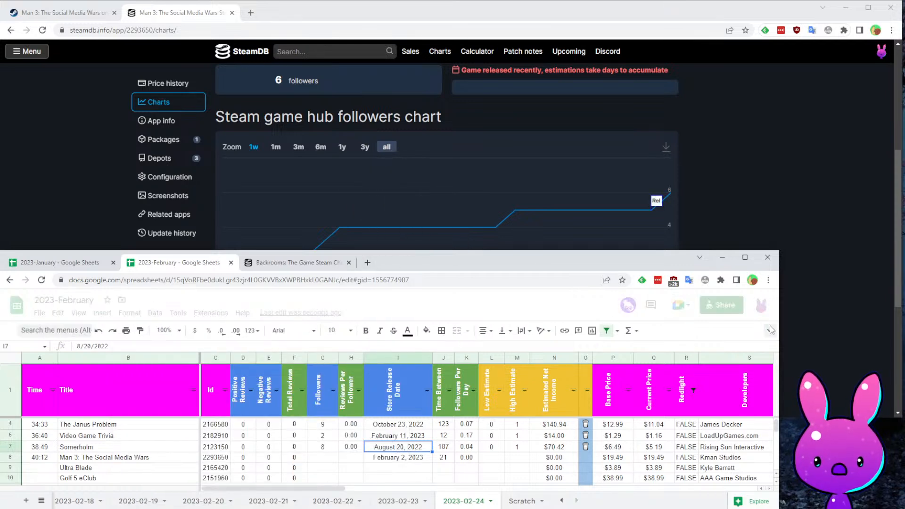
drag(659, 251, 708, 282)
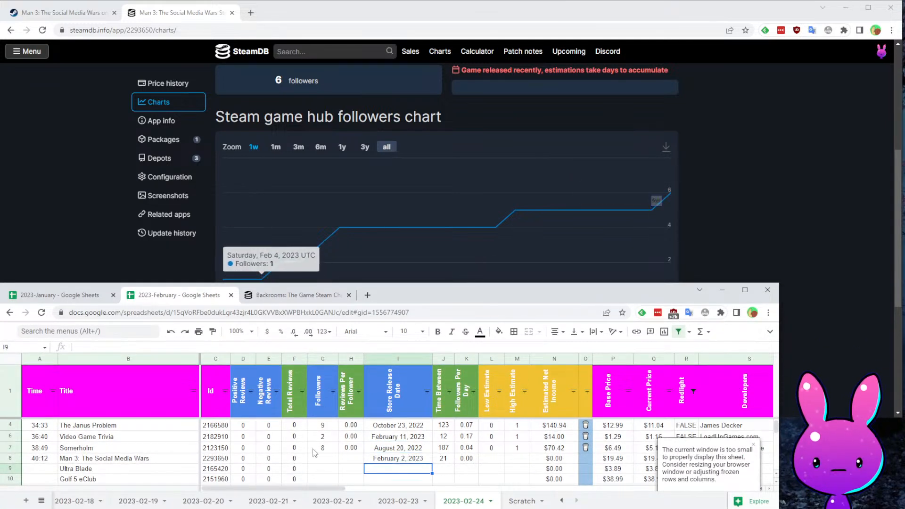
- Enter 6 as Man 3's Followers in G8 and 0 as both its Low and High Estimates in L8 and M8
click(330, 459)
click(492, 459)
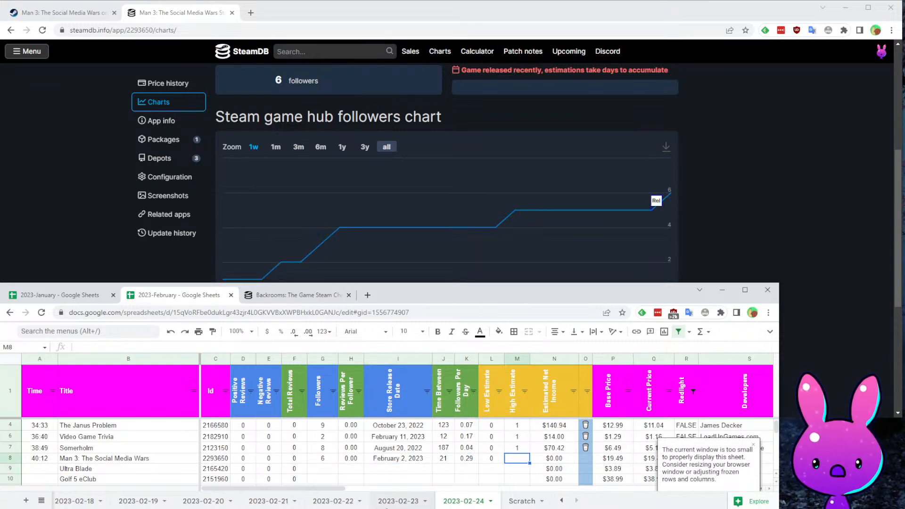
click(491, 460)
key(Left)
key(Left)
key(Left)
key(Left)
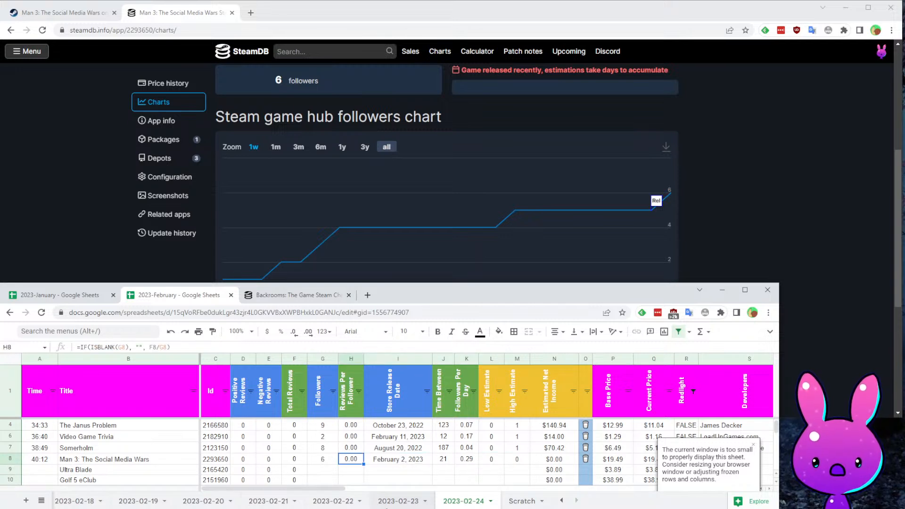
- Look over the developers and figures listed for the games already recorded in rows 2 to 8
scroll(385, 454, down, 1)
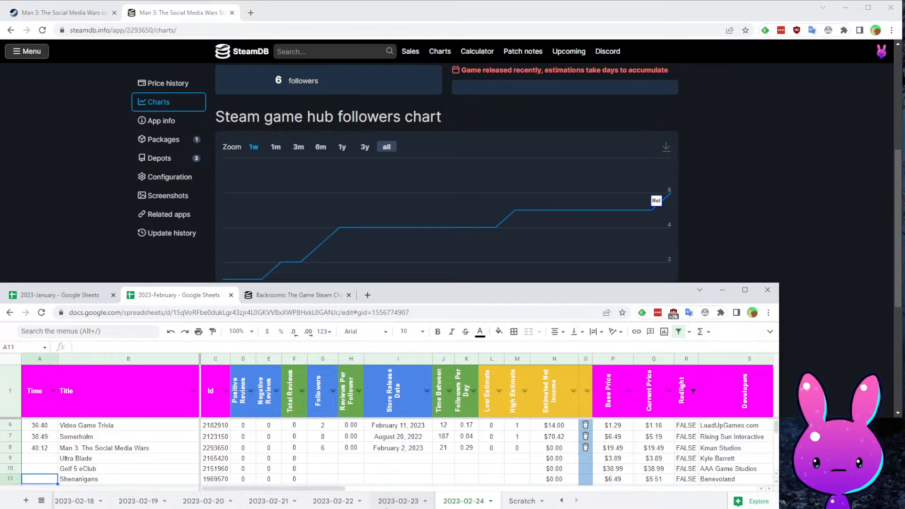
click(40, 458)
key(Up)
key(Right)
key(Right)
key(Right)
key(Right)
key(Right)
key(Right)
key(Right)
key(Right)
key(Right)
key(Right)
key(Right)
key(Right)
key(Right)
key(Right)
key(Right)
key(Right)
key(Right)
key(Right)
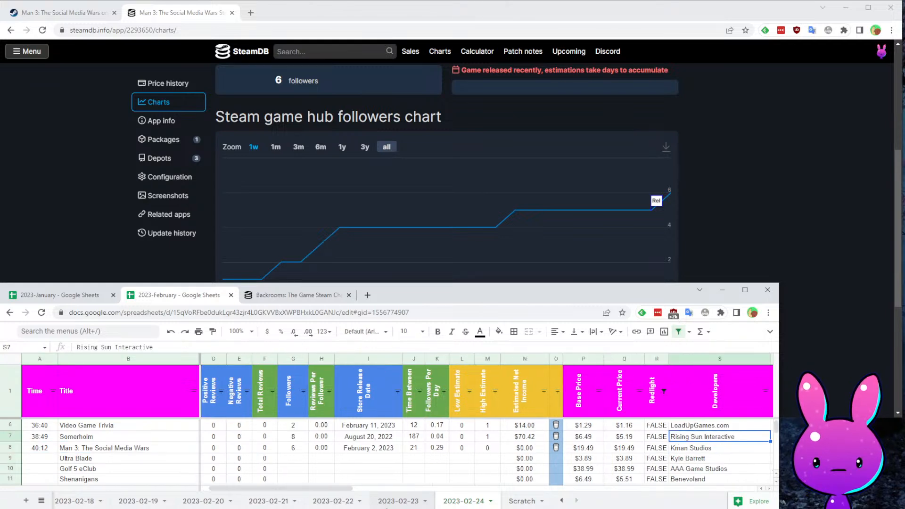
key(Up)
key(Up)
key(Up)
key(Up)
key(Up)
key(Up)
key(Down)
key(Down)
key(Down)
key(Down)
key(Down)
key(Down)
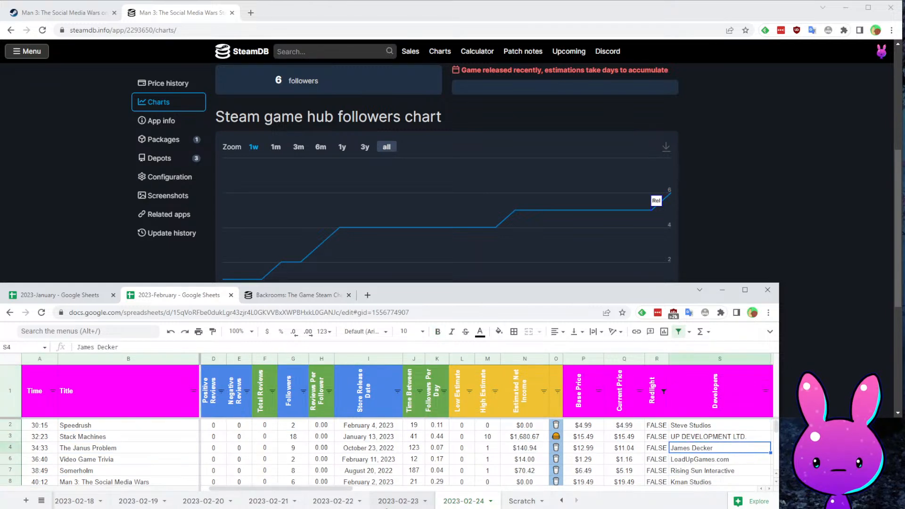
- Enter 41:45 as Ultra Blade's Time in A9
key(Home)
key(Down)
key(Down)
key(Down)
key(Down)
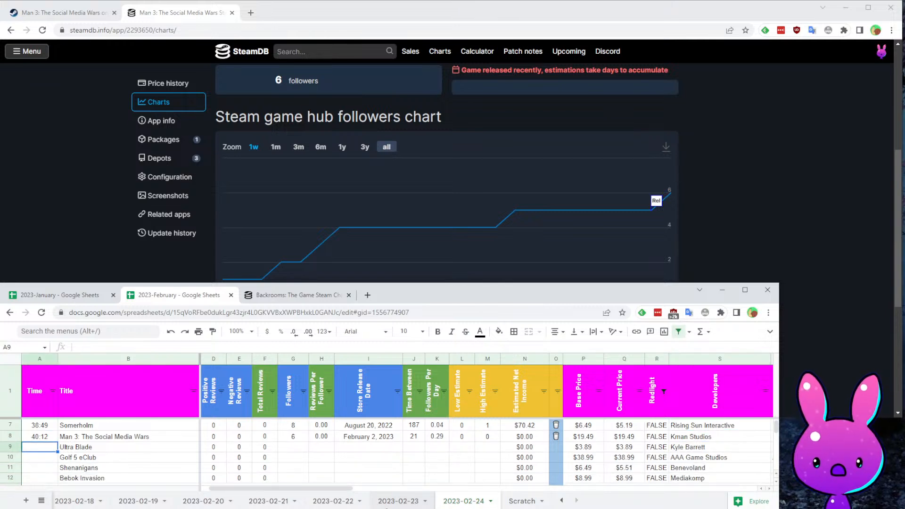
key(Tab)
- Copy Ultra Blade's Id 2165420 and load its Steam store page with it
key(Tab)
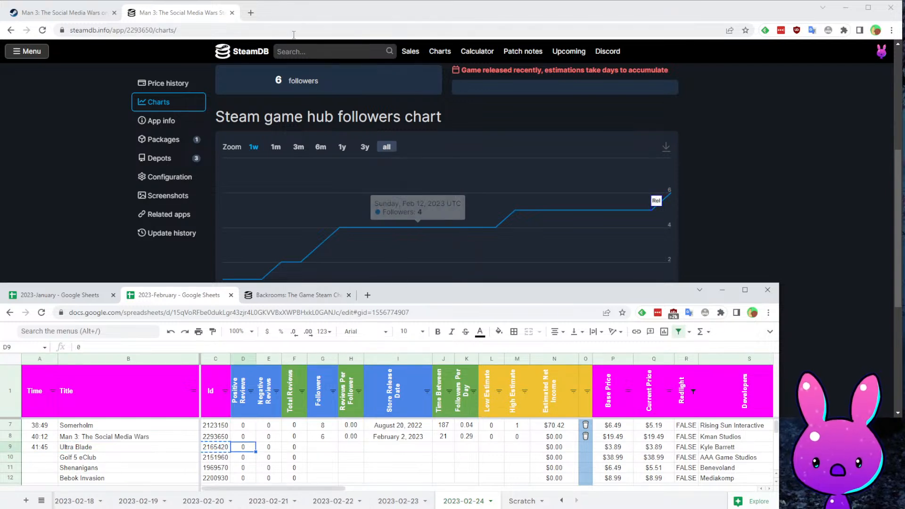
click(66, 12)
key(ctrl+v)
key(Return)
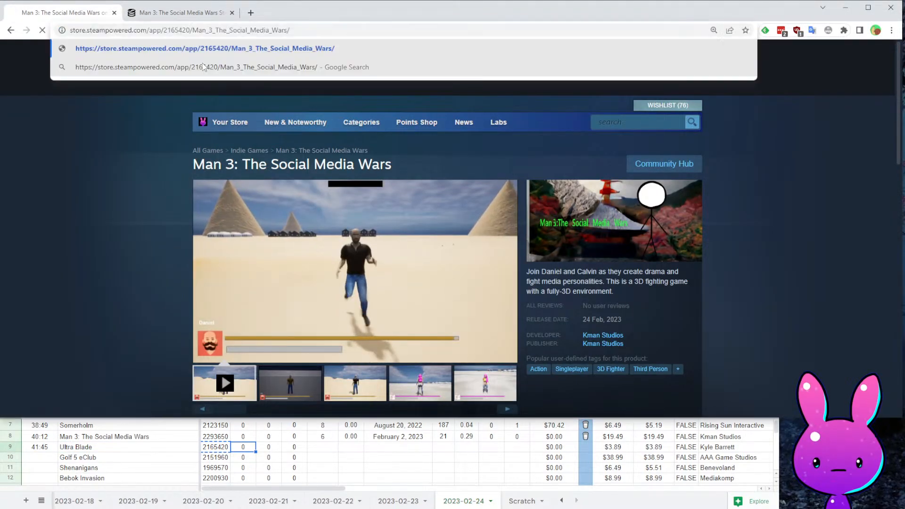
- Check Ultra Blade's current price, developer and publisher in row 9 of the spreadsheet
click(659, 448)
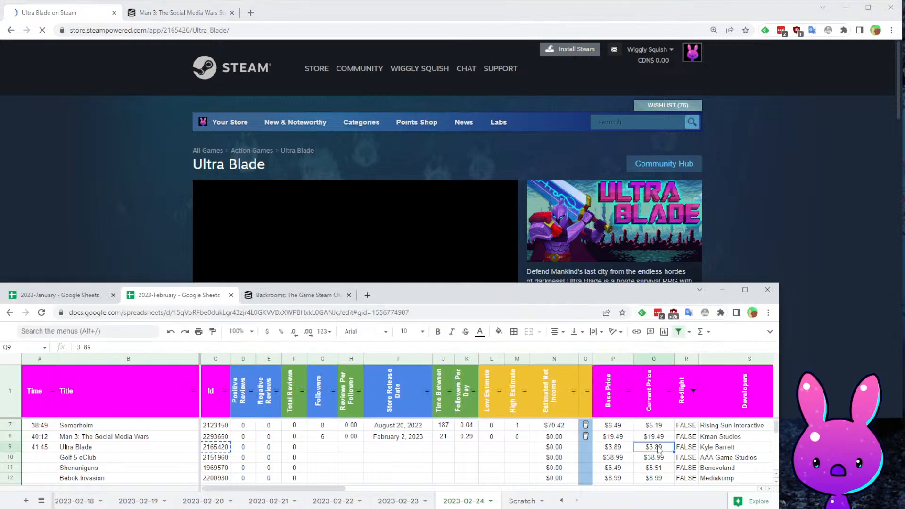
click(738, 448)
key(Right)
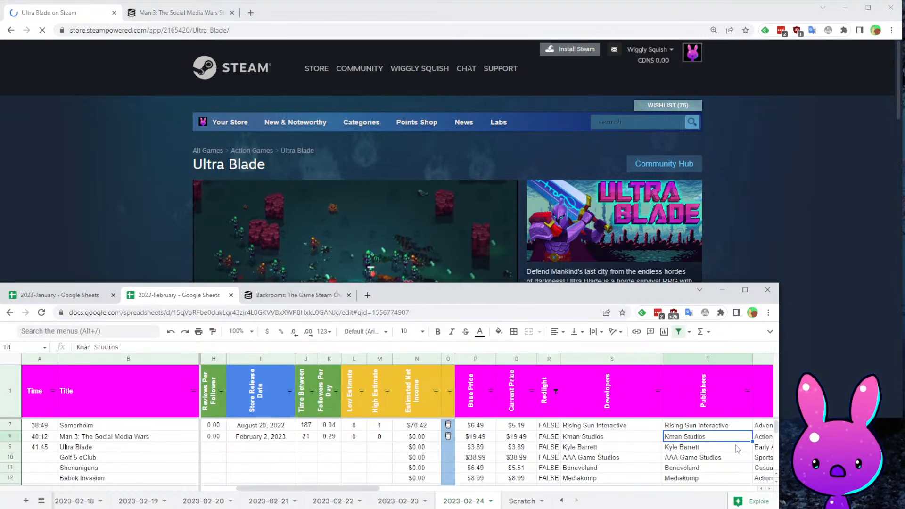
key(Home)
key(Right)
key(Right)
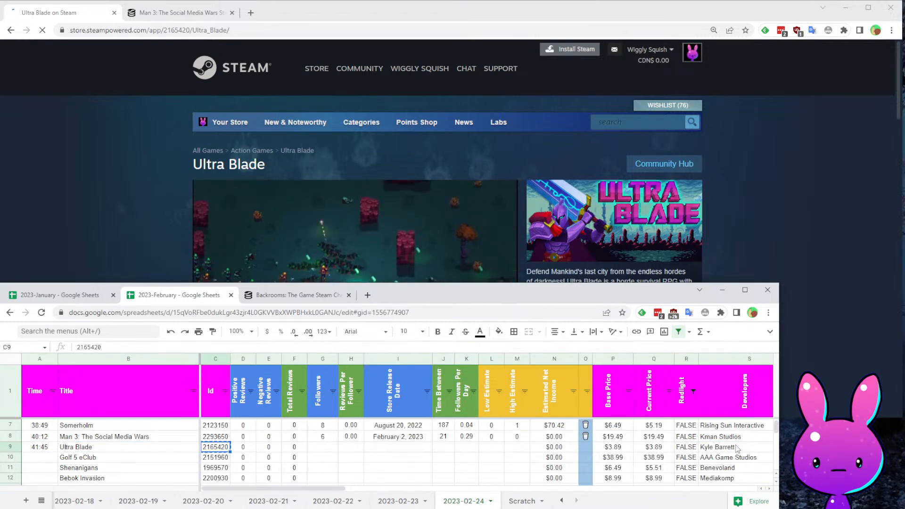
- Read Ultra Blade's short description on its store page and watch its trailer in full screen
click(132, 132)
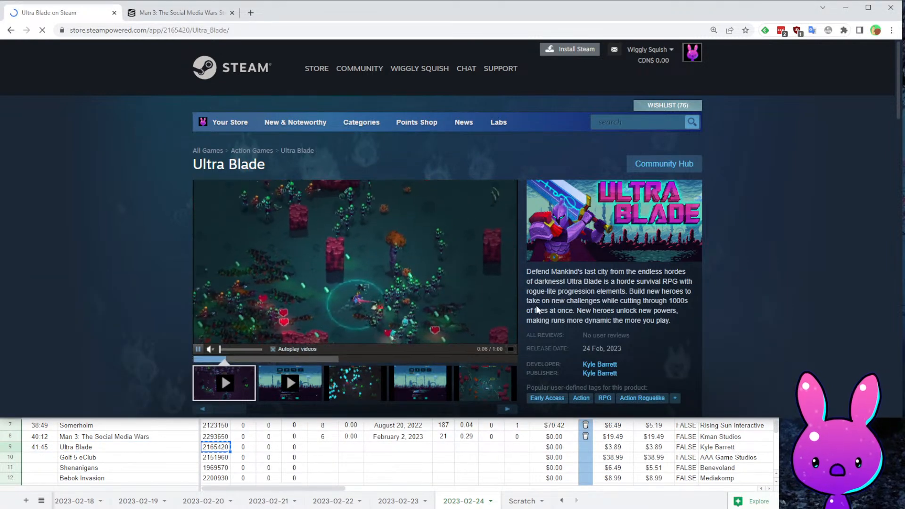
scroll(542, 249, down, 2)
drag(550, 173, 590, 183)
click(618, 193)
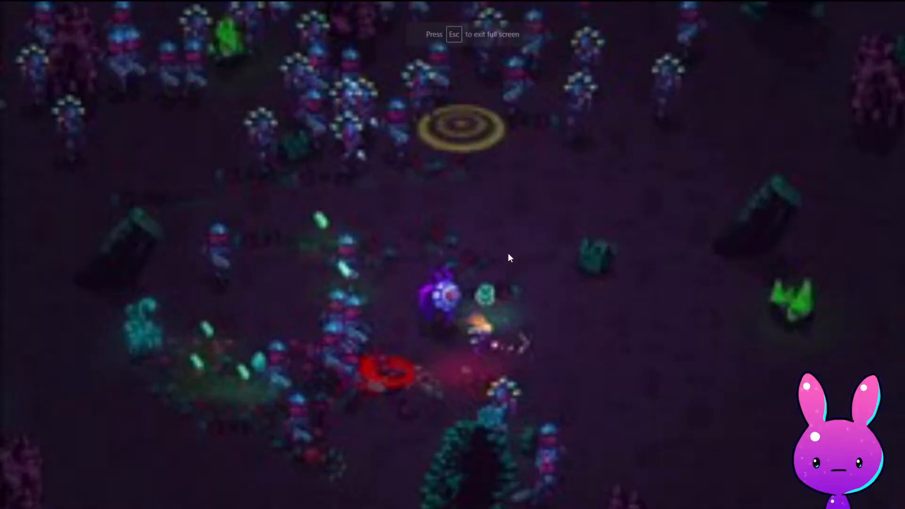
- Finish watching Ultra Blade's trailer, leave full screen, and skim its store page down to the system requirements and reviews section
click(509, 255)
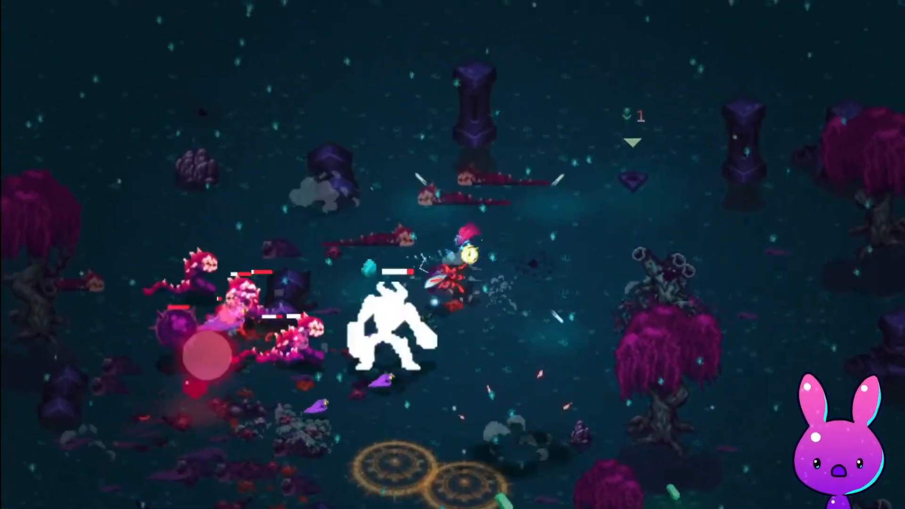
key(Escape)
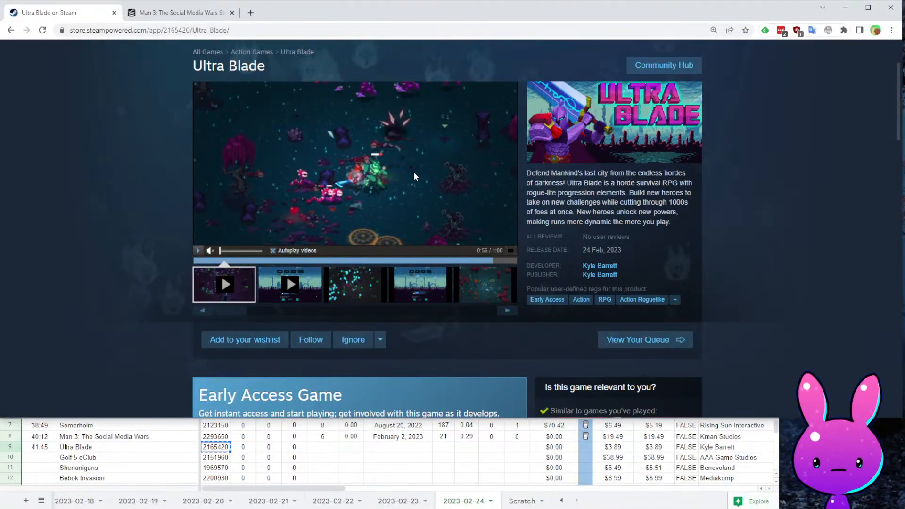
scroll(291, 152, down, 5)
scroll(292, 156, down, 15)
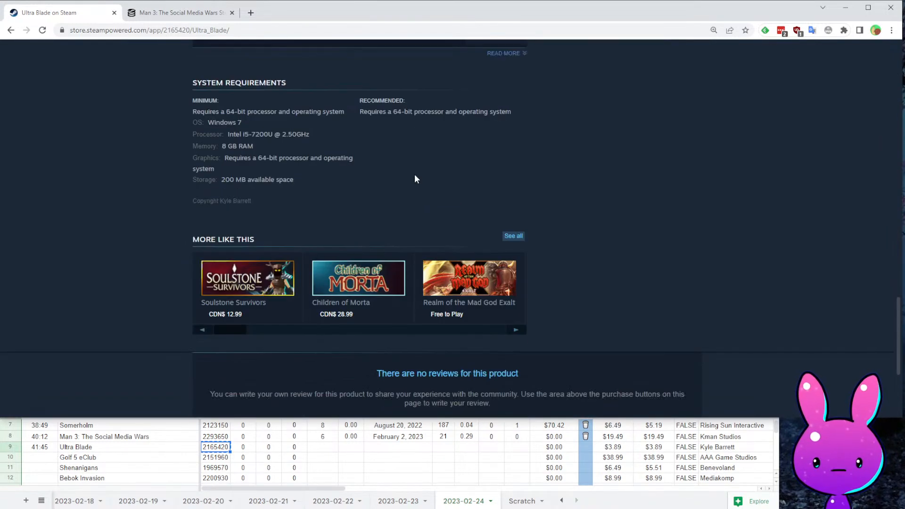
key(Home)
- Copy app id 2165420 from the store page address, load its SteamDB charts page and view the hub followers chart
double_click(199, 30)
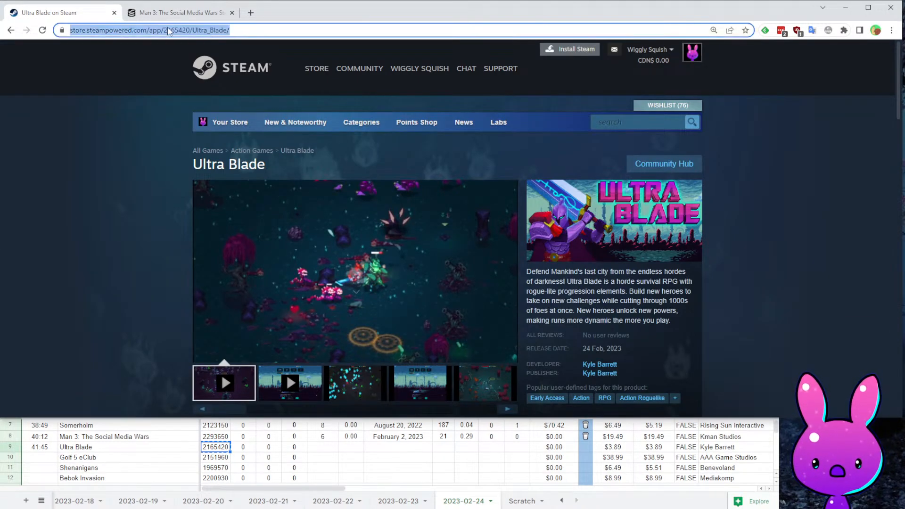
key(ctrl+c)
click(188, 14)
double_click(160, 30)
key(ctrl+v)
key(Return)
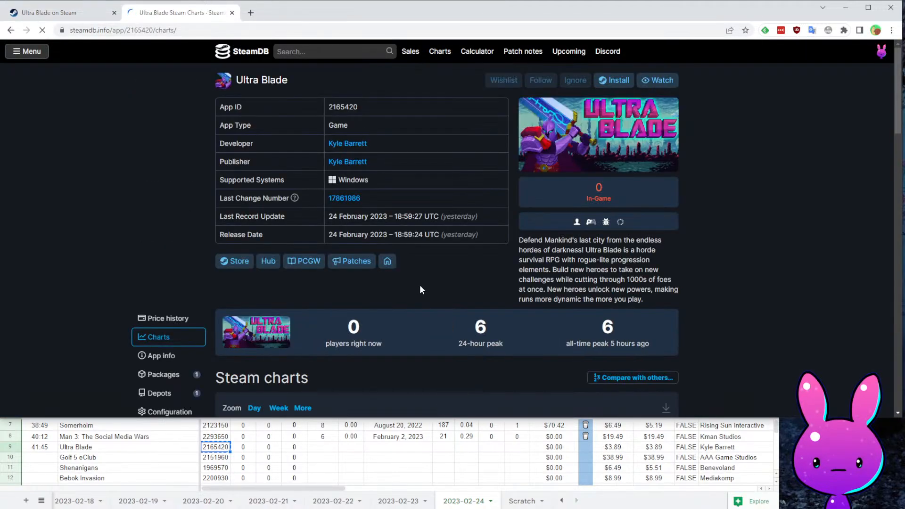
scroll(420, 285, down, 20)
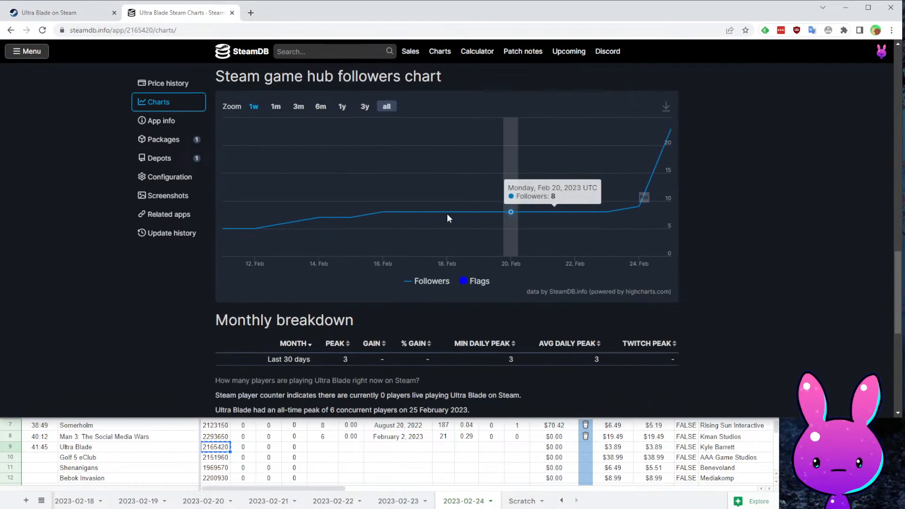
- Enter 2/11/2023 as Ultra Blade's Store Release Date and 23 as its Followers in row 9
click(401, 447)
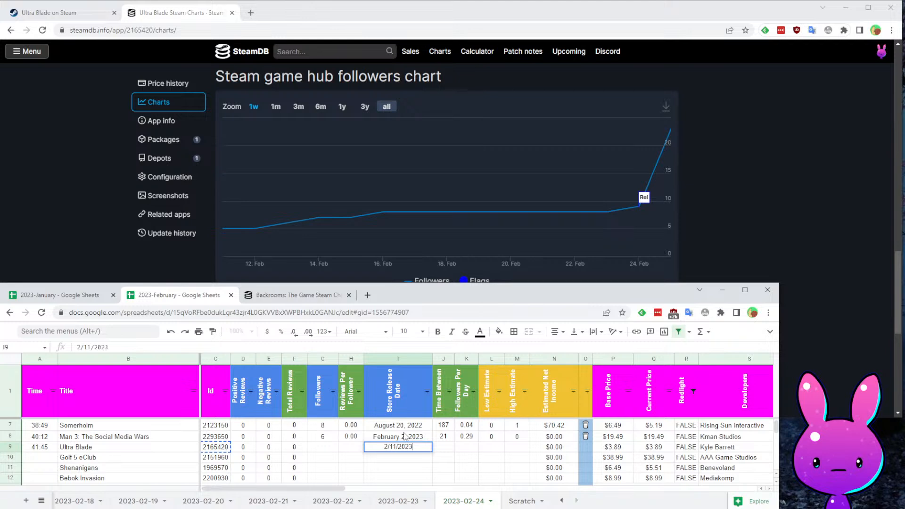
key(Up)
key(Left)
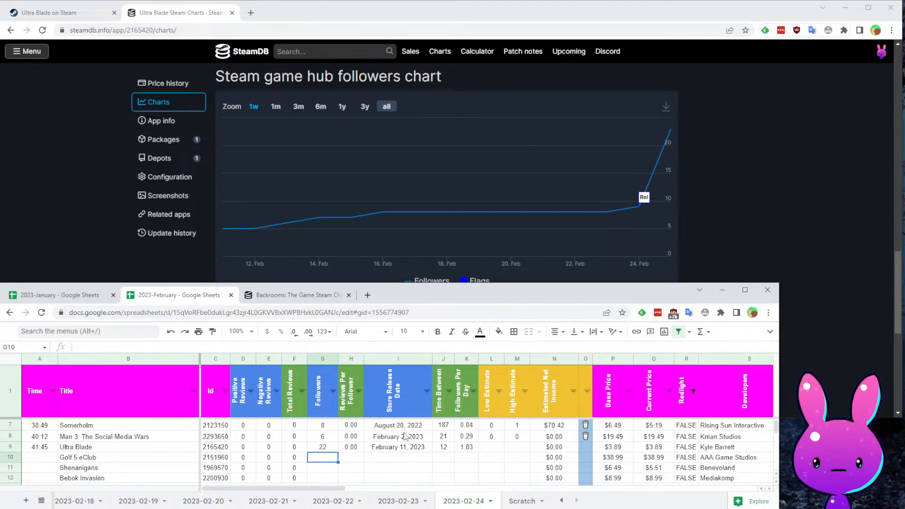
scroll(798, 87, up, 5)
scroll(793, 120, down, 2)
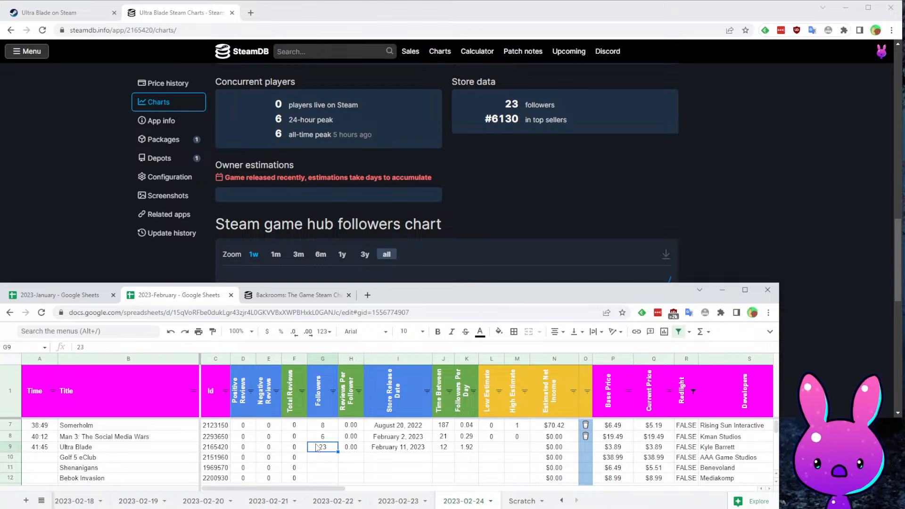
- Compare Ultra Blade's Time Between and Followers Per Day in row 9 with its store page's description, Early Access notes and purchase section
click(52, 12)
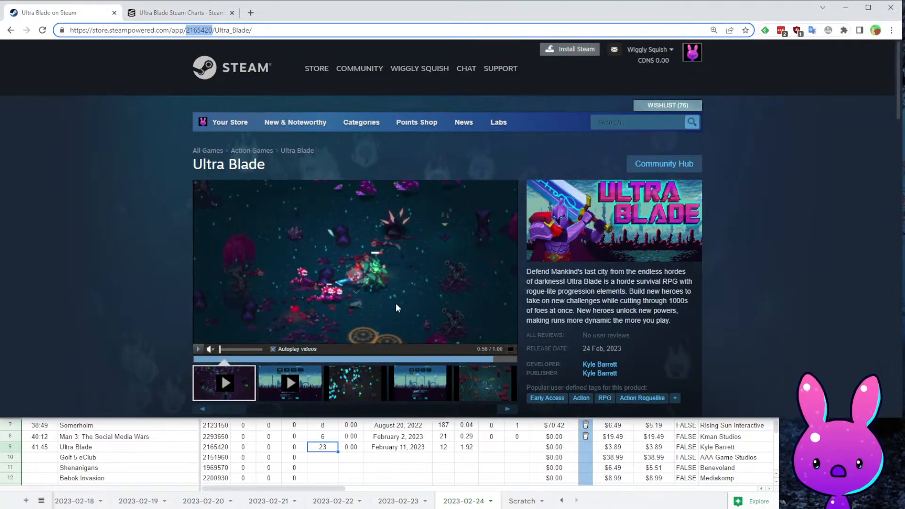
scroll(470, 268, down, 2)
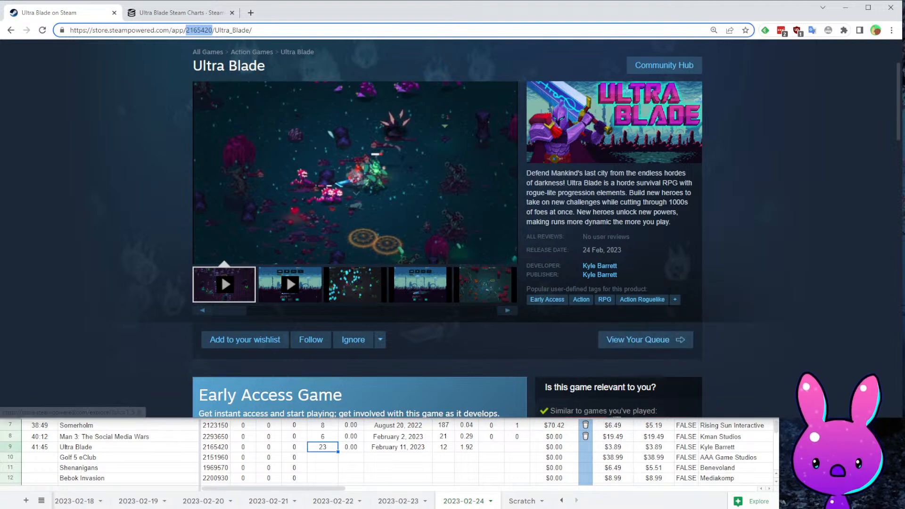
click(496, 446)
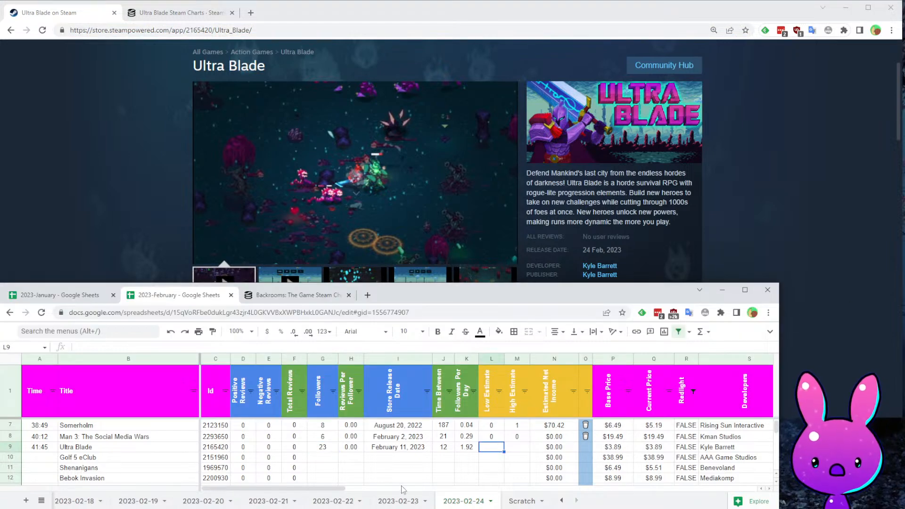
click(447, 447)
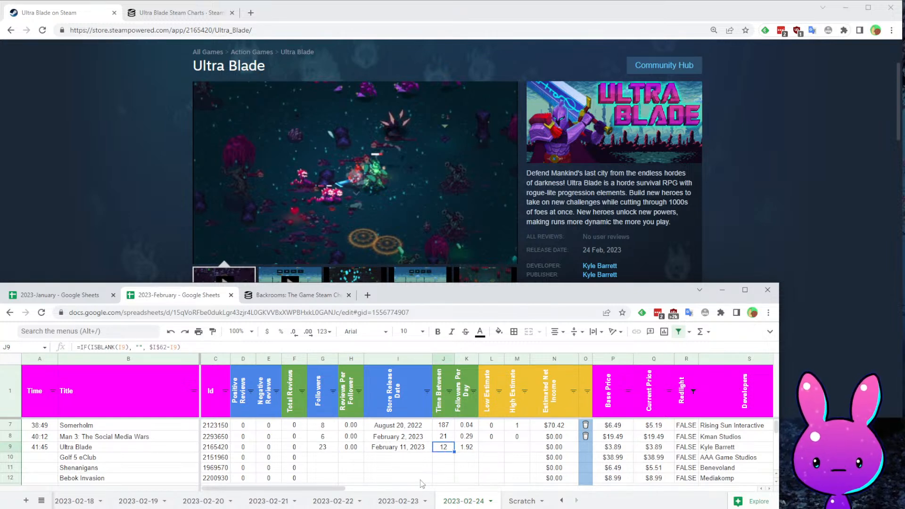
click(471, 437)
click(474, 448)
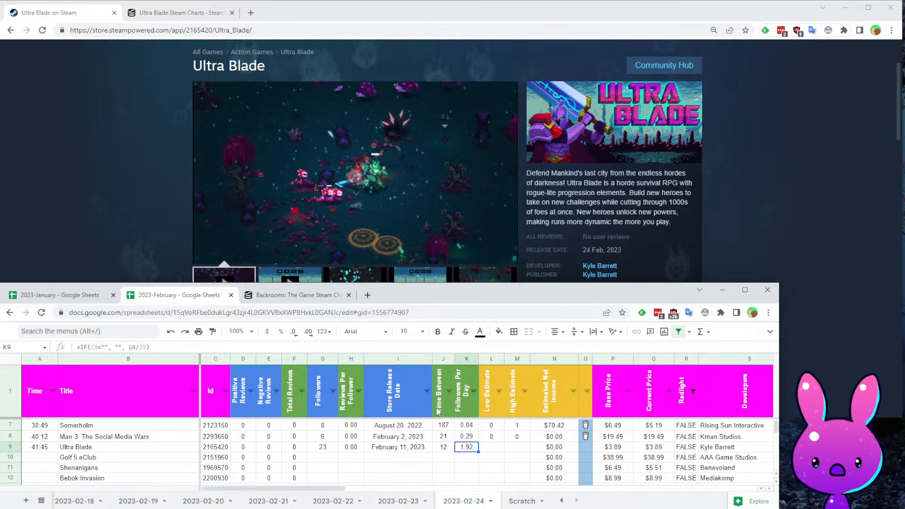
click(119, 213)
scroll(119, 212, down, 5)
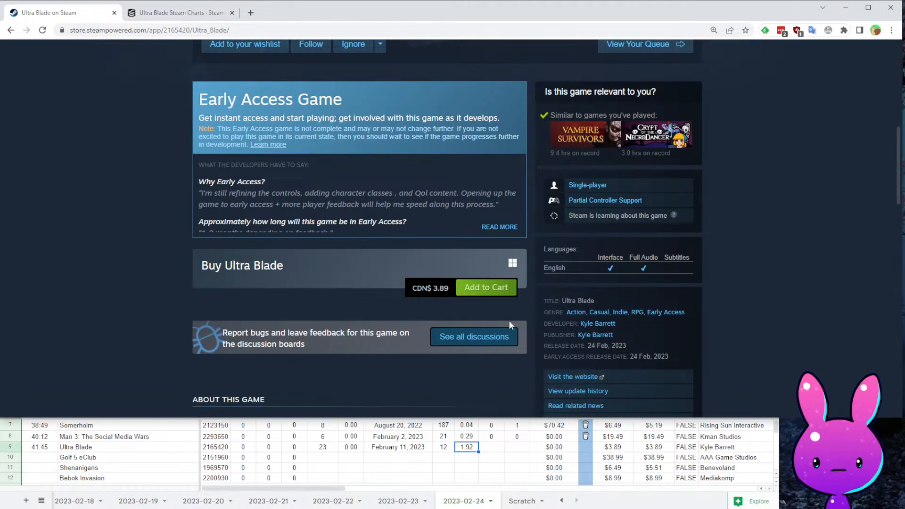
- Recheck Ultra Blade's Time Between, Followers Per Day, review counts and Followers in row 9 alongside the upper part of its store page
click(457, 451)
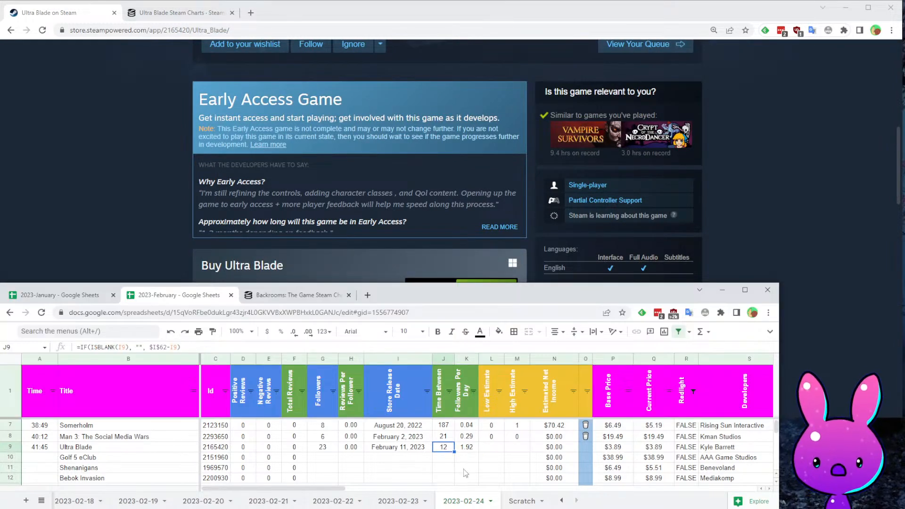
scroll(796, 137, up, 5)
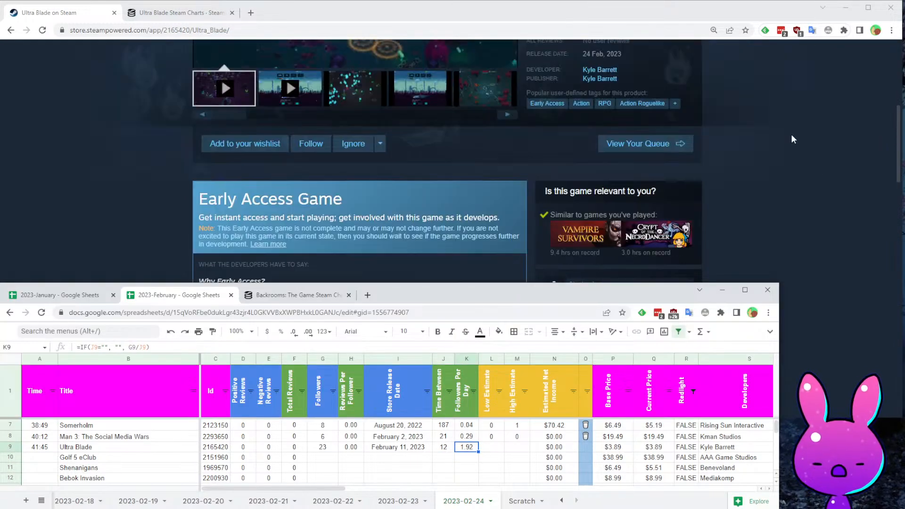
scroll(739, 203, down, 3)
scroll(739, 247, up, 3)
click(738, 240)
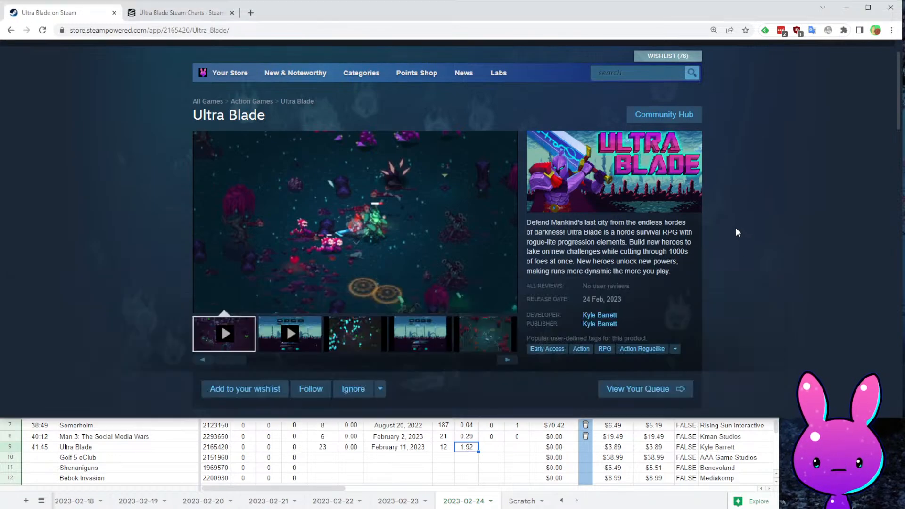
drag(238, 451, 324, 448)
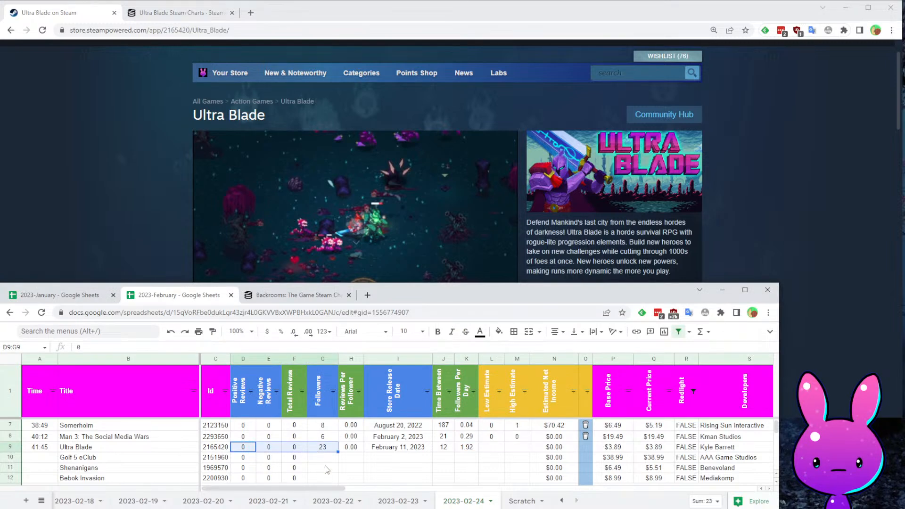
click(325, 466)
click(319, 458)
click(319, 449)
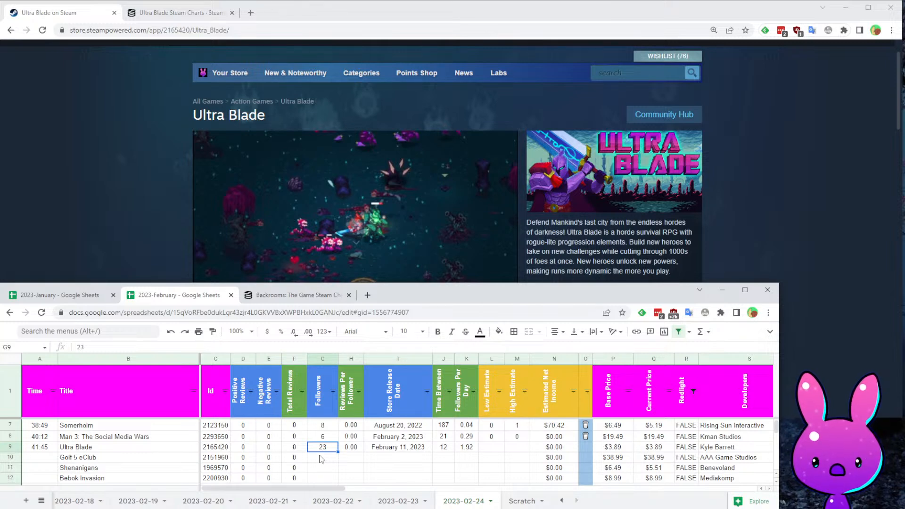
- Enter a Low Estimate of 1 and a High Estimate of 6 for Ultra Blade in row 9
key(Right)
key(Right)
key(Right)
key(Right)
key(Right)
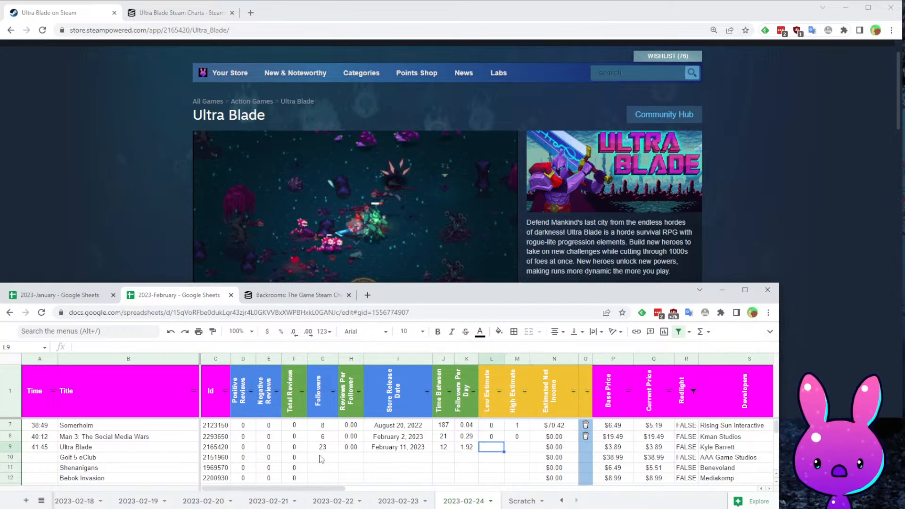
text(1)
key(Tab)
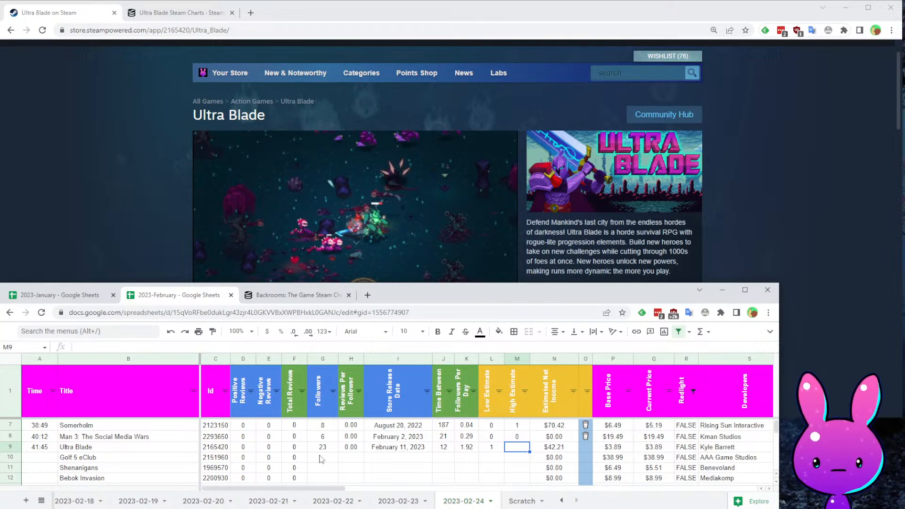
text(6)
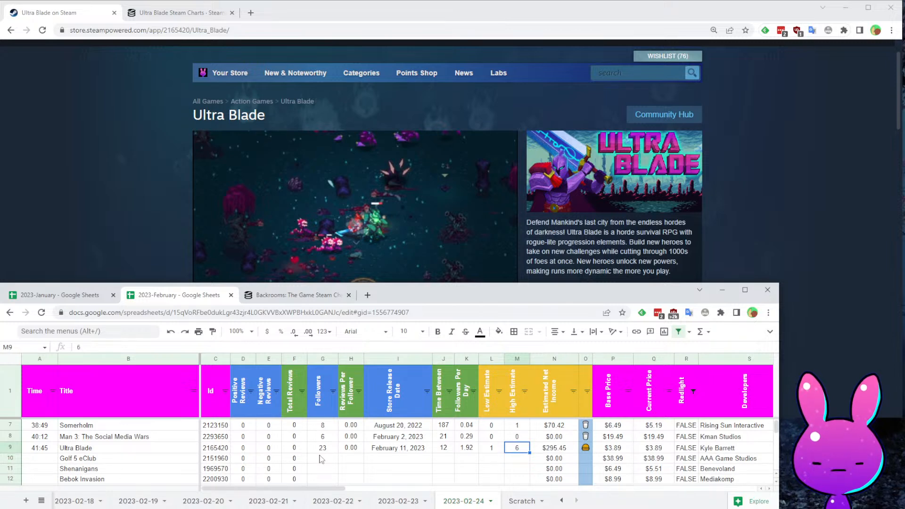
key(Left)
key(Left)
key(Right)
key(Right)
key(Left)
key(Left)
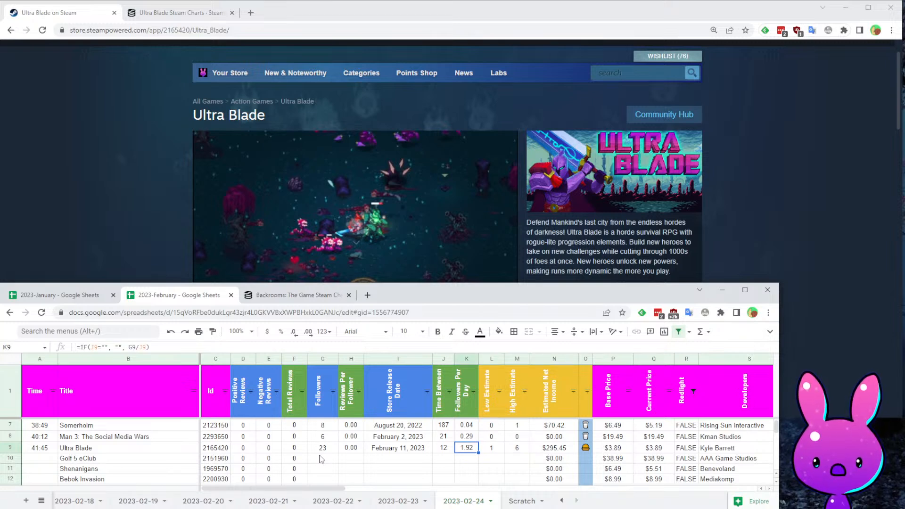
- Look through Ultra Blade's gallery screenshots and skim its store page down to the About This Game section
click(103, 105)
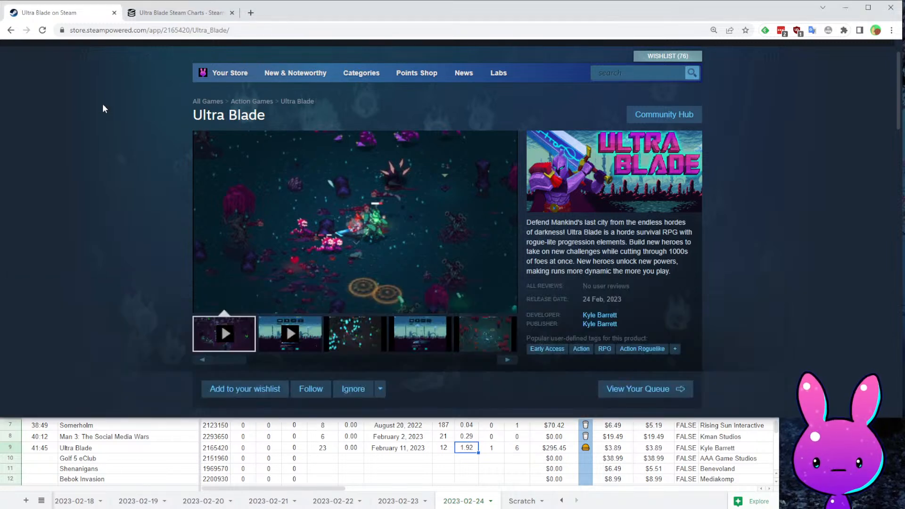
scroll(103, 105, down, 1)
click(344, 290)
click(428, 294)
click(485, 295)
drag(231, 311, 476, 311)
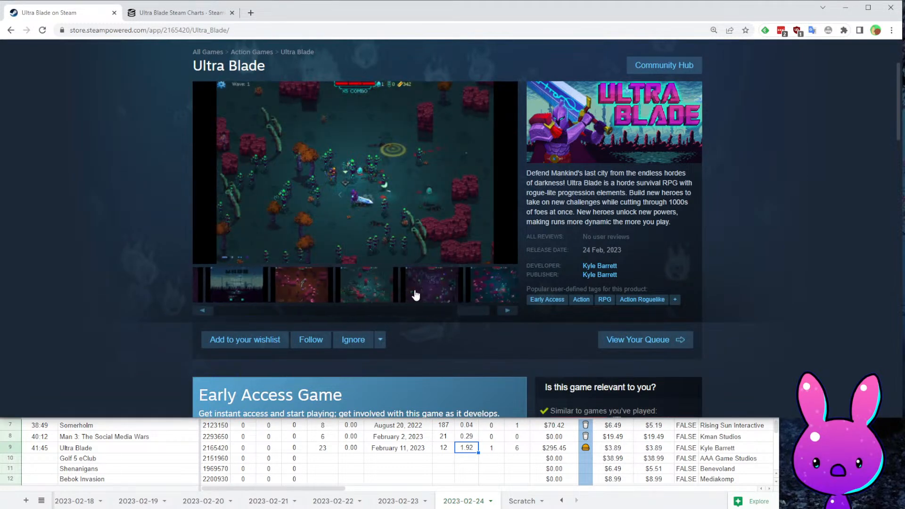
click(424, 294)
click(472, 291)
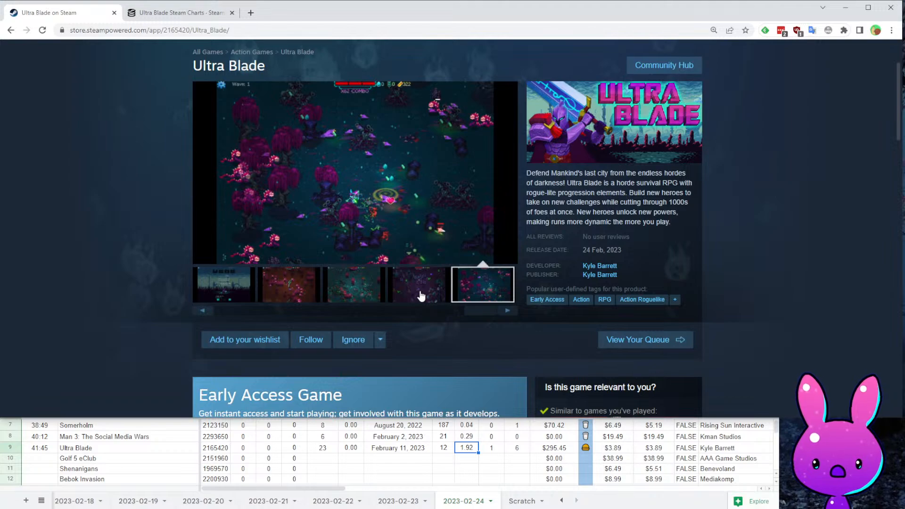
scroll(188, 327, down, 5)
scroll(447, 357, up, 7)
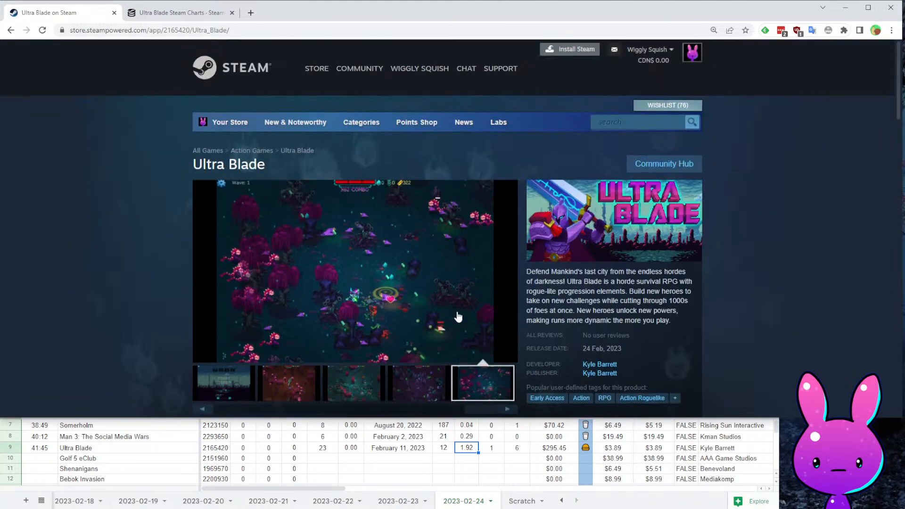
scroll(461, 313, down, 7)
scroll(473, 295, up, 7)
scroll(503, 195, down, 12)
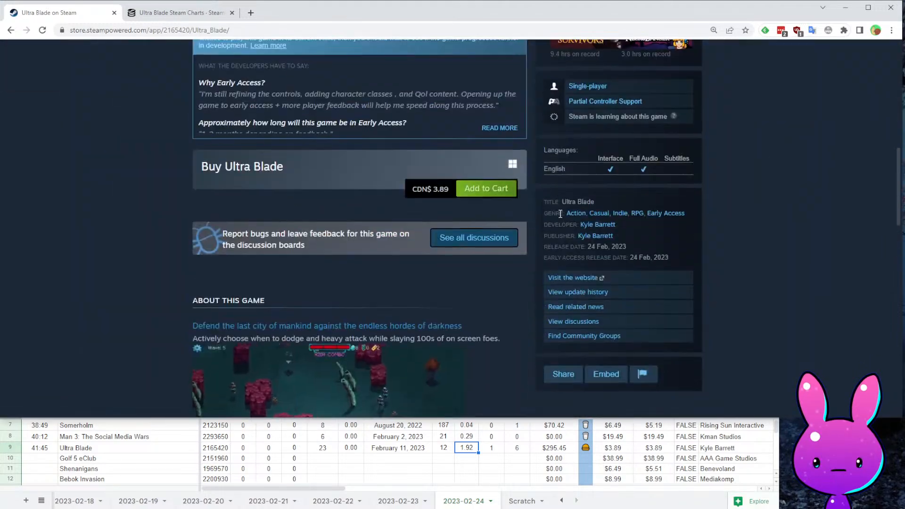
scroll(582, 296, up, 12)
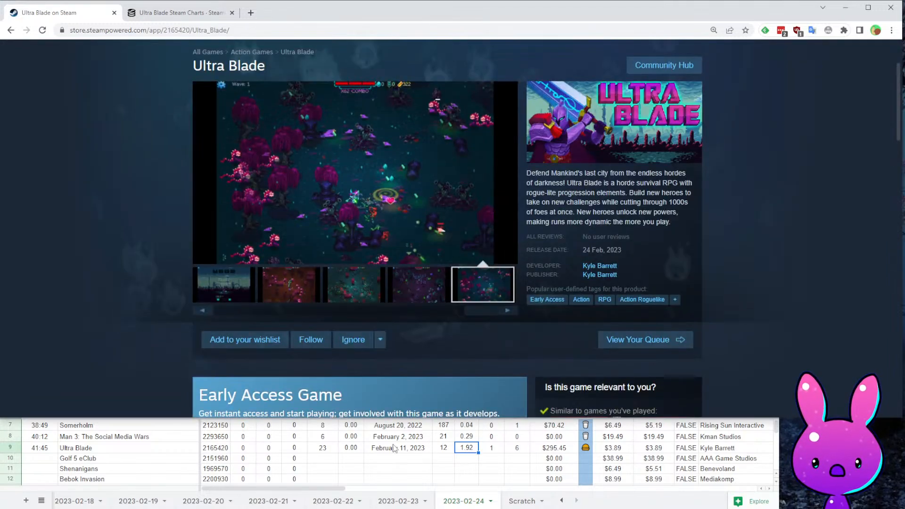
- Check Ultra Blade's Estimated Net Income formula and its price and Redlight cells in row 9
click(552, 448)
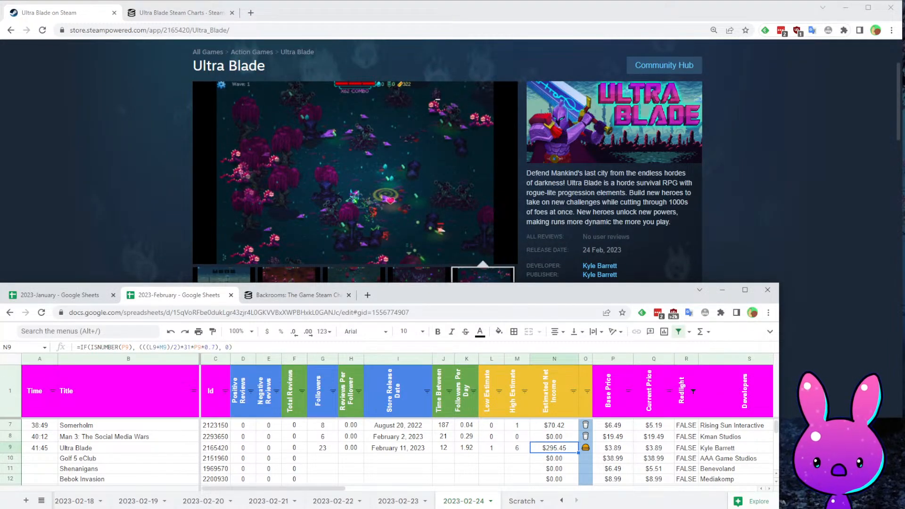
key(Right)
key(Right)
key(Right)
key(Right)
key(Right)
- Enter 44:48 as Golf 5 eClub's Time in A10 and copy its Id 2151960
key(Home)
key(Down)
key(Down)
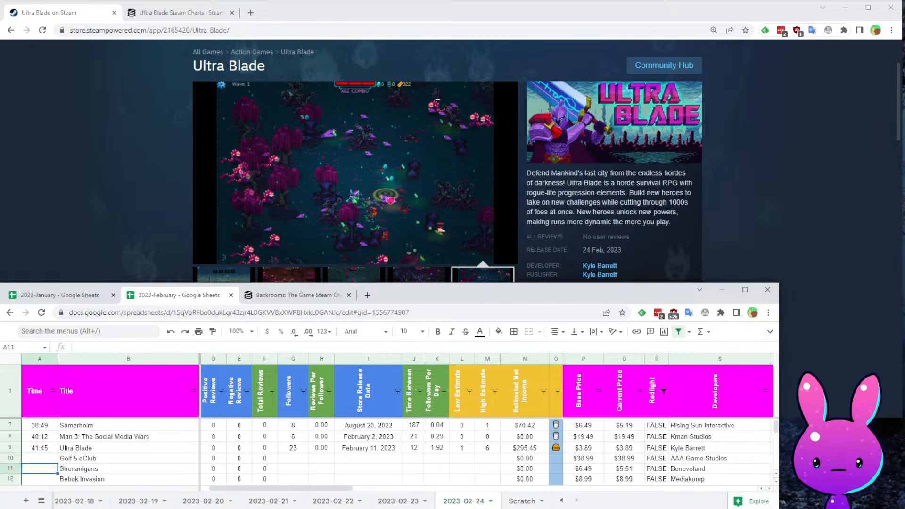
key(Right)
key(Right)
key(Right)
key(Left)
key(Left)
key(Up)
key(Left)
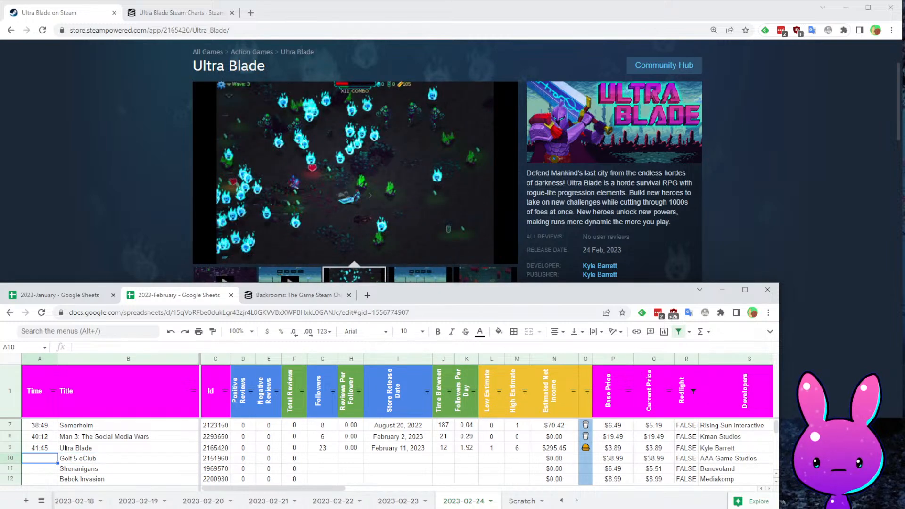
text(44:)
key(Tab)
key(Tab)
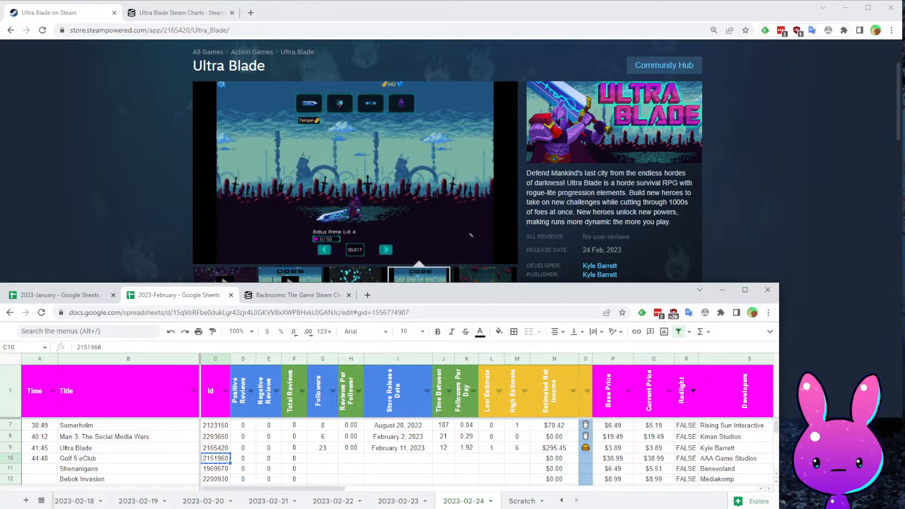
key(ctrl+c)
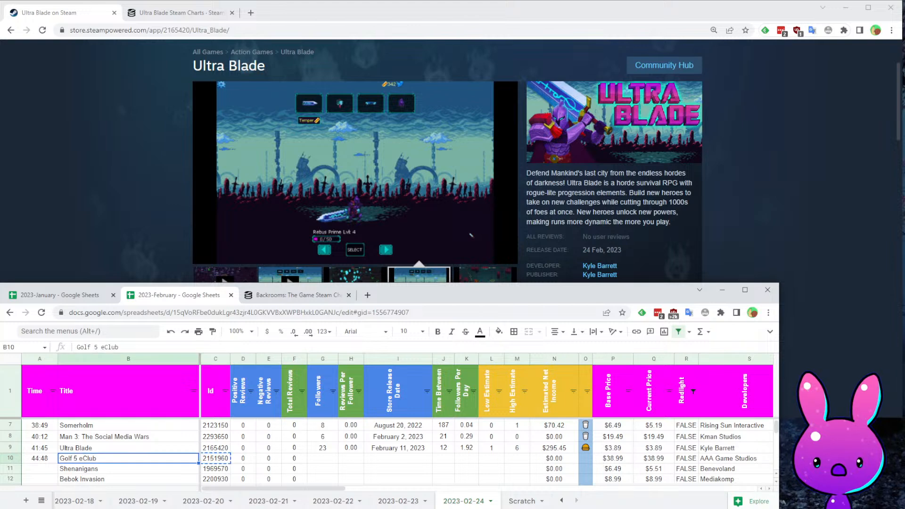
- Check Golf 5 eClub's base price, current price and Redlight cells in row 10
key(Right)
key(Right)
key(Left)
key(Right)
key(Right)
key(Right)
key(Right)
key(Right)
key(Right)
key(Right)
key(Right)
key(Right)
key(Right)
key(Right)
key(Right)
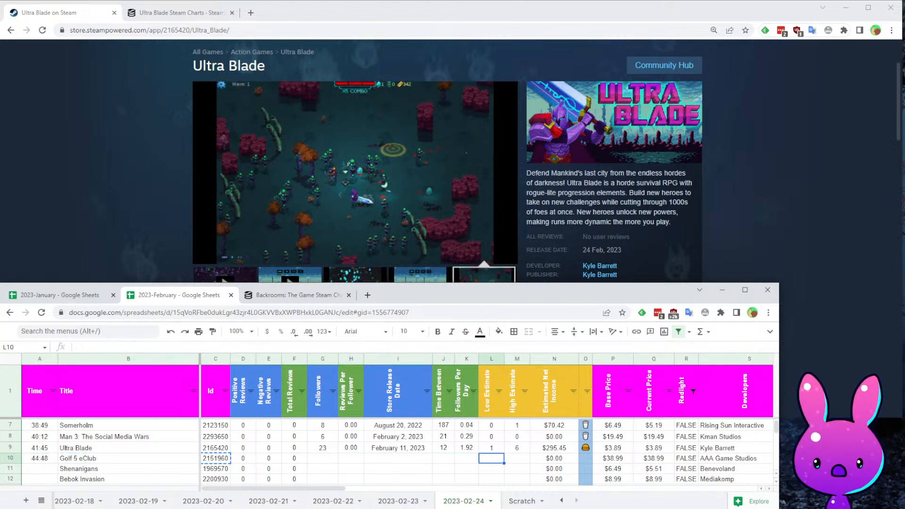
key(Right)
key(Right)
key(Right)
key(Right)
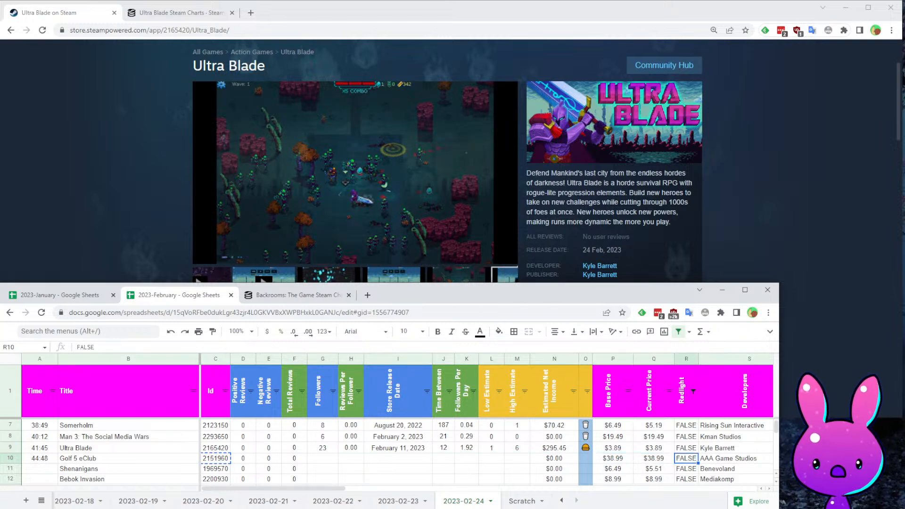
- Load Golf 5 eClub's Steam store page using its Id 2151960
key(Left)
key(Home)
key(Right)
key(Right)
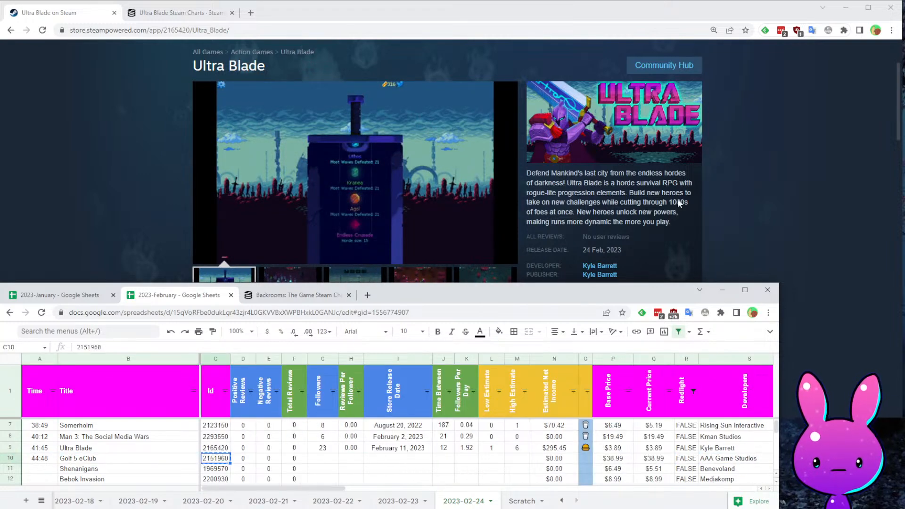
double_click(186, 31)
key(ctrl+v)
key(Return)
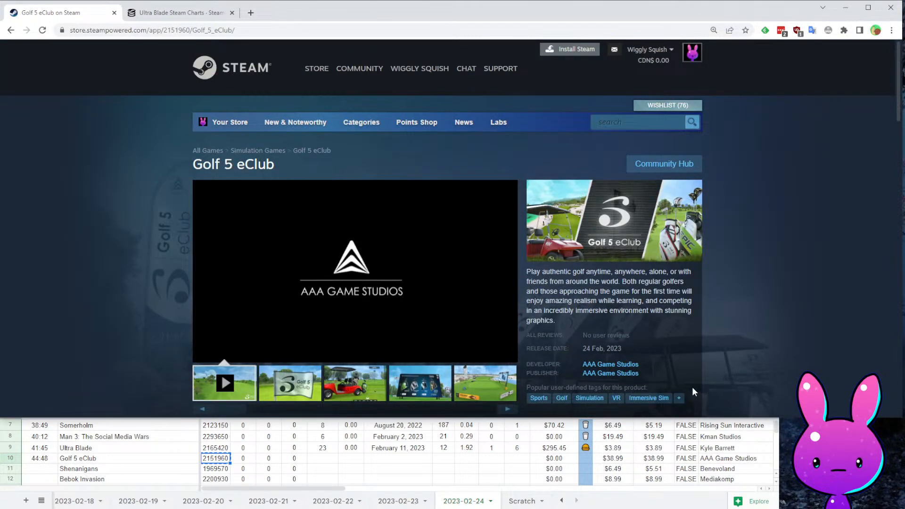
- Skip through Golf 5 eClub's trailer and skim its store page down to the system requirements and similar games
scroll(768, 307, down, 2)
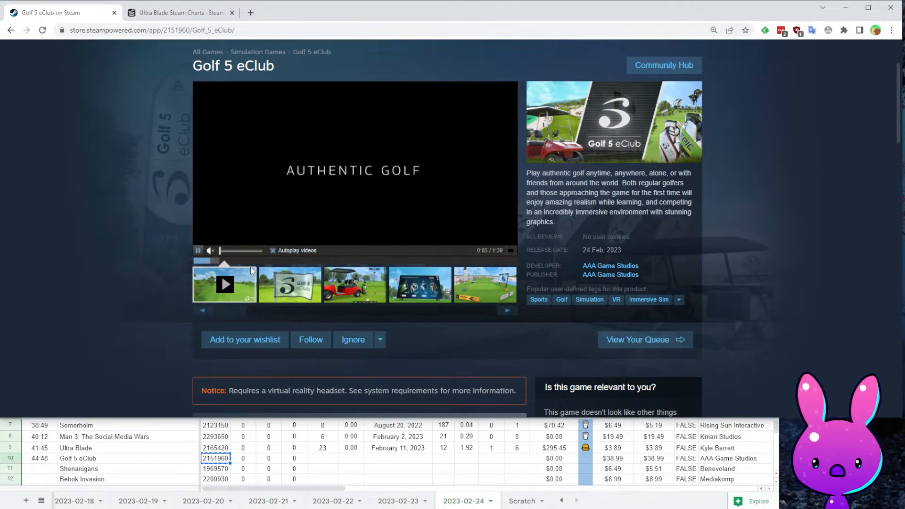
click(265, 261)
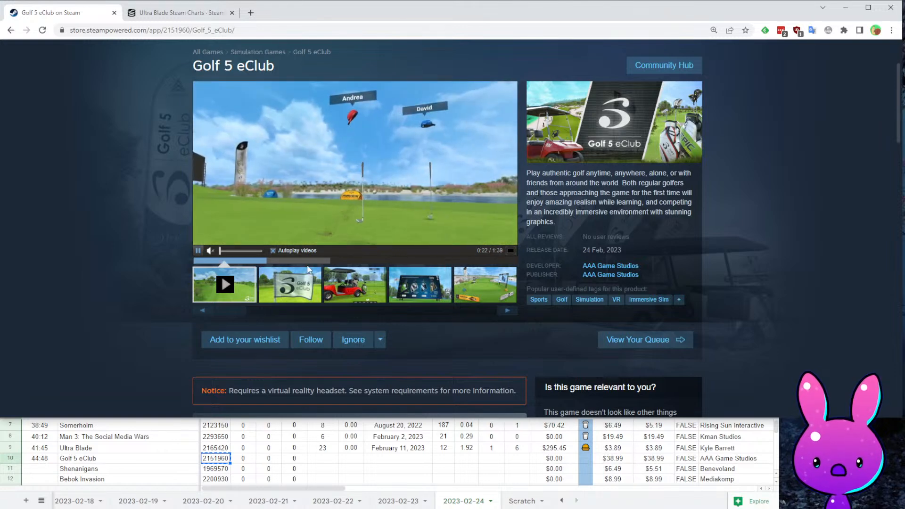
click(344, 260)
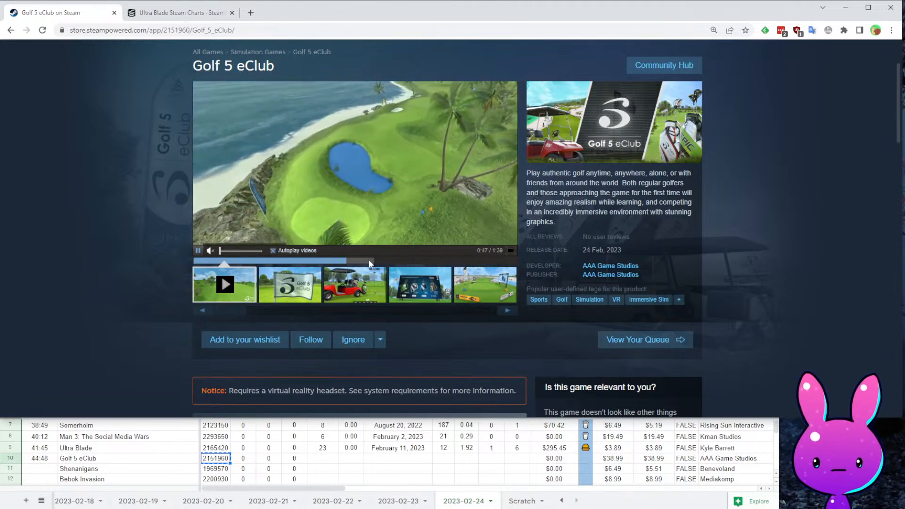
click(393, 260)
click(430, 260)
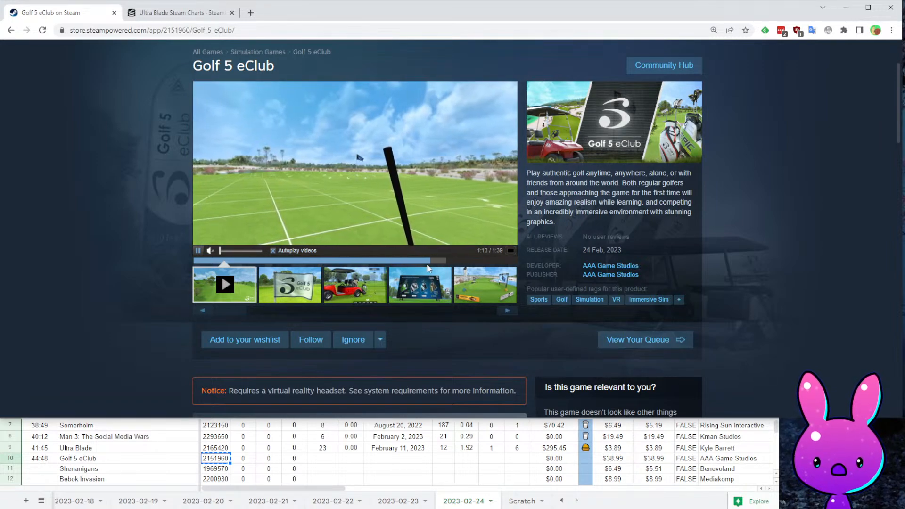
scroll(303, 293, down, 7)
scroll(304, 289, down, 10)
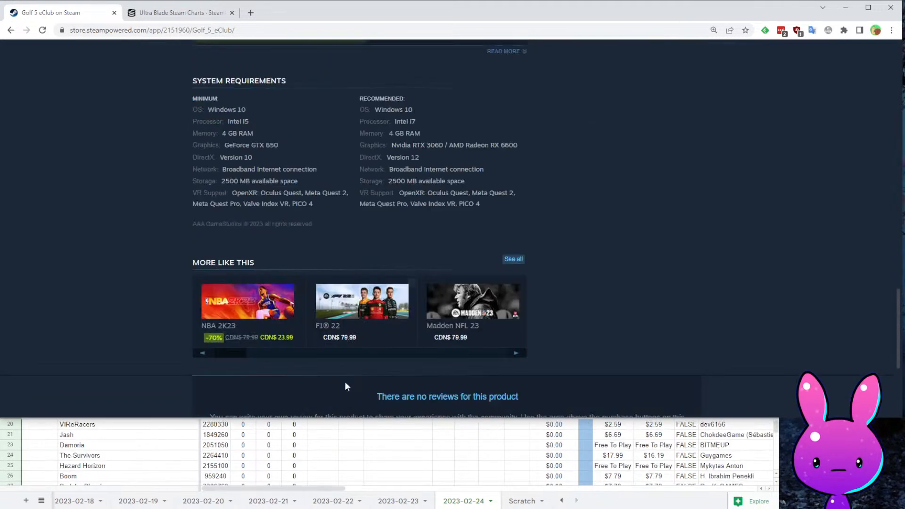
scroll(304, 236, up, 4)
- Load Golf 5 eClub's SteamDB charts page with Id 2151960 and examine its followers chart
double_click(196, 30)
click(181, 13)
double_click(162, 30)
key(ctrl+v)
key(Return)
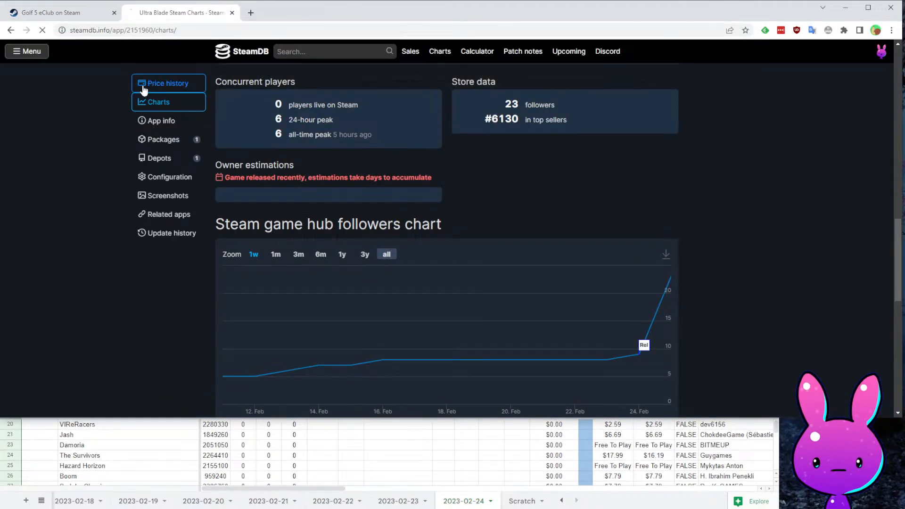
scroll(372, 325, down, 5)
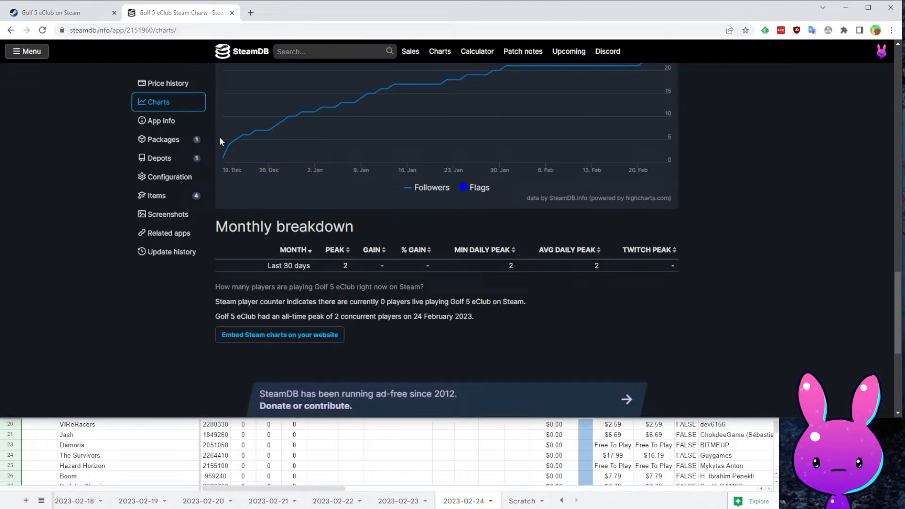
- Enter 12/19/2023 as Golf 5 eClub's Store Release Date in I10
click(375, 446)
scroll(387, 471, up, 6)
click(393, 475)
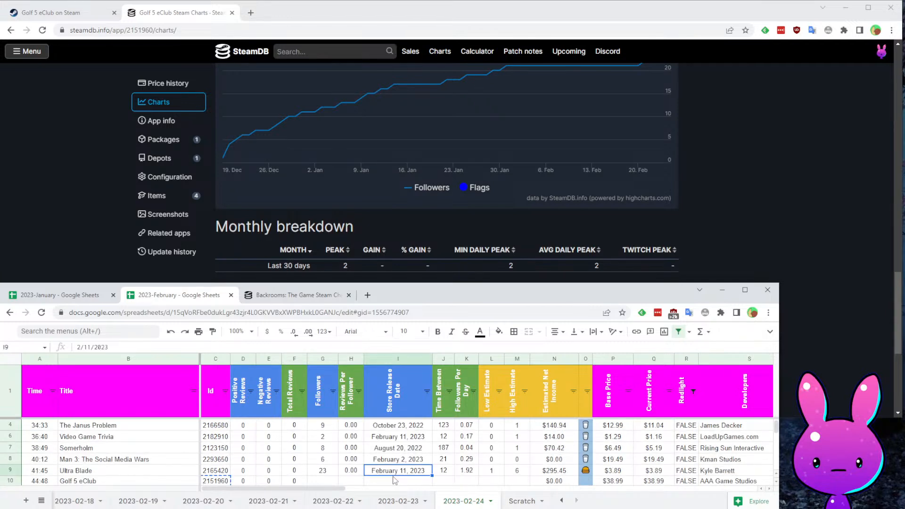
click(397, 481)
text(12/19/2023)
key(Return)
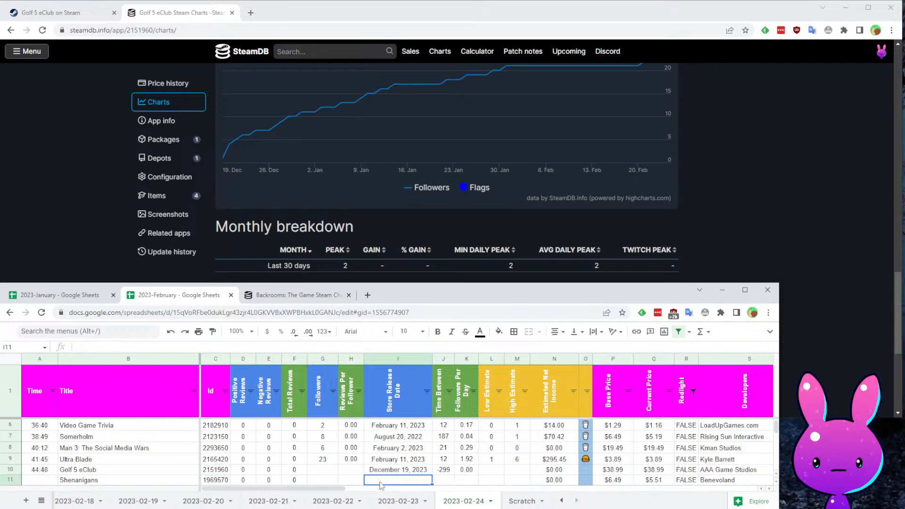
- Correct the year of Golf 5 eClub's Store Release Date in I10 to 2022
key(ctrl+z)
key(ctrl+y)
key(Down)
key(Up)
key(Return)
key(BackSpace)
text(2)
key(Return)
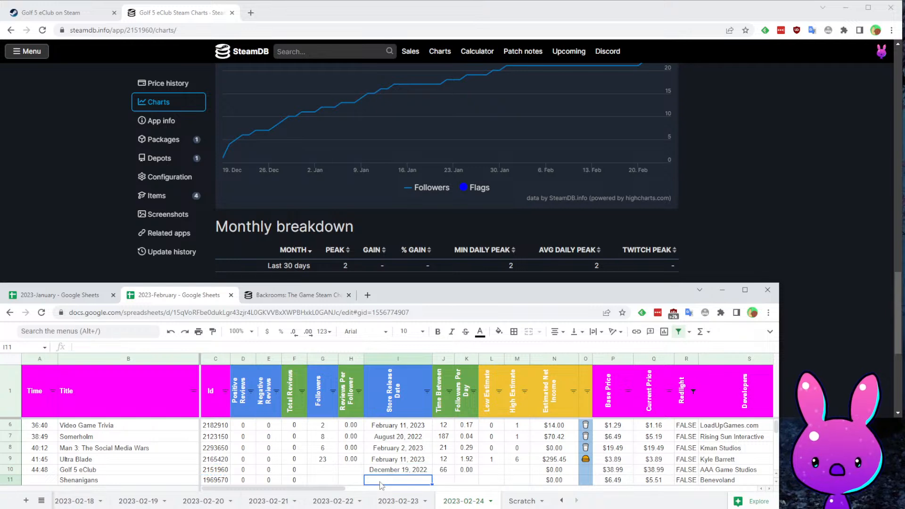
- Look up Golf 5 eClub's followers on SteamDB and enter 26 as its Followers in G10
key(Left)
key(Left)
key(Up)
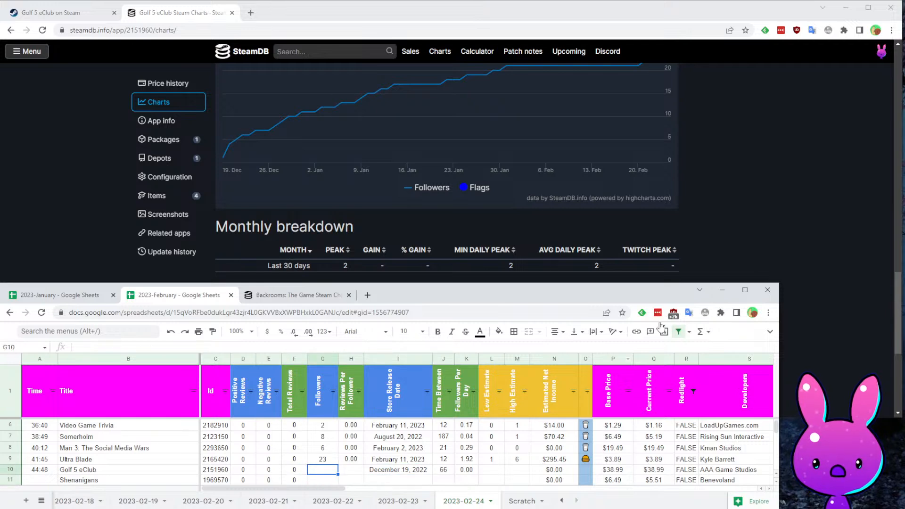
click(801, 222)
scroll(638, 280, up, 7)
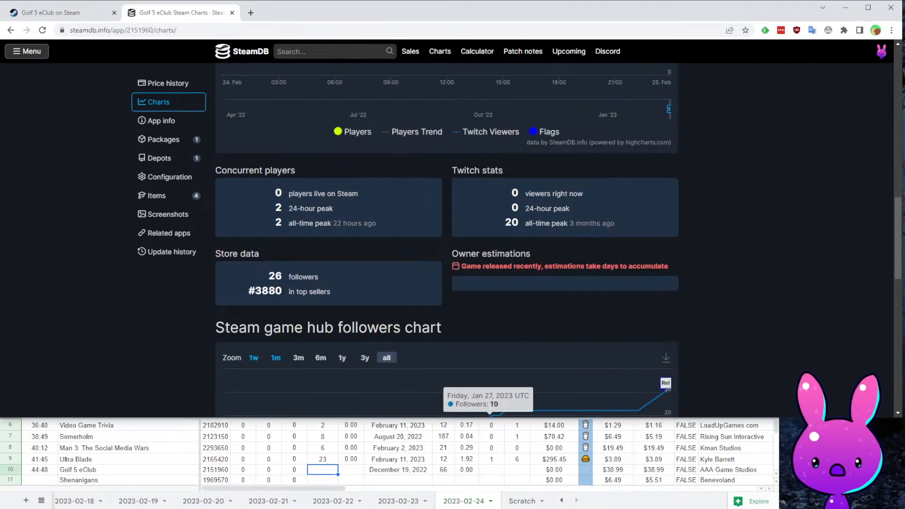
click(322, 473)
key(Up)
click(321, 472)
text(26)
key(Tab)
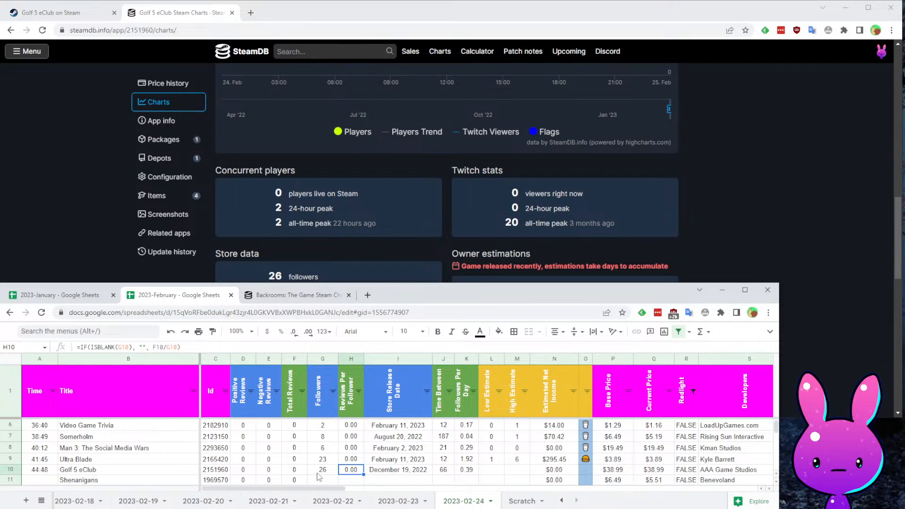
key(Tab)
key(Tab)
key(Tab)
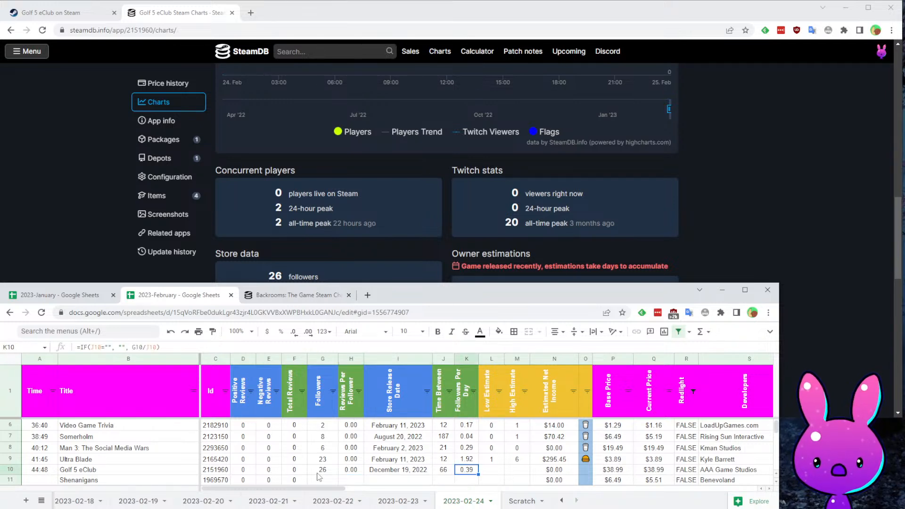
- Look up AAA Game Studios' products on Steam, return to Golf 5 eClub's store page and view its golf cart screenshot
click(74, 8)
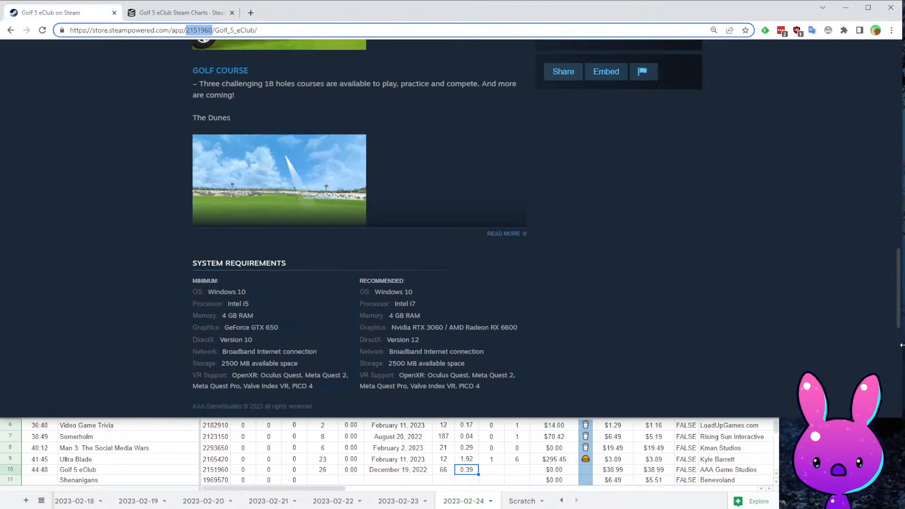
click(776, 280)
key(Home)
scroll(668, 347, down, 2)
scroll(668, 347, down, 1)
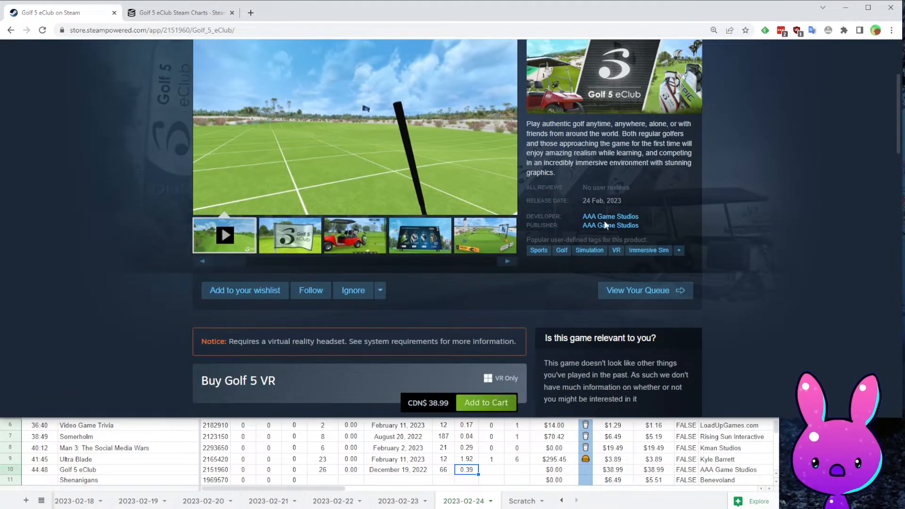
click(608, 217)
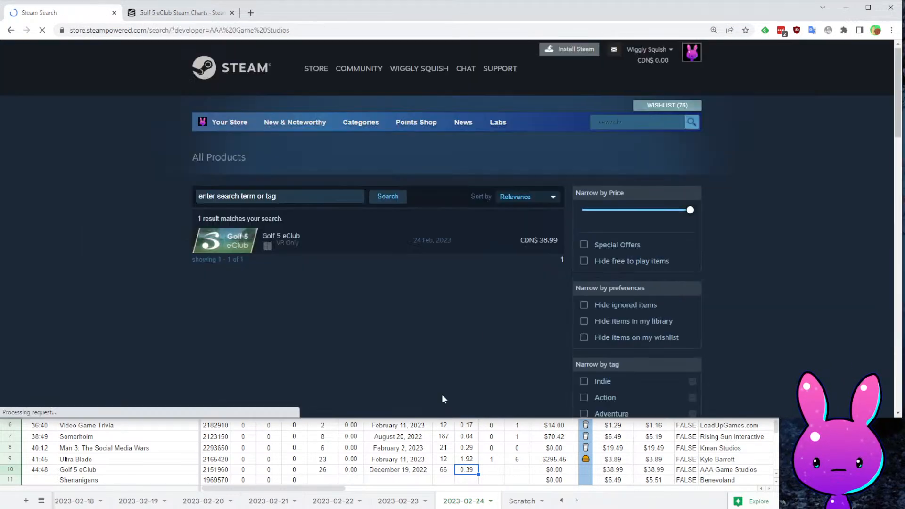
key(alt+Left)
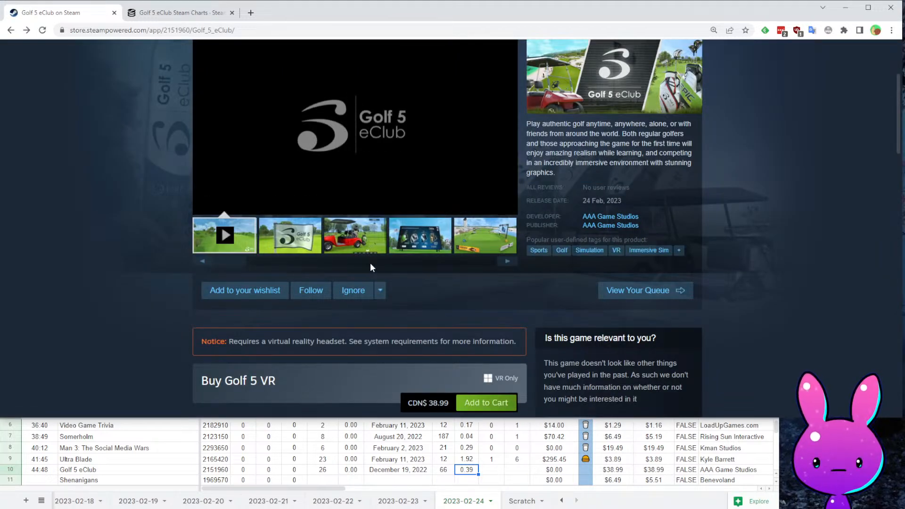
click(155, 10)
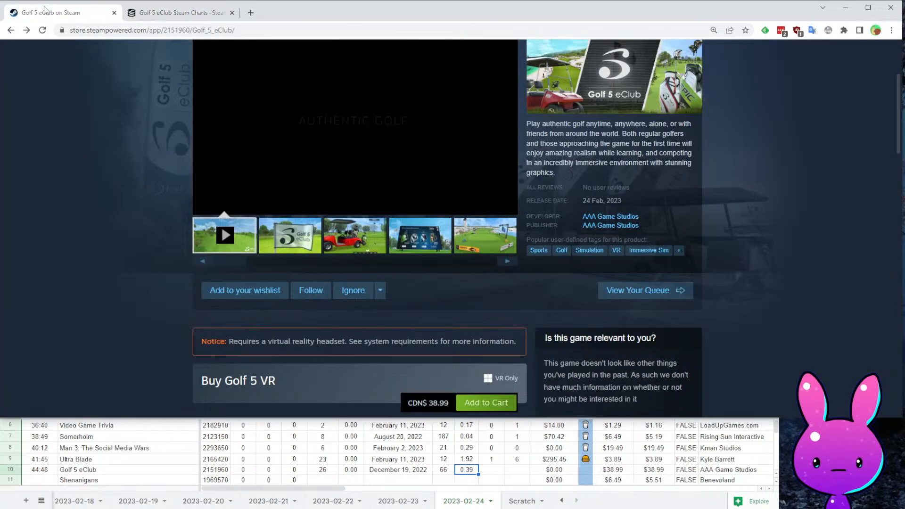
click(46, 10)
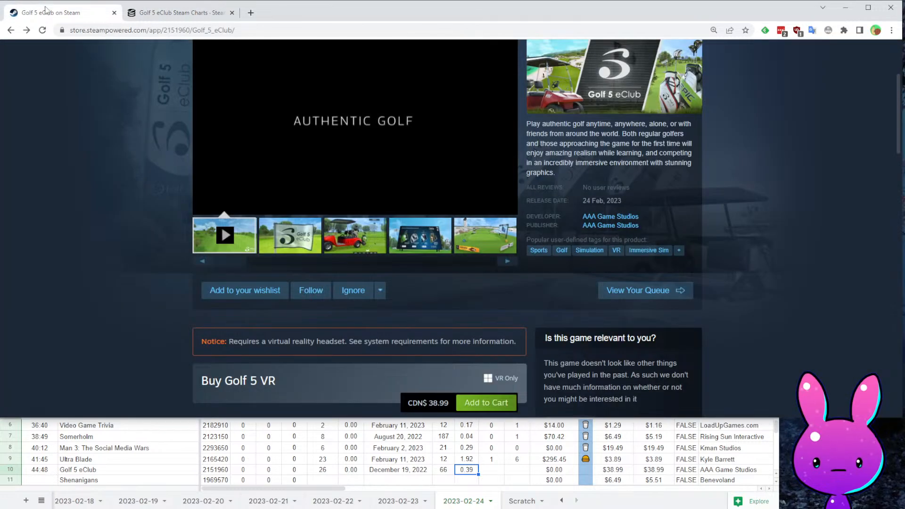
click(357, 251)
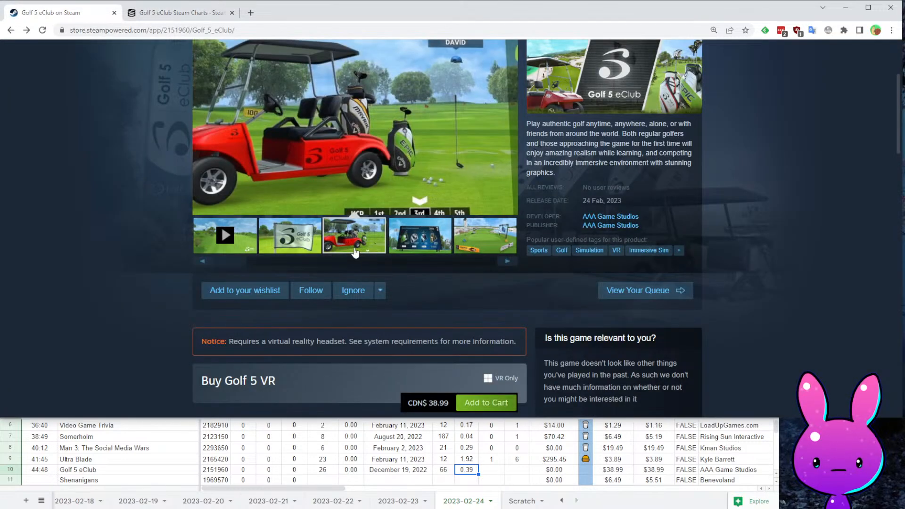
- Enter a Low Estimate of 0 and a High Estimate of 2 for Golf 5 eClub in row 10
click(493, 472)
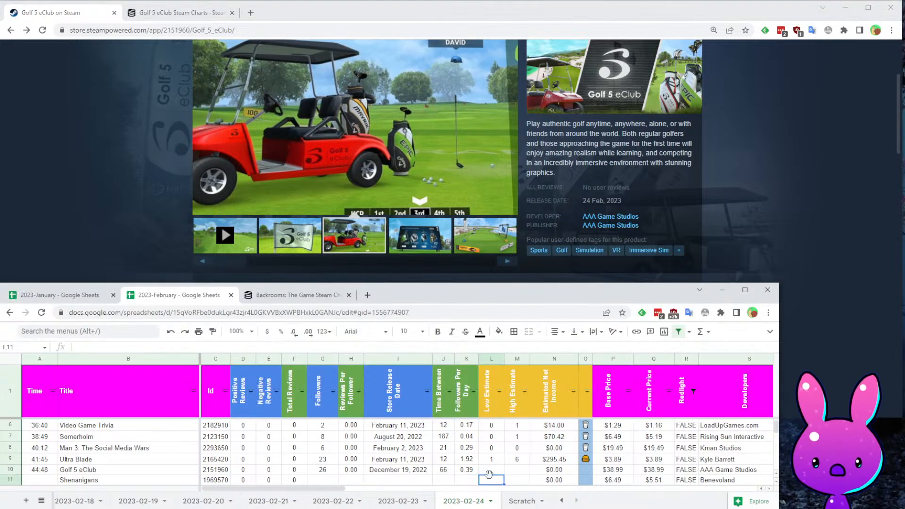
text(0)
key(Tab)
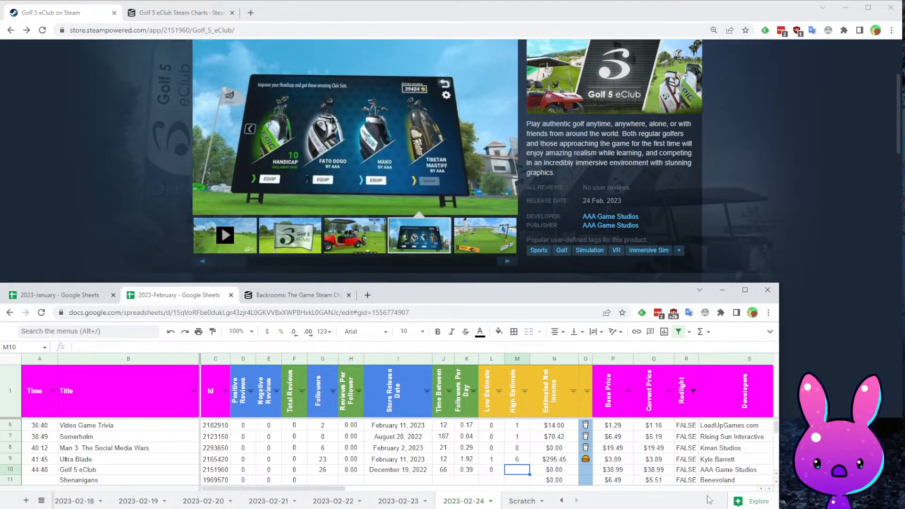
text(2)
key(Return)
- Check Golf 5 eClub's income rating, prices, Redlight and estimate cells in row 10
key(Up)
key(Up)
key(Right)
key(Right)
key(Right)
key(Down)
key(Right)
key(Right)
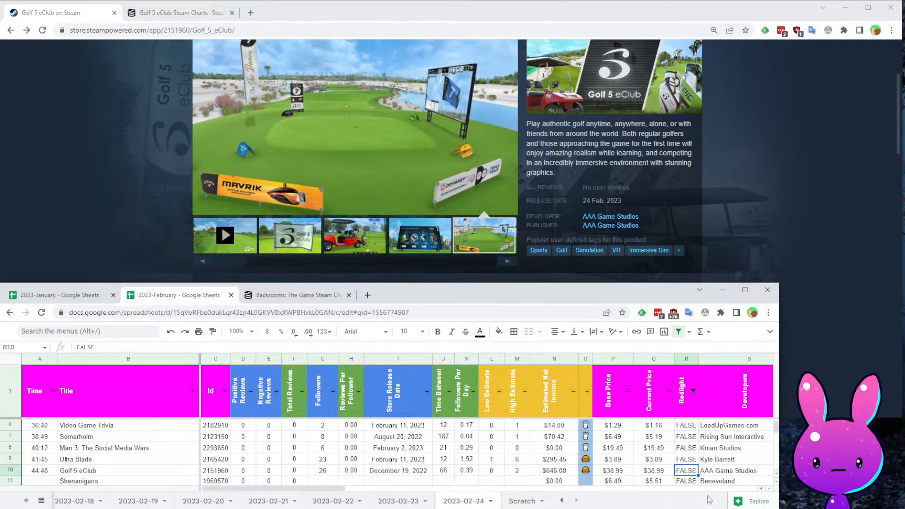
key(Left)
key(Left)
key(Left)
key(Left)
key(Left)
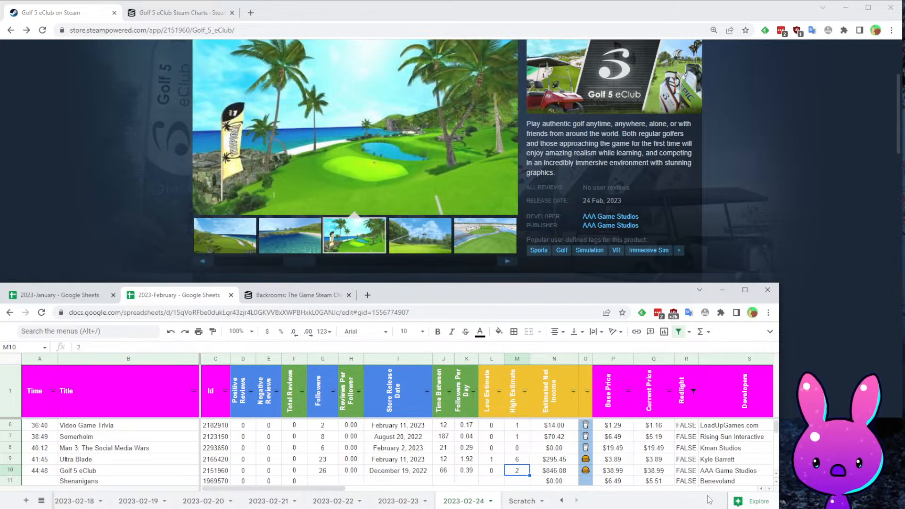
key(Left)
key(Left)
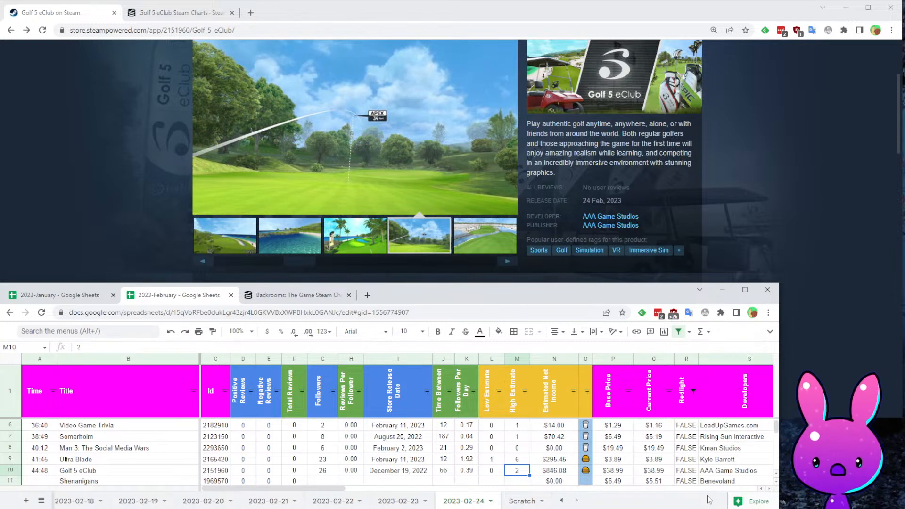
- Enter 46:54 as Shenanigans' Time in A11 and copy its Id 1969570
key(Down)
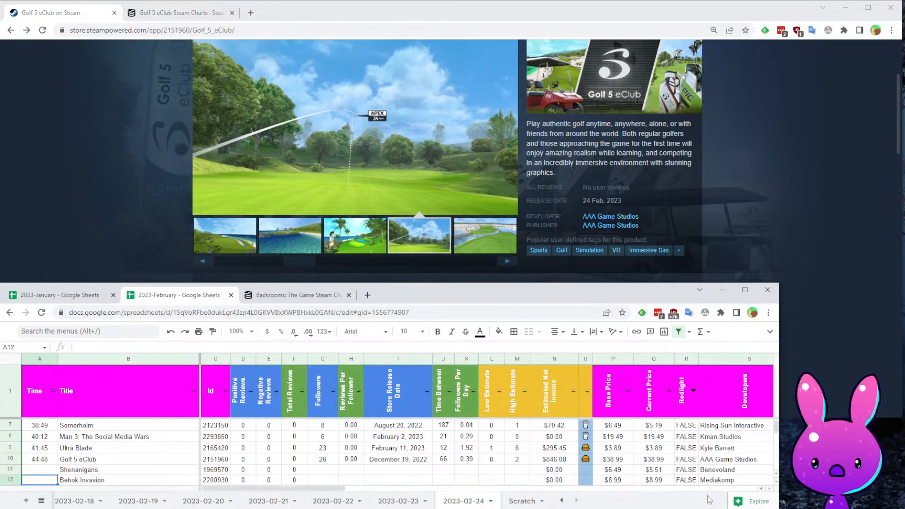
key(Down)
key(Down)
key(Down)
key(Up)
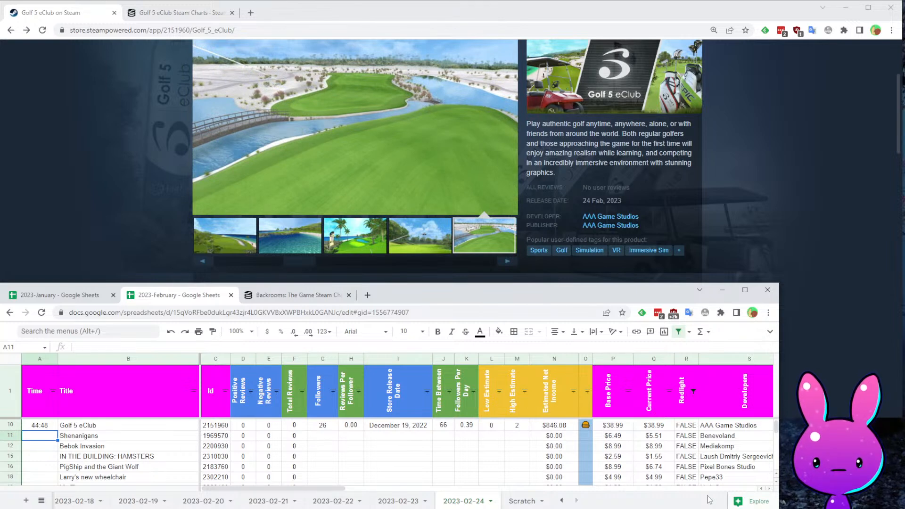
key(Right)
key(Right)
key(Up)
key(ctrl+c)
- Check Shenanigans' price, Redlight, developer and publisher cells in row 11
key(Right)
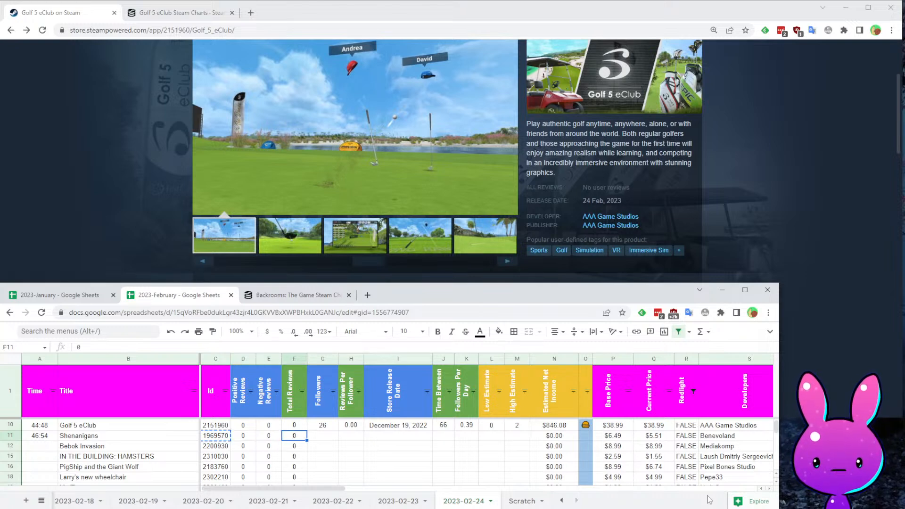
key(Left)
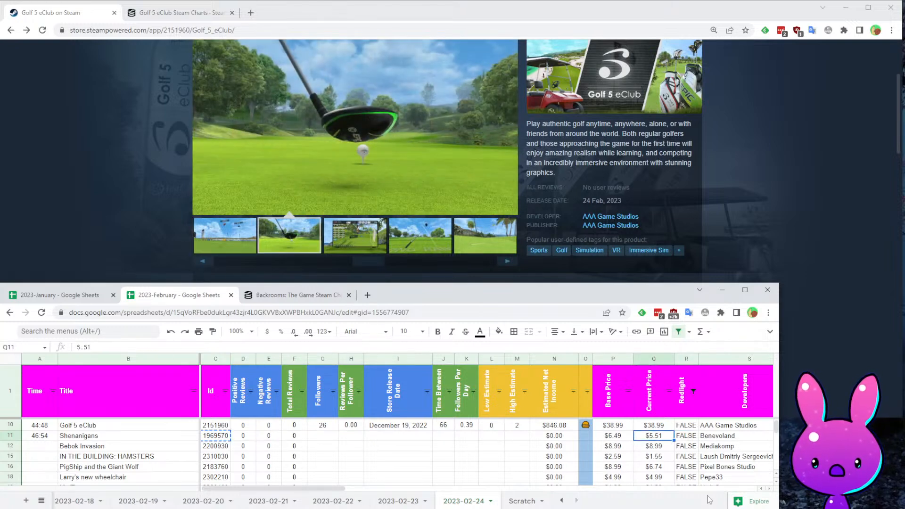
key(Right)
key(Right)
key(Right)
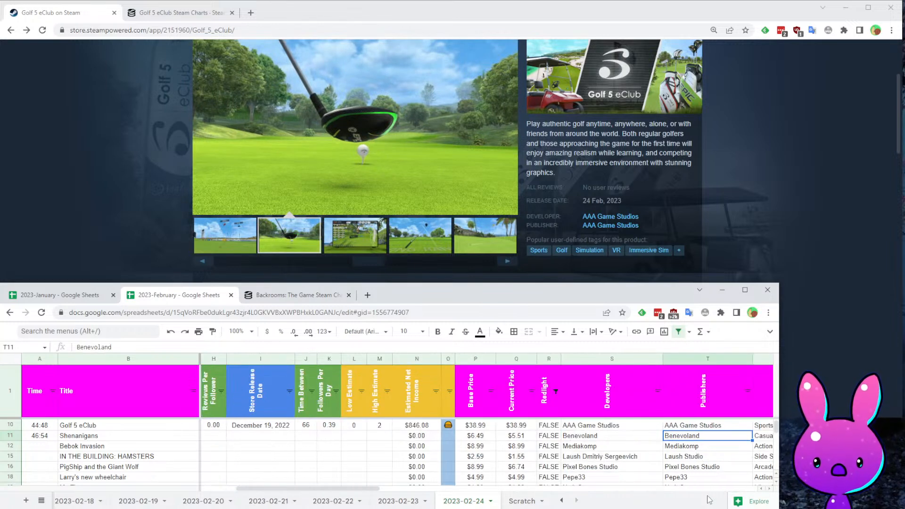
- Load Shenanigans' Steam store page using the copied app Id 1969570
key(Left)
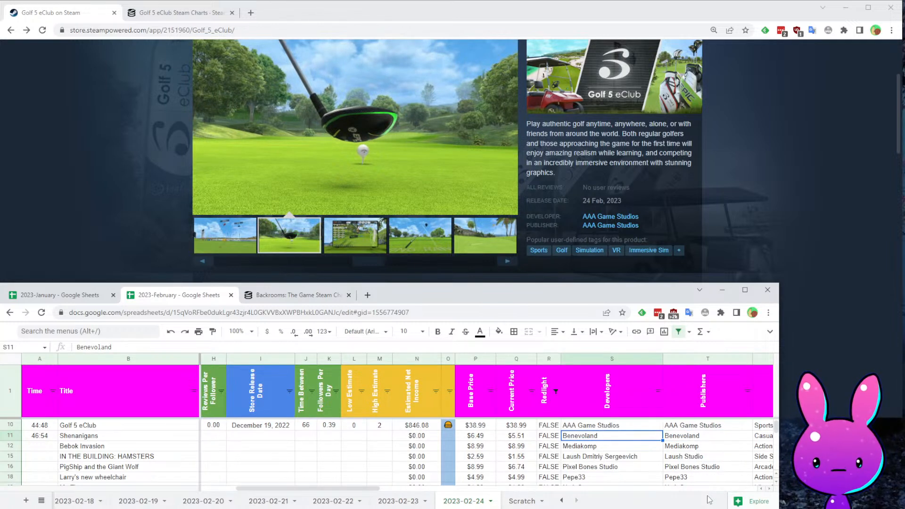
key(Home)
key(Right)
key(Right)
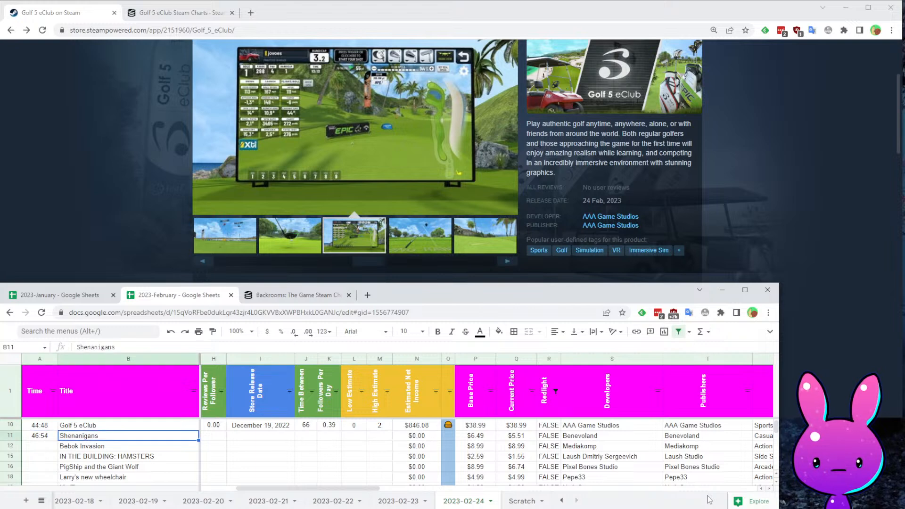
double_click(178, 31)
key(ctrl+v)
key(Return)
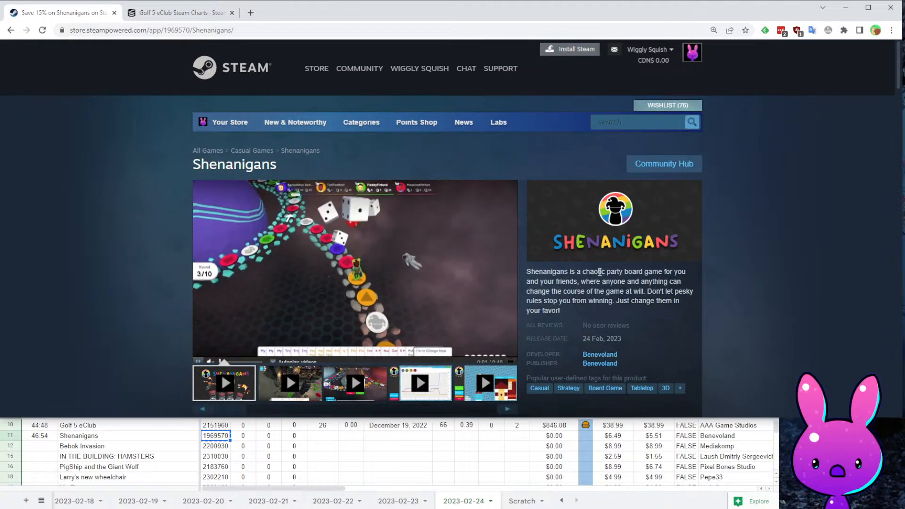
- Watch Shenanigans' trailer full screen and look through its store page down to the system requirements
scroll(633, 219, down, 3)
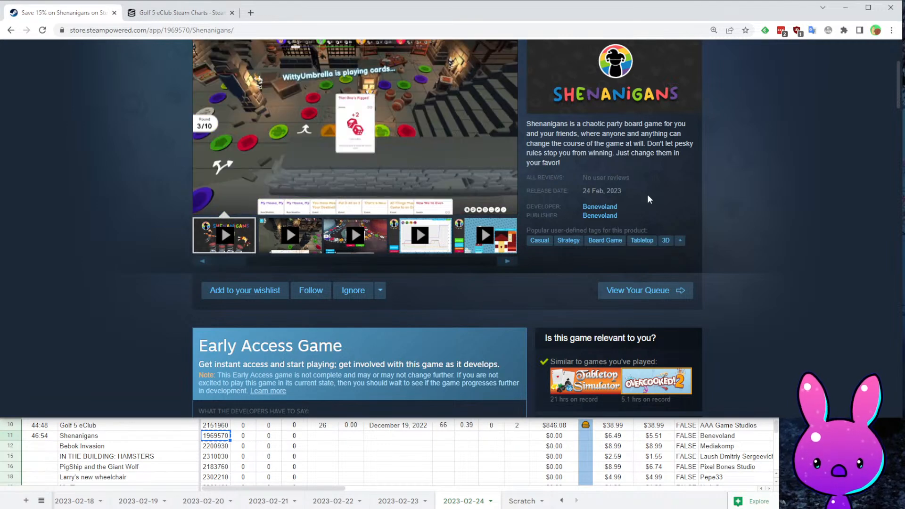
scroll(648, 194, up, 3)
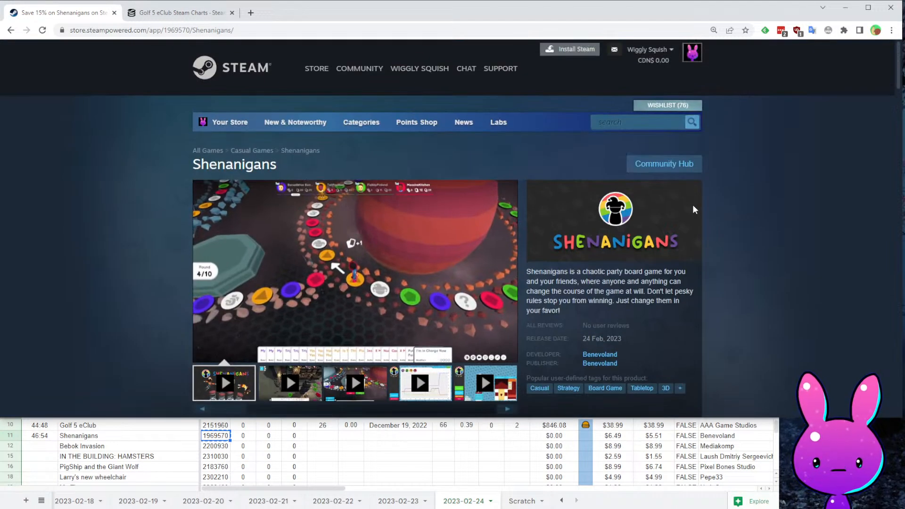
mouse_move(422, 315)
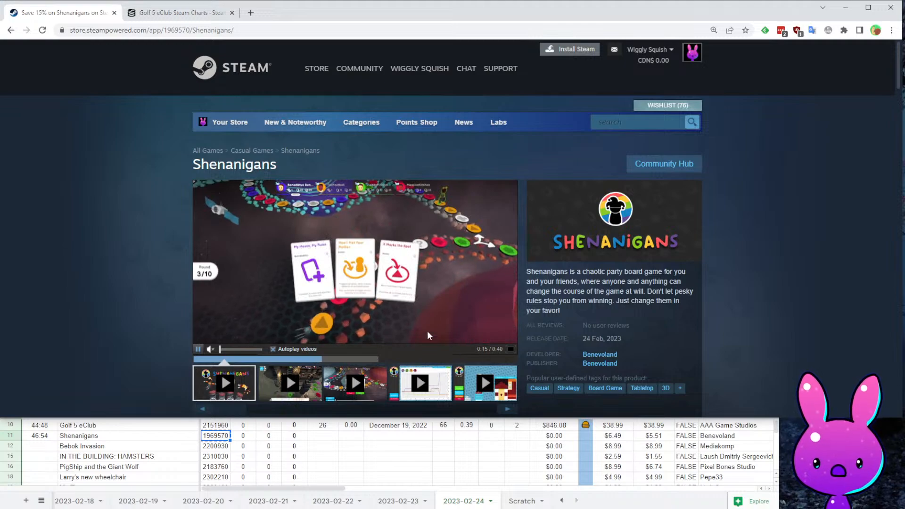
click(511, 349)
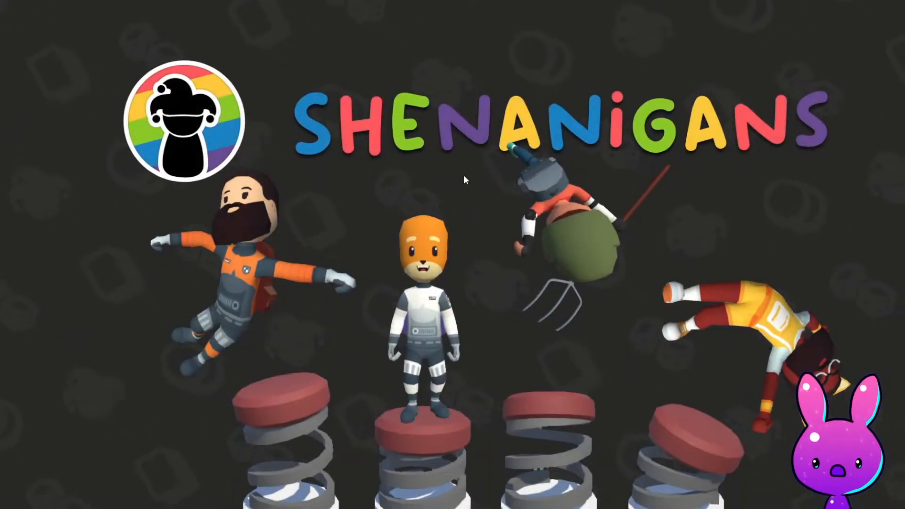
key(Escape)
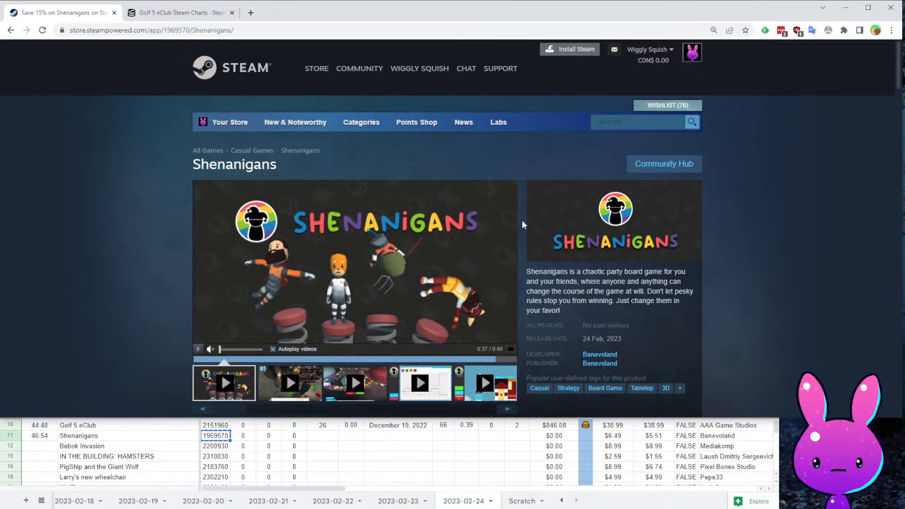
scroll(451, 245, down, 10)
scroll(581, 282, down, 8)
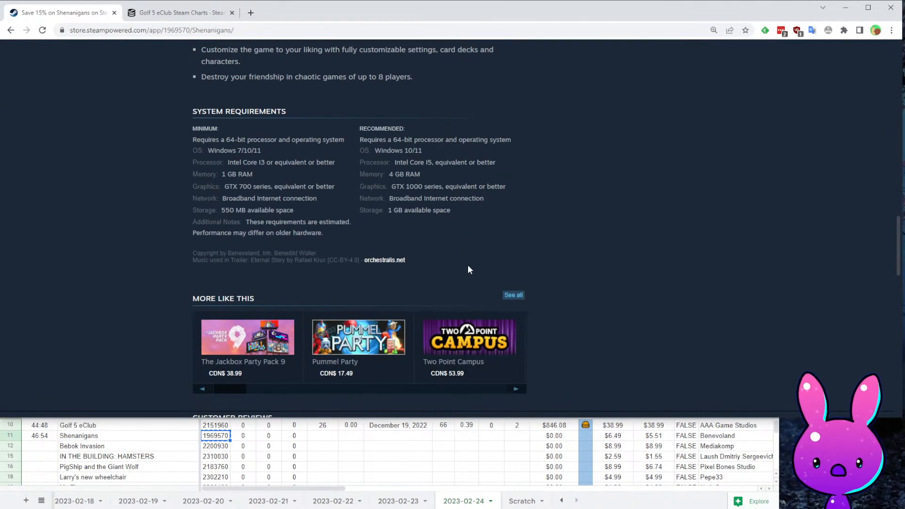
- Load the SteamDB charts page for Shenanigans using app Id 1969570
click(175, 35)
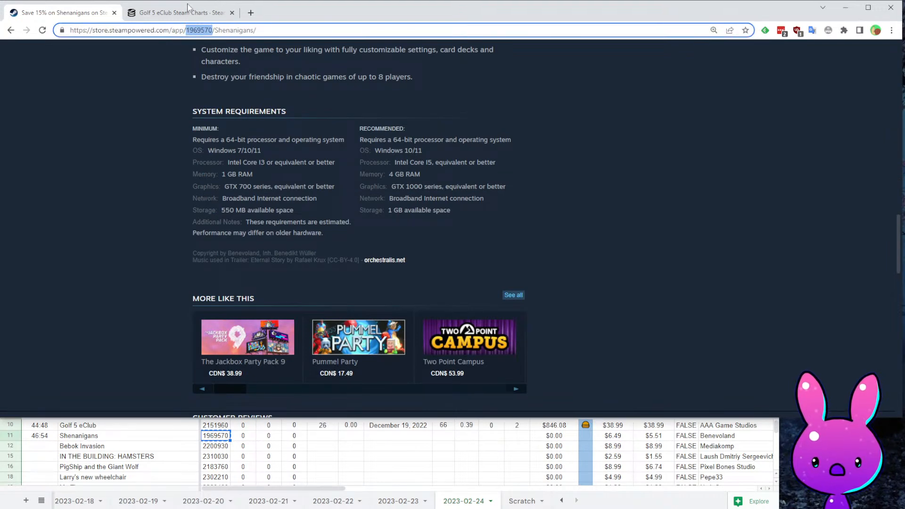
click(190, 13)
double_click(152, 30)
key(ctrl+v)
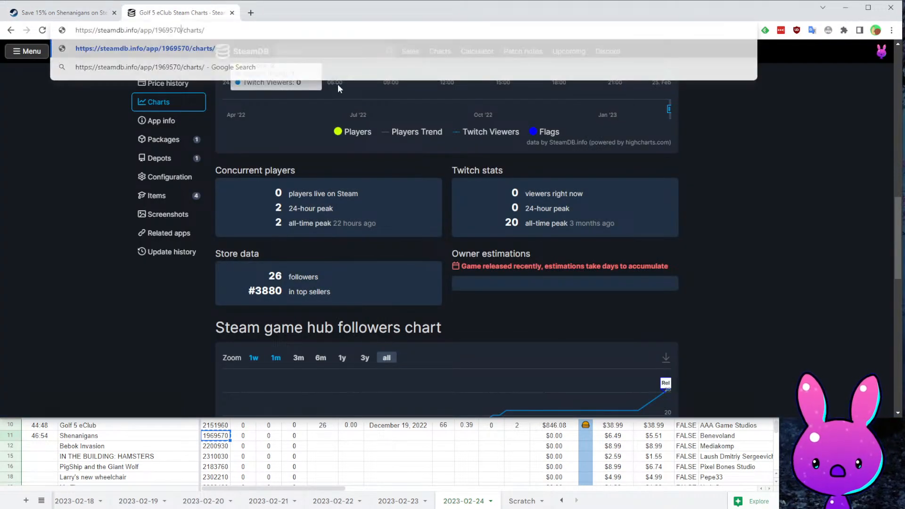
key(Return)
- Examine Shenanigans' player peak, store data and owner estimations on its SteamDB charts page
scroll(338, 182, down, 8)
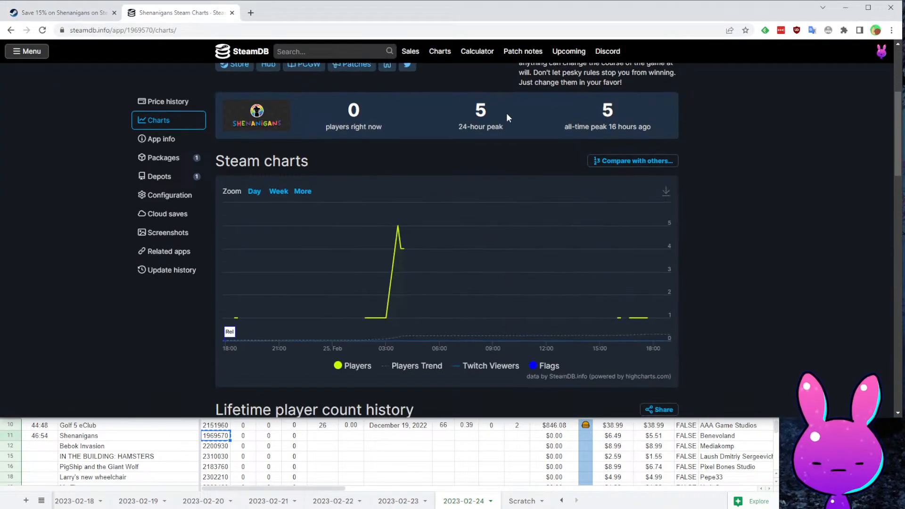
scroll(351, 180, up, 4)
mouse_move(399, 240)
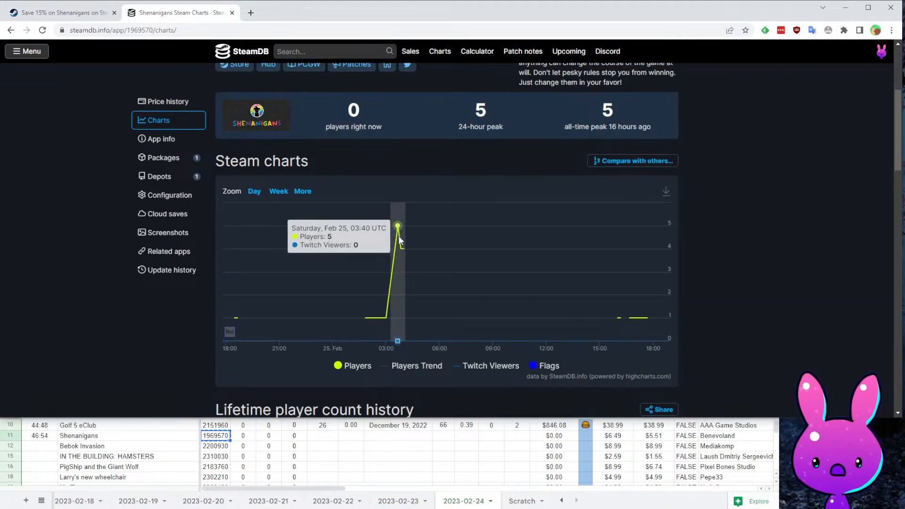
scroll(452, 222, down, 12)
mouse_move(562, 181)
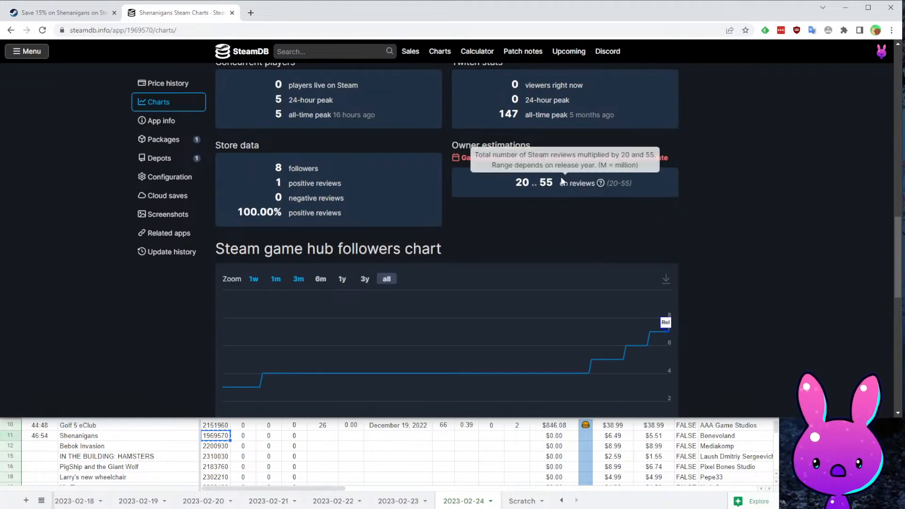
scroll(302, 264, down, 2)
- Enter 8 Followers for Shenanigans in row 11 and, from the followers chart, a Store Release Date of 9/9/2022
click(319, 438)
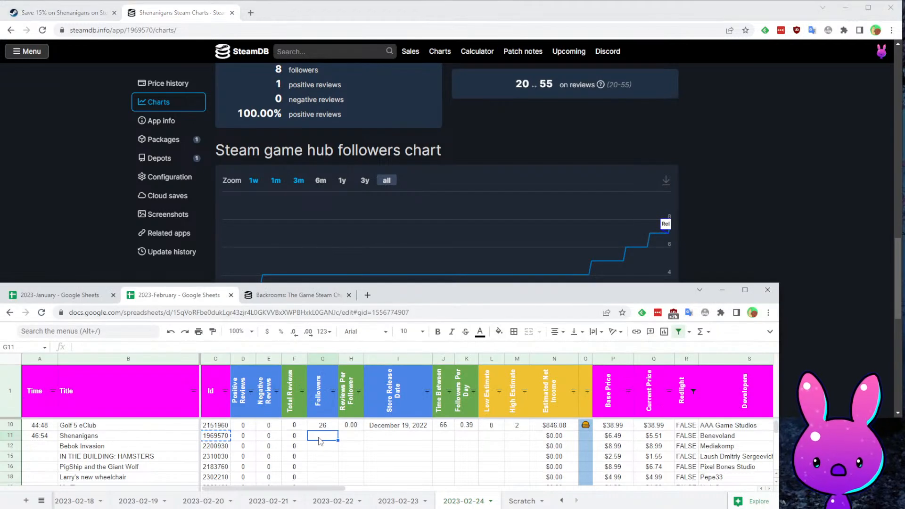
text(8)
click(688, 181)
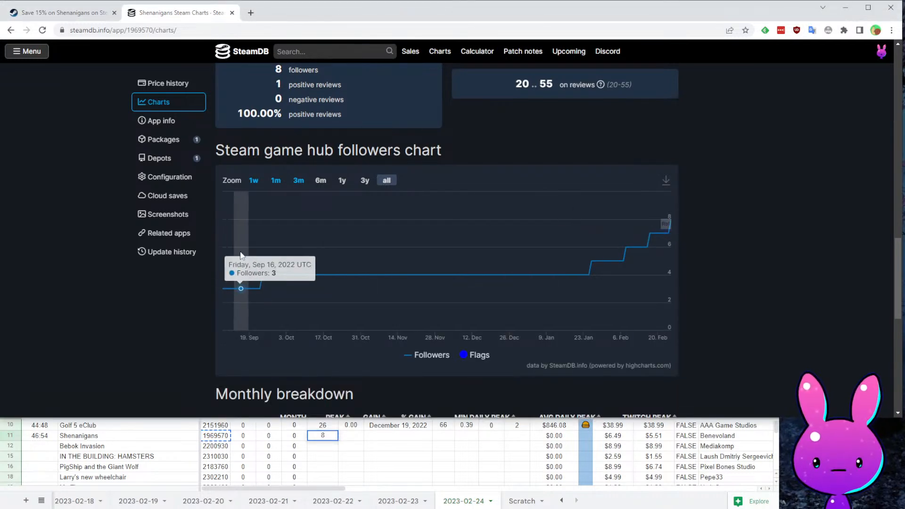
click(416, 438)
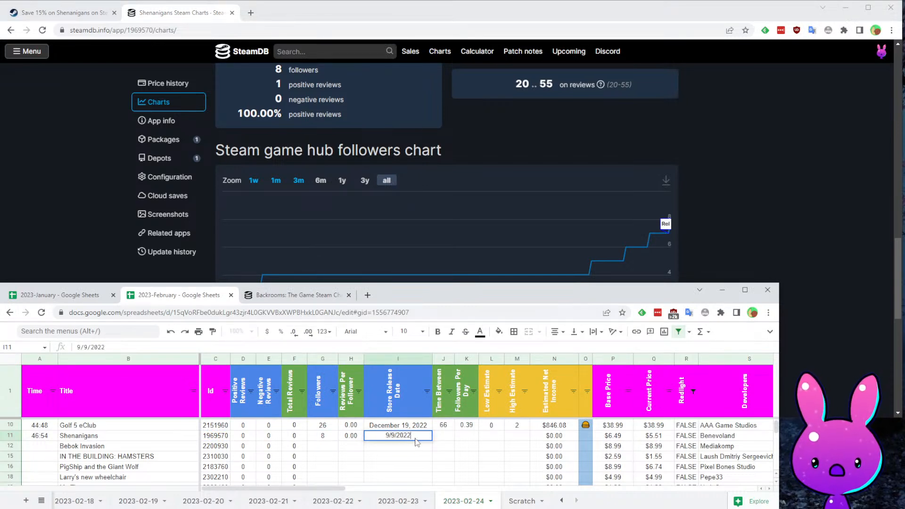
text(9/9/2022)
key(Return)
- Enter a Low Estimate of 0 and a High Estimate of 1 for Shenanigans in row 11
key(Right)
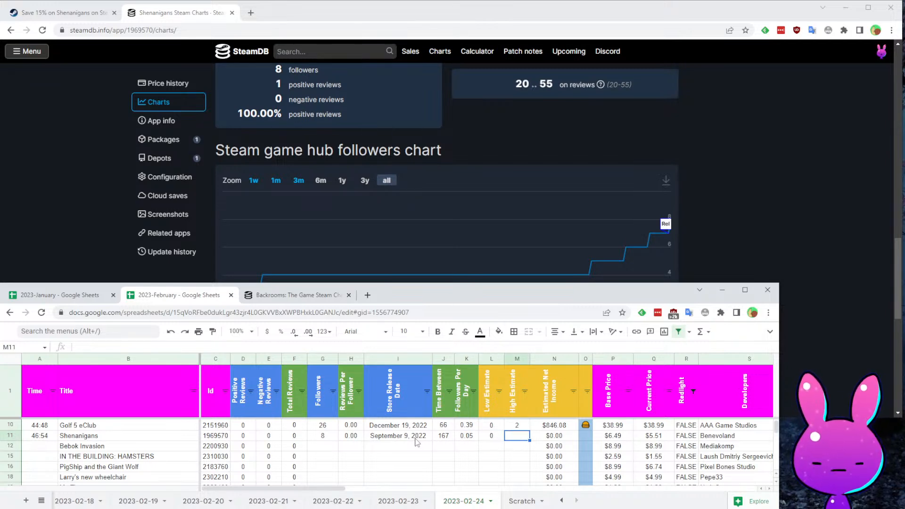
text(1)
key(Right)
key(Right)
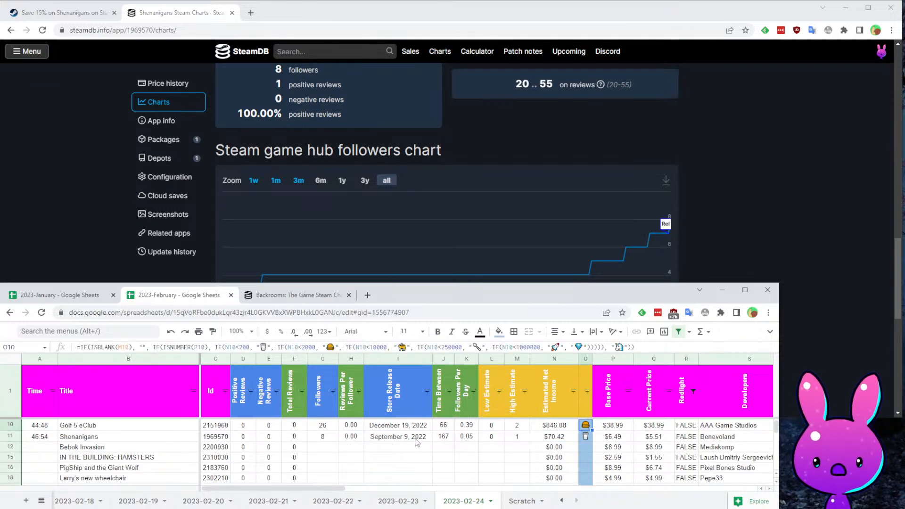
key(Right)
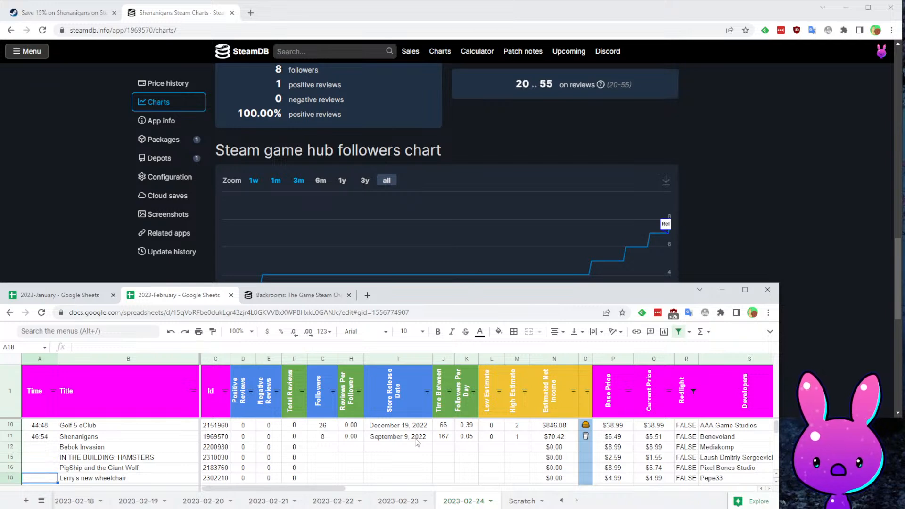
- Enter 48:33 as Bebok Invasion's Time in A12 and copy its Id 2200930
key(Down)
key(Down)
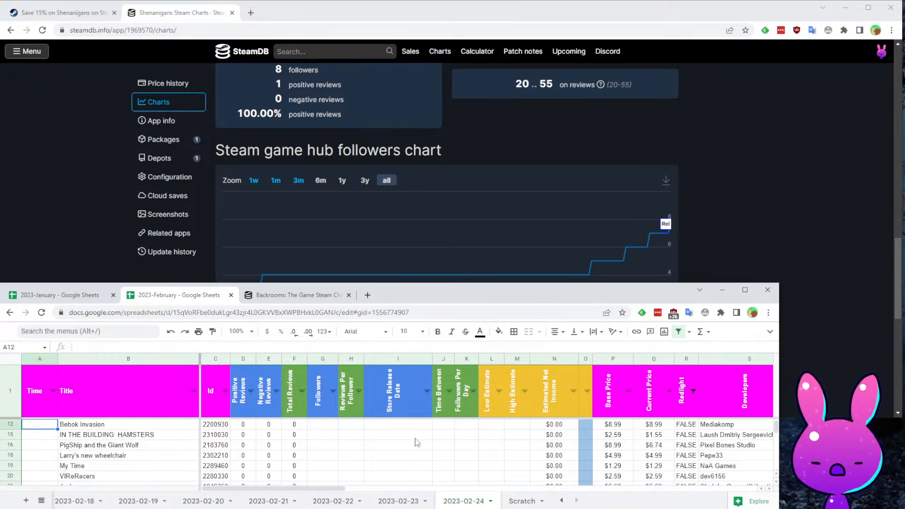
scroll(411, 443, up, 1)
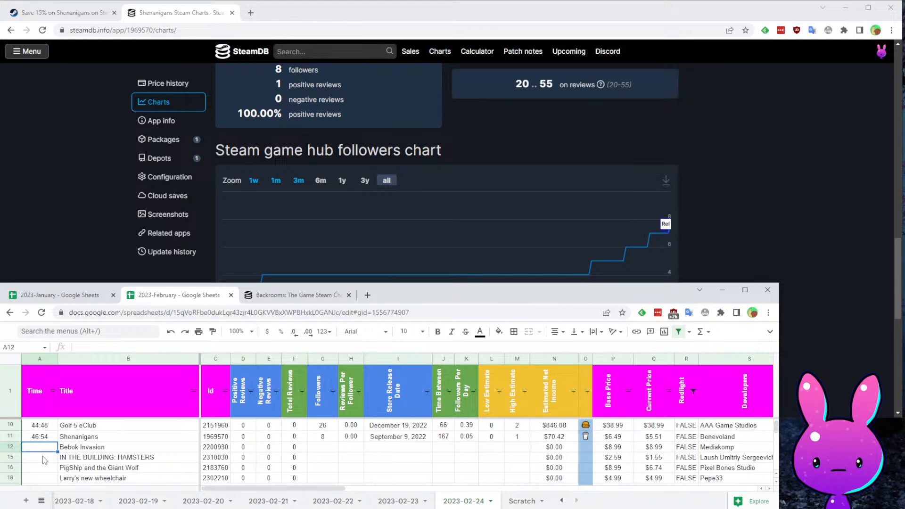
text(33)
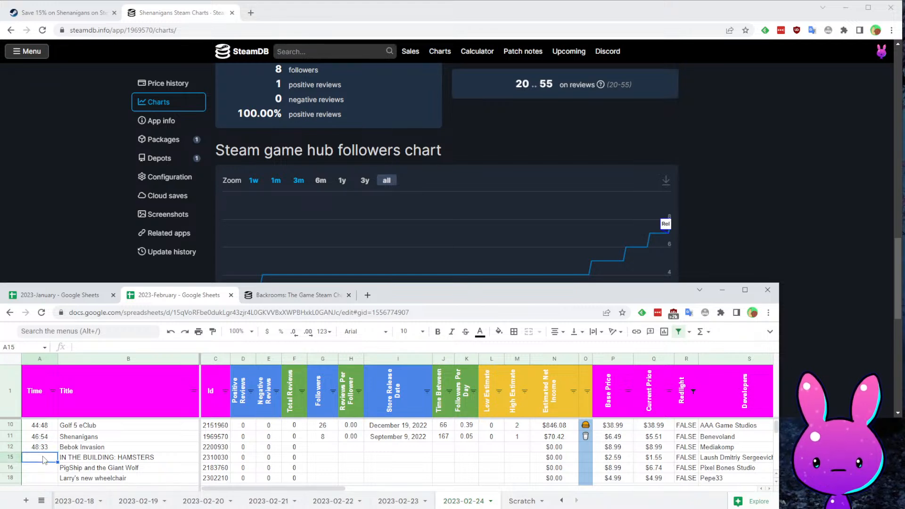
key(Tab)
key(Tab)
key(ctrl+c)
- Check Bebok Invasion's price, Redlight, developer and publisher cells in row 12
key(Right)
key(Right)
key(Right)
key(Right)
key(Right)
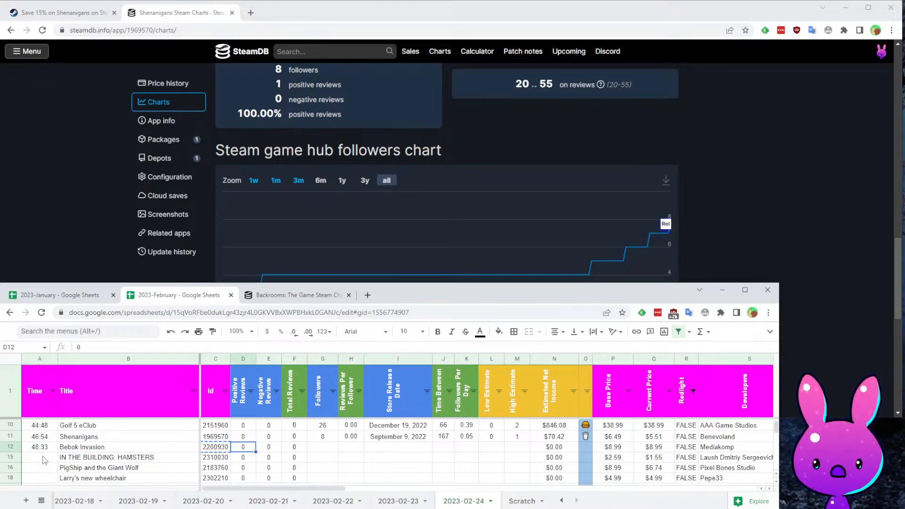
key(Right)
key(Right)
key(Right)
key(Right)
key(Right)
key(Right)
key(Right)
key(Right)
key(Right)
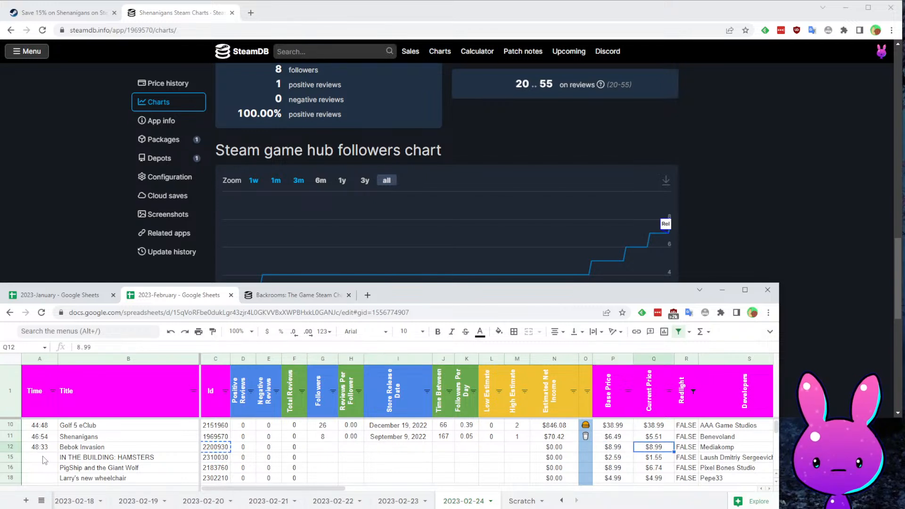
key(Right)
key(Right)
key(Right)
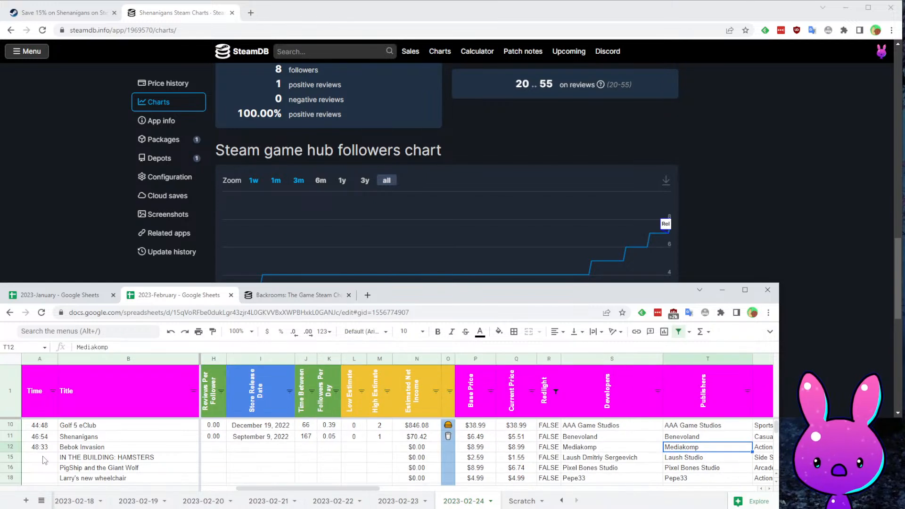
key(Left)
key(Left)
key(Left)
key(Left)
key(Left)
key(Left)
key(Left)
key(Left)
key(Left)
key(Left)
key(Left)
key(Left)
key(Left)
key(Left)
key(Left)
key(Left)
key(Left)
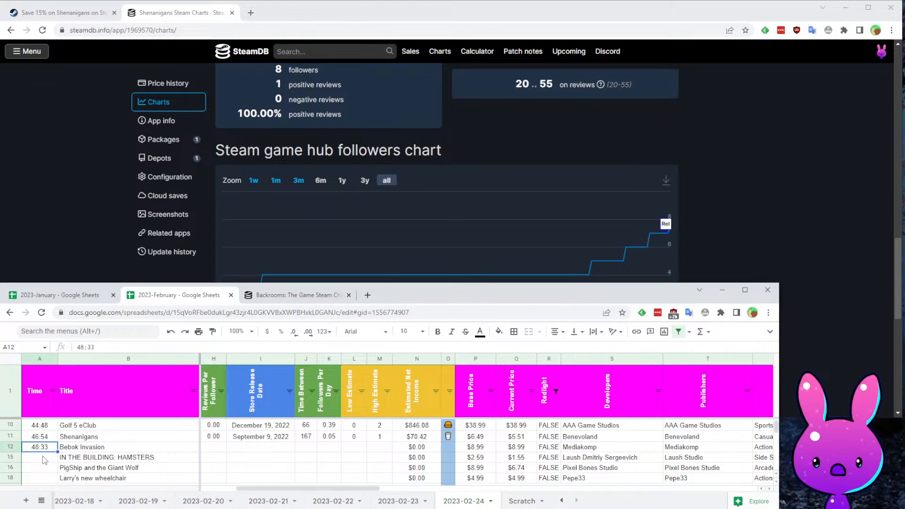
- Load Bebok Invasion's Steam store page using the copied app Id 2200930
click(54, 10)
key(ctrl+l)
key(ctrl+v)
key(Return)
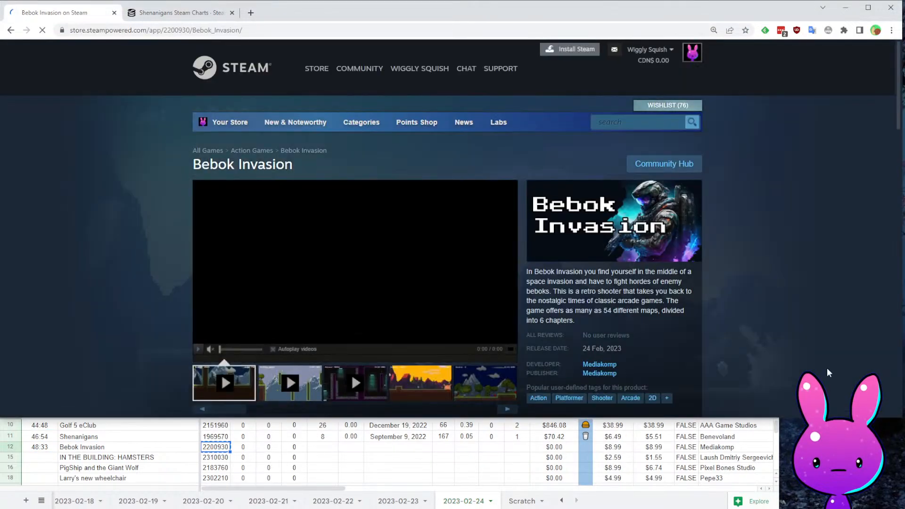
- Read Bebok Invasion's short description and watch its trailer full screen
scroll(763, 257, down, 2)
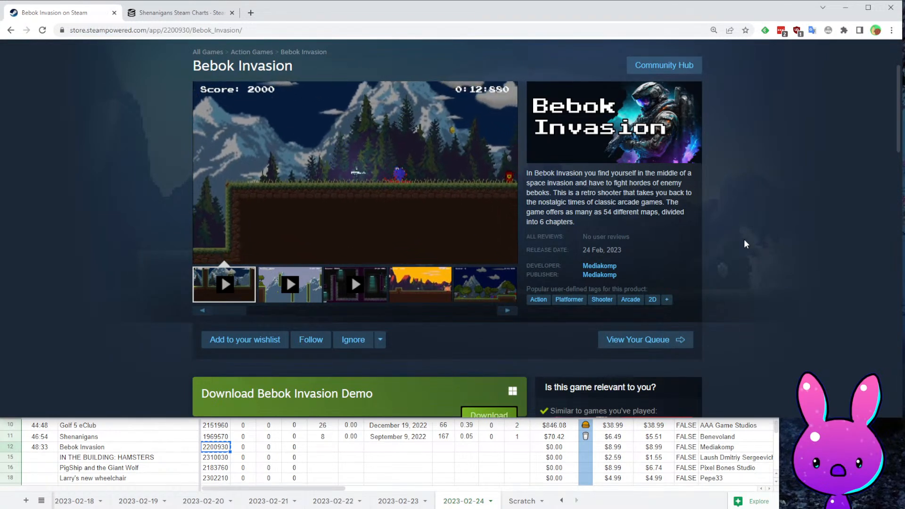
mouse_move(509, 204)
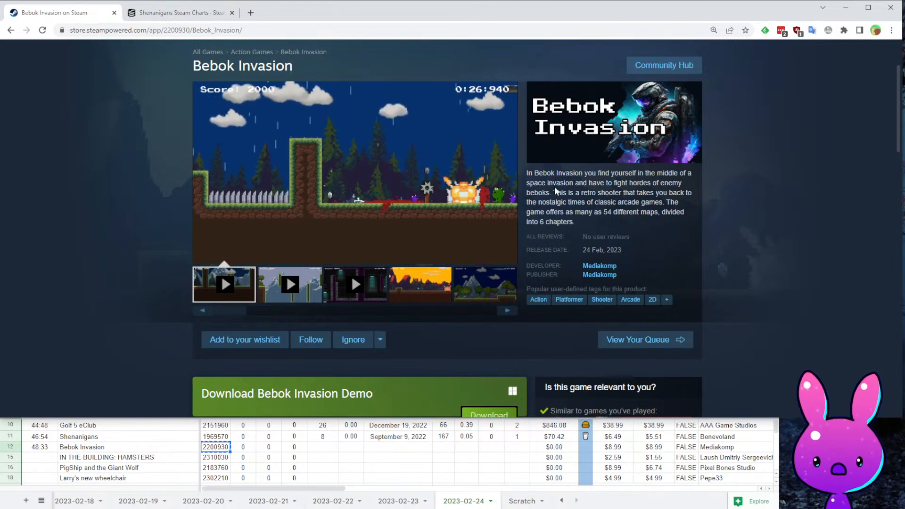
drag(553, 183, 608, 189)
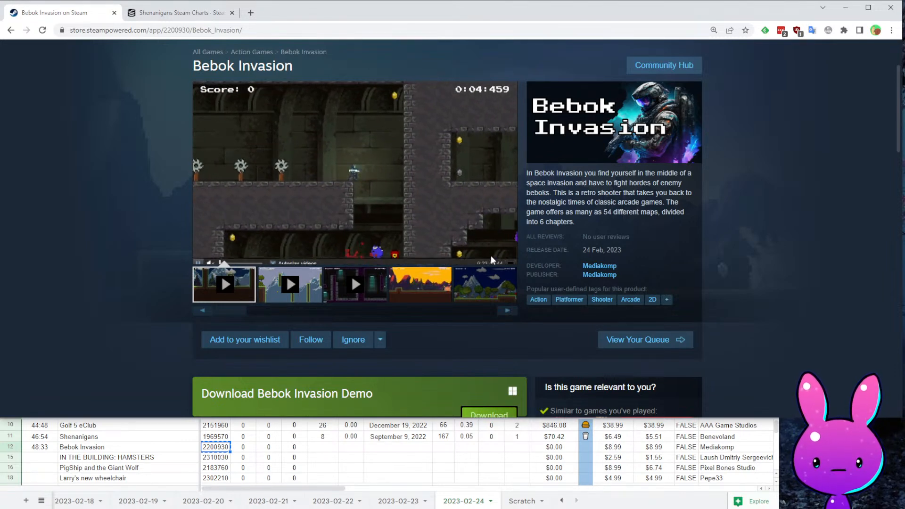
click(509, 255)
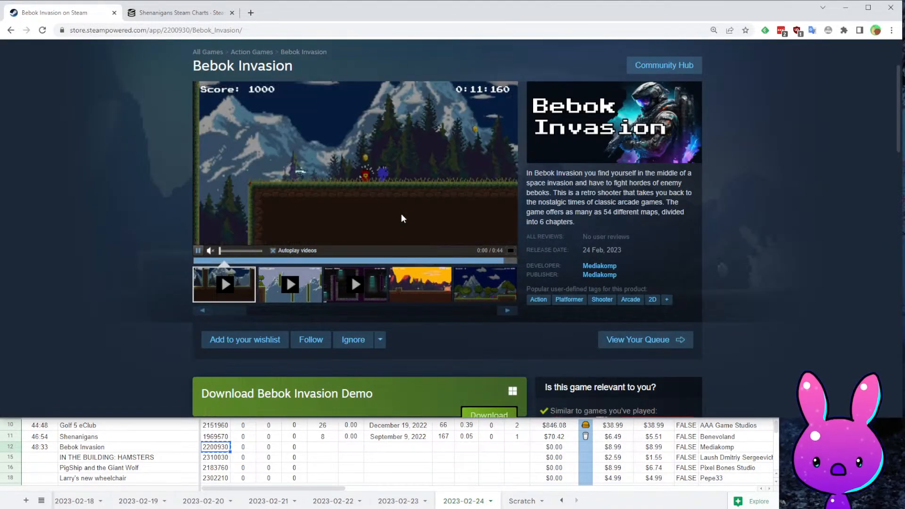
- Look through Bebok Invasion's price, game details, content description, system requirements and reviews
scroll(401, 193, down, 7)
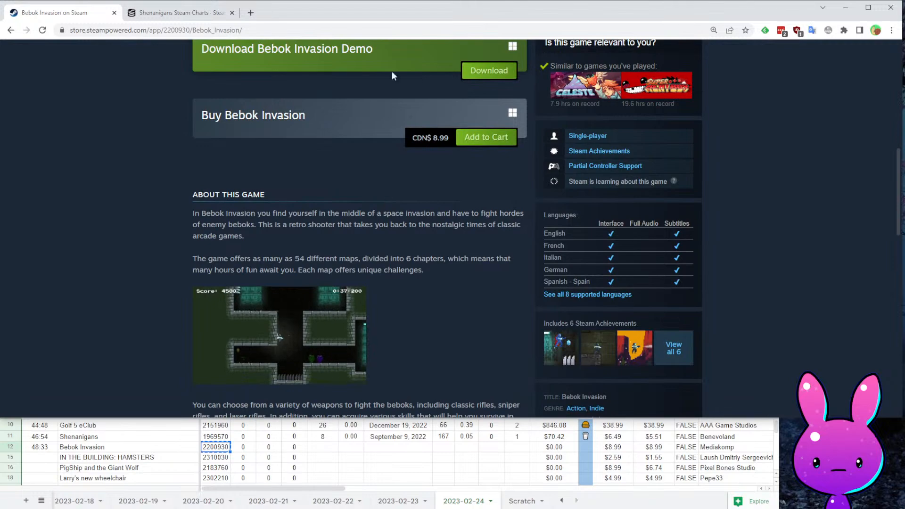
scroll(405, 188, down, 5)
scroll(409, 190, down, 6)
scroll(453, 198, up, 5)
scroll(335, 214, down, 1)
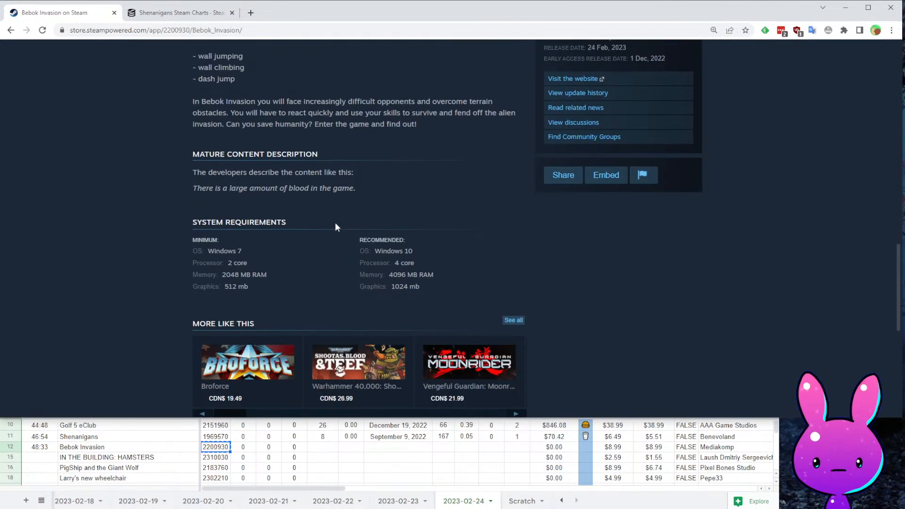
scroll(283, 198, up, 5)
scroll(378, 217, down, 10)
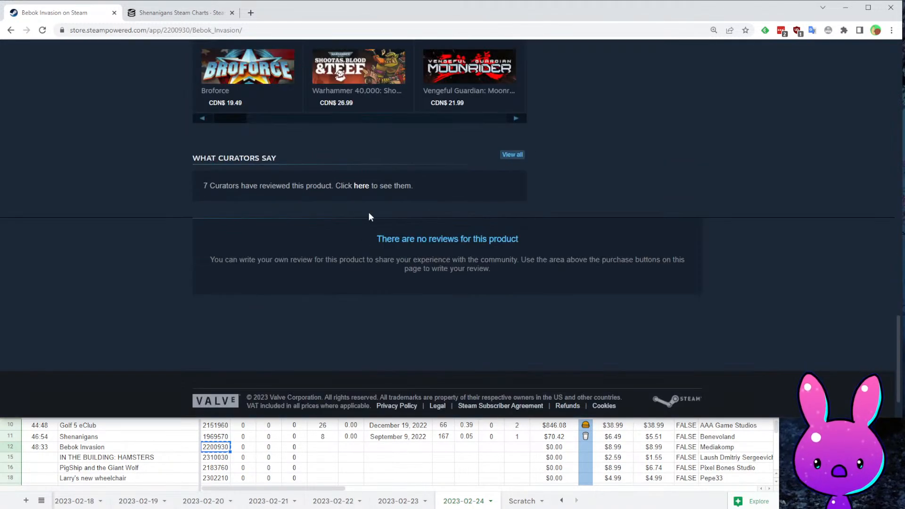
- Load Bebok Invasion's SteamDB charts page using app Id 2200930 and check its followers and hub followers chart
click(175, 30)
click(187, 18)
double_click(146, 31)
key(ctrl+v)
key(Return)
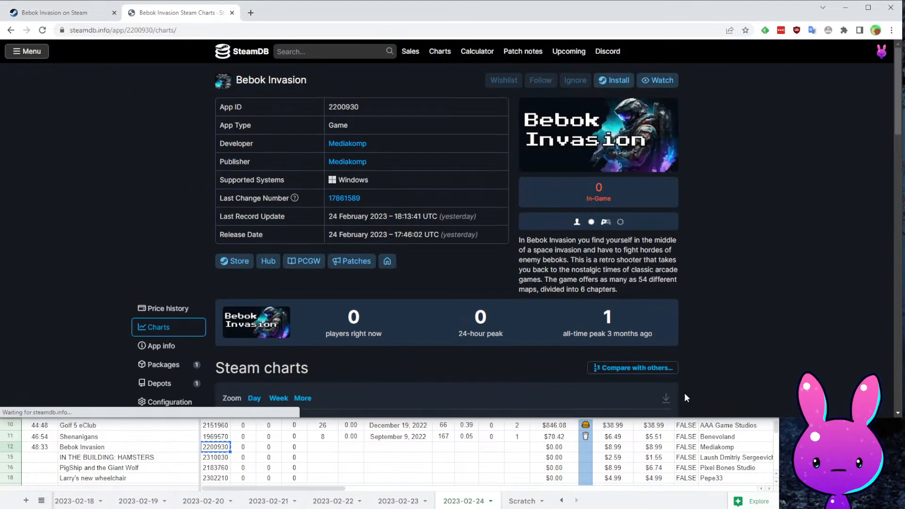
scroll(670, 353, down, 5)
scroll(592, 307, down, 4)
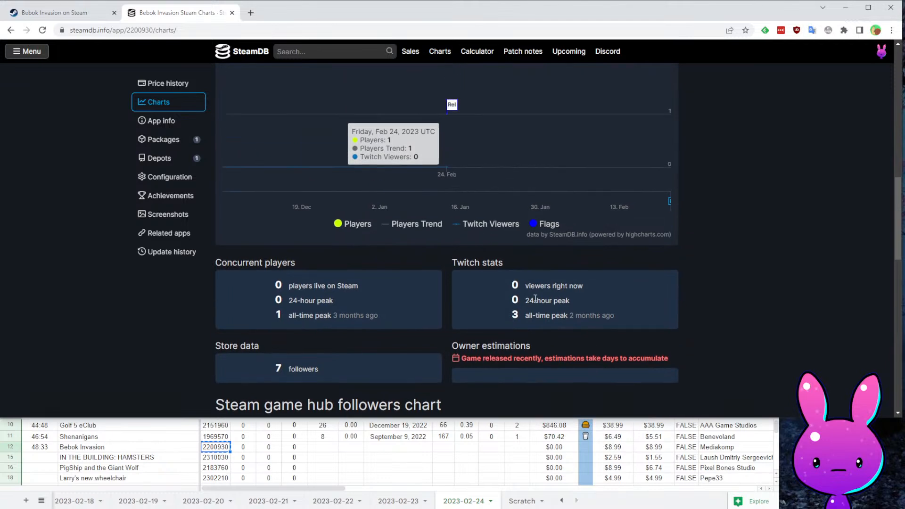
scroll(496, 171, down, 5)
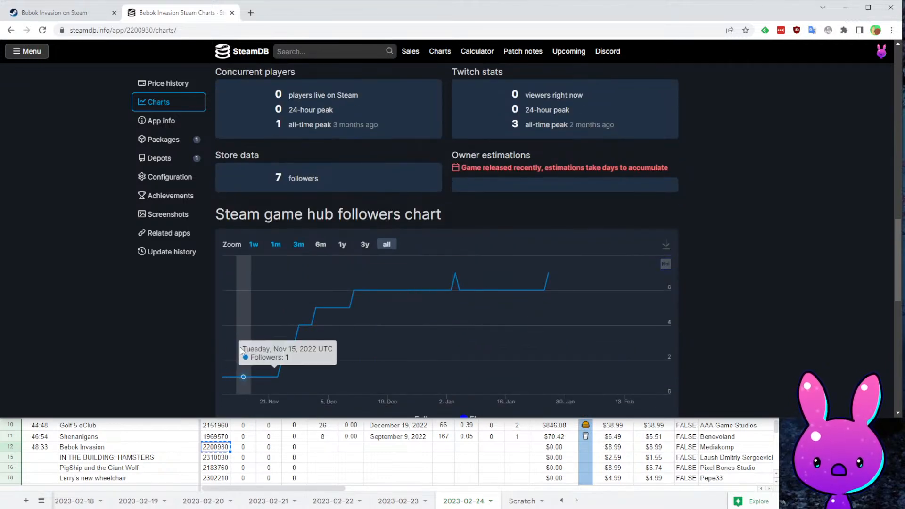
- Record Bebok Invasion's store release date as November 10, 2022 and its followers as 7 in row 12
click(397, 447)
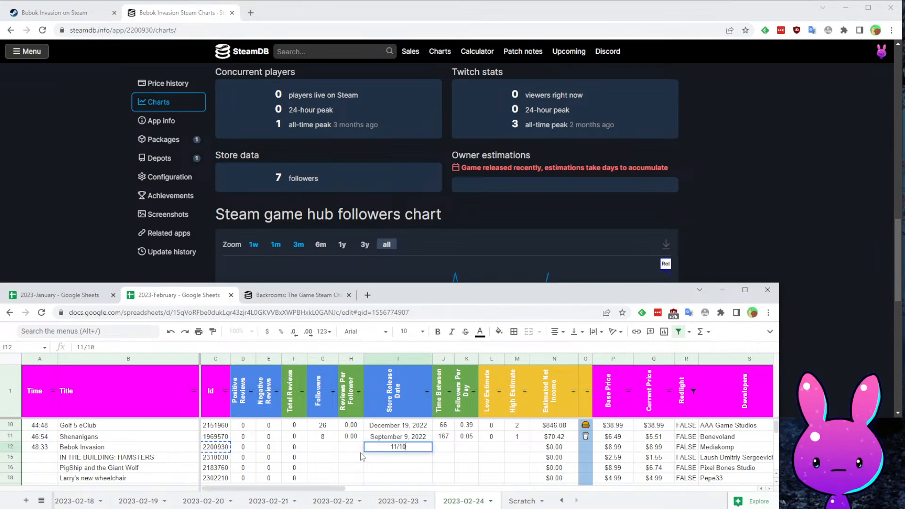
key(Return)
click(361, 452)
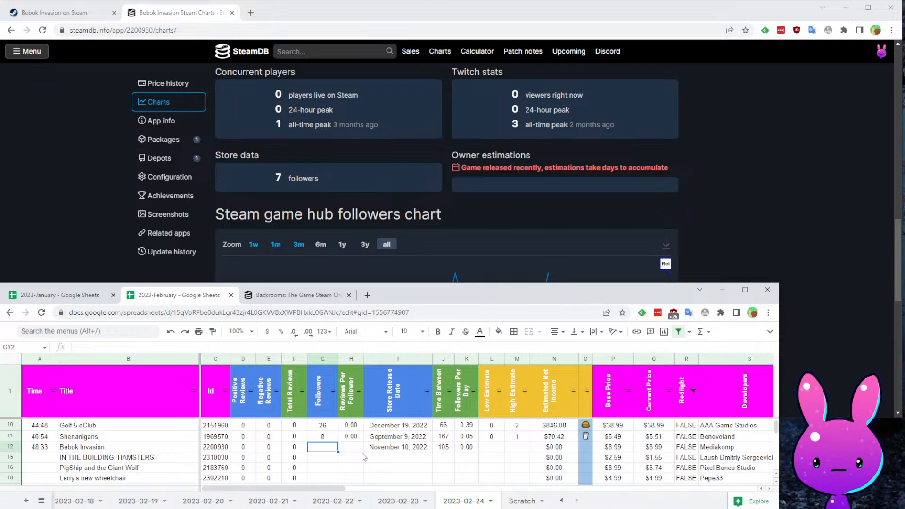
text(7)
key(Right)
- Enter Bebok Invasion's sales estimates in row 12, with a low estimate of 0 and a high estimate of 1
key(Right)
key(Right)
key(Right)
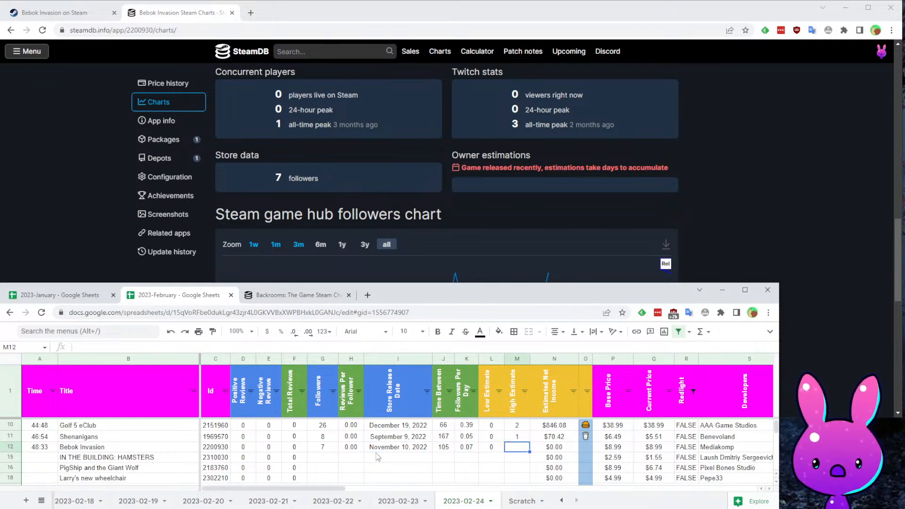
key(Left)
key(Right)
key(Right)
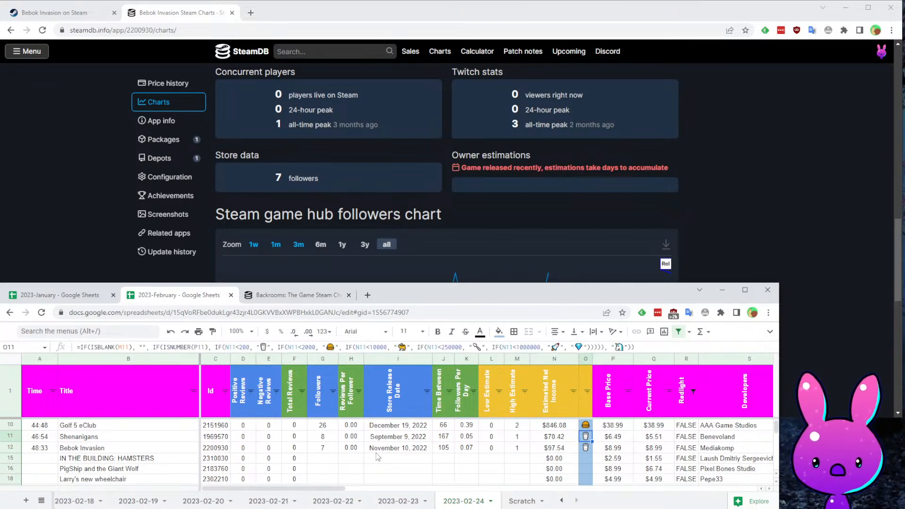
key(Home)
key(Down)
key(Down)
key(Down)
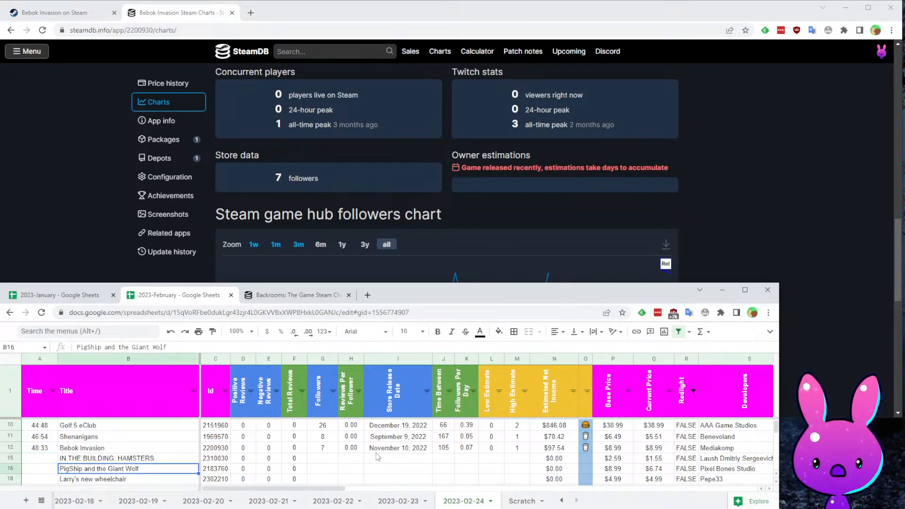
key(Down)
key(Down)
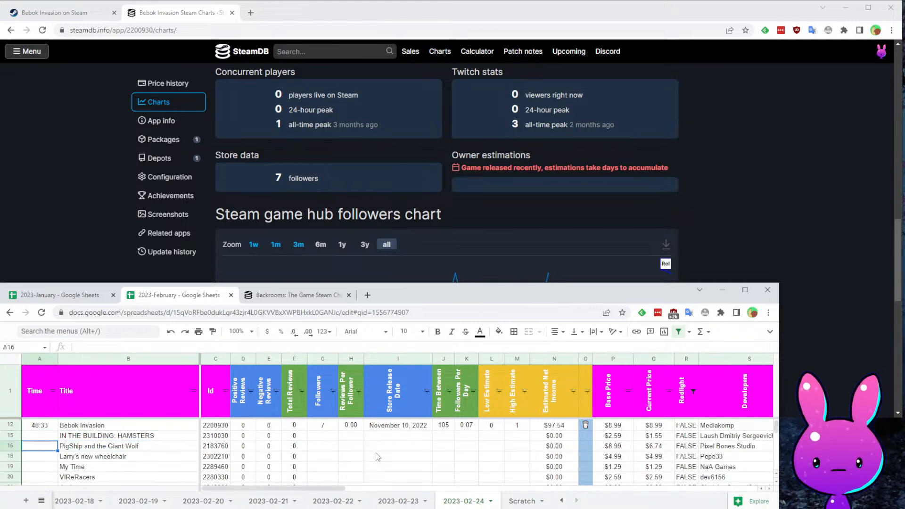
key(Up)
key(Down)
key(Down)
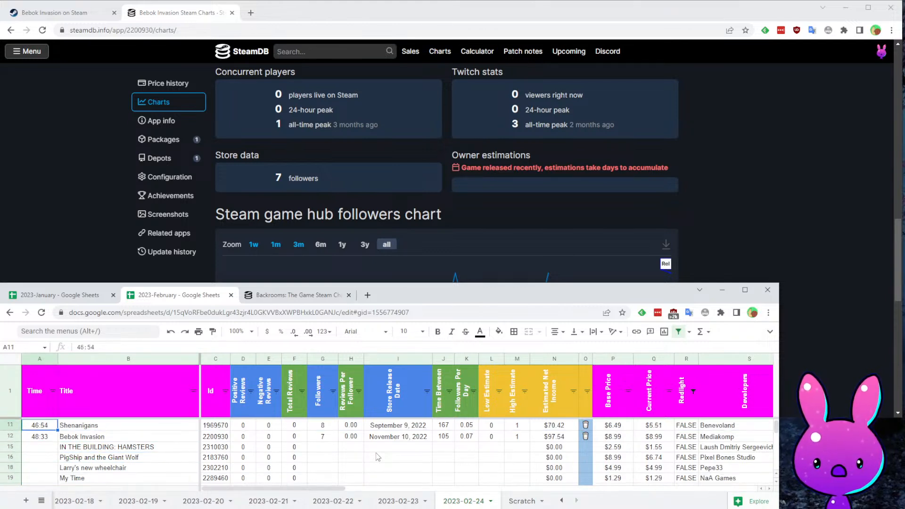
key(Right)
key(Right)
key(Down)
key(Down)
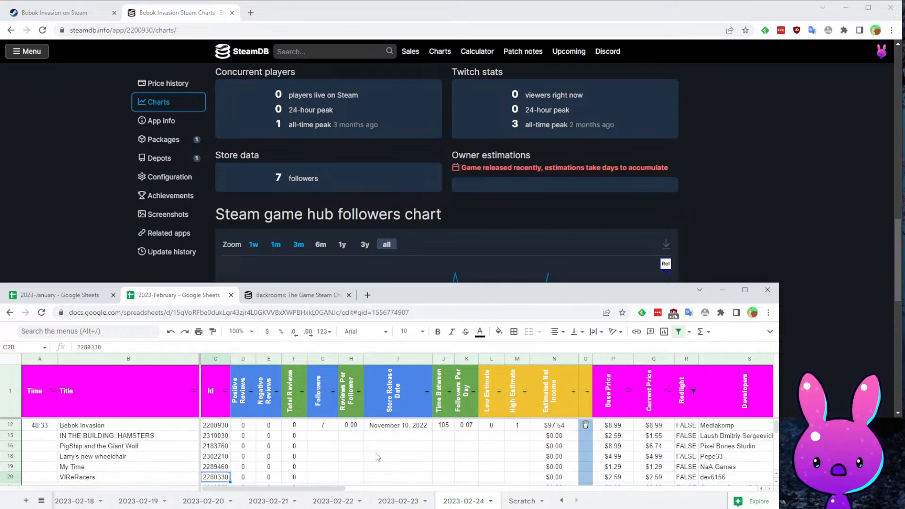
key(Up)
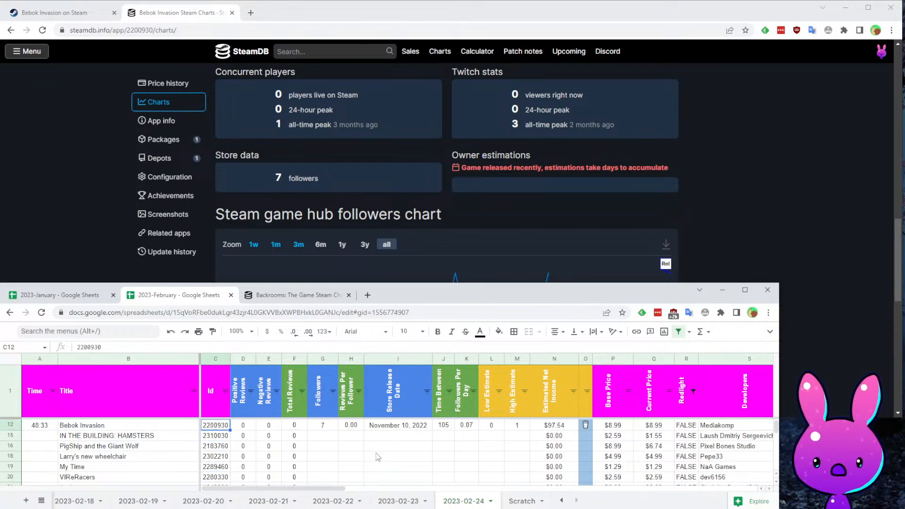
key(Right)
key(Right)
key(Right)
key(Right)
key(Right)
key(Right)
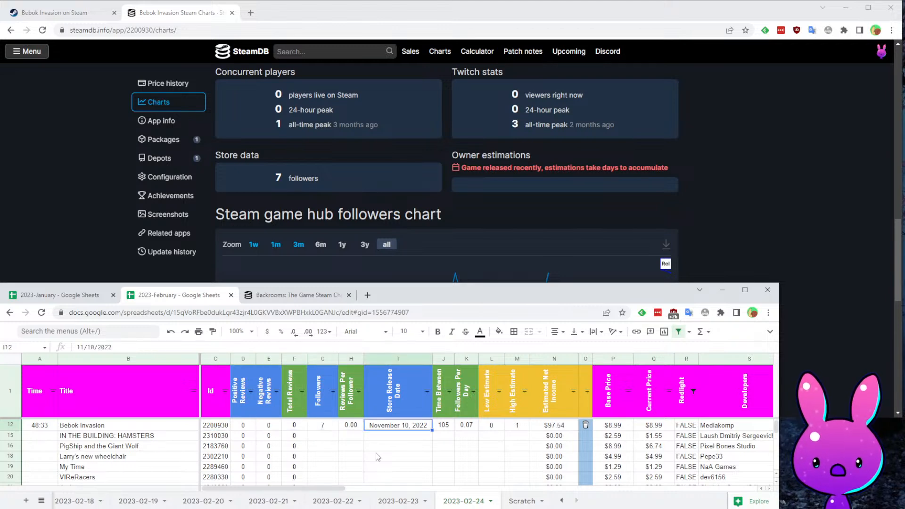
key(Left)
key(Left)
key(Left)
key(Left)
key(Left)
key(Left)
key(Left)
key(Left)
- Record the time 50:29 for IN THE BUILDING: HAMSTERS in row 15
key(Down)
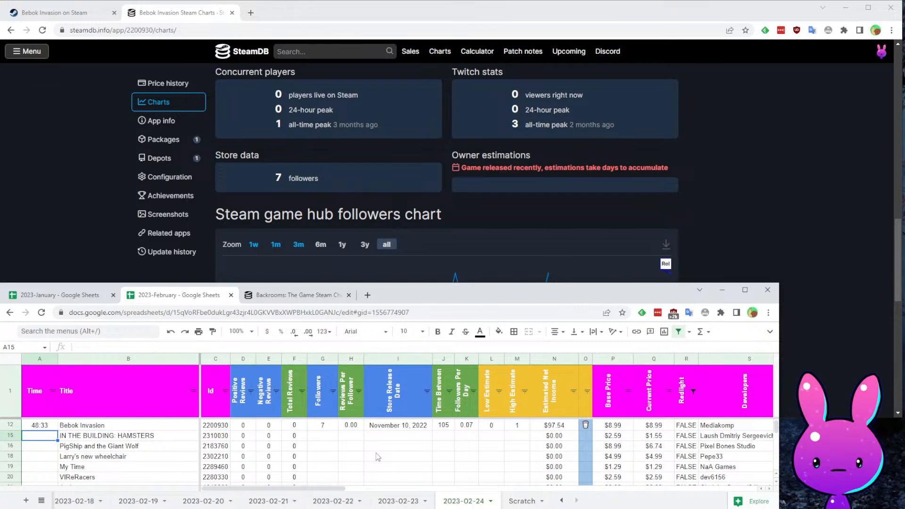
key(Down)
key(Down)
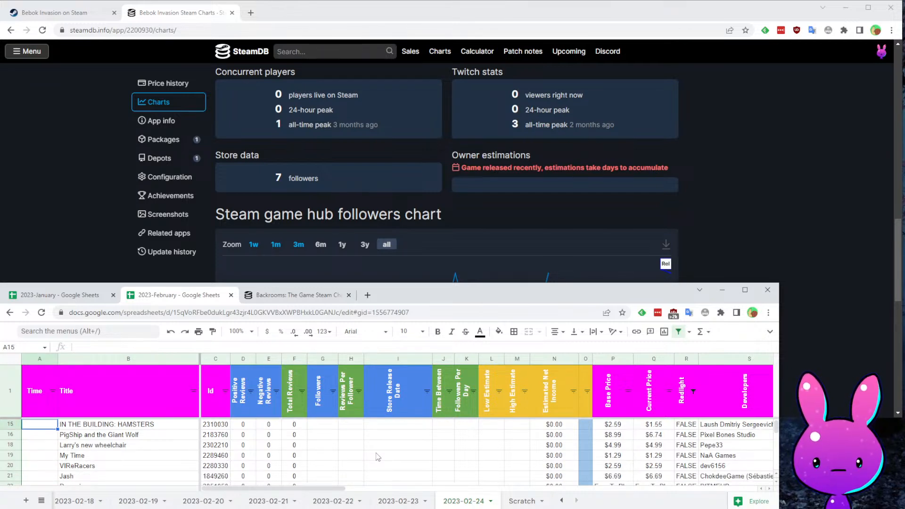
key(Return)
- Check the base price, current price, Redlight, developer and publisher cells of IN THE BUILDING: HAMSTERS in row 15
key(Right)
key(Up)
key(Up)
key(Right)
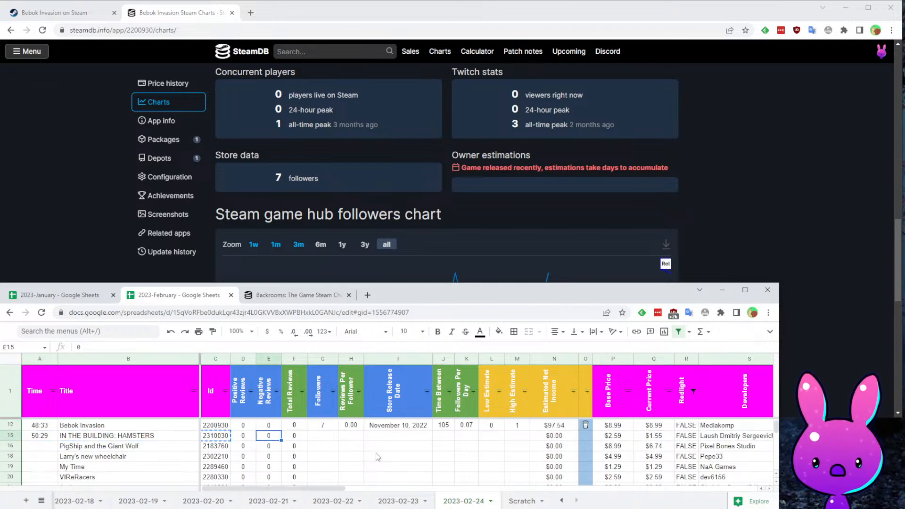
key(Right)
key(Right)
key(Right)
key(Right)
key(Right)
key(Right)
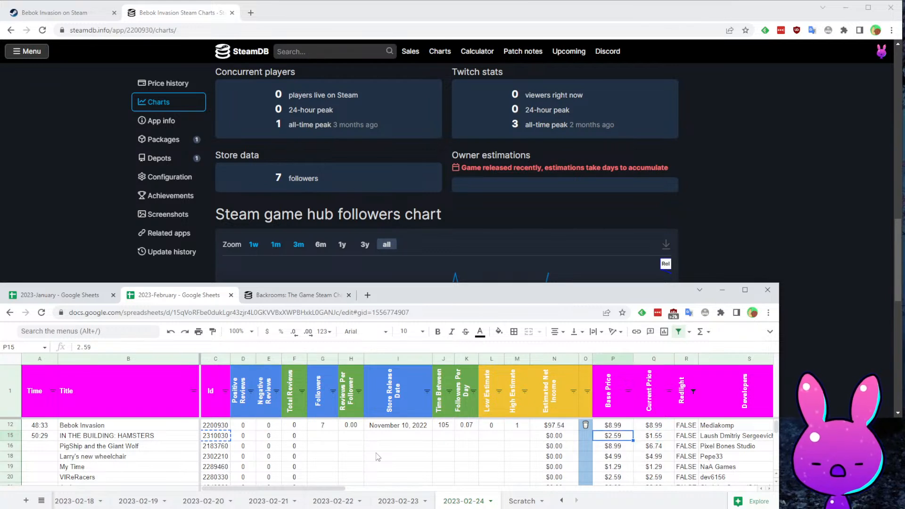
key(Right)
key(Left)
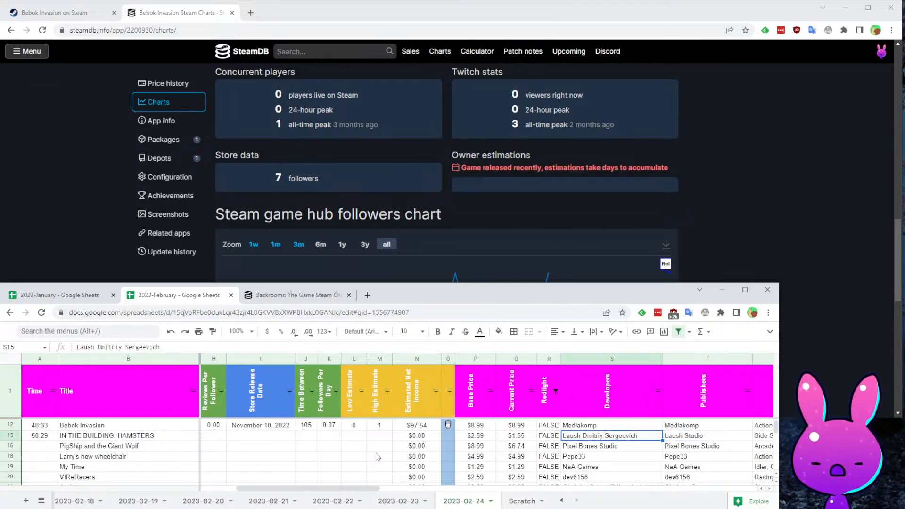
key(Right)
key(Up)
- Copy the app Id 2310030 from row 15 and load the Steam store page of IN THE BUILDING: HAMSTERS
key(Home)
key(Down)
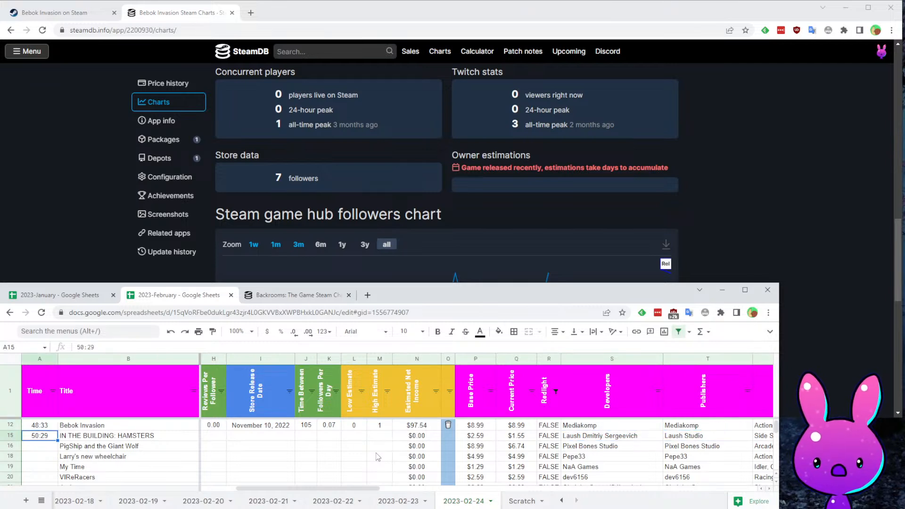
key(Right)
key(Right)
key(ctrl+c)
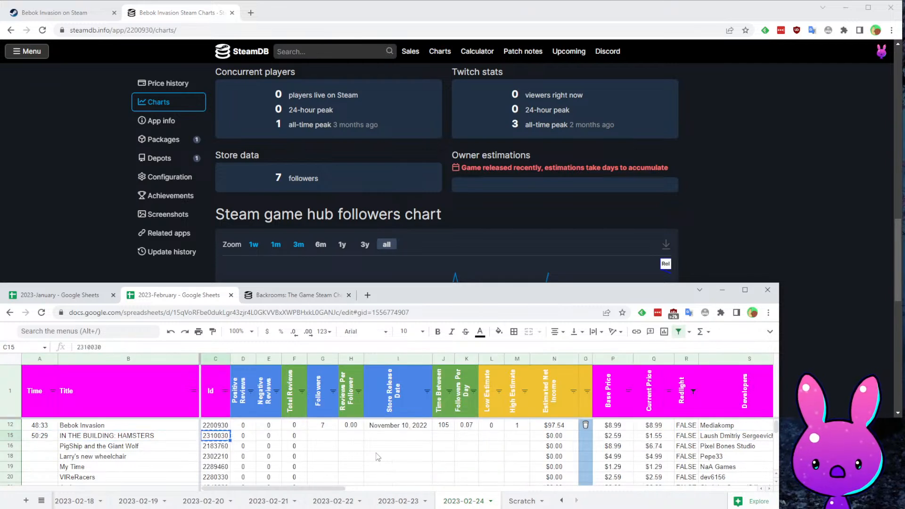
click(71, 13)
key(ctrl+v)
key(Return)
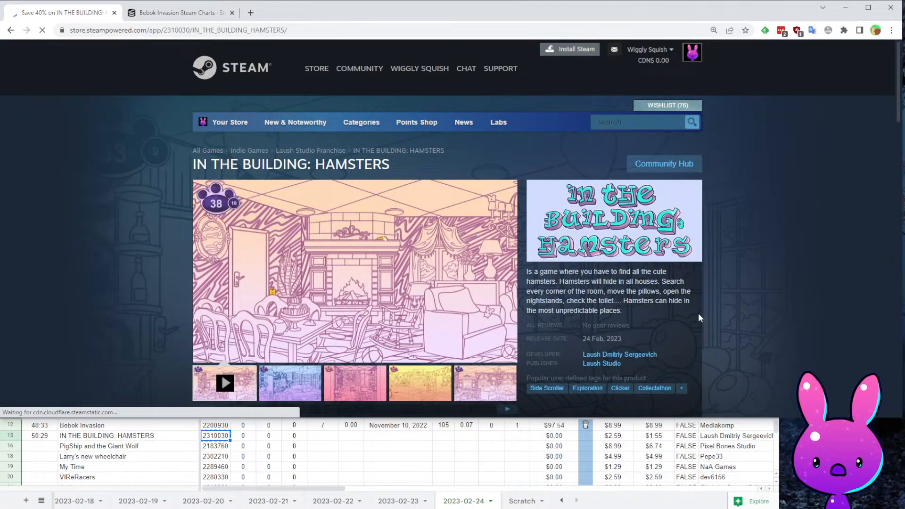
- Read the short description of IN THE BUILDING: HAMSTERS, watch its trailer full screen and skim the store page
scroll(692, 310, down, 2)
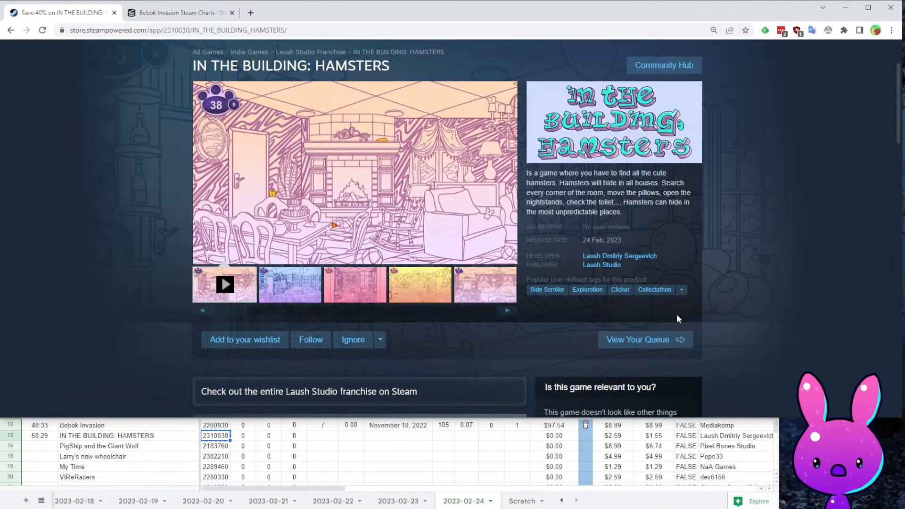
scroll(682, 319, up, 1)
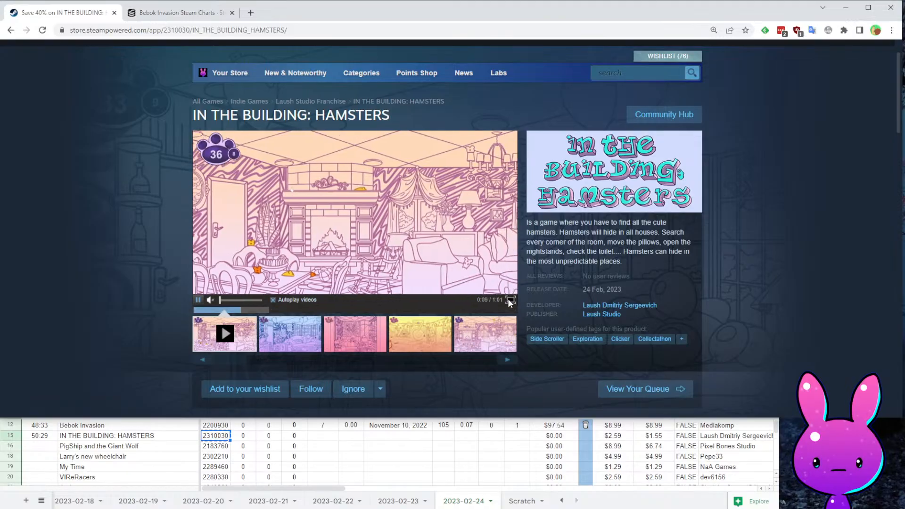
click(510, 302)
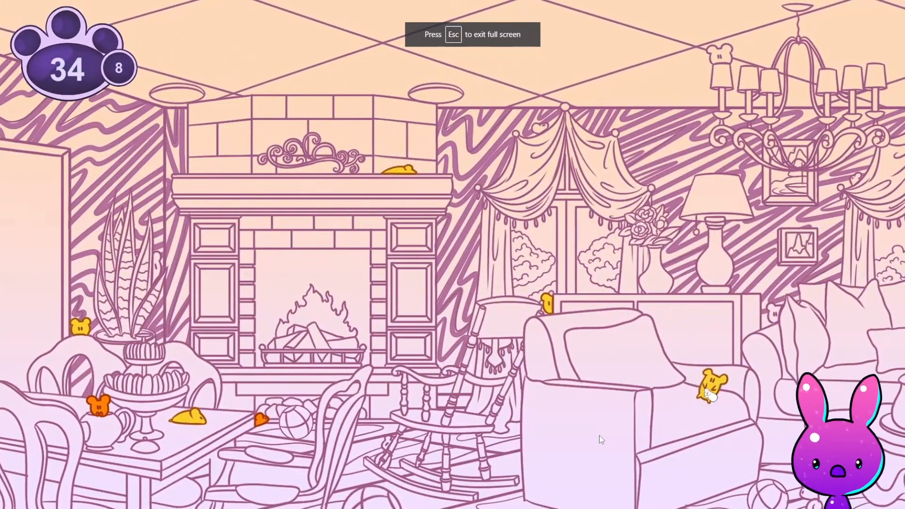
key(Escape)
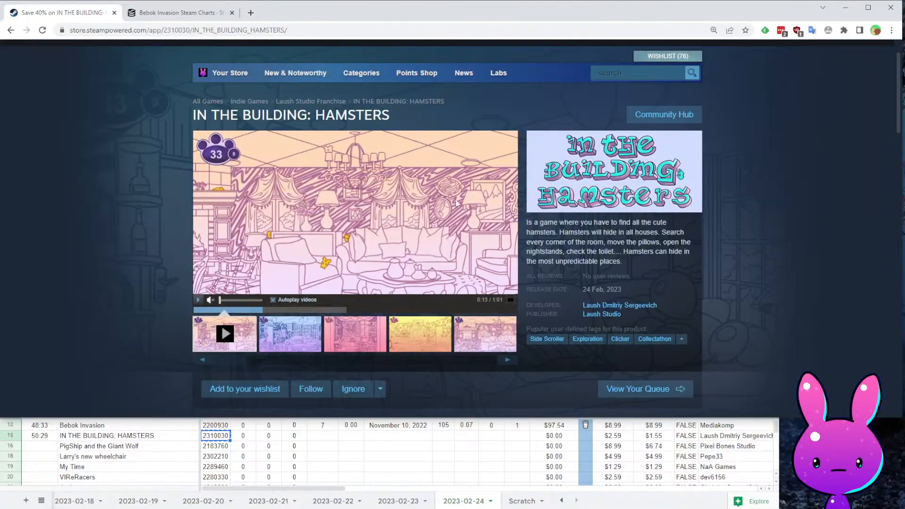
scroll(446, 187, down, 10)
scroll(446, 196, up, 10)
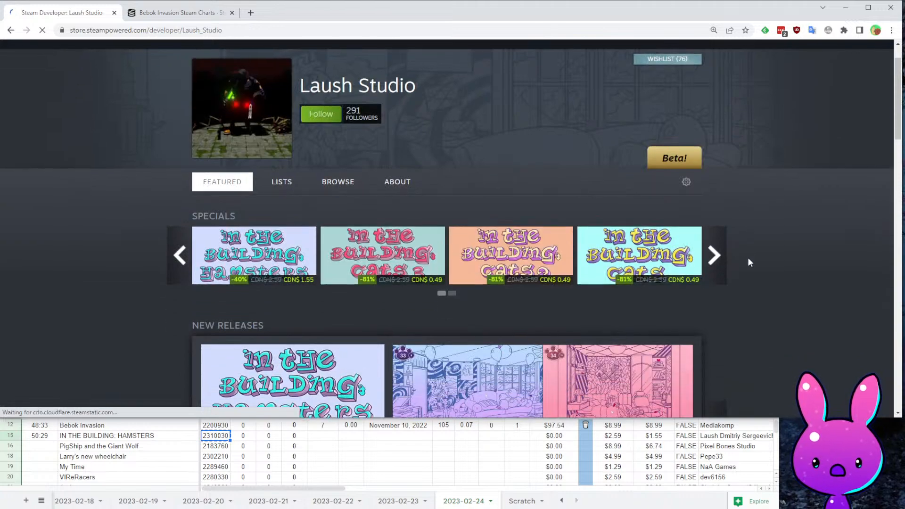
- Browse the new releases on Laush Studio's developer page, view the SEARCH ALL - WORMS store page and return to the list
scroll(748, 262, down, 8)
scroll(702, 265, down, 7)
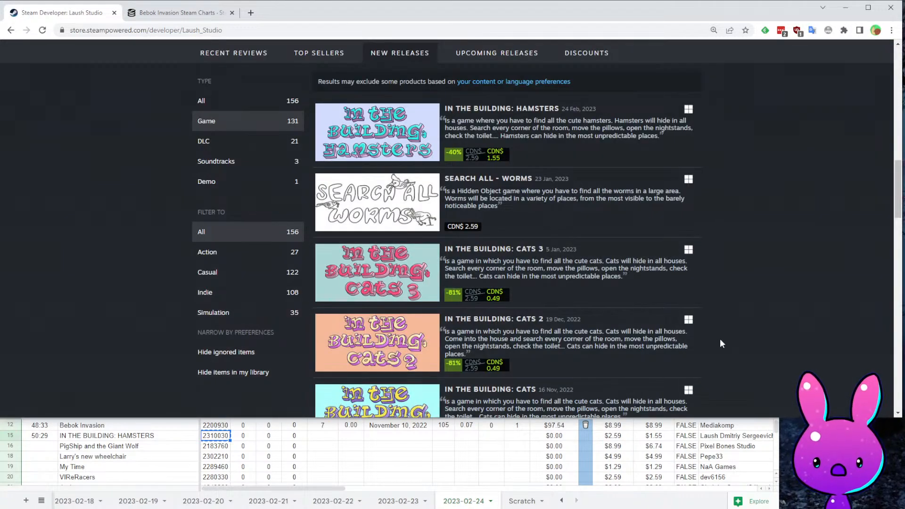
scroll(675, 293, up, 2)
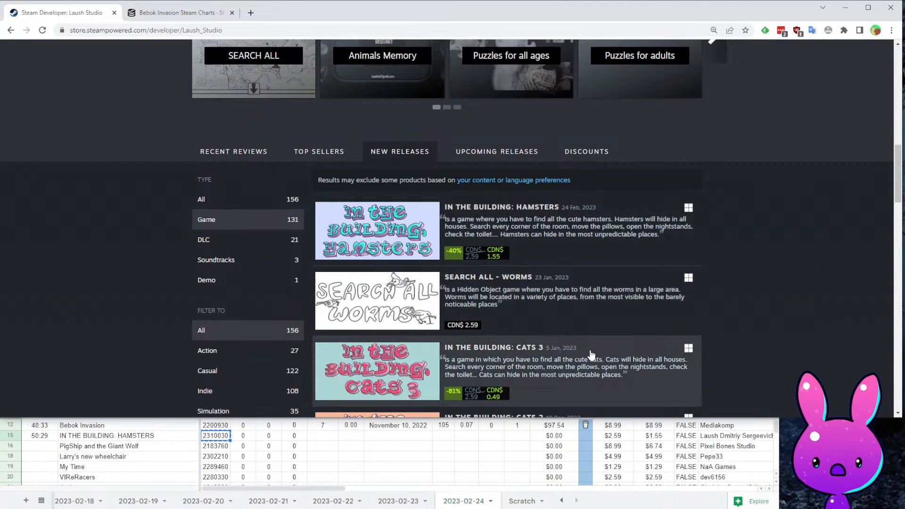
click(591, 376)
click(472, 302)
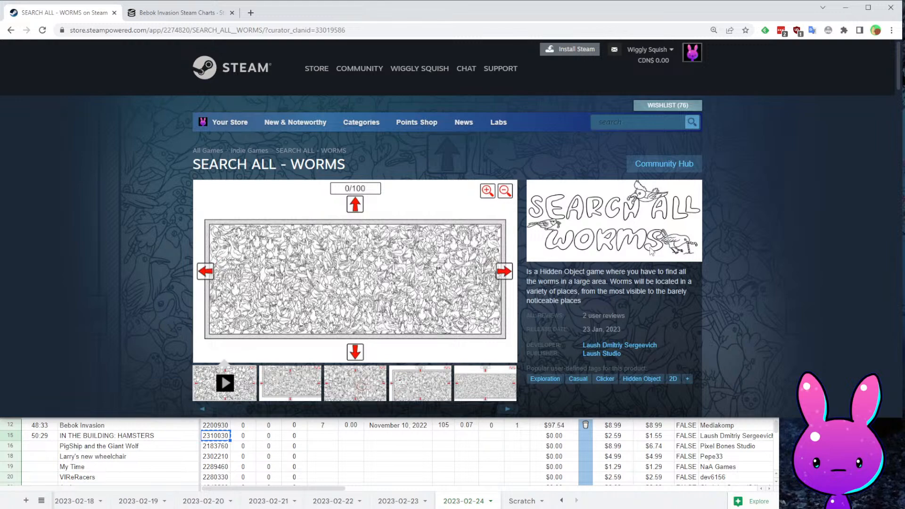
key(alt+Left)
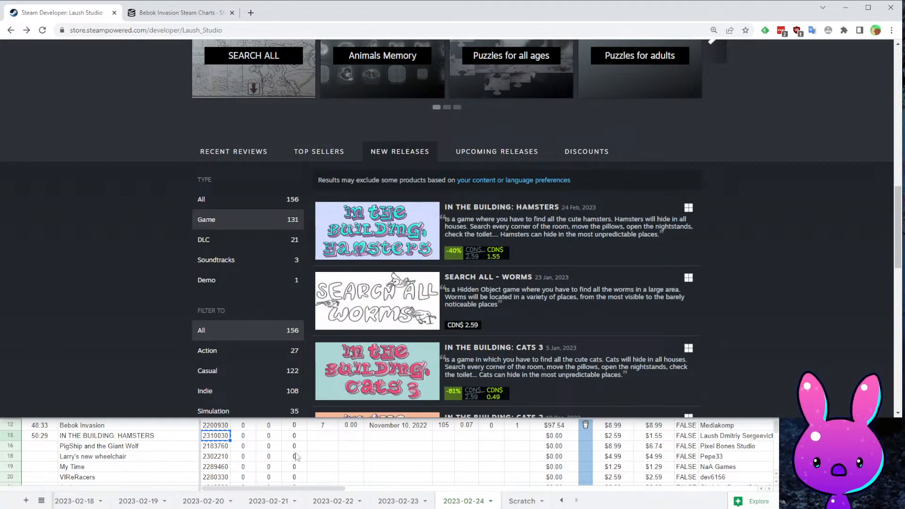
- Return to the IN THE BUILDING: HAMSTERS store page, copy its app Id 2310030 and load the matching SteamDB charts page
click(325, 438)
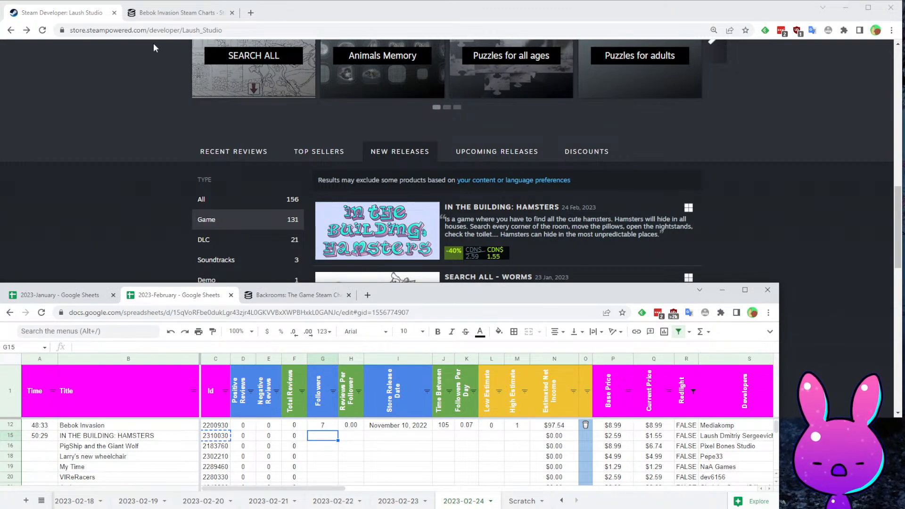
click(101, 64)
key(alt+Left)
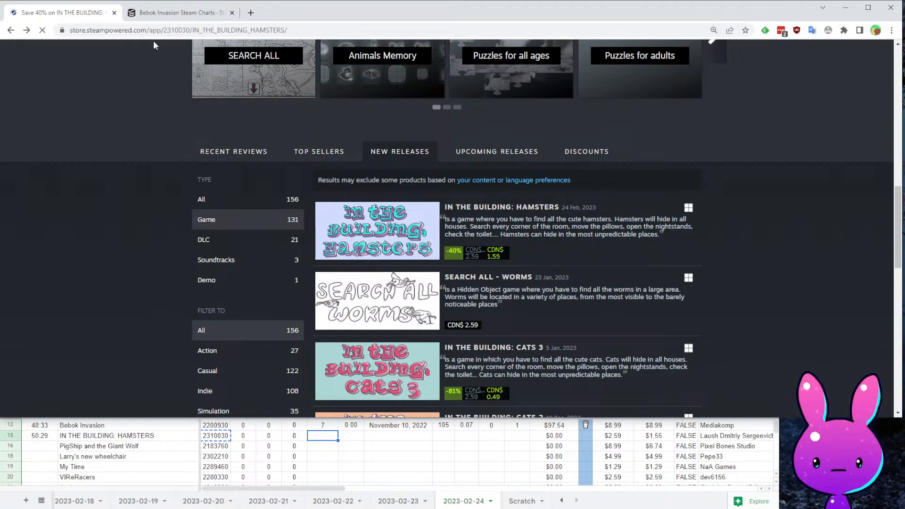
double_click(186, 32)
key(ctrl+c)
click(184, 13)
double_click(141, 30)
key(ctrl+v)
key(Return)
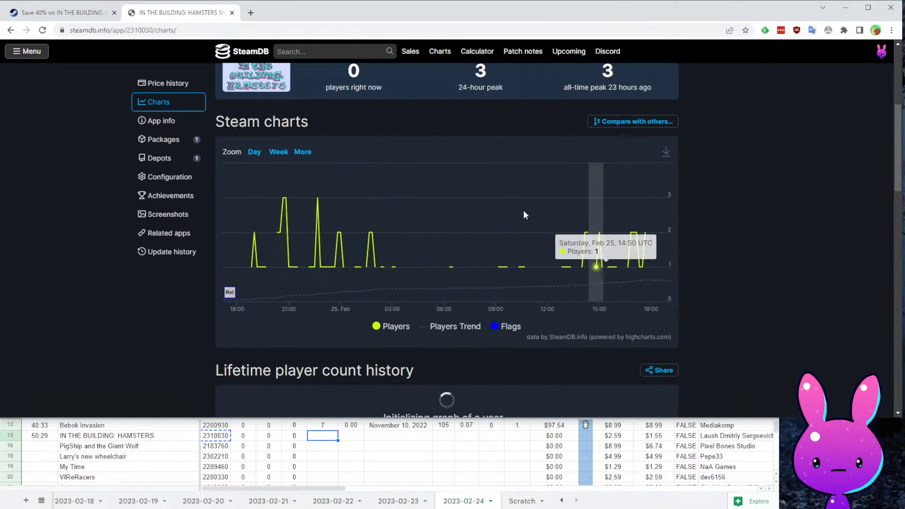
- Try pasting the SteamDB follower count of 7 into the Followers cell of the IN THE BUILDING: HAMSTERS row
drag(474, 162, 496, 182)
scroll(496, 181, down, 10)
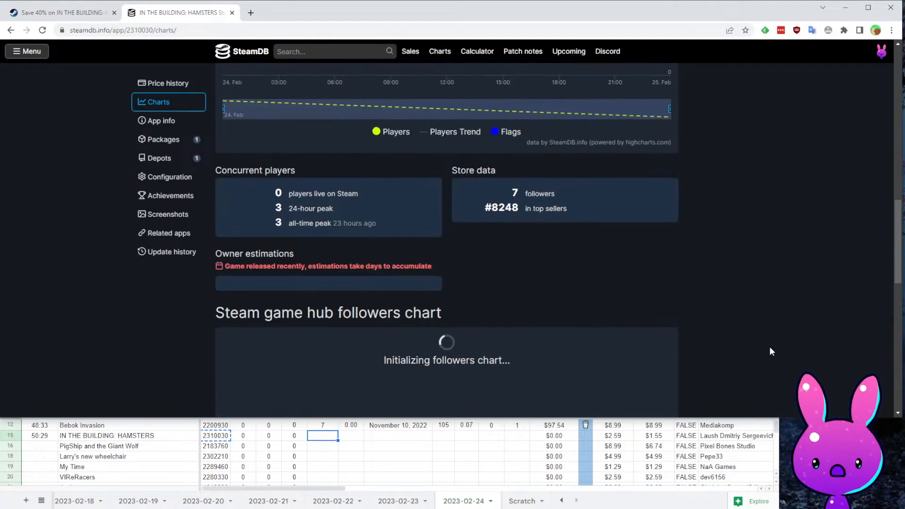
double_click(515, 193)
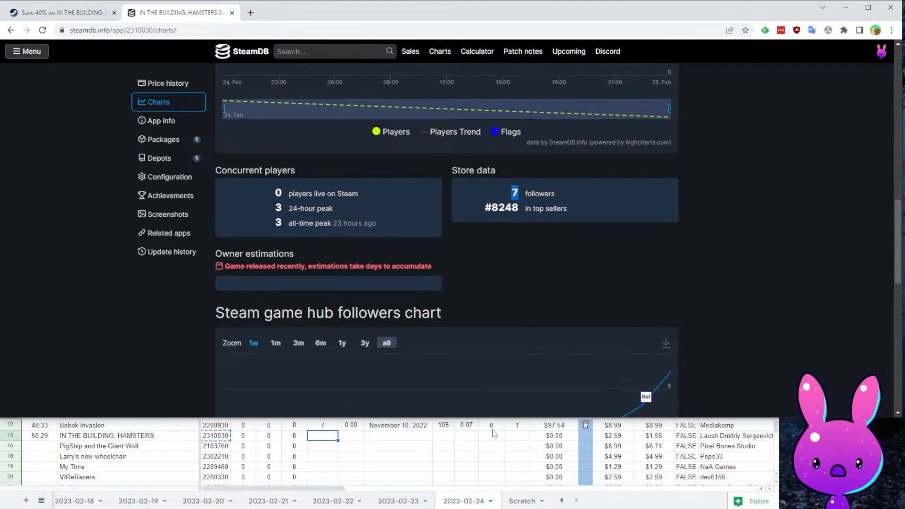
click(297, 446)
click(315, 436)
key(ctrl+v)
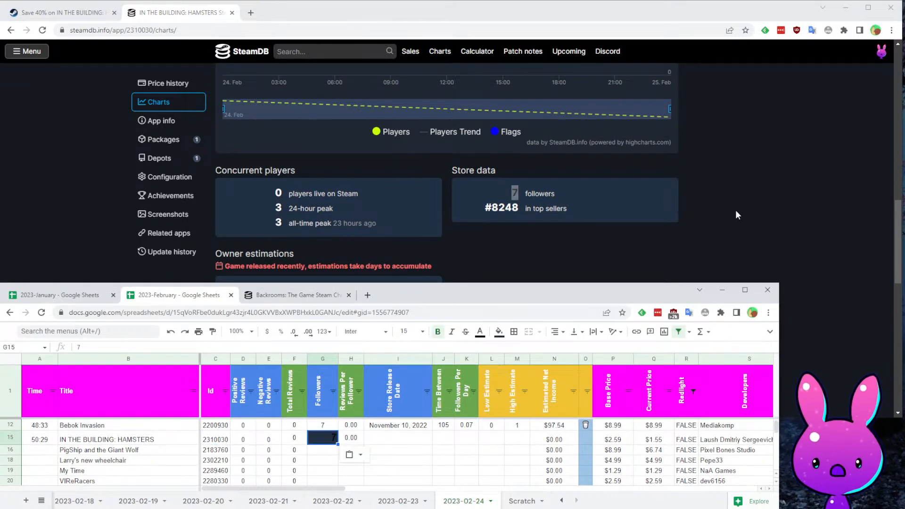
- Undo the formatted follower paste and enter 7 as plain text in the HAMSTERS row's Followers cell
click(736, 210)
scroll(685, 256, down, 4)
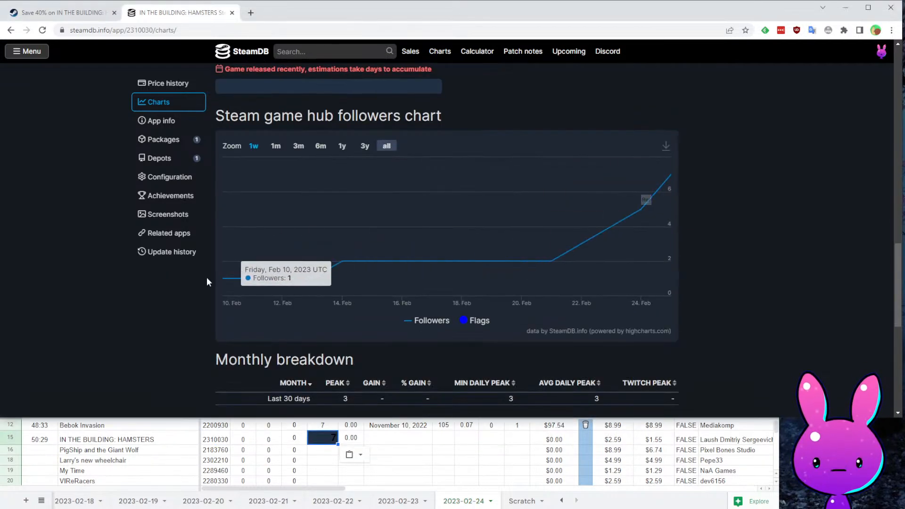
click(398, 438)
key(ctrl+z)
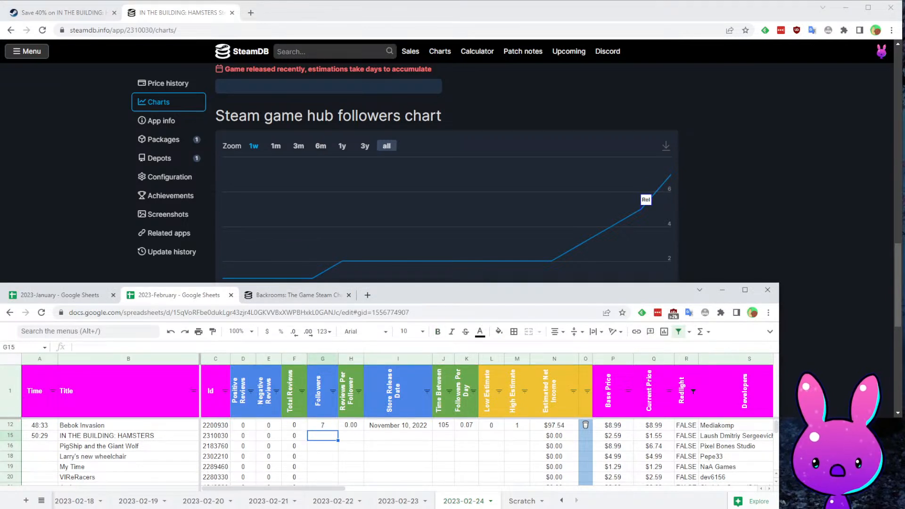
key(Tab)
key(Tab)
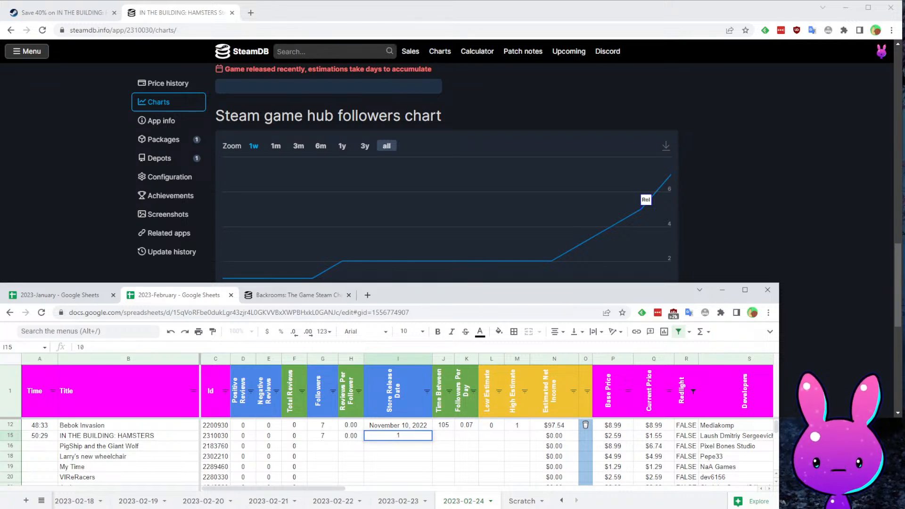
- Set the store release date in the IN THE BUILDING: HAMSTERS row to February 10, 2023
text(2/10/2023)
key(Tab)
key(Tab)
key(Tab)
- Set the HAMSTERS row's low estimate to 0 and its high estimate to 3
key(Up)
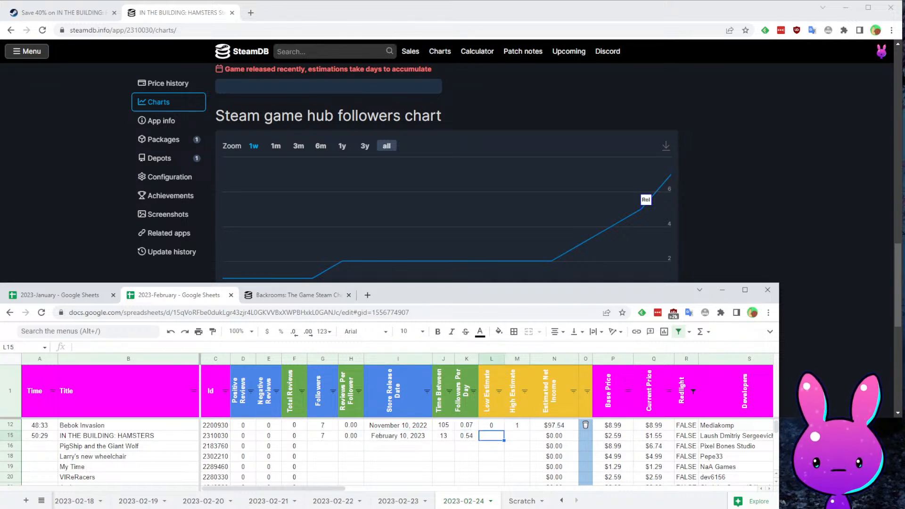
key(Tab)
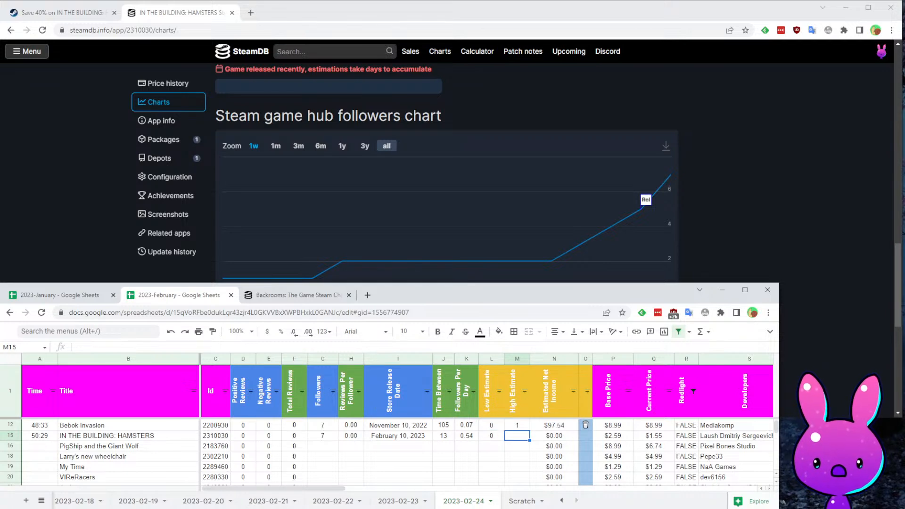
key(ctrl+Return)
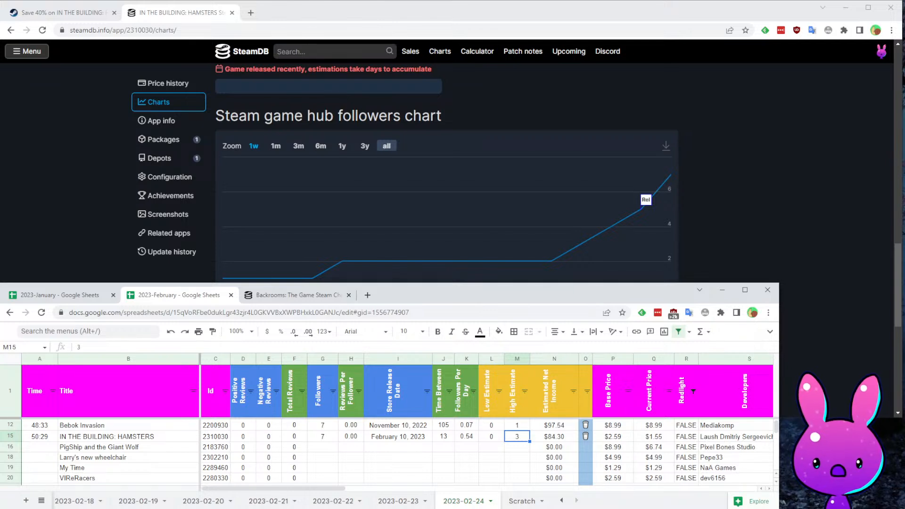
- Enter 52:03 as the time for PigShip and the Giant Wolf and move to that row's Id
click(39, 436)
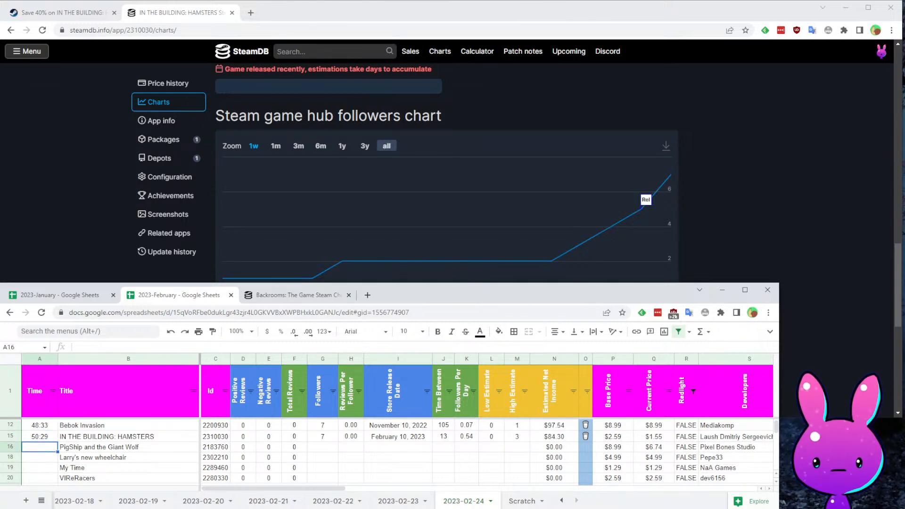
key(Down)
key(Down)
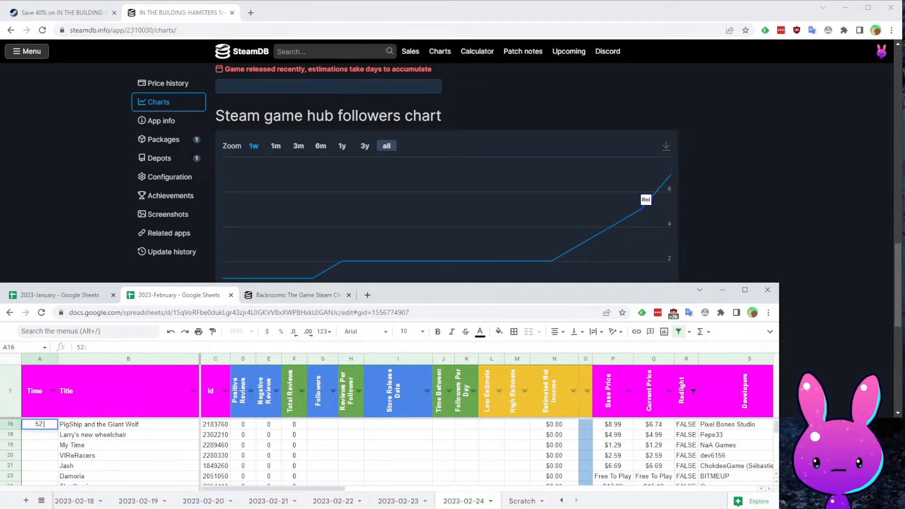
key(Up)
key(Right)
key(Right)
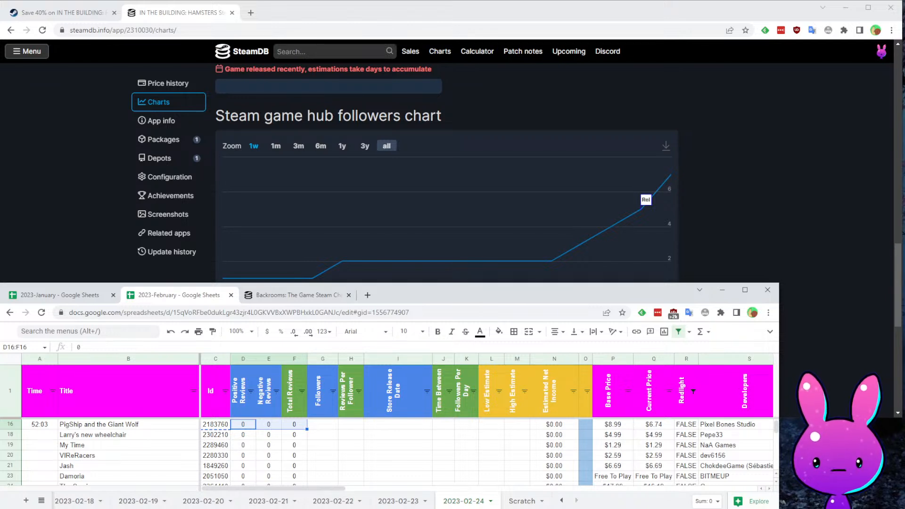
- Look across the PigShip and the Giant Wolf row's review, price, developer and publisher columns
key(Right)
key(Right)
key(Right)
key(Right)
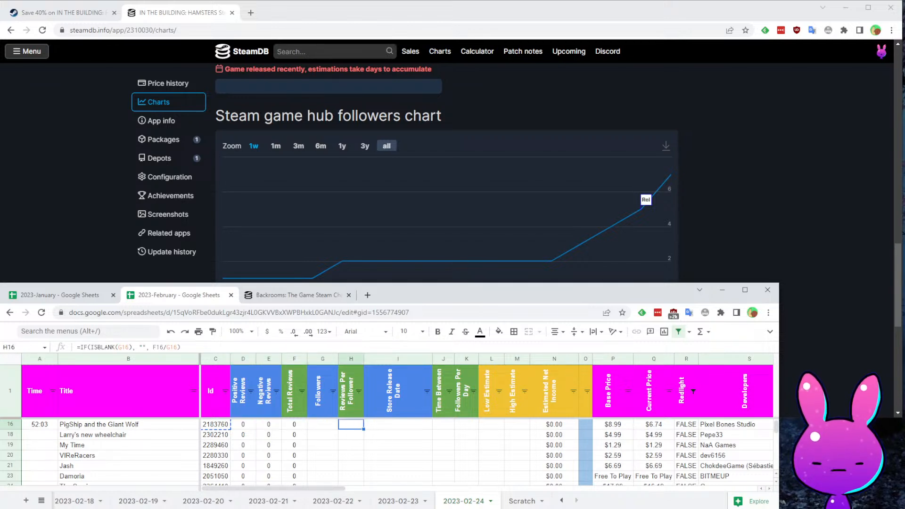
key(Right)
key(Right)
key(Right)
key(Right)
key(Right)
key(Right)
key(Right)
key(Right)
key(Right)
key(Right)
key(Left)
key(Left)
key(Right)
key(Right)
key(Right)
key(Right)
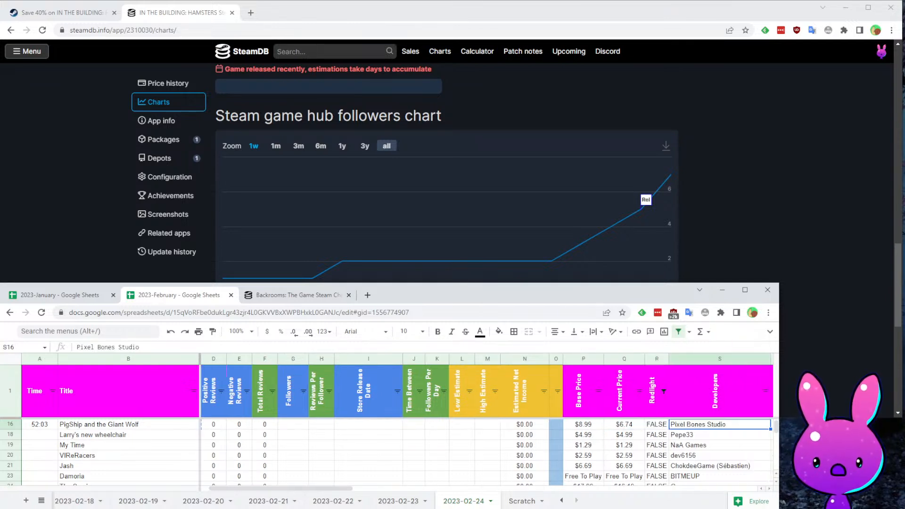
key(Left)
key(Up)
key(Home)
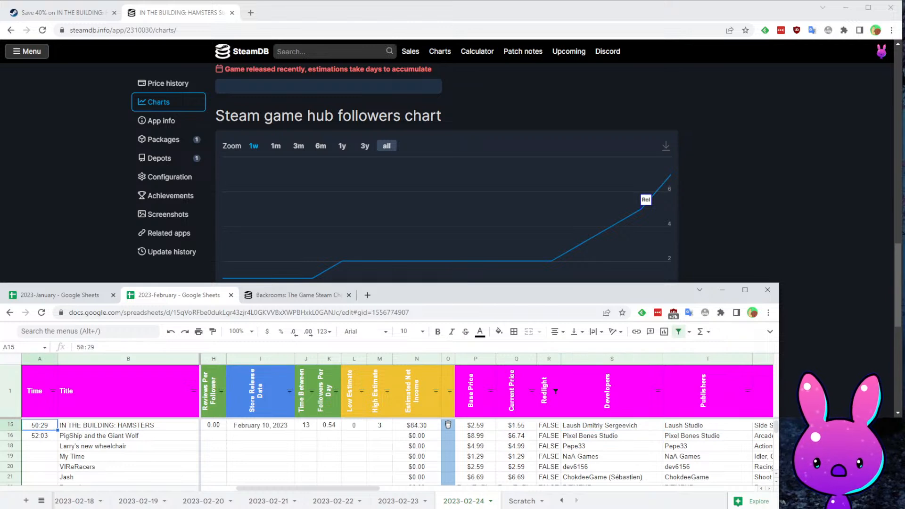
- Copy PigShip and the Giant Wolf's Id, 2183760, and use it to open the game's Steam store page
key(Down)
key(Right)
key(Right)
key(ctrl+c)
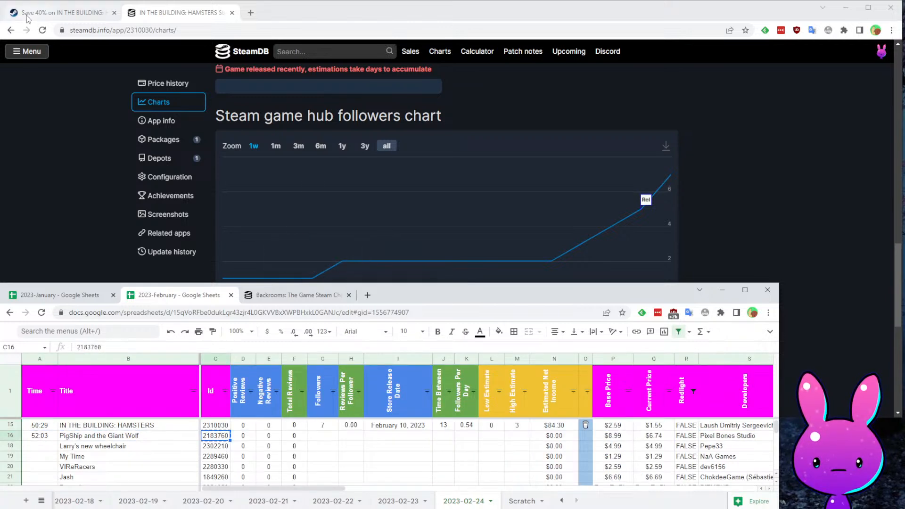
click(61, 12)
key(ctrl+v)
key(Return)
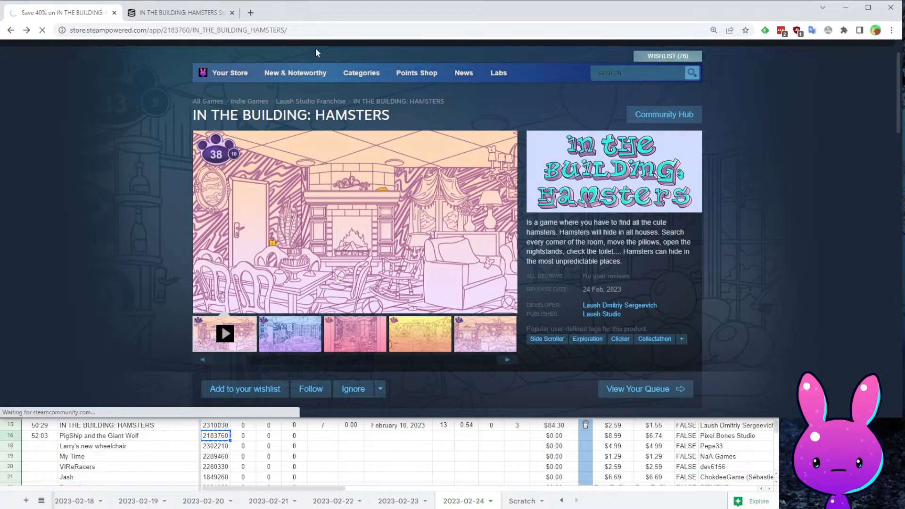
- Watch the PigShip trailer full screen and read the store page's controller notice, description and key features
scroll(693, 278, down, 2)
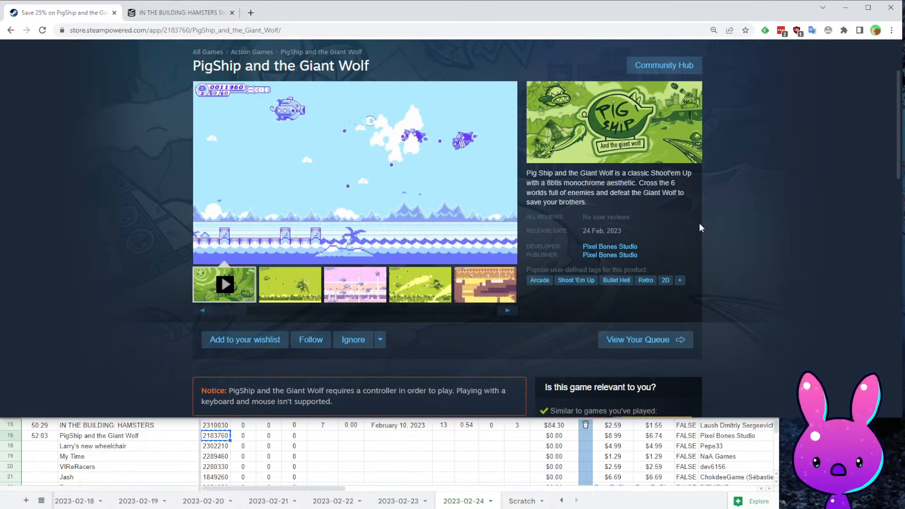
mouse_move(507, 244)
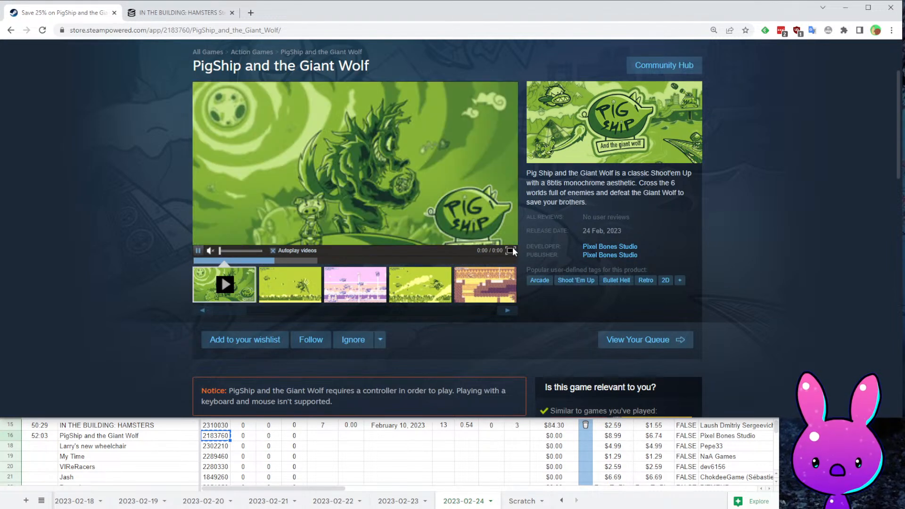
click(511, 250)
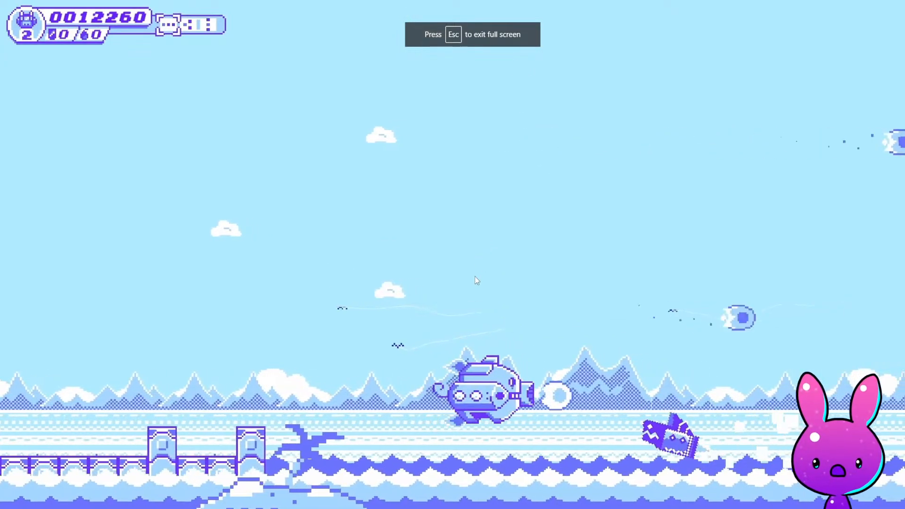
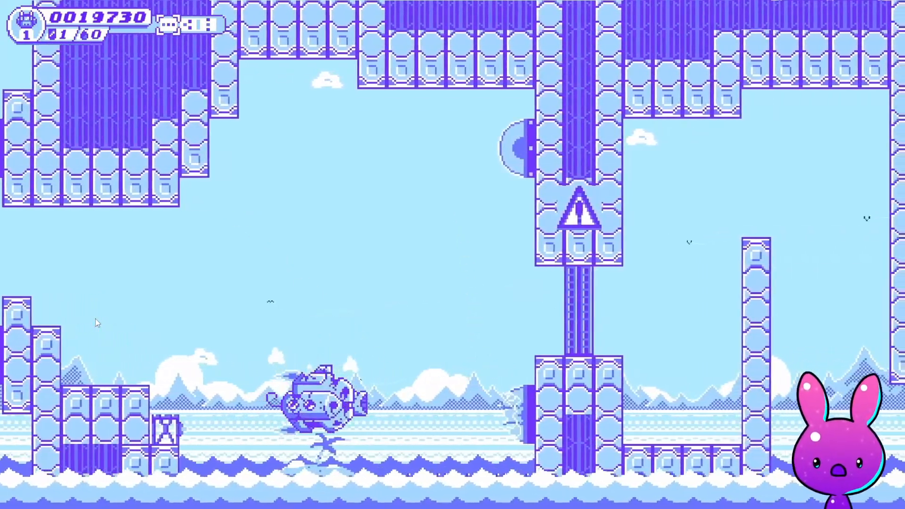
key(Escape)
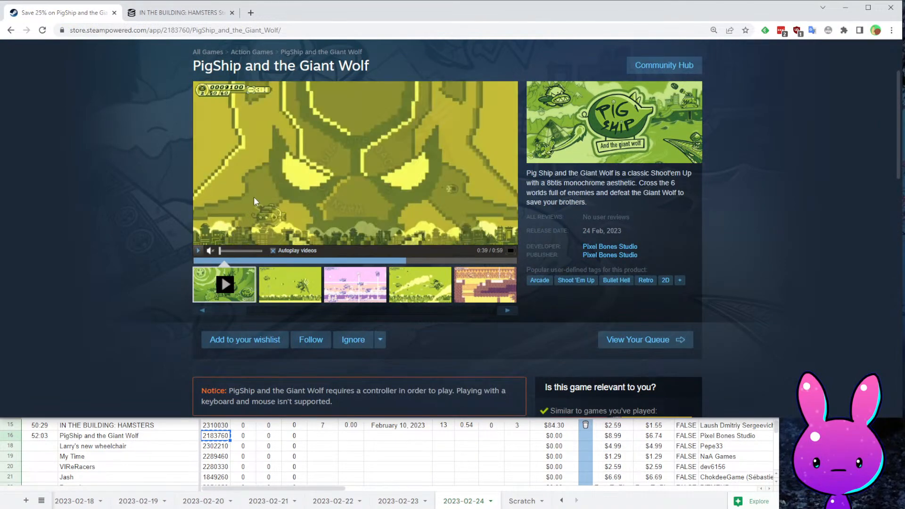
scroll(256, 191, down, 4)
drag(305, 193, 377, 209)
scroll(421, 250, down, 12)
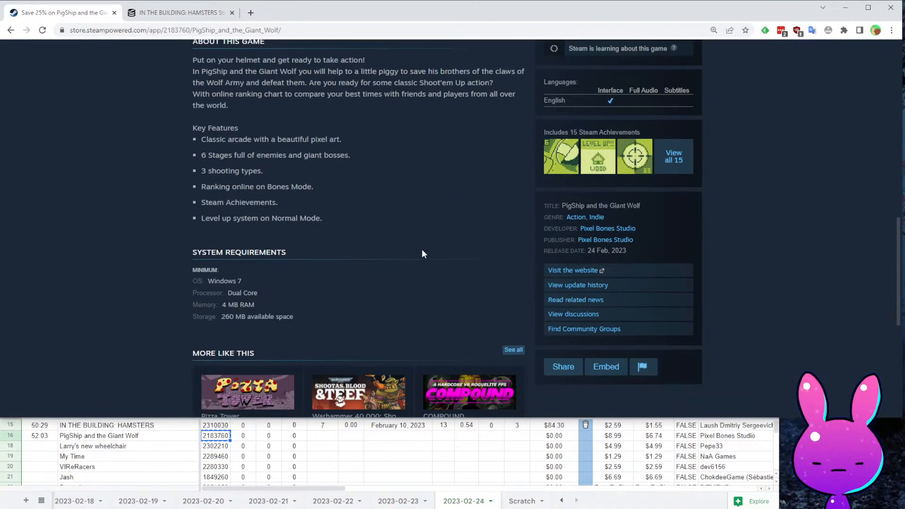
scroll(472, 256, up, 16)
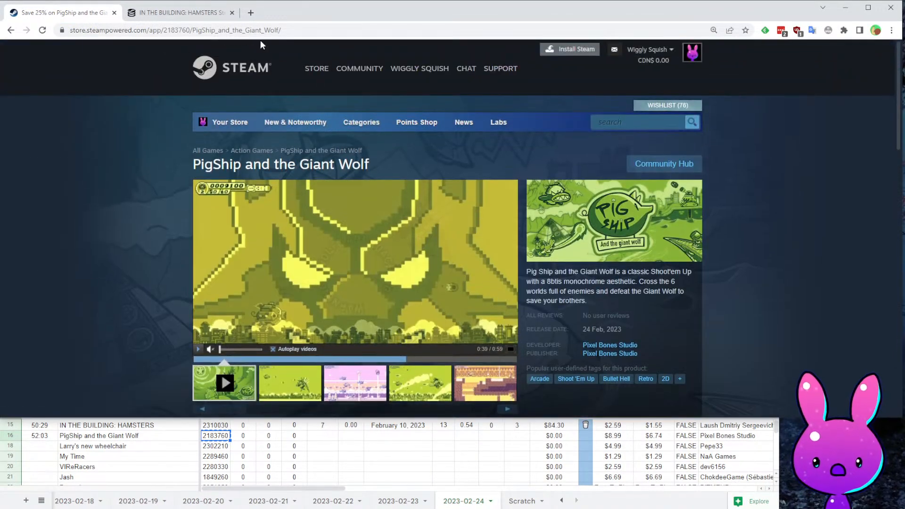
- Copy the app ID 2183760 from the store address and open that game's SteamDB charts page
click(198, 29)
double_click(199, 29)
key(ctrl+c)
click(171, 10)
double_click(154, 29)
key(ctrl+v)
key(Return)
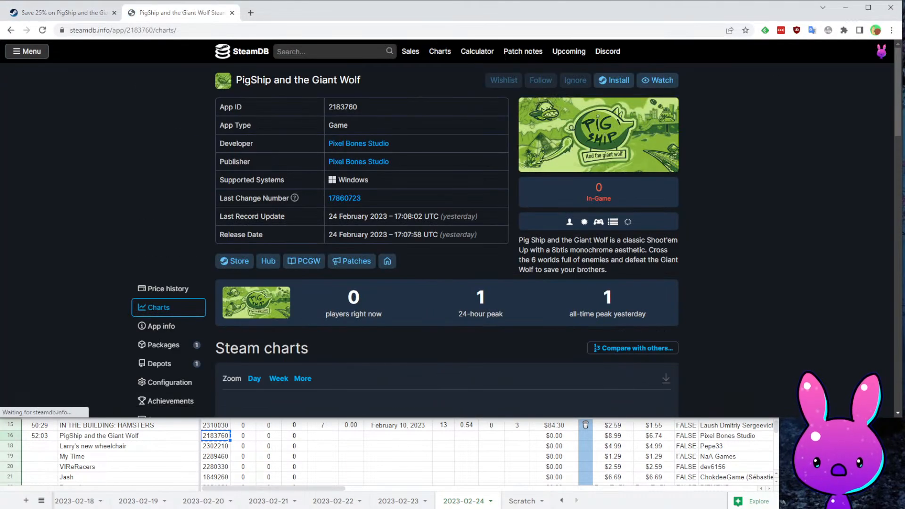
- Using the SteamDB followers chart, enter store release date February 2, 2023 and 15 followers in the PigShip row
scroll(900, 179, down, 4)
scroll(835, 212, up, 5)
scroll(778, 207, down, 15)
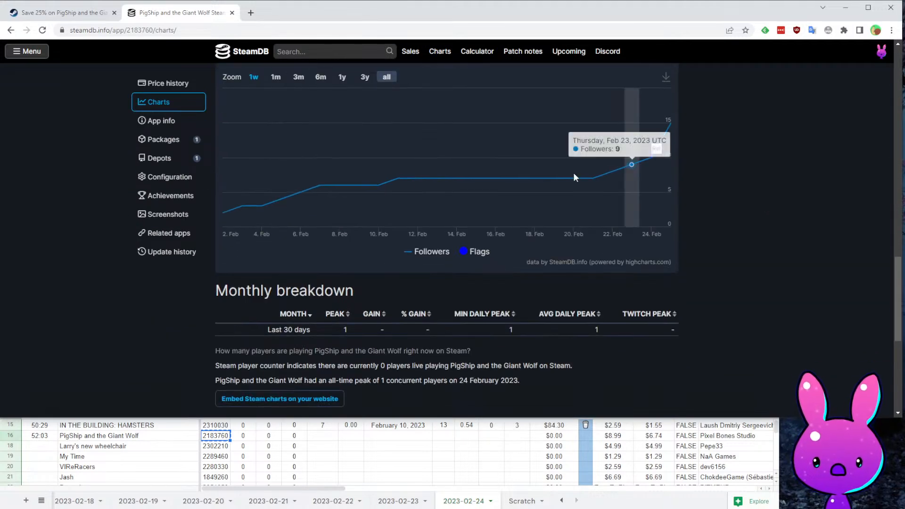
click(406, 444)
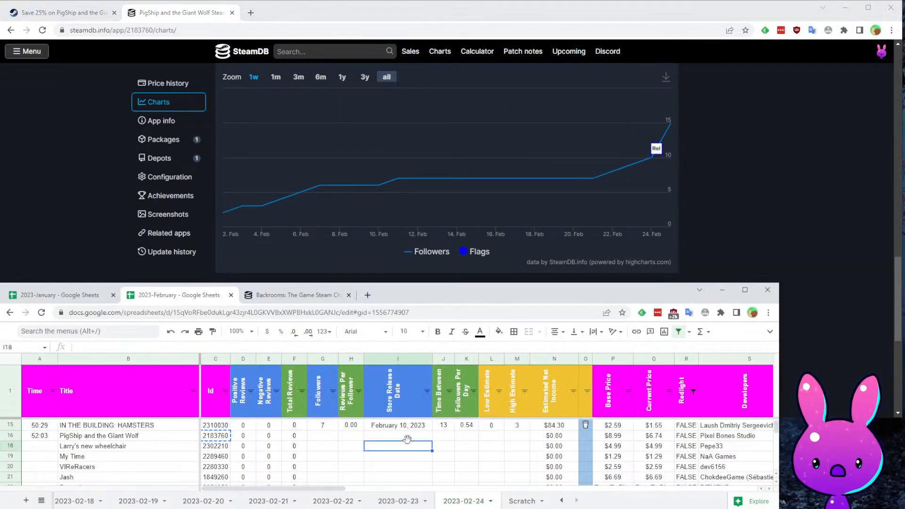
click(408, 438)
key(Left)
key(Left)
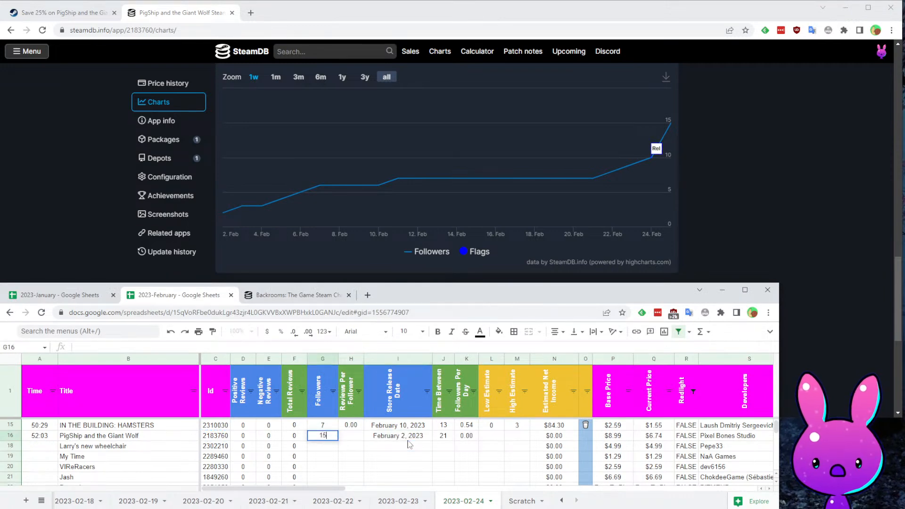
key(Right)
key(Right)
key(Right)
key(Down)
key(Right)
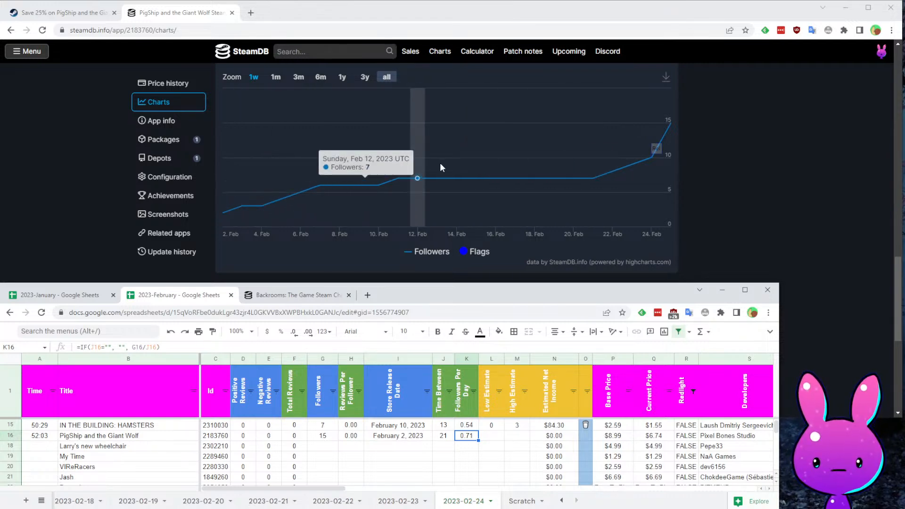
- Review PigShip's Steam store page again and set its row's low estimate to 0 and high estimate to 1
click(62, 13)
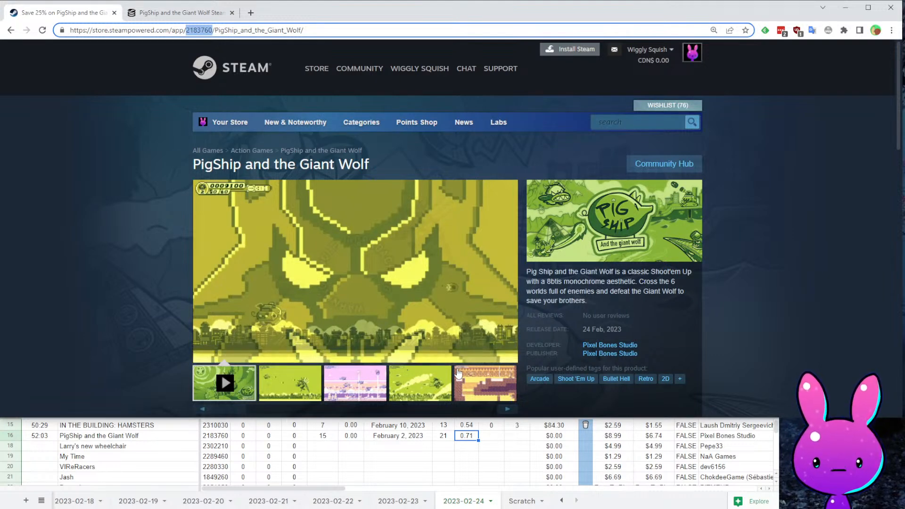
scroll(468, 342, down, 6)
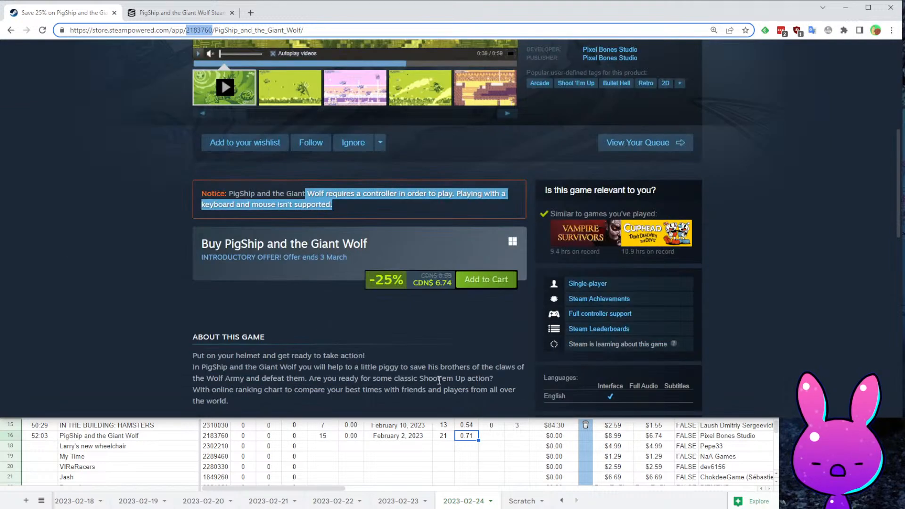
scroll(434, 380, up, 5)
click(821, 287)
scroll(783, 283, down, 6)
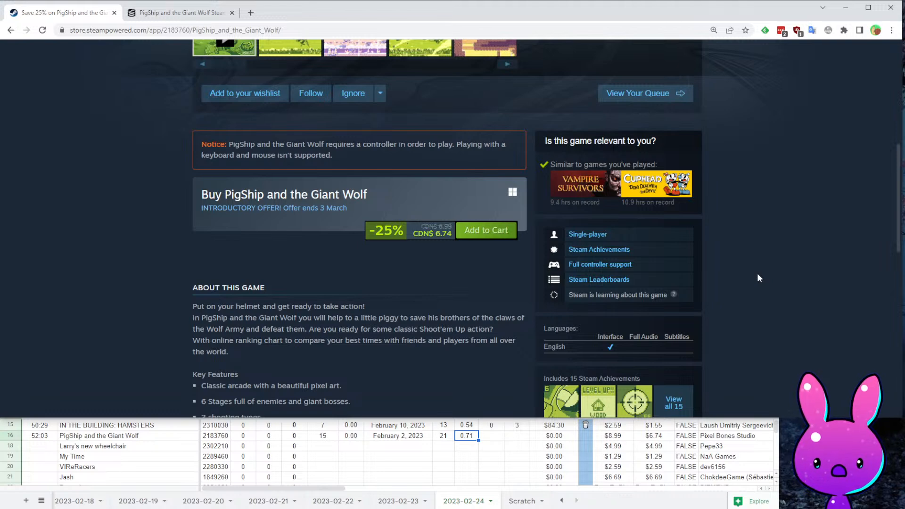
click(510, 436)
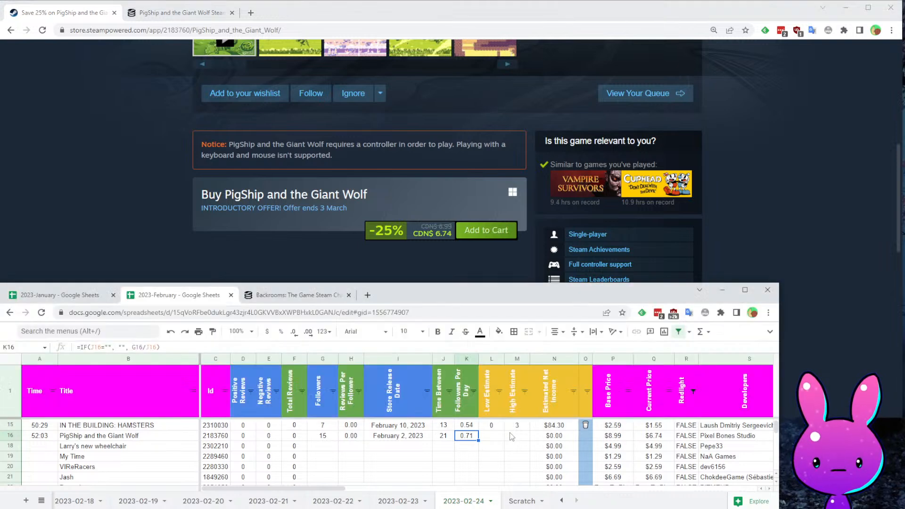
key(Left)
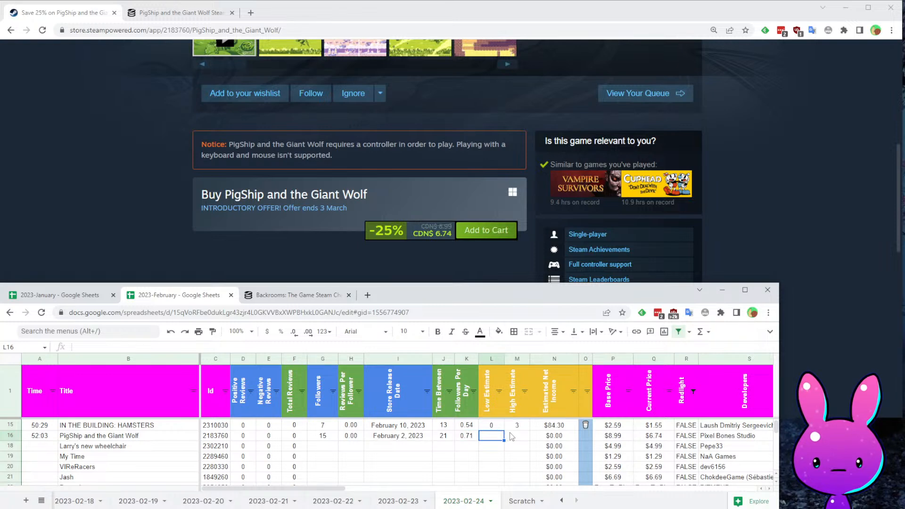
key(Tab)
text(1)
key(Left)
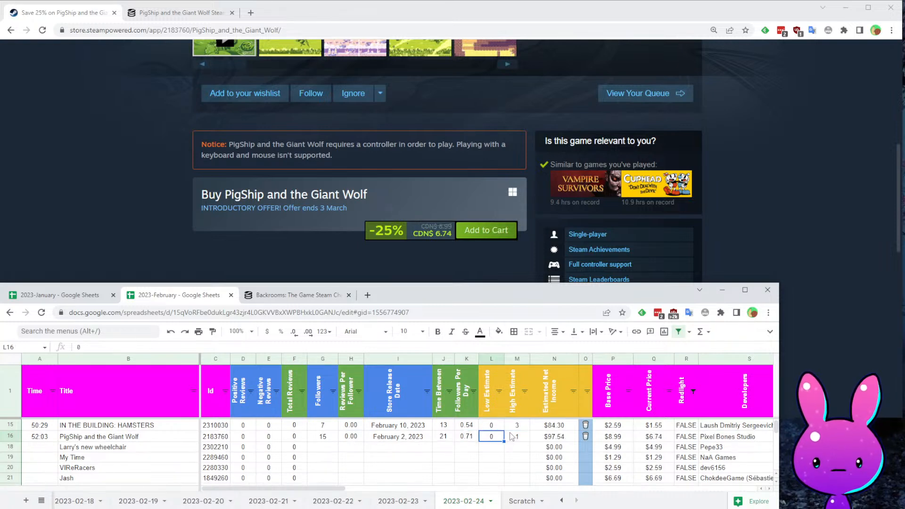
key(Home)
key(Down)
key(Down)
key(Down)
key(Down)
key(Down)
key(Down)
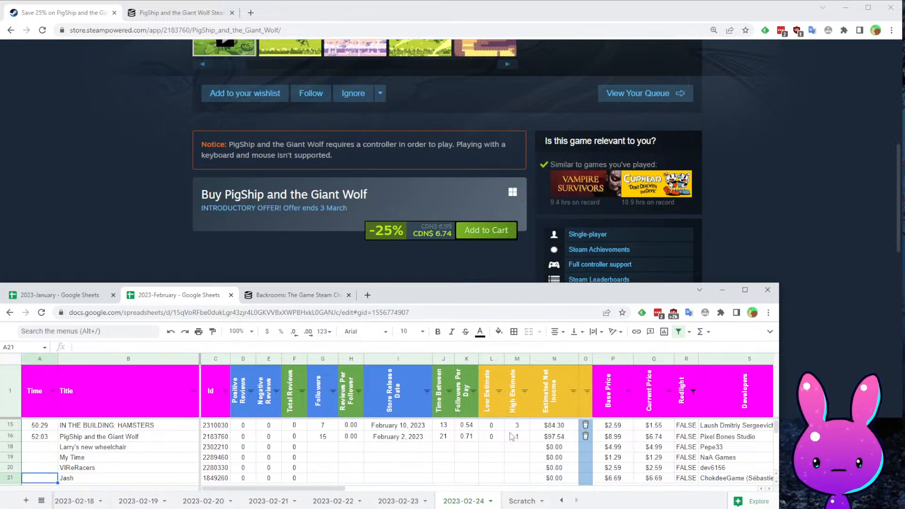
key(Up)
key(Up)
key(Up)
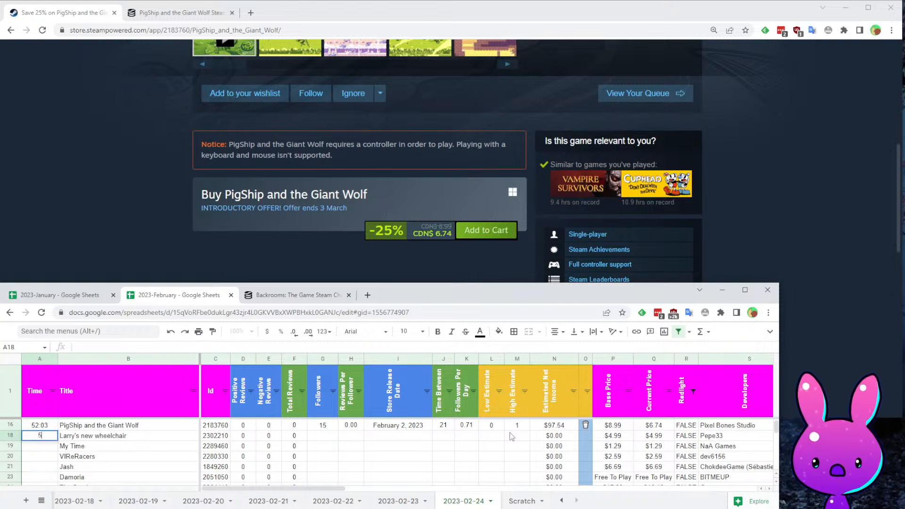
key(Up)
key(Right)
key(Right)
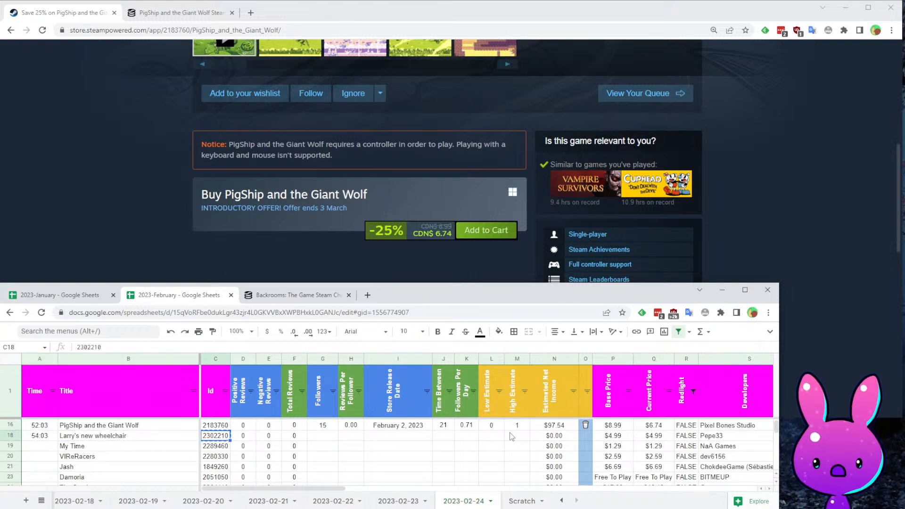
- Look across the Larry's new wheelchair row at its prices, redlight flag, developer and publisher
key(Down)
key(Down)
key(Down)
key(Right)
key(Up)
key(Up)
key(Up)
key(Up)
key(Up)
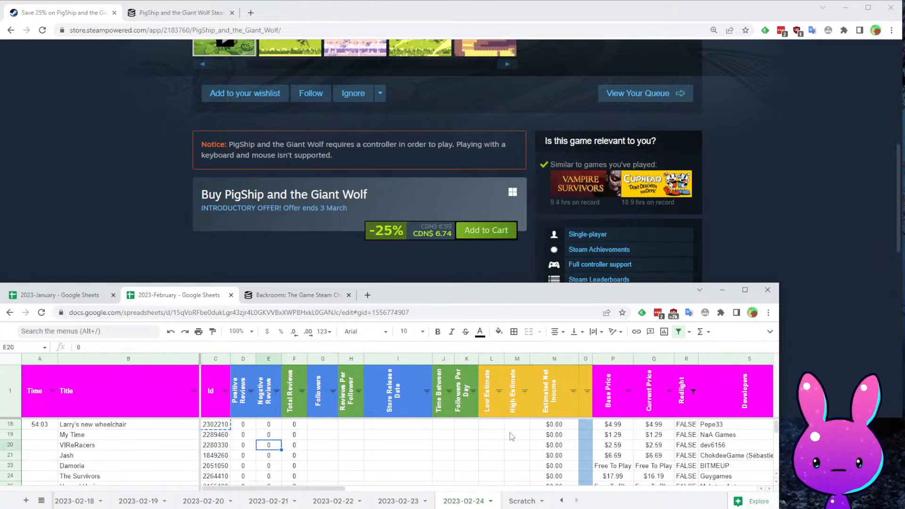
key(Right)
key(Right)
key(Right)
key(Right)
key(Right)
key(Right)
key(Right)
key(Right)
key(Right)
key(Right)
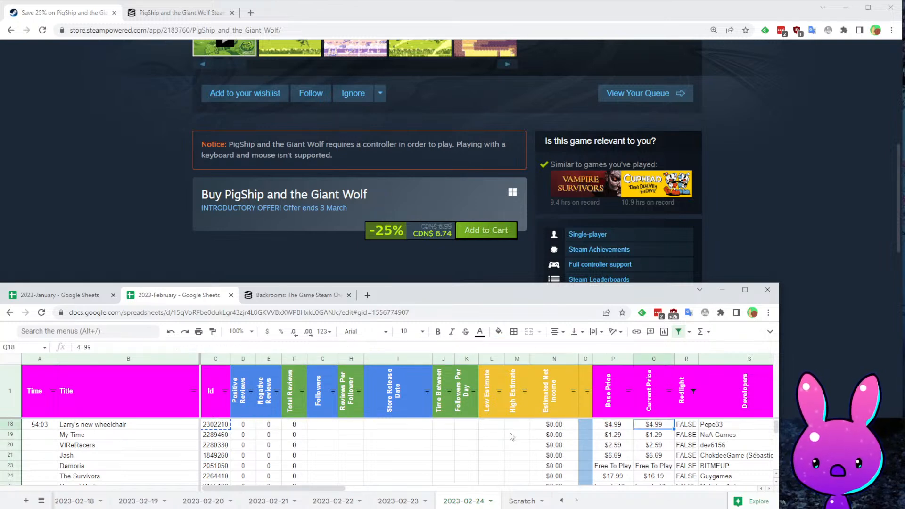
key(Right)
key(Right)
key(Right)
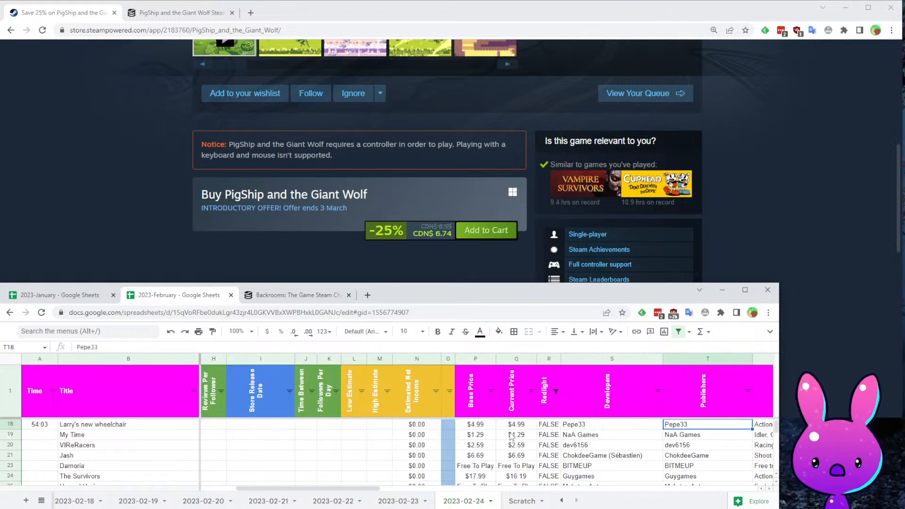
key(ctrl+Home)
key(Right)
key(Right)
key(Right)
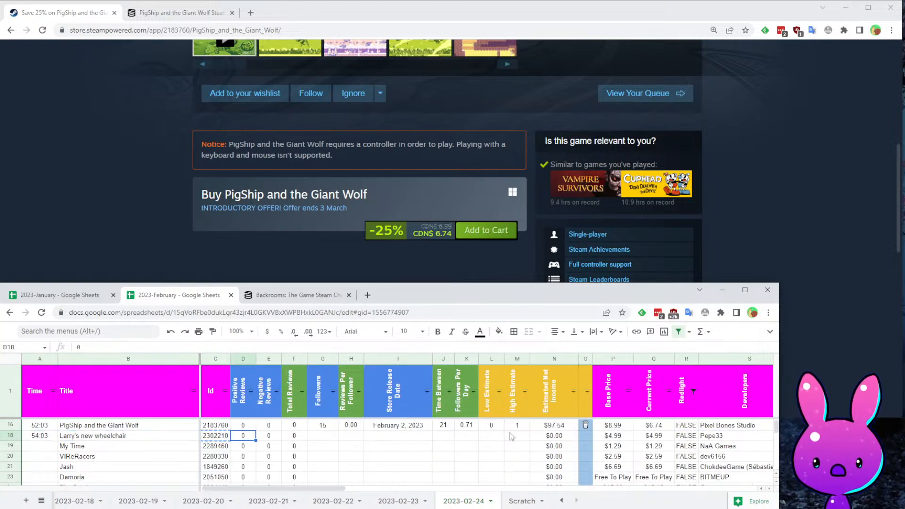
- Open the Steam store page for app ID 2302210 in place of the PigShip page
double_click(175, 30)
text(2302210)
key(Return)
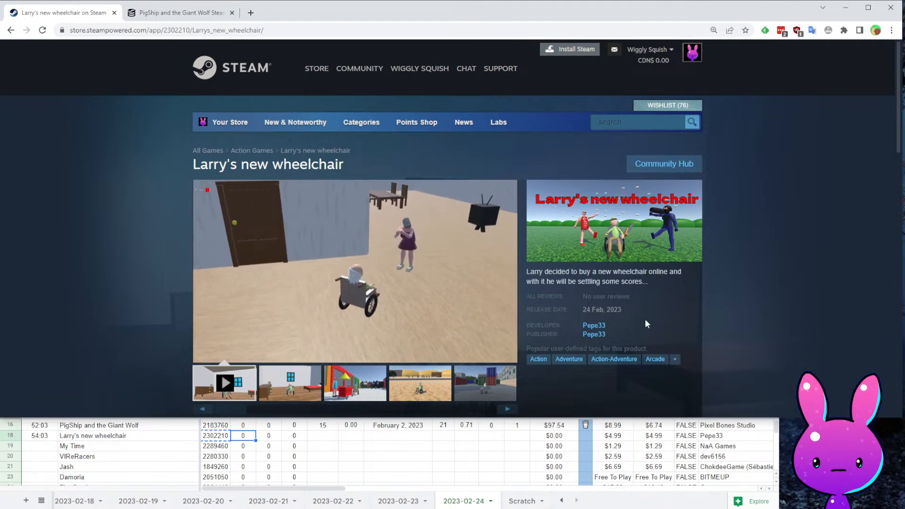
- Review the trailer, screenshots and description of Larry's new wheelchair, and check the developer's list of games on Steam
mouse_move(276, 346)
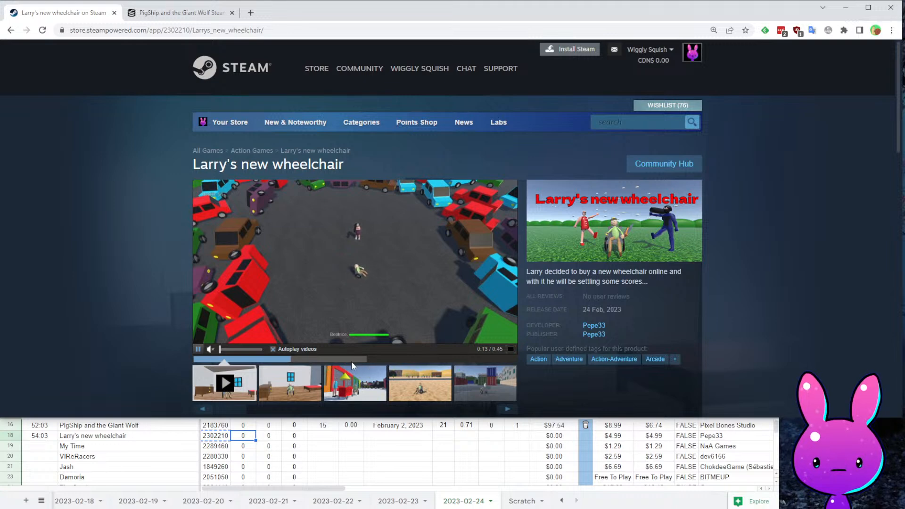
click(310, 373)
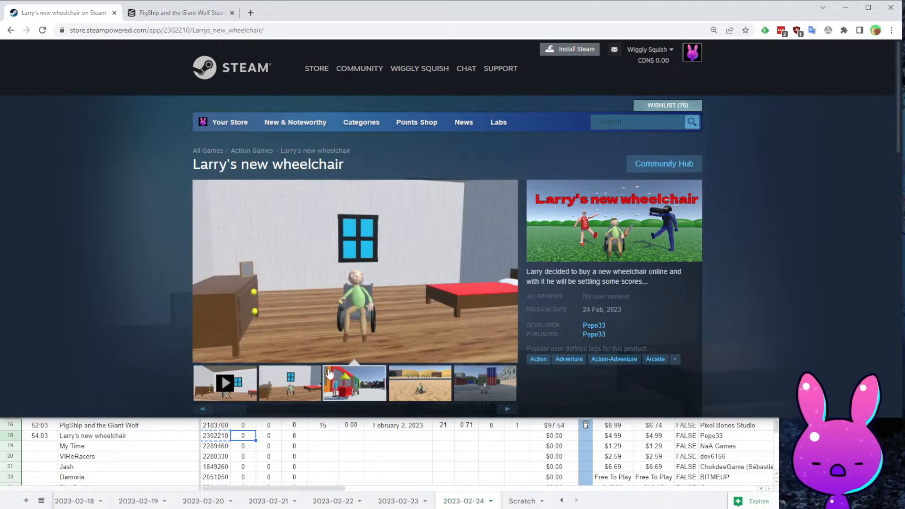
click(329, 374)
click(420, 383)
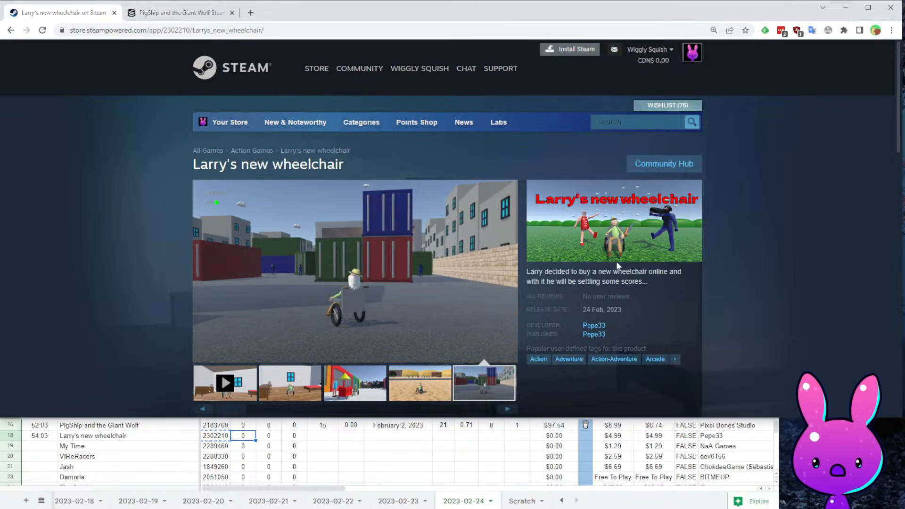
scroll(616, 261, down, 8)
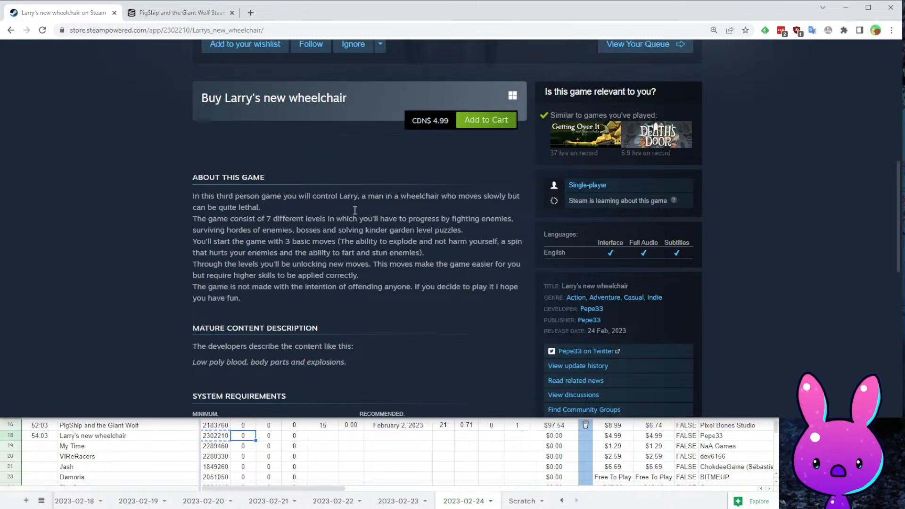
scroll(393, 233, down, 8)
scroll(344, 324, up, 15)
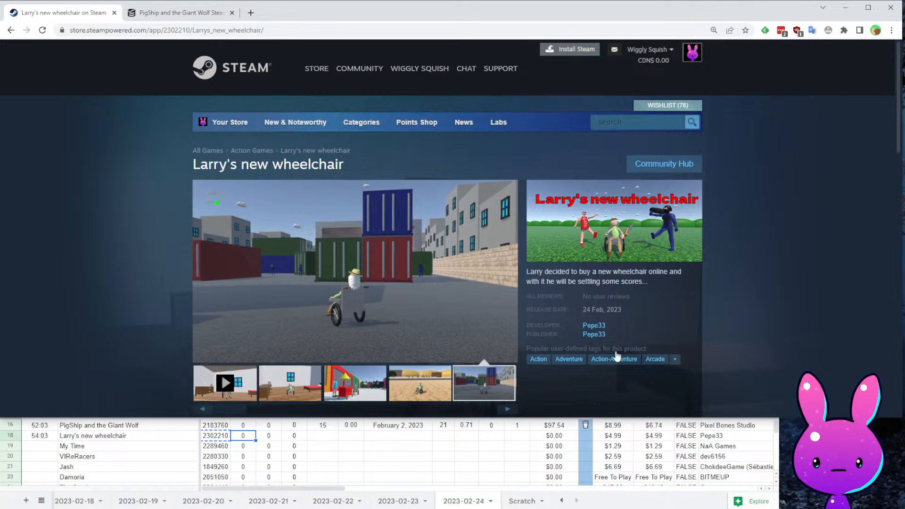
click(597, 325)
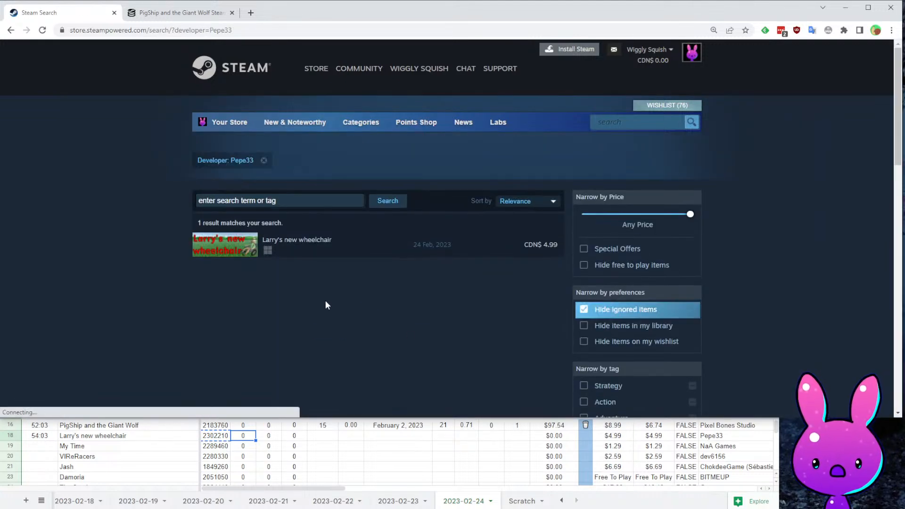
key(alt+Left)
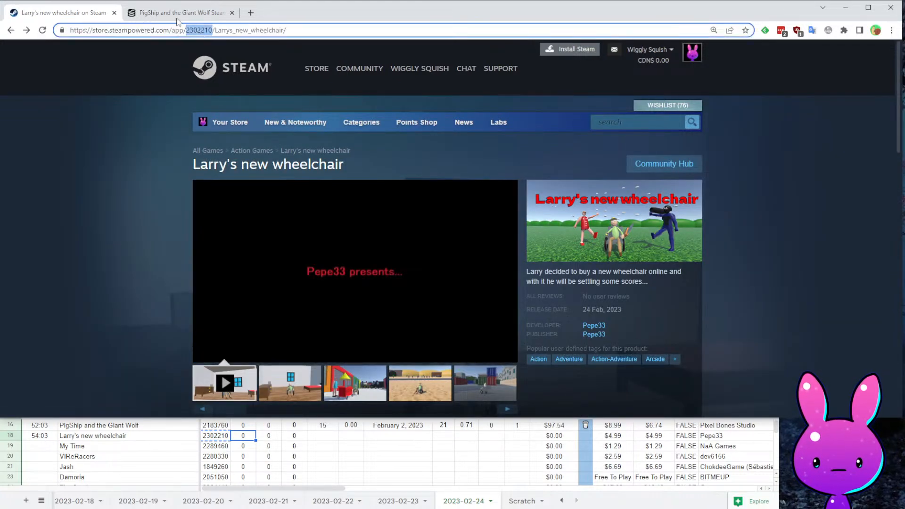
- Open the SteamDB charts page for app ID 2302210 in place of the PigShip charts
click(165, 13)
click(150, 29)
text(2302210)
key(Return)
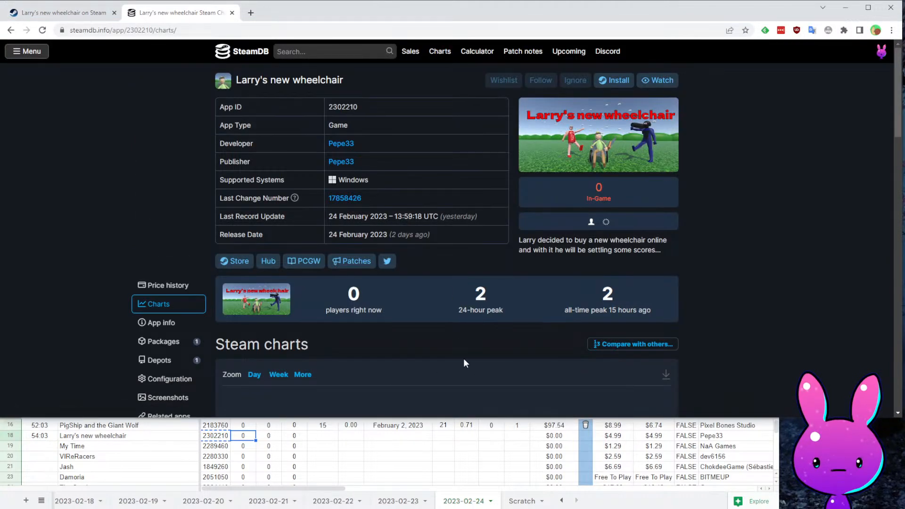
- Using the SteamDB followers data, enter 3 followers and store release date 2/3/2023 in the Larry's new wheelchair row
scroll(484, 363, down, 4)
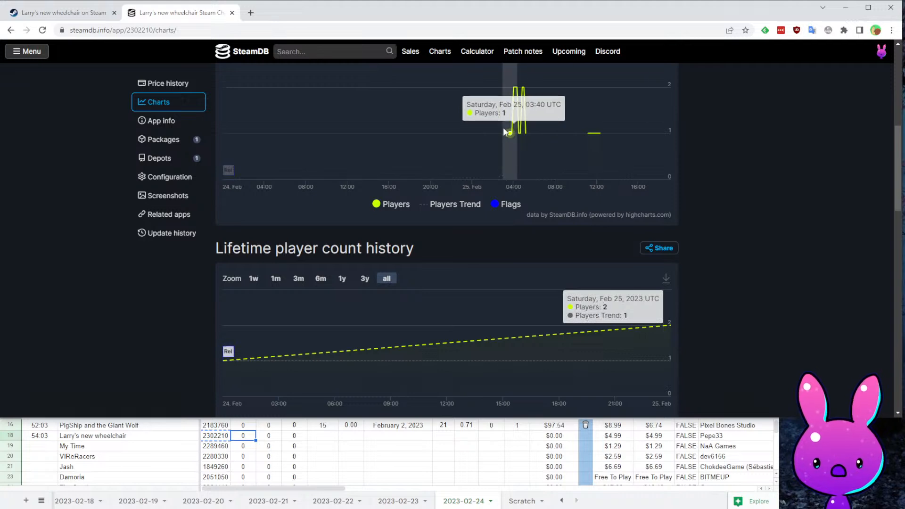
scroll(532, 239, down, 10)
scroll(466, 282, up, 4)
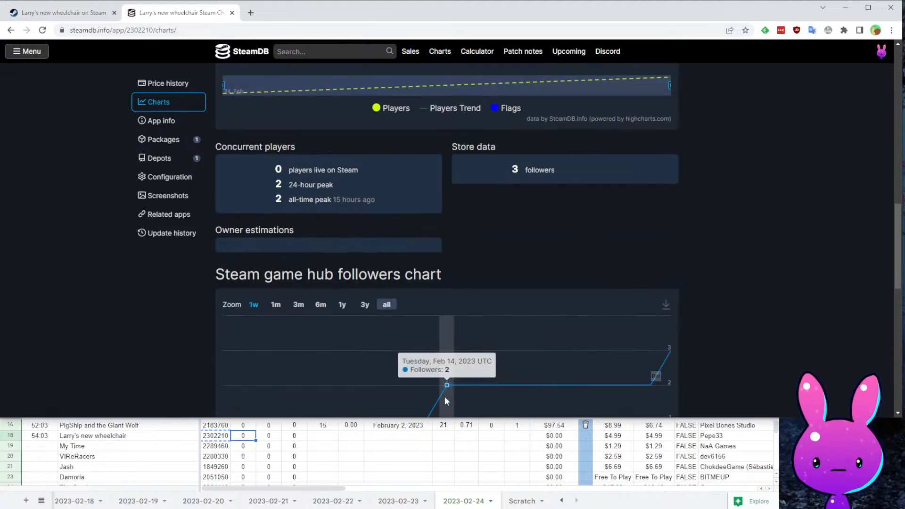
click(324, 437)
click(607, 219)
scroll(384, 232, down, 3)
click(383, 444)
click(384, 446)
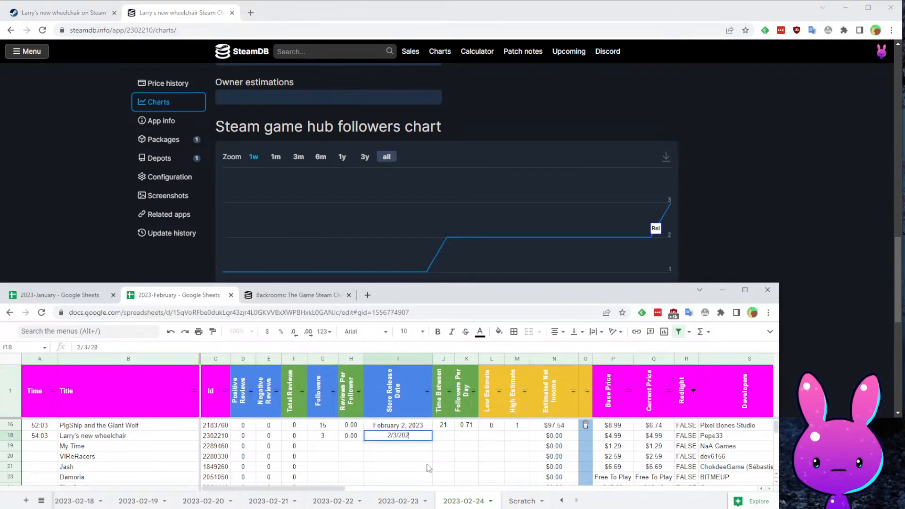
text(2/3/2023)
- Set the low estimate to 0 and the high estimate to 1 for Larry's new wheelchair
key(Tab)
key(Tab)
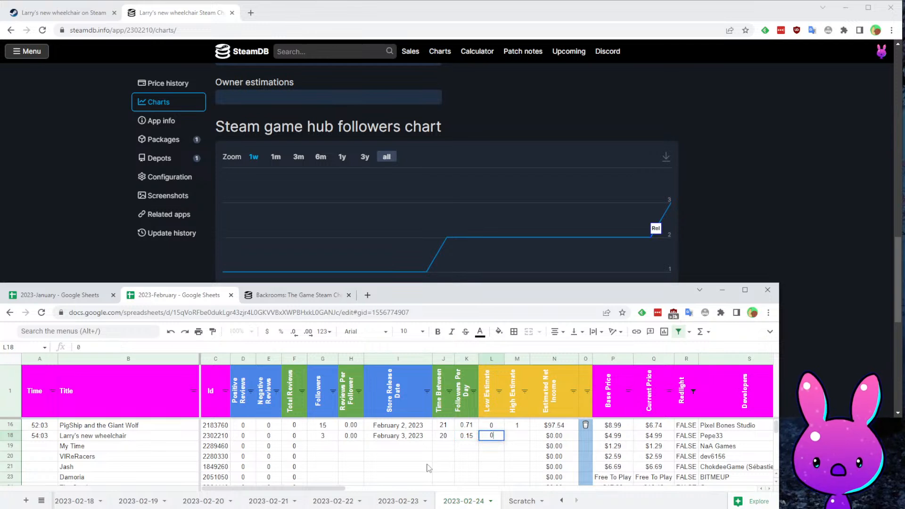
key(Down)
key(Down)
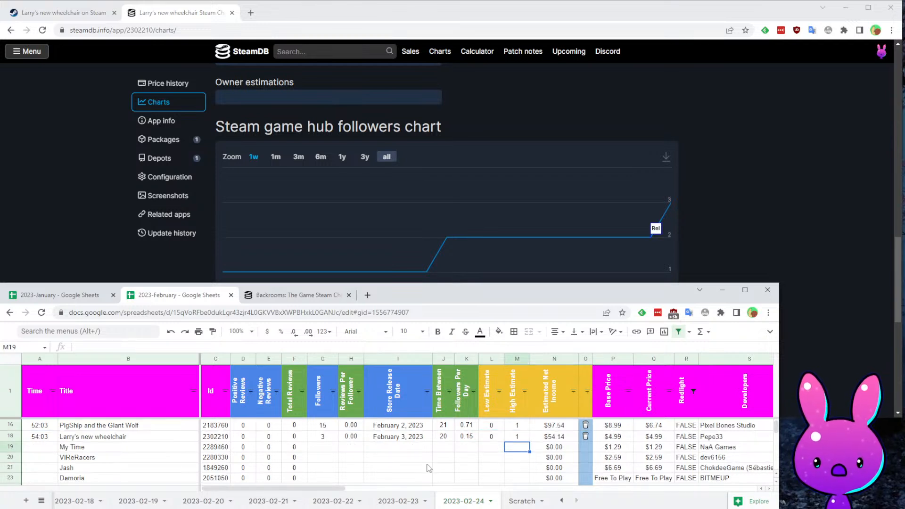
- Enter the time 55:09 in the My Time row and copy that row's app ID, 2289460
key(Home)
key(Down)
key(Down)
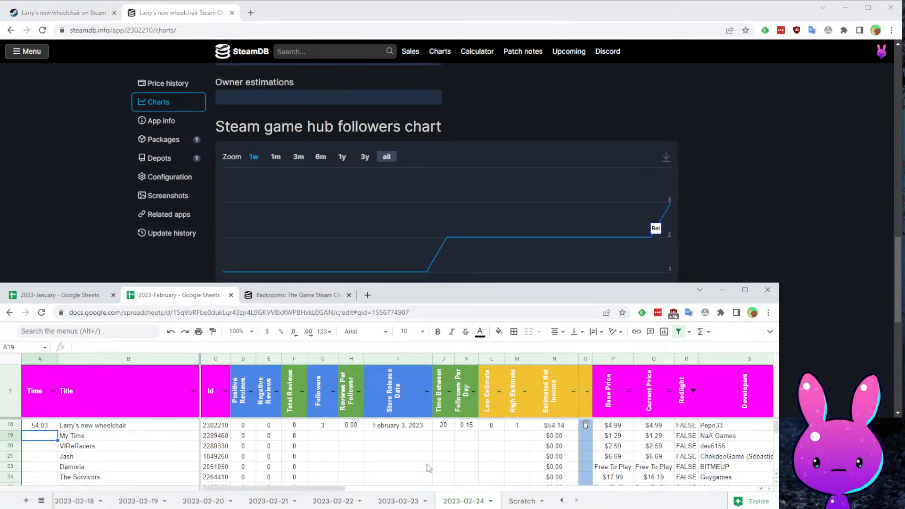
key(Up)
key(Up)
key(Right)
key(Right)
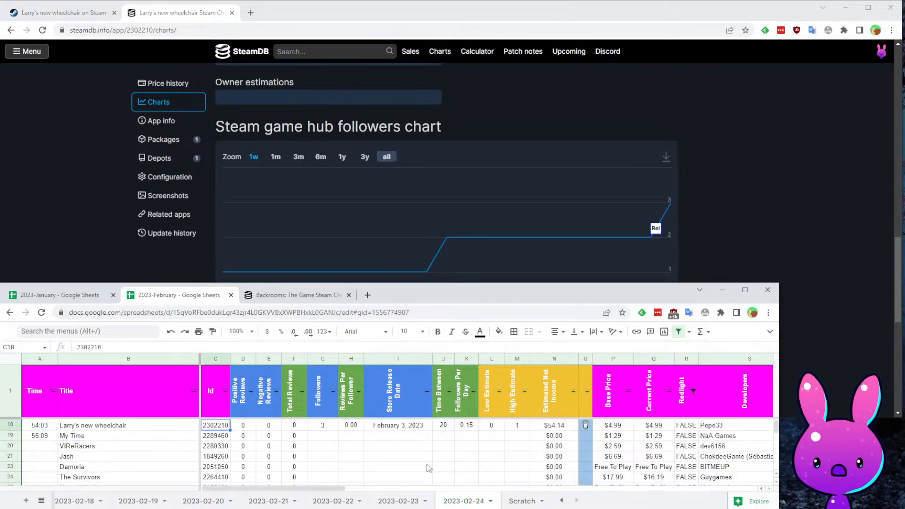
- Look across the My Time row at its prices, redlight flag, developer and publisher, and return to its app ID
key(Right)
key(Right)
key(Right)
key(Right)
key(Right)
key(Right)
key(Right)
key(Right)
key(Right)
key(Right)
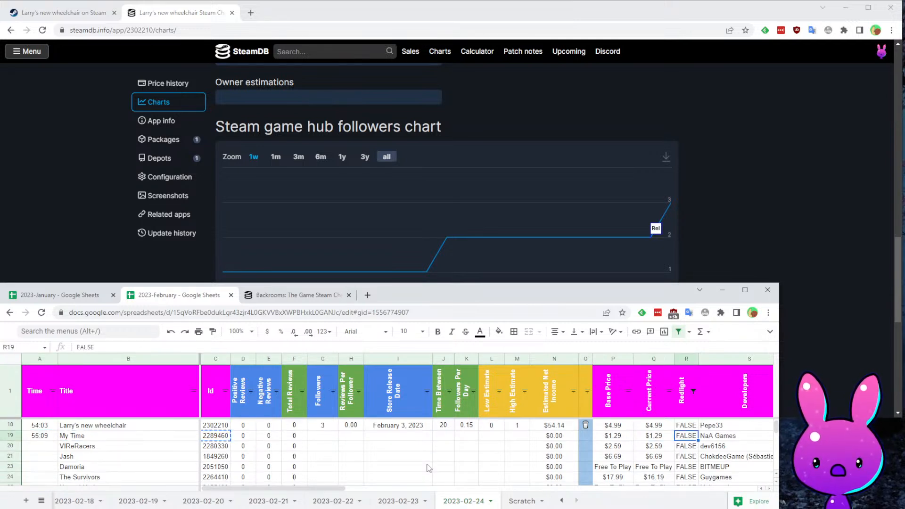
key(Right)
key(Right)
key(Right)
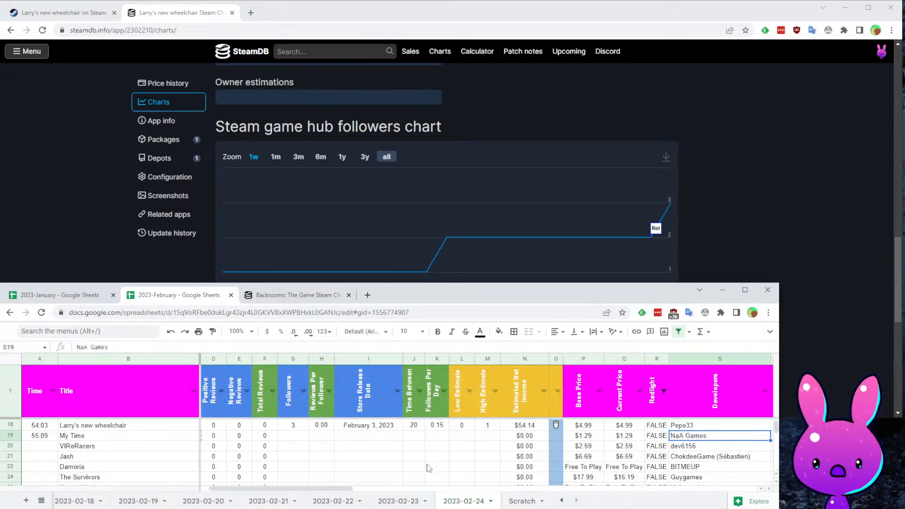
key(Left)
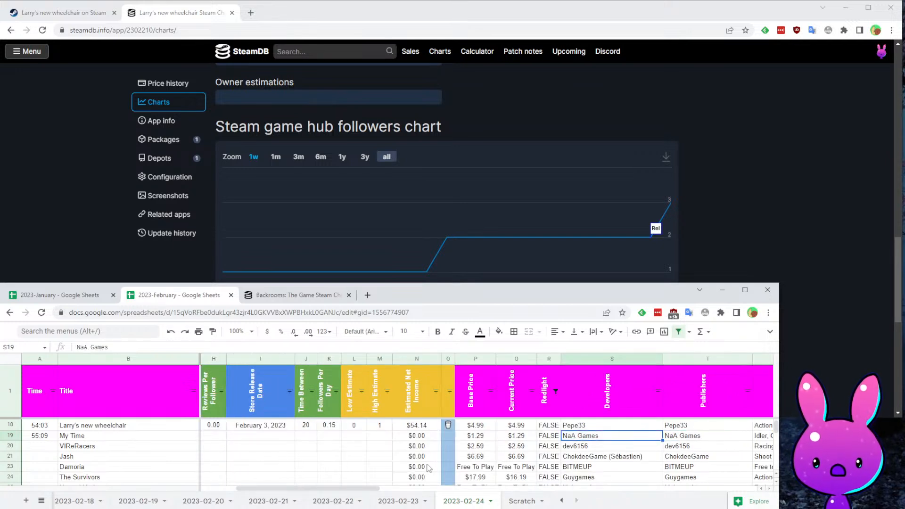
key(Right)
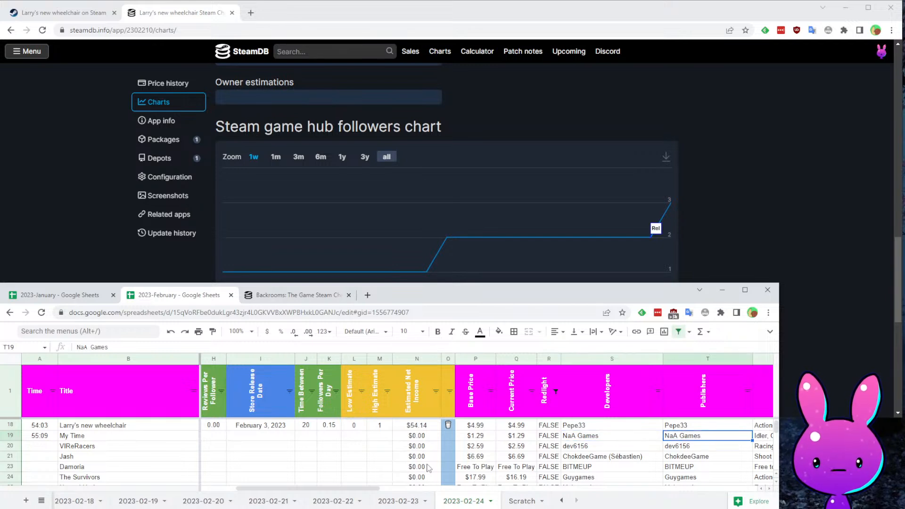
key(Left)
key(Up)
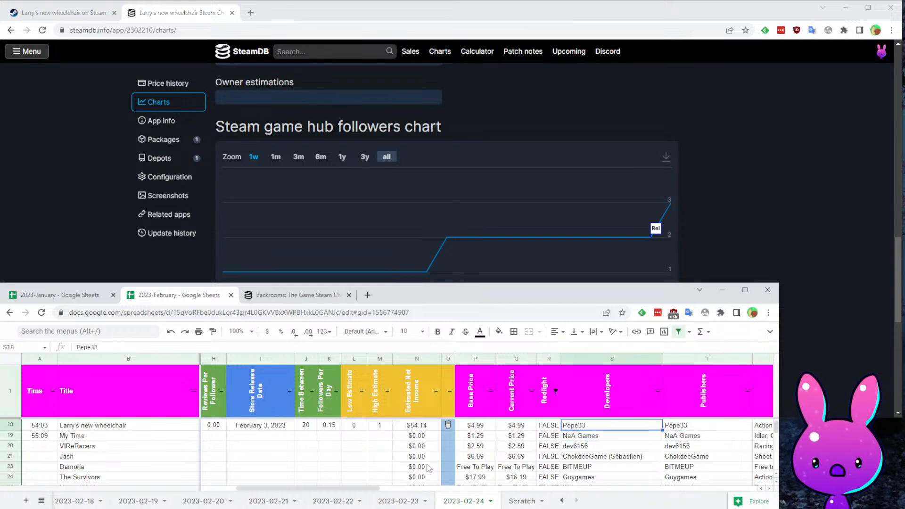
key(Home)
key(Down)
key(Right)
key(Right)
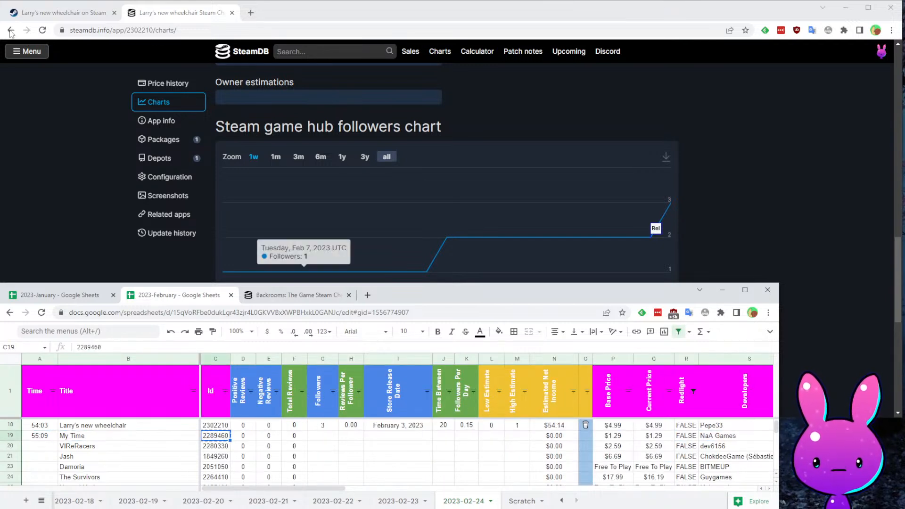
- Open the Steam store page for app ID 2289460 in place of the Larry's new wheelchair page
click(71, 13)
text(2289460)
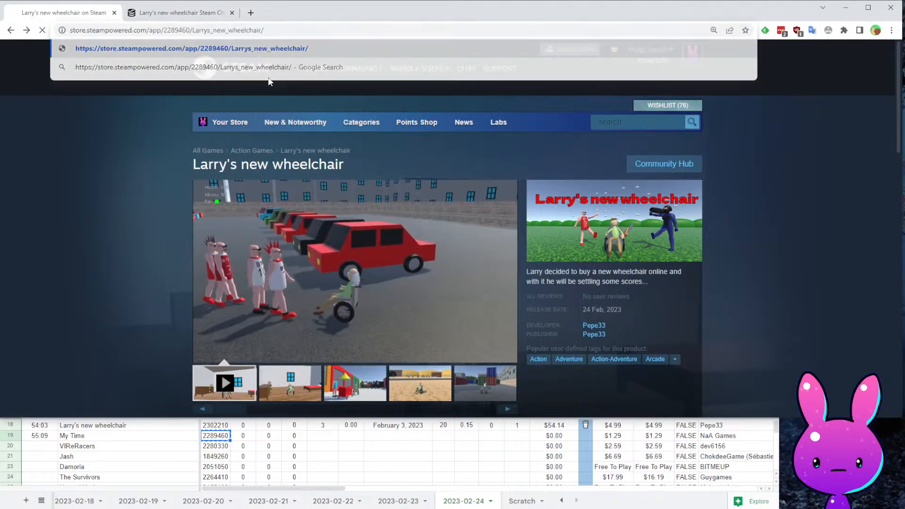
key(Return)
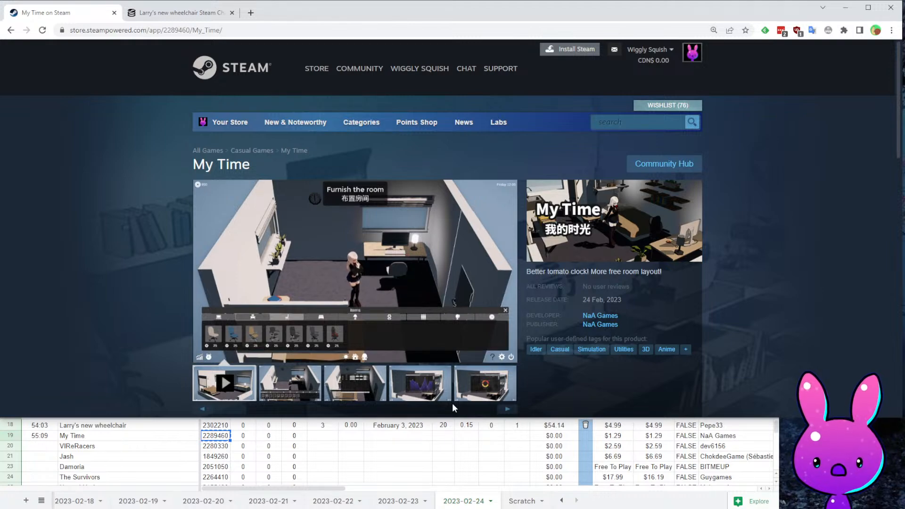
- Watch the My Time trailer full screen and read the store page's price, description and feature list
scroll(313, 268, down, 4)
scroll(313, 269, up, 4)
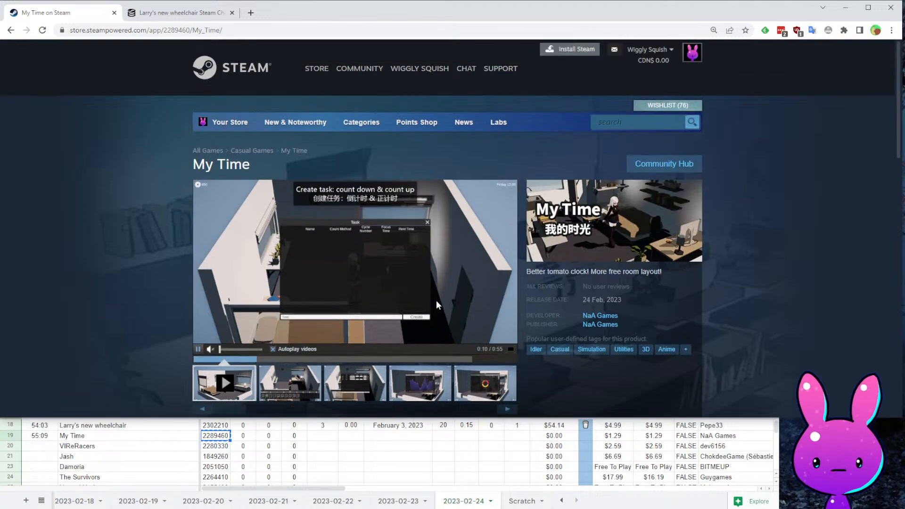
click(510, 349)
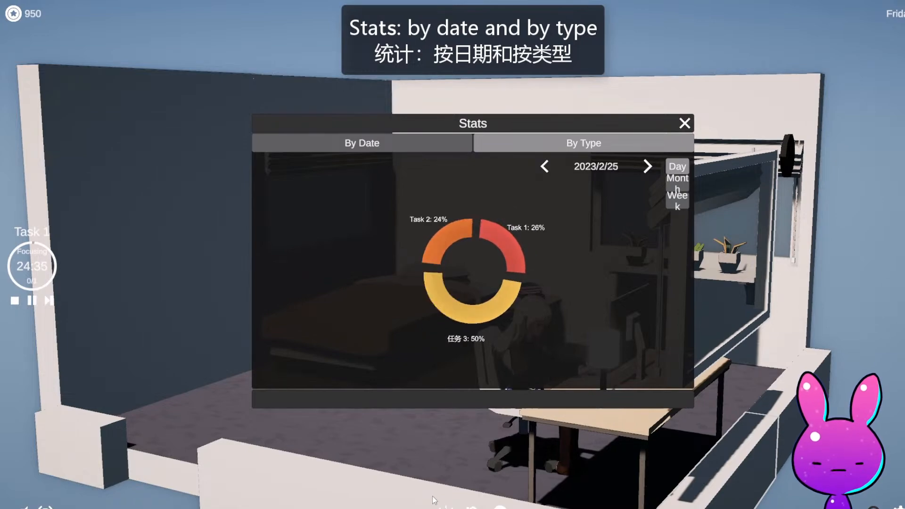
key(Escape)
scroll(708, 377, down, 4)
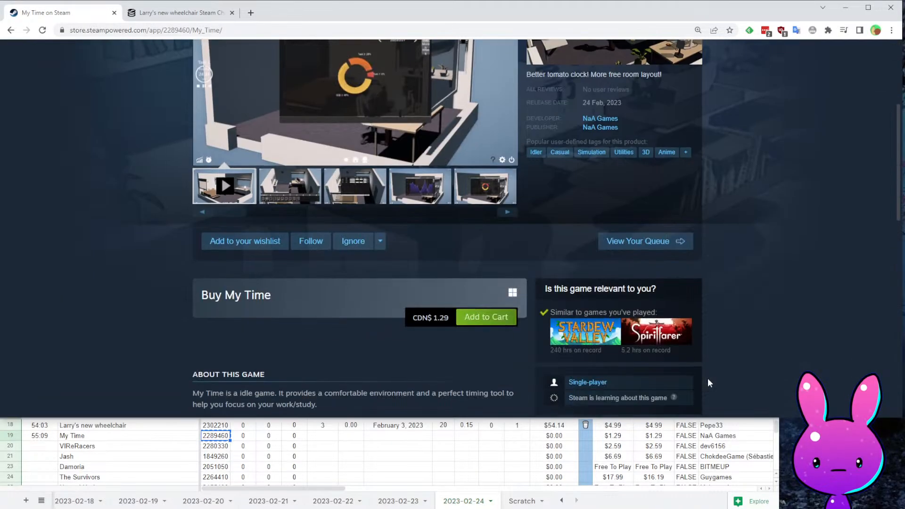
scroll(180, 164, down, 5)
scroll(178, 165, up, 6)
scroll(198, 171, down, 6)
scroll(218, 186, up, 2)
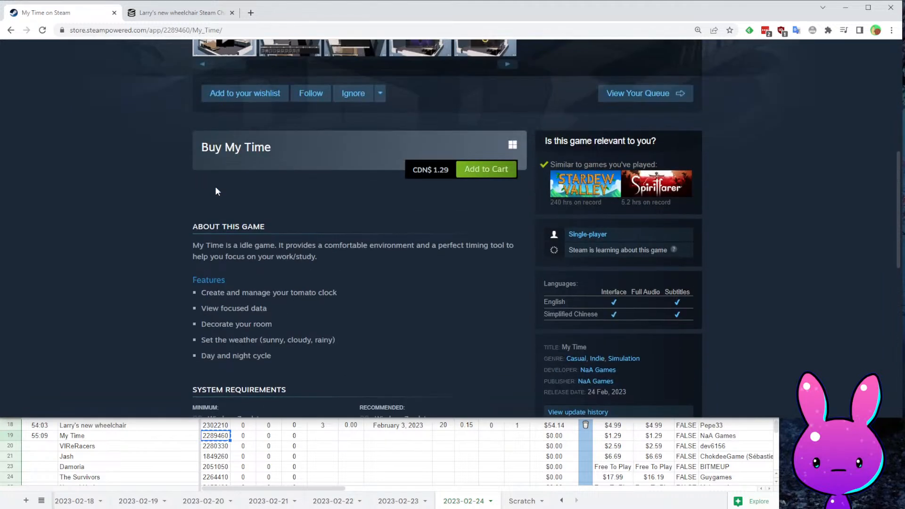
- Read the rest of the My Time description and look over its store page once more
drag(349, 242, 489, 253)
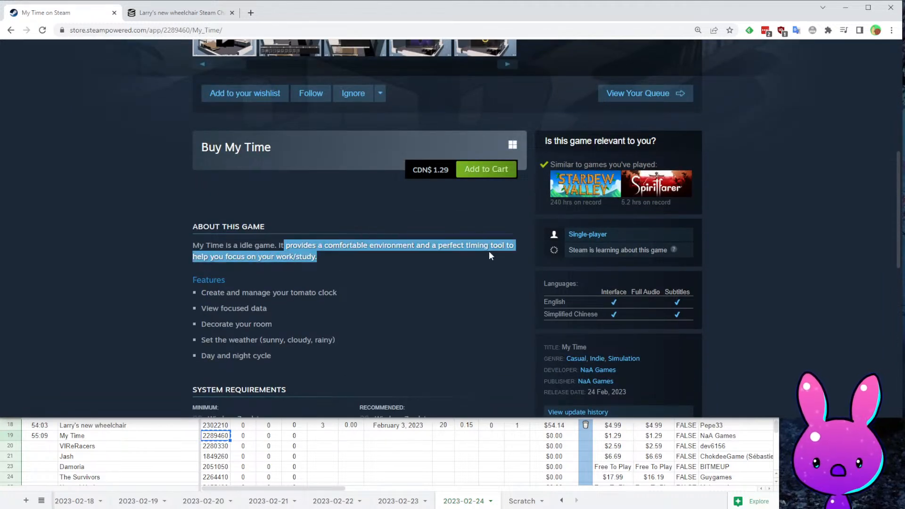
click(443, 281)
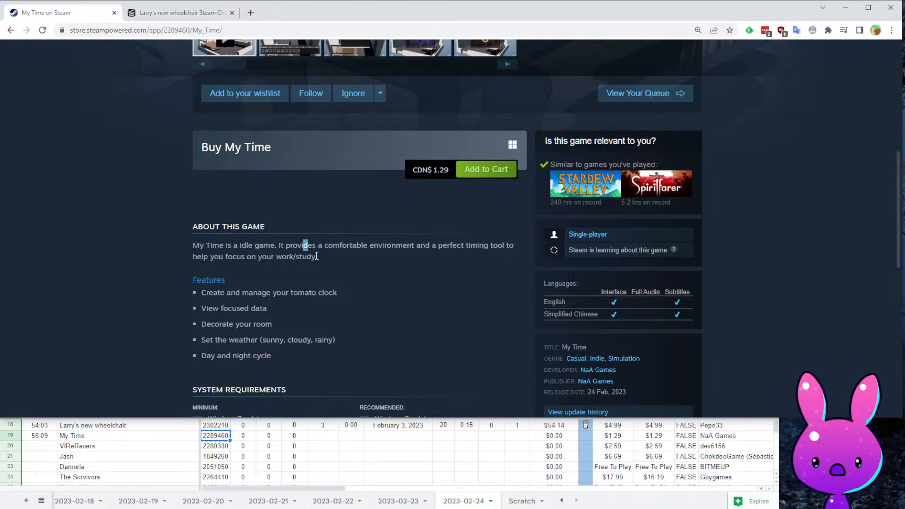
scroll(366, 296, up, 5)
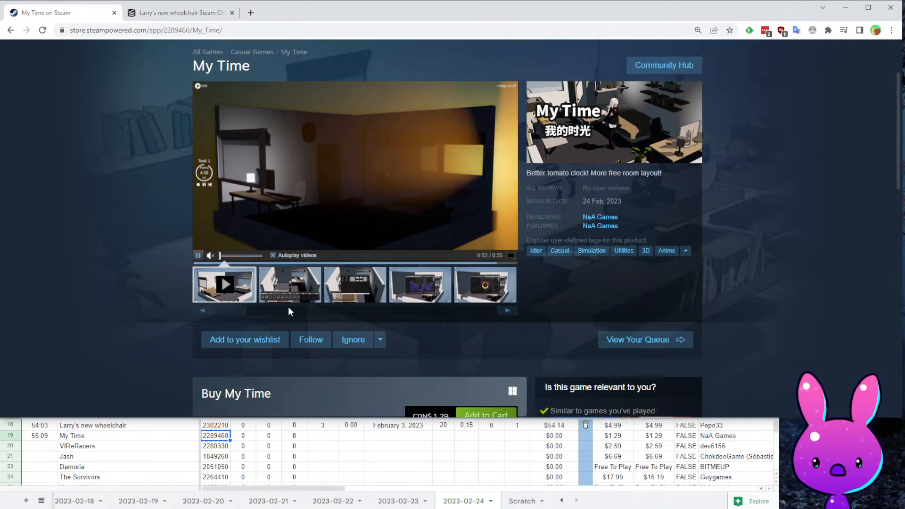
scroll(287, 306, down, 3)
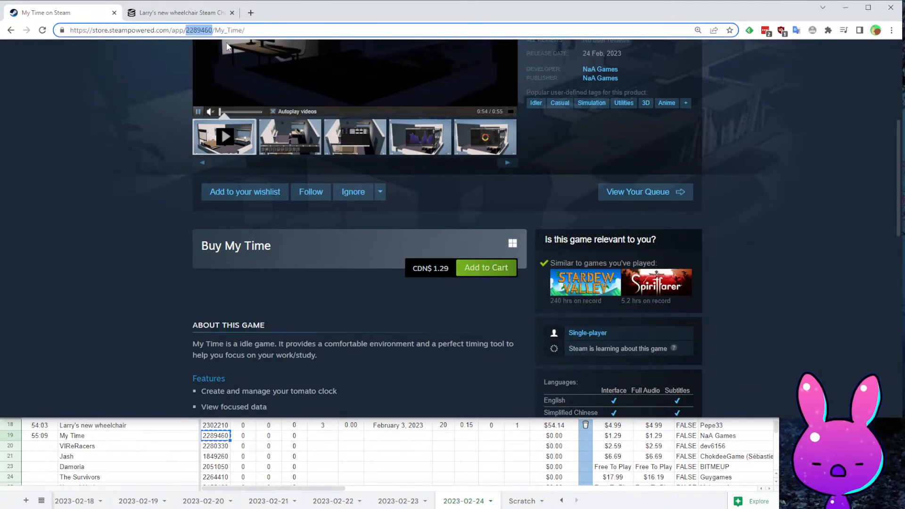
- Open the SteamDB charts page for app ID 2289460 and check its follower count and the start of its followers chart
click(168, 12)
double_click(147, 30)
text(2289460)
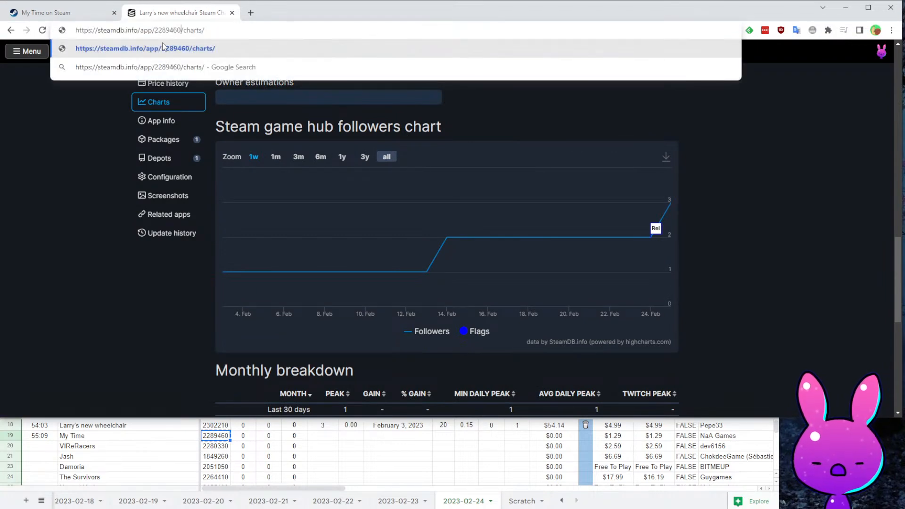
key(Return)
scroll(486, 148, down, 15)
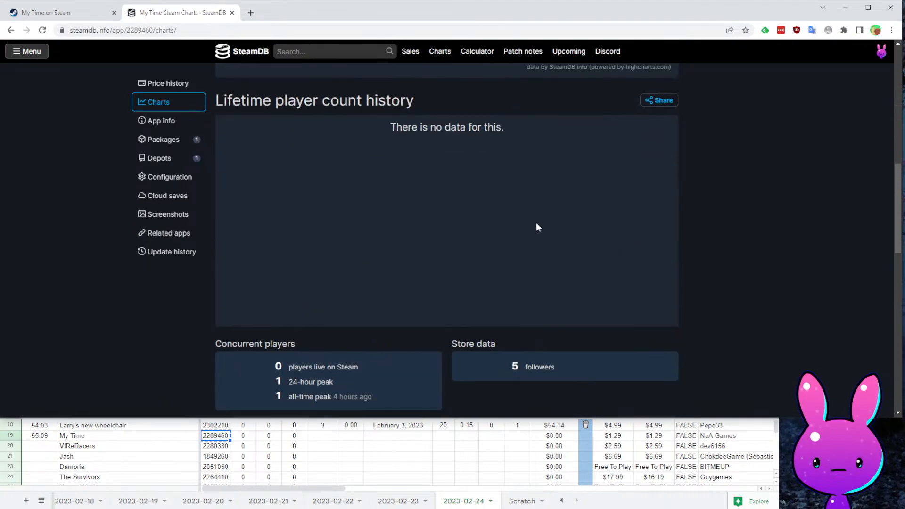
scroll(514, 268, down, 1)
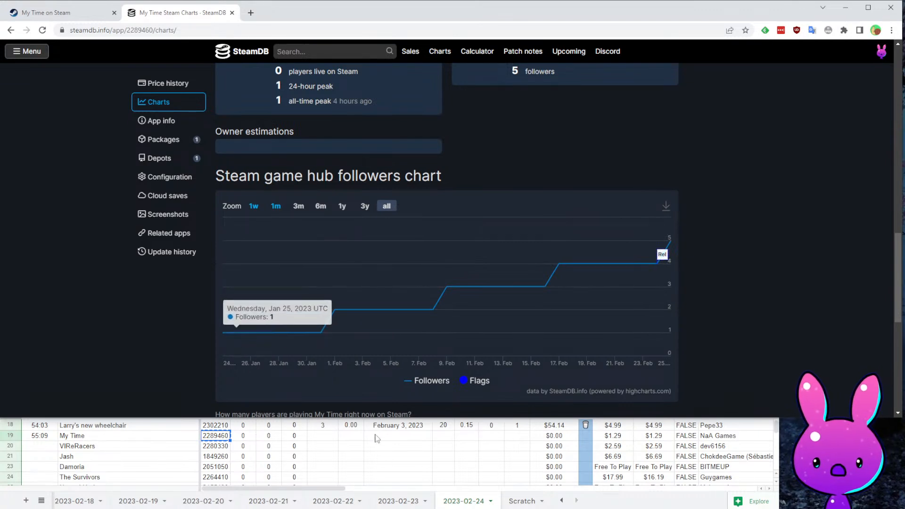
- Enter January 24, 2023 as the store release date in the My Time row
click(391, 432)
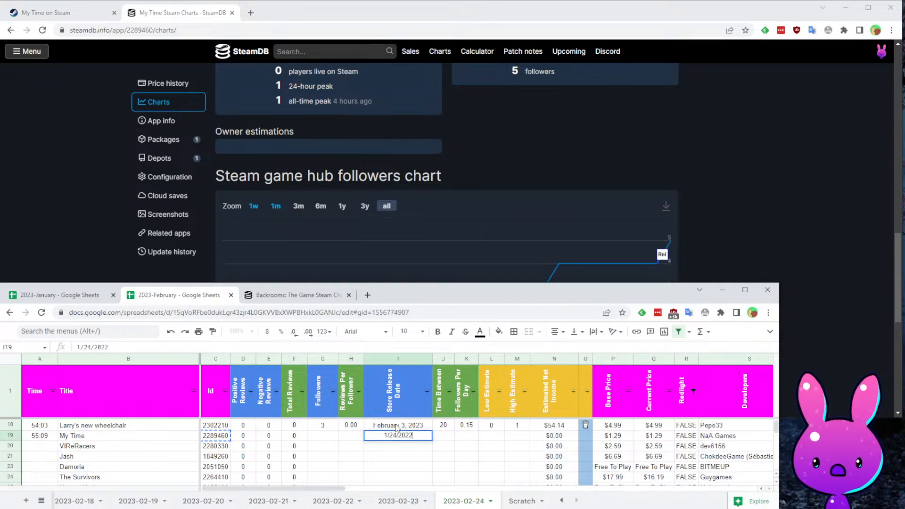
key(Up)
key(Return)
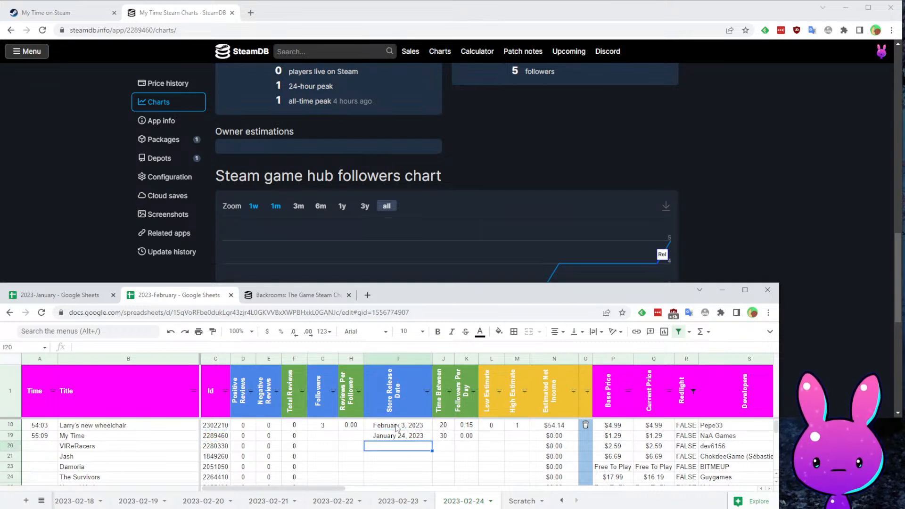
- Enter 5 followers, a low estimate of 0 and a high estimate of 1 in the My Time row
key(Up)
key(Left)
key(Right)
key(Right)
key(Tab)
key(Tab)
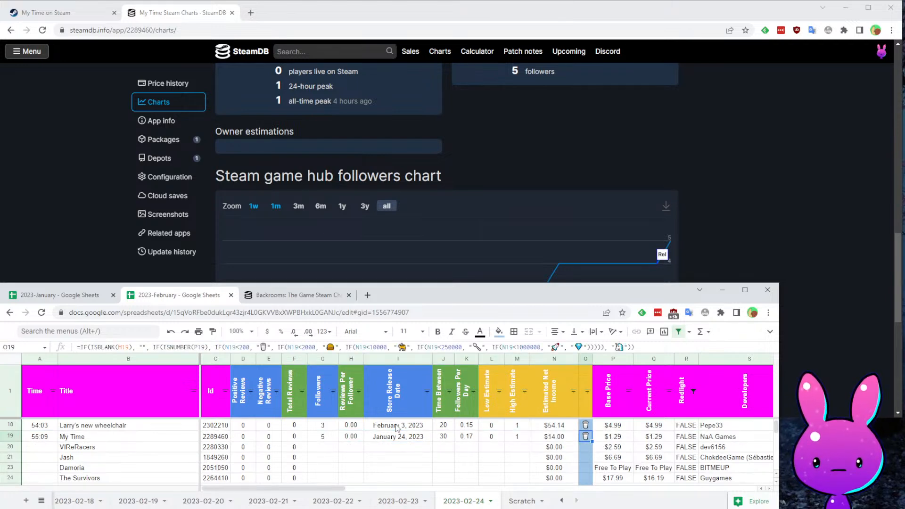
- Enter the time 56:58 in the VIReRacers row and copy that row's app ID, 2280330
key(Home)
key(Down)
key(Down)
key(Down)
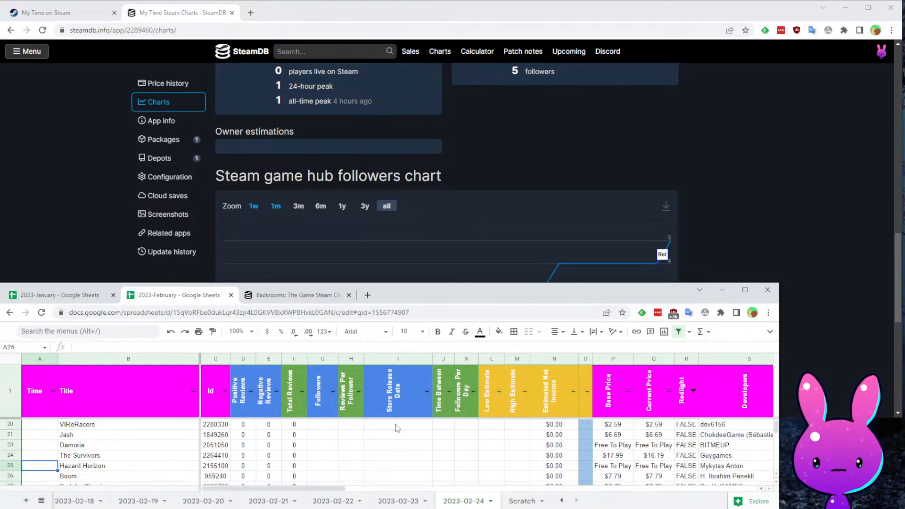
key(Up)
key(Up)
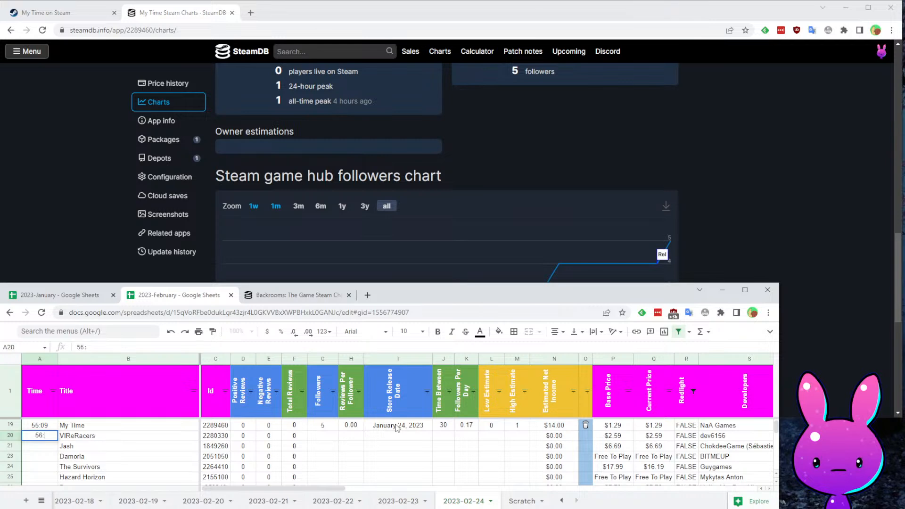
key(Up)
key(Right)
key(Right)
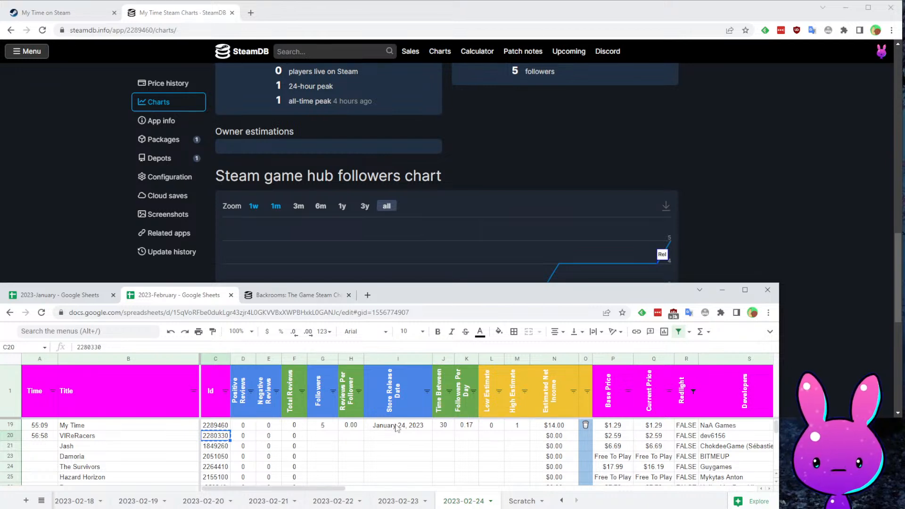
key(ctrl+c)
- Look across the VIReRacers row at its prices, redlight flag, developer and publisher, and return to its app ID
key(Left)
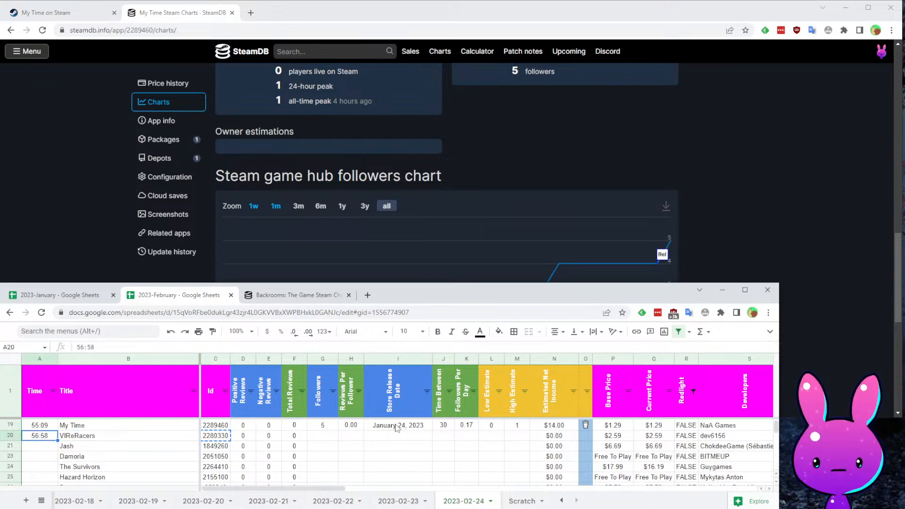
key(Right)
key(Right)
key(Right)
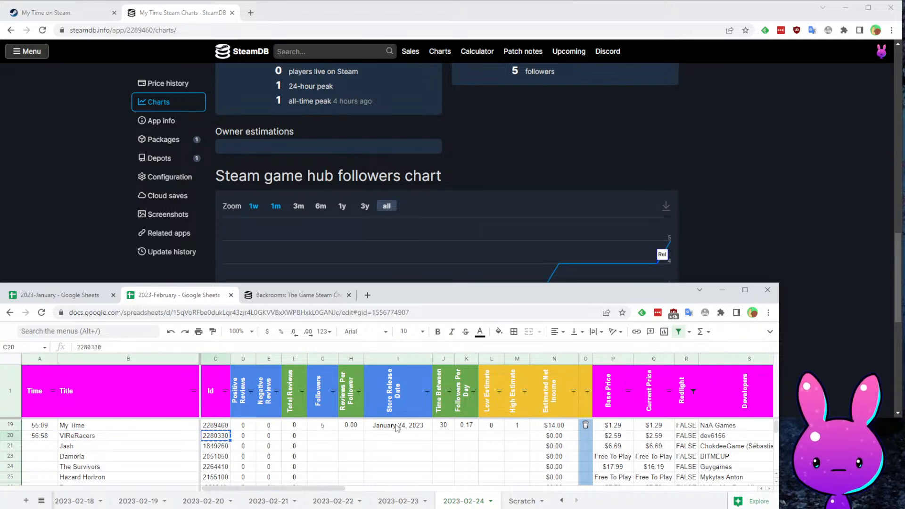
key(ctrl+Right)
key(ctrl+Right)
key(ctrl+Left)
key(Right)
key(Right)
key(Right)
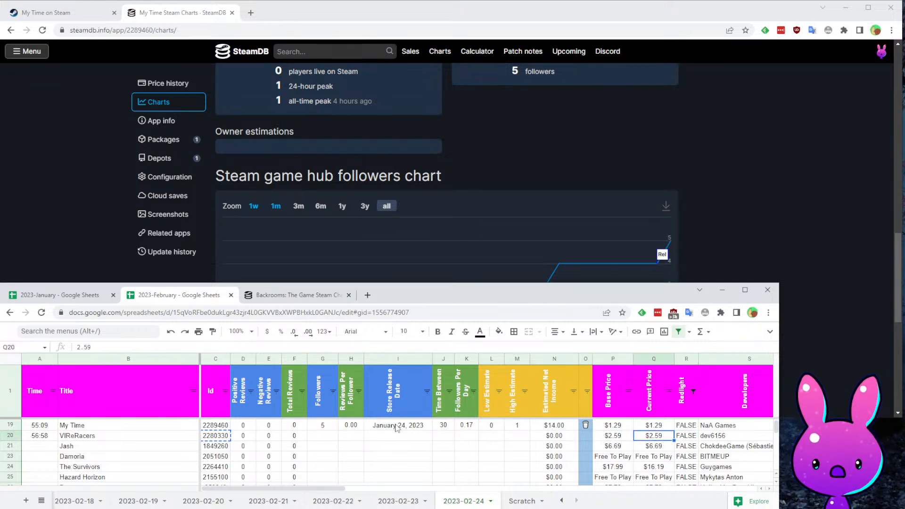
key(Right)
key(Right)
key(Left)
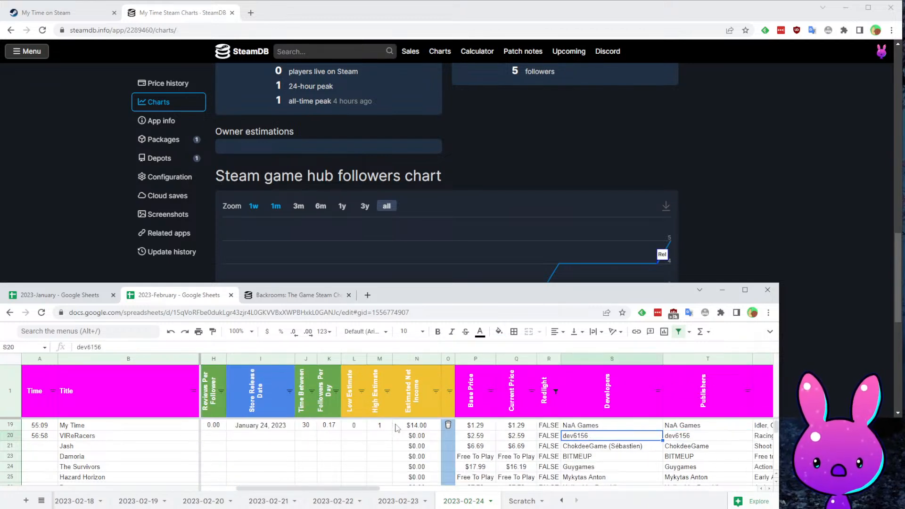
key(ctrl+Left)
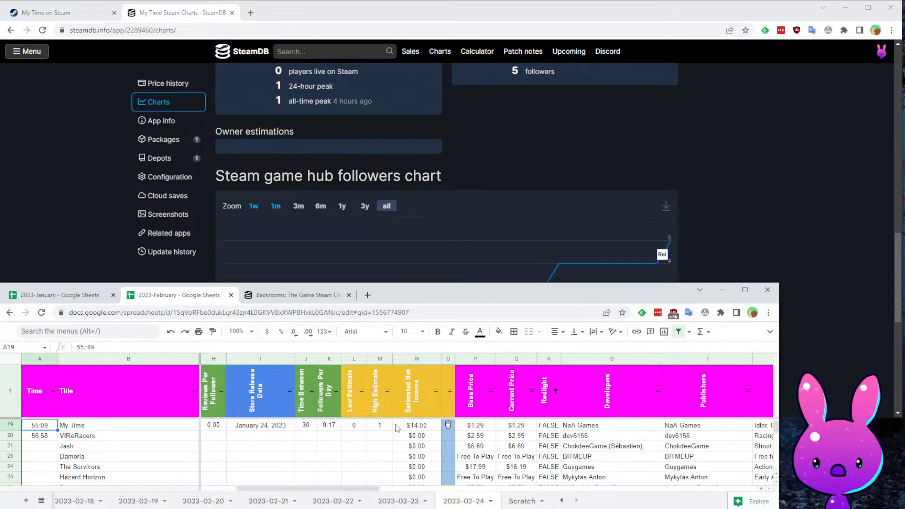
key(Down)
key(Right)
key(Right)
- Open the Steam store page for app ID 2280330 in place of the My Time page
click(65, 17)
double_click(184, 30)
key(ctrl+v)
key(Return)
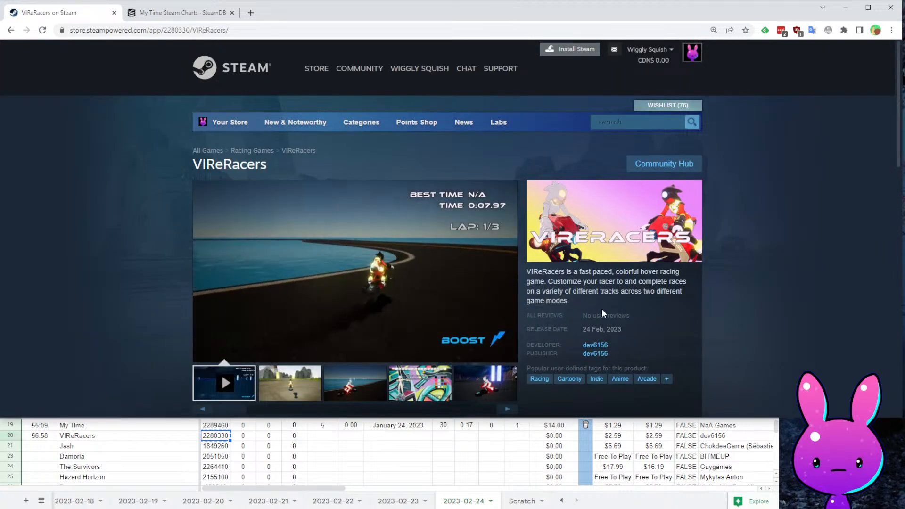
- Read the VIReRacers description, watch its trailer and view its first screenshot enlarged
mouse_move(241, 195)
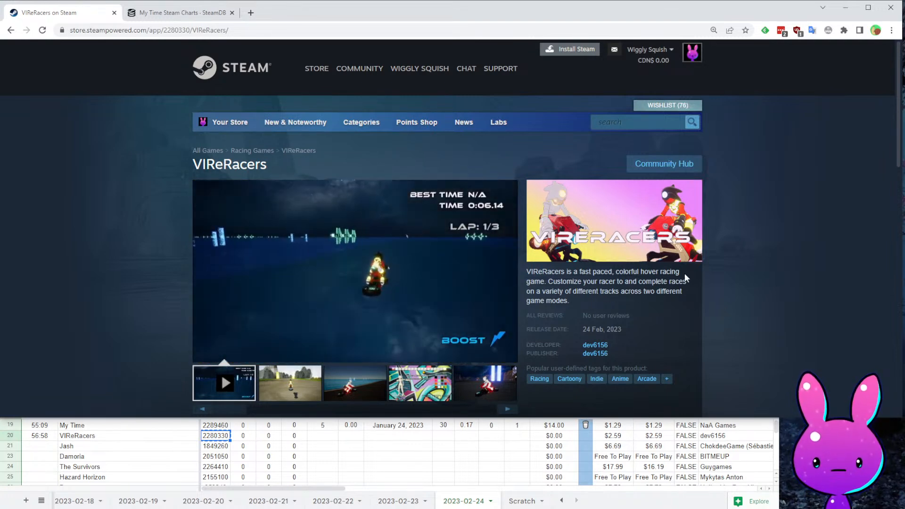
drag(560, 272, 624, 274)
click(628, 281)
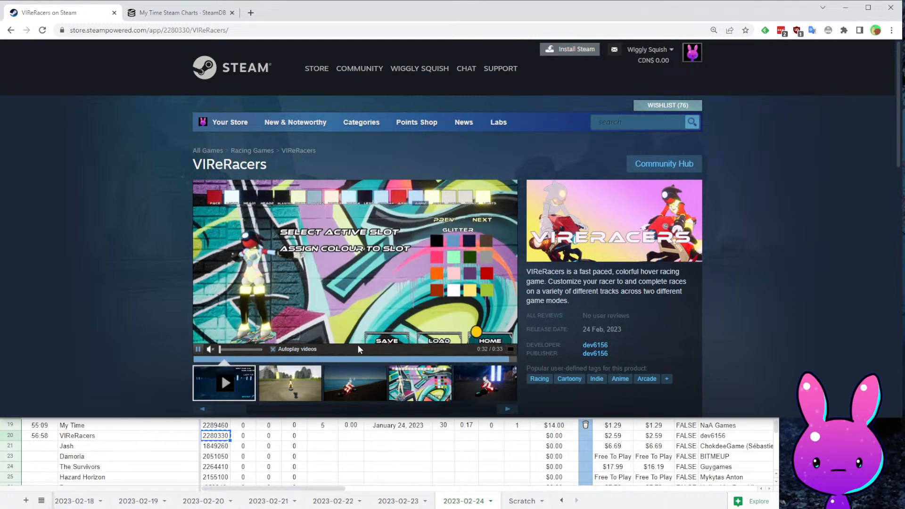
click(341, 302)
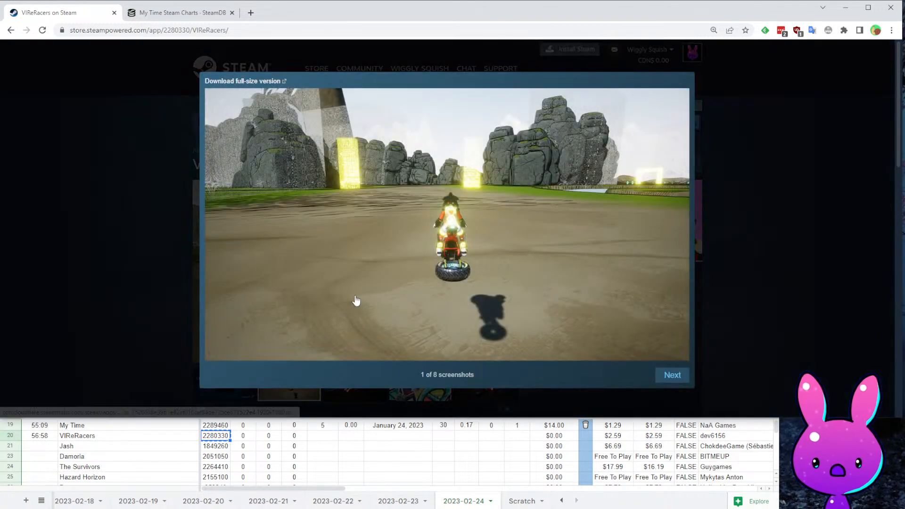
key(Escape)
- Open the SteamDB charts page for app ID 2280330 in place of the My Time charts
click(168, 13)
key(ctrl+shift+Tab)
click(176, 30)
key(ctrl+Tab)
double_click(158, 30)
key(ctrl+v)
key(Return)
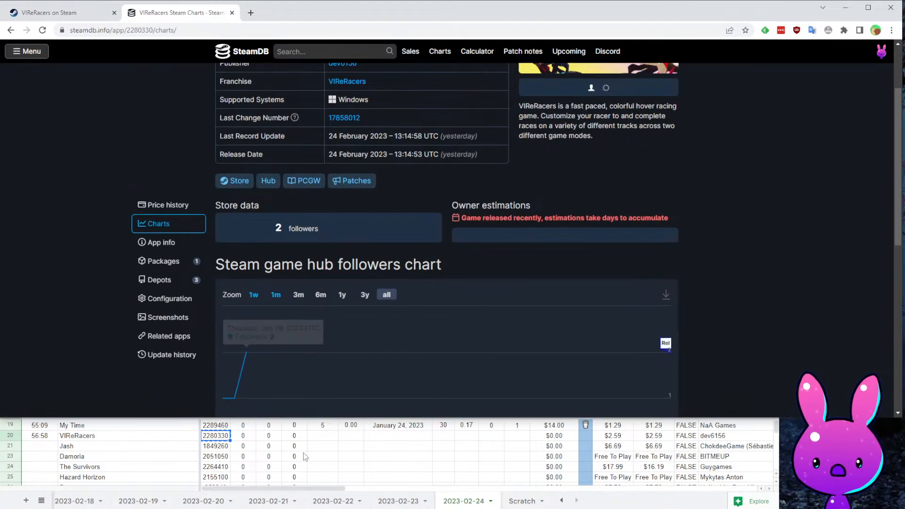
- Record 2 followers and the store release date January 17, 2023 in the VIReRacers row, using the start of its followers chart
click(335, 440)
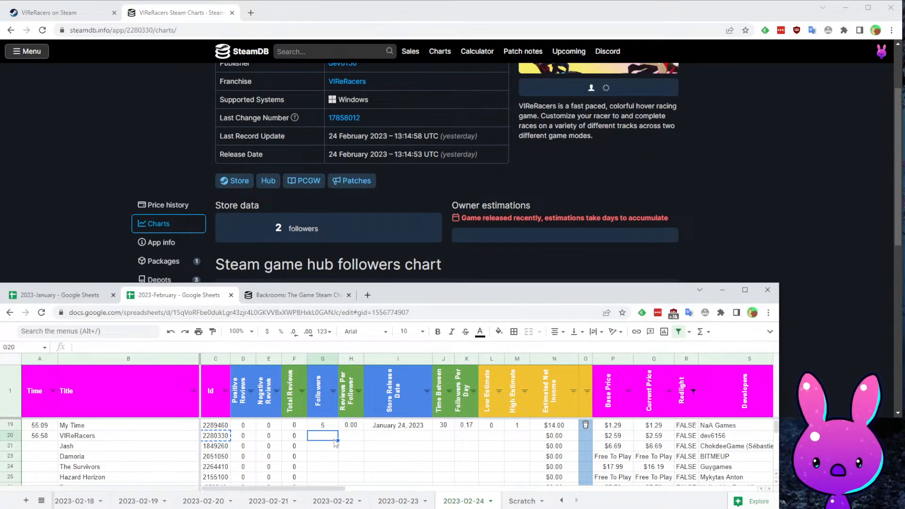
click(448, 481)
scroll(510, 194, down, 5)
click(306, 182)
mouse_move(225, 157)
click(396, 445)
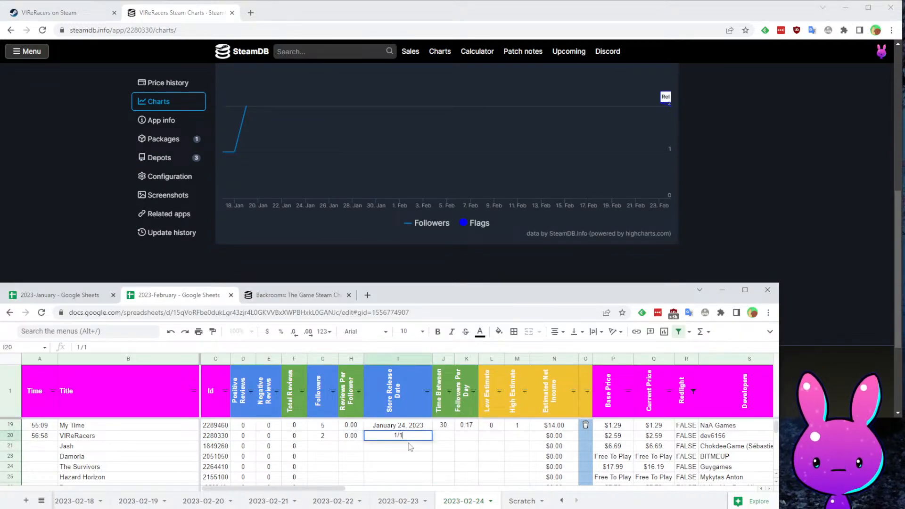
text(1/17/2023)
key(Return)
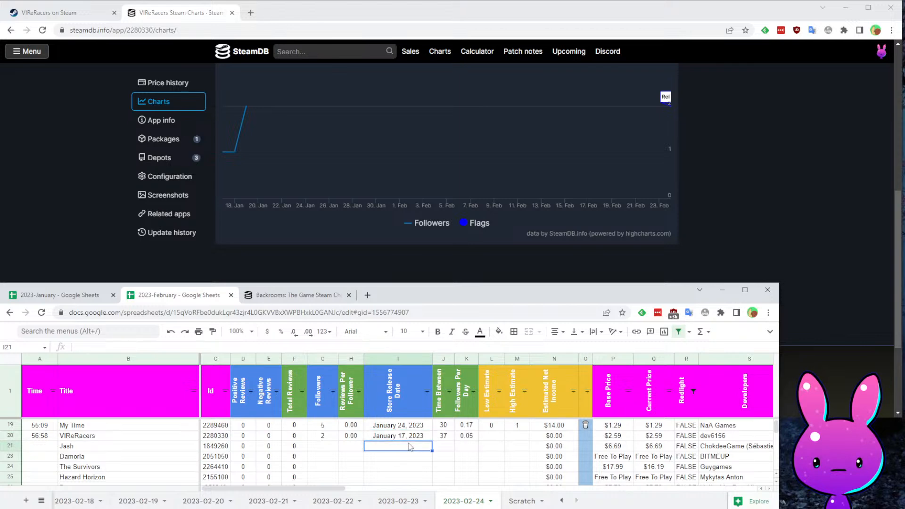
- Enter a low estimate of 0 and a high estimate of 1 in the VIReRacers row
key(Up)
key(Right)
key(Right)
key(Right)
text(0)
key(Return)
key(Down)
key(Left)
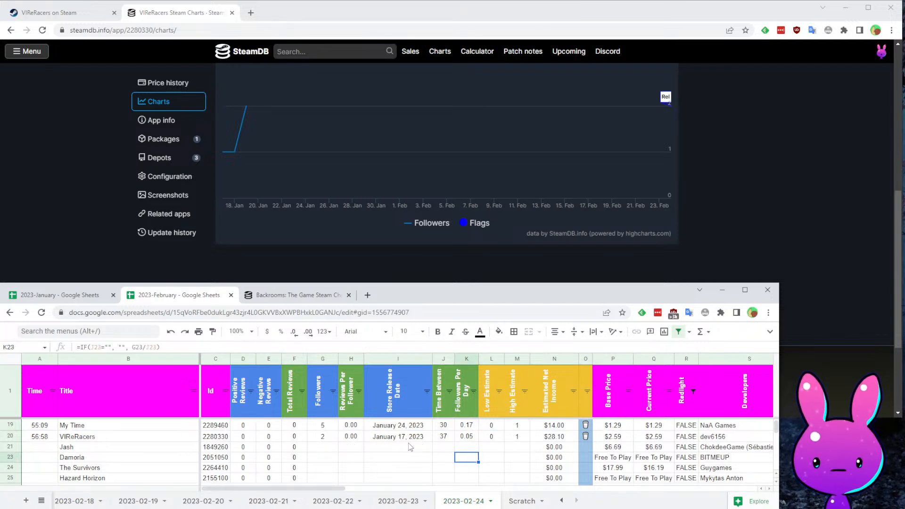
- Enter the time 58:30 in the Jash row
key(Up)
key(Left)
key(Left)
key(Home)
key(Down)
key(Down)
key(Down)
key(Down)
key(Down)
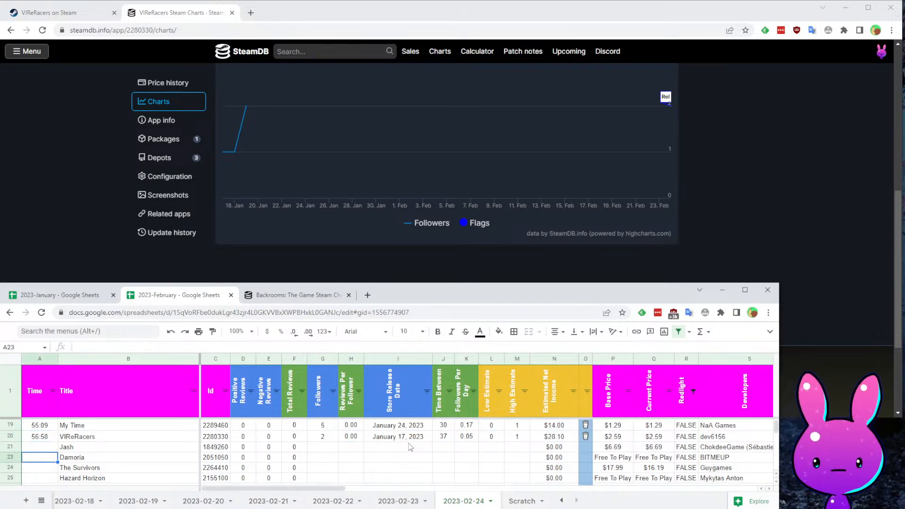
key(Up)
key(Up)
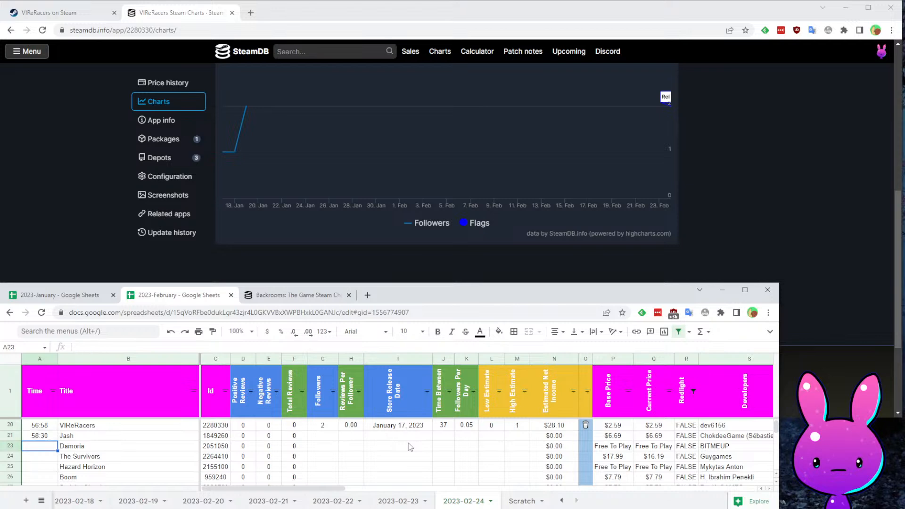
- Look across the Jash row at its prices, developer, publisher and tags
key(Right)
key(Right)
key(Right)
key(Right)
key(Right)
key(Right)
key(Right)
key(Right)
key(Right)
key(Right)
key(Right)
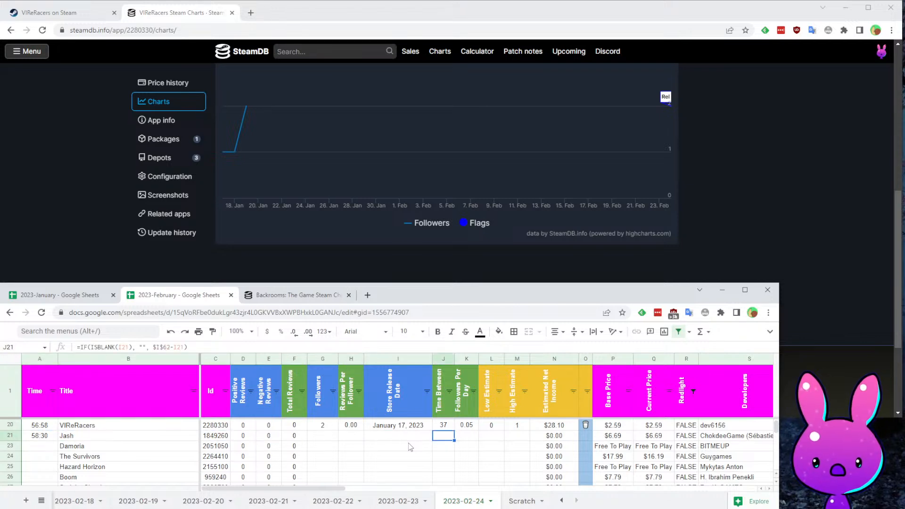
key(Right)
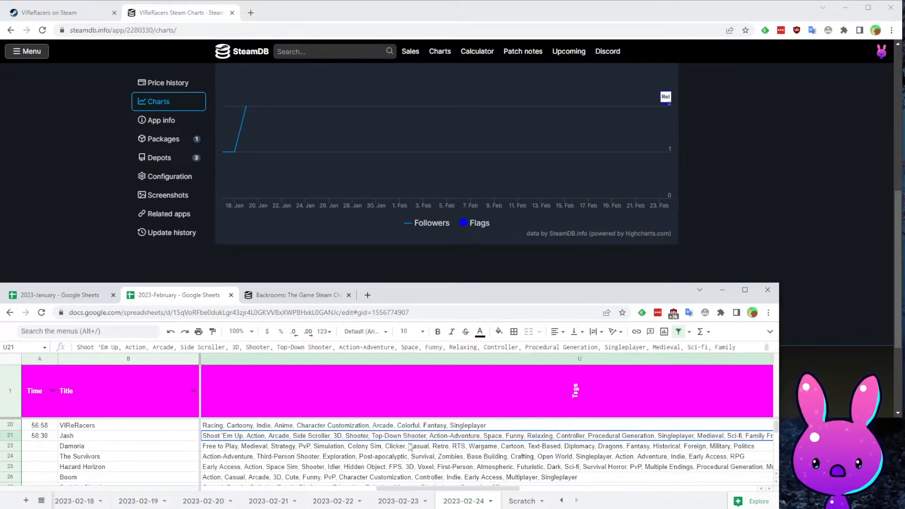
key(Left)
key(Left)
key(Right)
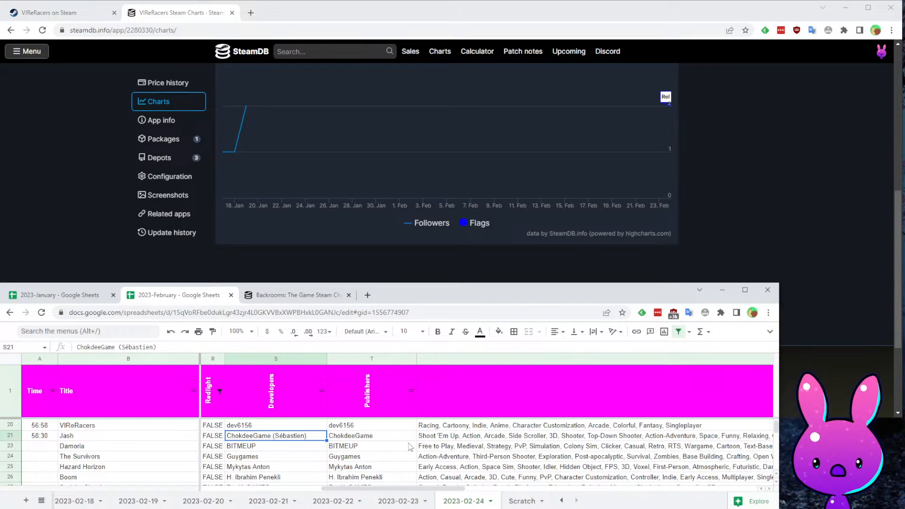
key(Right)
- Copy the Jash row's app ID, 1849260, and open its Steam store page in place of the VIReRacers page
key(Return)
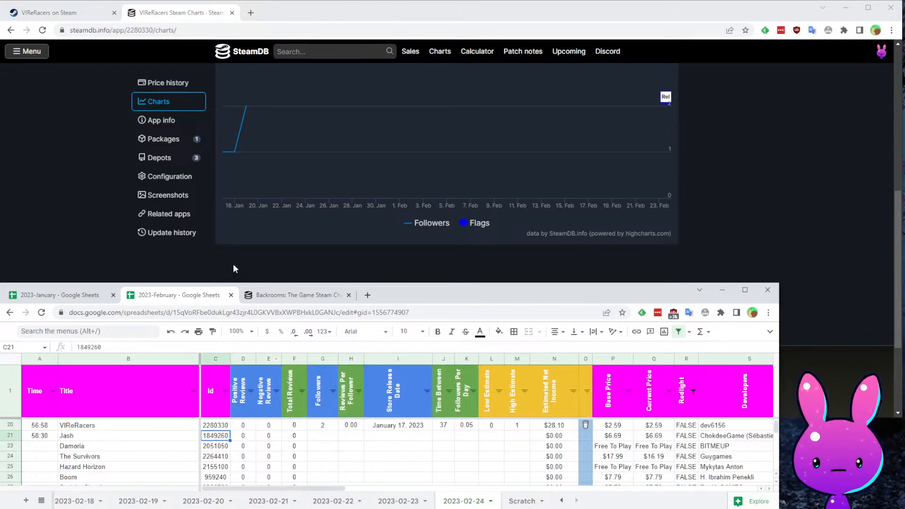
click(49, 14)
double_click(141, 29)
key(ctrl+v)
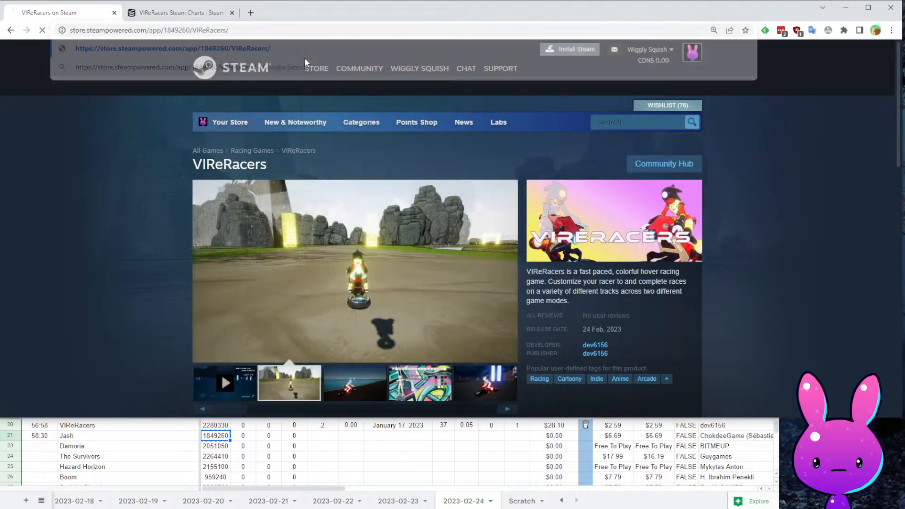
key(Return)
scroll(717, 278, down, 2)
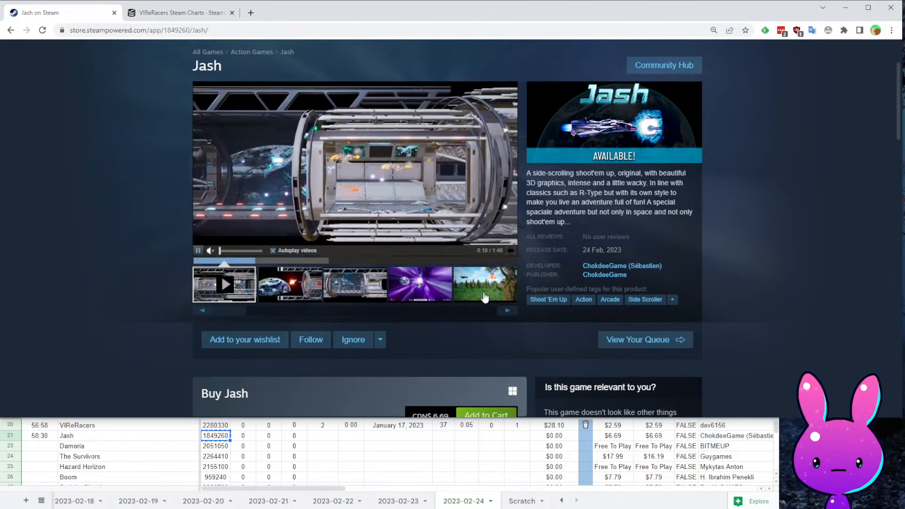
- Look through Jash's enlarged store screenshots, including the fourth, fifth and sixth, and close the viewer
click(484, 295)
click(402, 260)
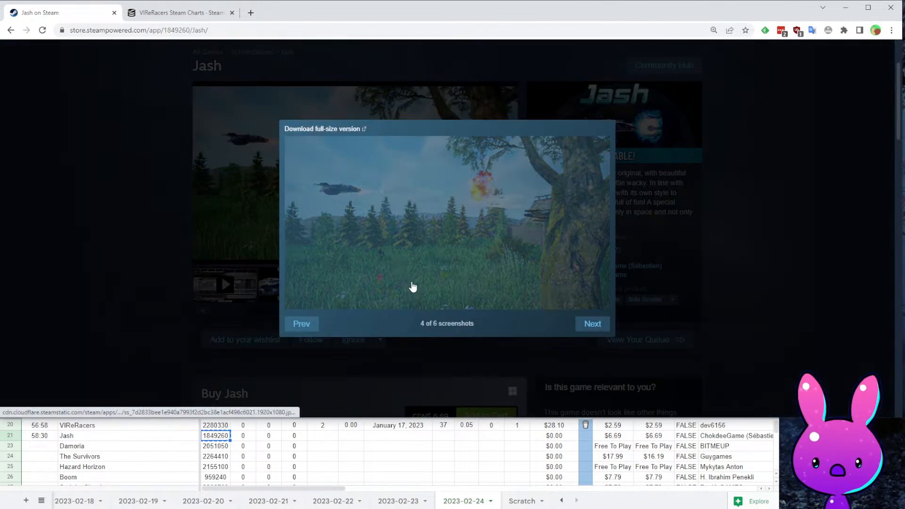
click(695, 374)
click(688, 375)
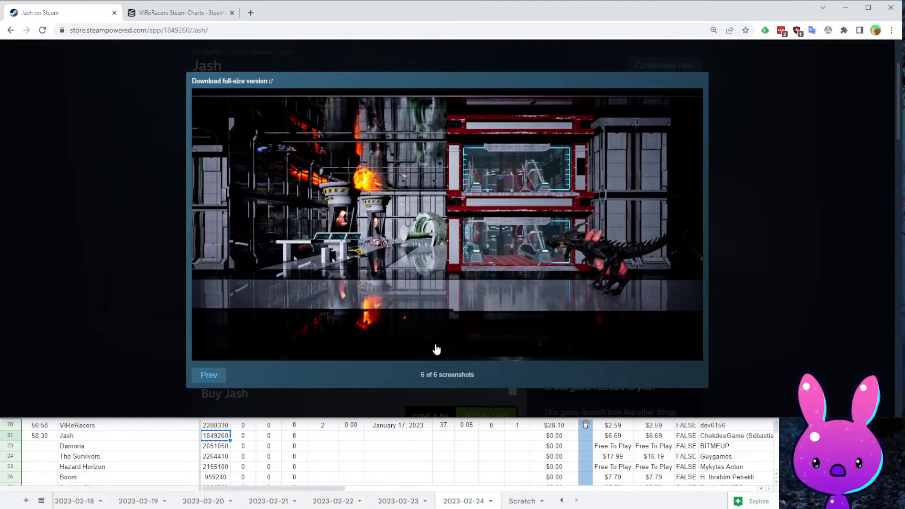
click(225, 376)
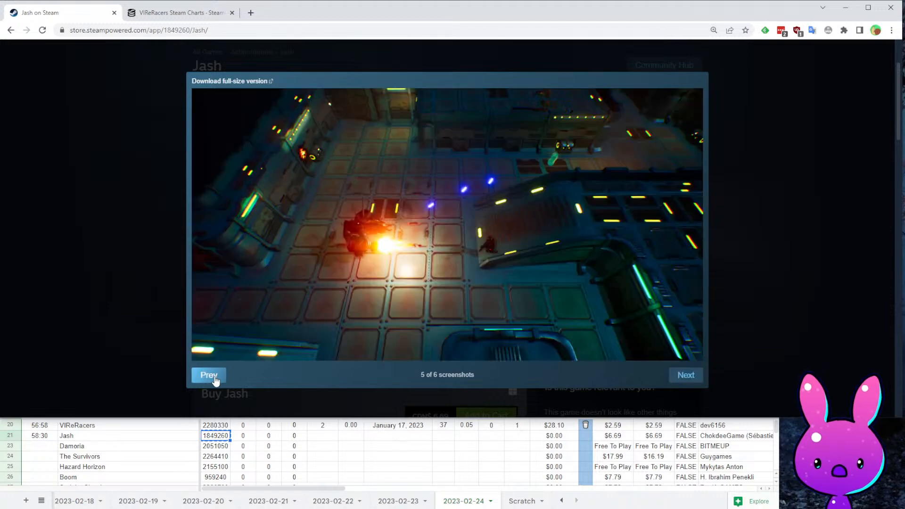
click(148, 343)
- Watch the Jash trailer in full screen and look over the game's description and system requirements
click(238, 311)
click(228, 284)
click(511, 262)
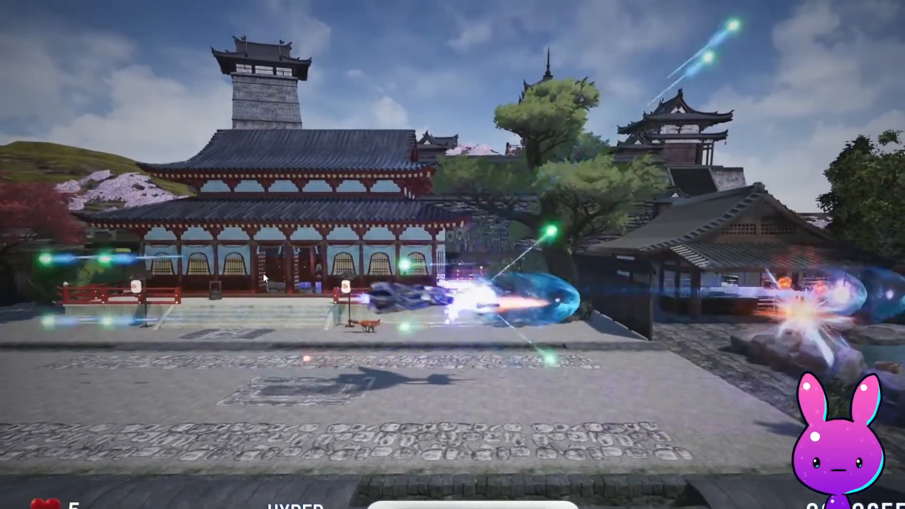
key(Escape)
scroll(388, 158, down, 20)
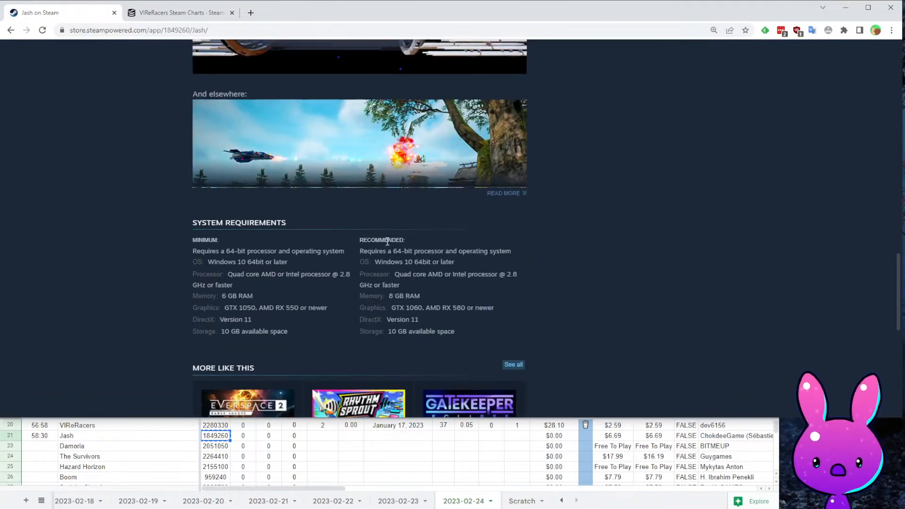
- Open the SteamDB charts page for app ID 1849260 and examine its player history and the start of its follower chart
key(ctrl+Tab)
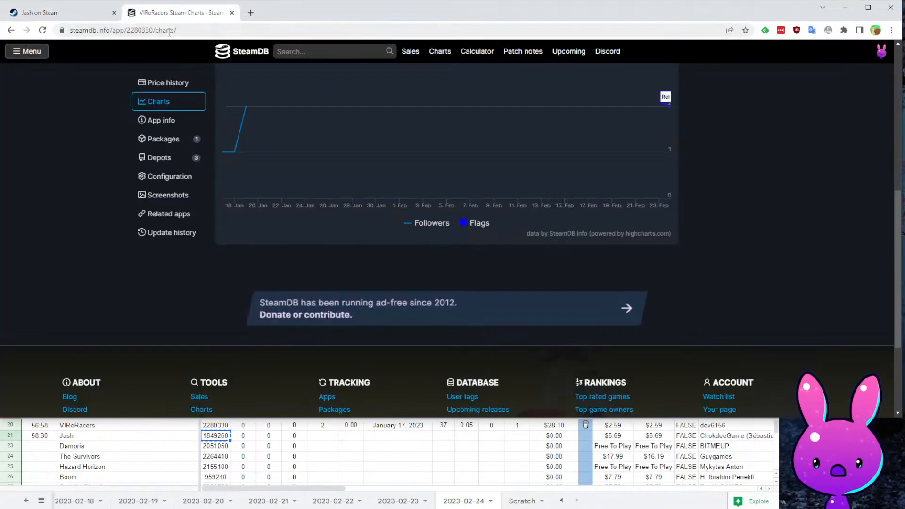
double_click(137, 30)
text(1849260)
key(Return)
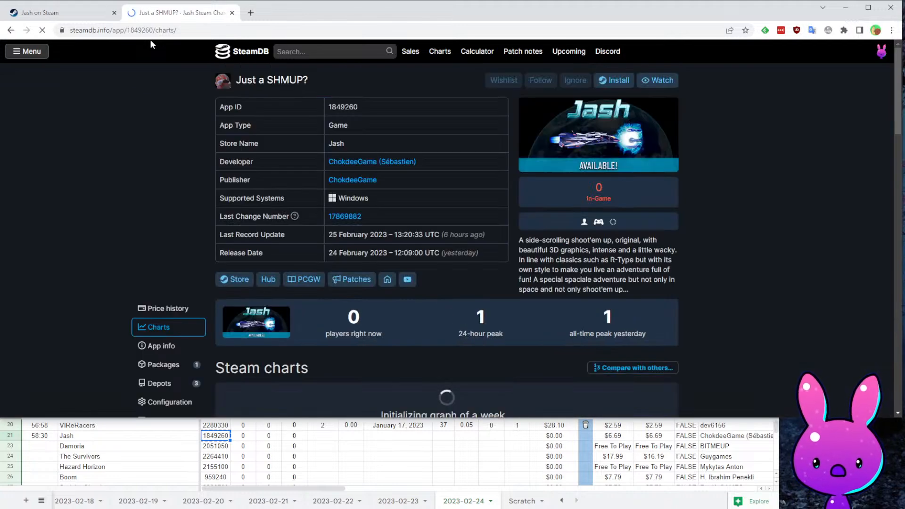
scroll(486, 349, down, 6)
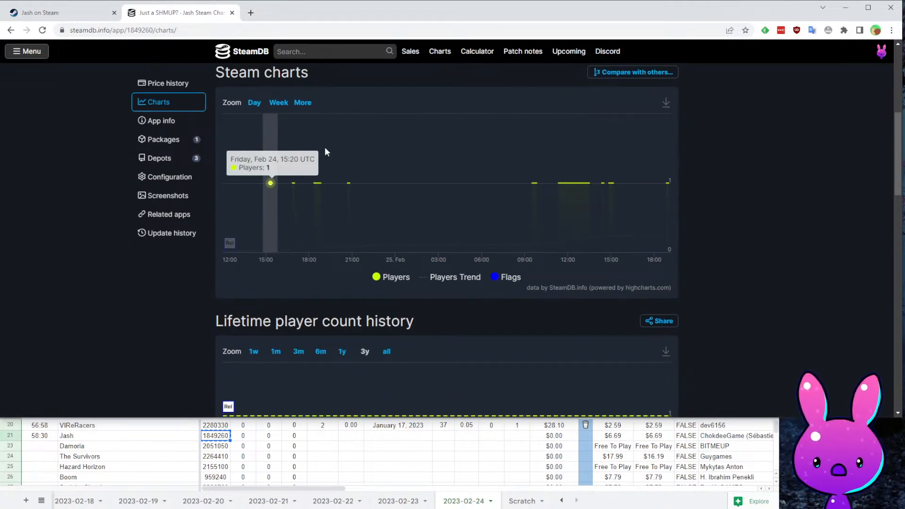
scroll(623, 168, down, 14)
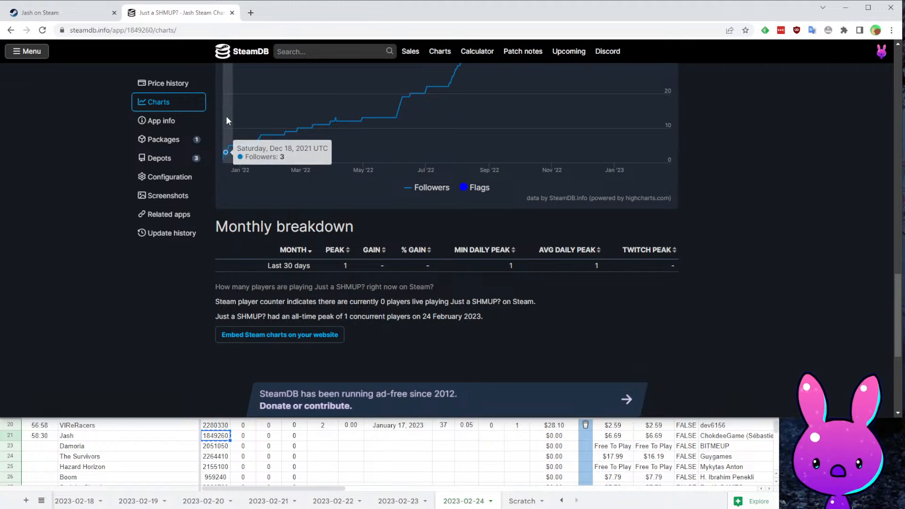
- Enter the store release date 12/15/2021 in the Jash row of the spreadsheet
click(392, 467)
click(391, 437)
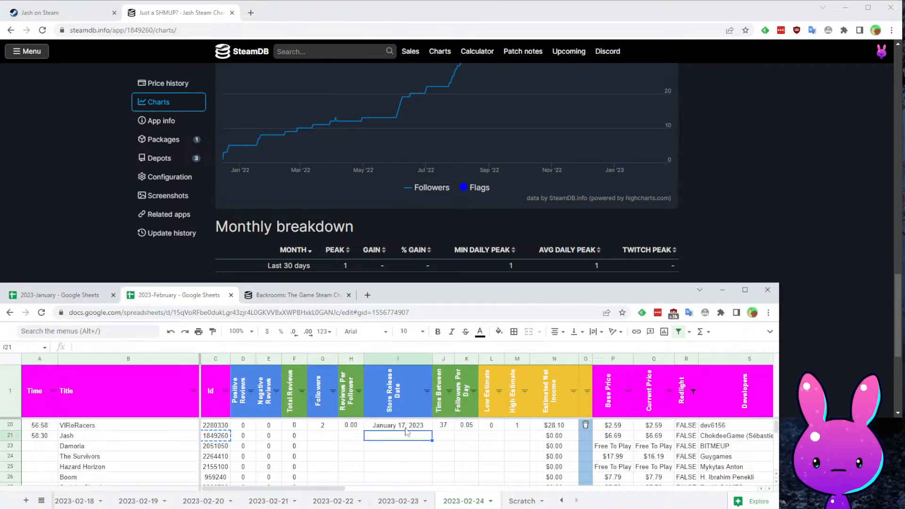
text(12/15/2021)
key(Left)
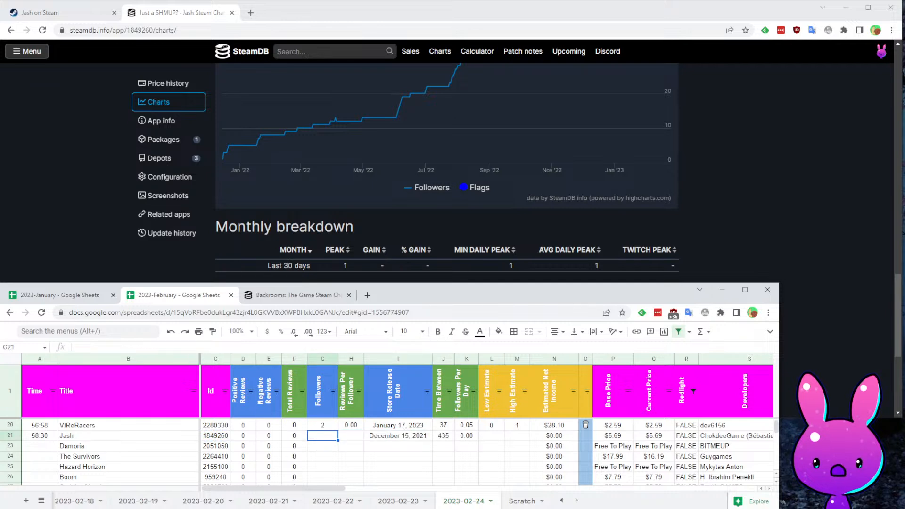
- Look up Jash's follower count on SteamDB and enter 38 followers in its spreadsheet row
scroll(776, 230, up, 4)
click(327, 438)
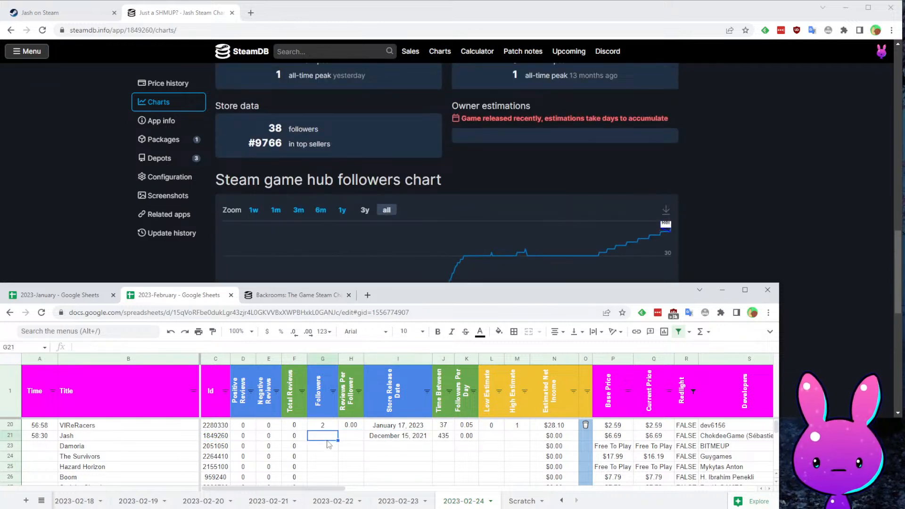
text(38)
key(Tab)
key(Tab)
key(Tab)
key(Tab)
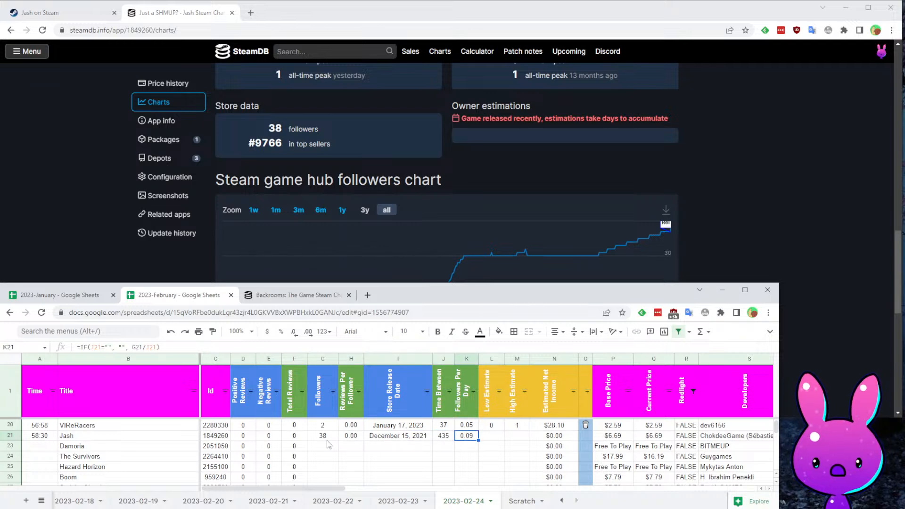
- Review the Jash row's reviews per follower, time between dates and followers per day
key(Left)
key(Left)
key(Left)
key(Left)
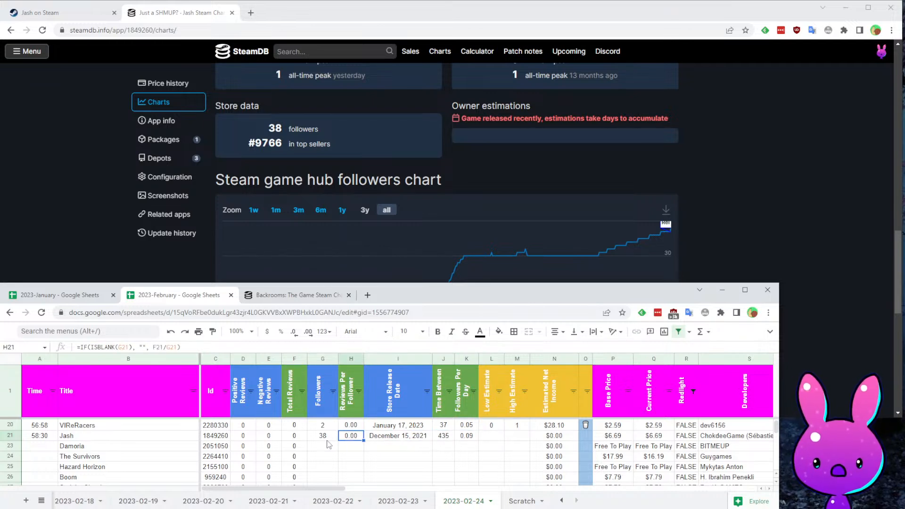
key(Right)
key(Right)
key(Right)
key(Right)
key(Left)
key(Left)
key(Left)
key(Left)
key(Right)
key(Right)
key(Right)
key(Right)
key(Right)
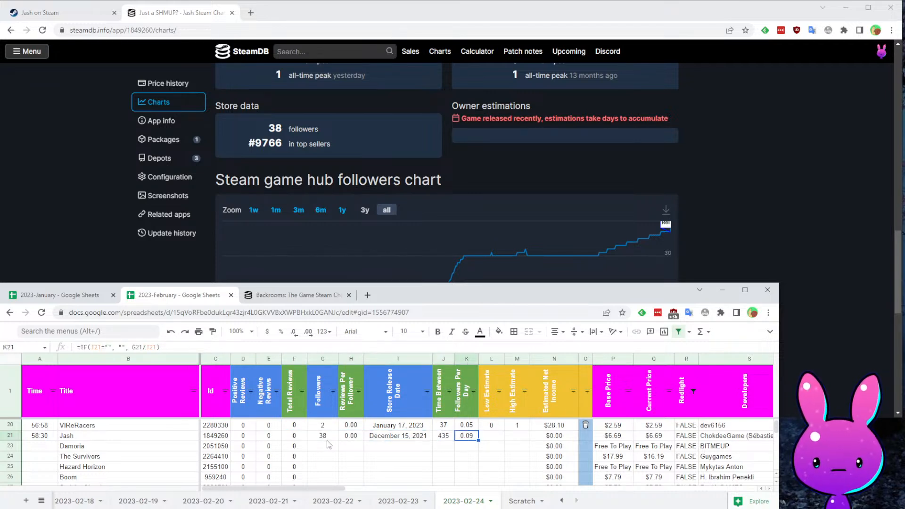
- Enter a low estimate of 1 and a high estimate of 2 in the Jash row
text(1)
key(Tab)
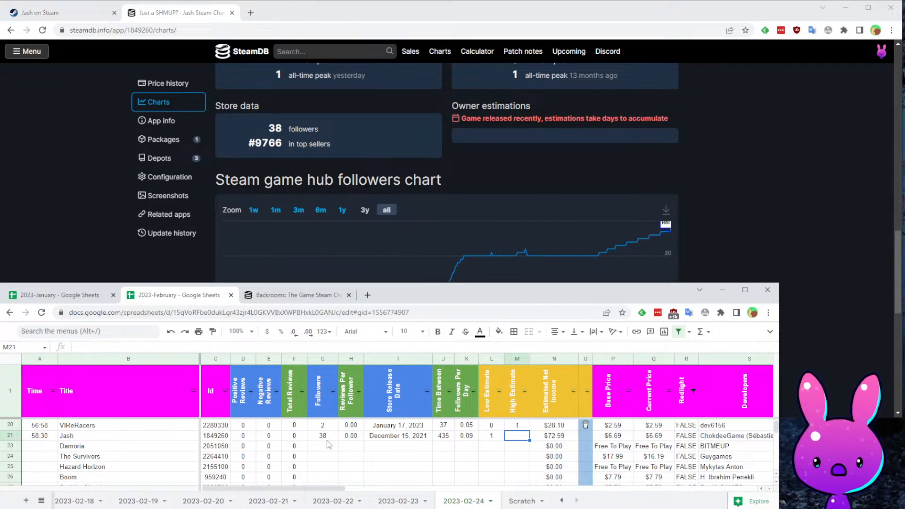
text(2)
key(Return)
key(Up)
key(Right)
key(Right)
key(Right)
key(Right)
key(Right)
key(Right)
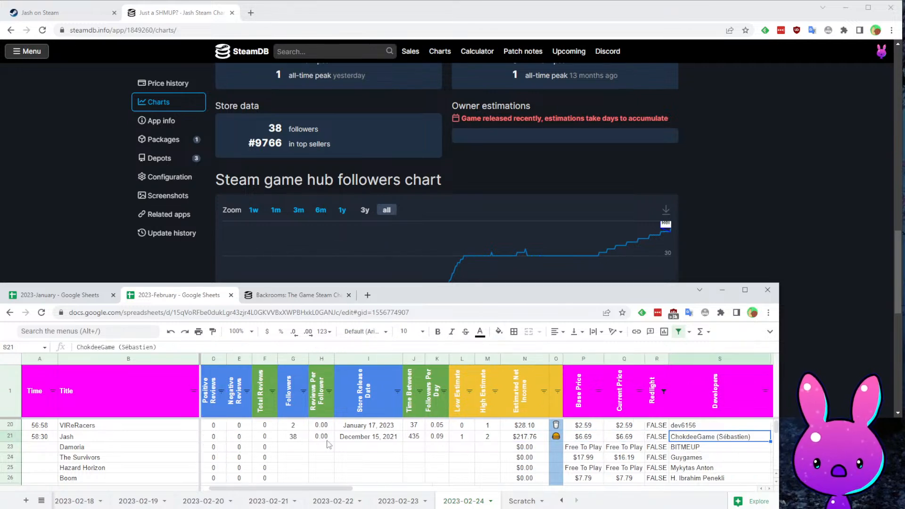
- Enter the time 1:00:27 in the Damoria row
key(Home)
key(Down)
key(Down)
key(Down)
key(Down)
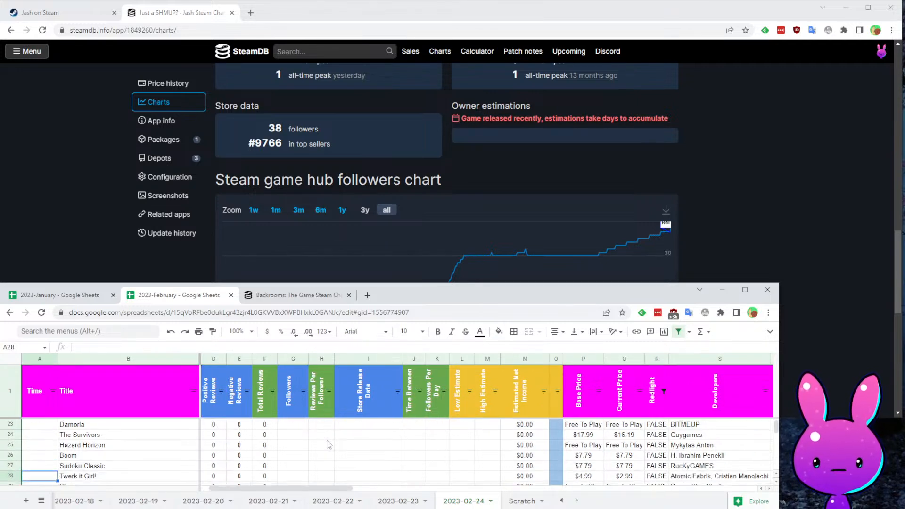
key(Up)
key(Up)
key(Up)
text(1:00:27)
key(Return)
- Copy Damoria's app ID, 2051050, from its spreadsheet row
key(Up)
key(Right)
key(Up)
key(Right)
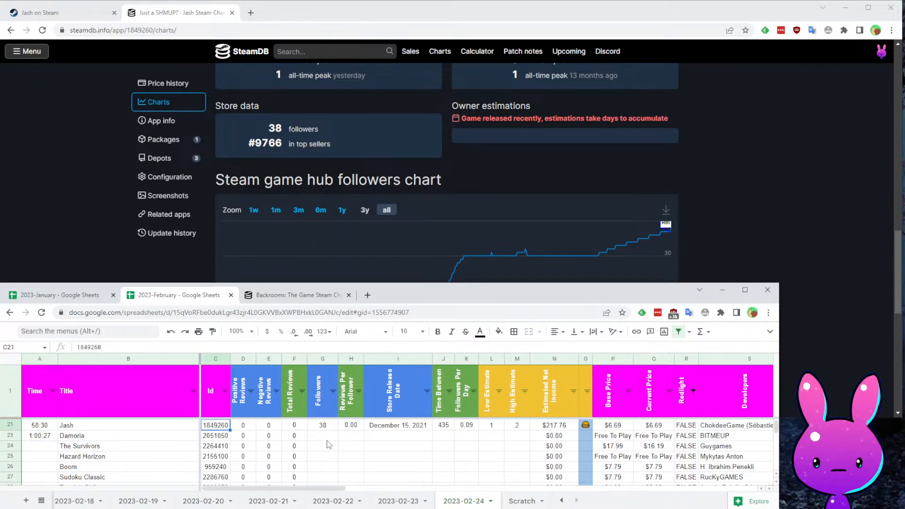
key(Down)
key(ctrl+c)
- Look across the Damoria row at its review, estimate and price columns
key(Right)
key(Right)
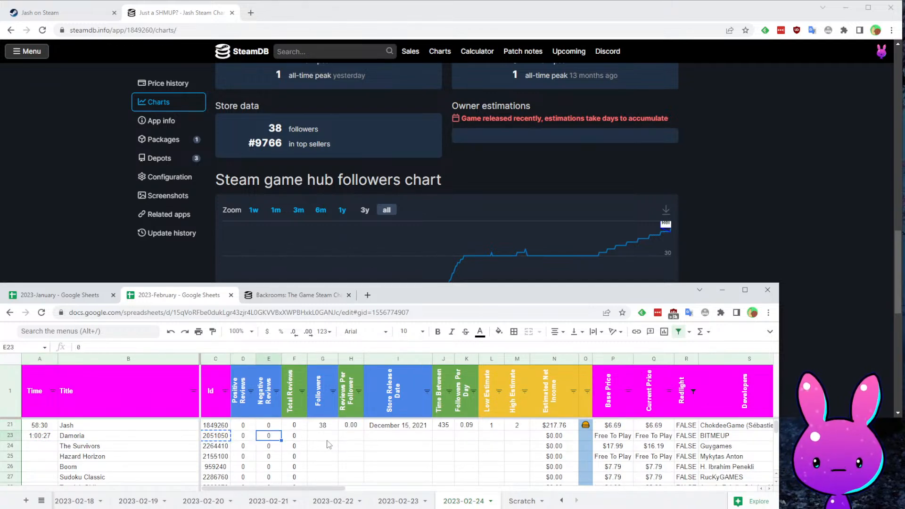
key(Right)
key(Right)
key(Right)
key(Right)
key(Right)
key(Right)
key(Right)
key(Right)
key(Right)
key(Right)
key(Right)
key(Right)
key(Right)
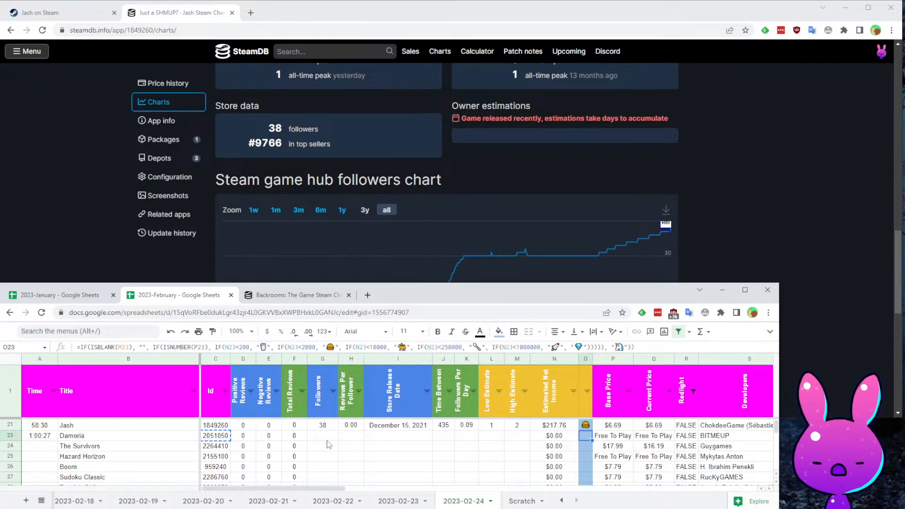
key(Right)
key(Right)
key(Left)
key(Up)
key(ctrl+Left)
key(Down)
key(Right)
key(Right)
key(Right)
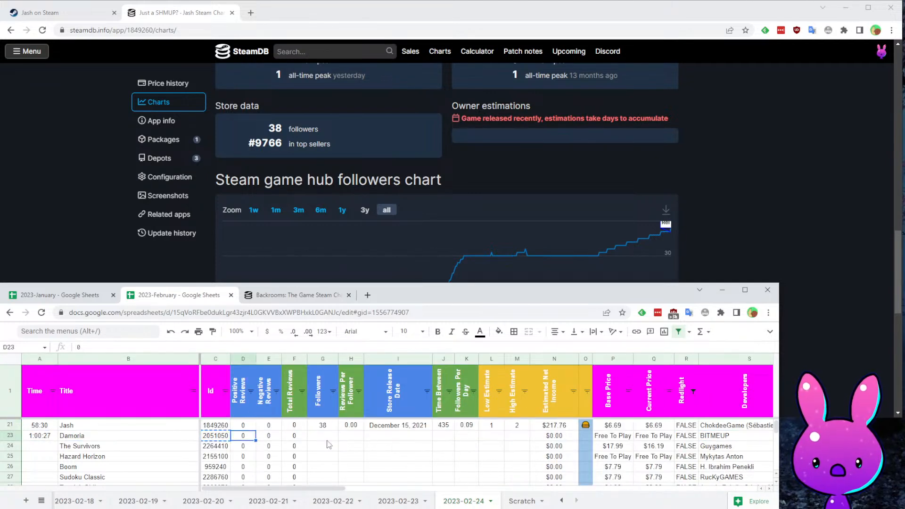
- Open Damoria's Steam store page with the copied app ID in place of the Jash page
click(114, 21)
key(ctrl+v)
key(Return)
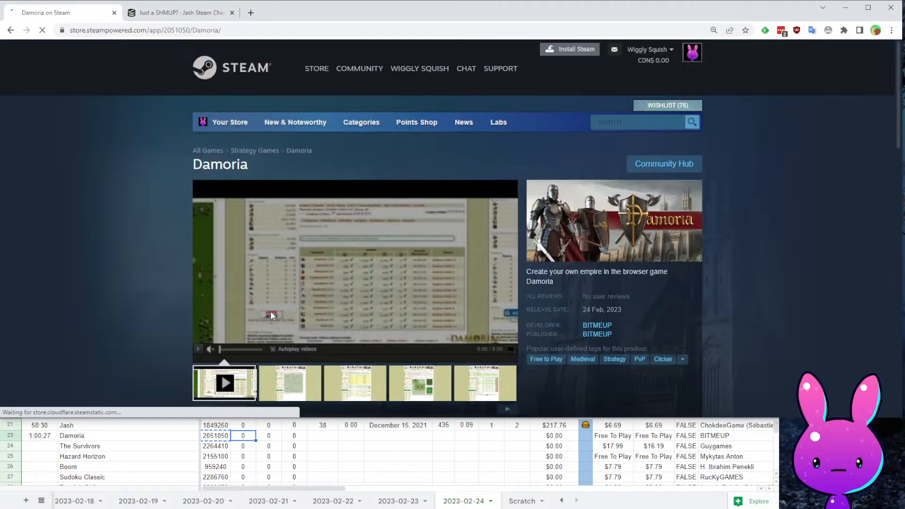
- Examine Damoria's short description, store page details and trailer
scroll(476, 296, down, 3)
drag(541, 124, 655, 121)
scroll(693, 142, up, 2)
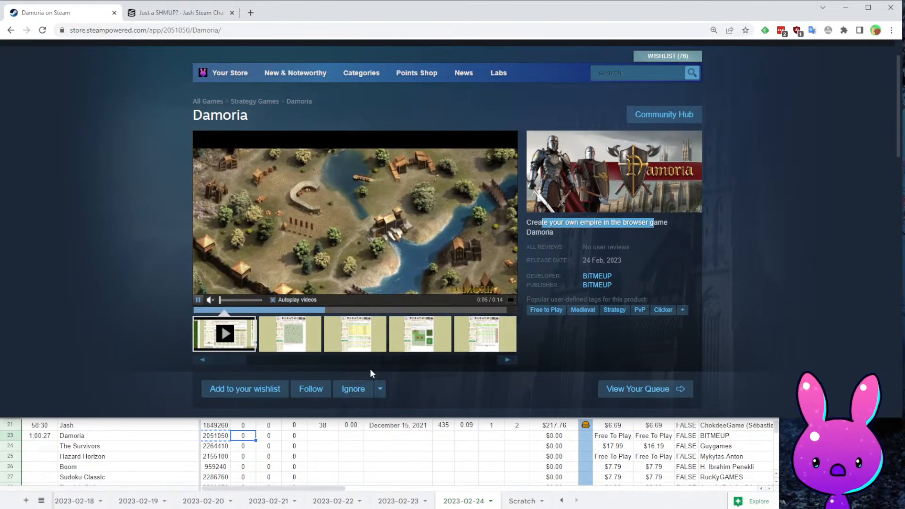
scroll(405, 325, down, 7)
scroll(405, 324, up, 7)
click(508, 295)
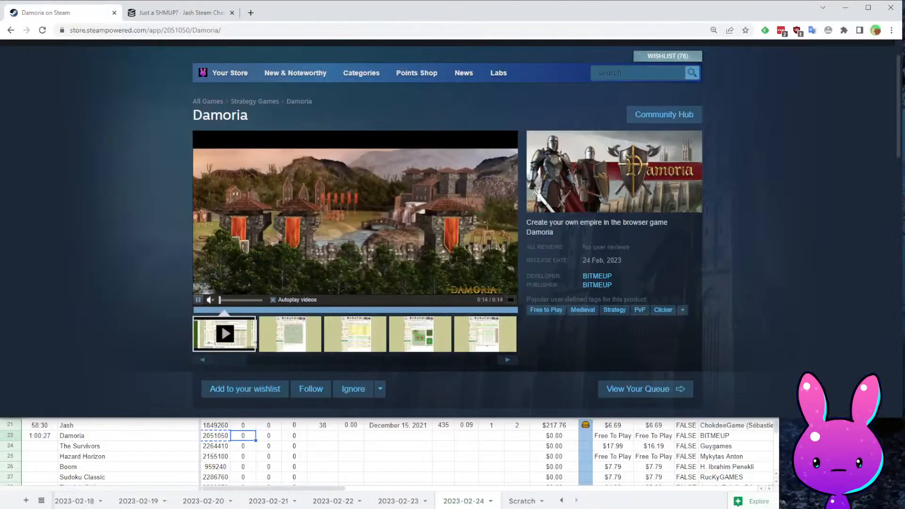
- Search the web for Damoria in a new tab and open the game's own site, damoria.bitmeup.com
drag(265, 117, 189, 115)
click(251, 13)
key(ctrl+v)
key(Return)
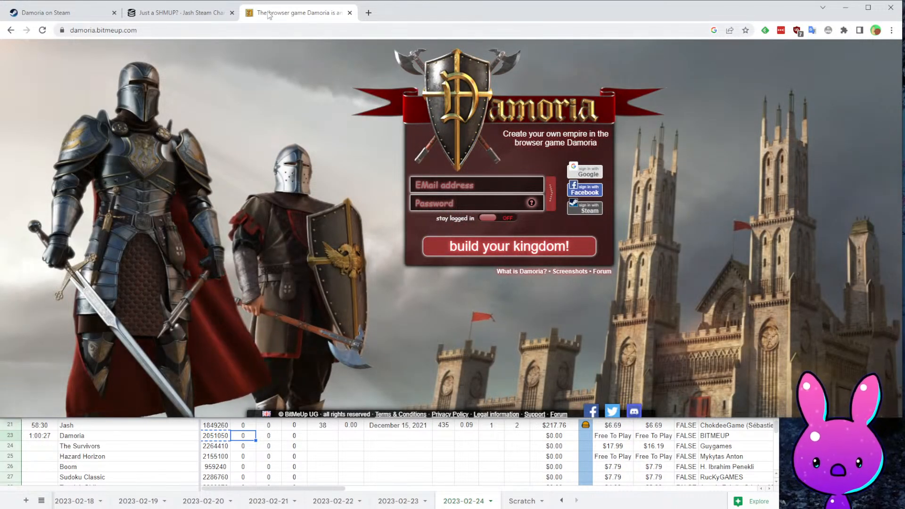
- Return to the Damoria search results, read through them including the Wookieepedia entry, and close the tab
key(alt+Left)
scroll(180, 177, down, 5)
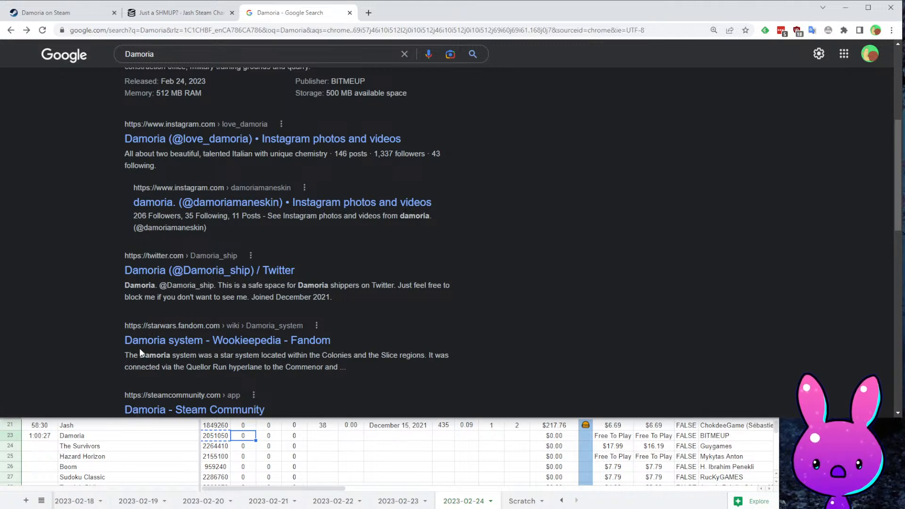
drag(133, 356, 330, 352)
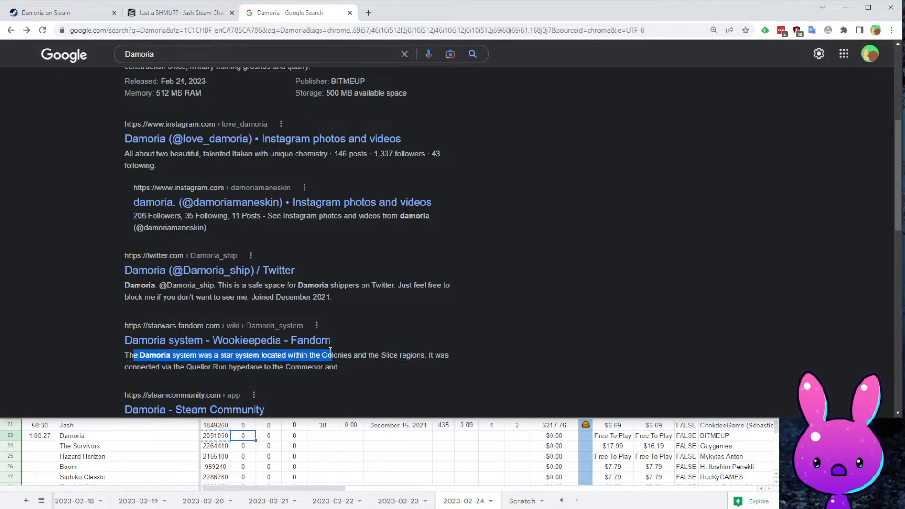
scroll(400, 283, up, 5)
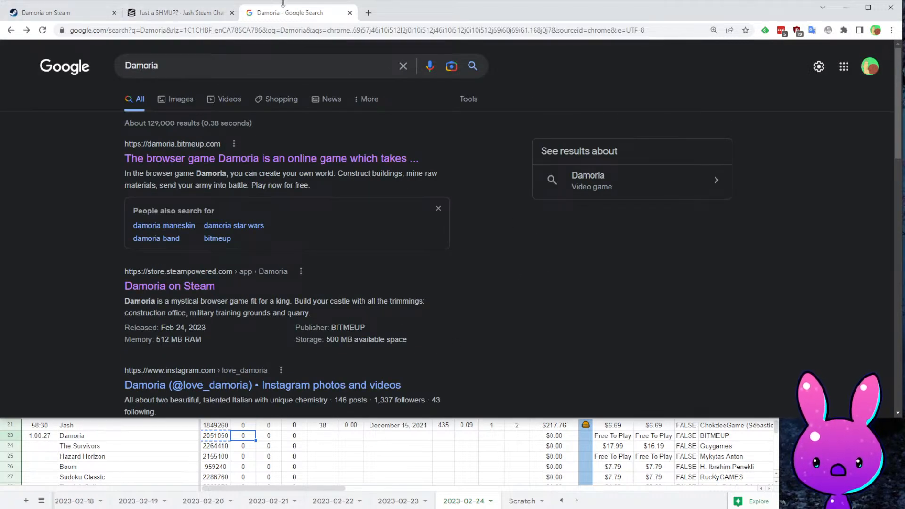
middle_click(312, 15)
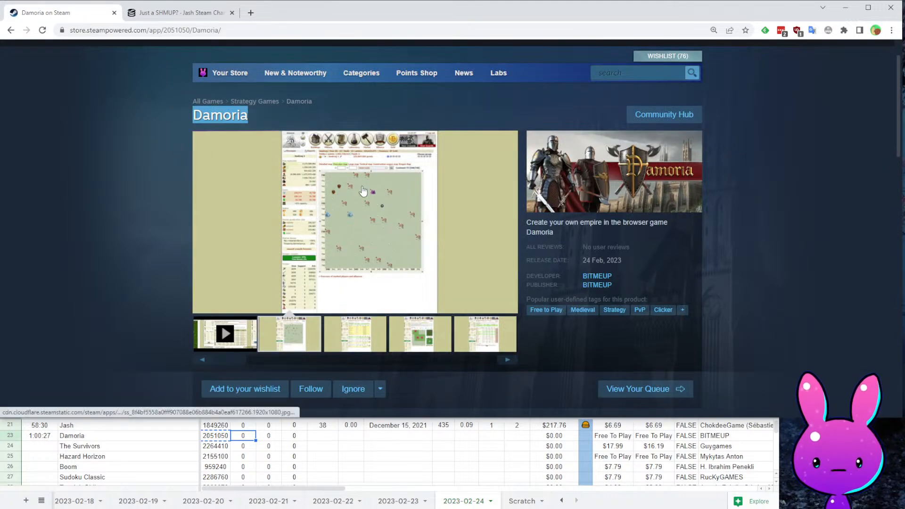
- Browse Damoria's enlarged store screenshots and close the viewer
click(435, 228)
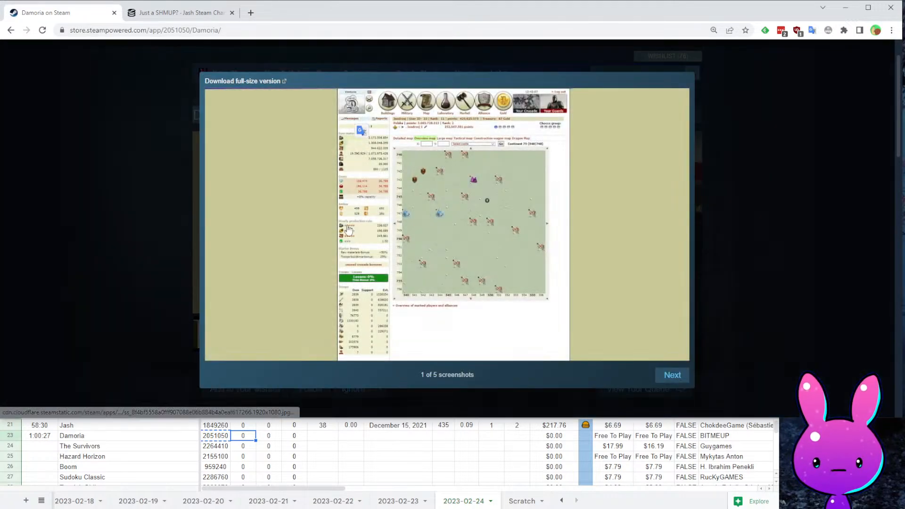
click(675, 378)
click(674, 378)
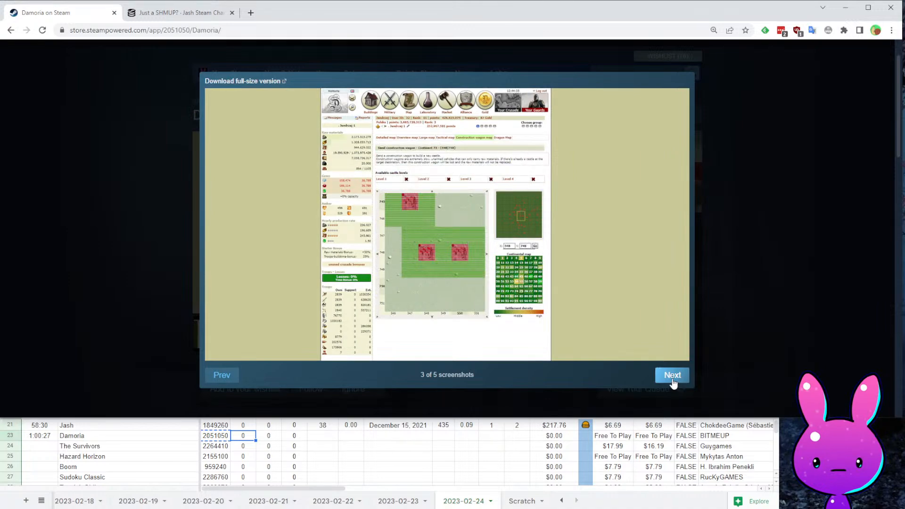
click(674, 380)
click(701, 356)
- Read Damoria's full game description on its store page
scroll(171, 155, down, 4)
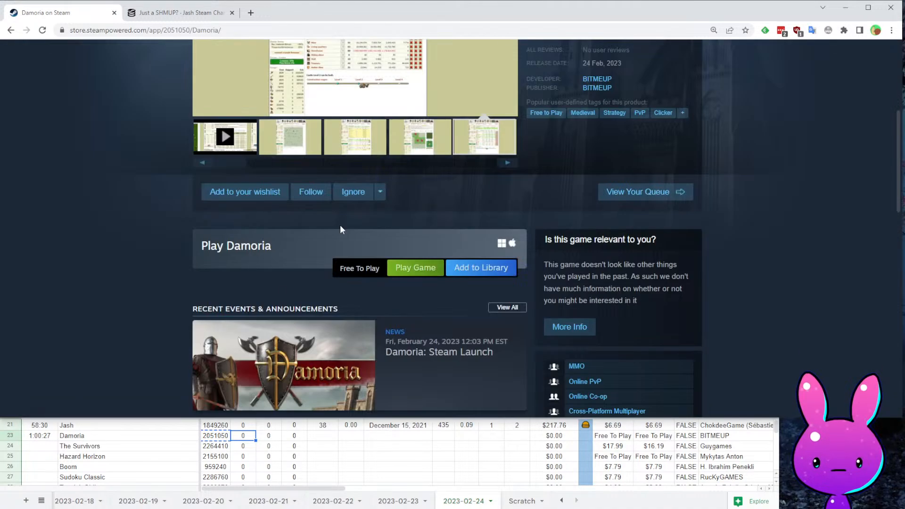
scroll(373, 276, down, 7)
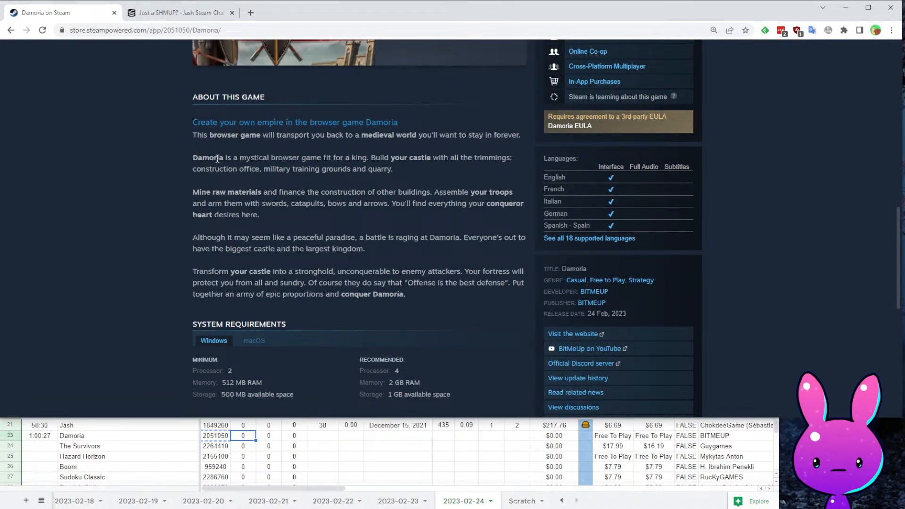
drag(222, 159, 368, 157)
click(406, 223)
triple_click(377, 160)
click(366, 193)
drag(193, 159, 421, 170)
click(358, 207)
- Open the SteamDB charts page for Damoria, app ID 2051050, in place of the Jash charts
scroll(254, 323, up, 15)
double_click(198, 30)
click(172, 10)
double_click(155, 31)
key(ctrl+v)
key(Return)
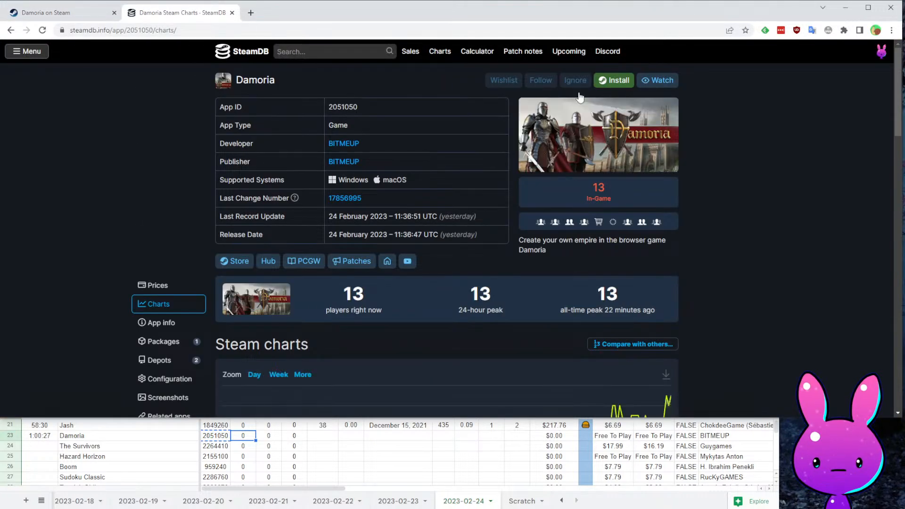
- Find the earliest date on Damoria's followers chart and enter 2/7/2023 as its store release date in the spreadsheet
scroll(632, 222, down, 4)
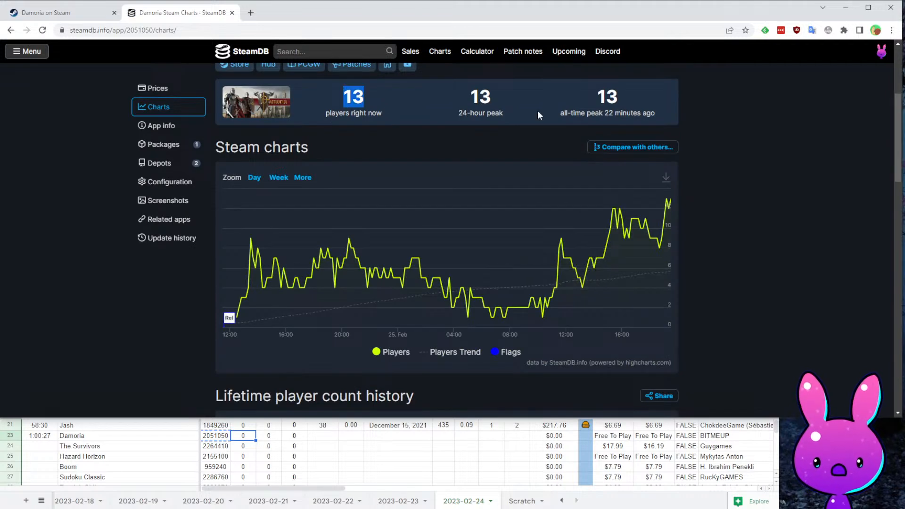
scroll(464, 95, down, 12)
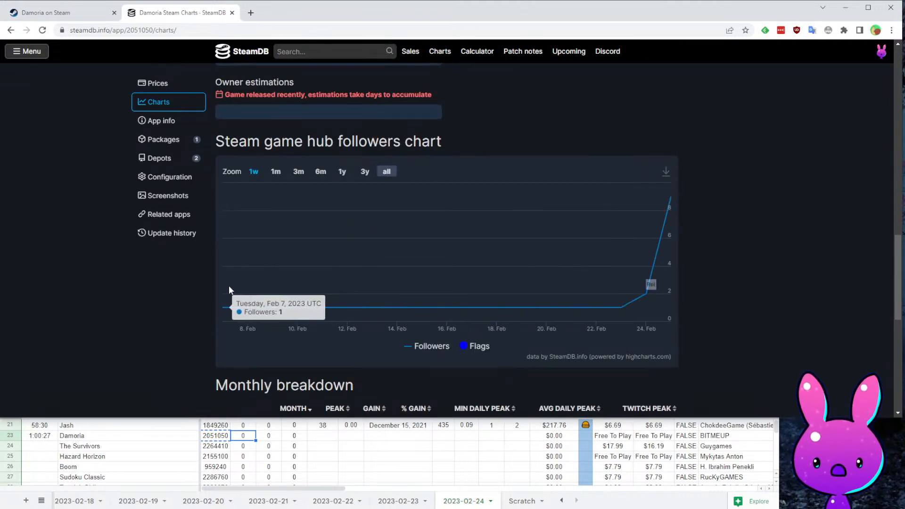
click(402, 446)
click(412, 436)
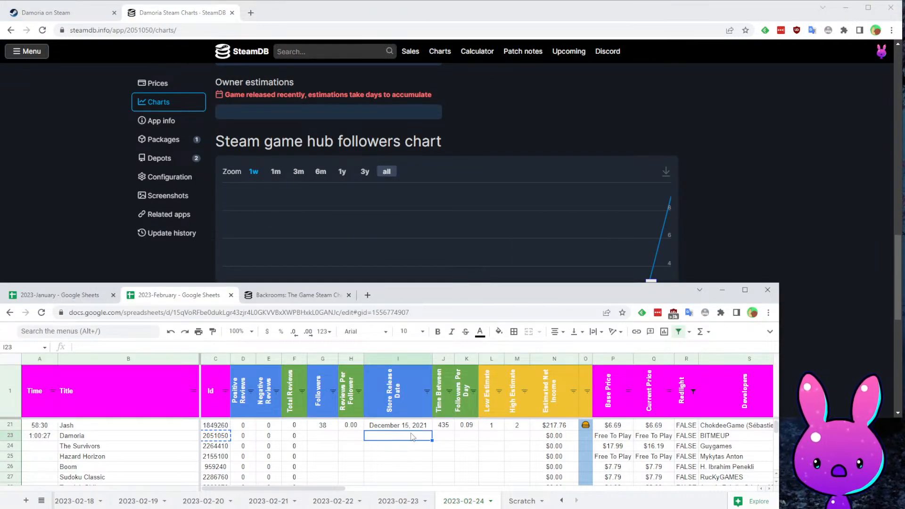
text(2/7/2023)
key(Return)
key(Up)
key(Left)
key(Left)
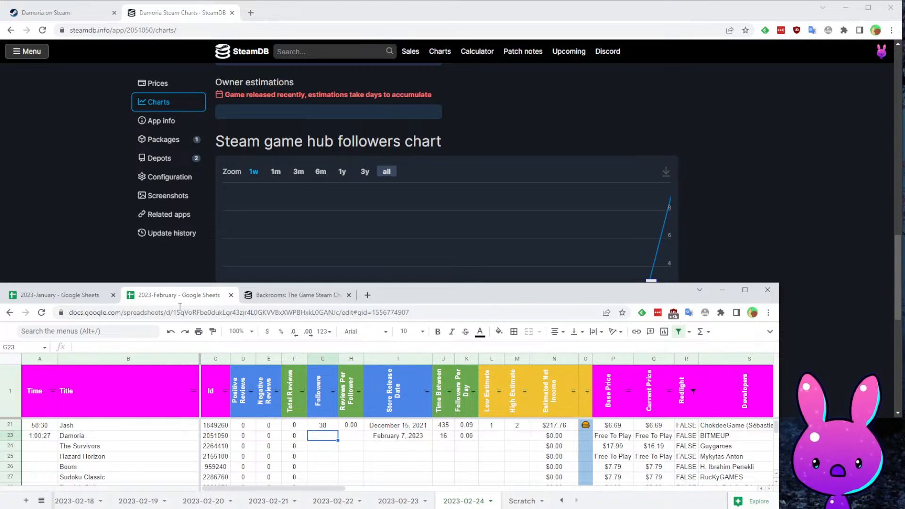
- Check Damoria's follower count on its charts page, and search Google for the game's title to read the results
scroll(396, 179, up, 6)
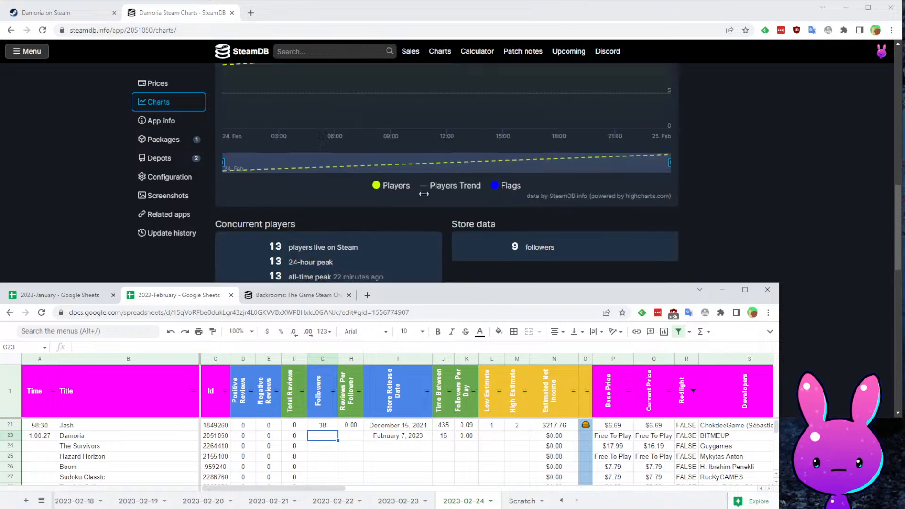
scroll(398, 198, up, 4)
click(137, 143)
scroll(211, 112, up, 1)
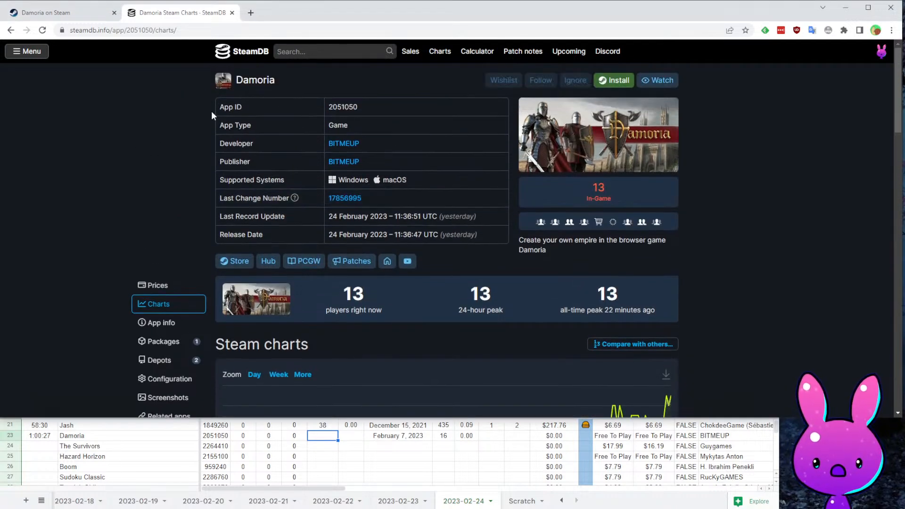
right_click(247, 76)
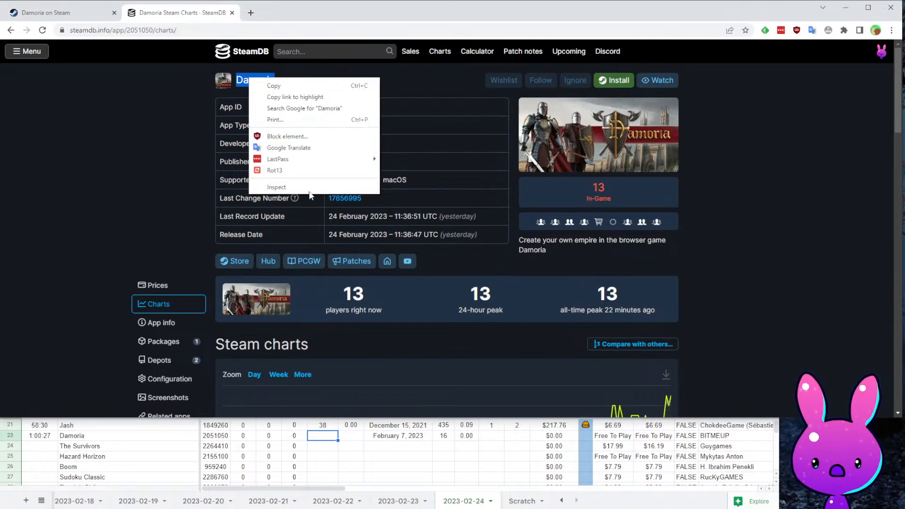
click(283, 110)
scroll(263, 121, down, 10)
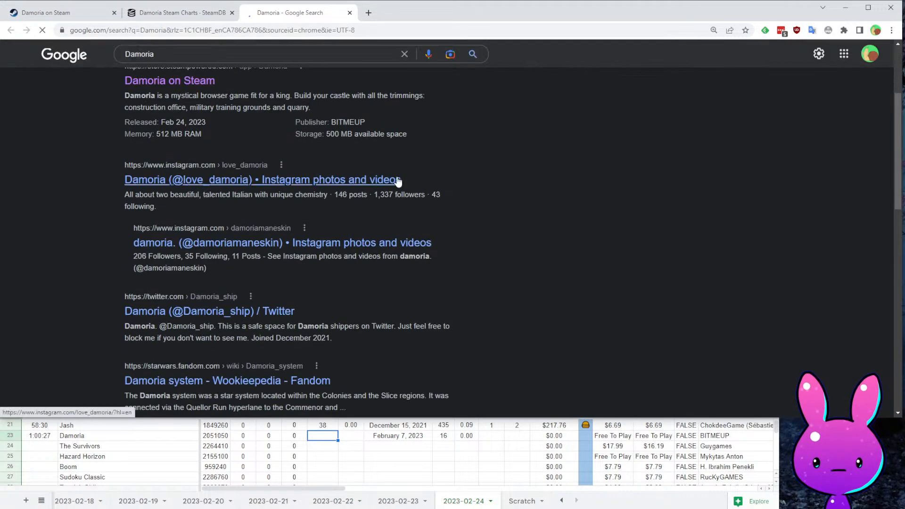
scroll(375, 191, up, 8)
scroll(376, 191, down, 5)
scroll(378, 187, up, 10)
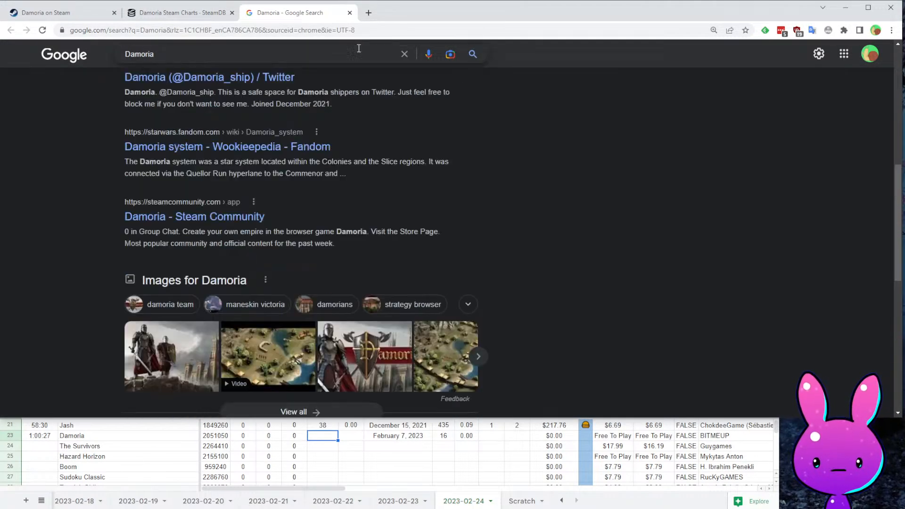
- Refine the web search to "Damoria game" and check the date of the gameplay footage video in the results
click(218, 61)
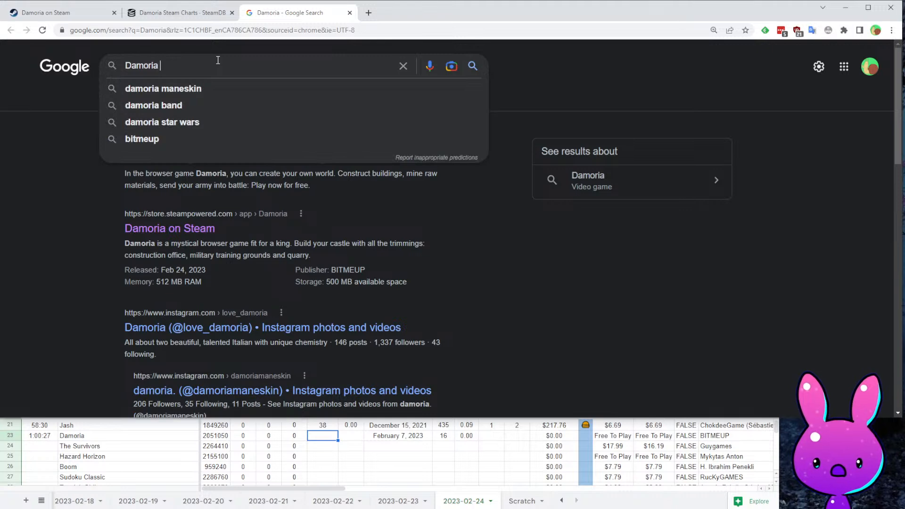
text(game o)
key(BackSpace)
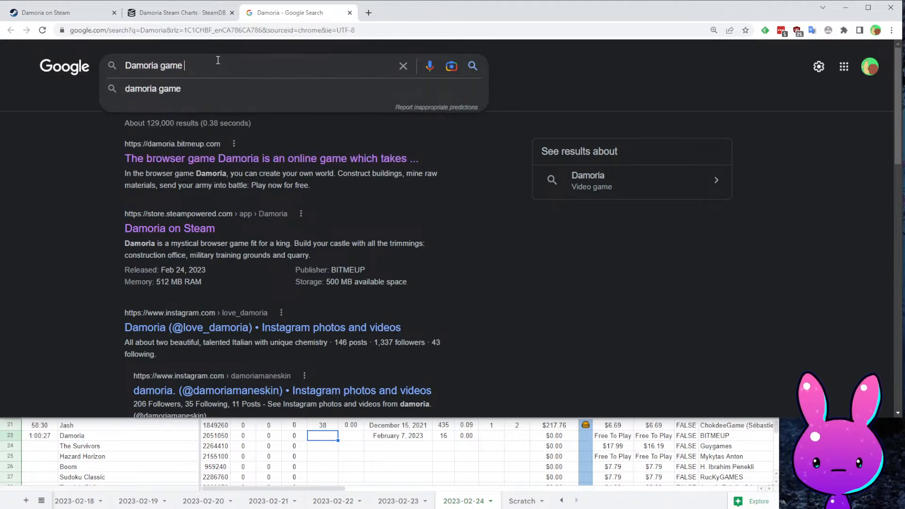
key(Return)
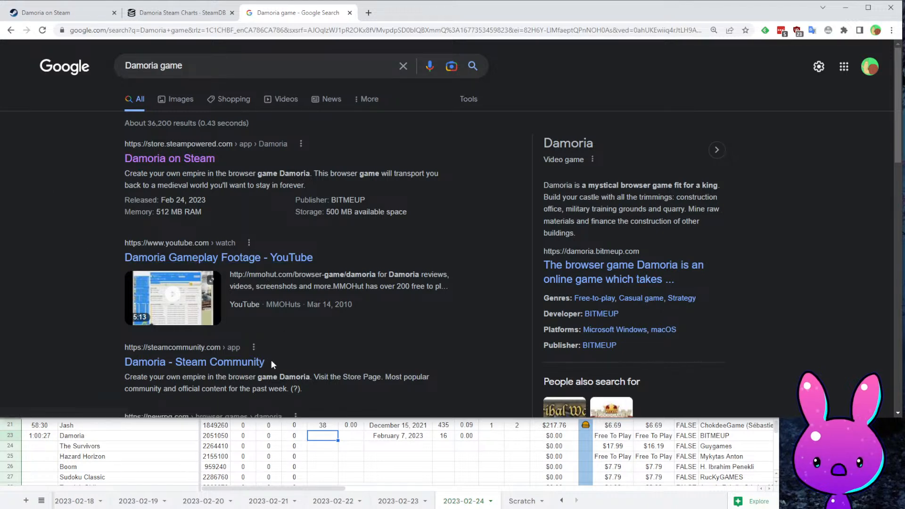
drag(340, 305, 371, 304)
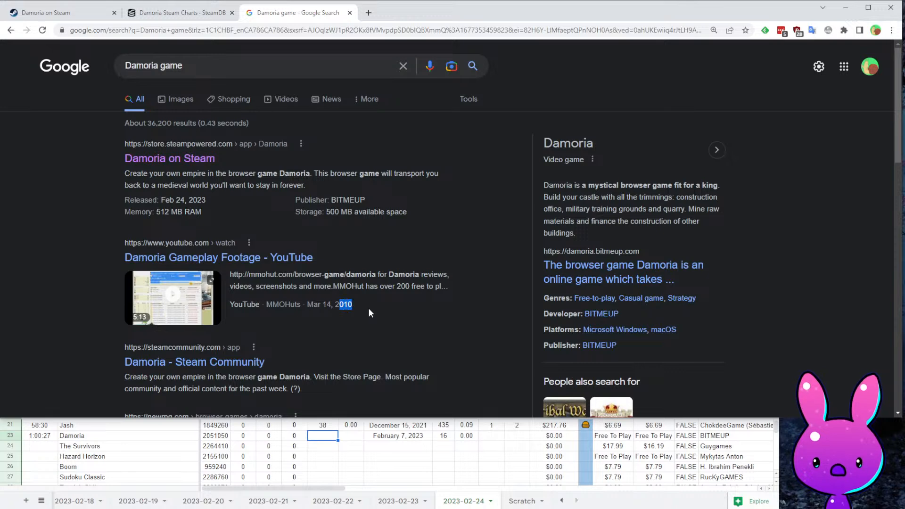
scroll(672, 233, down, 3)
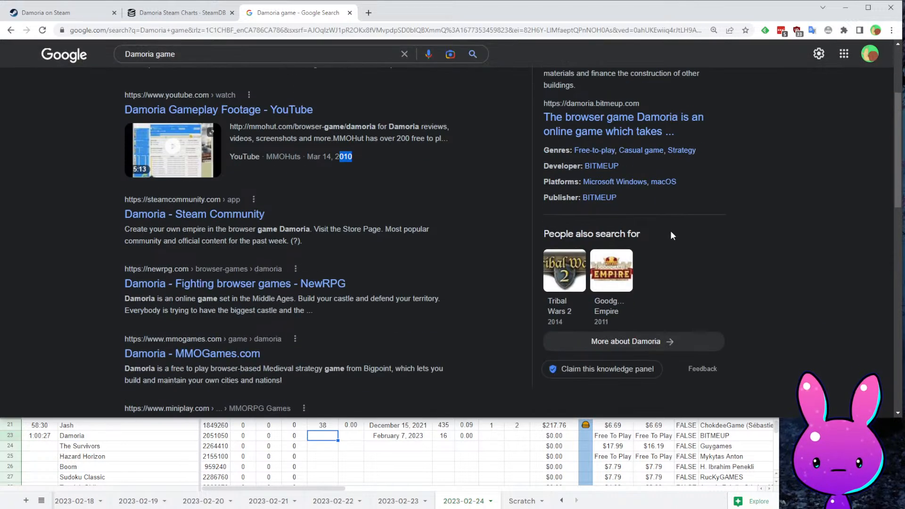
- Open more results about Damoria from its info card, read through them and close the search tab
click(657, 338)
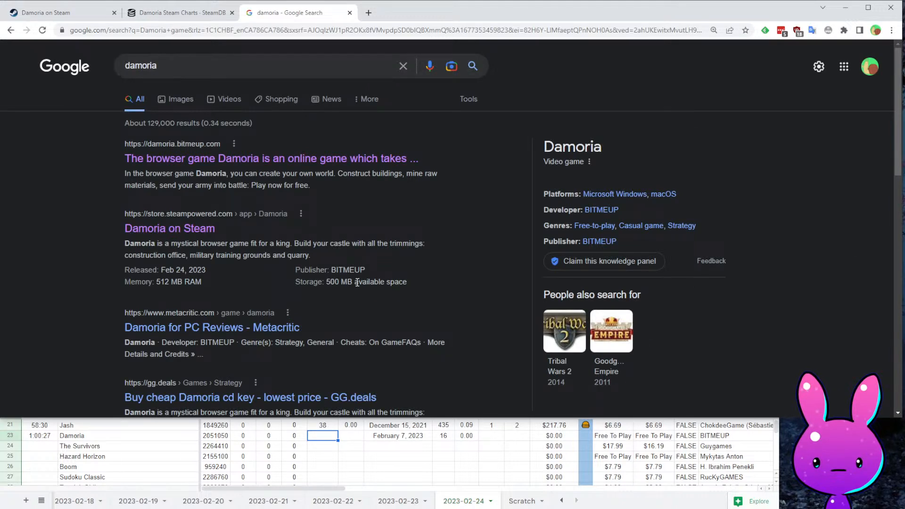
scroll(359, 268, down, 6)
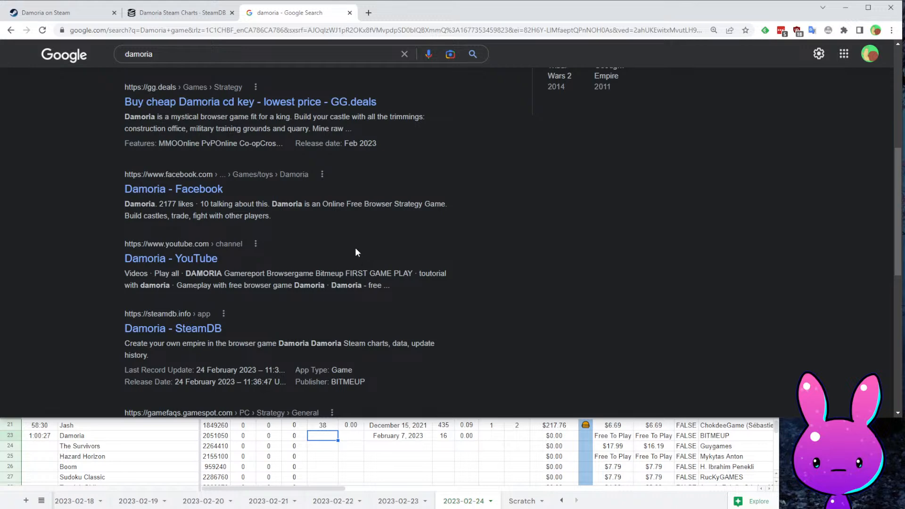
scroll(280, 243, down, 6)
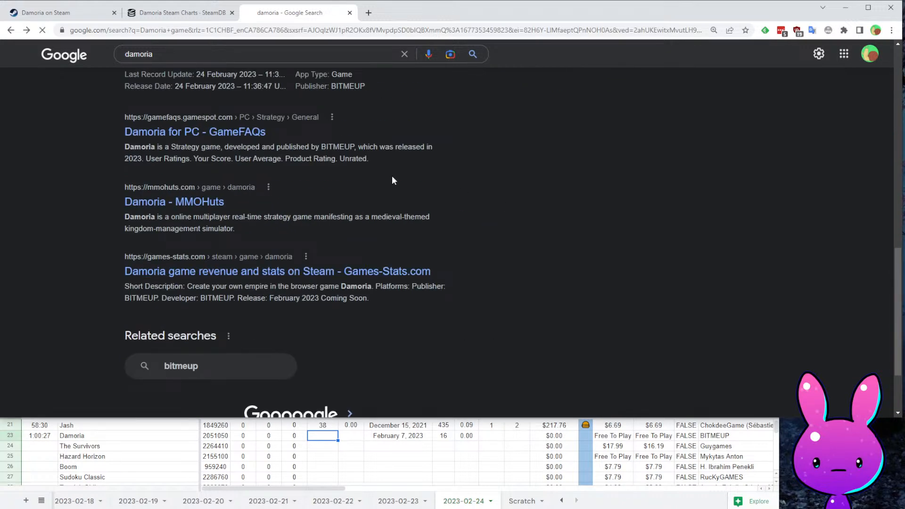
key(alt+Left)
middle_click(297, 17)
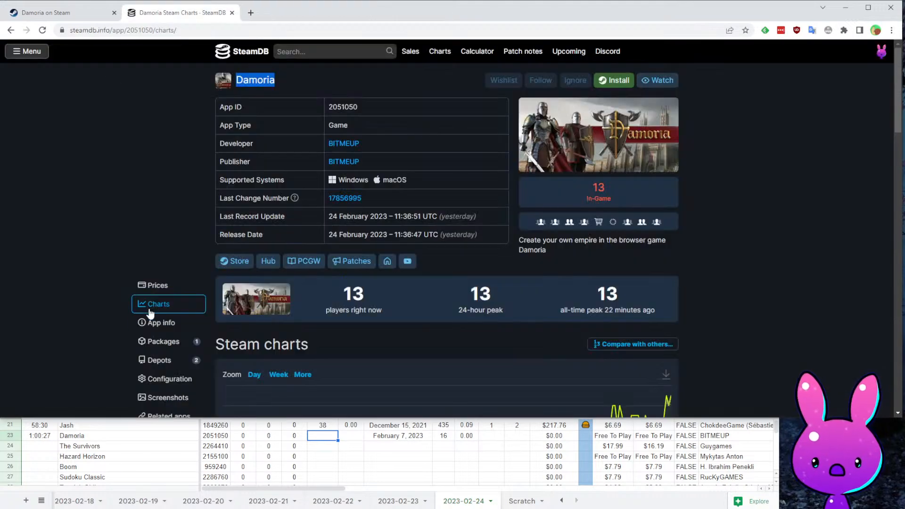
- Check Damoria's followers chart and enter 9 as its follower count in the spreadsheet
scroll(310, 330, down, 17)
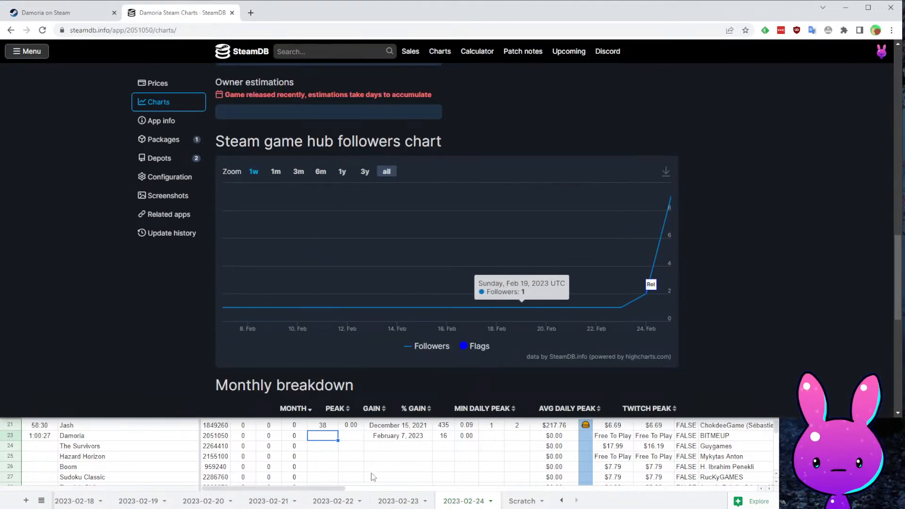
click(375, 467)
click(322, 435)
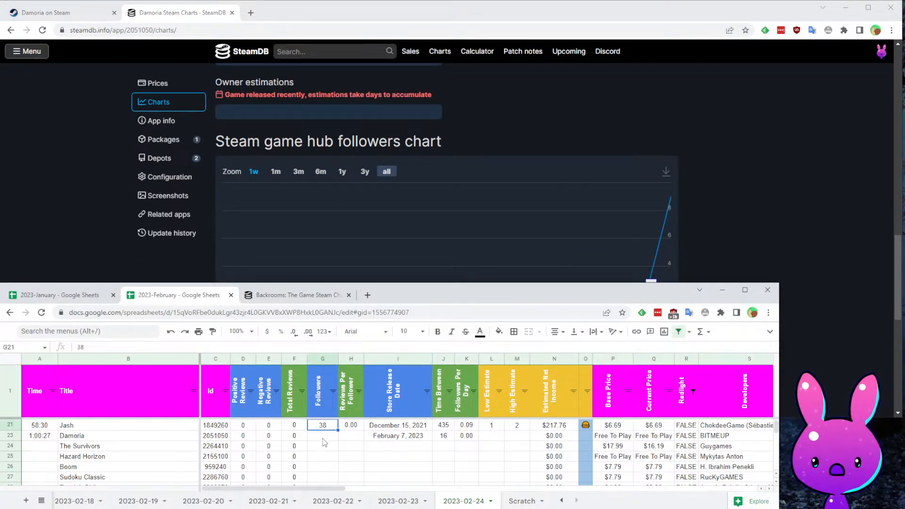
text(9)
key(Tab)
key(Tab)
key(Tab)
key(Tab)
key(Tab)
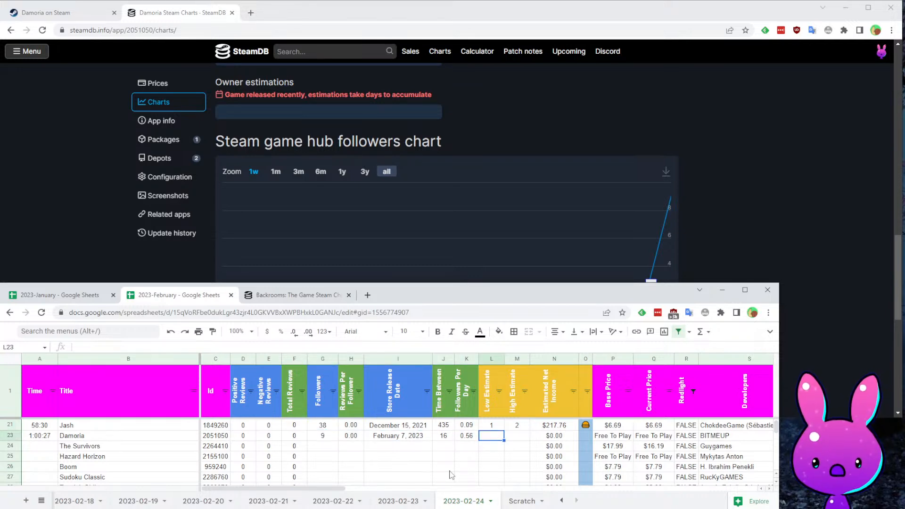
- Review Damoria's row from the follower count through the followers-per-day figure
key(Left)
key(Left)
key(Left)
key(Left)
key(Left)
key(Right)
key(Right)
key(Right)
key(Right)
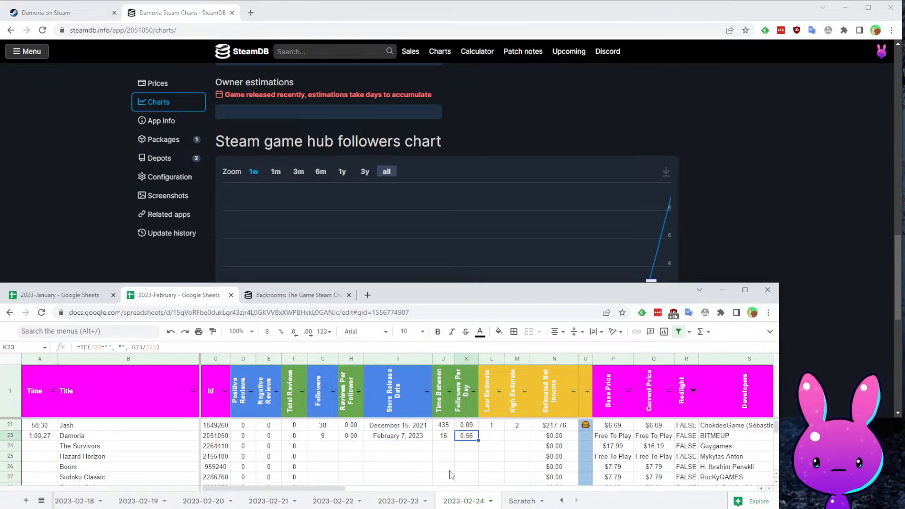
- Enter Damoria's sales estimates, with 0 as the low estimate and 1 as the high estimate
key(Right)
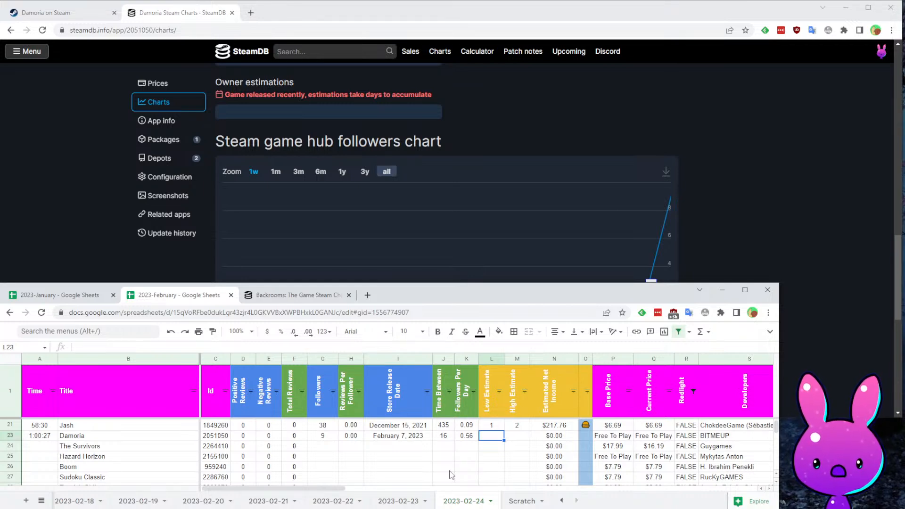
text(0)
key(Tab)
text(1)
key(Tab)
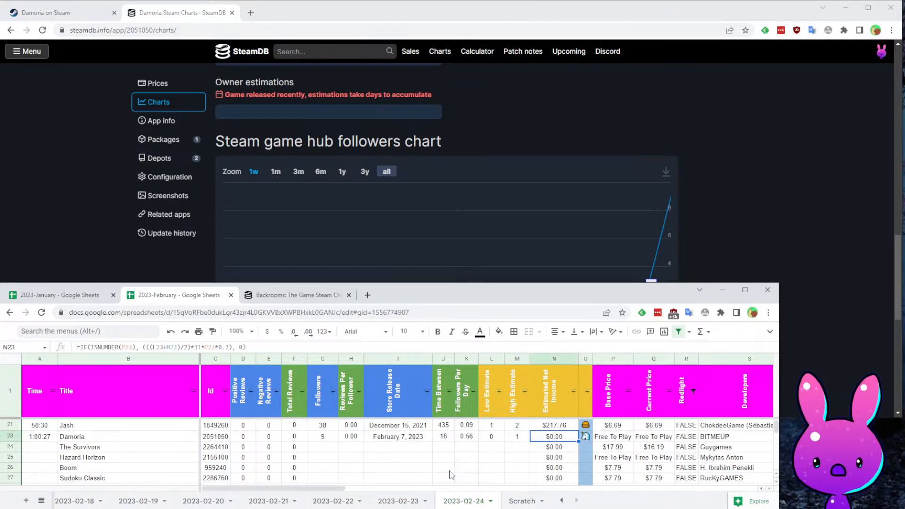
key(Tab)
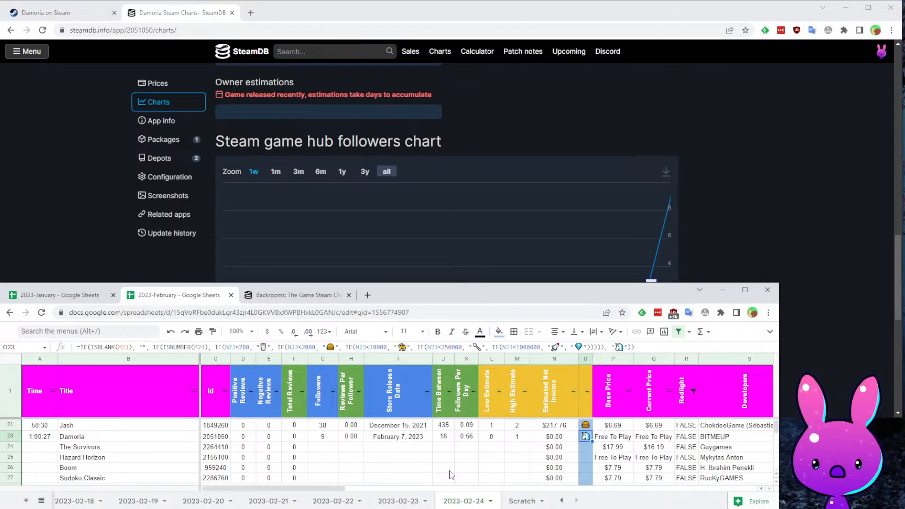
- Enter 1:03:25 as the time for The Survivors and copy the game's ID
key(Home)
key(Down)
key(Down)
key(Down)
key(Down)
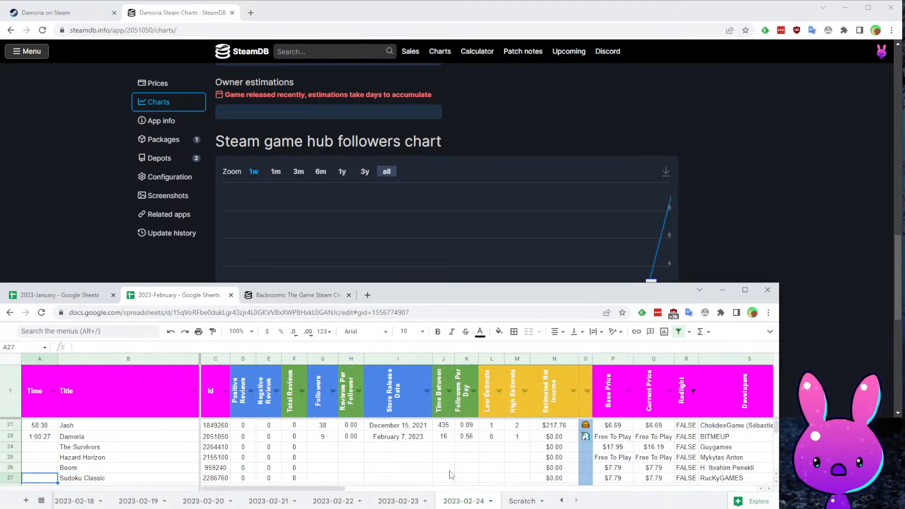
scroll(452, 475, down, 2)
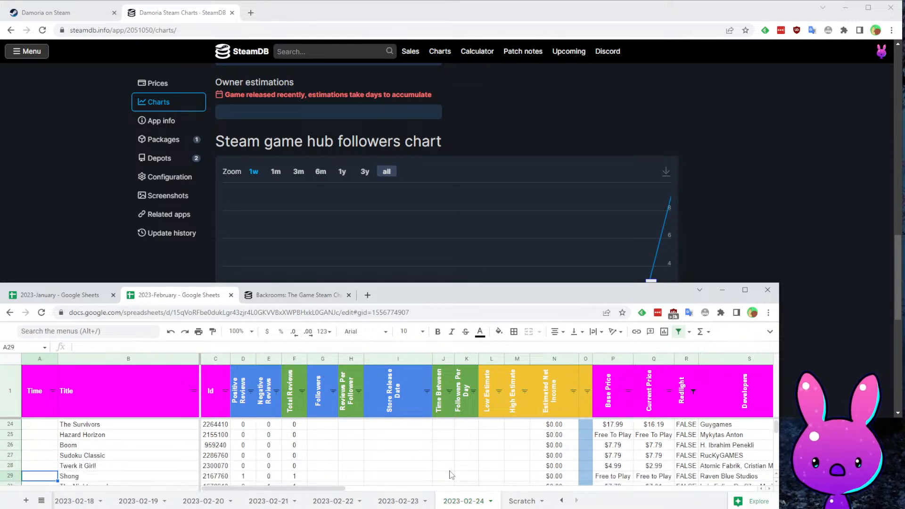
key(Up)
key(Up)
key(Up)
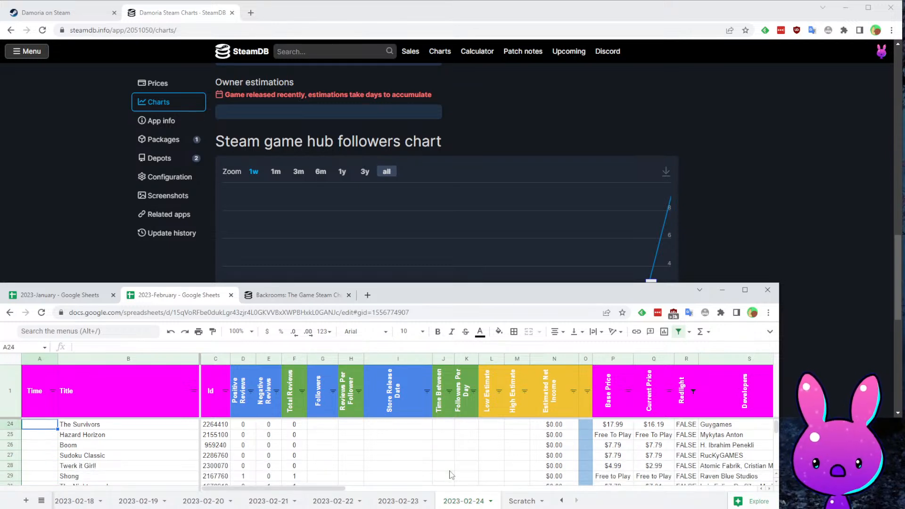
scroll(452, 475, up, 1)
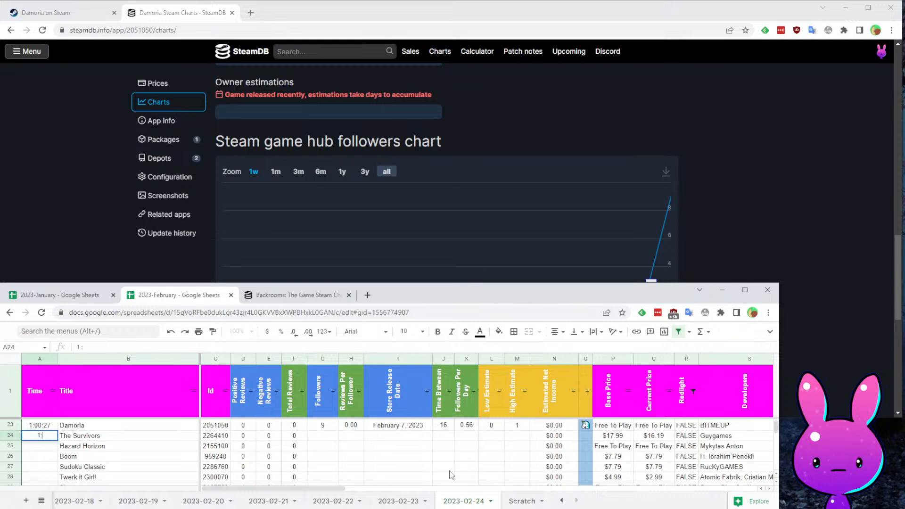
key(Up)
key(Right)
key(Right)
key(Right)
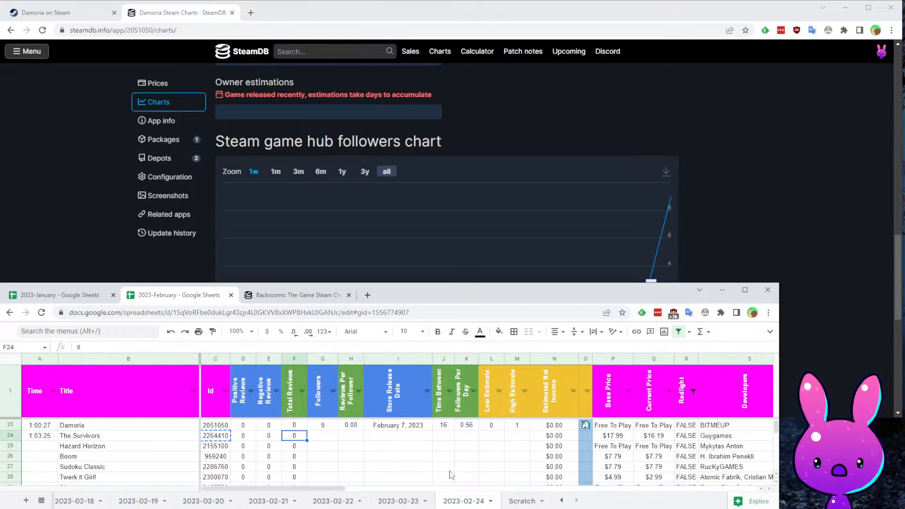
- Examine The Survivors' row, from its review counts through its estimates, prices and developer
key(Right)
key(Right)
key(Right)
key(Right)
key(Right)
key(Right)
key(Right)
key(Right)
key(Right)
key(Right)
key(Right)
key(Right)
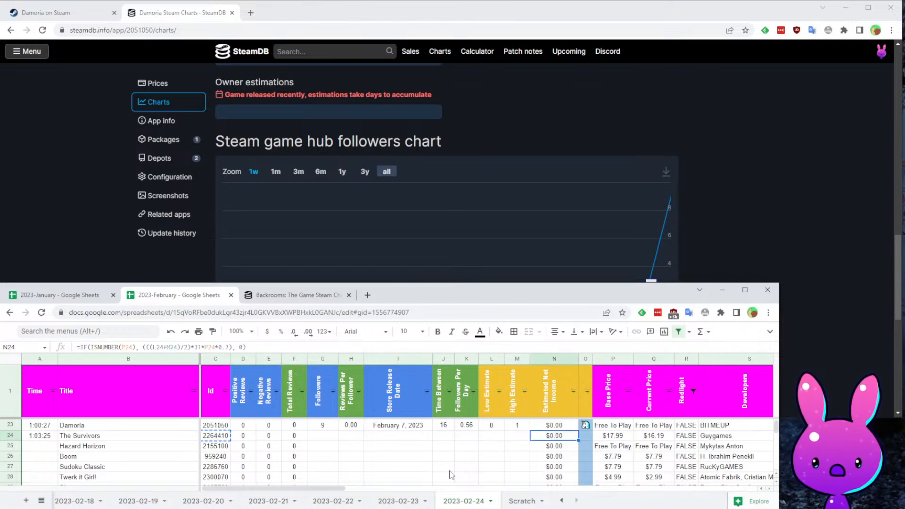
key(Left)
key(Left)
key(Left)
key(Left)
key(Right)
key(Right)
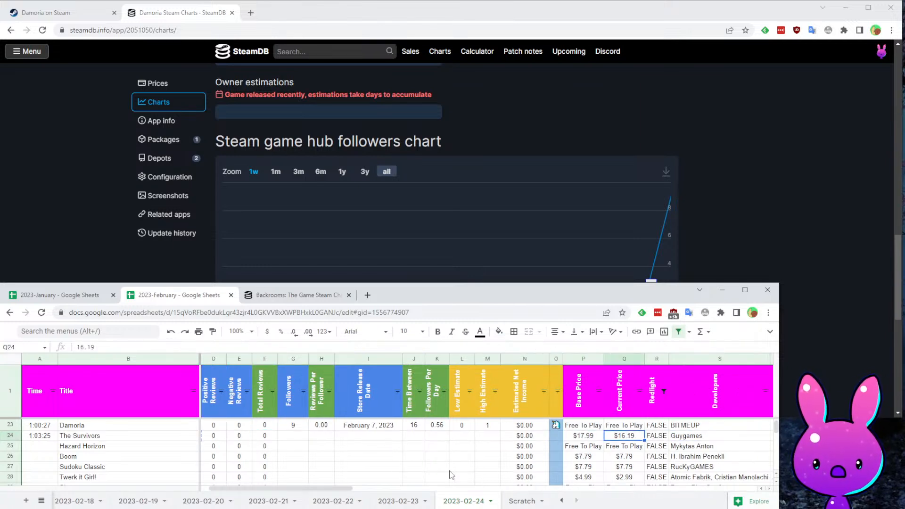
key(Right)
key(Right)
key(Right)
key(Right)
key(Left)
- Open the Steam store page for The Survivors, app ID 2264410, in place of Damoria's store page
key(Up)
key(Home)
key(Right)
key(Right)
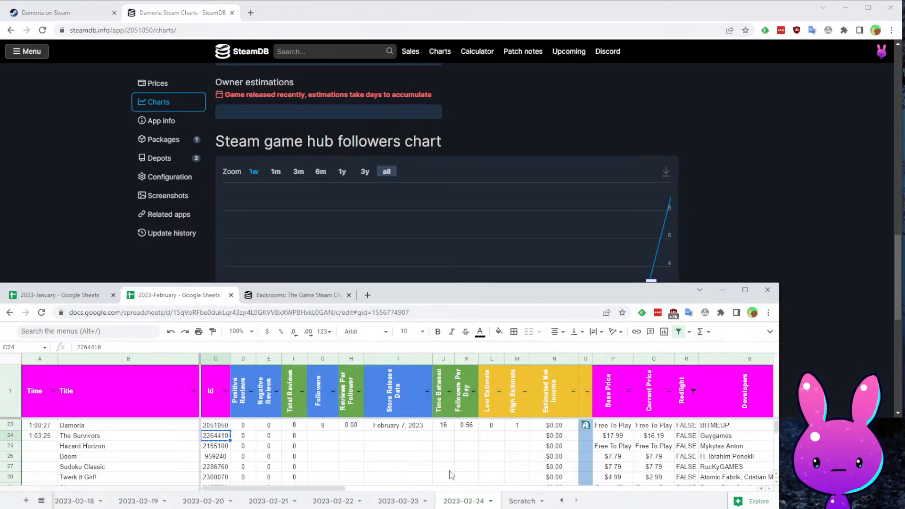
click(27, 20)
text(2264410)
key(Return)
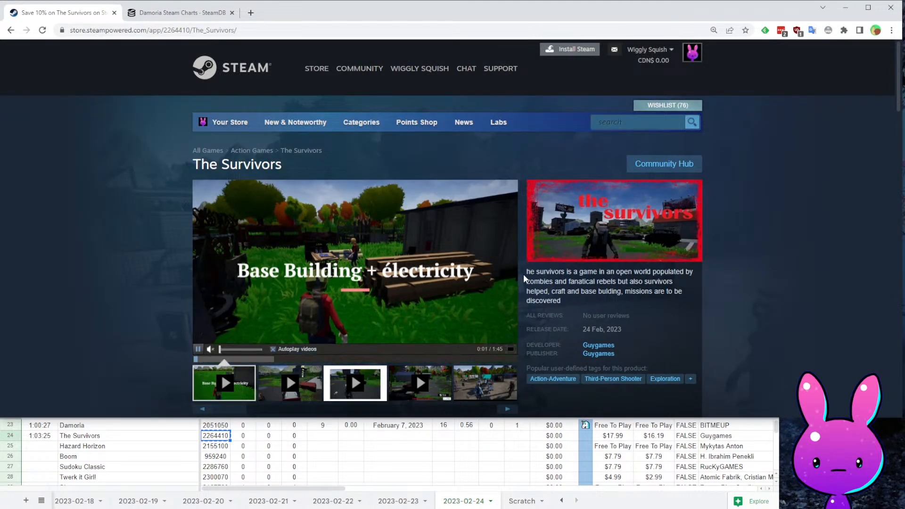
- Read through the short description of The Survivors on its Steam store page
drag(697, 394, 525, 274)
click(549, 267)
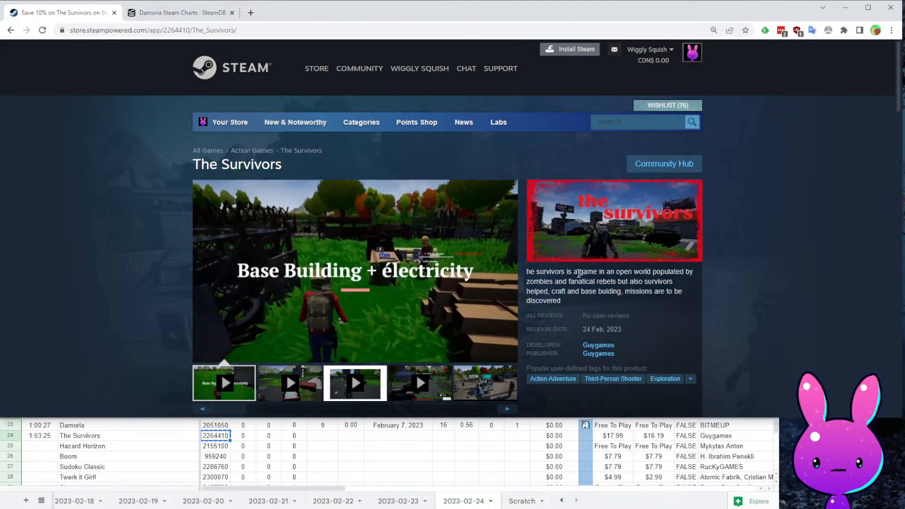
drag(600, 272, 640, 271)
drag(575, 281, 633, 276)
click(614, 281)
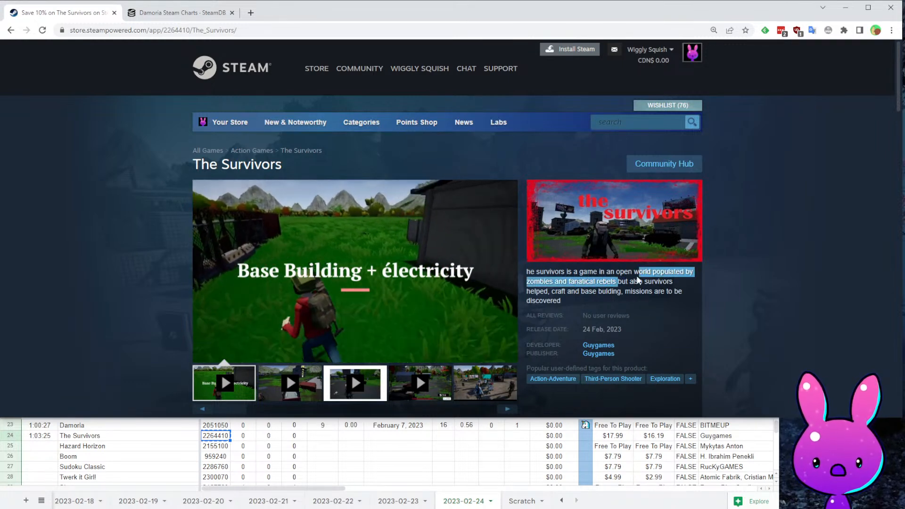
click(639, 286)
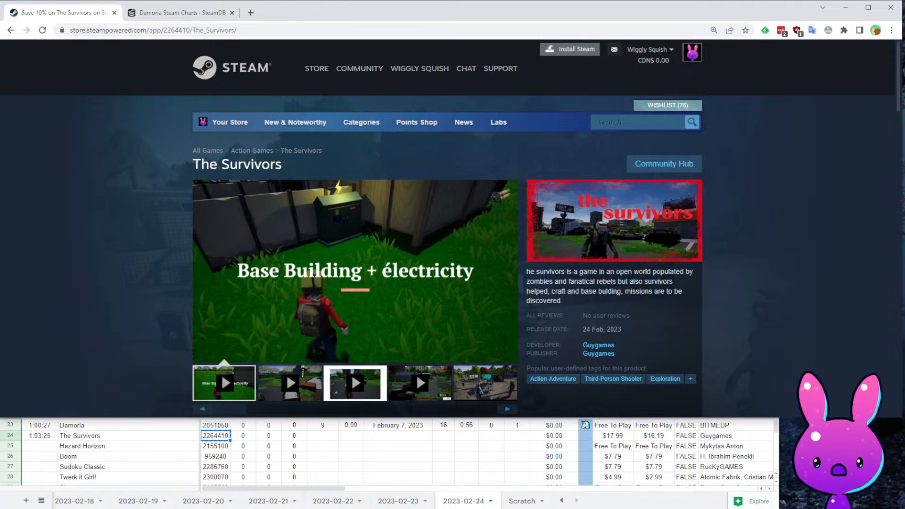
drag(564, 292, 807, 272)
click(644, 296)
click(790, 270)
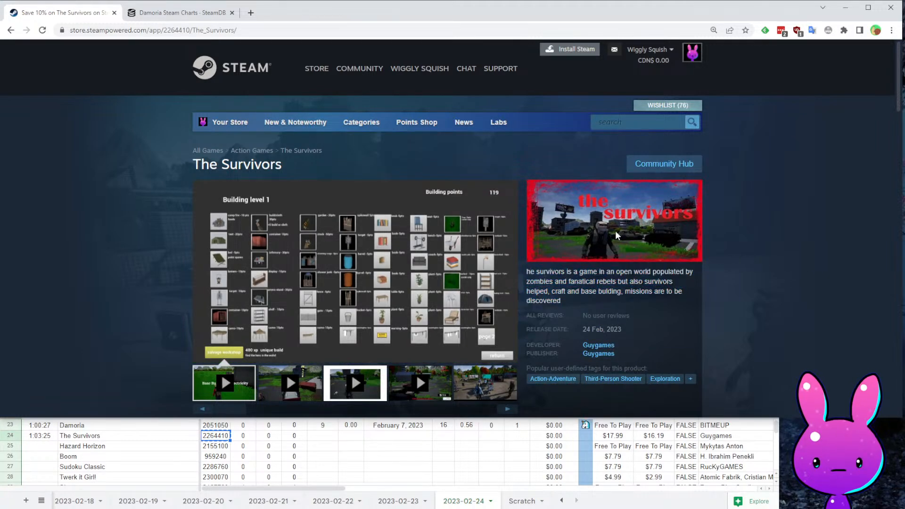
- Watch the first trailer of The Survivors, skipping ahead through its base-building footage to near the end
scroll(398, 338, down, 4)
scroll(331, 321, up, 3)
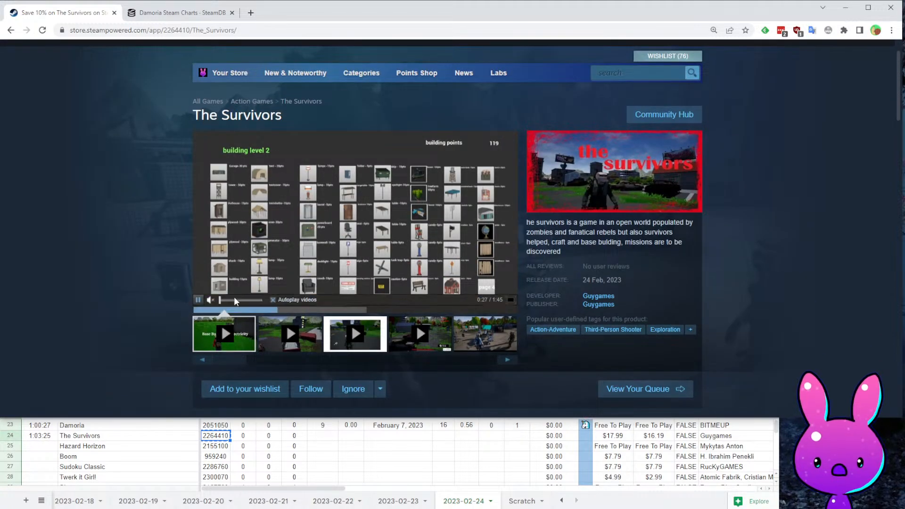
click(330, 310)
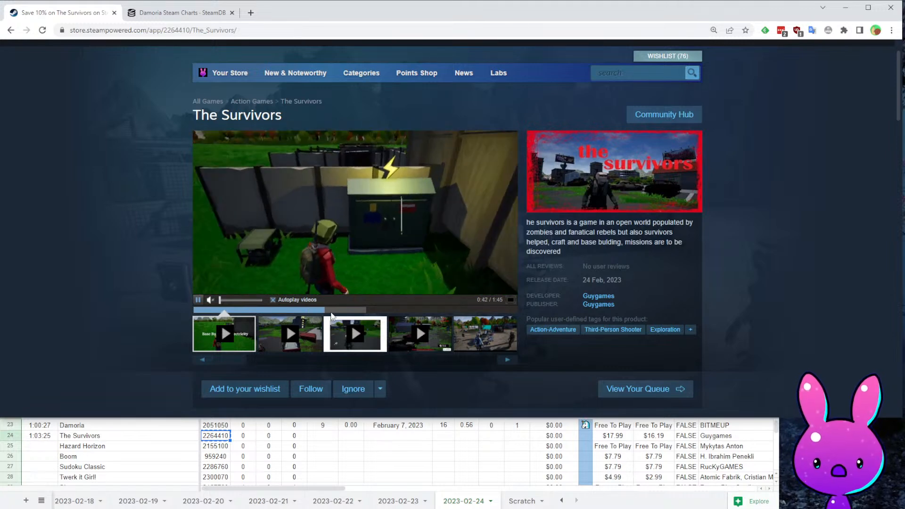
click(349, 311)
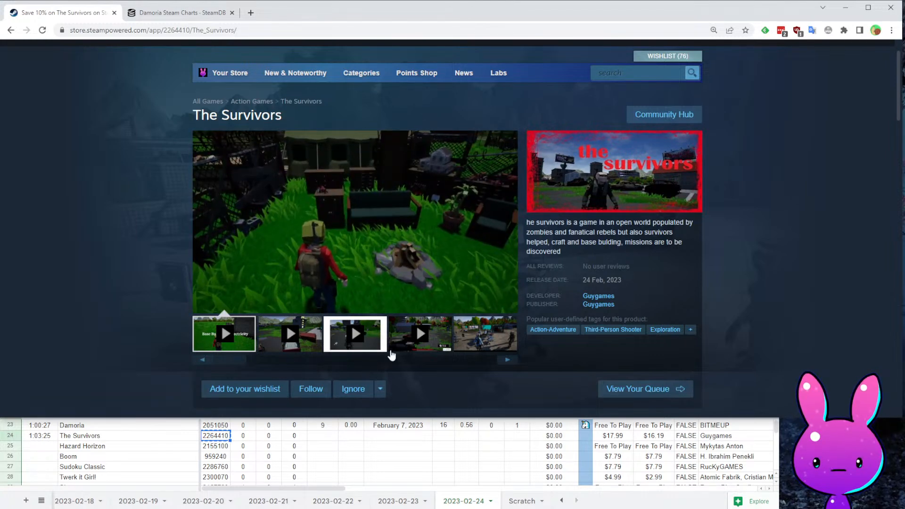
mouse_move(387, 306)
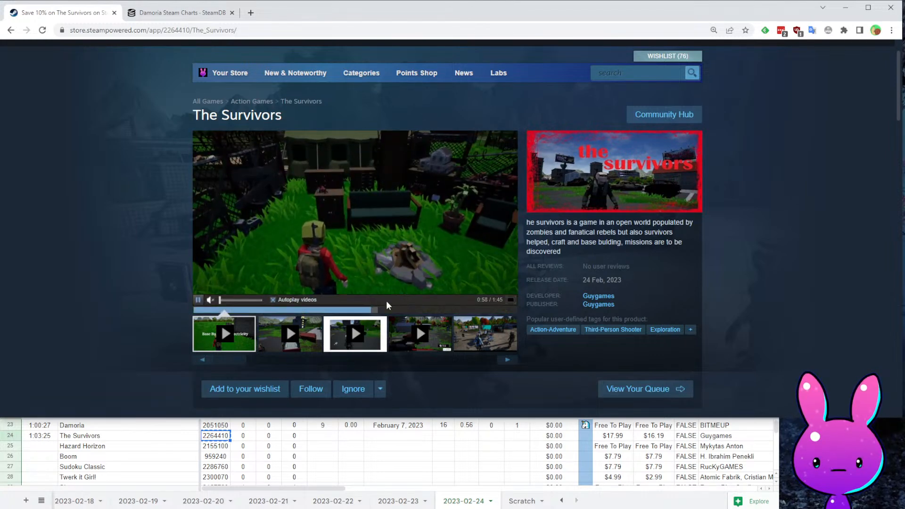
click(426, 309)
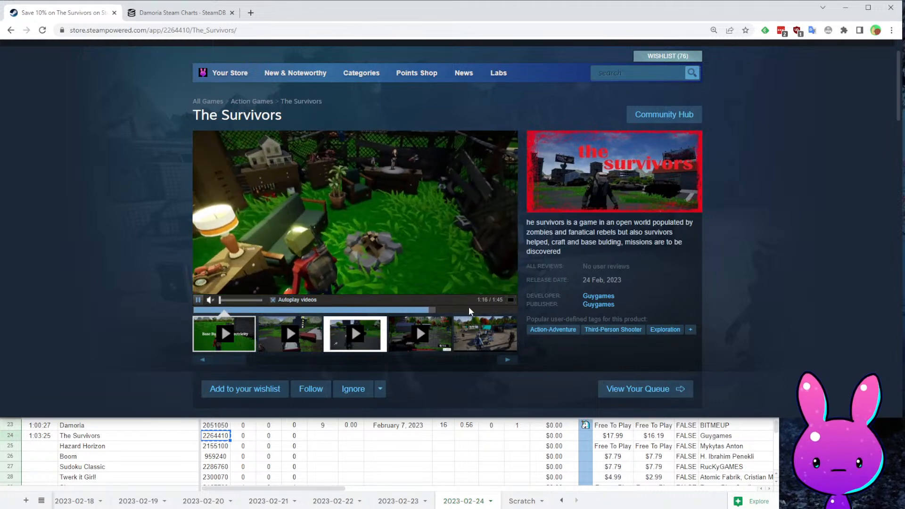
click(472, 310)
click(488, 310)
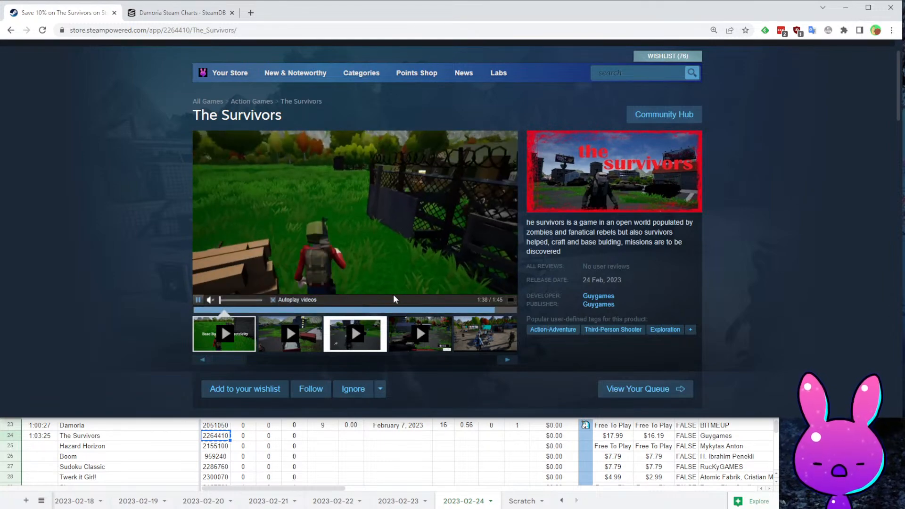
- Play the second trailer of The Survivors and skip ahead through its gameplay footage
click(291, 328)
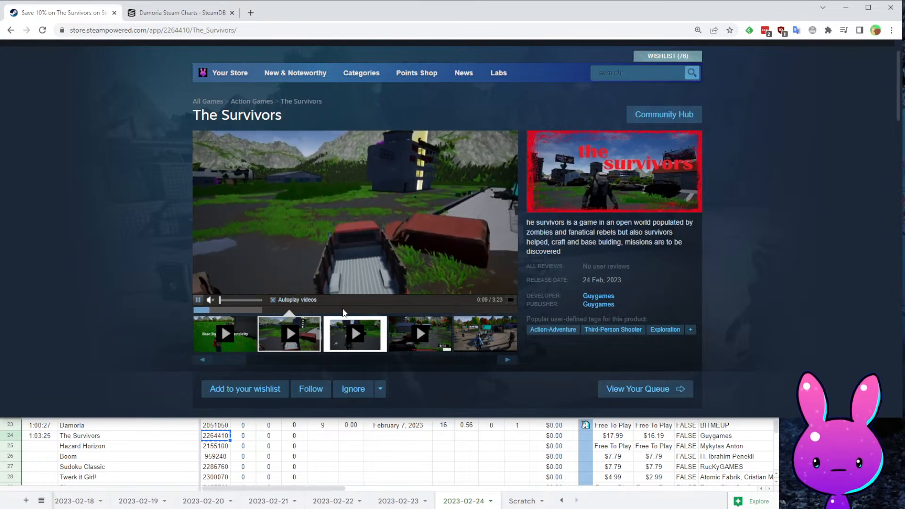
click(294, 310)
click(360, 310)
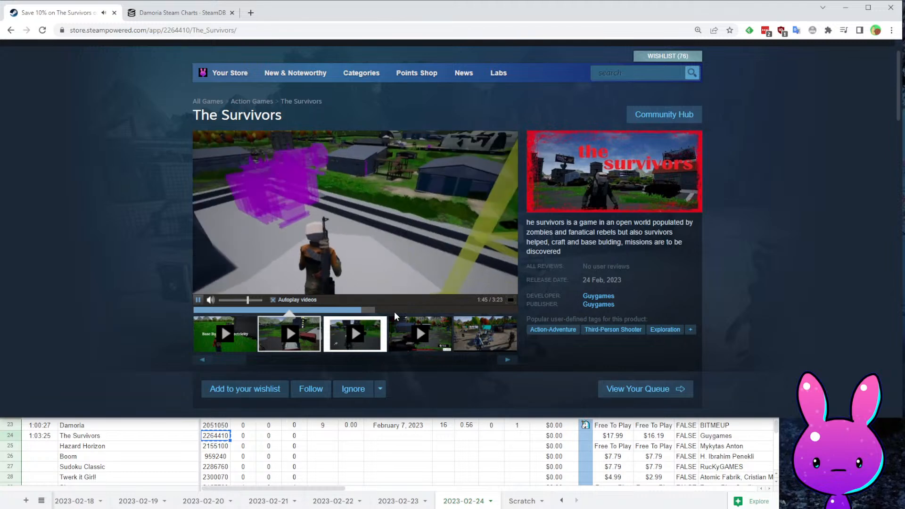
click(395, 314)
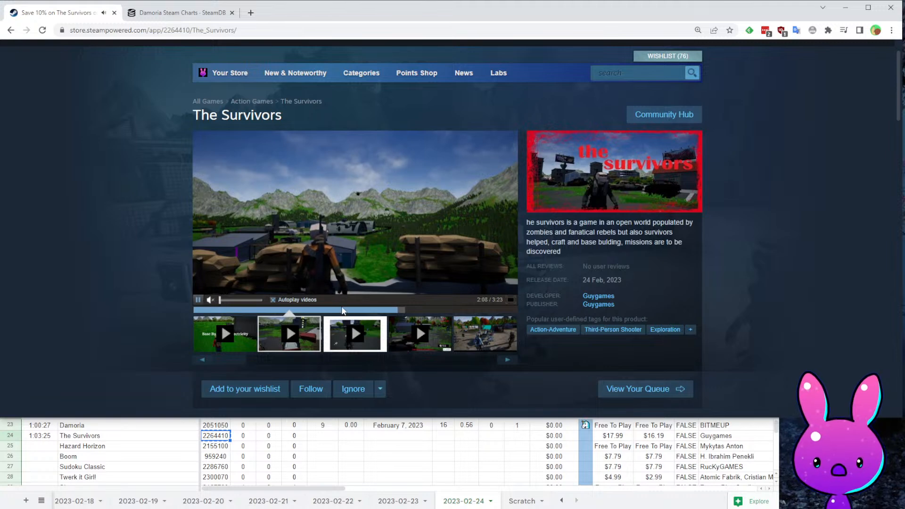
click(415, 311)
click(439, 312)
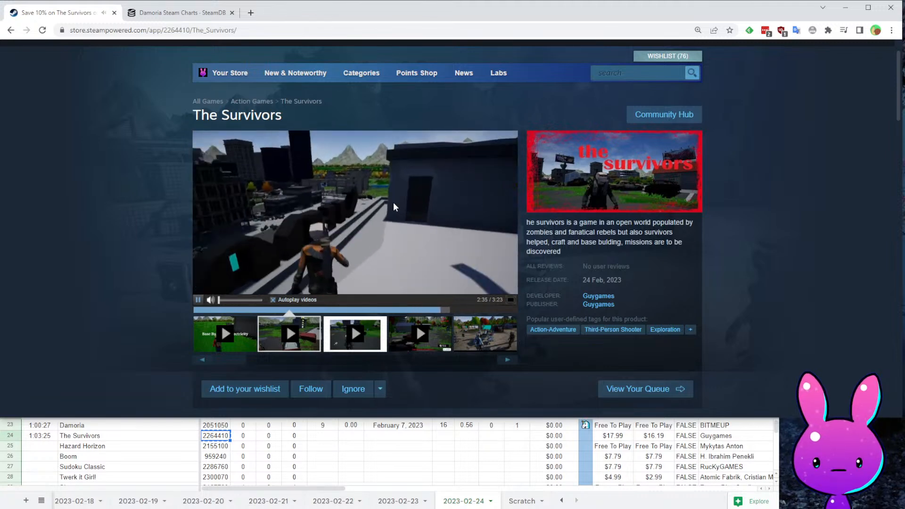
double_click(199, 30)
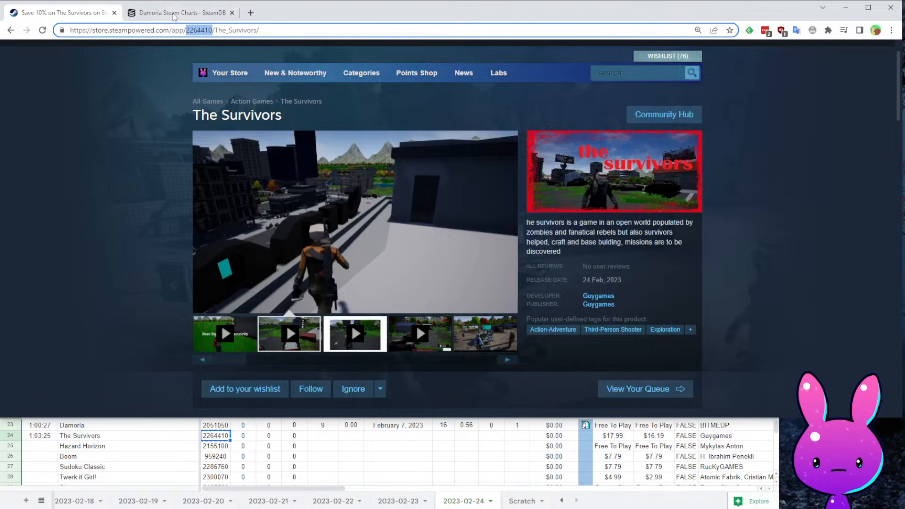
click(175, 13)
click(70, 13)
- Expand the full About This Game description of The Survivors and skim it from start to finish
scroll(102, 206, down, 7)
scroll(287, 237, up, 2)
scroll(378, 228, down, 15)
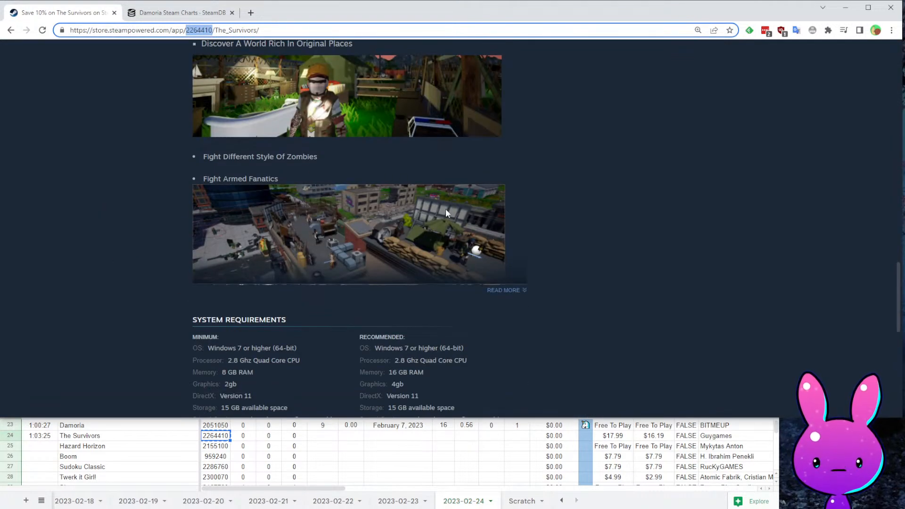
click(509, 293)
scroll(493, 222, down, 10)
scroll(435, 305, down, 8)
scroll(540, 263, up, 10)
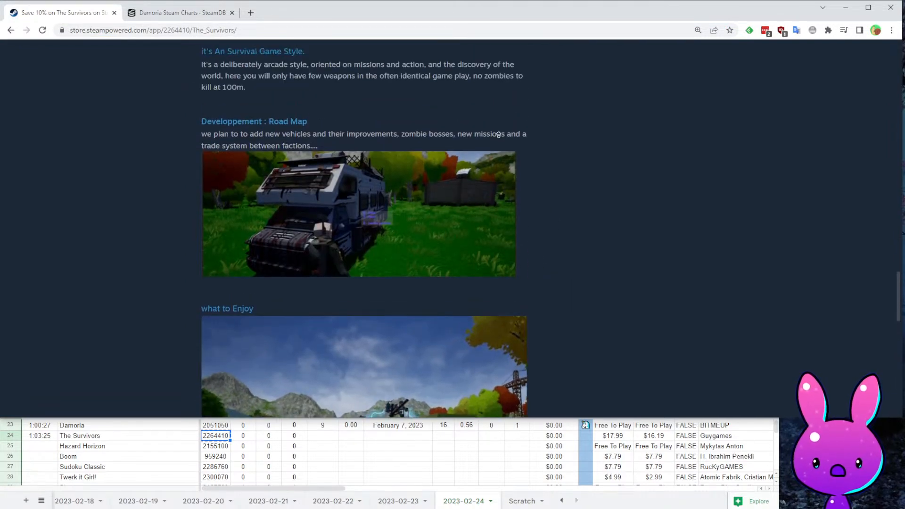
scroll(512, 184, up, 10)
scroll(413, 117, down, 8)
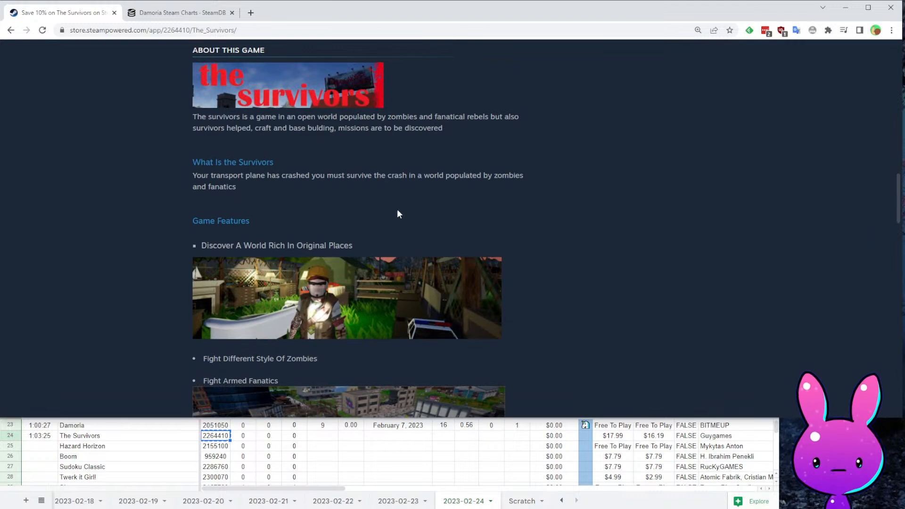
- Read the premise, game features, gameplay style and road map in the description of The Survivors
drag(187, 175, 305, 180)
click(350, 196)
drag(570, 194, 545, 200)
click(223, 201)
scroll(543, 224, down, 5)
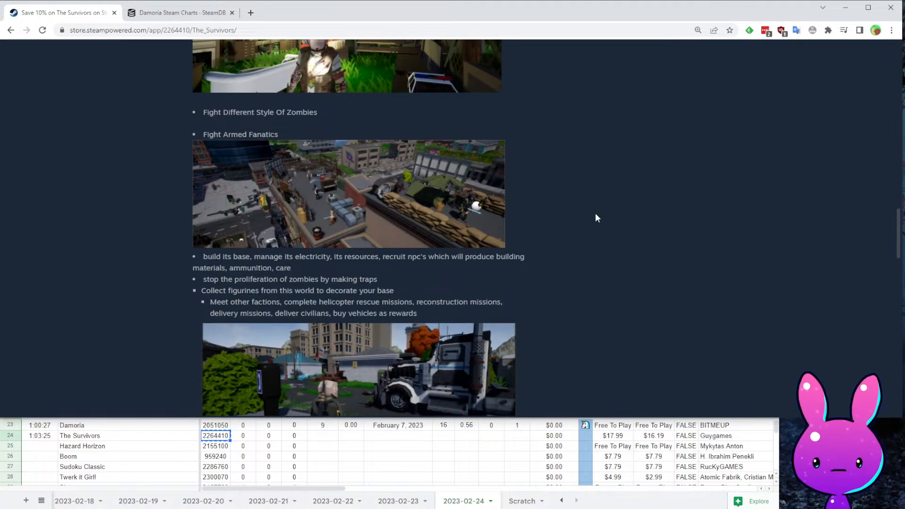
scroll(595, 208, down, 8)
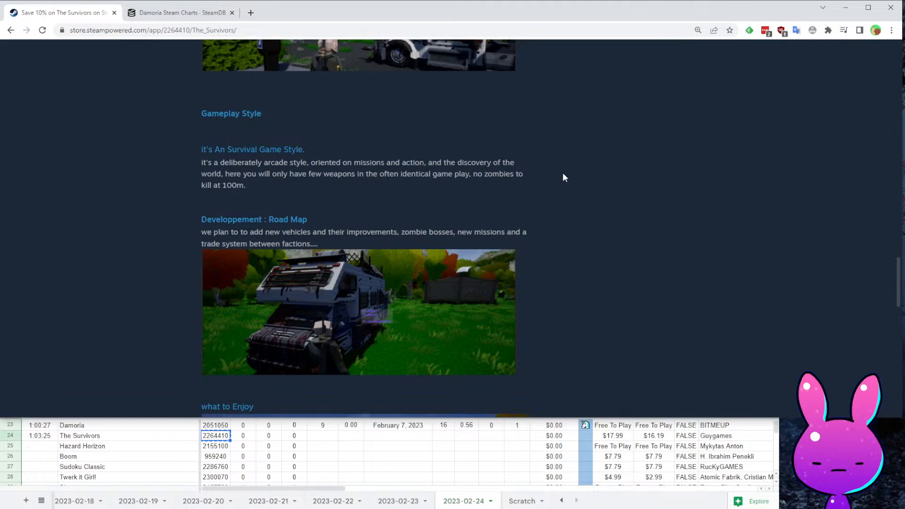
click(634, 214)
- Copy the app ID 2264410 from the store address and open its SteamDB charts page in place of Damoria's
scroll(635, 214, up, 15)
double_click(173, 31)
key(ctrl+c)
click(177, 13)
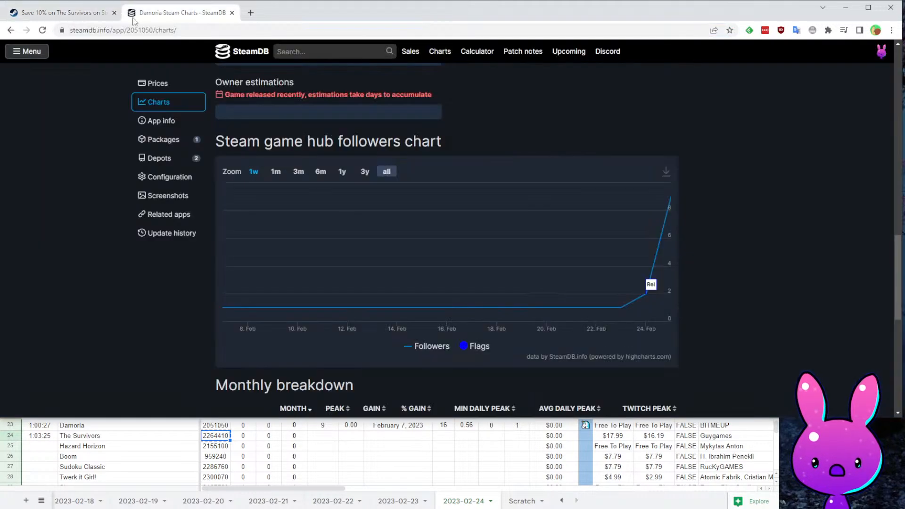
double_click(142, 30)
key(ctrl+v)
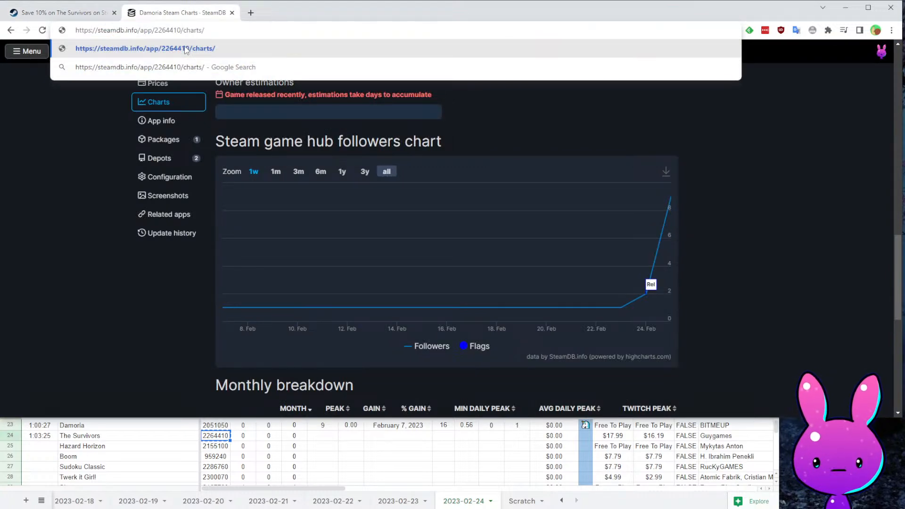
click(185, 48)
- Look up the follower count of The Survivors on SteamDB and enter 16 as its followers in the spreadsheet
scroll(491, 141, down, 5)
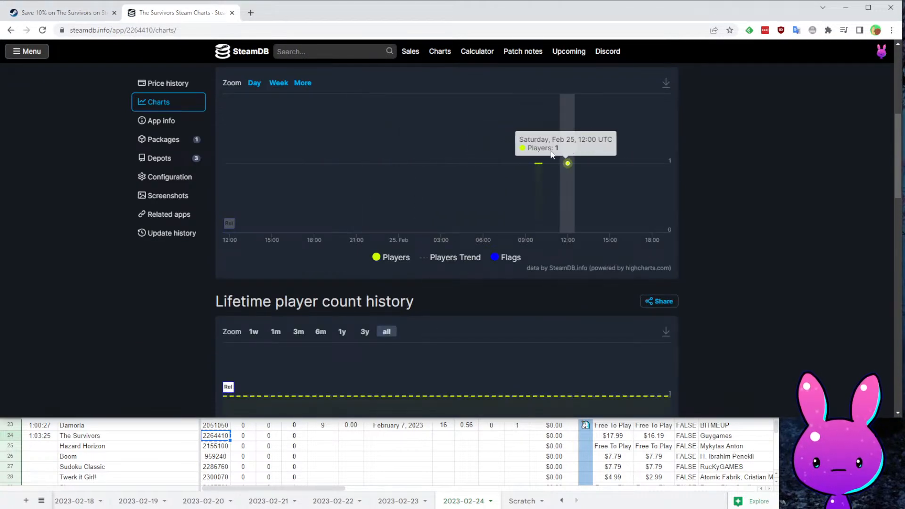
scroll(567, 151, down, 10)
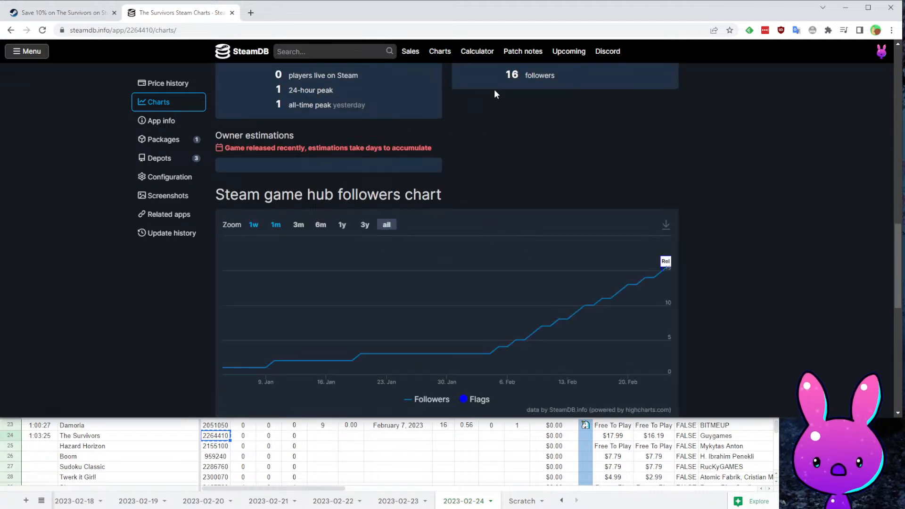
click(322, 435)
text(16)
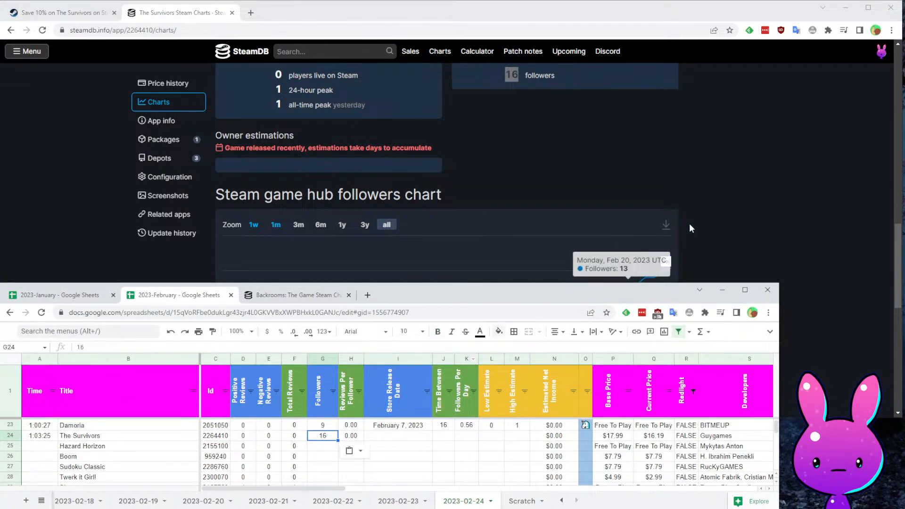
- Find the start of the followers chart and enter January 4, 2023 as the store release date of The Survivors
click(688, 226)
scroll(688, 226, down, 4)
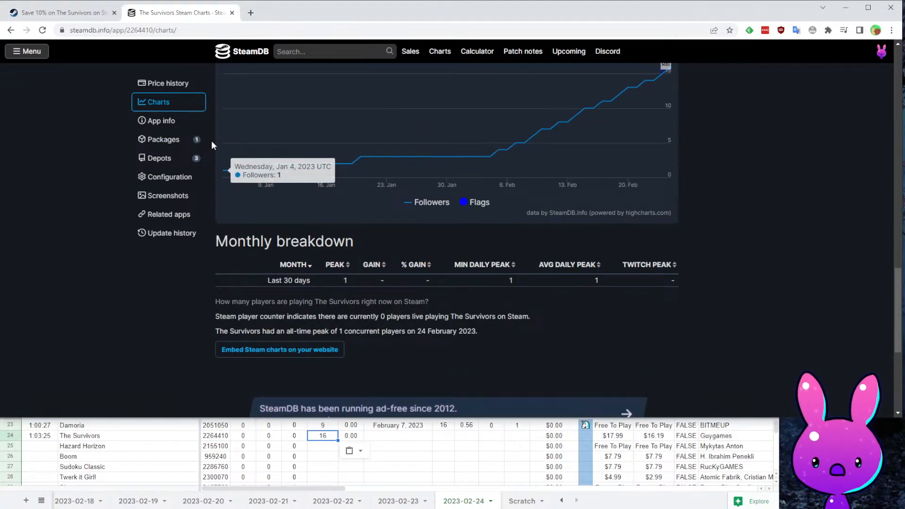
click(393, 439)
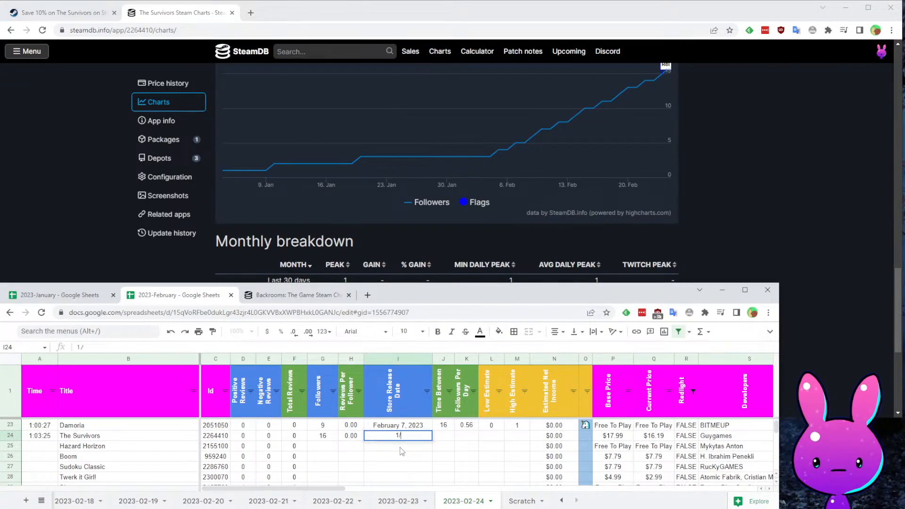
key(Tab)
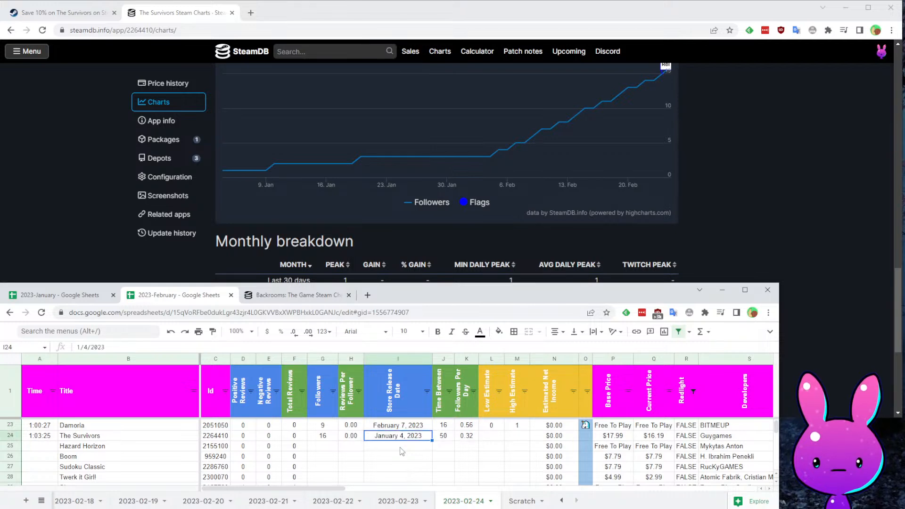
- Enter the sales estimates for The Survivors, with 0 as the low estimate and 1 as the high estimate
key(Right)
key(Right)
key(Right)
key(Right)
key(Right)
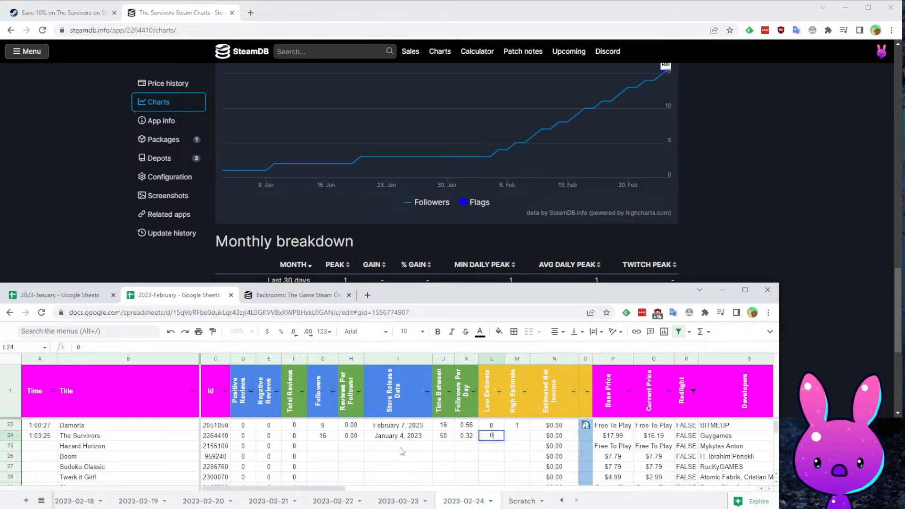
key(Tab)
key(Tab)
key(Tab)
- Enter 1:05:45 as the time for Hazard Horizon and copy the game's ID
key(Home)
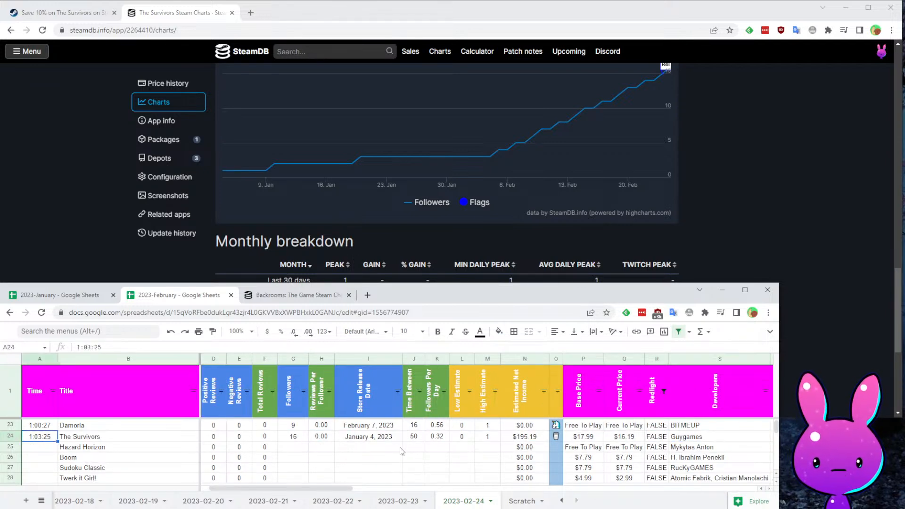
key(Right)
key(Right)
key(Left)
key(Left)
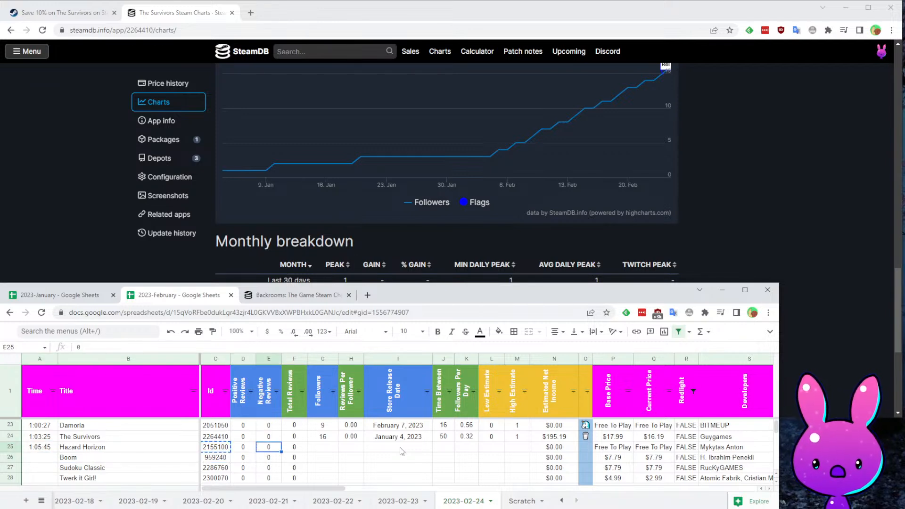
- Examine Hazard Horizon's row, from its review counts through its prices, developer and publisher
key(Right)
key(Right)
key(Right)
key(Right)
key(Right)
key(Right)
key(Right)
key(Right)
key(Right)
key(Right)
key(Right)
key(Right)
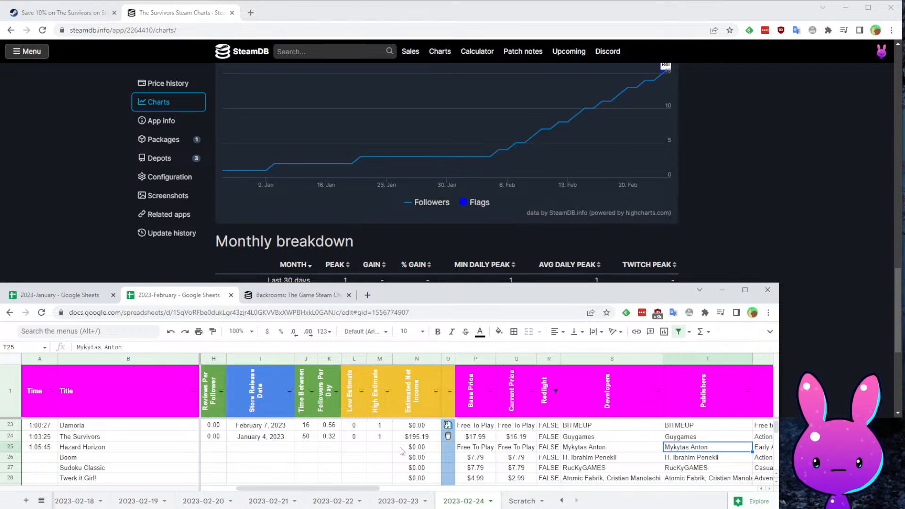
- Open the Steam store page for Hazard Horizon, app ID 2155100, in place of the page for The Survivors
key(Home)
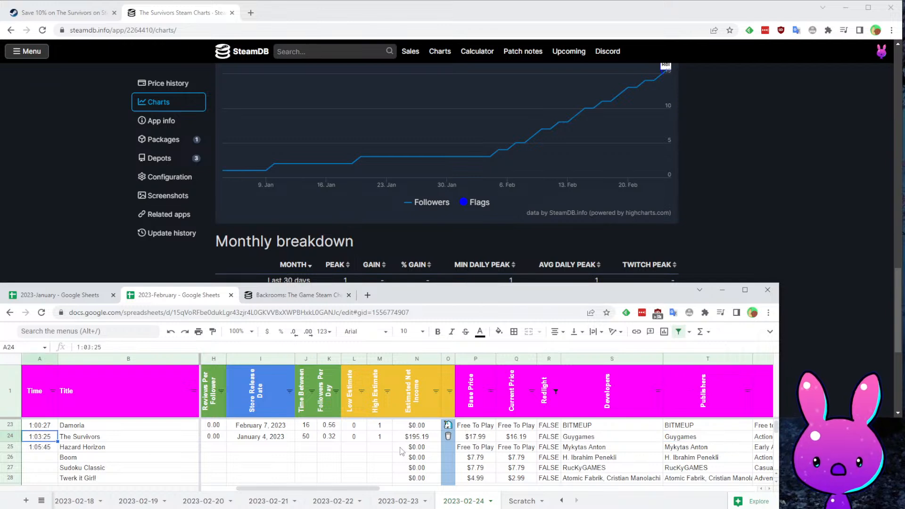
key(Right)
key(Right)
key(ctrl+c)
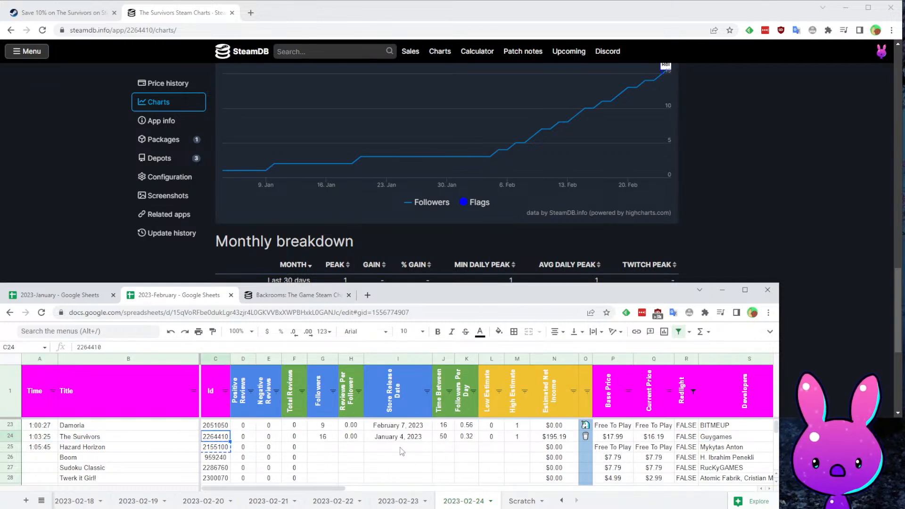
click(77, 27)
click(88, 16)
key(ctrl+v)
key(Return)
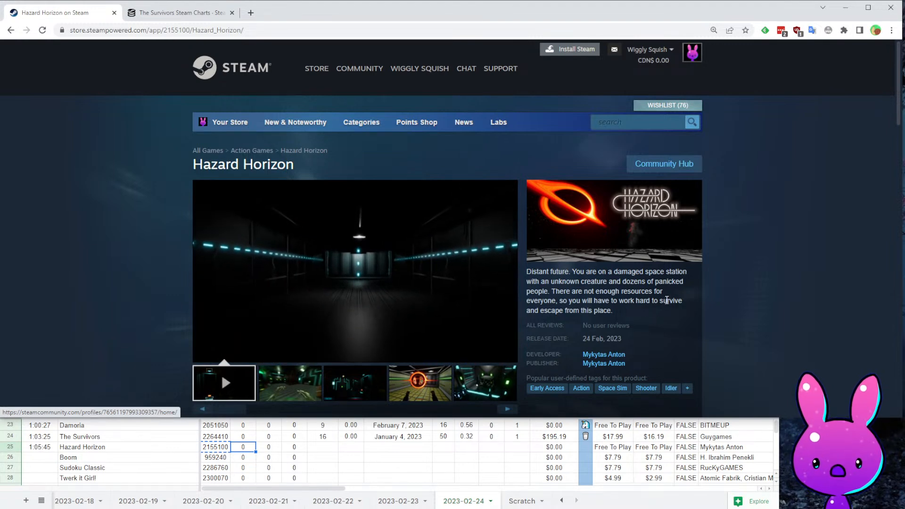
- Read Hazard Horizon's short store description and watch its trailer in full screen
drag(564, 301, 698, 296)
click(707, 313)
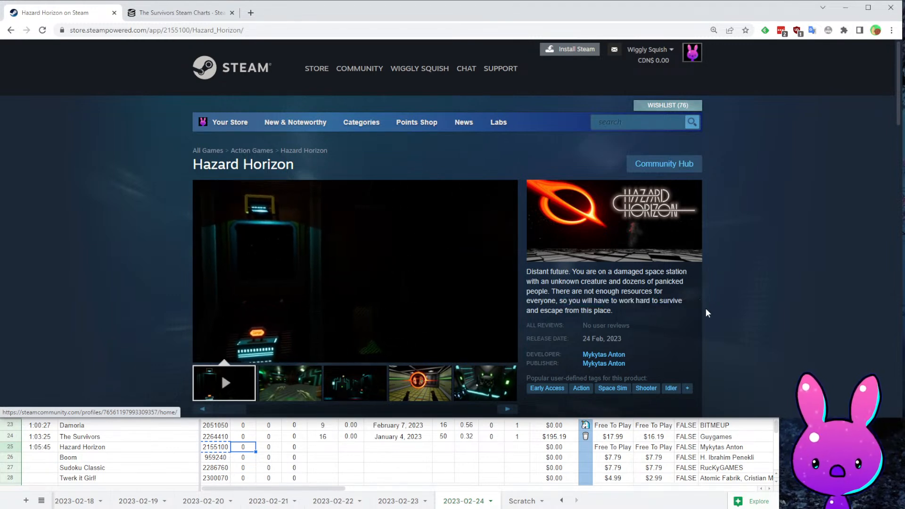
mouse_move(322, 301)
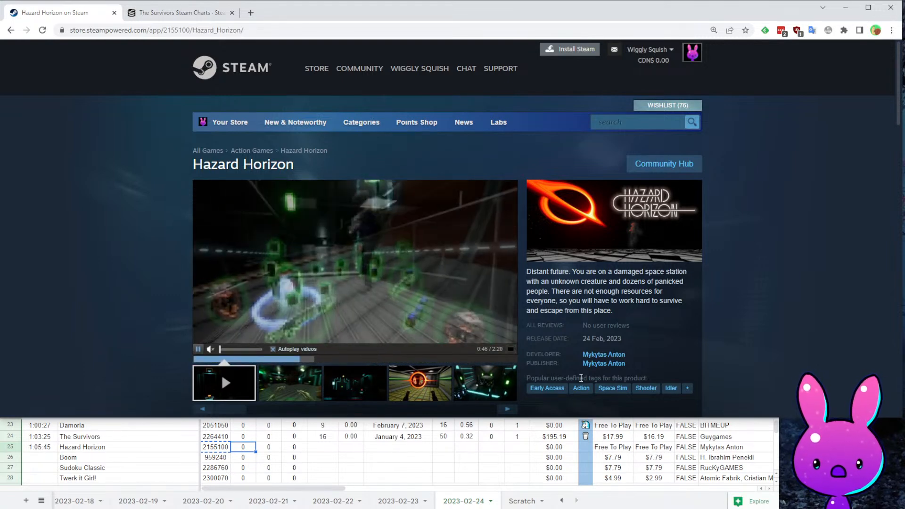
click(511, 349)
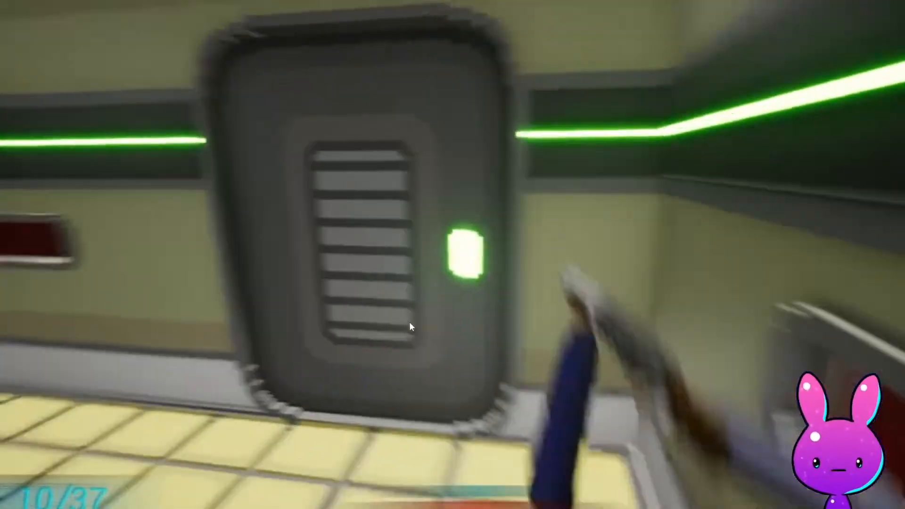
key(Escape)
- Examine Hazard Horizon's store page from the Early Access notes to the system requirements and similar games
scroll(293, 357, down, 10)
scroll(292, 357, down, 10)
scroll(333, 238, up, 15)
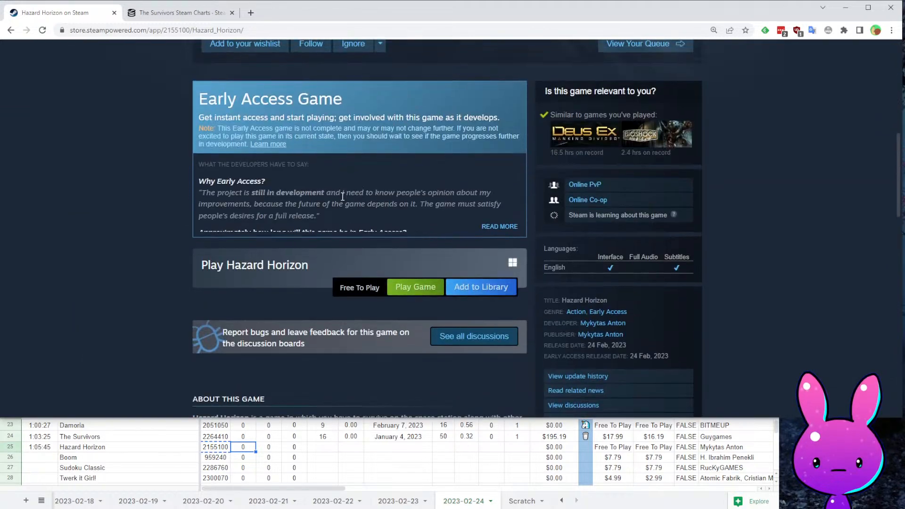
scroll(343, 194, down, 6)
scroll(350, 190, down, 8)
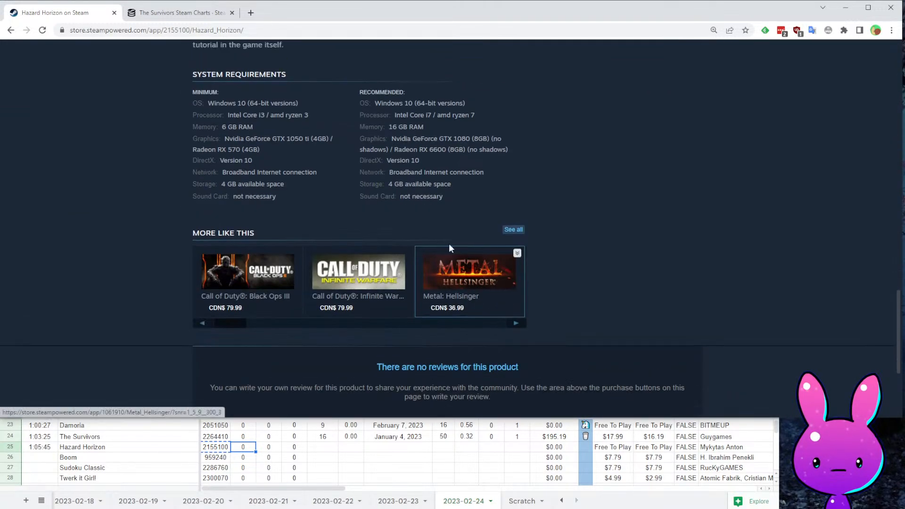
scroll(443, 246, up, 7)
scroll(382, 236, up, 4)
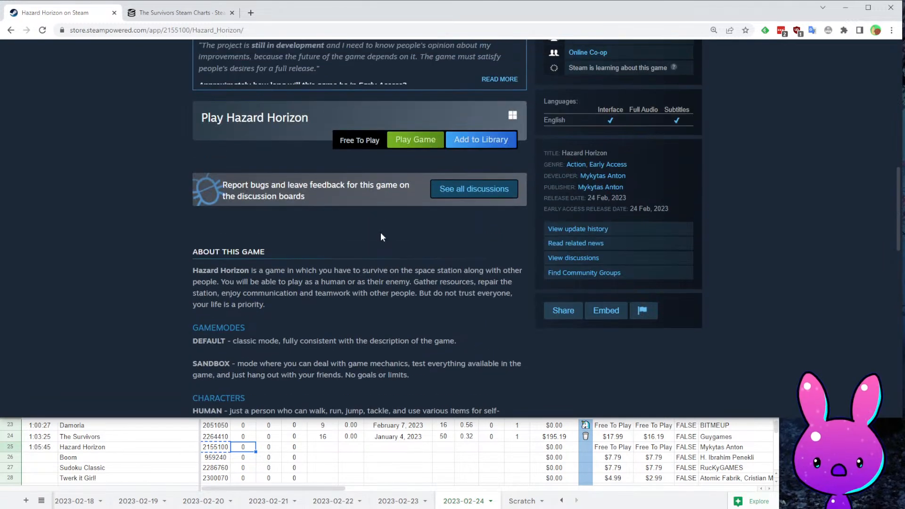
- Read the About This Game text and game modes of Hazard Horizon, and return to its trailer and tags
drag(194, 341, 333, 341)
click(487, 340)
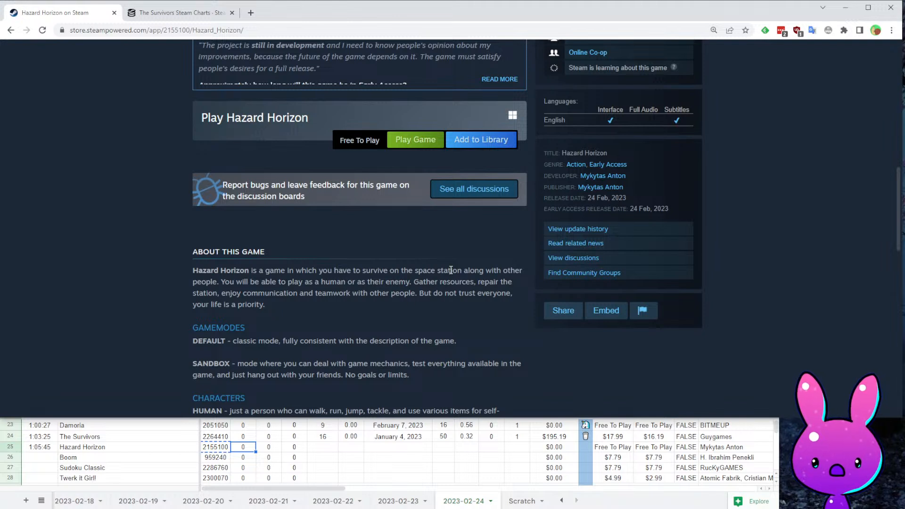
drag(245, 282, 477, 284)
click(421, 304)
click(383, 289)
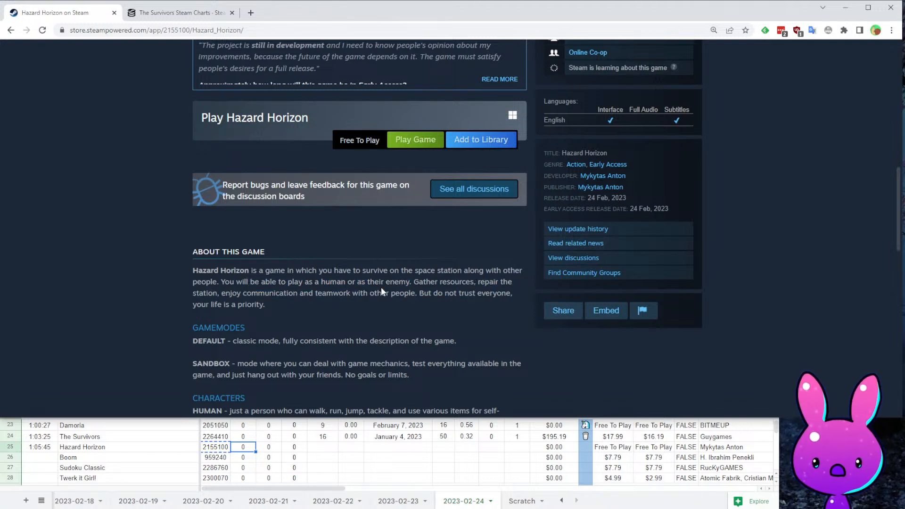
drag(415, 282, 477, 283)
drag(241, 293, 382, 292)
click(289, 305)
click(389, 298)
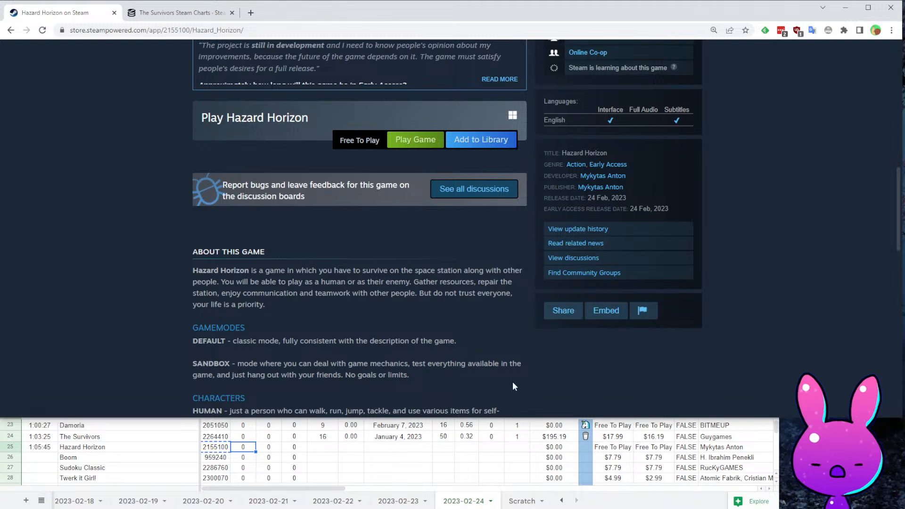
scroll(521, 345, up, 10)
scroll(626, 271, down, 2)
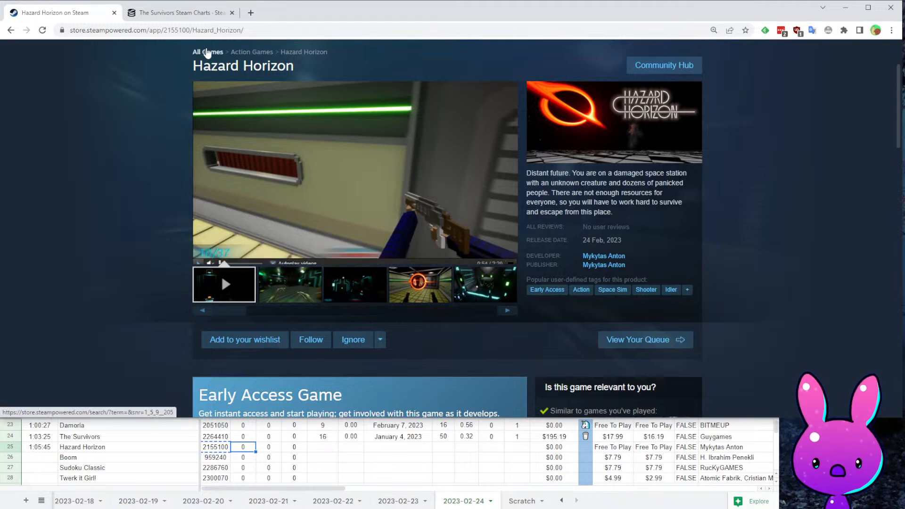
- Switch to SteamDB and load the charts page for Hazard Horizon, app ID 2155100
click(180, 13)
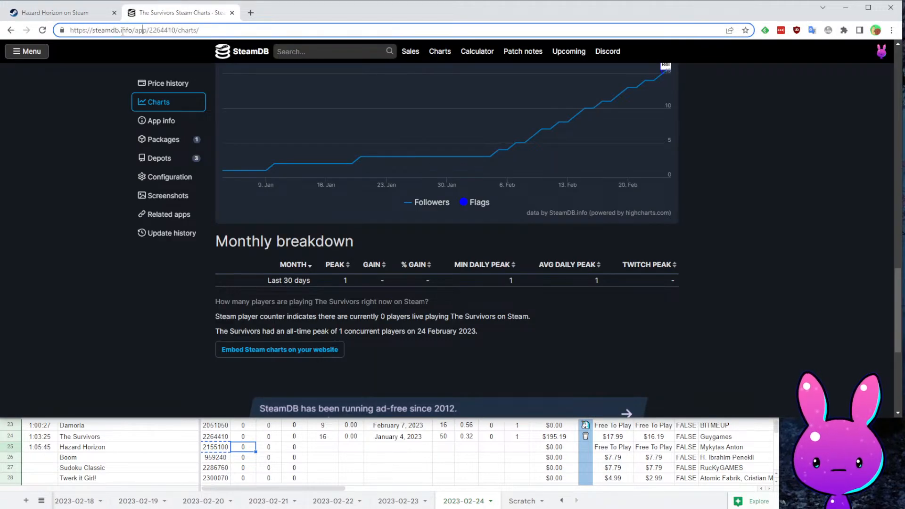
double_click(170, 30)
key(ctrl+v)
key(Return)
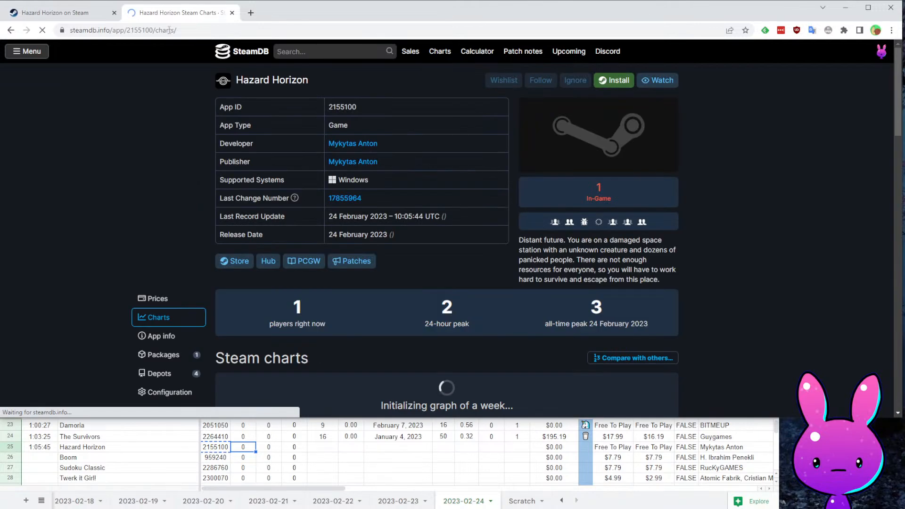
- Copy Hazard Horizon's follower count, 7, from SteamDB into its Followers cell in the February spreadsheet
scroll(401, 232, down, 15)
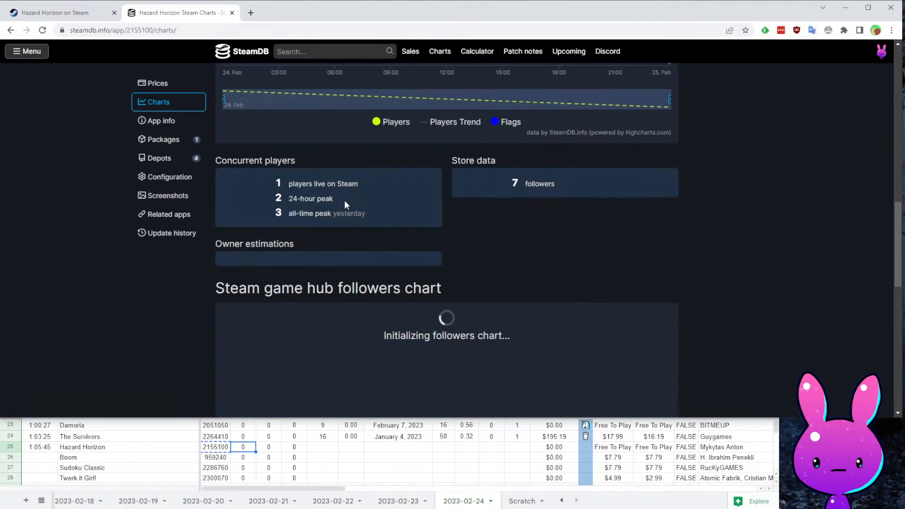
double_click(515, 183)
key(ctrl+c)
click(323, 447)
key(ctrl+v)
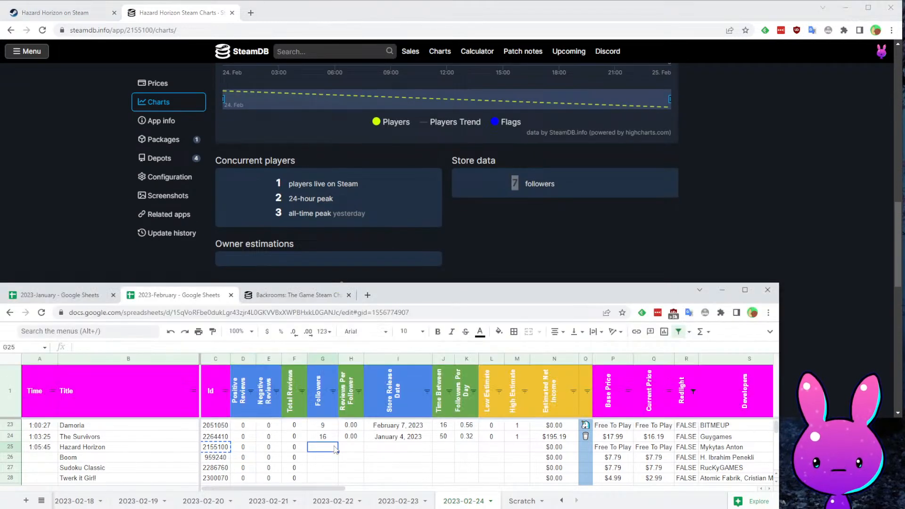
- Look up the start of Hazard Horizon's followers chart and enter 2/11/2023 as its store release date
click(686, 200)
scroll(666, 237, down, 5)
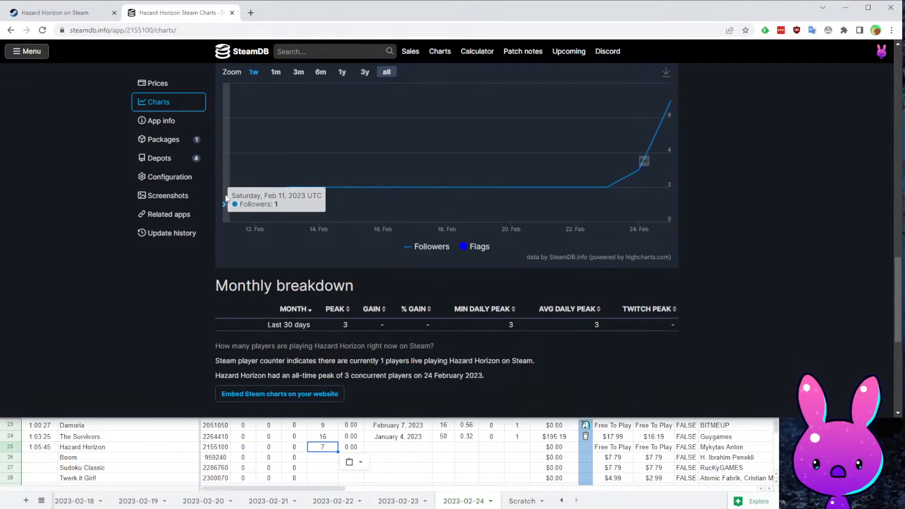
click(373, 446)
text(2/11/2023)
key(Tab)
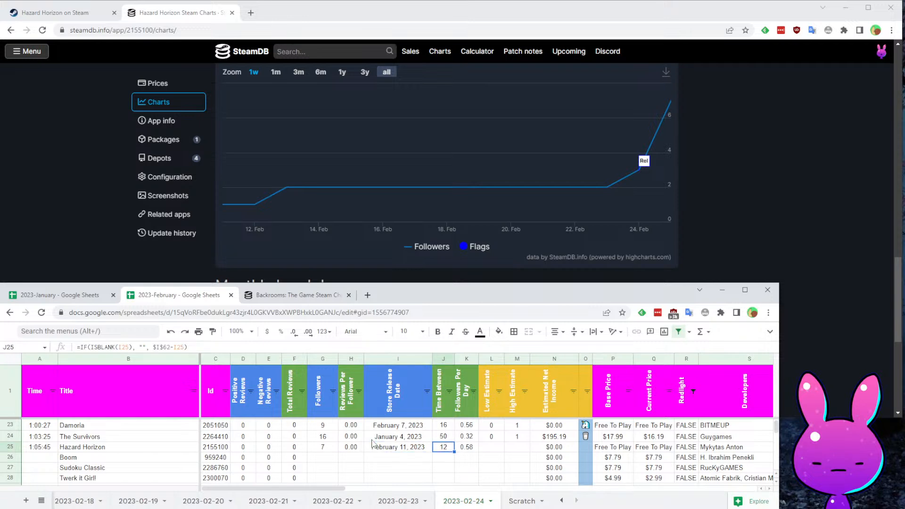
- Enter the sales estimates for Hazard Horizon, with 0 as the low estimate and 1 as the high estimate
click(373, 444)
key(Left)
key(Left)
key(Right)
key(Right)
key(Right)
key(Right)
key(Right)
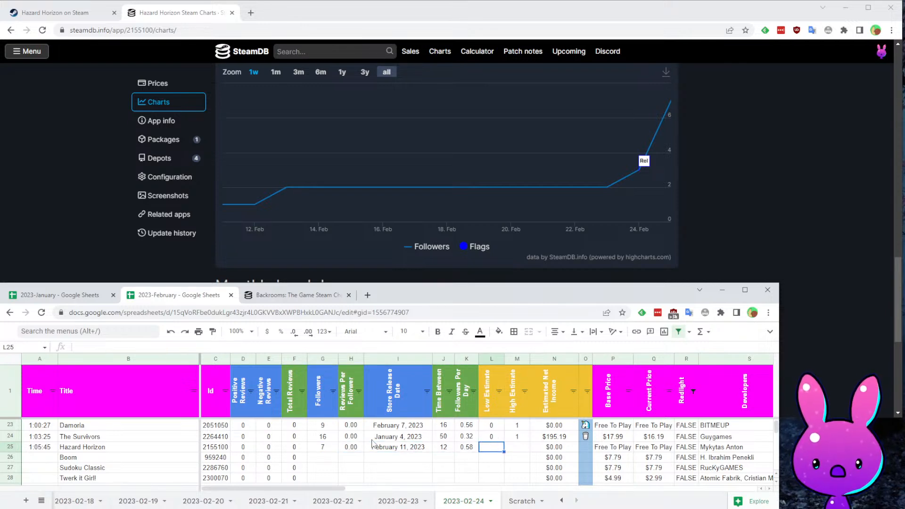
key(Tab)
text(1)
key(Return)
- Compare the high estimates of the recently completed games, from My Time down to Hazard Horizon
key(Down)
key(Down)
key(Down)
key(Up)
key(Up)
key(Up)
key(Up)
key(Up)
key(Up)
key(Up)
key(Up)
key(Up)
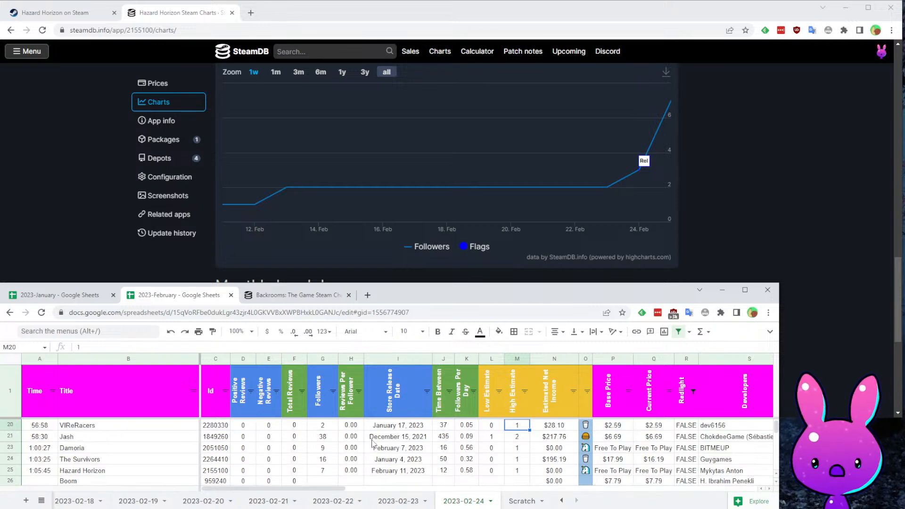
key(Up)
key(Down)
key(Down)
key(Down)
key(Down)
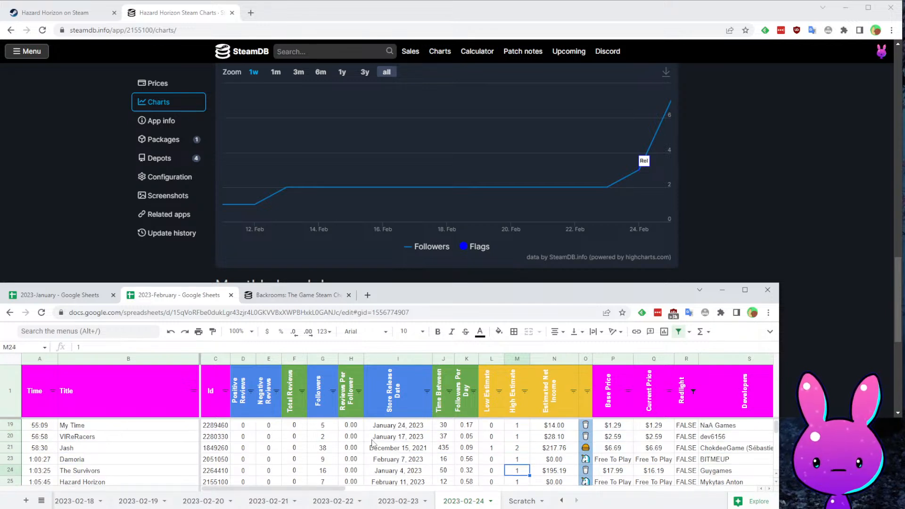
key(Down)
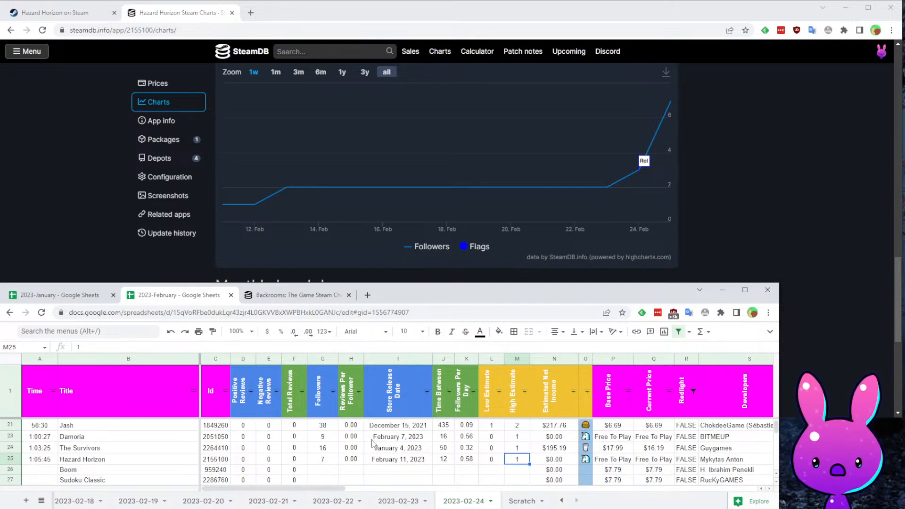
key(Up)
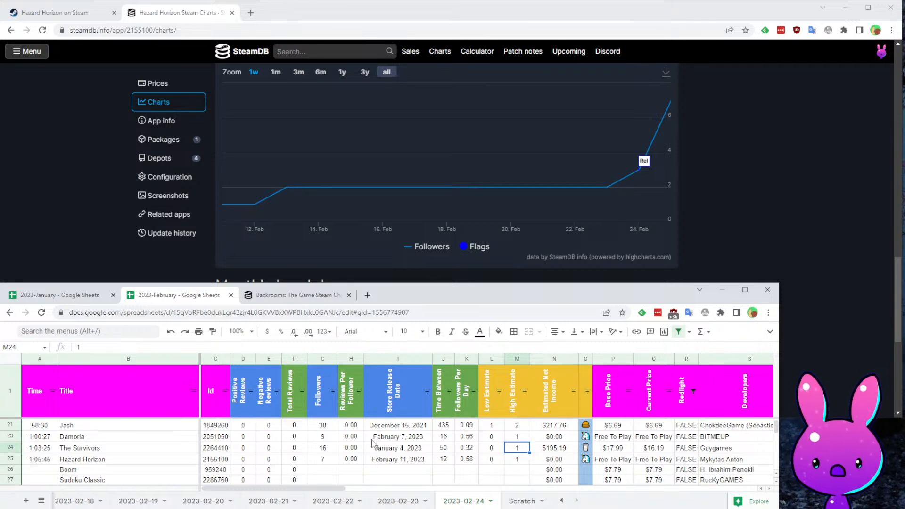
- Examine the estimated net income of The Survivors, Hazard Horizon and the games listed below them
key(Right)
key(Down)
key(Down)
key(Down)
key(Down)
key(Down)
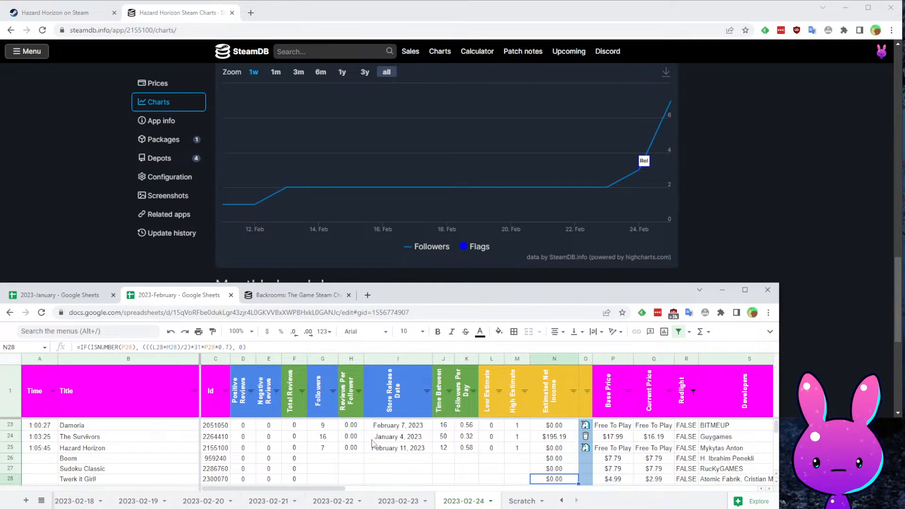
key(Up)
key(Up)
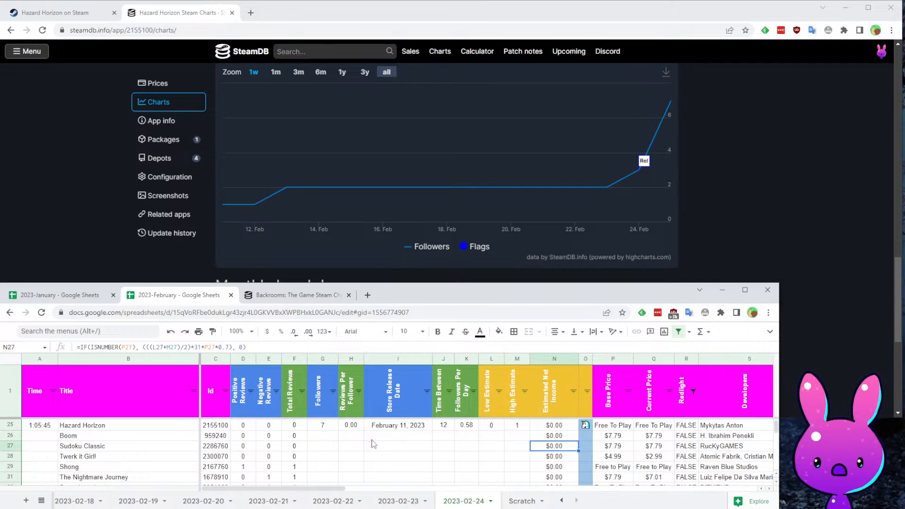
key(Up)
key(Up)
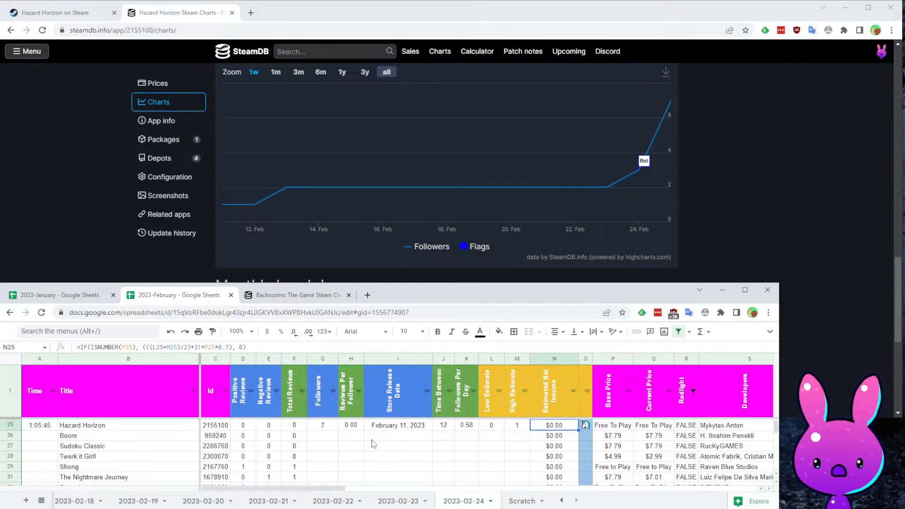
- Enter 1:08:33 as the time for Boom and copy the game's ID
key(Home)
key(Down)
key(Down)
key(Down)
key(Down)
key(Down)
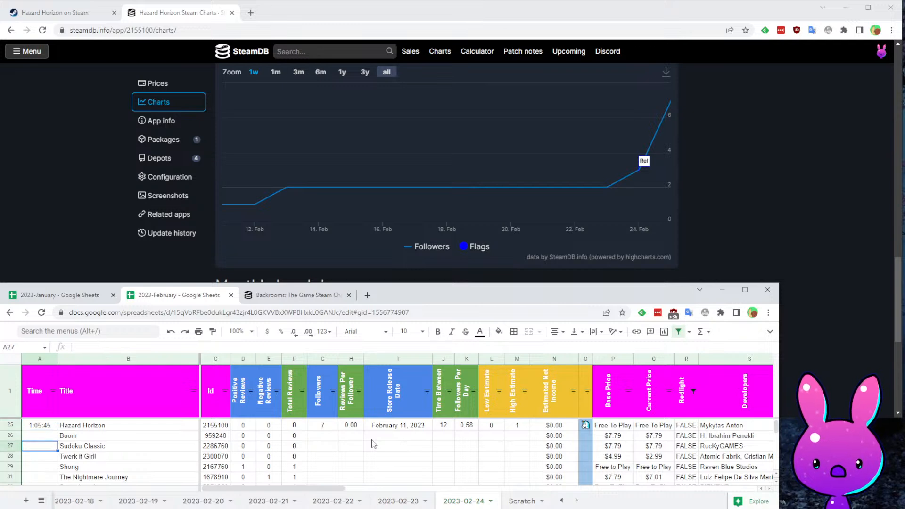
key(Up)
key(Up)
key(Up)
key(Up)
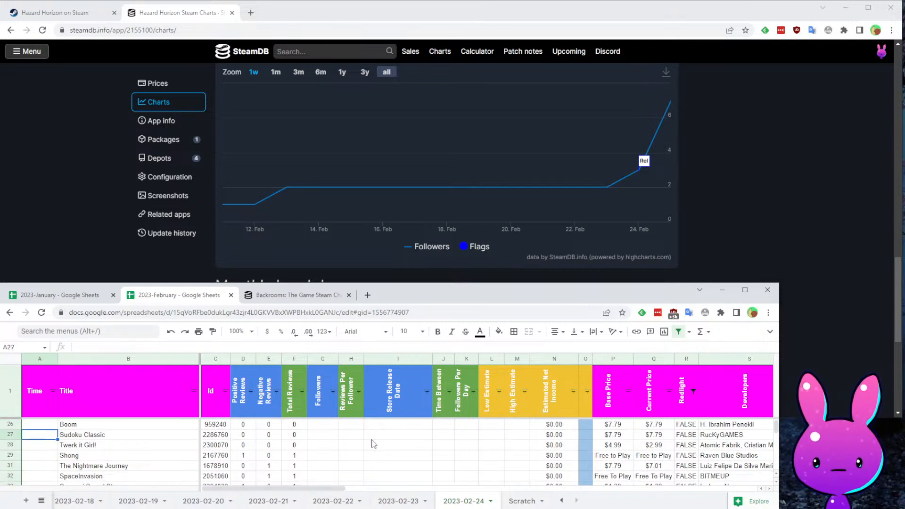
text(1:0)
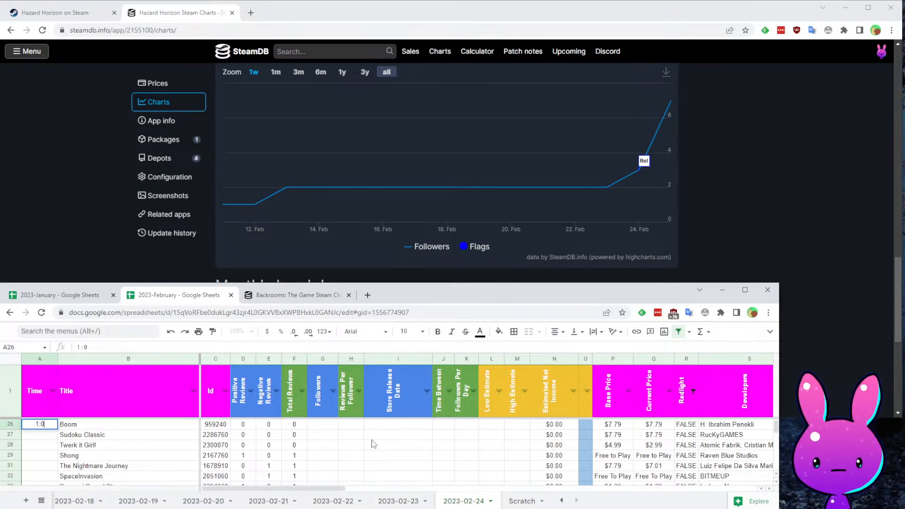
text(8:33)
key(Tab)
key(Right)
key(ctrl+c)
key(Right)
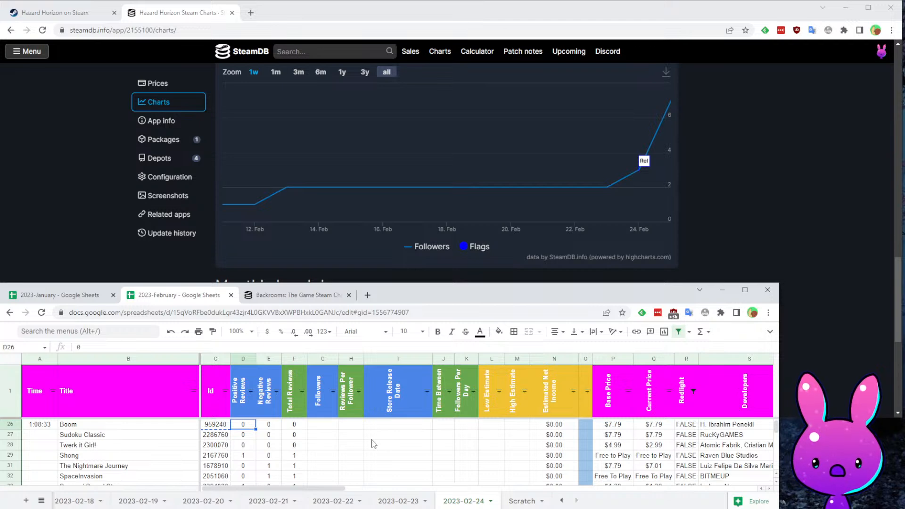
- Examine Boom's current price, developer and publisher in its spreadsheet row
click(666, 423)
click(738, 428)
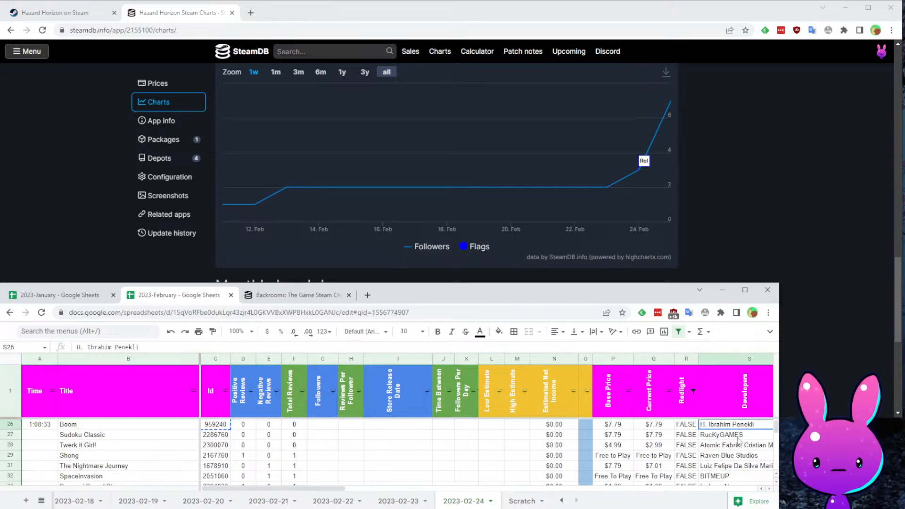
key(Right)
key(Left)
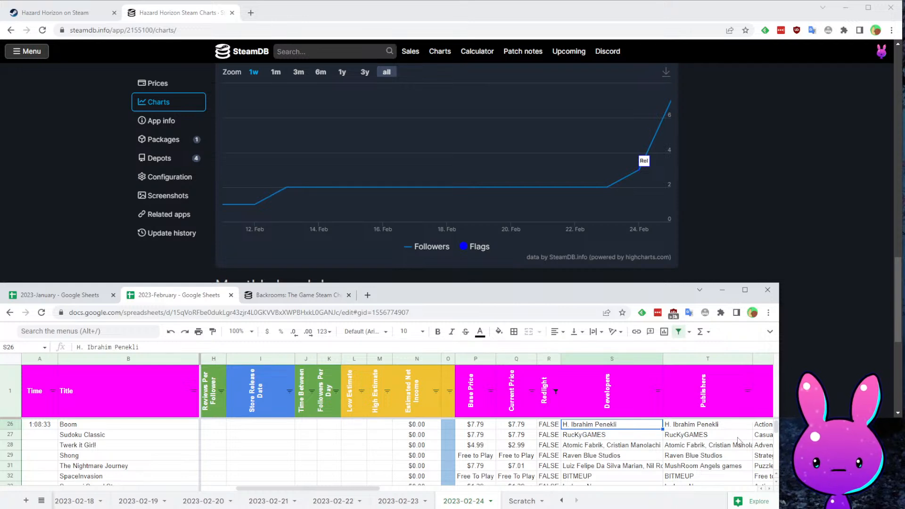
- Open the Steam store page for Boom, app ID 959240, in place of the page for Hazard Horizon
scroll(739, 441, up, 1)
key(Home)
key(Right)
key(Right)
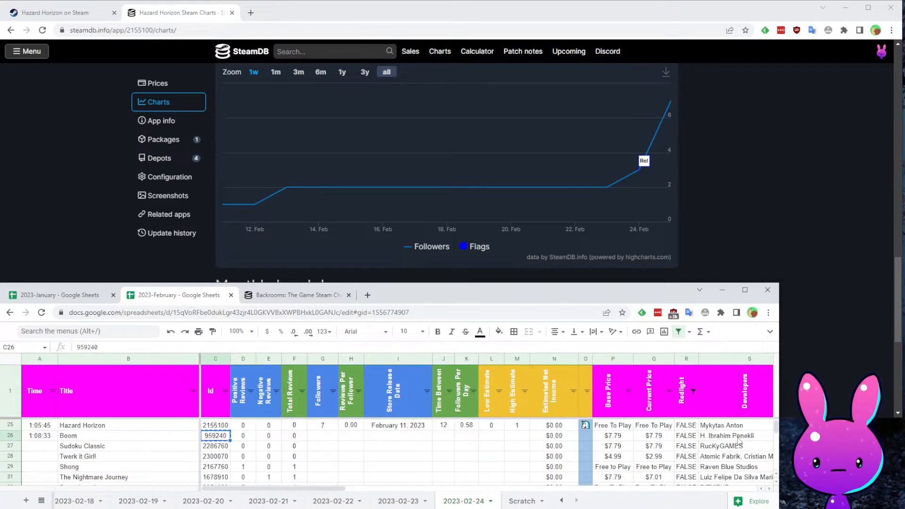
click(57, 13)
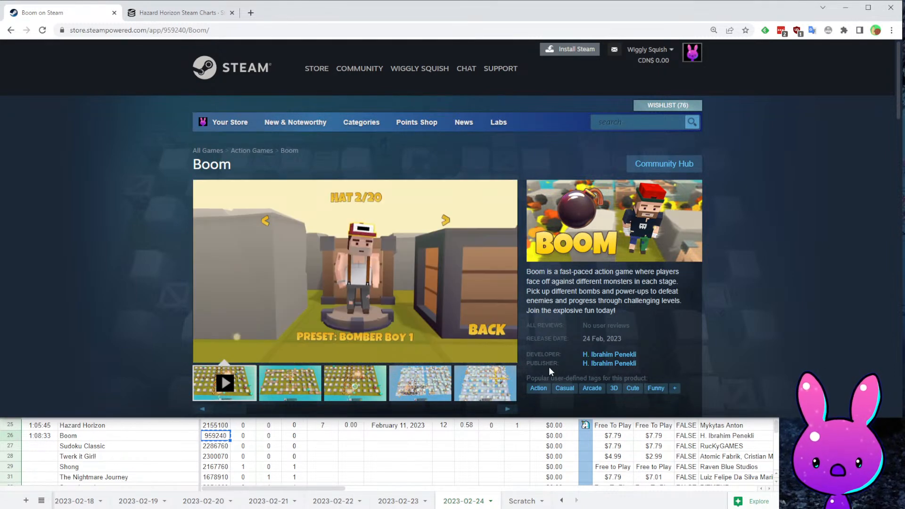
- Watch Boom's trailer and examine its store page from the Early Access notes down to the reviews section
mouse_move(487, 307)
scroll(487, 307, down, 5)
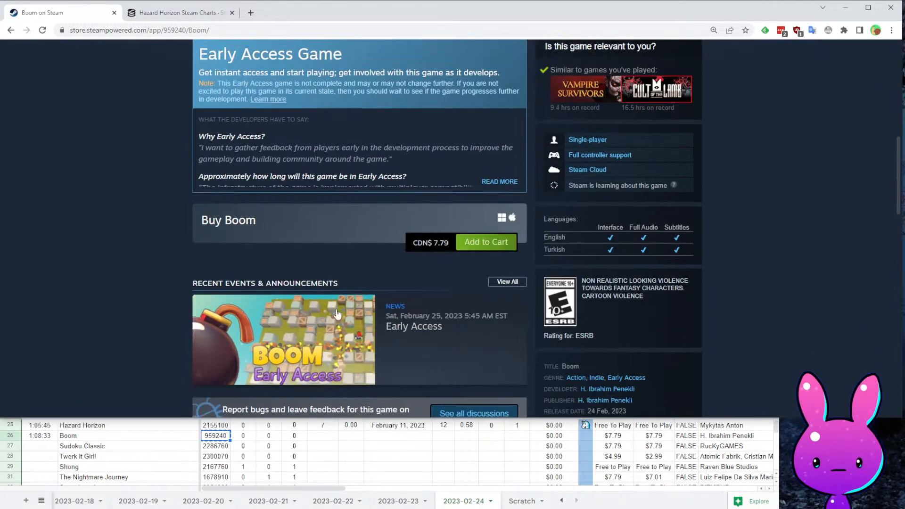
scroll(276, 243, down, 15)
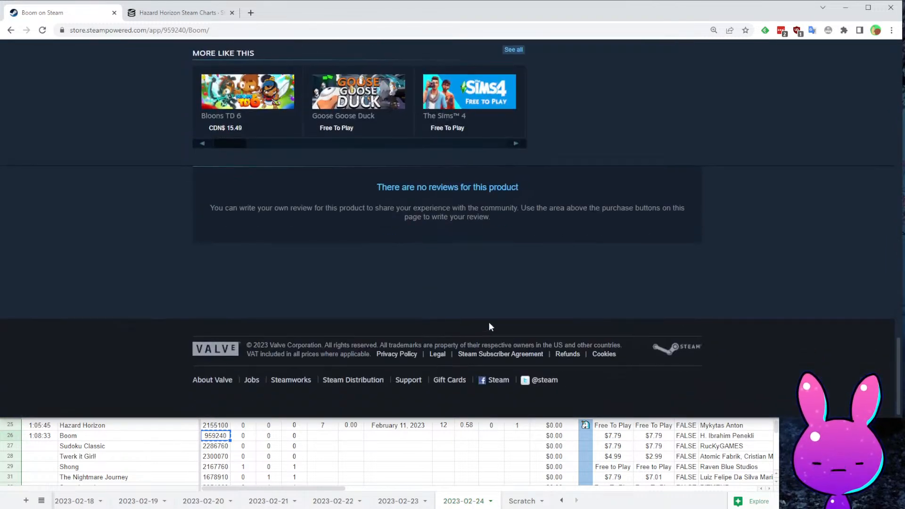
key(Home)
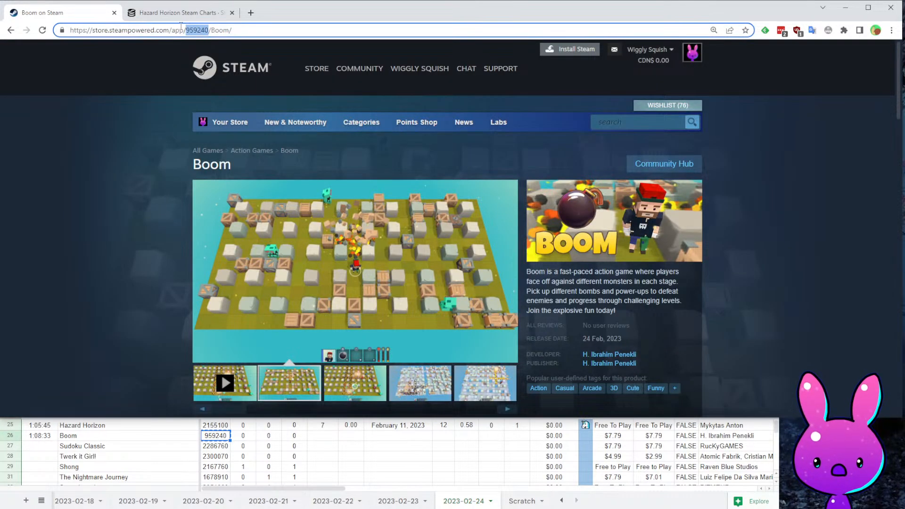
- Open the SteamDB charts page for Boom, app ID 959240, and examine its followers and followers chart
click(155, 14)
double_click(152, 30)
key(ctrl+v)
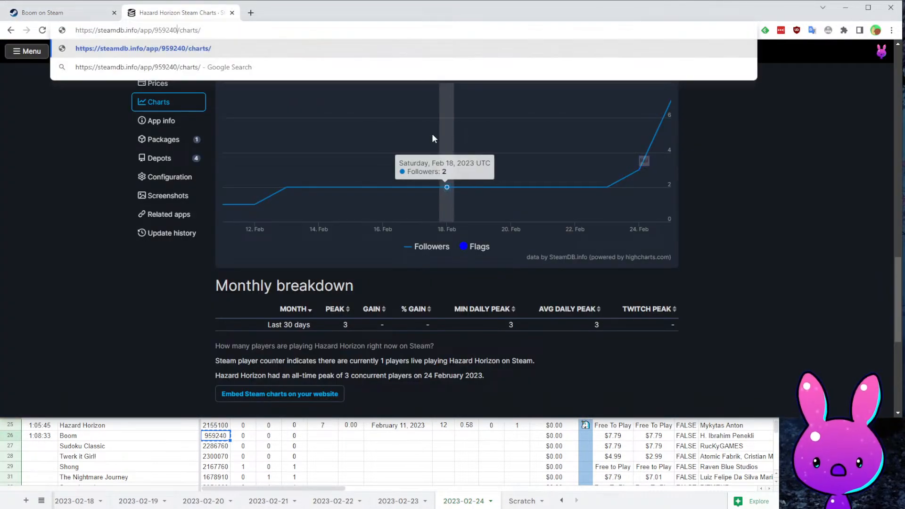
key(Return)
scroll(620, 404, down, 15)
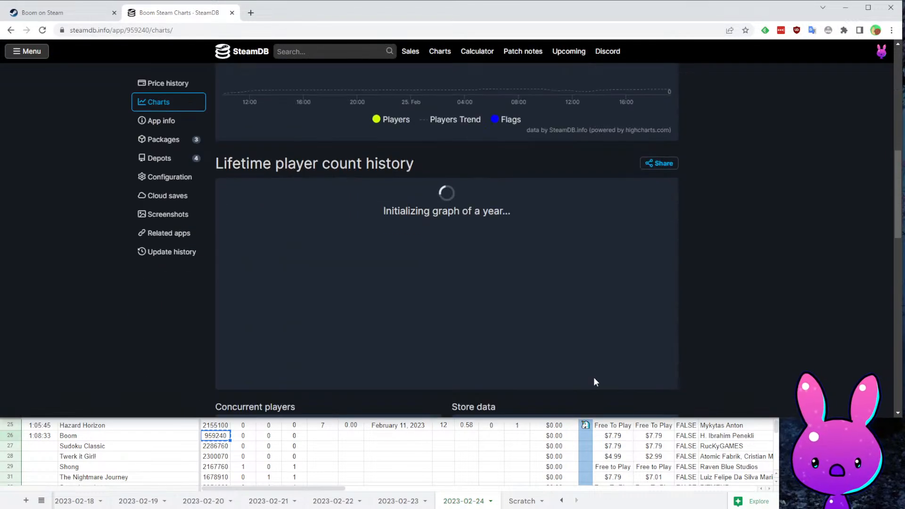
scroll(247, 263, down, 1)
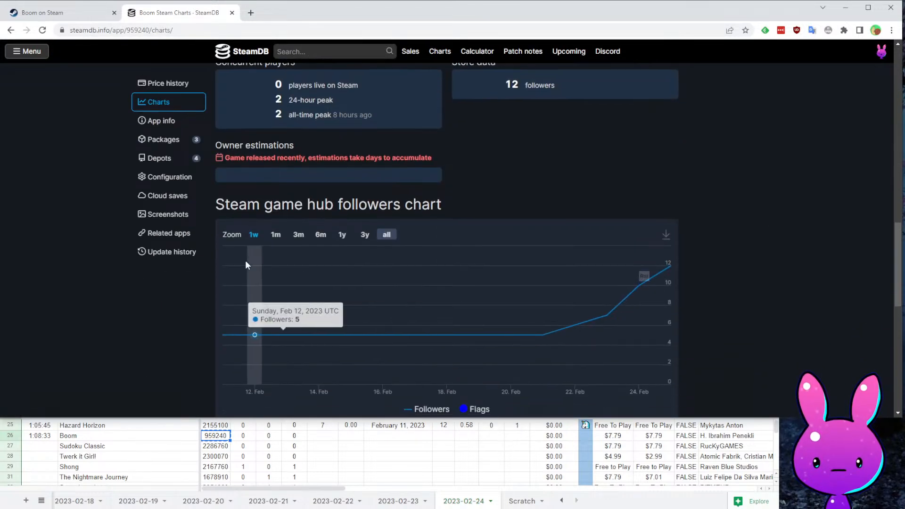
- Copy Hazard Horizon's store release date, February 11, 2023, into Boom's row and enter 12 followers for Boom
click(391, 445)
click(391, 431)
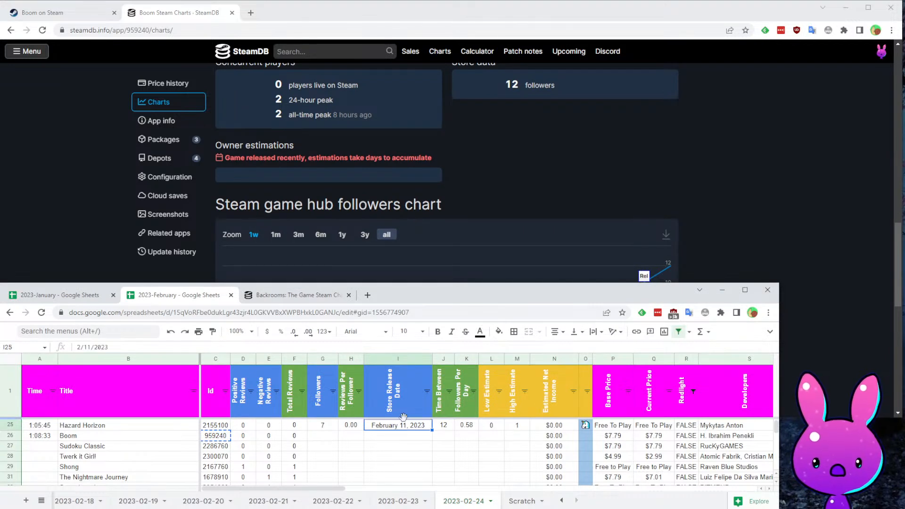
click(405, 435)
key(ctrl+v)
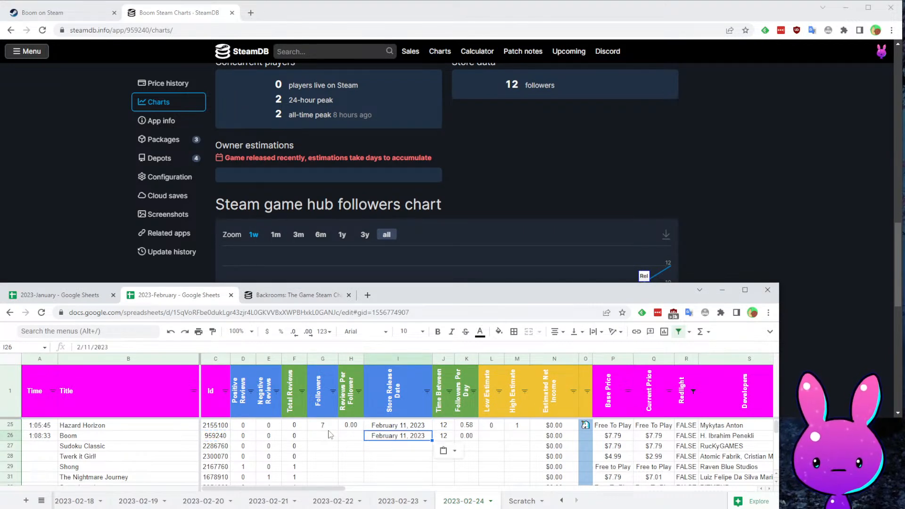
click(324, 435)
text(12)
- Enter a low estimate of 0 and a high estimate of 3 in Boom's row
click(489, 456)
click(492, 428)
click(459, 436)
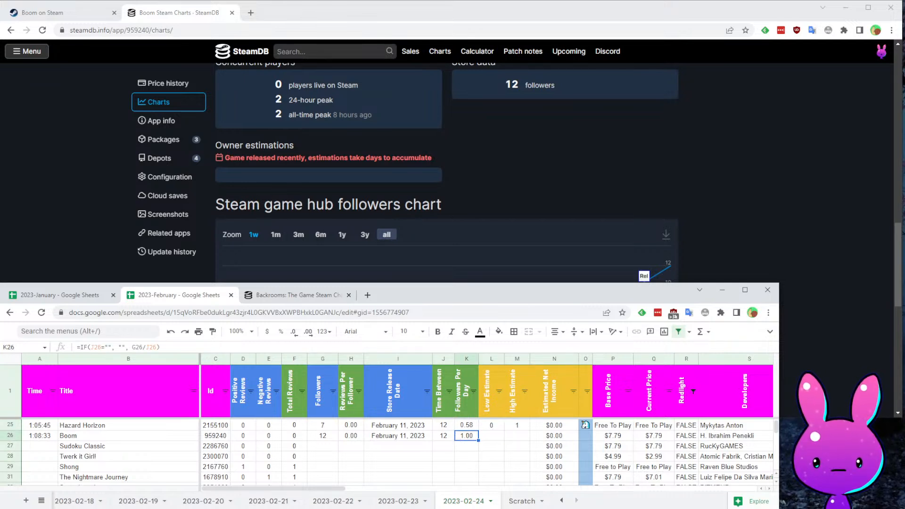
click(486, 446)
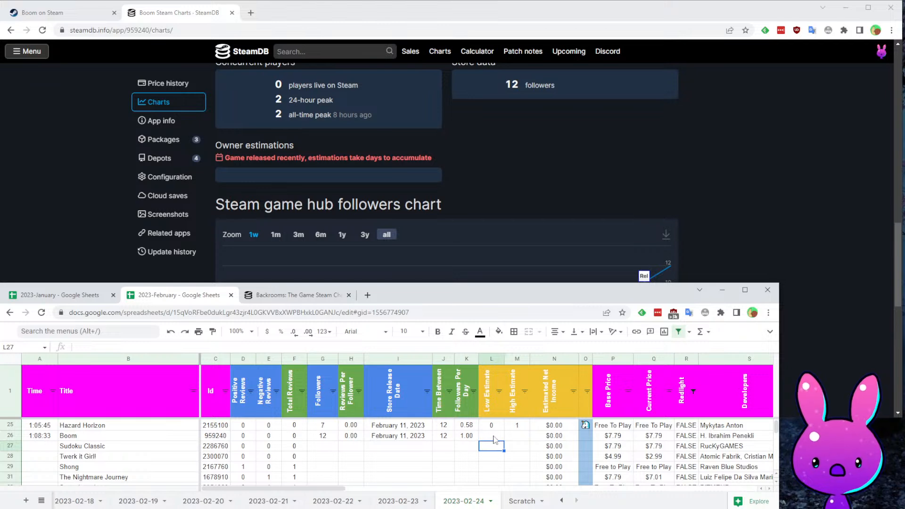
click(493, 437)
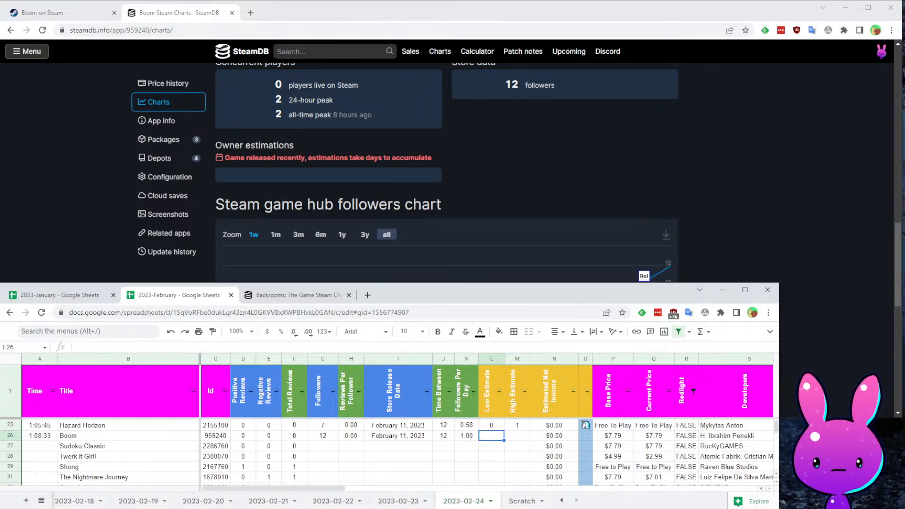
key(Tab)
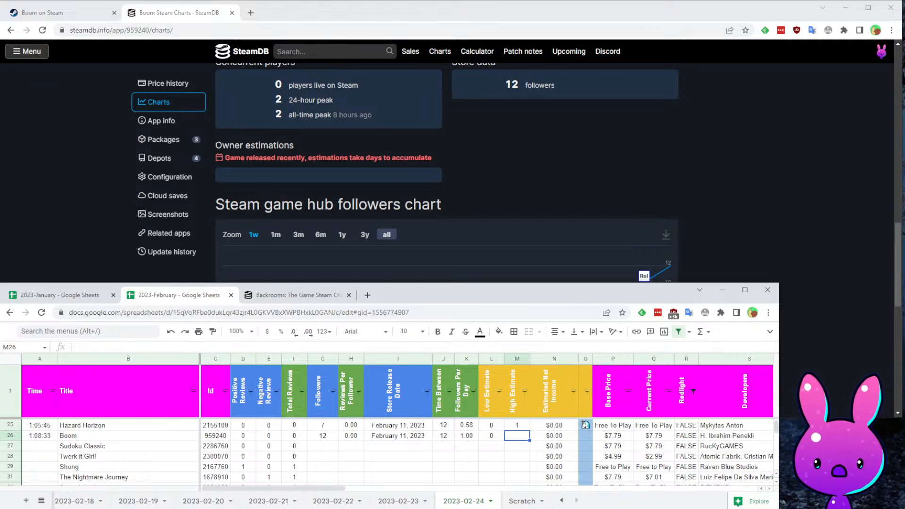
key(Return)
key(Up)
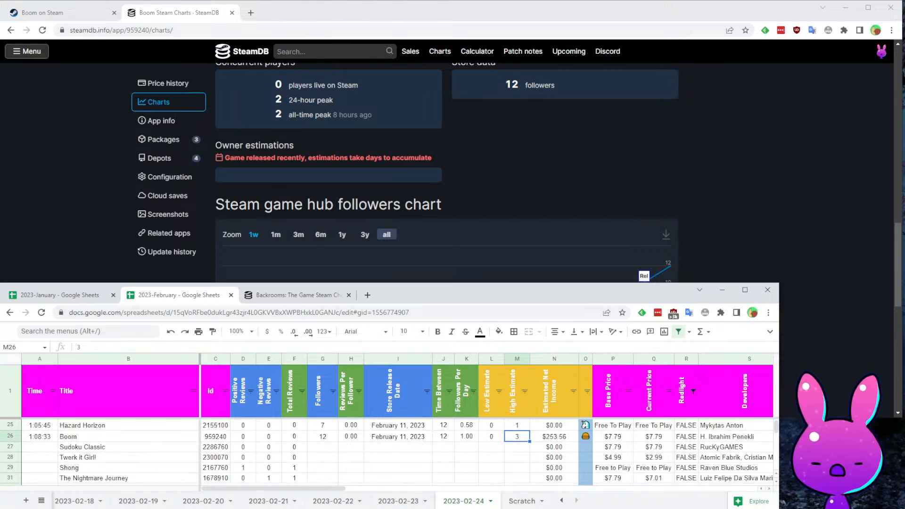
- Enter 1:09:58 as the time for Sudoku Classic and copy the game's ID
key(Right)
key(Home)
key(Down)
key(Down)
key(Down)
key(Down)
key(Down)
key(Down)
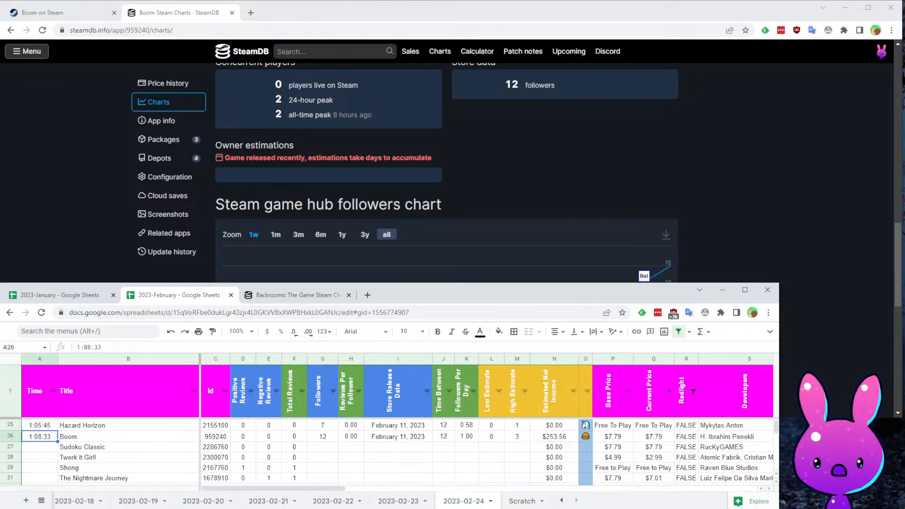
key(Up)
key(Up)
key(Up)
key(Up)
key(Up)
text(1)
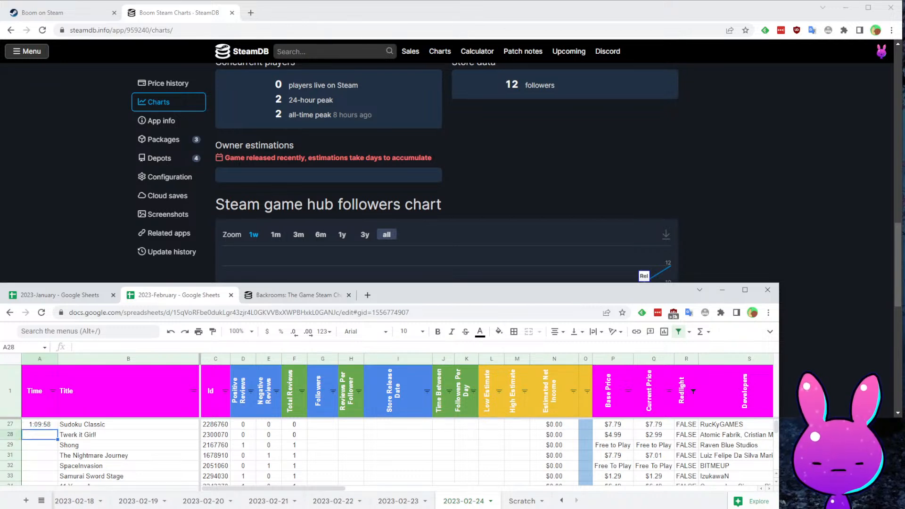
key(Tab)
key(Tab)
key(ctrl+c)
- Examine Sudoku Classic's prices, developer and publisher in its spreadsheet row
key(Right)
key(Right)
key(Right)
key(Right)
key(Right)
key(Right)
key(Right)
key(Right)
key(Right)
key(Right)
key(Right)
key(Right)
key(Right)
key(Right)
key(Right)
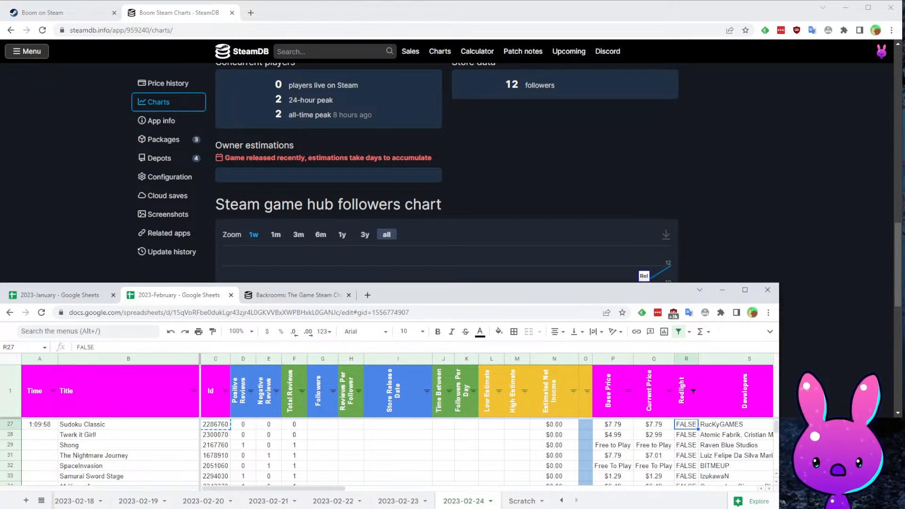
key(Right)
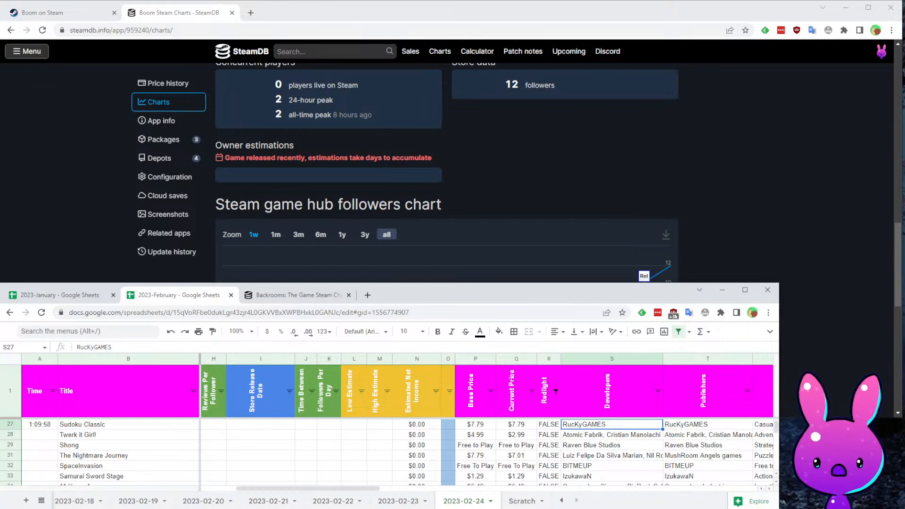
key(Up)
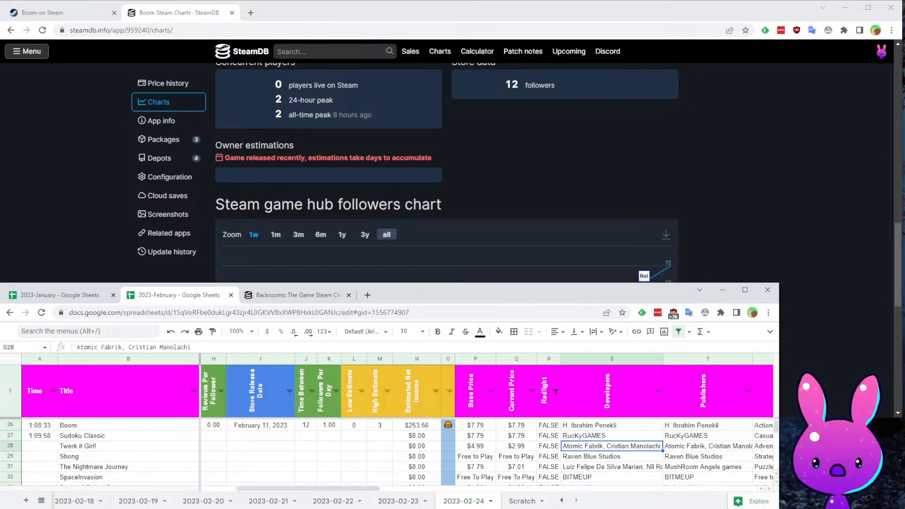
key(Down)
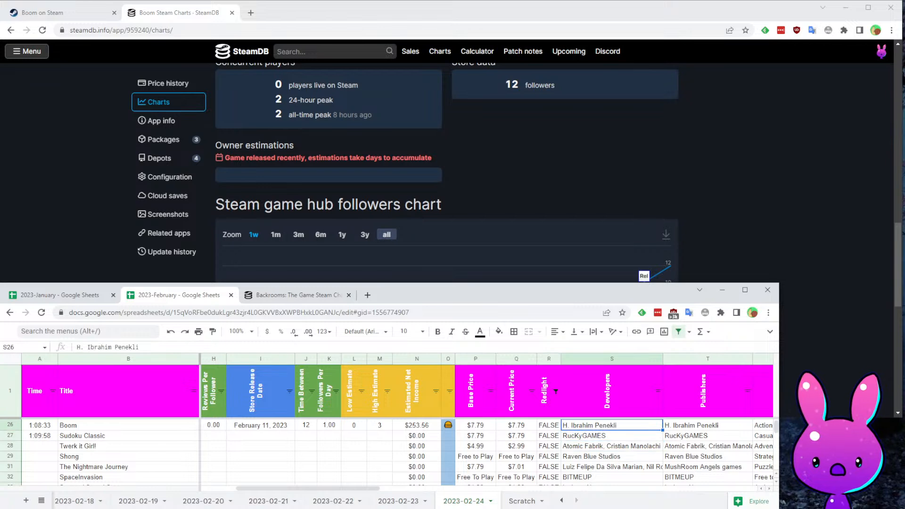
key(Up)
- Open the Steam store page for Sudoku Classic, app ID 2286760, in place of the page for Boom
key(Home)
key(Down)
key(Right)
key(Right)
key(ctrl+c)
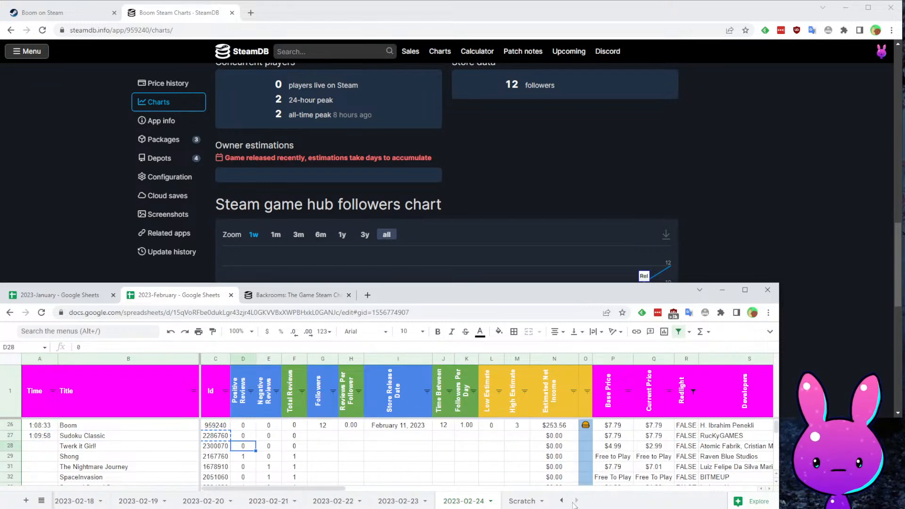
click(65, 18)
double_click(158, 30)
key(ctrl+v)
key(Return)
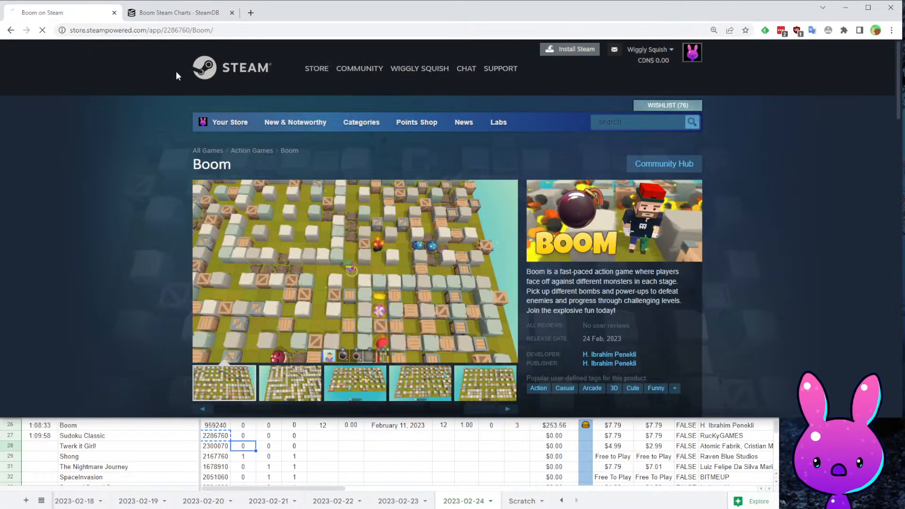
- Read Sudoku Classic's short description and watch its trailer on the store page
scroll(748, 91, down, 2)
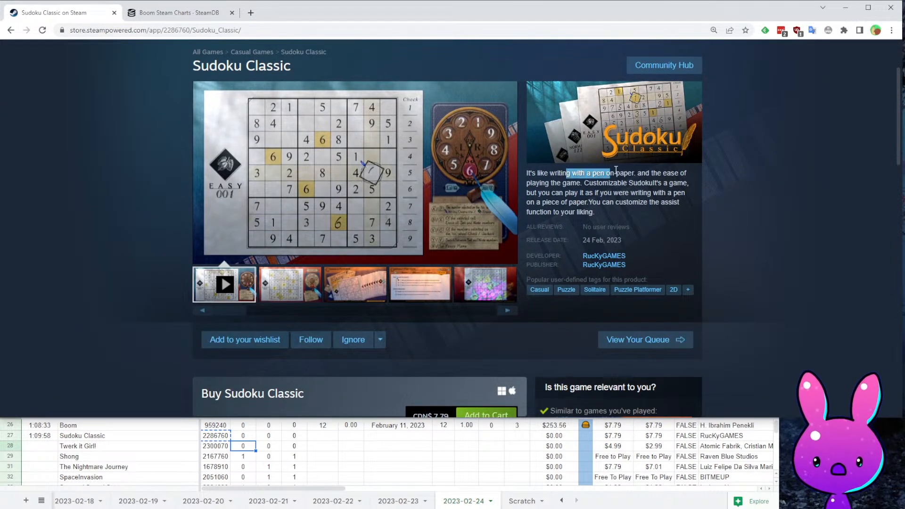
click(692, 196)
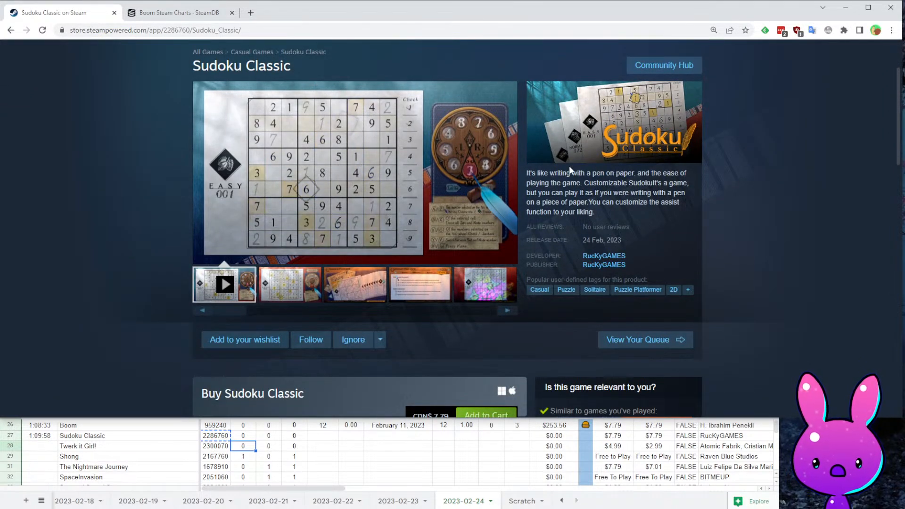
drag(585, 183, 684, 184)
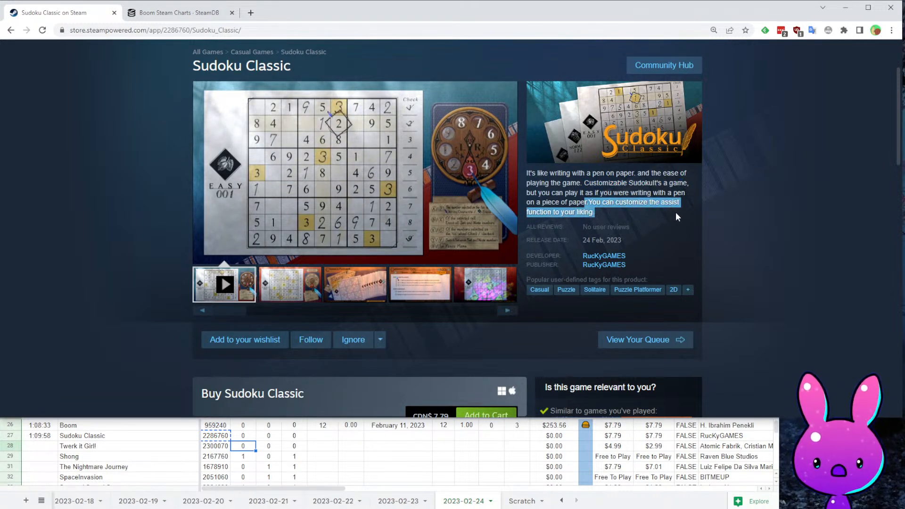
click(694, 240)
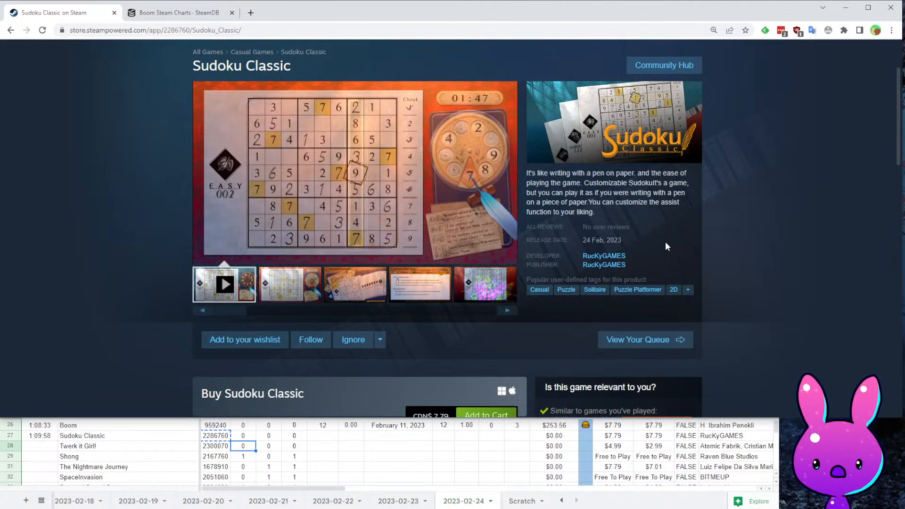
mouse_move(530, 173)
mouse_down()
mouse_move(660, 189)
mouse_move(627, 202)
mouse_move(531, 174)
mouse_move(538, 163)
mouse_up()
click(751, 280)
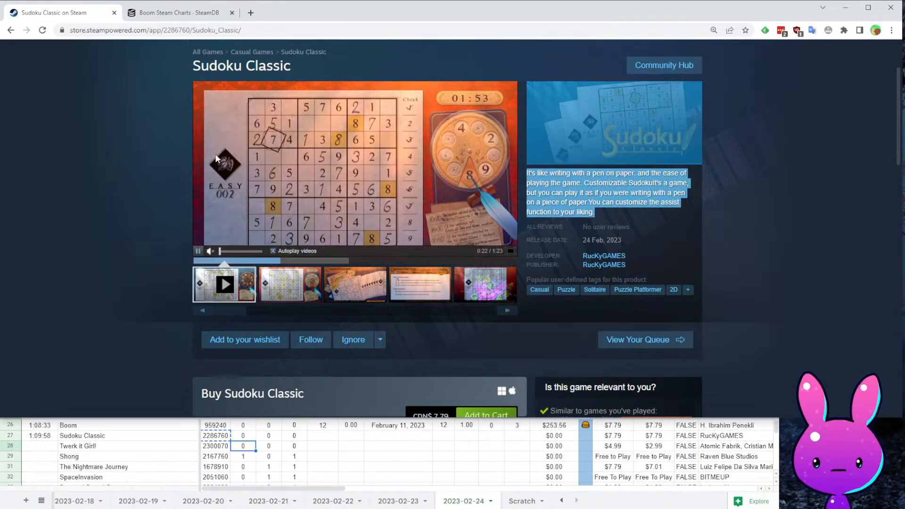
click(141, 144)
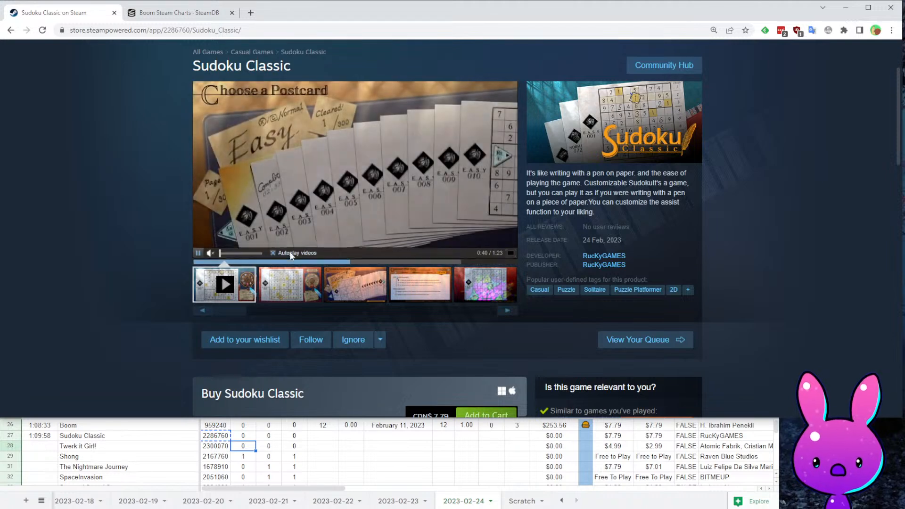
- Examine Sudoku Classic's screenshots, its store page down to the reviews section and the RucKyGAMES link
click(457, 298)
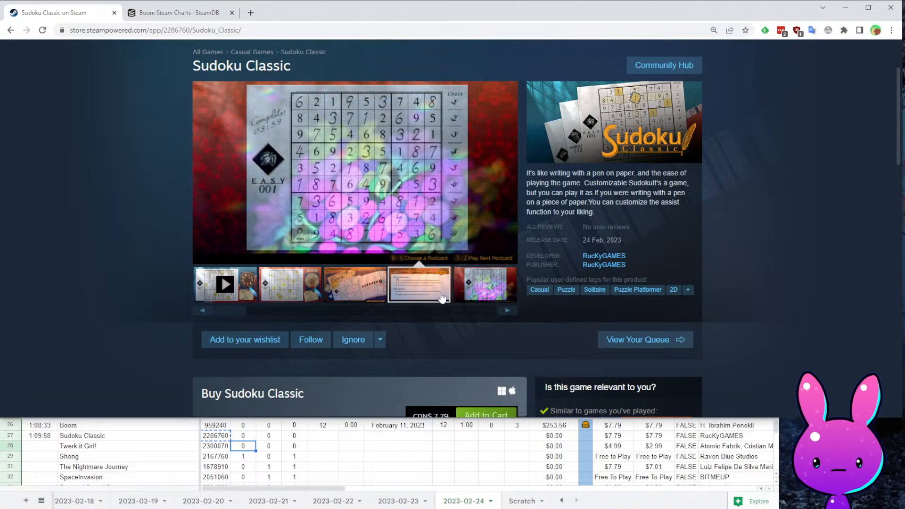
click(441, 297)
click(362, 286)
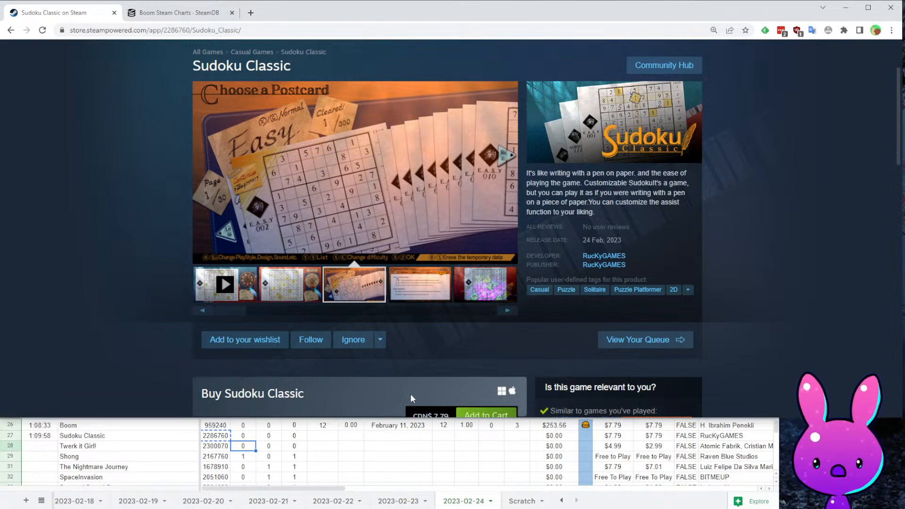
scroll(410, 395, down, 2)
scroll(397, 355, up, 4)
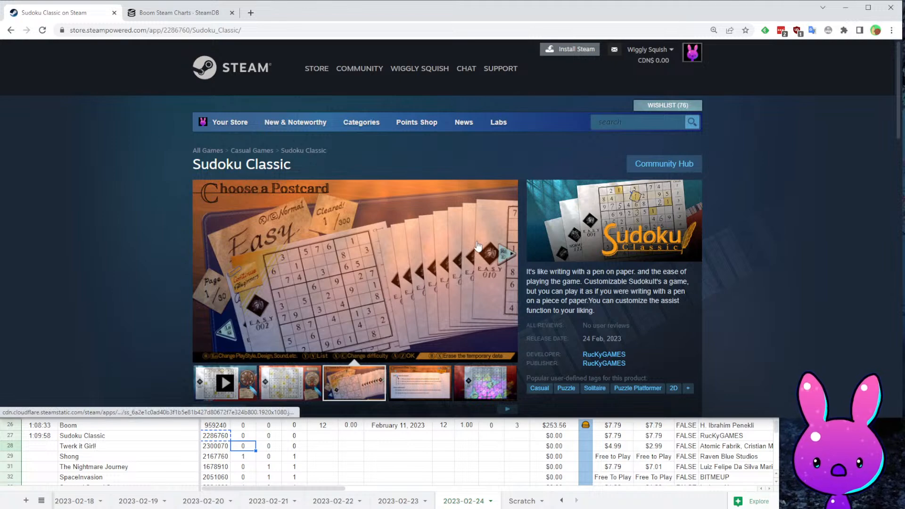
scroll(477, 246, down, 20)
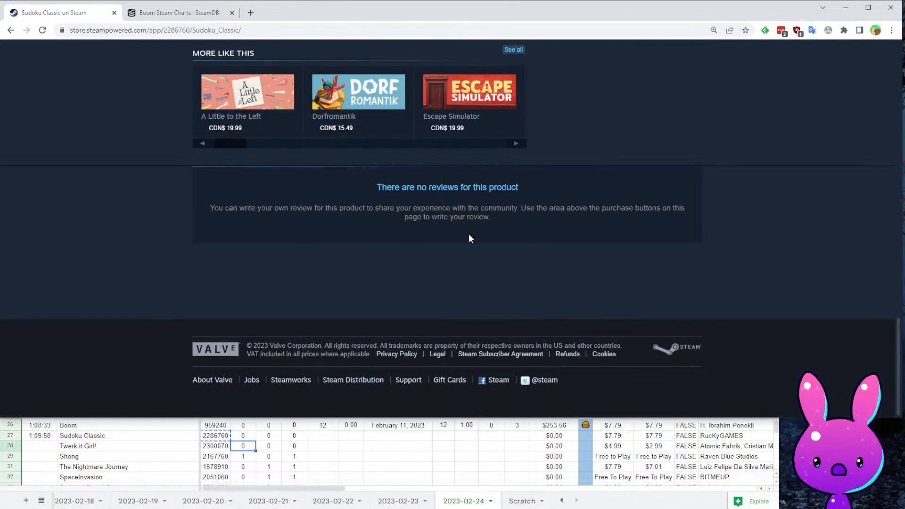
scroll(471, 231, up, 20)
click(608, 356)
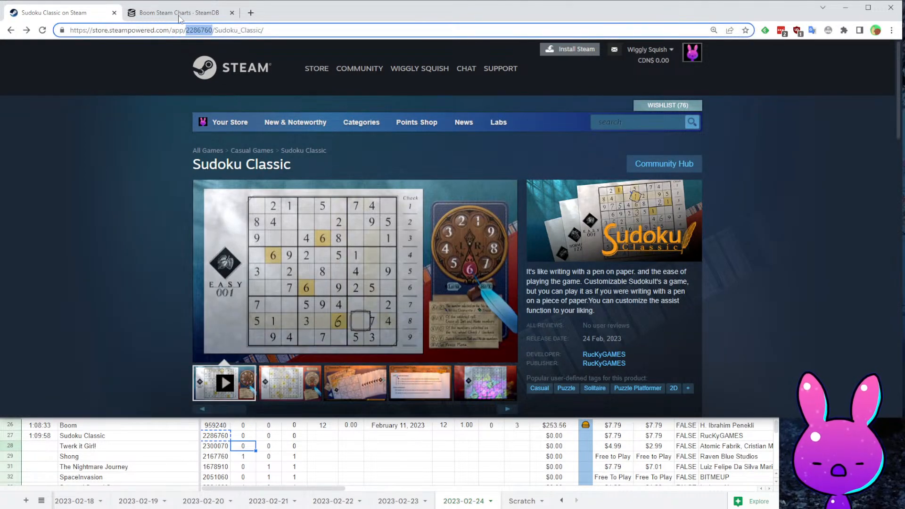
- Open the SteamDB charts page for Sudoku Classic, app ID 2286760, and examine its followers and followers chart
click(180, 12)
double_click(165, 30)
key(ctrl+v)
key(Return)
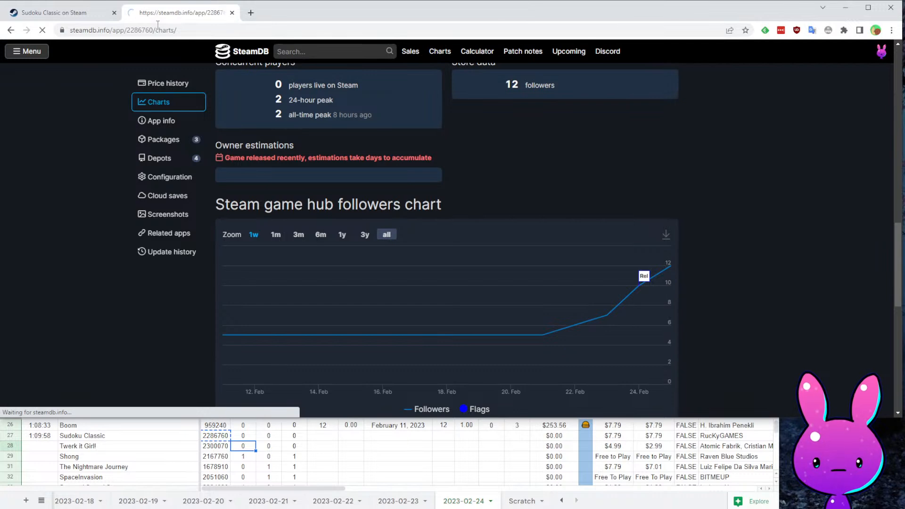
scroll(598, 297, down, 10)
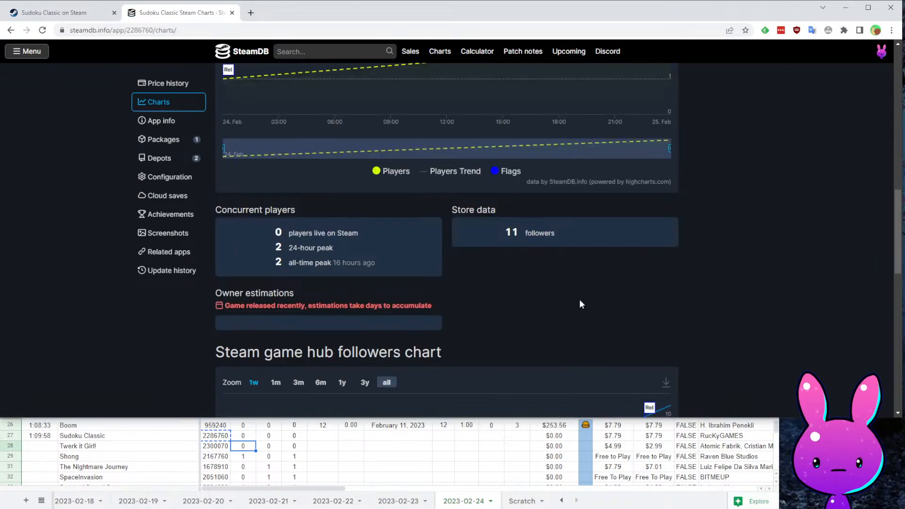
scroll(579, 293, down, 4)
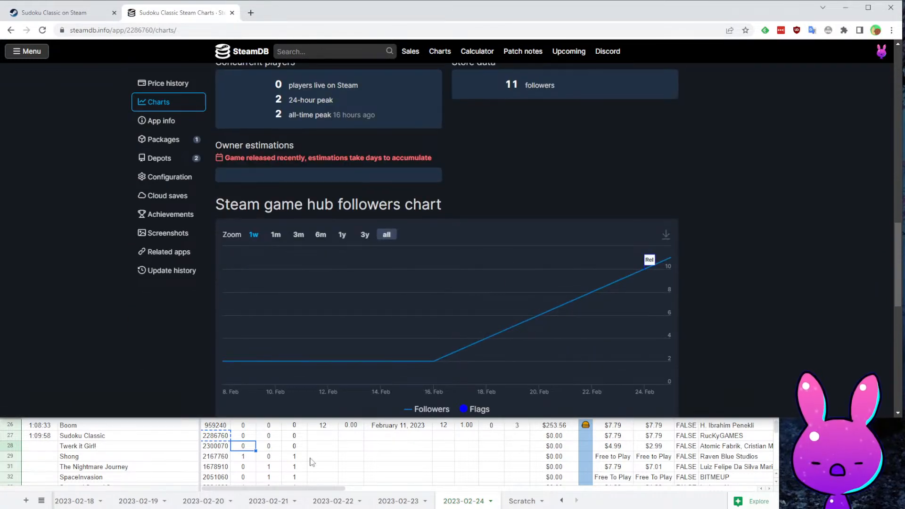
- Enter 11 followers and the store release date February 8, 2023 in Sudoku Classic's row
click(332, 438)
text(11)
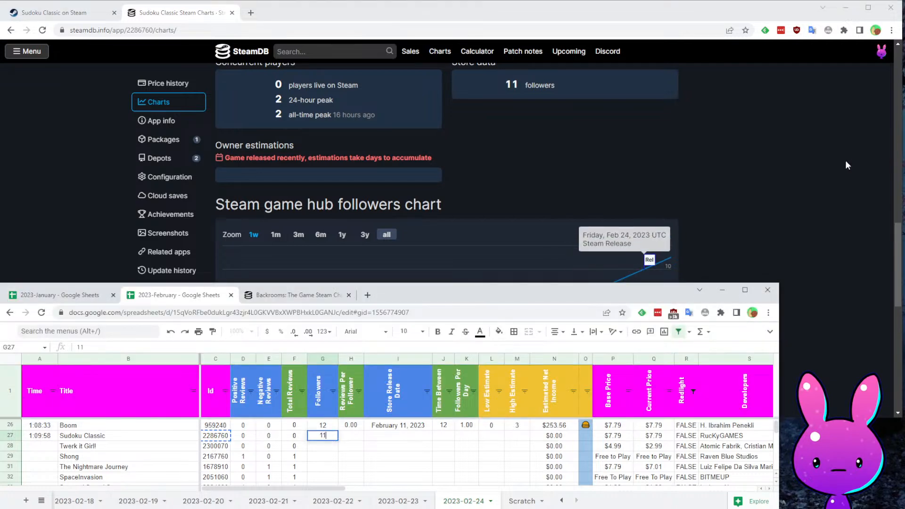
click(862, 161)
mouse_move(221, 348)
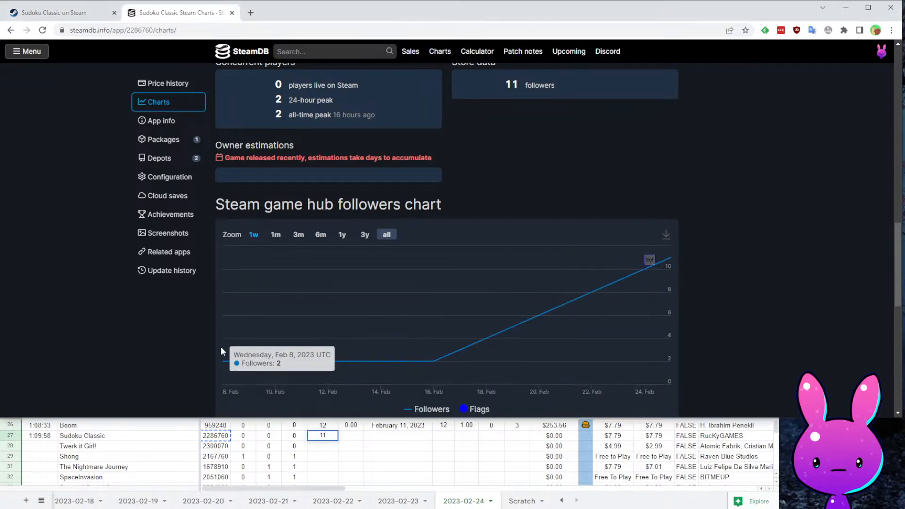
click(398, 445)
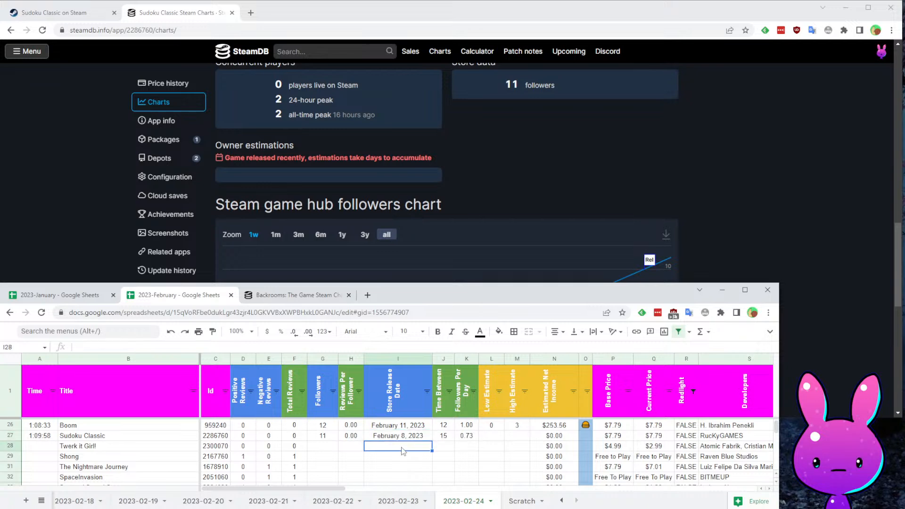
- Enter a low estimate of 0 and a high estimate of 1 in Sudoku Classic's row
key(Up)
key(Right)
key(Right)
key(Right)
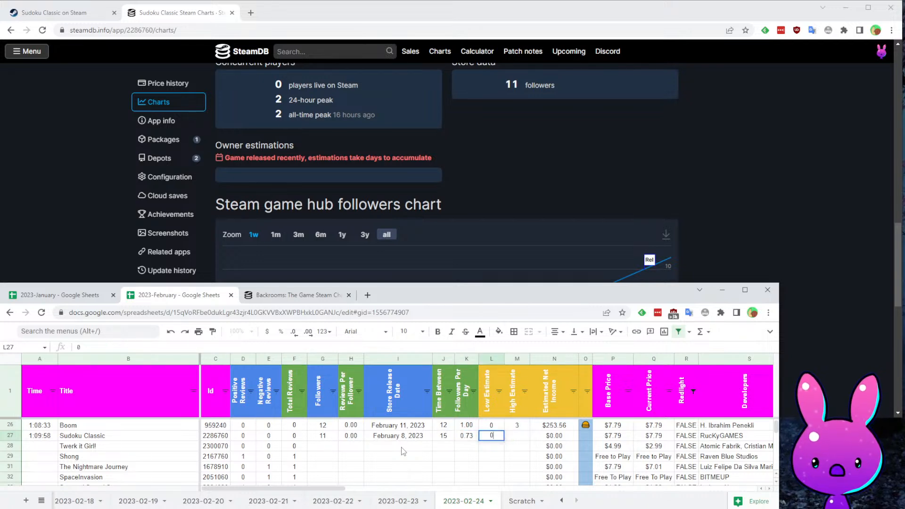
text(1)
key(Return)
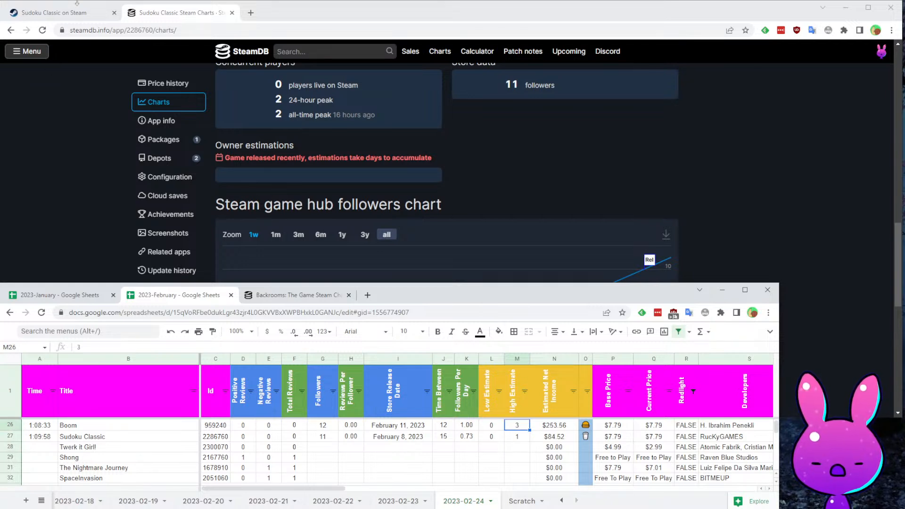
- Enter 1:11:50 as the time for Twerk it Girl! in the 2023-02-24 sheet
click(66, 13)
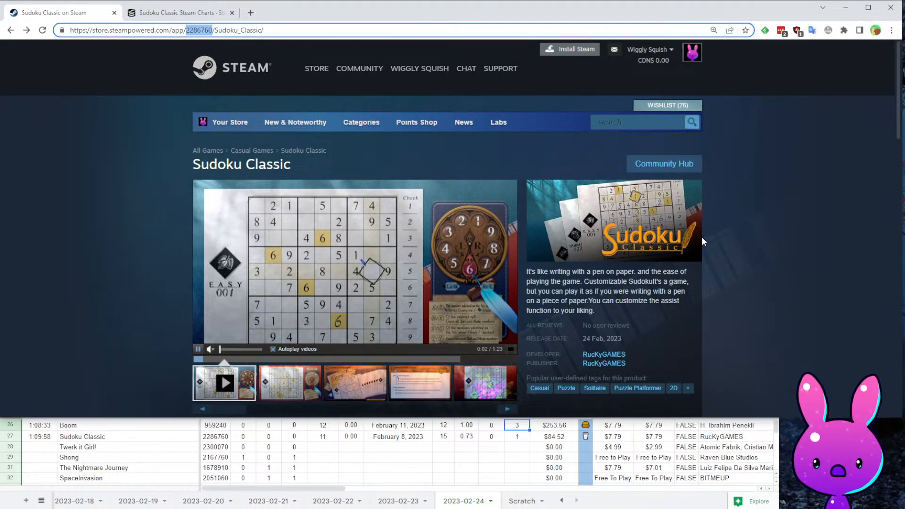
click(492, 468)
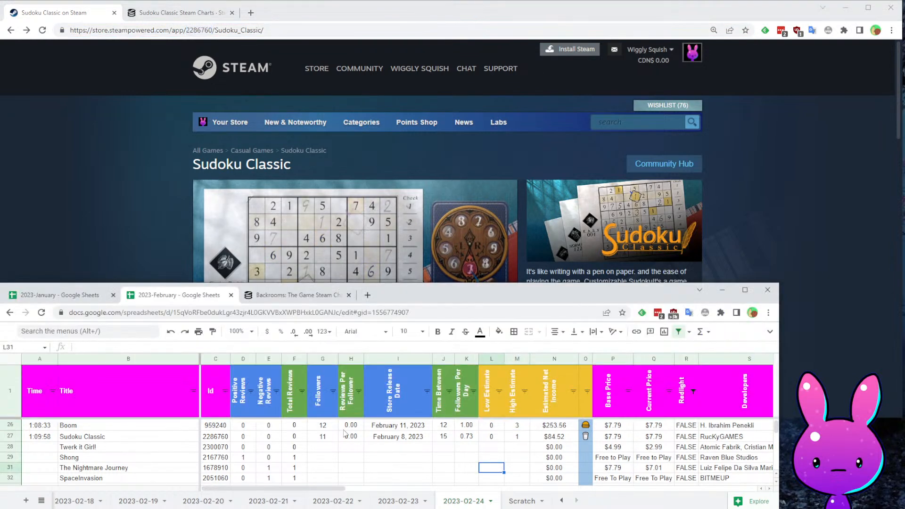
click(295, 436)
scroll(42, 425, down, 1)
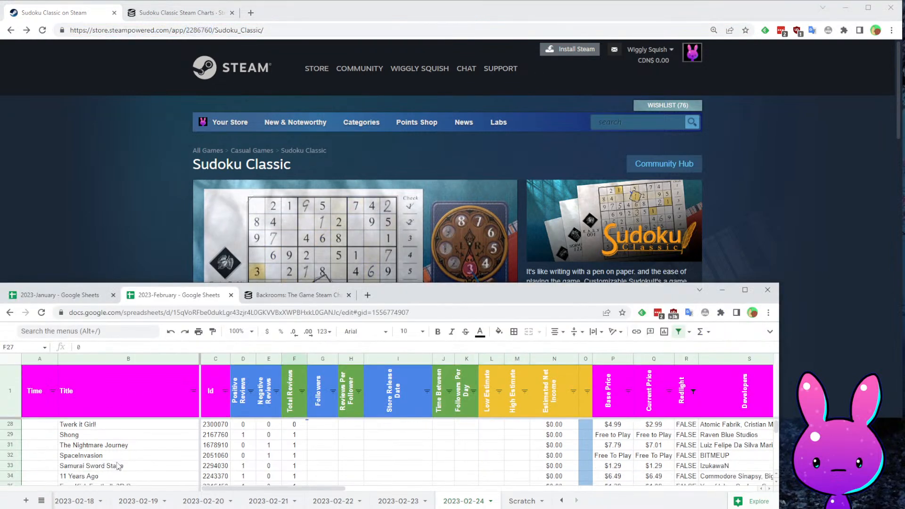
click(40, 424)
text(1:)
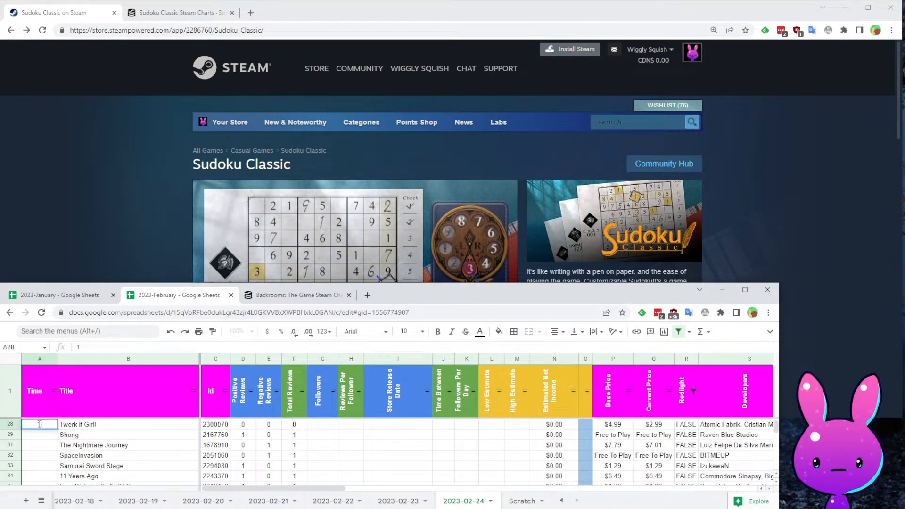
text(11:50)
key(Tab)
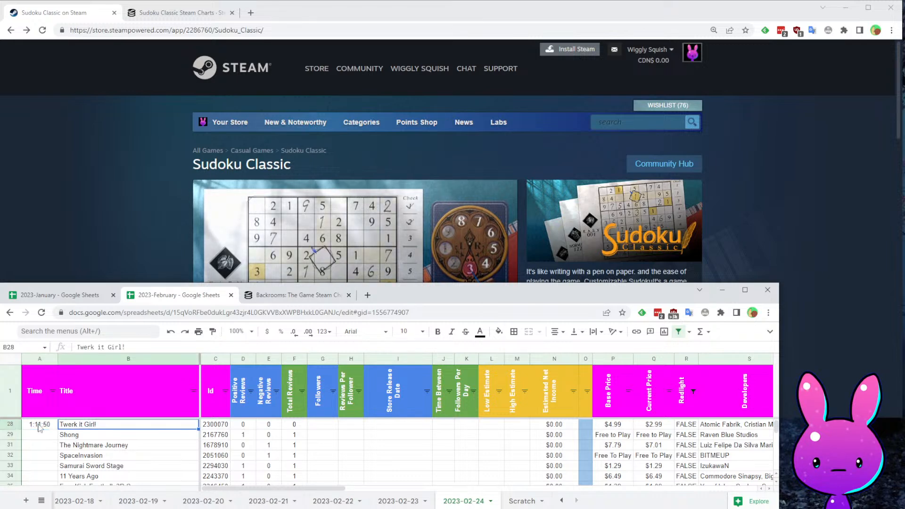
- Check the developers and publishers listed for Twerk it Girl! and Sudoku Classic in the sheet
key(Tab)
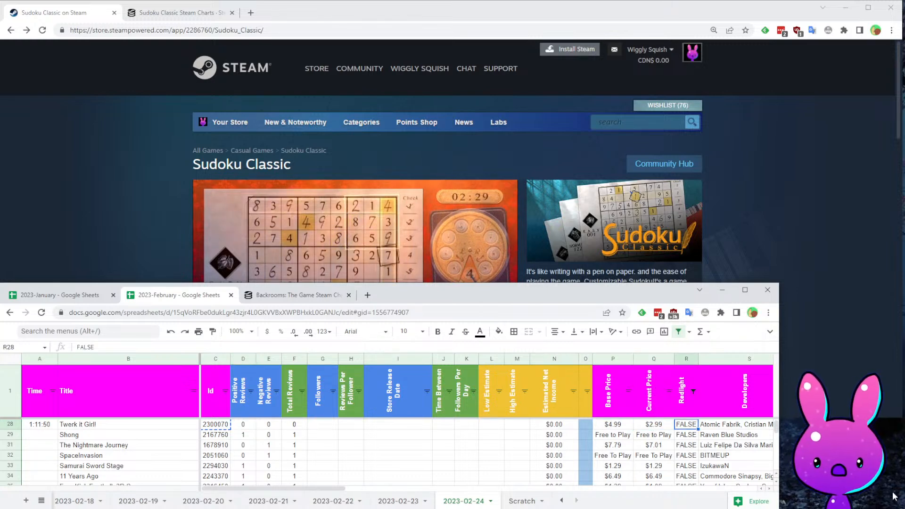
key(Right)
key(Right)
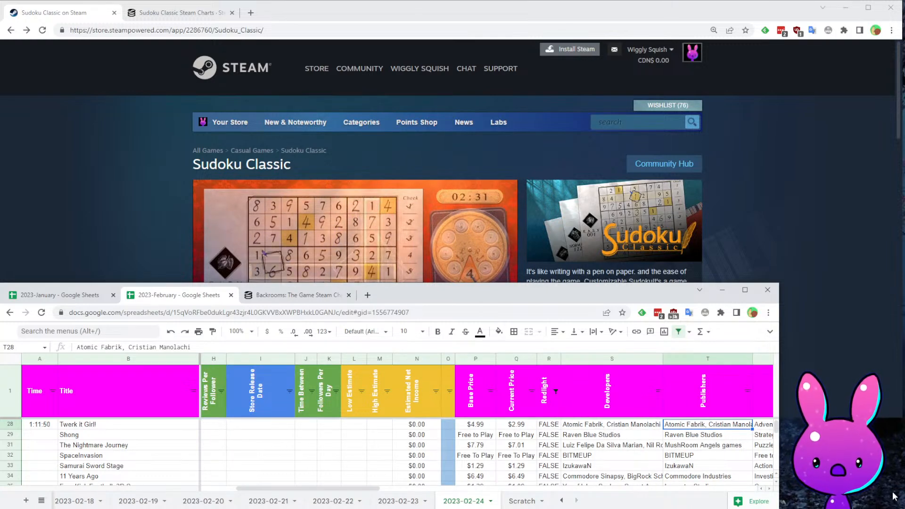
key(Left)
key(Up)
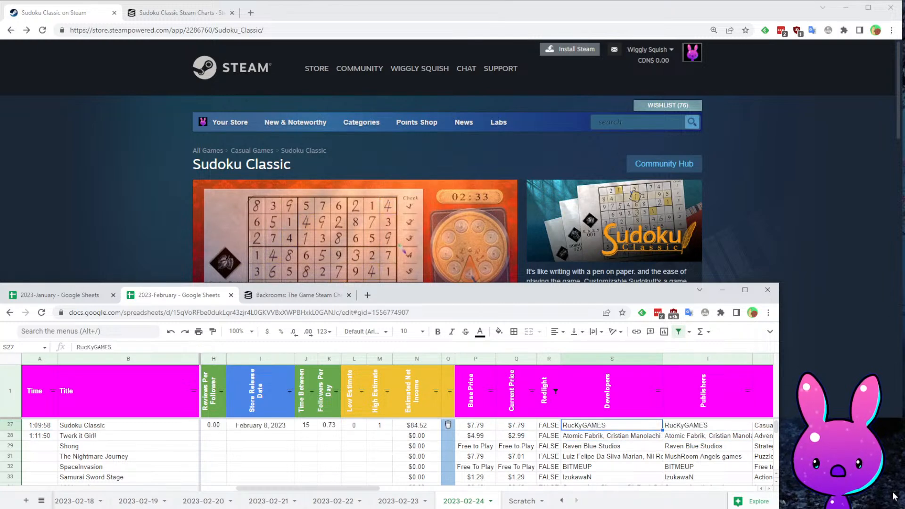
key(Left)
key(Home)
- Copy Twerk it Girl!'s app ID 2300070 from the sheet and open its Steam store page
key(Down)
key(Right)
key(Right)
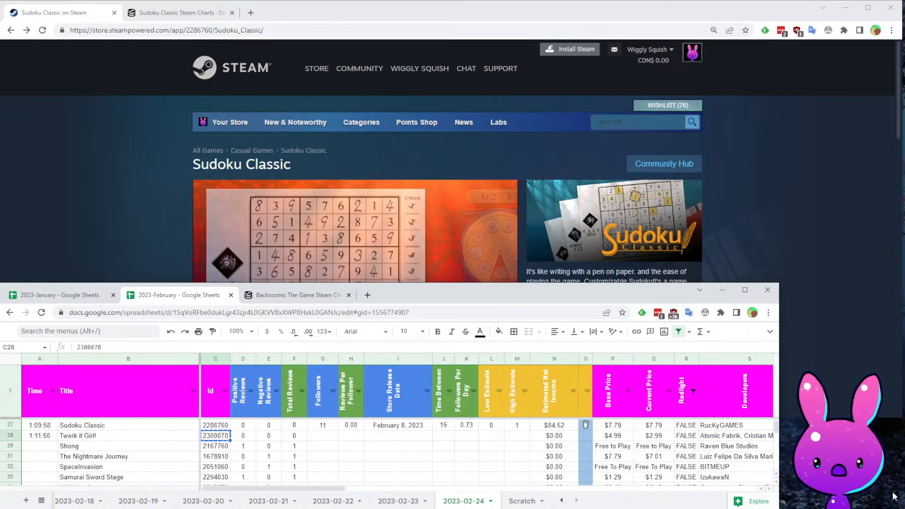
key(ctrl+c)
key(Right)
key(Right)
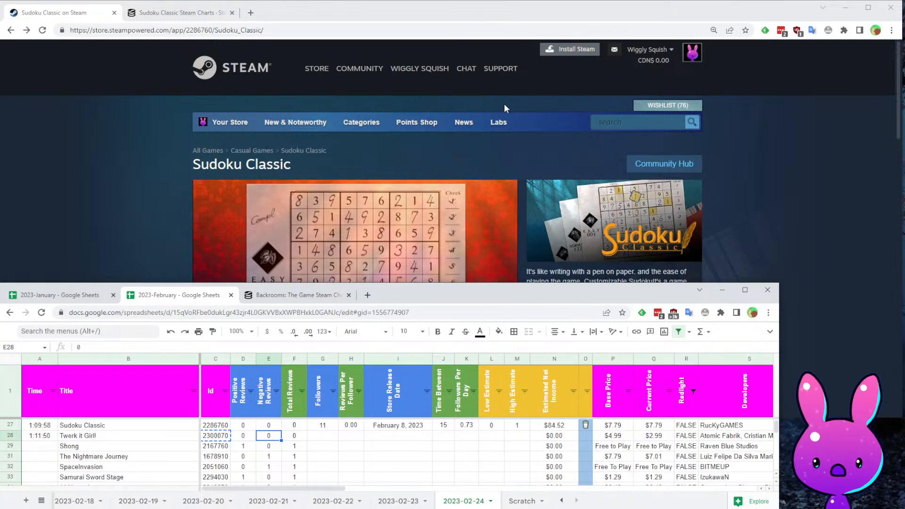
double_click(206, 30)
key(ctrl+v)
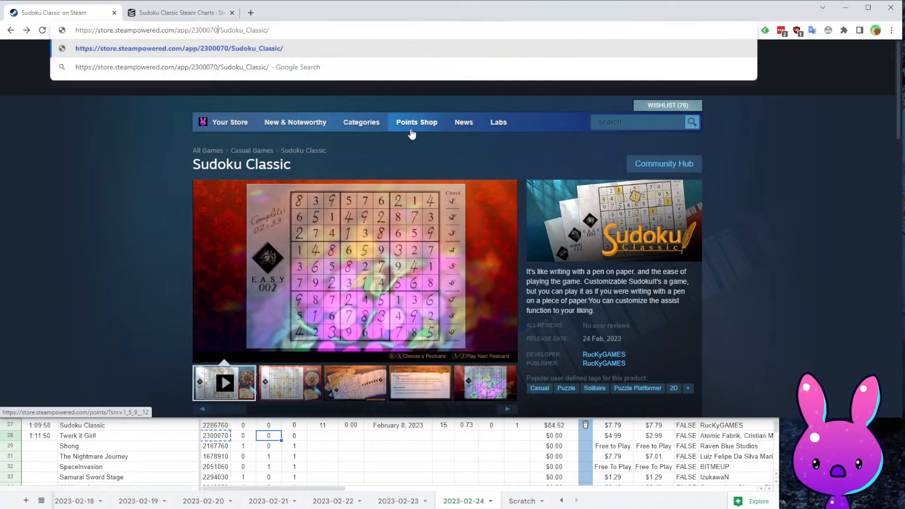
key(Return)
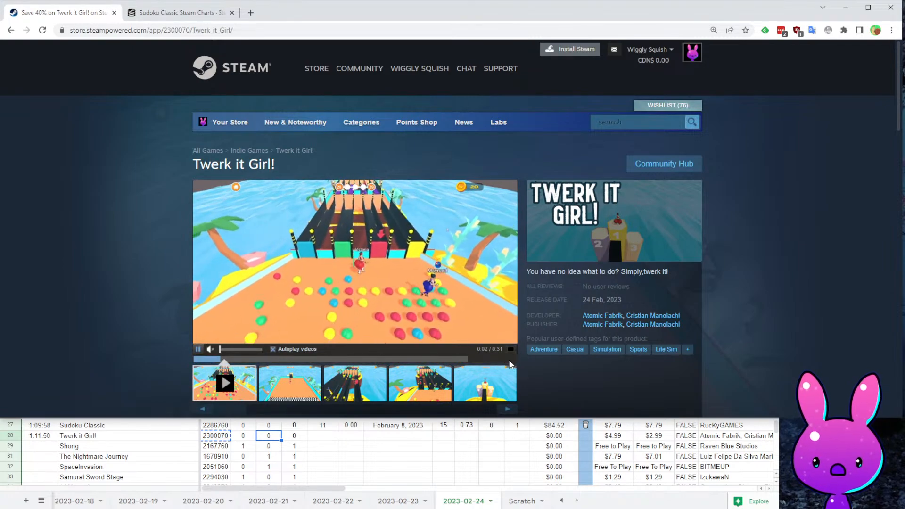
- Watch Twerk it Girl!'s trailer in full screen and examine its screenshots, purchase options and bundles on the store page
click(513, 350)
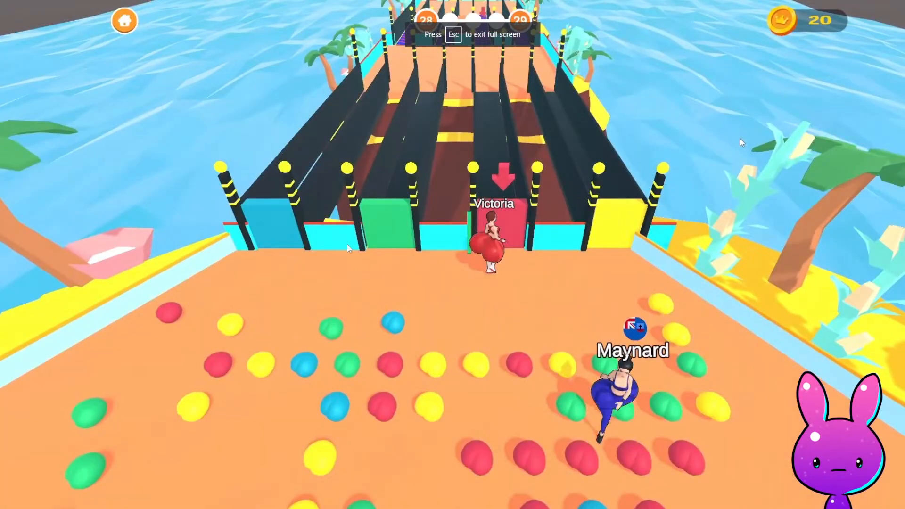
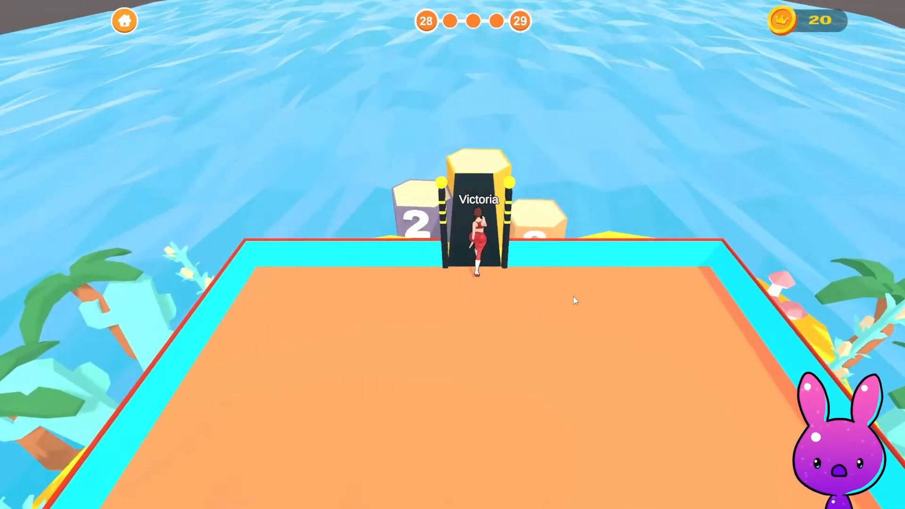
key(Escape)
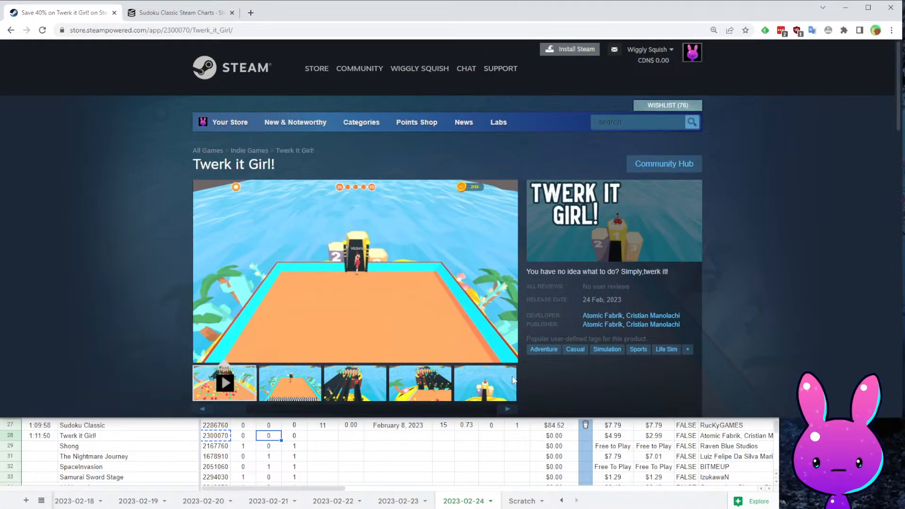
click(484, 397)
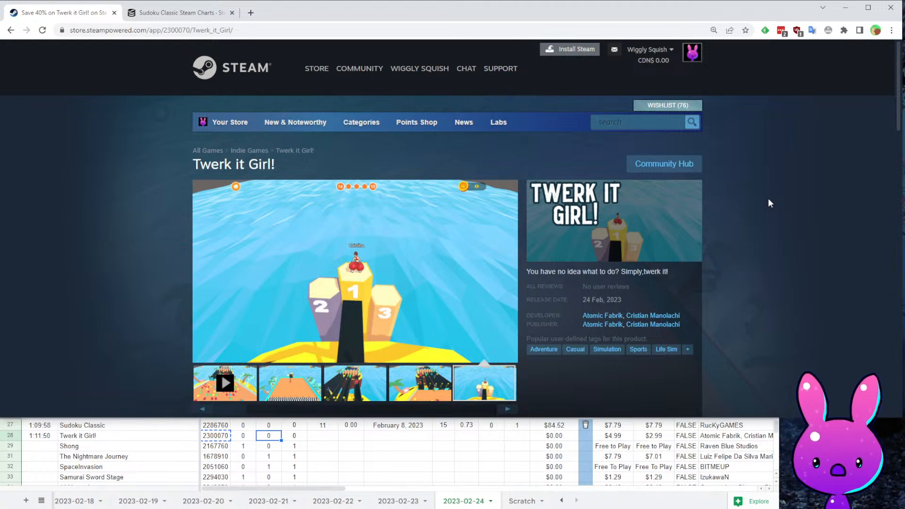
scroll(492, 247, down, 20)
scroll(486, 256, up, 15)
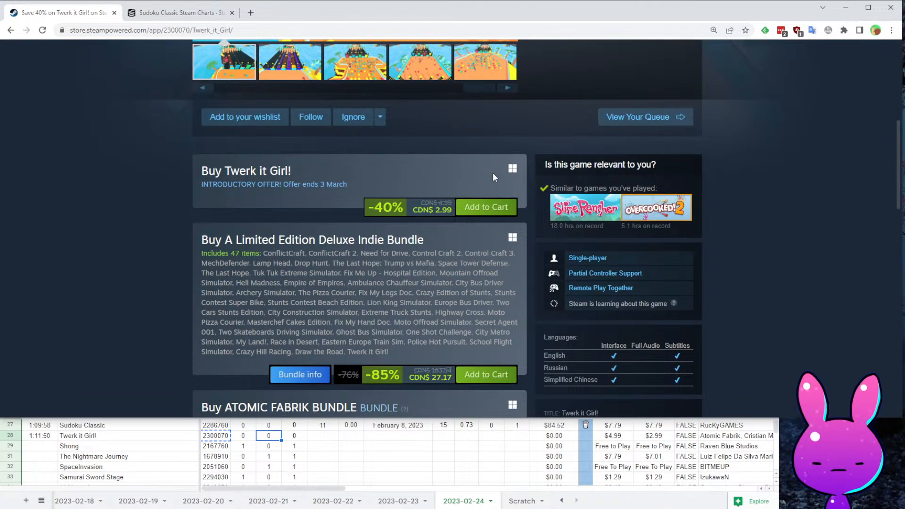
scroll(494, 175, up, 6)
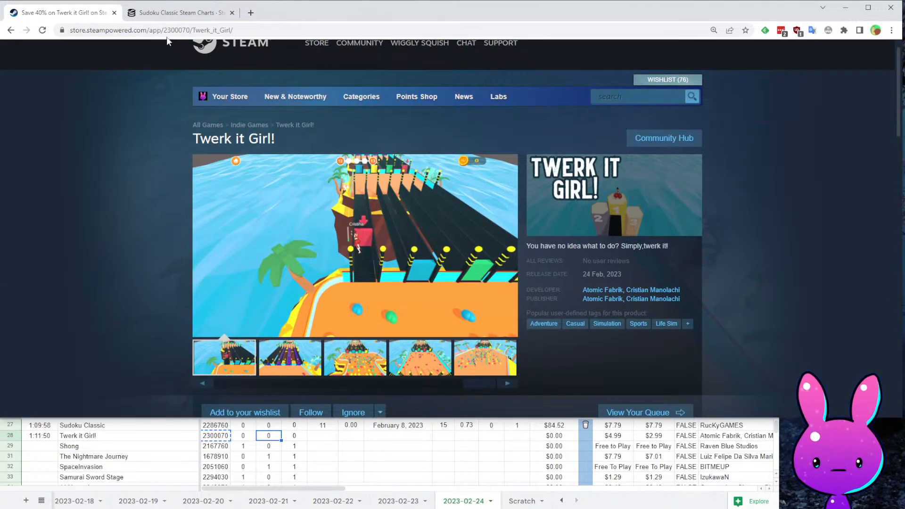
- Open the SteamDB charts page for Twerk it Girl!, app ID 2300070, and examine its followers chart
click(184, 15)
double_click(145, 30)
text(2300070)
key(Return)
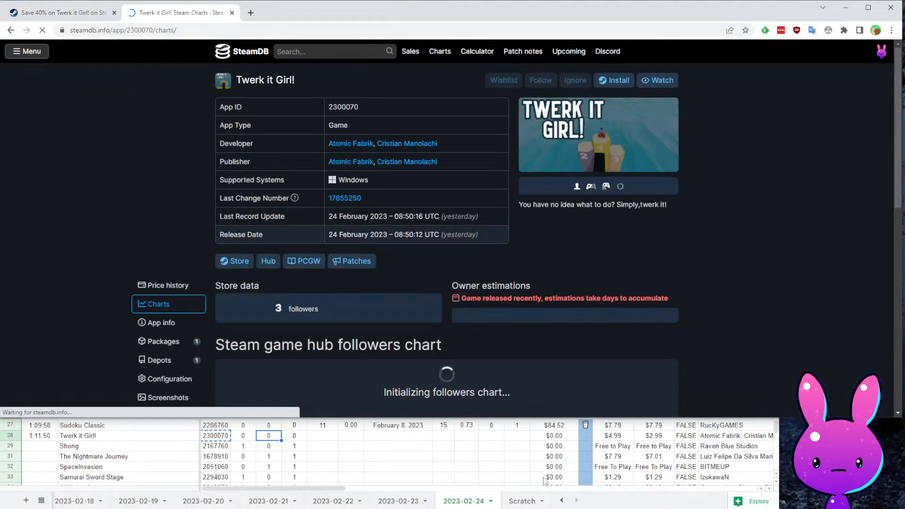
scroll(317, 137, down, 4)
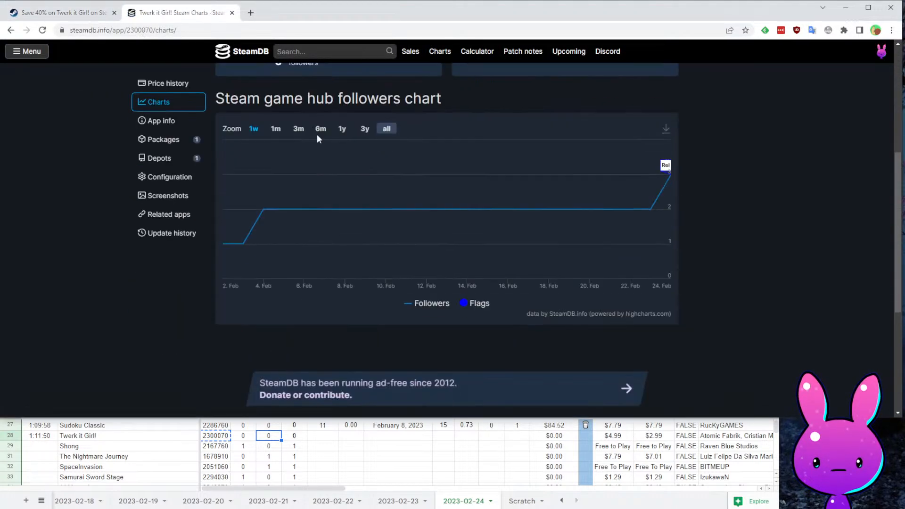
- Enter 3 followers and the store release date February 2, 2023 in Twerk it Girl!'s row
click(327, 420)
click(658, 260)
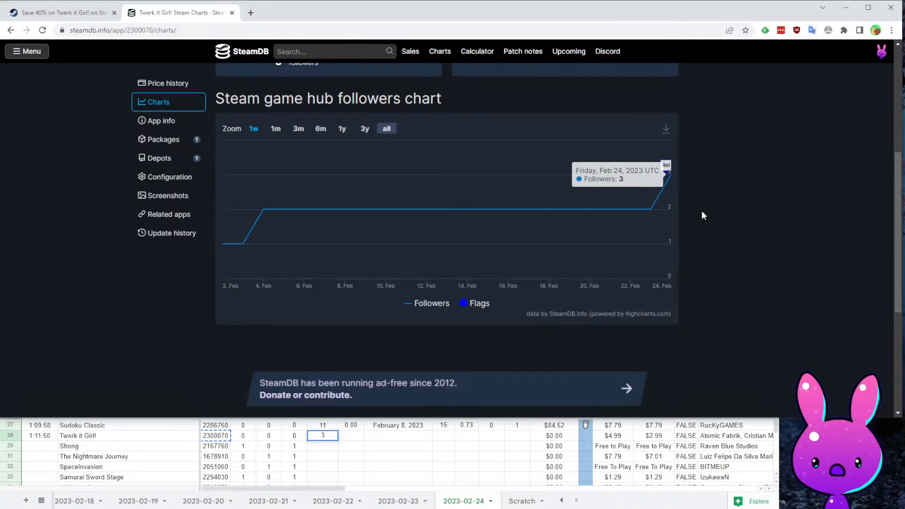
click(383, 439)
text(2/2/2023)
key(Tab)
key(Tab)
key(Tab)
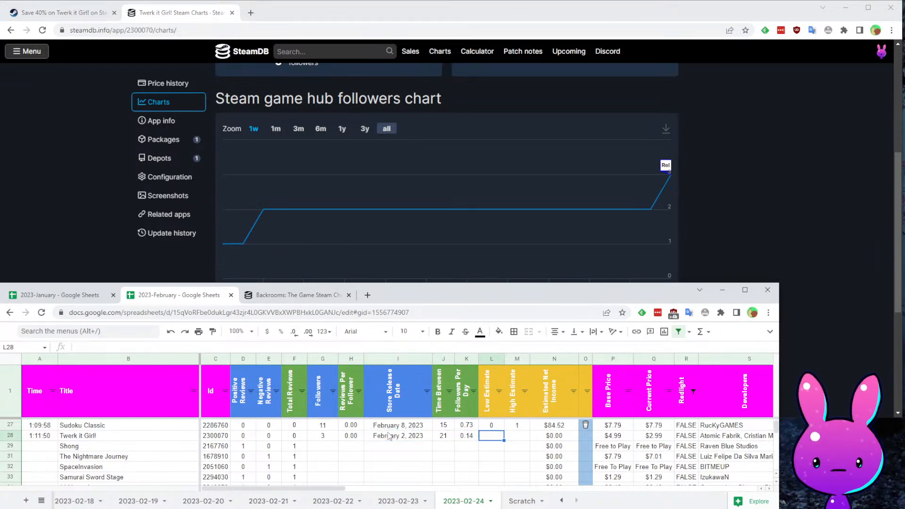
- Enter a low estimate of 0 and a high estimate of 1 in Twerk it Girl!'s row
text(0)
key(Tab)
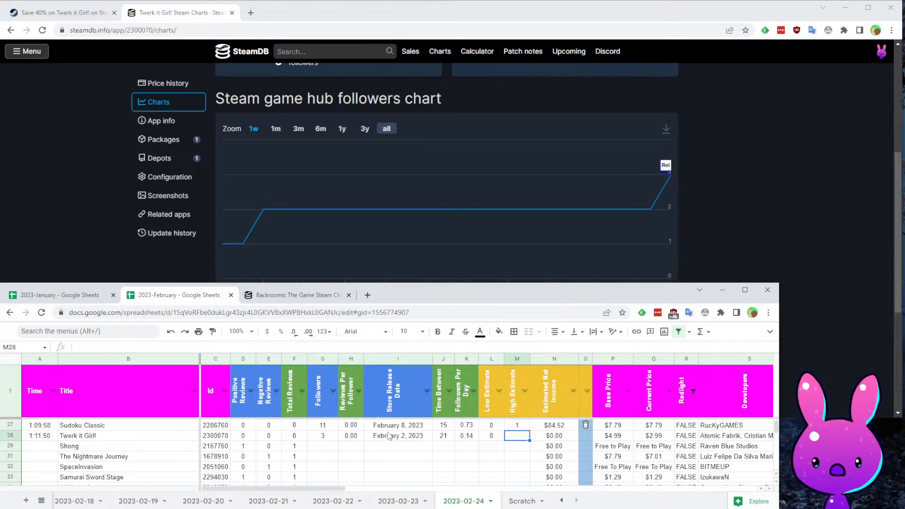
text(1)
key(Tab)
- Check the estimated net income, prices and developers of the two most recently completed games
key(Tab)
key(Tab)
key(Tab)
key(Tab)
key(Tab)
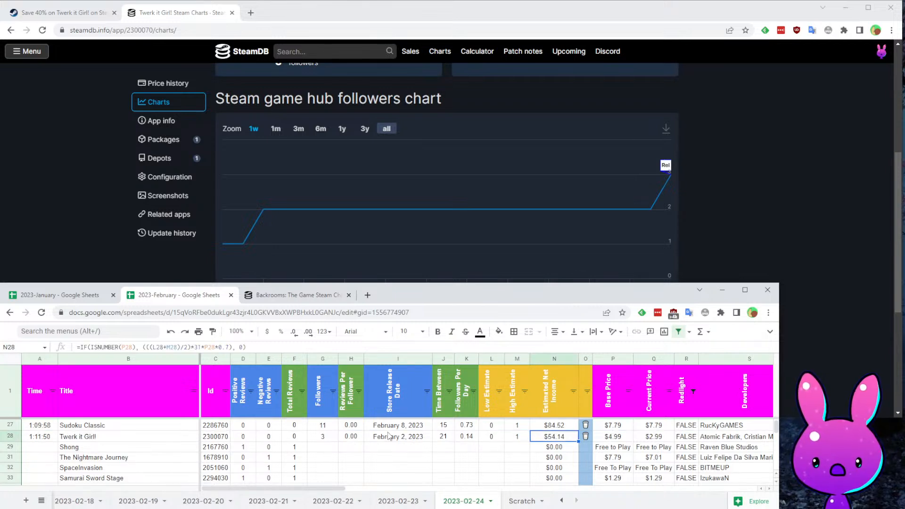
key(Tab)
key(Left)
key(Right)
key(Left)
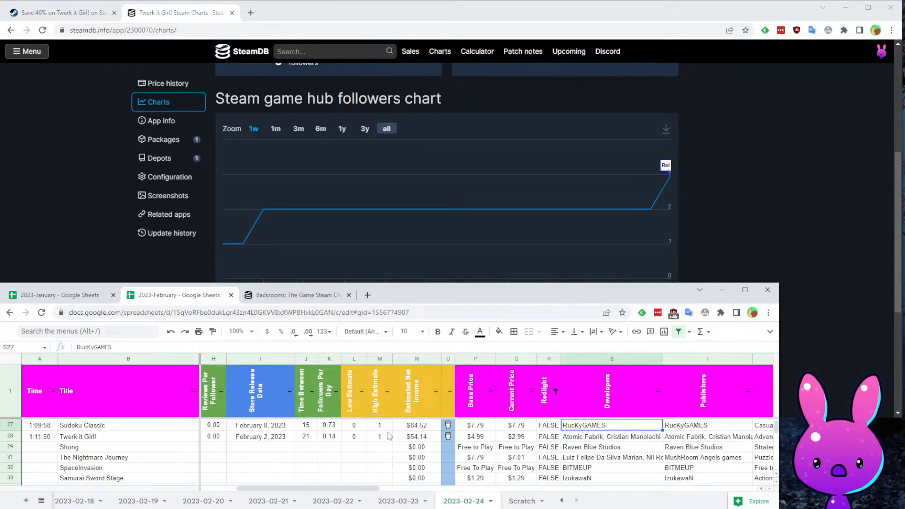
- Look through the upcoming titles from Shong to SpaceInvasion and return to Twerk it Girl!'s app ID
key(Home)
key(Right)
key(Down)
key(Down)
key(Down)
key(Down)
key(Down)
key(Down)
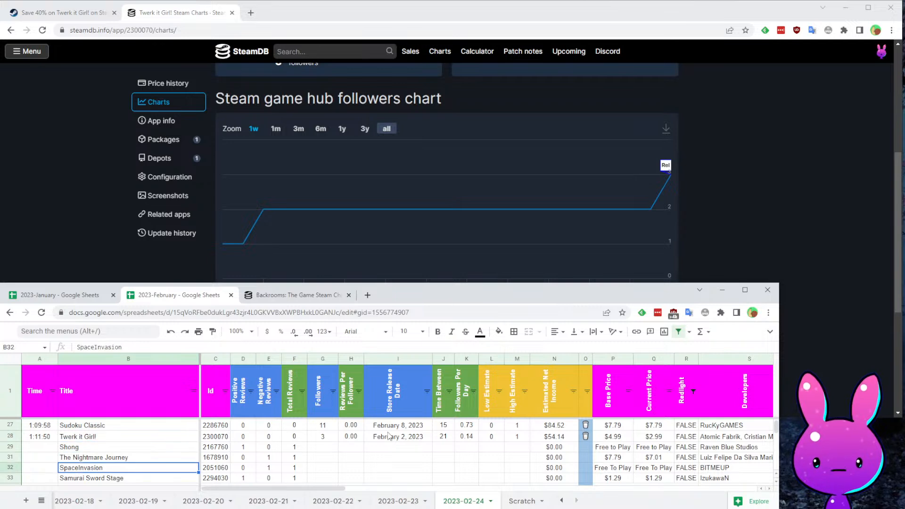
key(Up)
key(Up)
key(Up)
key(Left)
key(Up)
key(Up)
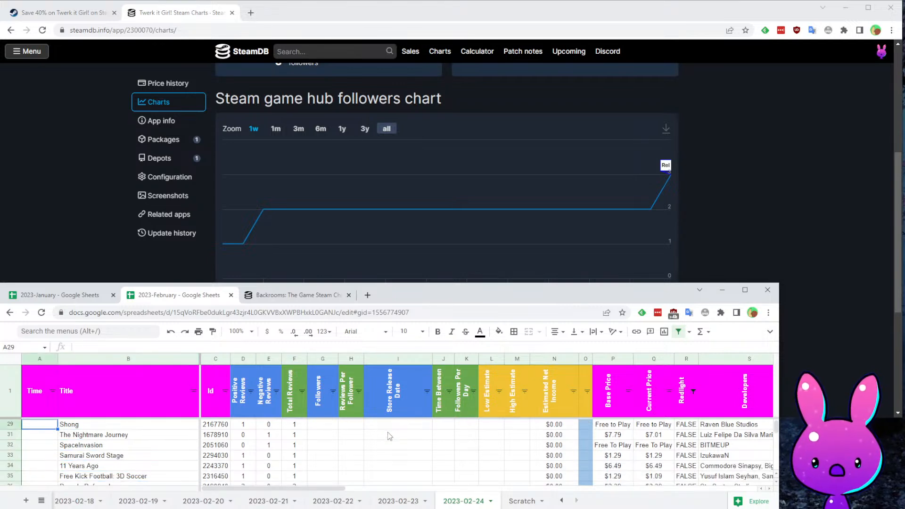
key(Up)
key(Right)
key(Right)
key(Right)
key(Left)
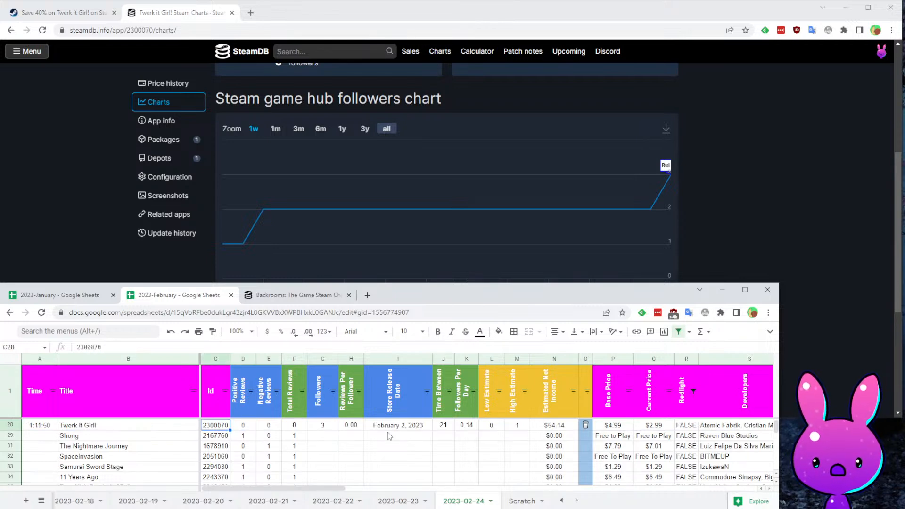
- Review the ID column from the first game of the day down to the tag summary beneath the list
key(shift+Up)
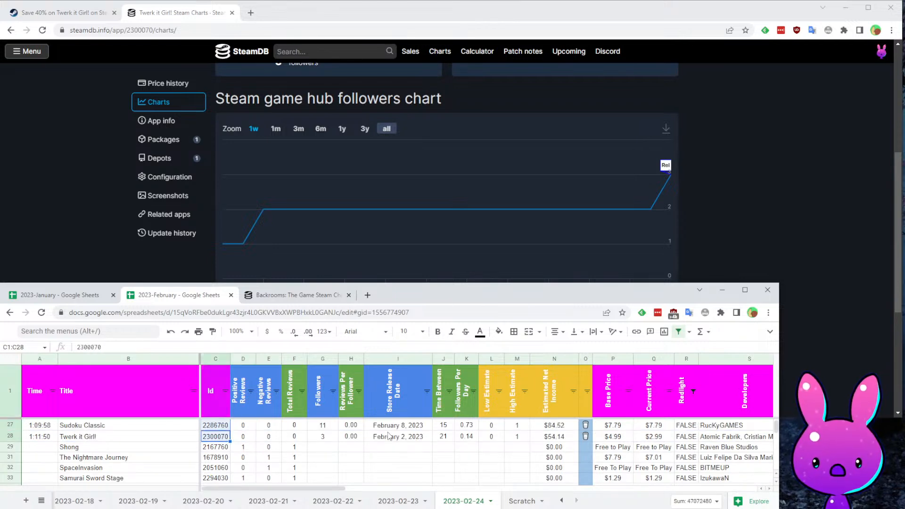
key(ctrl+shift+Up)
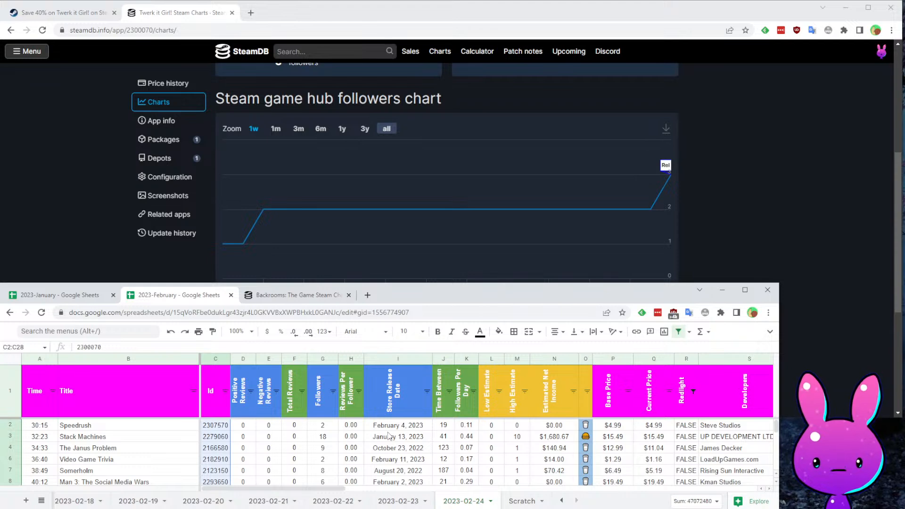
key(ctrl+Down)
key(Down)
key(Down)
key(Down)
key(Down)
key(Down)
key(Down)
key(Down)
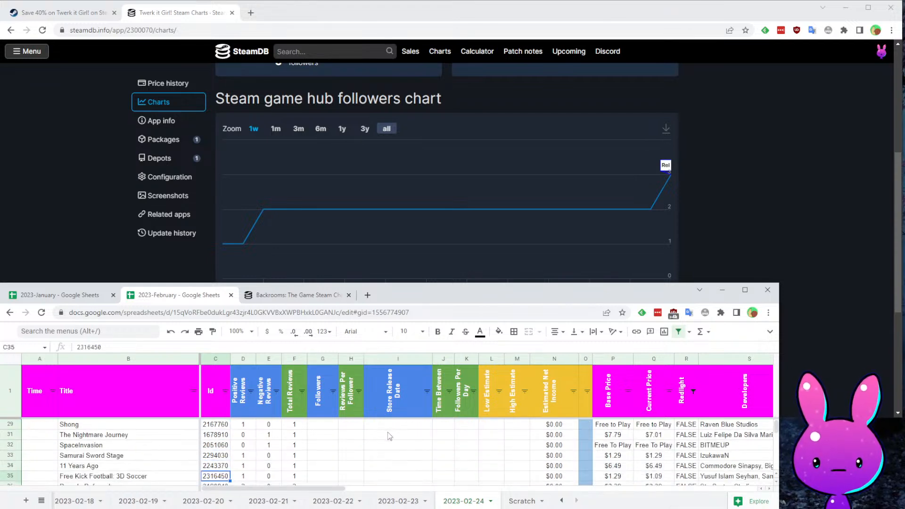
key(Down)
key(Down)
key(Down)
key(Down)
key(Down)
key(Down)
key(Down)
key(Down)
key(Down)
key(Down)
key(Down)
key(Down)
key(Down)
key(Down)
key(Down)
key(Down)
key(Down)
key(Down)
key(Down)
key(Down)
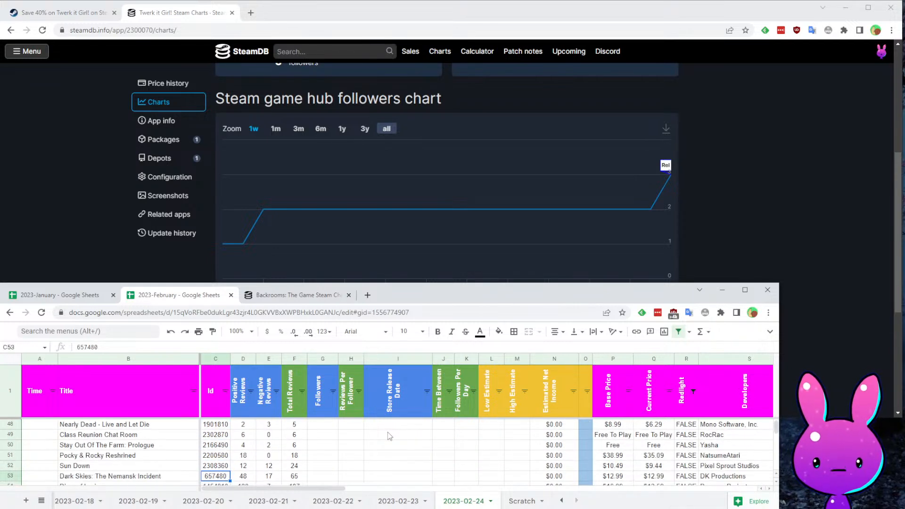
key(Up)
key(Up)
key(Up)
key(Up)
key(Up)
key(Up)
key(Up)
key(Up)
key(Up)
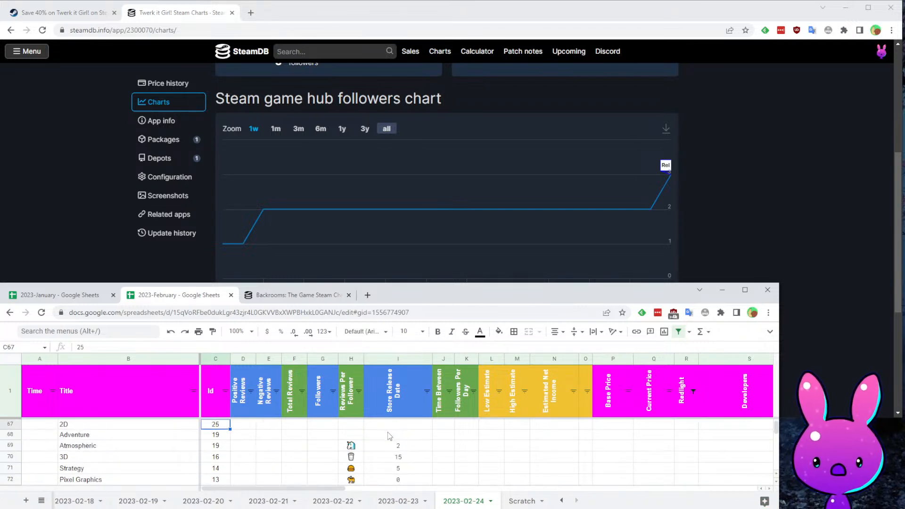
- Examine the No Reviews, Some Reviews and Percentage summary beneath the game list
key(Right)
key(Right)
key(Right)
key(Right)
key(Right)
key(Right)
key(Down)
key(Down)
key(Left)
key(Left)
key(Right)
key(Up)
key(Up)
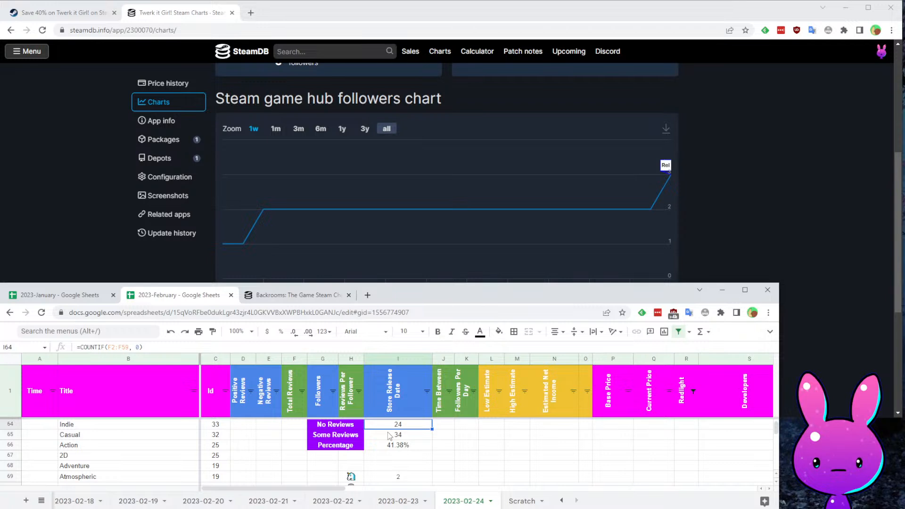
key(Up)
key(Up)
key(Up)
key(Up)
key(Up)
key(Up)
key(Up)
key(Down)
key(Down)
key(Down)
key(Down)
key(Down)
key(Down)
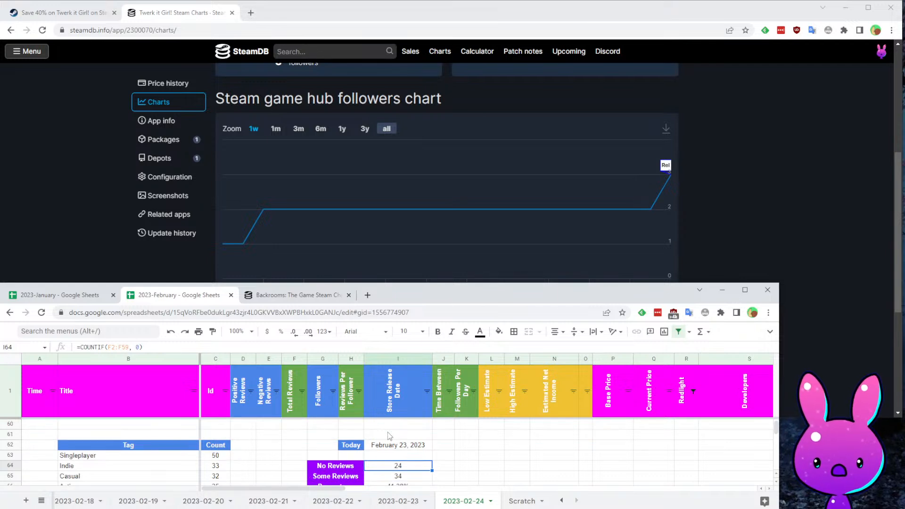
- Check the last games of the list, OCTOPATH TRAVELER II and Kerbal Space Program 2, against the review summary below
key(Up)
key(Up)
key(Up)
key(Up)
key(Up)
key(Up)
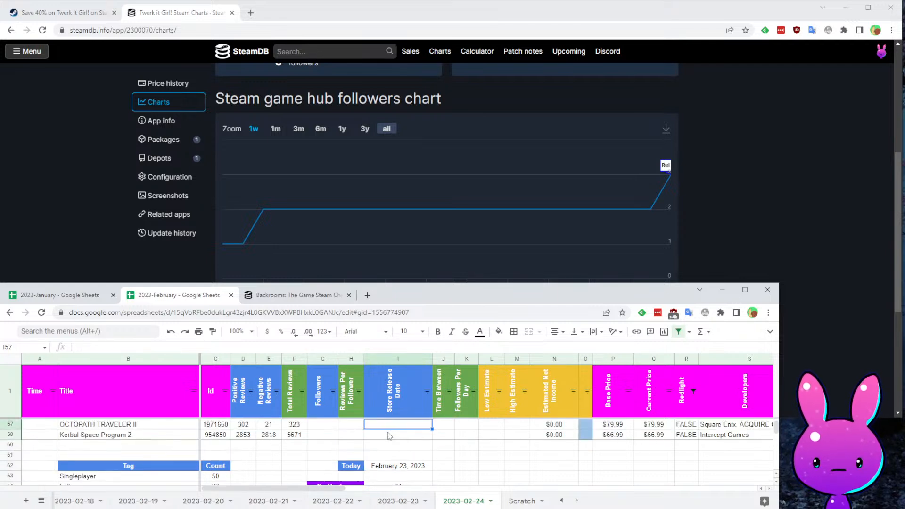
key(Down)
key(Down)
key(Down)
key(Down)
key(Down)
key(Down)
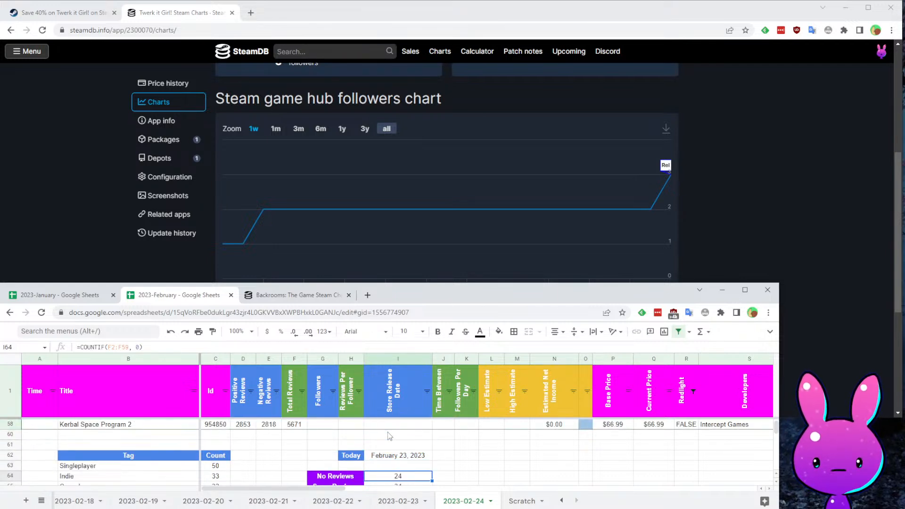
key(Down)
key(Down)
key(Up)
key(Up)
key(Up)
key(Up)
key(Up)
key(Up)
key(Up)
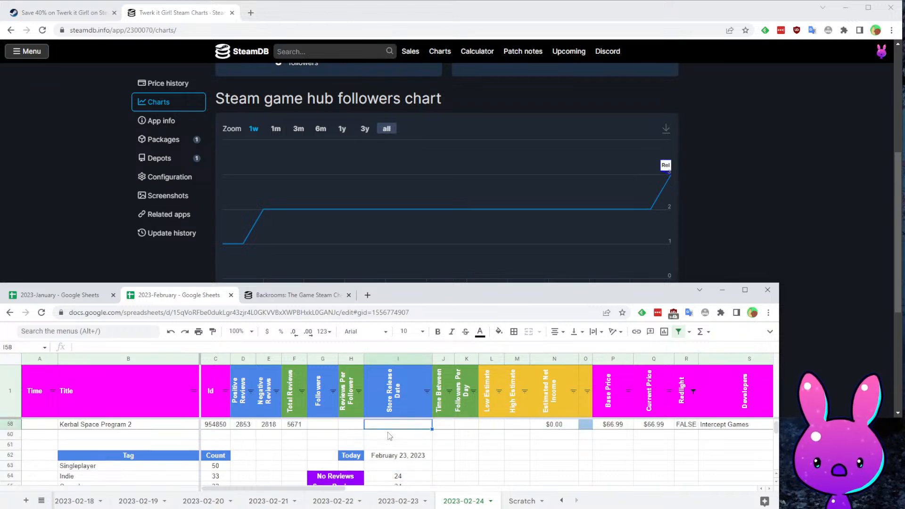
key(Up)
- Review the ID column from the first game of the day past the completed rows and stop at Shong's app ID
key(Left)
key(Down)
key(Left)
key(Left)
key(ctrl+Left)
key(ctrl+Left)
key(Right)
key(ctrl+Up)
key(Down)
key(Right)
key(Down)
key(Down)
key(Down)
key(Down)
key(Down)
key(Down)
key(Down)
key(Down)
key(Down)
key(Down)
key(Down)
key(Down)
key(Down)
key(Down)
key(Down)
key(Down)
key(Down)
key(Down)
key(Down)
key(Down)
key(Down)
key(Up)
key(Up)
key(Up)
key(Up)
key(Up)
key(Up)
key(Up)
key(Up)
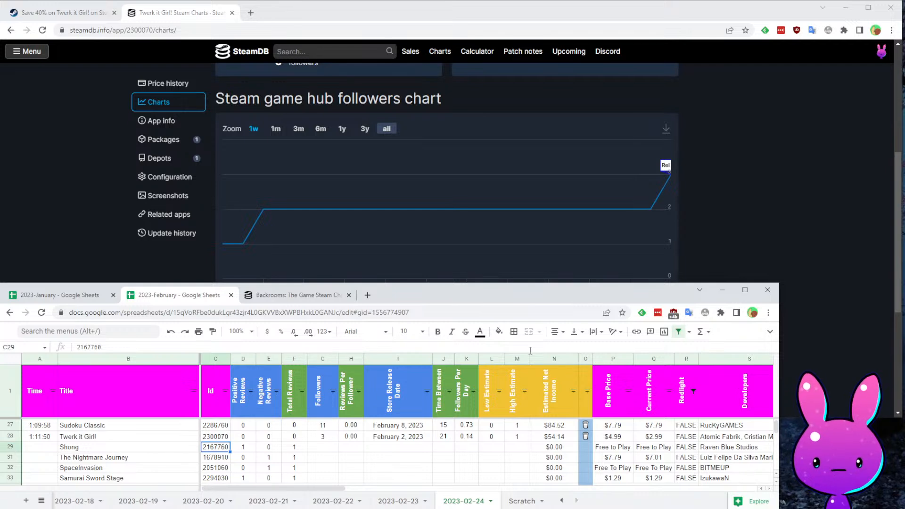
- Enter 1:14:57 as Shong's time and copy its app ID
key(Left)
key(Left)
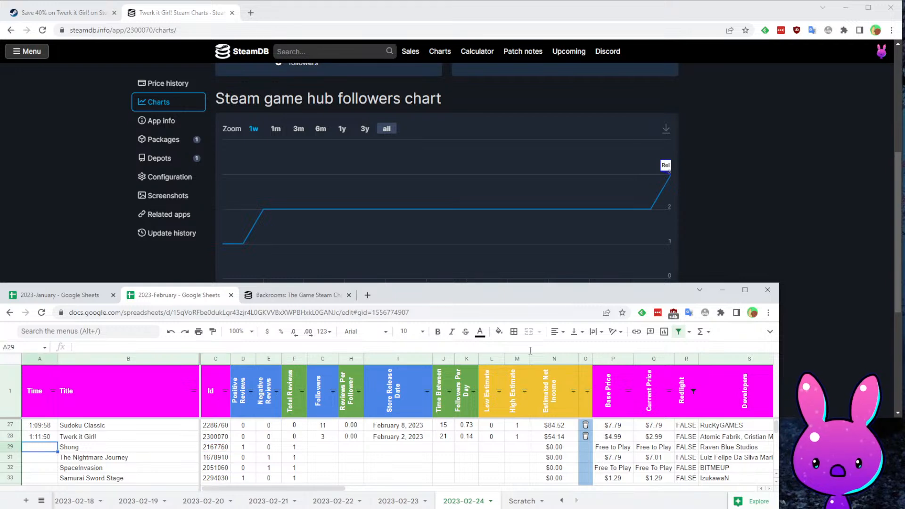
text(1:)
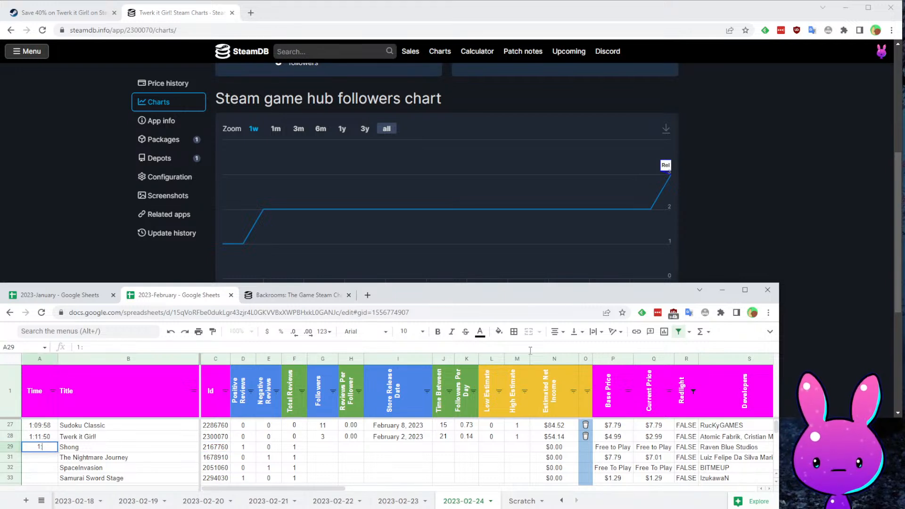
key(Tab)
key(Tab)
key(ctrl+c)
- Check Shong's reviews, prices, developer and publisher across its row and return to its app ID
key(Right)
key(Right)
key(Right)
key(Right)
key(Right)
key(Right)
key(Right)
key(Right)
key(Right)
key(Right)
key(Right)
key(Right)
key(Right)
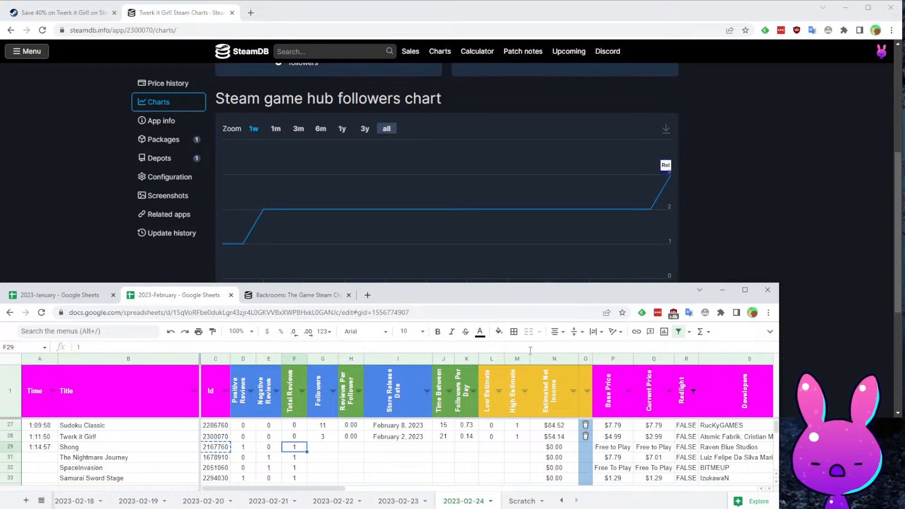
key(Right)
key(Right)
key(Right)
key(Right)
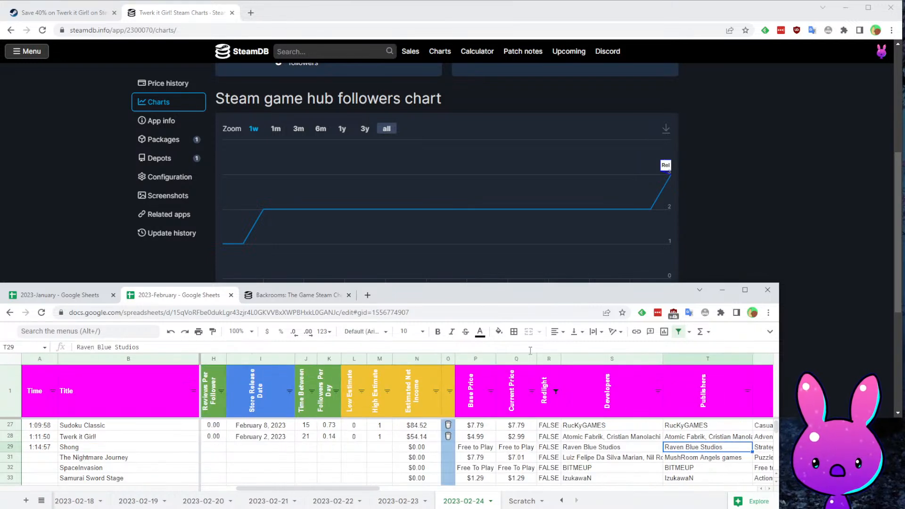
key(Left)
key(Up)
key(Down)
key(Left)
key(Left)
key(Left)
key(Left)
key(Left)
key(Left)
key(Left)
key(Left)
key(Left)
key(Left)
key(Left)
key(Left)
key(Left)
key(Left)
key(Left)
key(Left)
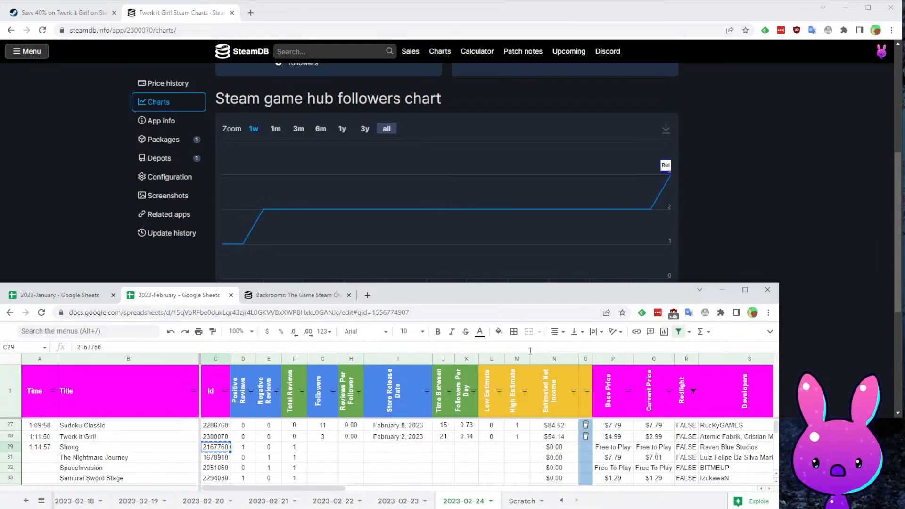
- Open Shong's Steam store page using the copied app ID and read its short description
click(61, 12)
double_click(205, 29)
key(ctrl+v)
key(Return)
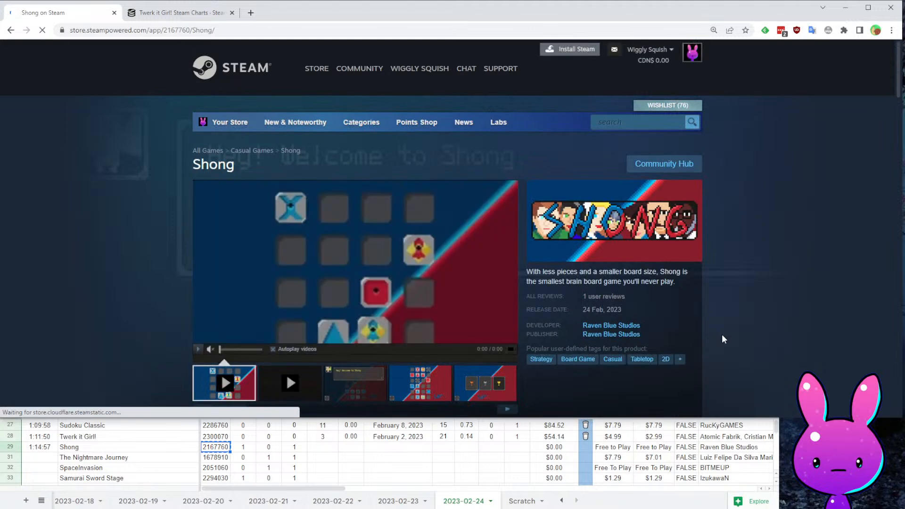
drag(542, 272, 625, 271)
click(678, 270)
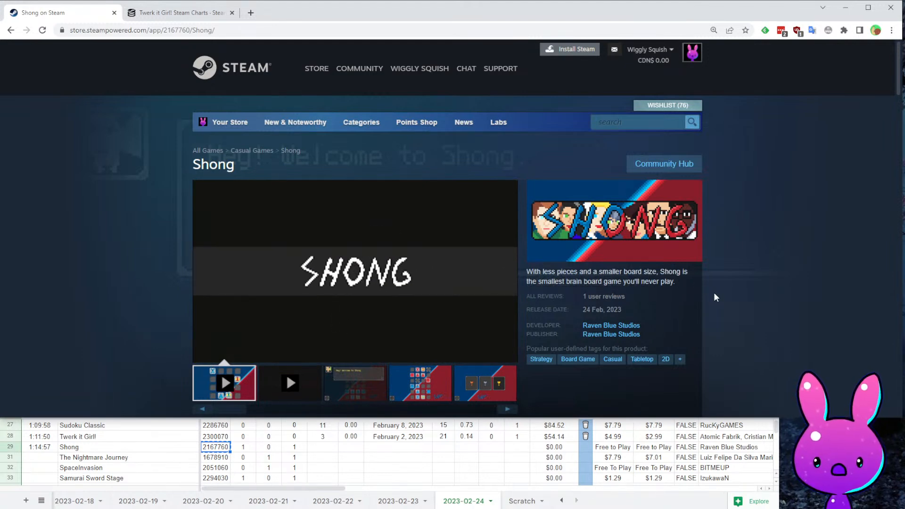
- Watch Shong's trailer at several points and pause it near the end
scroll(715, 294, down, 2)
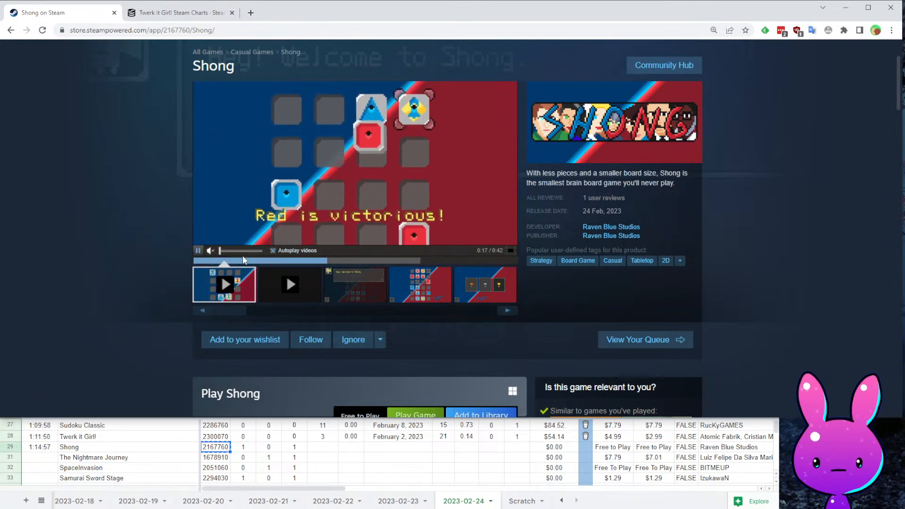
click(243, 261)
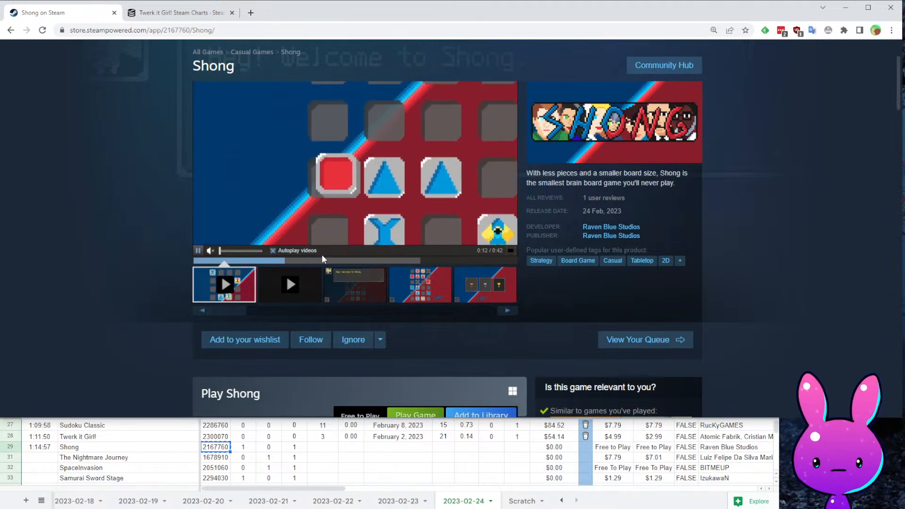
click(398, 260)
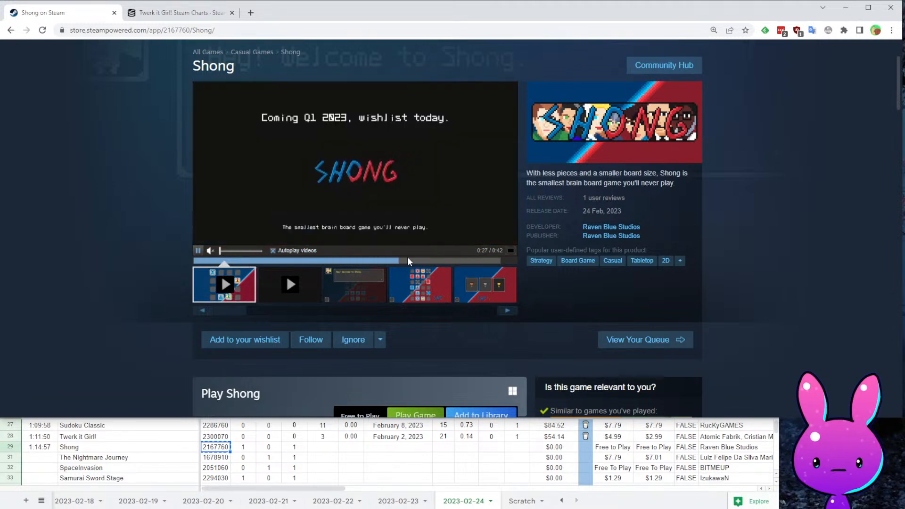
click(461, 260)
click(417, 236)
- Read the About This Game section on Shong's store page, covering its goal and movement twist
scroll(323, 145, down, 10)
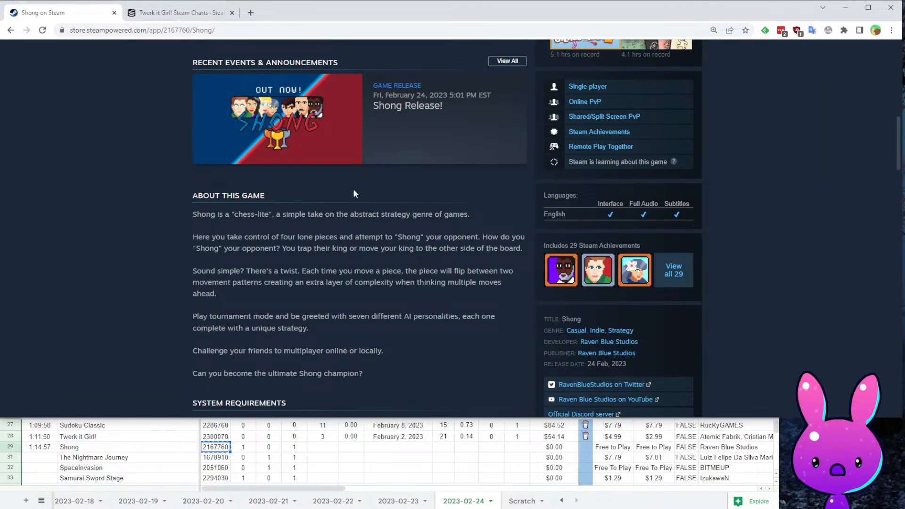
scroll(295, 235, down, 1)
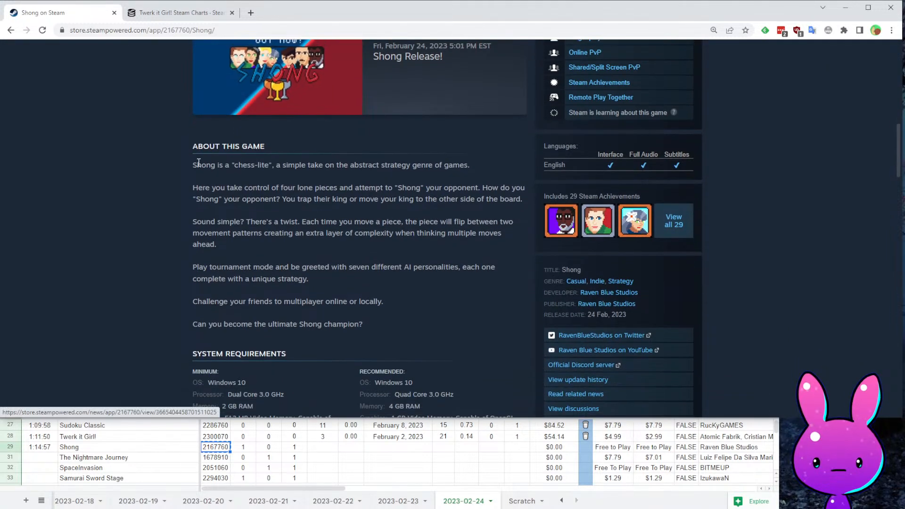
drag(193, 165, 478, 184)
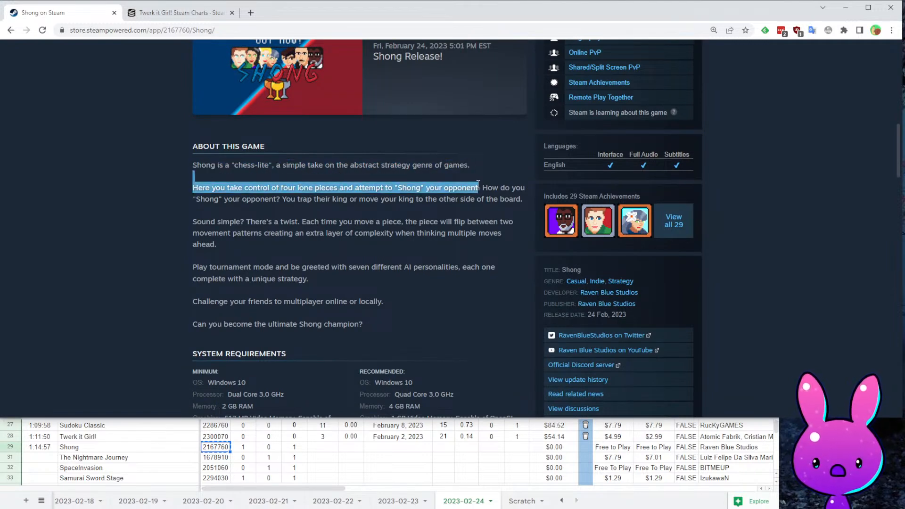
click(430, 266)
drag(205, 192, 362, 200)
click(430, 273)
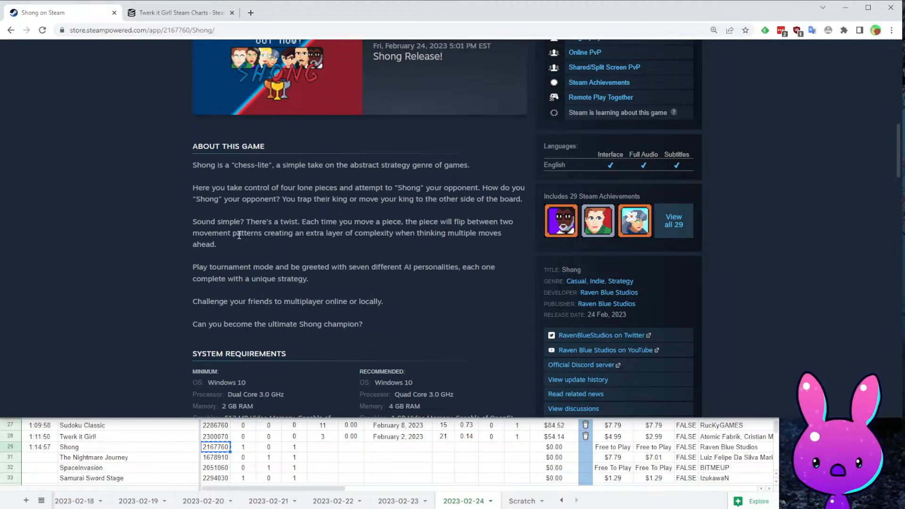
drag(286, 221, 441, 207)
click(450, 233)
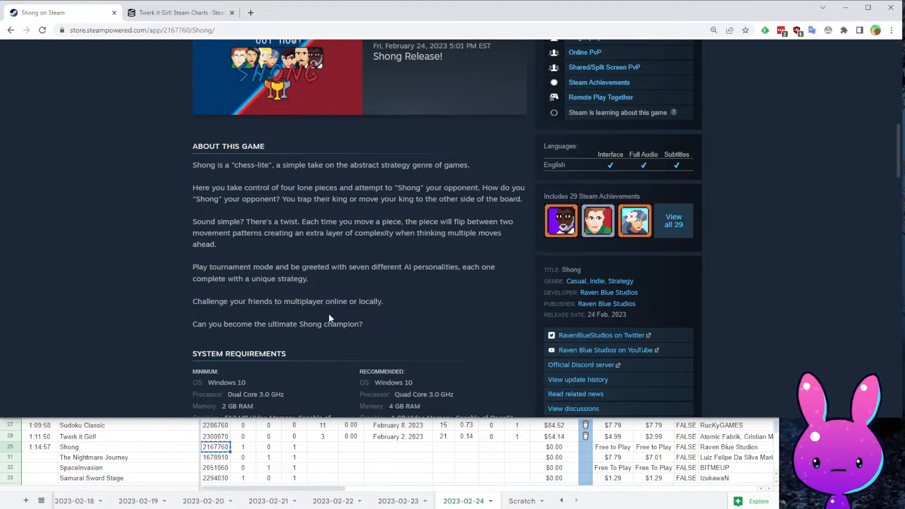
- Look at Shong's trophy and game board screenshots and return the media strip to its beginning
scroll(382, 270, up, 5)
scroll(382, 270, up, 5)
scroll(336, 238, down, 4)
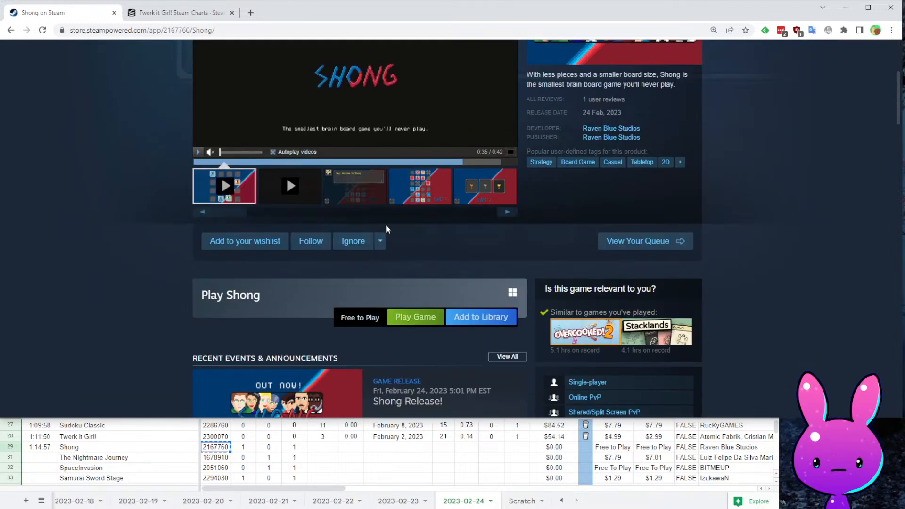
click(430, 210)
click(372, 198)
click(311, 194)
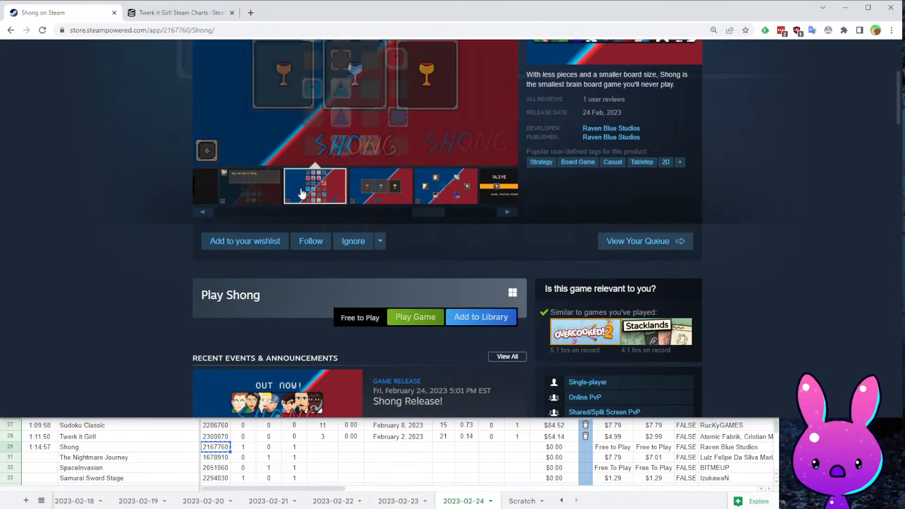
scroll(427, 207, up, 4)
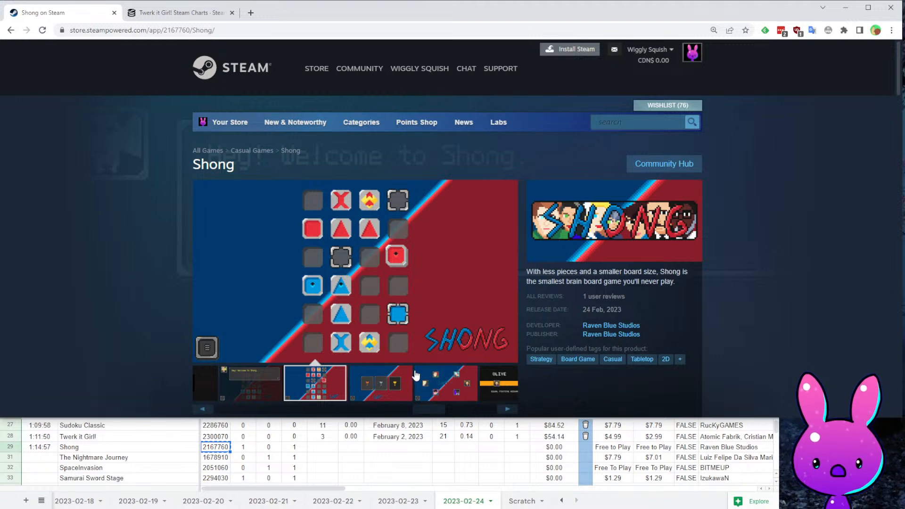
scroll(415, 376, down, 2)
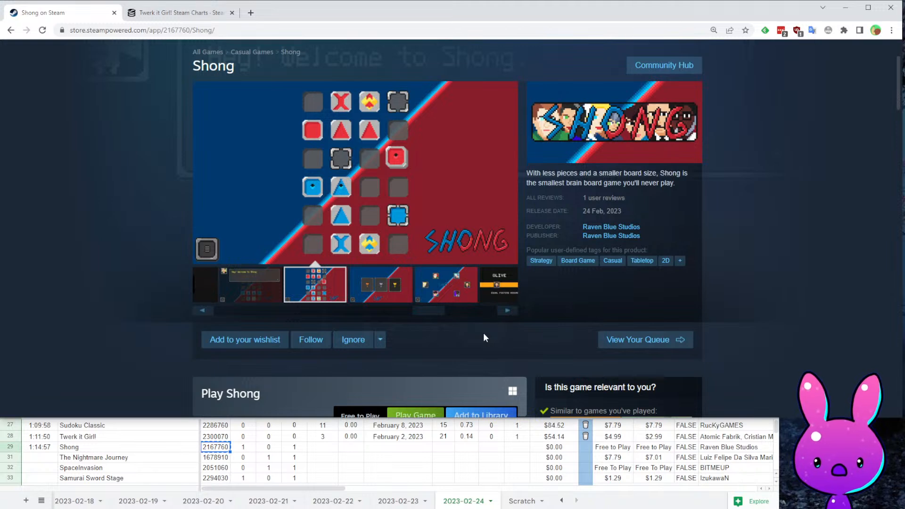
scroll(474, 319, up, 1)
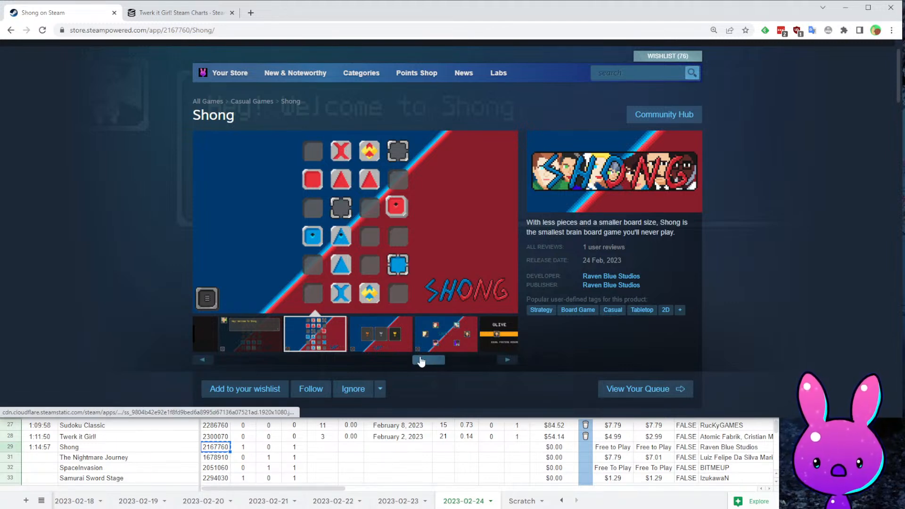
drag(293, 357, 144, 353)
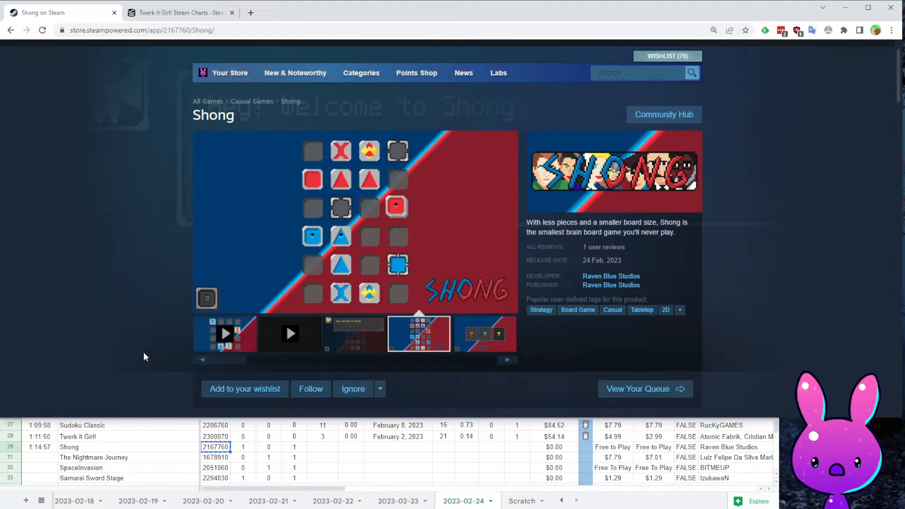
- Watch part of Shong's trailer and view its game board, trophy and character portrait screenshots
click(222, 342)
click(327, 310)
click(348, 255)
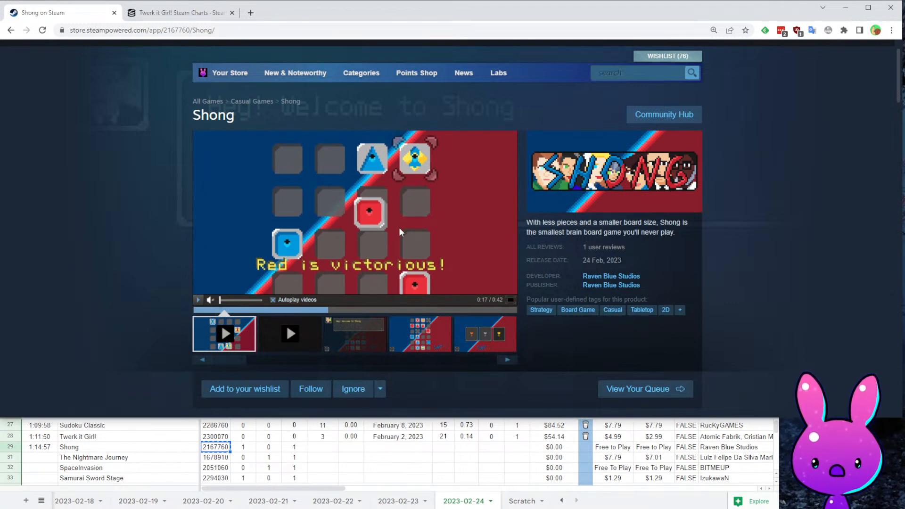
click(425, 341)
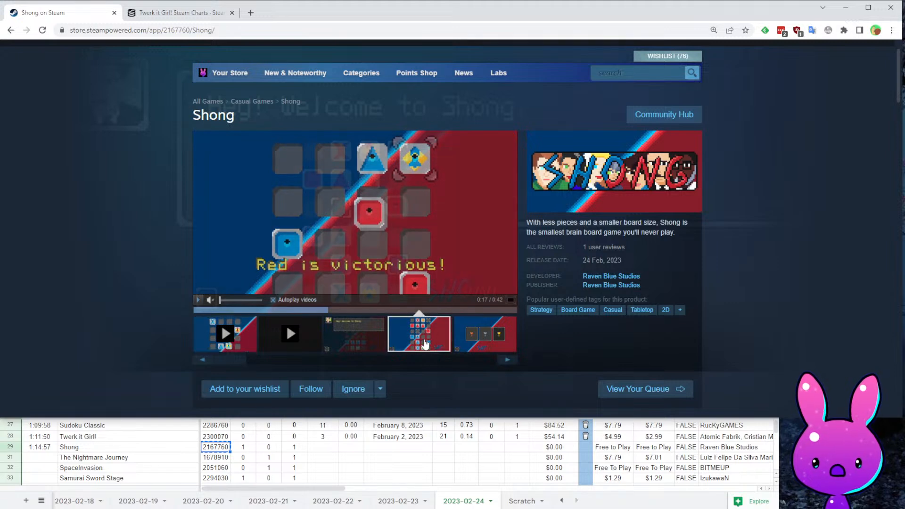
click(471, 330)
click(407, 360)
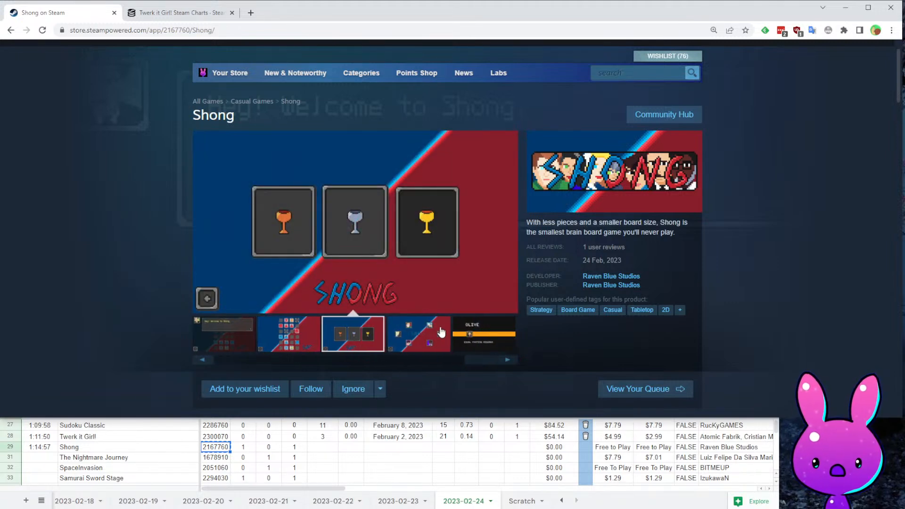
click(439, 335)
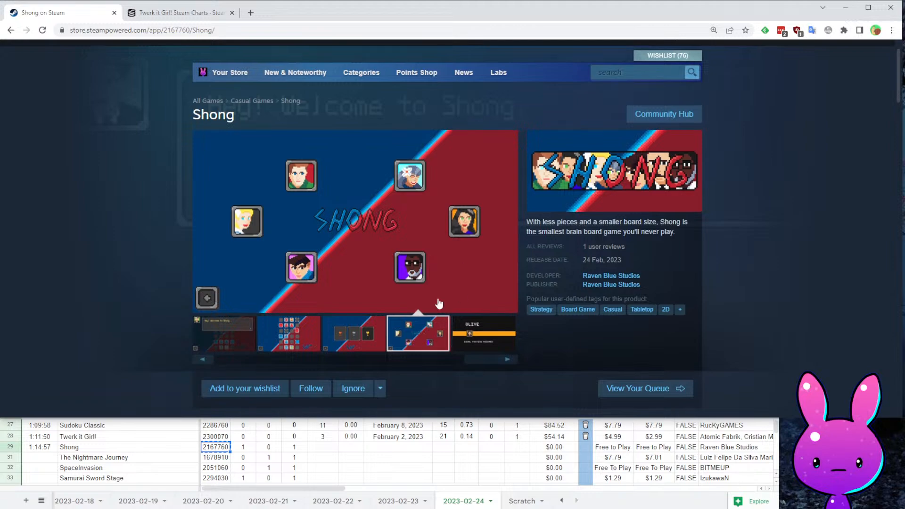
- Read the user review in Shong's Customer Reviews section and return to the page's beginning
scroll(456, 266, down, 15)
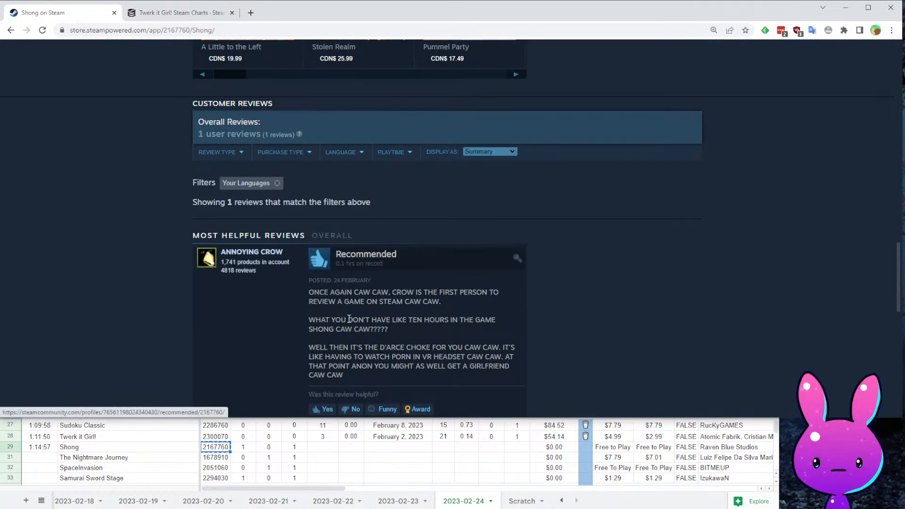
scroll(328, 267, down, 2)
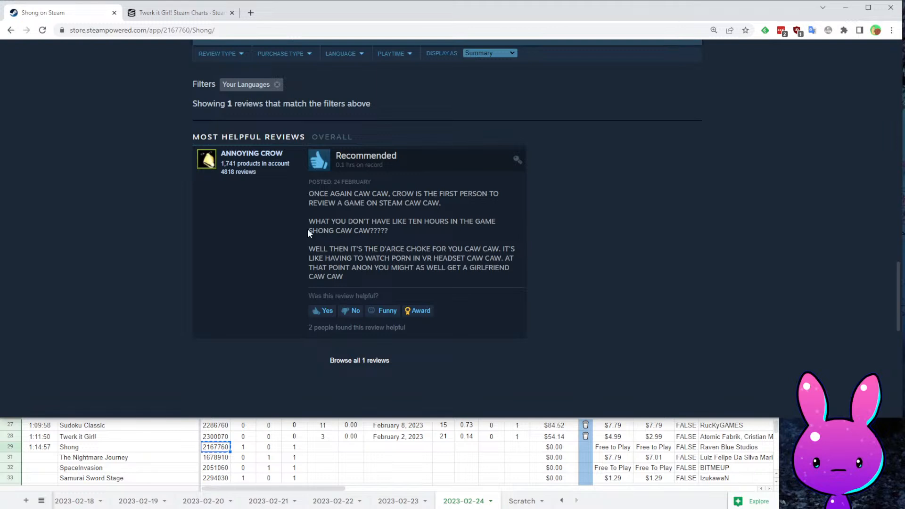
drag(309, 204, 427, 205)
click(303, 211)
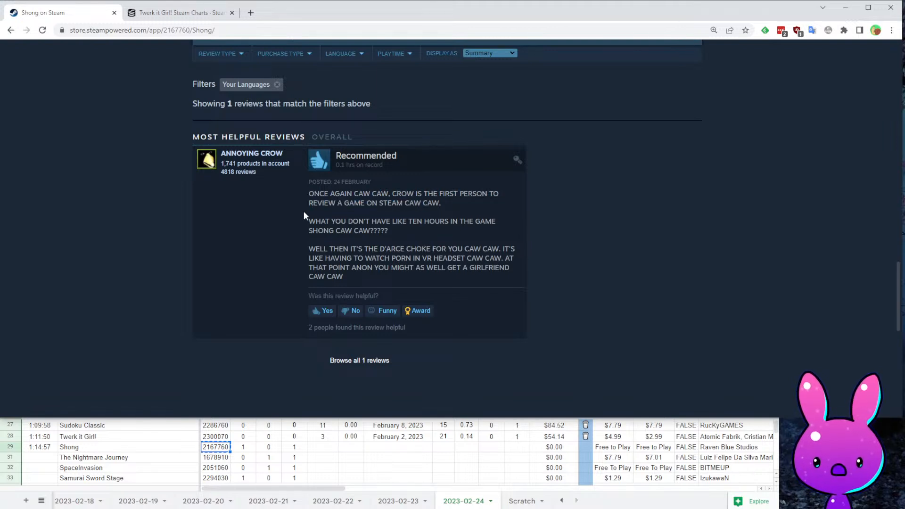
drag(311, 221, 462, 231)
click(404, 258)
drag(309, 250, 416, 247)
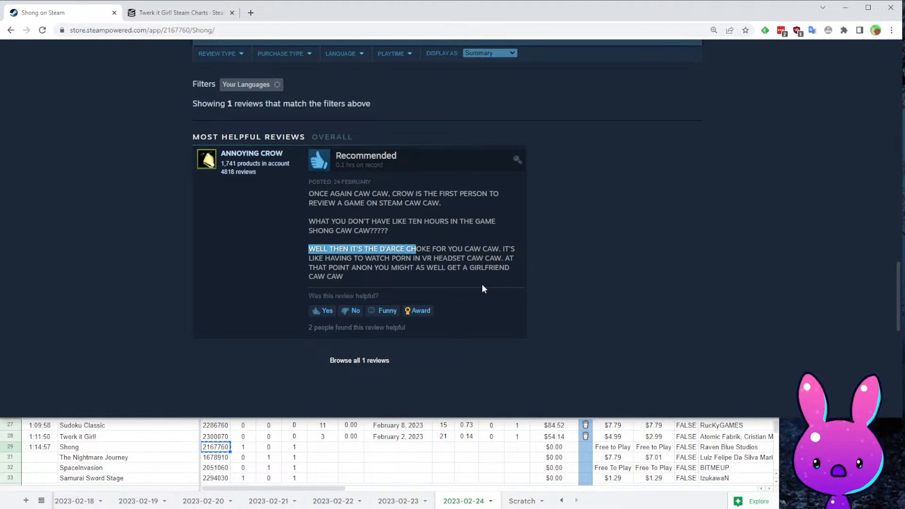
click(566, 284)
scroll(558, 117, up, 15)
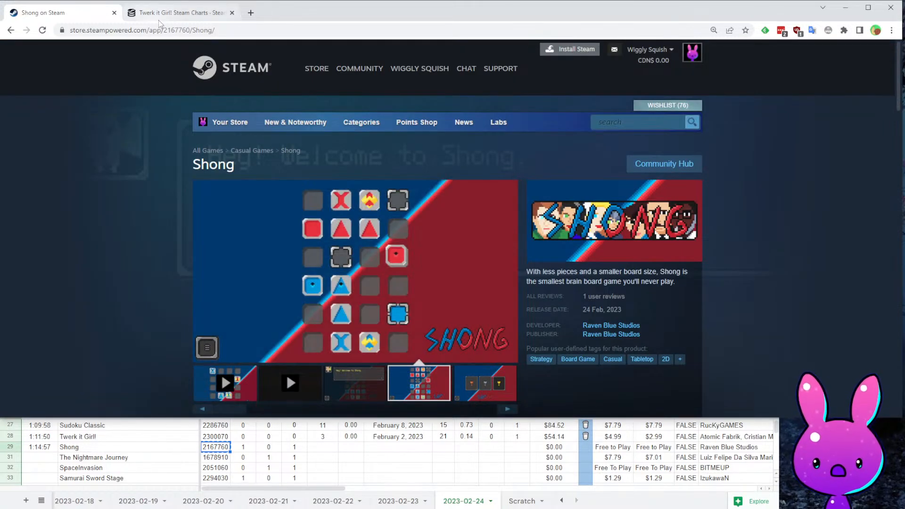
- Open Shong's SteamDB charts using app ID 2167760 and check the earliest date on the followers chart
double_click(187, 30)
click(179, 13)
double_click(162, 29)
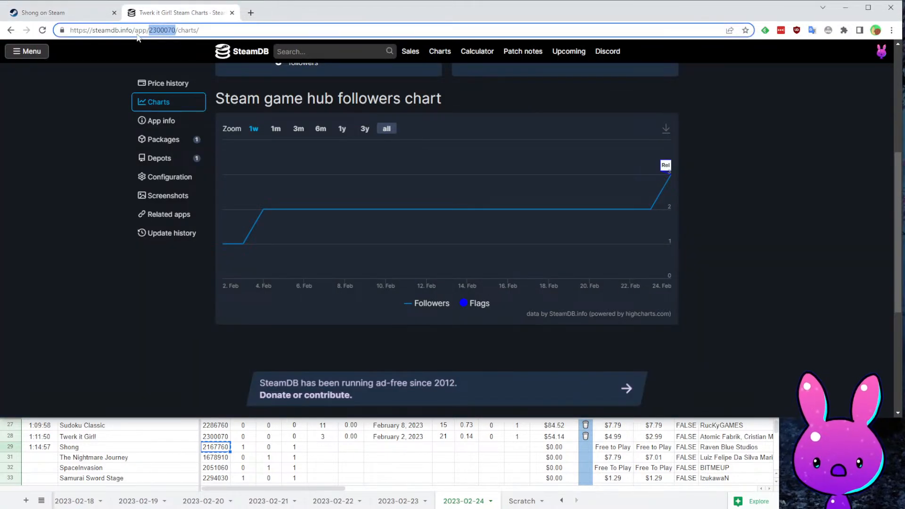
text(2167760.)
key(Return)
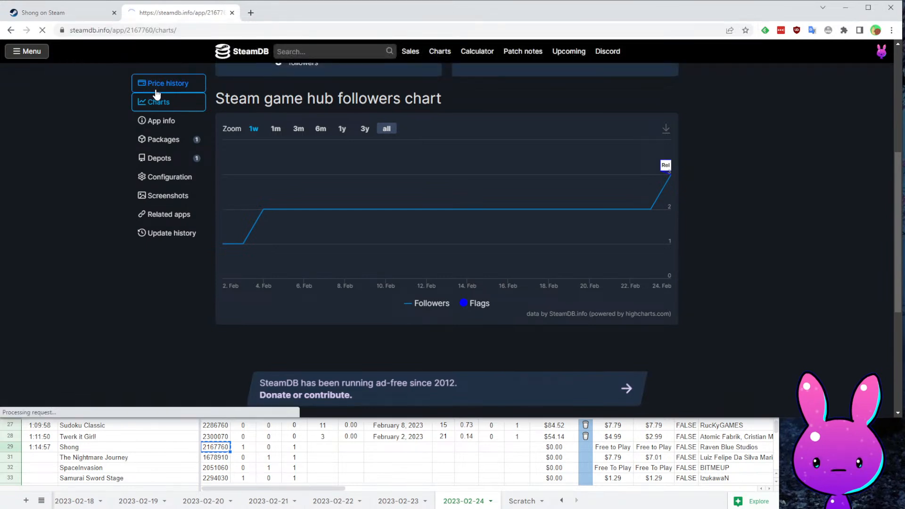
scroll(408, 252, down, 15)
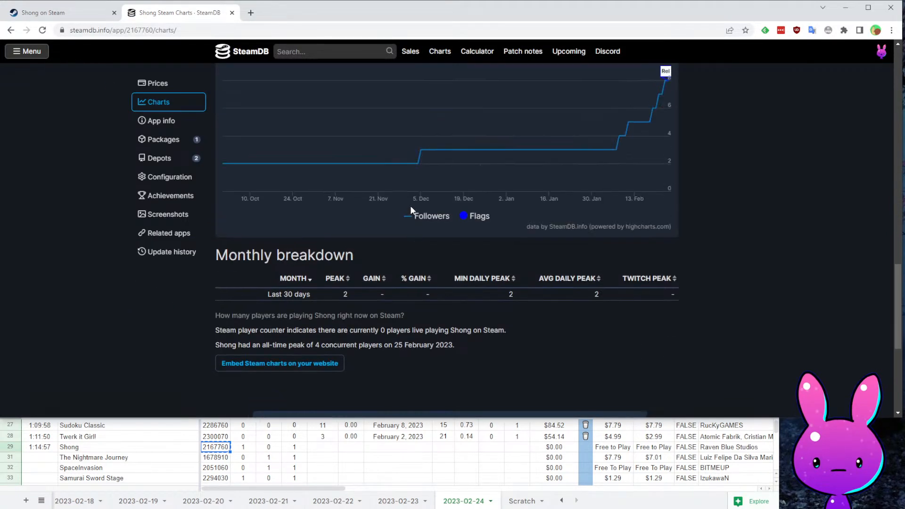
scroll(410, 216, up, 3)
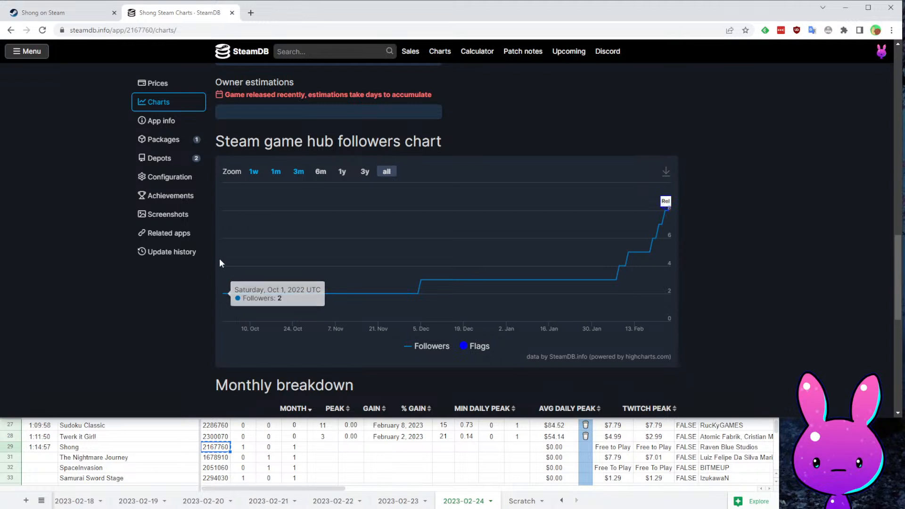
- Record October 1, 2022 as Shong's store release date and 6 as its followers in the February spreadsheet
click(389, 437)
click(395, 448)
text(10/1/2023)
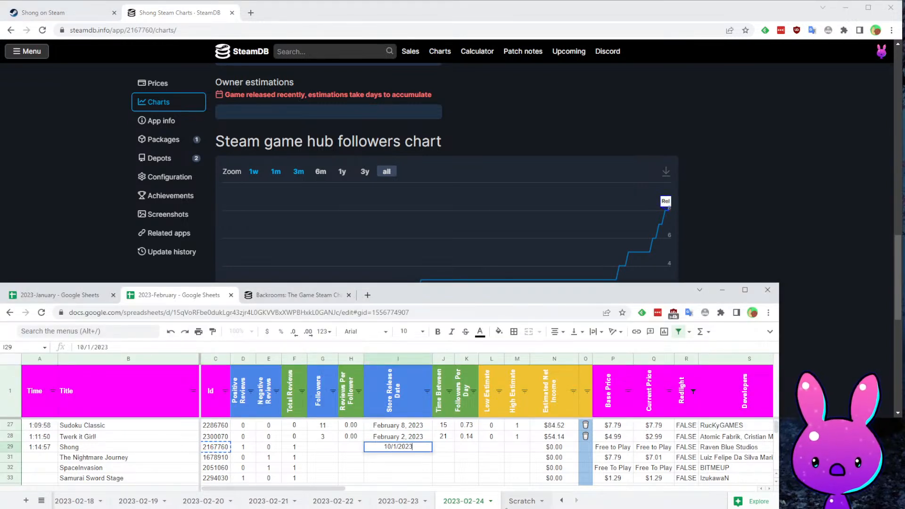
key(Left)
key(Left)
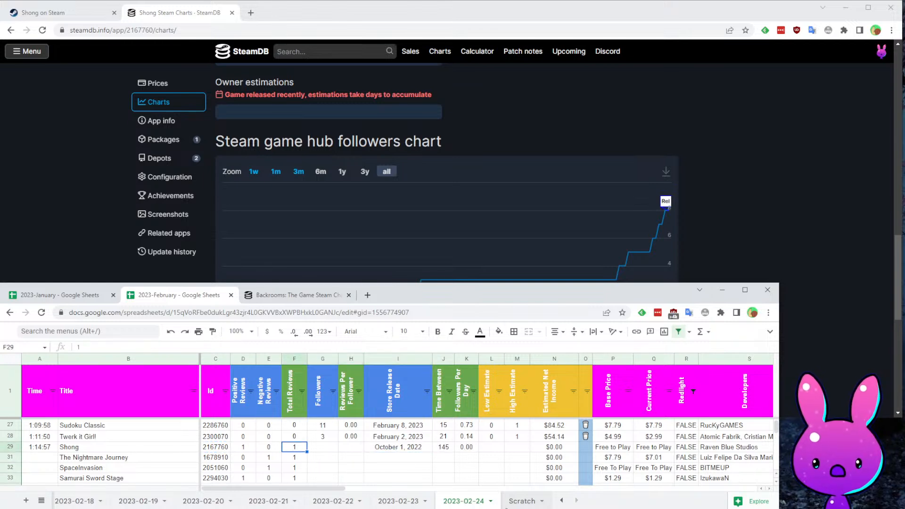
text(6)
key(Return)
key(Up)
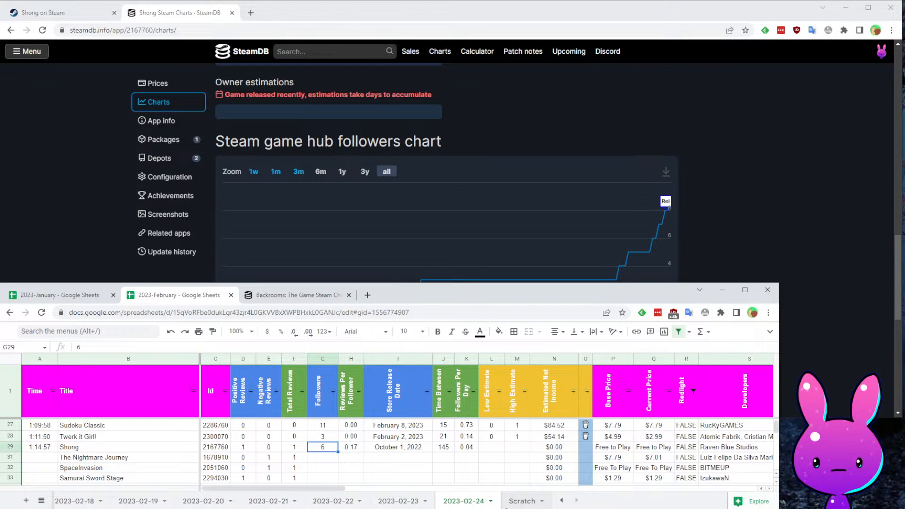
- Revisit Shong's store page to check its game board screenshot, short description and customer reviews
click(56, 13)
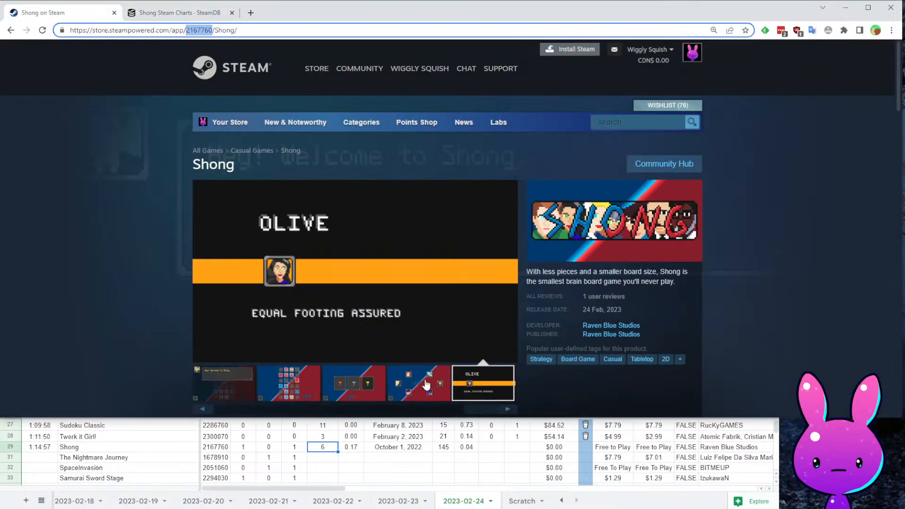
click(297, 374)
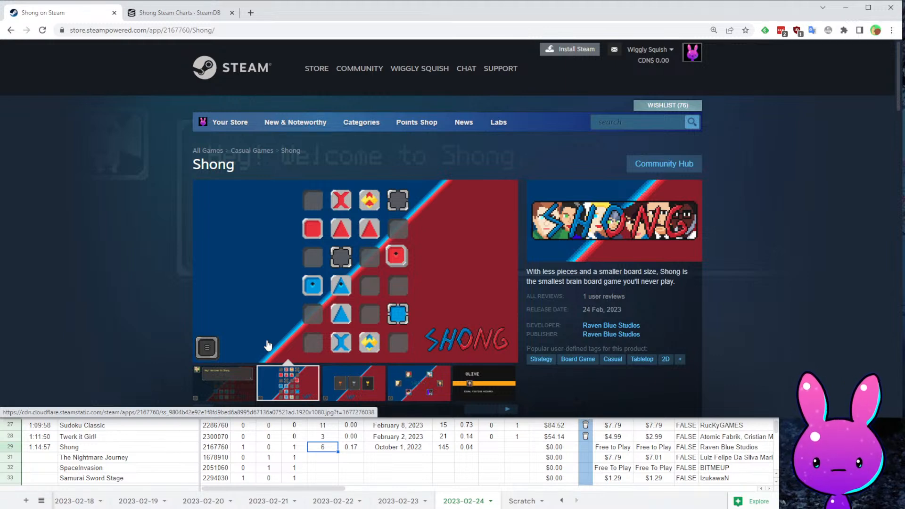
drag(543, 282, 632, 282)
click(739, 270)
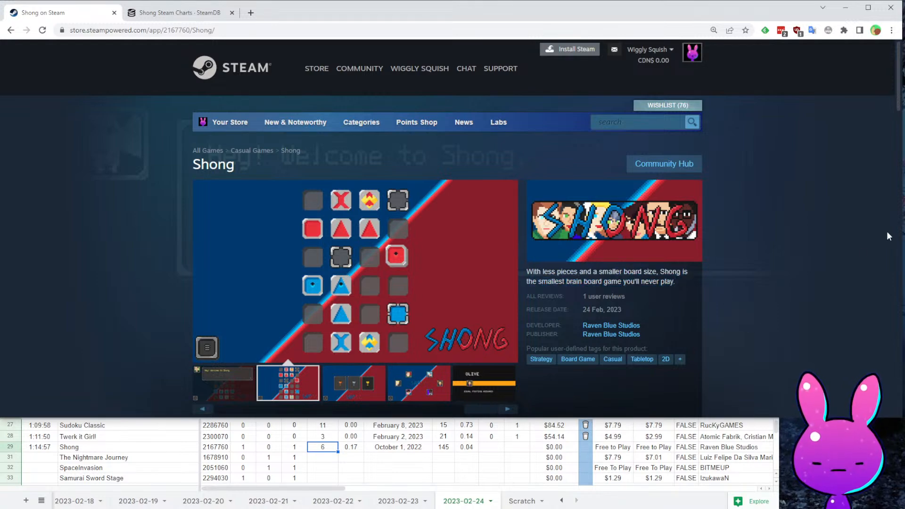
scroll(743, 267, down, 20)
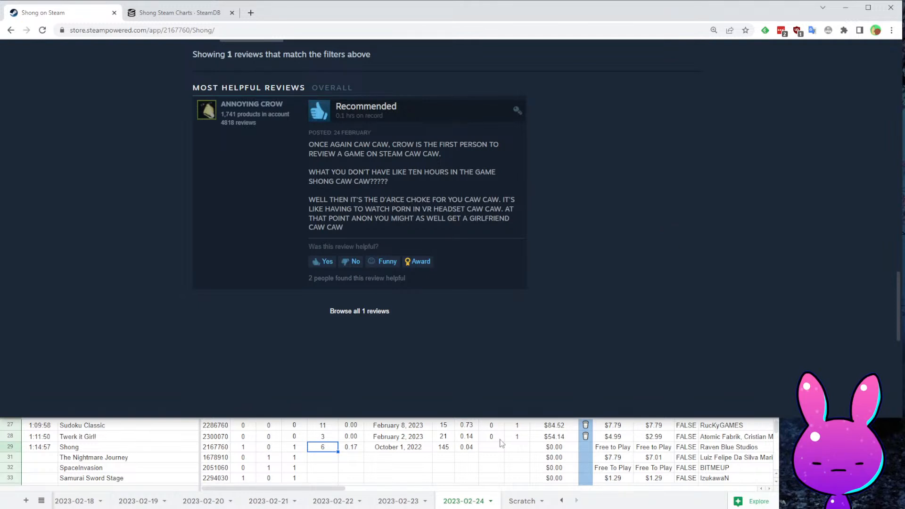
- Check Shong's price cells, then set its low estimate to 1 and high estimate to 4
click(490, 451)
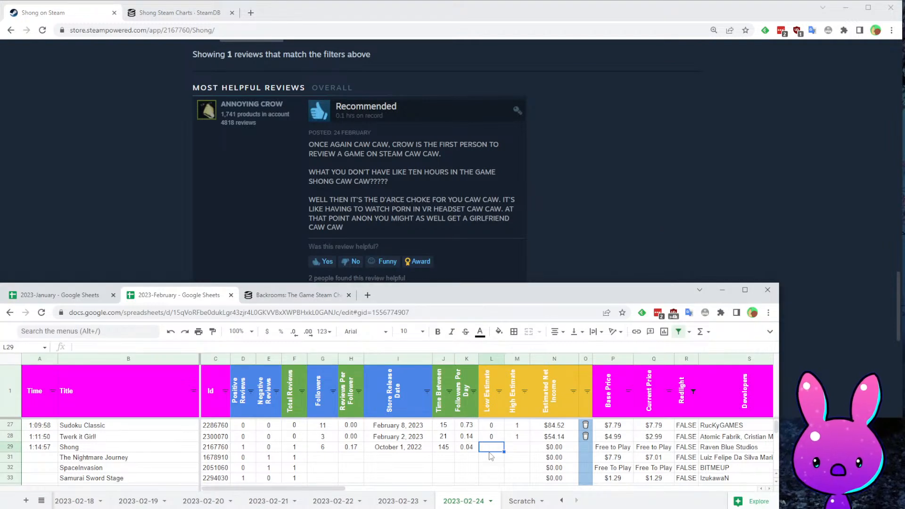
drag(611, 447, 654, 450)
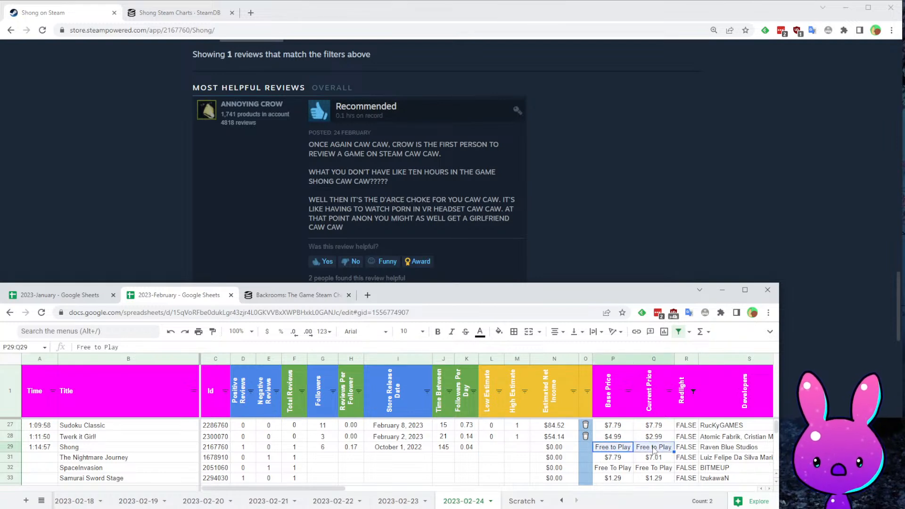
click(491, 448)
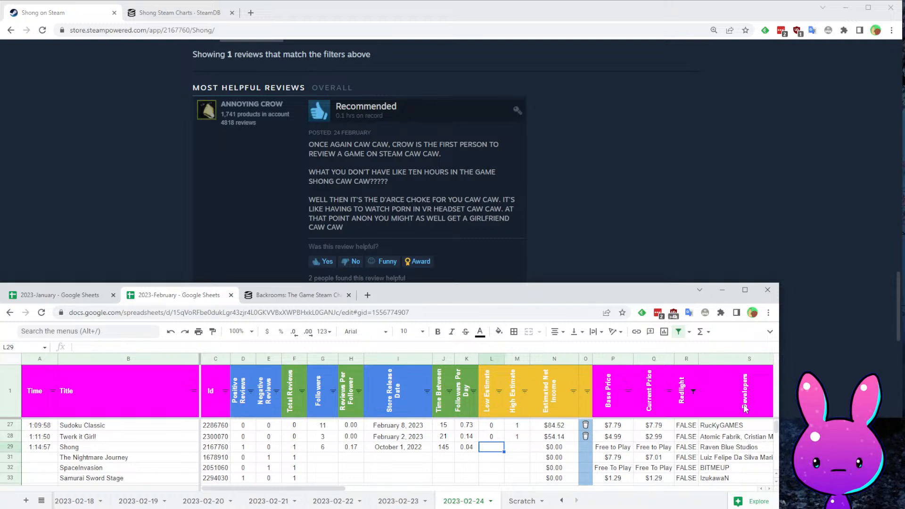
text(1)
key(Return)
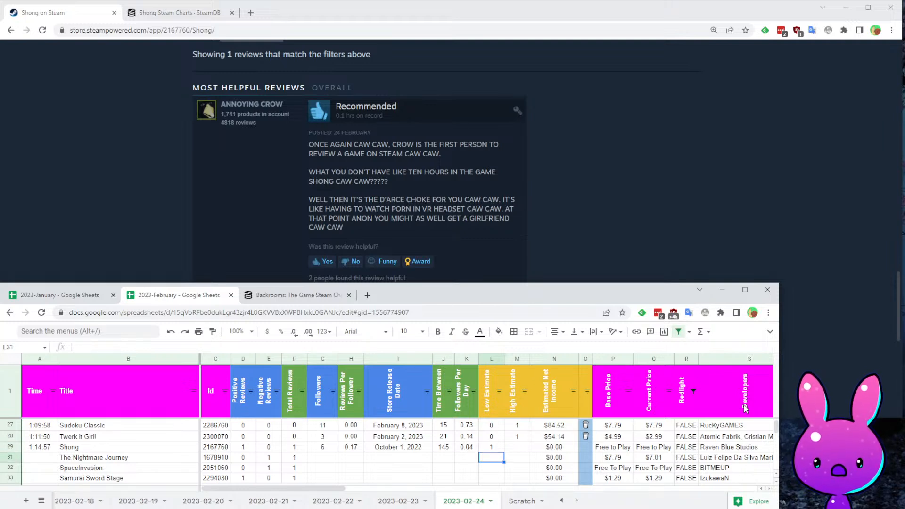
key(Up)
key(Up)
key(Right)
key(Down)
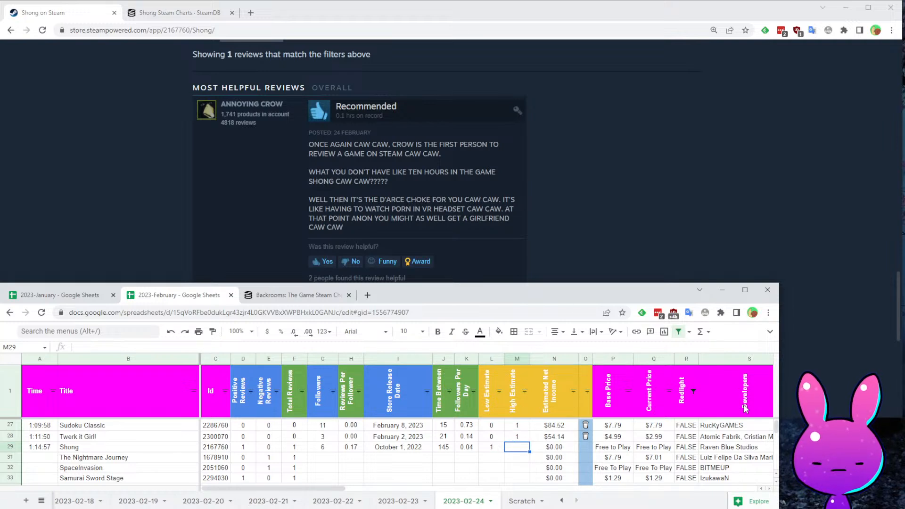
text(4)
key(Return)
- Look along Shong's spreadsheet row to check its developer and publisher
key(Up)
key(Right)
key(Right)
key(Right)
key(Right)
key(Right)
key(Right)
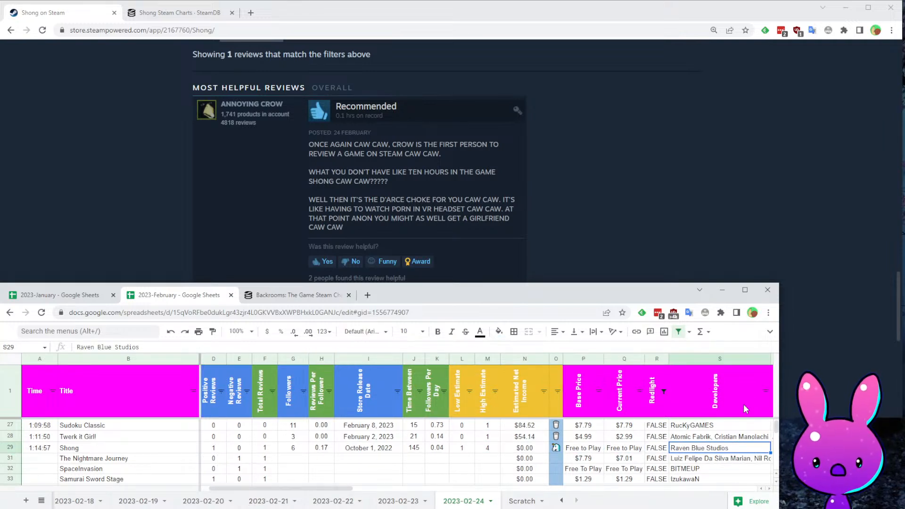
scroll(745, 408, right, 3)
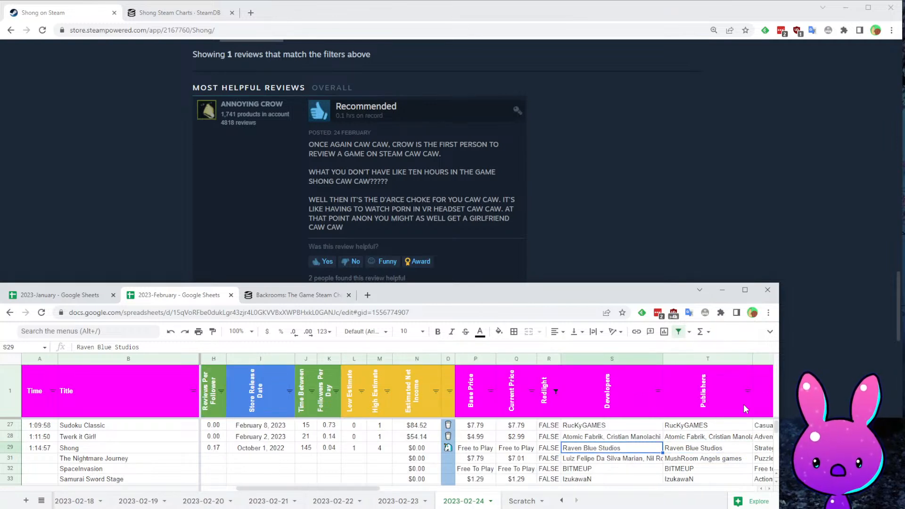
- Record 1:18:47 as the time for The Nightmare Journey and copy its app ID
key(Home)
key(Right)
key(Right)
key(Right)
key(Down)
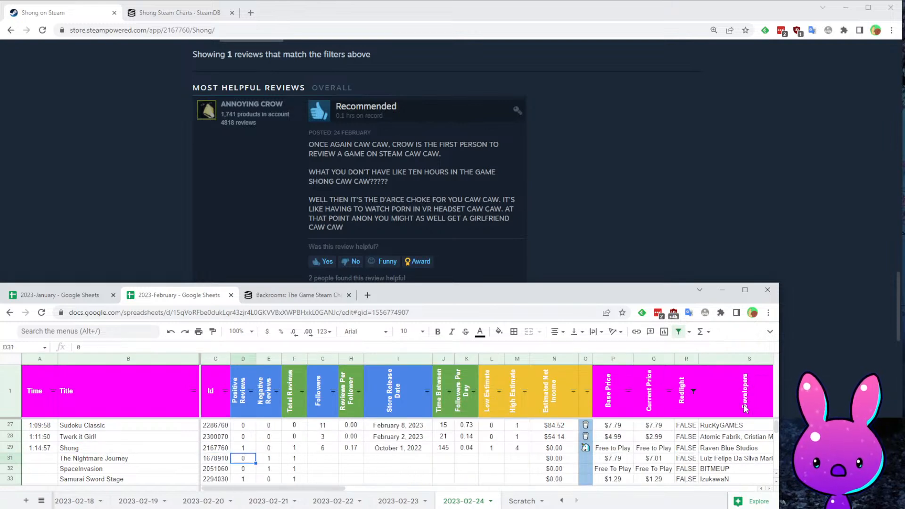
key(Down)
key(Down)
key(Down)
key(Down)
key(Up)
key(Up)
key(Up)
key(Up)
key(Left)
key(Left)
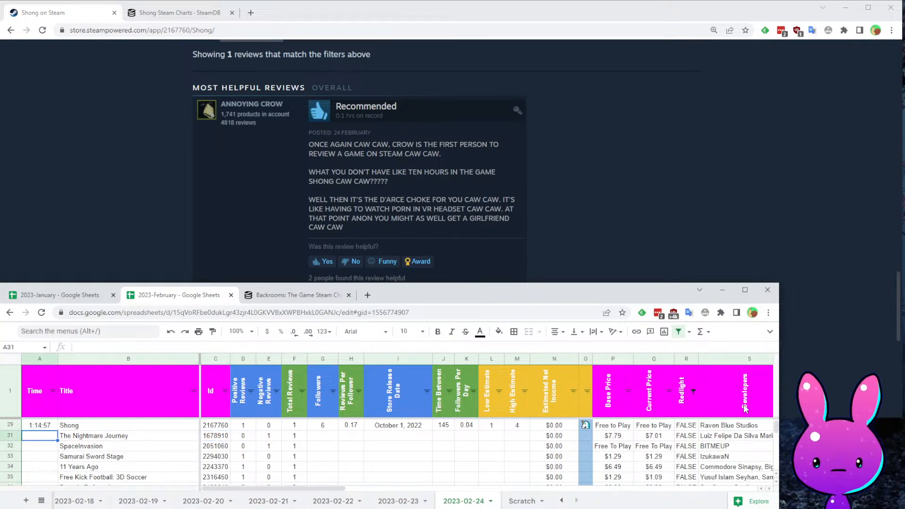
key(Left)
text(1:1)
key(Tab)
key(Tab)
key(ctrl+c)
- Review The Nightmare Journey's prices, developers and publisher along its spreadsheet row
key(Tab)
key(Tab)
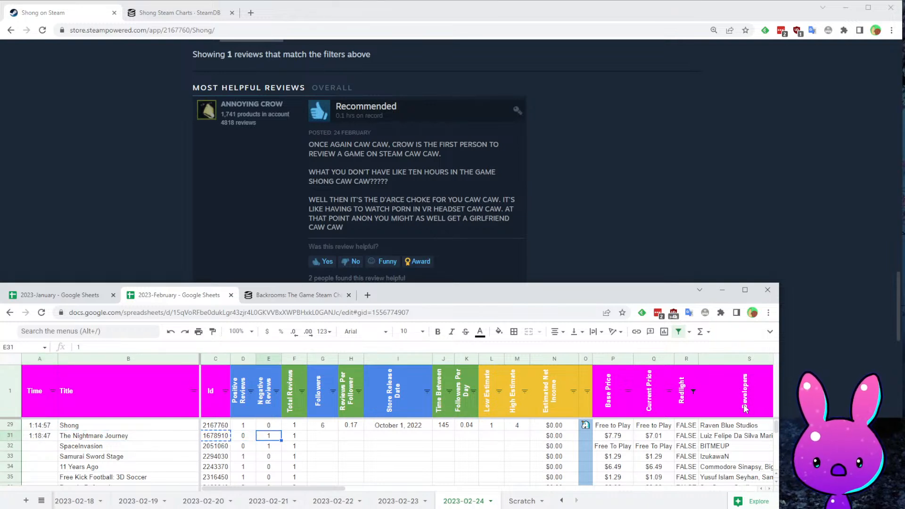
key(Tab)
key(Tab)
key(Tab)
key(Tab)
key(Tab)
key(Tab)
key(Tab)
key(Tab)
key(Tab)
key(Tab)
key(Tab)
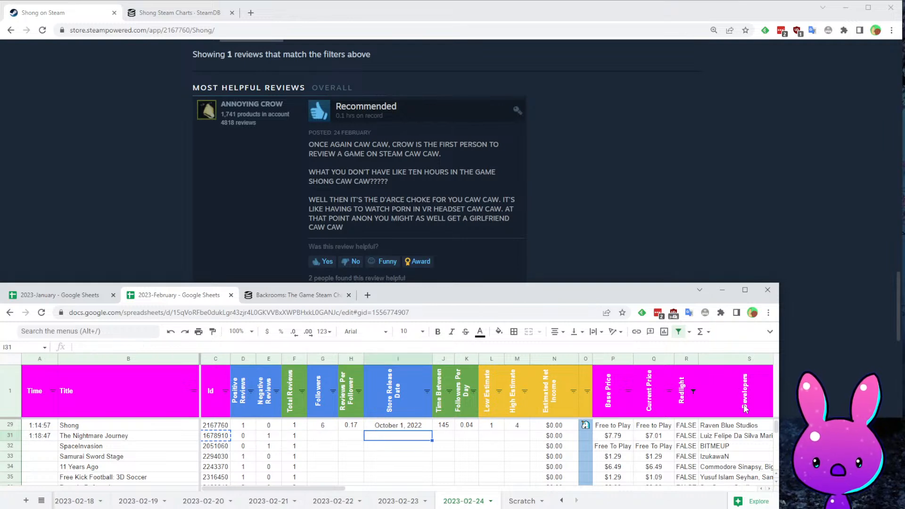
key(Tab)
key(Tab)
key(Tab)
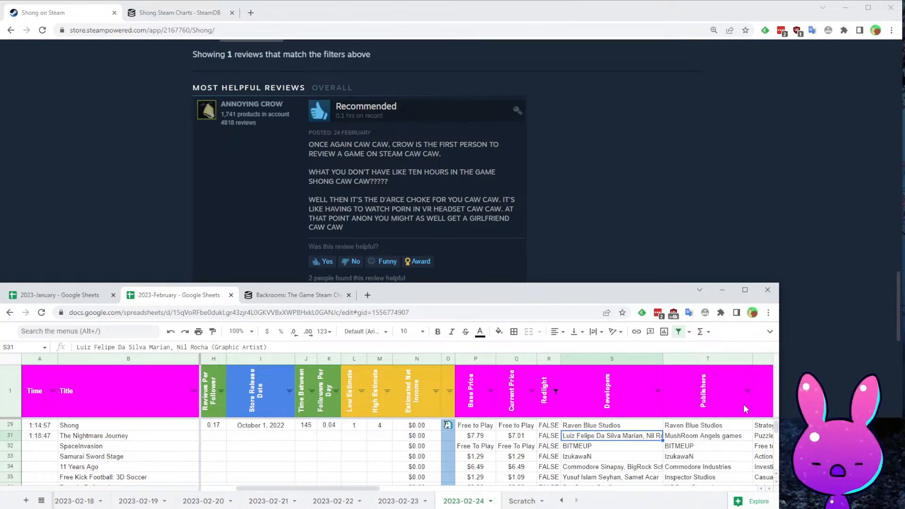
key(Tab)
key(Up)
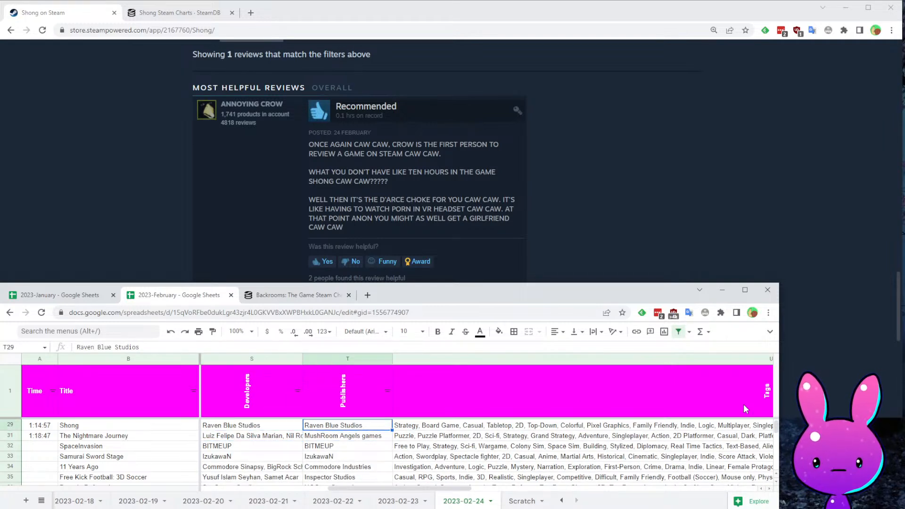
- Copy The Nightmare Journey's app ID from the spreadsheet and open its Steam store page with it
key(Home)
key(Right)
key(Right)
key(Down)
key(ctrl+c)
key(Left)
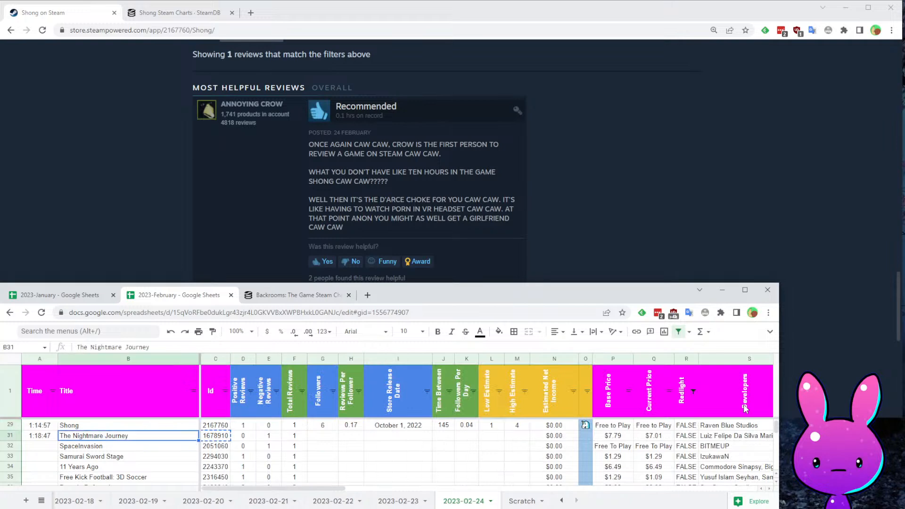
click(183, 42)
double_click(170, 31)
key(ctrl+v)
key(Return)
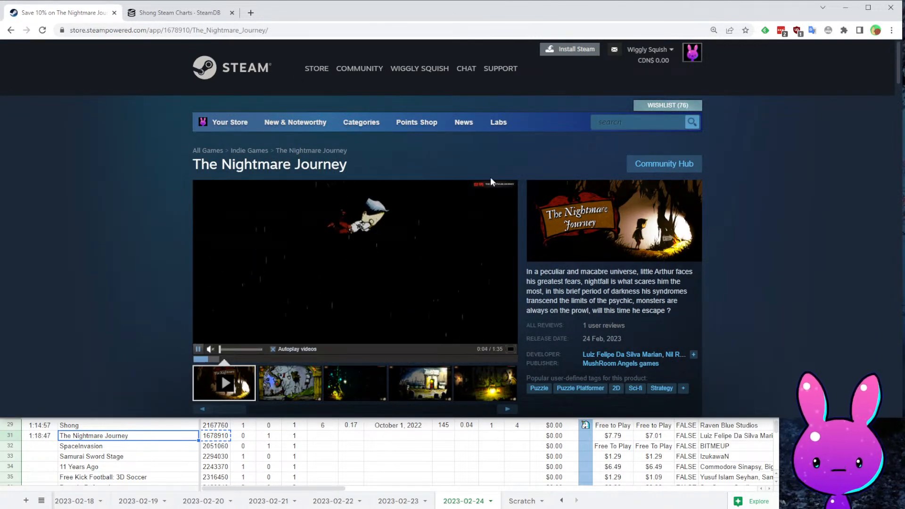
- Read The Nightmare Journey's short description and watch its trailer in full screen
scroll(387, 286, down, 1)
drag(527, 222, 636, 232)
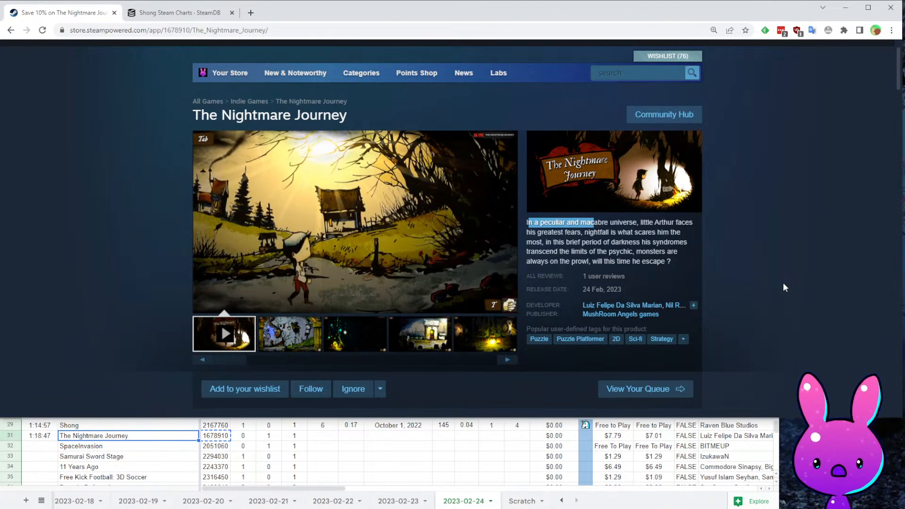
mouse_move(401, 271)
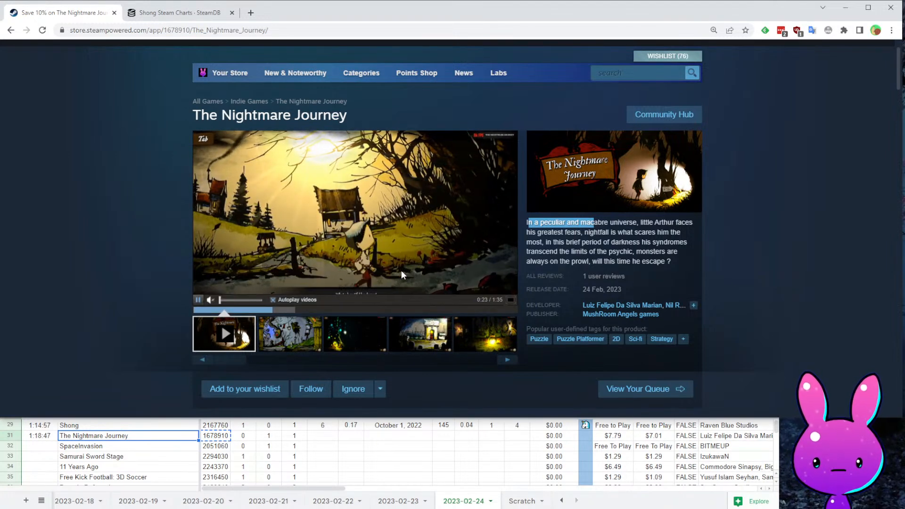
click(511, 300)
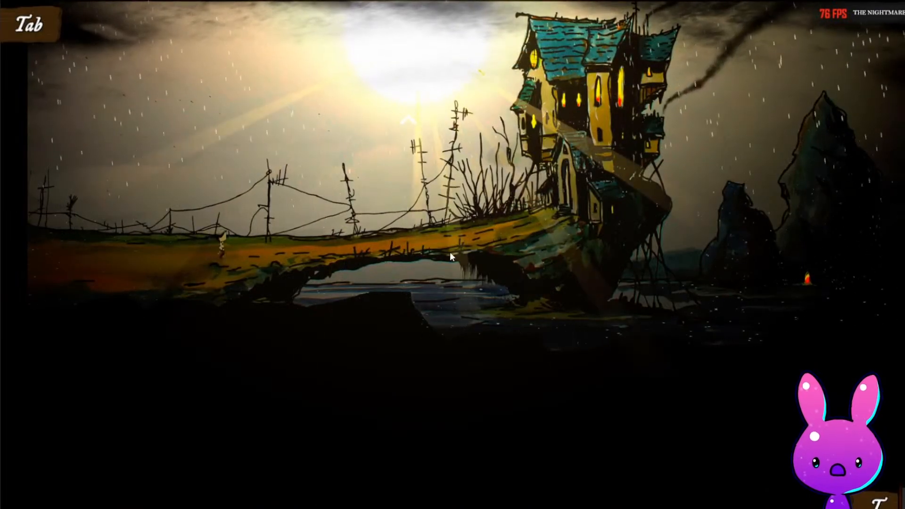
- Leave the full-screen screenshot and read the customer review on The Nightmare Journey's Steam store page
key(Escape)
scroll(398, 255, down, 15)
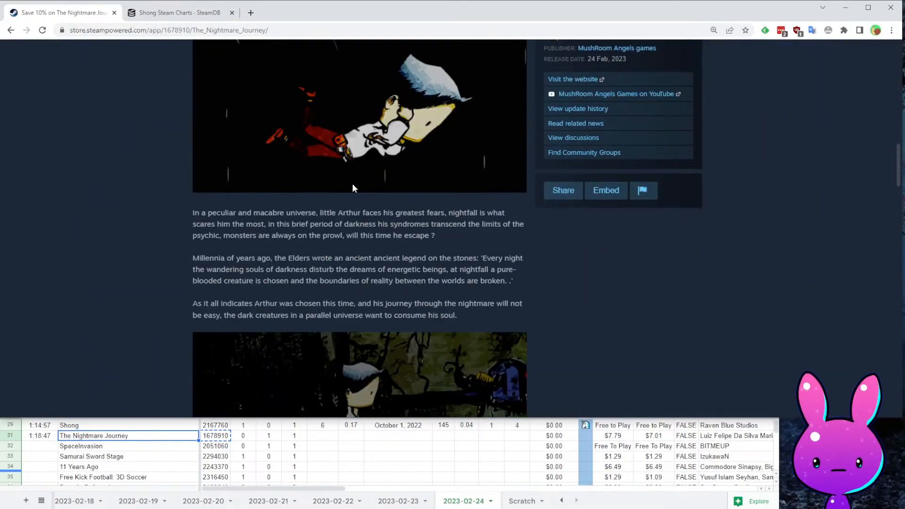
scroll(373, 285, up, 1)
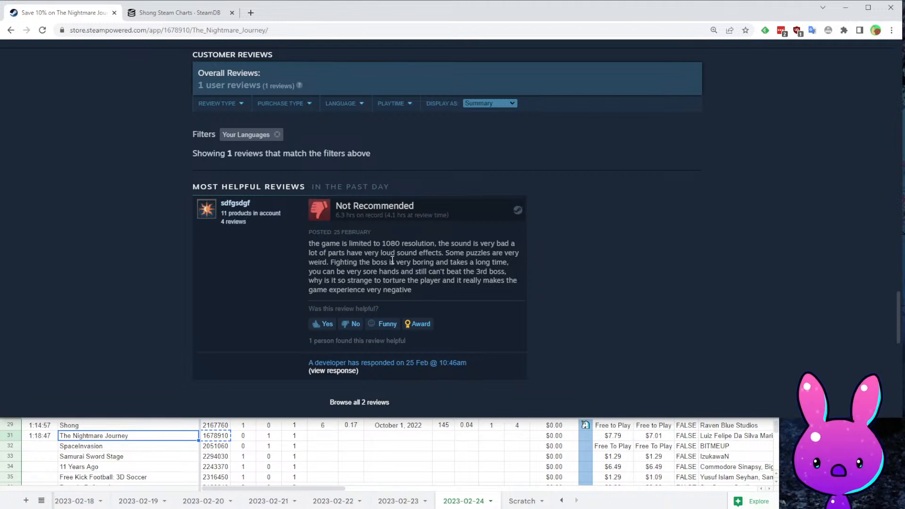
drag(454, 238, 373, 265)
click(422, 262)
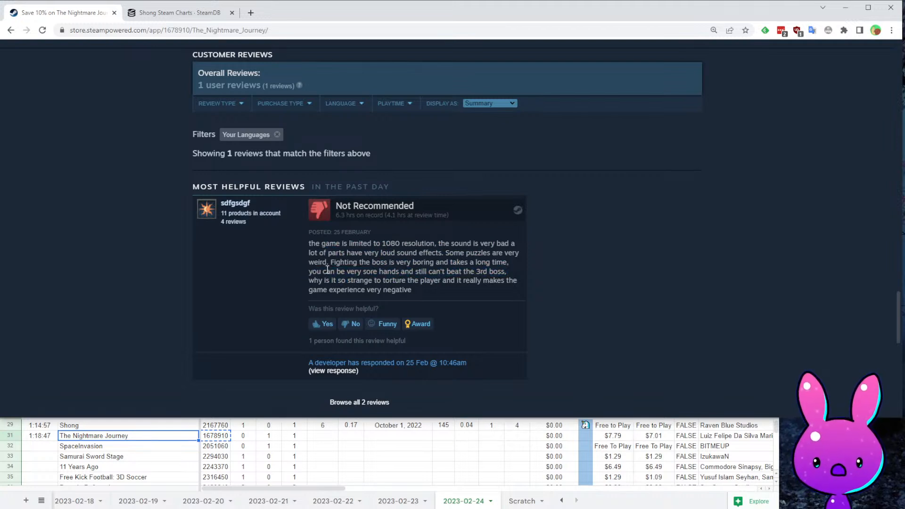
drag(431, 262, 504, 263)
click(440, 322)
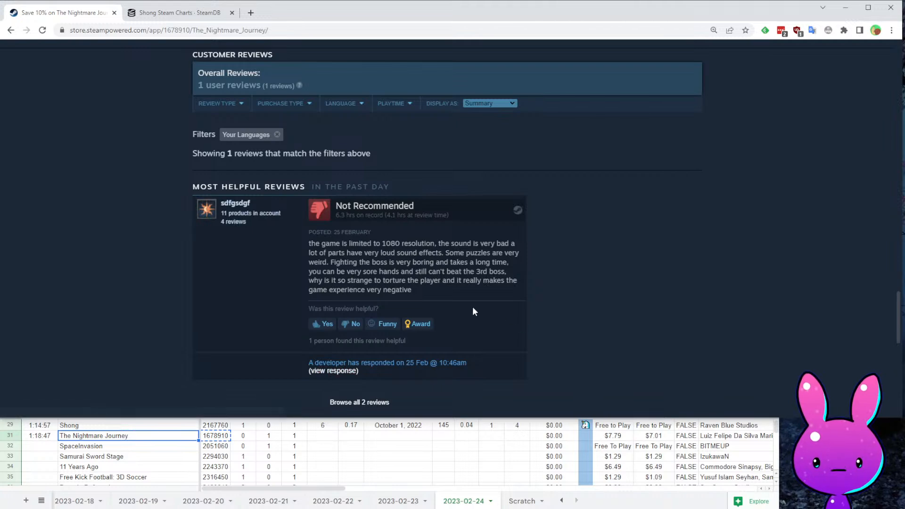
- Open and read the developer's response to the negative review, and return to the game's store page
scroll(400, 273, down, 4)
click(350, 177)
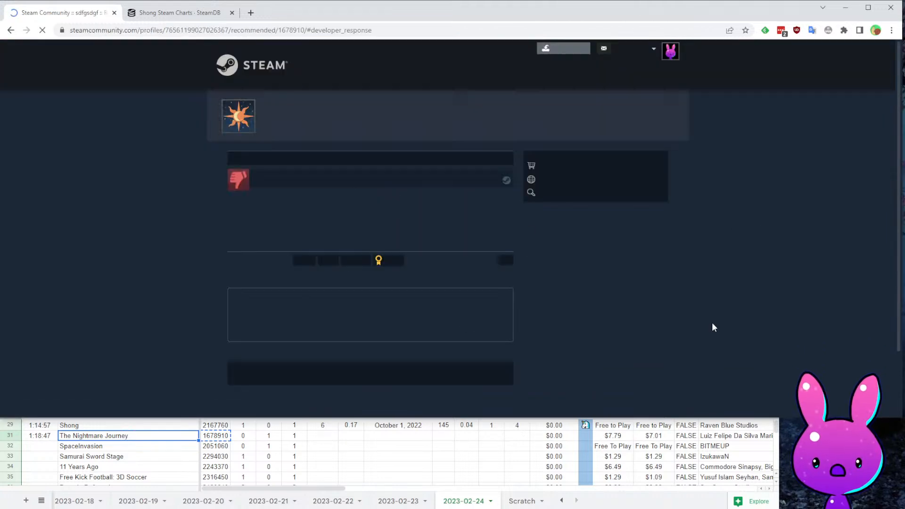
scroll(633, 284, down, 2)
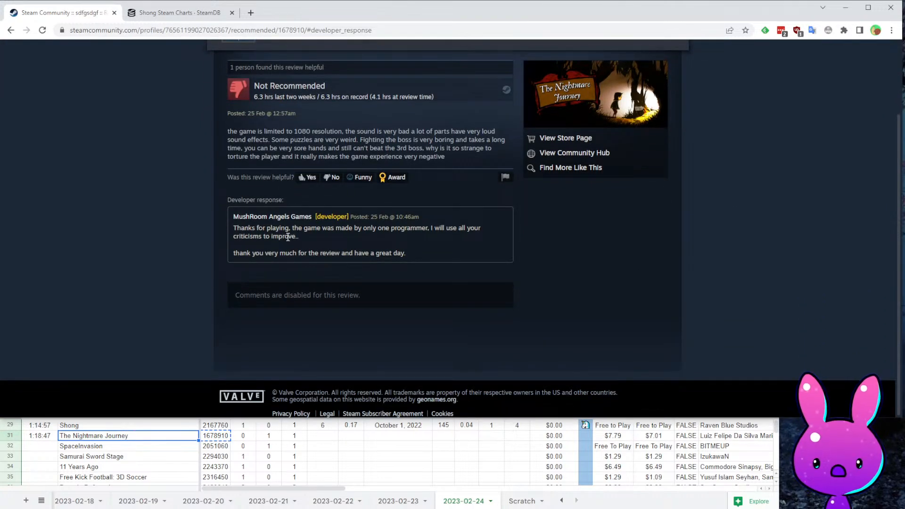
drag(290, 230, 417, 228)
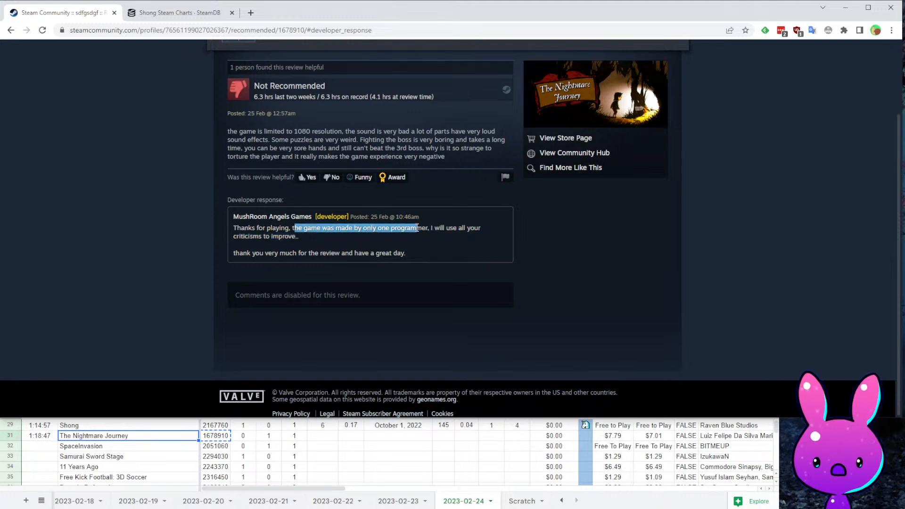
click(359, 226)
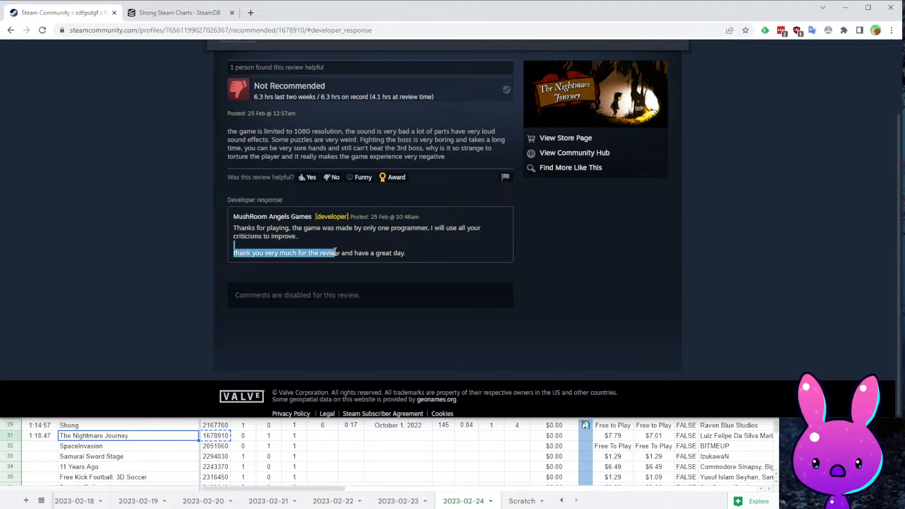
key(F5)
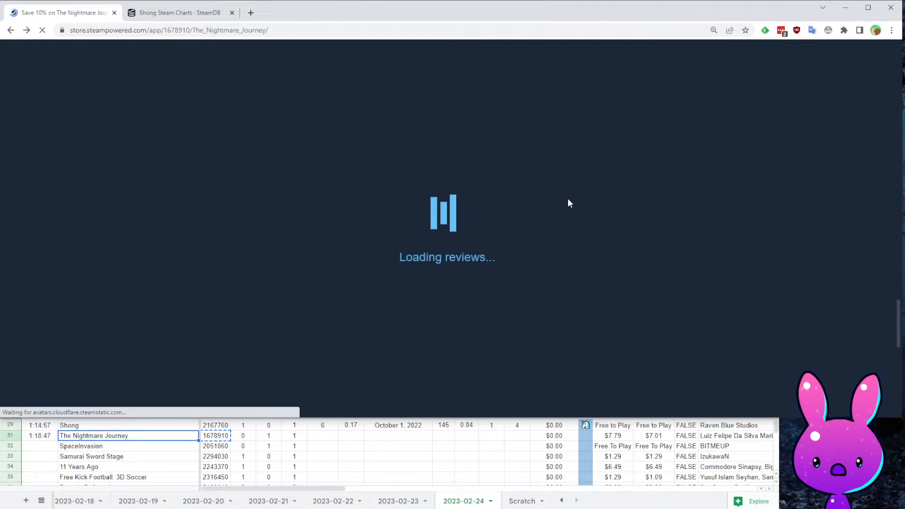
- Look over The Nightmare Journey's store page, including its pricing and last two gallery screenshots
scroll(624, 170, down, 5)
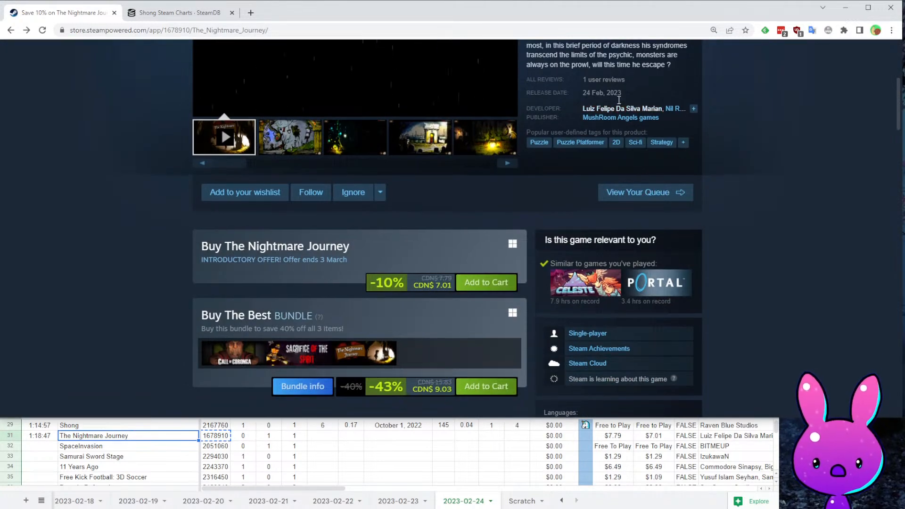
scroll(617, 100, up, 3)
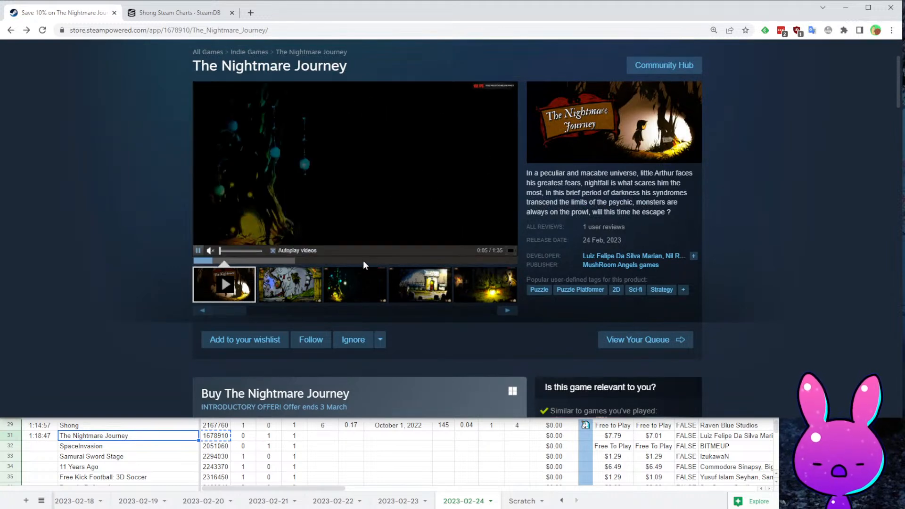
click(434, 292)
click(485, 285)
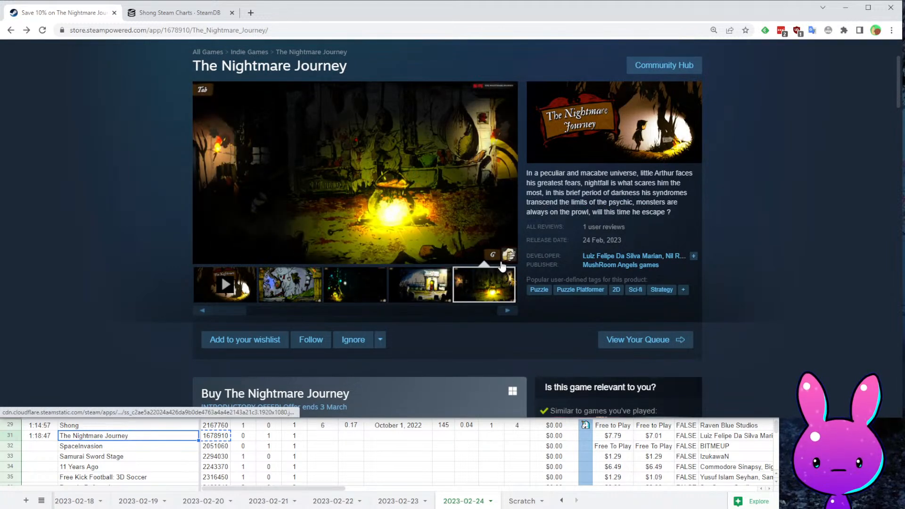
scroll(501, 266, down, 8)
- Load the SteamDB charts page for The Nightmare Journey using its app ID 1678910
double_click(199, 30)
click(166, 18)
double_click(165, 30)
key(ctrl+v)
key(Return)
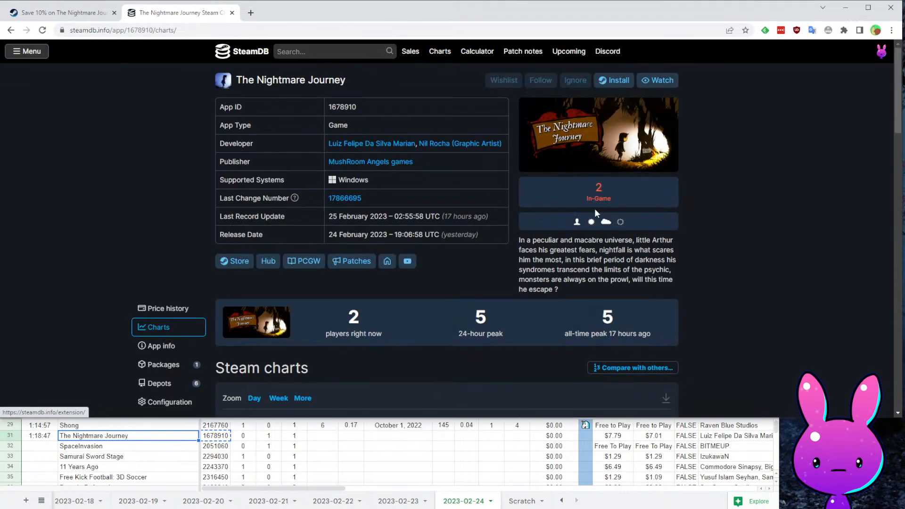
- Find the first date on the SteamDB followers chart and enter 7/12/2021 as The Nightmare Journey's Store Release Date
scroll(595, 212, down, 12)
scroll(632, 254, down, 2)
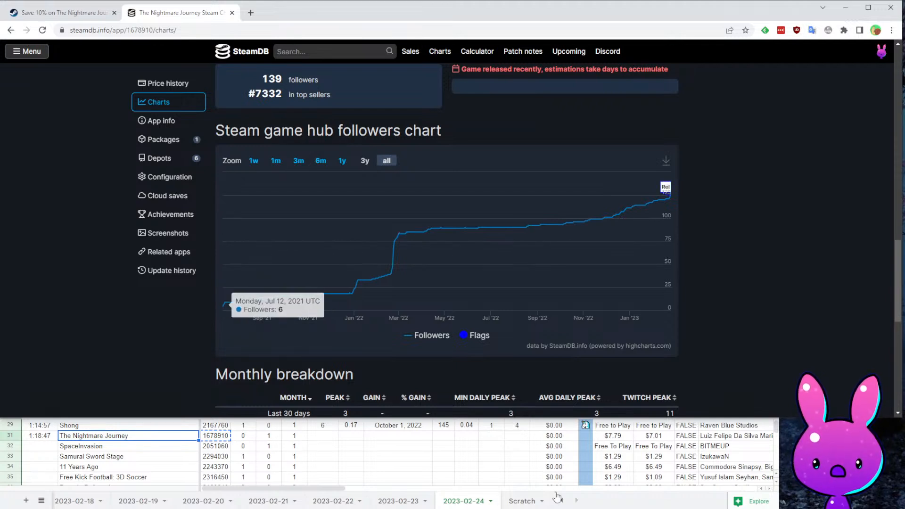
click(412, 439)
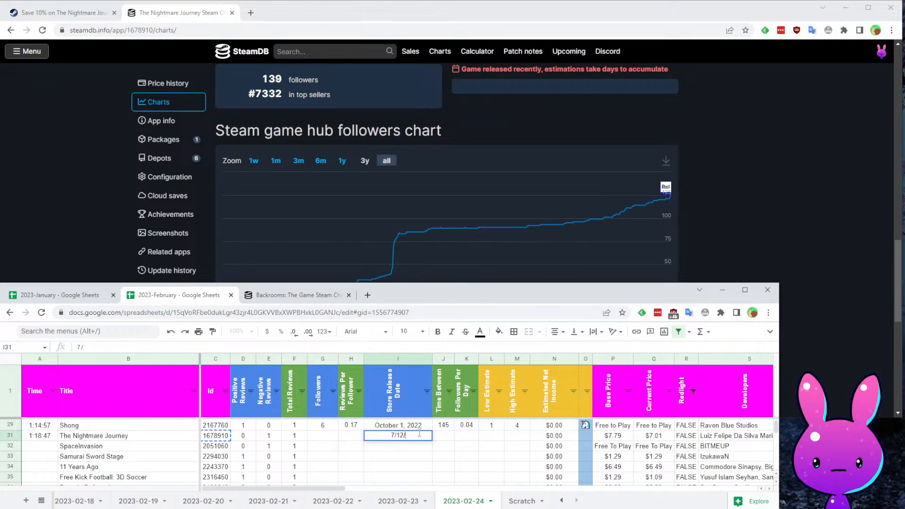
key(Return)
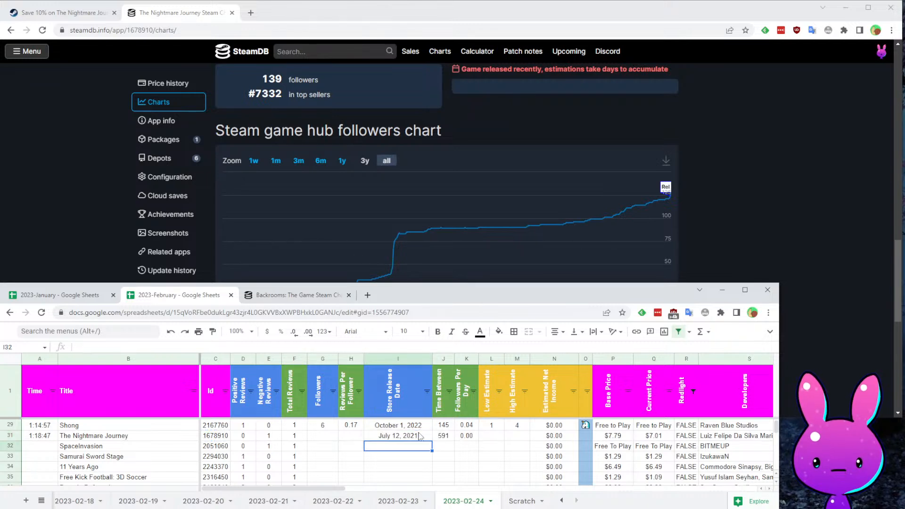
- Enter 139 as the Followers value for The Nightmare Journey
key(Up)
key(Left)
key(Left)
mouse_move(347, 259)
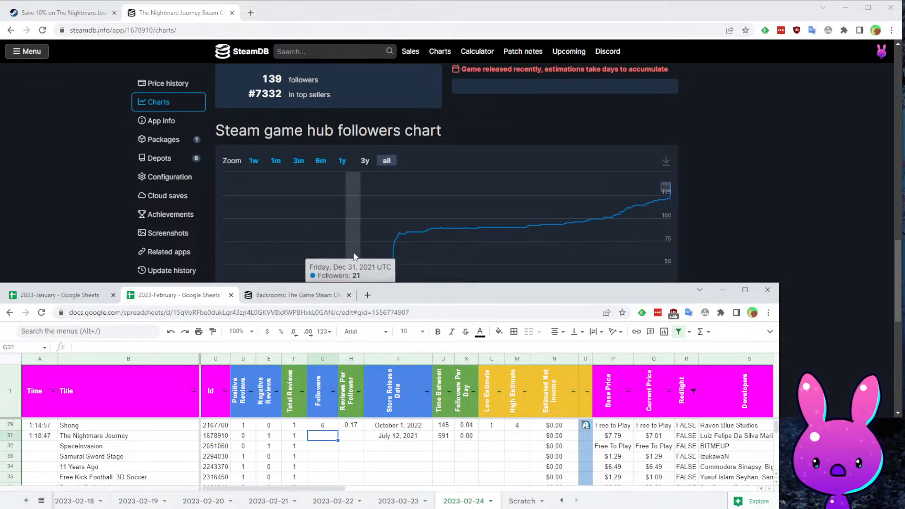
key(Tab)
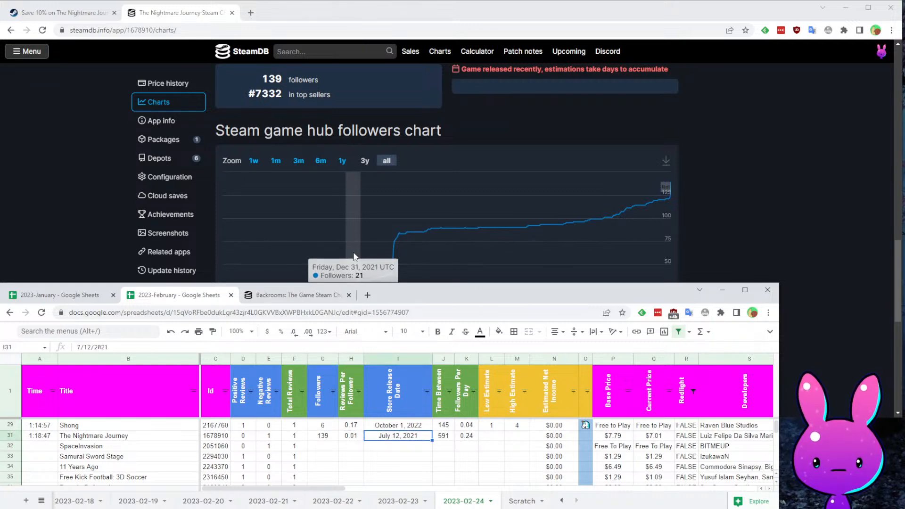
- Review the calculated follower and time figures in The Nightmare Journey's row and compare them with the SteamDB followers chart
key(Left)
key(Left)
key(Right)
key(Right)
key(Right)
key(Right)
key(Right)
key(Left)
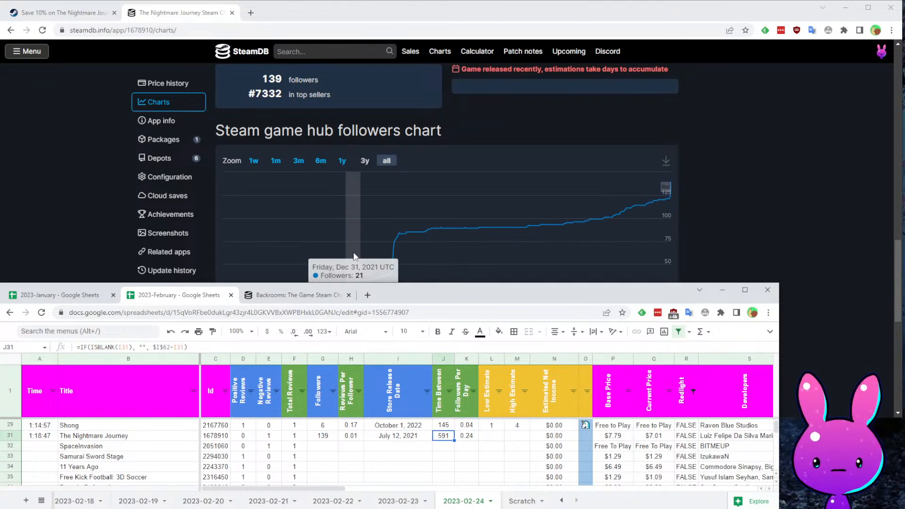
click(398, 196)
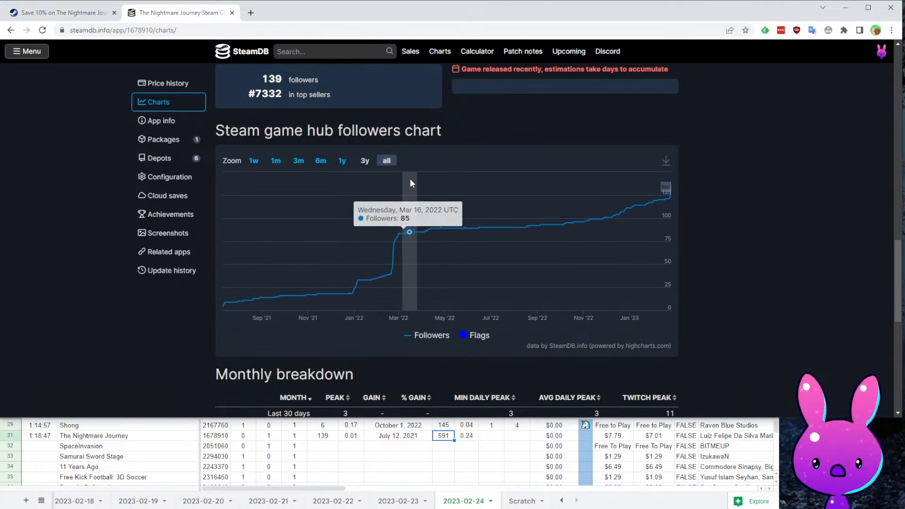
- Examine the store page's announcements and screenshots, along with the followers chart and spreadsheet row, to judge the game's prospects
click(61, 13)
scroll(265, 207, down, 5)
scroll(351, 237, up, 4)
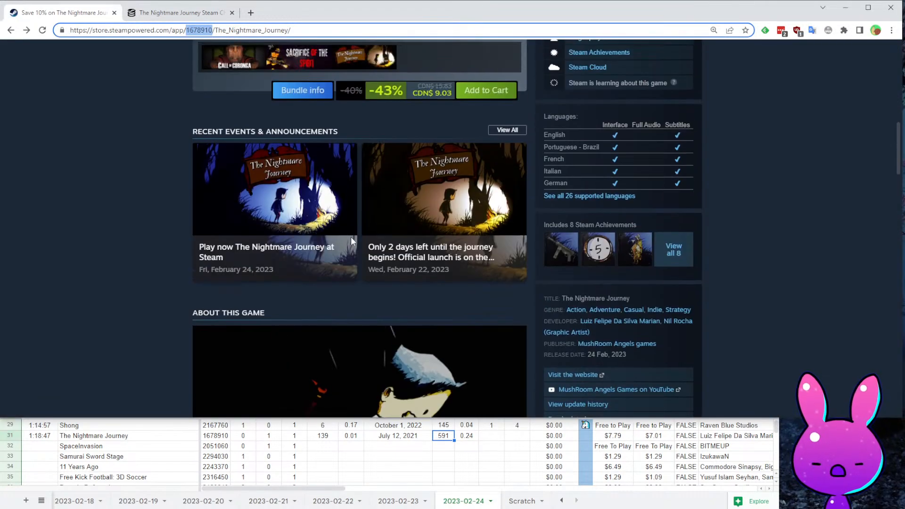
scroll(351, 237, down, 15)
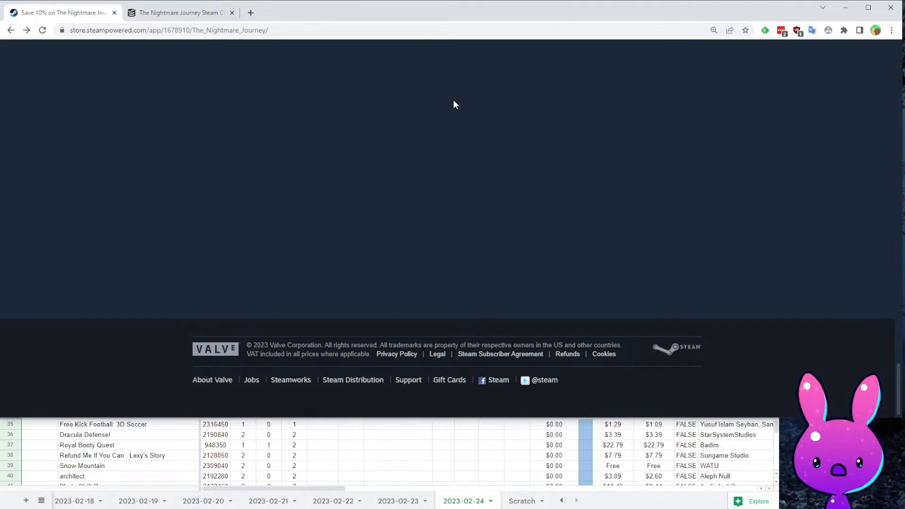
scroll(455, 104, up, 20)
click(175, 12)
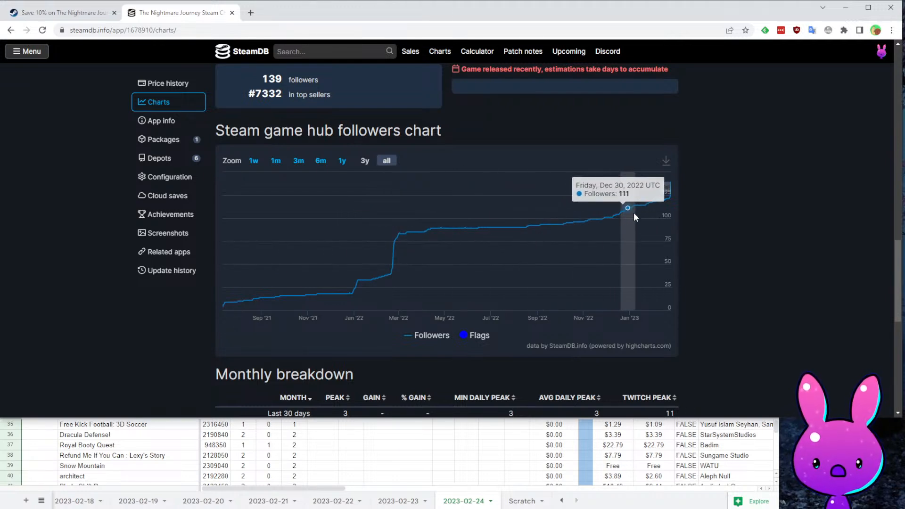
click(85, 13)
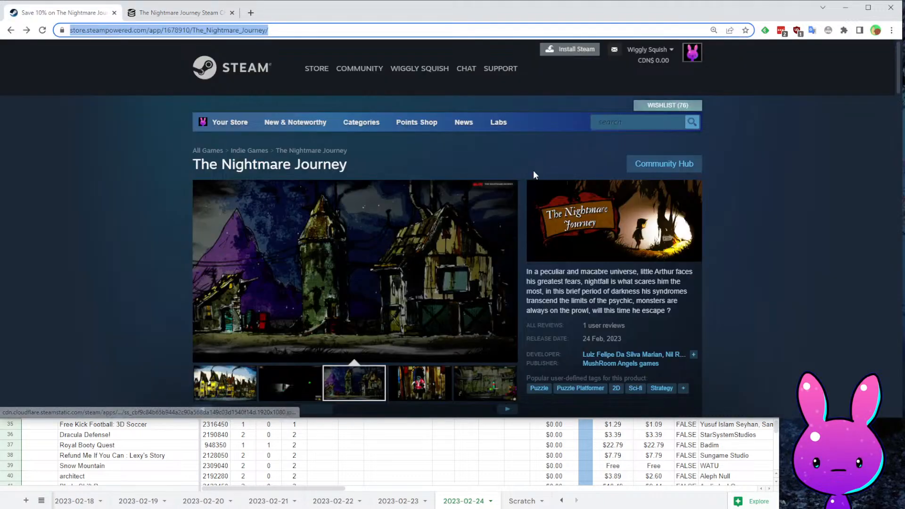
click(336, 459)
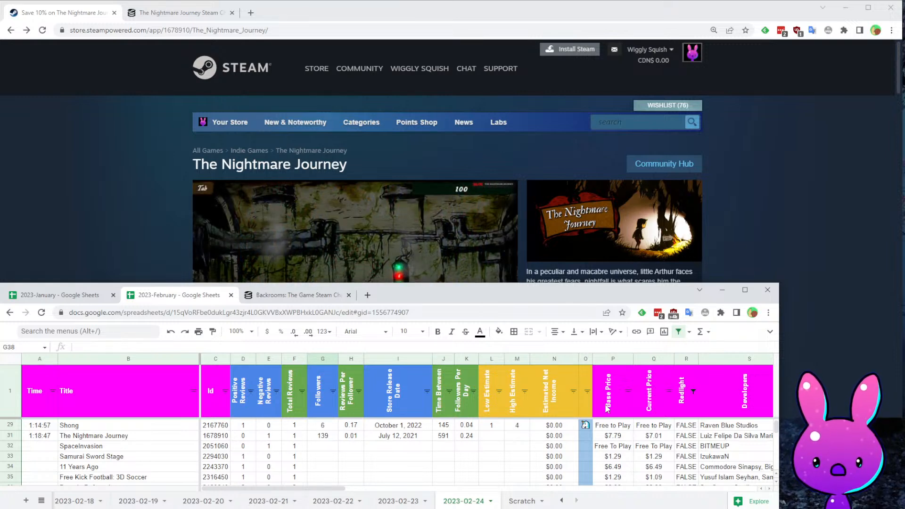
click(3, 202)
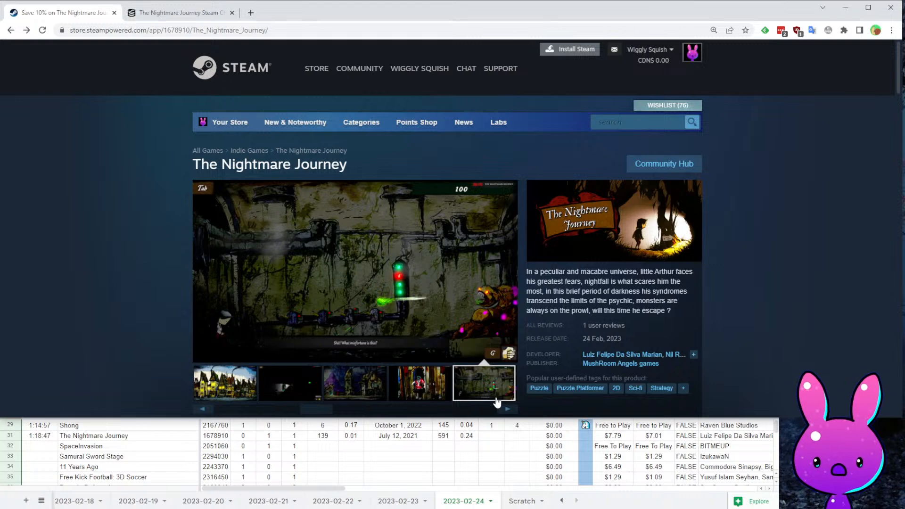
click(494, 464)
click(118, 201)
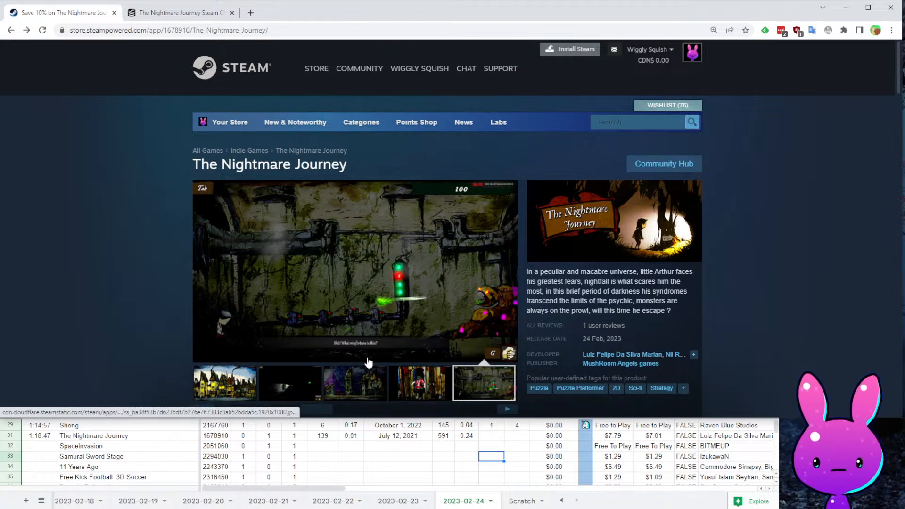
- Set The Nightmare Journey's Low Estimate to 1 and High Estimate to 6, and check the rest of its row
click(501, 441)
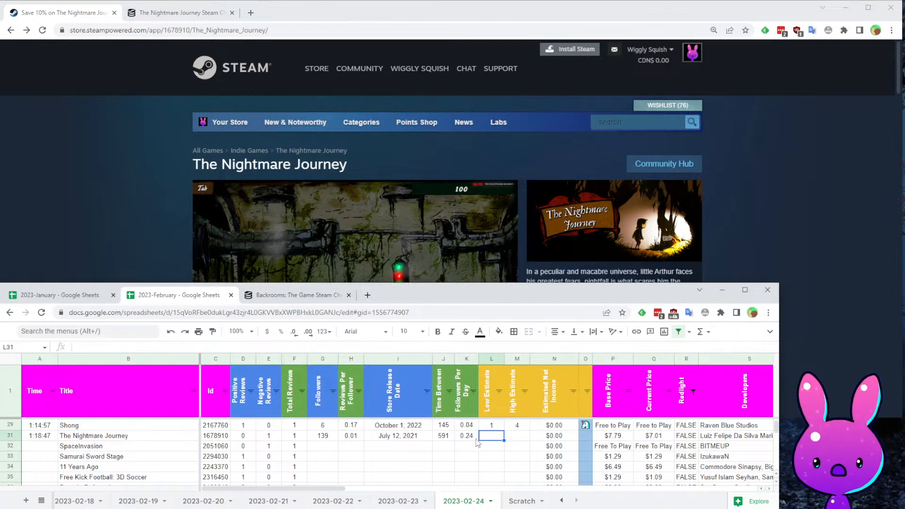
text(1)
key(Tab)
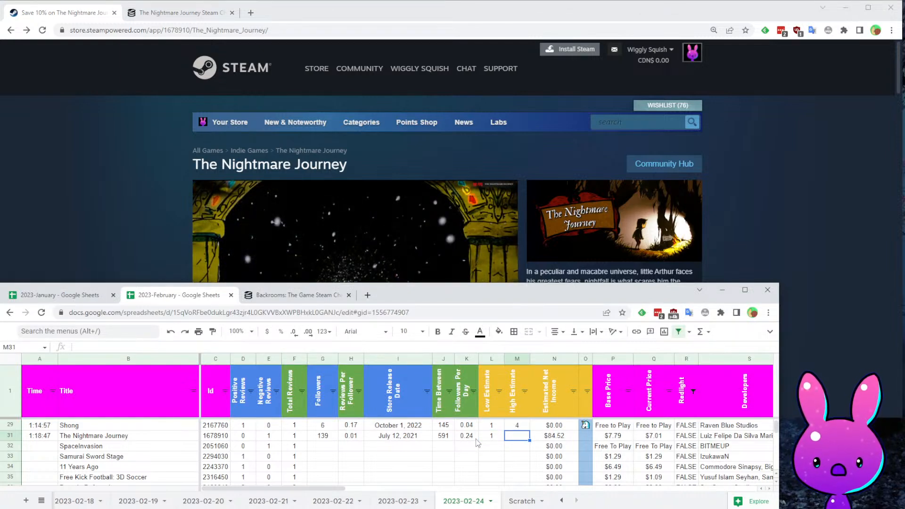
text(6)
key(Down)
key(Up)
key(Right)
key(Right)
key(Right)
key(Right)
key(Right)
key(Right)
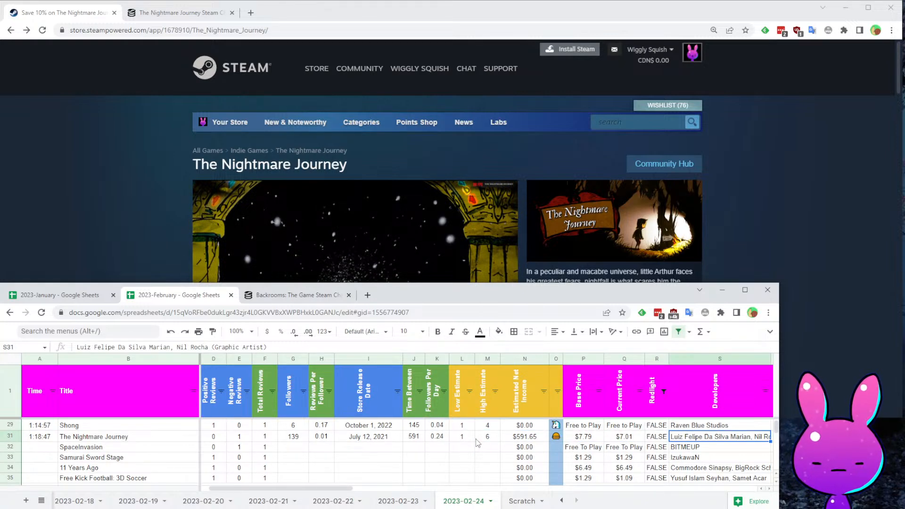
- Enter 1:22:01 as the Time for SpaceInvasion
key(Home)
key(Down)
key(Down)
key(Down)
key(Down)
key(Down)
key(Up)
key(Up)
key(Up)
text(1:22:01)
key(Tab)
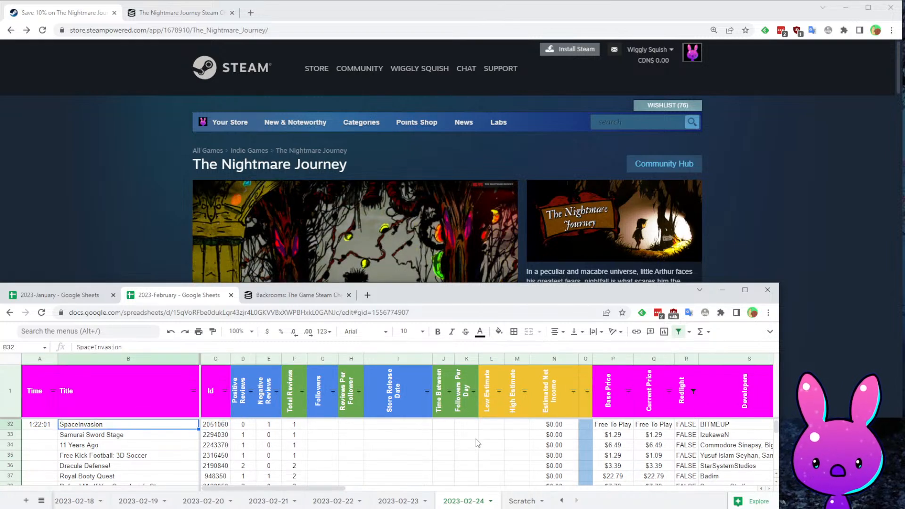
- Copy SpaceInvasion's Id, 2051060
key(Tab)
key(Tab)
key(Tab)
key(shift+Tab)
- Check SpaceInvasion's price, developer and publisher cells across its row
key(Tab)
key(Tab)
key(Tab)
key(Tab)
key(Tab)
key(Tab)
key(Tab)
key(Tab)
key(Tab)
key(Tab)
key(Tab)
key(Tab)
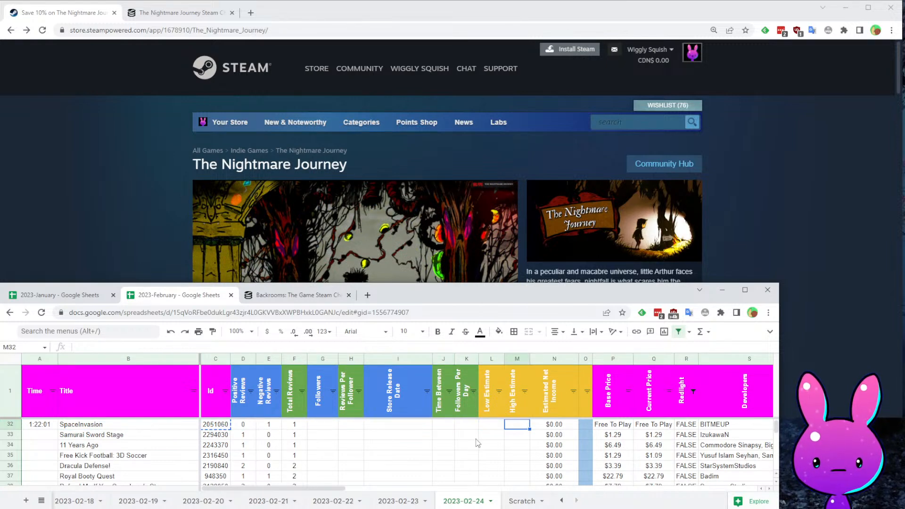
key(Tab)
key(Tab)
key(Tab)
key(Tab)
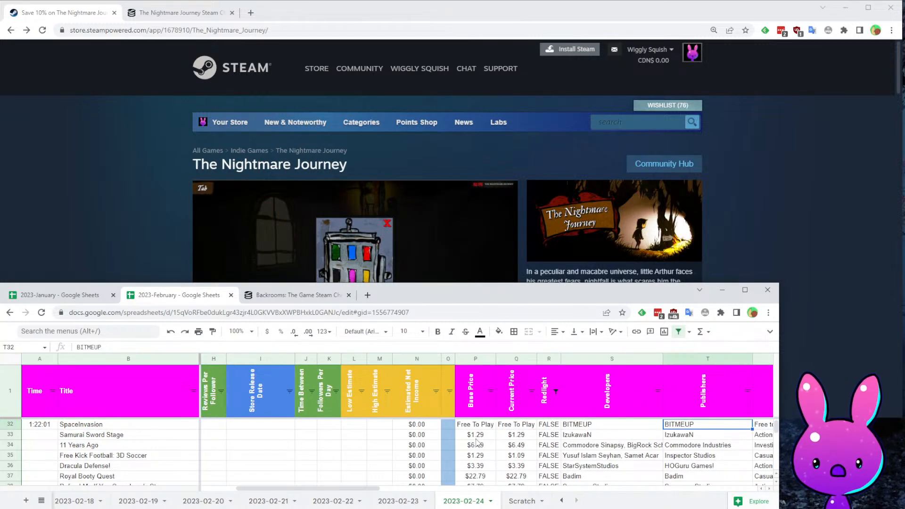
- Look through the Publishers column above for other BITMEUP games and return to the SpaceInvasion row
key(Up)
key(Up)
key(Up)
key(Up)
key(Up)
key(Up)
key(Up)
key(Up)
key(Up)
key(Up)
key(Up)
key(Up)
key(Up)
key(Up)
key(Up)
key(Up)
key(Down)
key(Down)
key(Down)
key(Down)
key(Down)
key(Down)
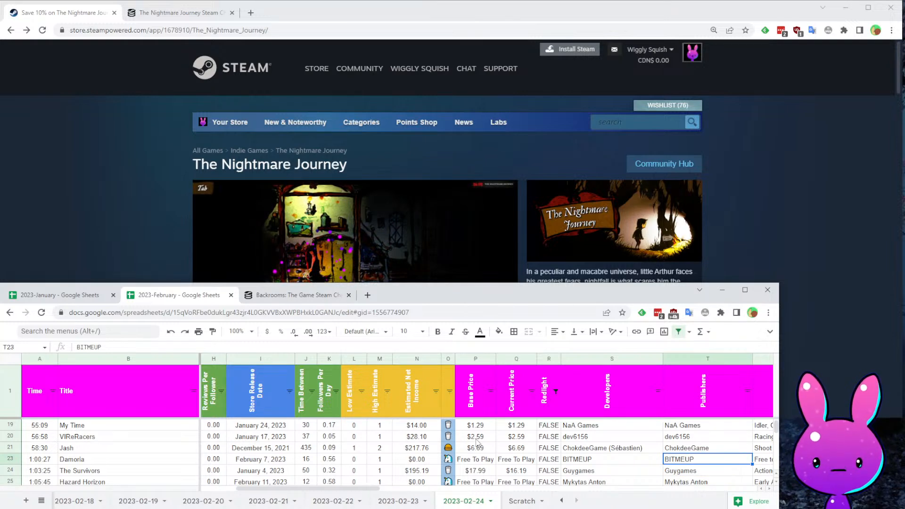
key(Down)
key(Down)
key(Down)
key(Down)
key(Down)
key(Down)
key(Down)
key(Down)
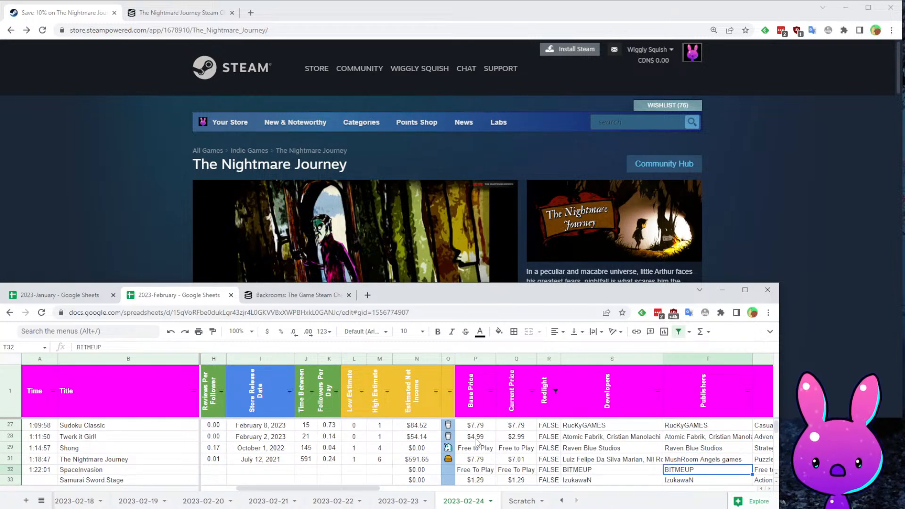
- Go back across the SpaceInvasion row to its Positive Reviews cell
key(Left)
key(Left)
key(Left)
key(Left)
key(Left)
key(Left)
key(Left)
key(Left)
key(Left)
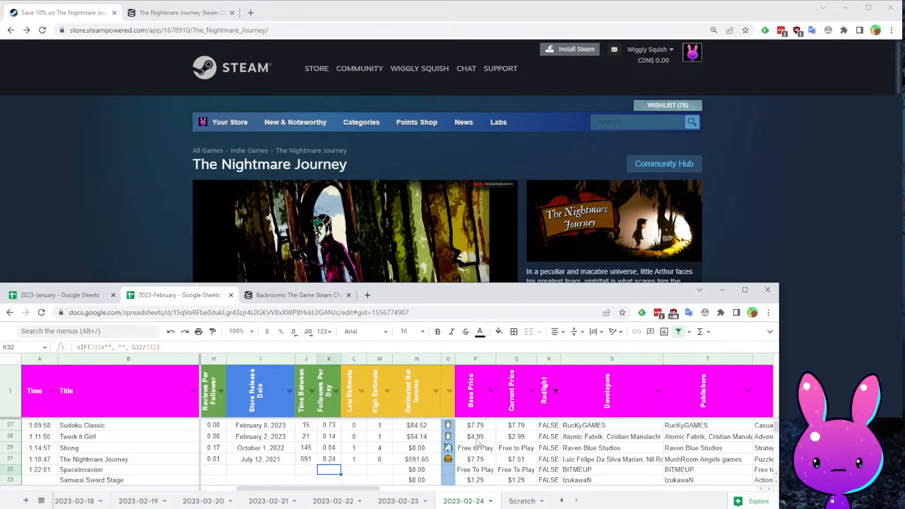
key(Down)
key(Home)
key(Right)
key(Right)
key(Right)
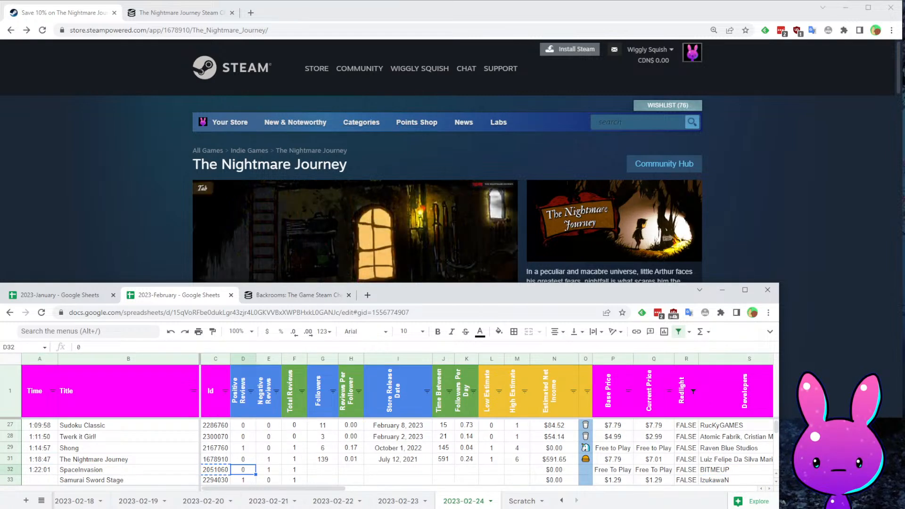
- Load SpaceInvasion's Steam store page by putting its Id, 2051060, into the current store address
double_click(186, 30)
text(2051060)
key(Return)
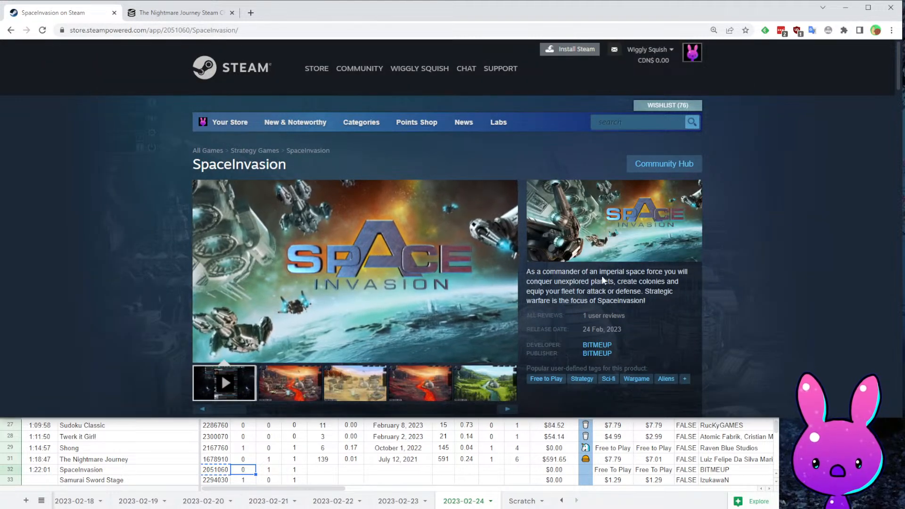
- Read SpaceInvasion's short description on the store page and check its customer reviews section
drag(600, 273, 664, 274)
click(675, 301)
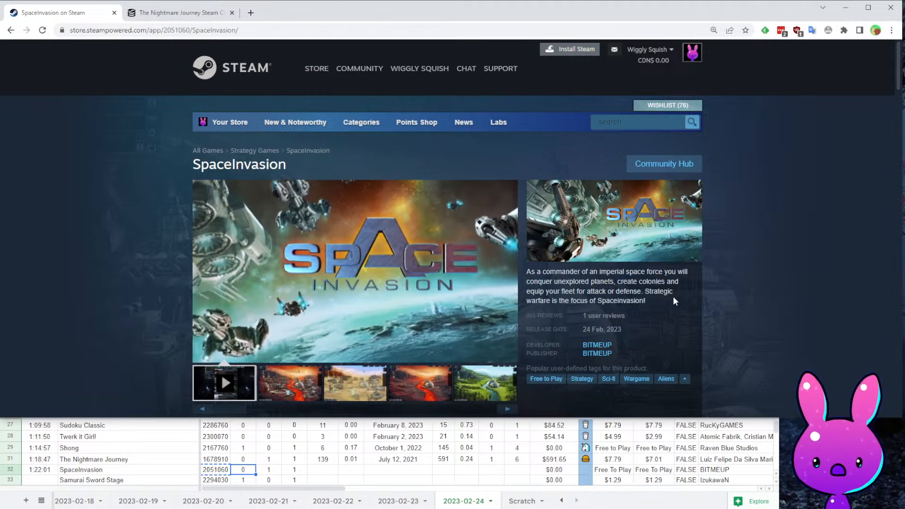
drag(590, 283, 679, 284)
click(638, 293)
drag(583, 291, 645, 291)
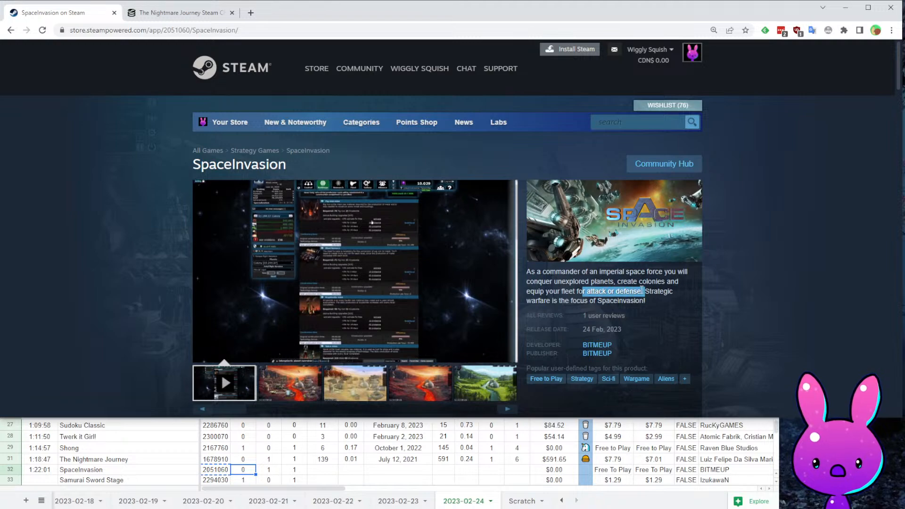
click(668, 318)
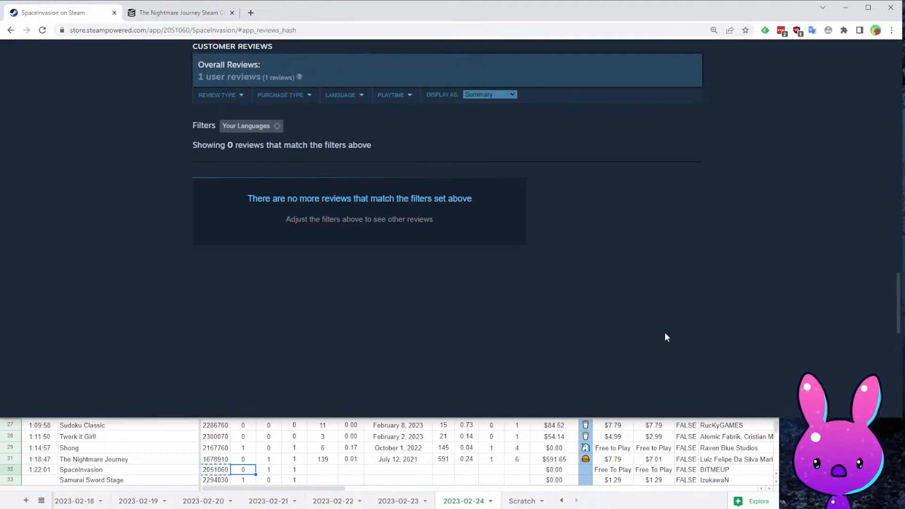
scroll(615, 345, up, 20)
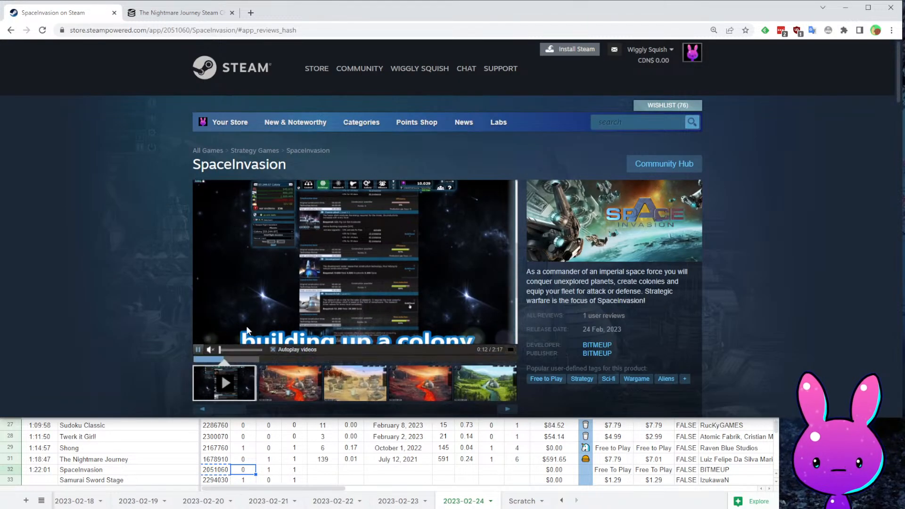
- Watch SpaceInvasion's trailer in full screen and look through its store screenshots
click(510, 350)
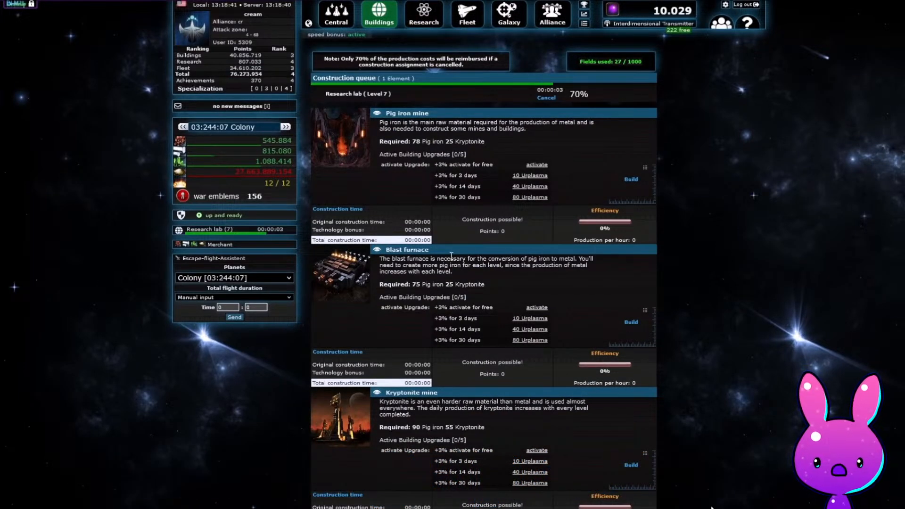
key(Escape)
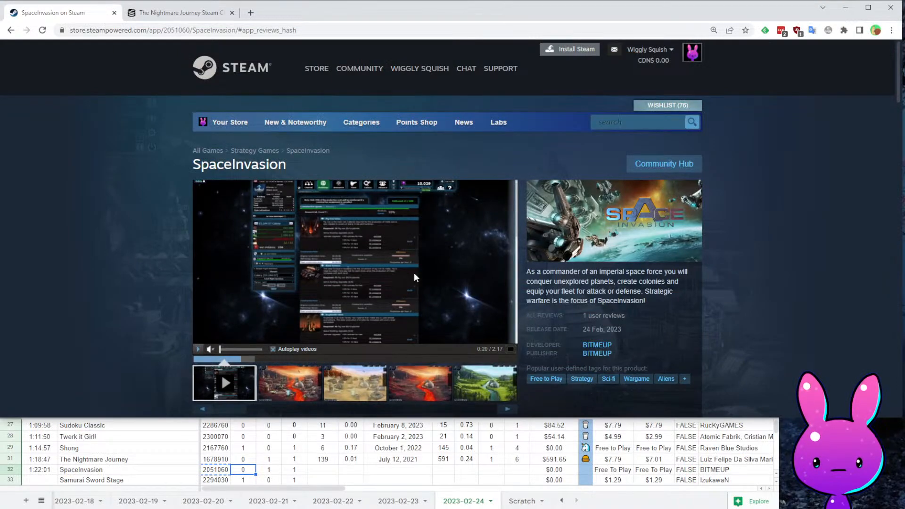
scroll(414, 277, down, 1)
click(288, 332)
click(382, 334)
click(415, 335)
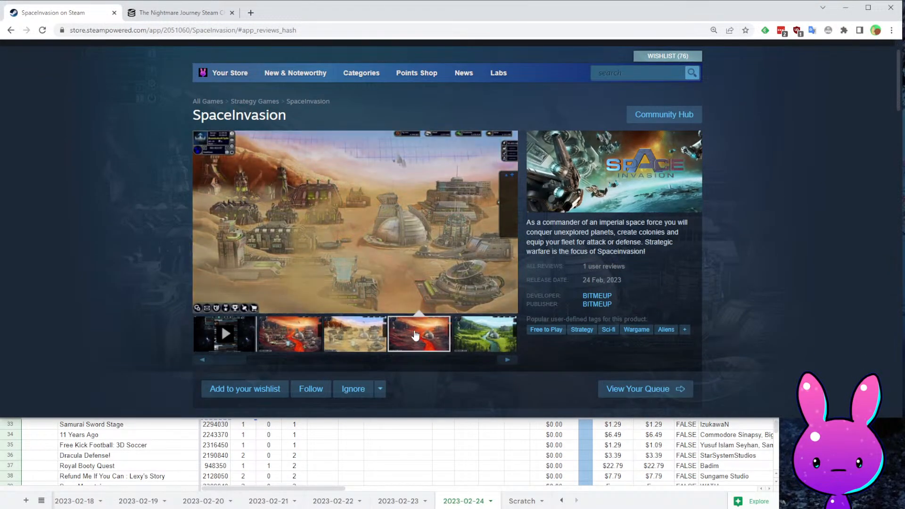
click(459, 340)
click(434, 349)
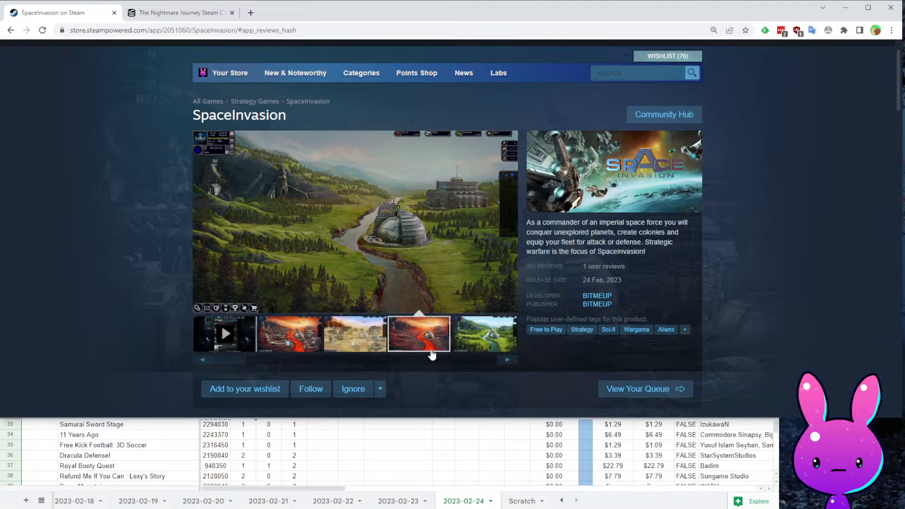
- Remove the Your Languages filter from SpaceInvasion's reviews and translate the Russian review text into English
scroll(456, 315, down, 15)
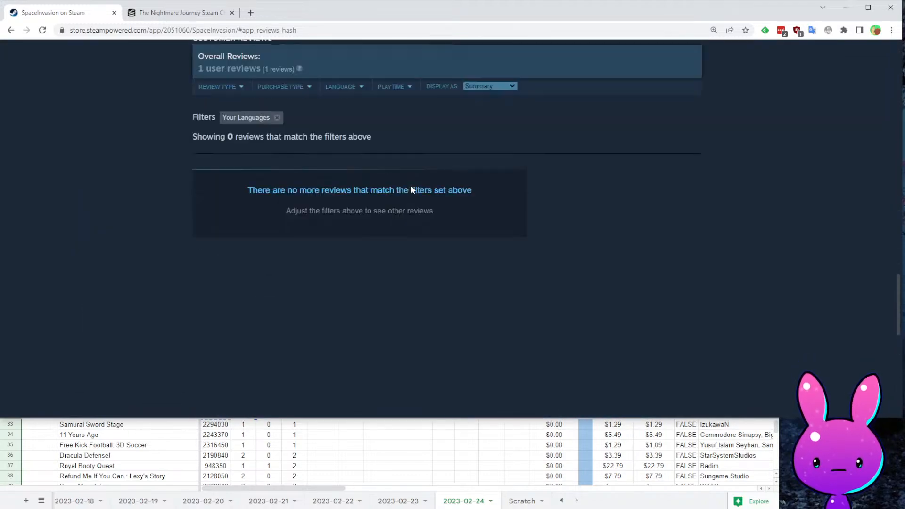
scroll(283, 307, up, 4)
click(265, 282)
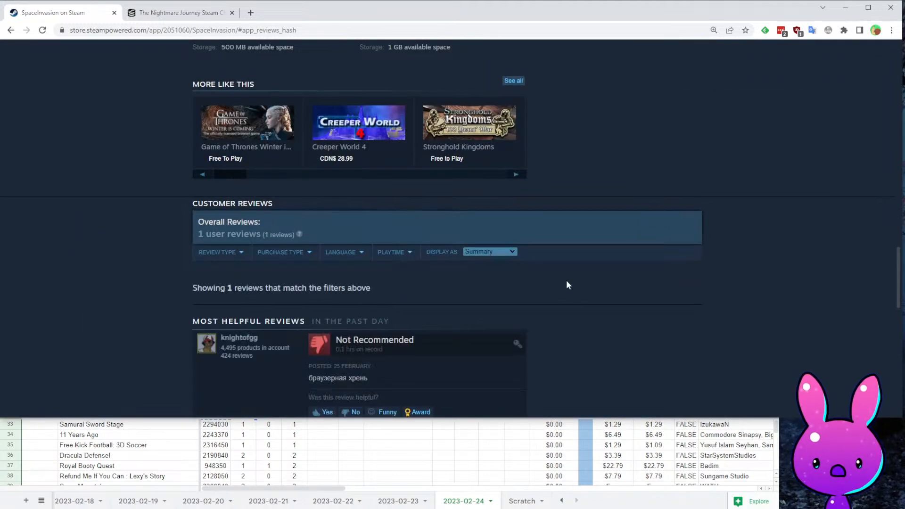
scroll(567, 280, down, 4)
drag(294, 173, 346, 183)
drag(406, 175, 321, 186)
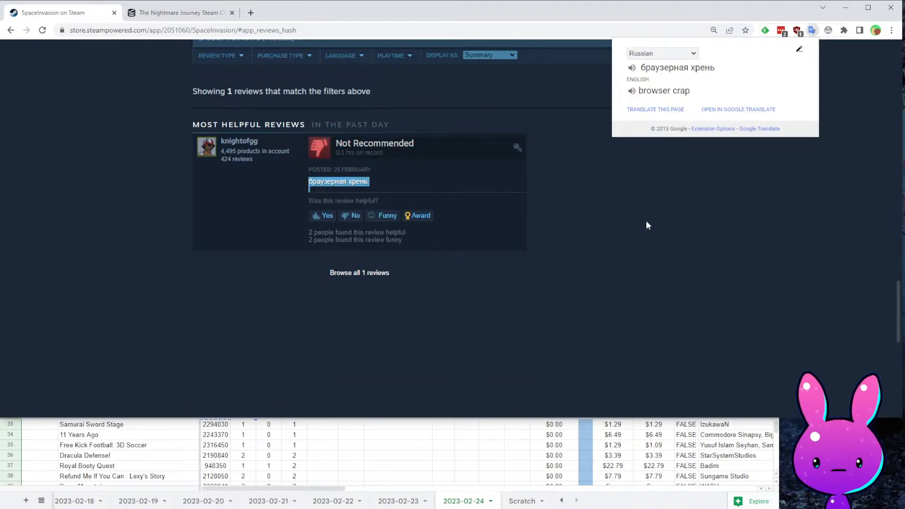
click(620, 222)
- Copy the app Id 2051060 from the store address and load SpaceInvasion's charts page on SteamDB with it
scroll(446, 198, up, 15)
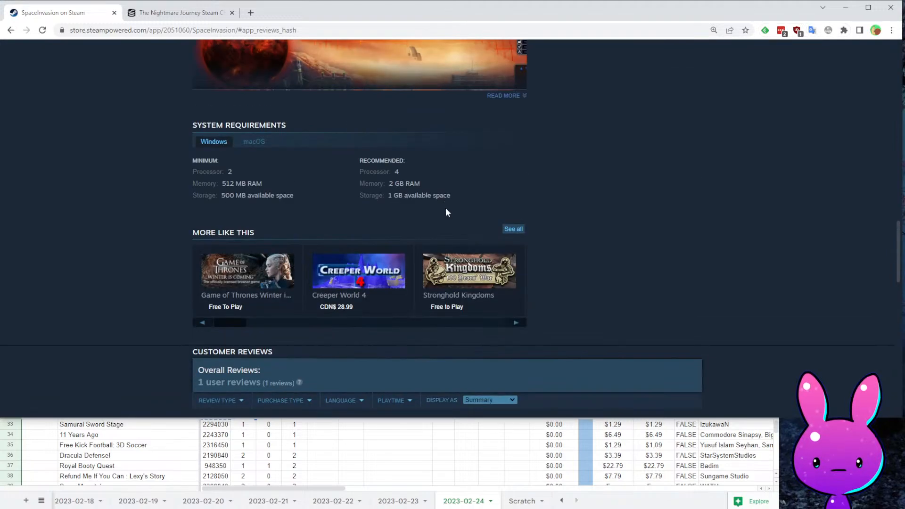
scroll(452, 202, up, 10)
double_click(185, 30)
key(ctrl+c)
click(179, 13)
double_click(169, 29)
key(ctrl+v)
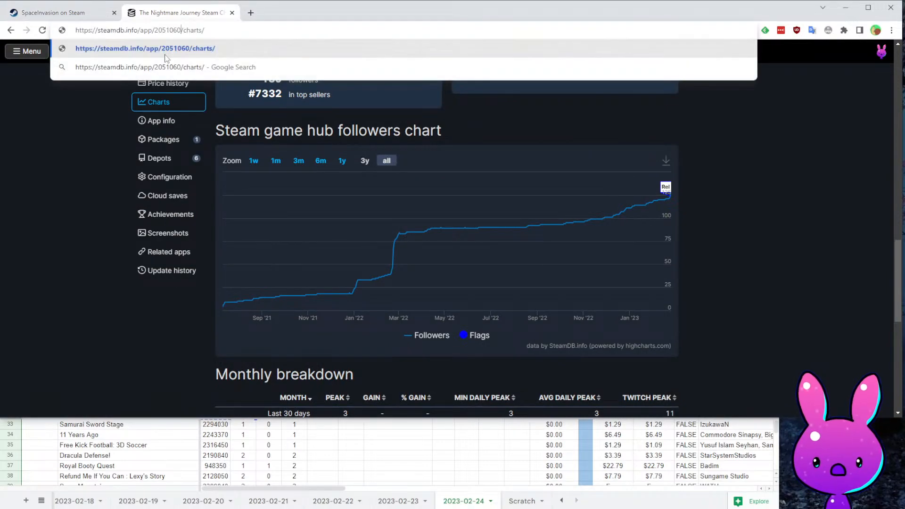
key(Return)
- Find the first date on SteamDB's followers chart and enter 2/10/2023 as SpaceInvasion's Store Release Date in the spreadsheet
scroll(330, 283, down, 10)
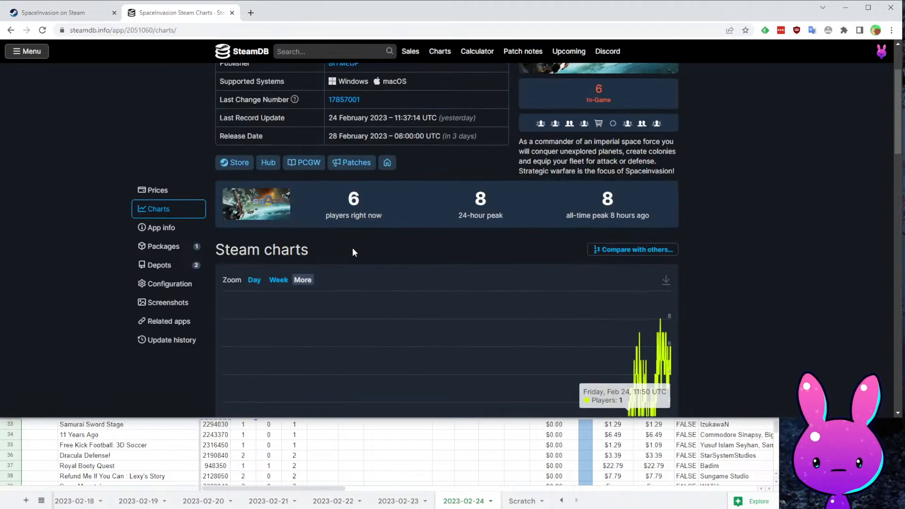
scroll(346, 244, up, 6)
scroll(494, 259, down, 15)
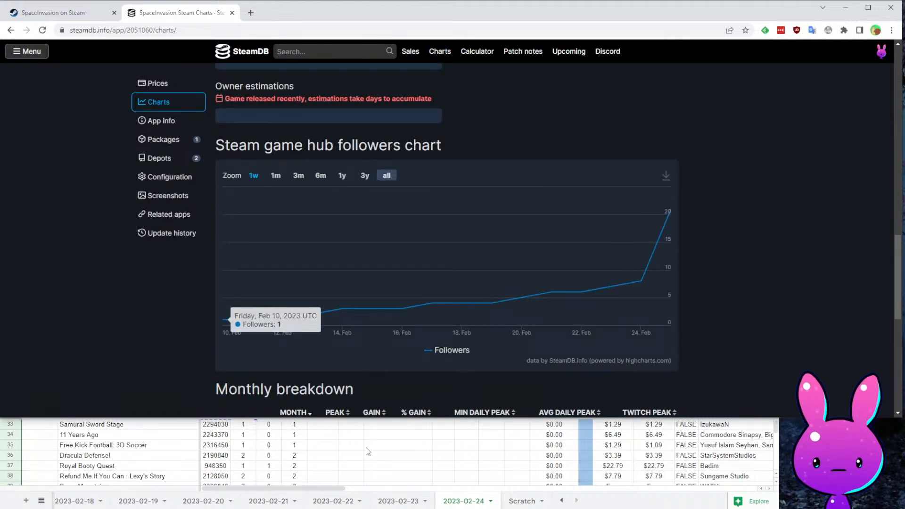
click(399, 425)
scroll(400, 430, up, 3)
scroll(387, 460, down, 2)
click(392, 438)
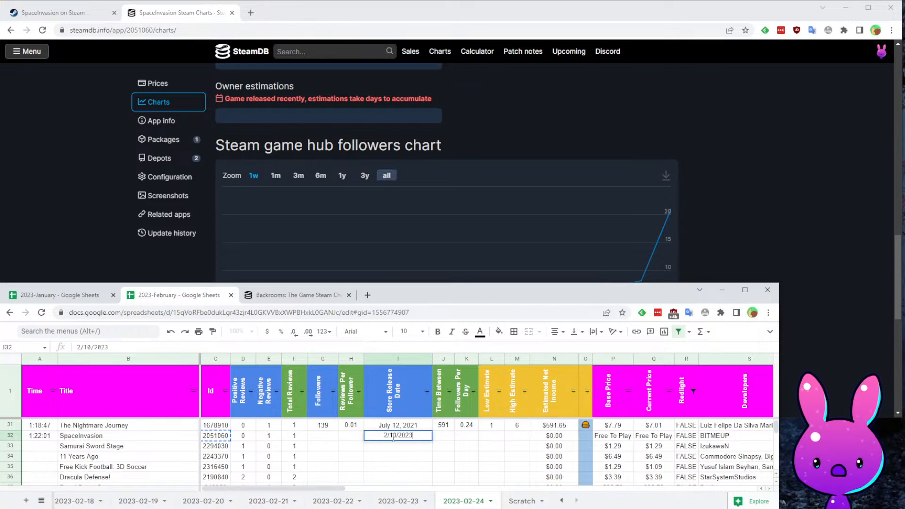
key(Left)
key(Tab)
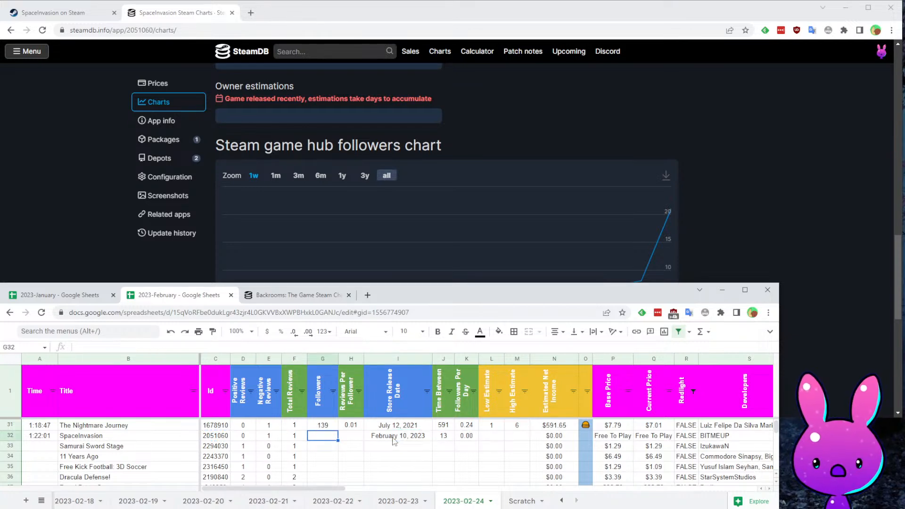
- Enter 21 as SpaceInvasion's Followers and bring its SteamDB store data and concurrent players into view
text(21)
key(Return)
key(Right)
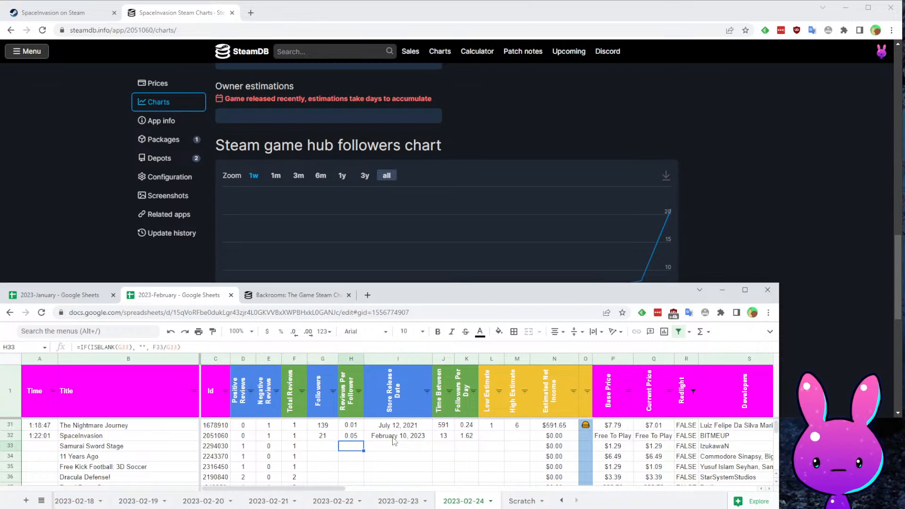
scroll(391, 178, up, 4)
- Compare SpaceInvasion's Followers Per Day with the values of the other games up and down that column
click(495, 438)
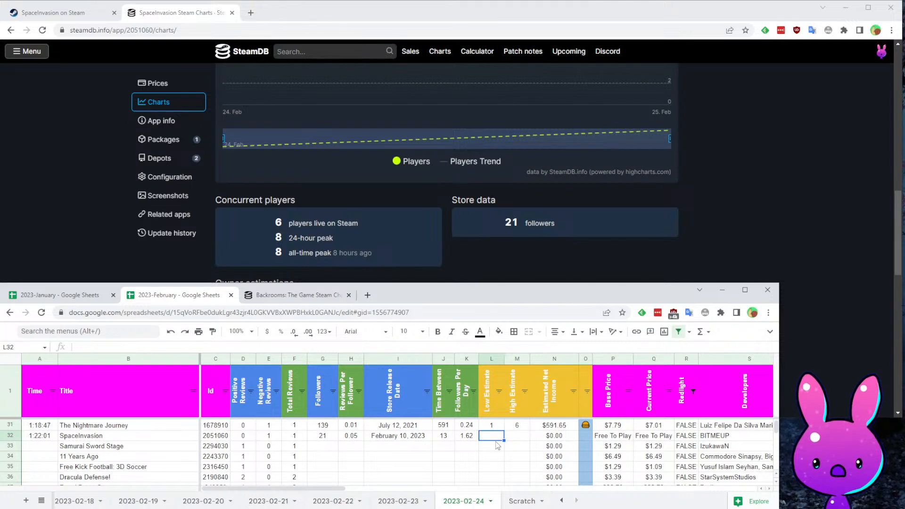
key(Left)
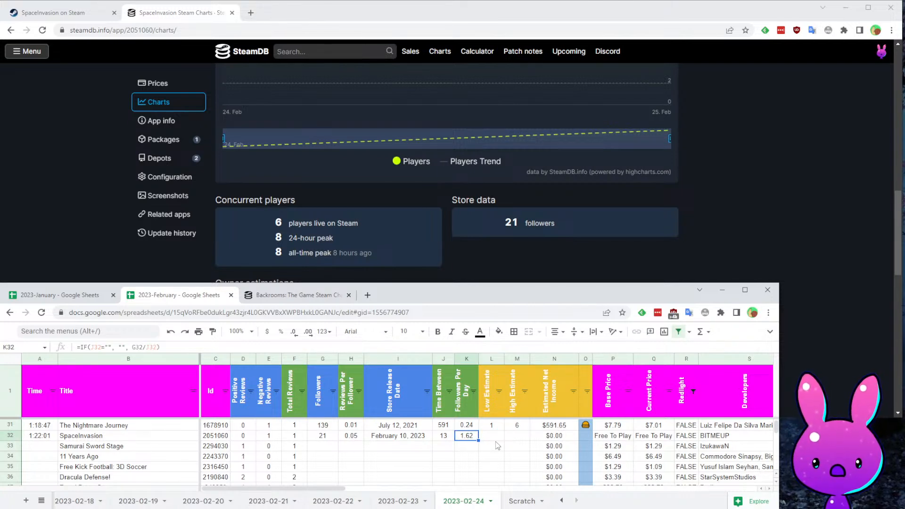
key(Up)
key(Up)
key(Up)
key(Up)
key(Up)
key(Up)
key(Up)
key(Up)
key(Up)
key(Up)
key(Up)
key(Up)
key(Up)
key(Up)
key(Up)
key(Up)
key(Up)
key(Up)
key(Up)
key(Up)
key(Up)
key(Up)
key(Up)
key(Up)
key(Up)
key(Up)
key(Up)
key(Up)
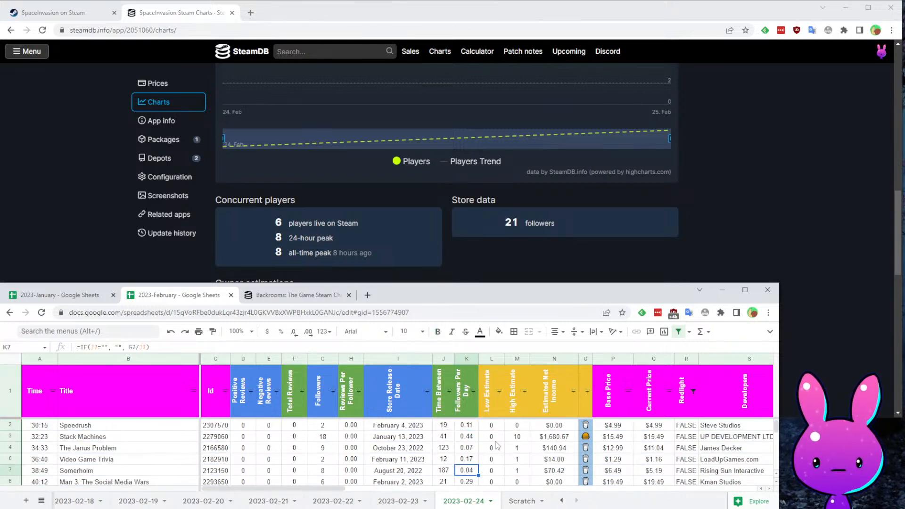
key(Down)
key(Down)
key(Down)
key(Down)
key(Down)
key(Down)
key(Down)
key(Down)
key(Down)
key(Down)
key(Down)
key(Down)
key(Down)
key(Down)
key(Down)
key(Down)
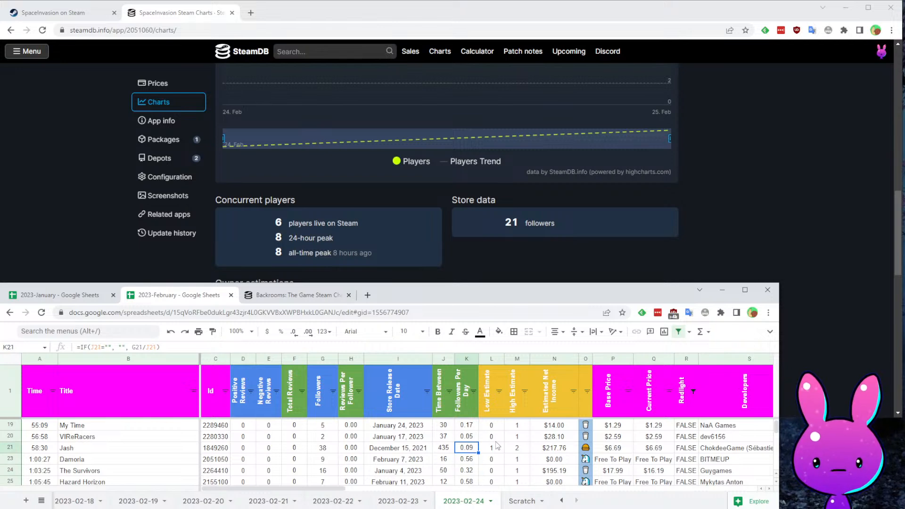
key(Down)
key(Down)
key(Down)
key(Down)
key(Down)
key(Down)
key(Down)
key(Down)
key(Down)
key(Down)
key(Down)
key(Down)
key(Down)
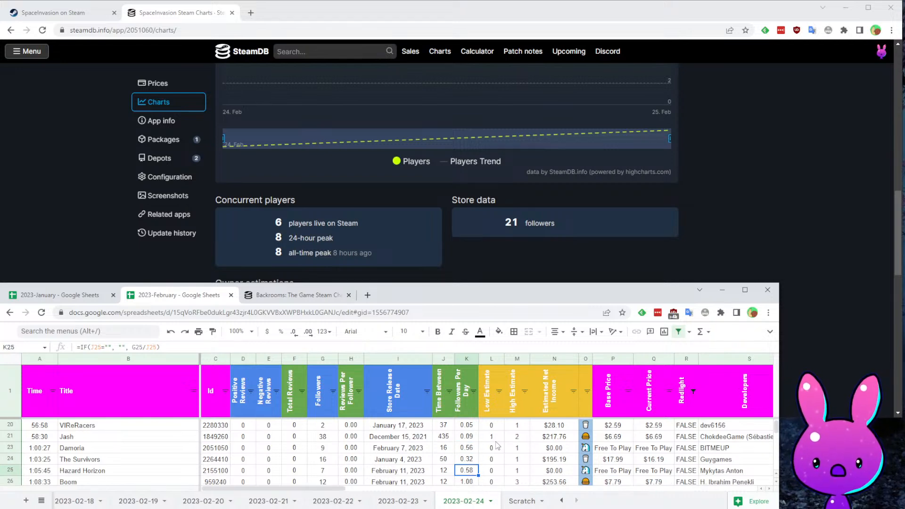
key(Up)
key(Up)
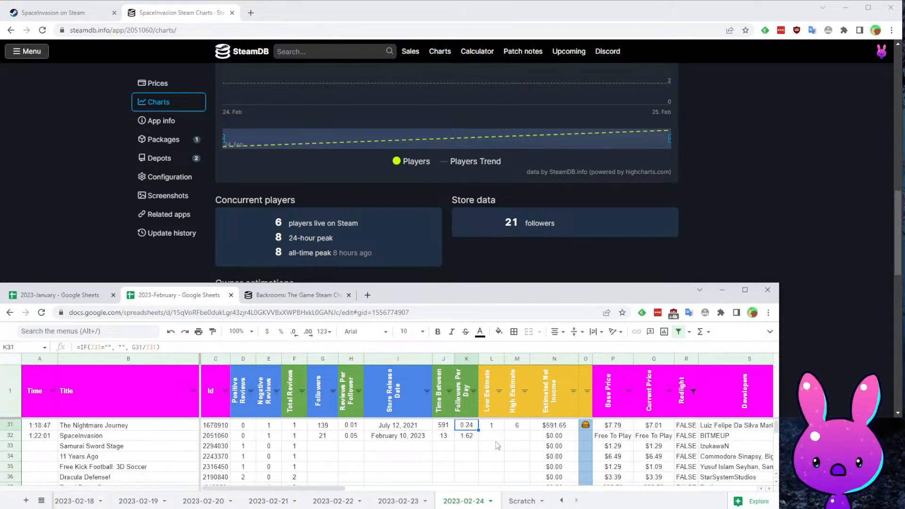
- Enter 2 as SpaceInvasion's Low Estimate and 10 as its High Estimate
click(497, 446)
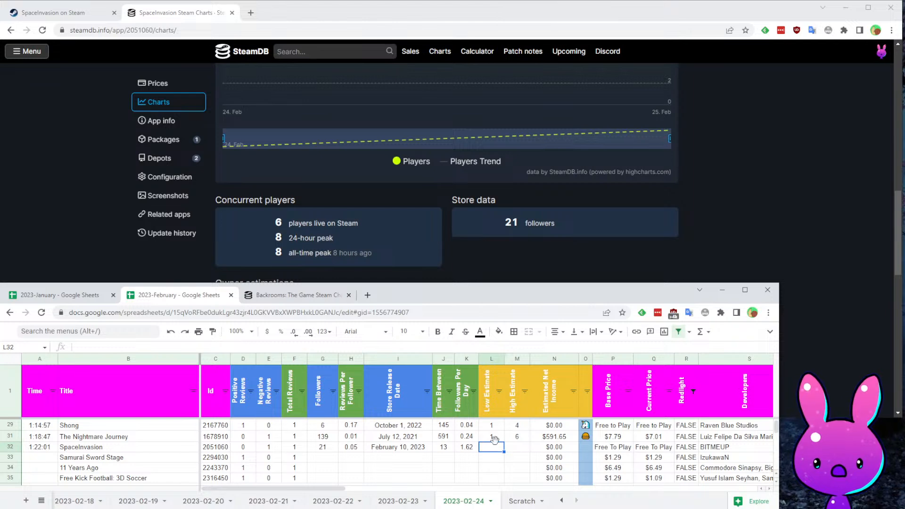
text(2)
key(Tab)
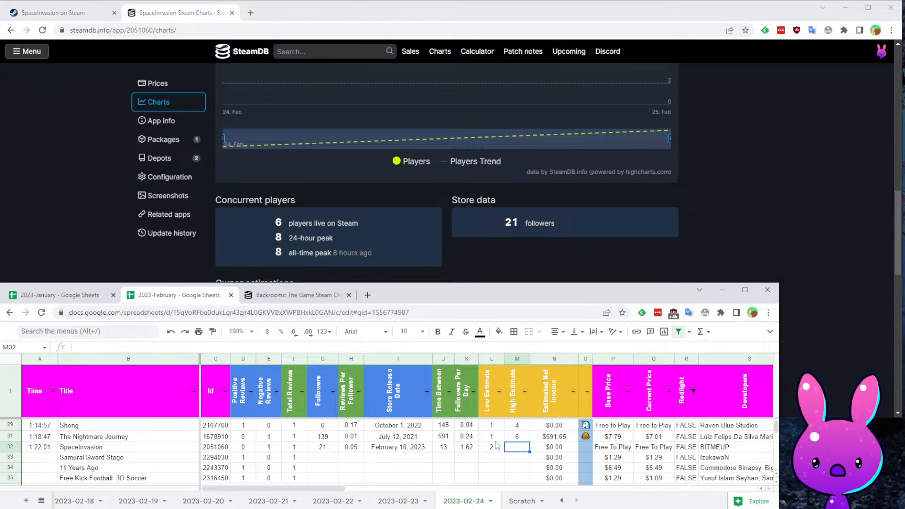
text(1)
key(Return)
text(0)
key(Return)
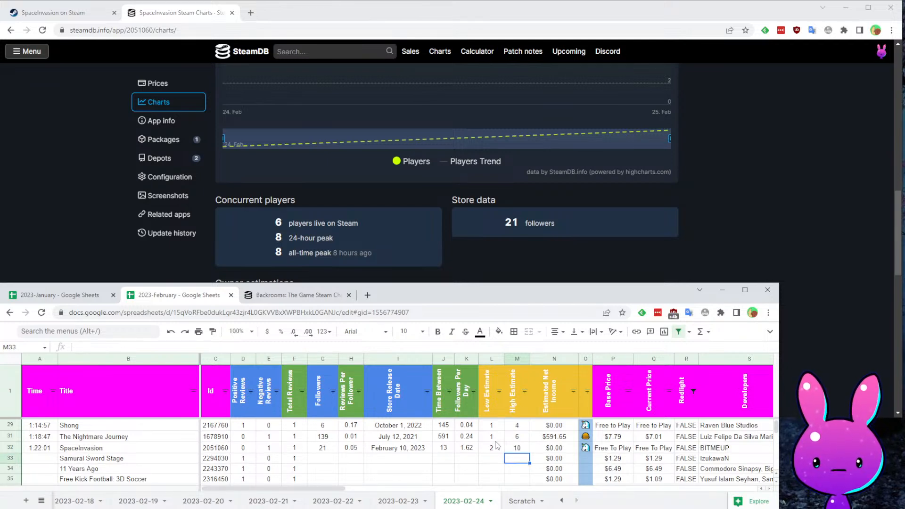
- Set SpaceInvasion's High Estimate to 70 and check the rating icon cell beside its Estimated Net Income
key(Up)
key(Right)
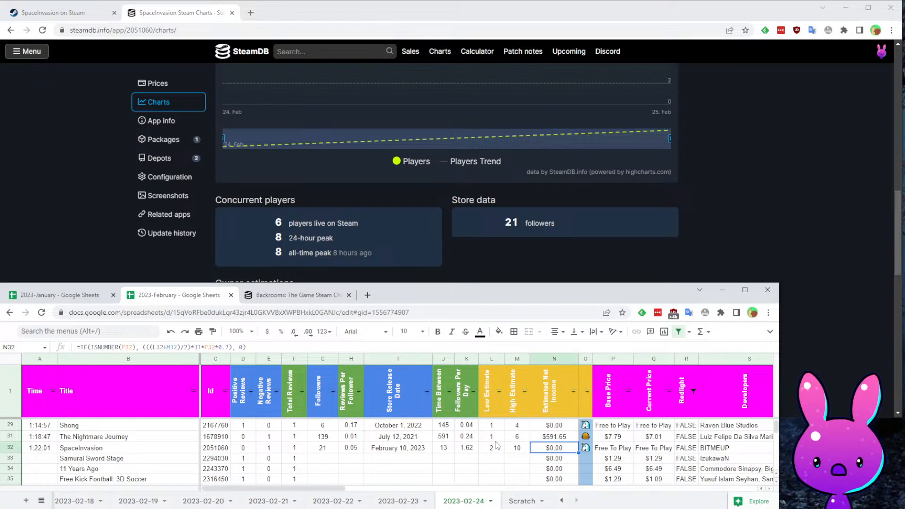
key(Right)
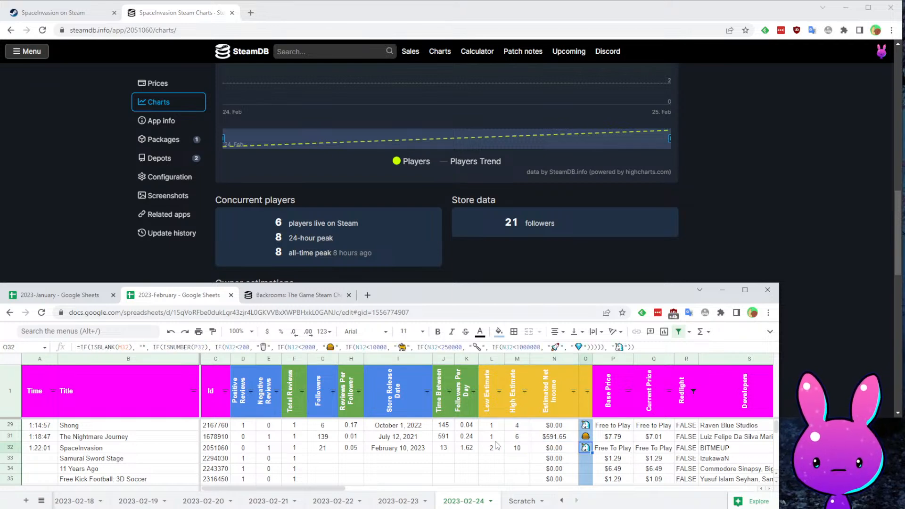
key(Left)
key(Left)
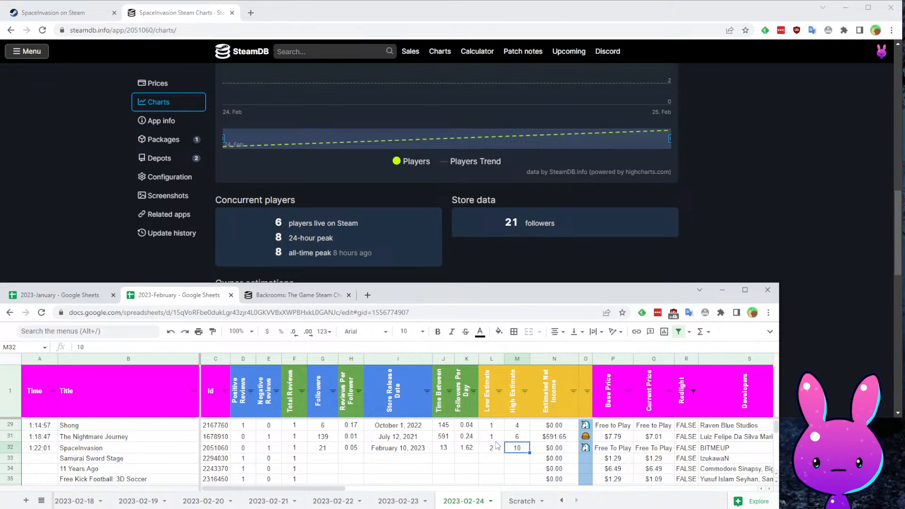
key(Return)
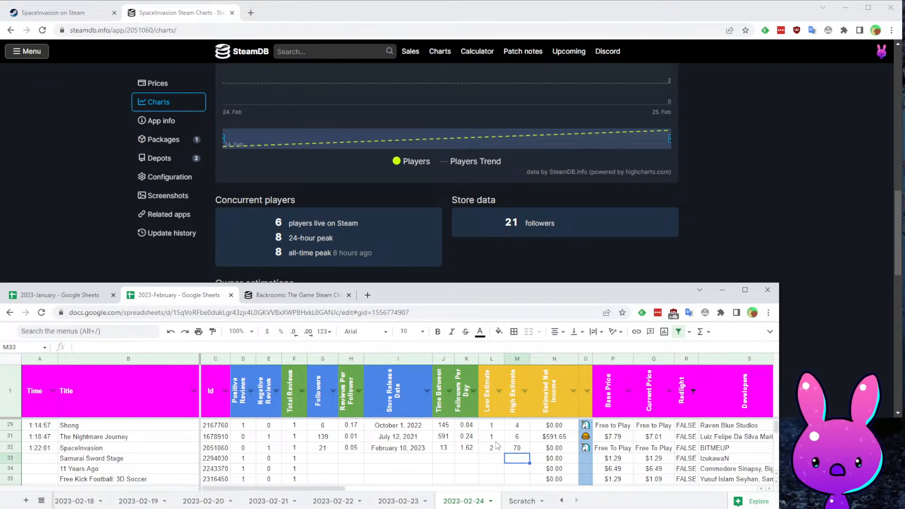
key(Right)
key(Right)
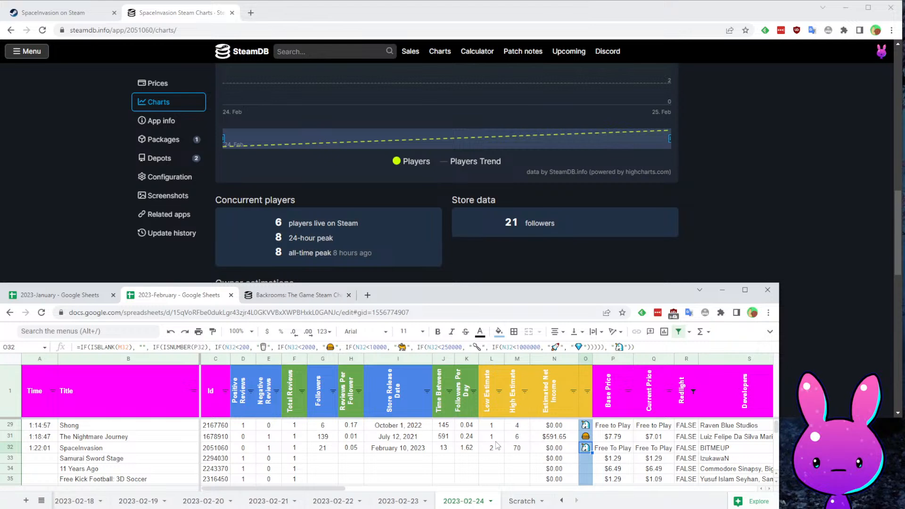
key(Left)
key(Left)
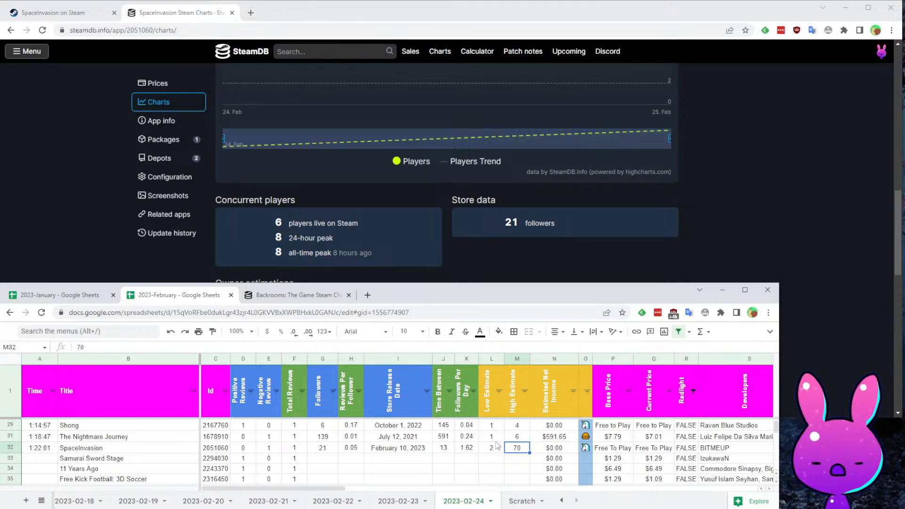
key(Right)
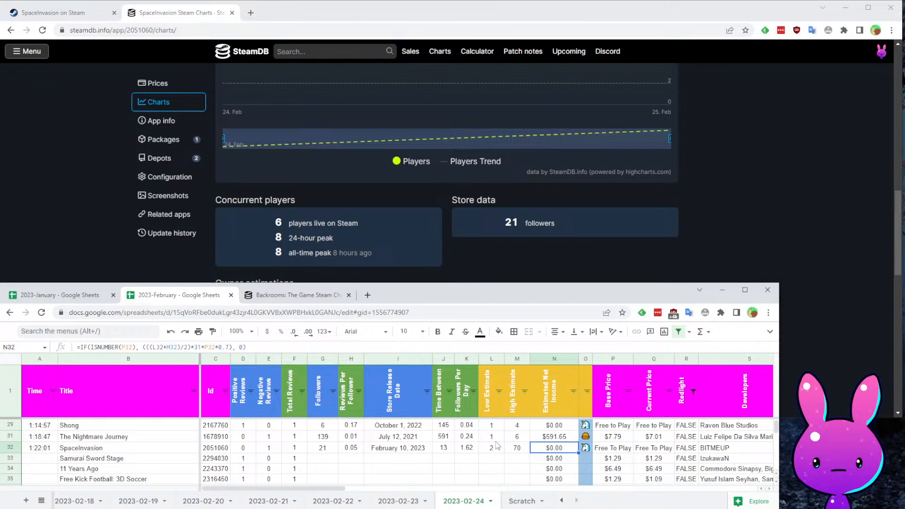
- Enter 1:24:24 as the Time for Samurai Sword Stage
key(Home)
key(Down)
key(Down)
key(Down)
key(Down)
key(Down)
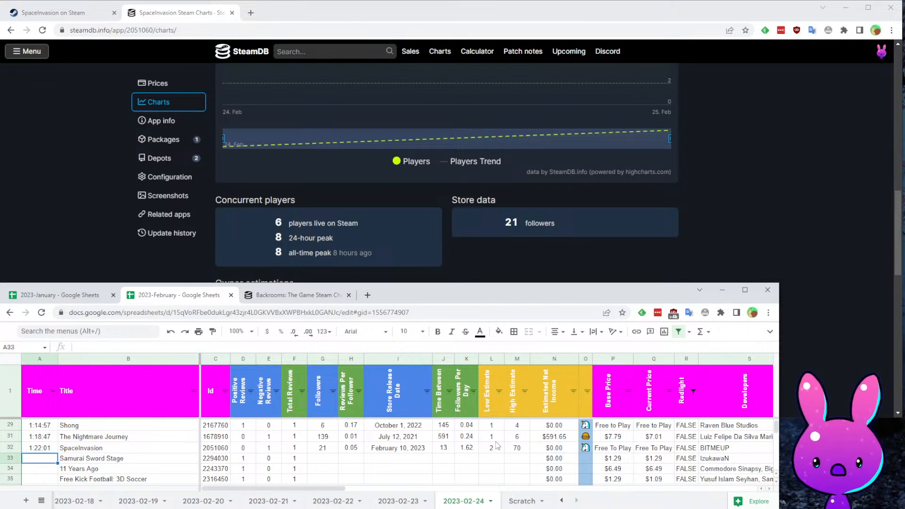
key(Down)
key(Up)
key(Up)
key(Up)
key(Up)
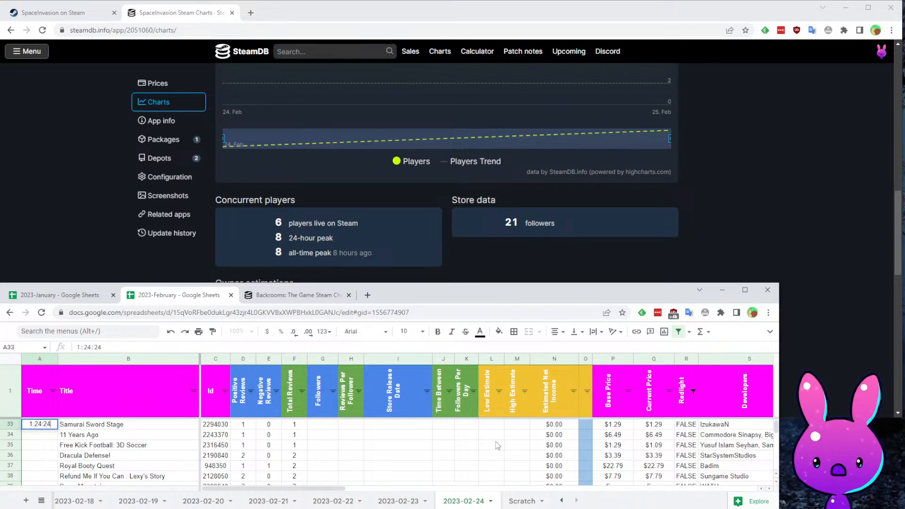
text(1:24:24)
key(Tab)
- Look across Samurai Sword Stage's row as far as its prices, developer and publisher
key(Tab)
key(Tab)
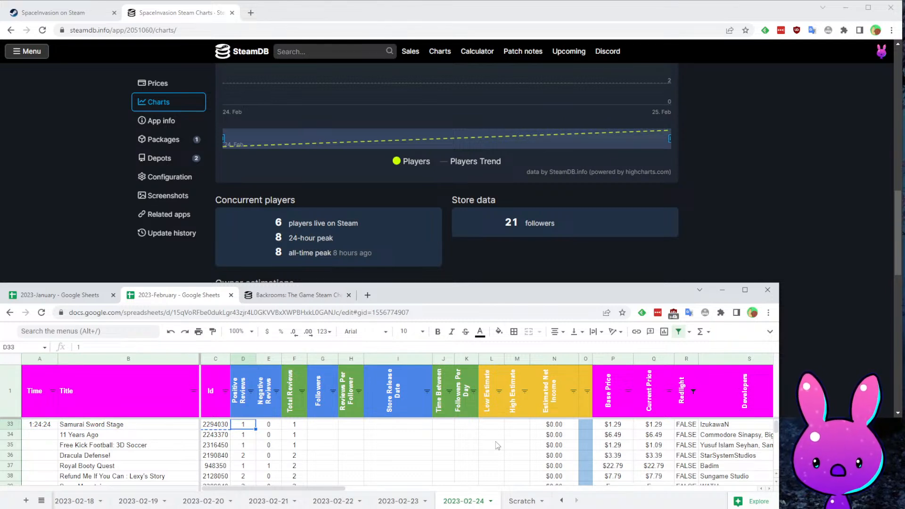
key(Tab)
key(Tab)
key(Tab)
key(Tab)
key(Tab)
key(Tab)
key(Tab)
key(Tab)
key(Tab)
key(Tab)
key(Tab)
key(Tab)
key(Tab)
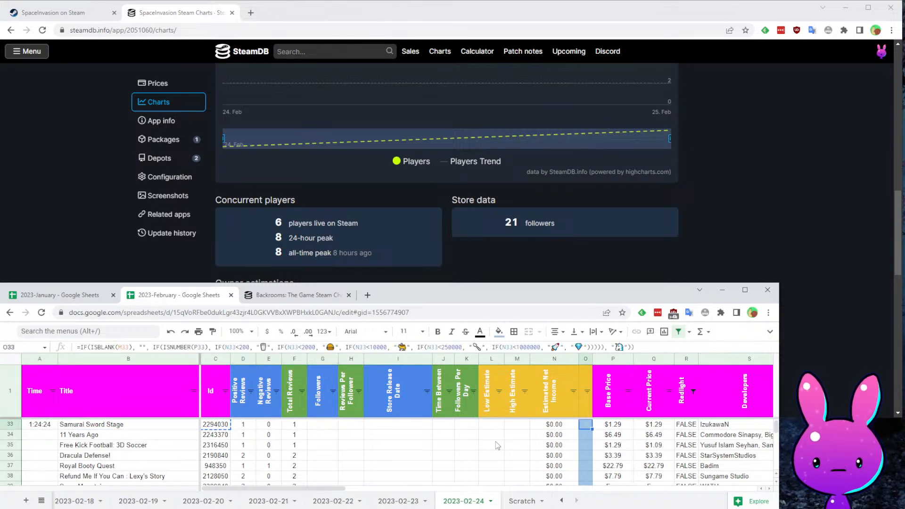
key(Tab)
key(Tab)
key(Tab)
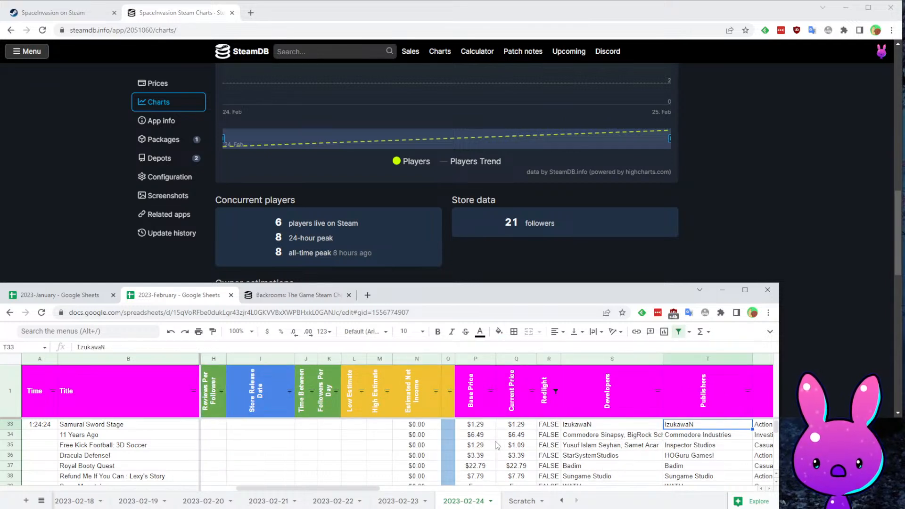
key(shift+Tab)
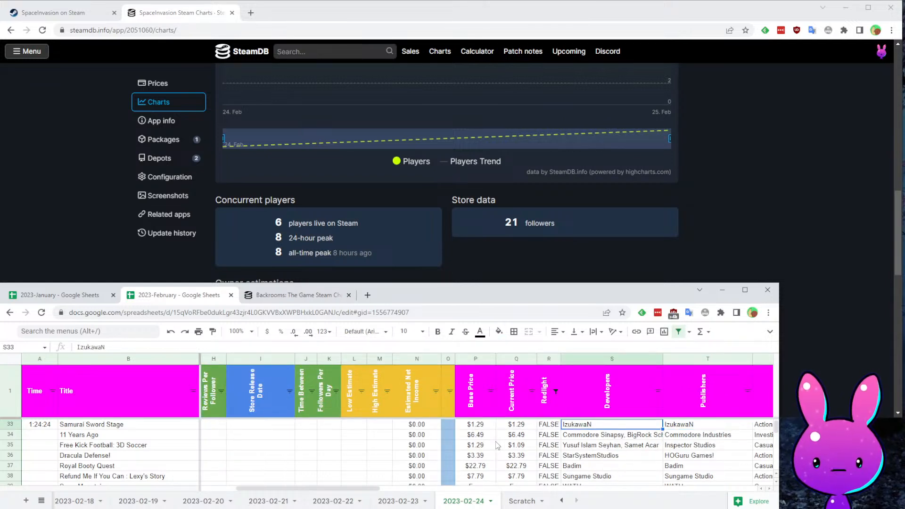
- Copy Samurai Sword Stage's Id from the sheet and open the Steam store page for app 2294030
key(Up)
key(ctrl+Left)
key(Down)
key(Right)
key(Right)
key(ctrl+c)
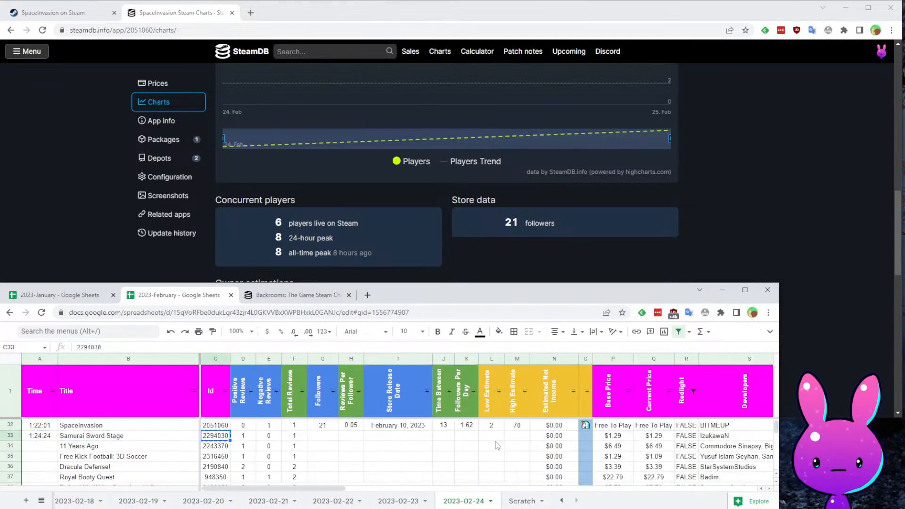
key(alt+Tab)
key(ctrl+1)
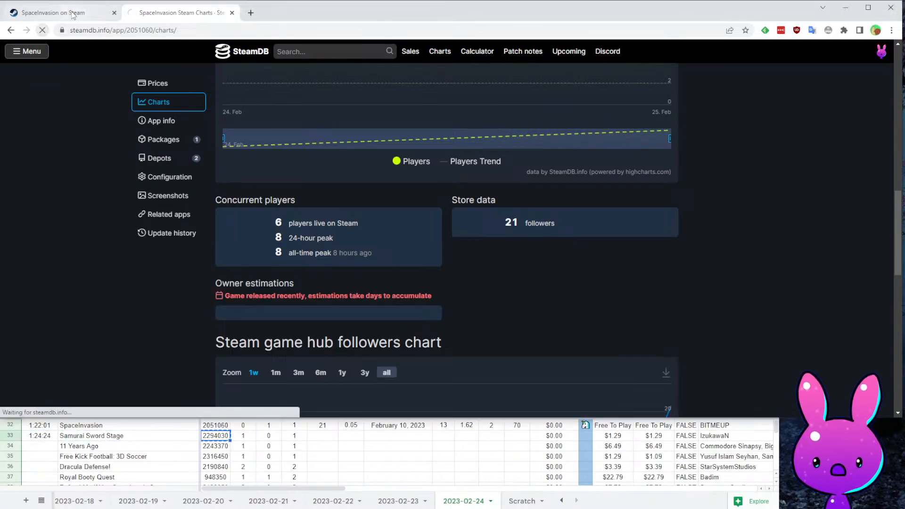
double_click(204, 29)
key(ctrl+v)
key(Return)
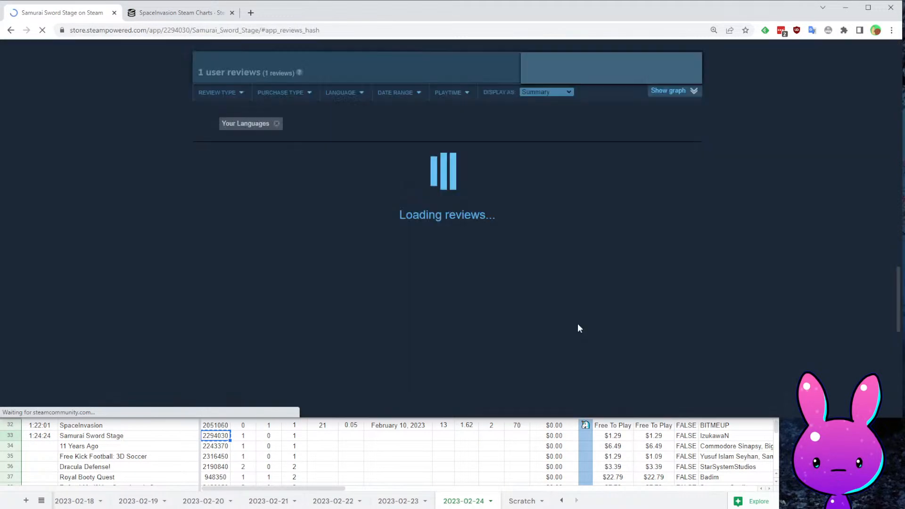
- Read Samurai Sword Stage's short description and its customer reviews on the store page
scroll(553, 199, down, 2)
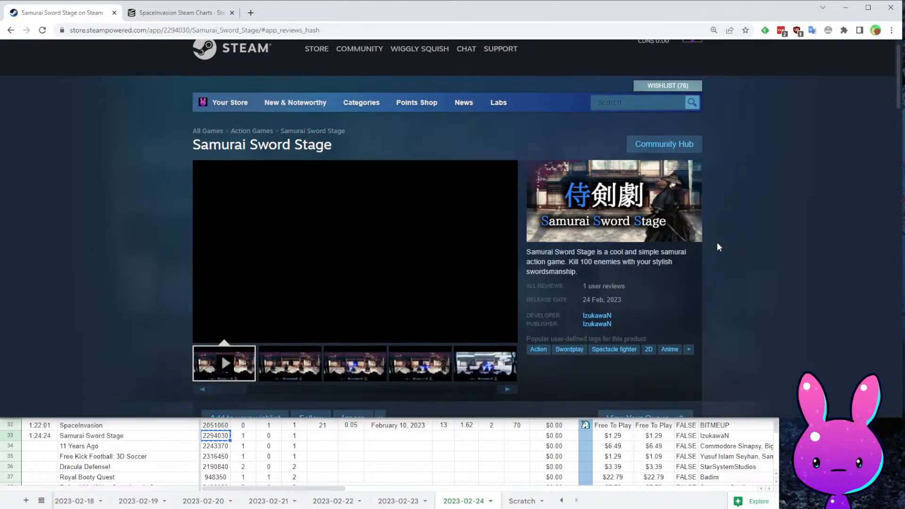
drag(597, 176, 687, 176)
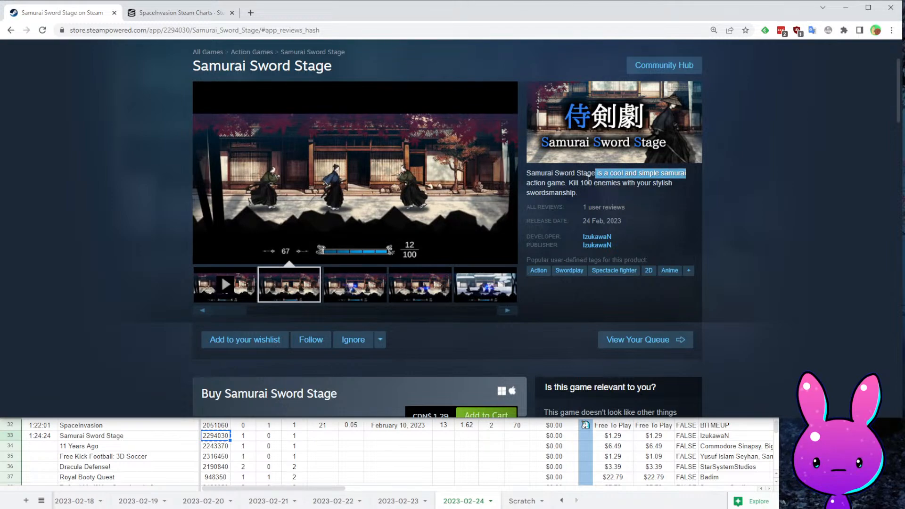
scroll(681, 205, down, 20)
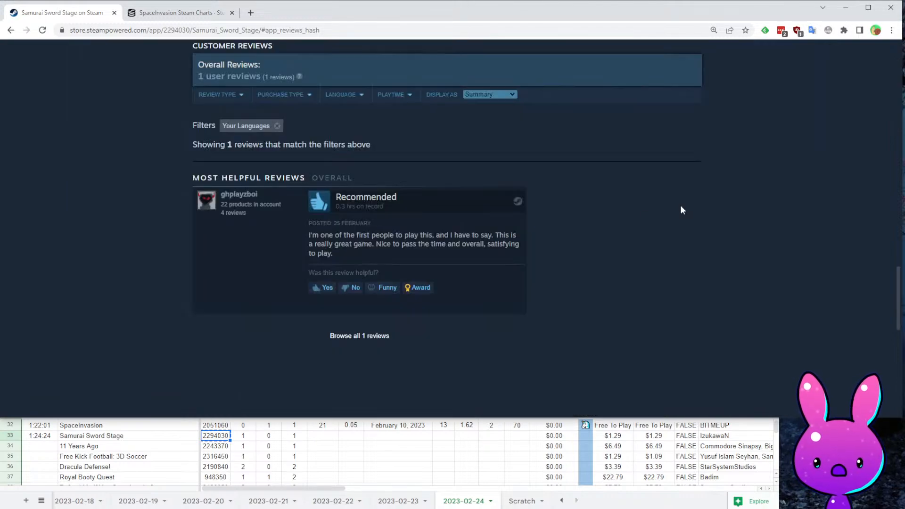
scroll(695, 349, up, 20)
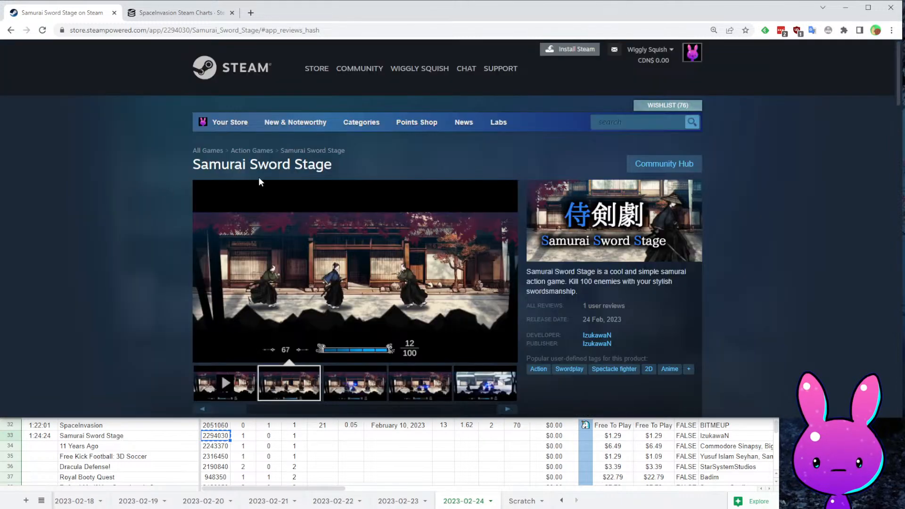
- View Samurai Sword Stage's enlarged screenshots and watch its trailer on the store page
scroll(273, 262, down, 3)
click(326, 170)
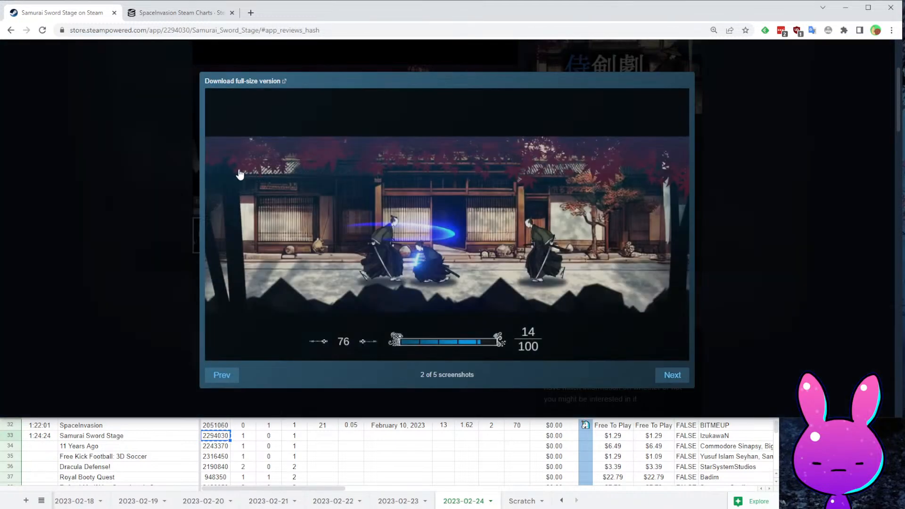
click(132, 165)
click(212, 248)
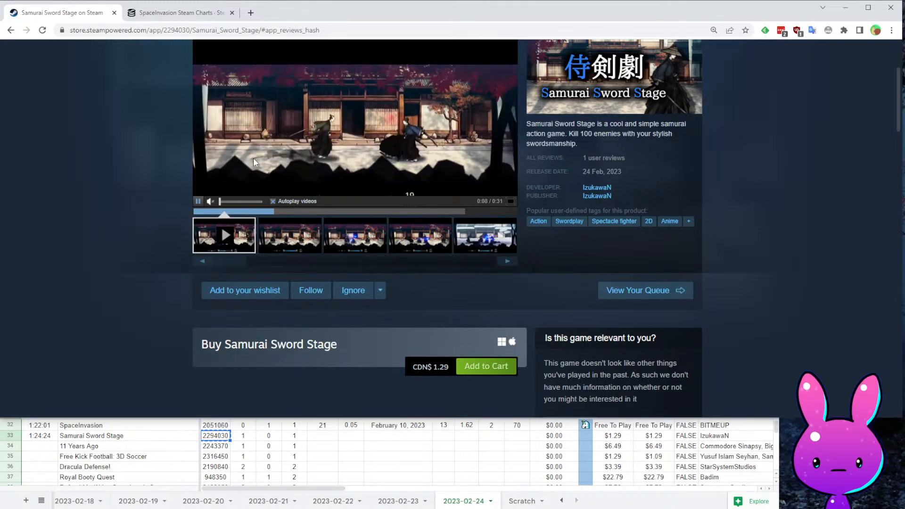
scroll(488, 279, up, 2)
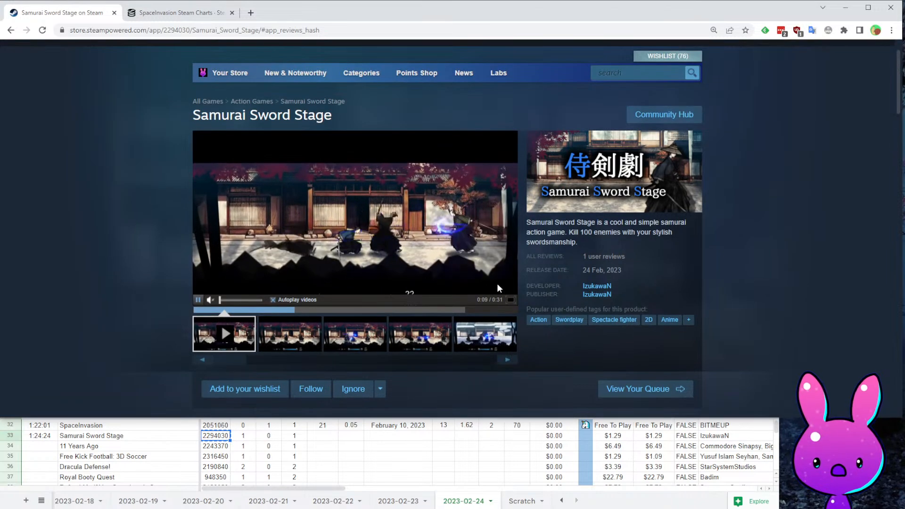
click(508, 299)
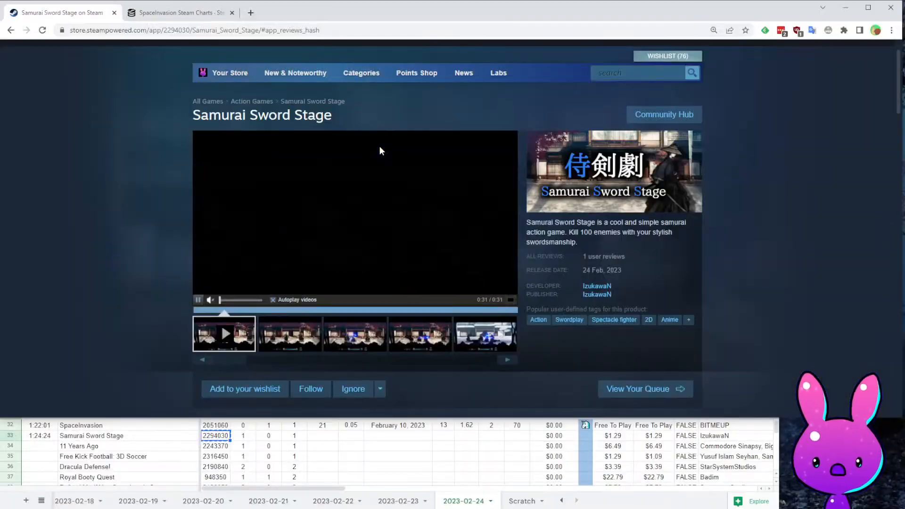
click(380, 146)
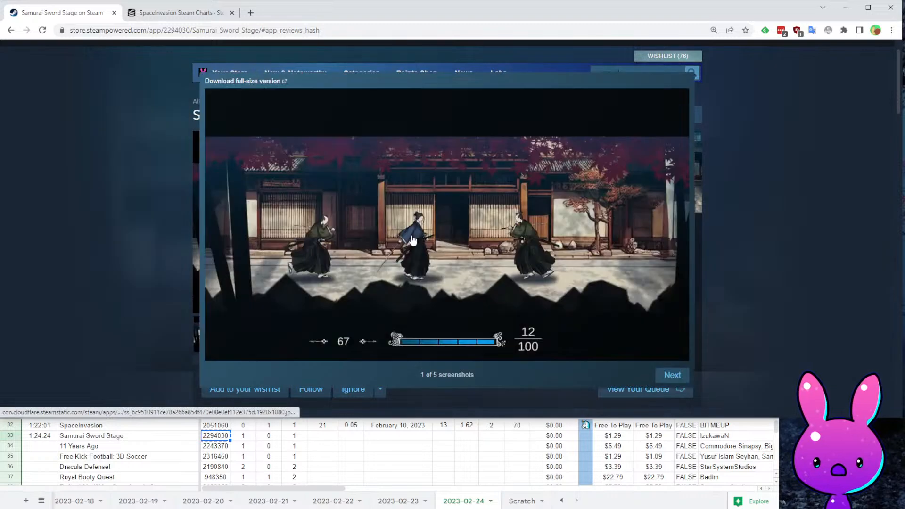
click(774, 245)
- Read the About This Game section, then open the SteamDB charts page for app 2294030
scroll(704, 233, down, 20)
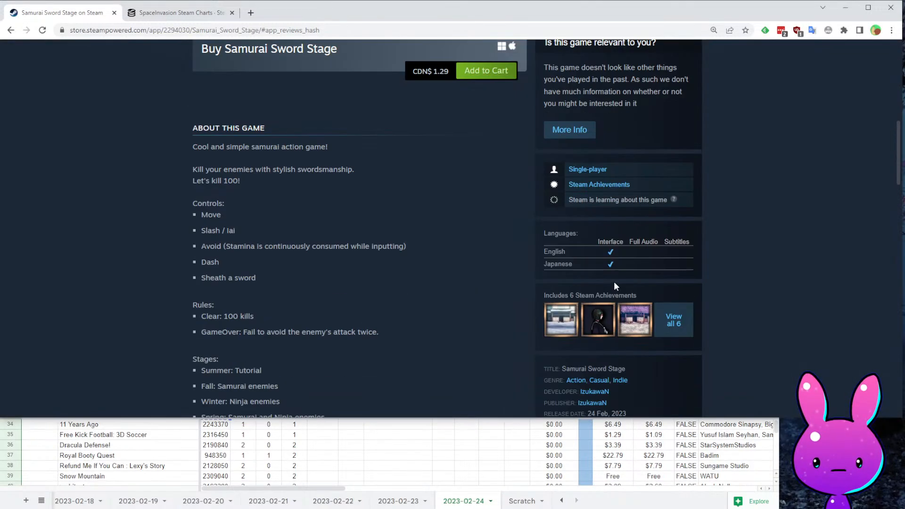
scroll(640, 317, down, 9)
scroll(651, 317, up, 7)
double_click(177, 30)
key(ctrl+c)
click(178, 18)
double_click(141, 30)
key(ctrl+v)
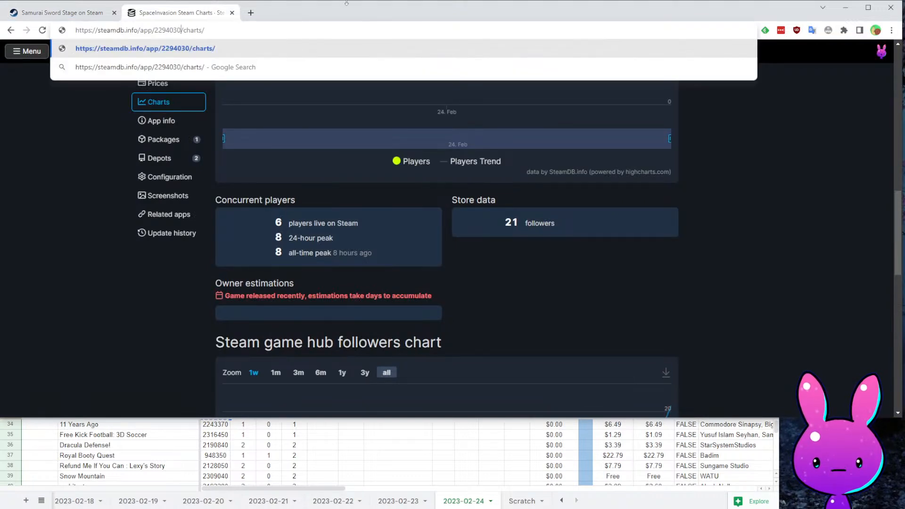
key(Return)
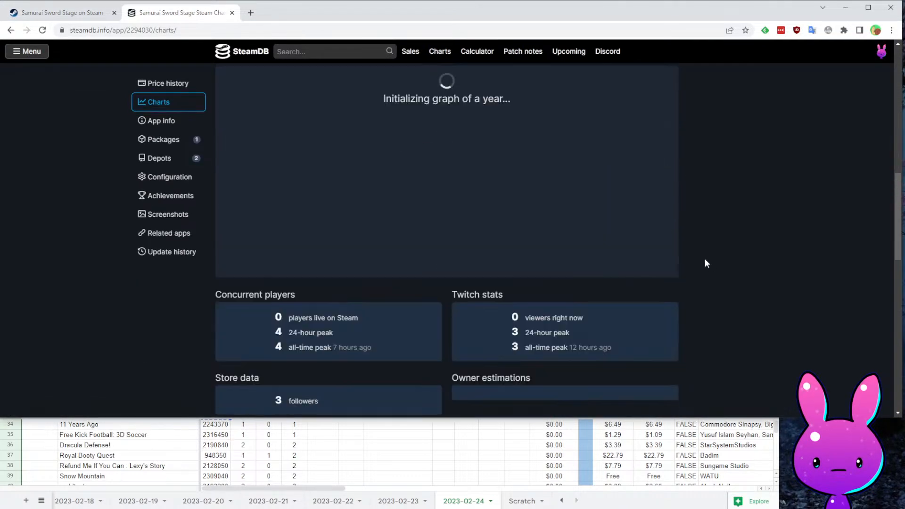
- Find the first date on the SteamDB followers chart, then enter 1/28/2023 as Samurai Sword Stage's Store Release Date and 3 as its Followers
scroll(679, 243, down, 6)
scroll(660, 243, up, 2)
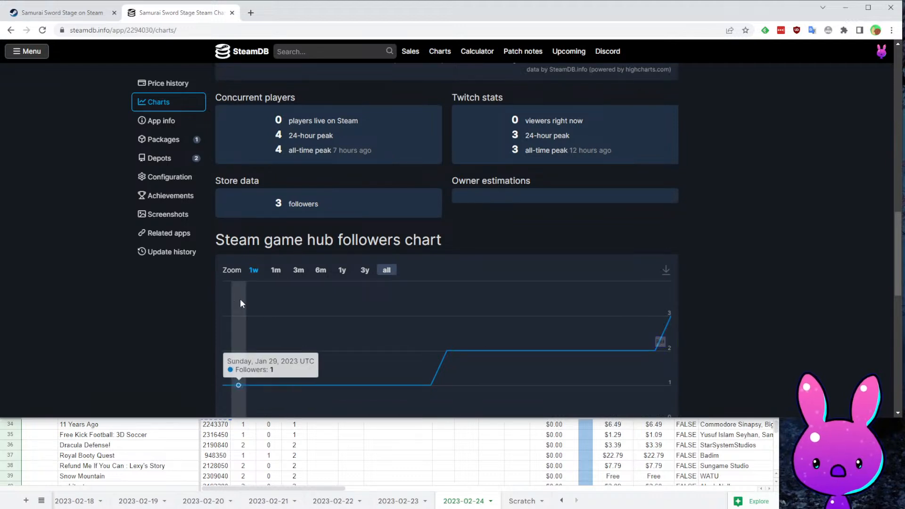
scroll(245, 297, down, 2)
click(414, 436)
scroll(414, 436, up, 2)
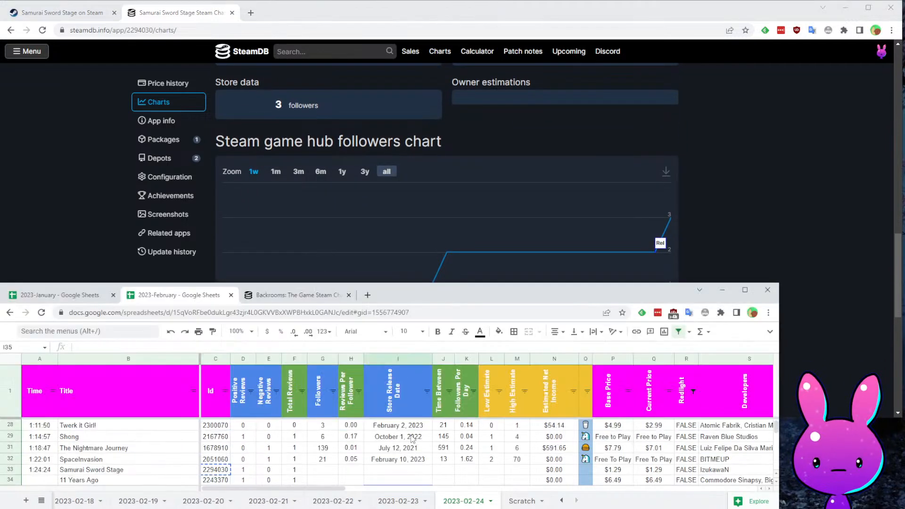
scroll(401, 457, down, 1)
click(393, 448)
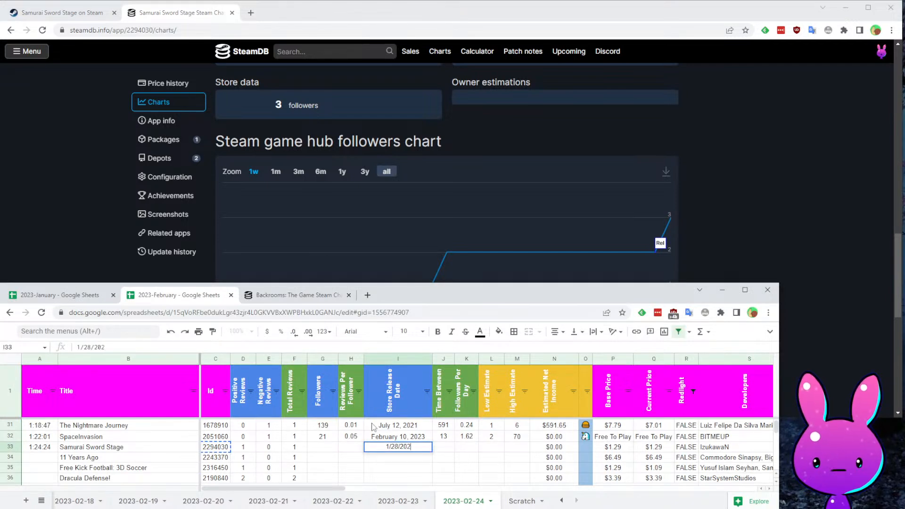
key(Left)
key(Left)
text(3)
- Check Samurai Sword Stage's calculated Reviews Per Follower, Time Between and Followers Per Day in its row
key(Right)
key(Right)
key(Right)
key(Right)
key(Right)
key(Left)
key(Left)
key(Left)
key(Left)
key(Left)
key(Left)
key(Right)
key(Right)
key(Right)
key(Right)
key(Right)
key(Left)
key(Left)
key(Left)
key(Left)
key(Right)
key(Right)
key(Right)
key(Right)
key(Left)
key(Left)
key(Left)
key(Left)
- Examine Samurai Sword Stage's concurrent players, Twitch stats and followers chart on SteamDB
click(25, 127)
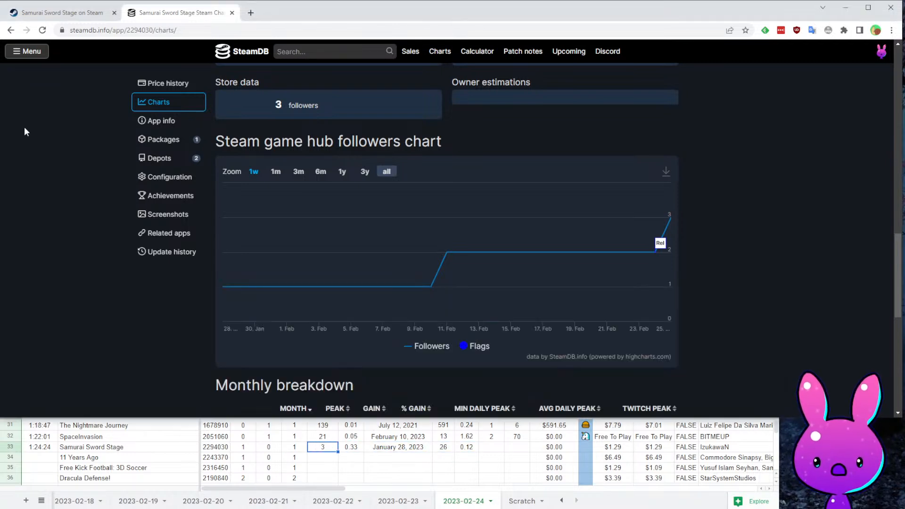
scroll(235, 241, up, 3)
scroll(398, 231, down, 5)
scroll(660, 239, up, 2)
scroll(659, 239, up, 4)
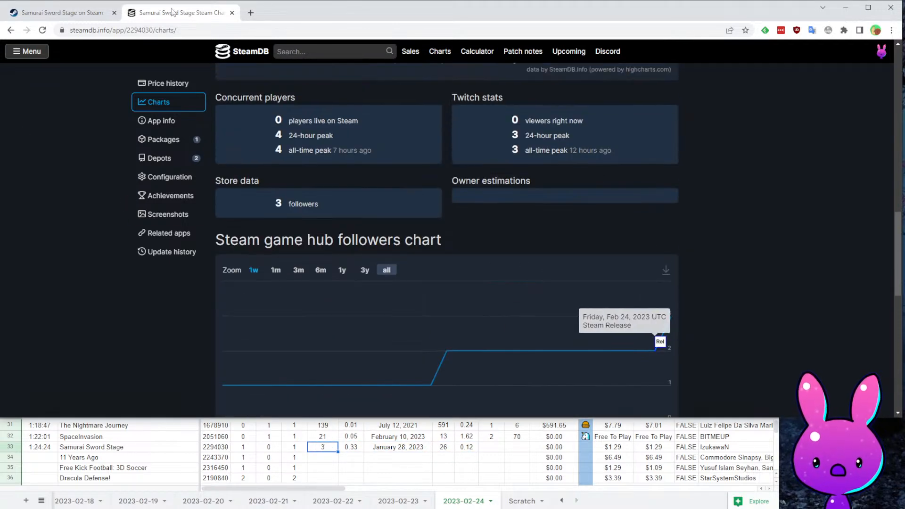
- Return to the Steam store page and run a Google search for the title "Samurai Sword Stage"
click(62, 12)
scroll(527, 288, up, 5)
scroll(527, 288, up, 15)
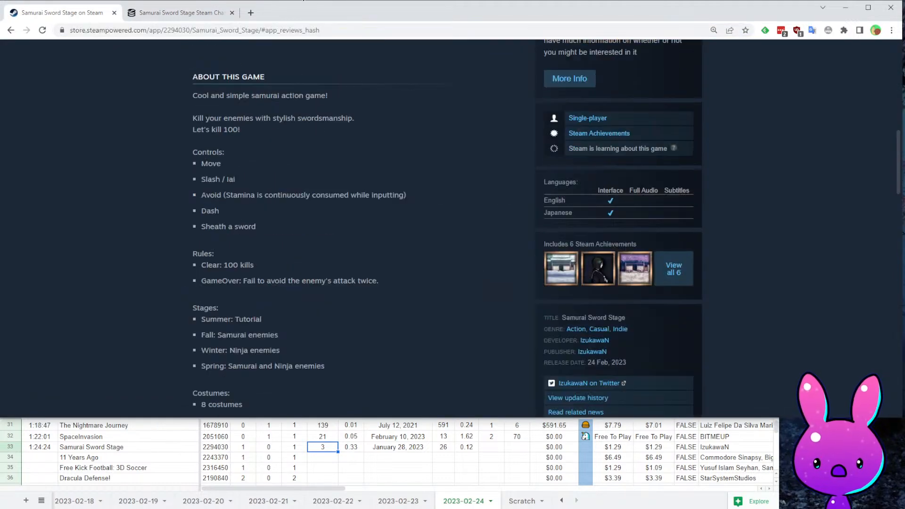
triple_click(209, 165)
right_click(353, 167)
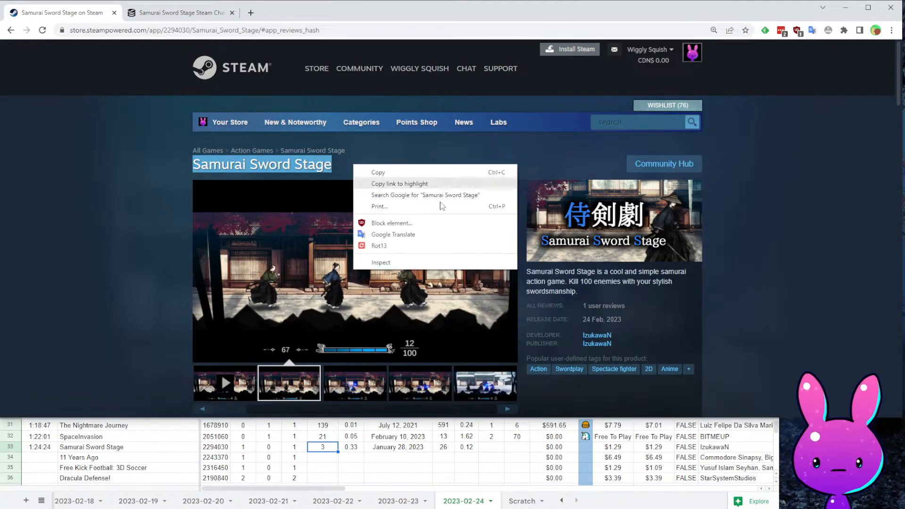
click(382, 192)
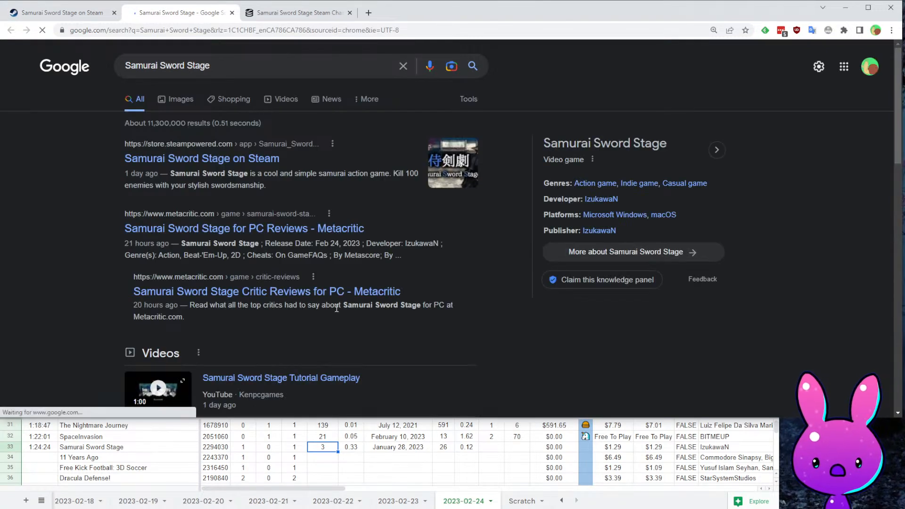
- Look through the Google results for videos and coverage of Samurai Sword Stage
scroll(398, 194, down, 1)
scroll(369, 156, down, 3)
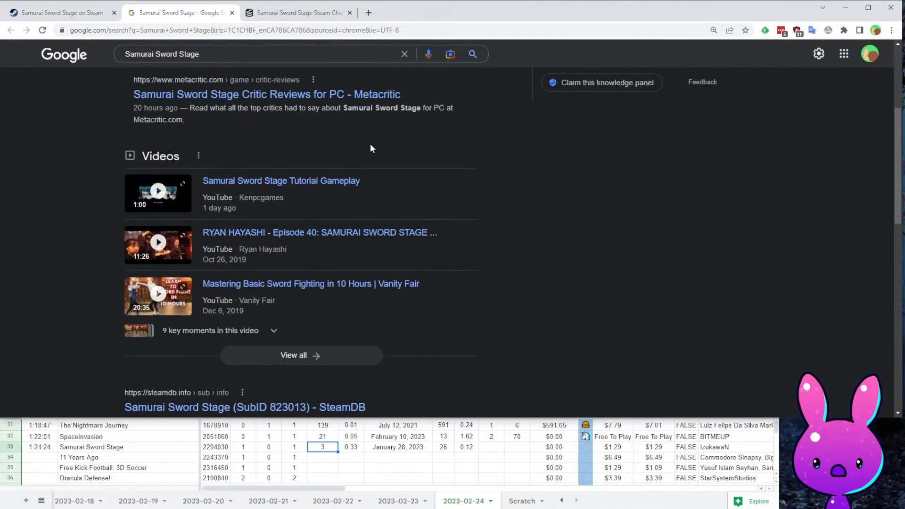
click(365, 204)
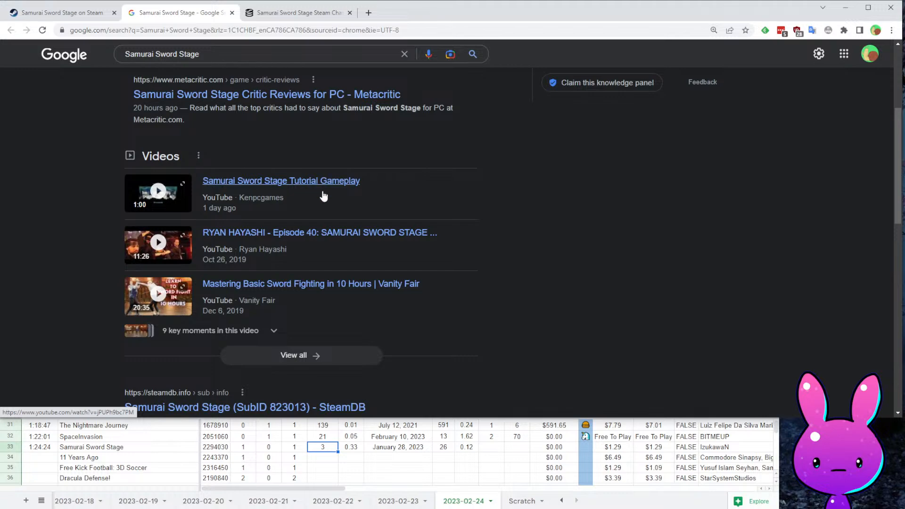
scroll(359, 227, down, 5)
scroll(382, 287, down, 5)
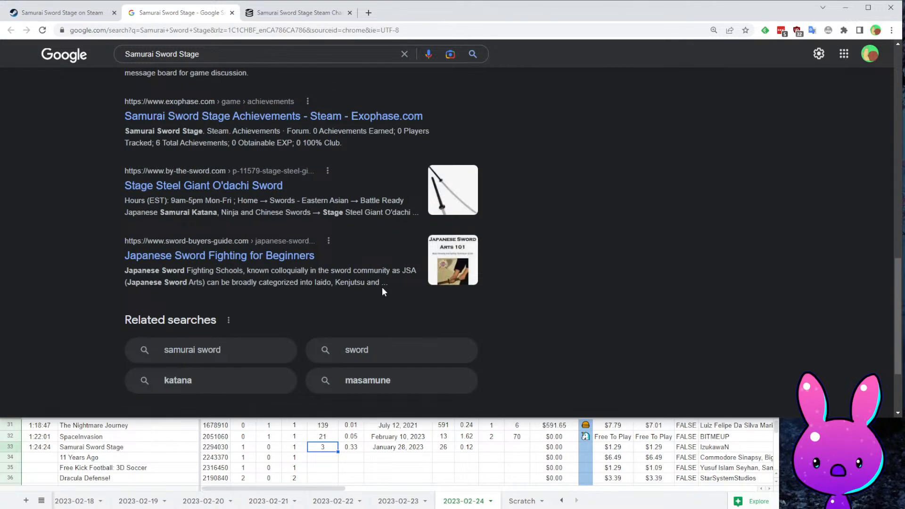
scroll(382, 287, up, 3)
scroll(378, 268, down, 4)
scroll(356, 299, up, 12)
scroll(377, 198, up, 1)
scroll(488, 285, down, 5)
scroll(466, 248, up, 6)
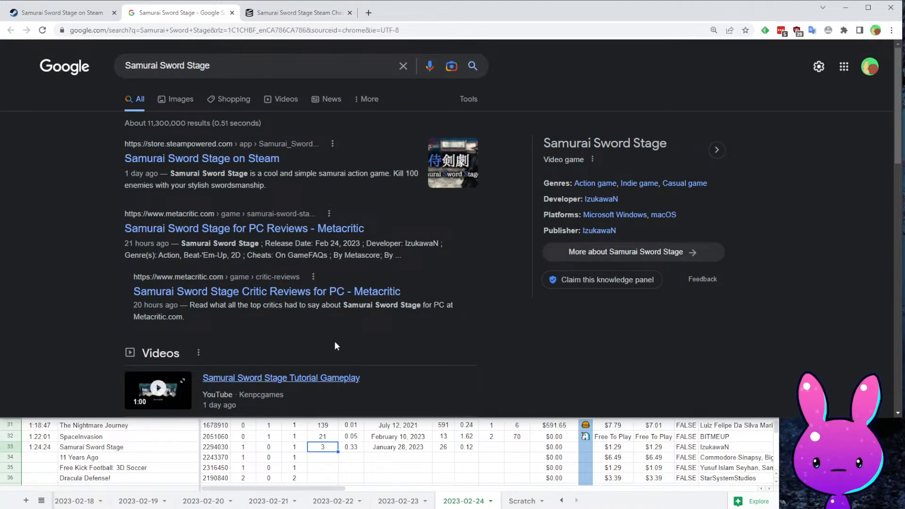
- Check the remaining Google results for Samurai Sword Stage, close the search and skim its store page down to the system requirements
scroll(540, 259, down, 5)
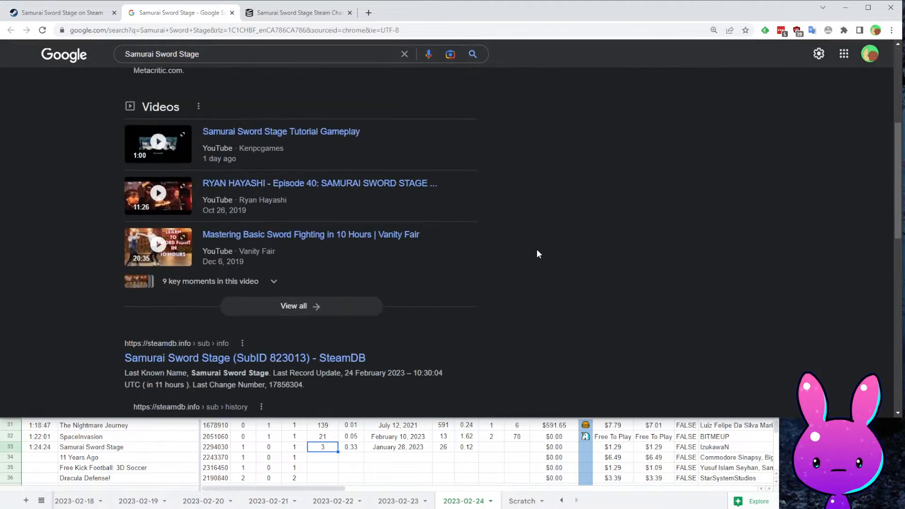
scroll(509, 213, down, 4)
scroll(513, 257, up, 9)
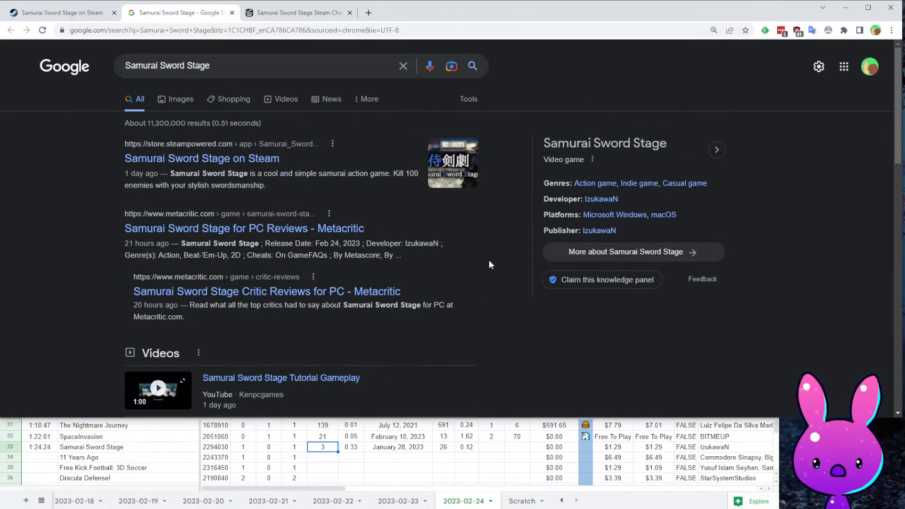
middle_click(221, 14)
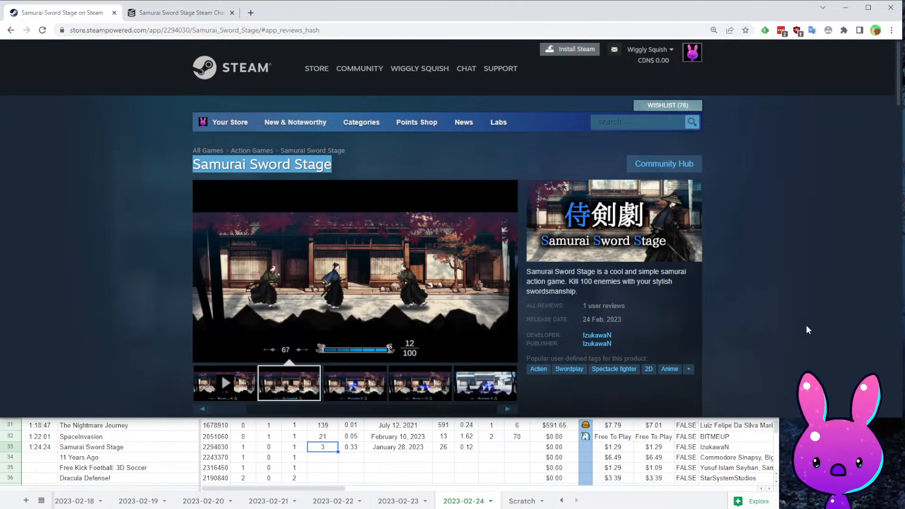
click(830, 355)
scroll(785, 309, down, 15)
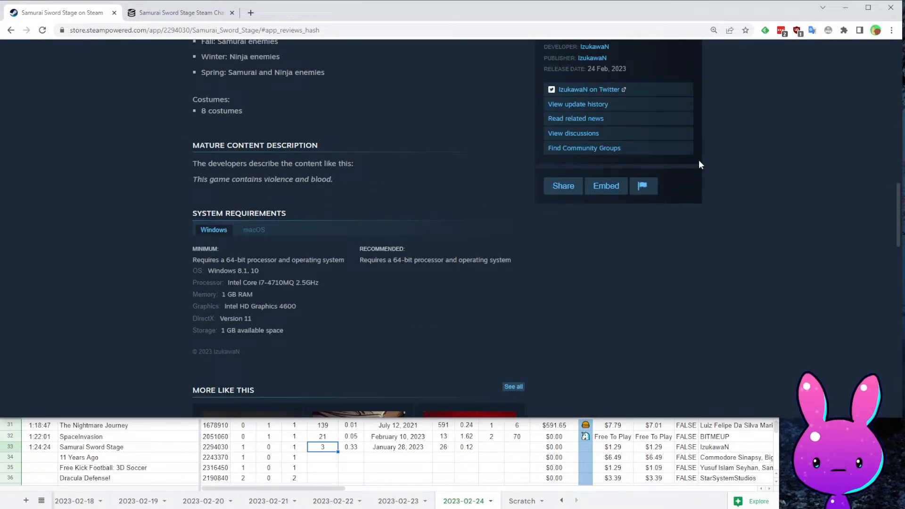
- Enter a Low Estimate of 1 and a High Estimate of 6 for Samurai Sword Stage and mark its row with the wastebasket emoji
click(552, 457)
click(460, 437)
click(484, 440)
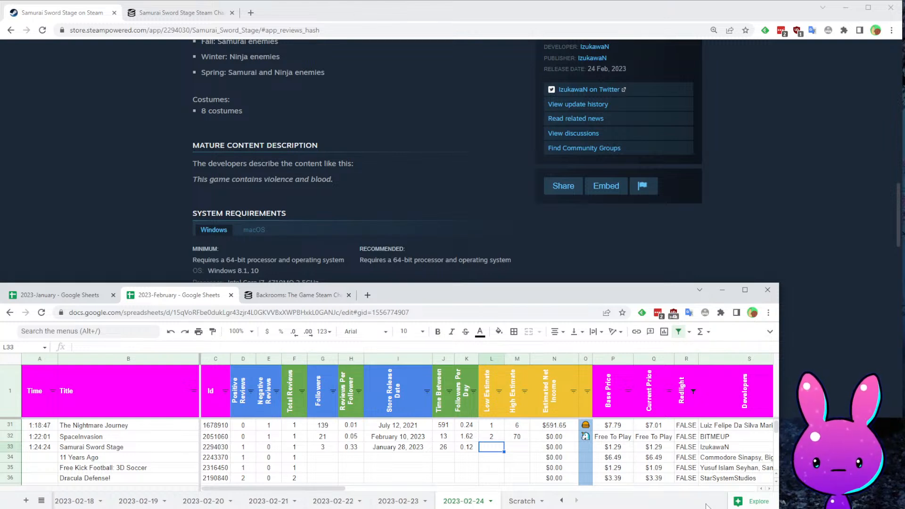
text(1)
key(Return)
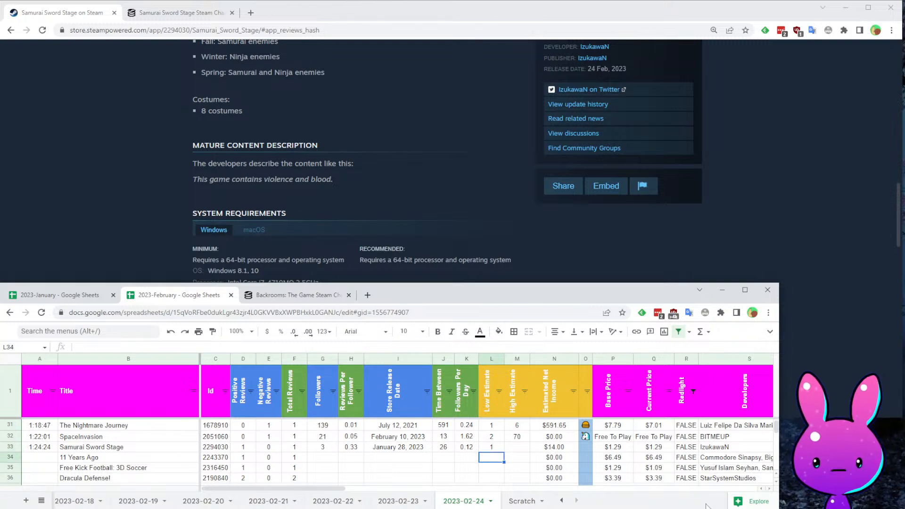
key(Up)
key(Right)
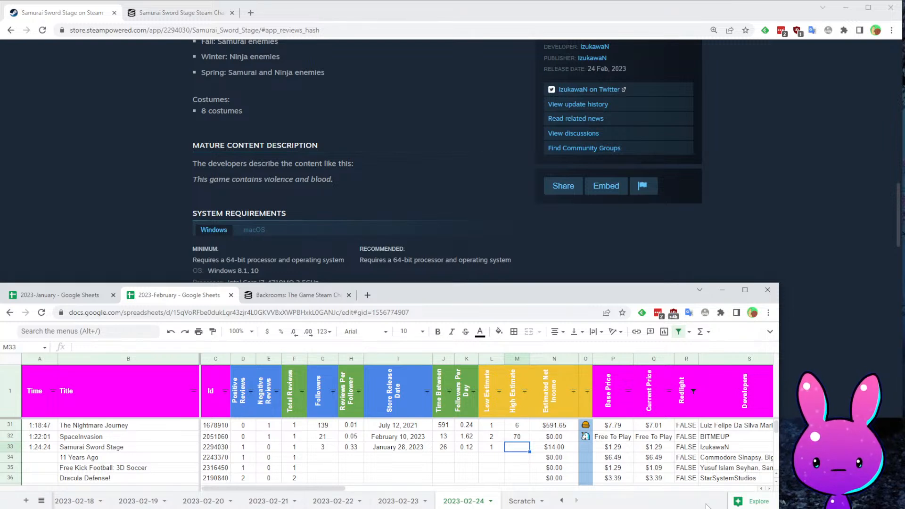
key(ctrl+v)
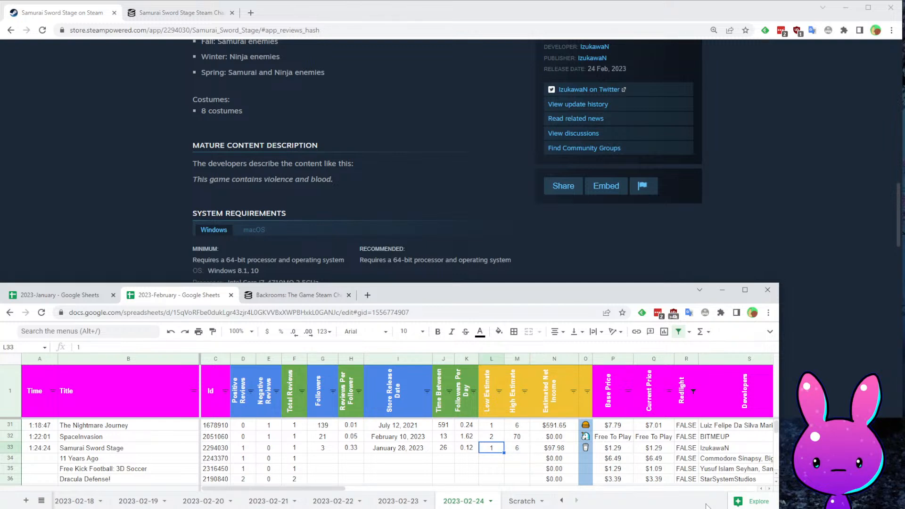
- Set Samurai Sword Stage's High Estimate to 9
key(Left)
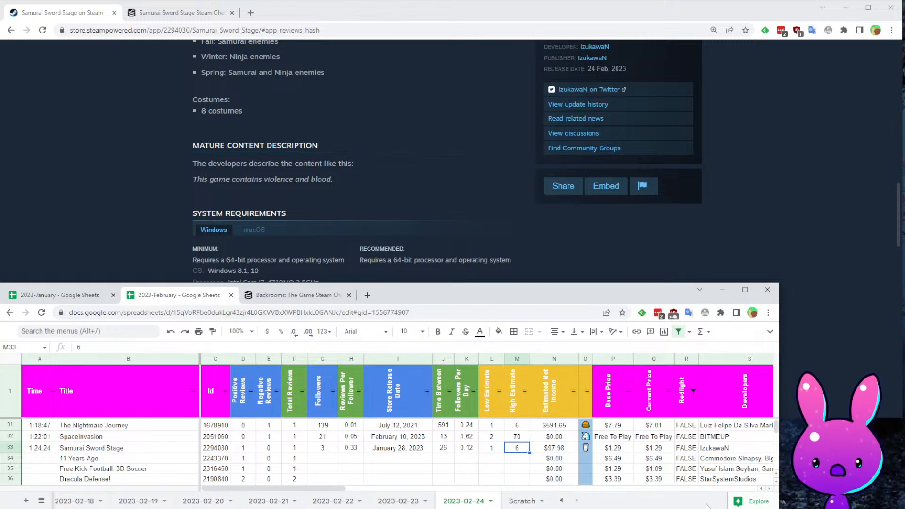
key(Right)
text(9)
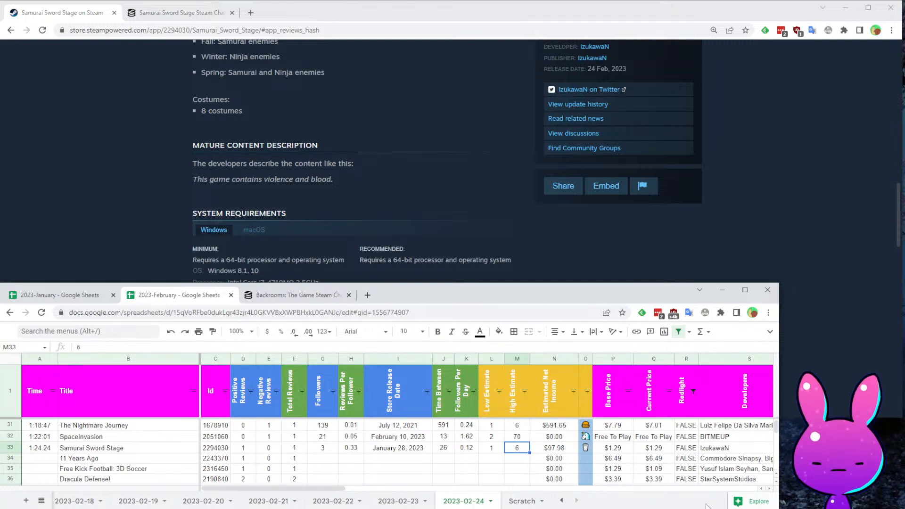
key(Return)
key(Up)
- Check Samurai Sword Stage's prices and developer, and look over the upcoming games in the rows below it
key(Right)
key(Right)
key(Right)
key(Right)
key(Right)
key(Right)
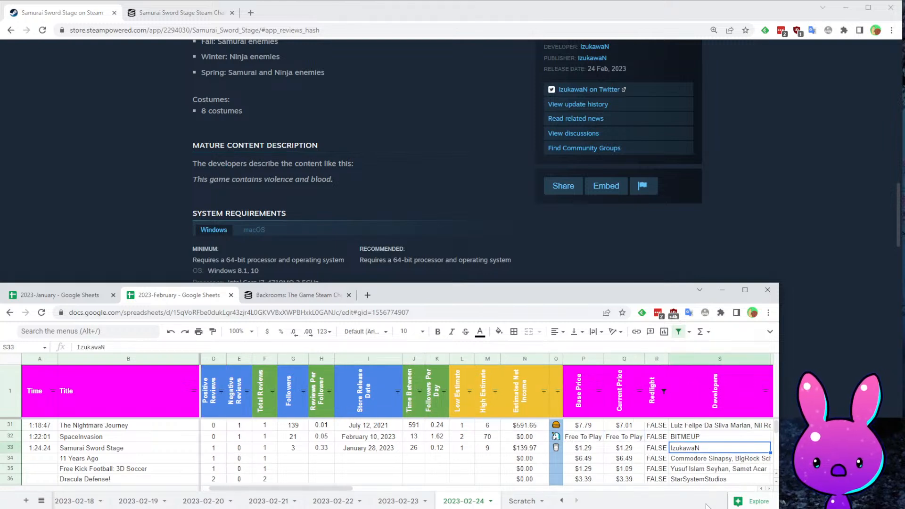
key(Down)
key(Home)
key(Right)
key(Right)
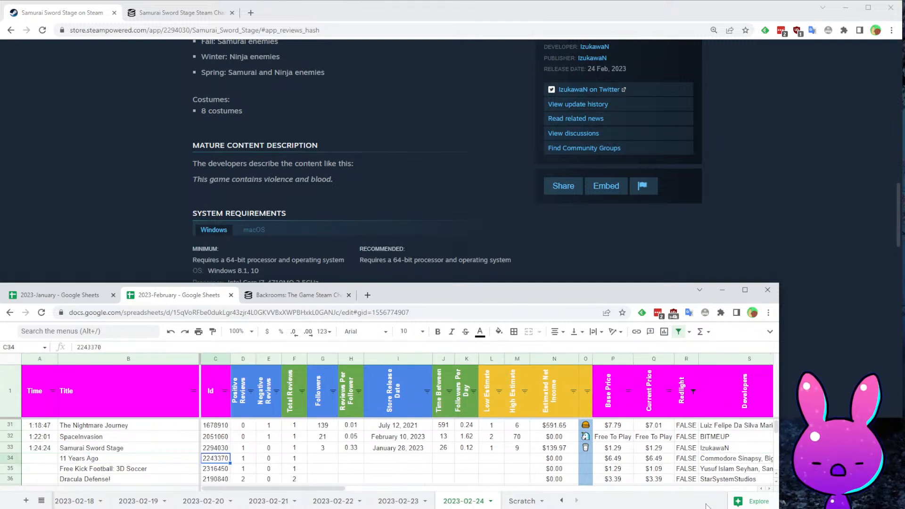
key(Down)
key(Down)
key(Down)
key(Up)
key(Up)
key(Up)
key(Up)
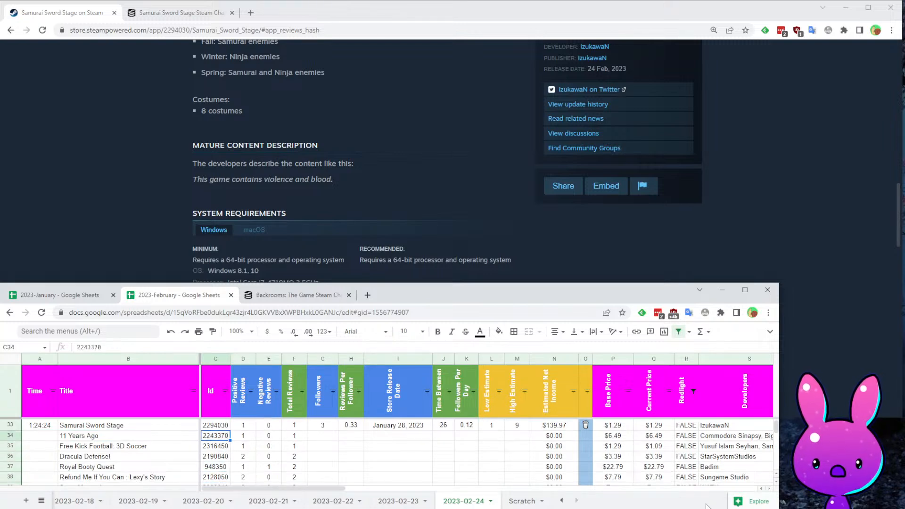
- Record 1:27:14 as the Time for 11 Years Ago and copy its Id
key(Left)
key(Left)
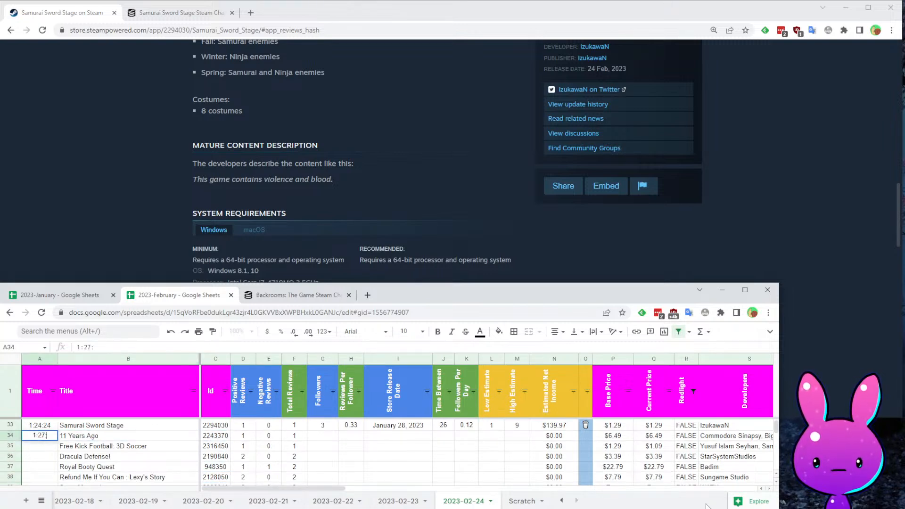
key(ctrl+shift+semicolon)
key(Right)
key(Right)
key(ctrl+c)
- Examine 11 Years Ago's reviews, prices, developers, publisher and tags across its spreadsheet row
key(Right)
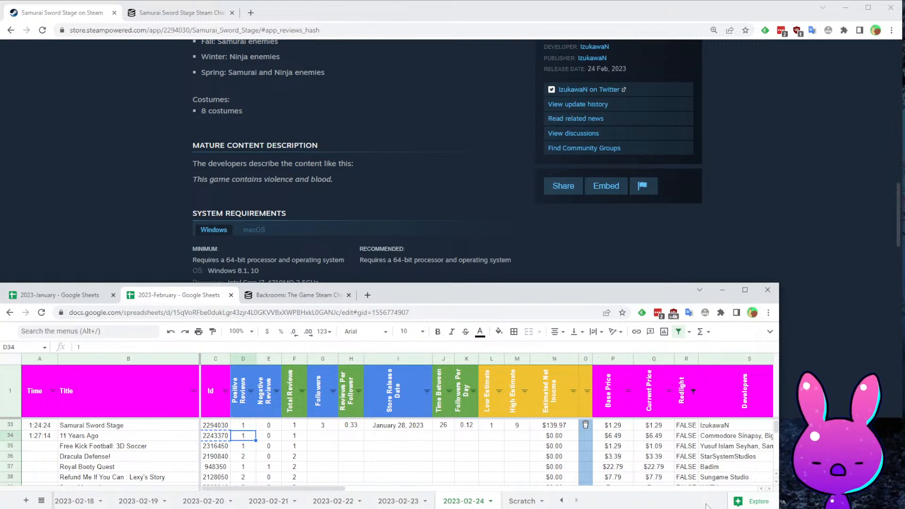
key(Right)
key(Right)
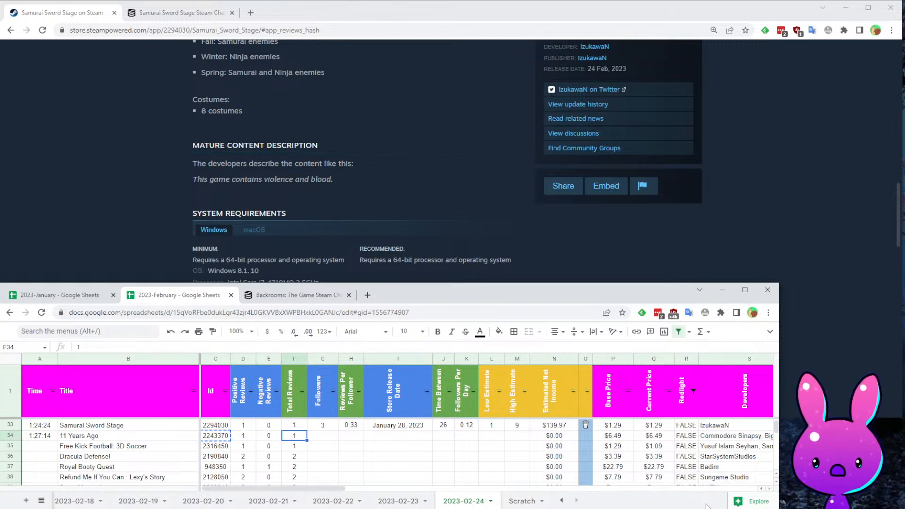
key(Right)
key(Right)
key(Right)
key(Right)
key(Right)
key(Right)
key(Right)
key(Right)
key(Right)
key(Right)
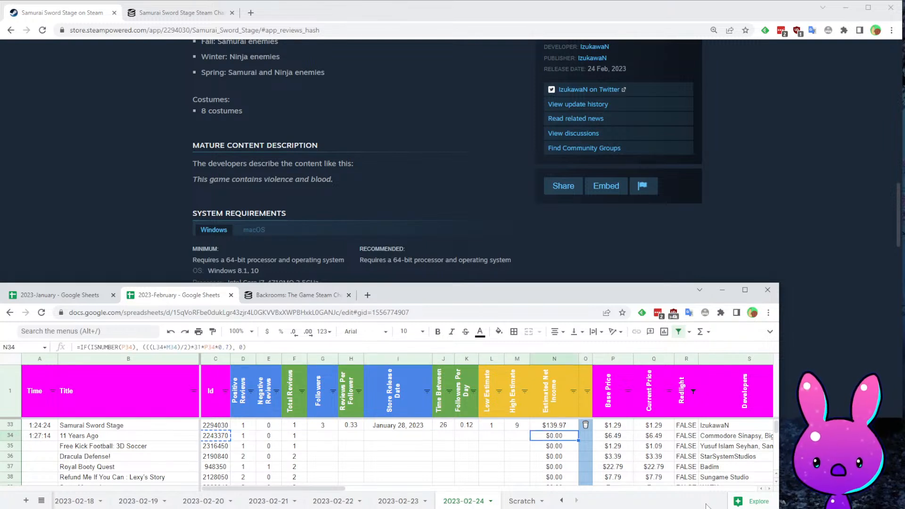
key(Right)
key(Right)
key(Right)
key(Right)
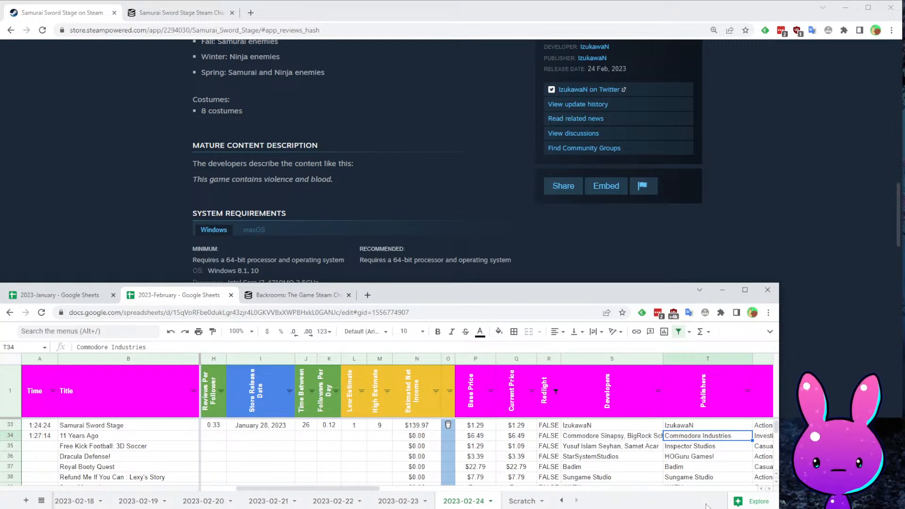
key(Left)
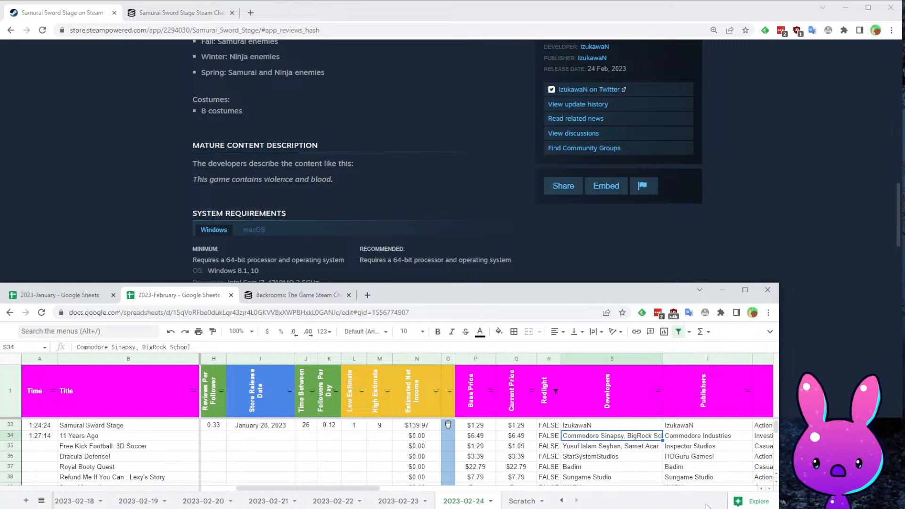
key(Right)
key(Right)
key(Left)
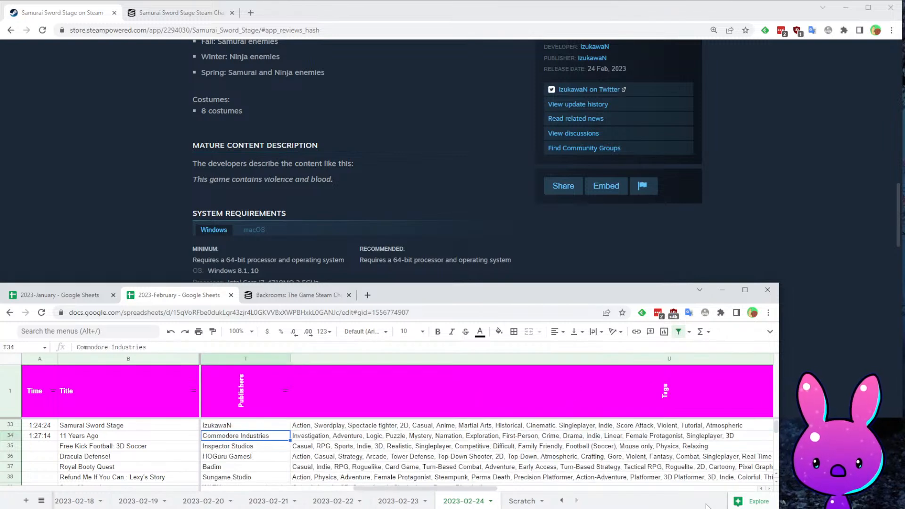
key(Left)
- Copy the Id of 11 Years Ago from its row and open the game's Steam store page with it
key(Home)
key(Right)
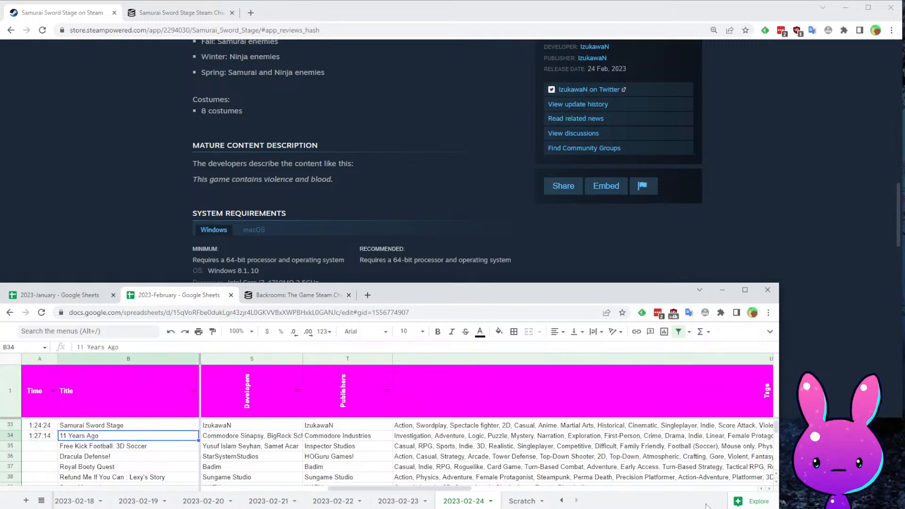
key(Right)
key(ctrl+c)
key(Left)
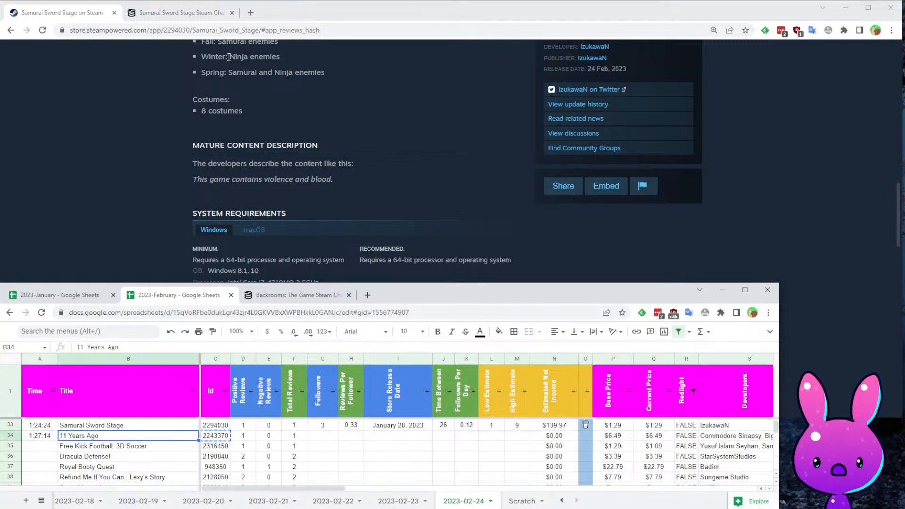
click(163, 41)
double_click(183, 29)
key(shift+End)
key(ctrl+v)
key(Return)
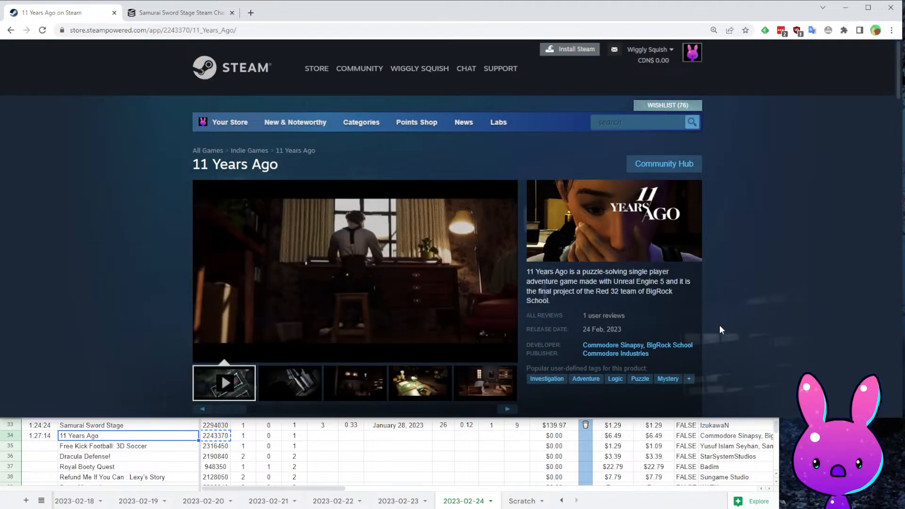
- Read the short description of 11 Years Ago and watch its trailer in full screen
drag(583, 272, 668, 273)
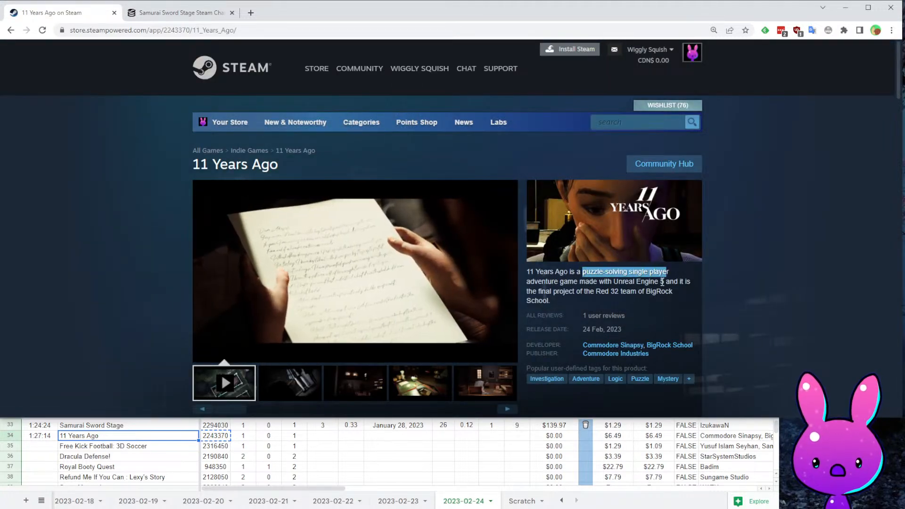
drag(580, 282, 659, 281)
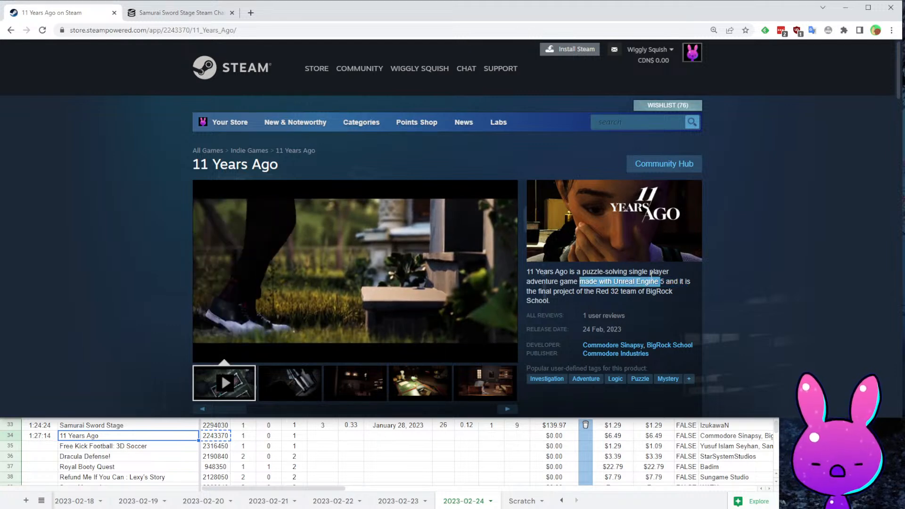
click(651, 274)
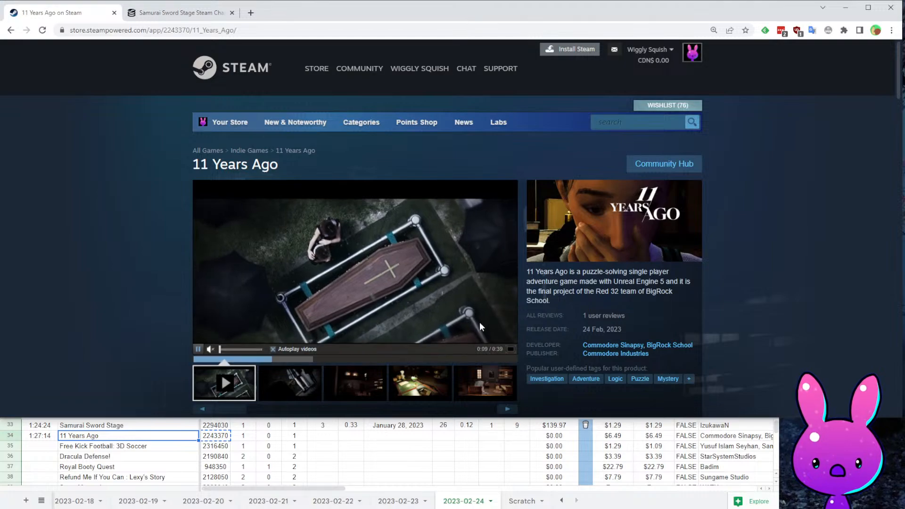
click(512, 349)
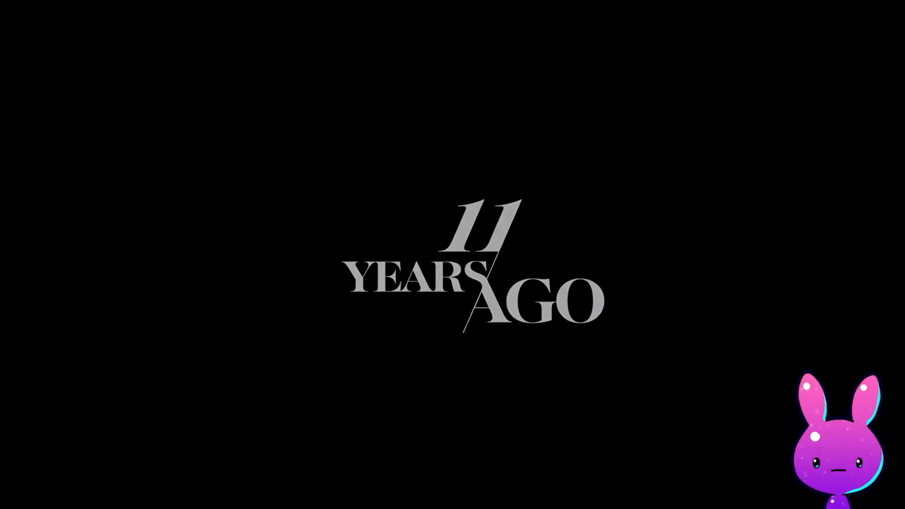
key(Escape)
- Examine the price and game description of 11 Years Ago and read its user review
scroll(726, 329, down, 7)
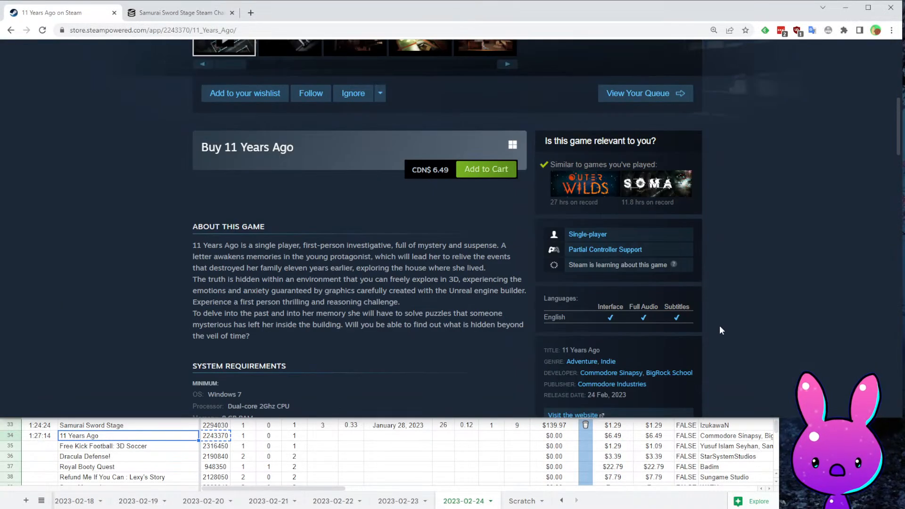
scroll(309, 264, down, 13)
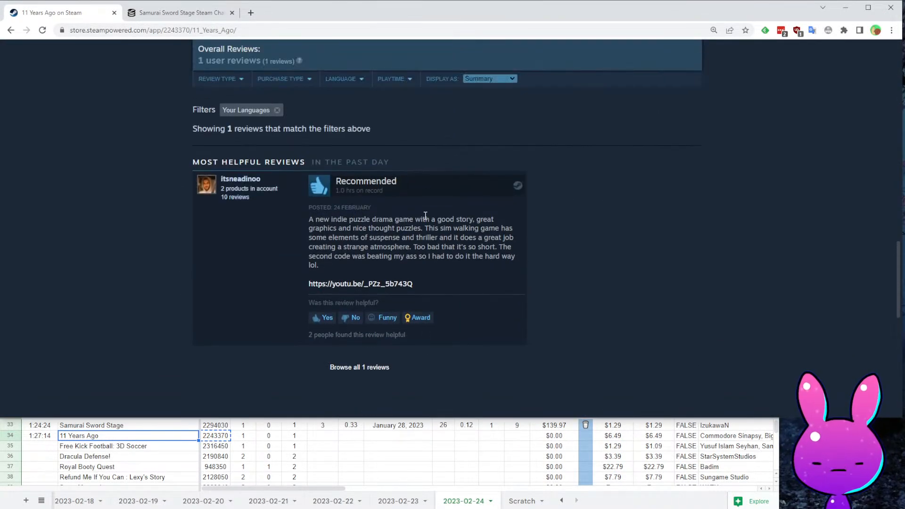
drag(336, 218, 407, 239)
drag(494, 247, 504, 247)
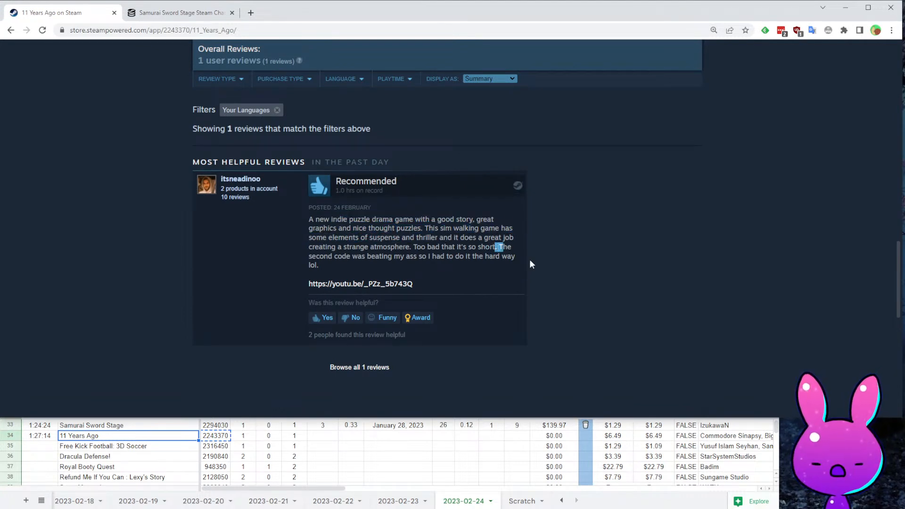
drag(404, 256, 493, 267)
click(400, 201)
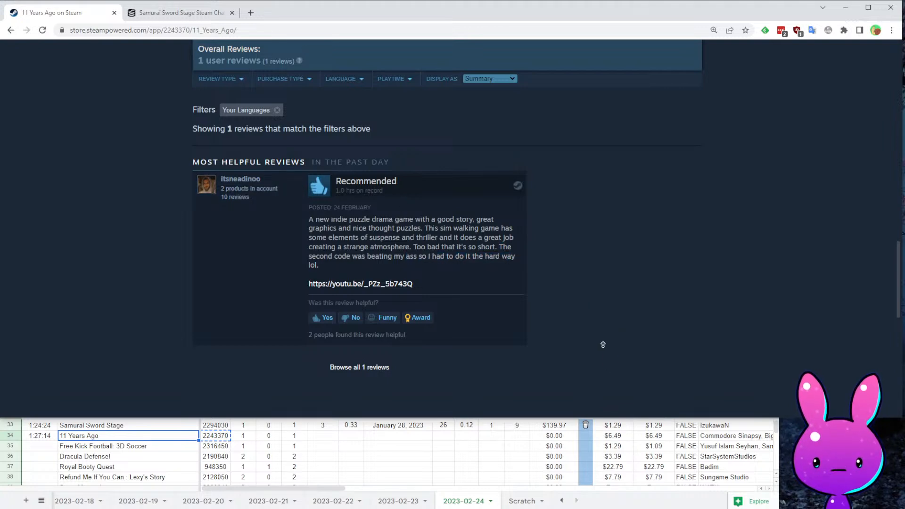
- Open the SteamDB charts page for 11 Years Ago using its app Id and examine its follower data
scroll(608, 357, up, 20)
scroll(434, 275, down, 5)
scroll(434, 275, up, 4)
click(184, 28)
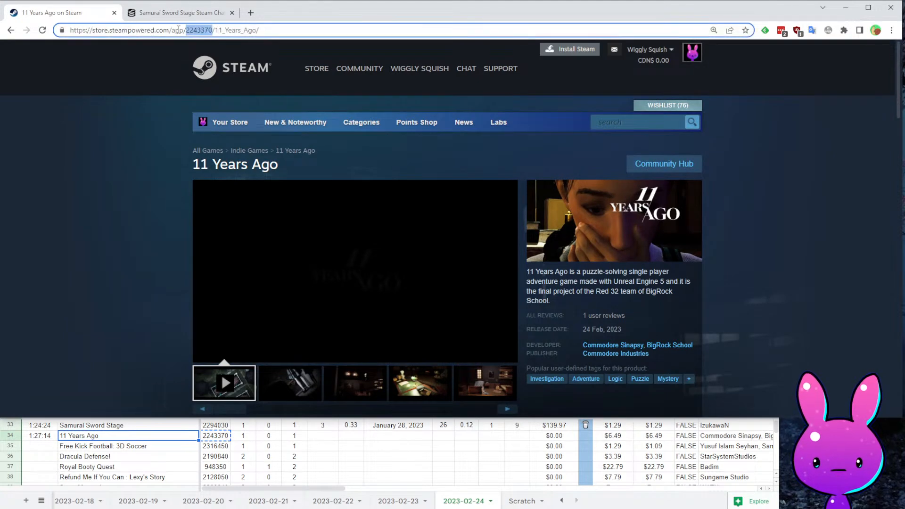
click(180, 11)
drag(153, 30, 125, 31)
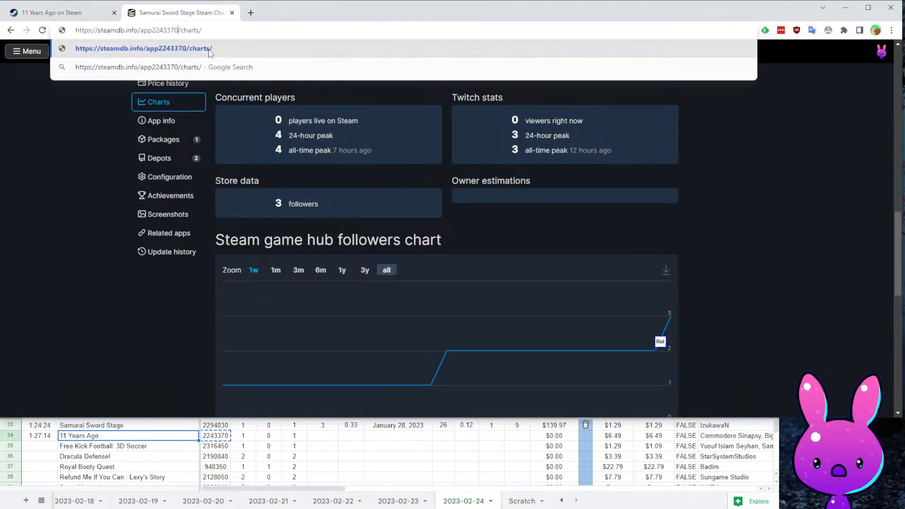
key(ctrl+v)
key(Return)
scroll(233, 260, down, 18)
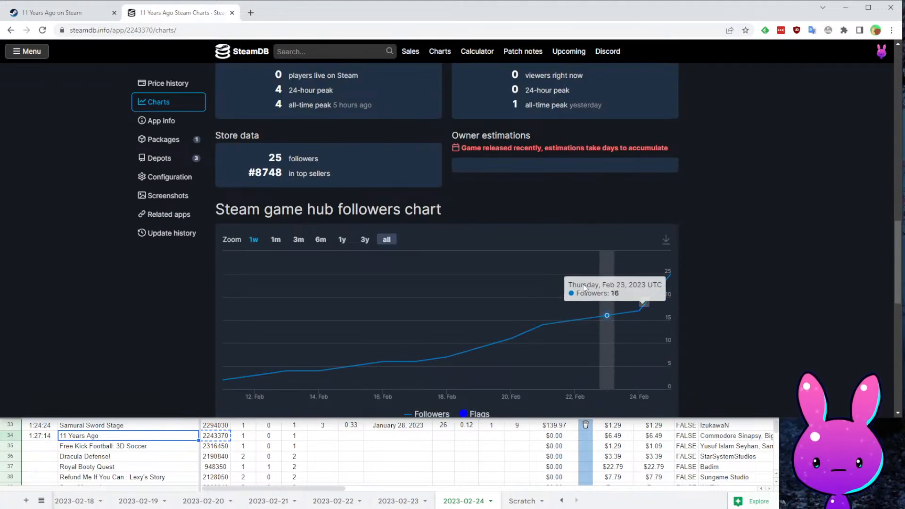
- Record 2/11/2023 as the store release date and 25 as the followers of 11 Years Ago
click(371, 437)
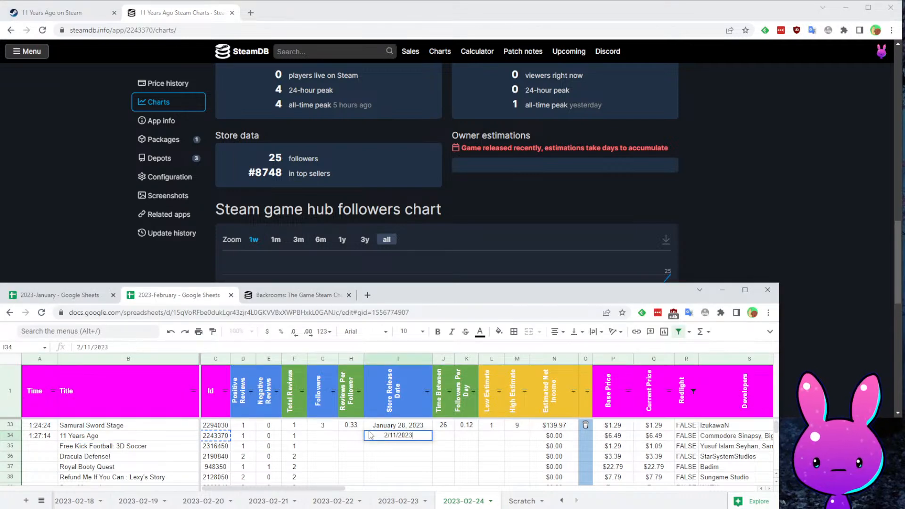
text(2/11/2023)
key(Return)
key(Up)
key(Left)
key(Left)
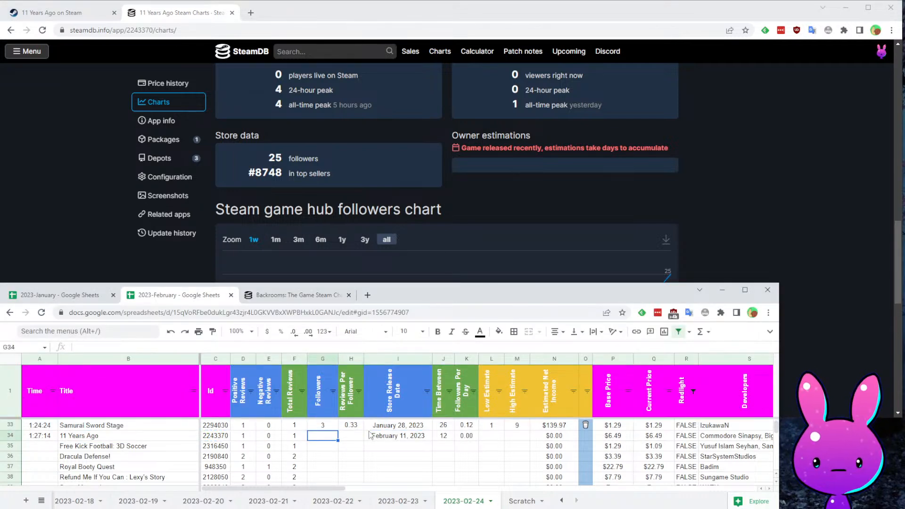
key(Return)
- Enter 2 as the low estimate for 11 Years Ago
key(Up)
key(Right)
key(Right)
key(Right)
key(Right)
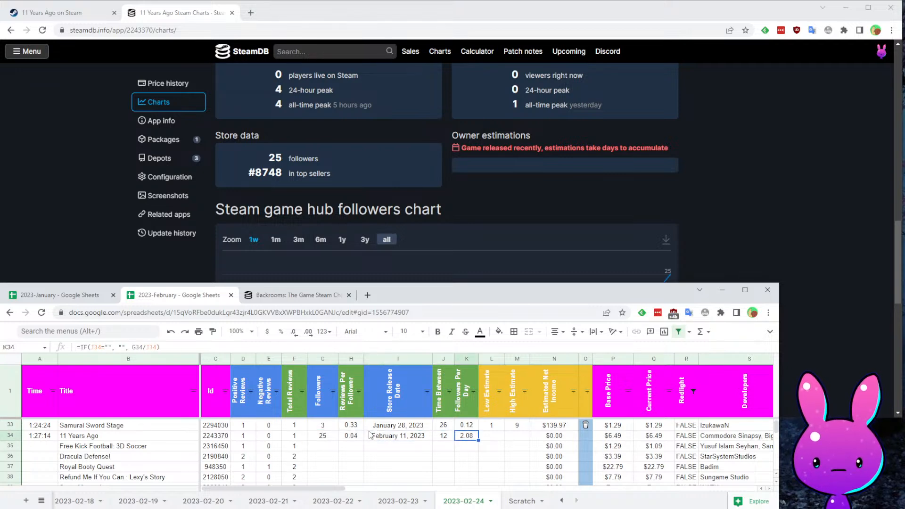
key(Right)
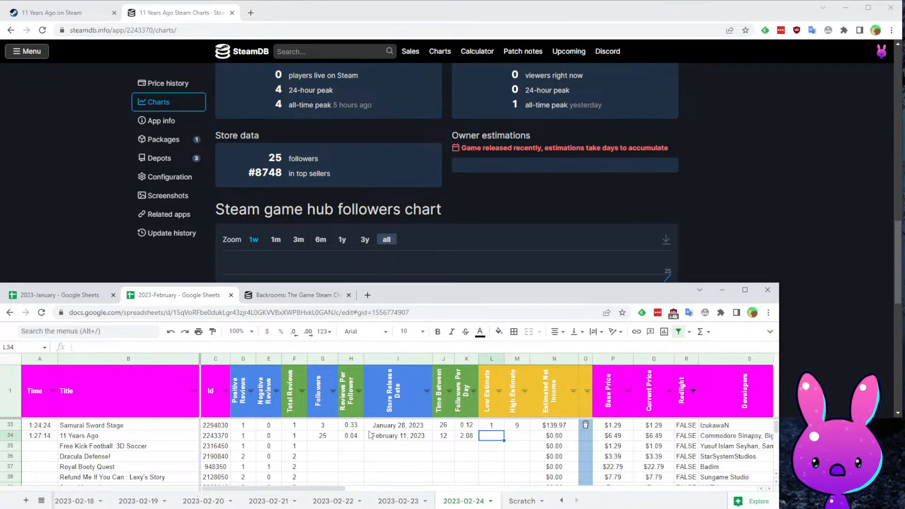
text(2)
key(Tab)
- Compare the figures of 11 Years Ago with the row above and enter 12 as its high estimate
key(Left)
key(Left)
key(Left)
key(Left)
key(Right)
key(Right)
key(Right)
key(Left)
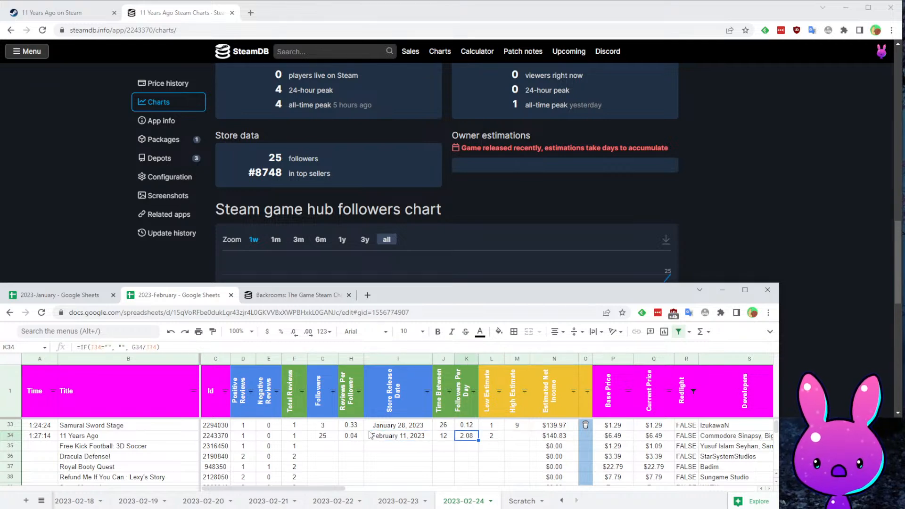
key(Right)
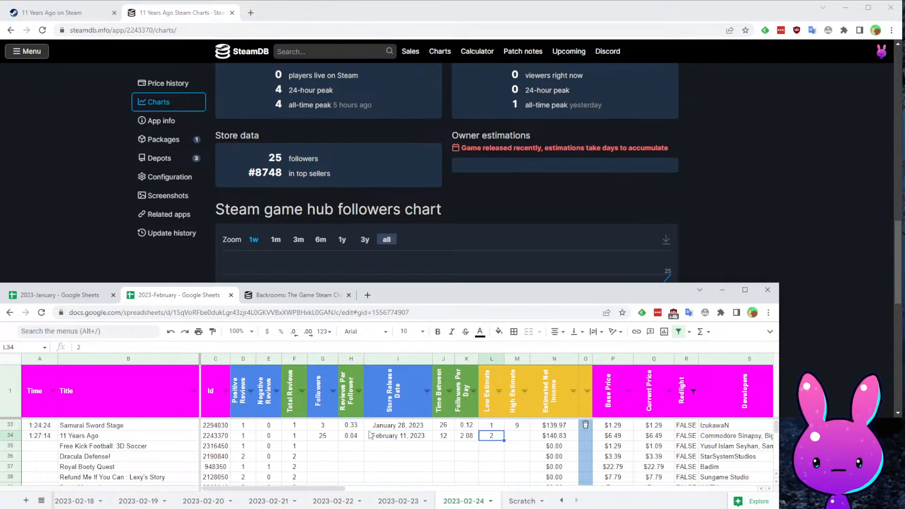
key(Left)
key(Up)
key(Right)
key(Right)
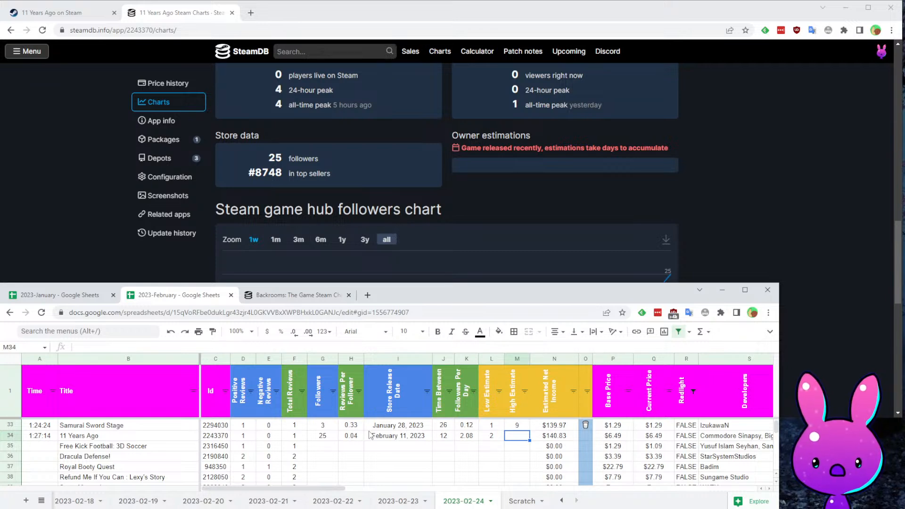
text(12)
key(Return)
- Review the row of 11 Years Ago from its title across the estimates, income and prices to its developers and publisher
key(Right)
key(Right)
key(Right)
key(Right)
key(Right)
key(Right)
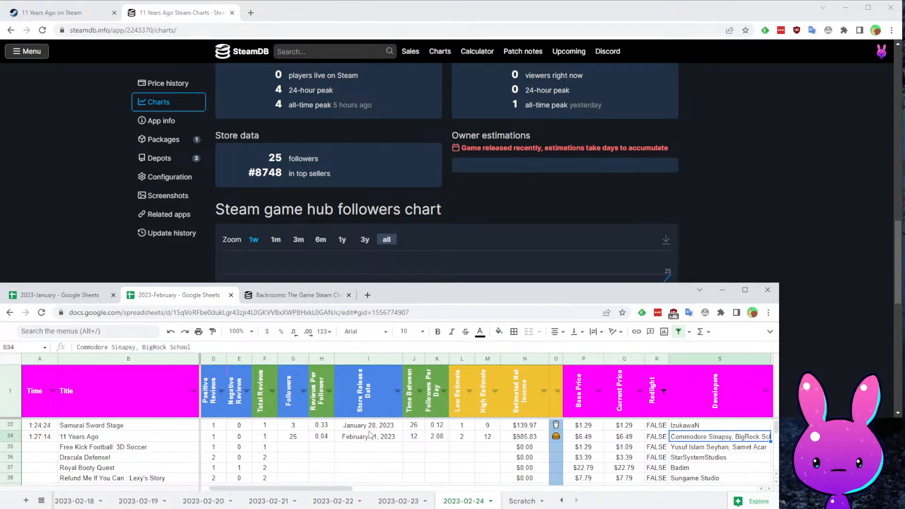
key(Down)
key(Home)
key(Right)
key(Right)
key(Left)
key(Left)
key(Down)
key(Down)
key(Up)
key(Up)
key(Up)
key(Right)
key(Right)
key(Right)
key(Right)
key(Right)
key(Right)
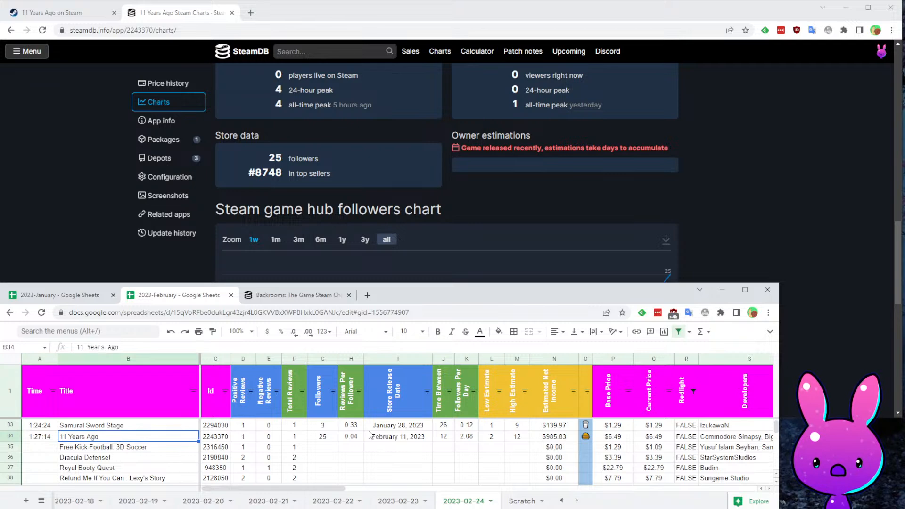
key(Right)
key(Right)
key(Right)
key(Right)
key(Right)
key(Right)
key(Right)
key(Right)
key(Right)
key(Right)
key(Right)
key(Right)
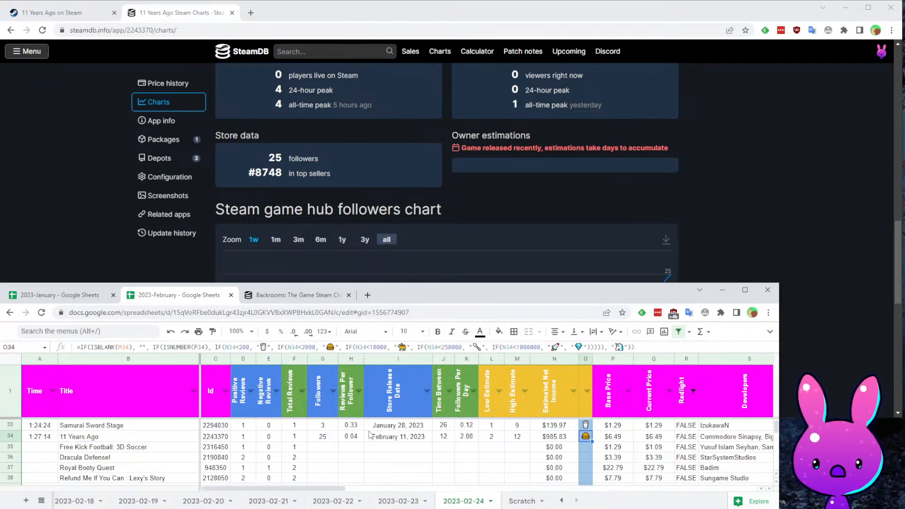
key(Left)
key(Left)
key(Left)
key(Left)
key(Left)
key(Left)
key(Left)
key(Left)
key(Left)
key(Left)
key(Left)
key(Left)
key(Left)
key(Left)
key(Left)
key(Left)
key(Left)
key(Left)
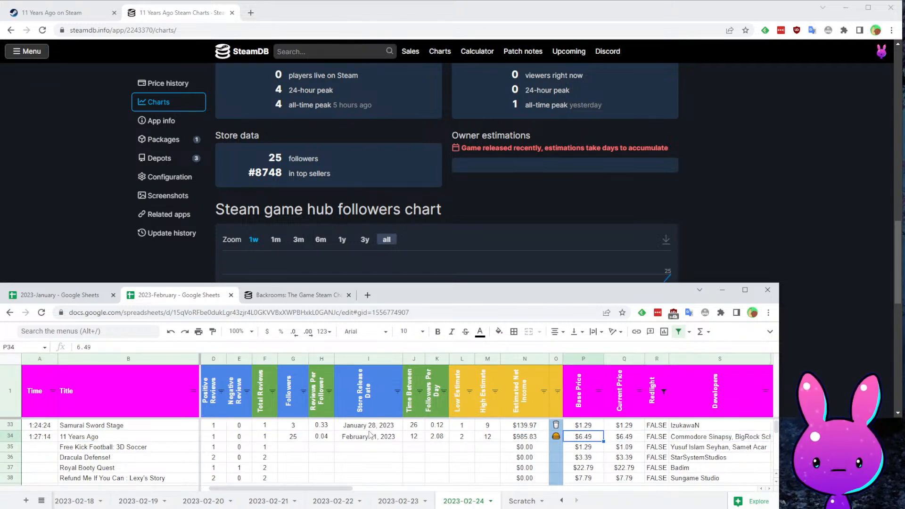
key(Right)
key(Right)
key(Right)
key(Right)
key(Right)
key(Right)
key(Right)
key(Right)
key(Right)
key(Right)
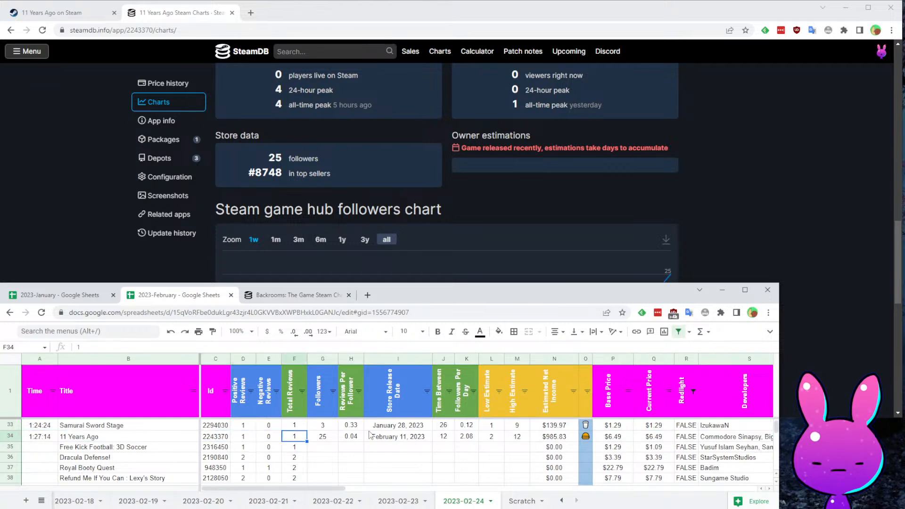
key(Right)
key(Right)
key(Right)
key(Right)
key(Right)
key(Right)
key(Right)
key(Right)
key(Right)
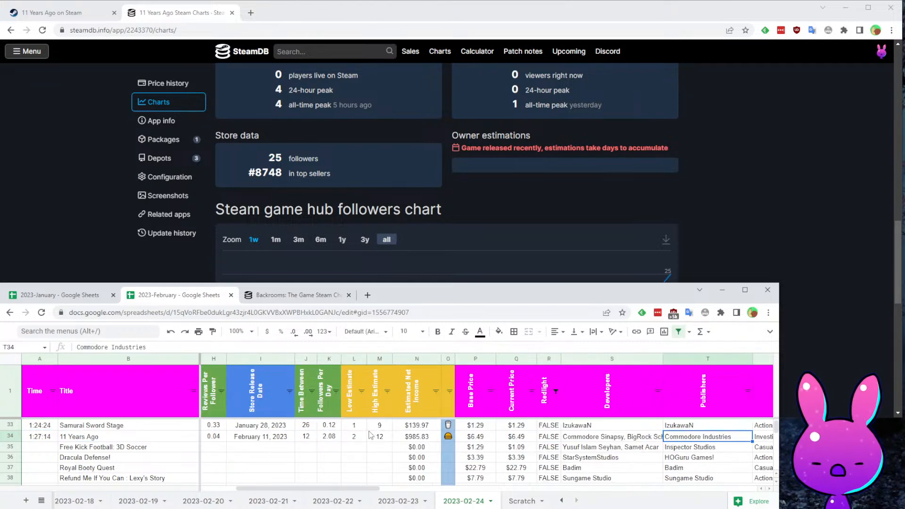
- Enter 1:29:31 as the time for Free Kick Football: 3D Soccer and copy the game's Id
key(Home)
key(Down)
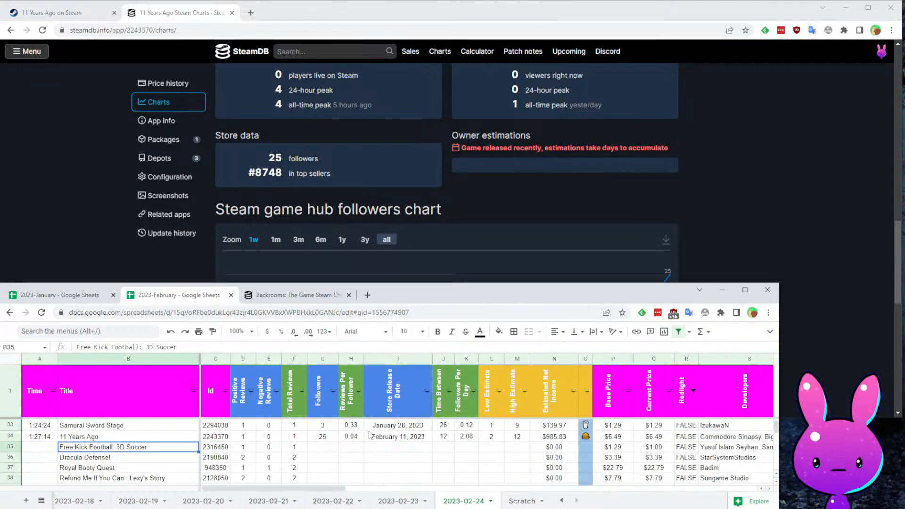
scroll(370, 434, down, 2)
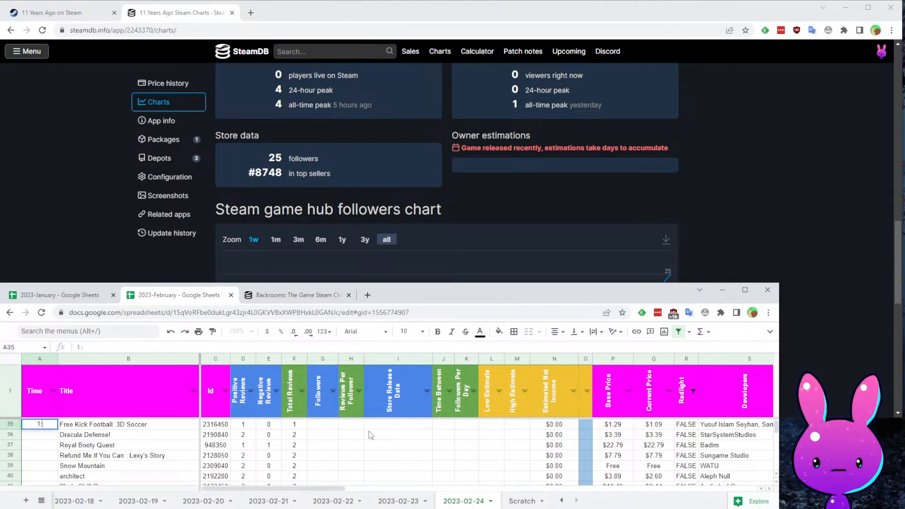
text(1:29:31)
key(Tab)
key(Tab)
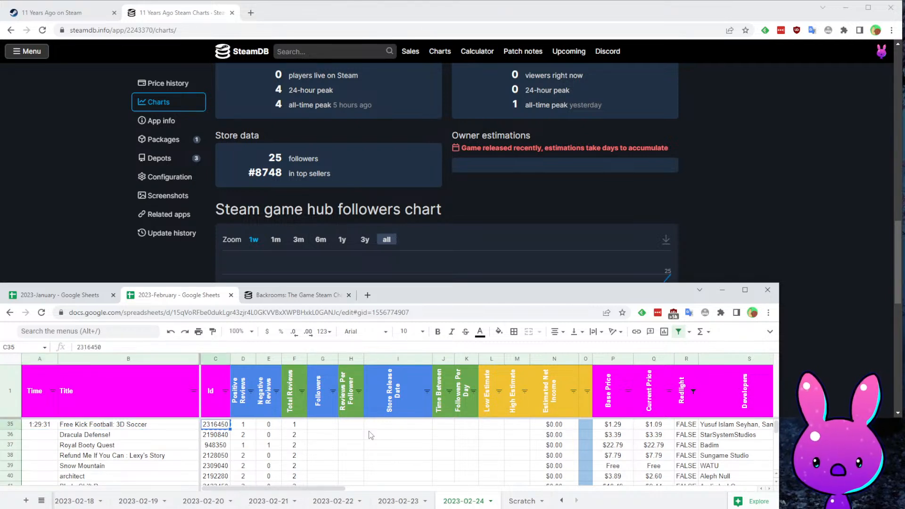
scroll(369, 431, up, 1)
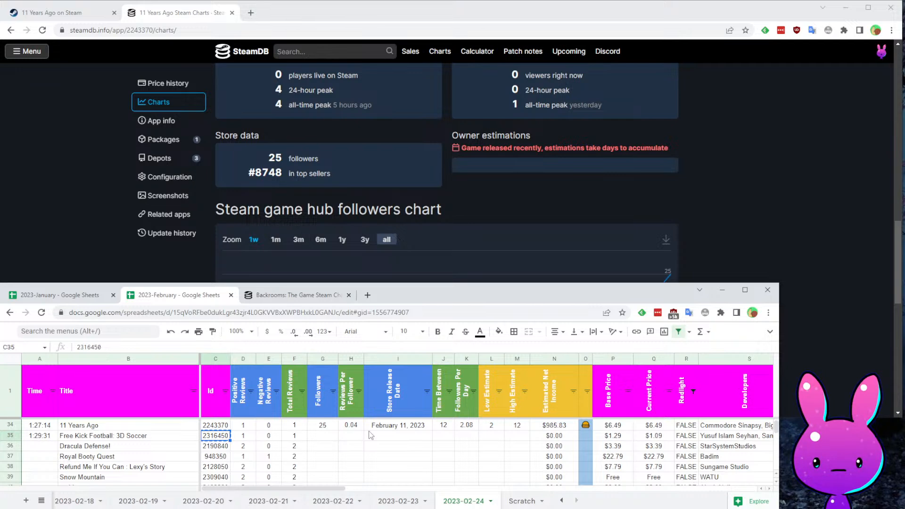
- Examine the review counts, prices, developers and publisher in the row of Free Kick Football: 3D Soccer
key(Right)
key(Left)
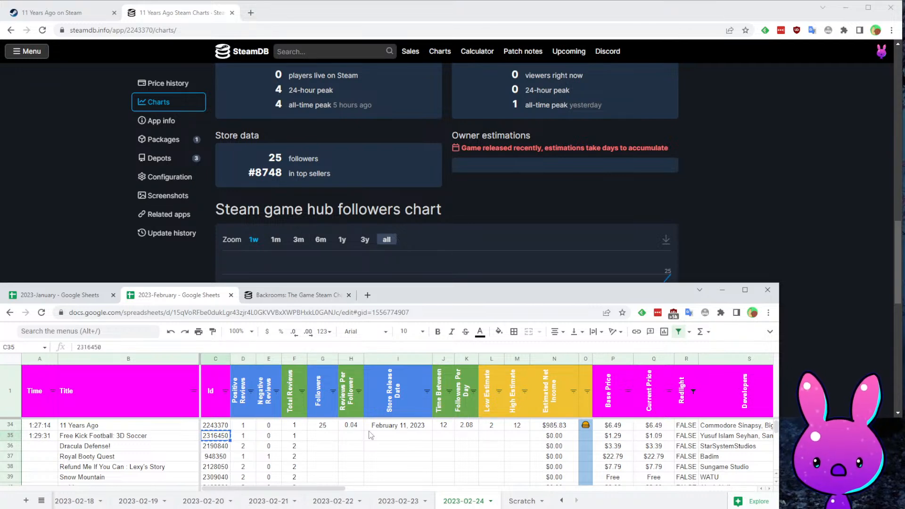
key(Right)
key(Right)
key(Left)
key(Right)
key(Right)
key(Right)
key(Right)
key(Right)
key(Right)
key(Right)
key(Right)
key(Right)
key(Right)
key(Right)
key(Right)
key(Right)
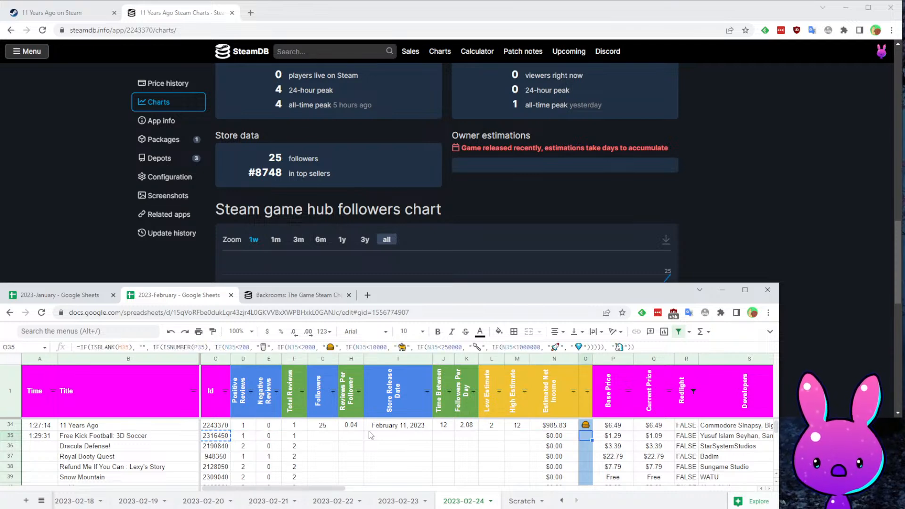
key(Right)
key(Right)
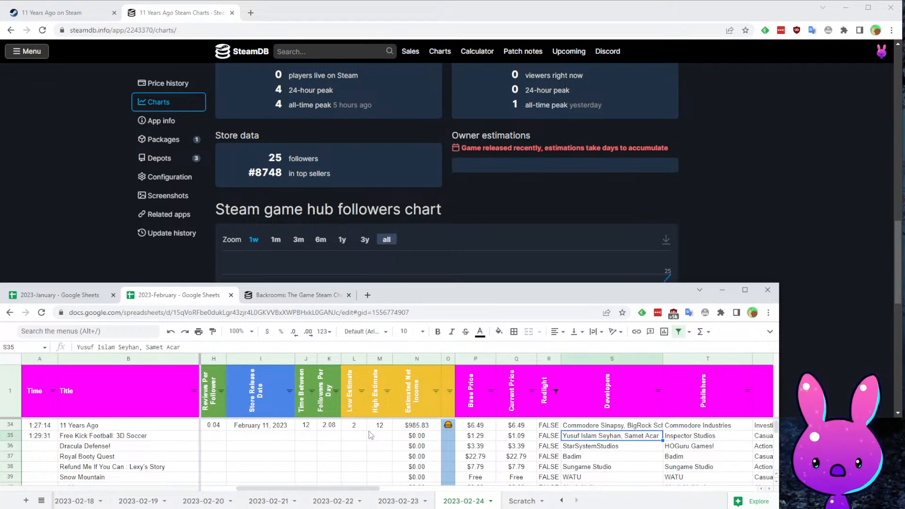
key(Up)
key(Home)
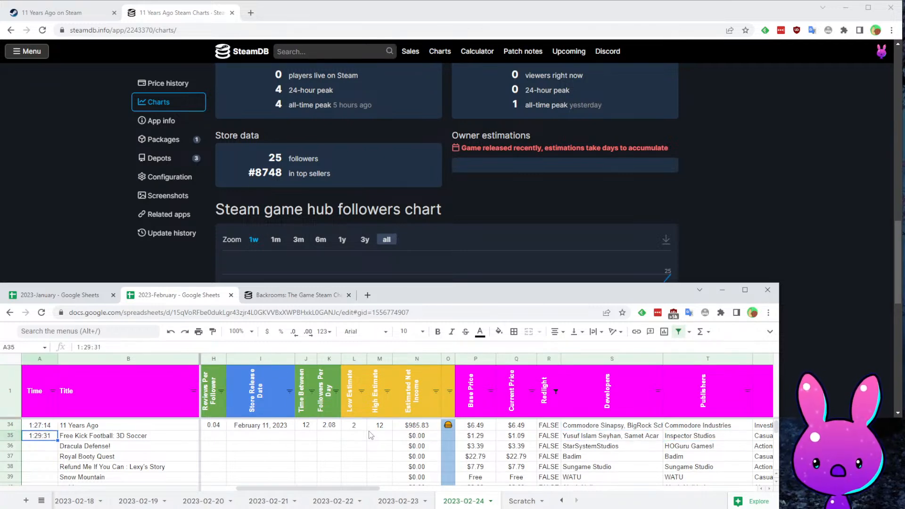
- Open the Steam store page of Free Kick Football: 3D Soccer using its app Id 2316450
key(Right)
key(Right)
click(54, 15)
double_click(206, 30)
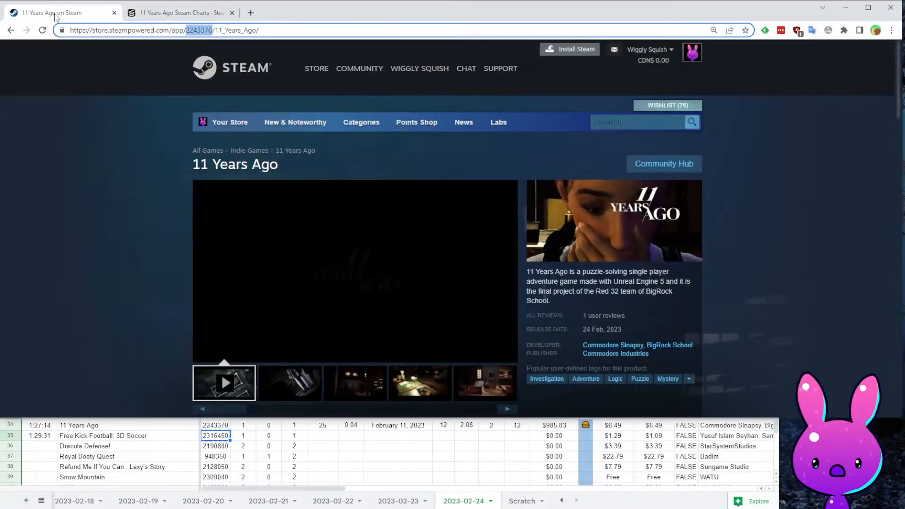
text(2316450)
key(Return)
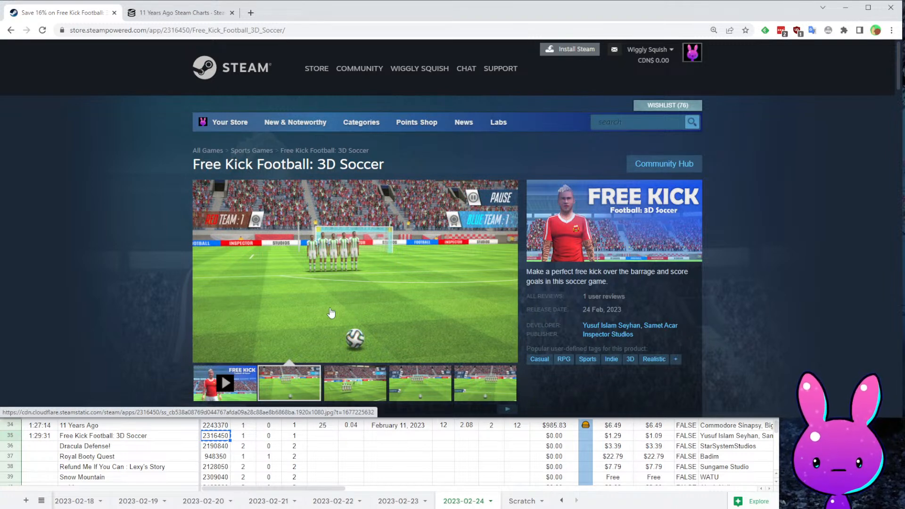
- Watch the trailer of Free Kick Football: 3D Soccer and read its store details and user review
click(223, 382)
scroll(687, 167, down, 20)
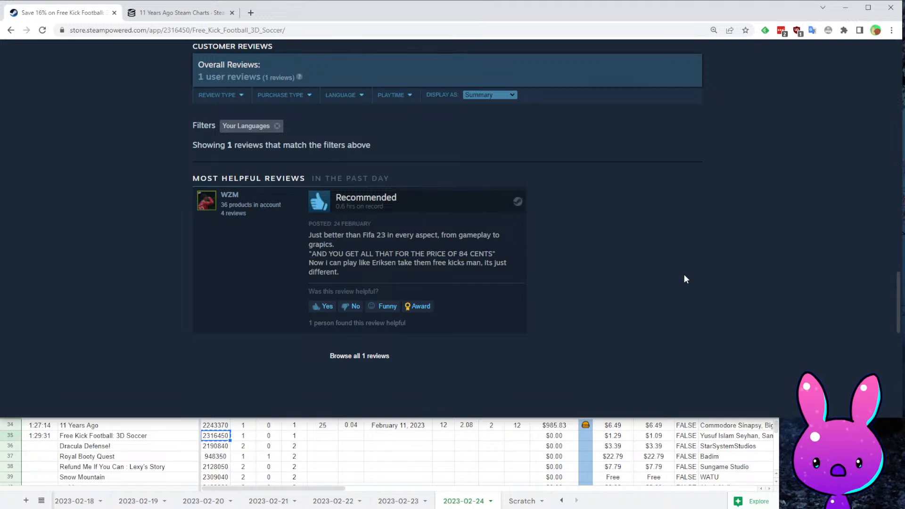
scroll(578, 291, up, 6)
scroll(437, 372, down, 6)
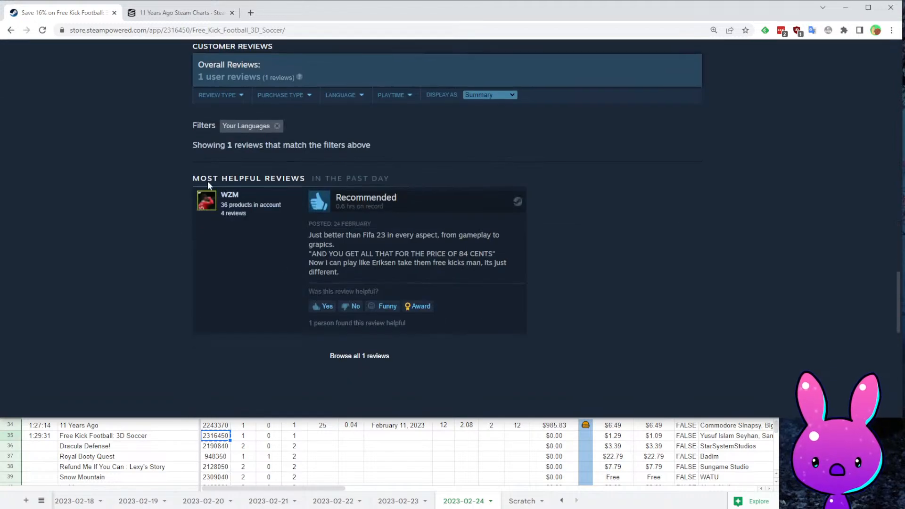
scroll(557, 242, up, 15)
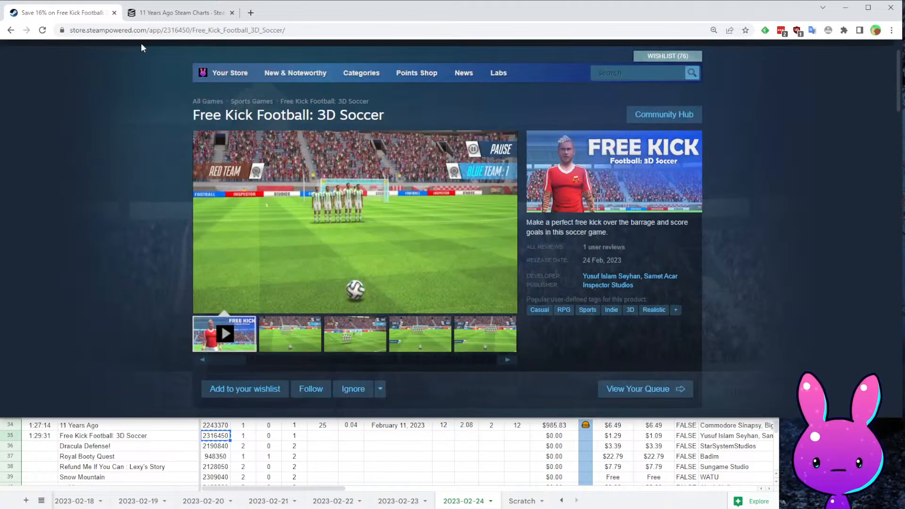
- Open the SteamDB charts page for app Id 2316450 and examine its followers chart for the earliest date
click(179, 28)
click(178, 19)
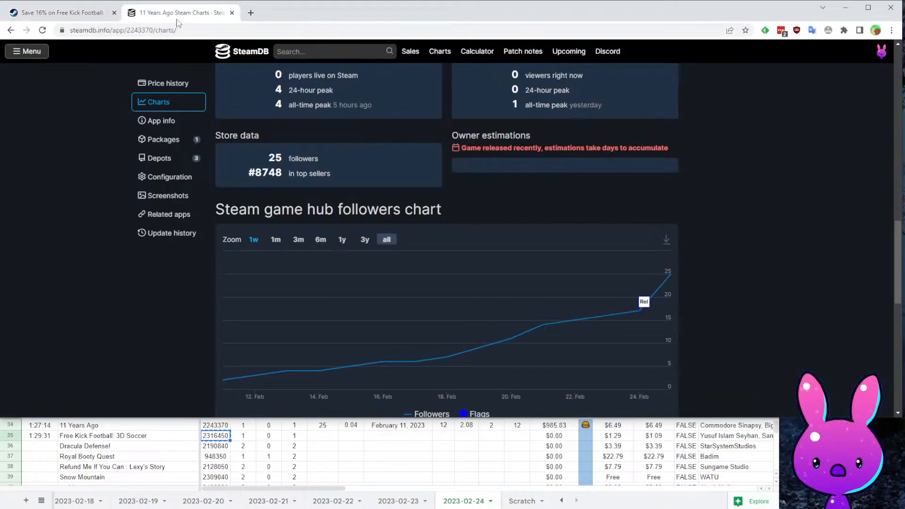
double_click(136, 31)
text(2316450)
key(Return)
scroll(534, 178, down, 10)
scroll(633, 220, down, 5)
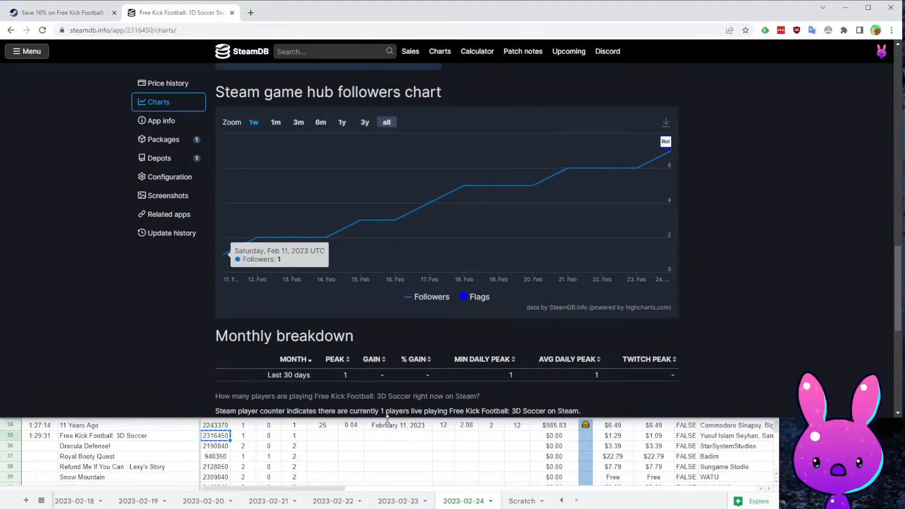
- Record February 11, 2023 as the store release date and 7 as the followers of Free Kick Football: 3D Soccer
click(401, 426)
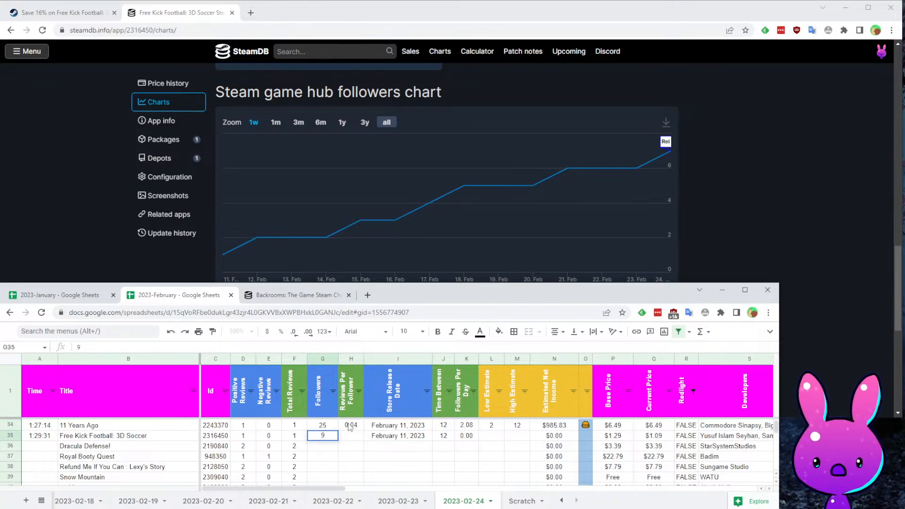
scroll(329, 238, up, 4)
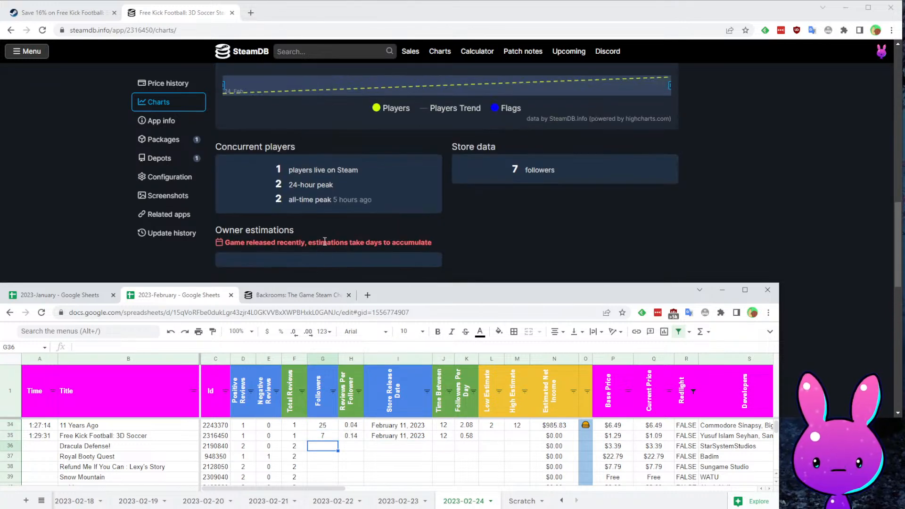
scroll(329, 239, down, 2)
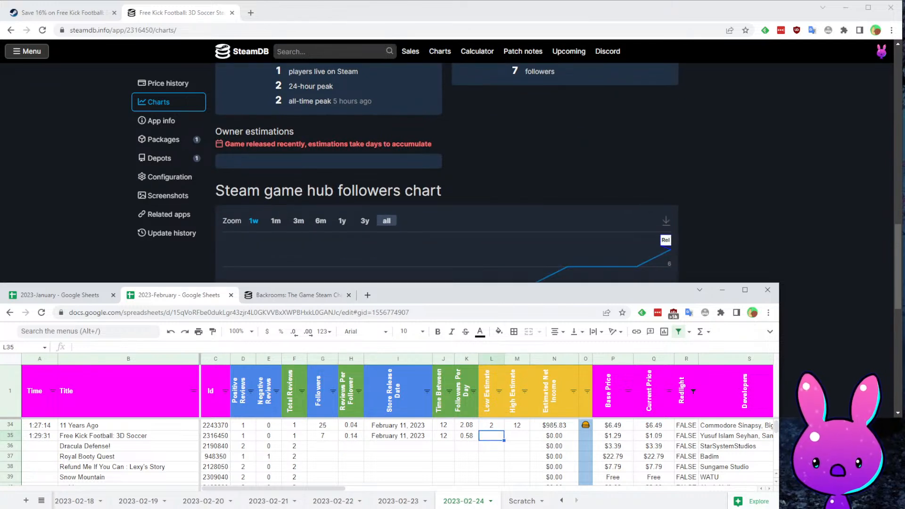
- Enter a low estimate of 1 and a high estimate of 2 for Free Kick Football: 3D Soccer
key(Tab)
key(Tab)
key(Tab)
key(Tab)
key(Tab)
key(Tab)
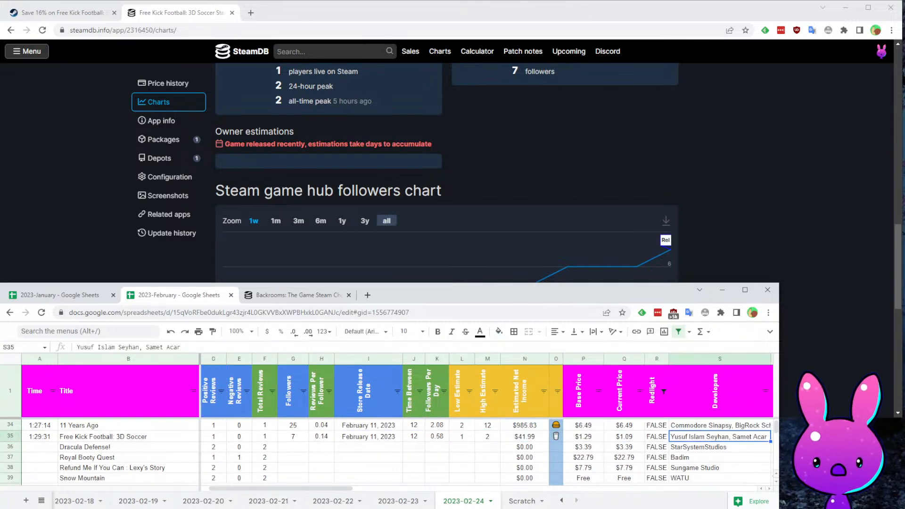
- Record 1:31:05 as the time for Dracula Defense! and copy the game's Id, 2190840
key(Home)
key(Down)
key(Right)
key(Right)
key(Right)
key(Down)
key(Left)
key(Left)
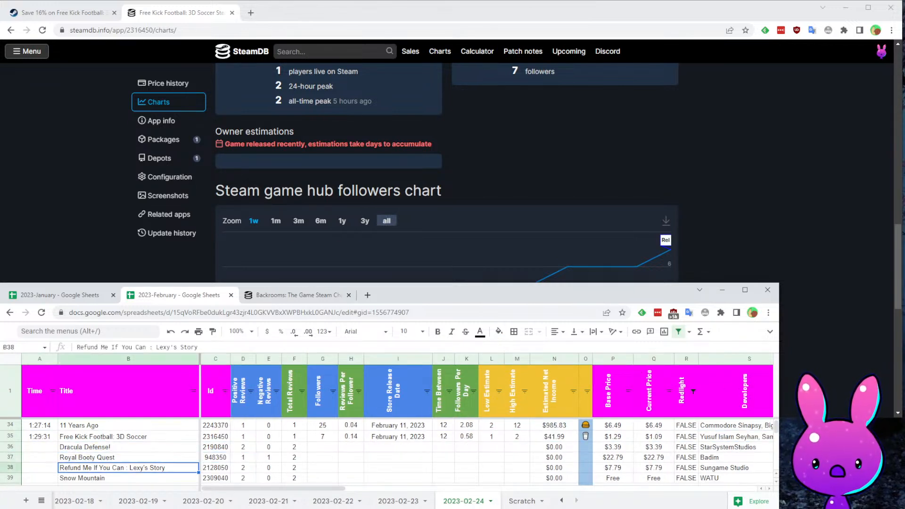
key(Left)
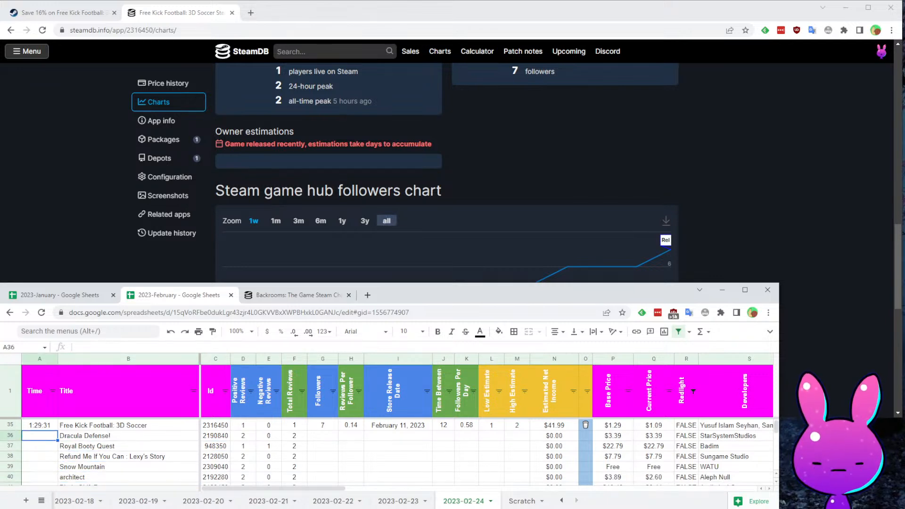
key(Tab)
key(Tab)
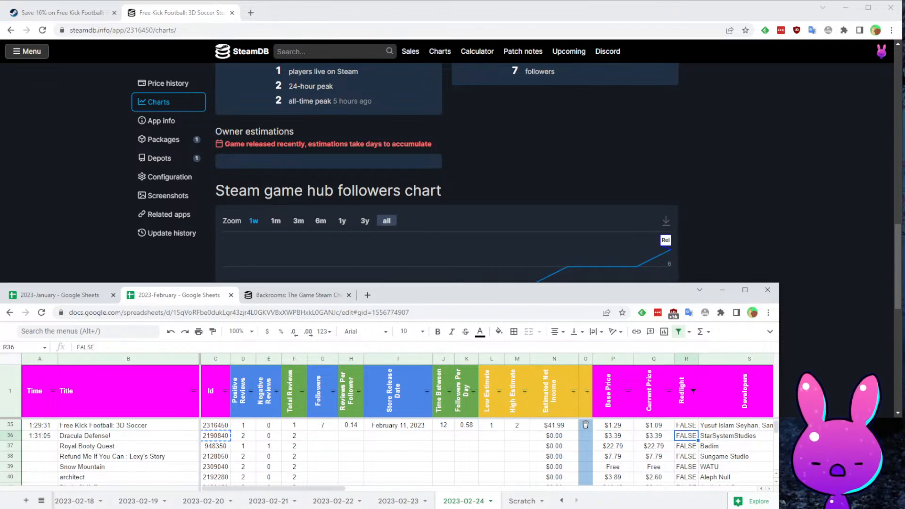
- Check the developer and publisher of Dracula Defense! and open the Steam store page for app Id 2190840
key(Tab)
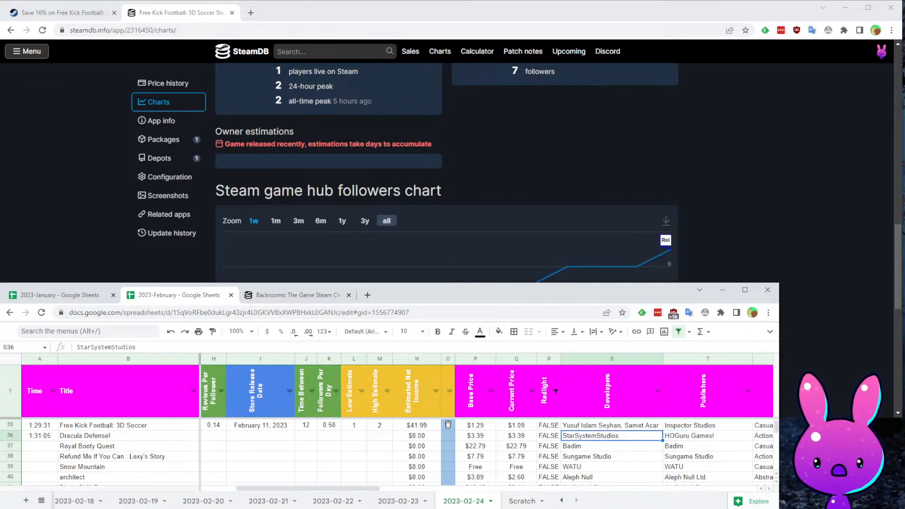
key(Tab)
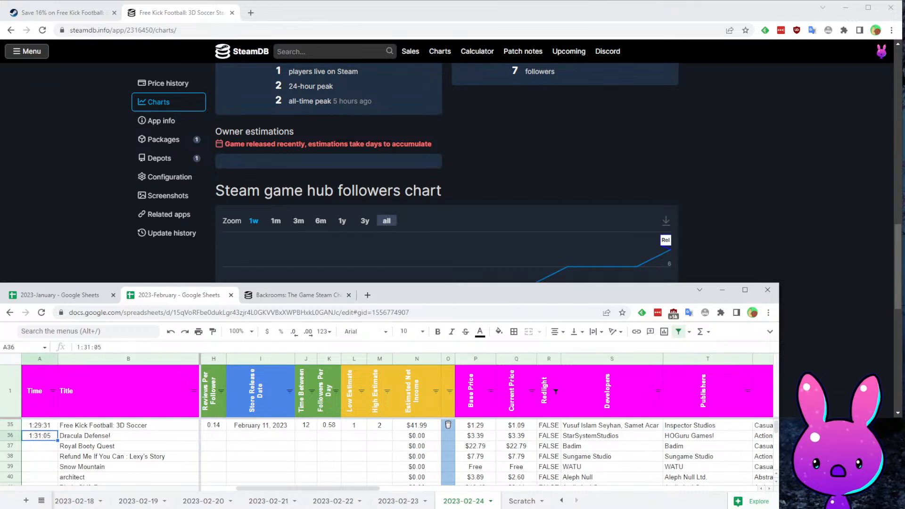
key(Tab)
key(Tab)
click(60, 3)
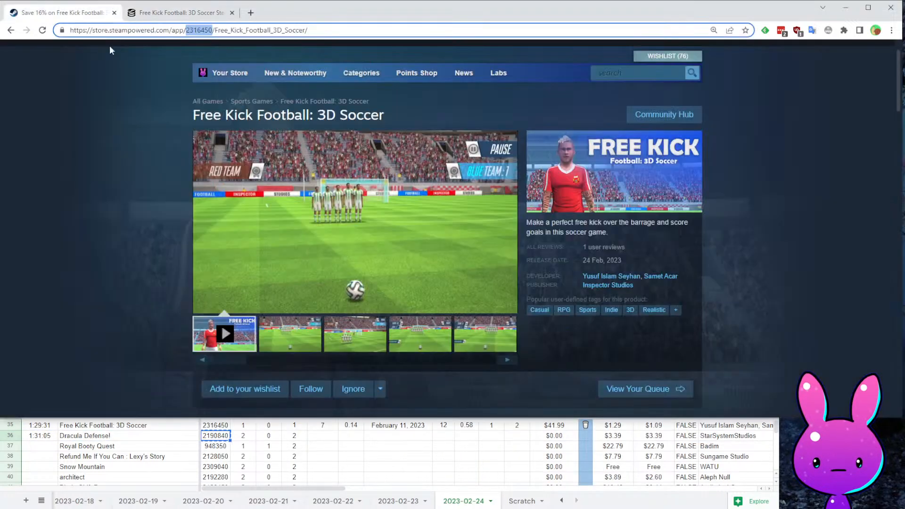
text(2190840)
key(Return)
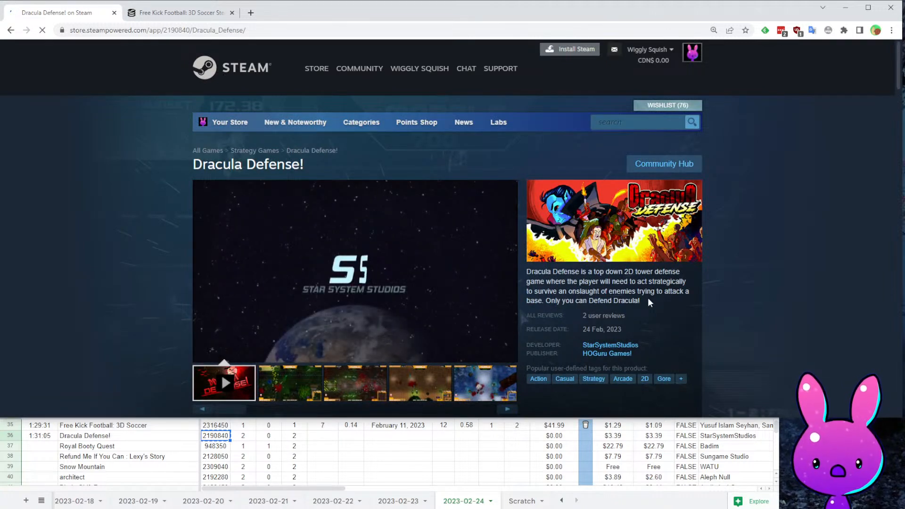
- Watch the trailer of Dracula Defense! in full screen and return to the store page
scroll(766, 267, down, 2)
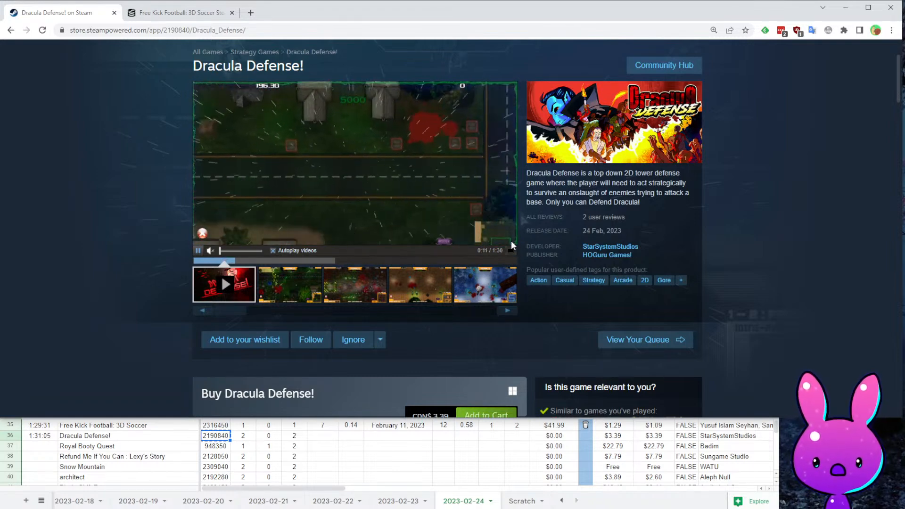
click(510, 251)
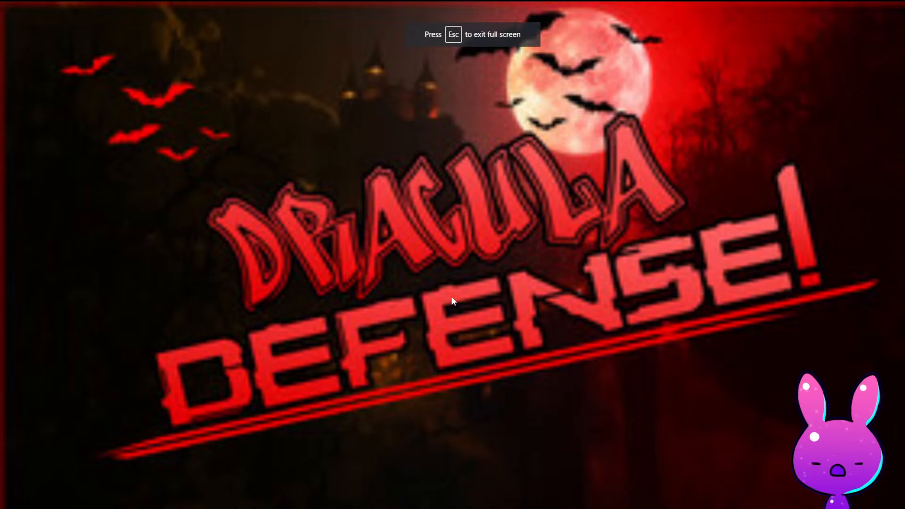
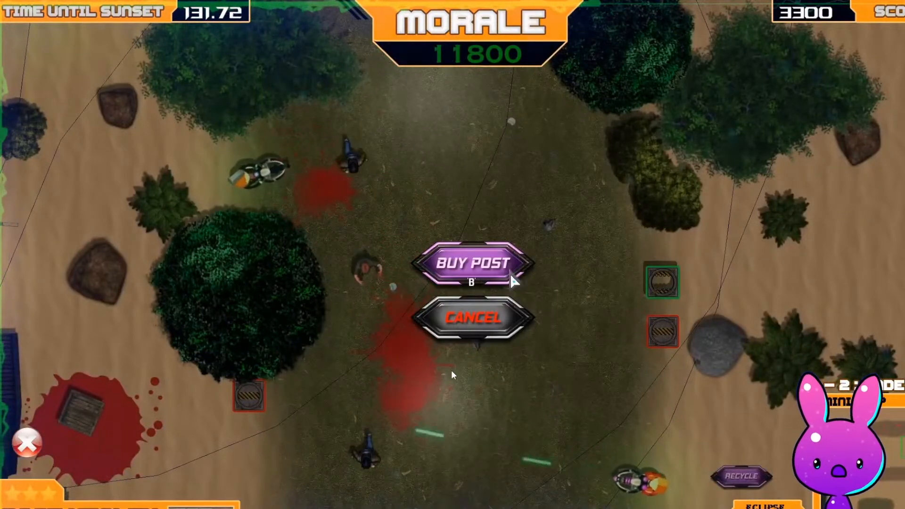
click(514, 281)
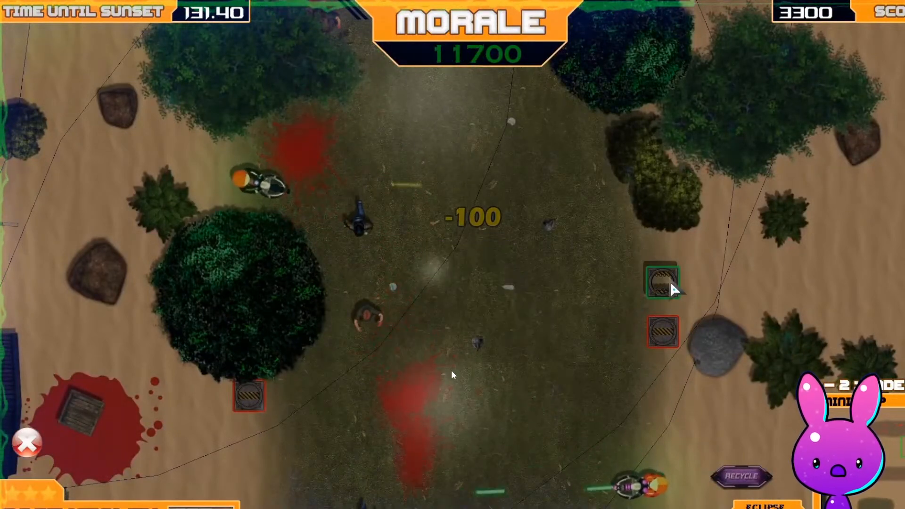
click(665, 283)
click(529, 347)
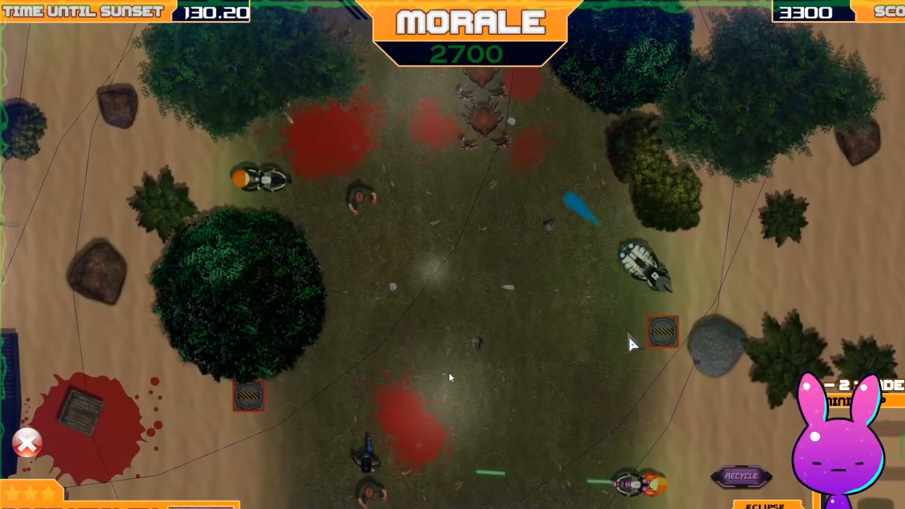
key(Escape)
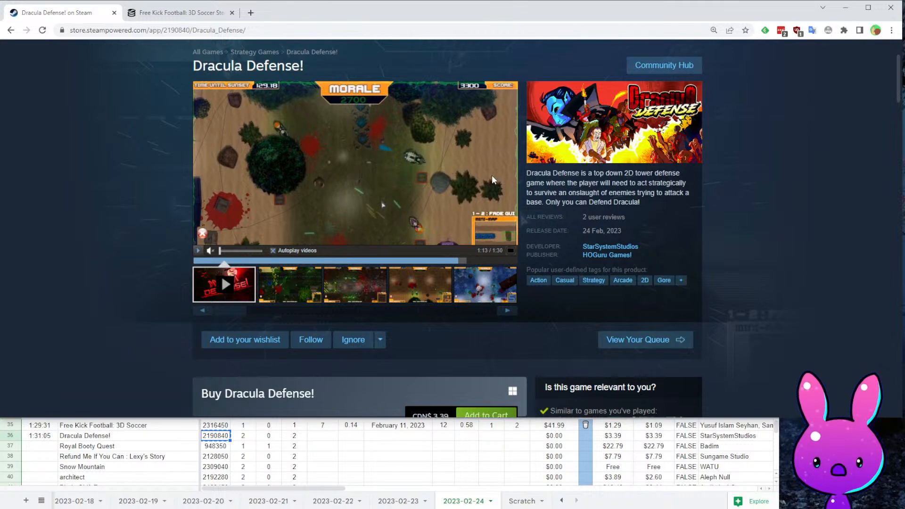
- Read the store description, system requirements and most helpful user reviews of Dracula Defense!
scroll(352, 238, down, 12)
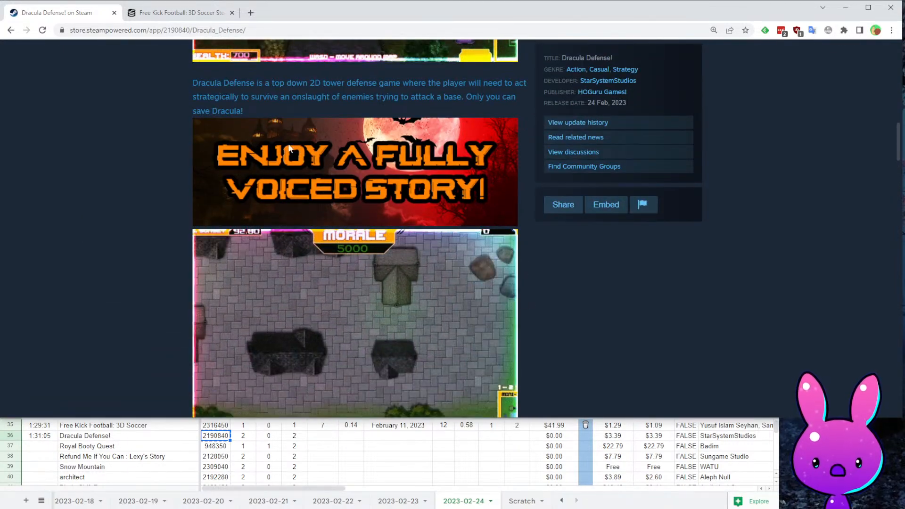
scroll(462, 197, down, 15)
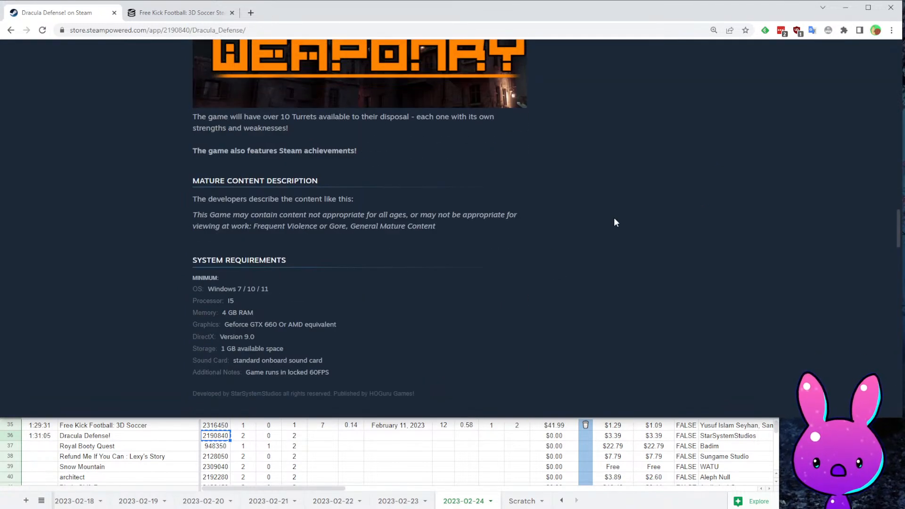
scroll(618, 222, down, 12)
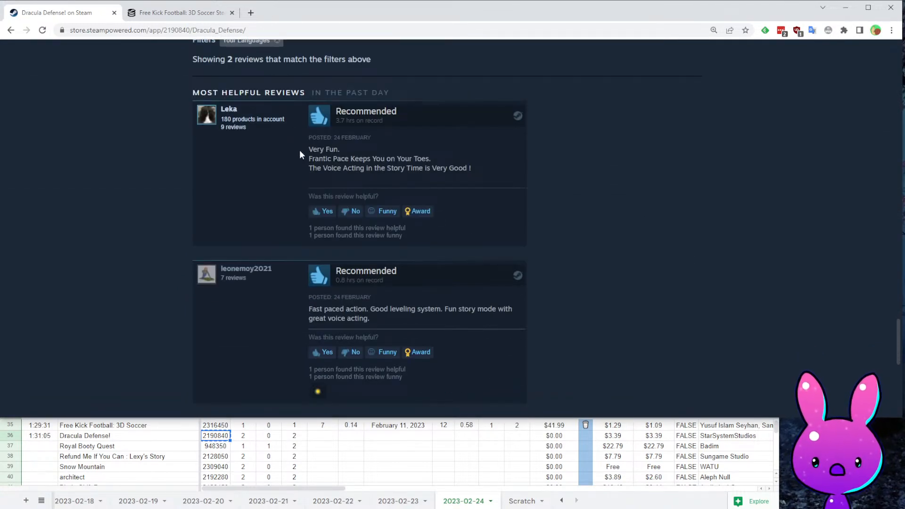
drag(304, 163, 491, 168)
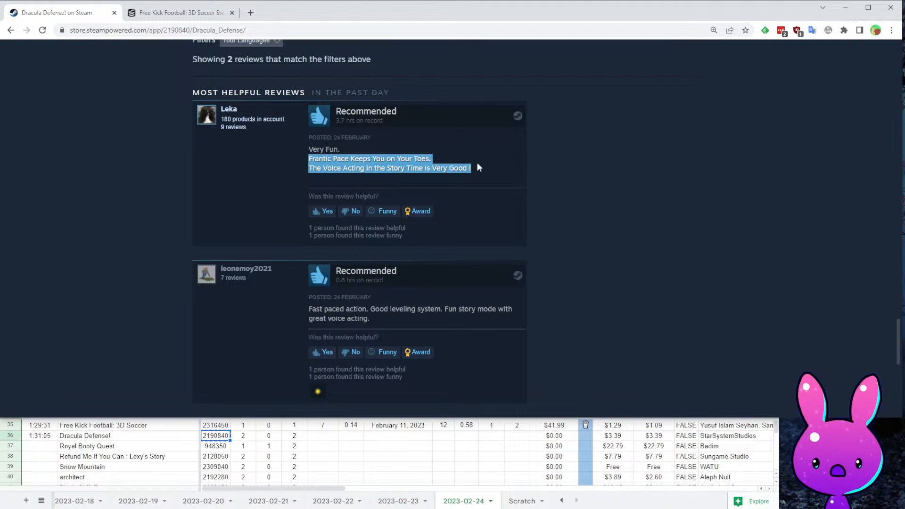
click(478, 165)
scroll(575, 203, down, 4)
scroll(556, 236, up, 5)
scroll(553, 237, down, 3)
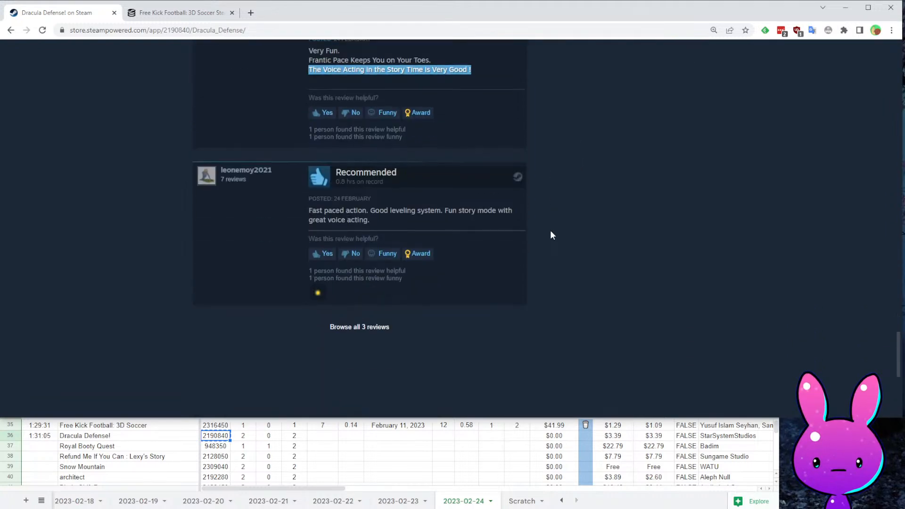
drag(310, 206, 468, 213)
drag(514, 237, 513, 231)
click(509, 252)
scroll(490, 240, up, 5)
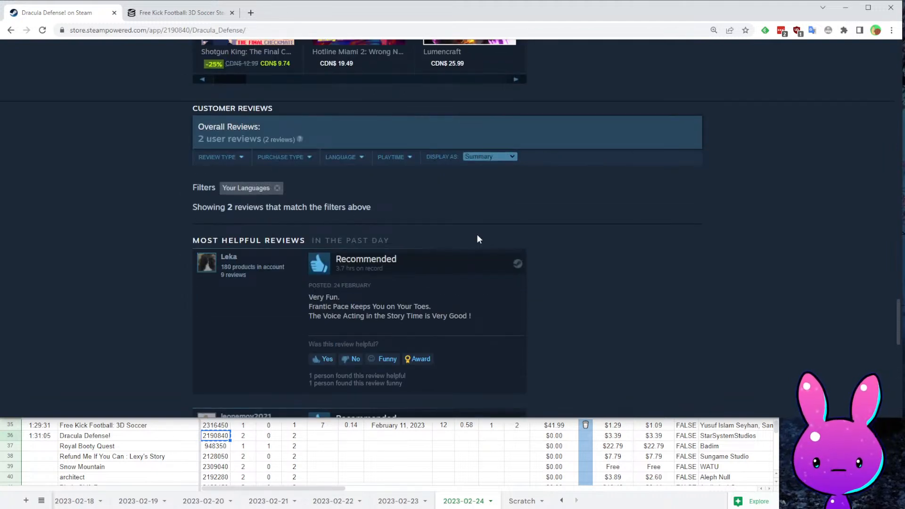
- Remove the Your Languages filter from the customer reviews and look through the reviews in all languages
click(267, 191)
scroll(573, 226, down, 4)
scroll(448, 173, up, 4)
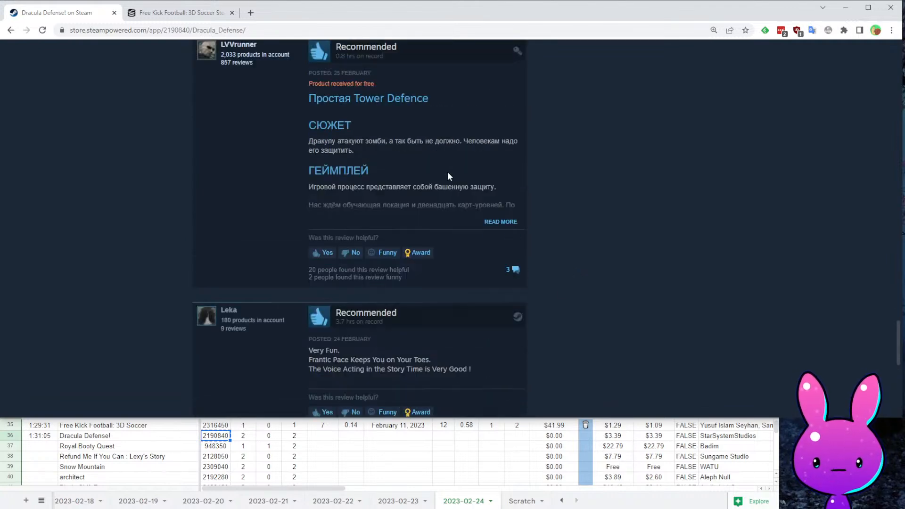
scroll(501, 186, down, 11)
scroll(491, 234, up, 9)
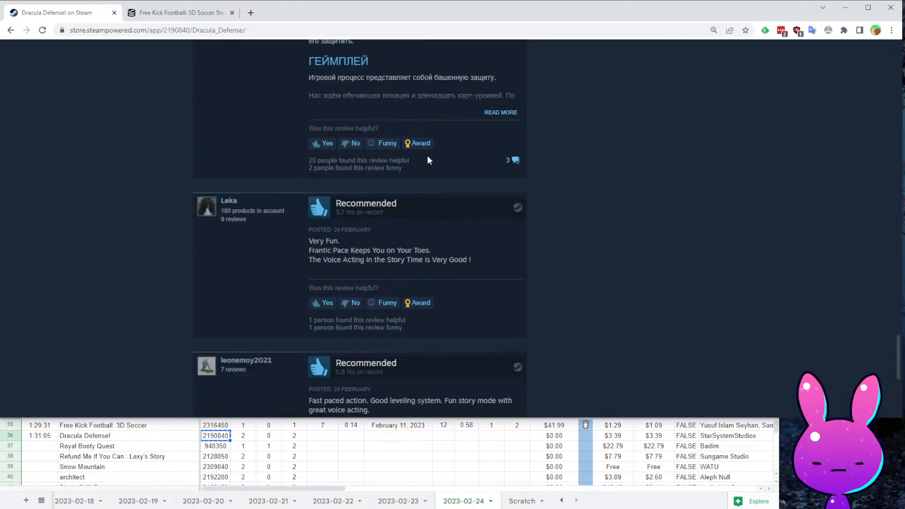
- Copy the app Id 2190840 from the store page address and open the SteamDB charts page for it
double_click(172, 31)
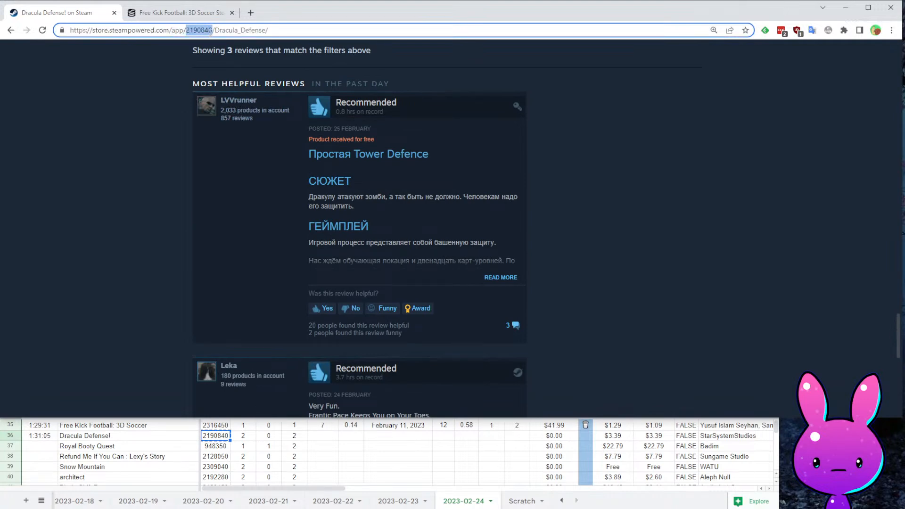
key(ctrl+c)
click(189, 13)
double_click(169, 29)
key(ctrl+v)
key(Return)
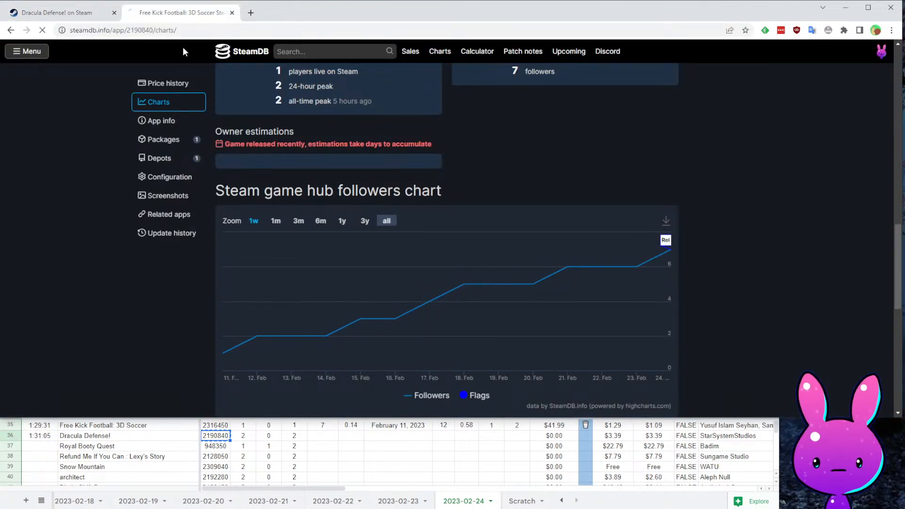
- Copy the follower count from SteamDB's store data and record 10 as the followers of Dracula Defense!
scroll(445, 107, down, 13)
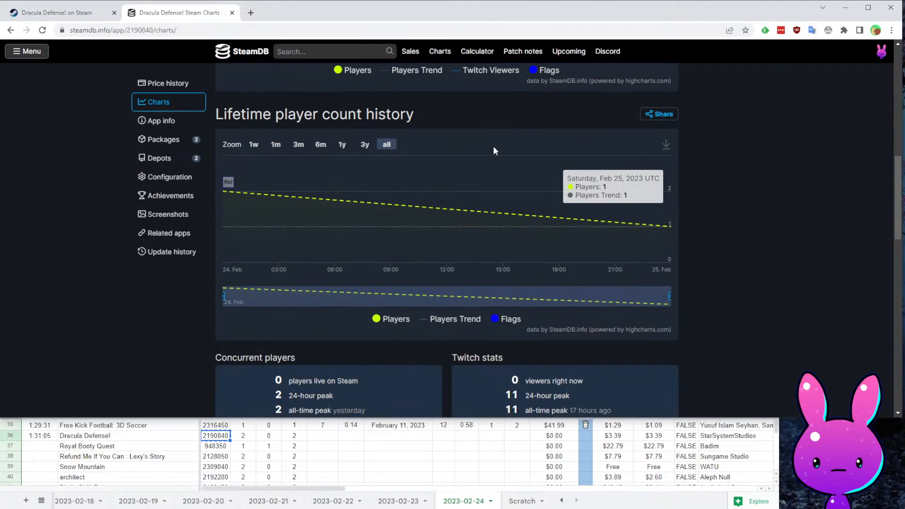
scroll(493, 145, up, 4)
scroll(446, 302, down, 9)
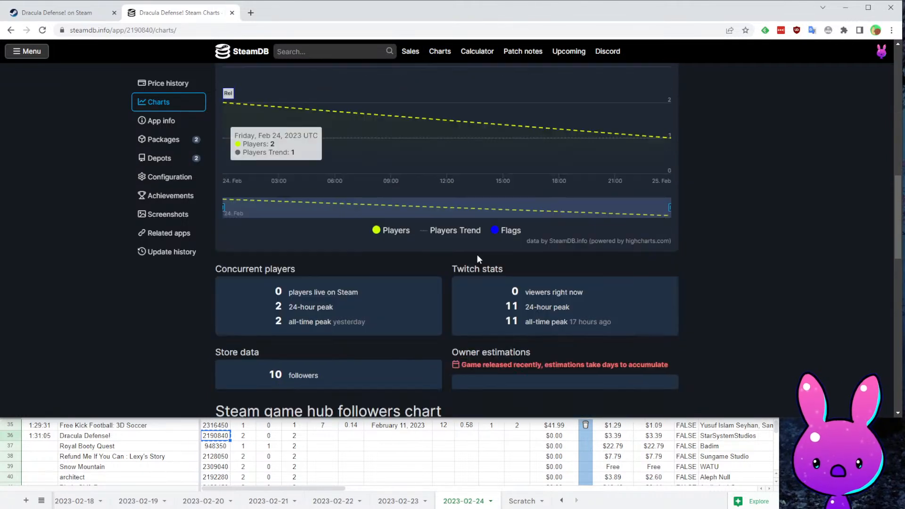
scroll(625, 140, down, 4)
scroll(335, 193, up, 2)
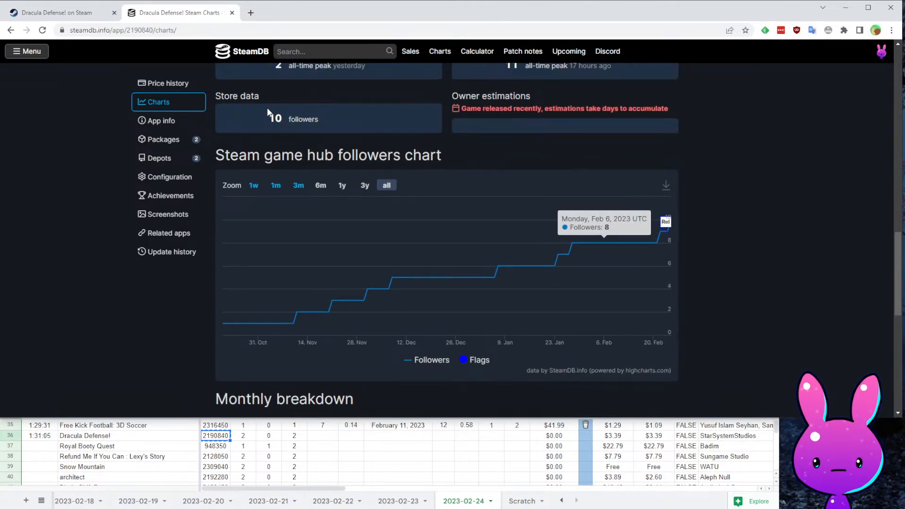
double_click(275, 118)
click(328, 436)
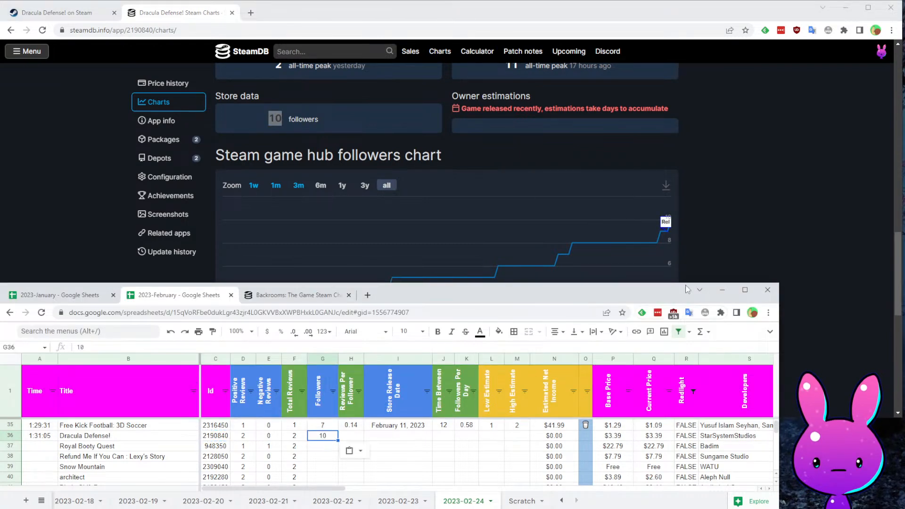
- Check the earliest date on the followers chart and record October 21, 2022 as the store release date of Dracula Defense!
click(778, 150)
scroll(182, 148, down, 4)
scroll(255, 226, up, 3)
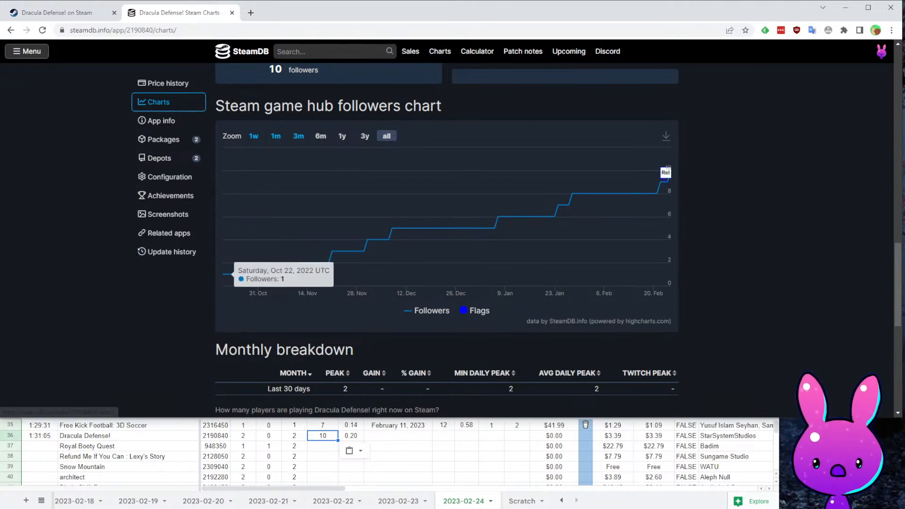
click(389, 428)
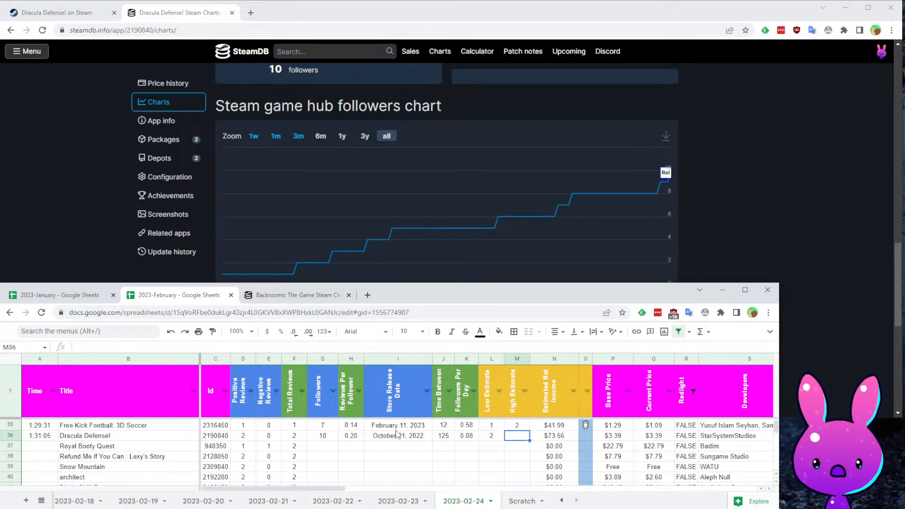
- Enter a low estimate of 2 and a high estimate of 3 for Dracula Defense!
key(Tab)
key(Tab)
key(Tab)
key(Tab)
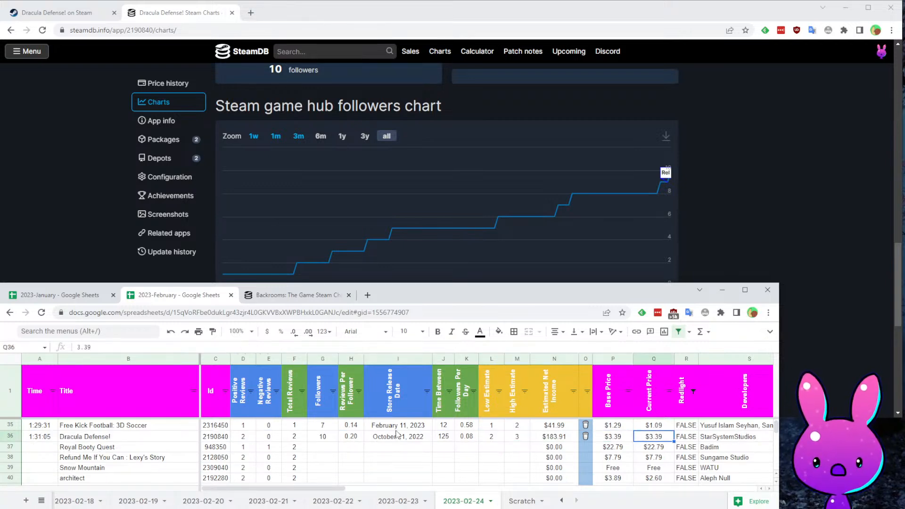
key(Tab)
key(Tab)
key(Return)
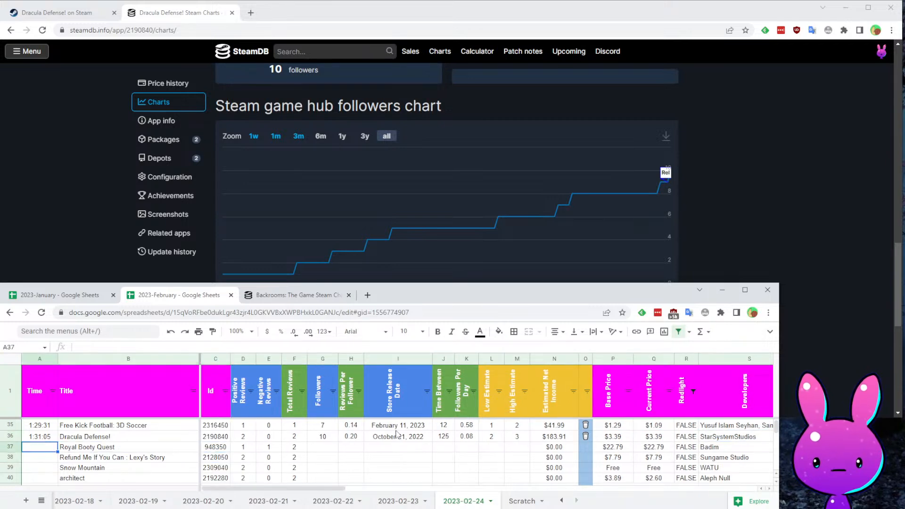
- Record 1:33:33 as the time for Royal Booty Quest and copy the game's Id, 948350
text(1:33:33)
key(Return)
key(Tab)
key(Up)
key(ctrl+c)
key(Right)
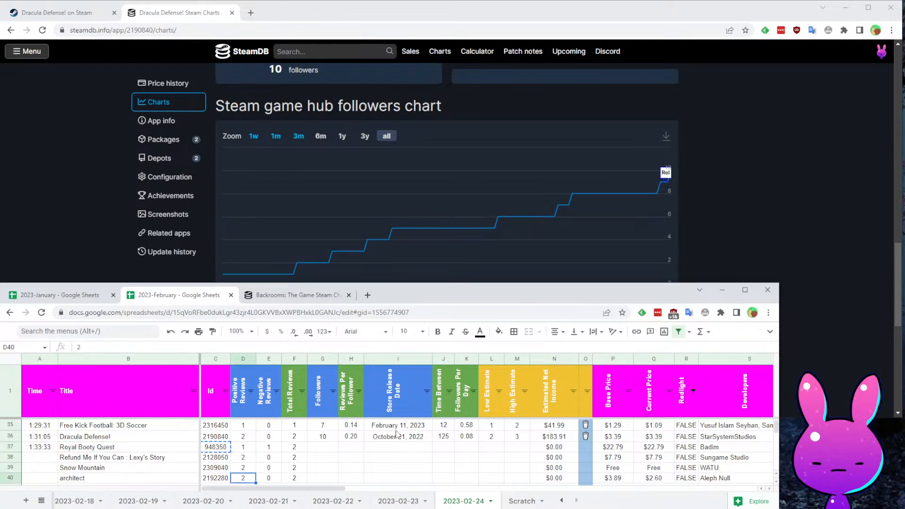
- Examine the review counts, prices, developer, publisher and tags in the Royal Booty Quest row
key(Down)
key(Down)
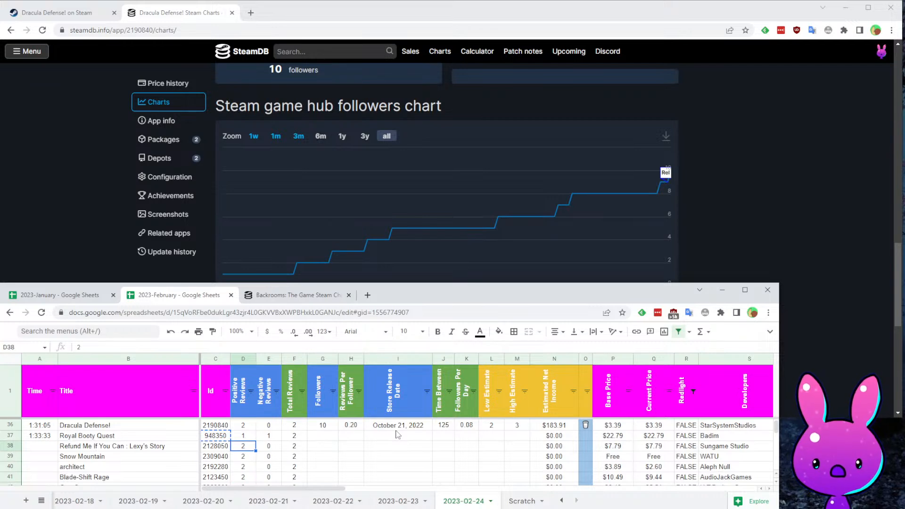
key(Up)
key(Right)
key(Right)
key(Right)
key(Right)
key(Right)
key(Right)
key(Right)
key(Right)
key(Right)
key(Right)
key(Right)
key(Right)
key(Right)
key(Right)
key(Right)
key(Right)
key(Right)
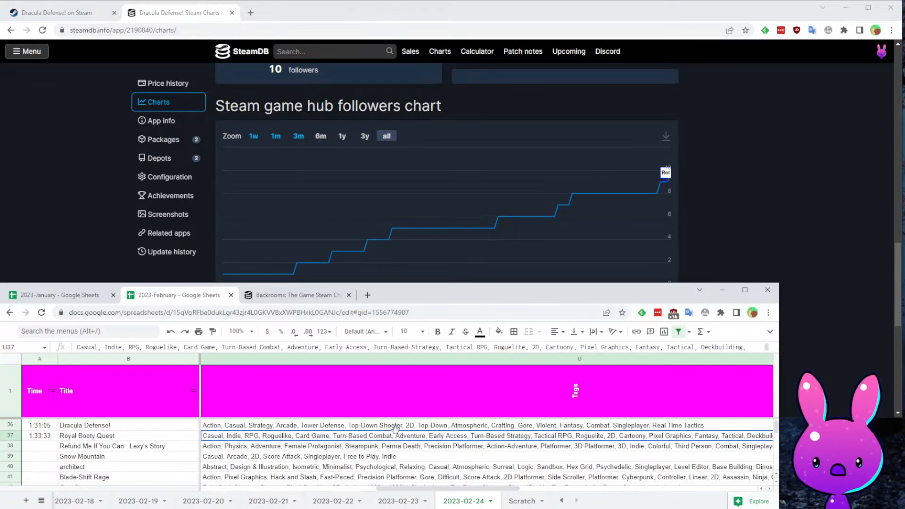
key(Right)
key(Left)
key(Left)
key(Right)
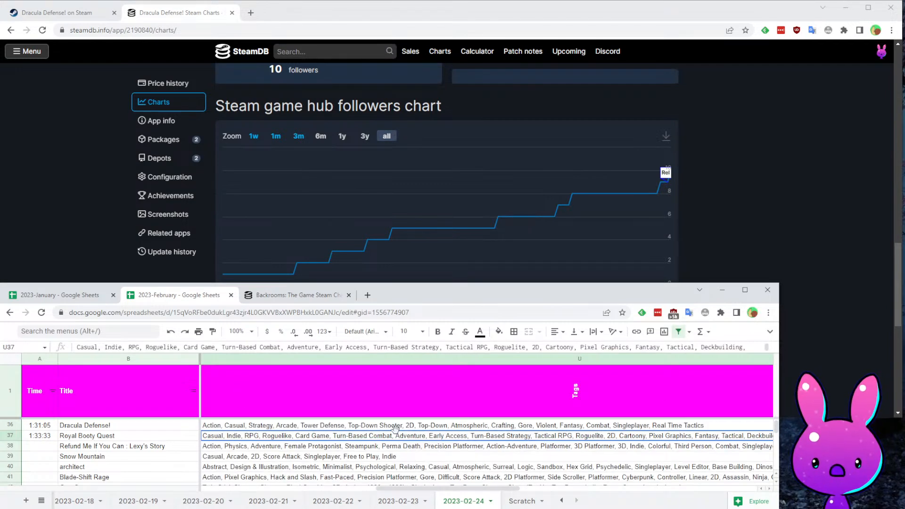
- Open the Steam store page of Royal Booty Quest using its Id, 948350, from the spreadsheet
key(Up)
key(Left)
key(Left)
key(Left)
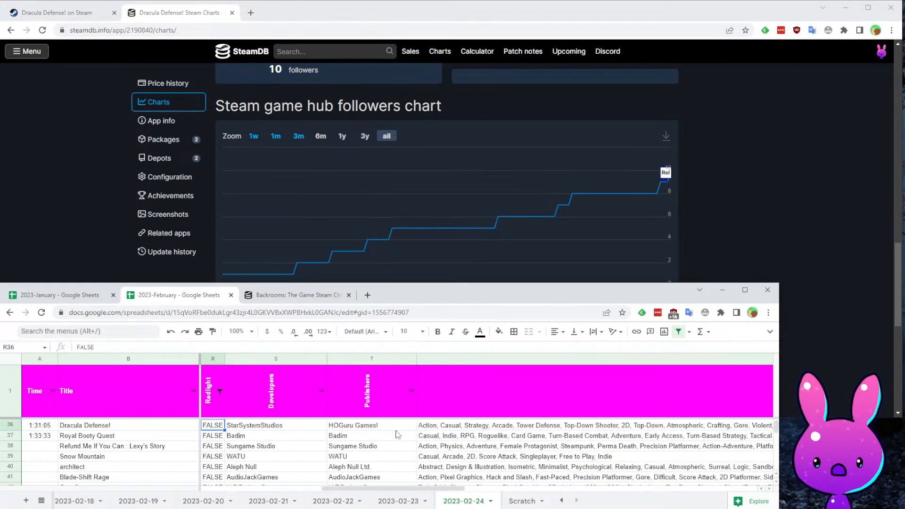
key(Home)
key(Down)
key(Right)
key(Right)
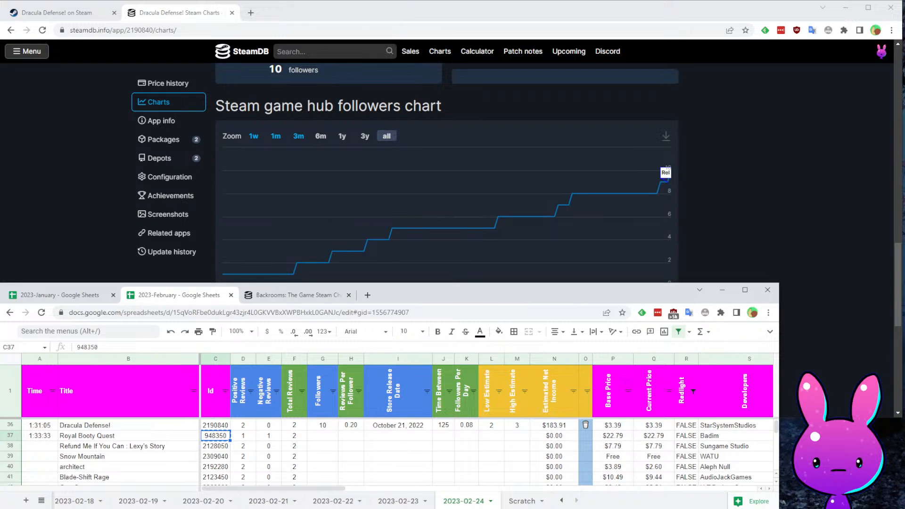
click(97, 12)
double_click(183, 30)
key(ctrl+v)
key(Return)
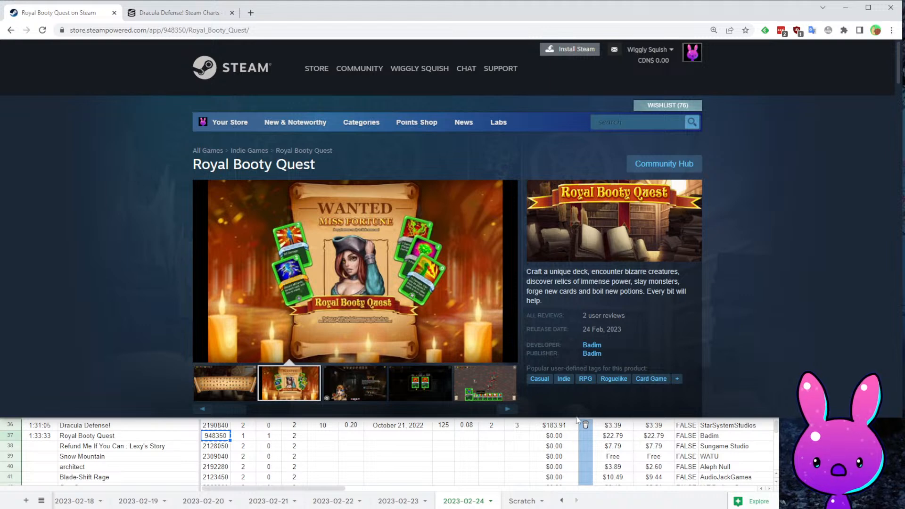
- Examine the short description and preview images on the Royal Booty Quest store page
drag(581, 272, 674, 277)
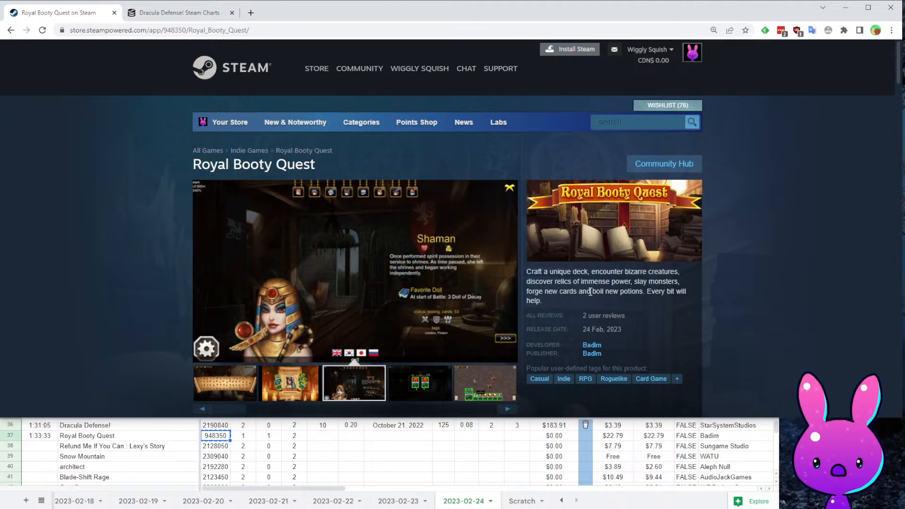
click(681, 271)
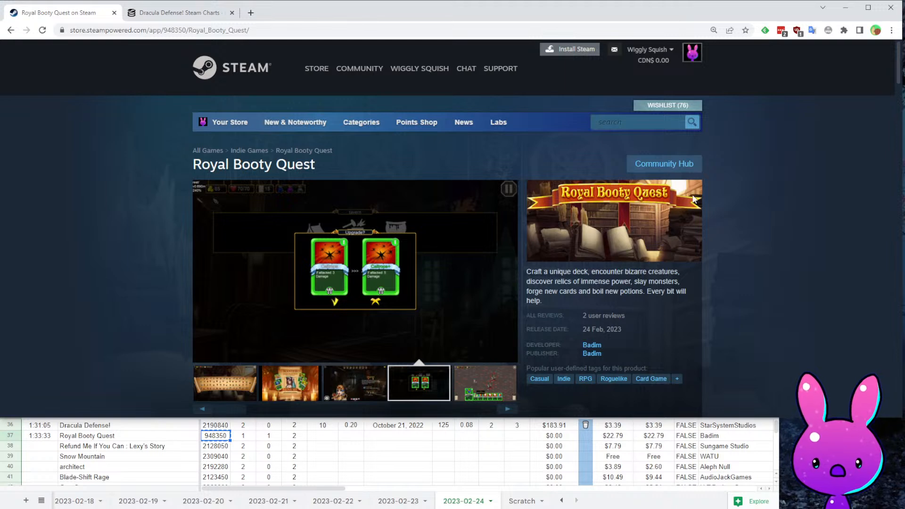
click(254, 391)
click(266, 392)
click(351, 383)
click(407, 386)
click(467, 390)
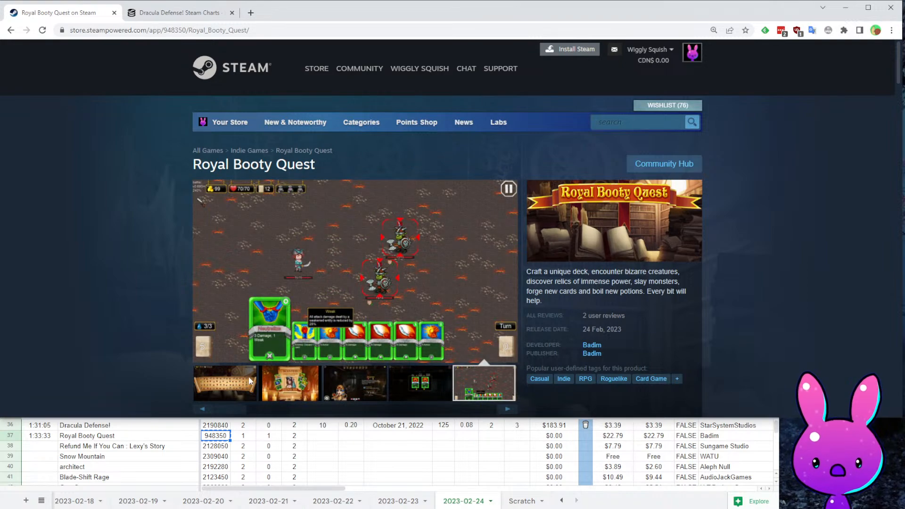
- View the enlarged screenshots of Royal Booty Quest one after another up to the ninth, then close the viewer
click(324, 283)
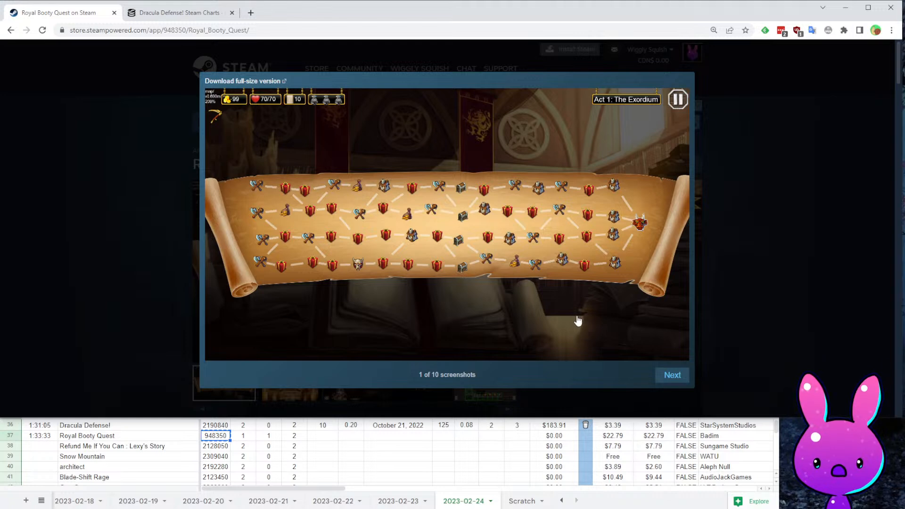
click(673, 376)
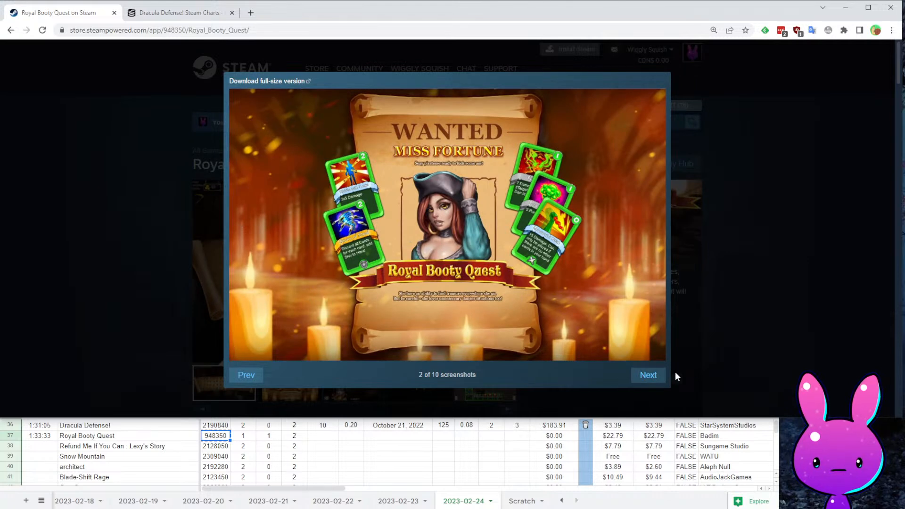
click(660, 375)
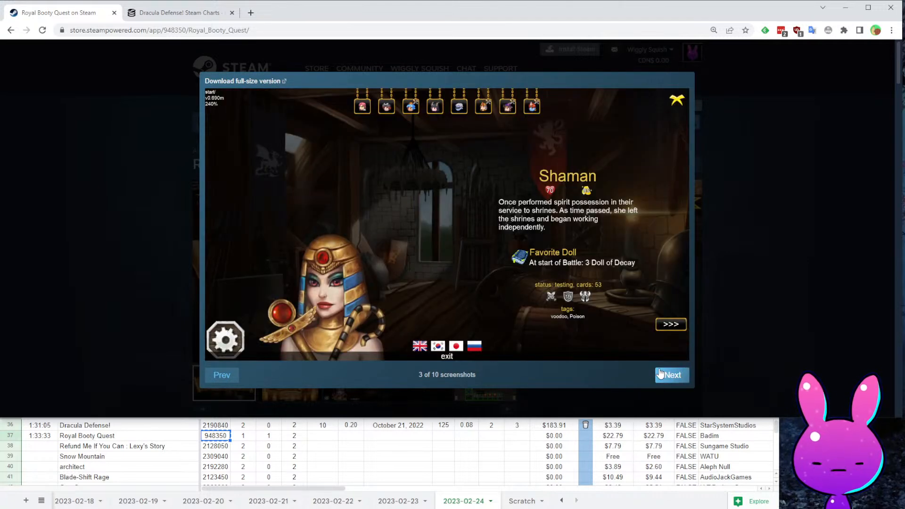
click(665, 383)
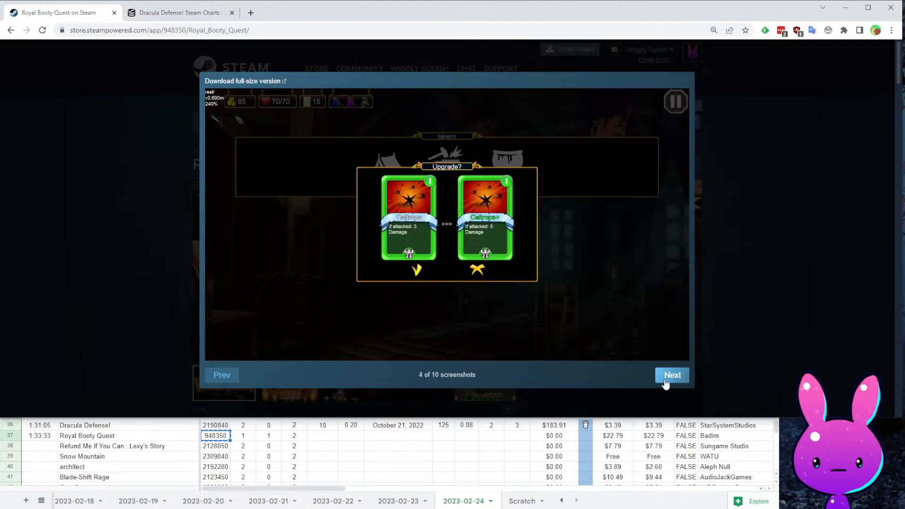
click(667, 382)
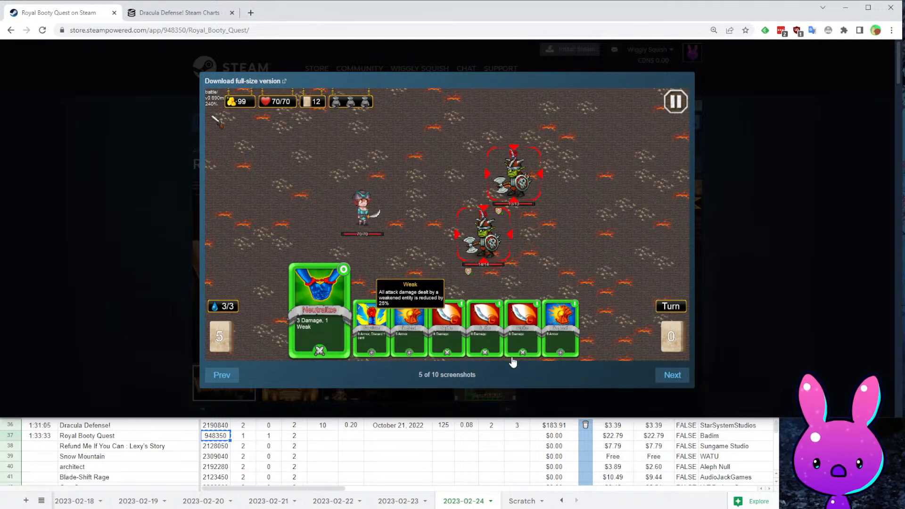
click(678, 383)
click(677, 383)
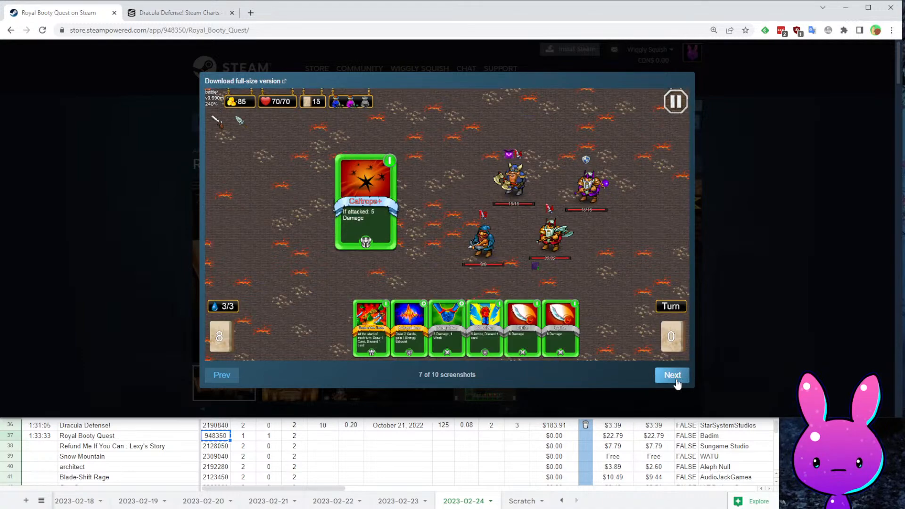
click(682, 384)
click(686, 382)
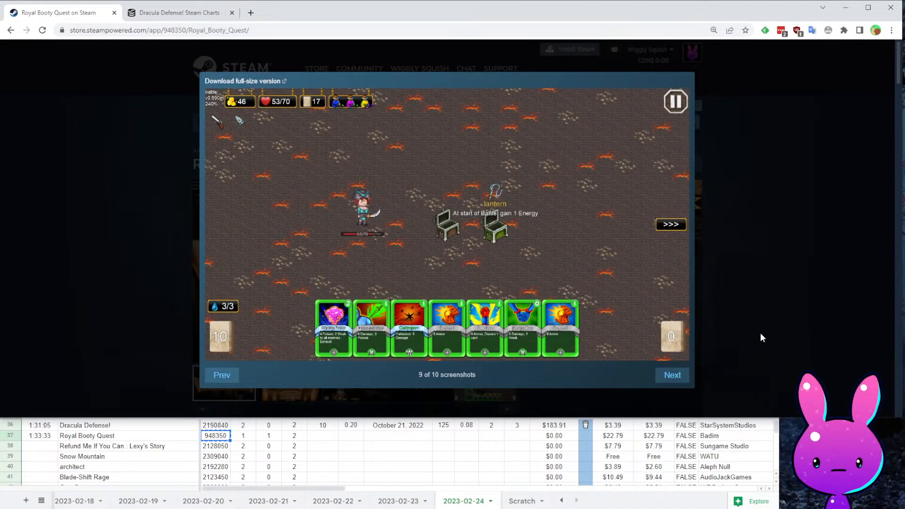
click(760, 333)
- Examine the release details, About This Game section and first customer reviews of Royal Booty Quest
scroll(361, 293, down, 8)
scroll(361, 293, down, 5)
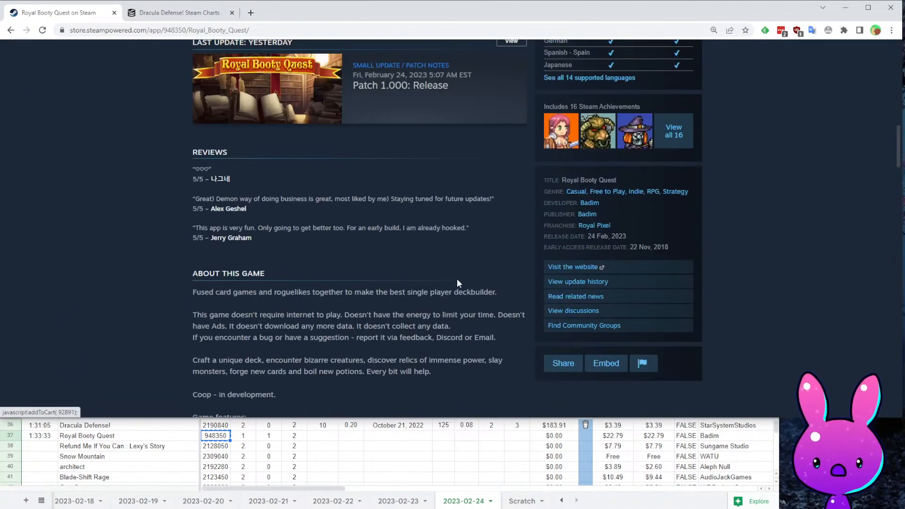
scroll(456, 248, down, 10)
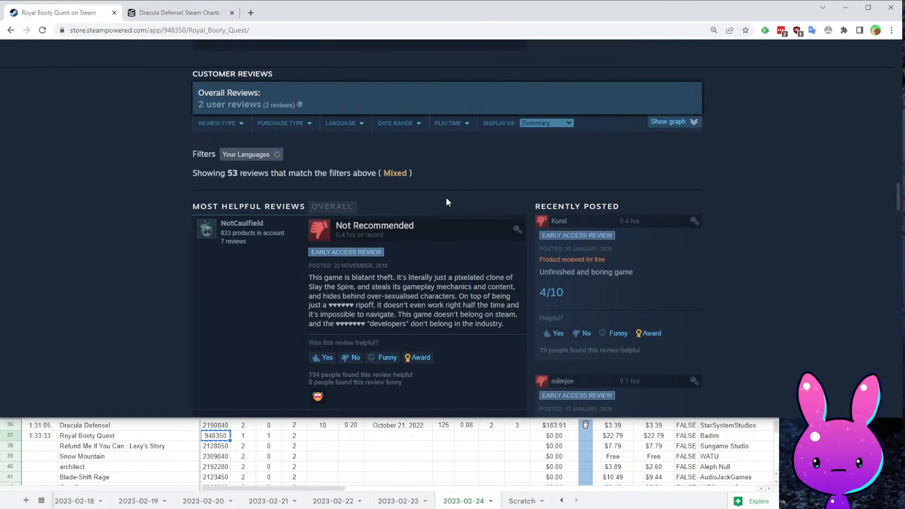
scroll(448, 200, down, 3)
scroll(696, 326, down, 10)
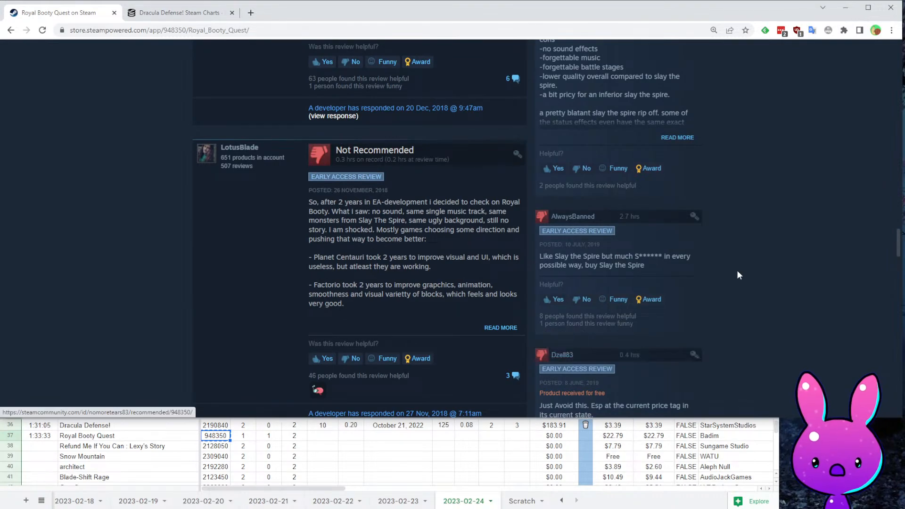
scroll(736, 271, up, 20)
scroll(486, 180, down, 5)
scroll(510, 264, down, 15)
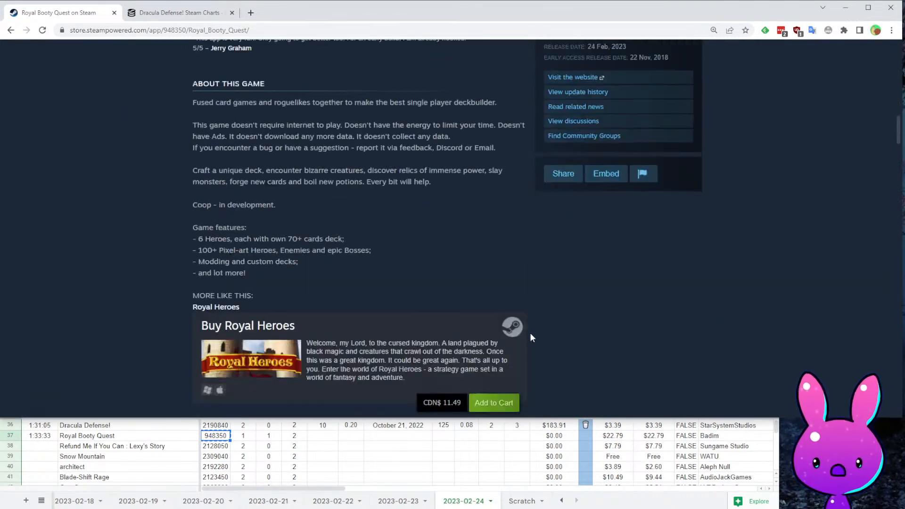
- Read through the most helpful customer reviews of Royal Booty Quest for players' criticisms
scroll(679, 312, down, 2)
scroll(689, 338, down, 20)
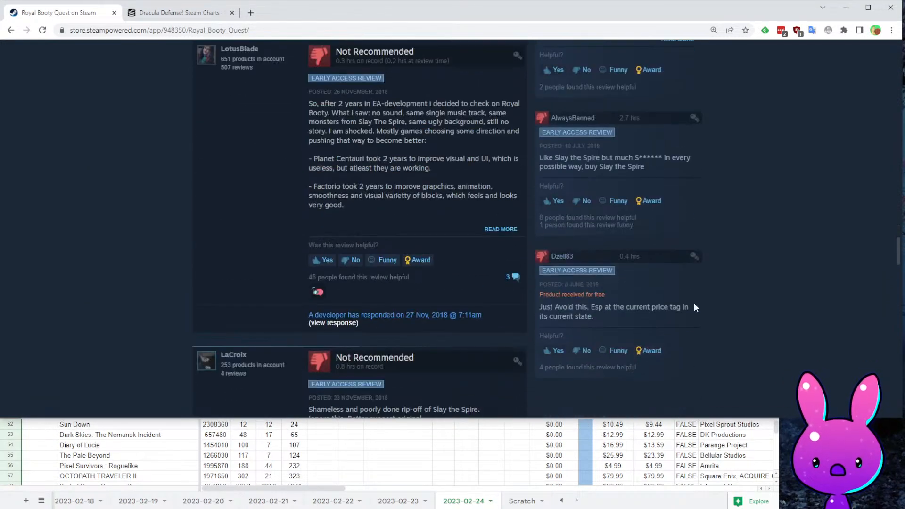
scroll(663, 304, down, 13)
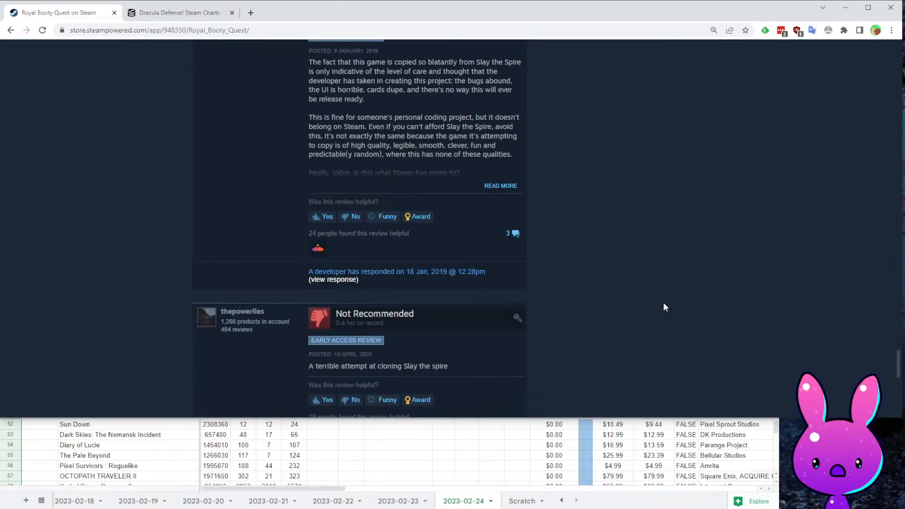
scroll(647, 312, up, 4)
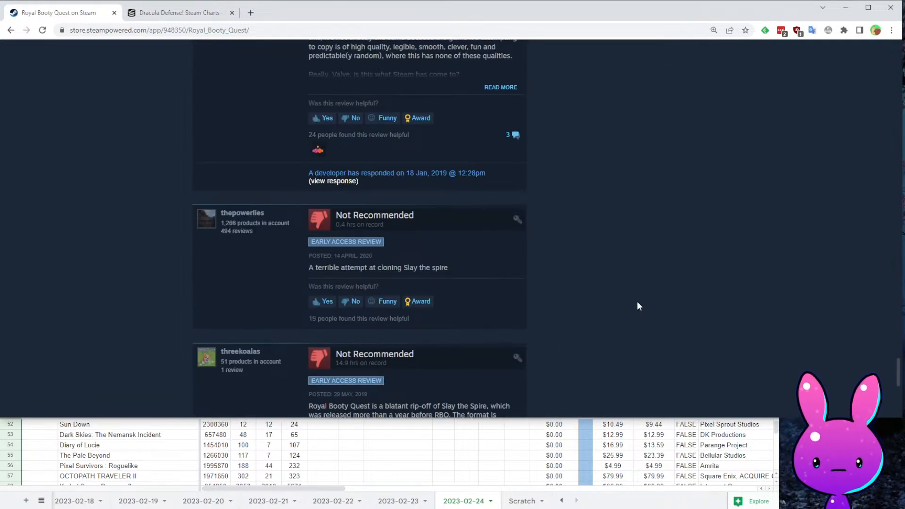
scroll(585, 269, down, 3)
scroll(607, 268, up, 7)
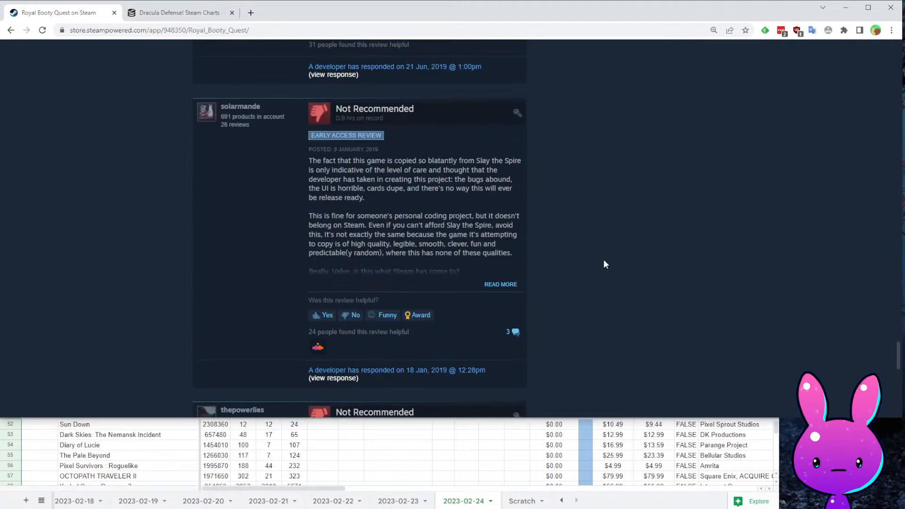
scroll(602, 263, up, 5)
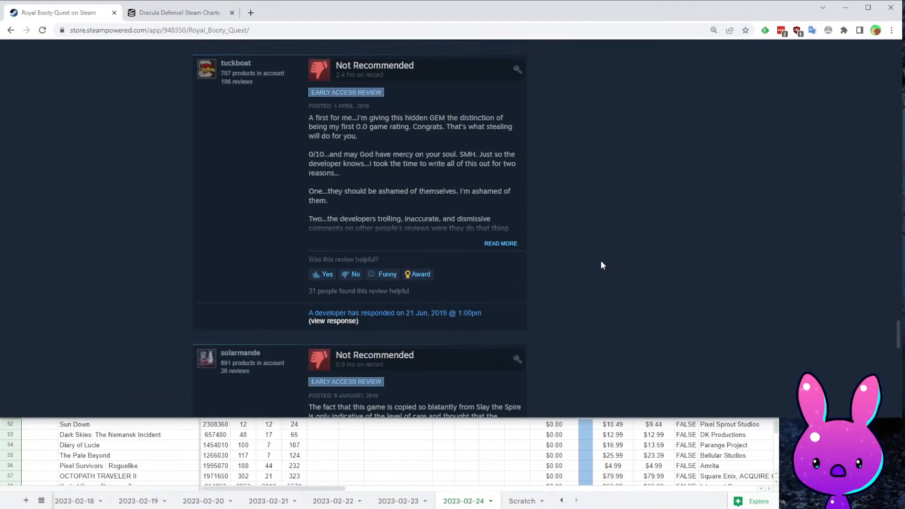
scroll(613, 283, up, 1)
scroll(594, 282, up, 5)
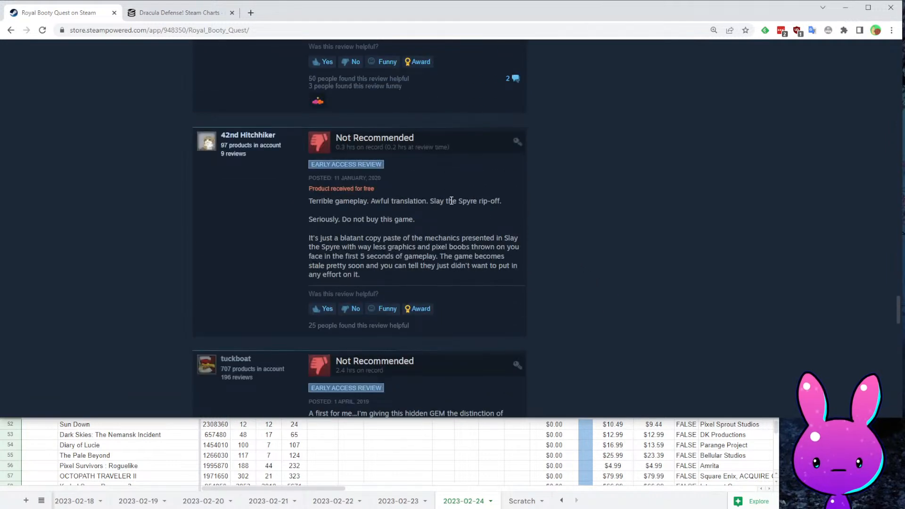
scroll(665, 250, up, 5)
scroll(655, 241, up, 10)
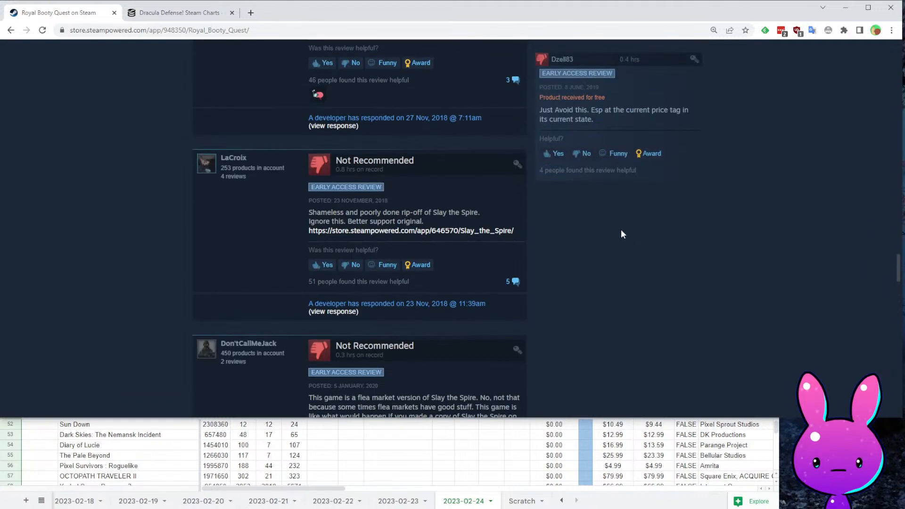
scroll(638, 254, up, 8)
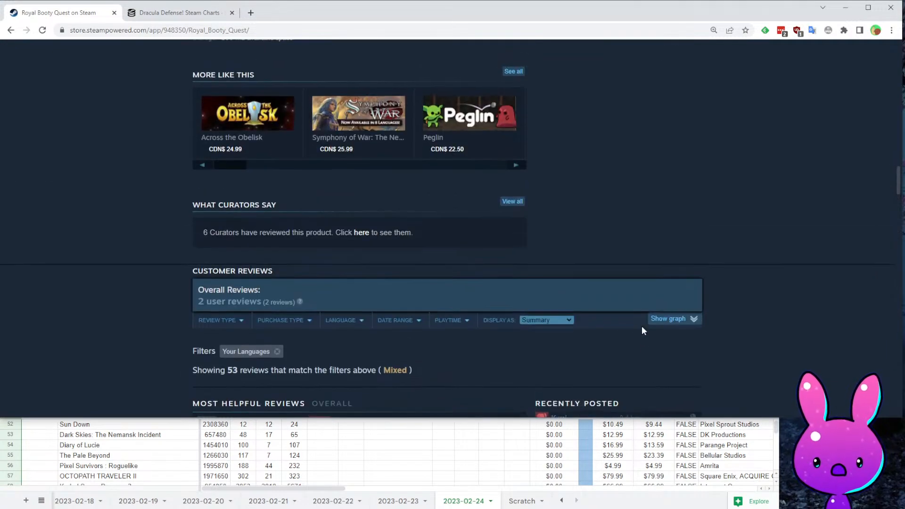
- Check how the Royal Booty Quest reviews split by purchase type and look over the recently posted ones
mouse_move(289, 322)
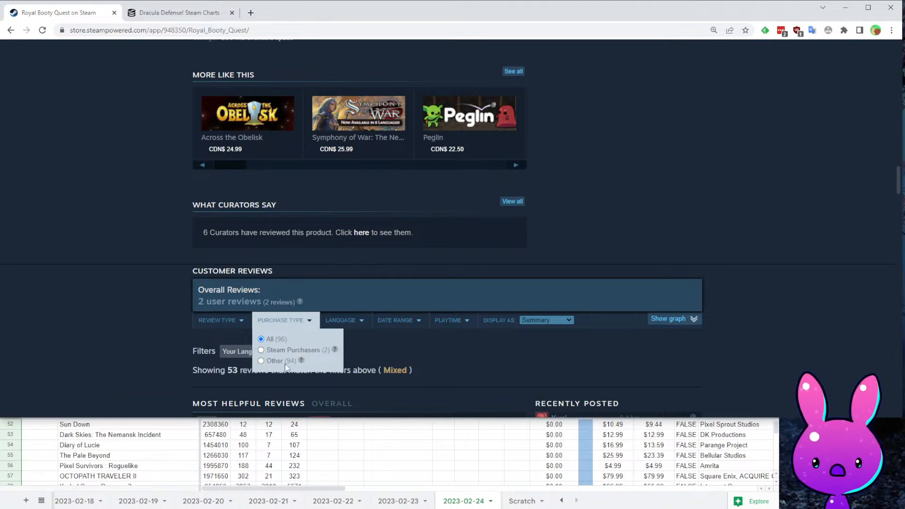
scroll(621, 304, down, 7)
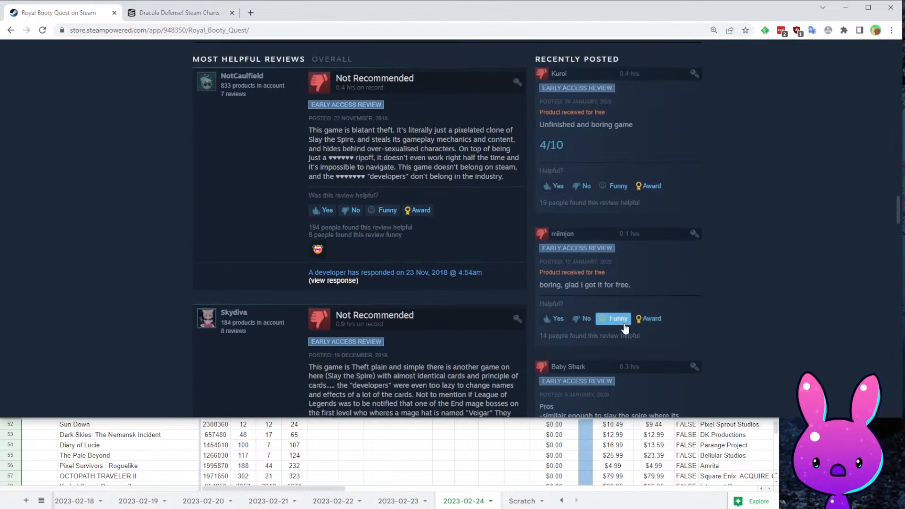
scroll(599, 282, up, 14)
scroll(599, 282, up, 15)
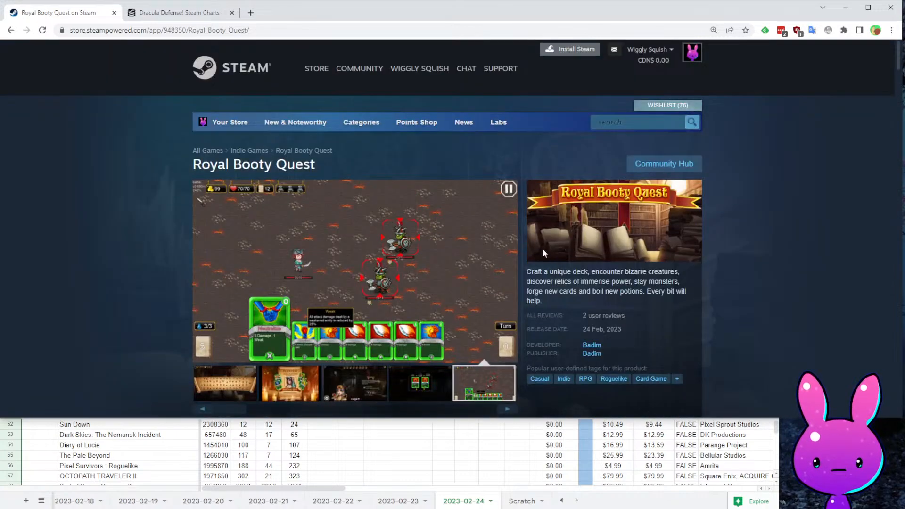
- Filter the Royal Booty Quest customer reviews to negative ones with the purchase type Other
scroll(366, 206, down, 20)
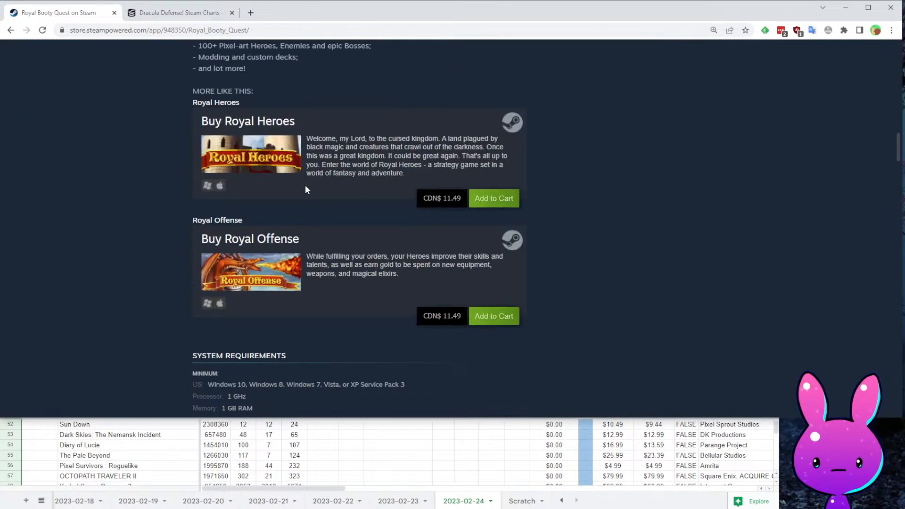
scroll(343, 264, down, 2)
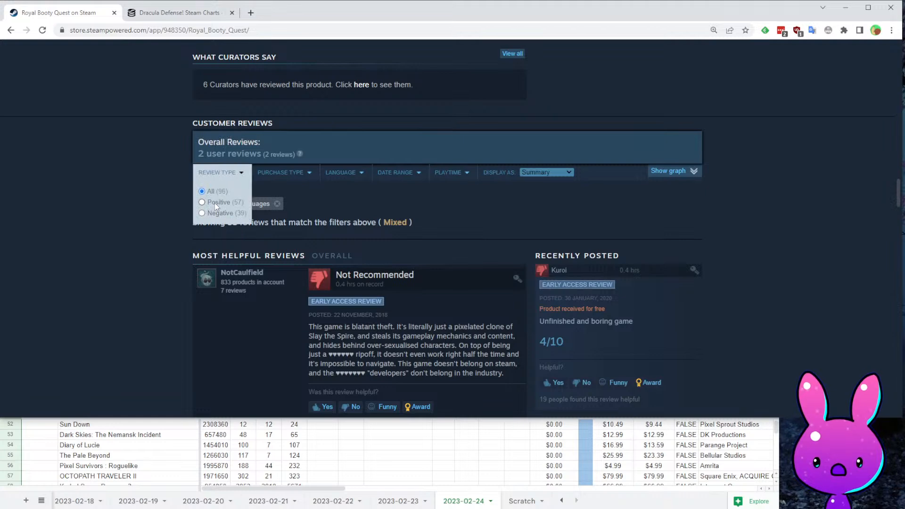
click(228, 213)
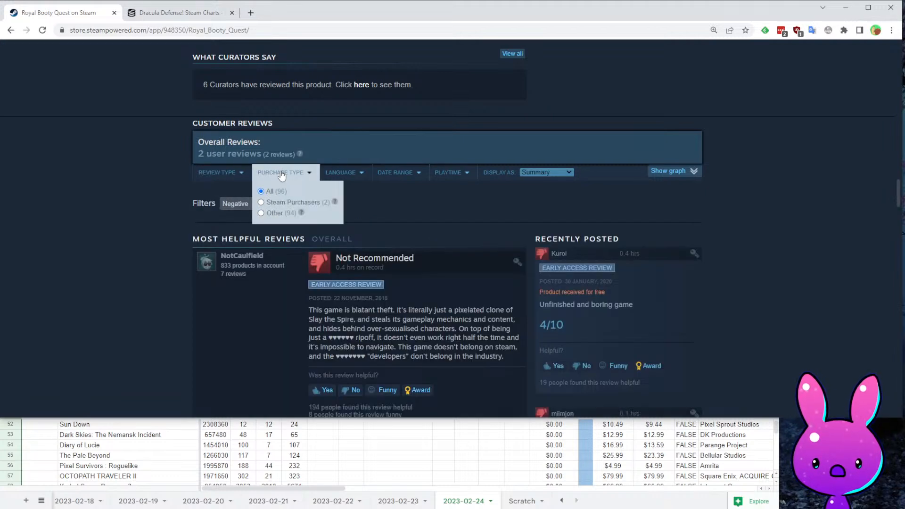
click(277, 214)
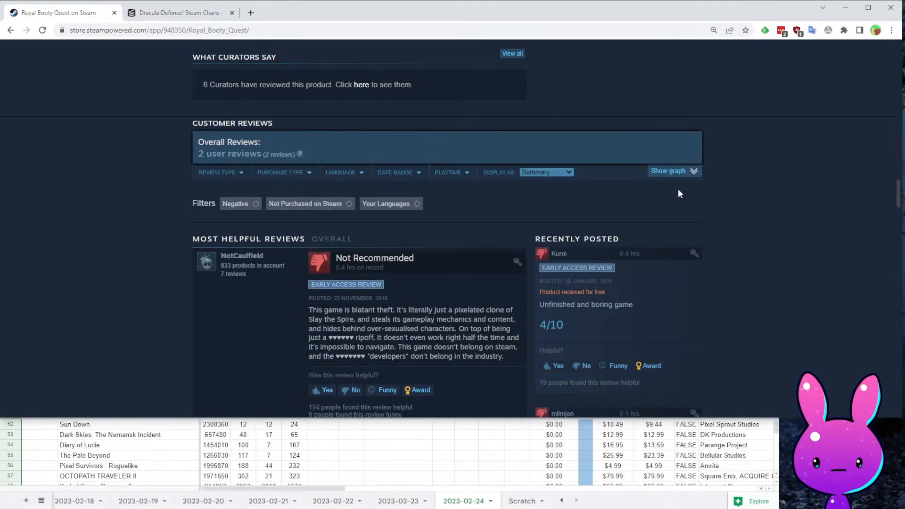
- Examine the filtered negative reviews together with the review counts by purchase type and review type
scroll(685, 195, down, 7)
scroll(709, 289, up, 7)
mouse_move(274, 229)
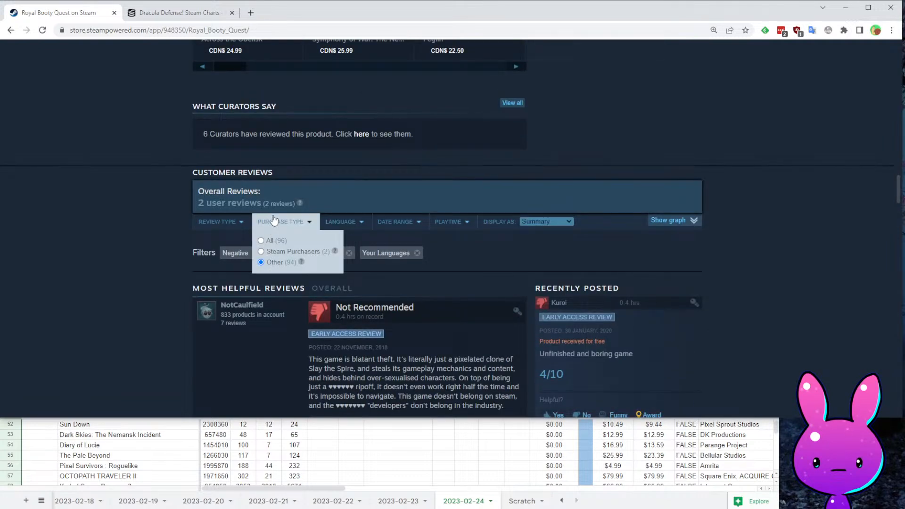
mouse_move(221, 221)
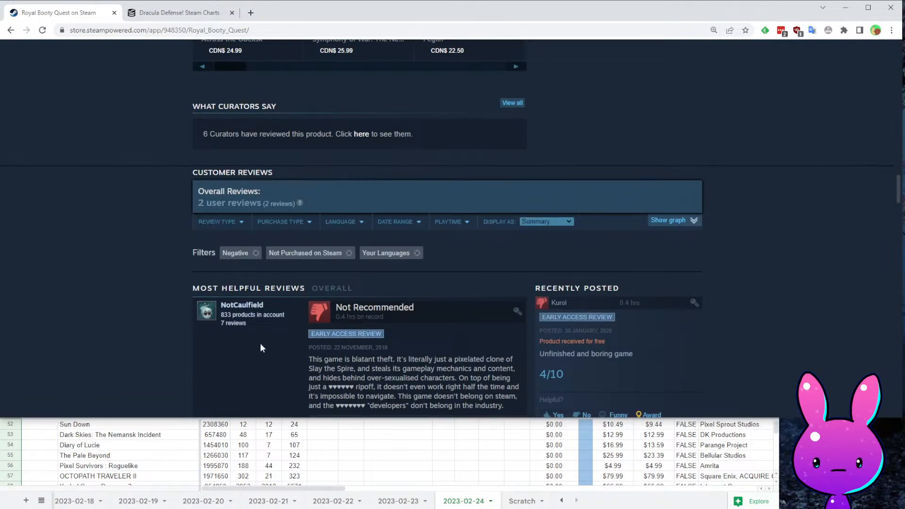
scroll(360, 284, down, 10)
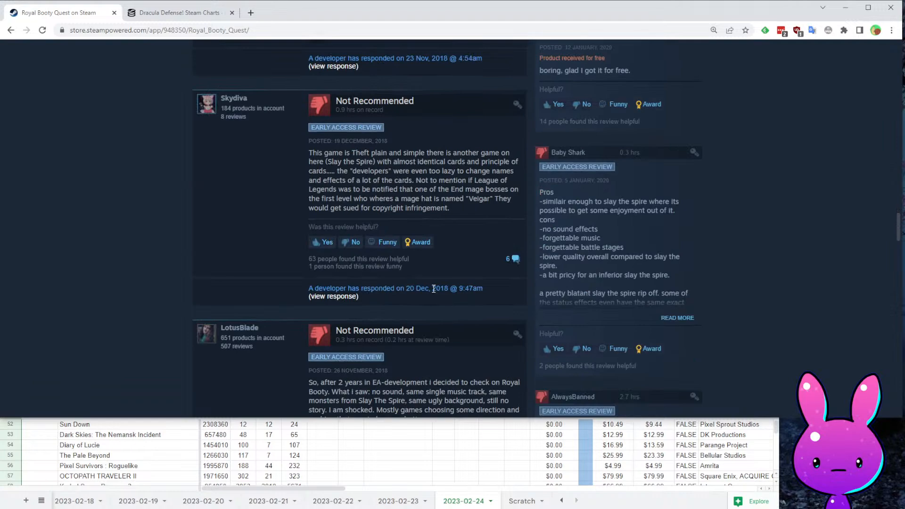
- Bring up the SteamDB charts for app ID 948350 and look over its player peaks, owner estimates and follower chart
scroll(440, 335, up, 12)
scroll(426, 323, up, 1)
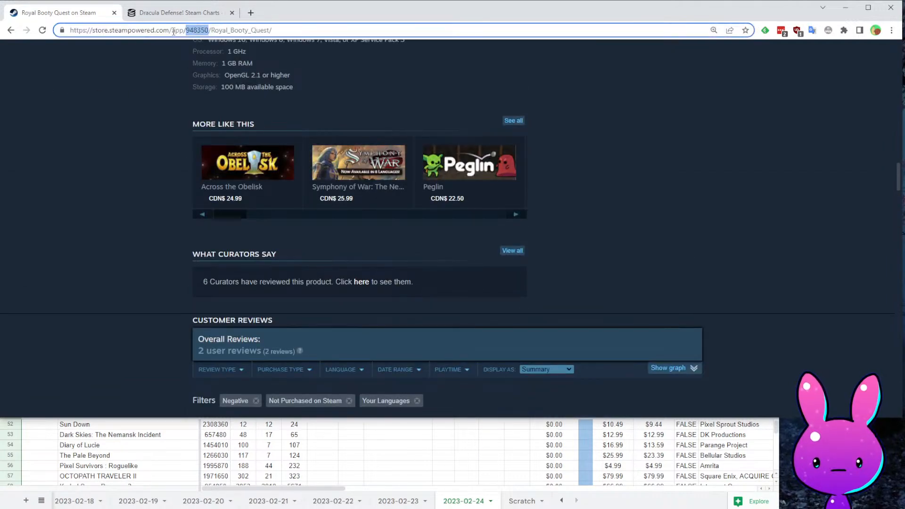
click(186, 15)
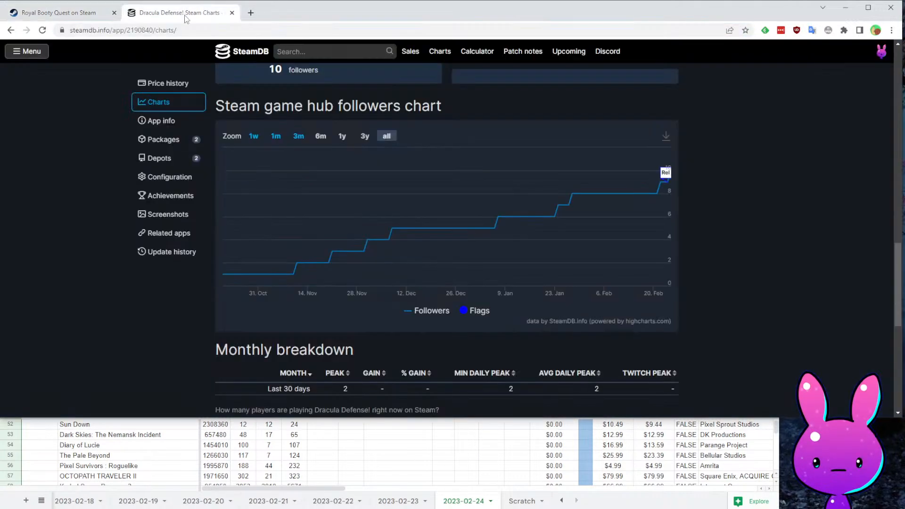
double_click(146, 30)
text(948350)
key(Return)
scroll(313, 434, up, 6)
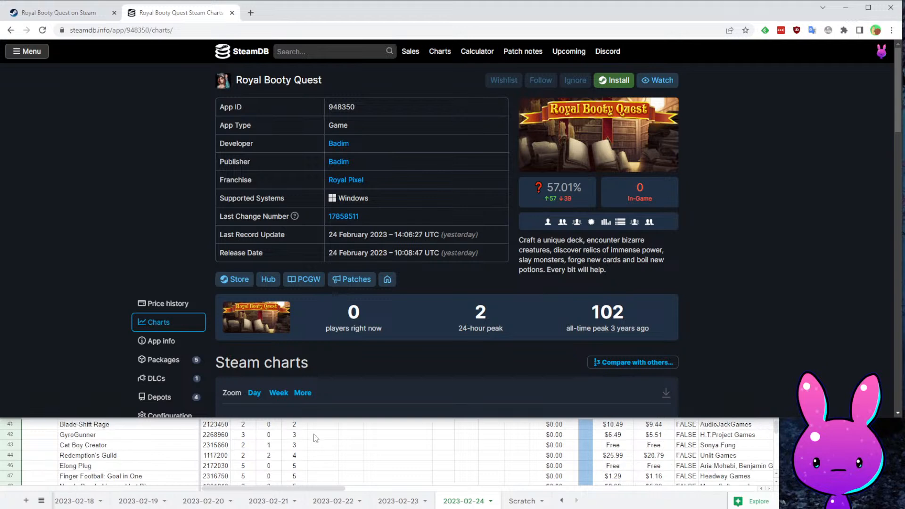
scroll(756, 293, down, 4)
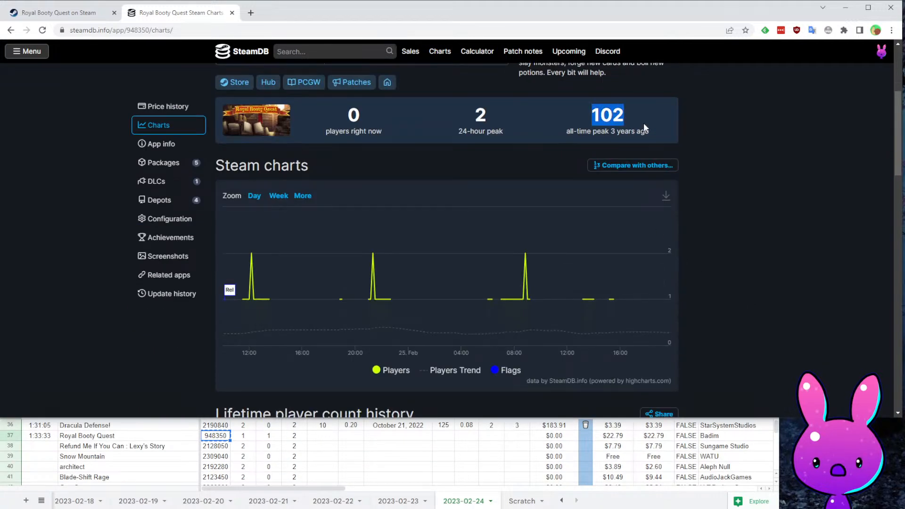
scroll(763, 308, down, 13)
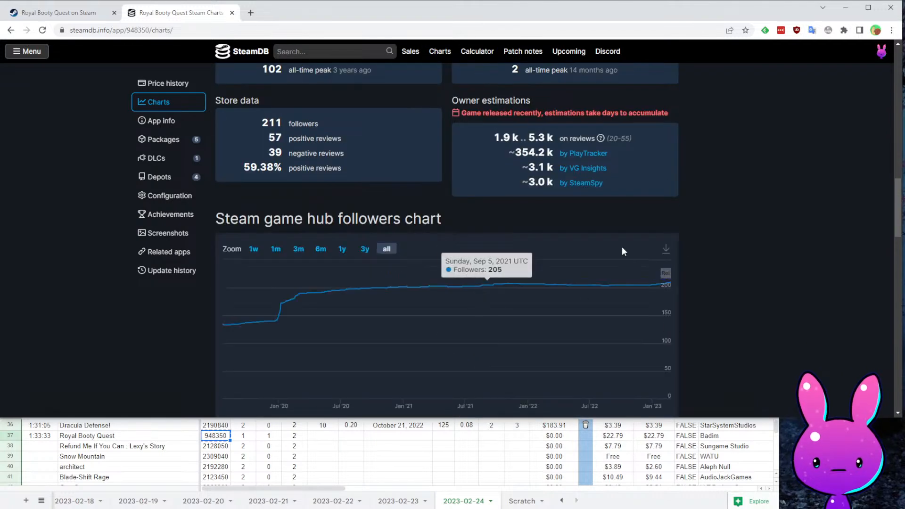
scroll(238, 214, down, 2)
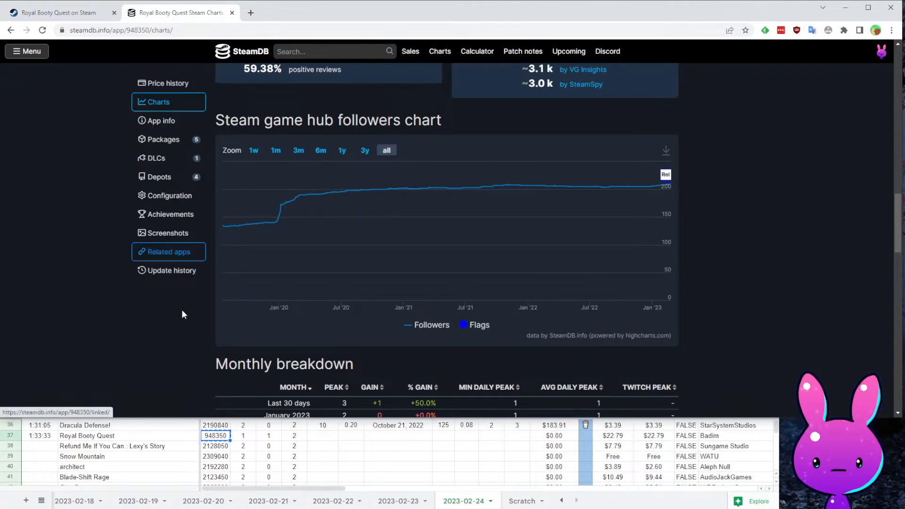
- Open the SteamDB update history of Royal Booty Quest and look for the date of its earliest changelist
click(167, 278)
scroll(833, 175, down, 15)
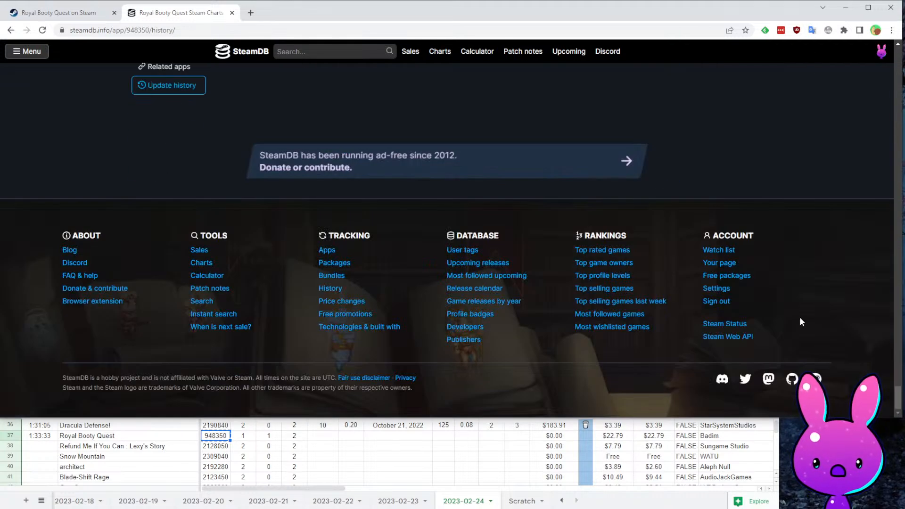
scroll(832, 169, down, 15)
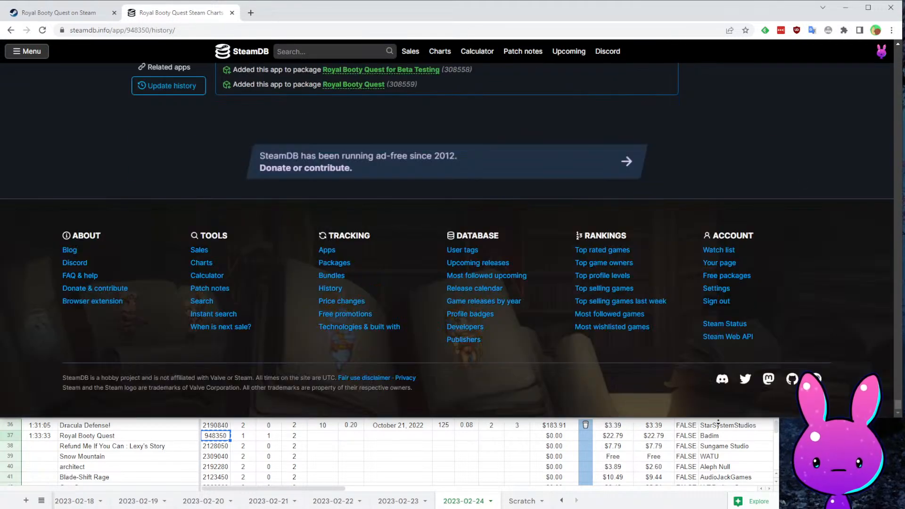
scroll(730, 199, down, 15)
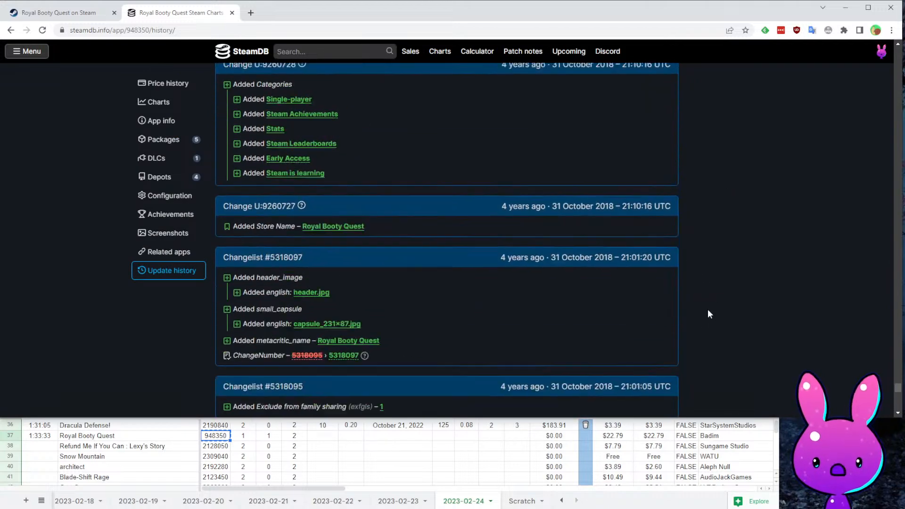
scroll(348, 362, up, 5)
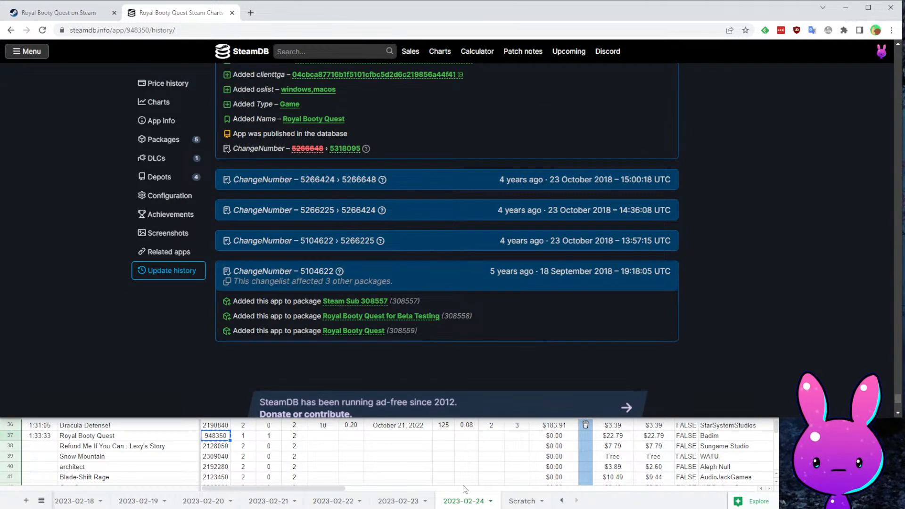
- Enter 9/18/2018 as the store release date in the spreadsheet row for Royal Booty Quest
click(390, 444)
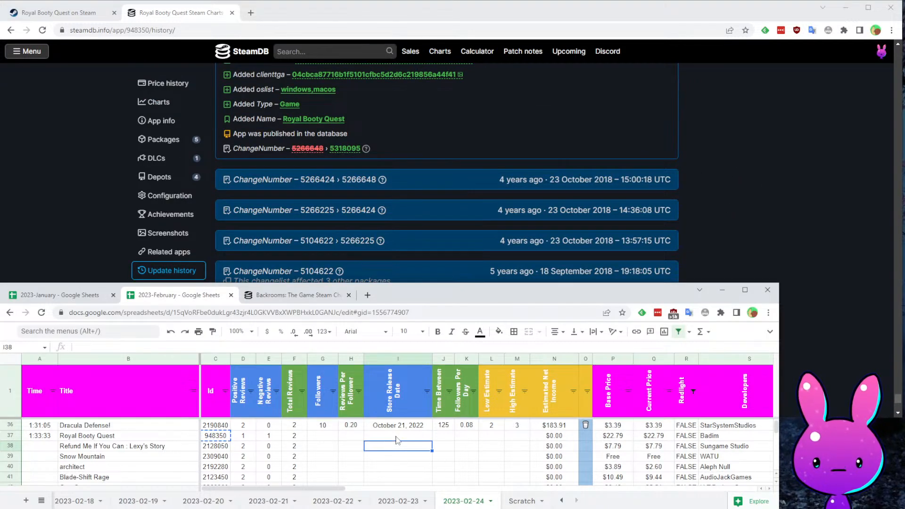
click(397, 440)
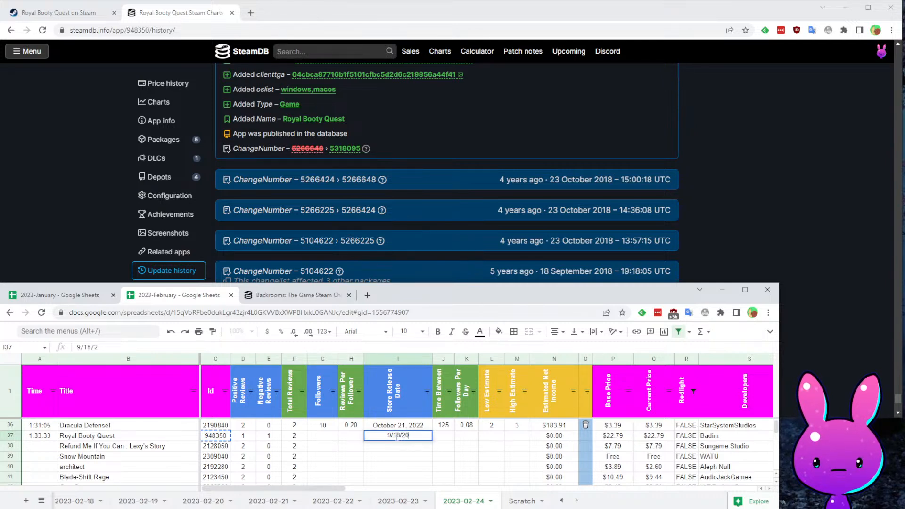
text(9/18/2018)
key(Left)
key(Left)
key(Left)
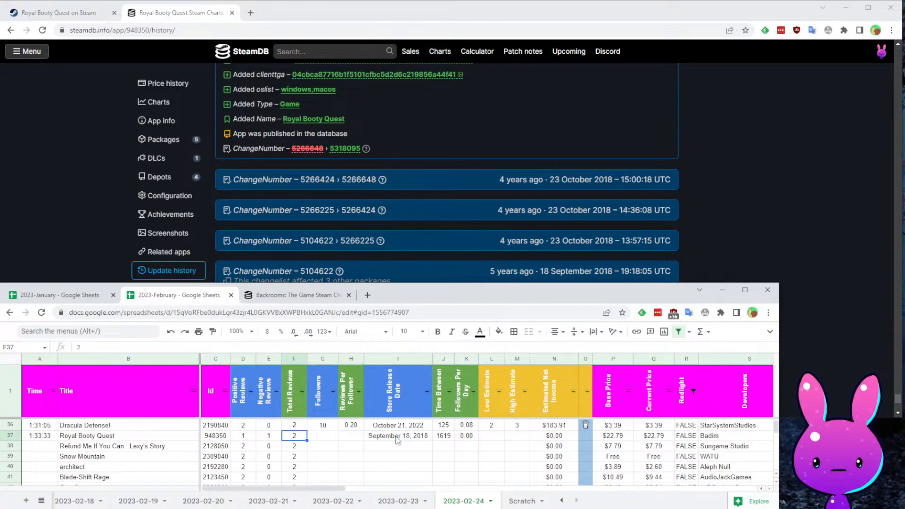
- Copy the follower count 211 from the SteamDB charts page into the Followers cell of the Royal Booty Quest row
click(156, 102)
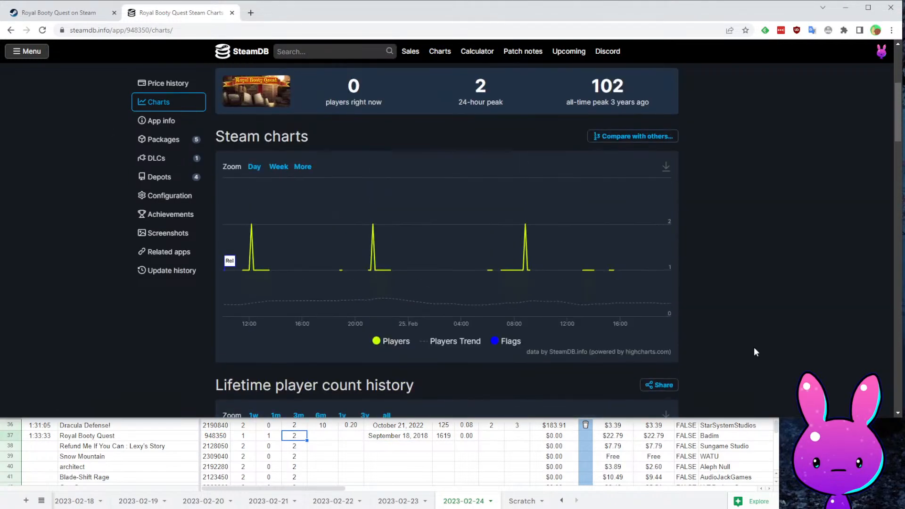
scroll(622, 406, down, 9)
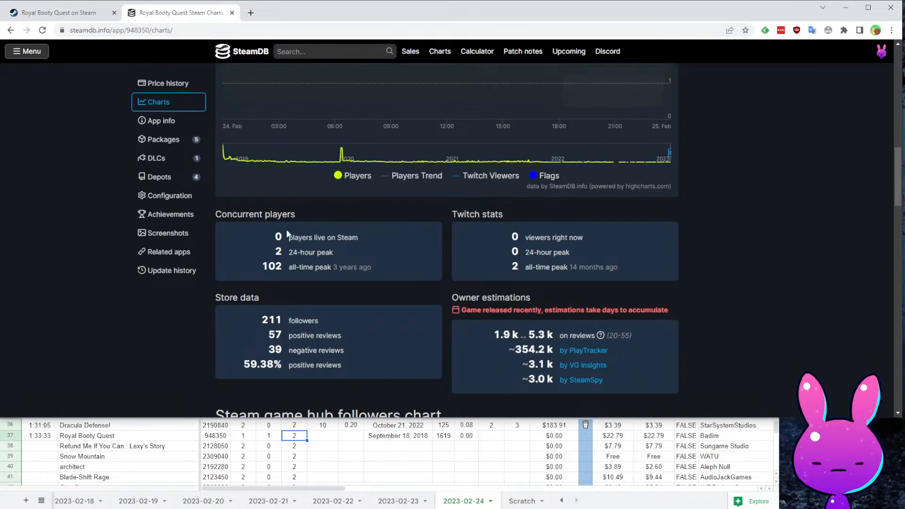
double_click(272, 273)
key(ctrl+c)
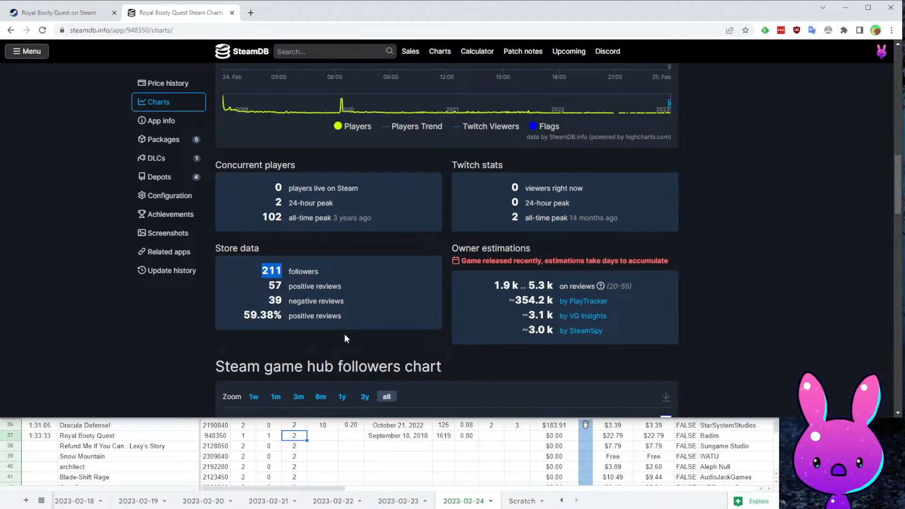
click(351, 444)
click(327, 440)
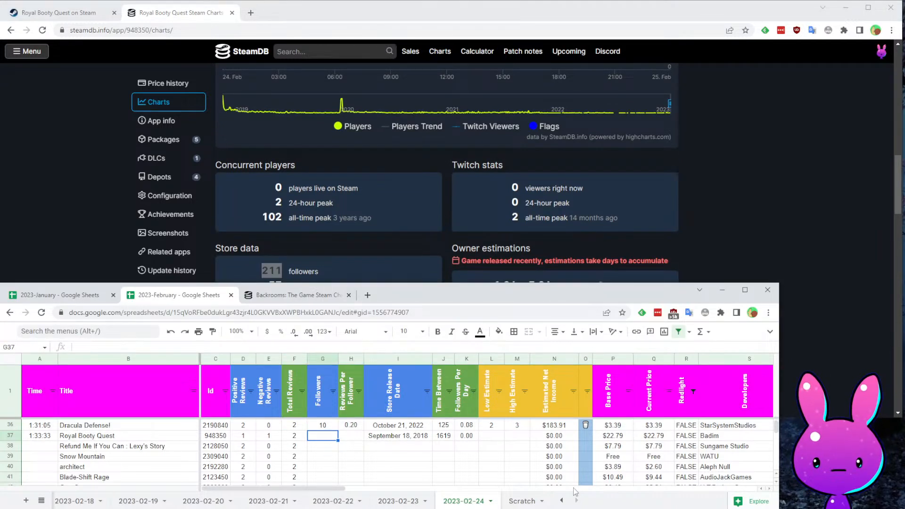
key(ctrl+v)
click(472, 459)
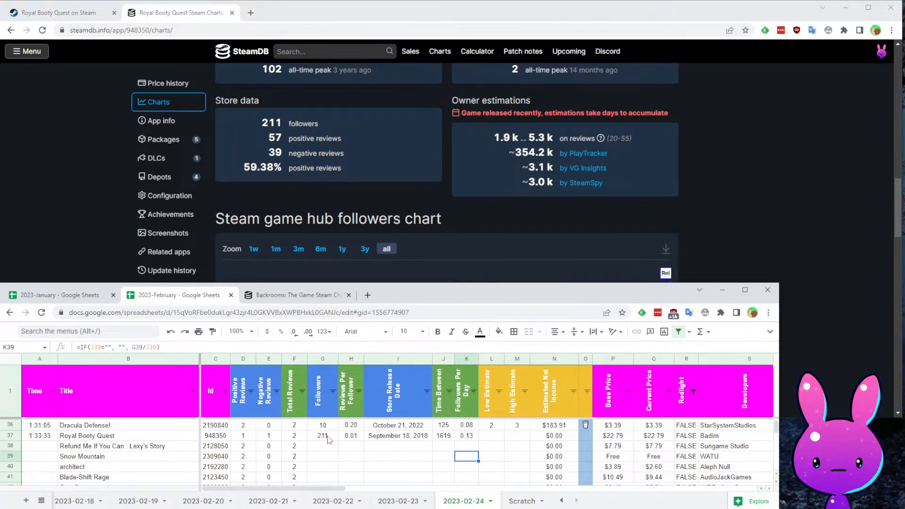
- Reexamine the Royal Booty Quest Steam store page, from its price, bundle and release details down to the negative customer reviews
click(46, 11)
scroll(504, 232, down, 14)
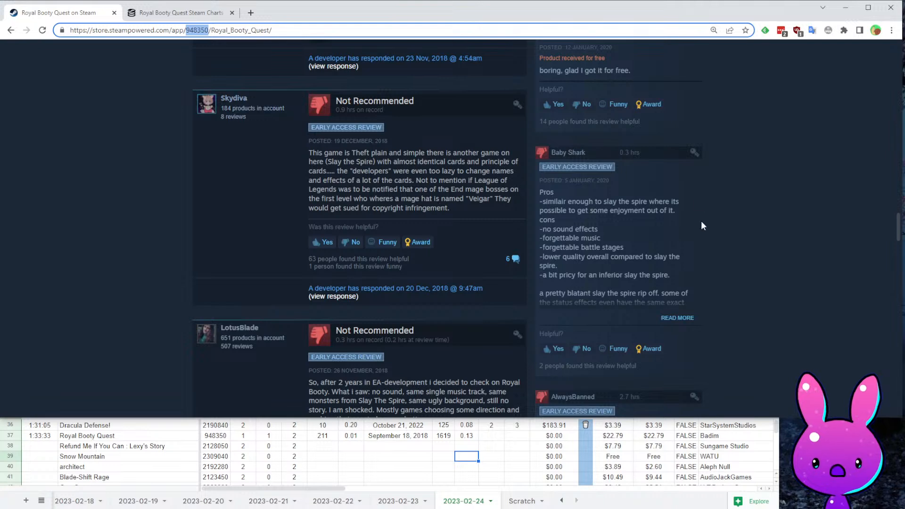
scroll(706, 219, up, 20)
scroll(705, 219, down, 5)
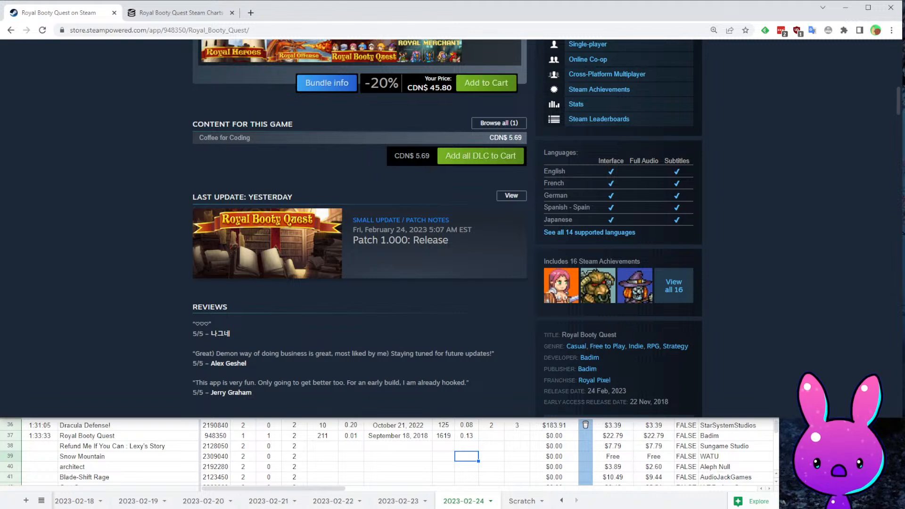
scroll(658, 341, down, 20)
scroll(608, 258, down, 1)
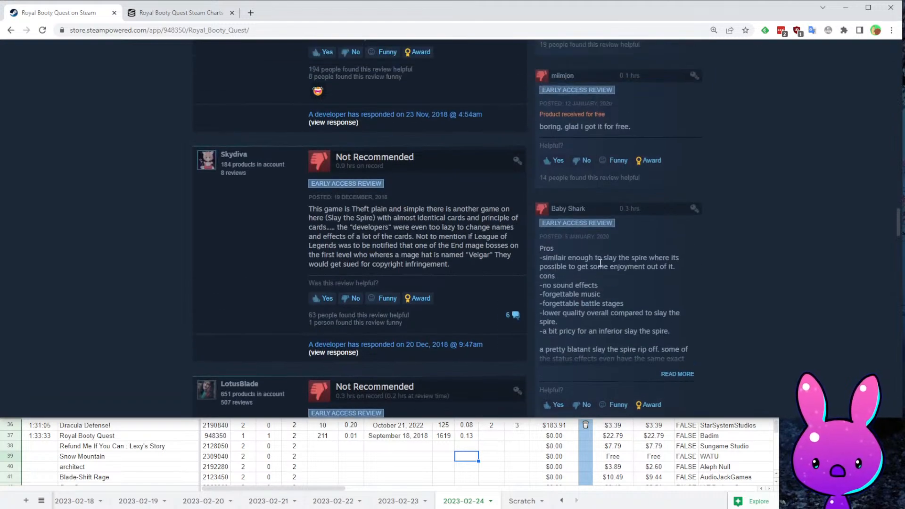
key(Home)
scroll(637, 205, down, 5)
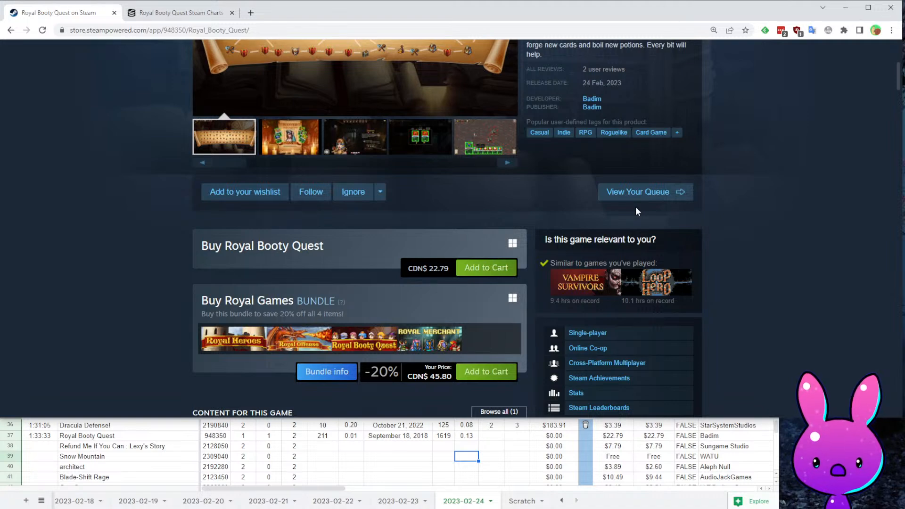
scroll(302, 363, down, 1)
scroll(301, 360, down, 20)
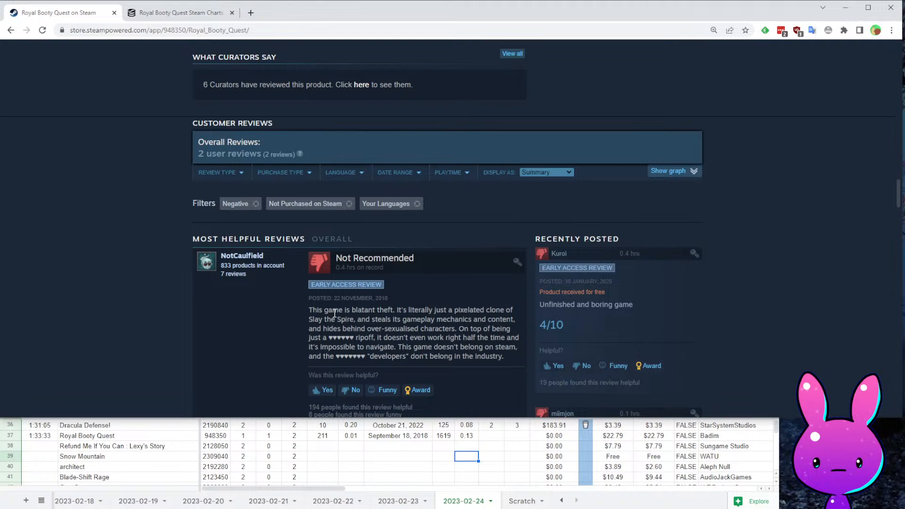
key(Home)
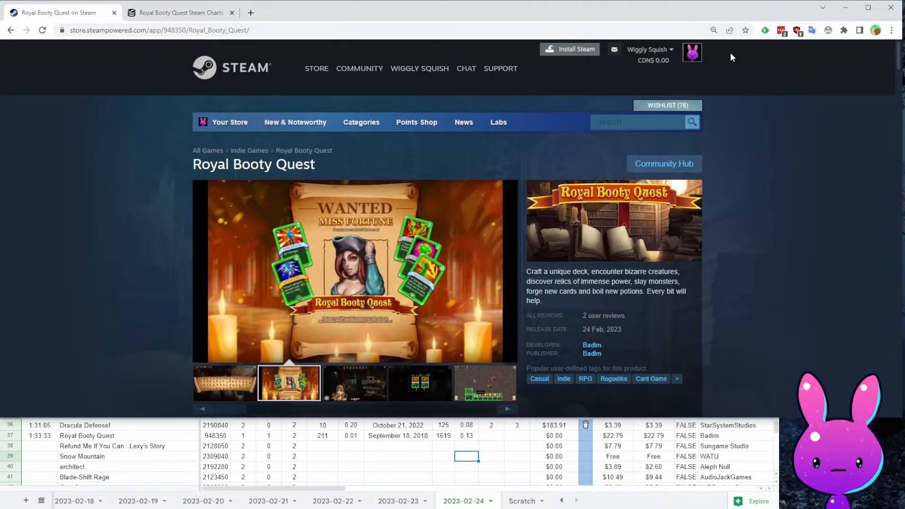
scroll(723, 176, down, 5)
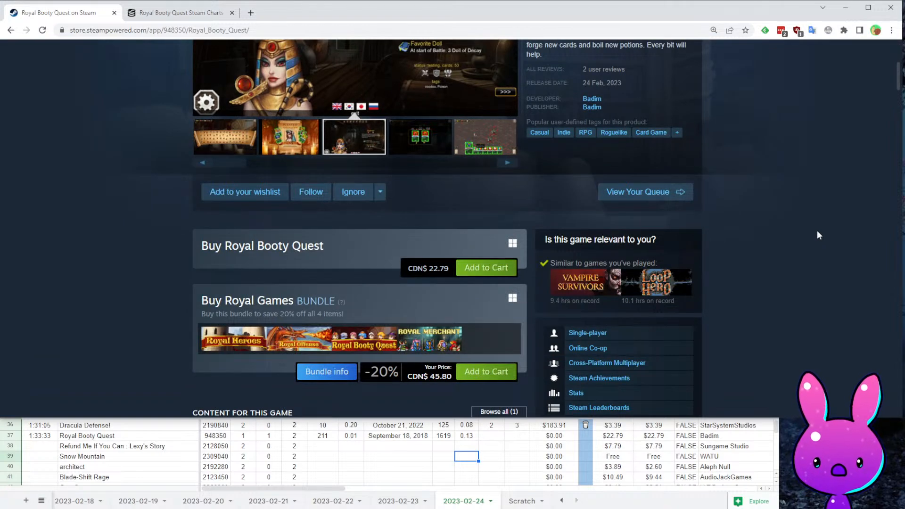
scroll(768, 324, down, 10)
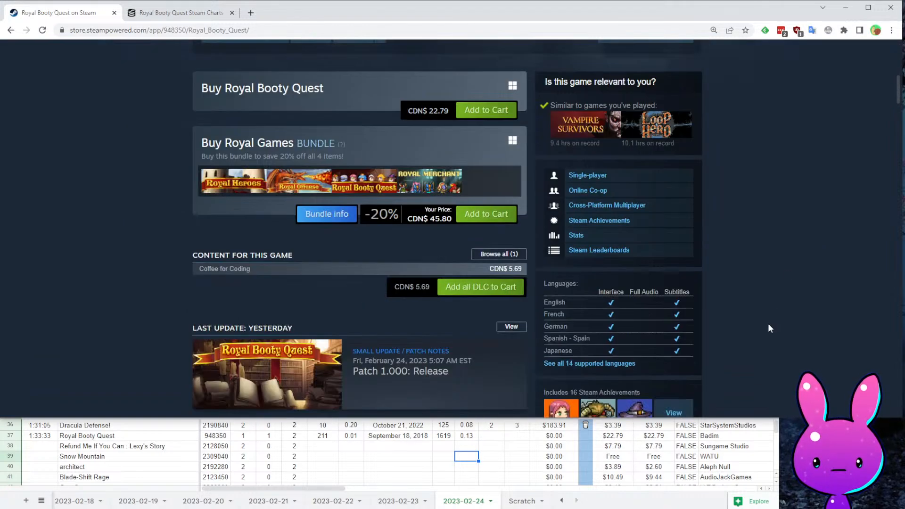
scroll(704, 329, down, 18)
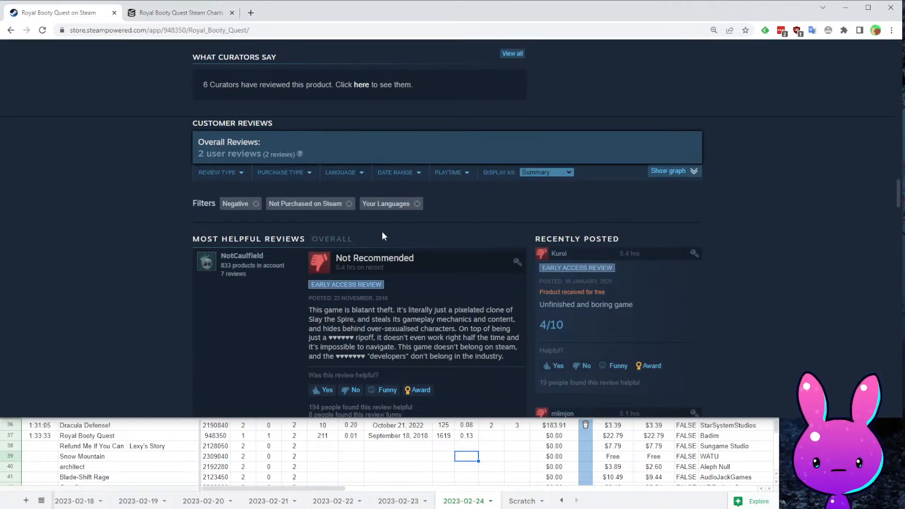
scroll(415, 258, down, 4)
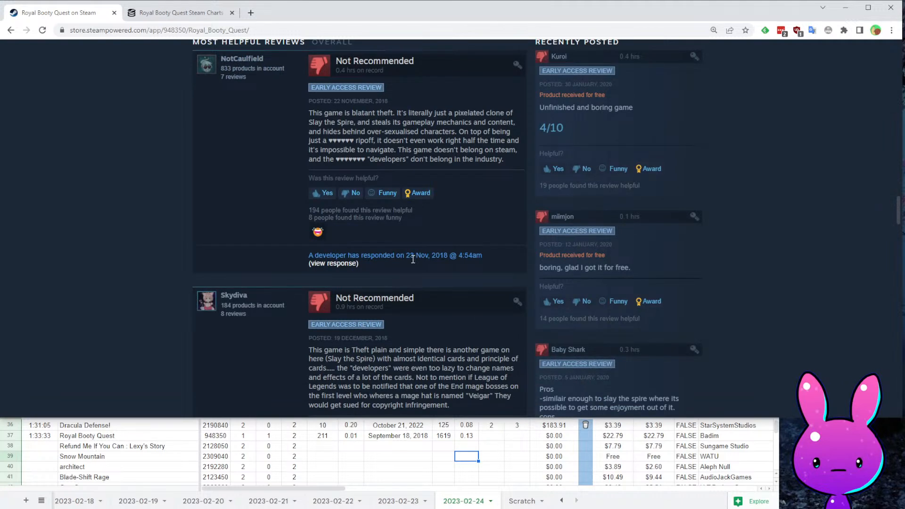
- Switch the customer reviews to Steam Purchasers, remove the Negative filter and read the matching reviews
scroll(413, 259, up, 6)
mouse_move(284, 270)
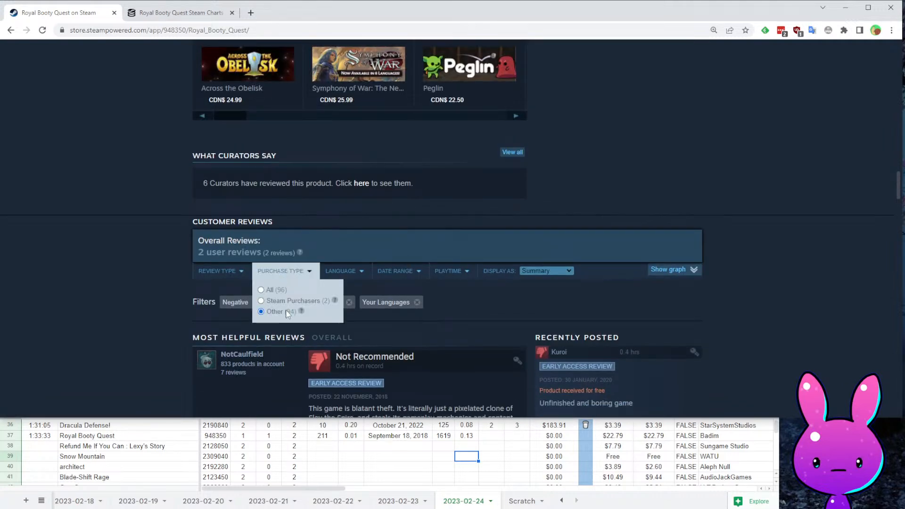
click(261, 301)
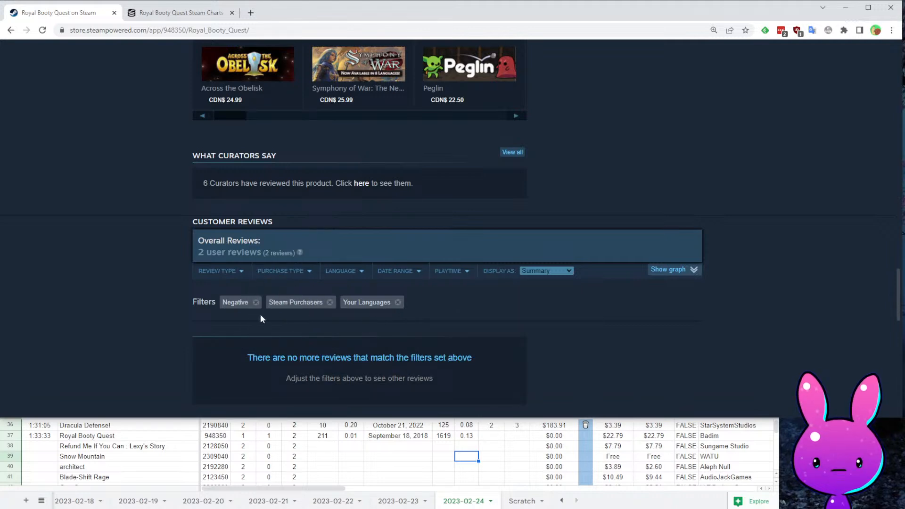
click(256, 303)
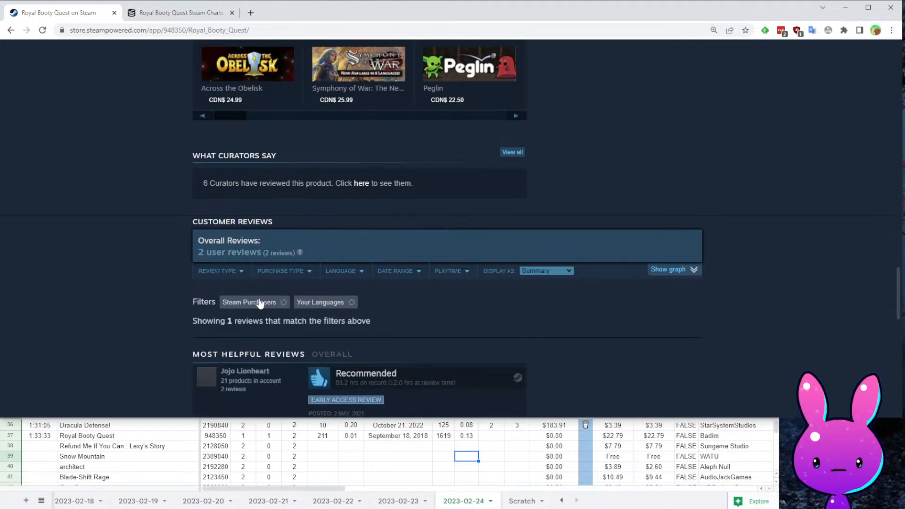
scroll(476, 321, down, 5)
scroll(475, 316, up, 5)
scroll(416, 330, down, 4)
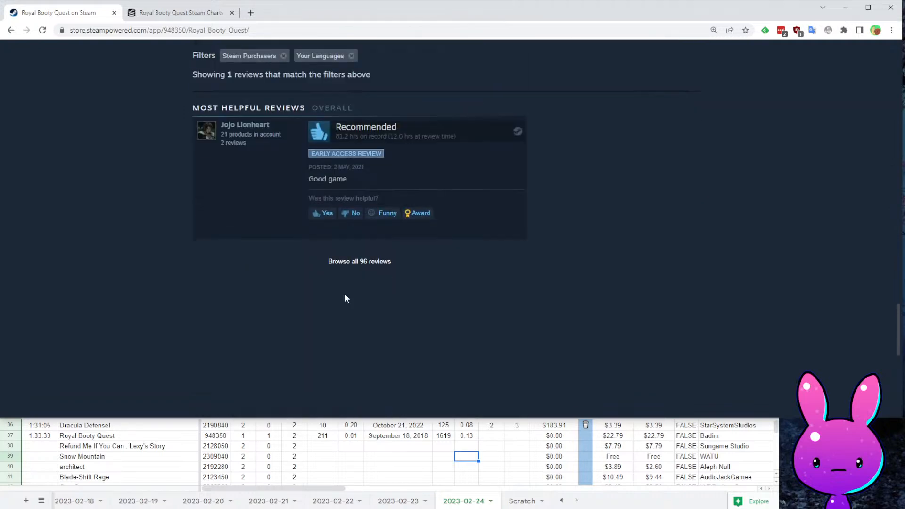
scroll(398, 262, up, 6)
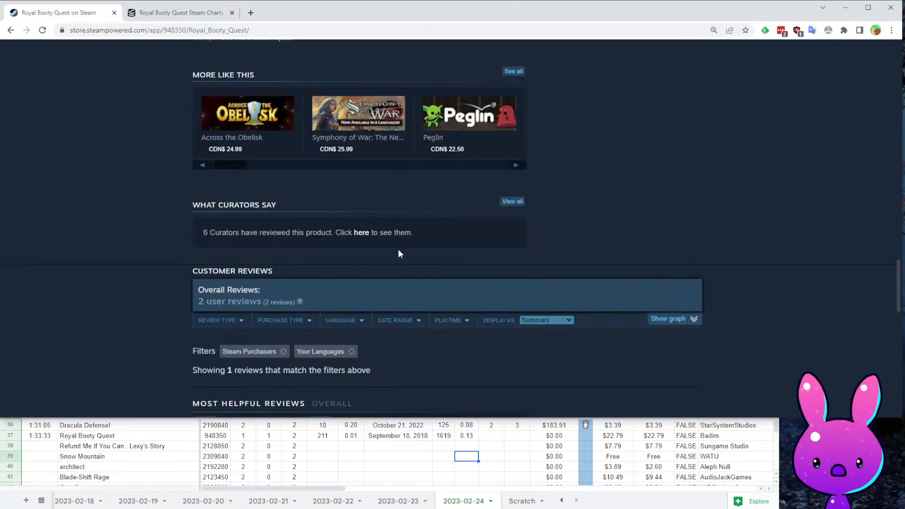
scroll(626, 228, up, 12)
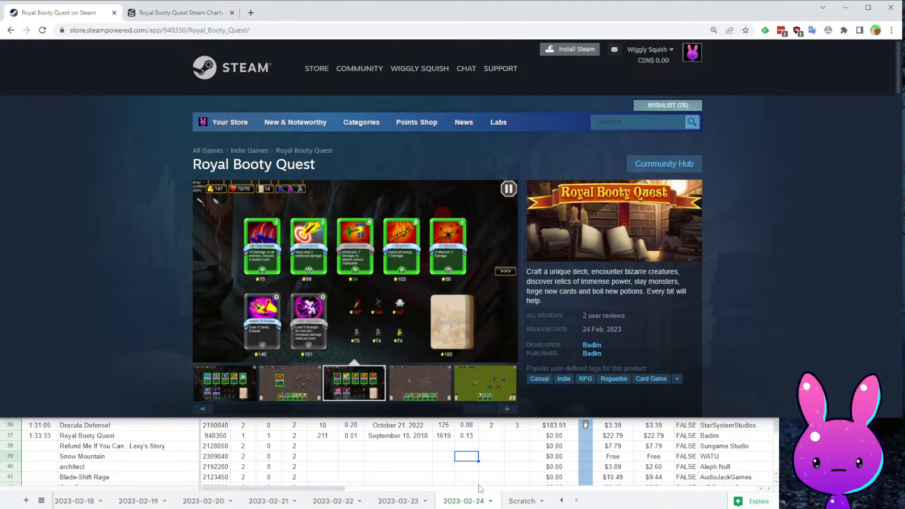
scroll(599, 217, down, 6)
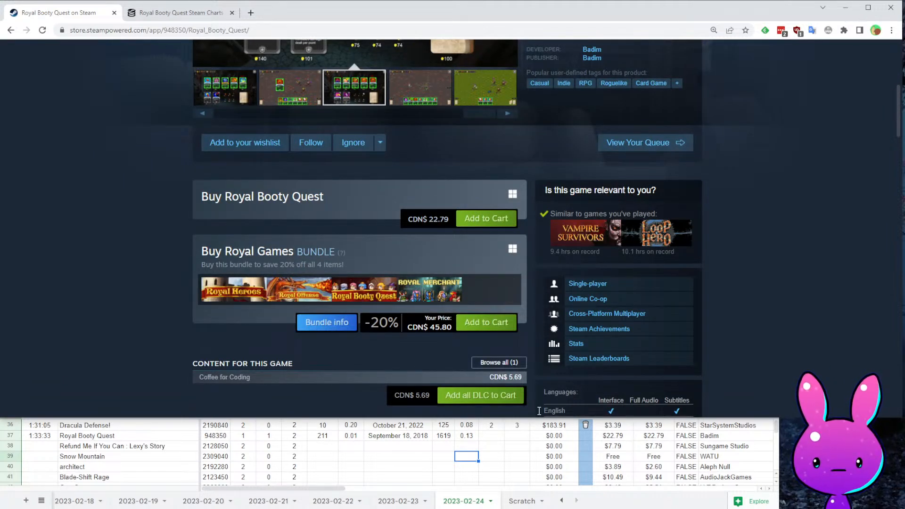
- Compare the Royal Booty Quest row's positive and negative reviews with the estimates in the Dracula Defense! row
click(490, 426)
click(514, 426)
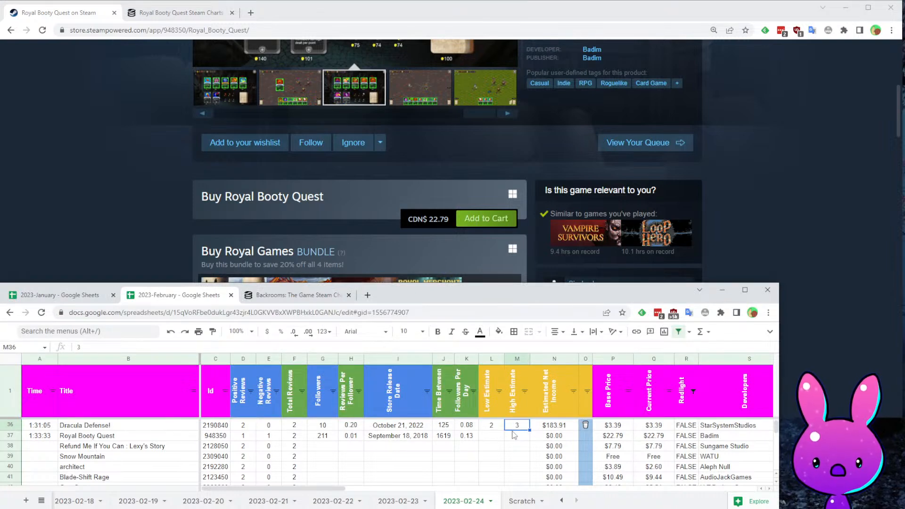
click(523, 437)
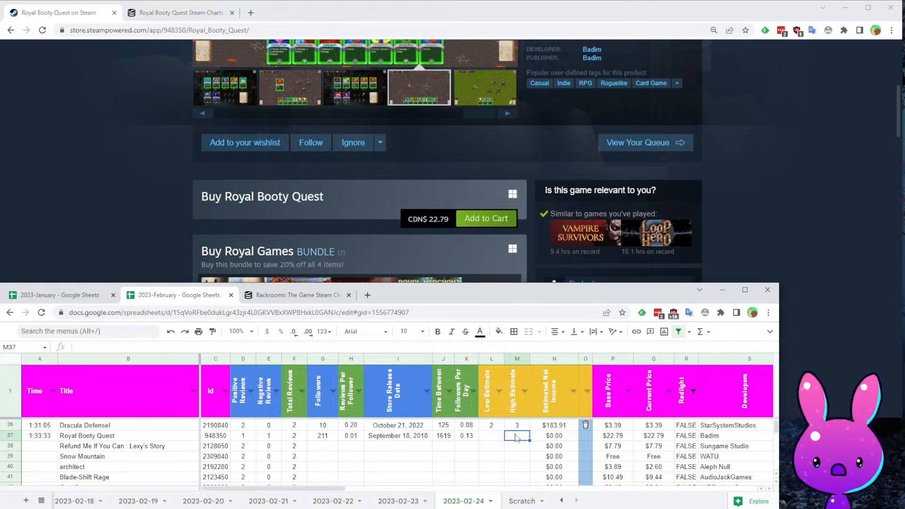
scroll(613, 118, up, 4)
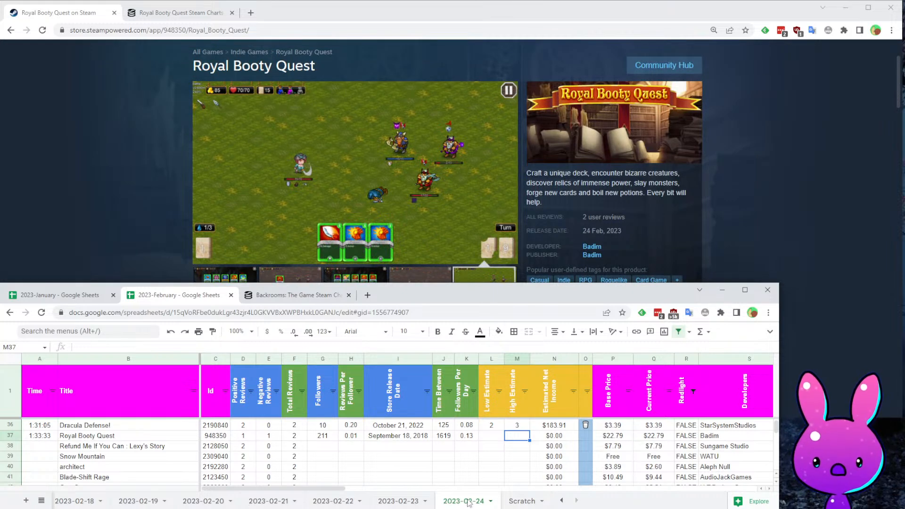
click(554, 457)
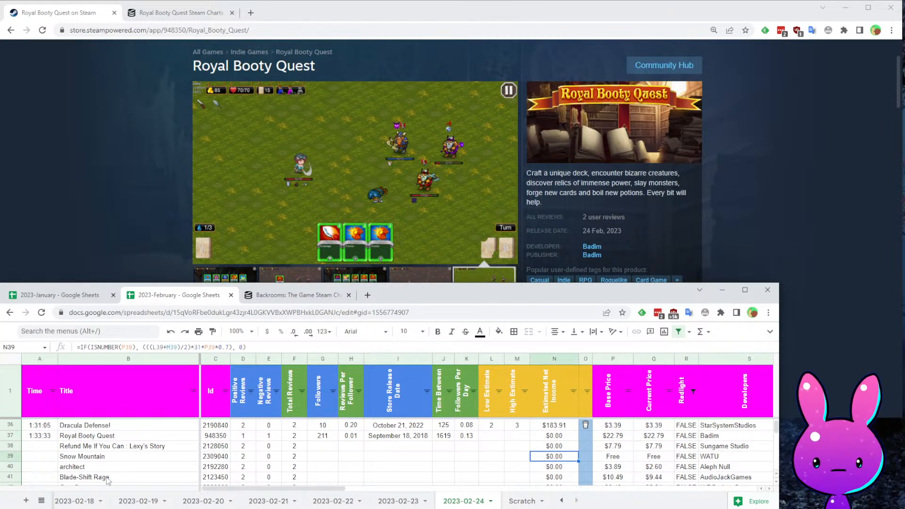
click(250, 437)
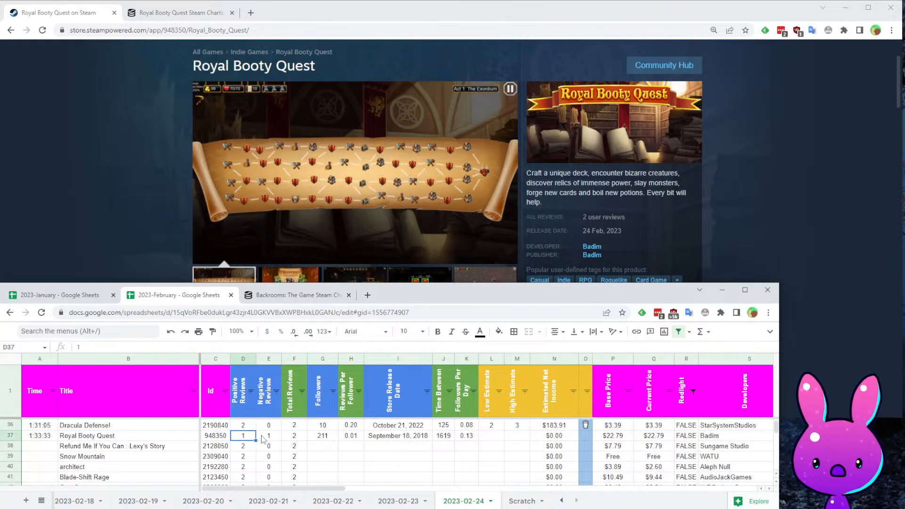
click(263, 438)
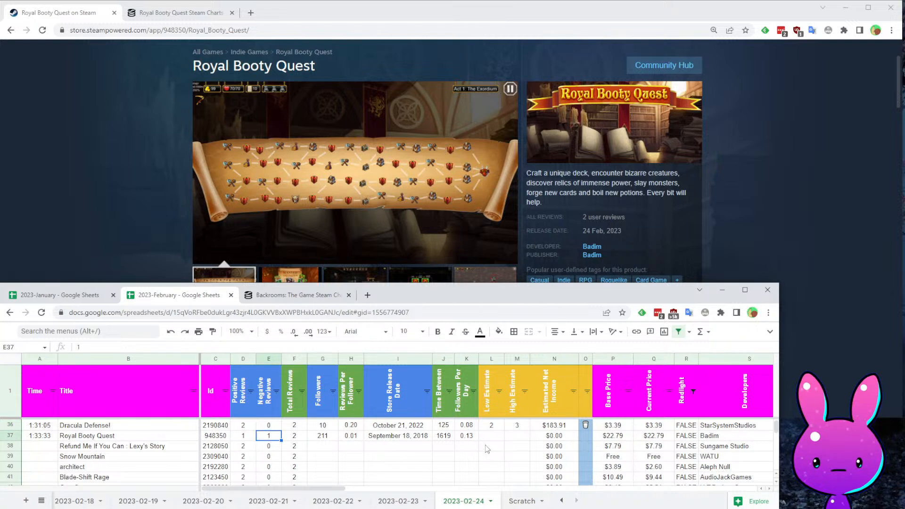
- Enter 2 as both the low estimate and the high estimate in the Royal Booty Quest row
click(497, 440)
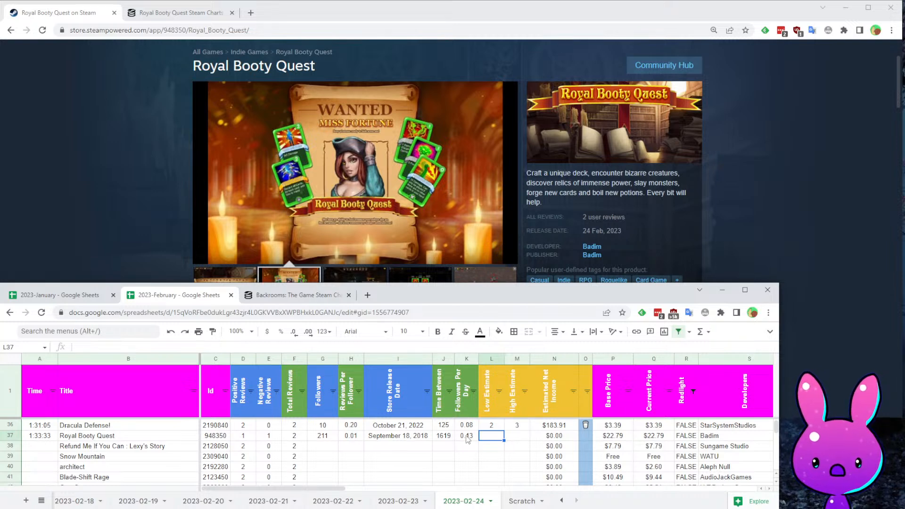
text(2)
key(Tab)
text(22)
key(Left)
key(Right)
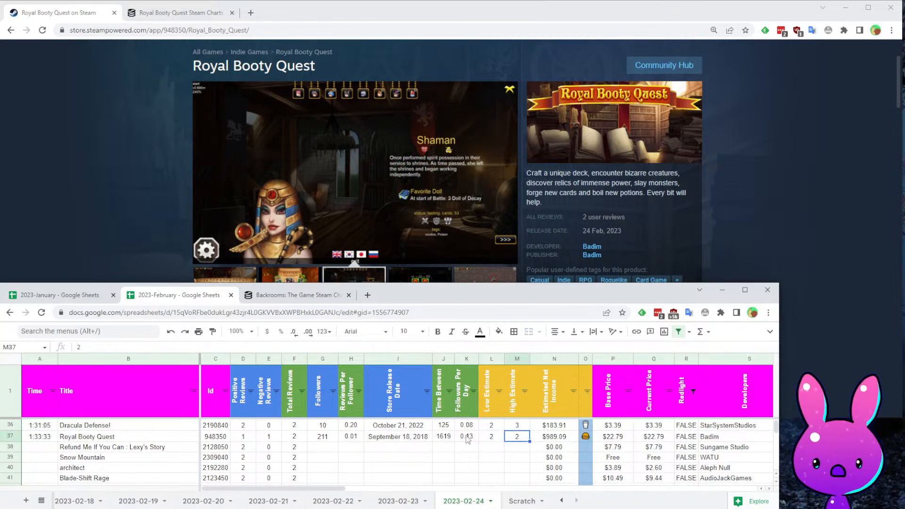
- Check the completed Royal Booty Quest row across its review, follower, release date, estimate, income and price columns
key(Right)
key(Right)
key(Right)
key(Right)
key(Right)
key(Home)
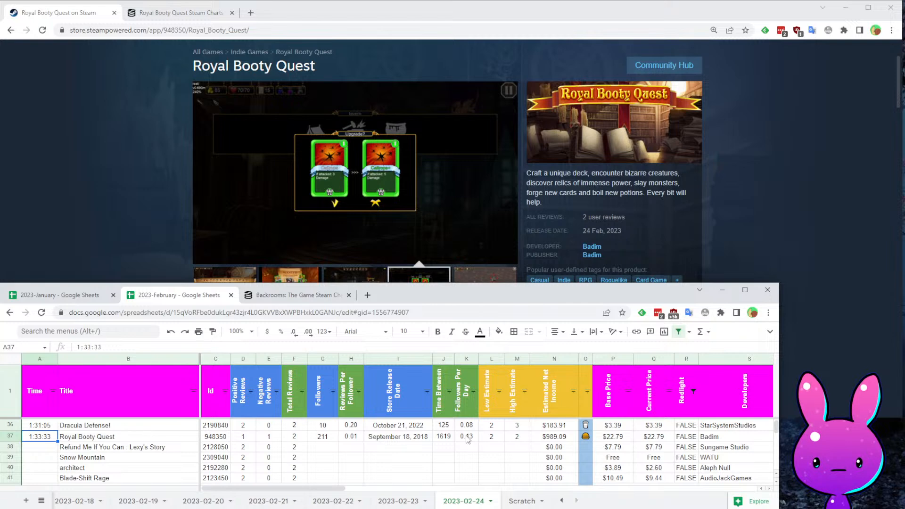
key(Right)
key(Right)
key(Right)
key(Right)
key(Right)
key(Right)
key(Right)
key(Right)
key(Right)
key(Right)
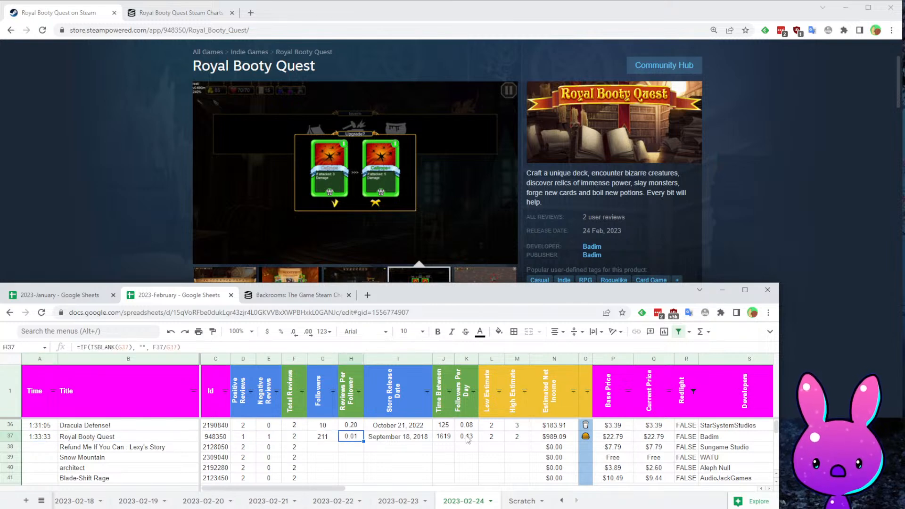
key(Right)
key(Right)
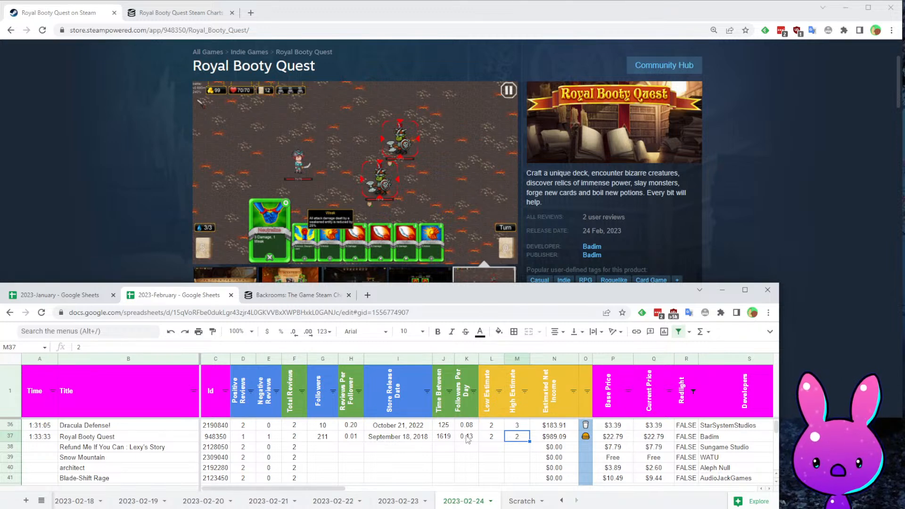
key(Right)
key(Right)
key(Right)
key(Right)
key(Right)
key(Right)
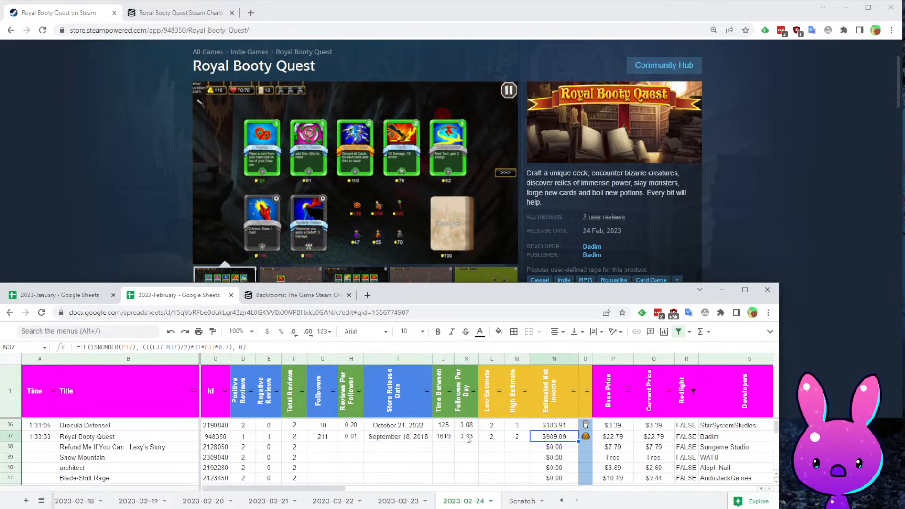
key(Home)
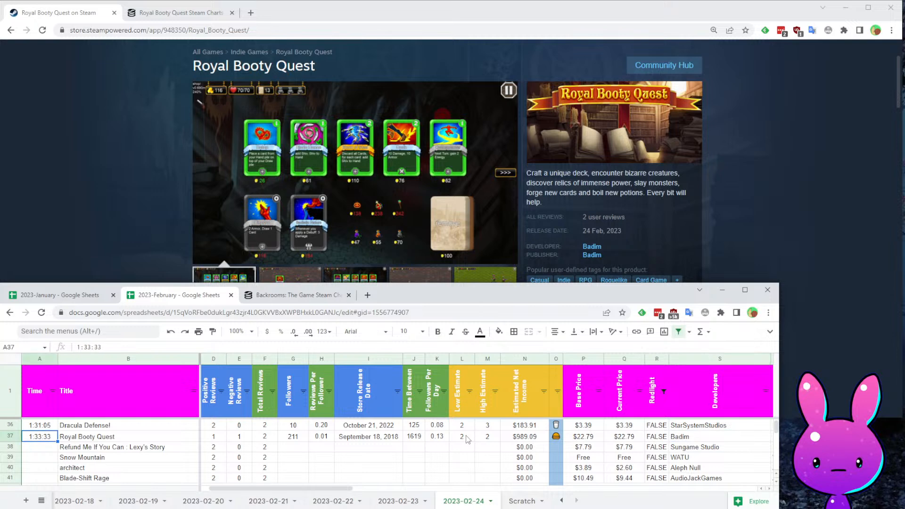
- Enter 1:38:02 as the time for Refund Me If You Can : Lexy's Story and copy its ID from the same row
key(Down)
key(Down)
key(Down)
key(Down)
key(Down)
key(Down)
key(Down)
key(Up)
key(Up)
key(Up)
key(Up)
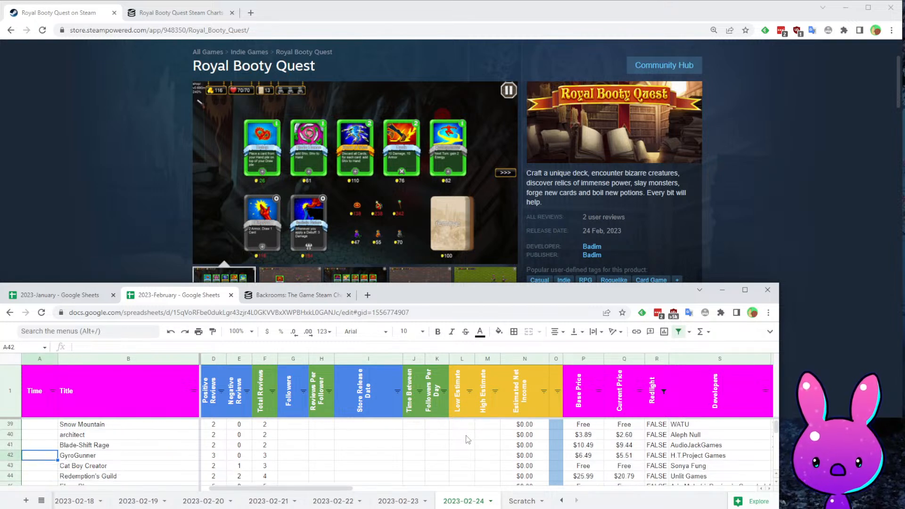
key(Up)
key(Up)
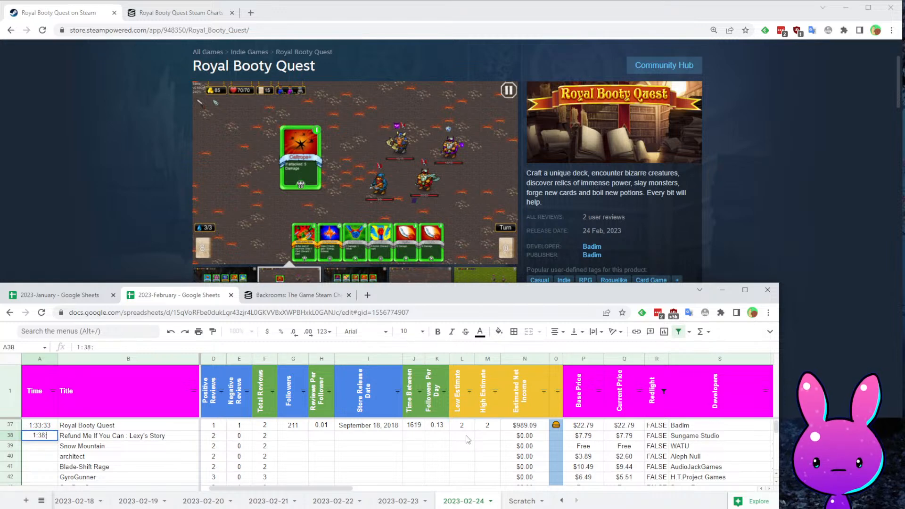
key(Return)
key(Up)
key(Right)
key(Right)
key(ctrl+c)
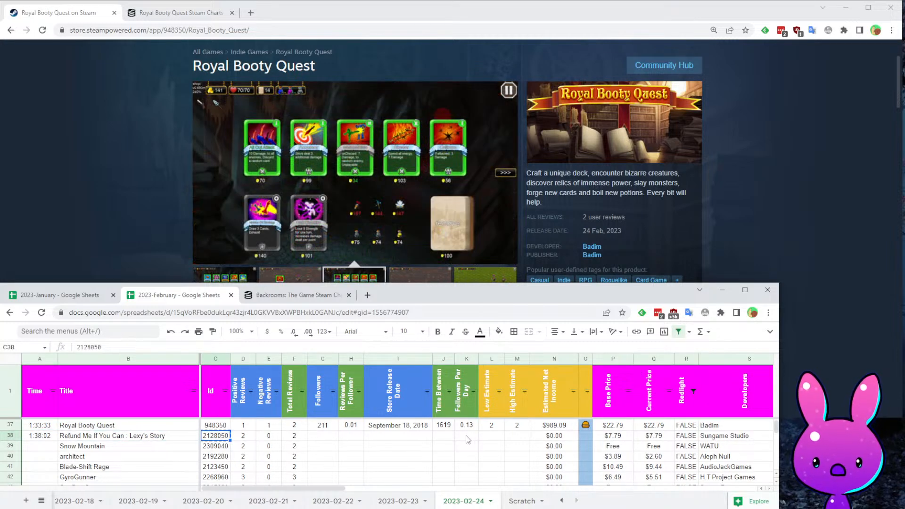
- Look over the Refund Me If You Can : Lexy's Story row up to its prices and developer, ending back on its ID
key(Right)
key(Right)
key(Right)
key(Right)
key(Right)
key(Right)
key(Right)
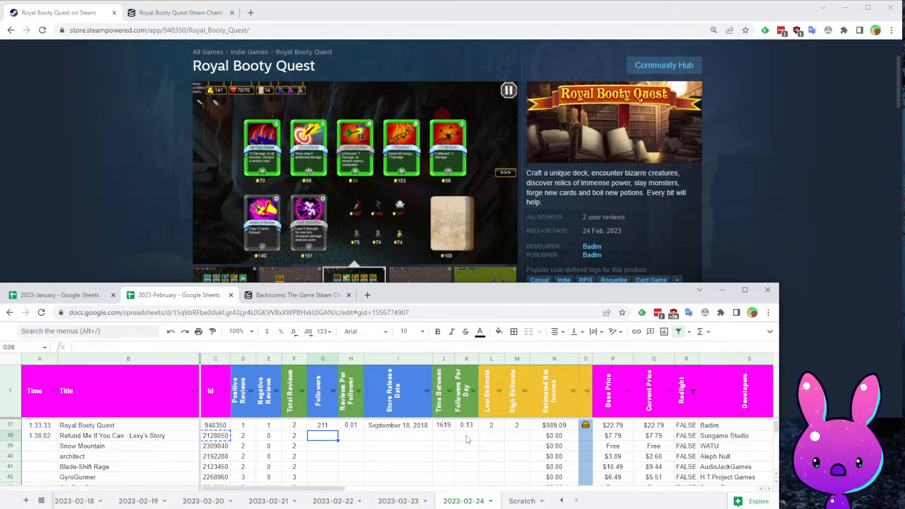
key(Right)
key(Right)
key(Right)
key(Right)
key(Right)
key(Right)
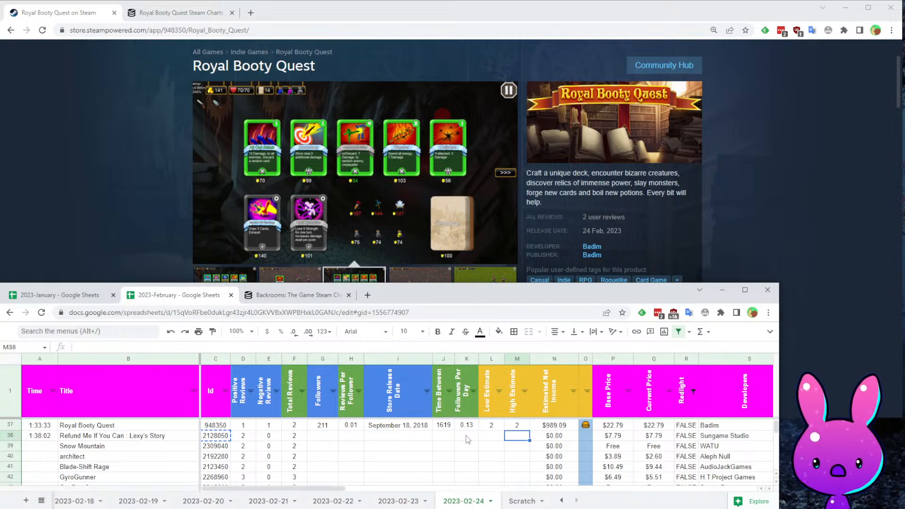
key(Right)
key(Right)
key(Right)
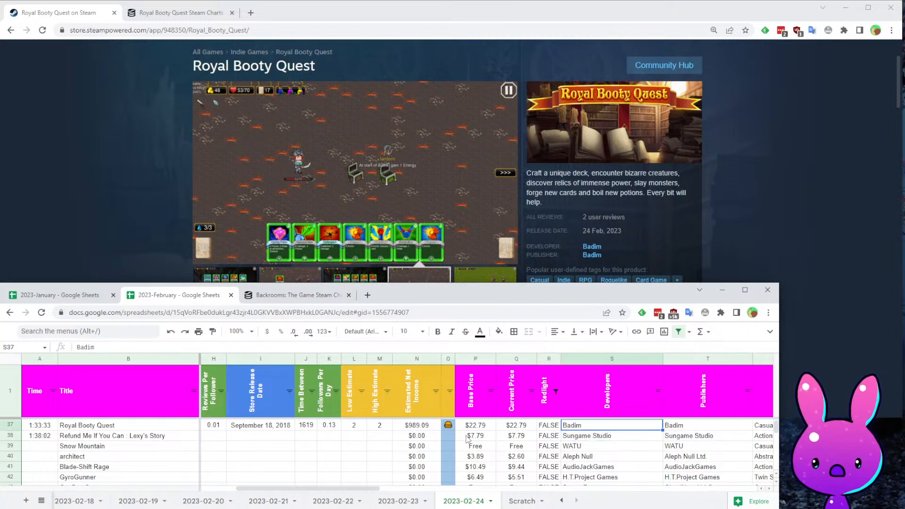
key(Home)
key(Right)
key(Right)
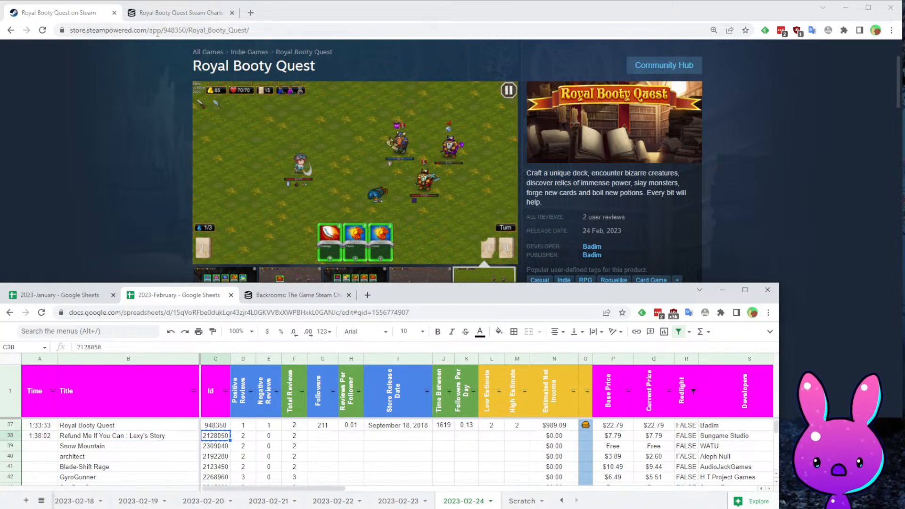
- Open the Steam store page for app ID 2128050 and skip through its trailer
double_click(172, 28)
key(ctrl+v)
key(Return)
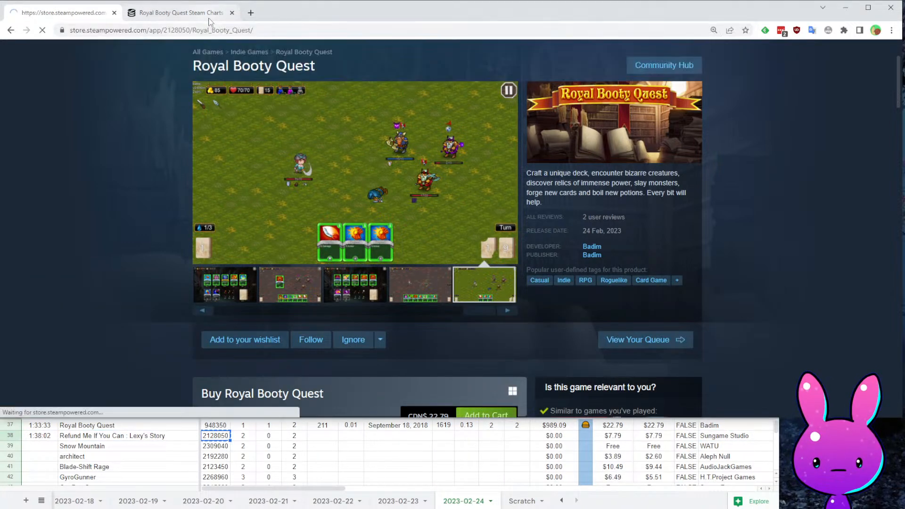
scroll(754, 338, down, 2)
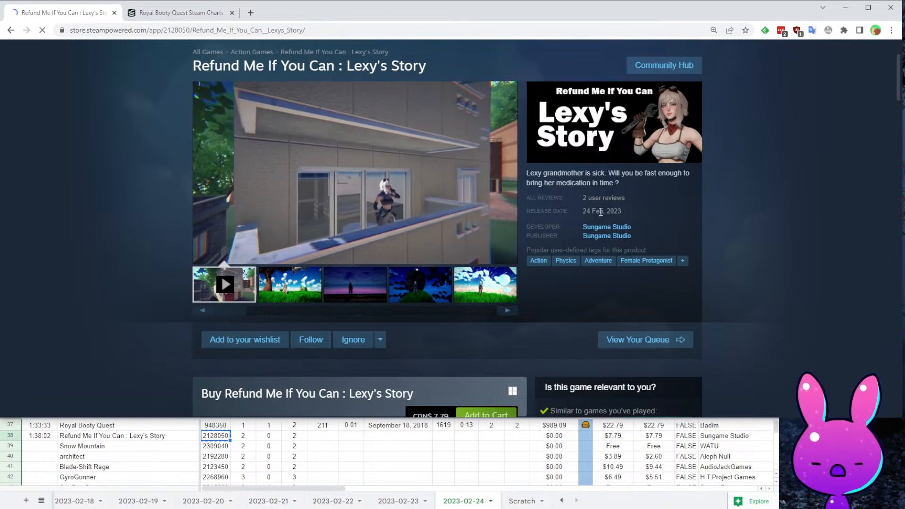
mouse_move(284, 239)
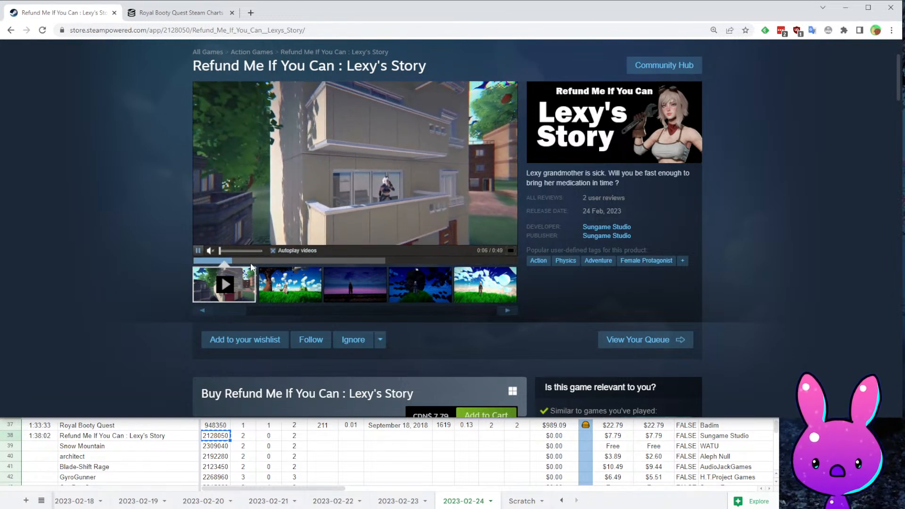
click(340, 261)
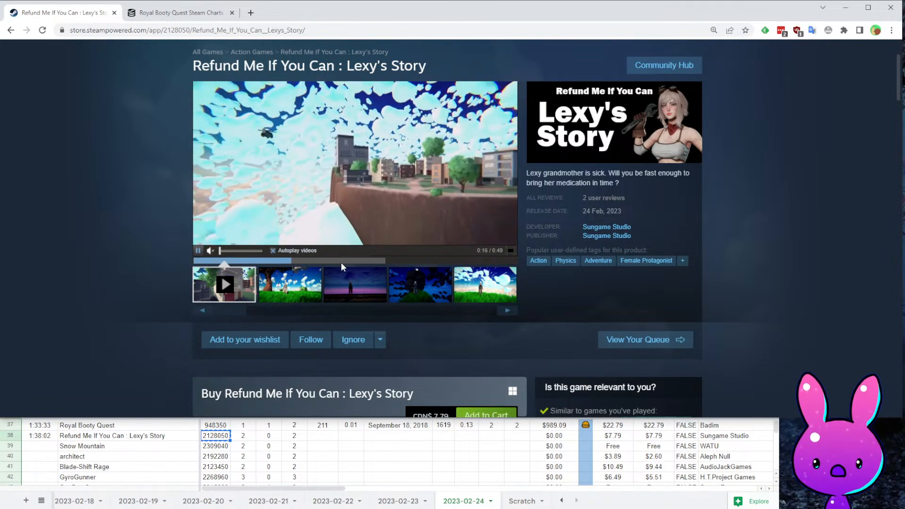
click(364, 262)
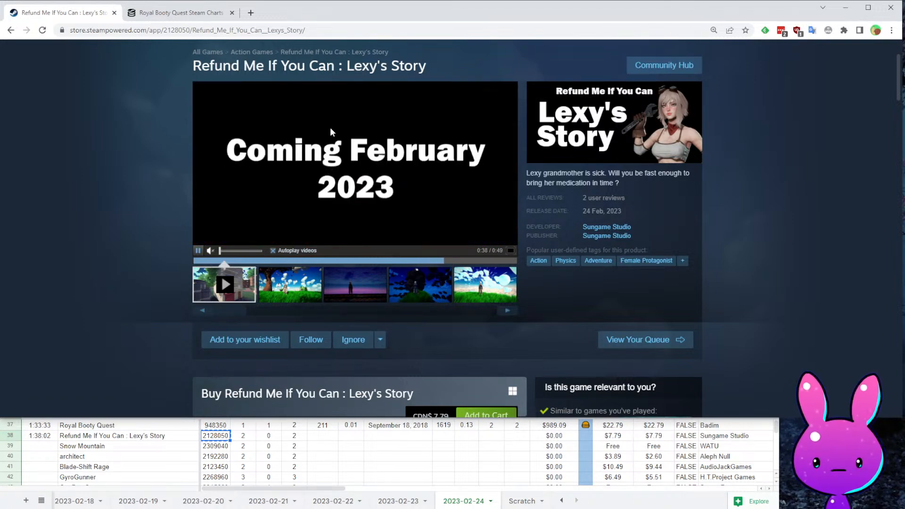
- Examine the rest of the Lexy's Story store page, read its customer reviews and return to the start of the page
scroll(145, 336, down, 20)
scroll(359, 212, up, 8)
scroll(369, 196, down, 15)
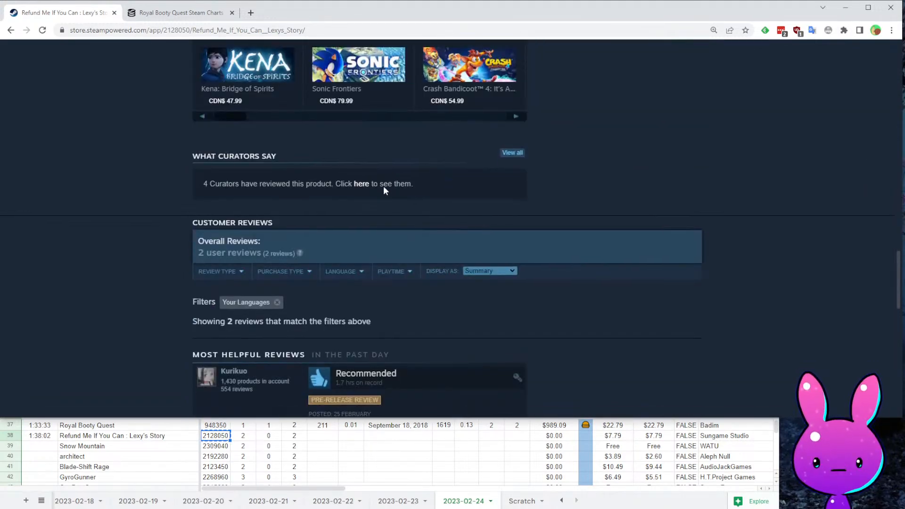
scroll(625, 237, down, 2)
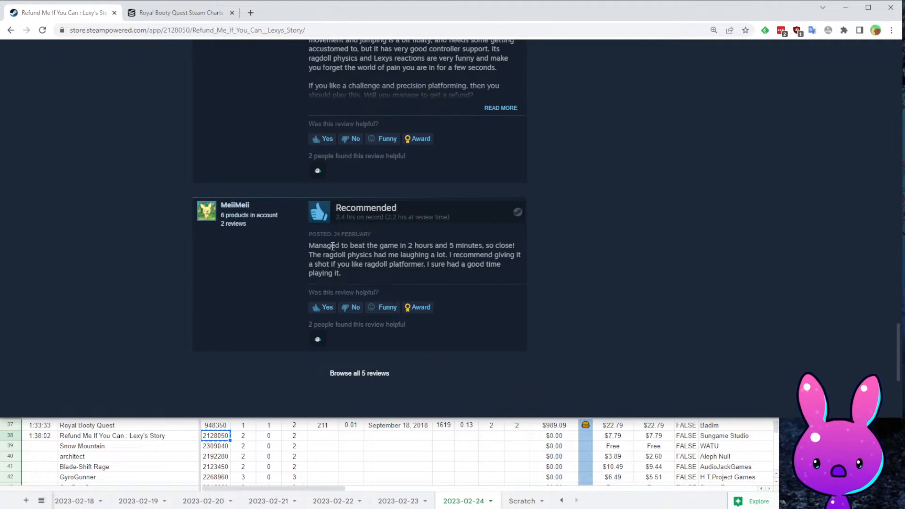
drag(447, 241, 501, 246)
click(538, 289)
drag(310, 262, 543, 255)
click(561, 256)
click(590, 315)
key(Home)
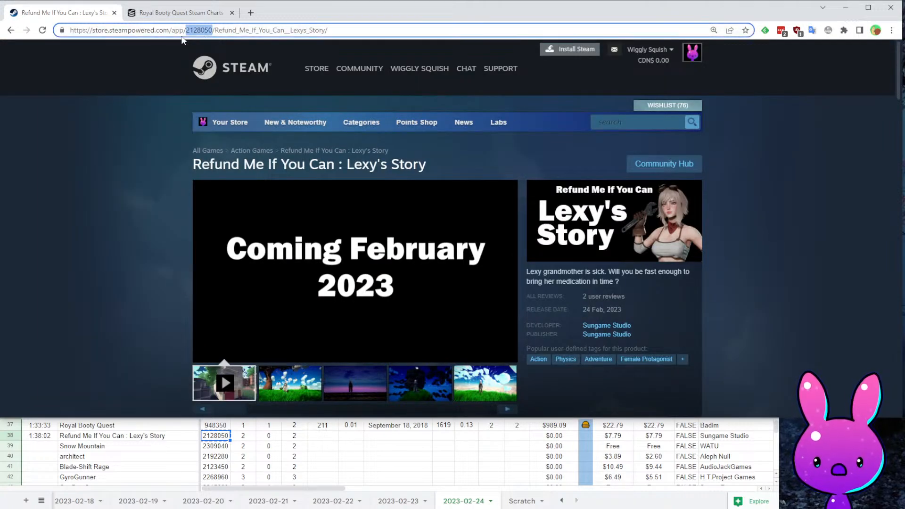
- Open the SteamDB charts page for app ID 2128050, examine its player and Twitch viewer chart, and recheck the game's price on the store page
click(161, 13)
double_click(145, 30)
key(ctrl+v)
key(Return)
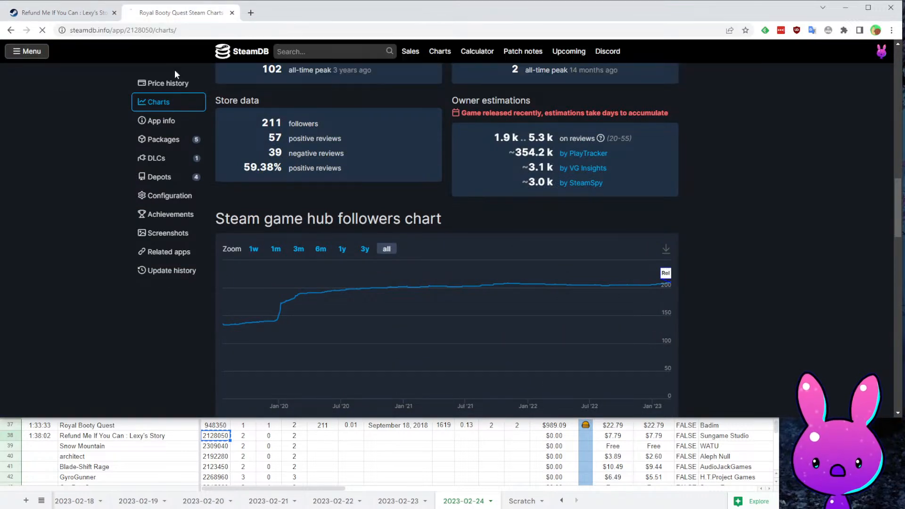
scroll(516, 324, down, 6)
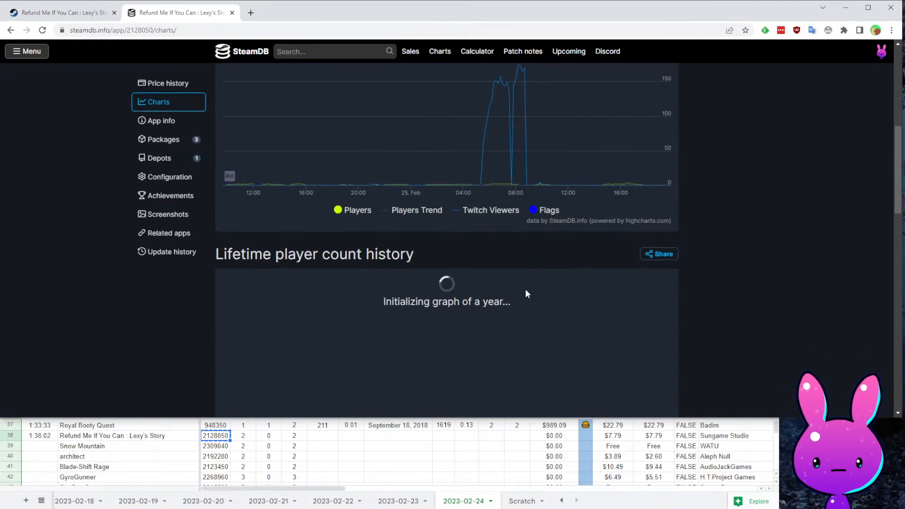
scroll(525, 294, up, 3)
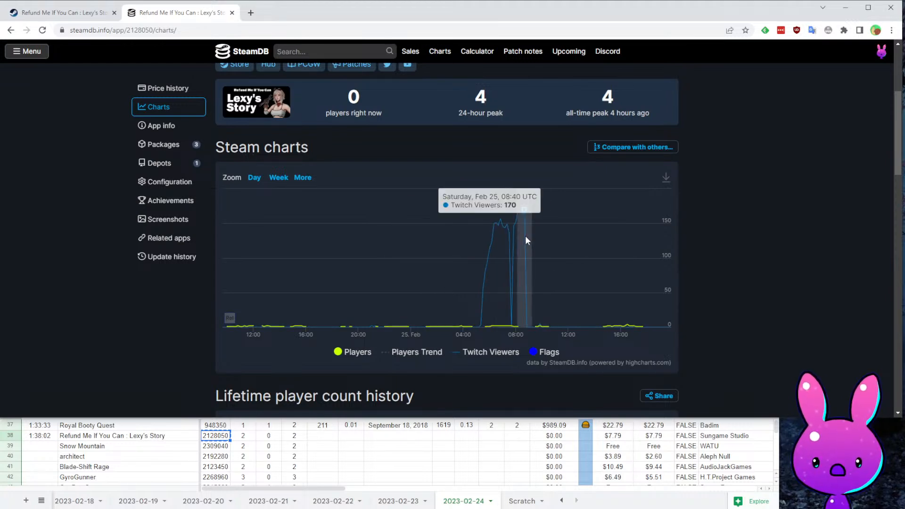
click(64, 19)
scroll(529, 252, down, 4)
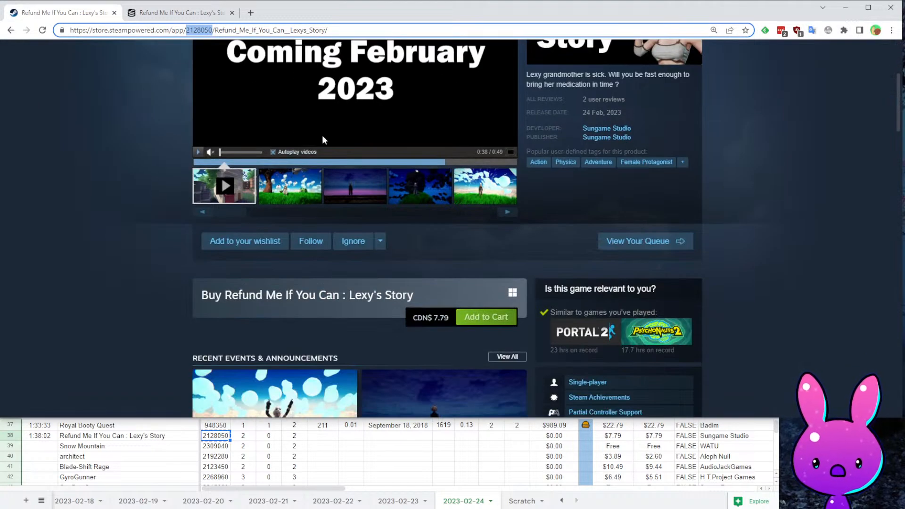
- Find the earliest date on Lexy's Story's SteamDB followers chart and record 10/17/2022 as its store release date in row 38
click(181, 13)
scroll(661, 283, down, 10)
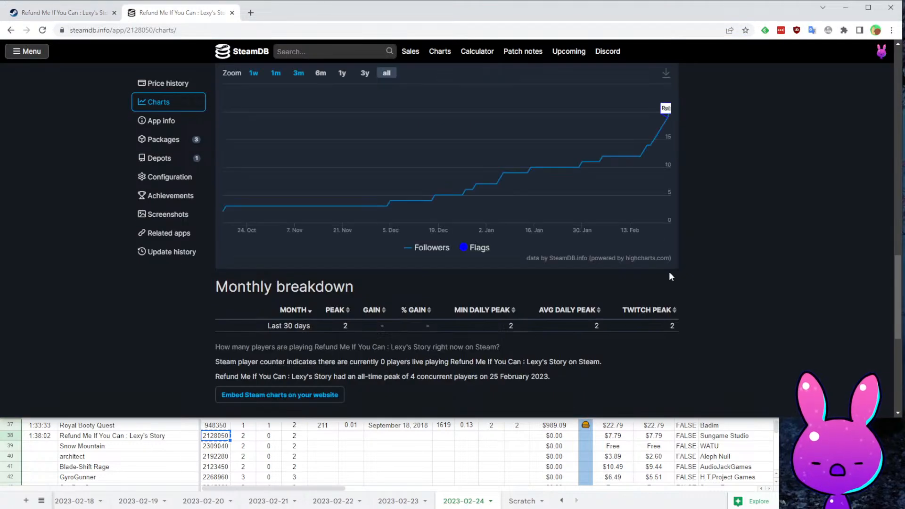
scroll(347, 304, up, 2)
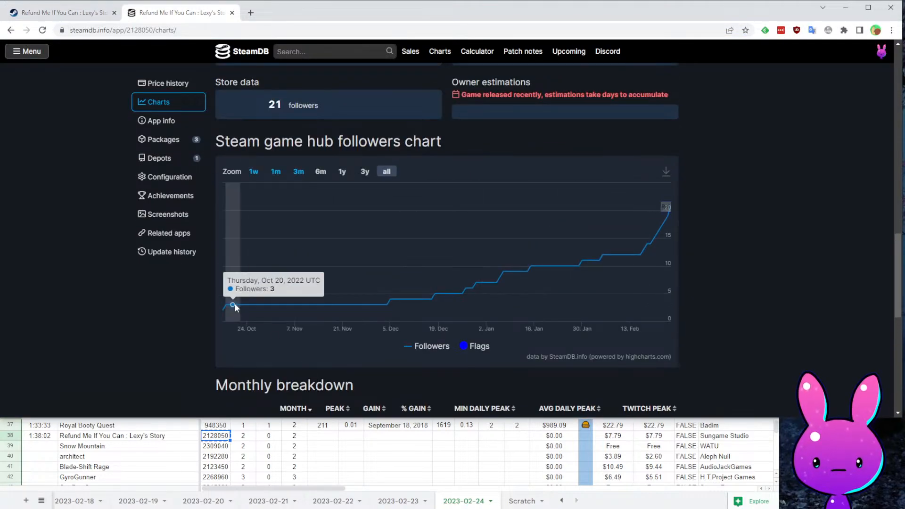
click(406, 436)
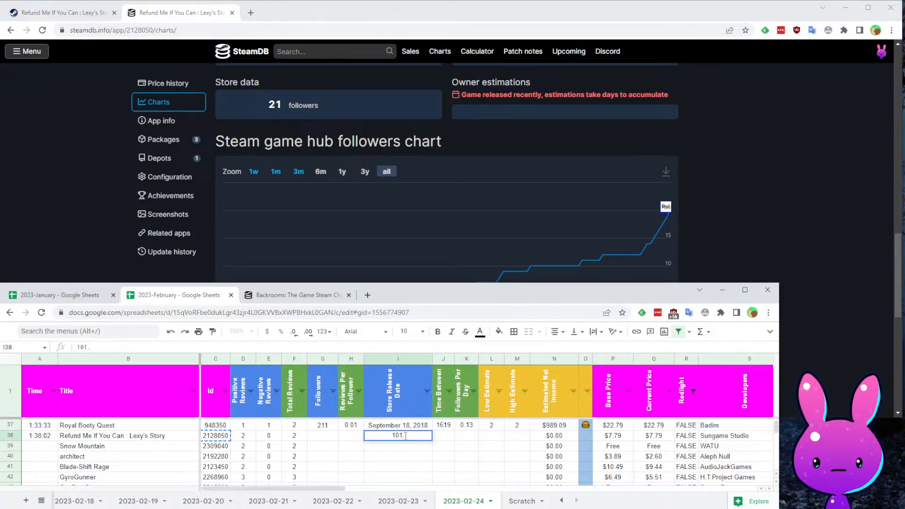
text(10/17/2022)
- Record 21 followers for Refund Me If You Can : Lexy's Story
key(Left)
key(Left)
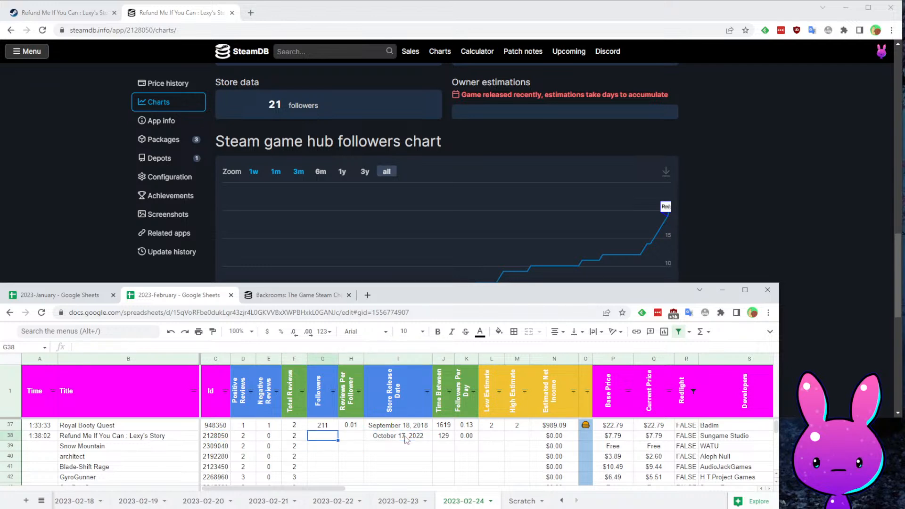
scroll(577, 248, up, 2)
text(21)
key(Return)
- Compare the followers per day of Lexy's Story with the Royal Booty Quest row above
key(Up)
key(Up)
key(Right)
key(Right)
key(Right)
key(Right)
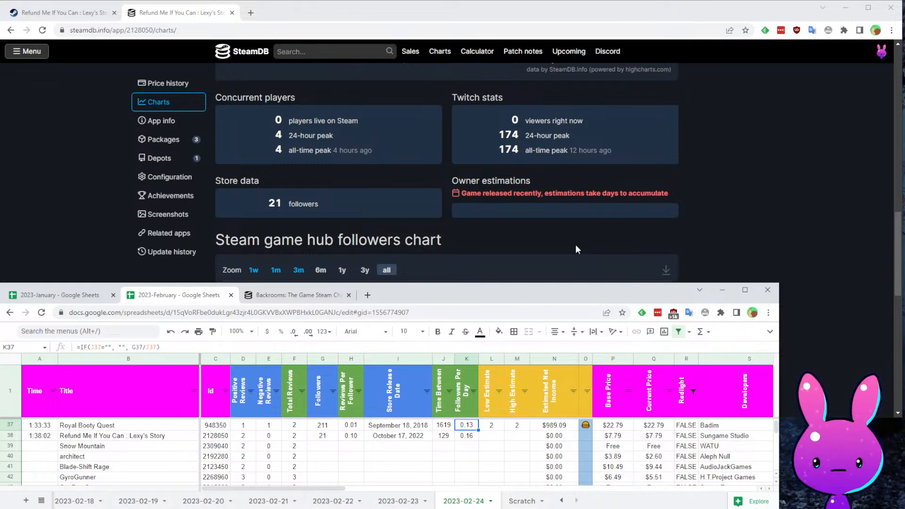
key(Down)
key(Down)
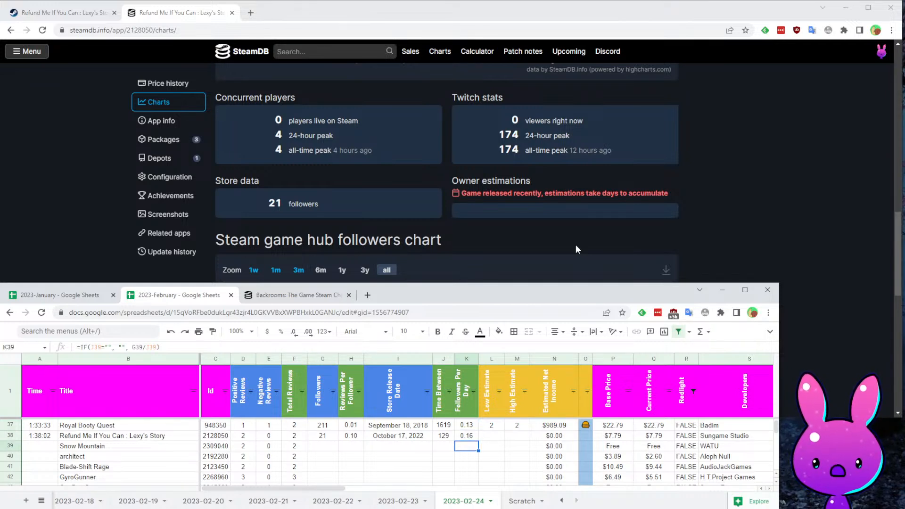
- Review the Lexy's Story row from its ID and review counts across to its followers per day
key(Up)
key(Home)
key(Right)
key(Right)
key(Right)
key(Right)
key(Left)
key(Right)
key(Right)
key(Right)
key(Left)
key(Left)
key(Left)
key(Left)
key(Right)
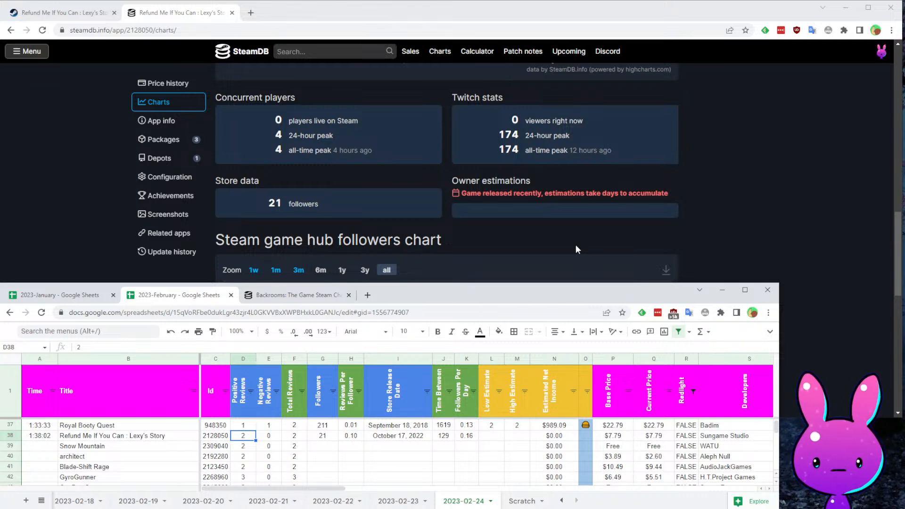
key(Home)
key(Right)
key(Right)
key(Right)
key(Right)
key(Right)
key(Right)
key(Right)
key(Right)
key(Right)
key(Right)
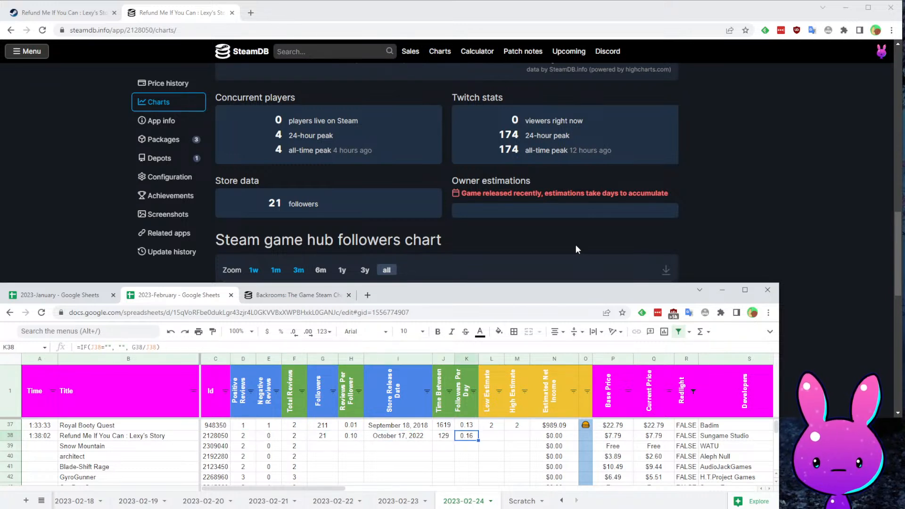
key(Left)
key(Left)
key(Left)
key(Left)
key(Left)
key(Left)
key(Left)
key(Left)
key(Left)
key(Left)
key(Right)
key(Right)
key(Right)
key(Right)
key(Right)
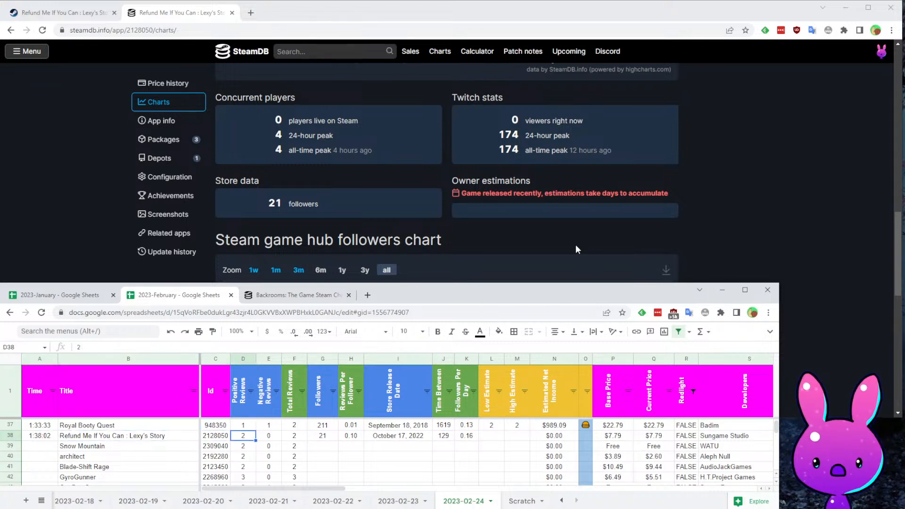
- Set the low estimate to 2 and the high estimate to 6 for Lexy's Story
key(Right)
key(Right)
key(Right)
key(Right)
key(Right)
key(Right)
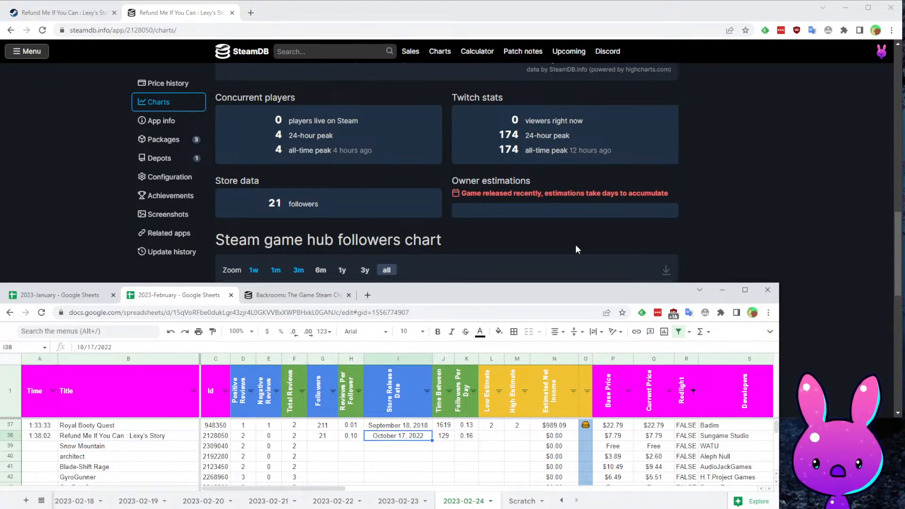
text(2)
key(Right)
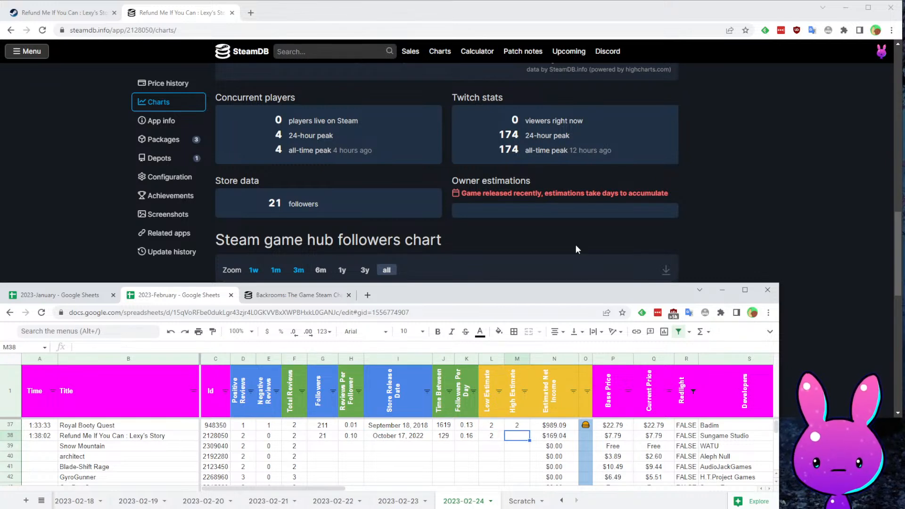
text(6)
key(Return)
key(Up)
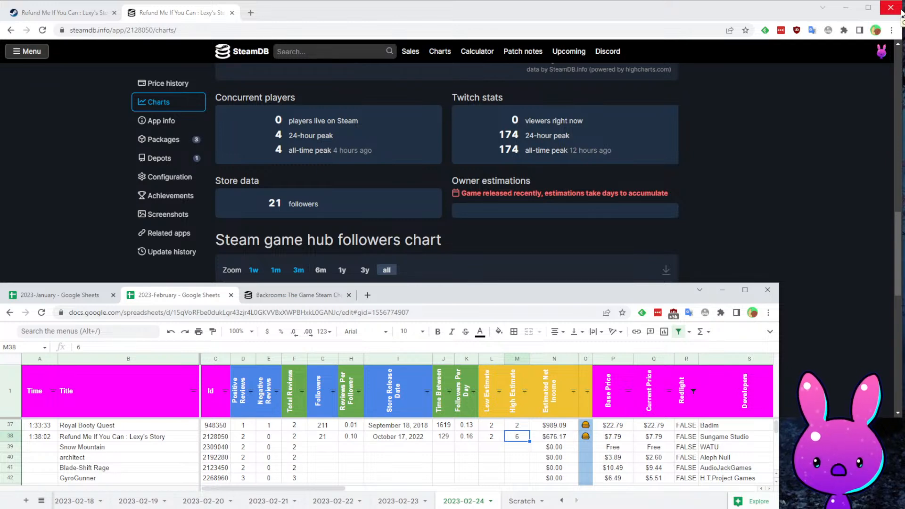
- Look back over the Lexy's Story row from its sales estimates to its reviews and follower figures
key(Left)
key(Left)
key(Left)
key(Left)
key(Left)
key(Left)
key(Left)
key(Left)
key(Left)
key(Left)
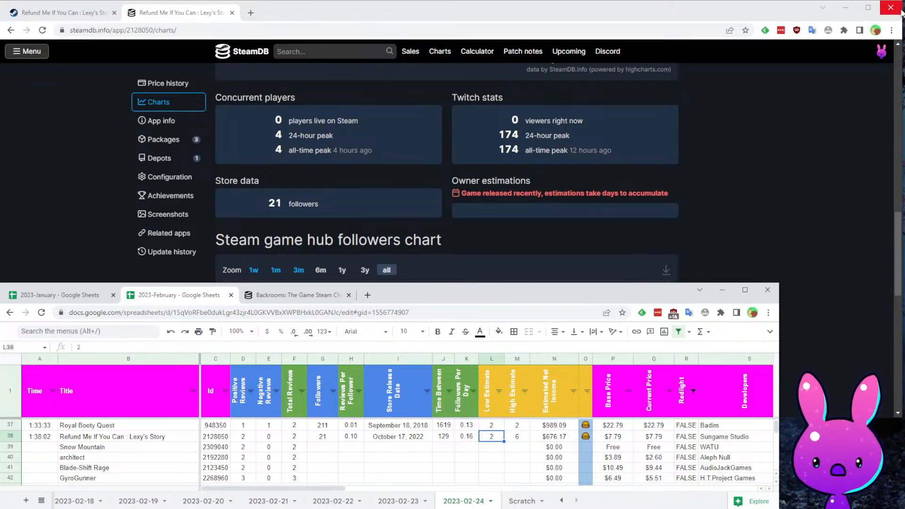
key(Right)
key(Right)
key(Right)
key(Right)
key(Right)
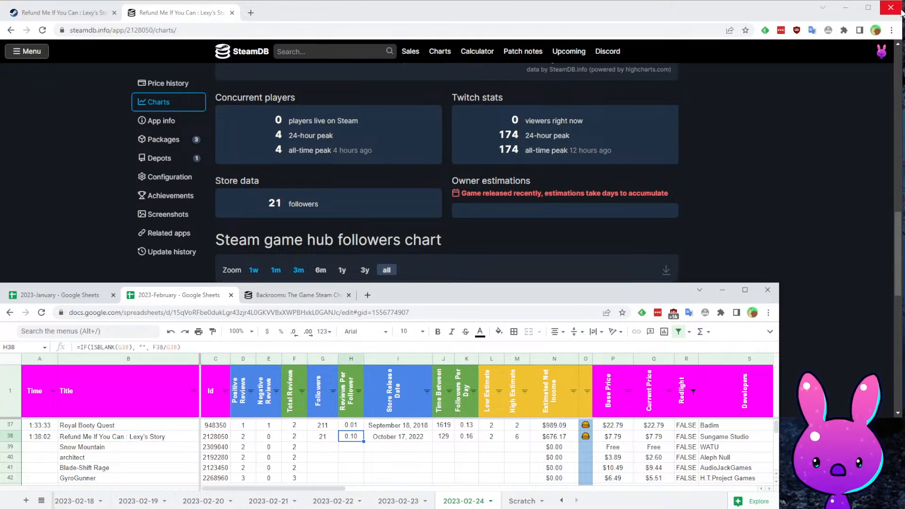
key(Down)
key(Down)
key(Up)
key(Up)
key(Left)
key(Left)
key(Down)
key(Down)
key(Right)
key(Right)
key(Up)
key(Up)
key(Left)
key(Down)
key(Down)
key(Down)
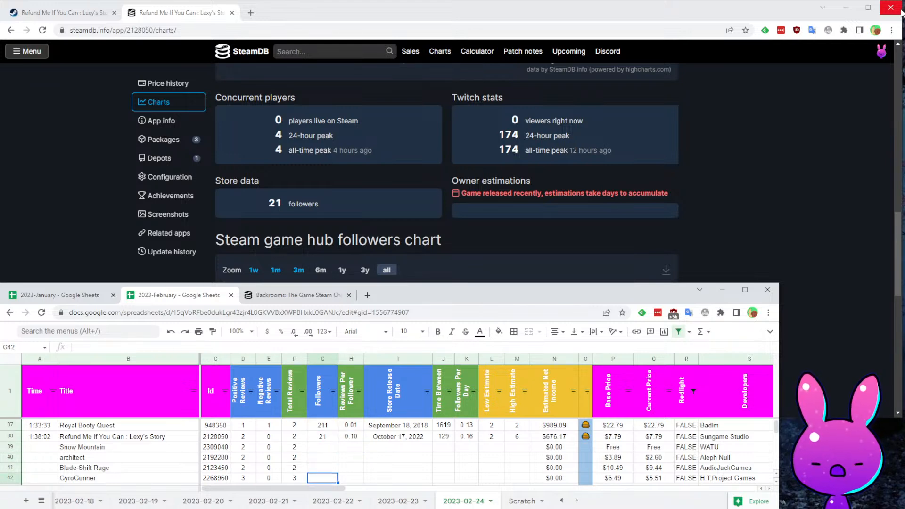
key(Down)
key(Down)
key(Up)
key(Up)
key(Up)
key(Up)
key(Up)
key(Down)
key(Down)
key(Right)
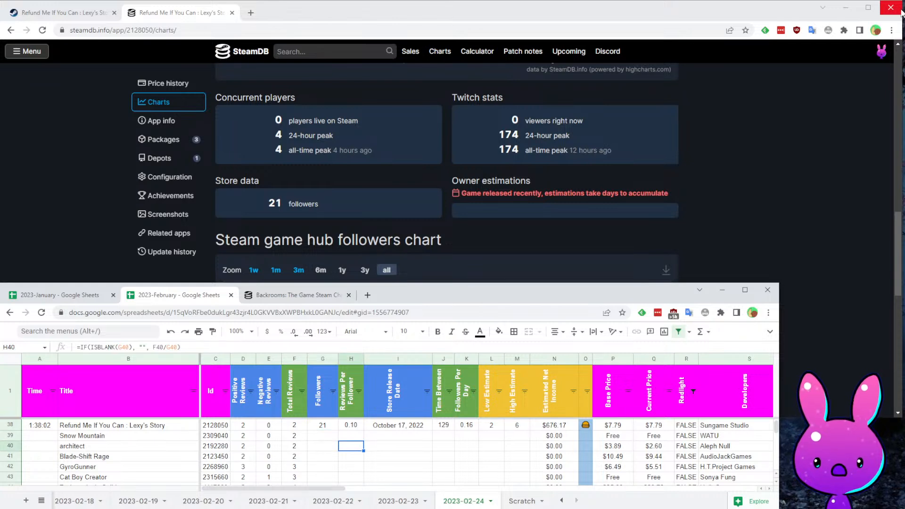
key(Down)
key(Down)
key(Down)
key(Down)
key(Down)
key(Down)
key(Up)
key(Up)
key(Up)
key(Up)
key(Up)
key(Up)
key(Up)
key(Up)
key(Up)
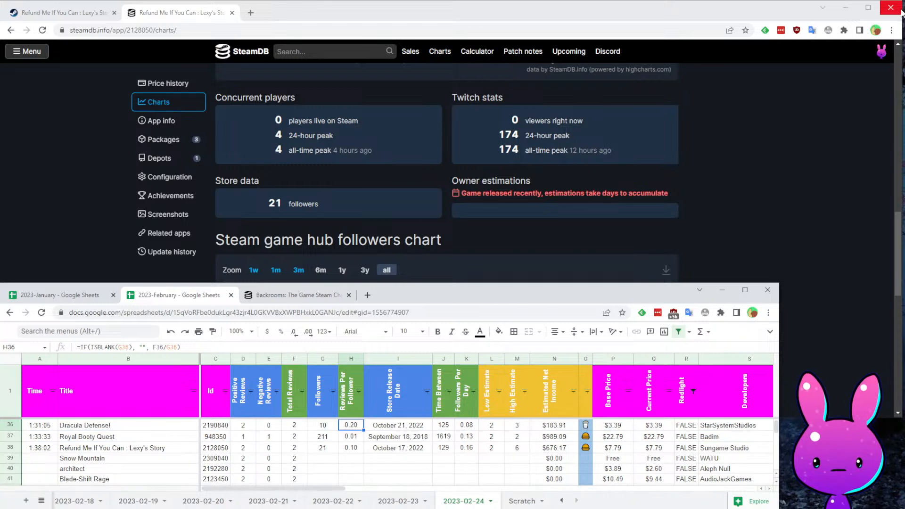
- Select the remaining titles from Snow Mountain to Kerbal Space Program 2 to count them, and return to the Lexy's Story title
key(Left)
key(Left)
key(Left)
key(Left)
key(Left)
key(Left)
key(Down)
key(Down)
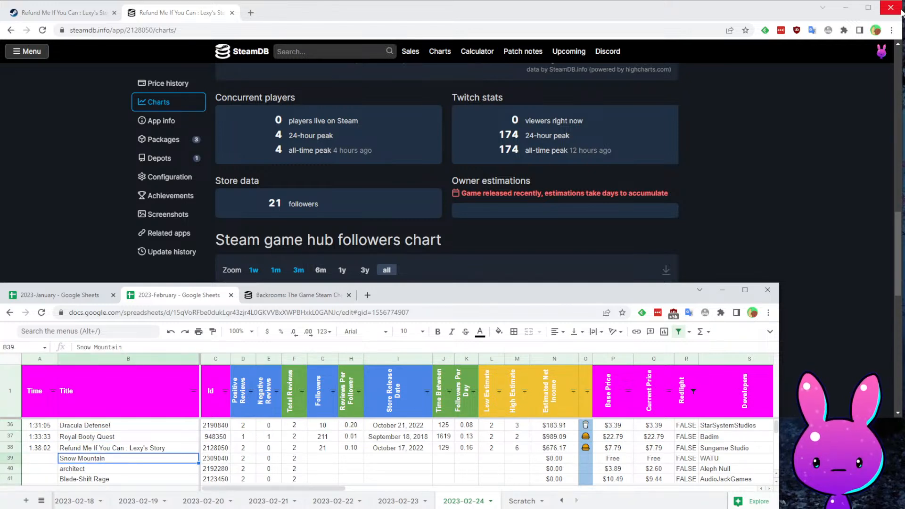
key(ctrl+shift+Down)
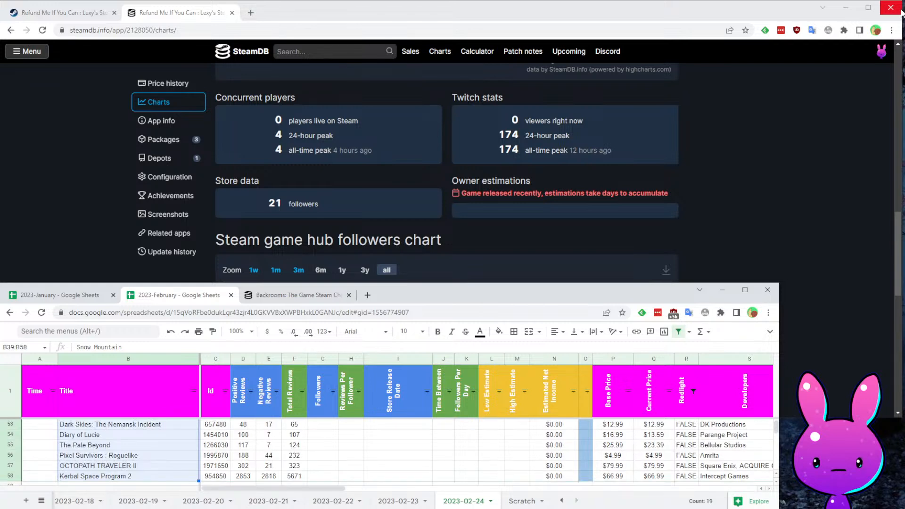
key(Up)
key(Up)
key(Down)
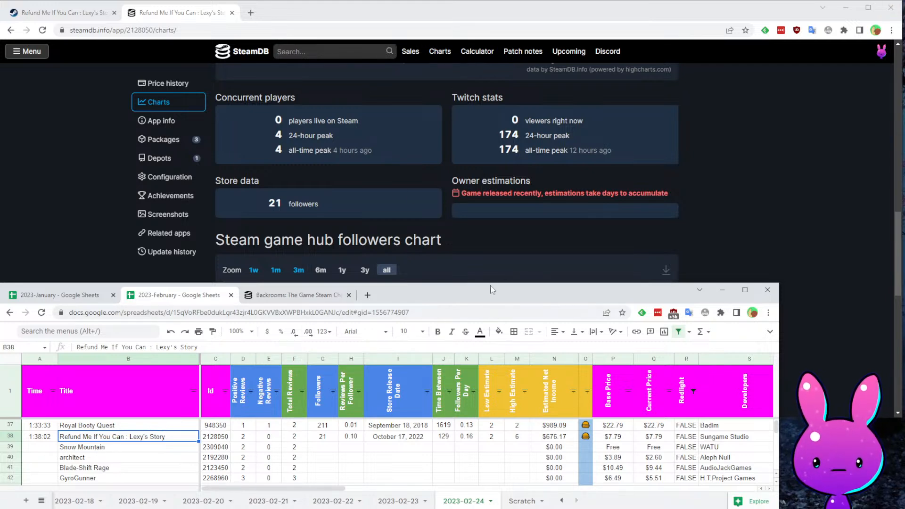
- Move the spreadsheet window up to show more rows and write "BACK IN A SEC!" in cell D14 of the Scratch sheet
drag(492, 290, 491, 7)
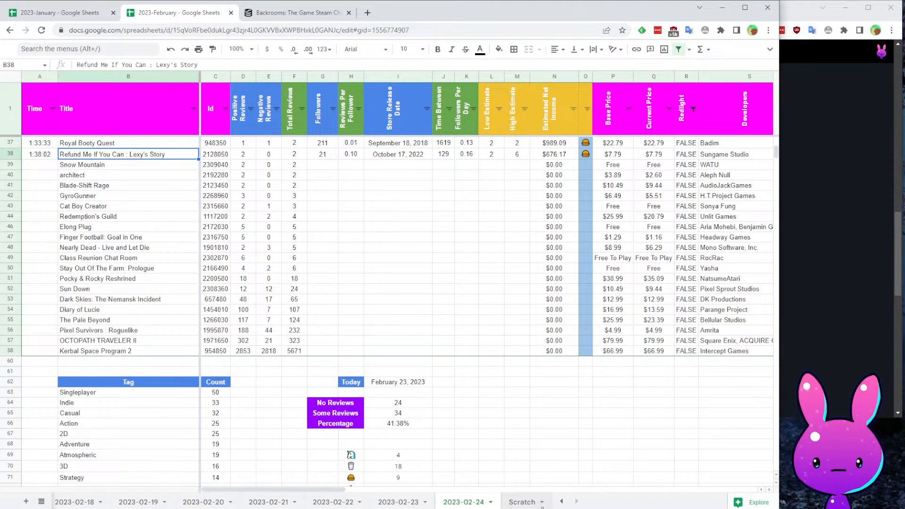
click(522, 502)
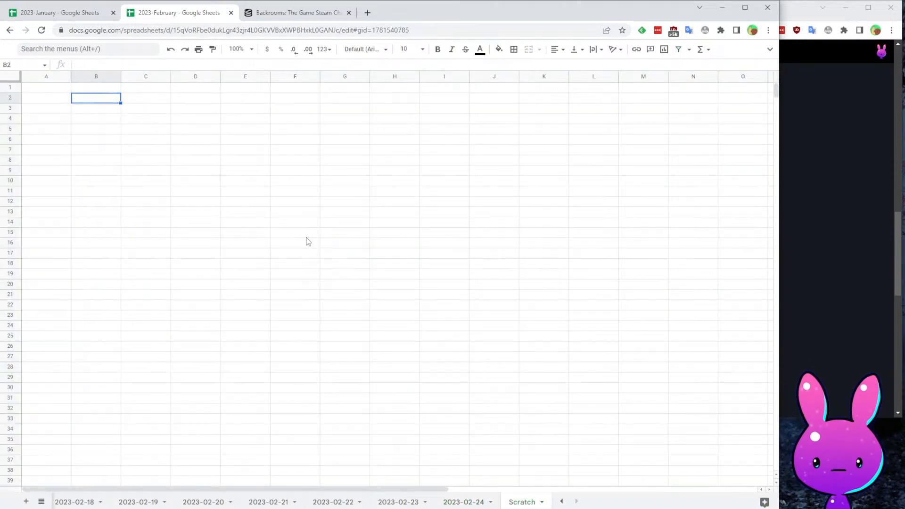
click(198, 222)
text(BACK IN A SEC!)
key(Return)
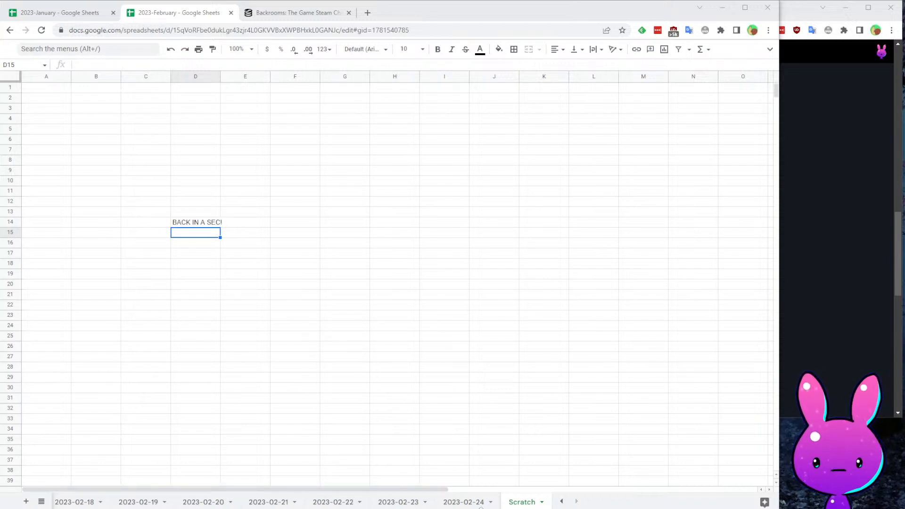
- Return to the 2023-02-24 sheet and select the Snow Mountain title
click(466, 491)
drag(466, 491, 153, 492)
click(472, 505)
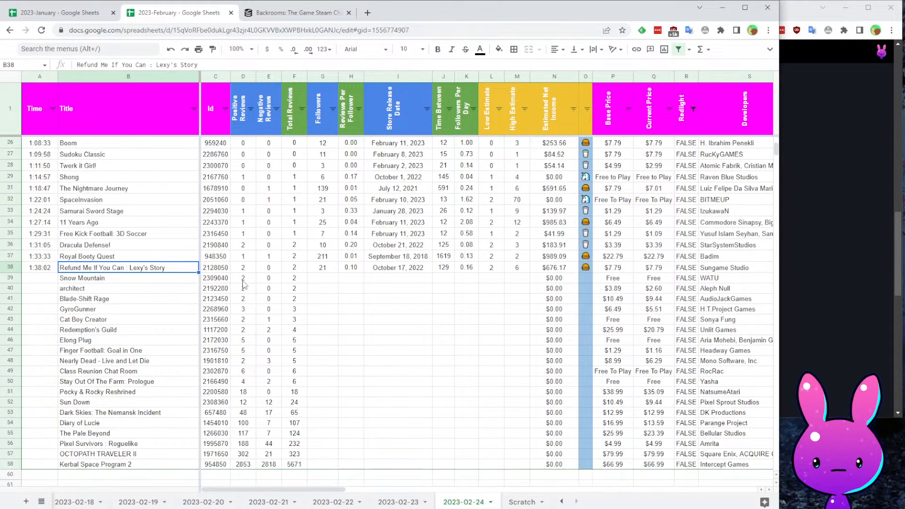
scroll(216, 312, up, 1)
key(Down)
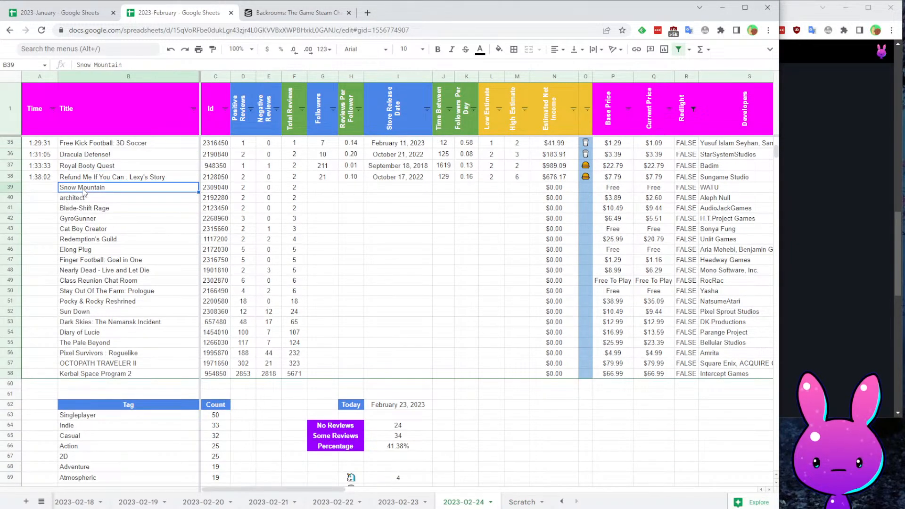
- Select the finished titles from Speedrush down to Refund Me If You Can : Lexy's Story to count them
key(Up)
key(Up)
key(Up)
key(Up)
key(Up)
key(Down)
key(Down)
key(Down)
key(Down)
key(Down)
key(Down)
key(Down)
key(Down)
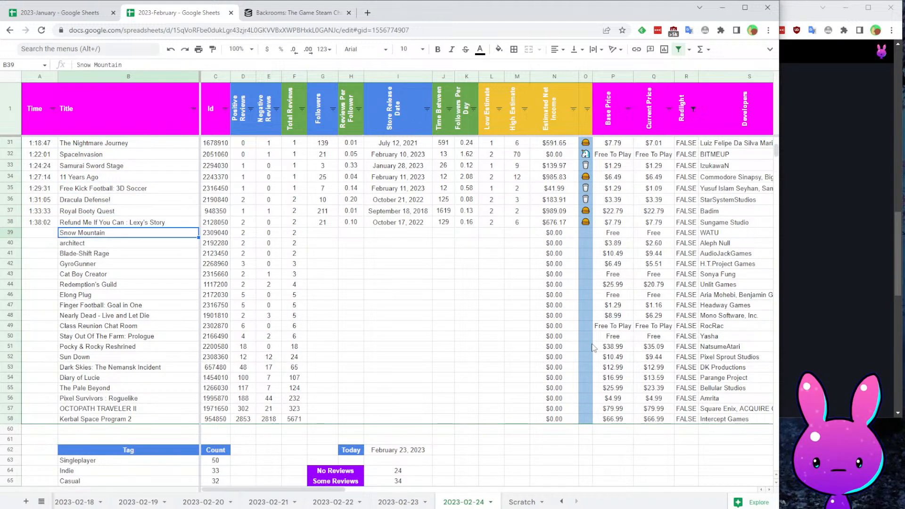
key(ctrl+shift+Down)
key(Up)
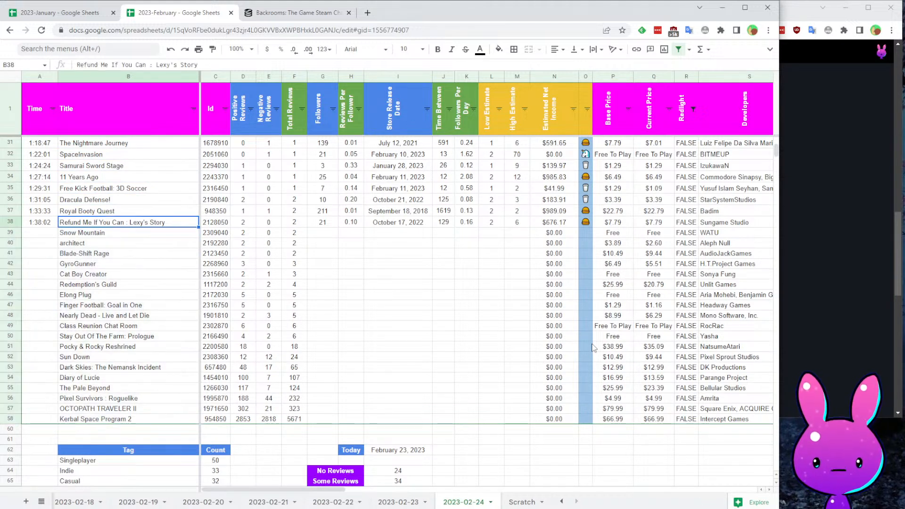
key(ctrl+shift+Up)
key(shift+Down)
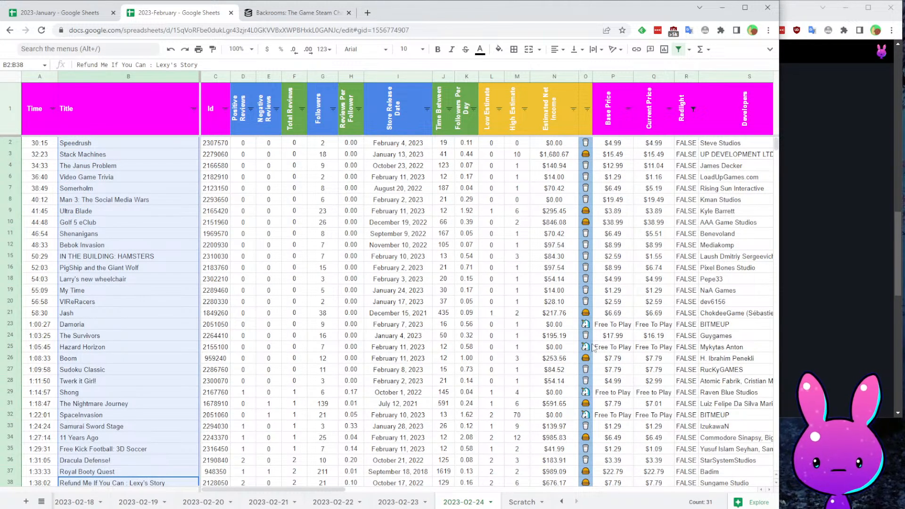
- Go through the remaining titles from Snow Mountain down to Kerbal Space Program 2
key(Down)
key(Down)
key(Down)
key(Down)
key(Down)
key(Down)
key(Down)
key(Down)
key(Down)
key(Down)
key(Down)
key(Down)
key(Down)
key(Down)
key(Down)
key(Down)
key(Down)
key(Down)
key(Down)
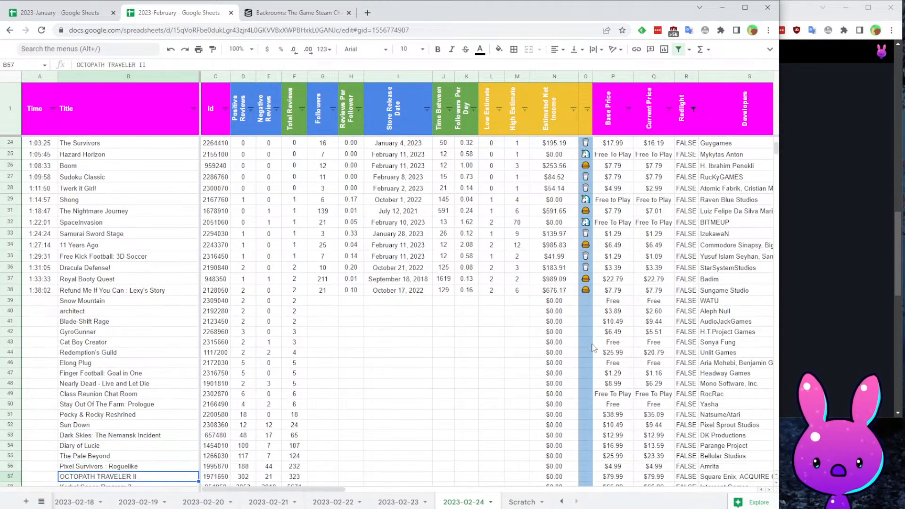
key(Down)
key(Up)
key(Down)
key(Up)
key(Up)
key(Up)
key(Up)
- Move the spreadsheet window back down below the SteamDB page, close the Backrooms charts page and bring the Snow Mountain row into view
drag(260, 3, 259, 273)
middle_click(260, 289)
scroll(166, 485, down, 3)
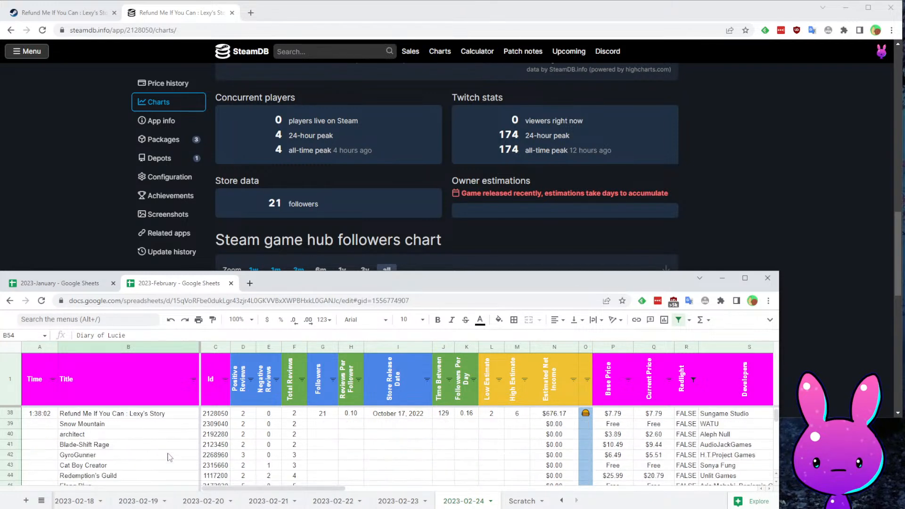
drag(649, 272, 660, 282)
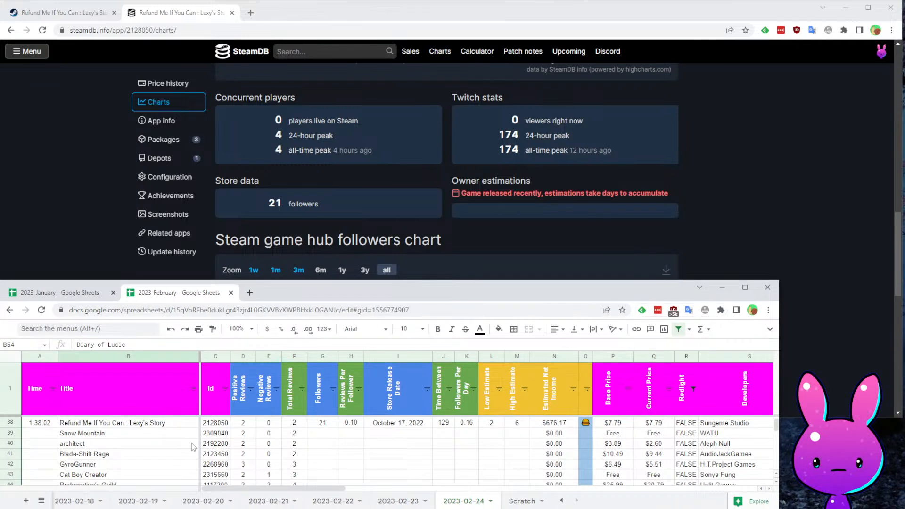
- Copy Snow Mountain's id 2309040 from the sheet and open that app's Steam store page
click(232, 436)
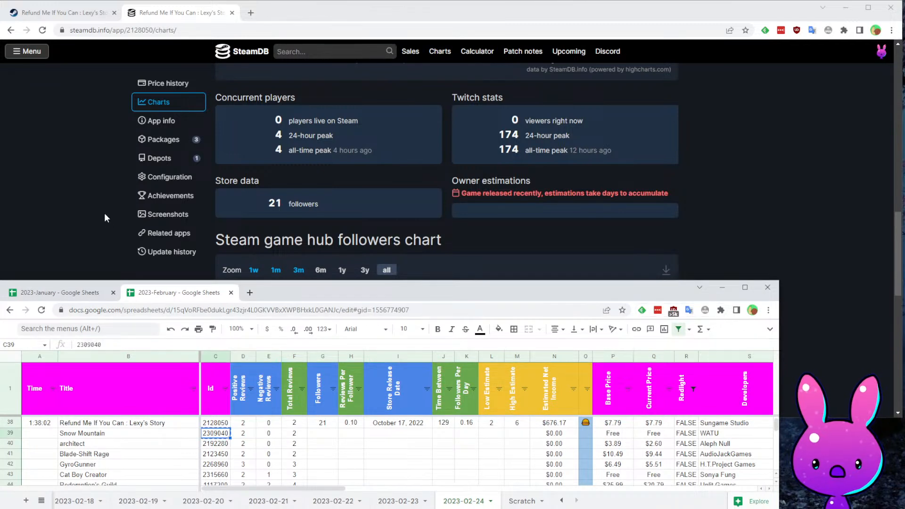
click(105, 218)
click(96, 13)
text(2309040)
key(Return)
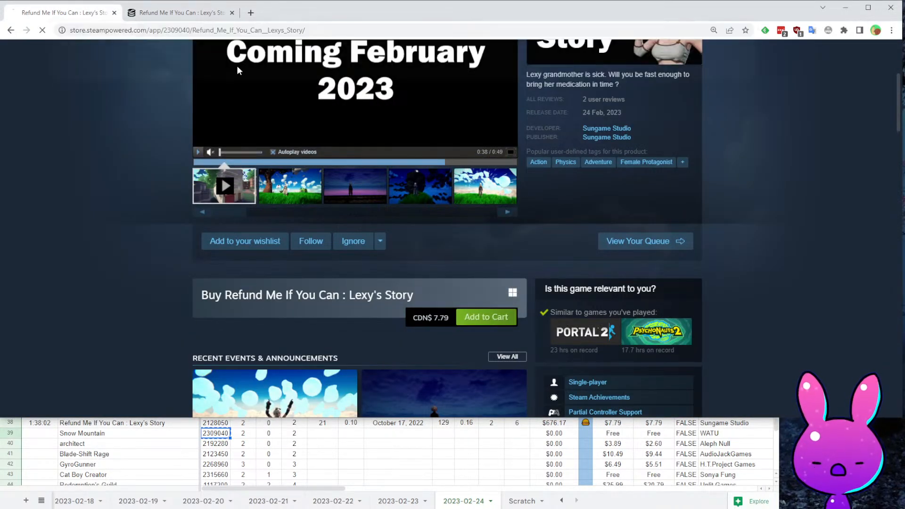
- Watch Snow Mountain's trailer in full screen and return to the store page
scroll(559, 271, down, 2)
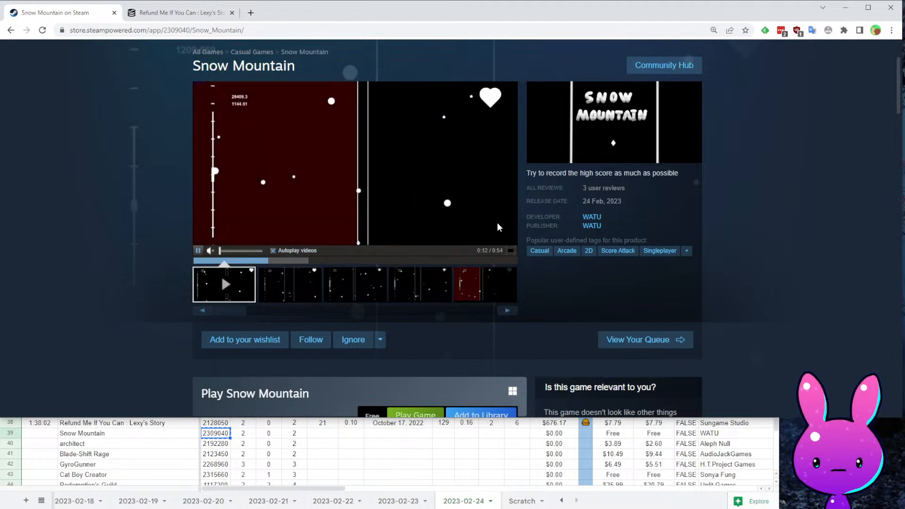
click(509, 251)
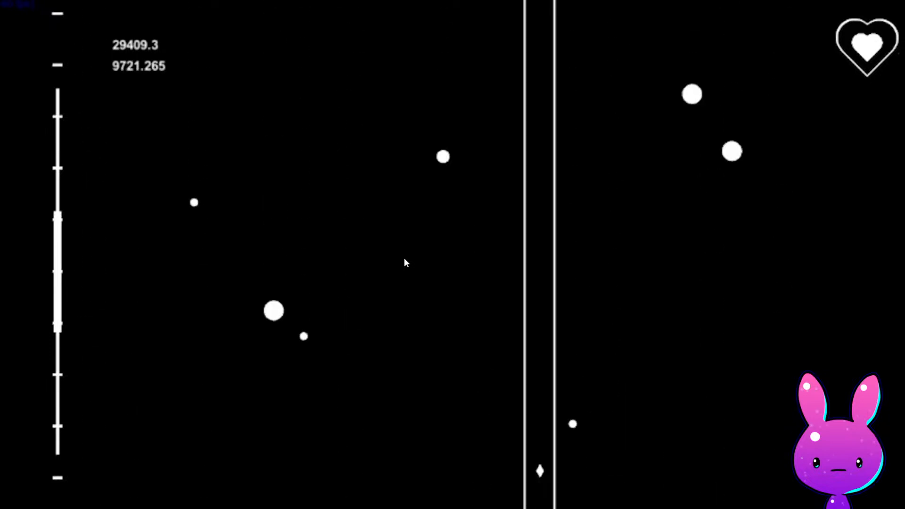
key(Escape)
- Read Snow Mountain's description and customer reviews with the Your Languages filter removed
scroll(432, 347, down, 4)
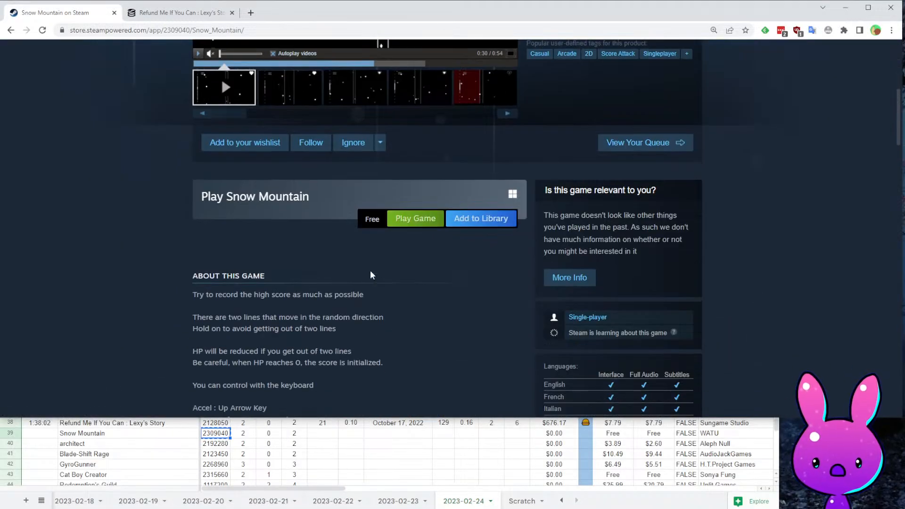
scroll(374, 280, down, 15)
scroll(311, 185, up, 3)
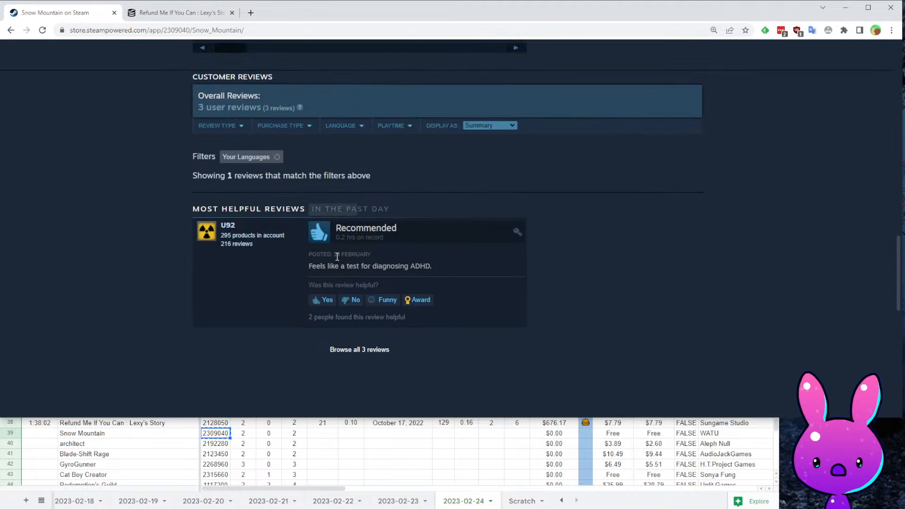
click(255, 154)
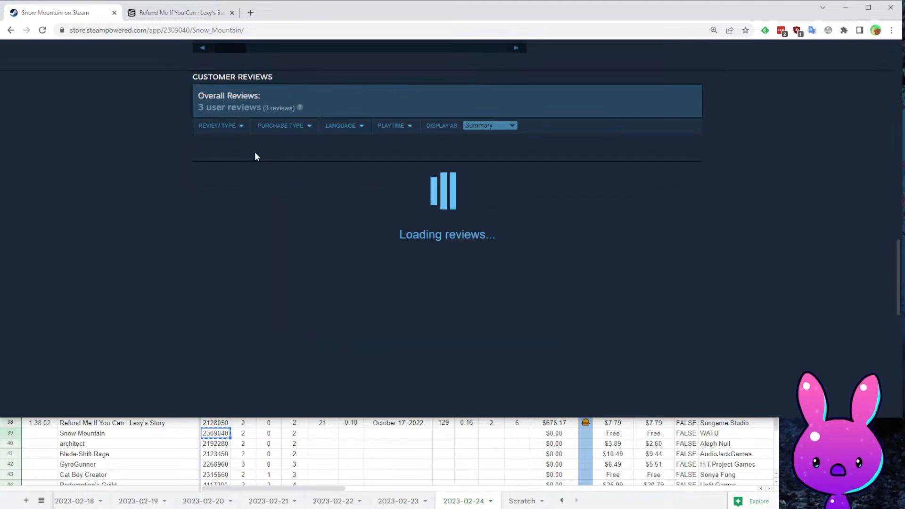
scroll(346, 168, down, 4)
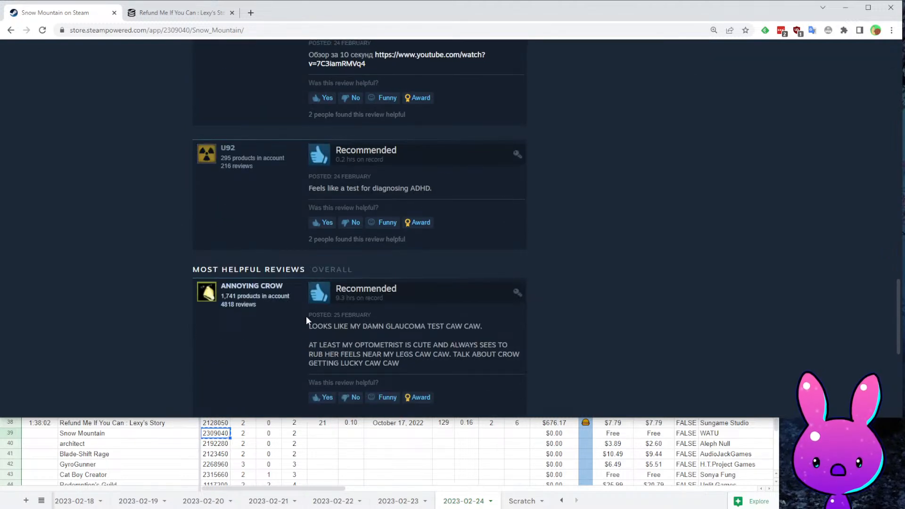
scroll(306, 318, down, 2)
drag(306, 226, 498, 226)
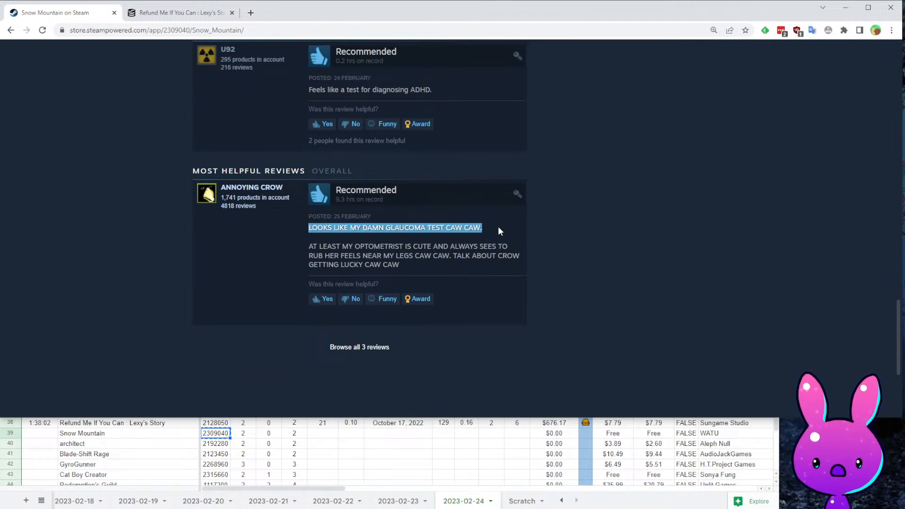
click(498, 226)
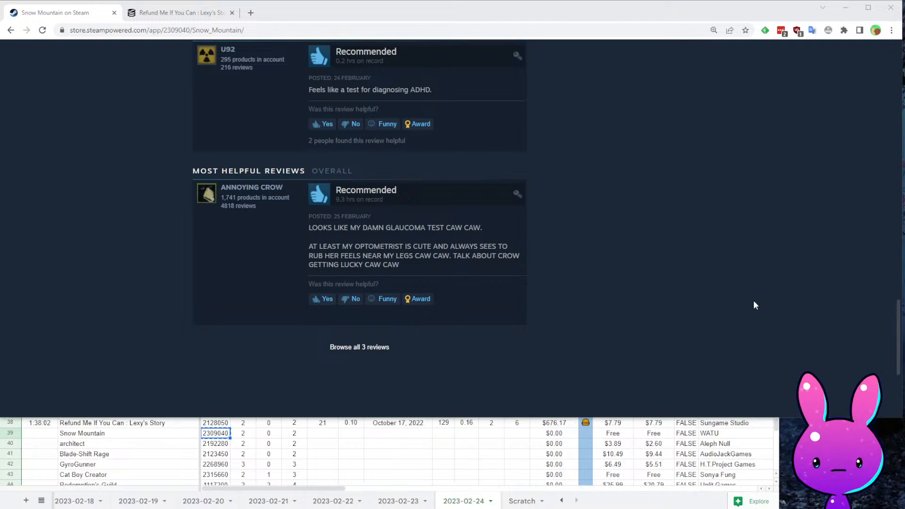
- Open the SteamDB charts page for app 2309040 and go to its store data
click(790, 305)
key(Home)
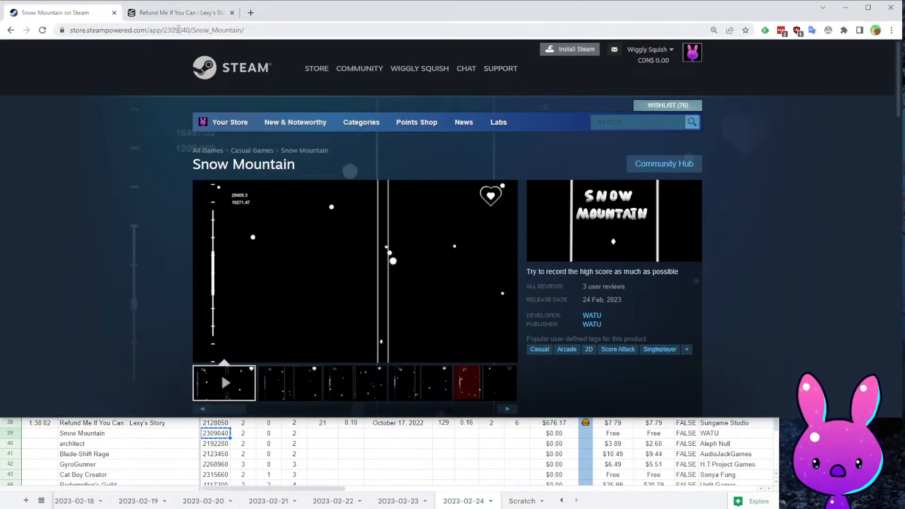
key(ctrl+Tab)
click(144, 32)
text(steamdb.info/app/2309040/charts/)
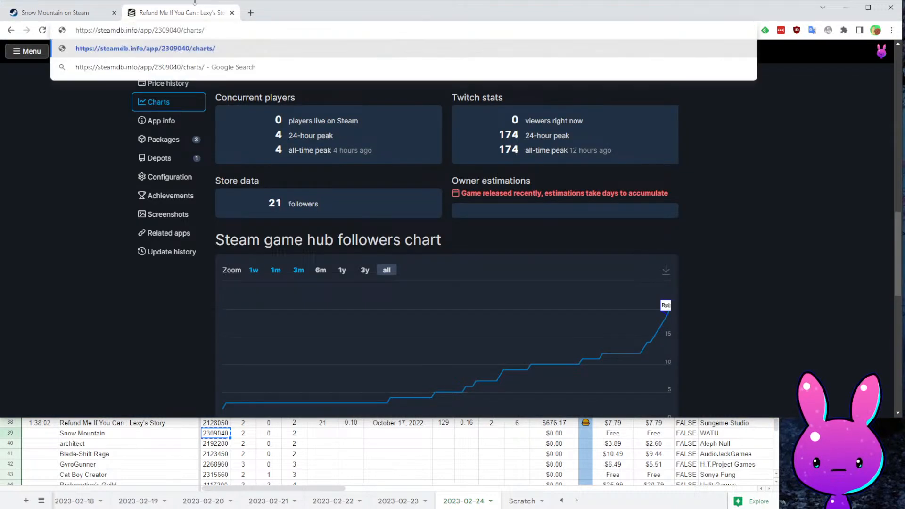
key(Return)
scroll(441, 262, down, 4)
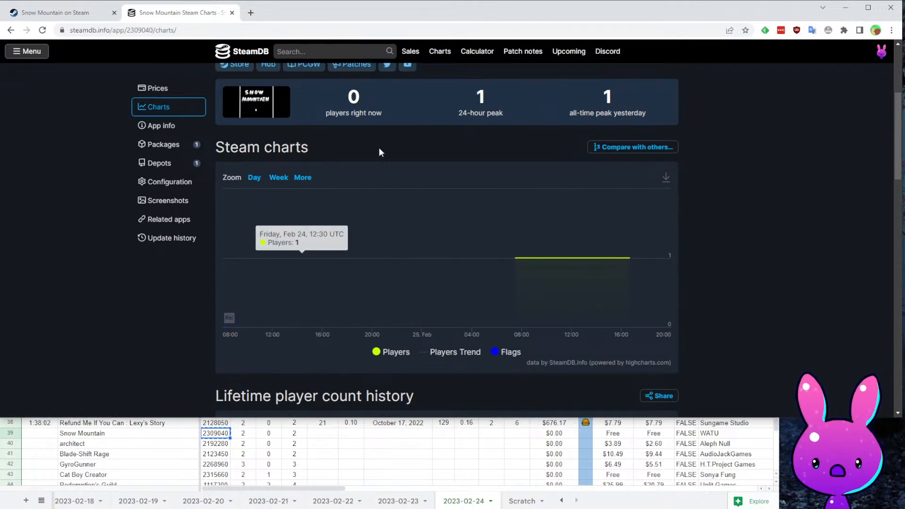
scroll(606, 188, down, 11)
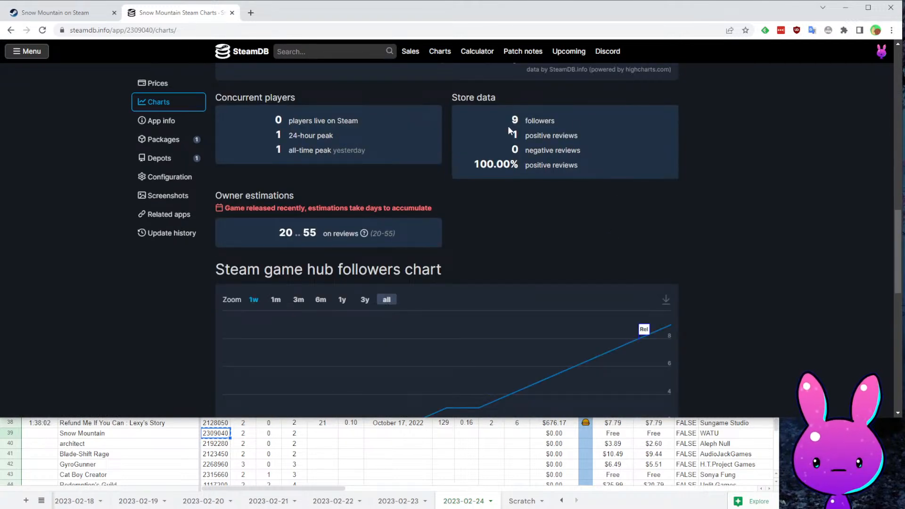
- Record 9 followers and a store release date of February 11, 2023 in the Snow Mountain row
click(328, 436)
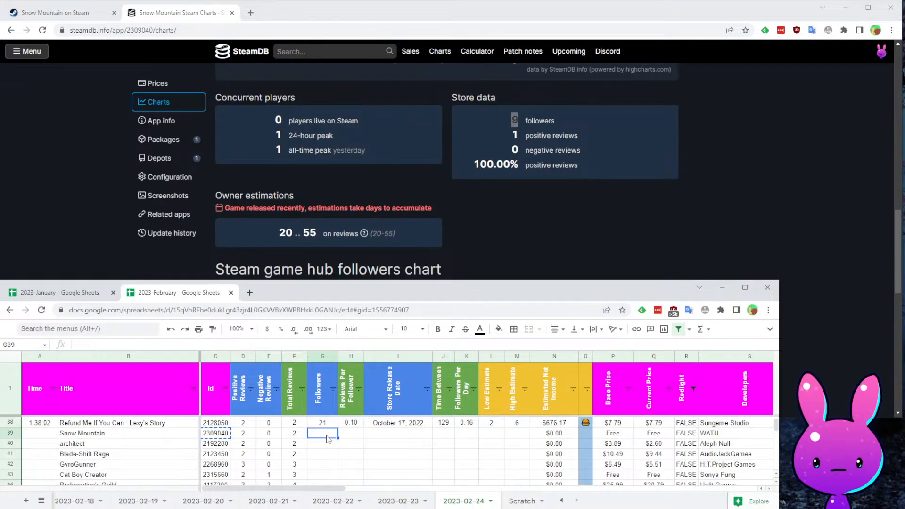
text(9)
click(568, 213)
scroll(480, 347, down, 5)
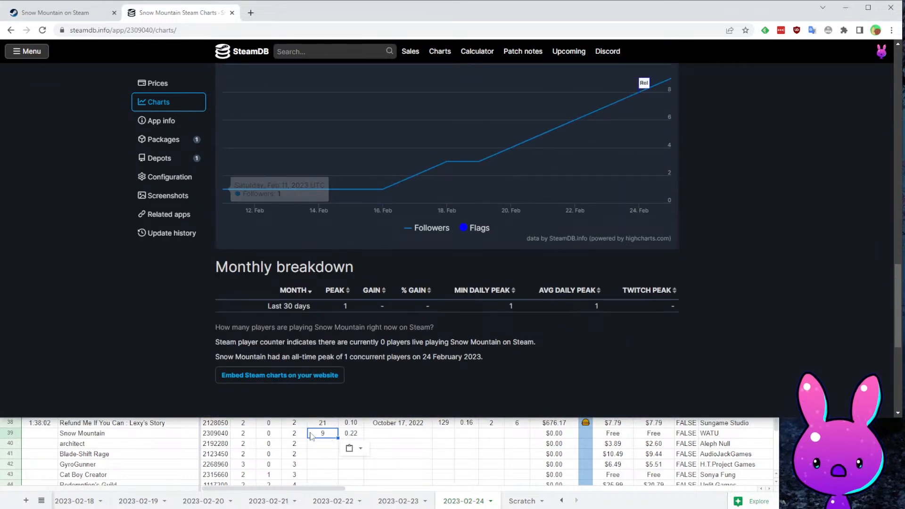
click(395, 434)
text(2/1)
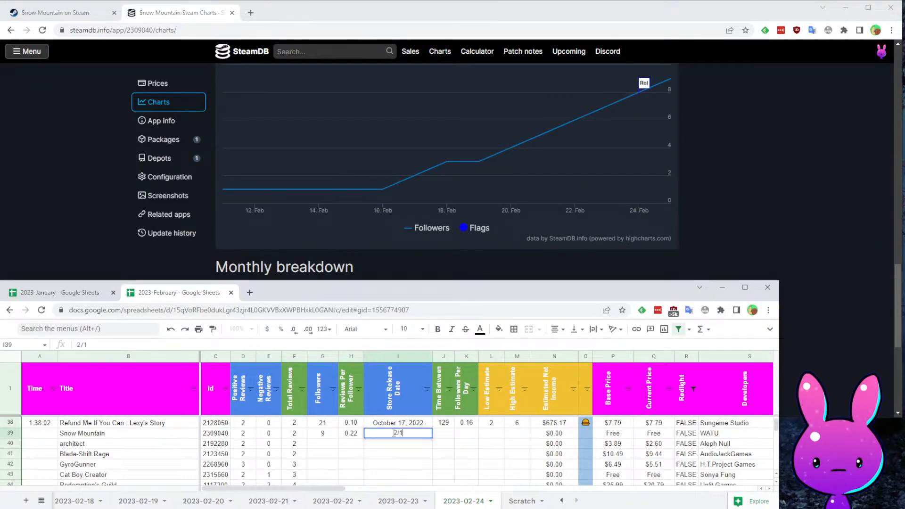
key(Left)
key(Left)
key(Left)
key(Left)
key(Left)
key(Left)
key(Left)
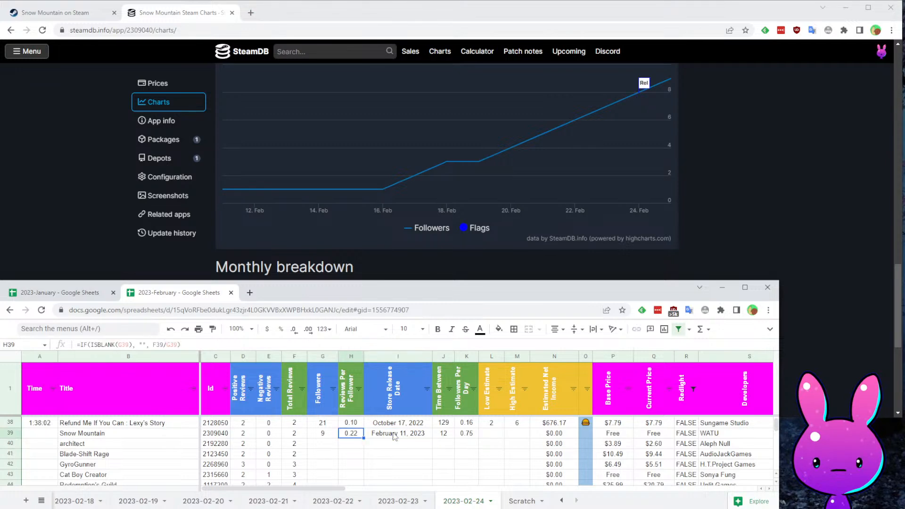
key(Left)
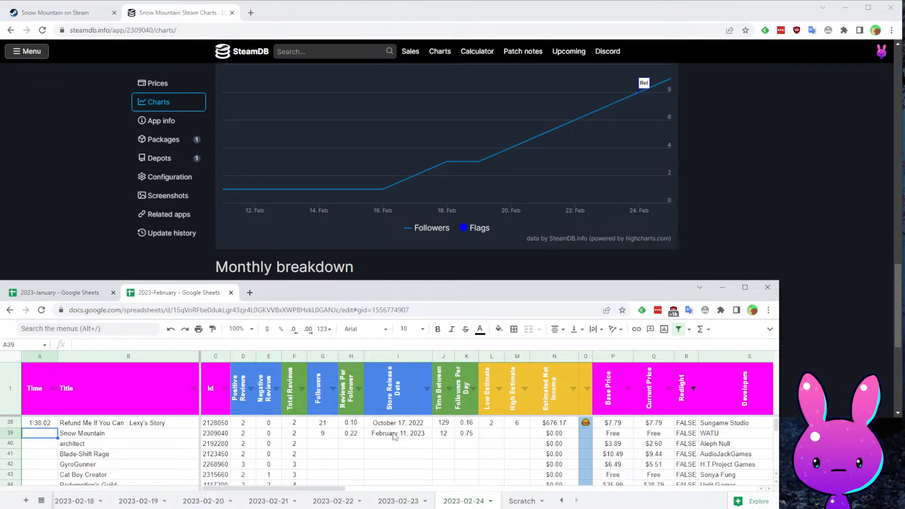
- Set Snow Mountain's low estimate to 2 and its high estimate to 4
key(Right)
key(Right)
key(Right)
key(Right)
key(Right)
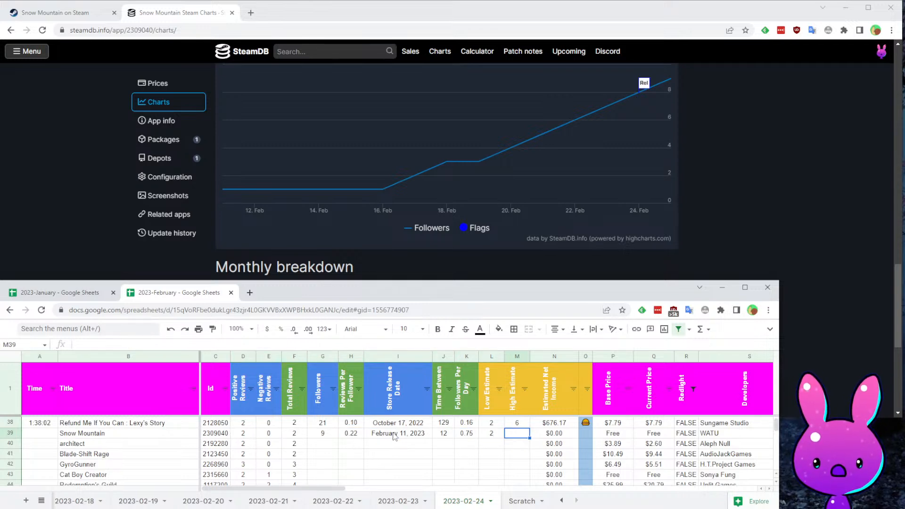
key(Tab)
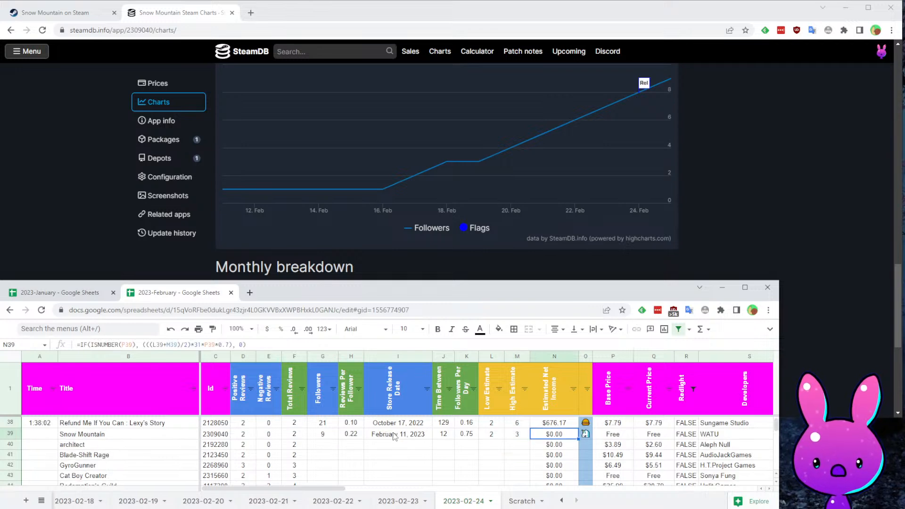
key(Left)
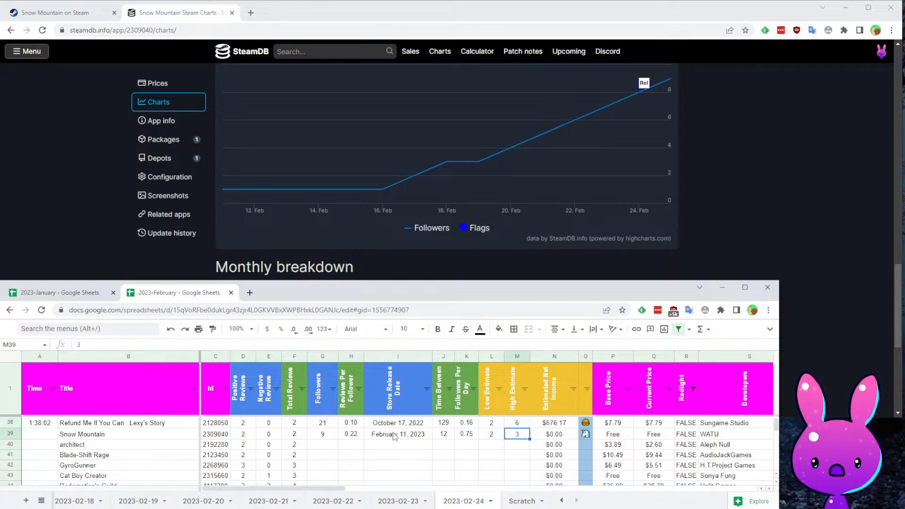
text(4)
key(Tab)
- Look along the Snow Mountain row at its prices, developer and publisher
key(Right)
key(Right)
key(Right)
key(Right)
key(Right)
key(Right)
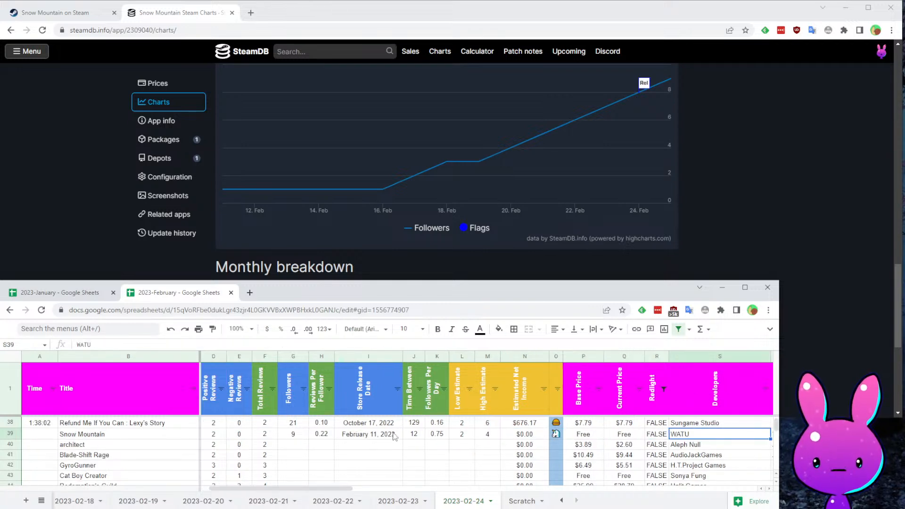
key(Left)
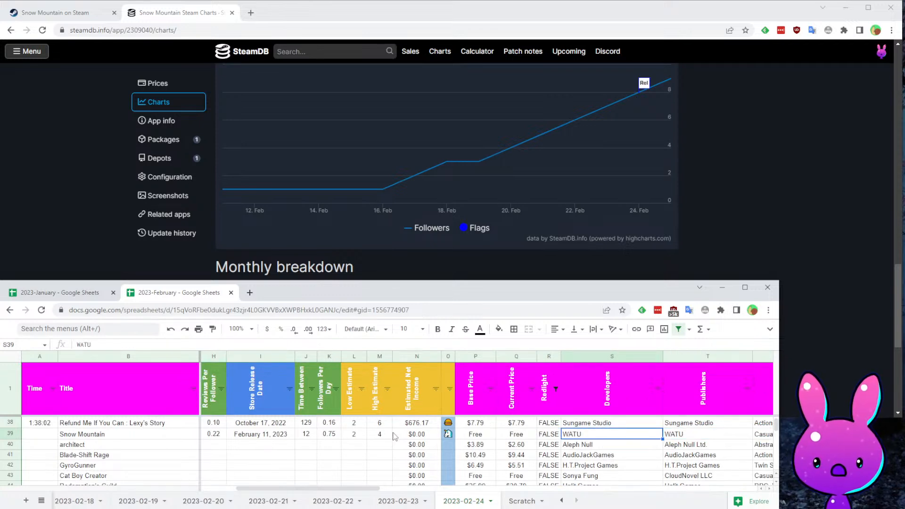
- Enter the time 1:45:25 in the architect row and copy its id 2192280
key(ctrl+Left)
key(Left)
key(Right)
key(Home)
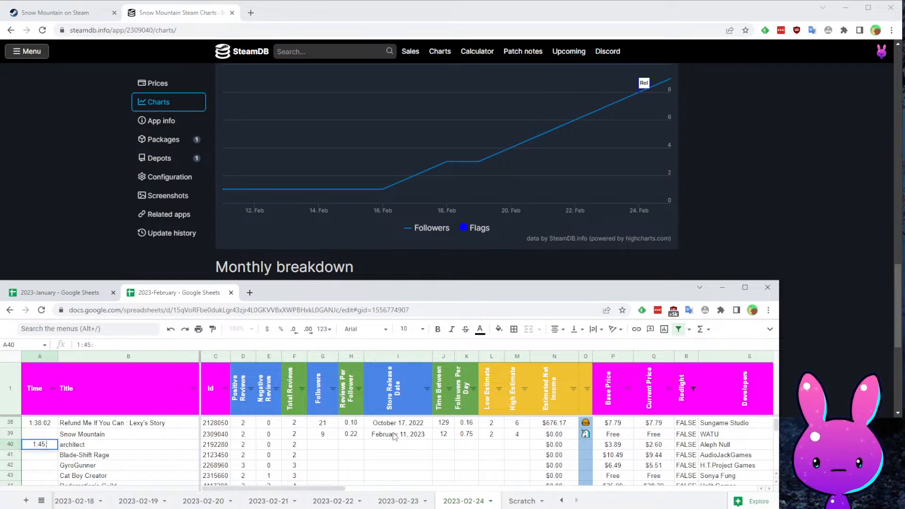
key(Right)
key(Right)
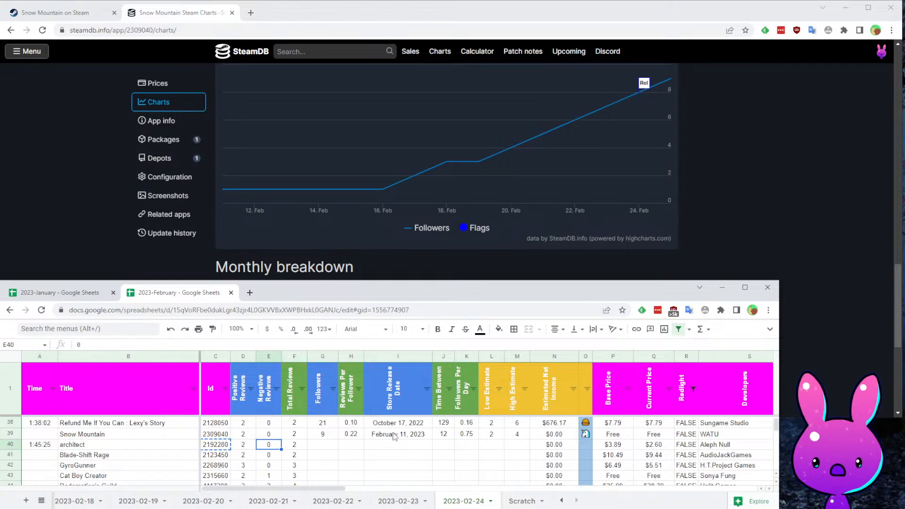
- Look along the architect row at its reviews, base price, current price and redlight value
key(Right)
key(Right)
key(Right)
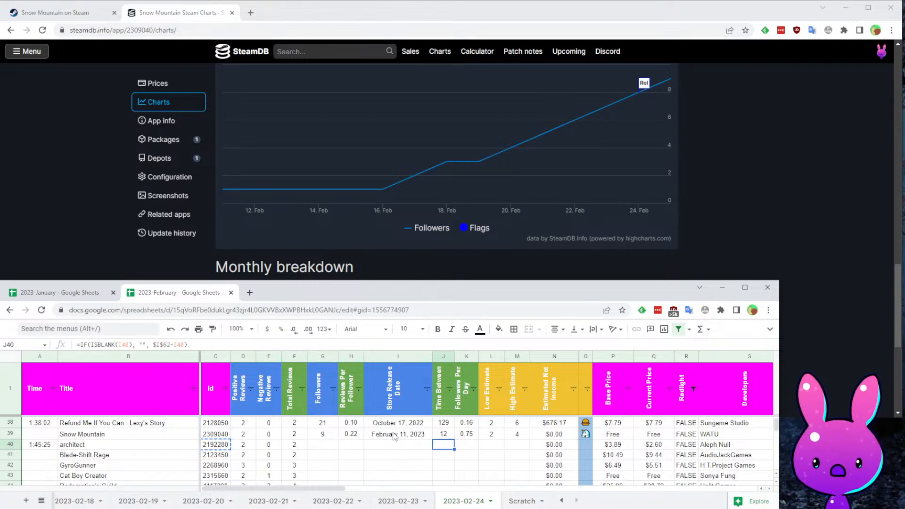
key(Right)
key(Right)
key(Right)
key(Right)
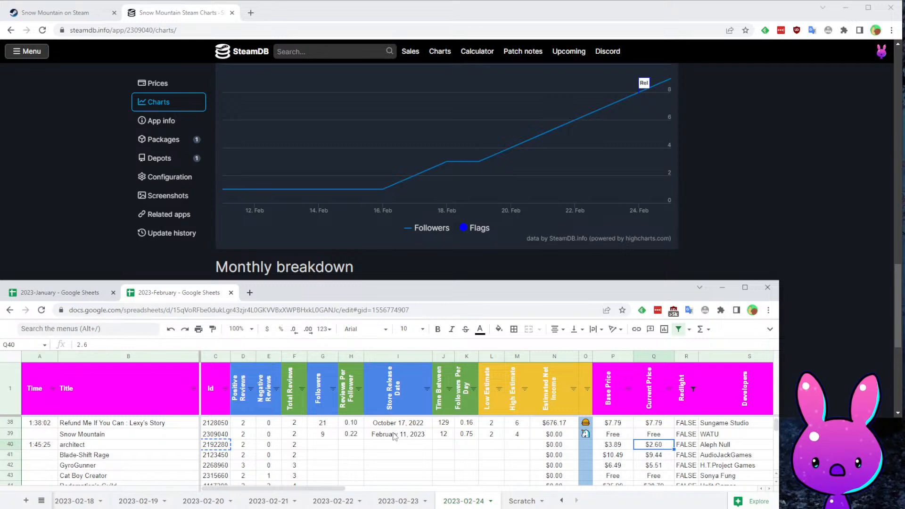
key(Left)
key(Right)
key(Right)
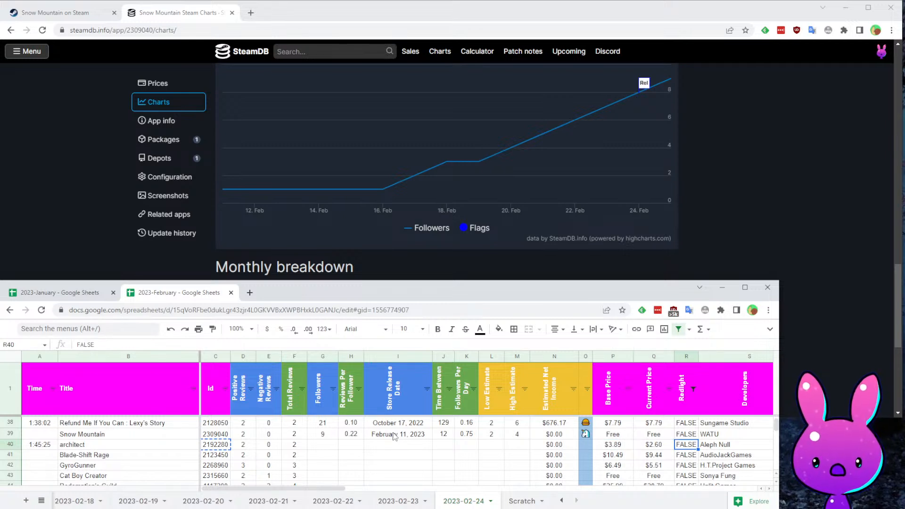
- Check the developer and publisher in the architect row, ending back at its positive reviews
key(Right)
key(Right)
key(Left)
key(Up)
key(ctrl+Left)
key(Down)
key(Right)
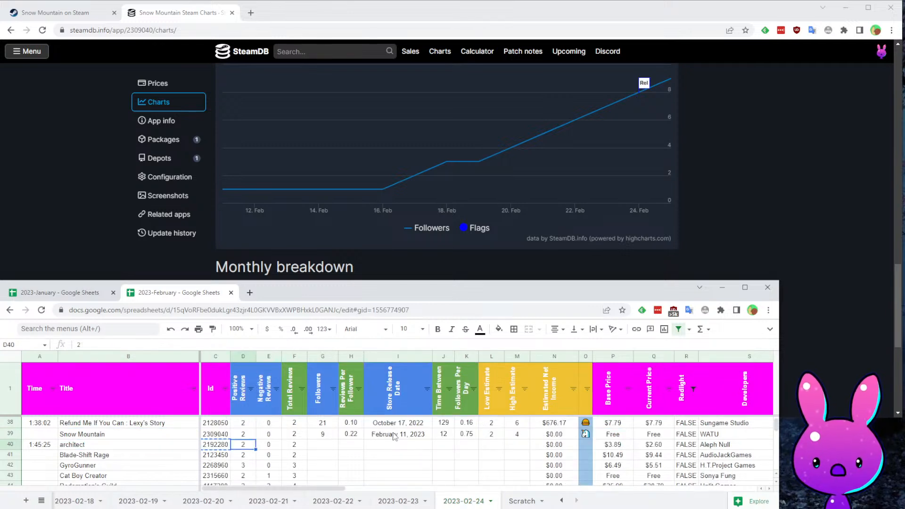
- Open architect's Steam store page by replacing the app id in the address with 2192280
click(46, 17)
text(2192280)
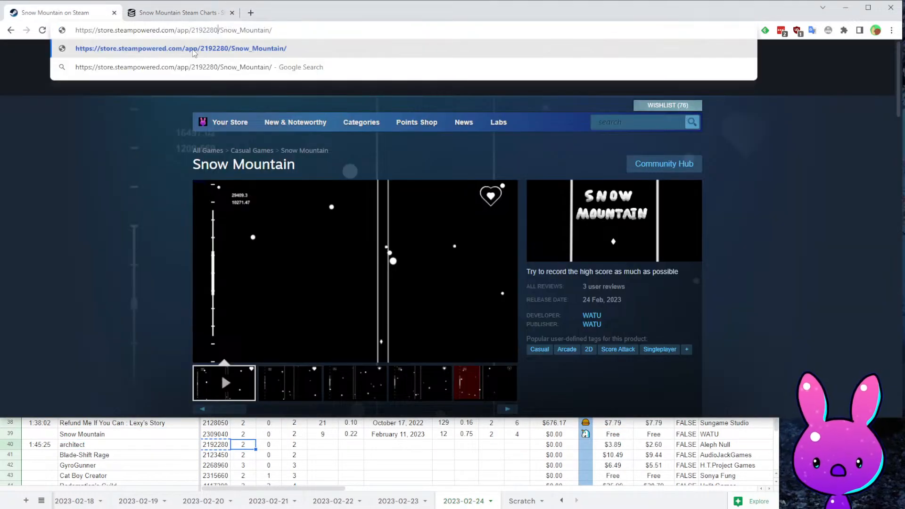
key(Return)
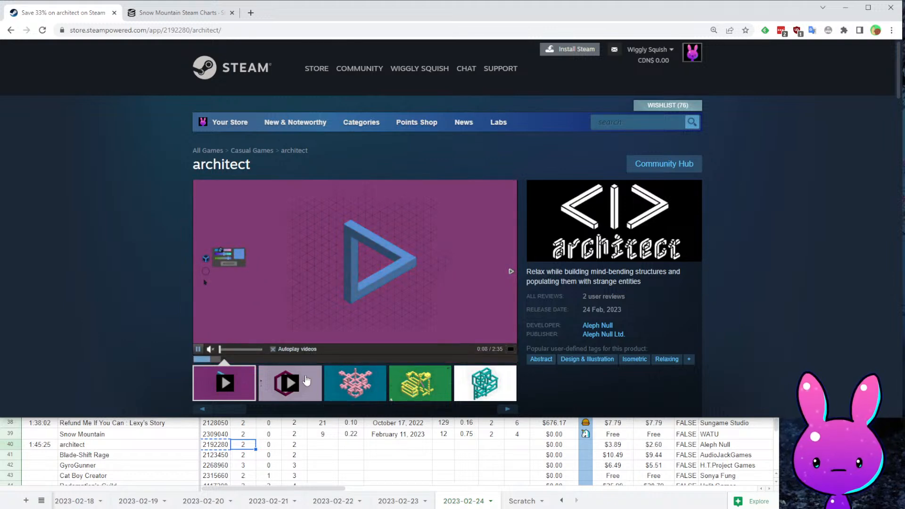
- View architect's screenshots and first trailer on the store page, and check its purchase offer
click(355, 383)
click(419, 383)
click(478, 389)
click(355, 383)
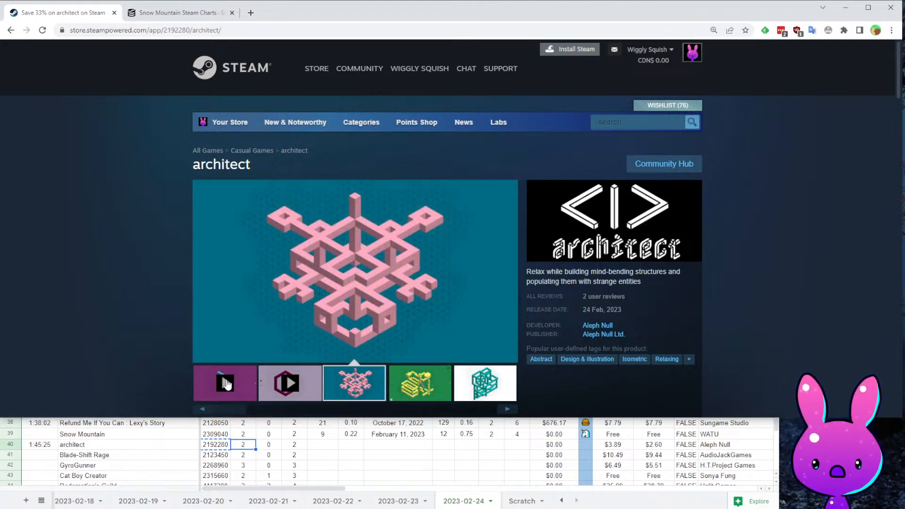
click(226, 384)
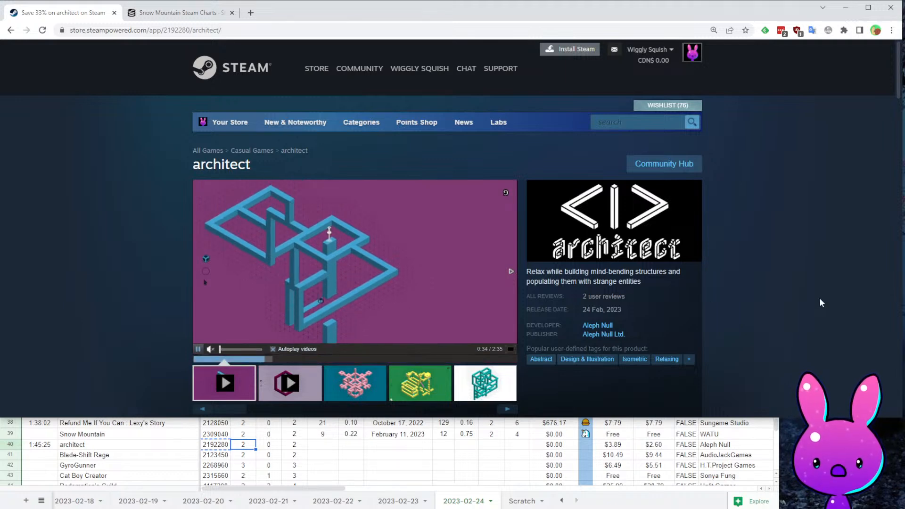
scroll(788, 332, down, 4)
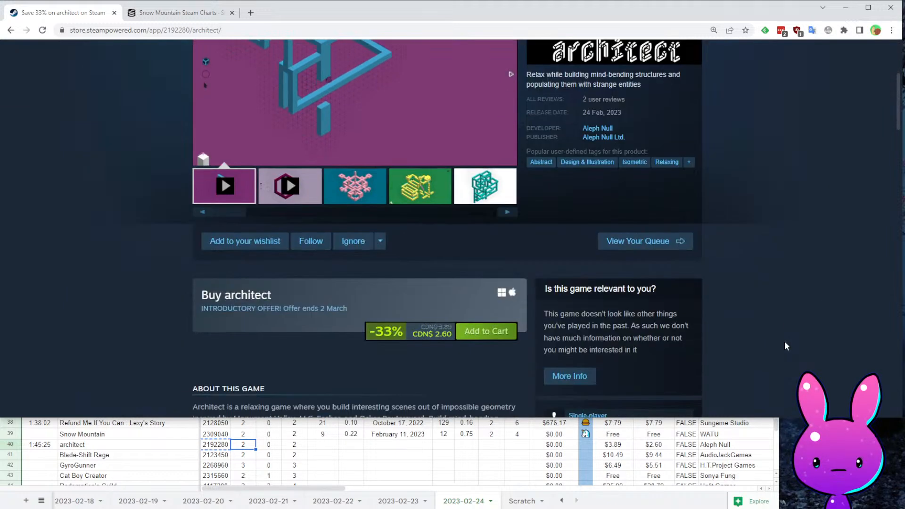
scroll(769, 330, up, 4)
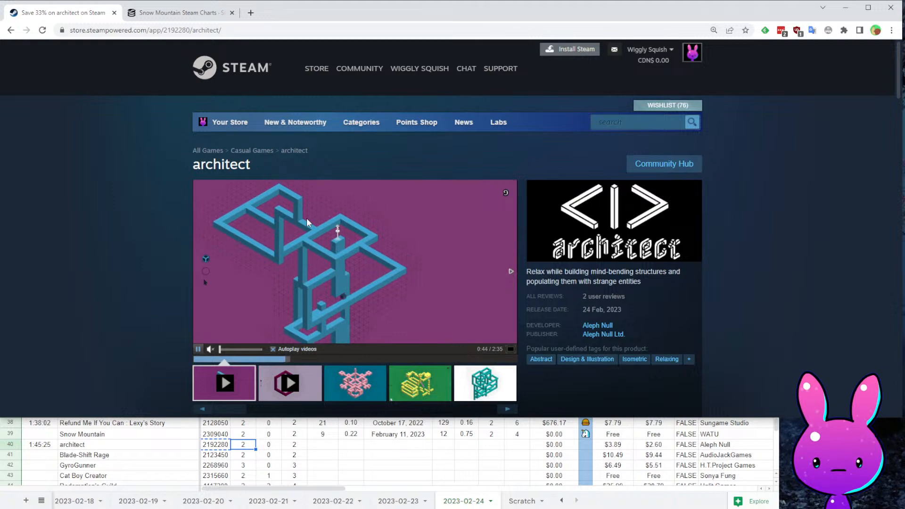
- Read architect's user reviews on the store page and return to the trailer and game details
scroll(361, 268, down, 20)
scroll(384, 315, up, 3)
scroll(377, 309, down, 4)
drag(307, 185, 558, 198)
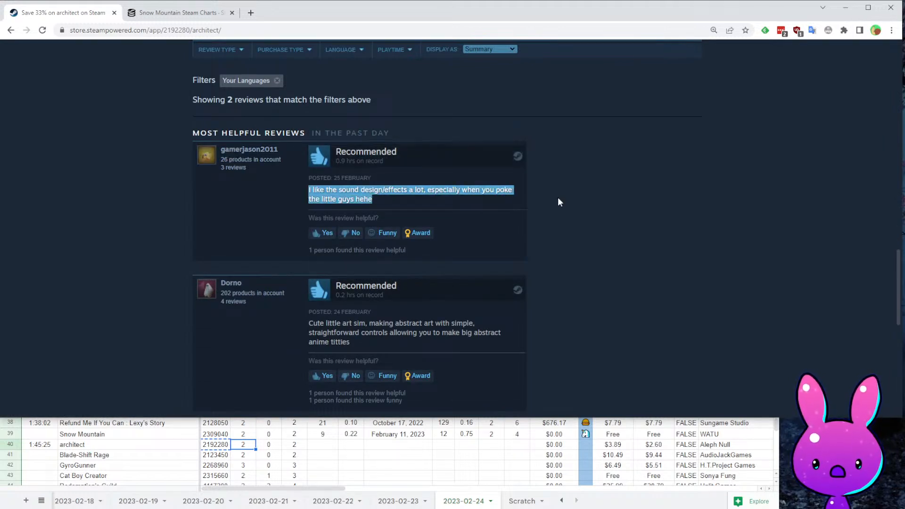
click(702, 264)
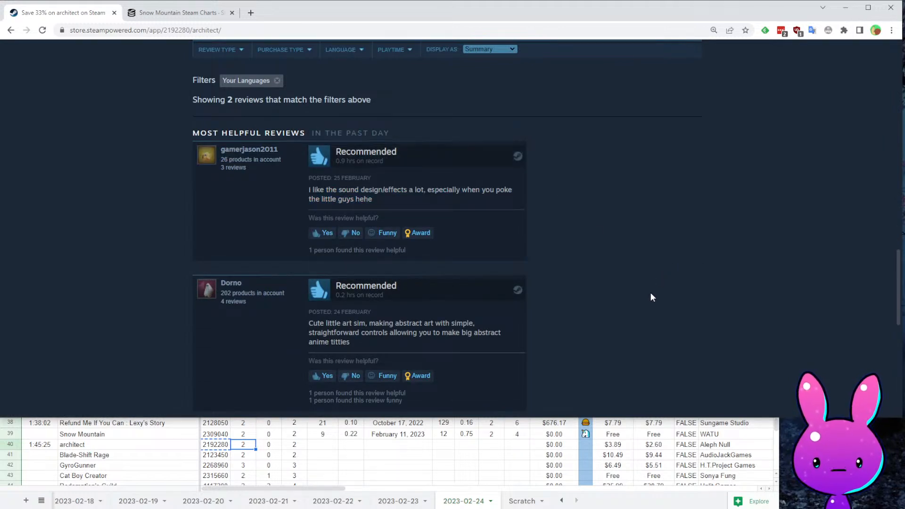
drag(394, 333, 474, 333)
click(647, 343)
scroll(646, 343, up, 20)
scroll(604, 203, down, 2)
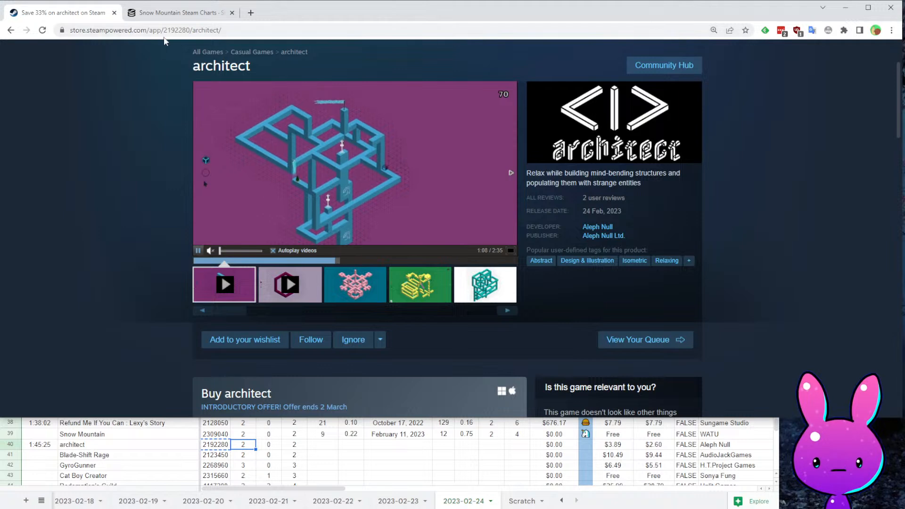
- Load the SteamDB charts page for app id 2192280 and bring up its game hub followers chart
click(184, 13)
double_click(151, 30)
text(2192280)
key(Return)
scroll(257, 184, down, 4)
scroll(519, 247, up, 1)
scroll(334, 315, down, 2)
scroll(521, 324, down, 5)
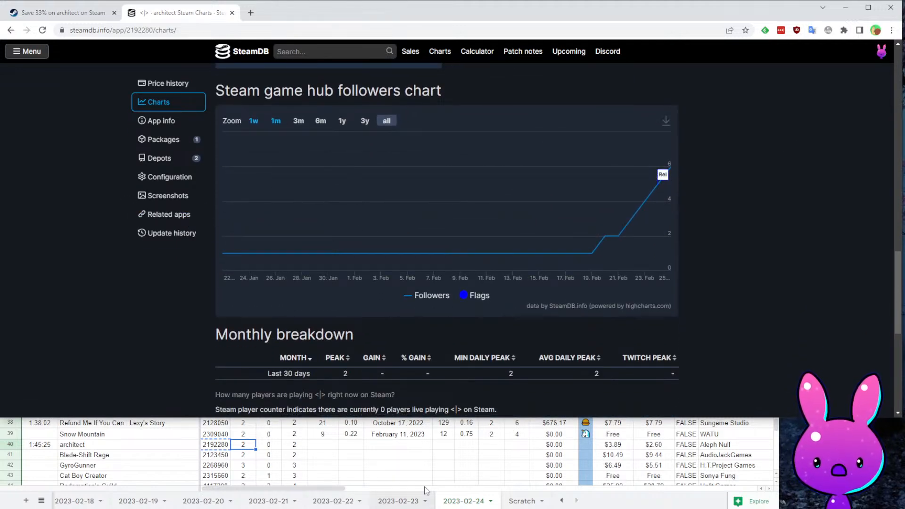
- Fill in the architect row in the spreadsheet with store release date 1/22/2023 and 6 followers
click(398, 466)
click(406, 445)
text(1/22/2023)
key(Return)
key(Up)
key(Left)
key(Left)
key(Left)
key(Right)
key(Return)
- Set the architect row's low estimate to 2 and its high estimate to 8
key(Right)
key(Right)
key(Right)
key(Right)
key(Right)
key(Tab)
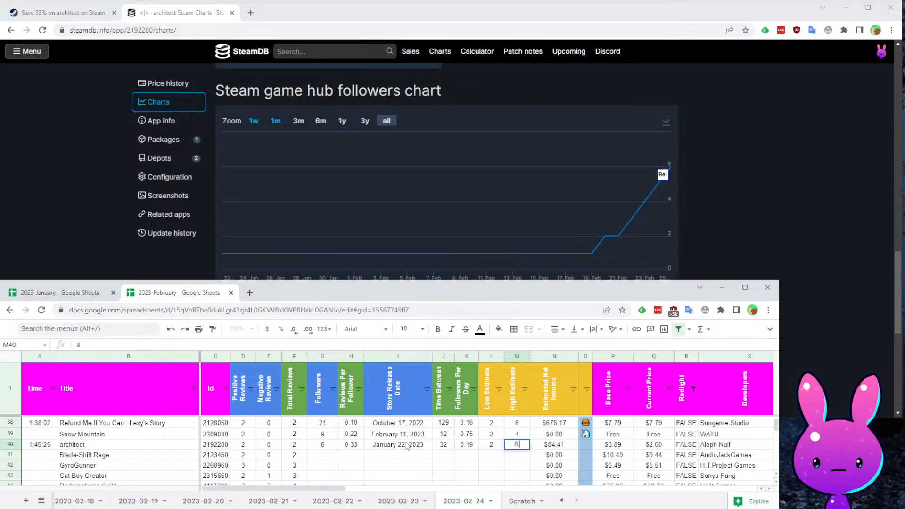
key(Return)
key(Right)
key(Right)
key(Right)
key(Right)
key(Right)
key(Right)
- Log 1:47:09 as the time for Blade-Shift Rage and copy its app ID
key(Home)
key(Down)
key(Down)
key(Down)
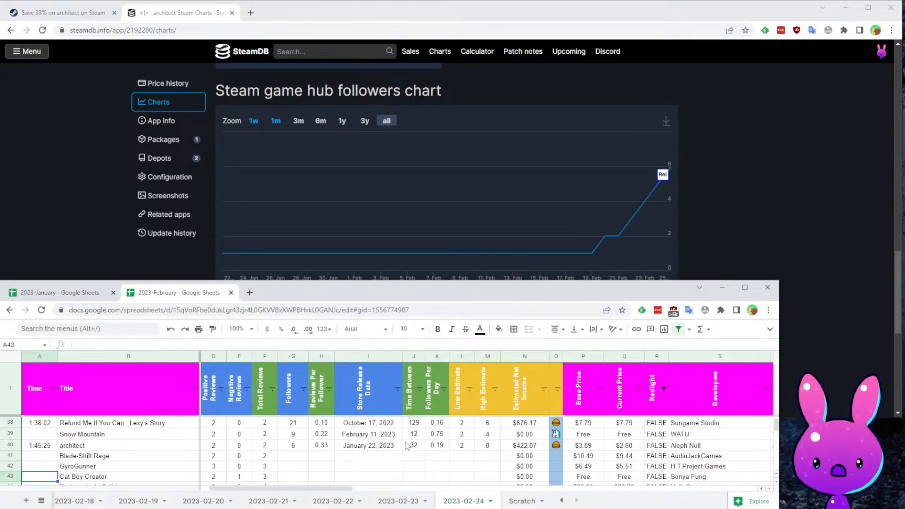
key(Down)
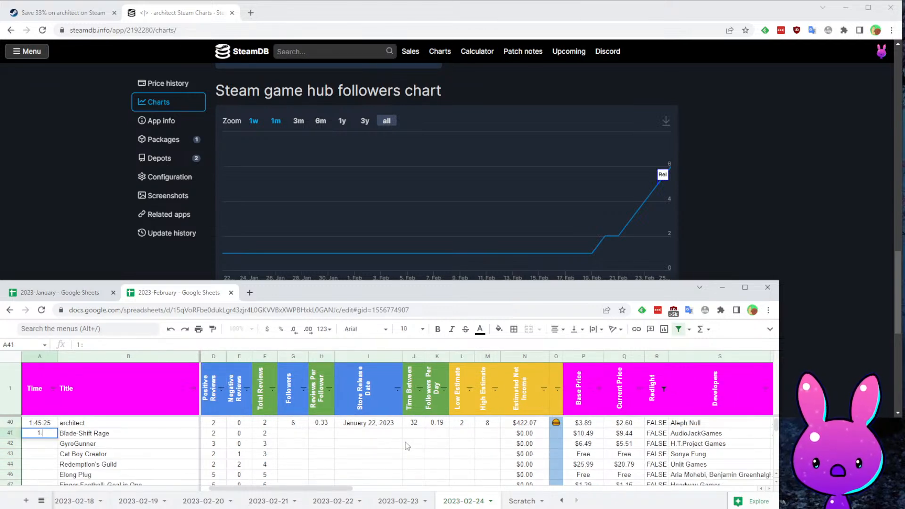
text(1:47:090)
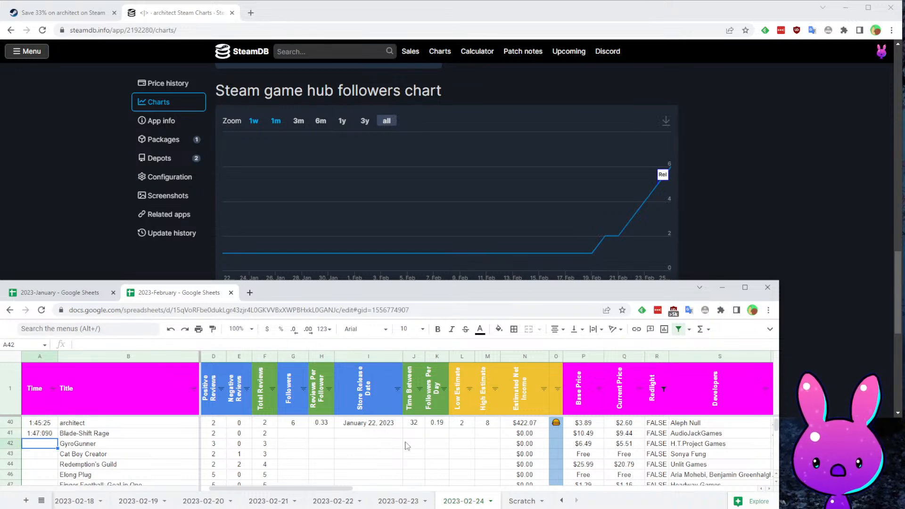
key(Tab)
key(Tab)
key(Tab)
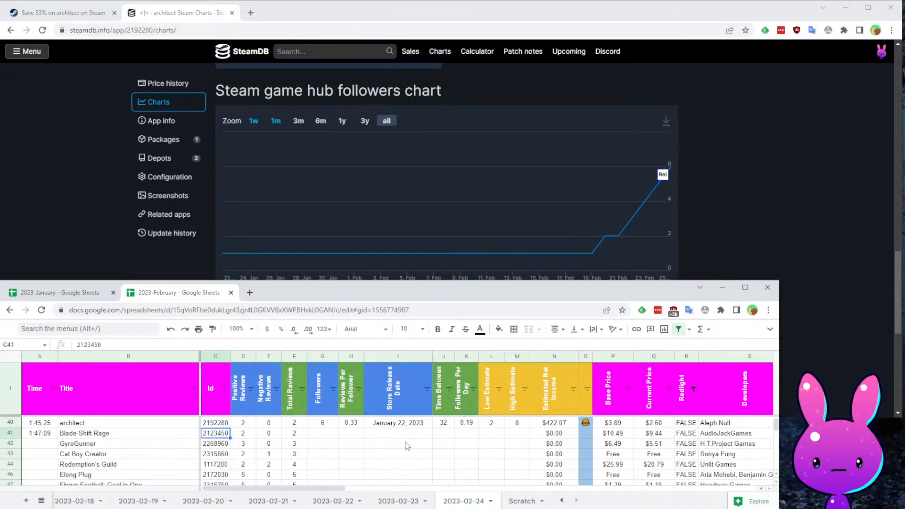
key(Left)
key(ctrl+c)
- Look over Blade-Shift Rage's review counts, base and current prices, developer and publisher in its row
key(Right)
key(Right)
key(Right)
key(Right)
key(Right)
key(Right)
key(Right)
key(Right)
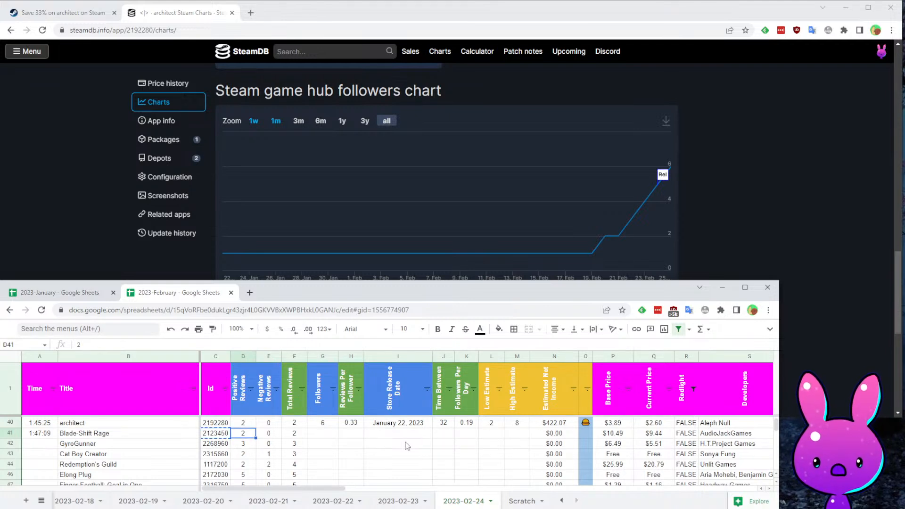
key(Right)
key(Right)
key(Right)
key(Right)
key(Right)
key(Right)
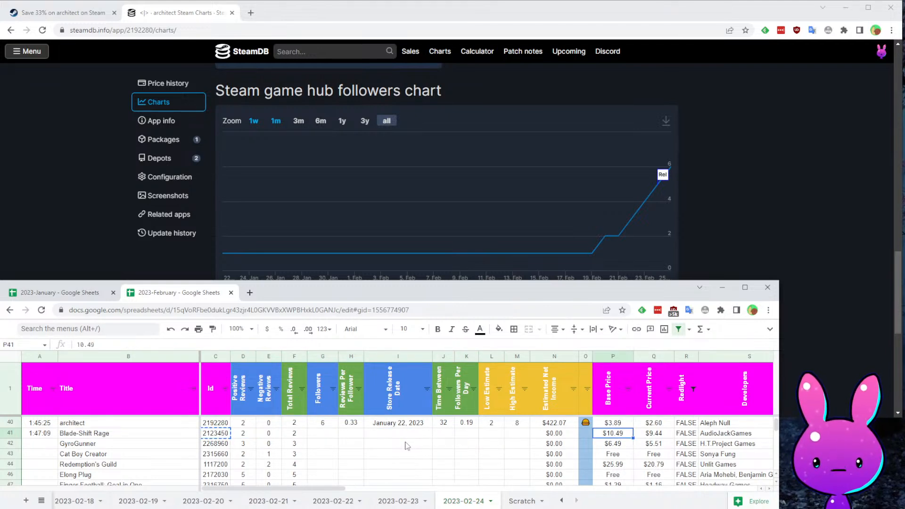
key(Right)
key(Right)
key(Right)
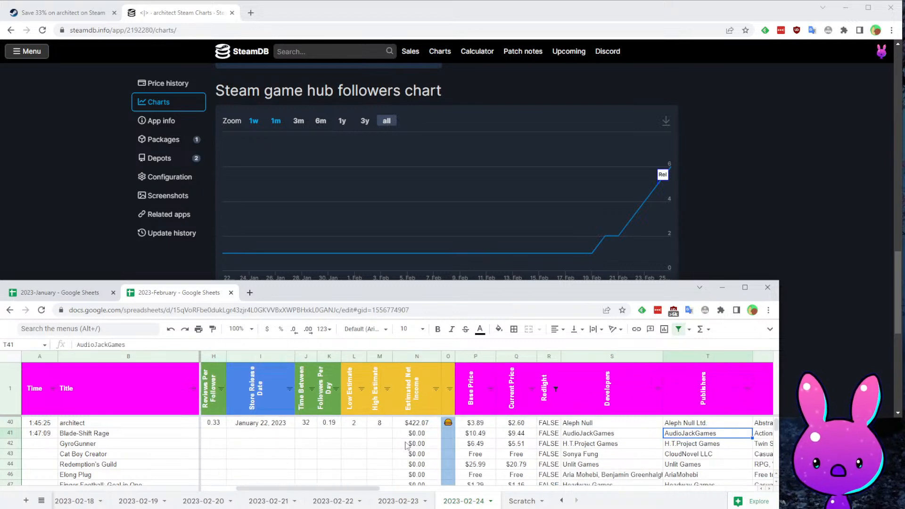
key(ctrl+Left)
key(ctrl+Left)
key(ctrl+Left)
key(Right)
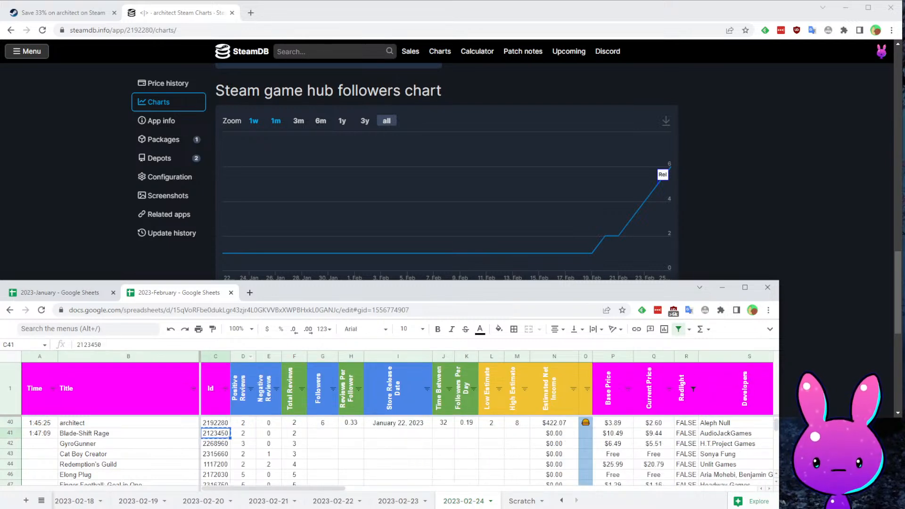
- Open the Steam store page for Blade-Shift Rage using the copied app ID 2123450
click(76, 15)
double_click(205, 30)
key(ctrl+v)
key(Return)
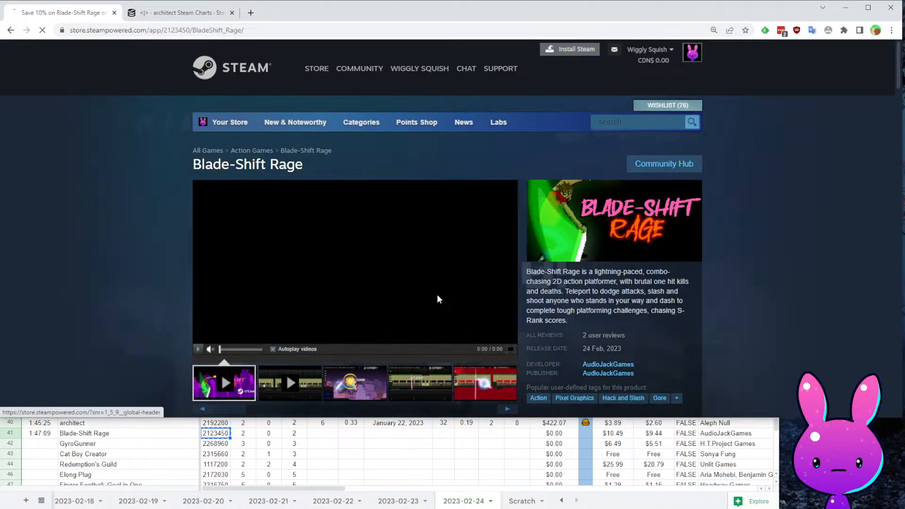
- Examine Blade-Shift Rage's description, trailer, game details and customer reviews on its store page
scroll(609, 294, down, 1)
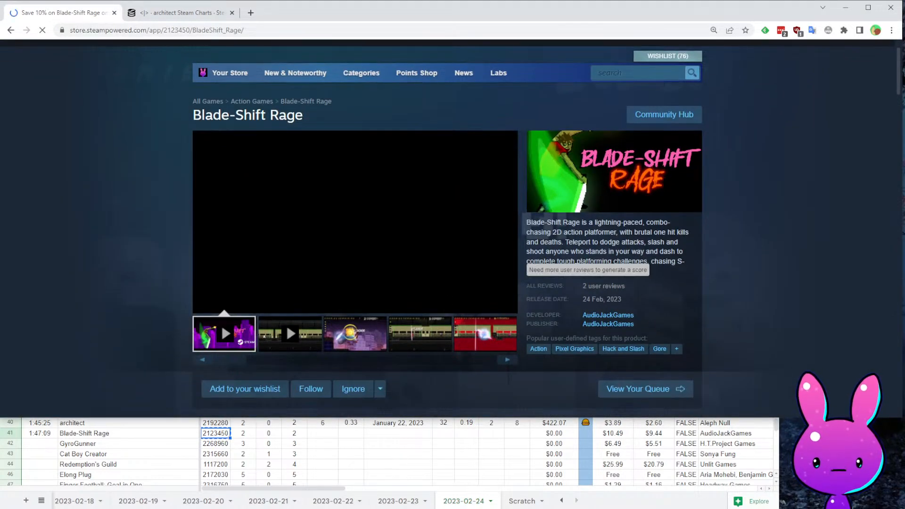
drag(550, 222, 652, 222)
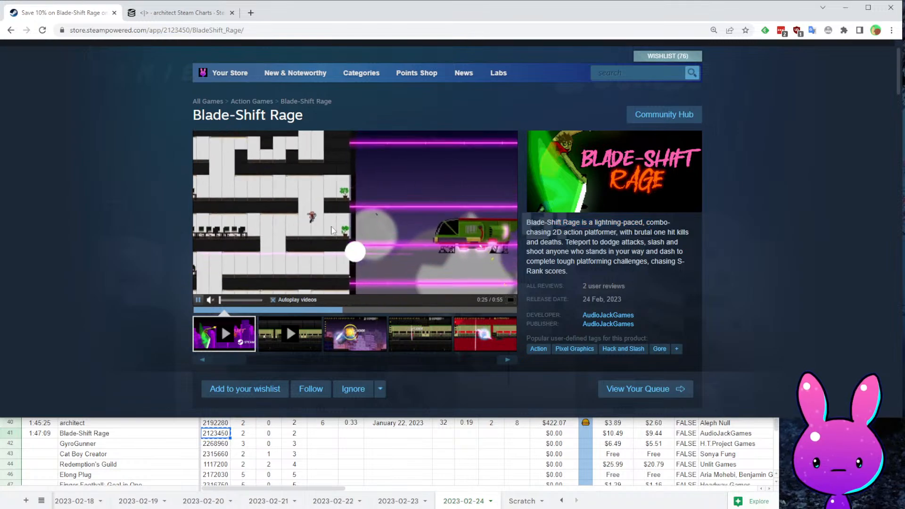
scroll(418, 380, down, 15)
scroll(412, 298, up, 14)
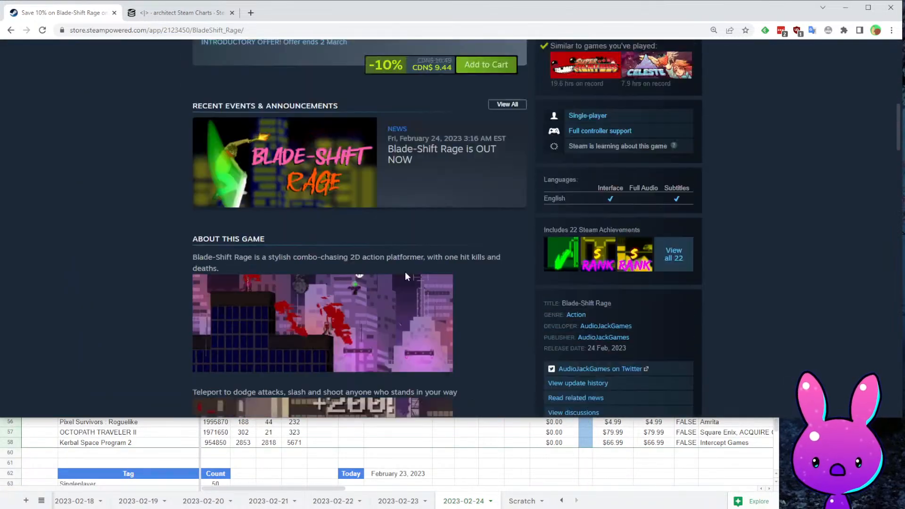
scroll(459, 313, down, 11)
click(518, 306)
scroll(468, 272, down, 5)
scroll(559, 327, down, 12)
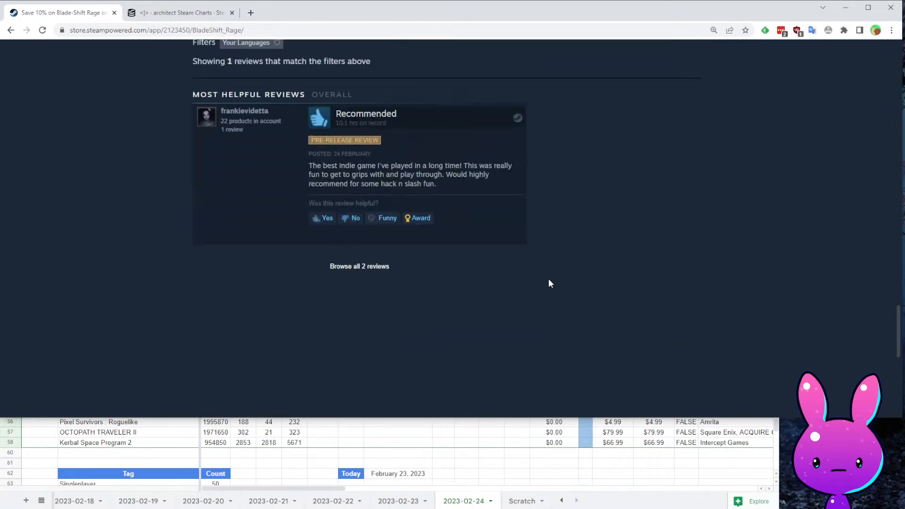
- Remove the Your Languages filter from the customer reviews and read the Russian review's English translation
scroll(275, 330, up, 3)
drag(515, 264, 289, 184)
click(267, 141)
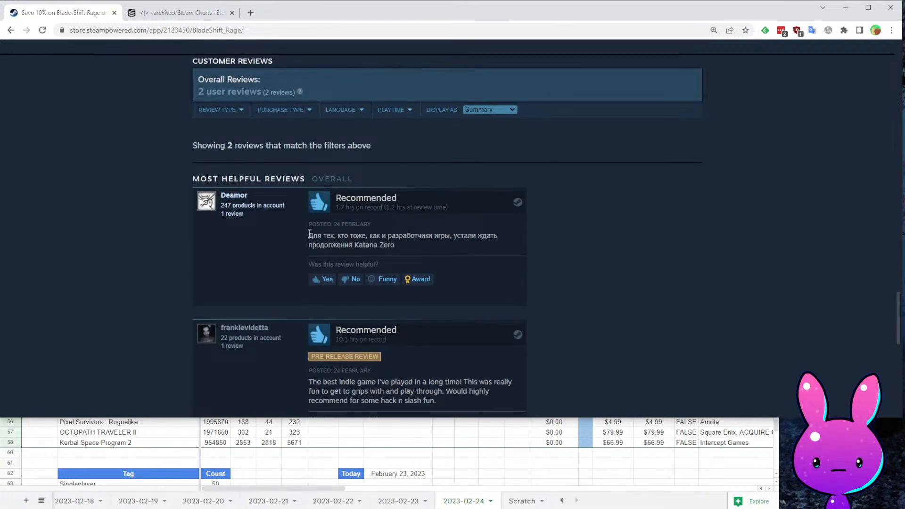
drag(307, 234, 413, 255)
click(415, 263)
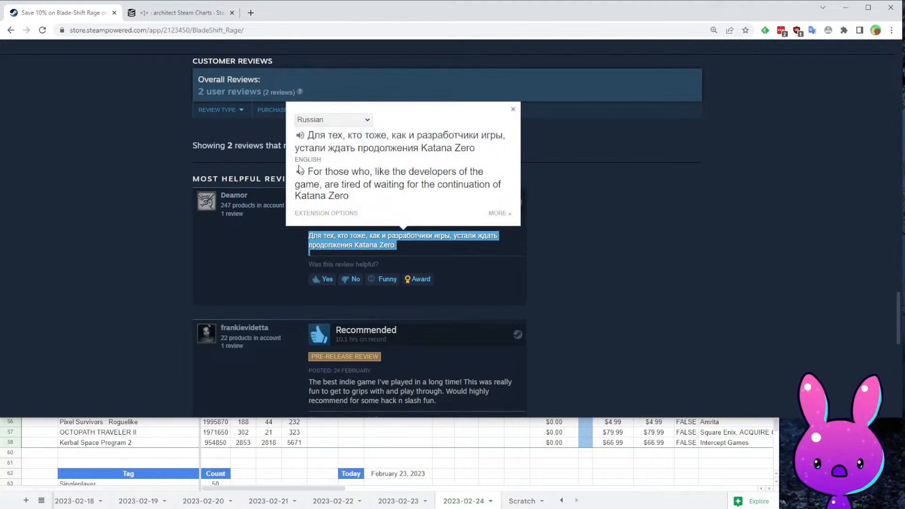
drag(320, 172, 430, 167)
click(399, 174)
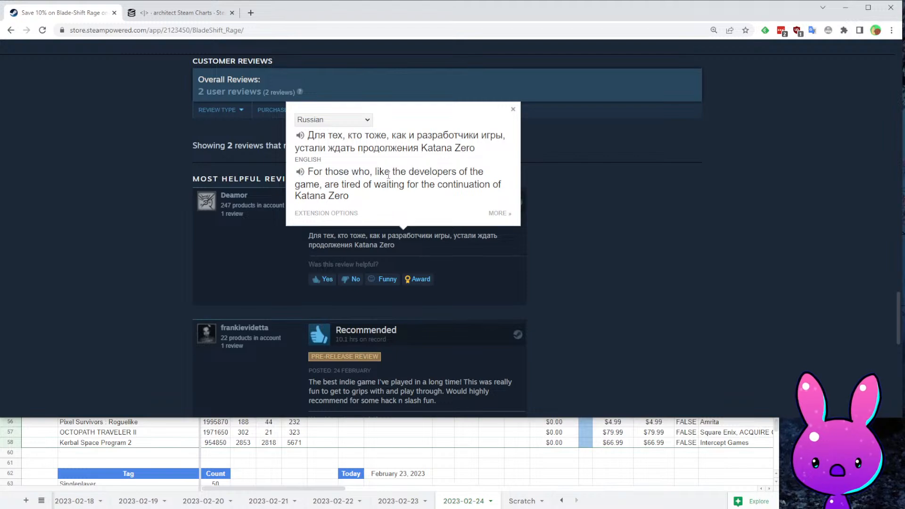
drag(343, 185, 507, 180)
click(597, 246)
middle_click(604, 289)
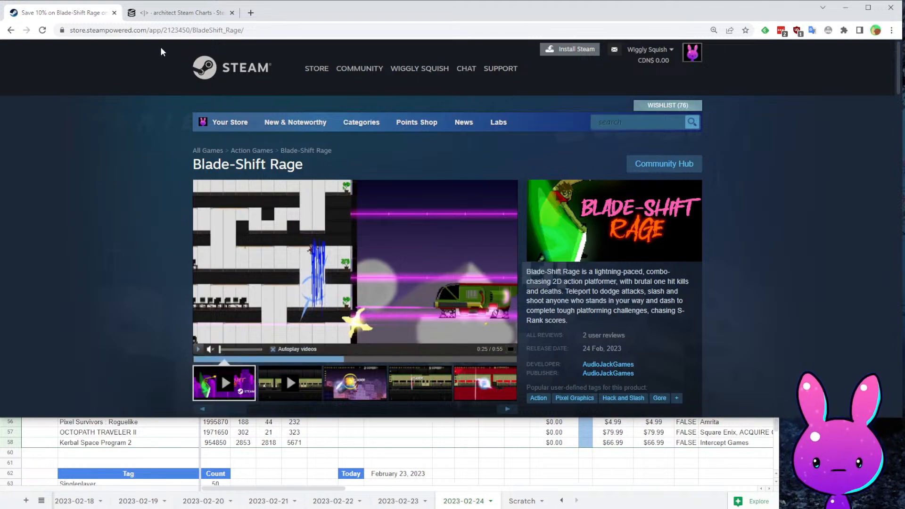
- Load the SteamDB charts page for Blade-Shift Rage using the copied app ID 2123450
click(178, 15)
click(146, 30)
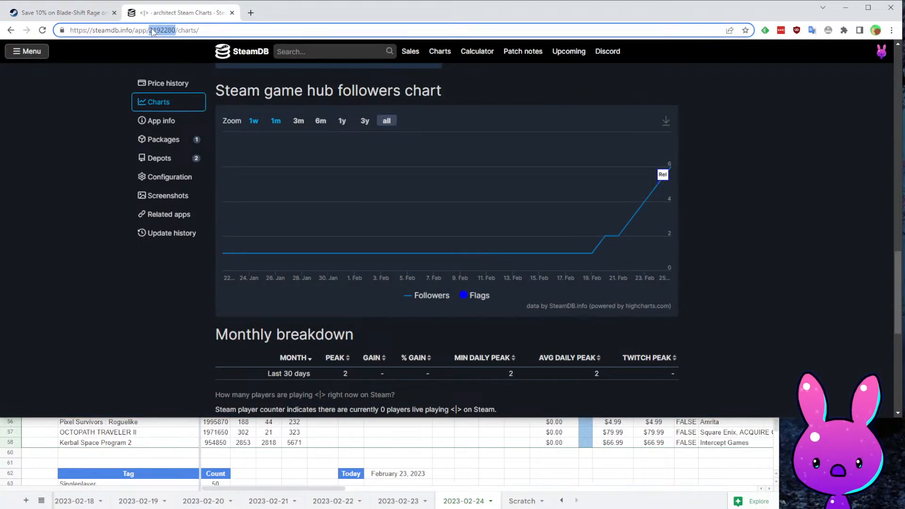
key(ctrl+v)
key(Return)
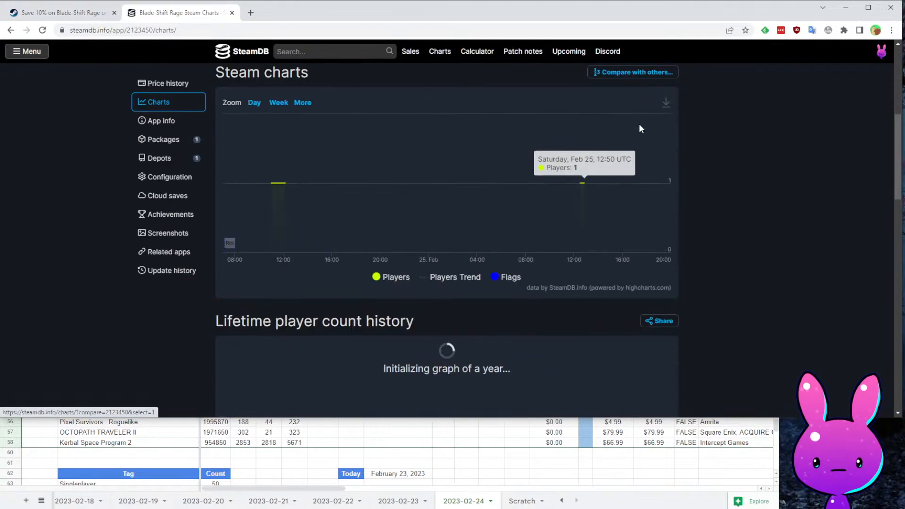
- Examine Blade-Shift Rage's concurrent player charts and its game hub followers chart
scroll(645, 114, down, 4)
scroll(646, 126, up, 4)
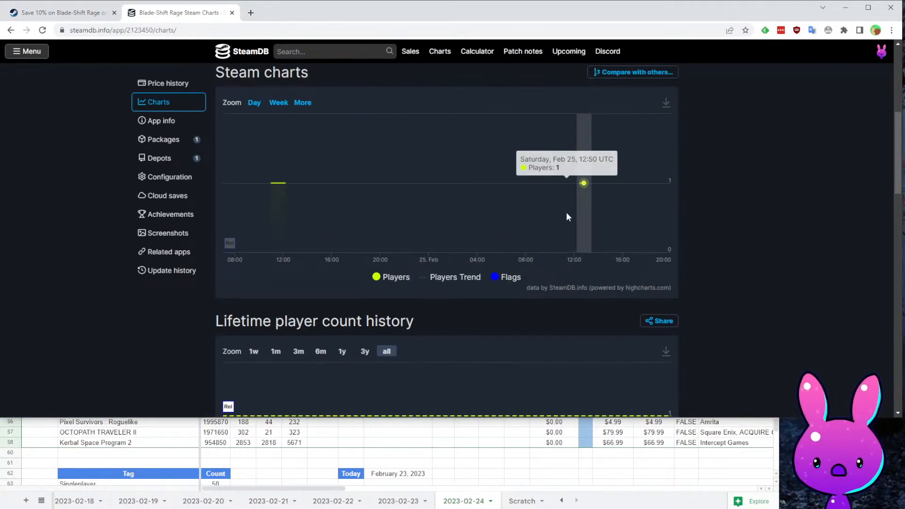
scroll(605, 217, down, 16)
scroll(537, 253, up, 2)
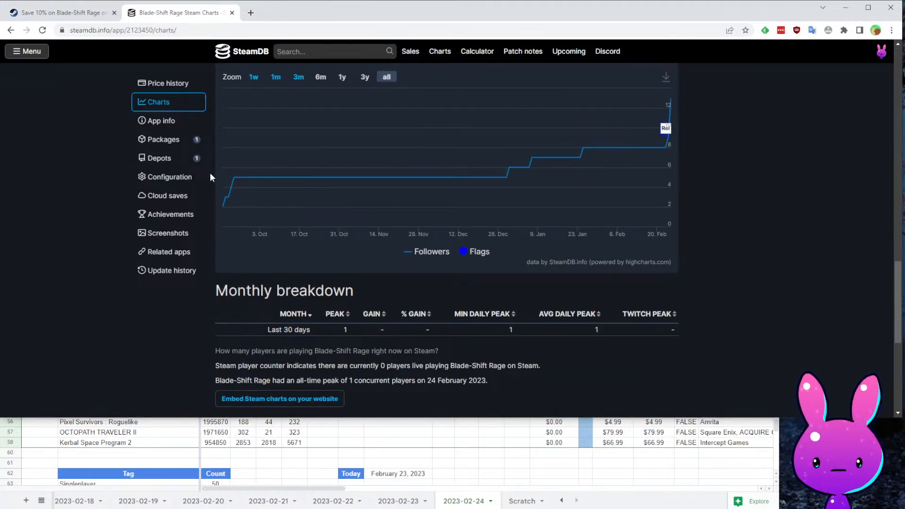
- Enter 9/20/2022 as Blade-Shift Rage's store release date in the spreadsheet
click(403, 455)
scroll(394, 435, up, 2)
scroll(394, 434, up, 3)
scroll(395, 453, down, 1)
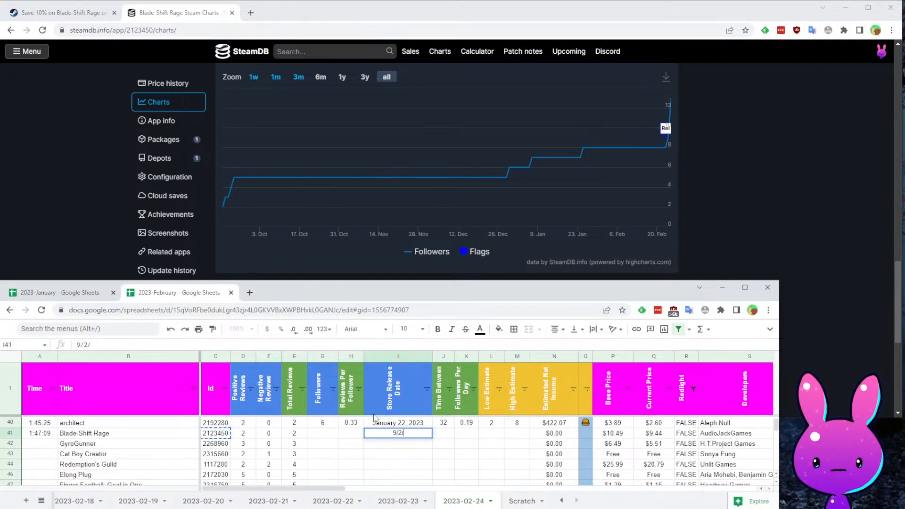
text(9/20/2022)
key(Return)
- Enter 13 as the follower count in the Blade-Shift Rage row
key(Up)
key(Left)
key(Left)
key(Left)
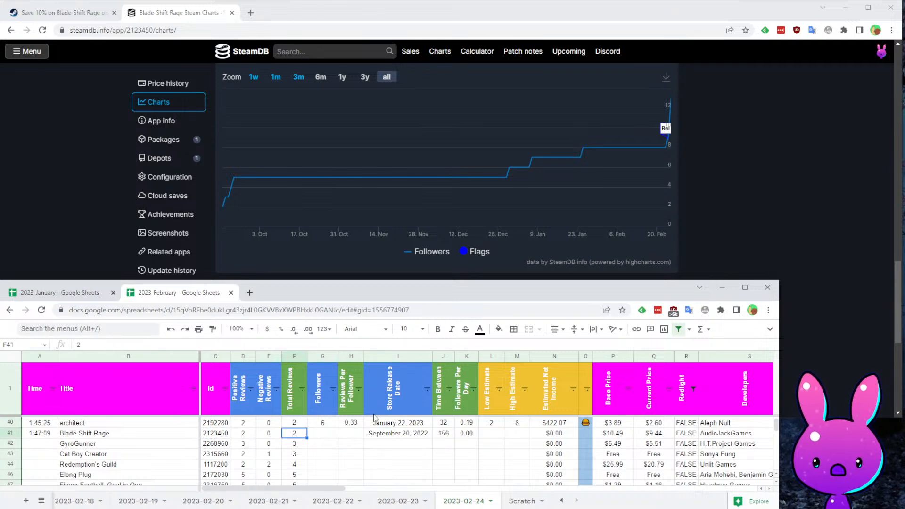
key(Right)
key(Return)
- Set Blade-Shift Rage's low estimate to 2 and its high estimate to 6
key(Right)
key(Right)
key(Up)
key(Up)
key(Right)
key(Right)
key(Right)
key(Right)
key(Down)
key(Left)
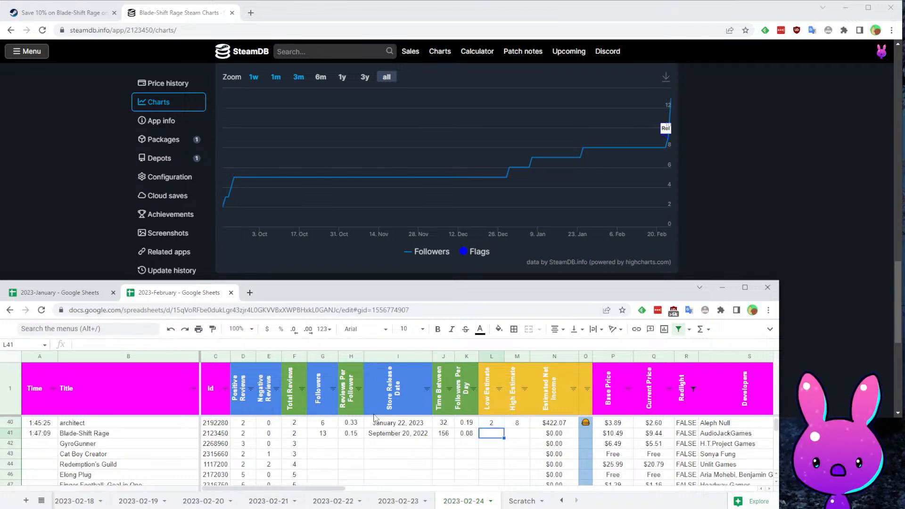
text(2)
key(Return)
key(Up)
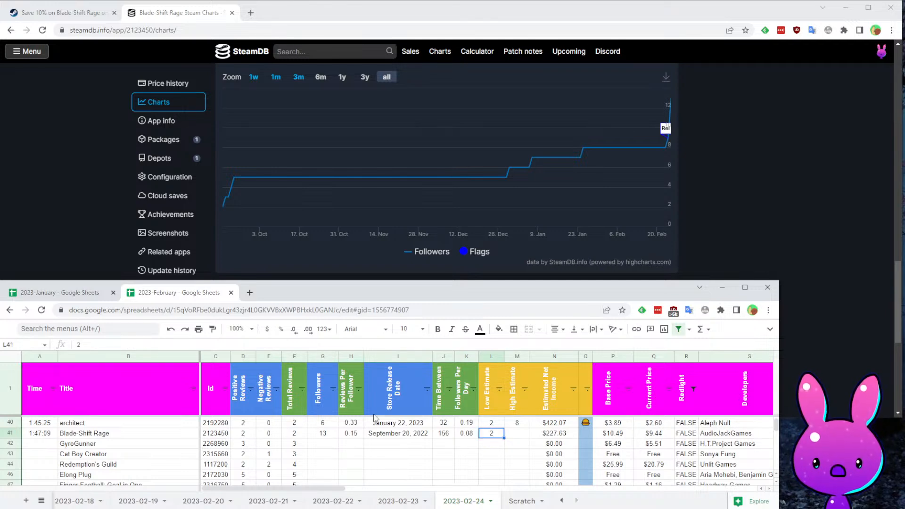
key(Right)
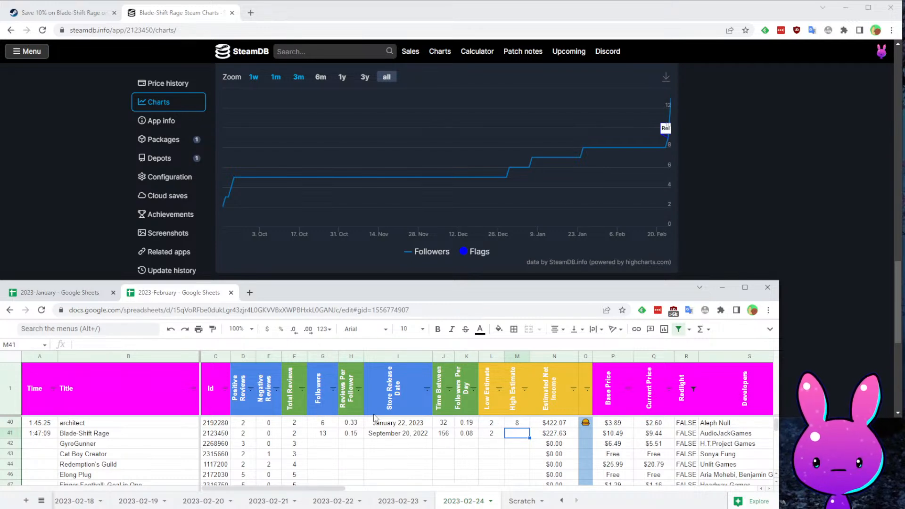
key(Return)
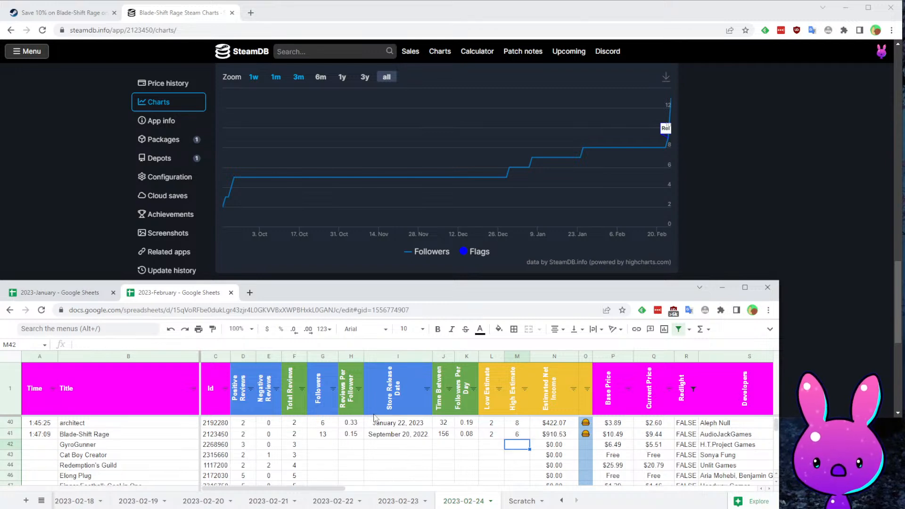
key(ctrl+Right)
key(ctrl+Left)
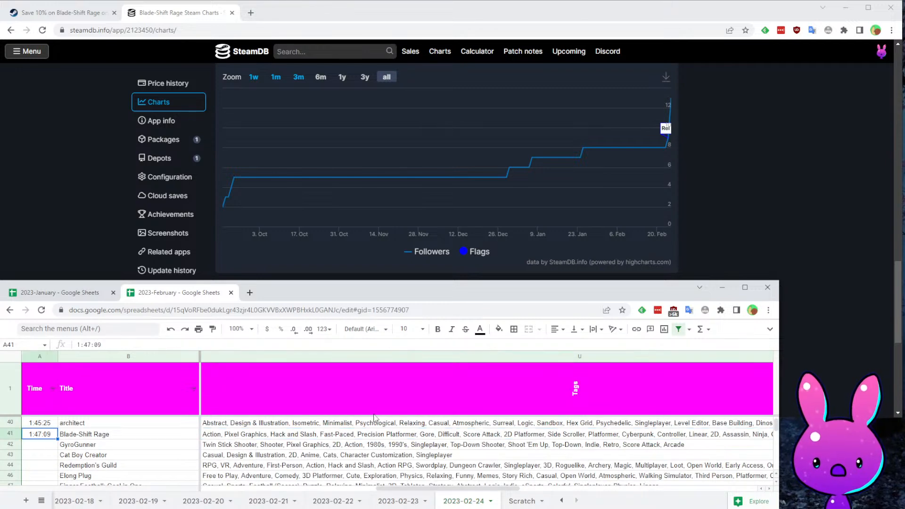
key(Right)
key(Right)
key(Right)
key(Right)
key(Right)
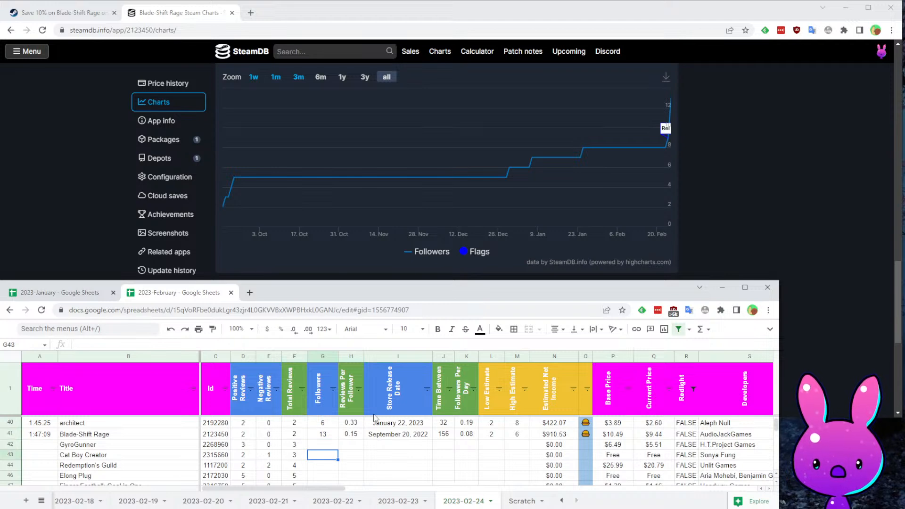
key(Left)
key(Down)
key(Down)
key(Down)
key(Left)
key(Left)
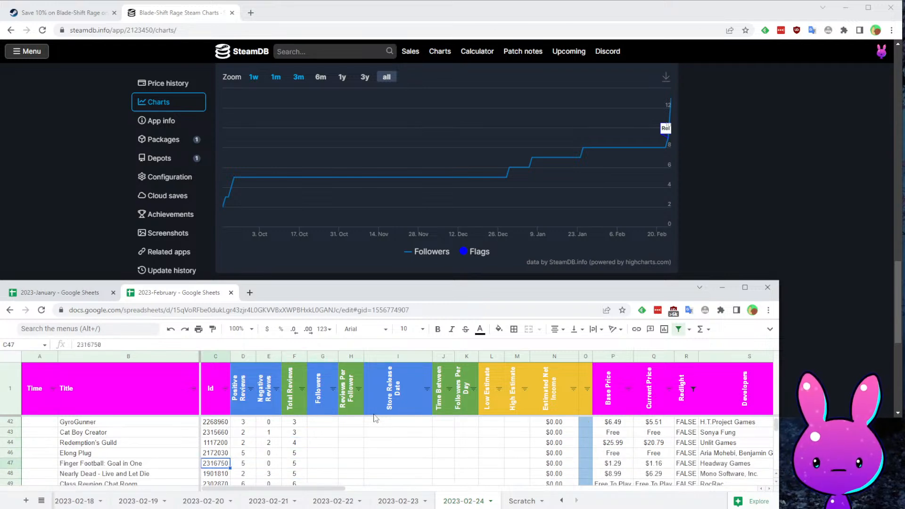
- Log 1:49:06 as the time for GyroGunner and copy its app ID
key(Home)
key(Up)
scroll(374, 419, up, 1)
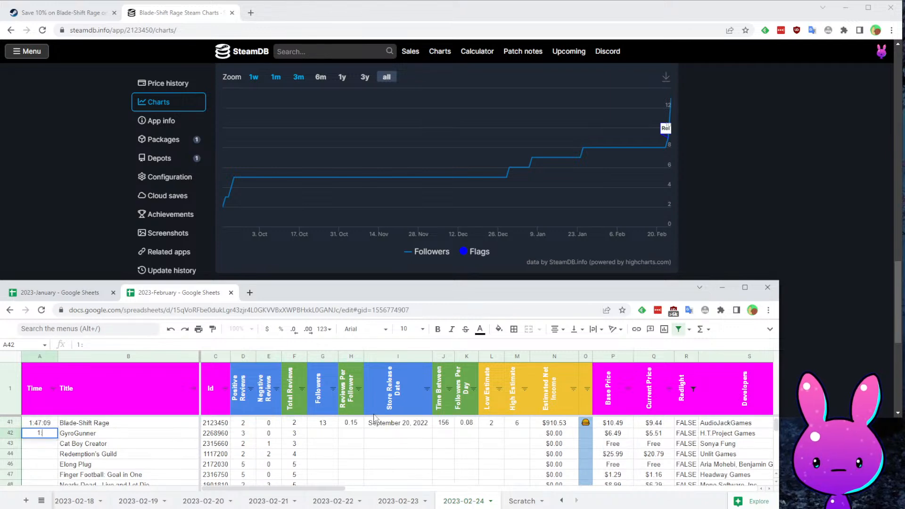
key(Tab)
key(Tab)
key(ctrl+c)
- Examine the GyroGunner row across its review, price and developer columns in the spreadsheet
key(Tab)
key(Tab)
key(Tab)
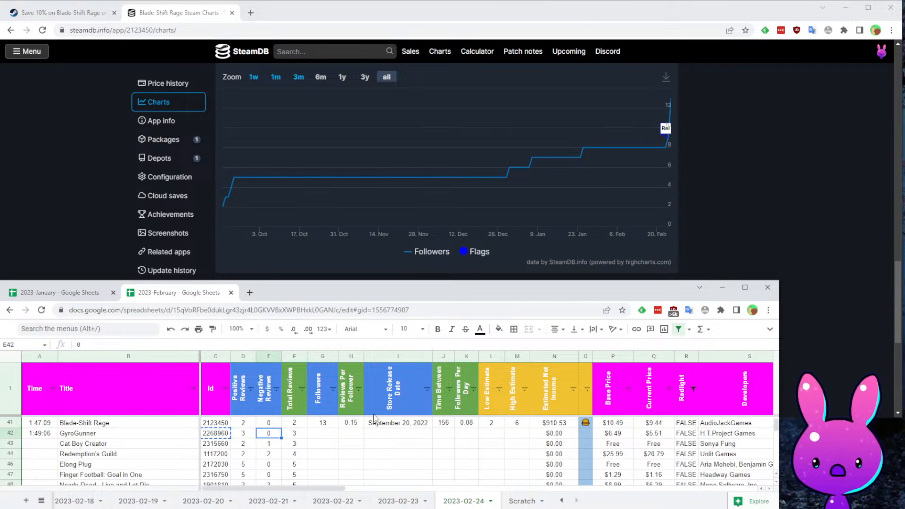
key(Tab)
key(Tab)
key(Tab)
key(Tab)
key(Tab)
key(Tab)
key(Tab)
key(Tab)
key(Tab)
key(Tab)
key(Tab)
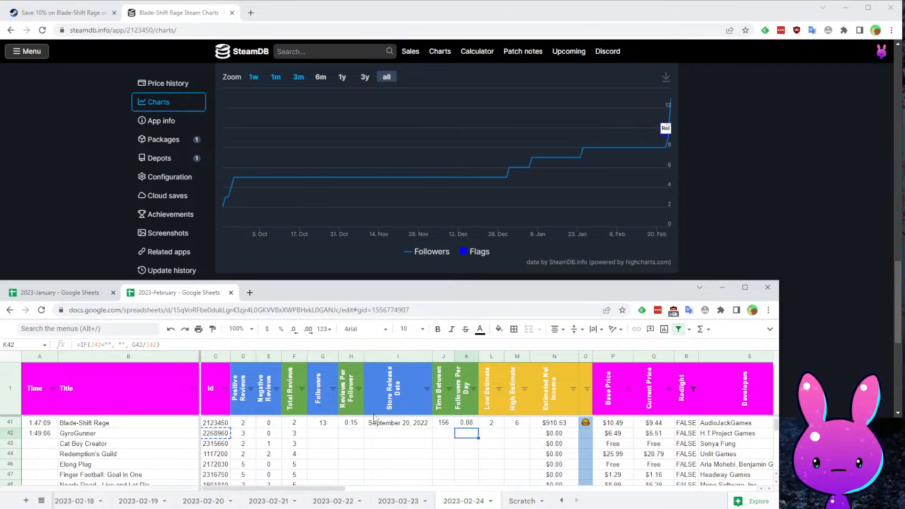
key(Tab)
key(Tab)
key(Tab)
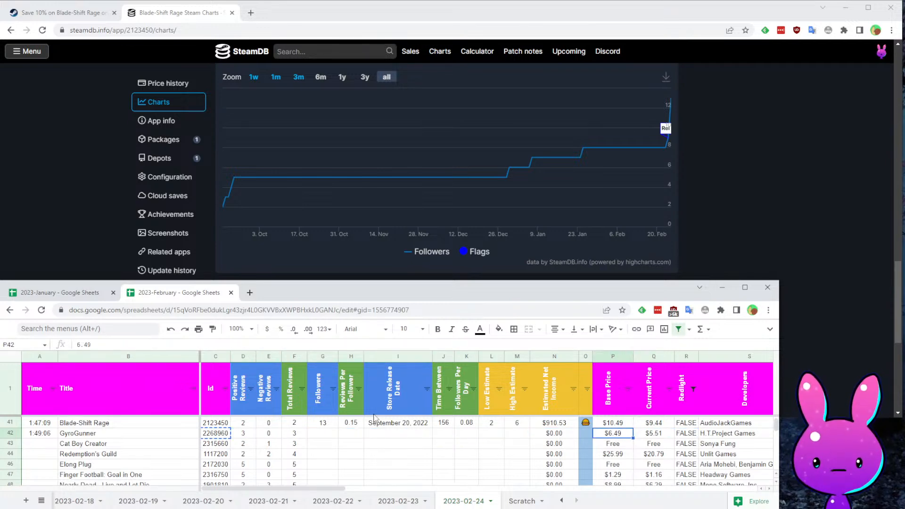
key(Up)
key(Left)
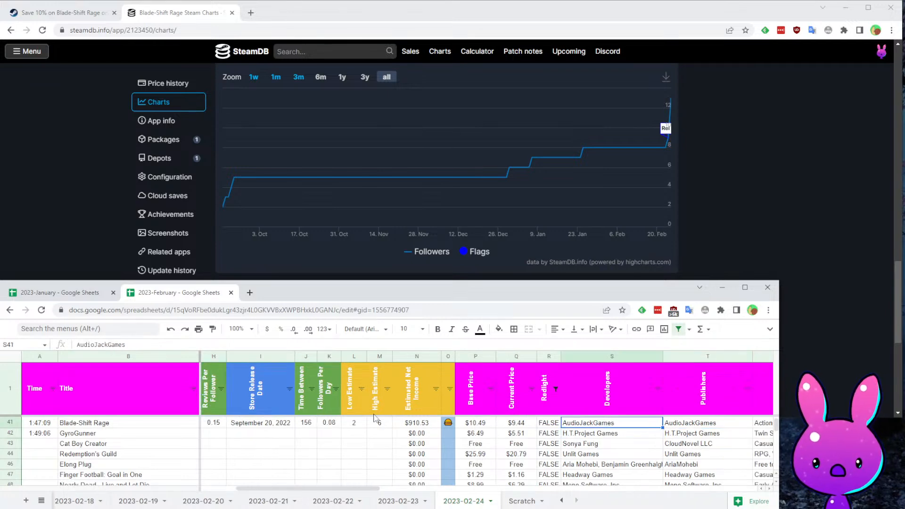
- Copy GyroGunner's app ID from the spreadsheet and open its Steam store page with that ID
key(ctrl+Left)
key(Down)
key(Right)
key(Right)
key(ctrl+c)
key(Right)
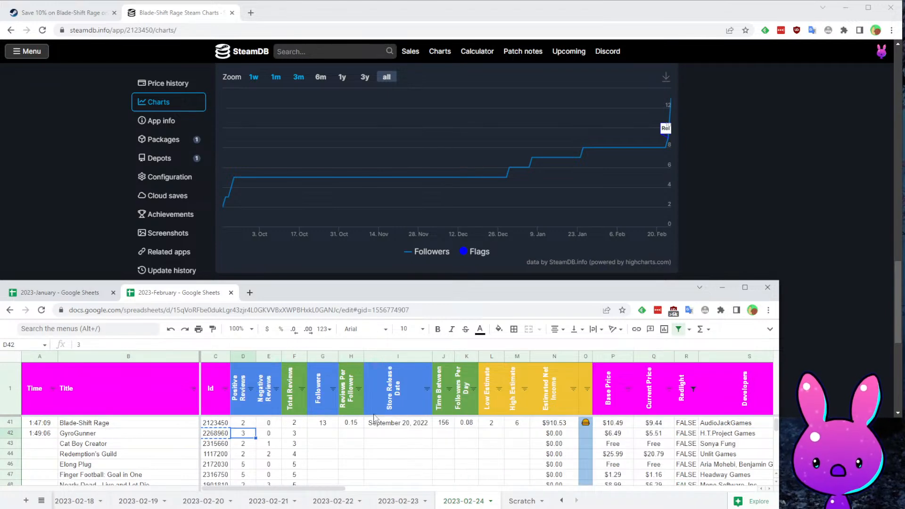
click(88, 15)
key(ctrl+v)
key(Return)
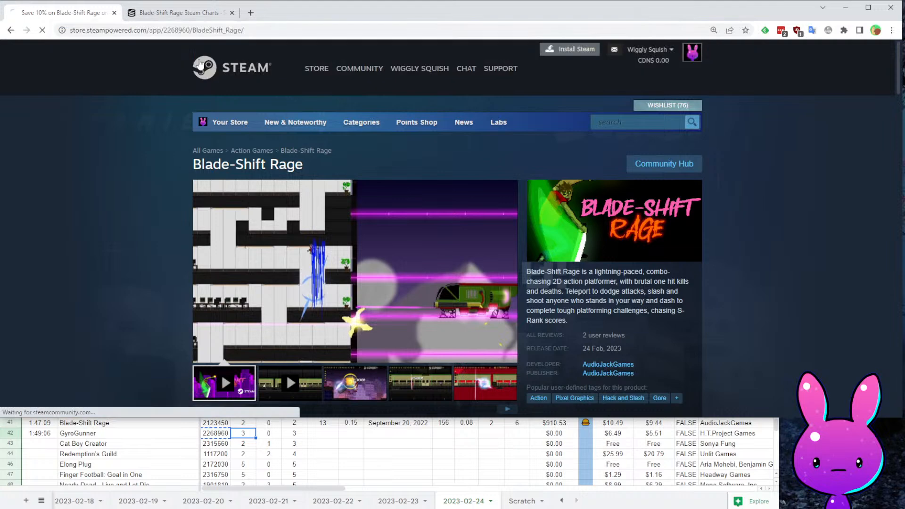
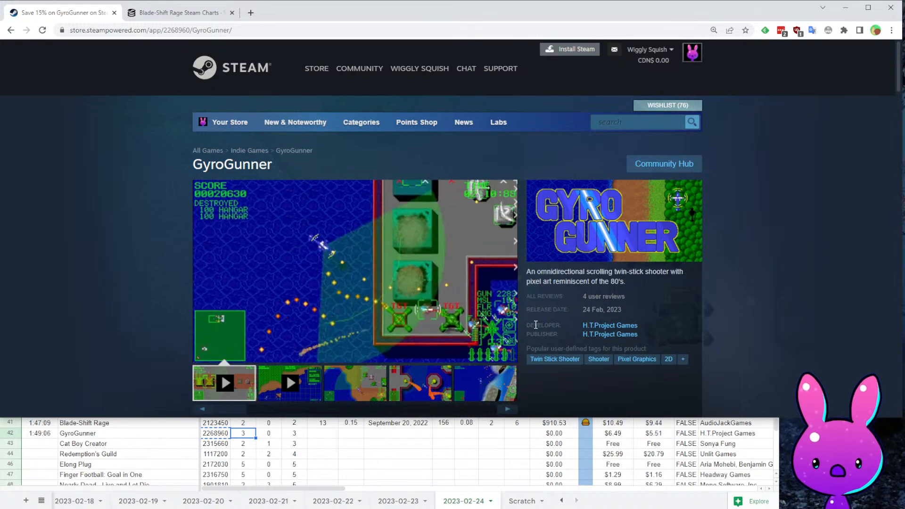
- Find GyroGunner's customer reviews and remove the language filter to list reviews in all languages
scroll(614, 310, down, 20)
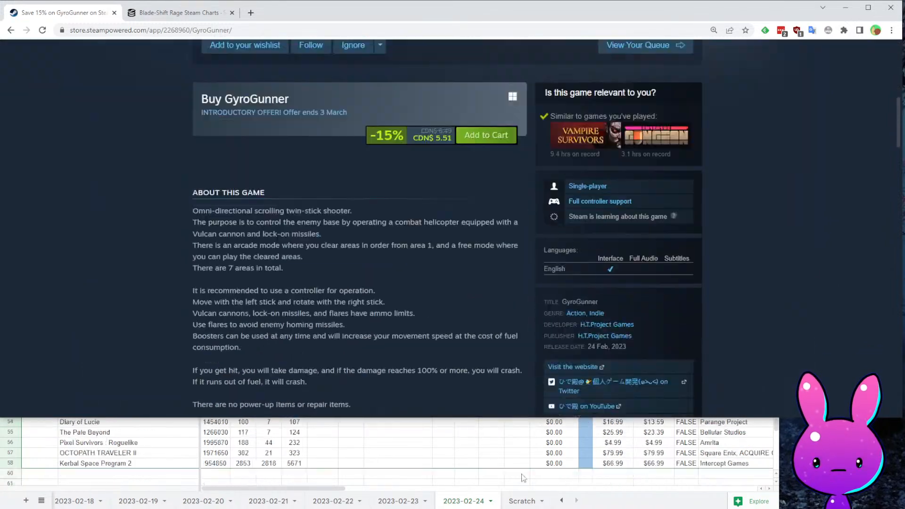
scroll(451, 322, up, 5)
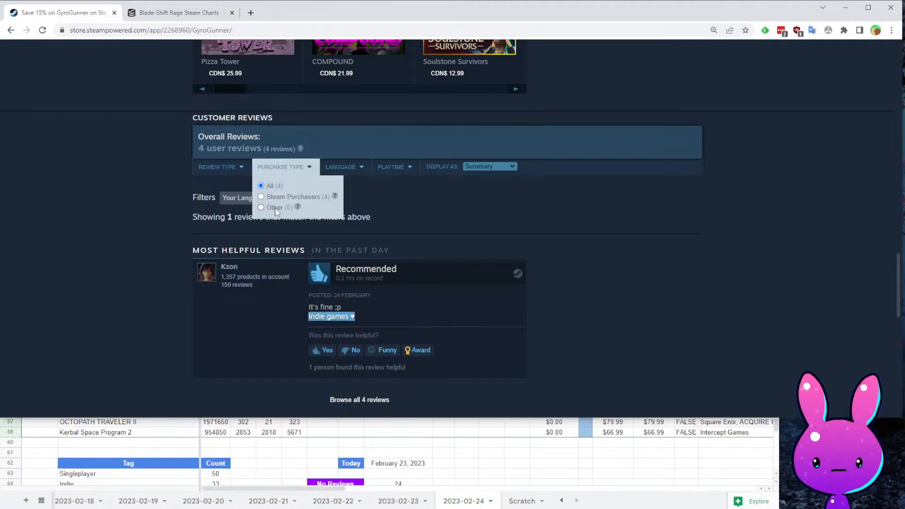
click(232, 200)
scroll(383, 255, down, 5)
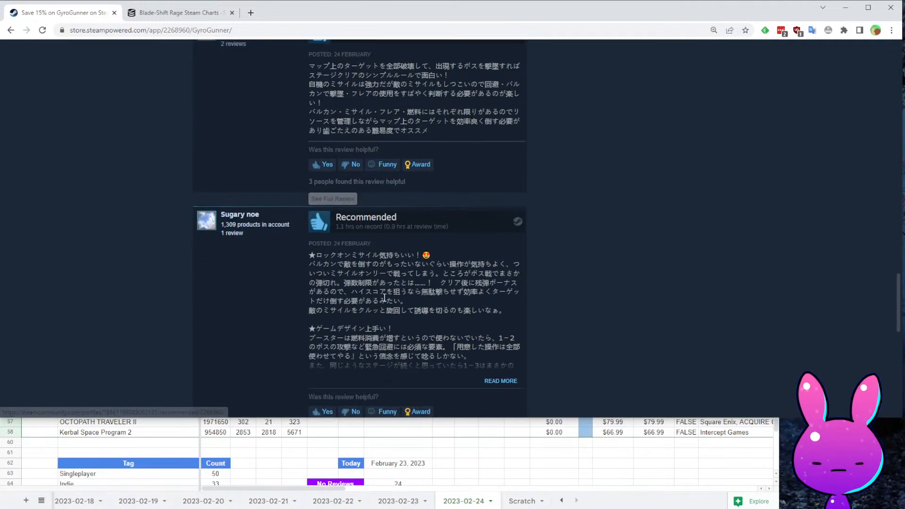
scroll(322, 283, up, 5)
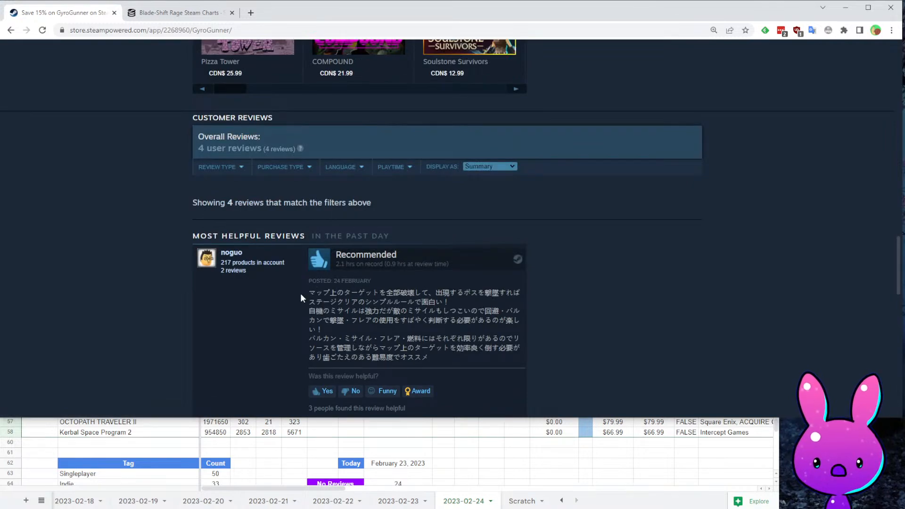
- Translate the first Japanese review of GyroGunner into English and read the remaining reviews
drag(301, 294, 459, 363)
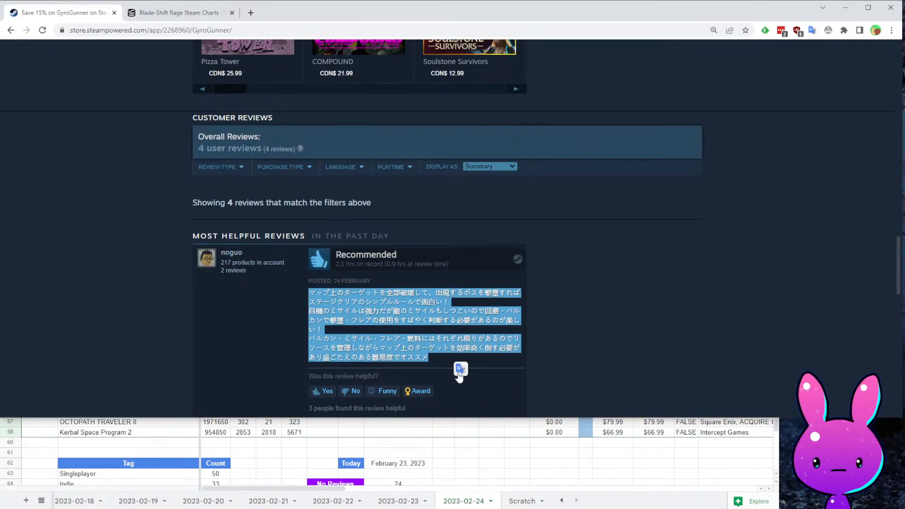
click(458, 371)
scroll(644, 311, up, 4)
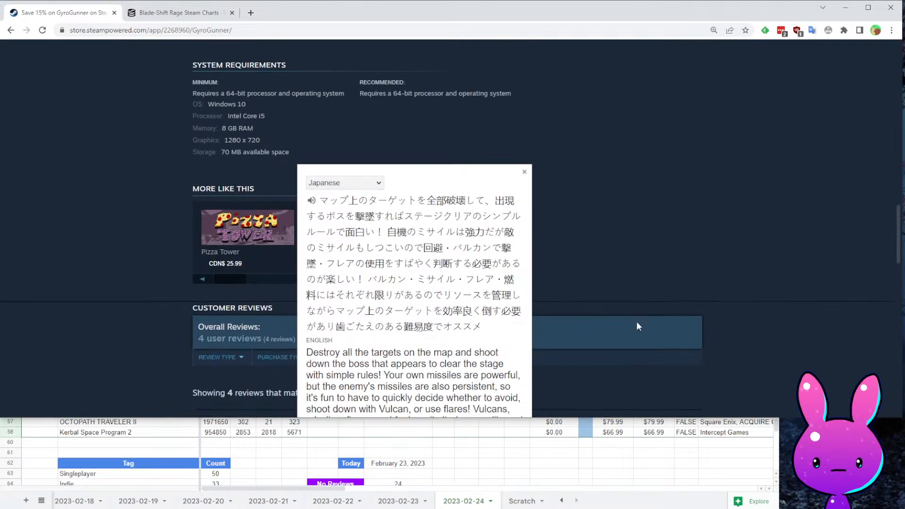
scroll(642, 312, down, 3)
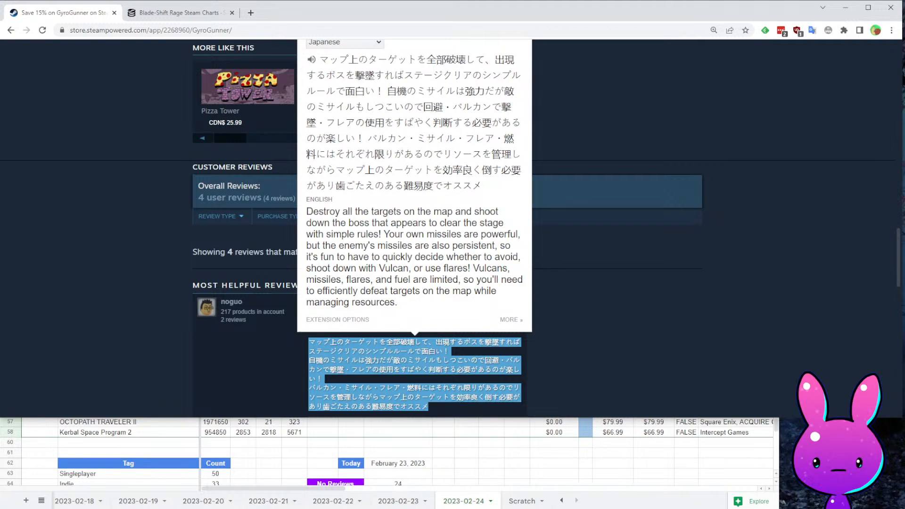
scroll(632, 356, down, 10)
scroll(401, 320, down, 5)
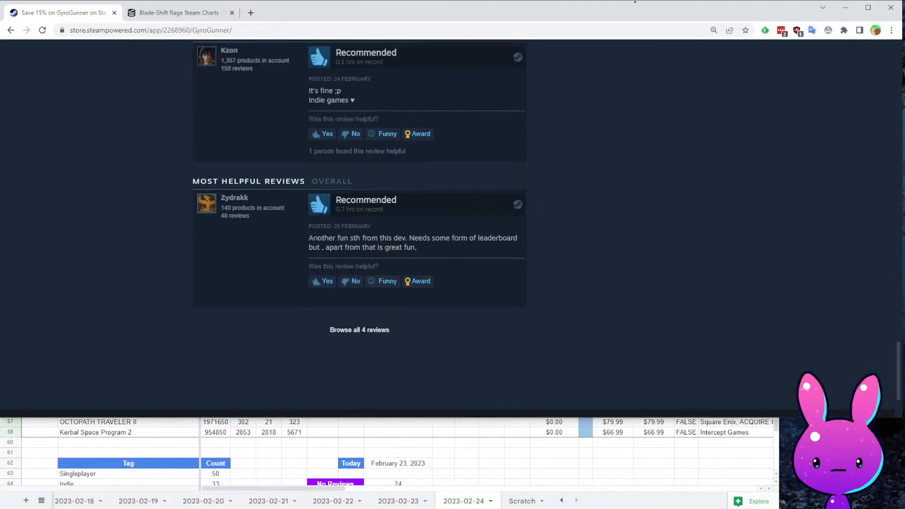
- Open GyroGunner's followers chart on SteamDB using the app ID from its store page address
scroll(647, 73, up, 20)
double_click(180, 28)
key(ctrl+c)
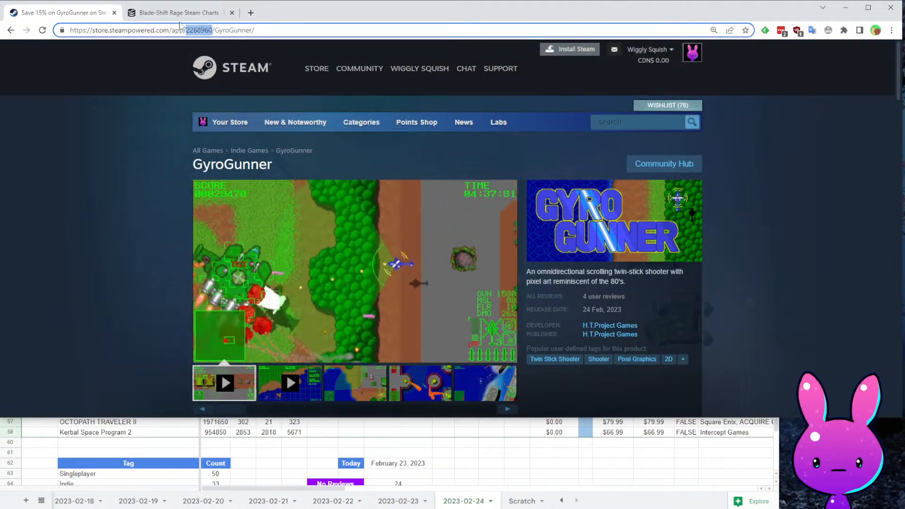
click(180, 17)
double_click(144, 31)
key(ctrl+v)
key(Return)
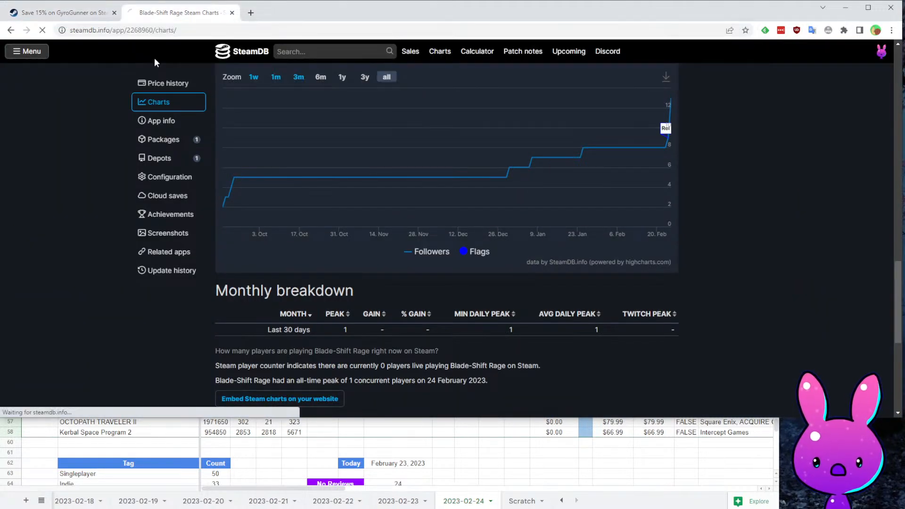
scroll(322, 215, down, 20)
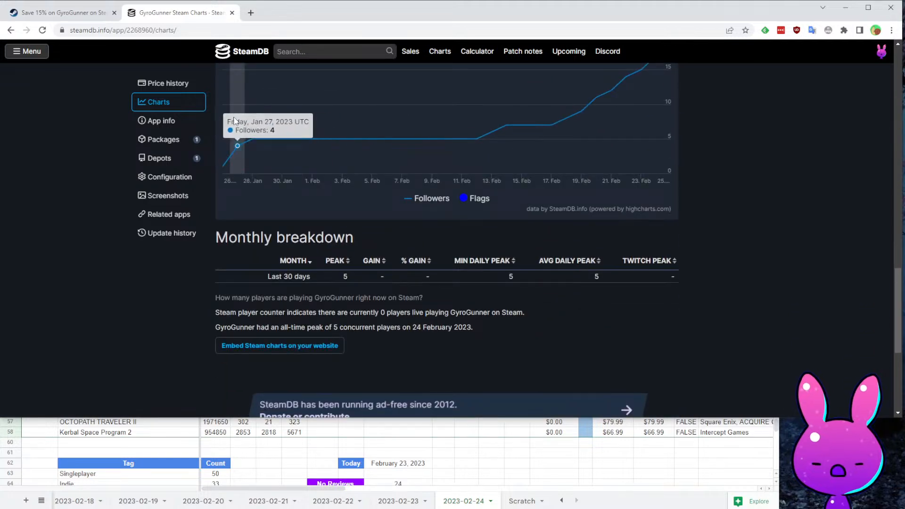
- Enter 1/26/2023 as GyroGunner's store release date in the spreadsheet
click(440, 456)
scroll(431, 432, up, 6)
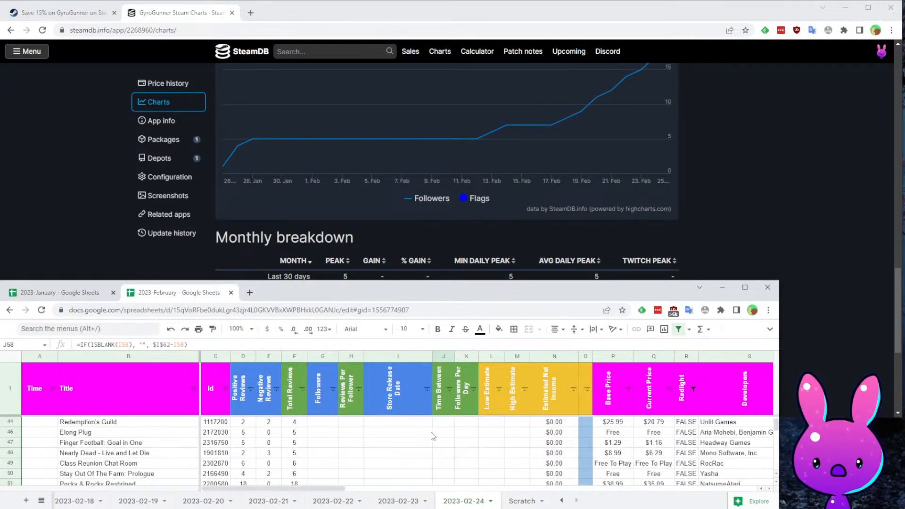
click(409, 455)
text(1/)
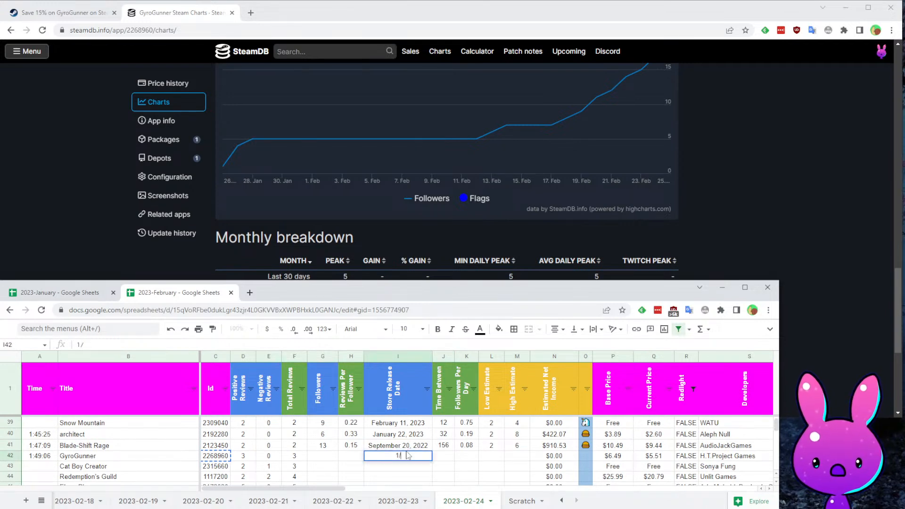
text(26/)
text(2023)
key(Return)
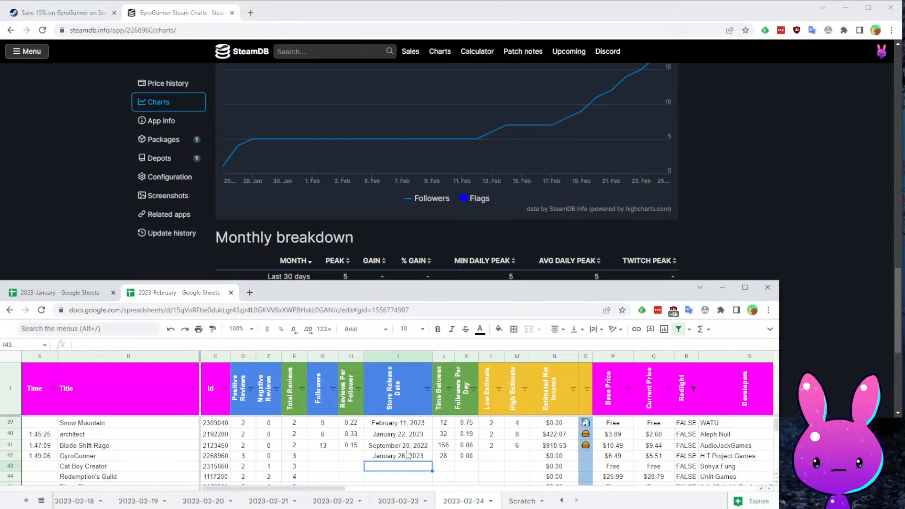
- Look up GyroGunner's follower count on SteamDB and enter 19 as its followers in the spreadsheet
key(Left)
key(Left)
key(Up)
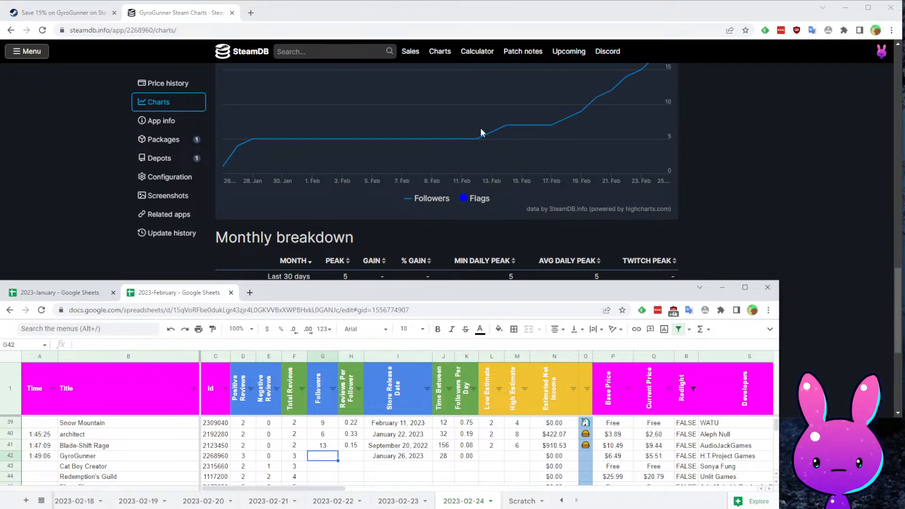
scroll(482, 128, up, 4)
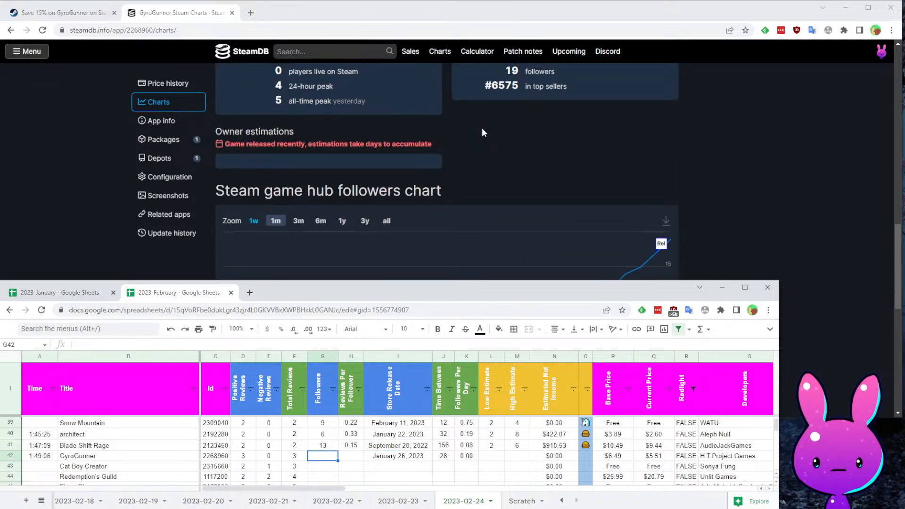
key(Up)
- Set GyroGunner's low estimate to 3 and its high estimate to 8
key(Right)
key(Right)
key(Right)
text(3)
key(Tab)
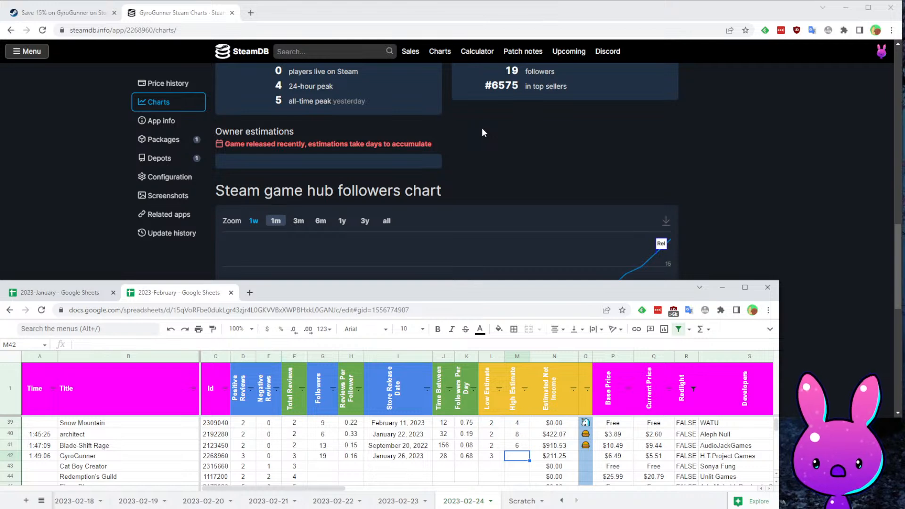
text(8)
key(Return)
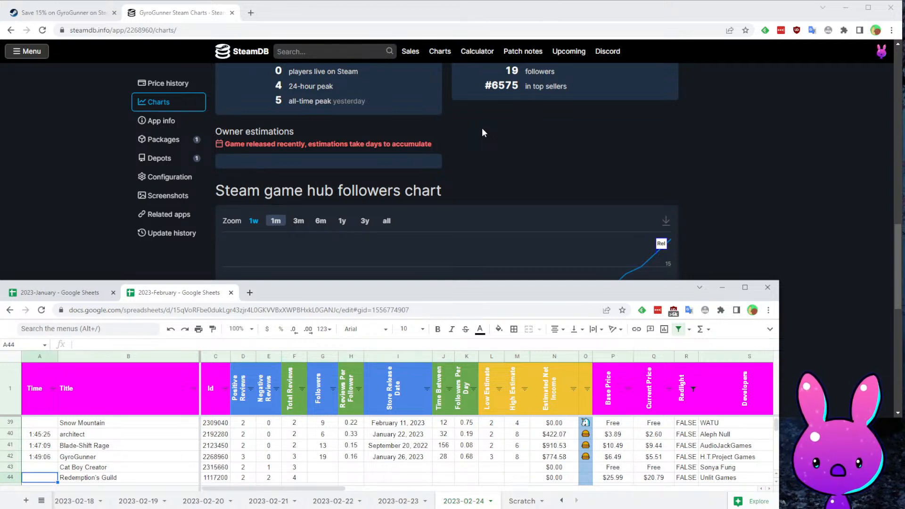
- Log 1:50:43 as the time for Cat Boy Creator and copy its app ID
key(Down)
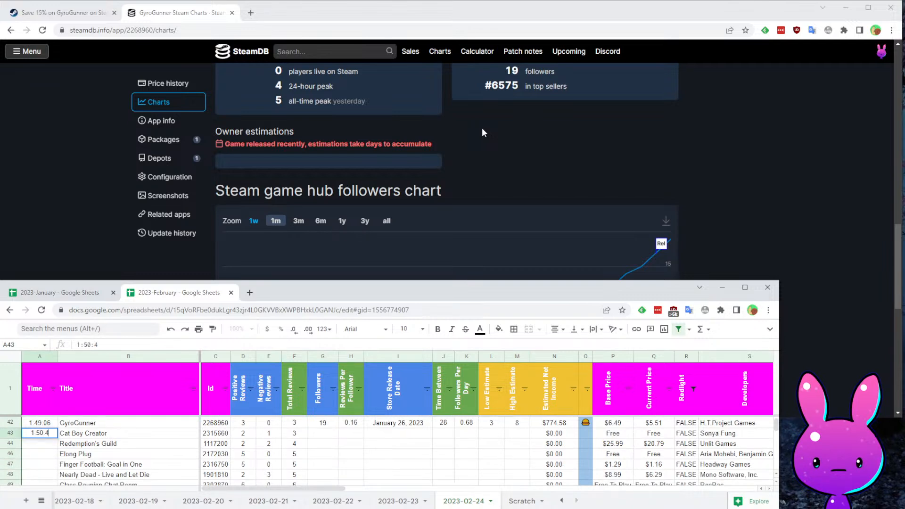
key(Up)
key(Right)
key(Right)
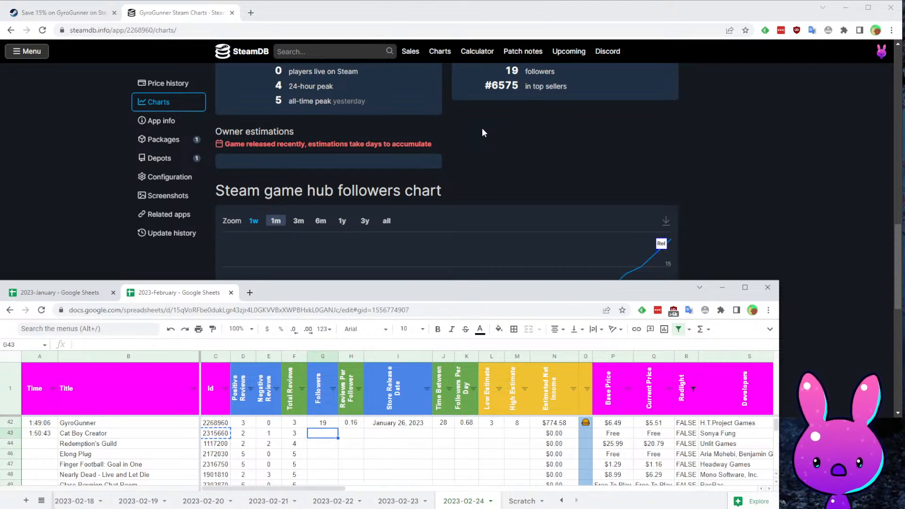
- Examine the price, developer and publisher columns of the Cat Boy Creator row
key(Right)
key(Right)
key(Right)
key(Right)
key(Right)
key(Right)
key(Right)
key(Right)
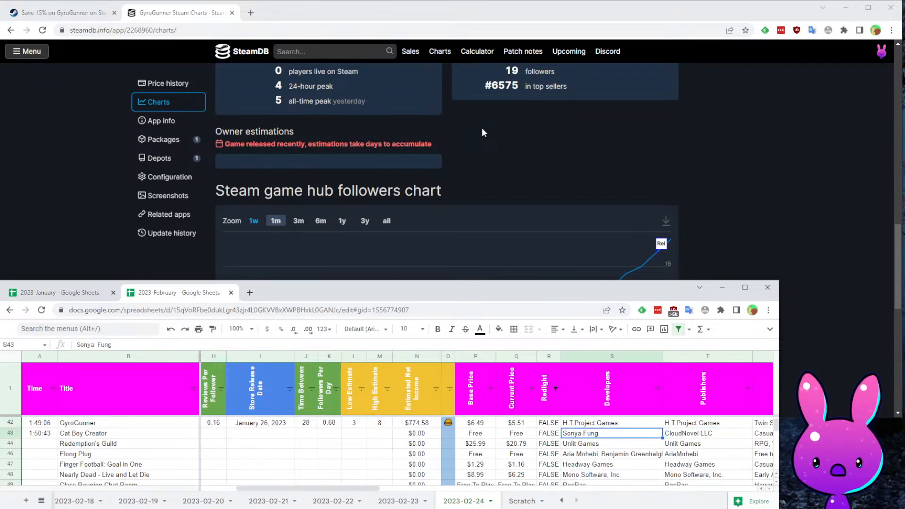
key(Right)
- Return to Cat Boy Creator's app ID and open its Steam store page with 2315660
key(Up)
key(Home)
key(Down)
key(Right)
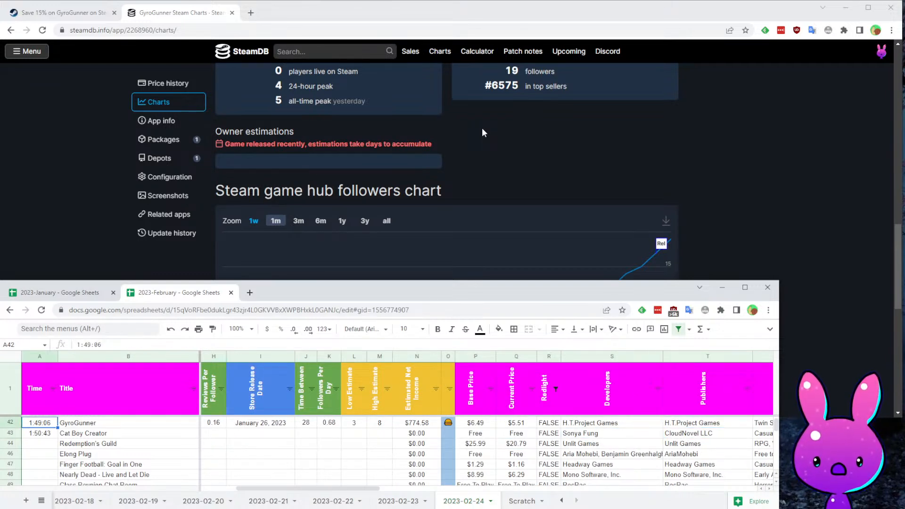
key(Right)
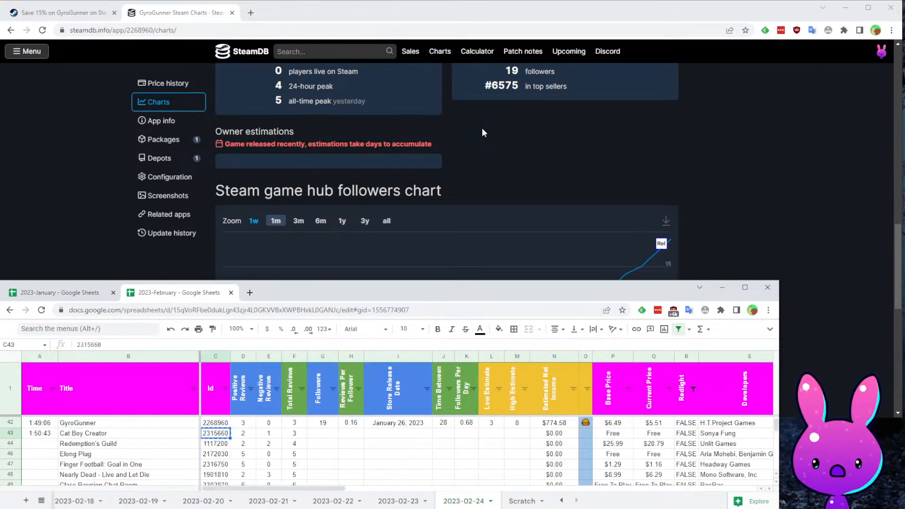
click(73, 11)
text(2315660)
key(Return)
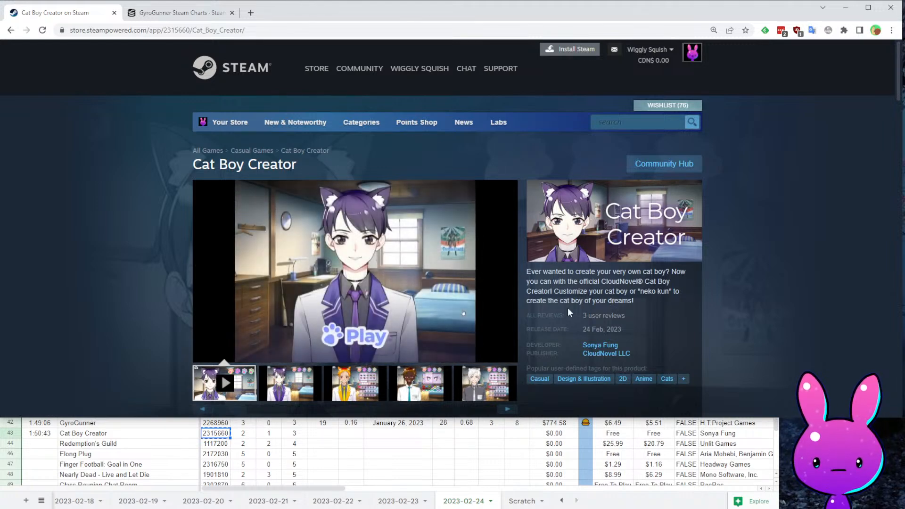
- Browse the screenshots on Cat Boy Creator's store page
click(418, 375)
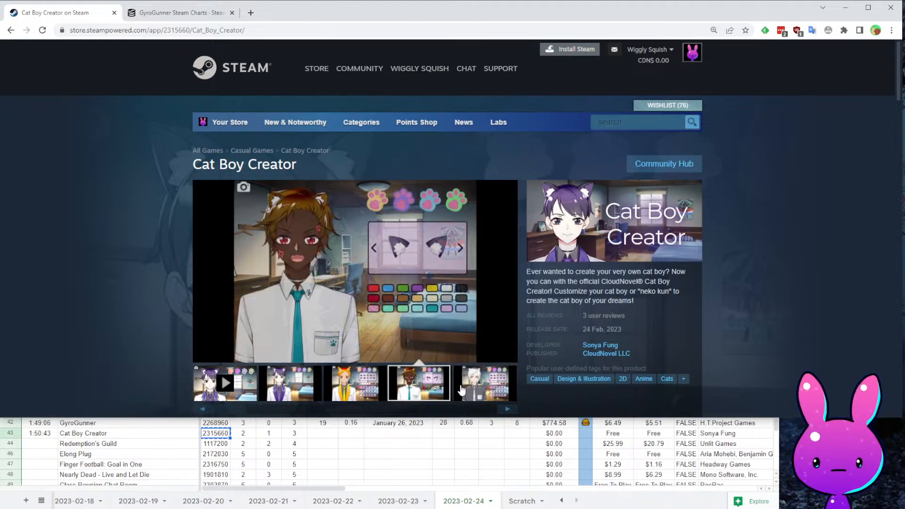
click(467, 383)
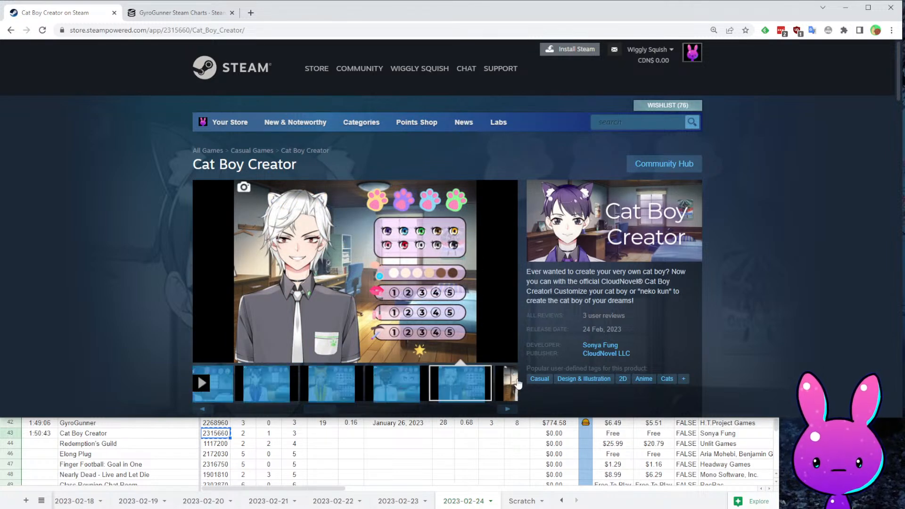
click(499, 387)
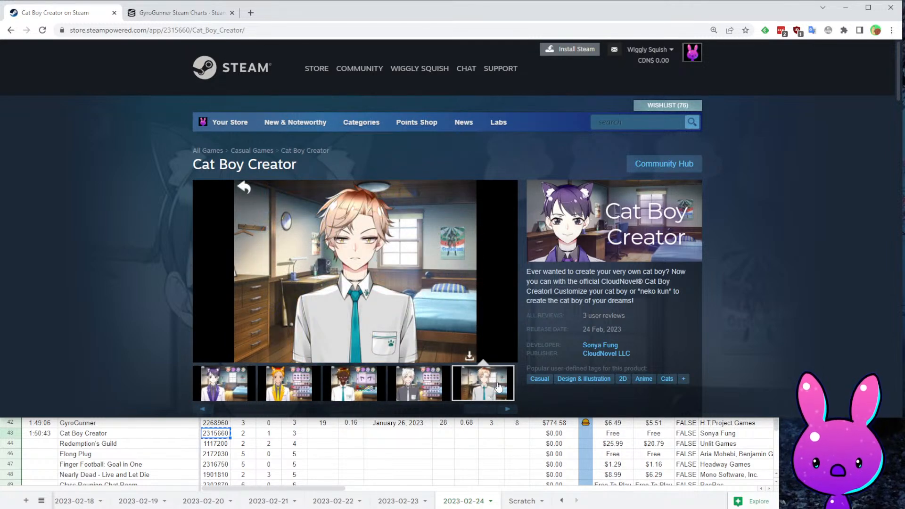
click(408, 384)
click(270, 388)
click(248, 391)
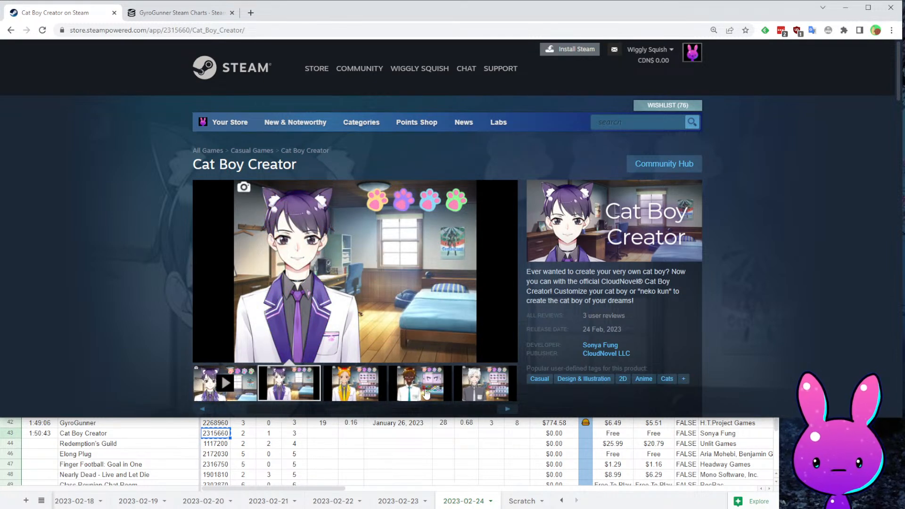
- View one more Cat Boy Creator screenshot, then look over the neighbouring game rows in the spreadsheet
click(426, 393)
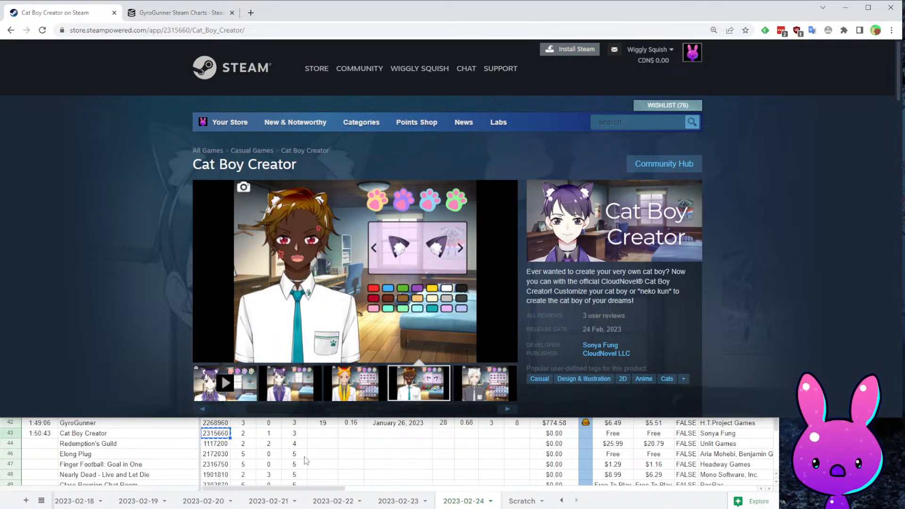
click(305, 457)
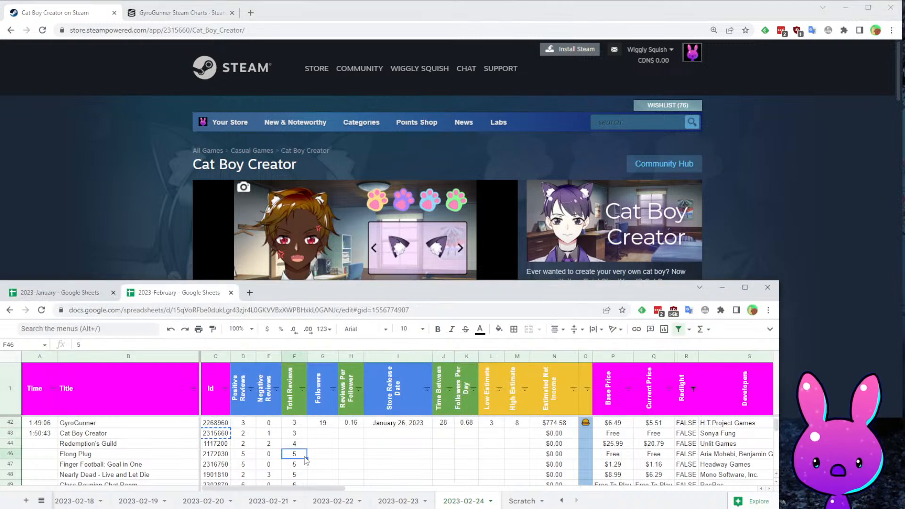
click(729, 438)
scroll(75, 472, up, 3)
scroll(76, 470, down, 2)
scroll(76, 466, up, 1)
click(73, 448)
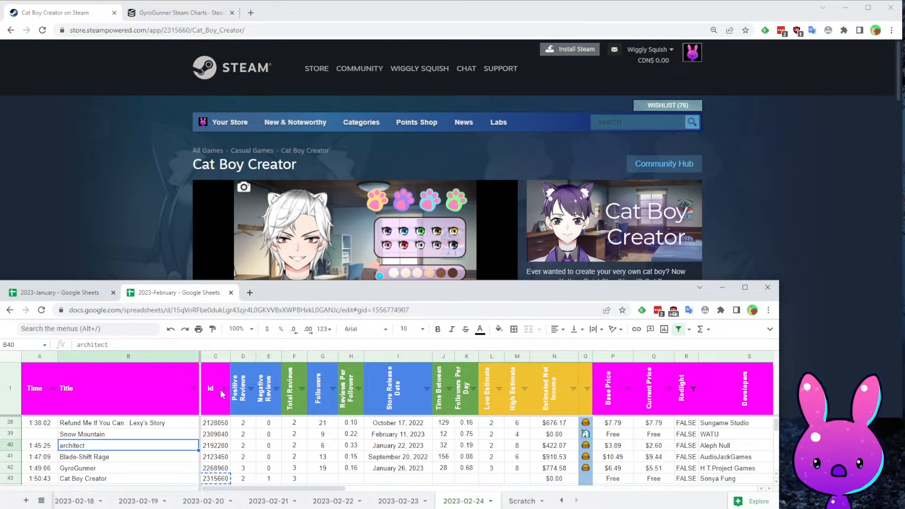
scroll(188, 479, down, 2)
scroll(193, 483, up, 1)
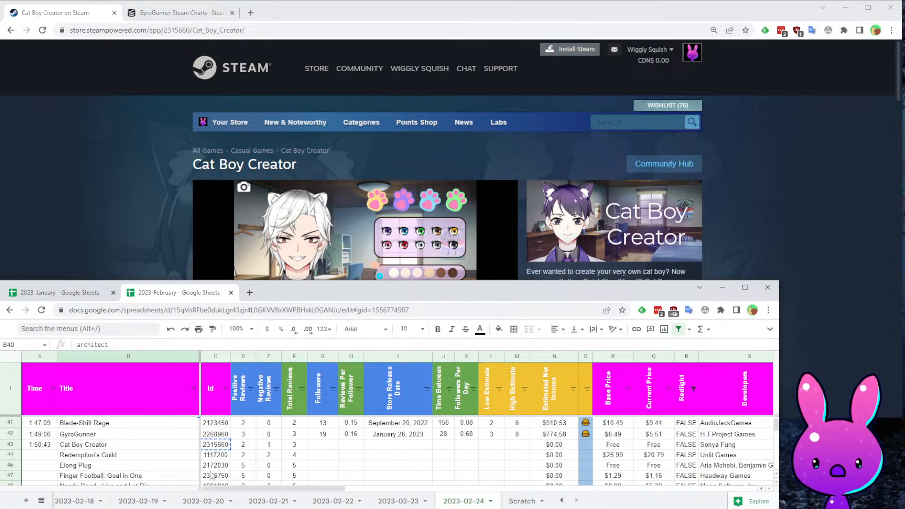
- Delete the Cat Boy Creator row from the 2023-02-24 sheet
click(10, 445)
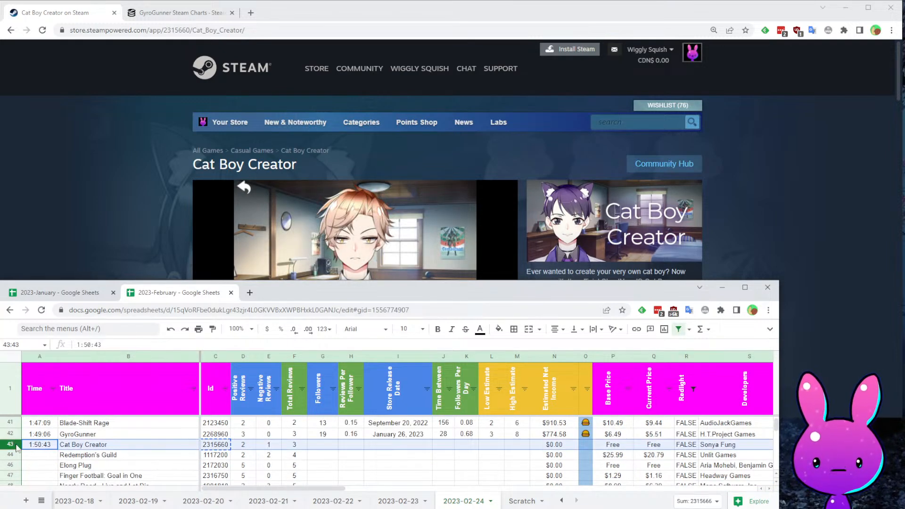
right_click(10, 445)
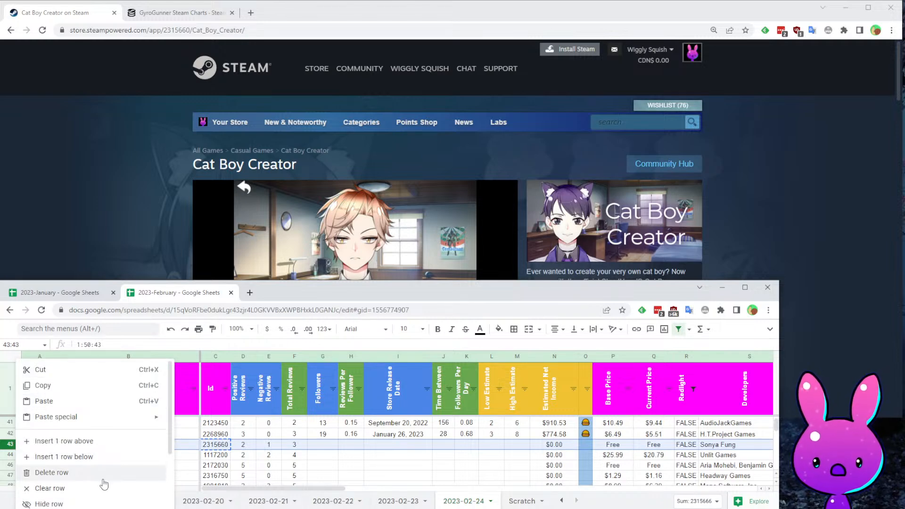
key(Escape)
right_click(2, 445)
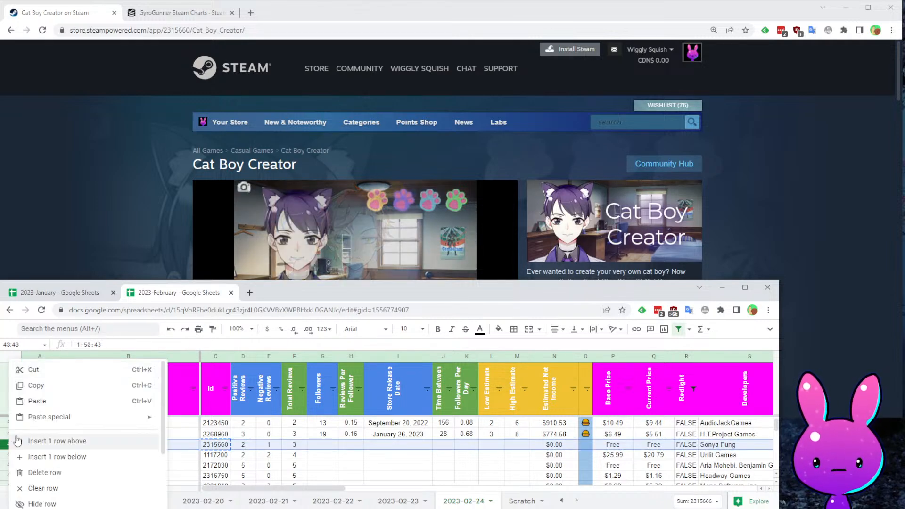
click(65, 473)
click(65, 449)
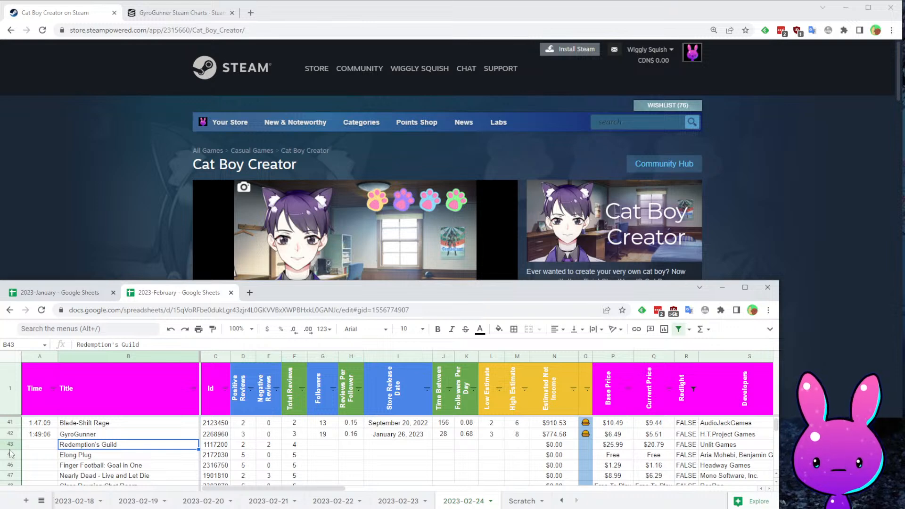
- Log 1:51:38 as the time for Redemption's Guild and copy its app ID
click(31, 445)
text(1:51:)
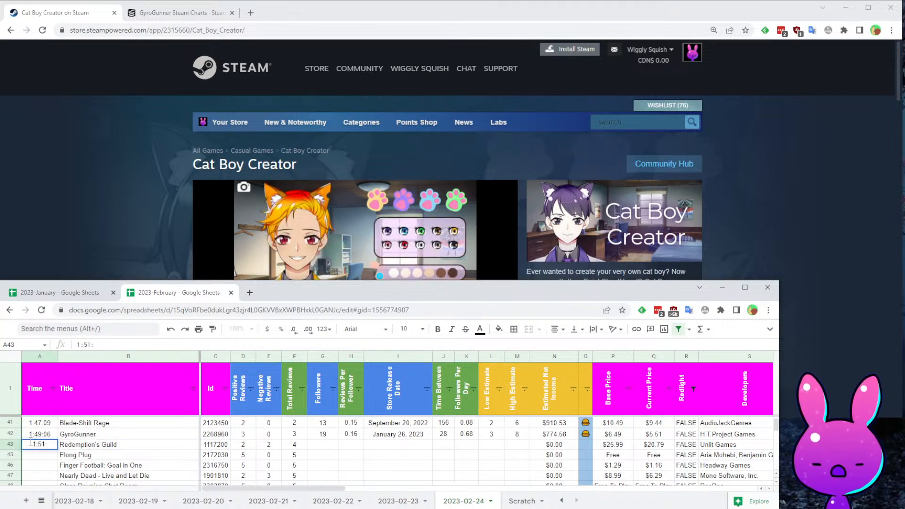
key(Up)
key(Up)
key(Right)
key(Right)
key(Down)
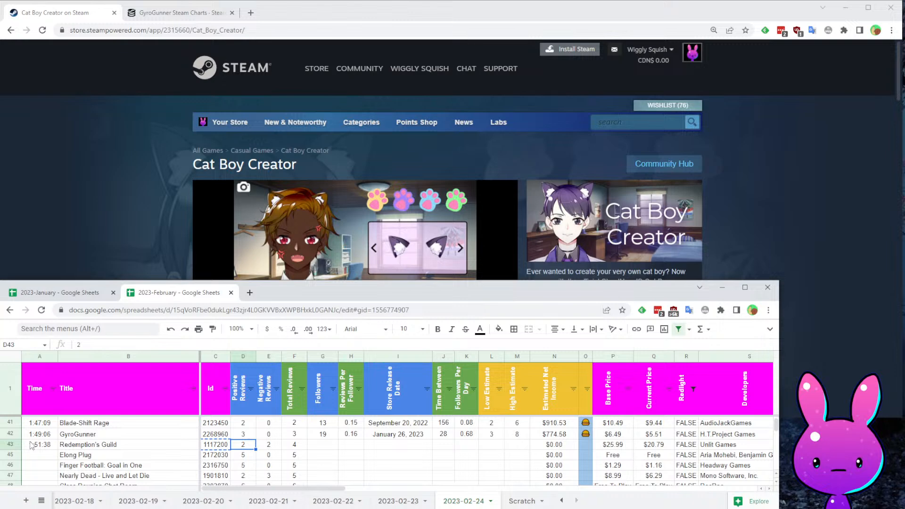
- Examine the price, developer and publisher columns of the Redemption's Guild row
key(Right)
key(Right)
key(Right)
key(Right)
key(Right)
key(Right)
key(Right)
key(Right)
key(Right)
key(Right)
key(Right)
key(Right)
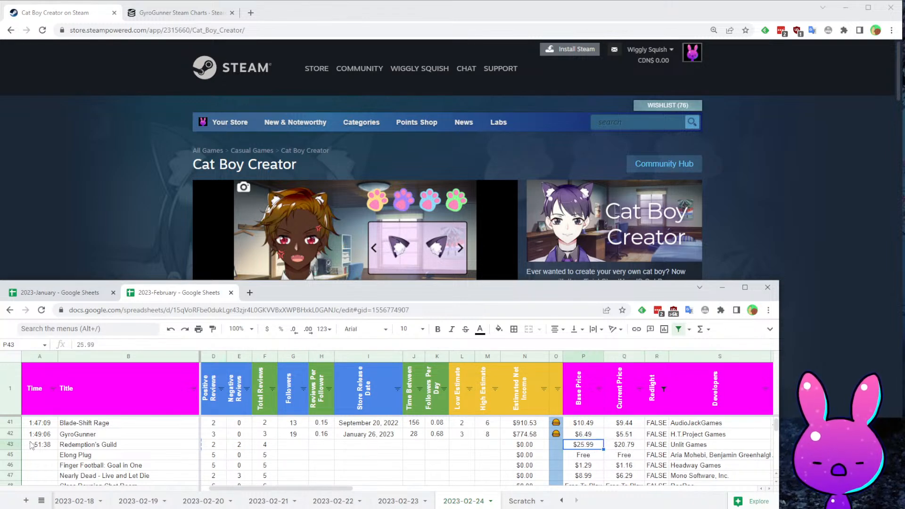
key(Right)
key(Right)
key(Right)
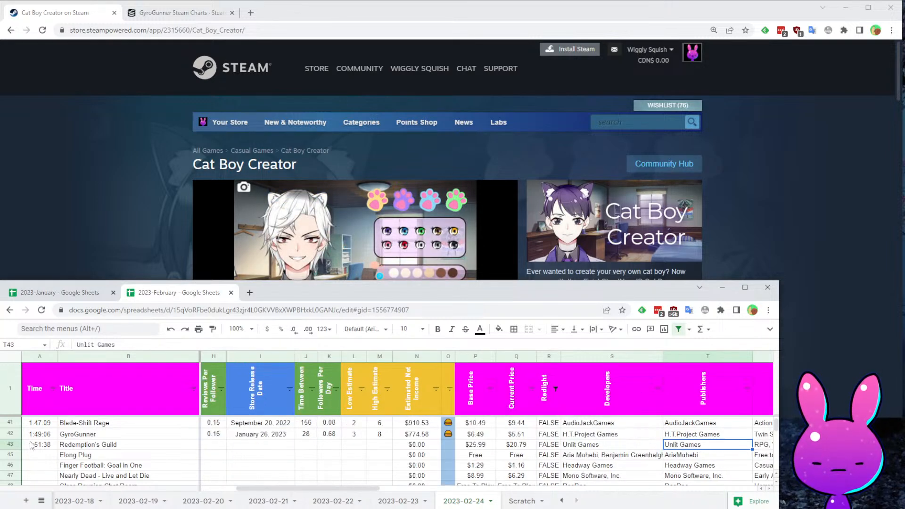
- Return to Redemption's Guild's app ID and open its Steam store page with 1117200
key(Home)
key(Right)
key(Right)
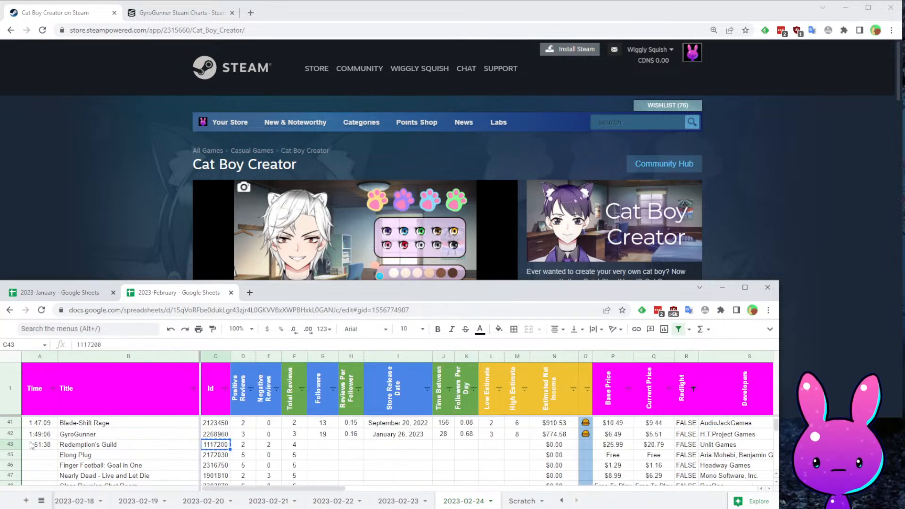
click(184, 43)
double_click(184, 30)
text(1117200)
key(Return)
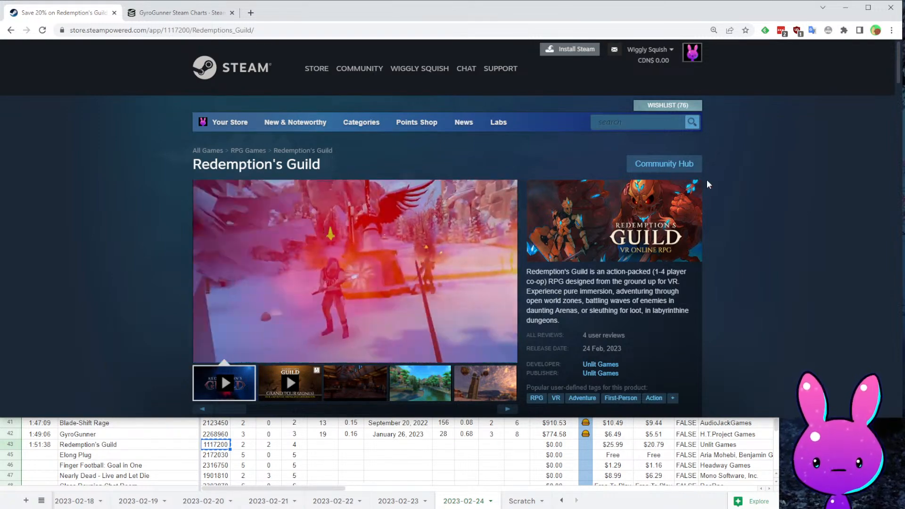
- Skim through the trailer on Redemption's Guild's store page by skipping ahead to later scenes
mouse_move(350, 239)
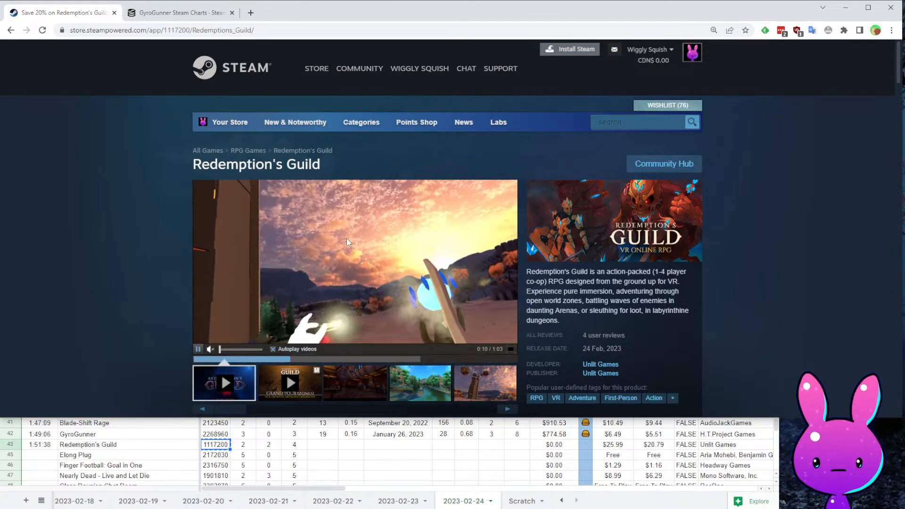
drag(324, 362, 385, 365)
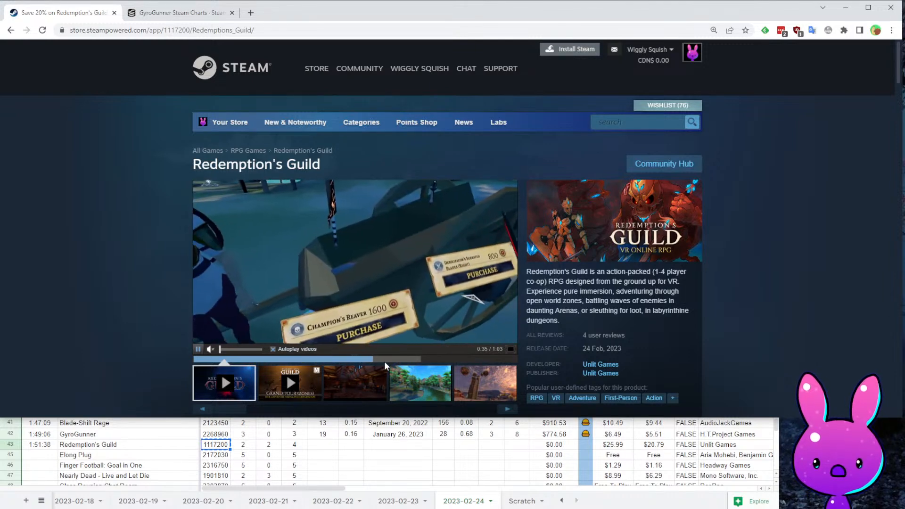
click(398, 362)
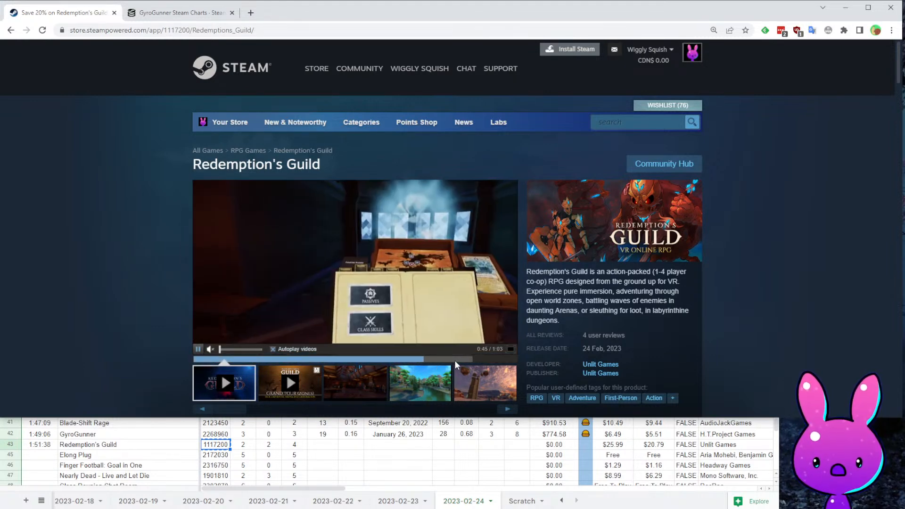
click(462, 359)
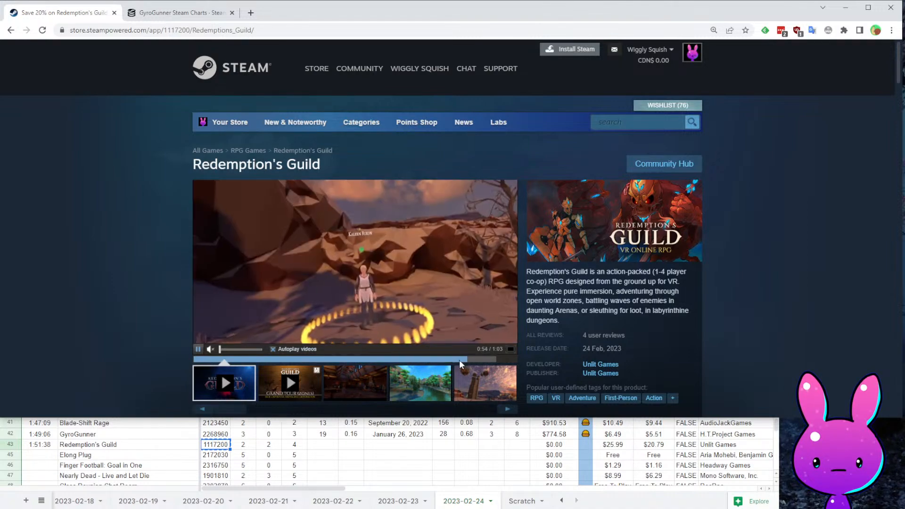
click(348, 330)
- Examine the customer reviews and the release details on Redemption's Guild's store page
scroll(347, 333, down, 1)
scroll(346, 334, down, 20)
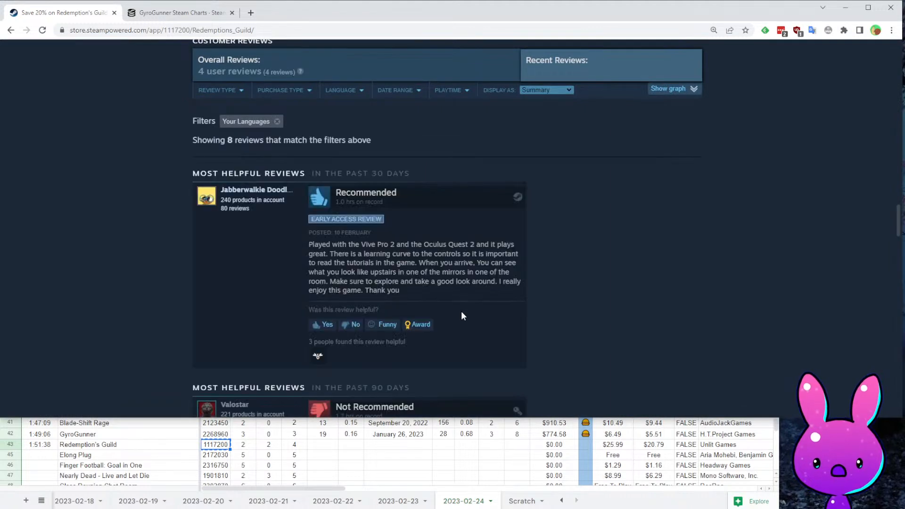
scroll(425, 279, down, 3)
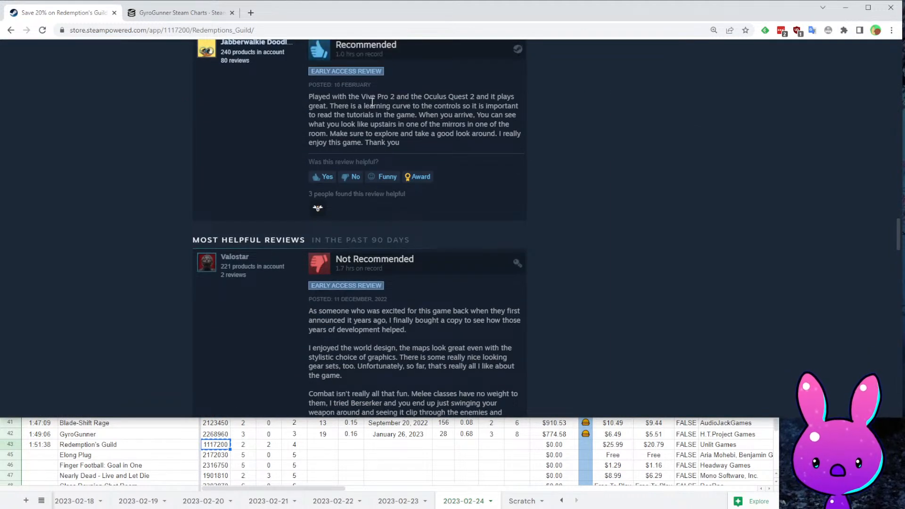
key(Home)
scroll(332, 221, down, 11)
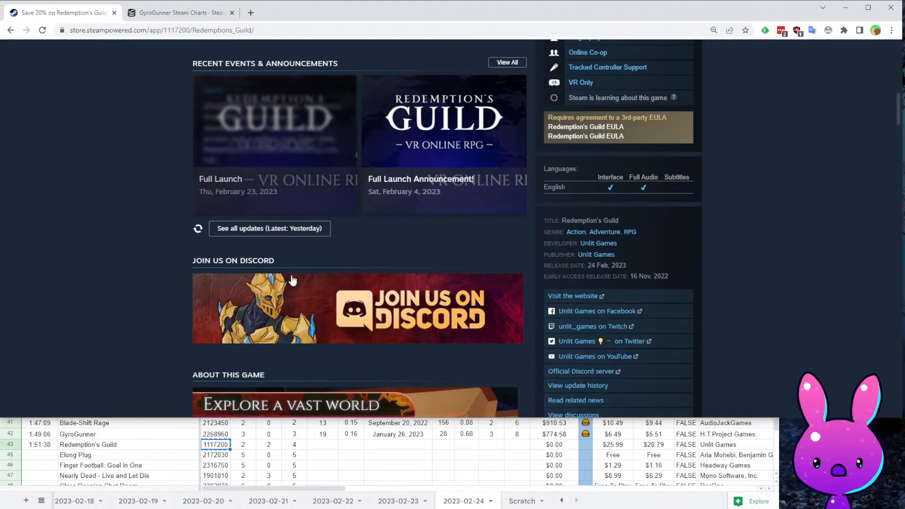
scroll(286, 276, up, 8)
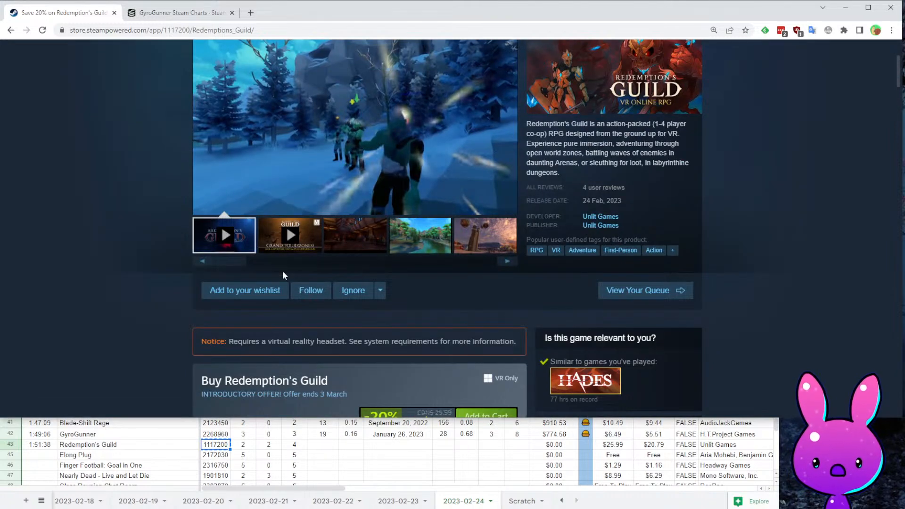
scroll(283, 272, down, 15)
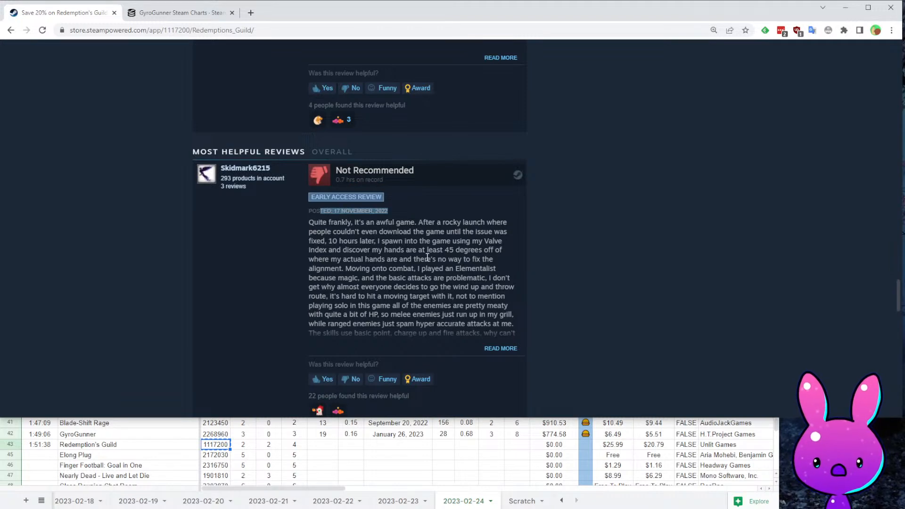
scroll(475, 359, down, 6)
scroll(457, 291, down, 4)
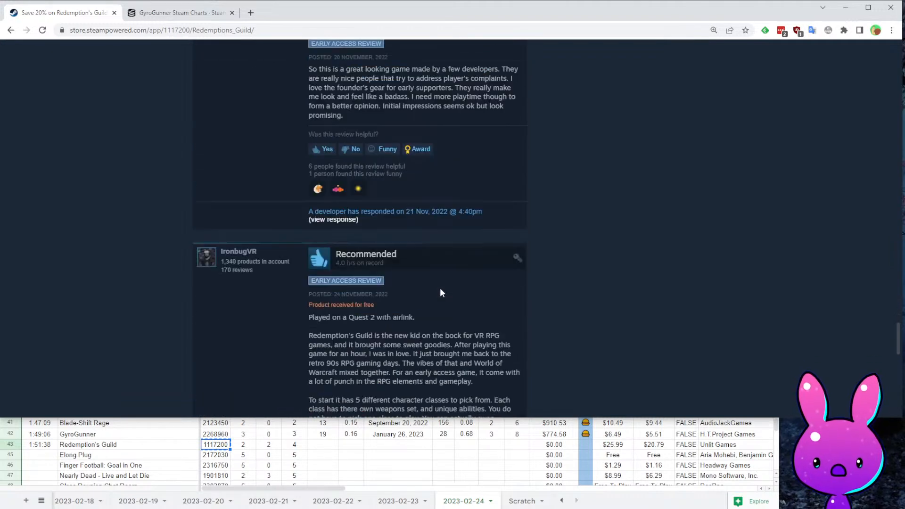
scroll(443, 278, down, 10)
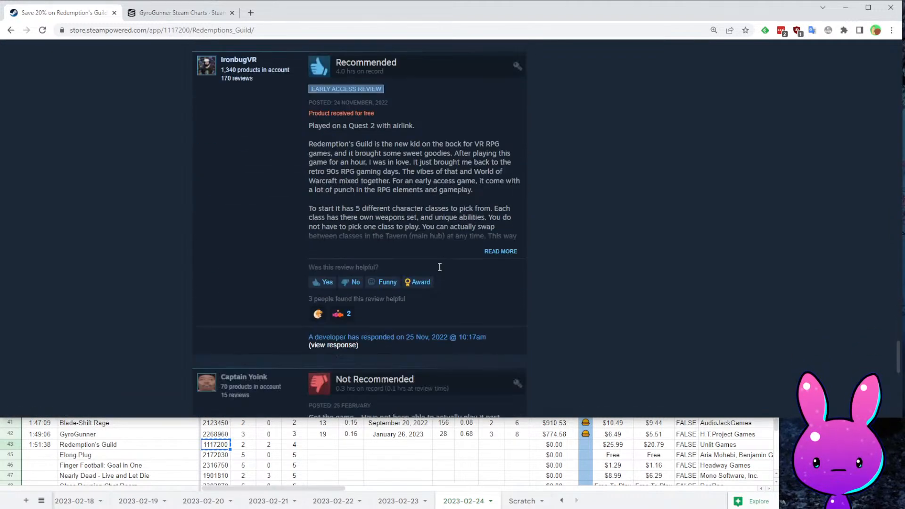
scroll(690, 299, up, 20)
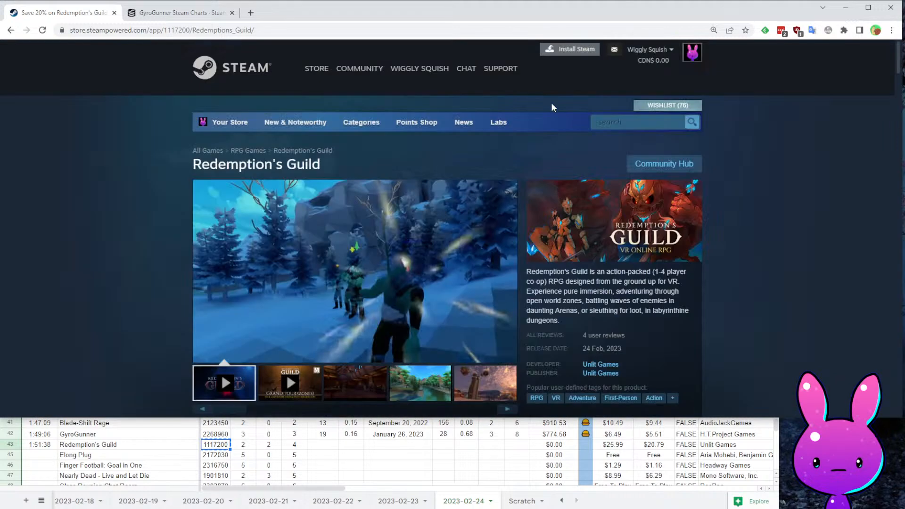
- Open the SteamDB charts for app 1117200 and examine the start of its followers chart
click(179, 13)
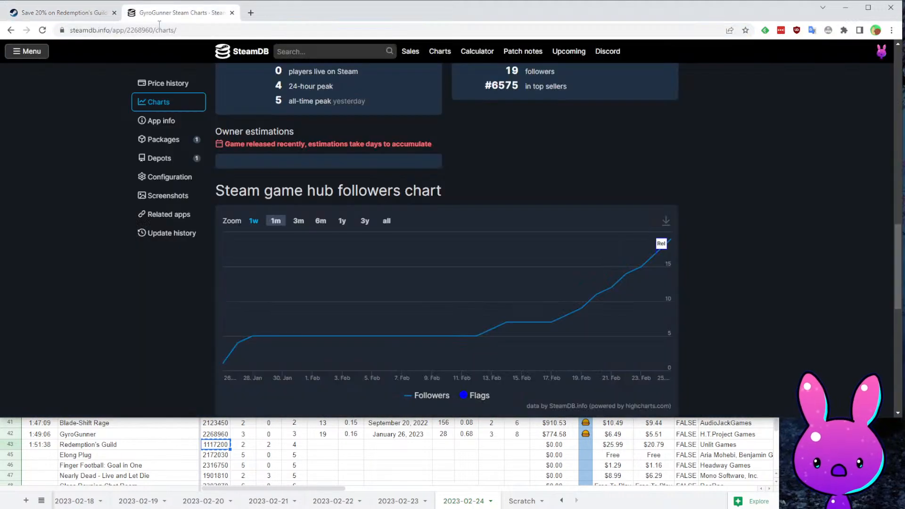
key(ctrl+BackSpace)
text(1117200)
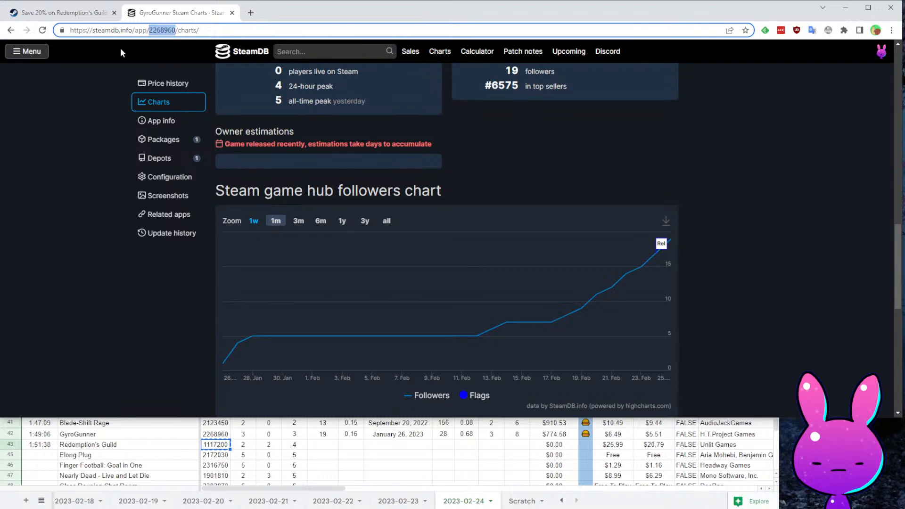
key(Return)
scroll(579, 264, down, 5)
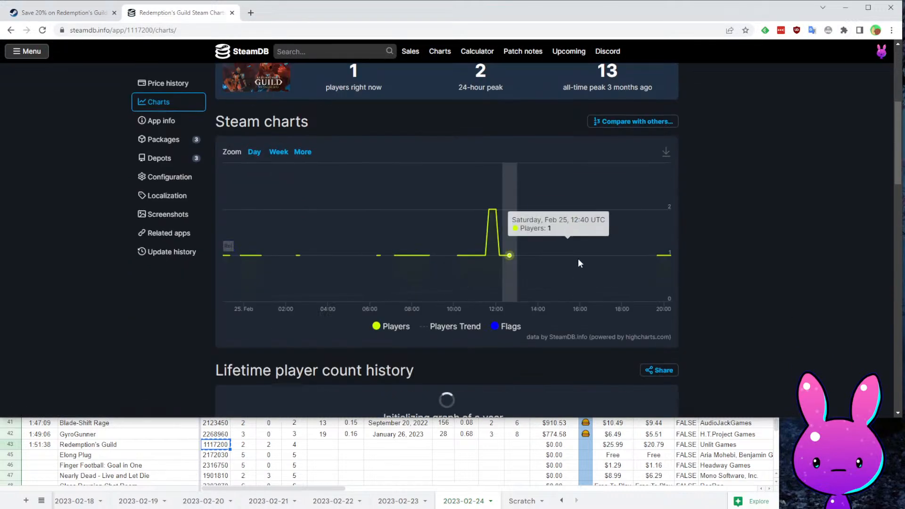
scroll(579, 261, up, 3)
scroll(480, 219, down, 15)
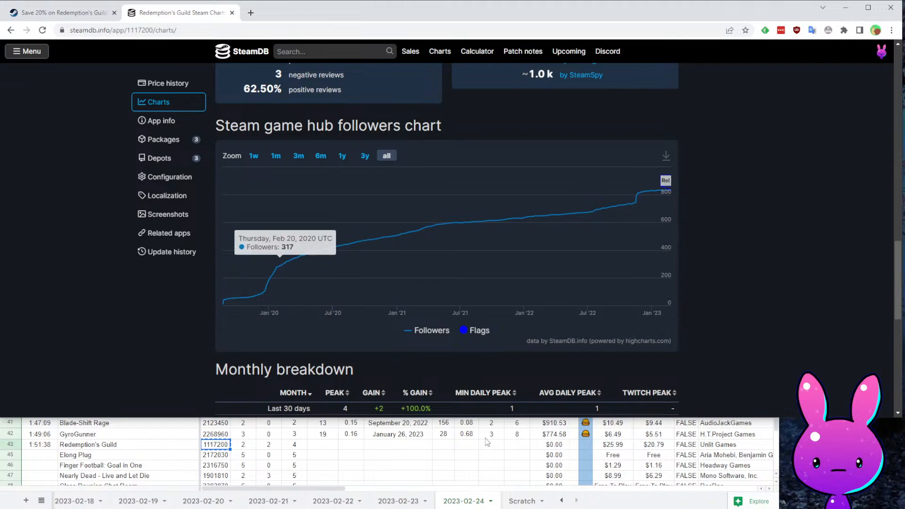
- Enter 8/22/2019 as the store release date for Redemption's Guild
click(415, 448)
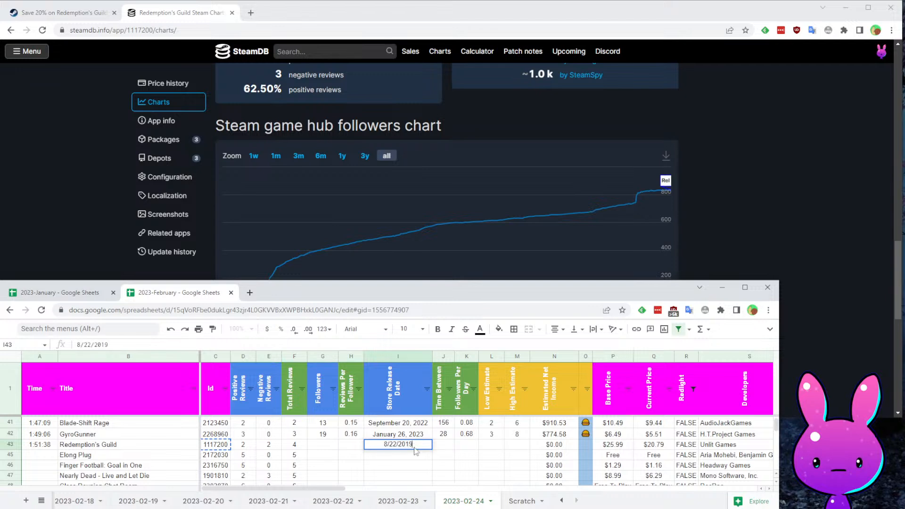
key(Left)
key(Left)
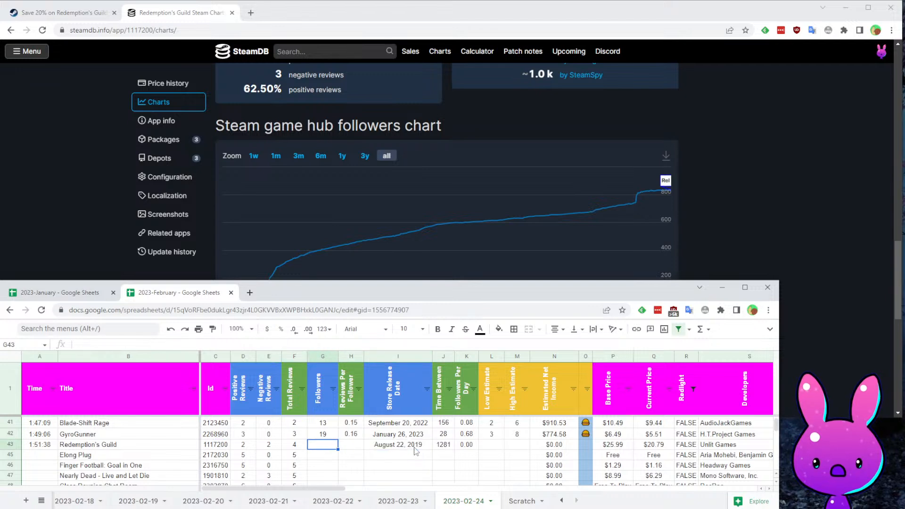
- Enter 836 as the follower count for Redemption's Guild and move to its Low Estimate cell
scroll(471, 264, up, 3)
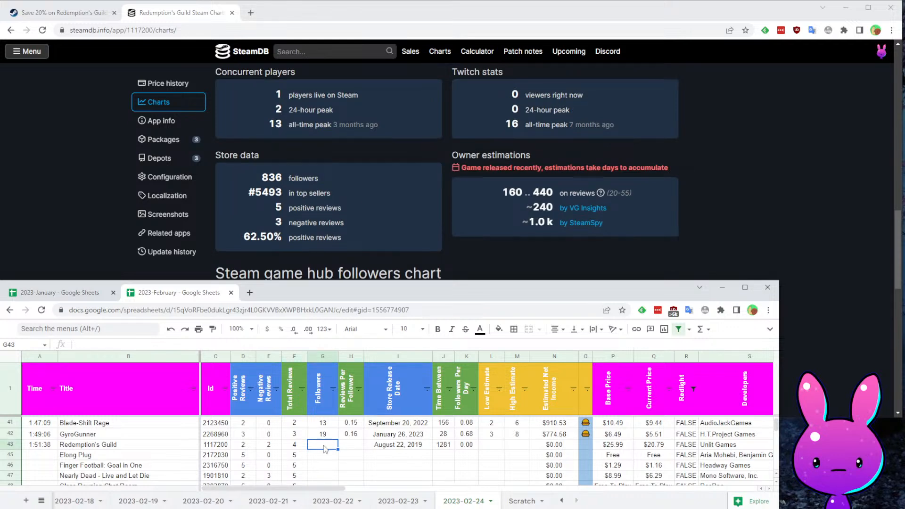
text(836)
key(Return)
key(Up)
key(Right)
key(Right)
key(Right)
key(Right)
key(Right)
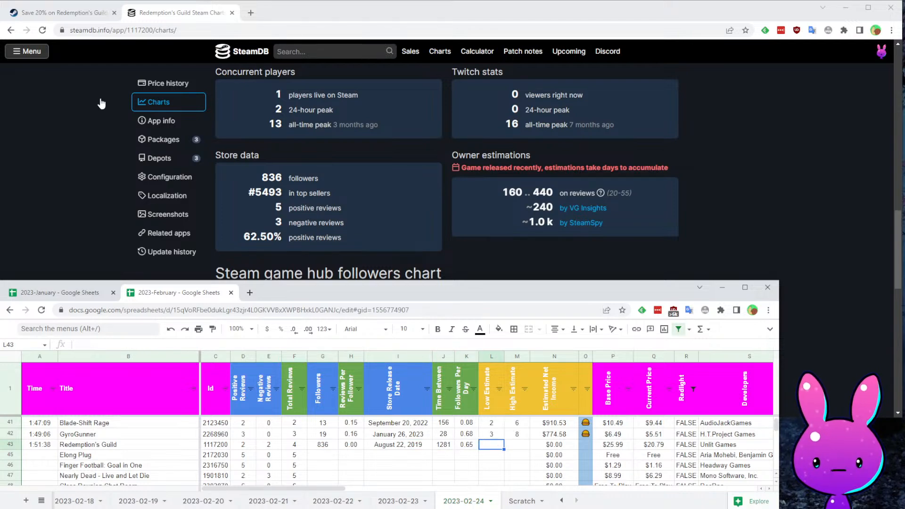
- Filter the customer reviews on Redemption's Guild's Steam store page to Steam purchasers only
click(98, 14)
scroll(272, 364, down, 20)
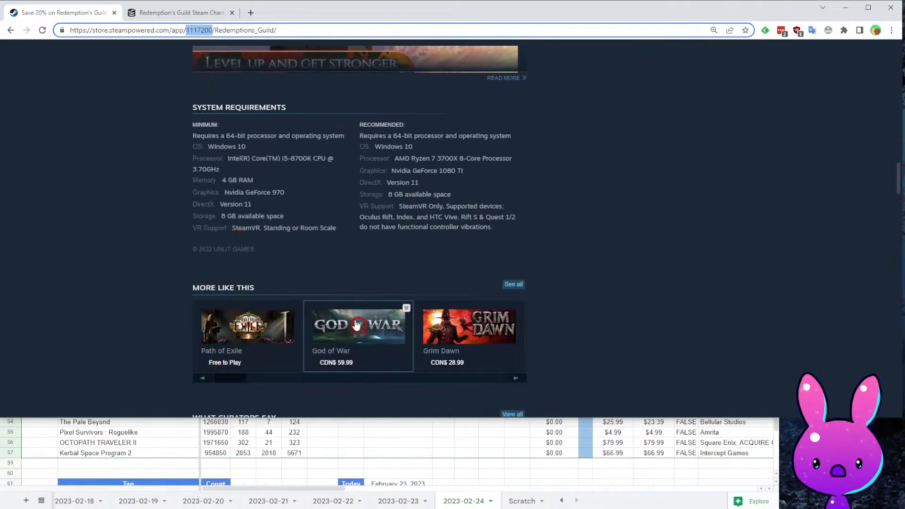
mouse_move(285, 186)
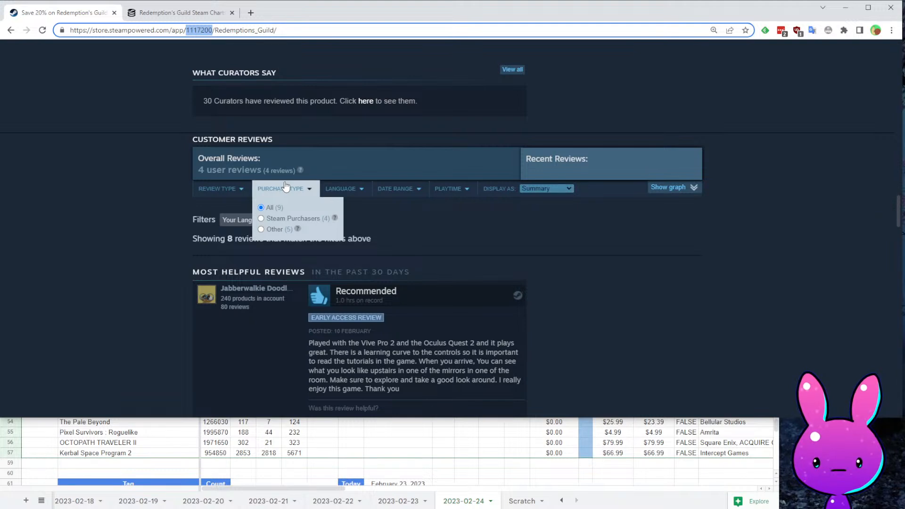
scroll(462, 280, down, 1)
scroll(462, 281, down, 5)
scroll(490, 202, up, 4)
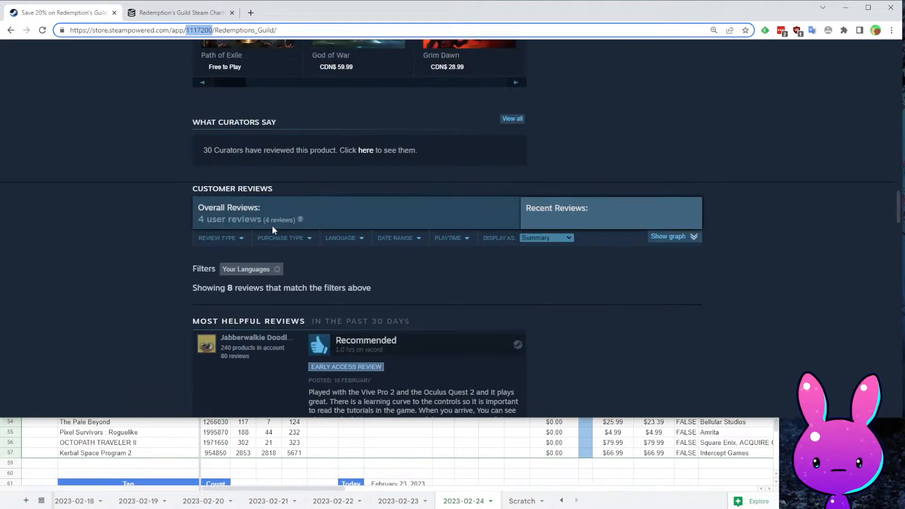
click(285, 269)
- Examine the Steam purchasers' reviews of Redemption's Guild, including the one from a product received for free
scroll(612, 324, down, 9)
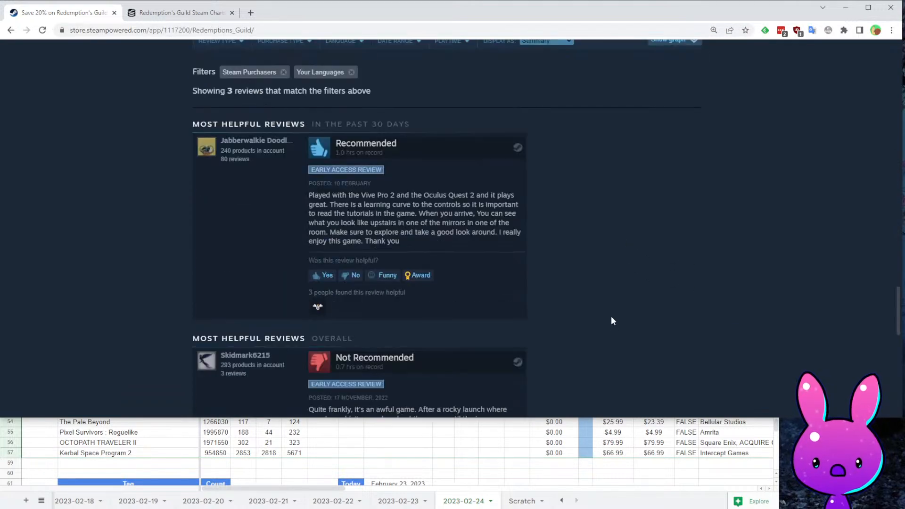
scroll(553, 261, down, 6)
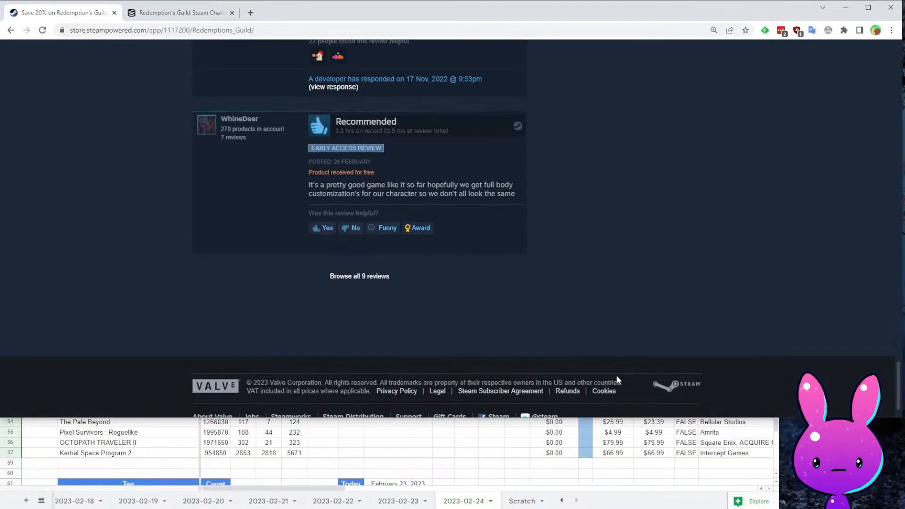
scroll(598, 273, up, 10)
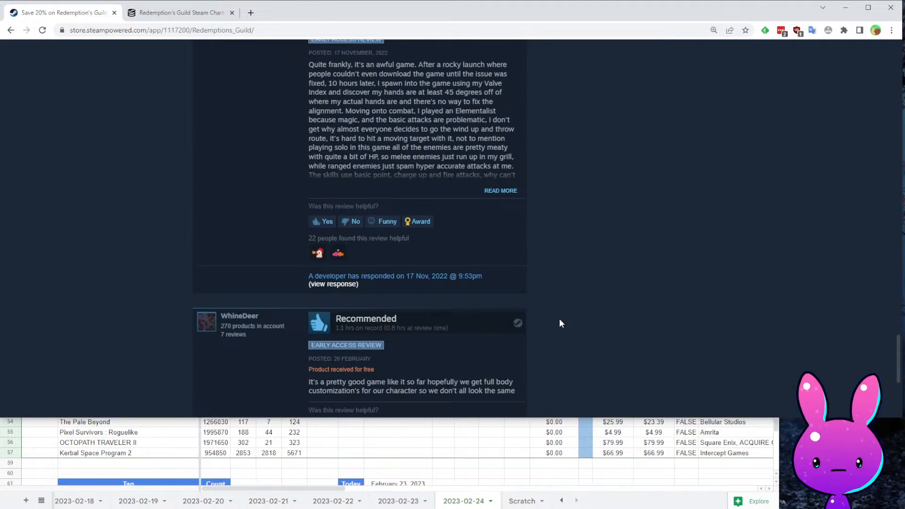
scroll(560, 316, down, 5)
scroll(561, 316, up, 10)
mouse_move(313, 203)
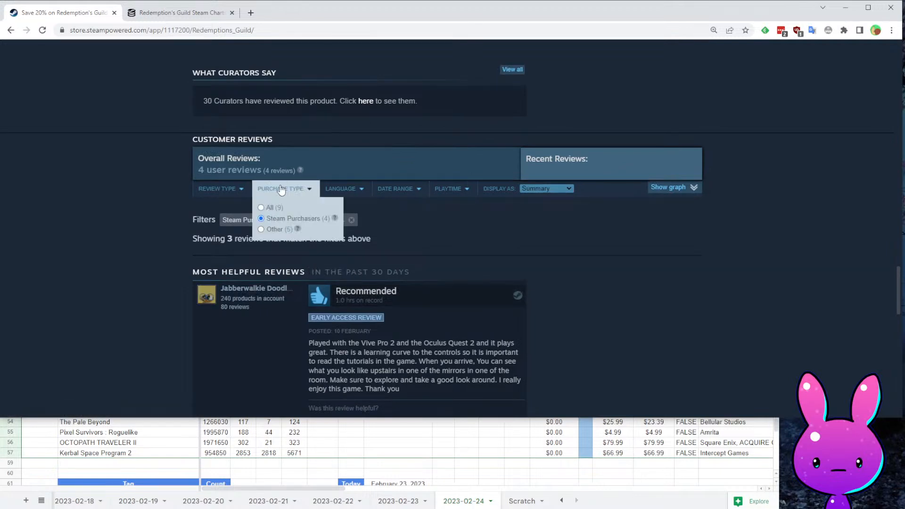
scroll(642, 343, down, 5)
scroll(505, 239, down, 10)
scroll(424, 247, up, 5)
scroll(337, 317, down, 5)
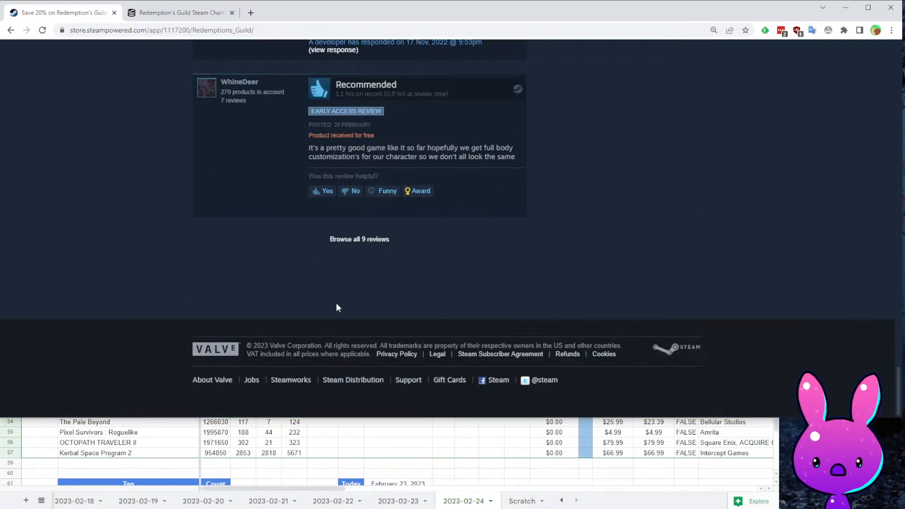
drag(303, 132, 402, 147)
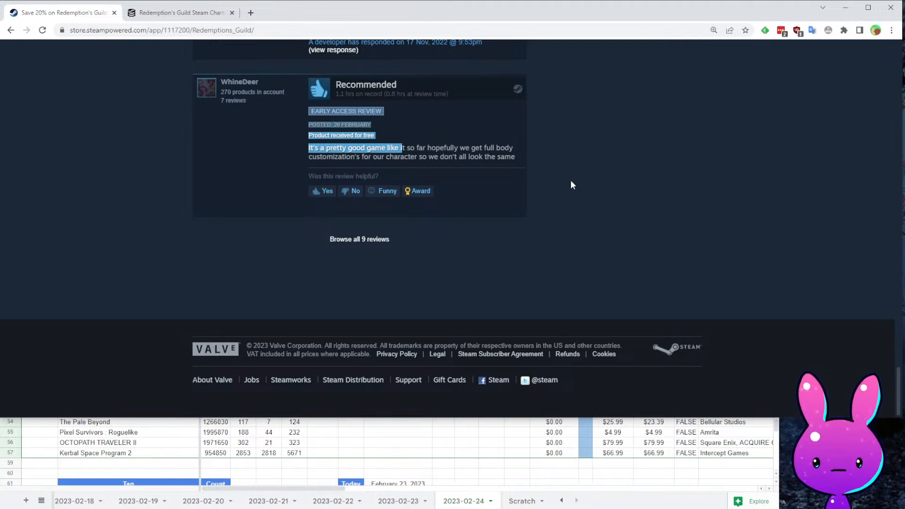
click(555, 198)
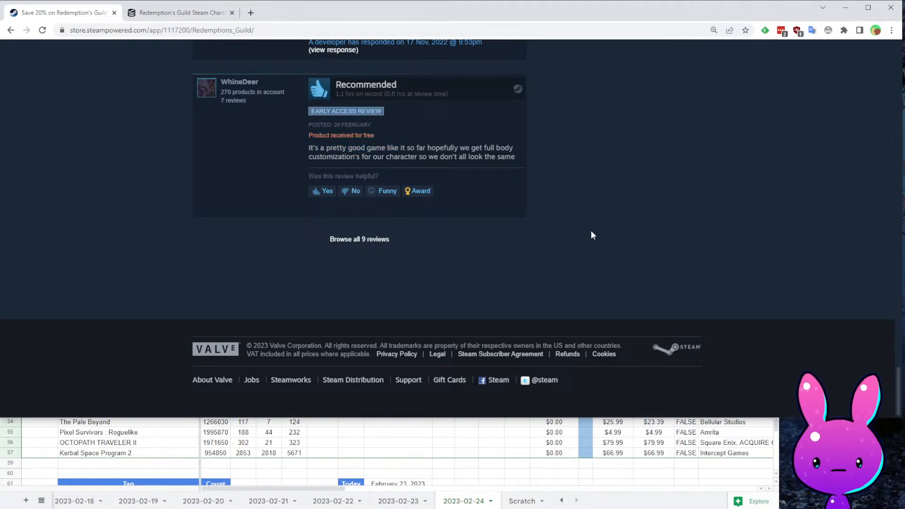
scroll(591, 230, up, 20)
mouse_move(419, 69)
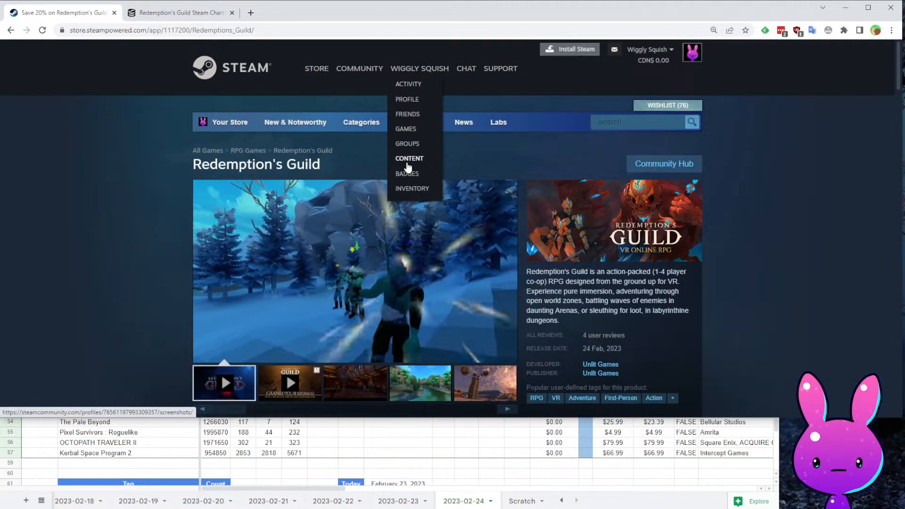
- Enter 4 as both the low estimate and the high estimate for Redemption's Guild in the spreadsheet
click(216, 442)
scroll(255, 447, up, 4)
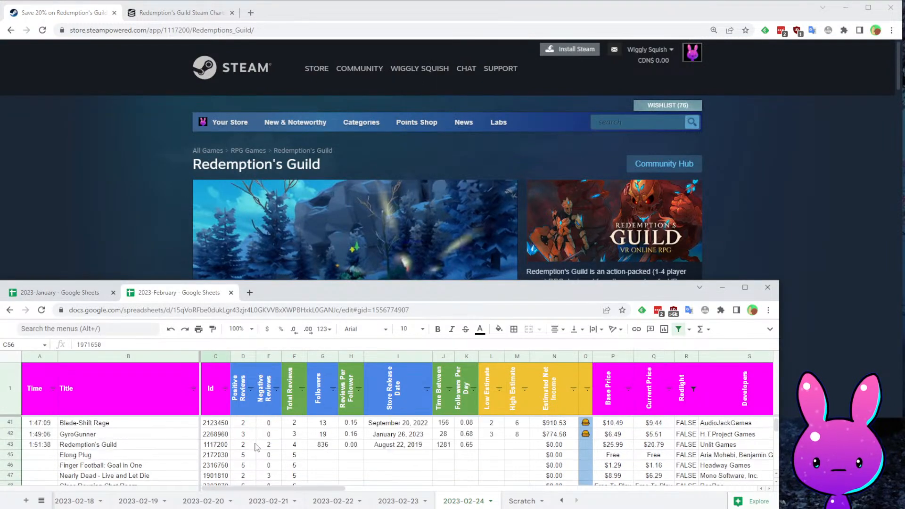
click(492, 445)
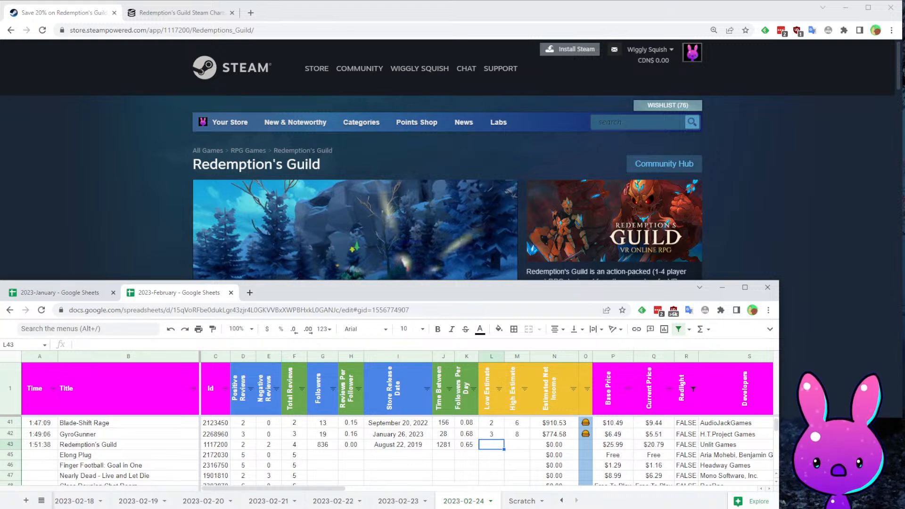
key(Tab)
text(4)
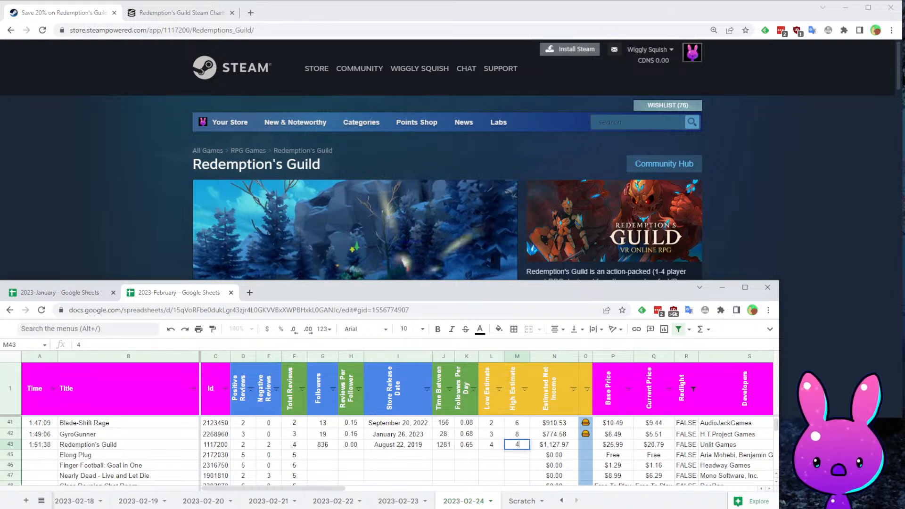
key(Tab)
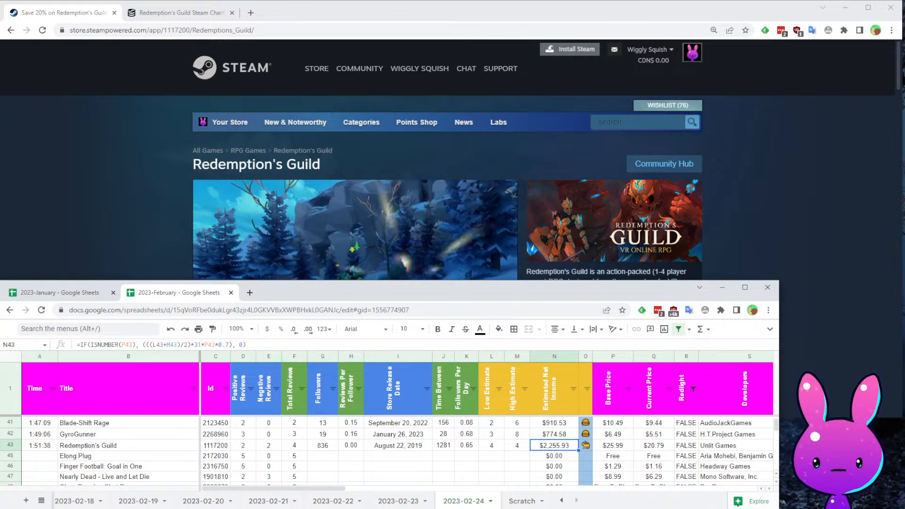
- Examine the owner estimations and the followers chart for Redemption's Guild on SteamDB
click(179, 12)
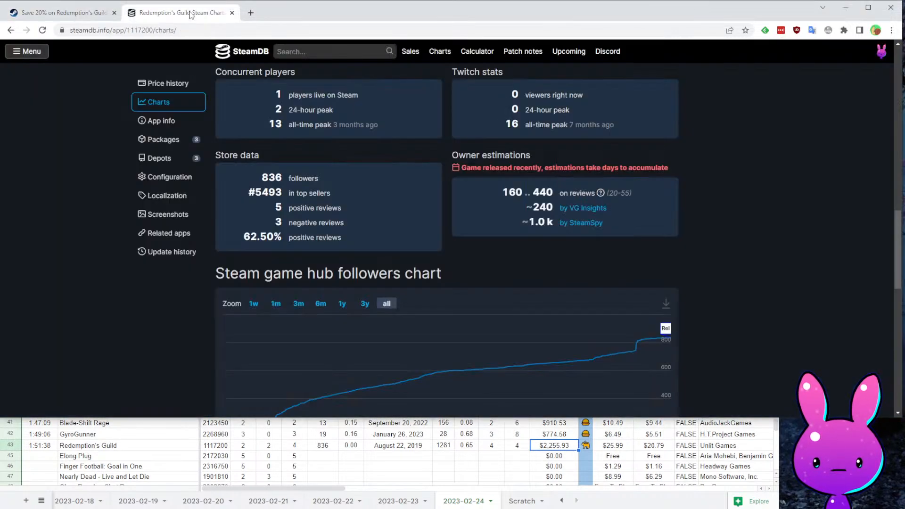
scroll(326, 277, down, 5)
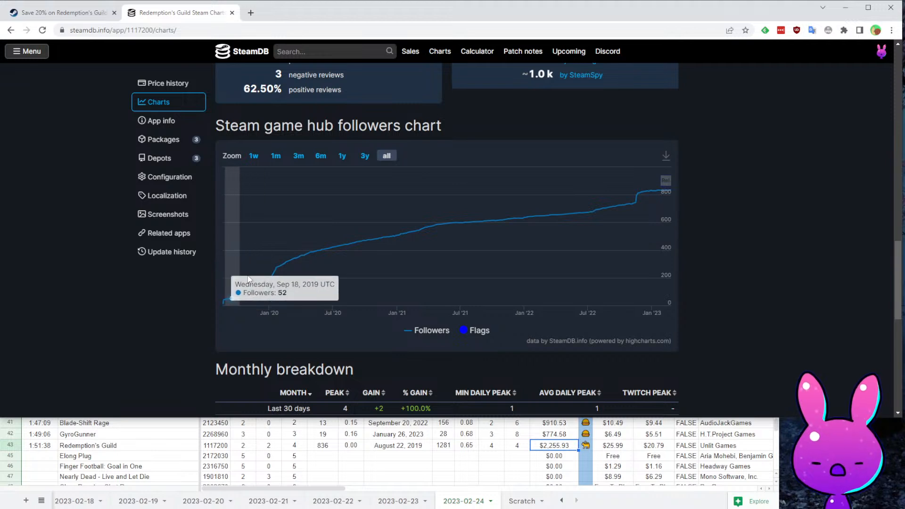
scroll(642, 227, up, 4)
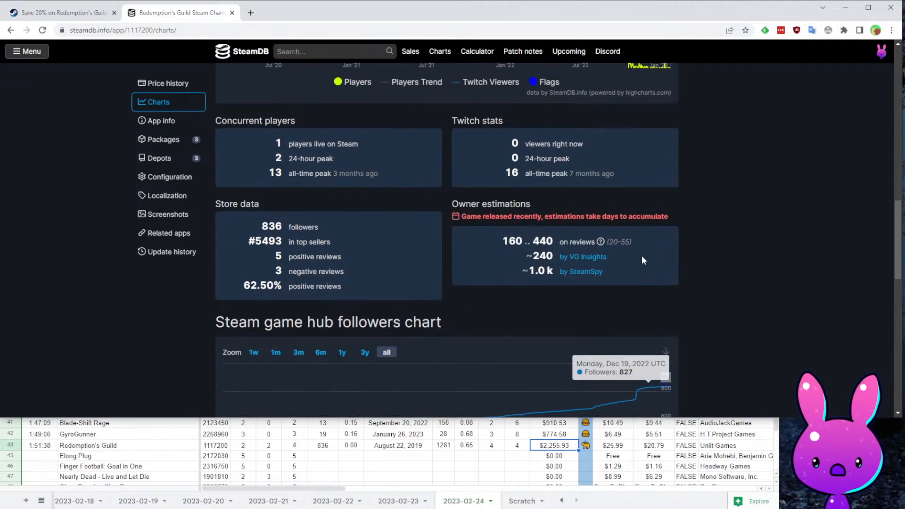
scroll(574, 351, down, 3)
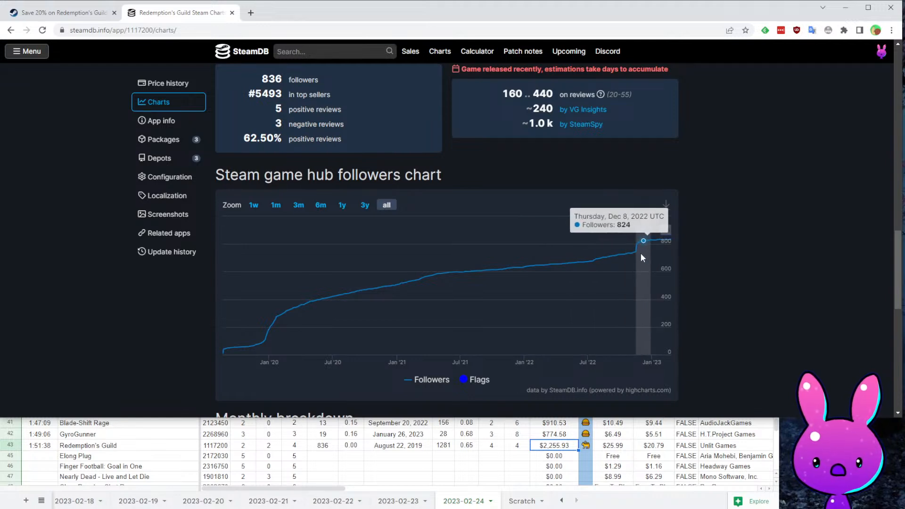
- Enter 1:54:27 as the time for Elong Plug in the spreadsheet
click(513, 451)
click(742, 446)
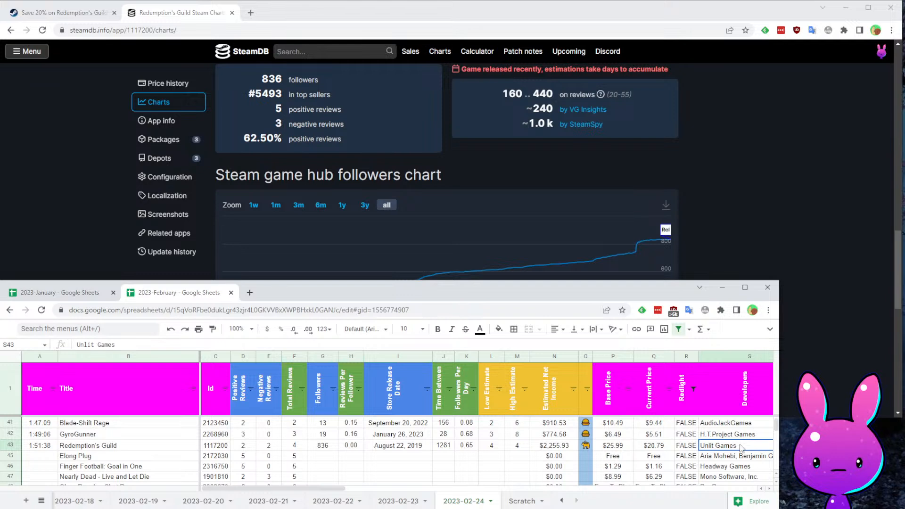
key(Home)
key(Right)
key(Right)
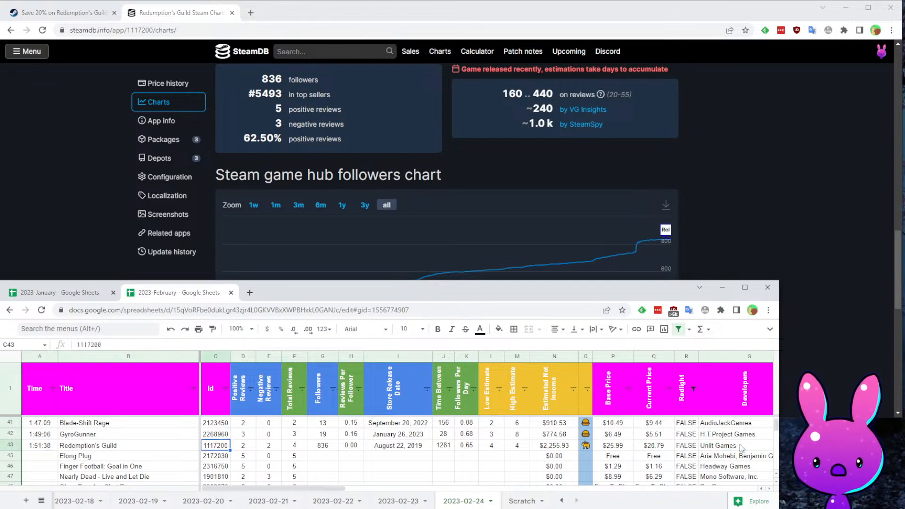
key(Left)
key(Down)
key(Down)
key(Down)
key(Down)
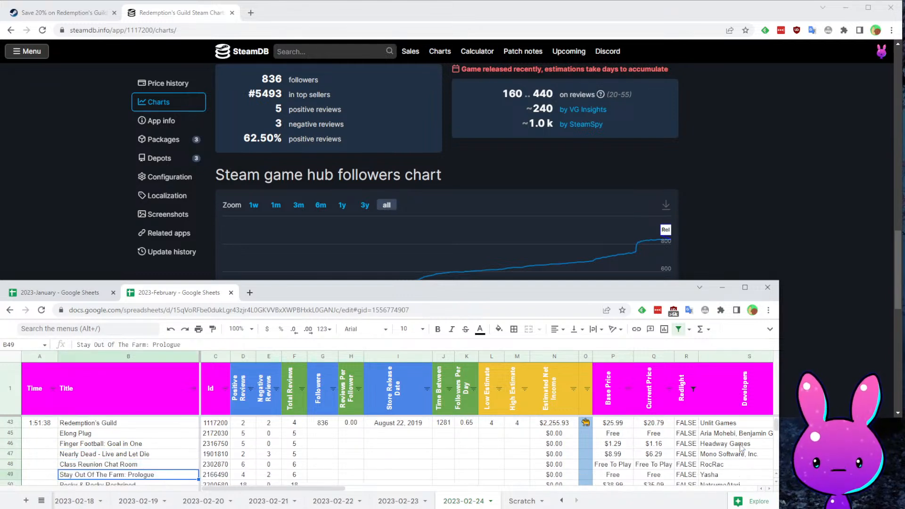
key(Up)
key(Up)
key(Up)
key(Up)
key(Left)
key(Up)
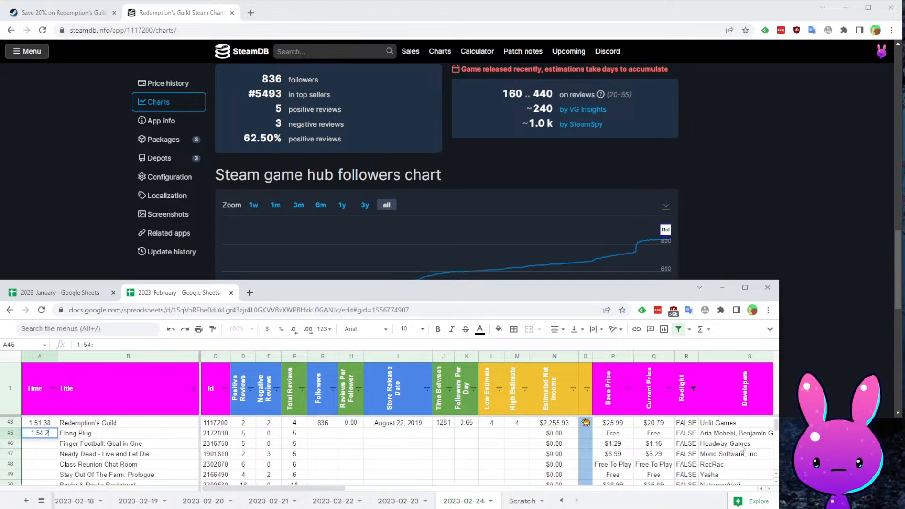
key(Return)
- Examine Elong Plug's spreadsheet row from its id across to its developers and publisher
key(Right)
key(Right)
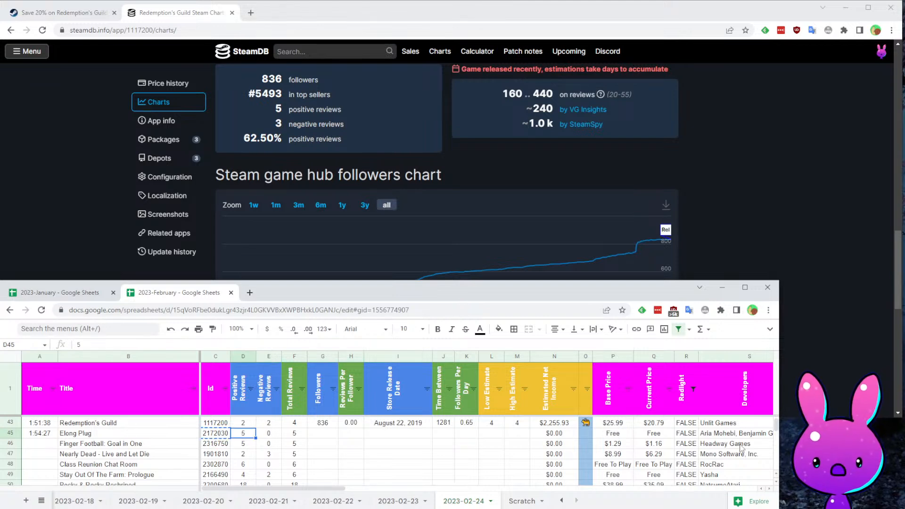
key(Right)
key(Right)
key(Right)
key(Right)
key(Right)
key(Right)
key(Right)
key(Right)
key(Right)
key(Right)
key(Right)
key(Right)
key(Right)
key(Right)
key(Right)
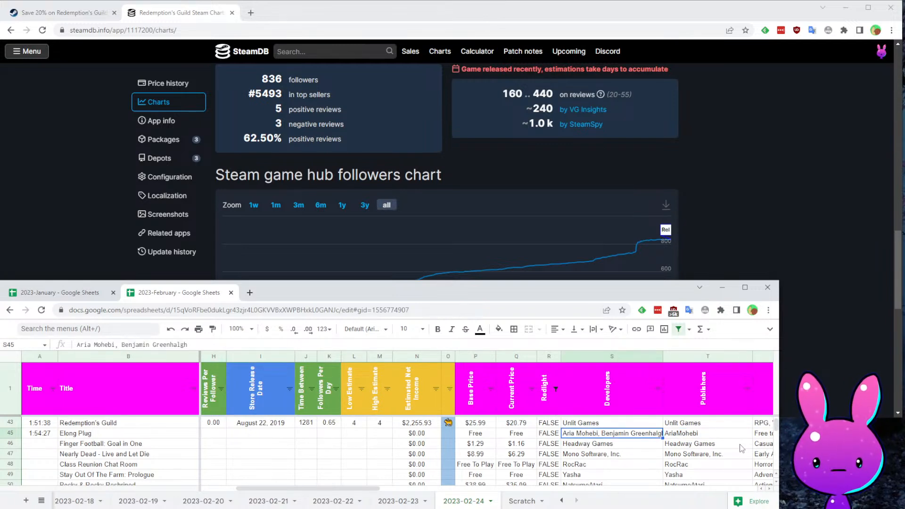
key(Right)
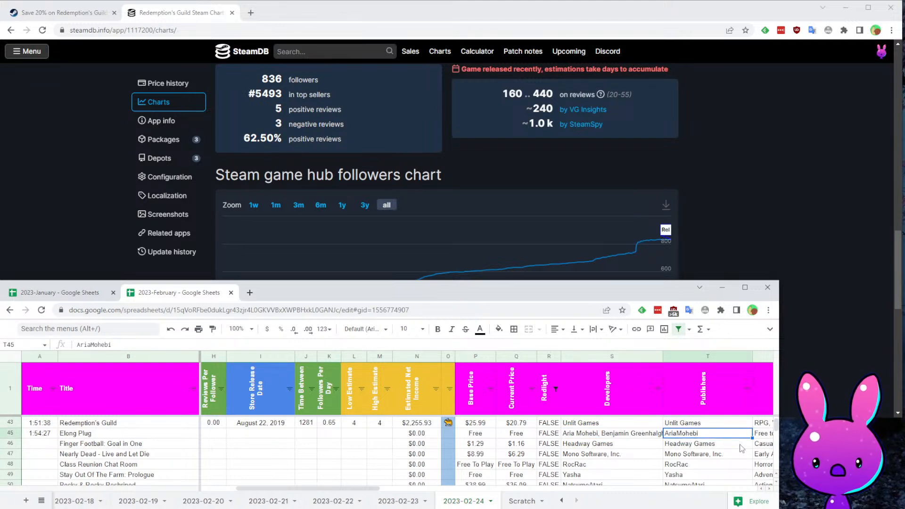
- Copy Elong Plug's id and open the Steam store page for app 2172030
key(Home)
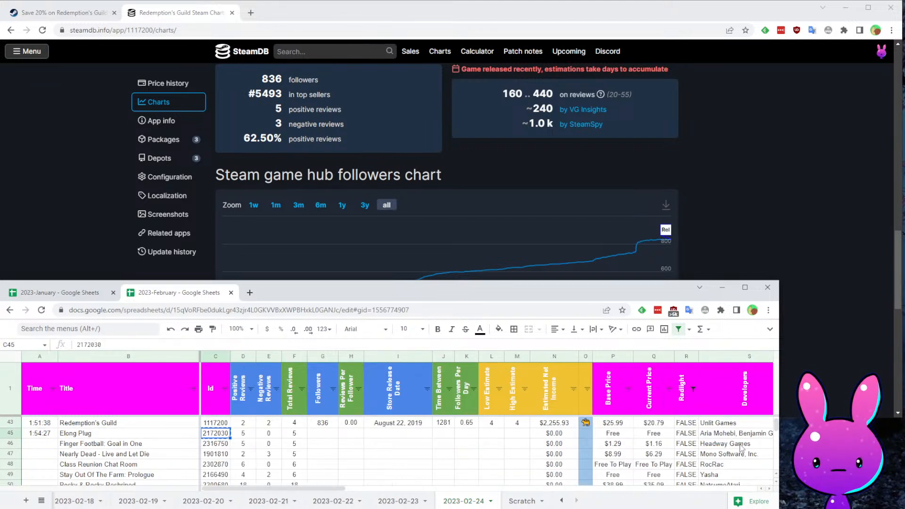
click(82, 19)
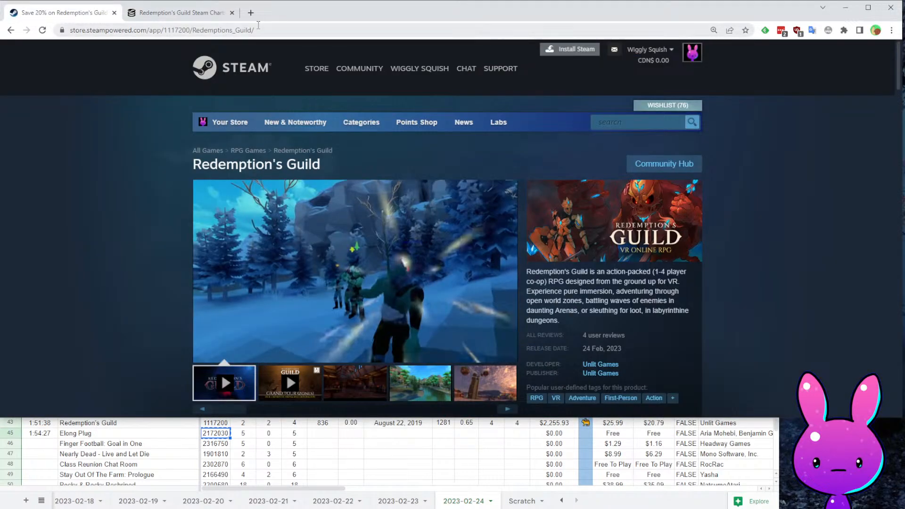
click(213, 30)
click(213, 30)
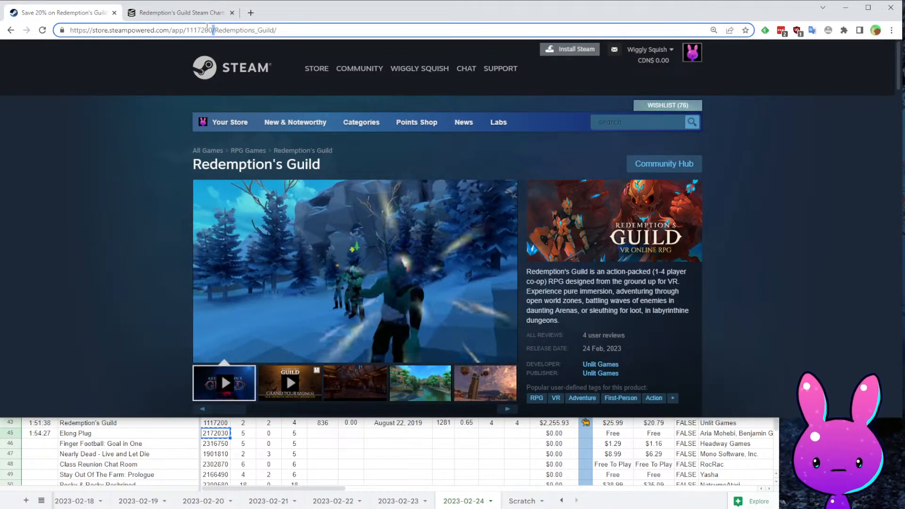
text(2172030)
key(Return)
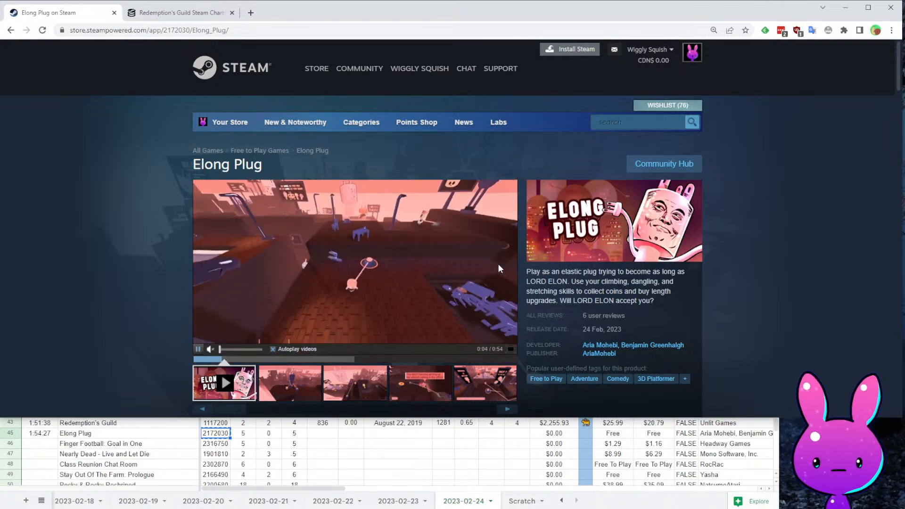
- Read Elong Plug's short description and watch its trailer in full screen
drag(542, 272, 617, 274)
click(633, 298)
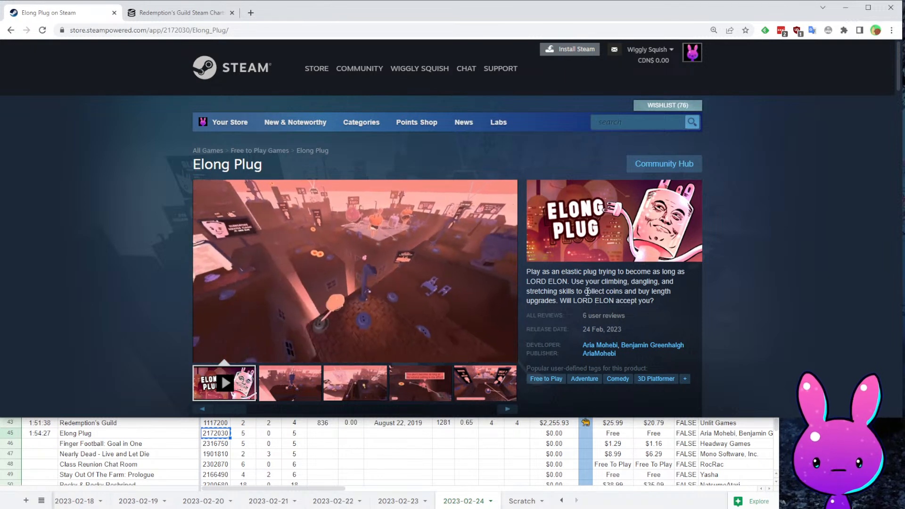
drag(571, 282, 671, 291)
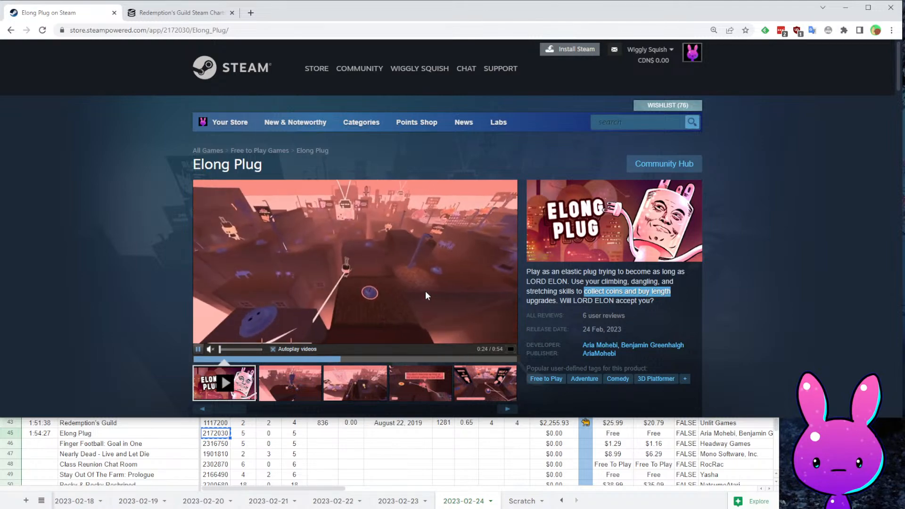
click(510, 349)
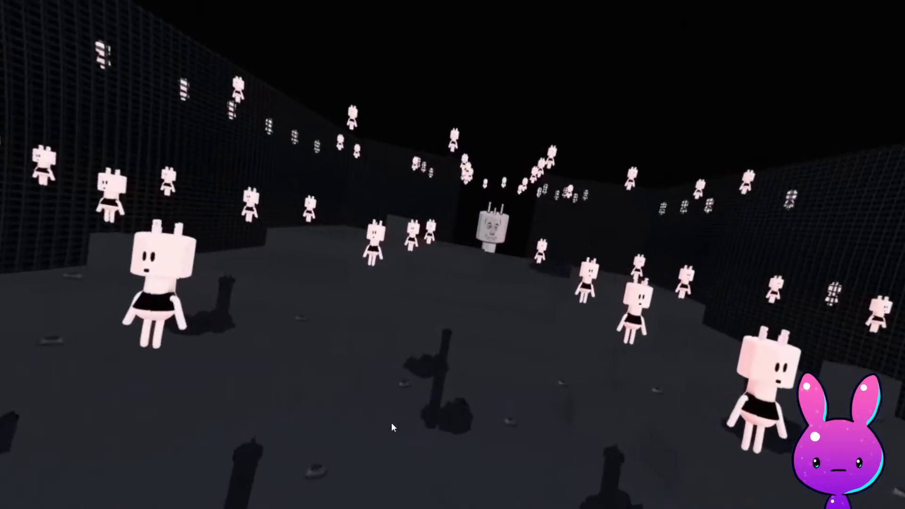
key(Escape)
- Read Elong Plug's full game description and its user reviews on the store page
scroll(390, 287, down, 5)
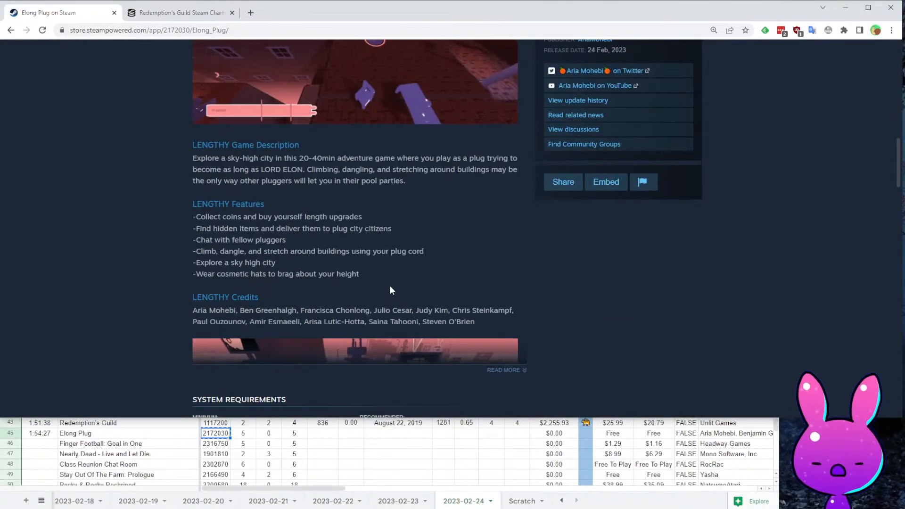
scroll(390, 289, down, 15)
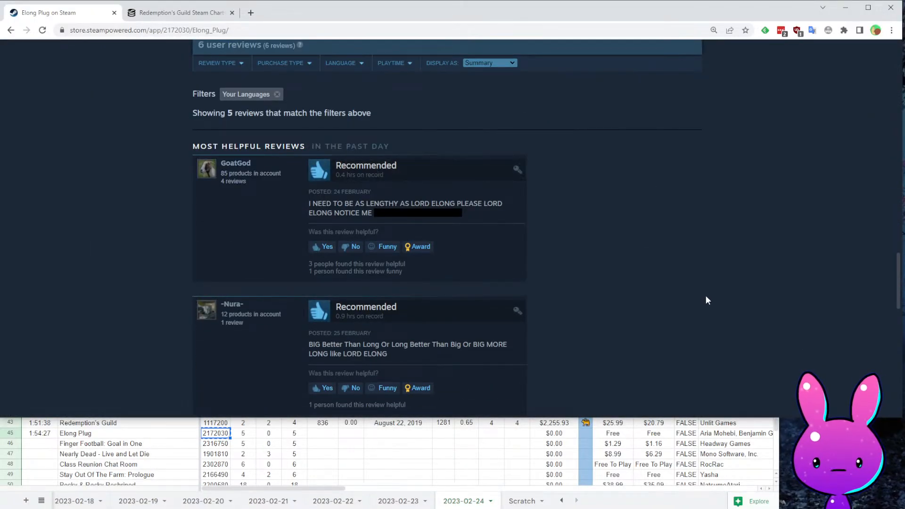
scroll(706, 300, down, 4)
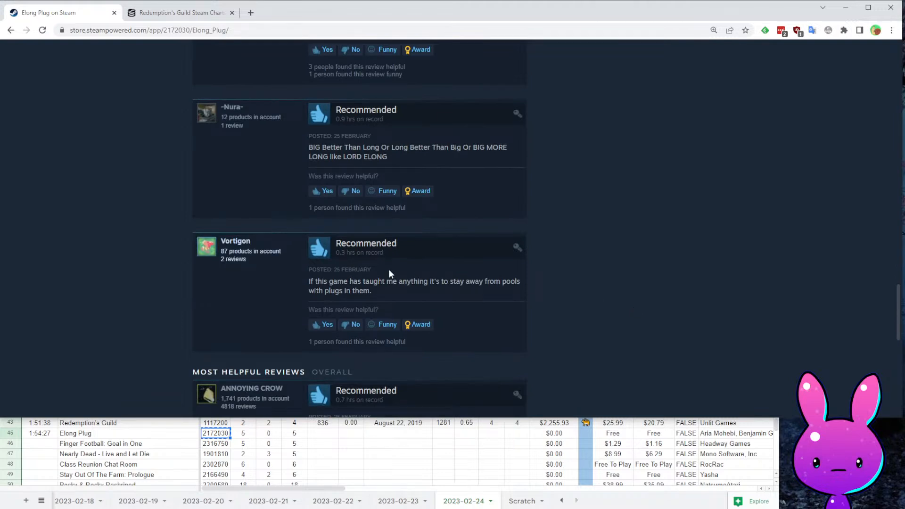
scroll(386, 276, down, 4)
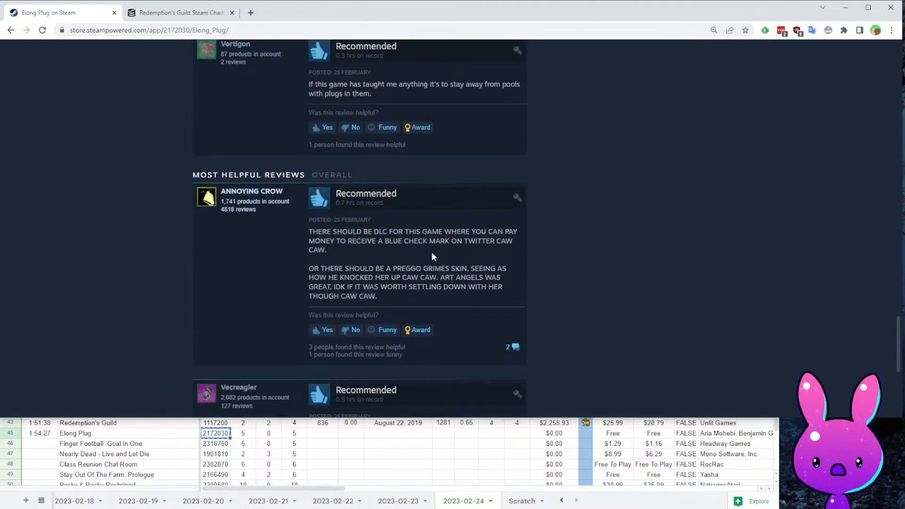
scroll(532, 274, down, 1)
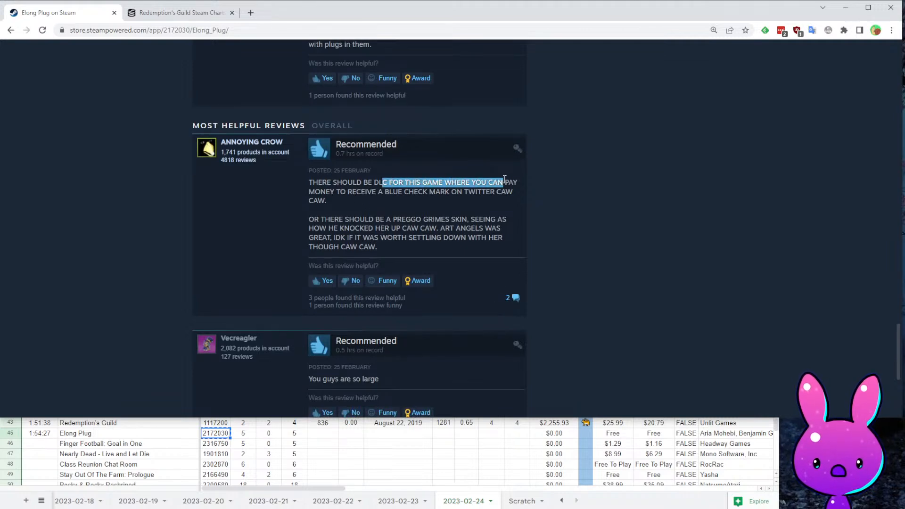
drag(505, 180, 525, 199)
click(693, 271)
scroll(684, 280, down, 5)
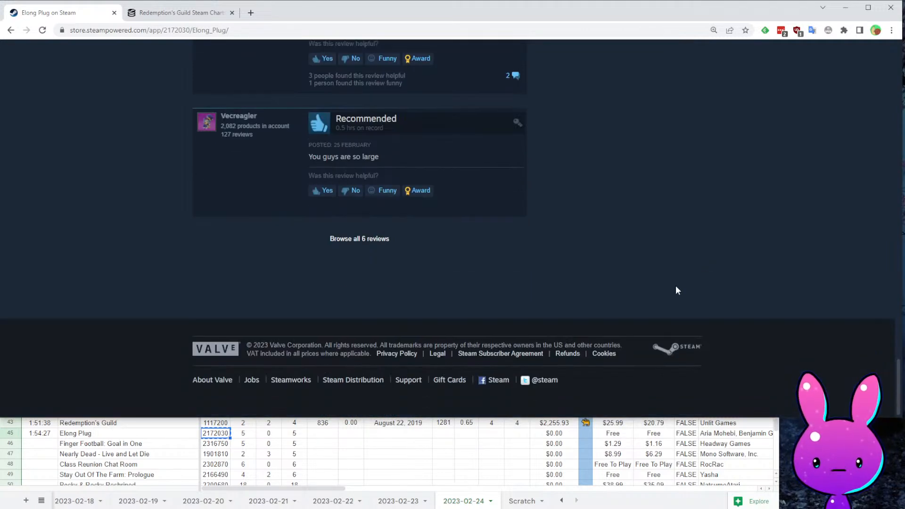
- Copy Elong Plug's app id and open the SteamDB charts for app 2172030 at the followers chart
key(Home)
double_click(178, 26)
key(ctrl+c)
click(177, 18)
double_click(160, 33)
key(ctrl+v)
key(Return)
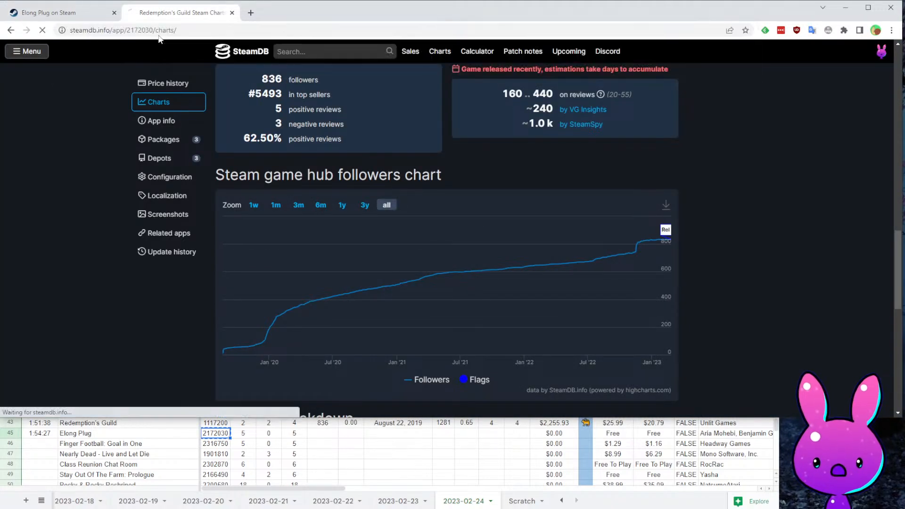
scroll(474, 196, down, 20)
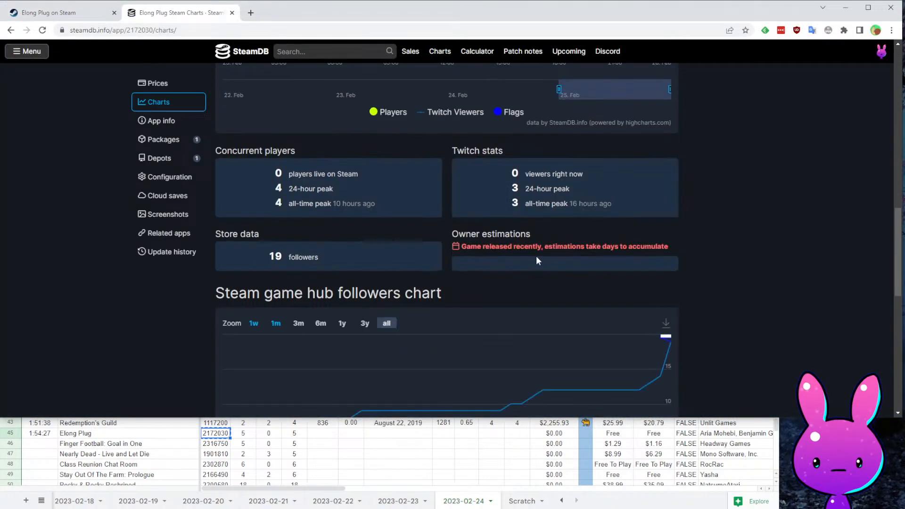
scroll(565, 272, up, 2)
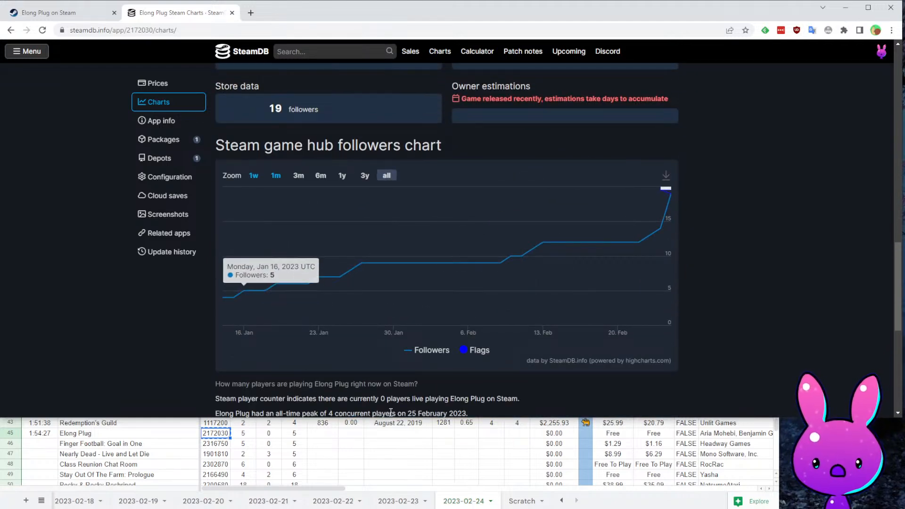
- Enter 1/14/2023 as Elong Plug's store release date and 19 as its followers in the spreadsheet
click(395, 434)
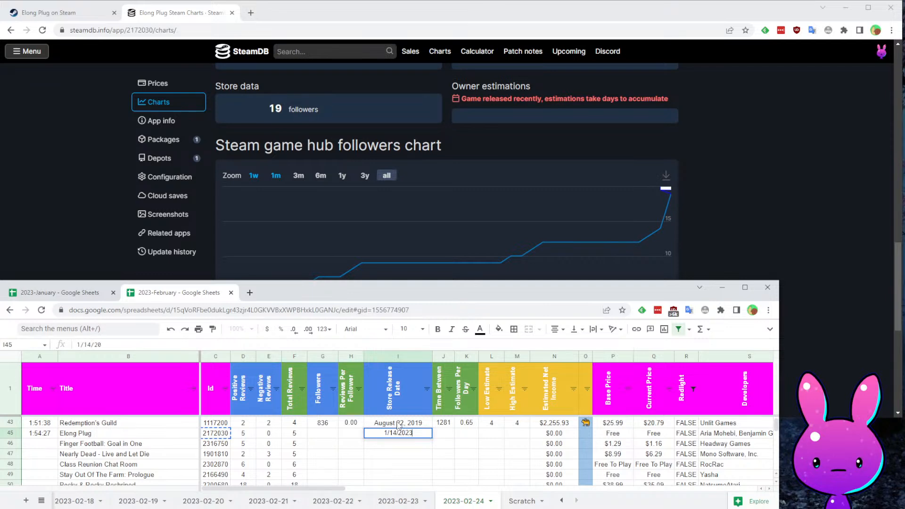
key(Return)
key(Up)
key(Left)
key(Left)
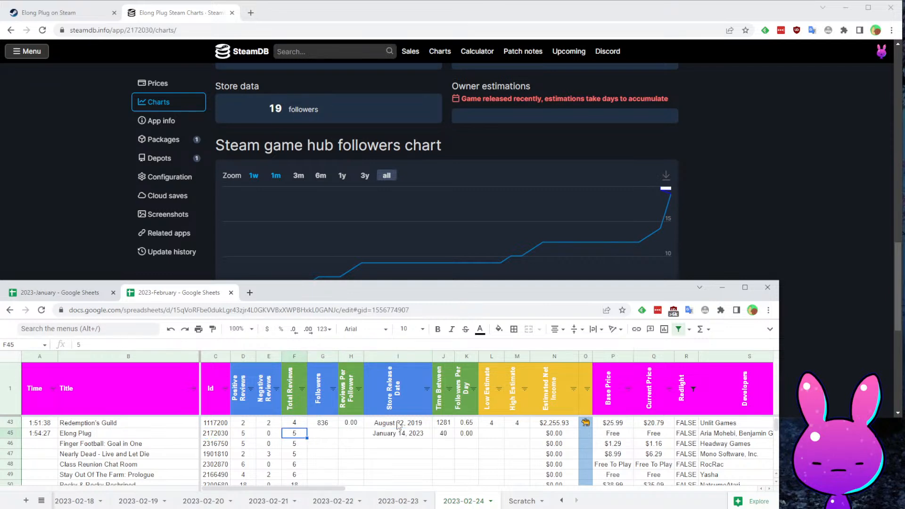
text(19)
key(Right)
- Enter 5 as the low estimate and 12 as the high estimate for Elong Plug
key(Right)
key(Right)
key(Right)
key(Right)
key(Left)
key(Down)
key(Left)
key(Right)
key(Up)
key(Right)
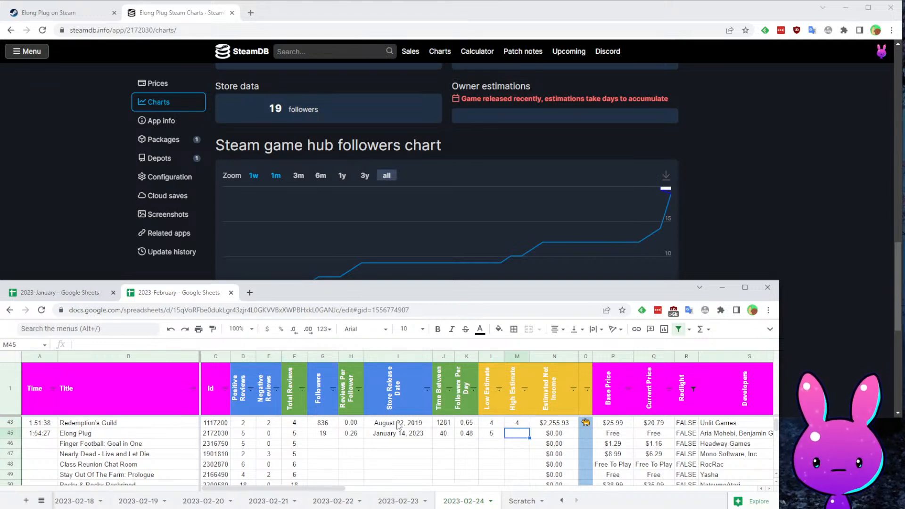
key(Return)
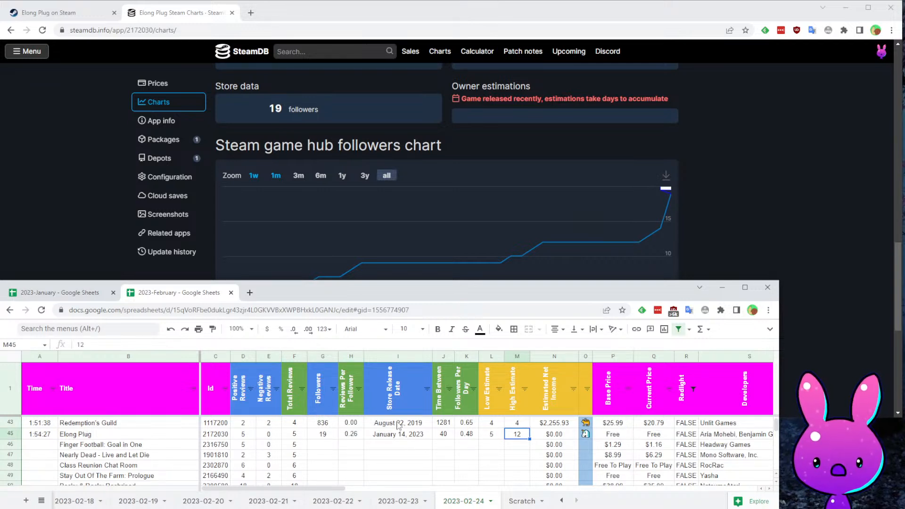
- Enter 1:56:31 as the time for Finger Football: Goal in One in the spreadsheet
key(Home)
key(Down)
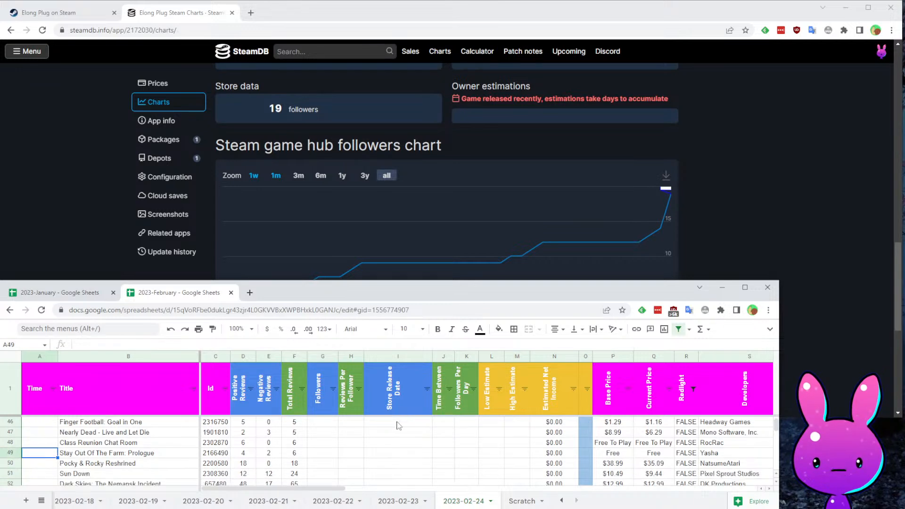
key(Up)
key(Up)
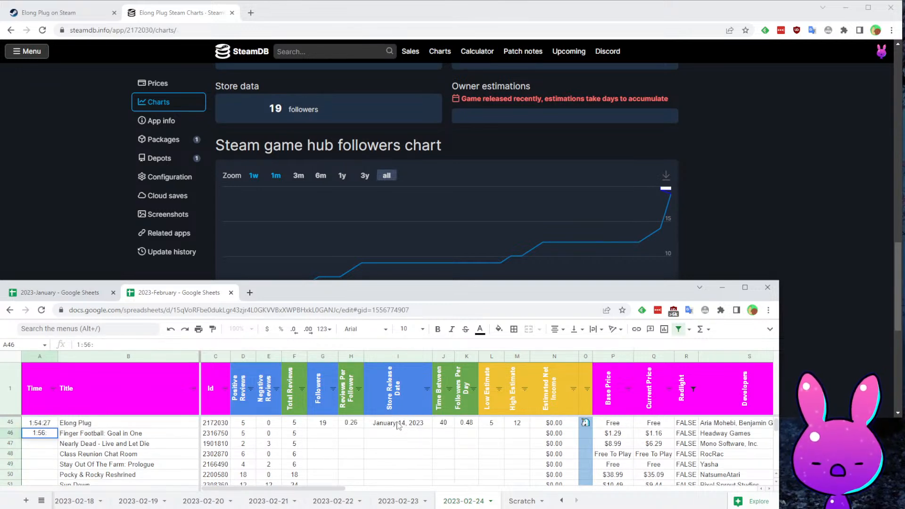
key(Up)
key(Up)
- Examine Finger Football: Goal in One's spreadsheet row from its id across to its prices, developer, publisher and genre
key(Right)
key(Right)
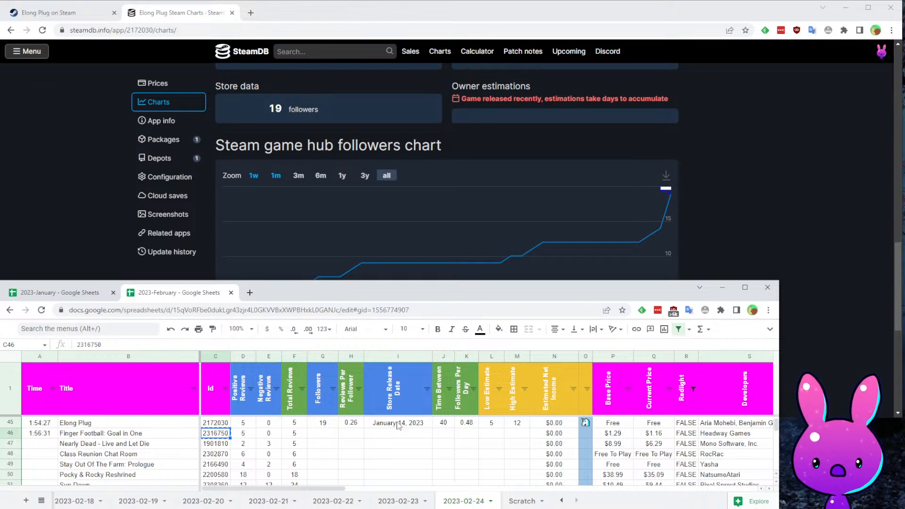
key(Right)
key(Right)
key(Right)
key(Right)
key(Right)
key(Right)
key(Right)
key(Right)
key(Right)
key(Right)
key(Right)
key(Right)
key(Right)
key(Right)
key(Left)
key(Left)
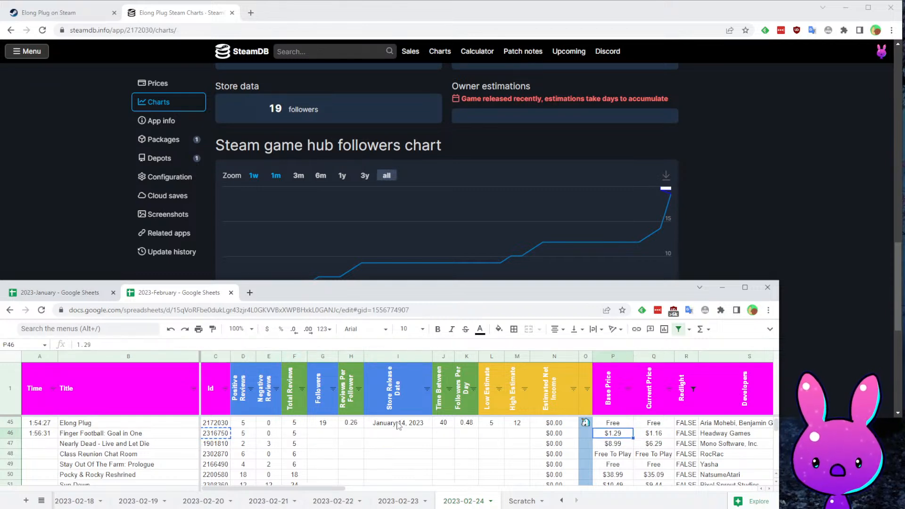
key(Right)
key(Right)
key(Right)
key(Right)
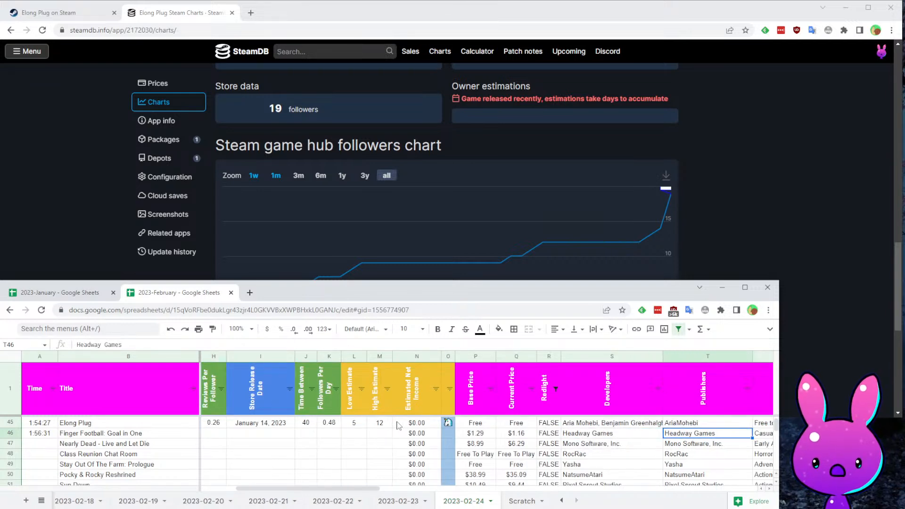
key(Left)
key(Up)
key(Down)
key(Right)
key(Right)
- Copy Finger Football: Goal in One's id, open the Steam store page for app 2316750 and watch its trailer
key(ctrl+c)
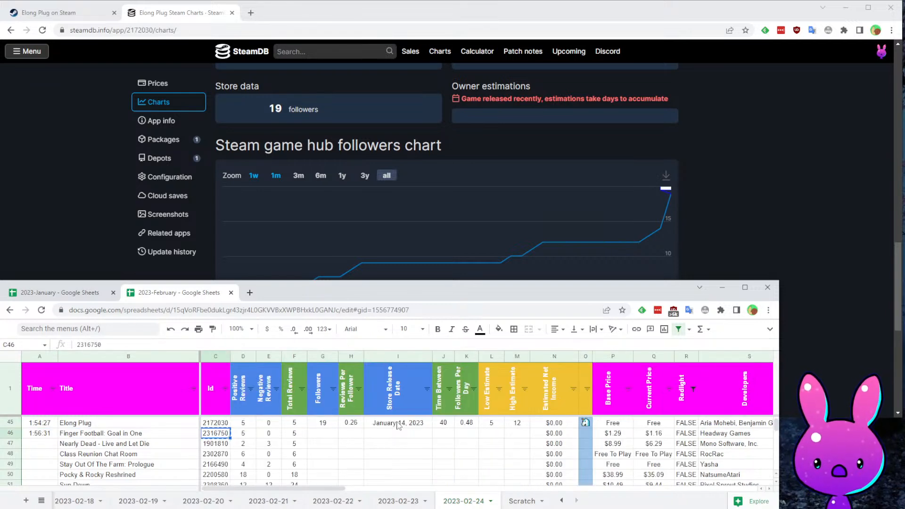
click(91, 11)
double_click(176, 31)
key(ctrl+v)
key(Return)
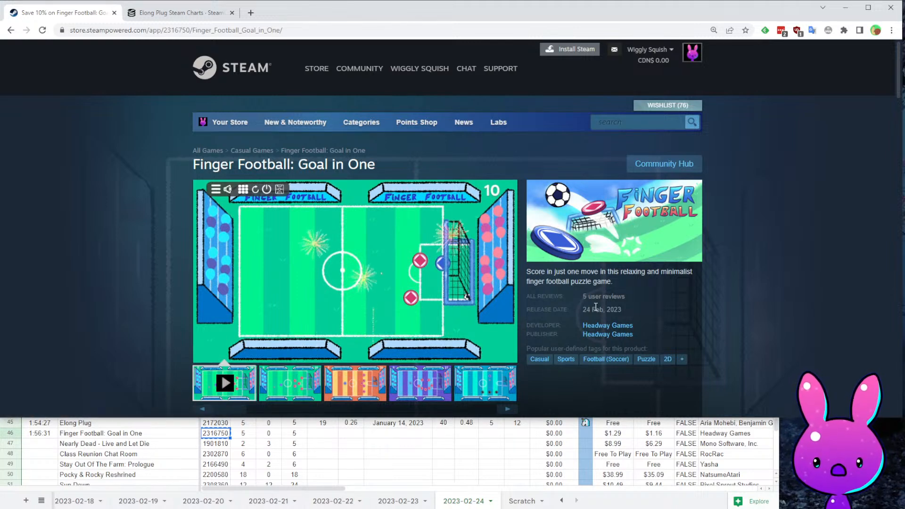
mouse_move(267, 349)
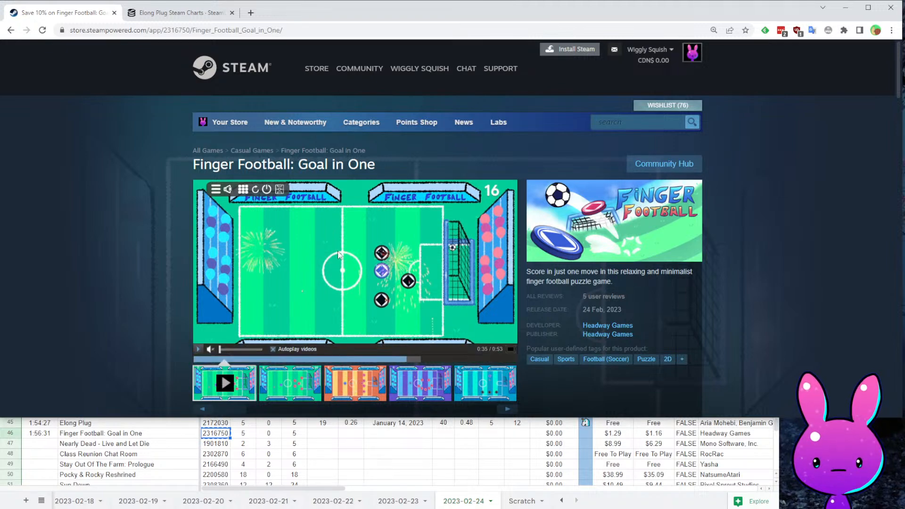
- Remove the Your Languages filter from Finger Football: Goal in One's customer reviews
scroll(330, 283, down, 20)
scroll(376, 200, up, 5)
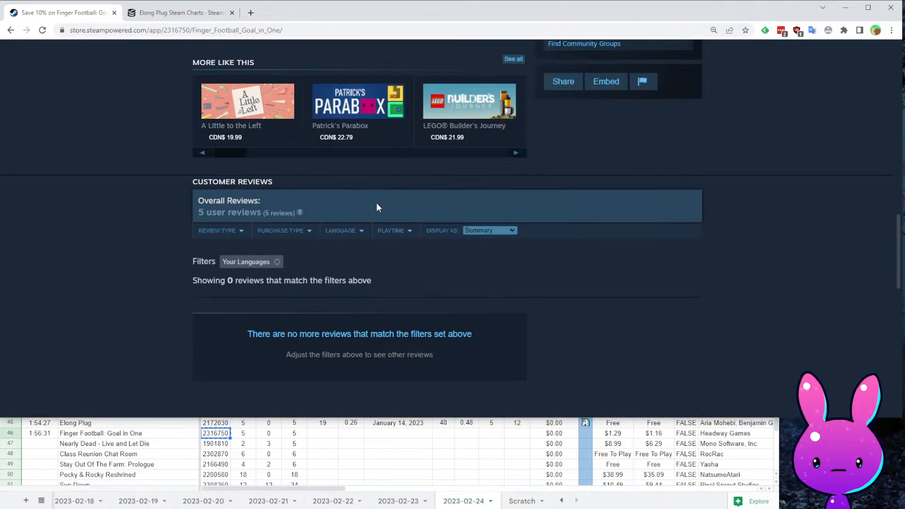
click(245, 262)
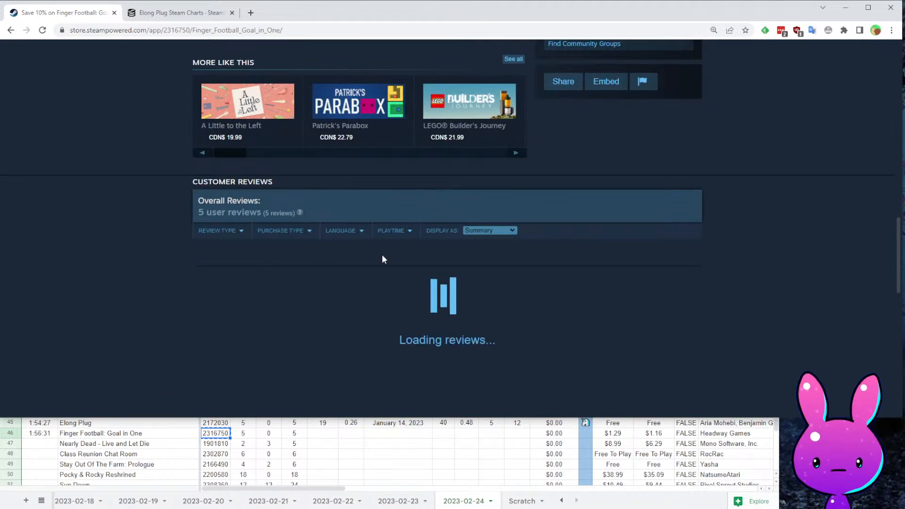
- Translate the first Portuguese review of Finger Football: Goal in One into English and read it
scroll(319, 254, down, 4)
drag(308, 159, 409, 191)
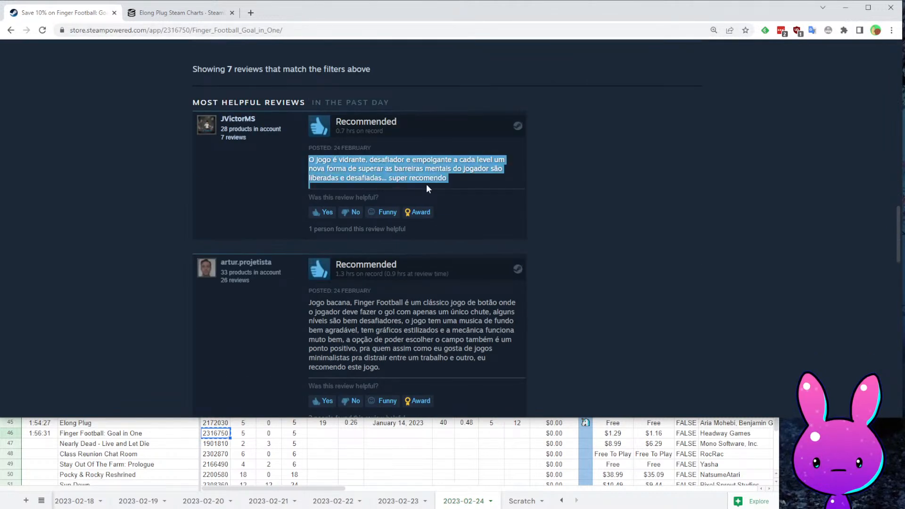
click(456, 189)
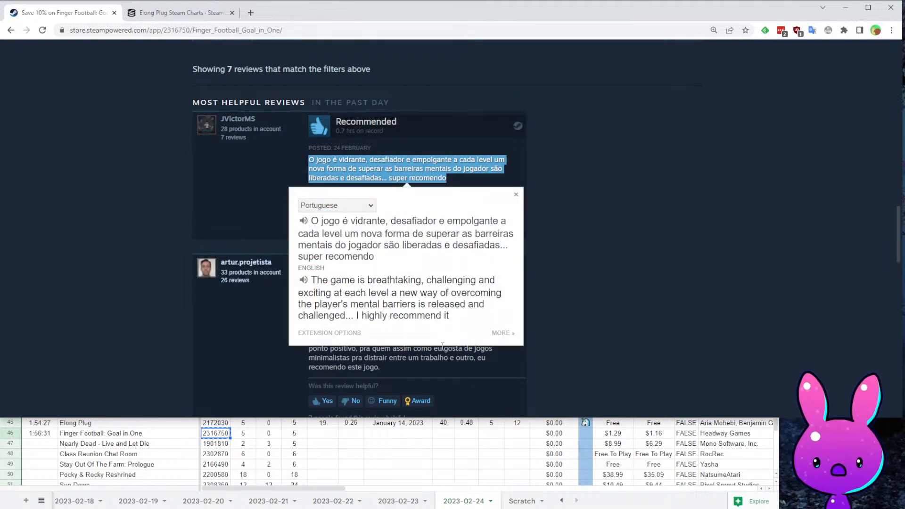
drag(328, 304, 506, 311)
click(597, 323)
- Translate the third Portuguese review of Finger Football: Goal in One into English and read it
scroll(408, 311, down, 4)
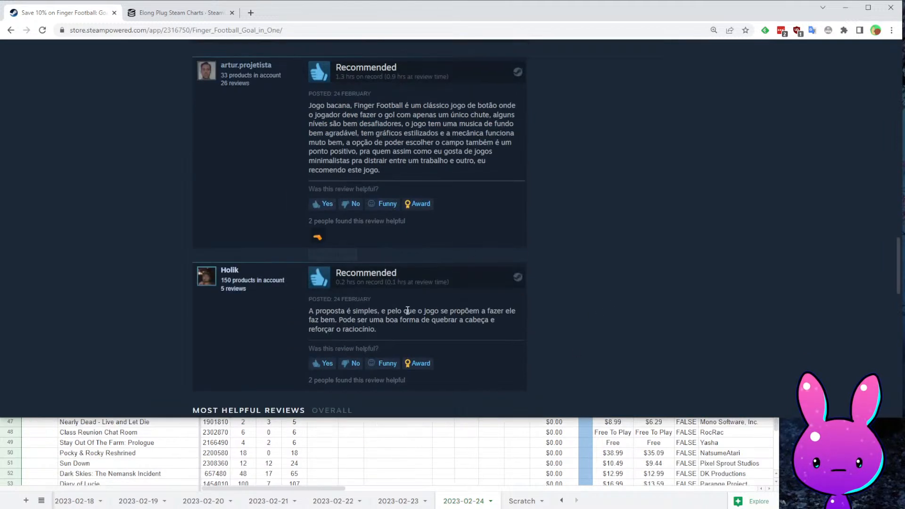
drag(305, 313, 406, 326)
click(401, 341)
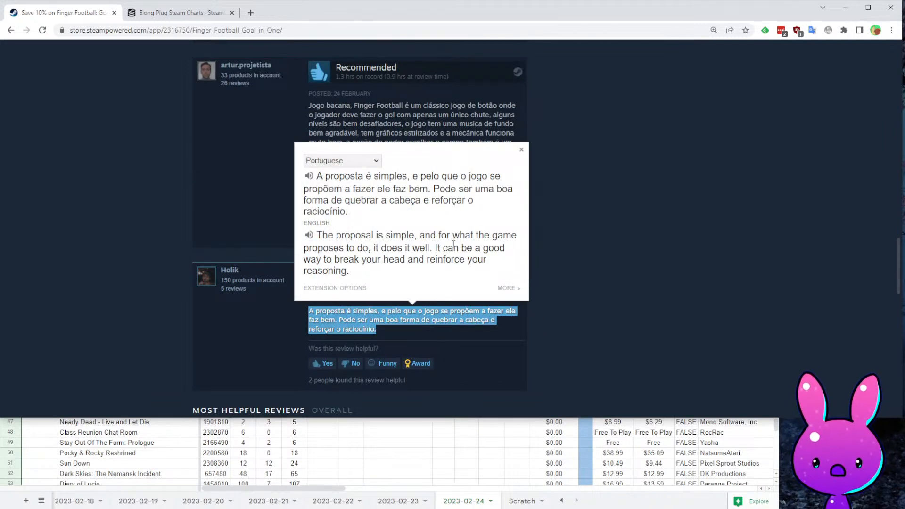
drag(329, 248, 449, 257)
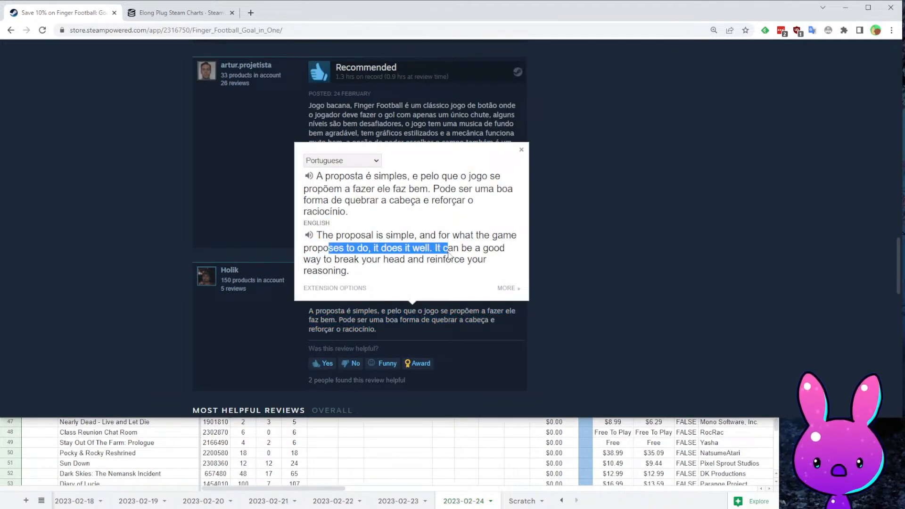
click(423, 254)
click(634, 312)
- Copy Finger Football: Goal in One's app id and open the SteamDB charts for app 2316750 at the followers chart
scroll(609, 304, up, 15)
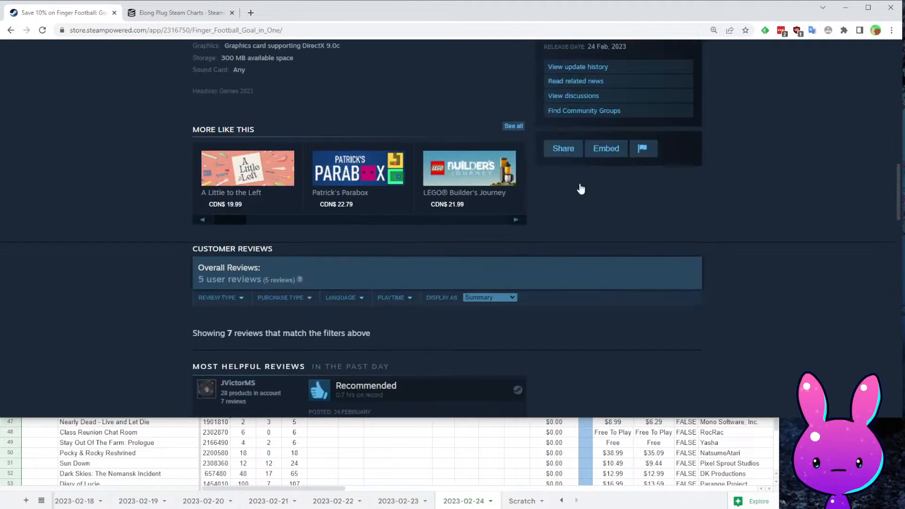
double_click(173, 32)
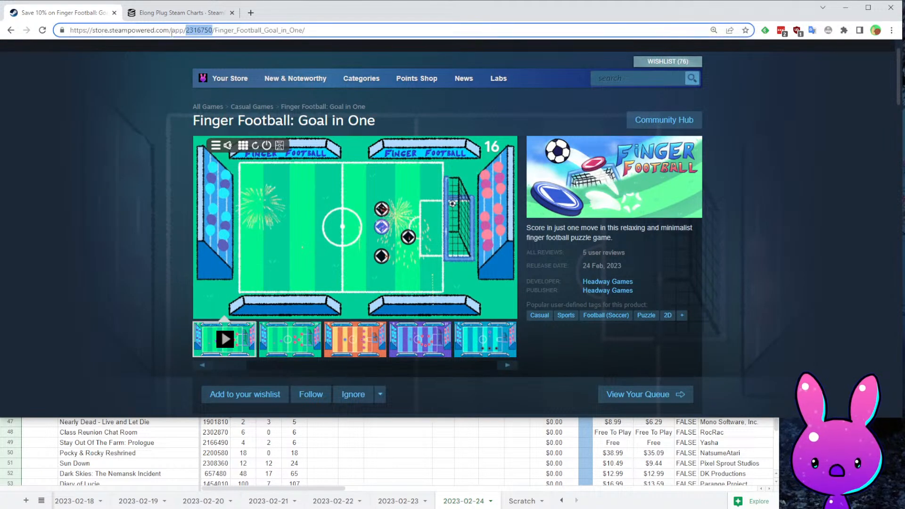
key(ctrl+c)
click(158, 14)
double_click(142, 30)
key(ctrl+v)
key(Return)
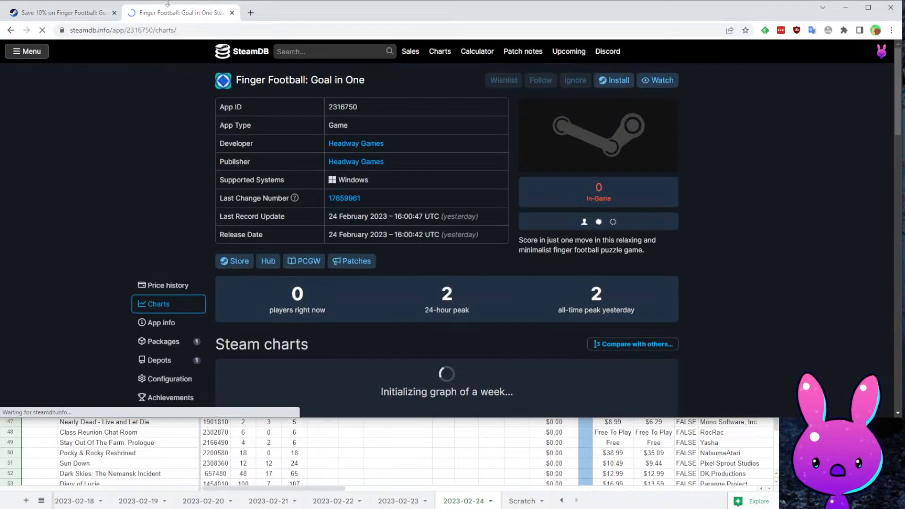
scroll(554, 175, down, 8)
scroll(553, 175, down, 5)
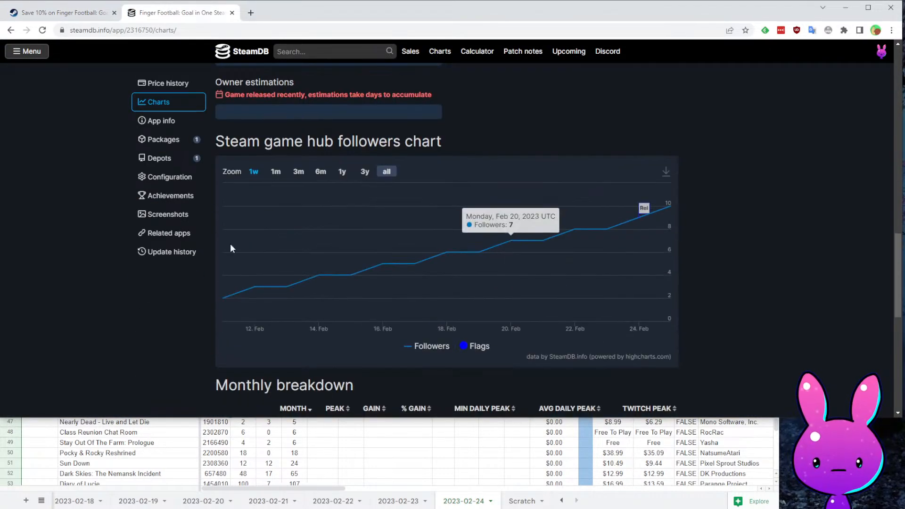
- Enter 2/11/2023 as the store release date for Finger Football: Goal in One in the spreadsheet
click(461, 438)
scroll(462, 438, up, 2)
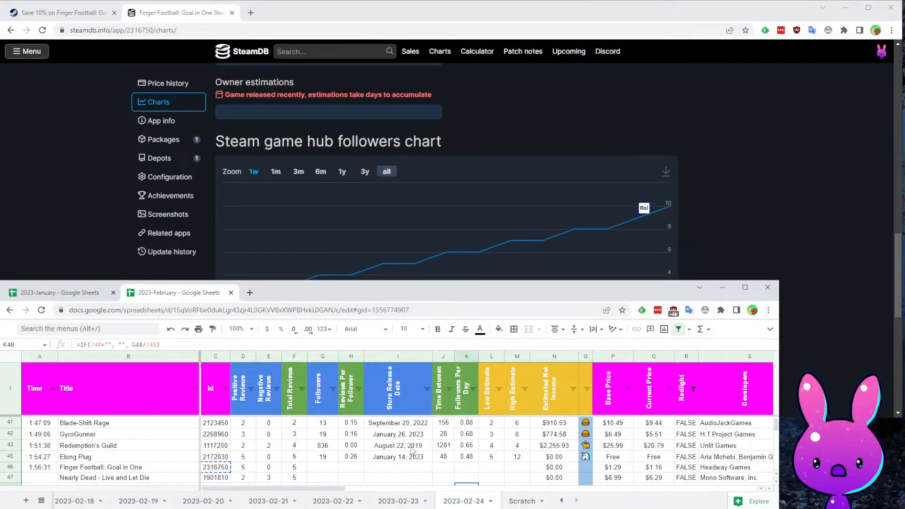
click(396, 469)
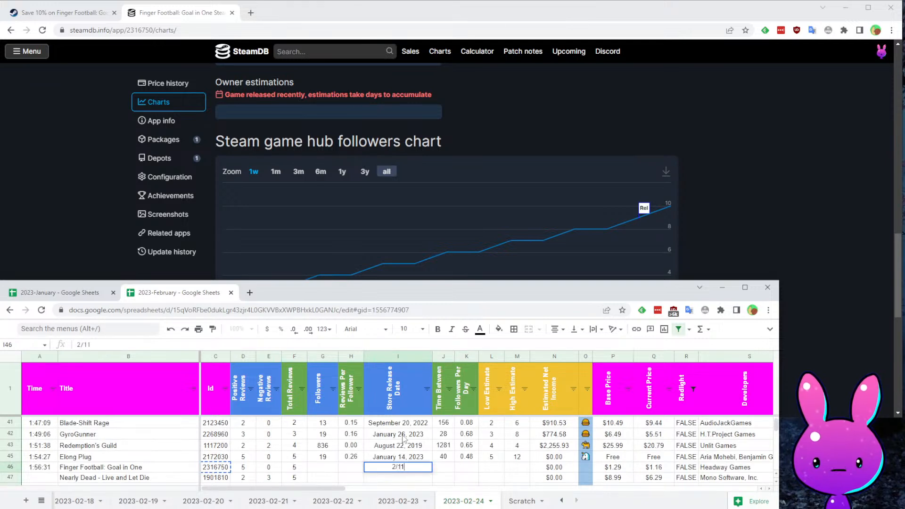
key(Return)
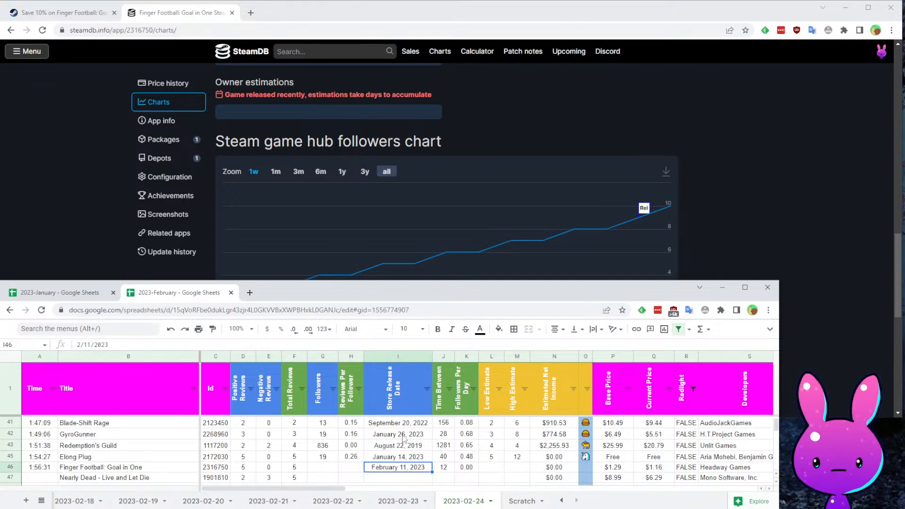
- Enter 10 as the follower count for Finger Football: Goal in One in the spreadsheet
key(Left)
key(Left)
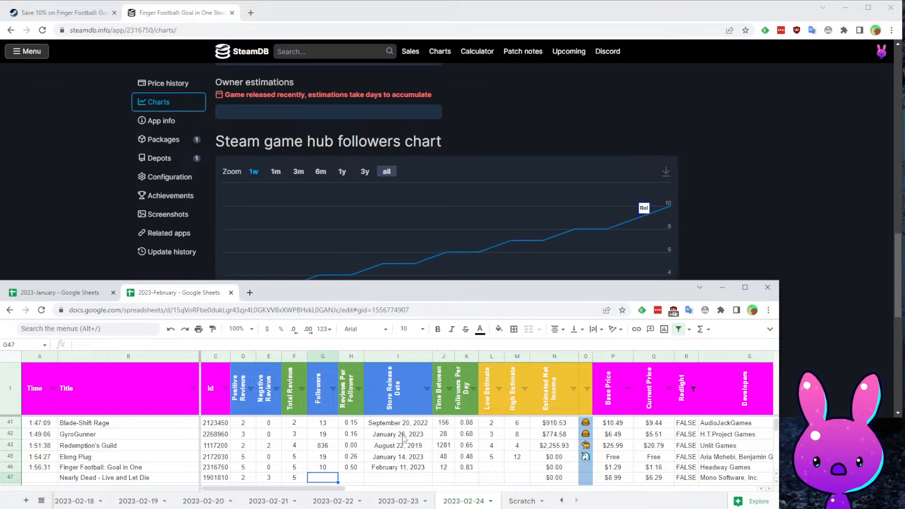
- Enter a low estimate of 5 and a high estimate of 10 for Finger Football: Goal in One
scroll(403, 438, down, 1)
key(Right)
key(Up)
key(Right)
key(Up)
key(Right)
key(Right)
key(Right)
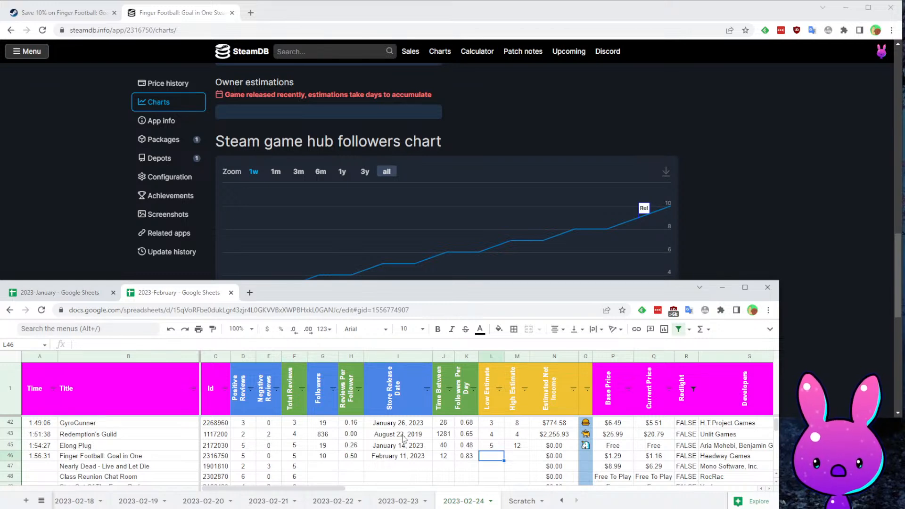
key(Left)
key(Left)
key(Right)
key(Right)
key(Right)
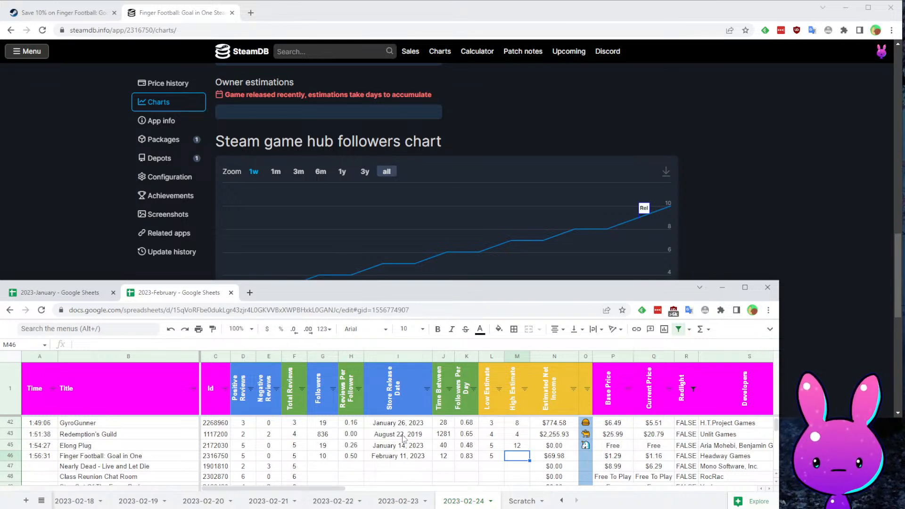
text(10)
key(Return)
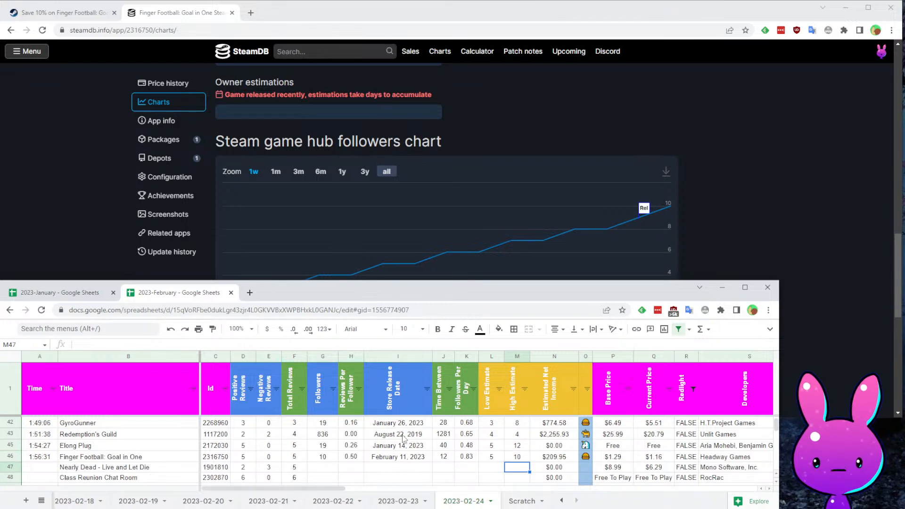
- Log 1:58:18 as the time for Nearly Dead - Live and Let Die and copy its app id
key(Home)
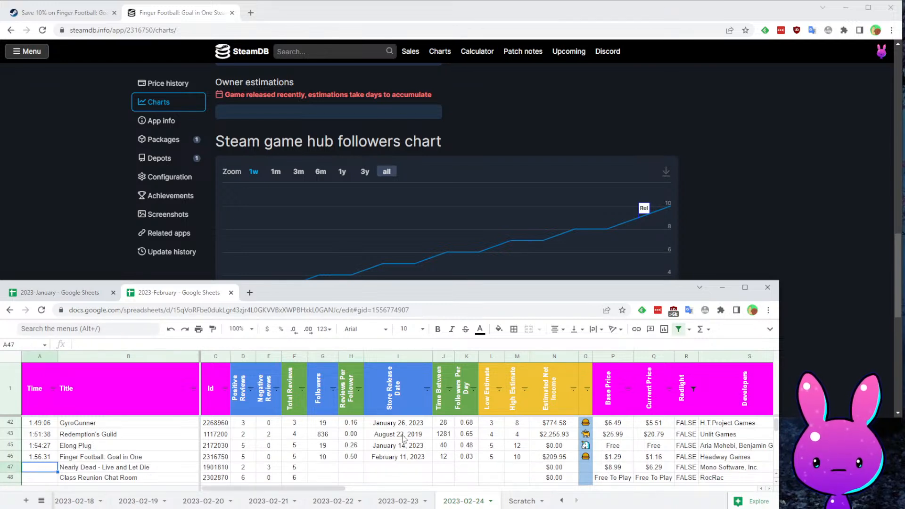
key(Down)
key(Down)
key(Down)
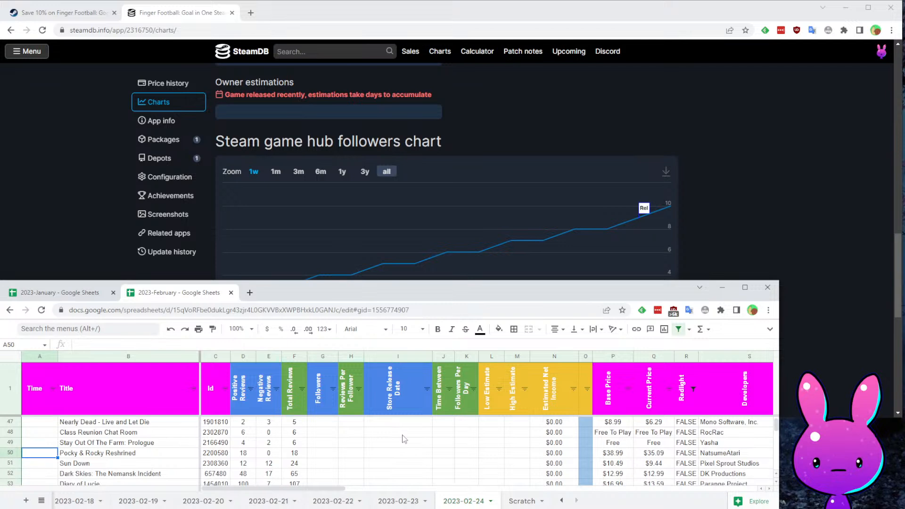
scroll(404, 439, up, 1)
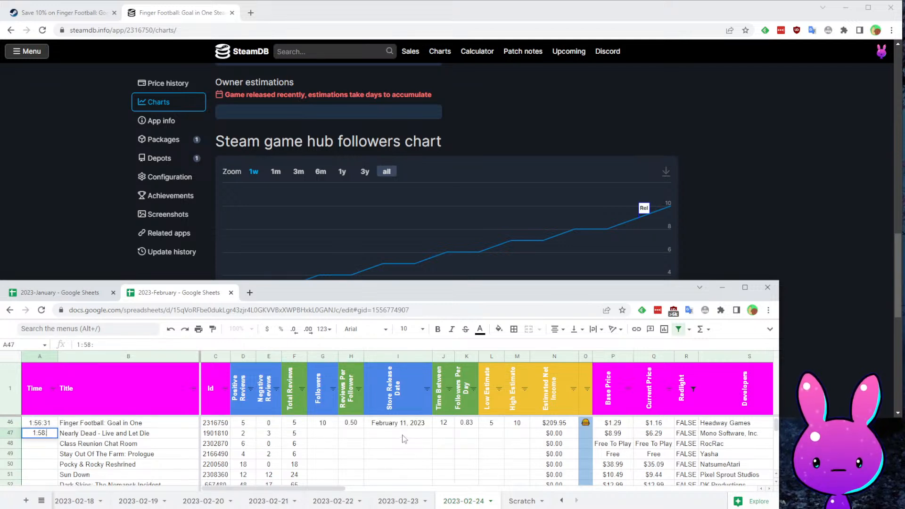
text(1:58:18)
key(Tab)
key(Tab)
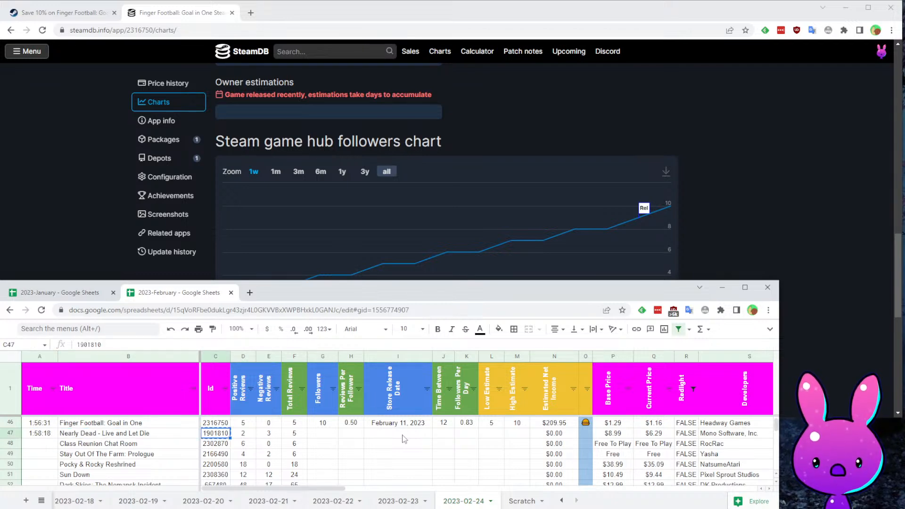
key(ctrl+c)
- Look across the Nearly Dead - Live and Let Die row at its price, developer and publisher
key(Tab)
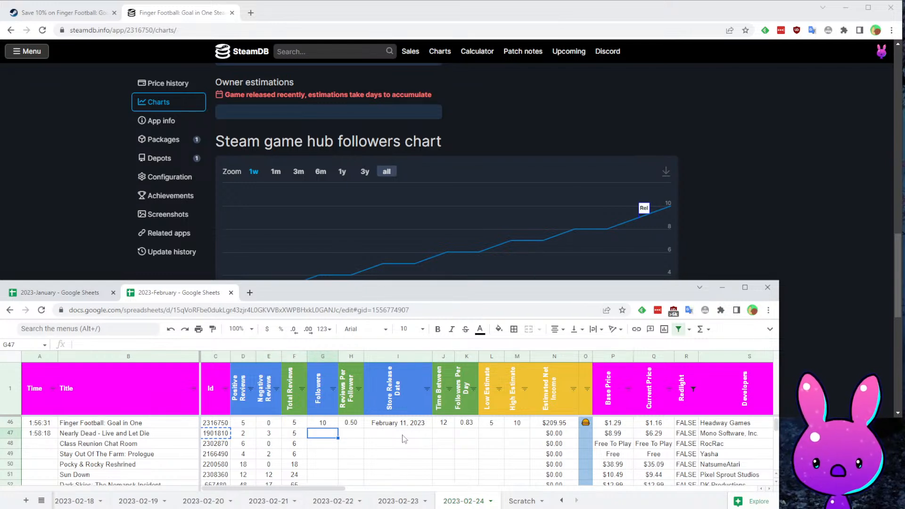
key(Right)
key(Right)
key(Right)
key(Right)
key(Left)
key(Left)
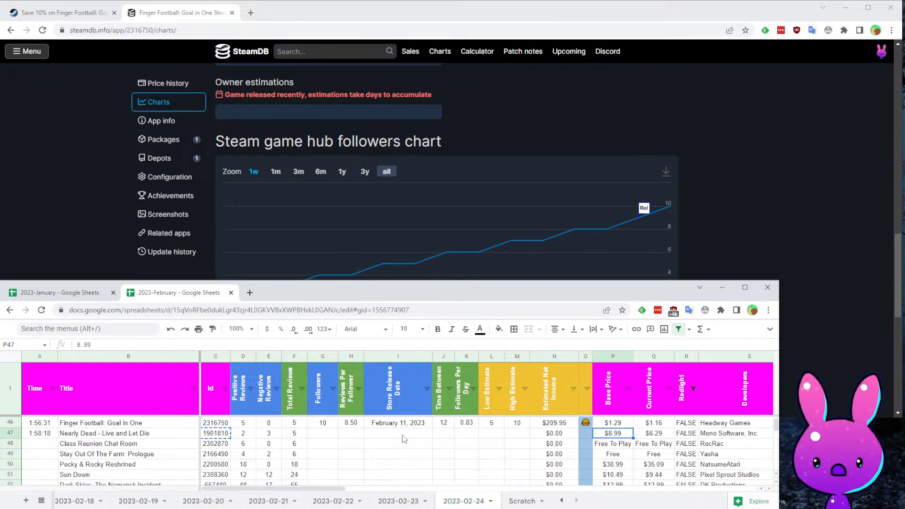
key(Right)
key(Right)
key(Right)
key(Right)
key(Right)
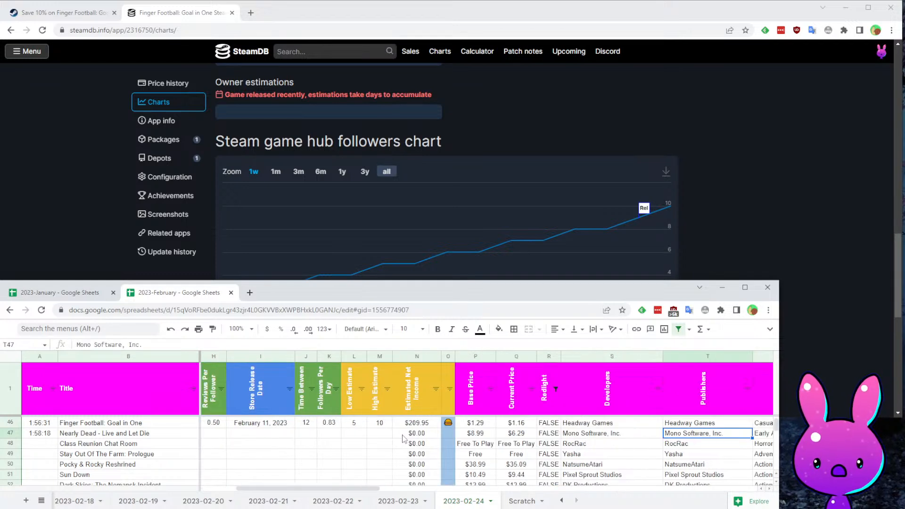
key(Up)
key(ctrl+Left)
key(Down)
key(Right)
key(Right)
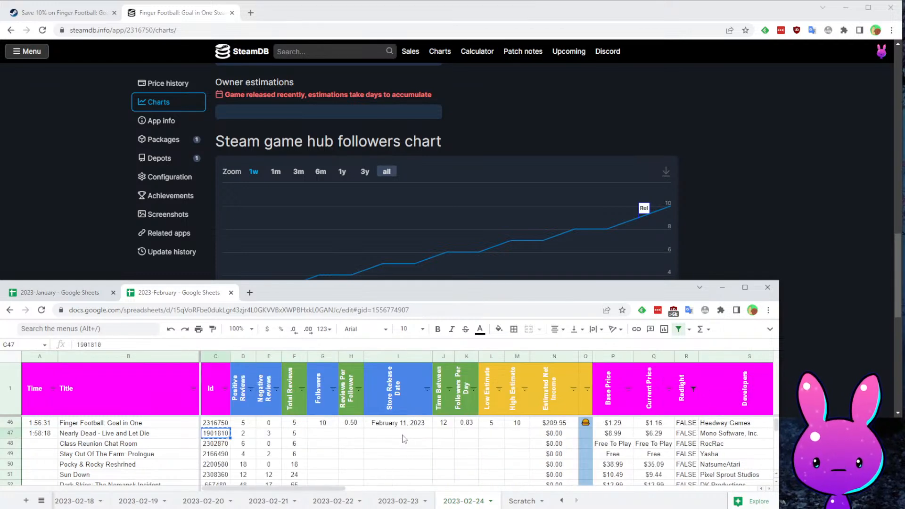
- Open the Steam store page of Nearly Dead - Live and Let Die and watch its trailer in full screen
click(61, 13)
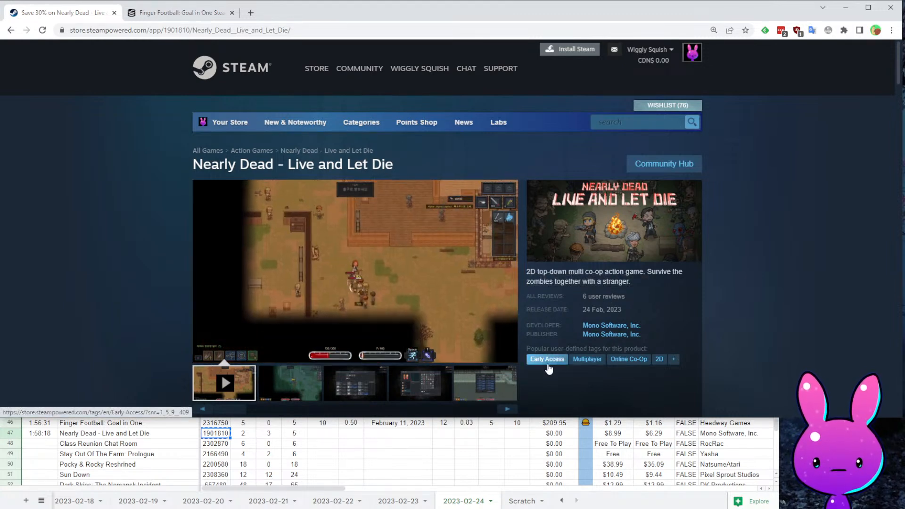
click(512, 346)
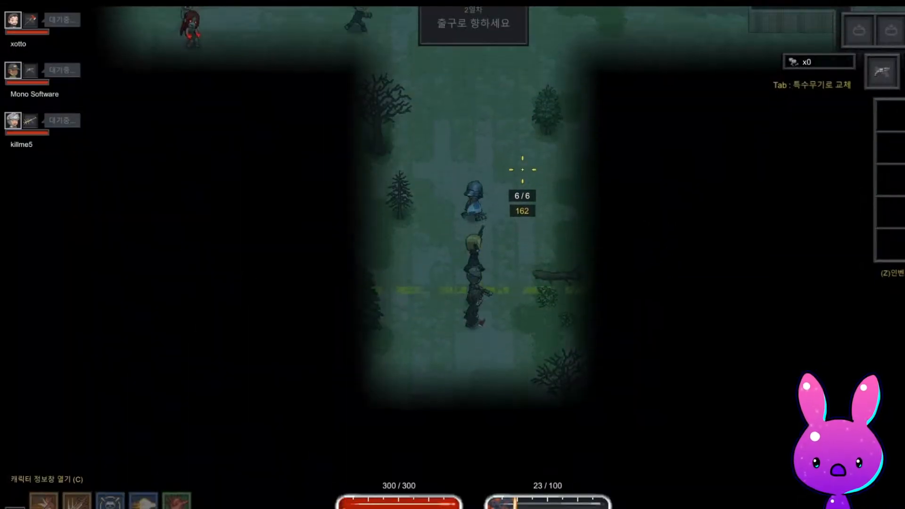
key(Escape)
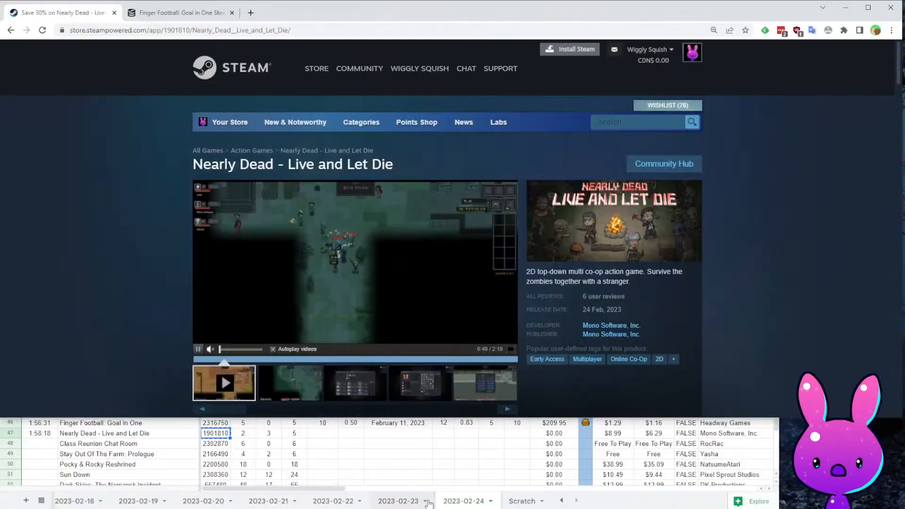
- List the developer Mono Software, Inc.'s games on Steam and open the store page of Nearly Dead
scroll(460, 245, down, 3)
scroll(607, 221, up, 1)
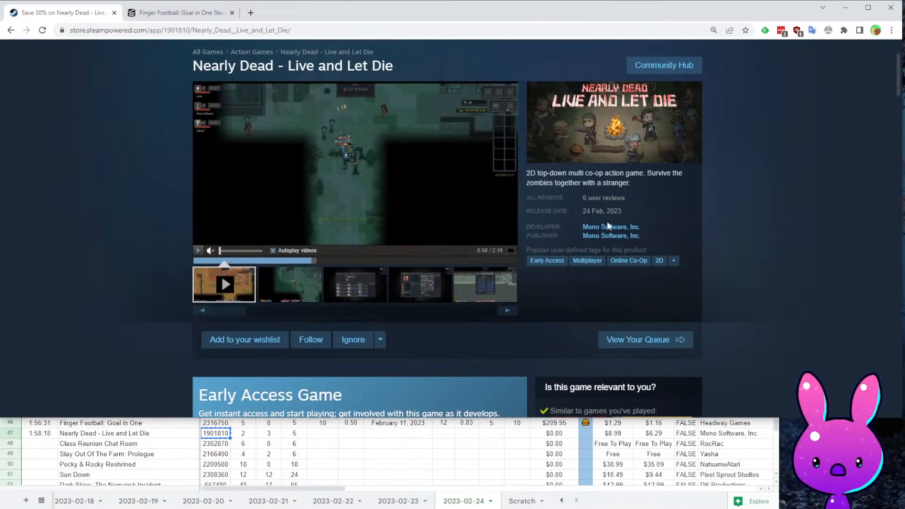
click(616, 227)
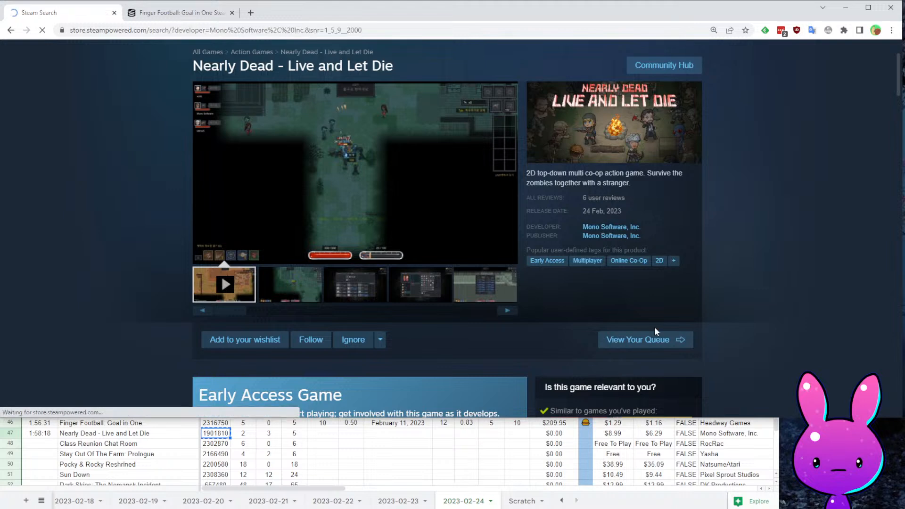
click(320, 282)
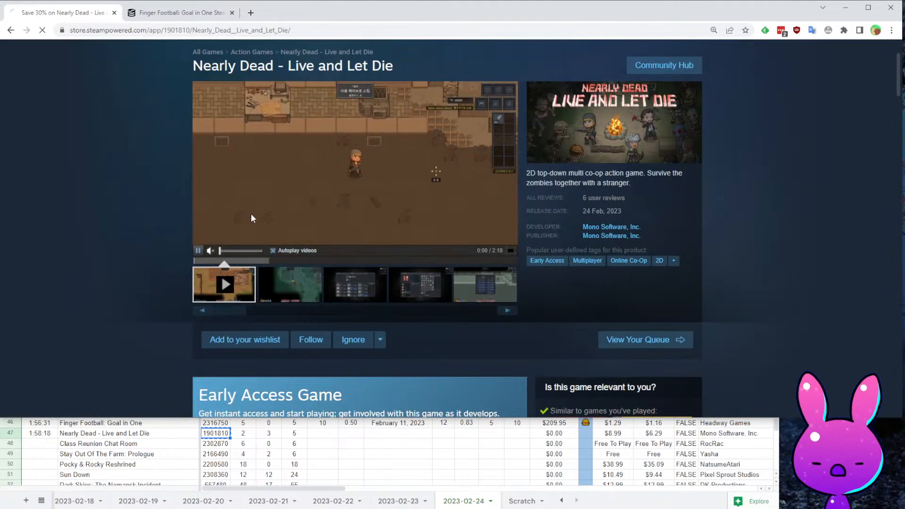
key(alt+Left)
click(314, 244)
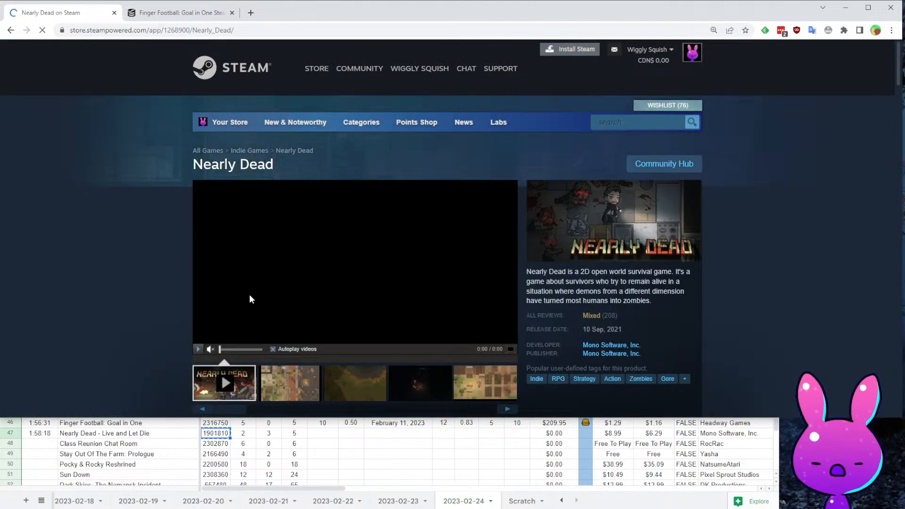
- Check the customer reviews of Nearly Dead and skim the rest of its store page
click(599, 319)
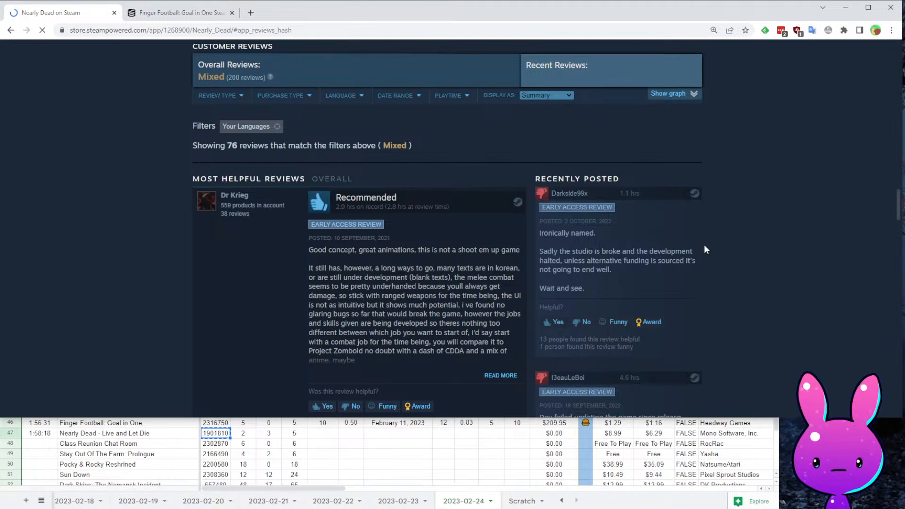
key(Home)
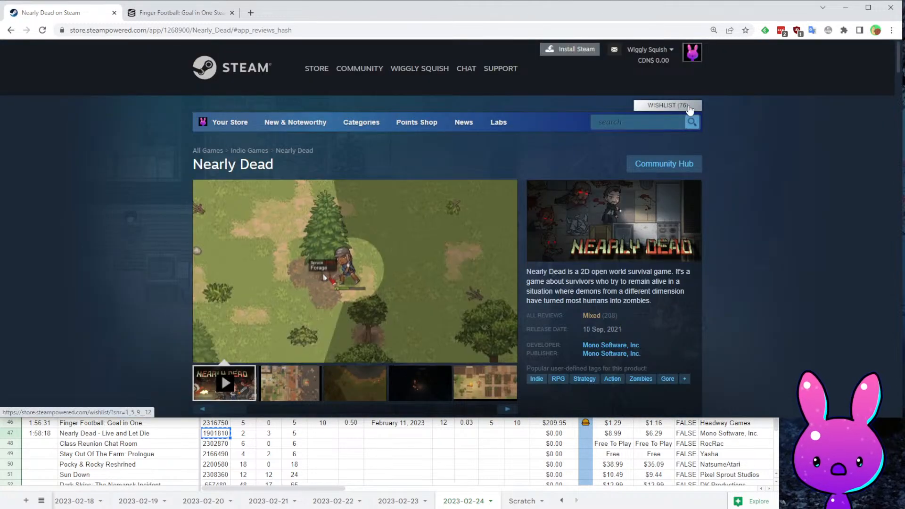
scroll(760, 148, down, 6)
scroll(503, 206, down, 20)
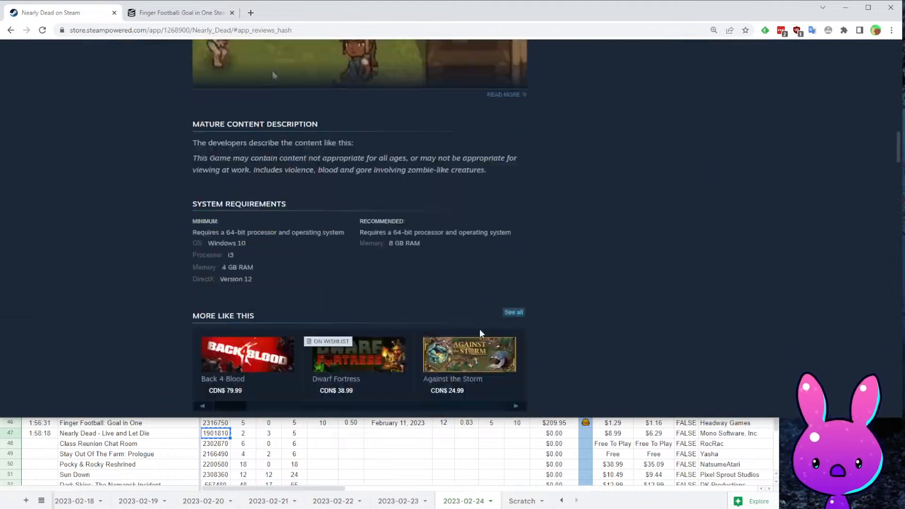
- Return to the developer's game list, reopen Nearly Dead - Live and Let Die and find its customer reviews
key(alt+Left)
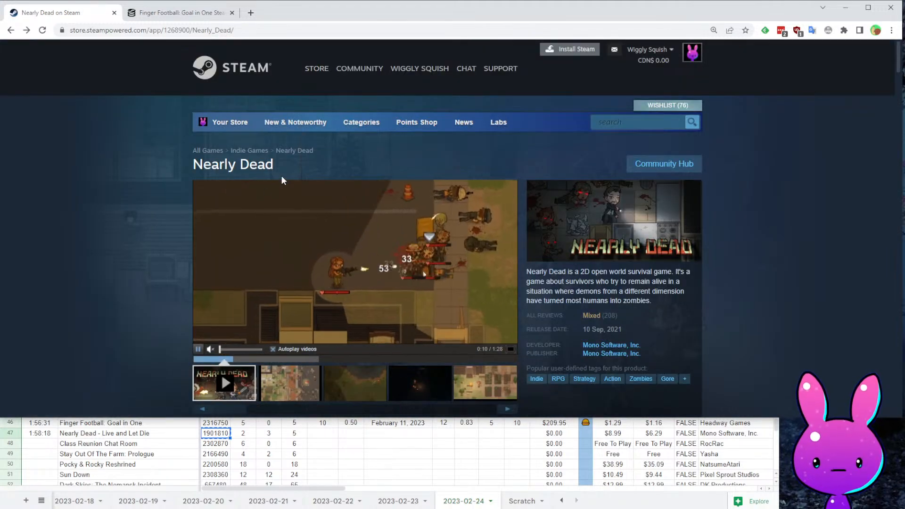
key(alt+Left)
key(alt+Left)
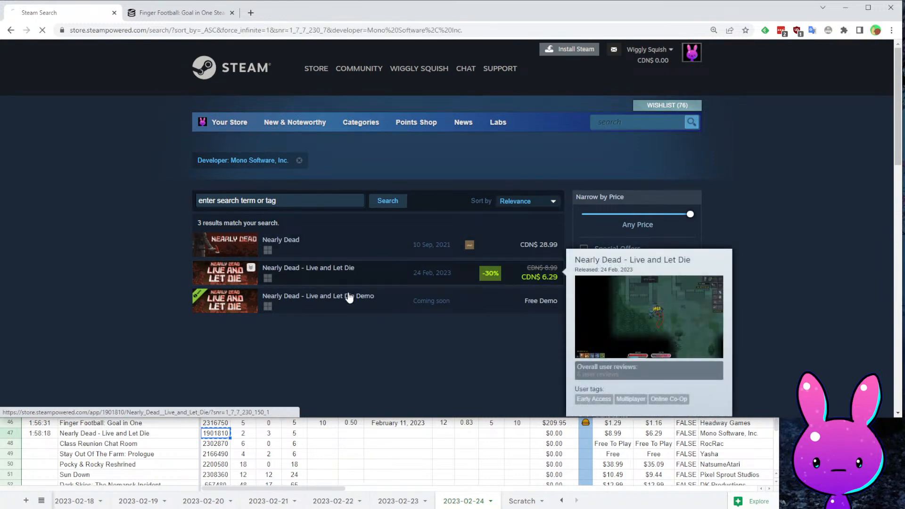
click(344, 283)
scroll(426, 316, down, 10)
scroll(435, 290, down, 15)
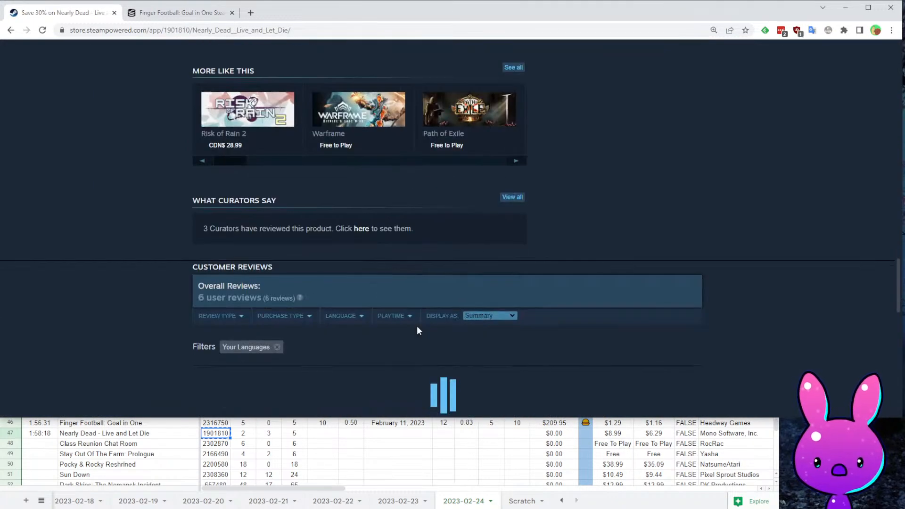
scroll(423, 305, down, 6)
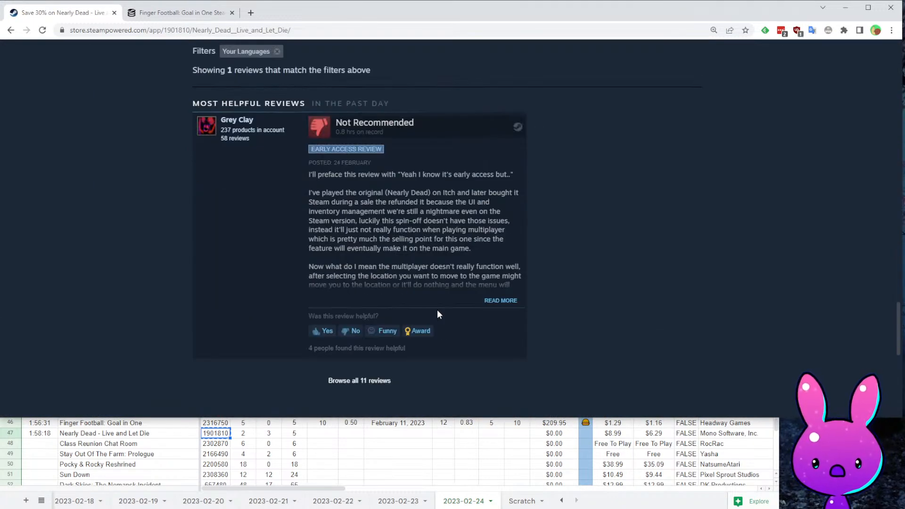
- Expand the Not Recommended review of Nearly Dead - Live and Let Die and read it in full
click(501, 300)
drag(321, 193, 550, 197)
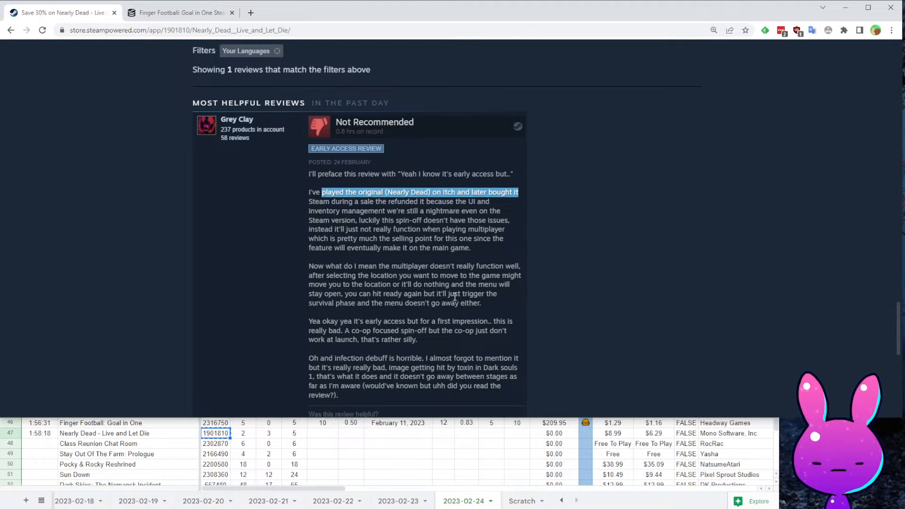
scroll(422, 263, down, 2)
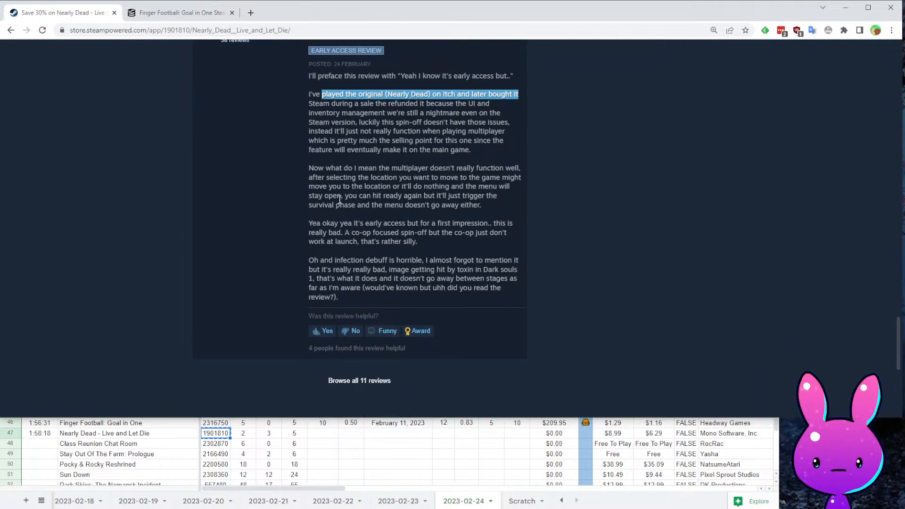
drag(299, 263, 571, 296)
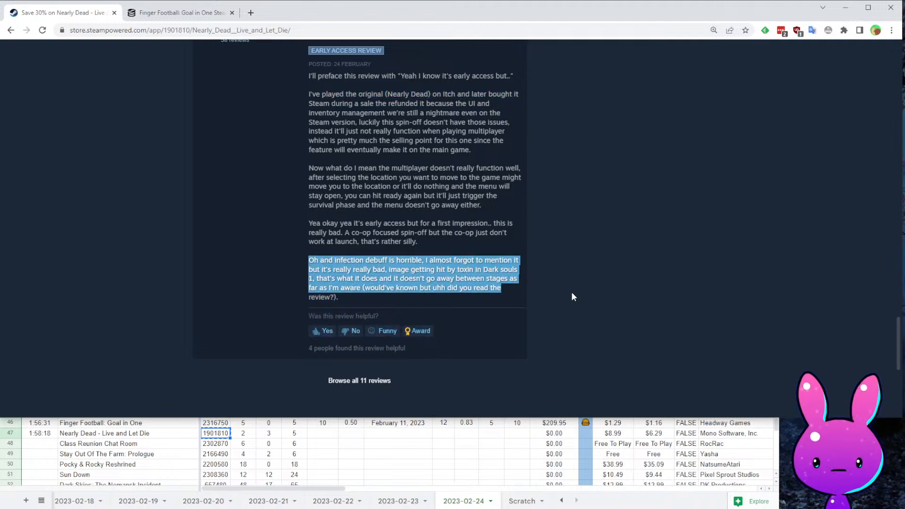
click(572, 293)
scroll(573, 292, up, 5)
scroll(582, 300, up, 4)
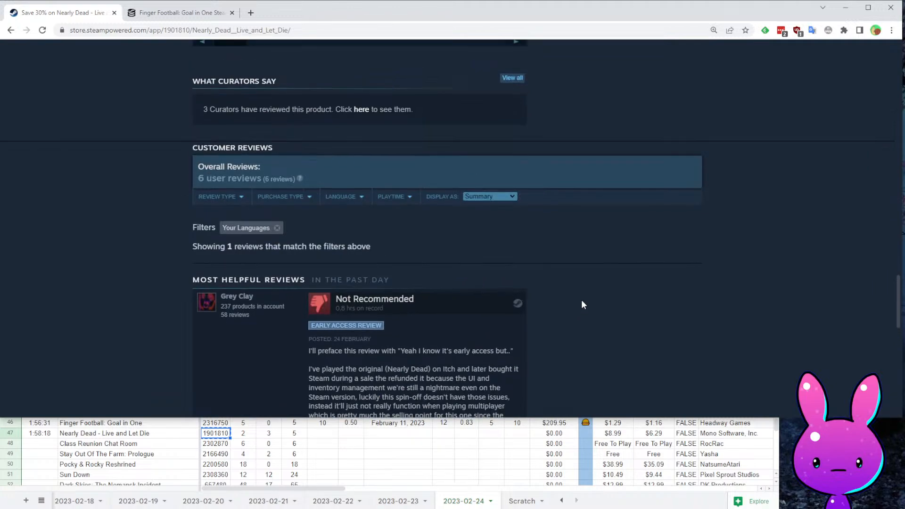
scroll(535, 269, up, 15)
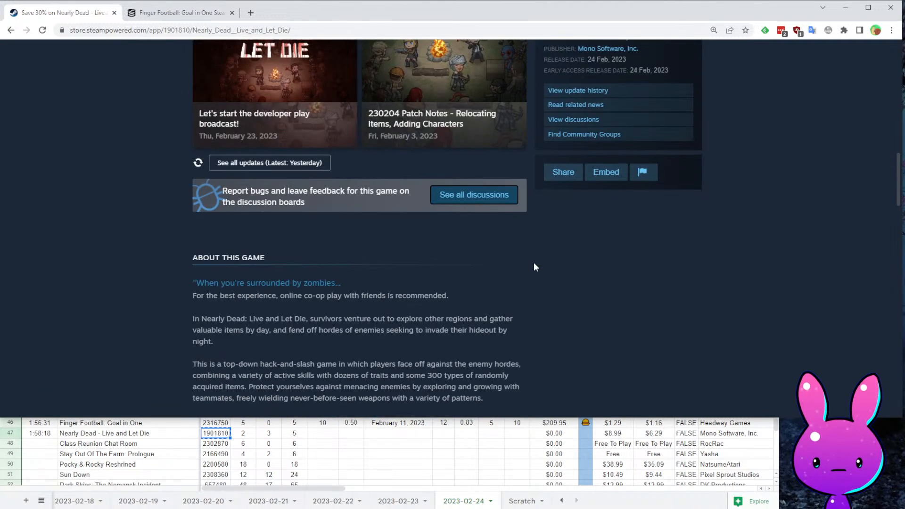
scroll(531, 283, up, 7)
scroll(533, 269, up, 8)
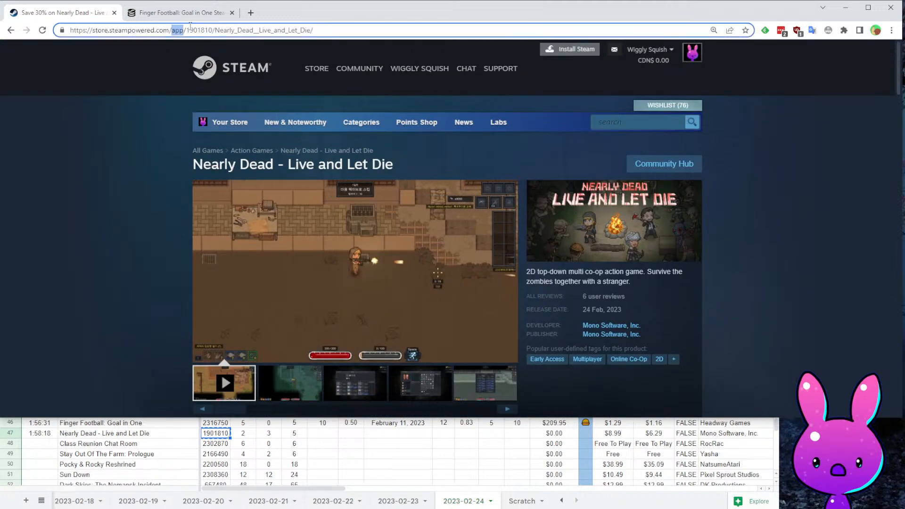
- Open the SteamDB charts for app 1901810 and look over its player count chart
double_click(175, 30)
click(164, 15)
double_click(152, 30)
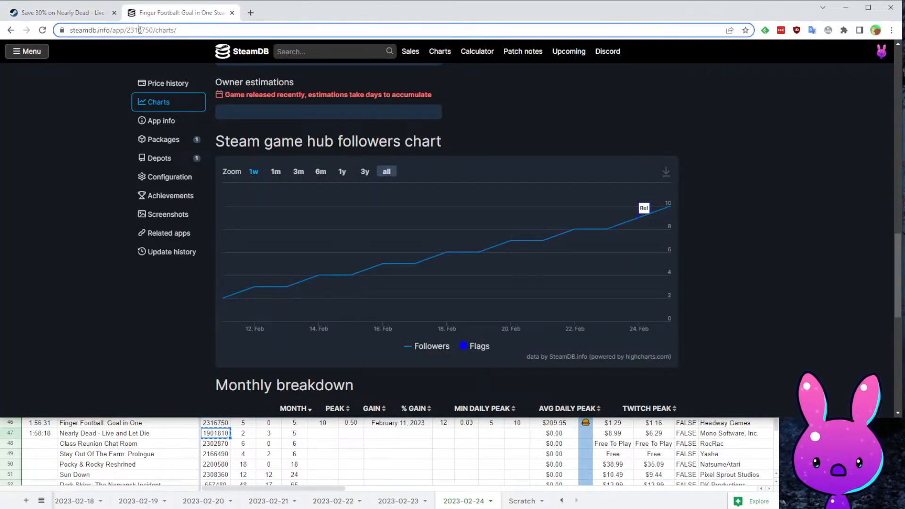
key(ctrl+v)
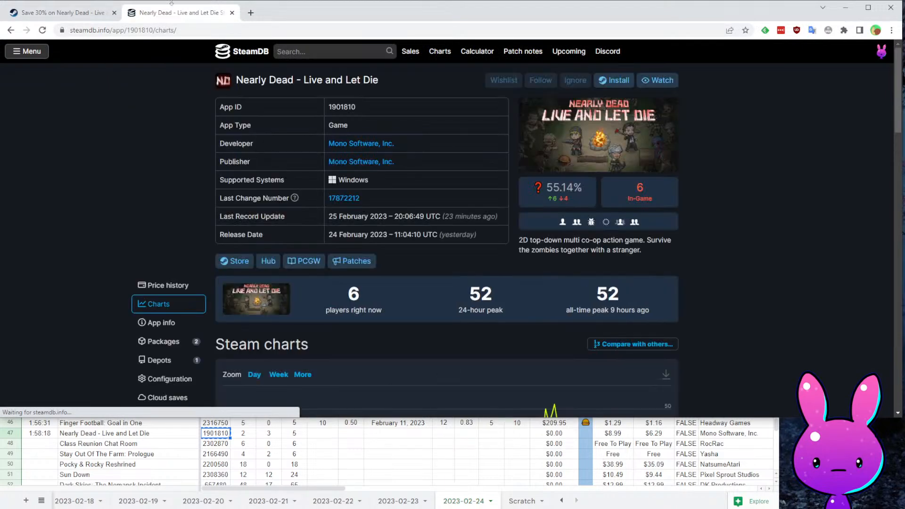
scroll(290, 184, down, 4)
scroll(513, 163, down, 4)
scroll(514, 163, up, 3)
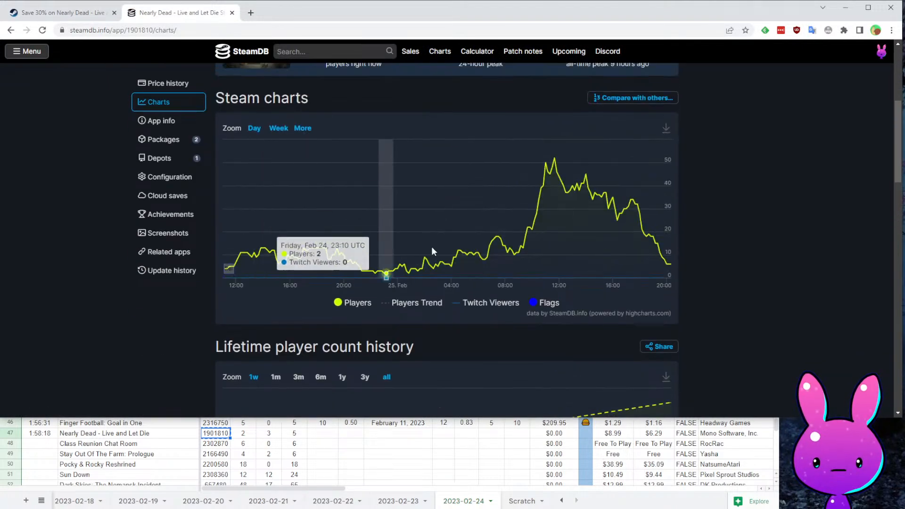
- Copy the follower count 141 from the SteamDB store data into the Followers cell for Nearly Dead - Live and Let Die
scroll(409, 222, up, 3)
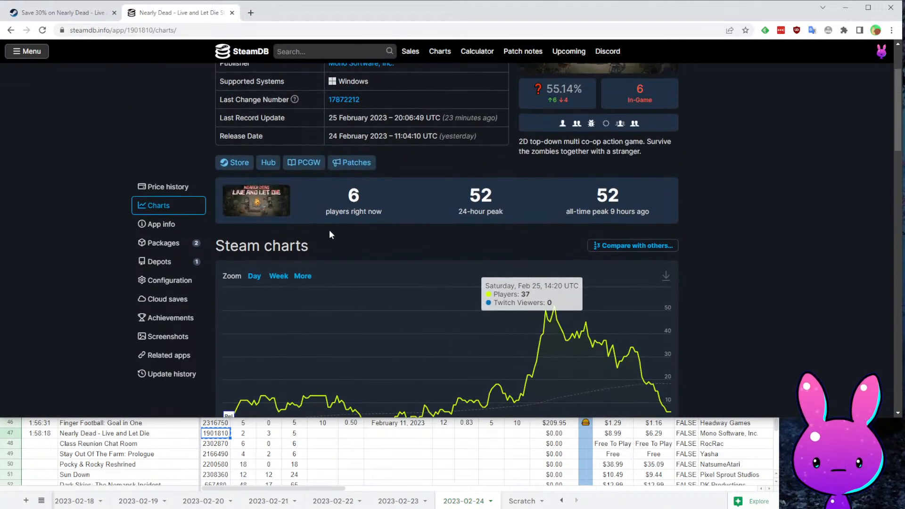
scroll(493, 196, down, 6)
scroll(562, 200, down, 8)
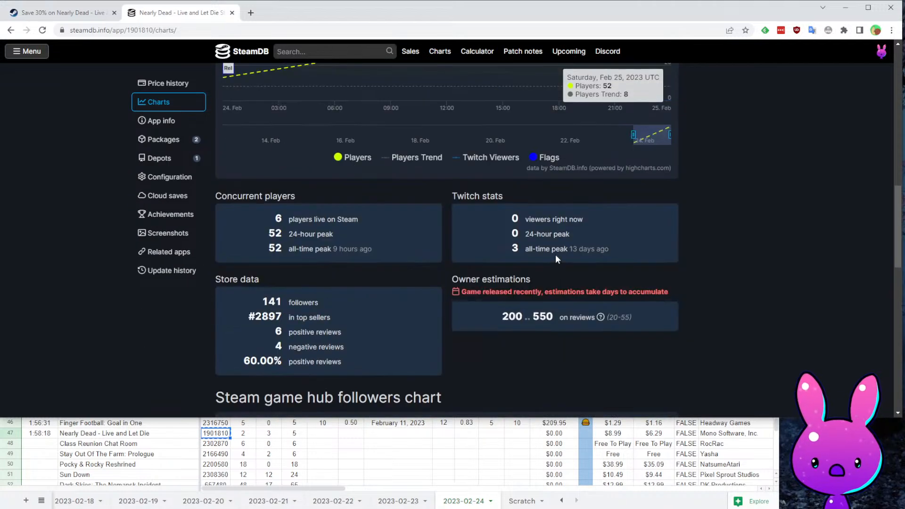
drag(257, 155, 283, 155)
key(ctrl+c)
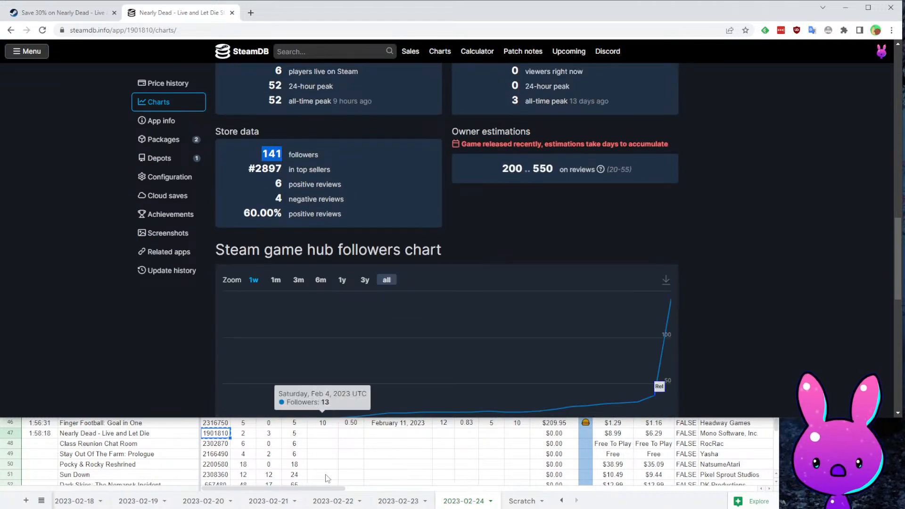
click(323, 433)
key(ctrl+v)
- Find the earliest date on the followers chart and enter 1/29/2023 as the game's store release date in the spreadsheet
click(642, 210)
scroll(644, 210, down, 4)
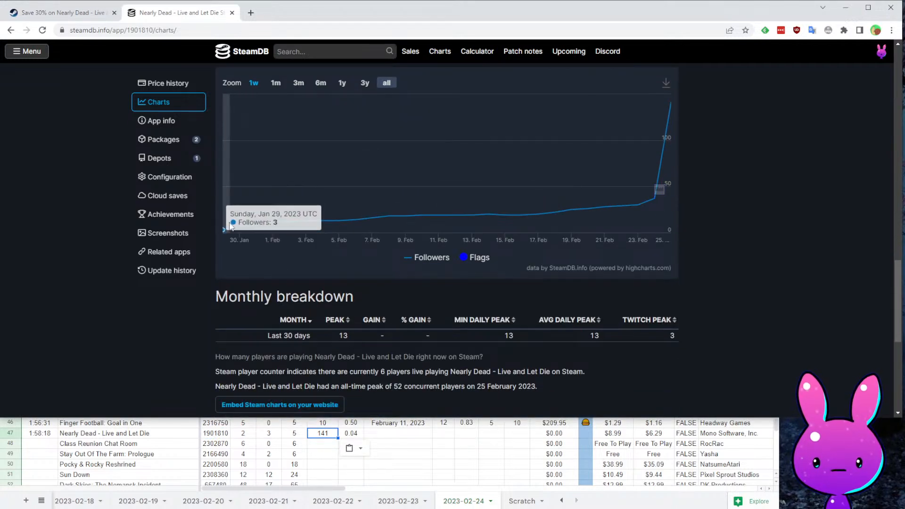
click(399, 434)
text(1/29)
text(/2023)
key(Tab)
key(Tab)
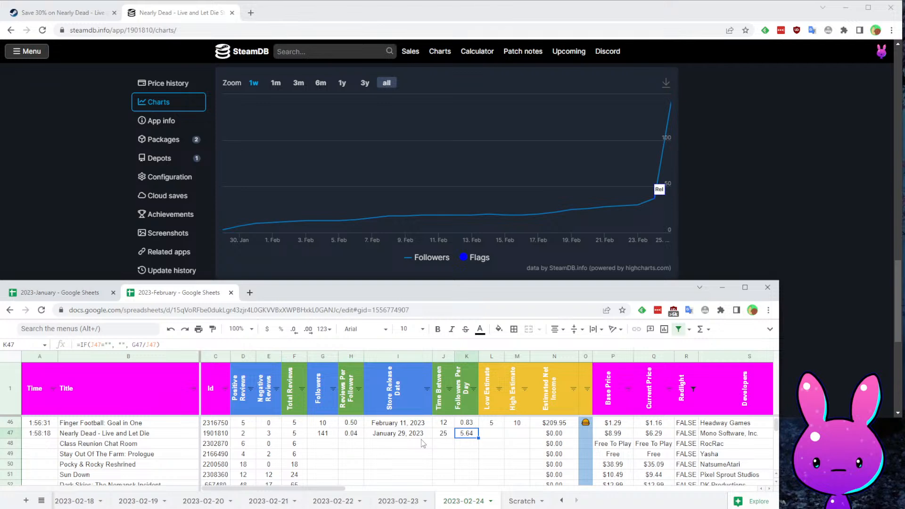
- Enter a low estimate of 10 and a high estimate of 60 for Nearly Dead - Live and Let Die
key(Tab)
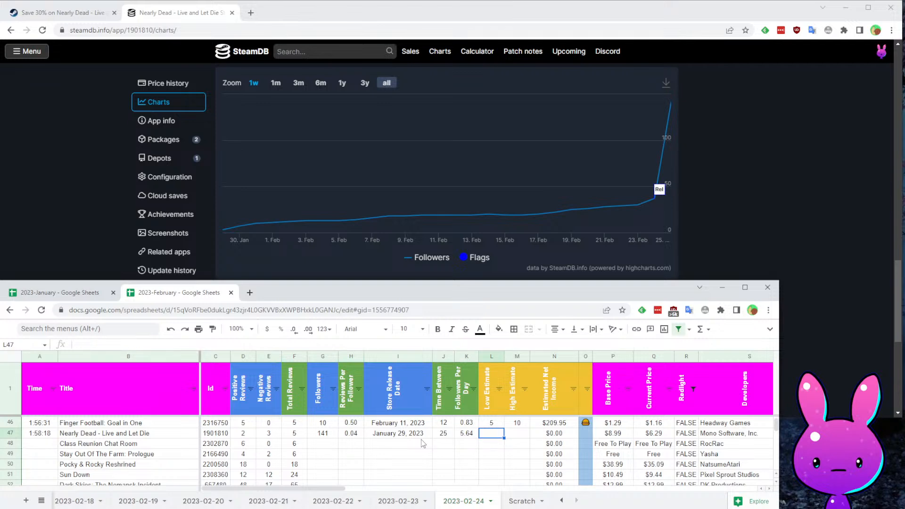
text(10)
key(Tab)
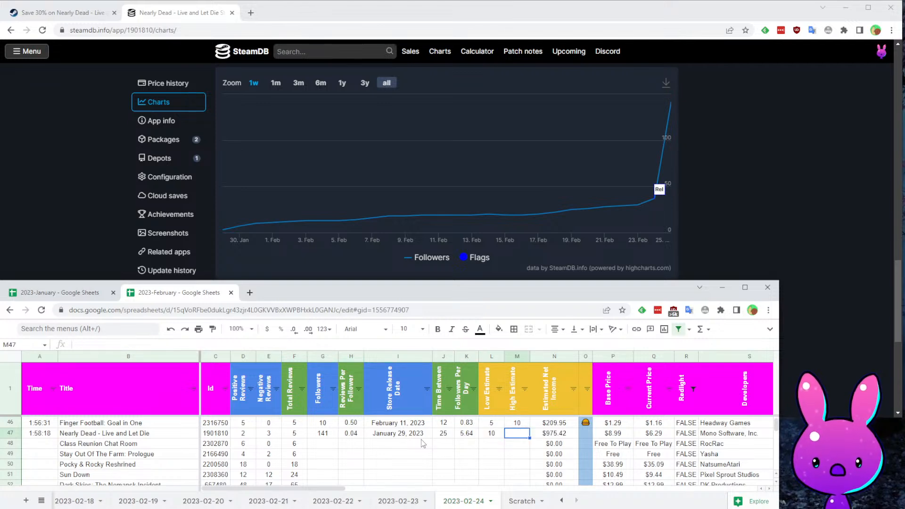
text(60)
key(Return)
key(Up)
key(Up)
key(Down)
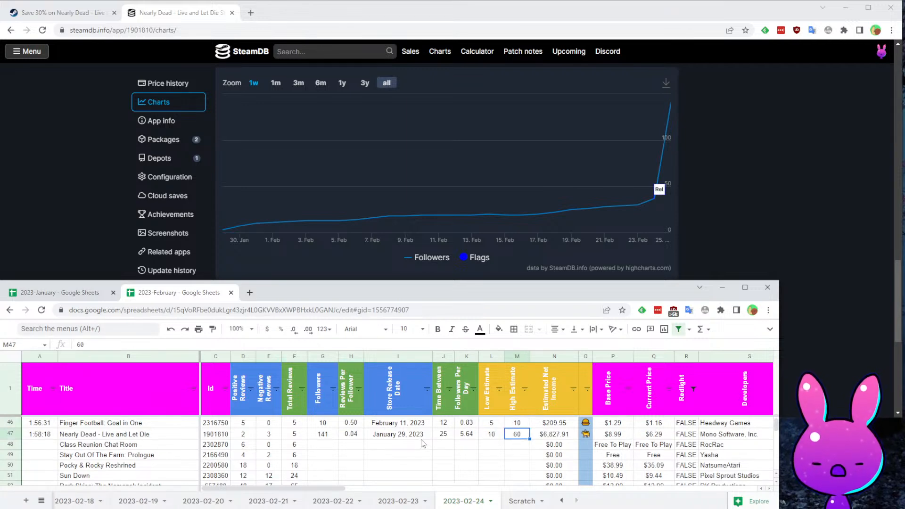
- Return to the Steam store page of Nearly Dead - Live and Let Die and glance over it once more
click(105, 15)
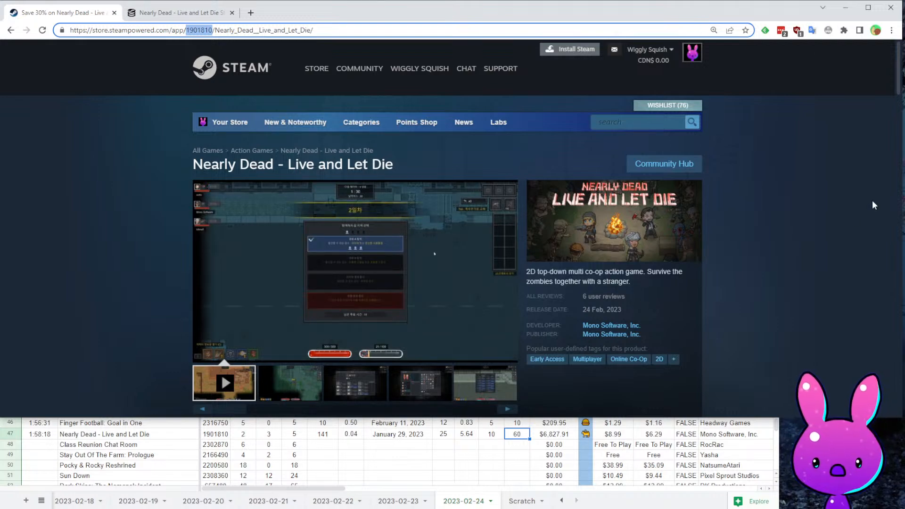
scroll(774, 184, down, 5)
scroll(804, 229, up, 4)
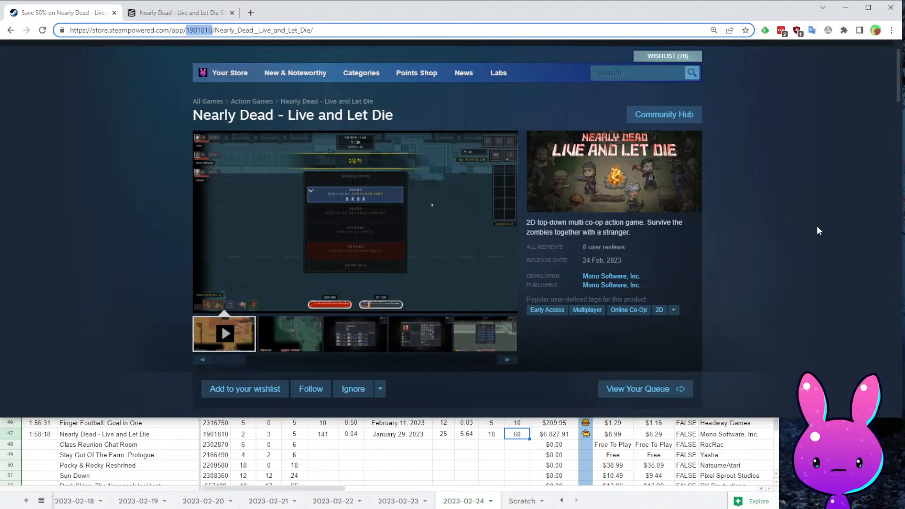
- Log 2:00:56 as the time for Class Reunion Chat Room in the spreadsheet and copy the game's Id
click(370, 457)
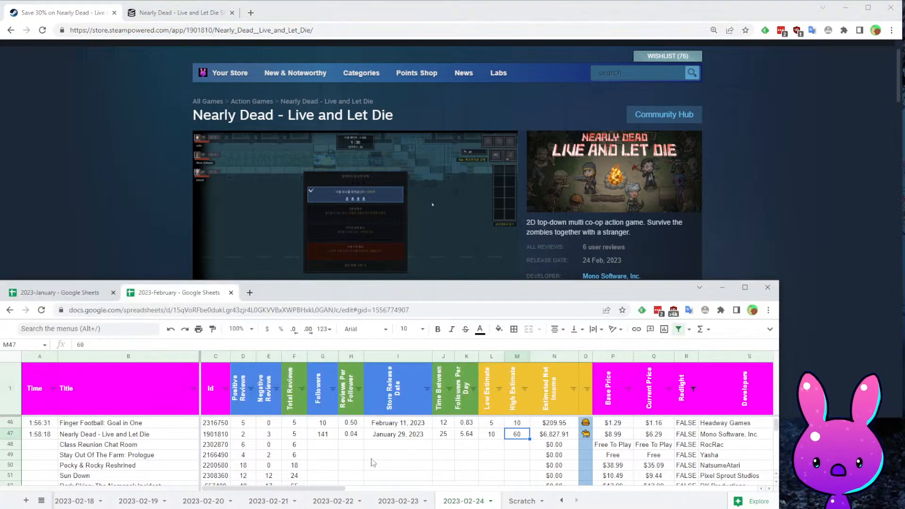
scroll(132, 443, down, 1)
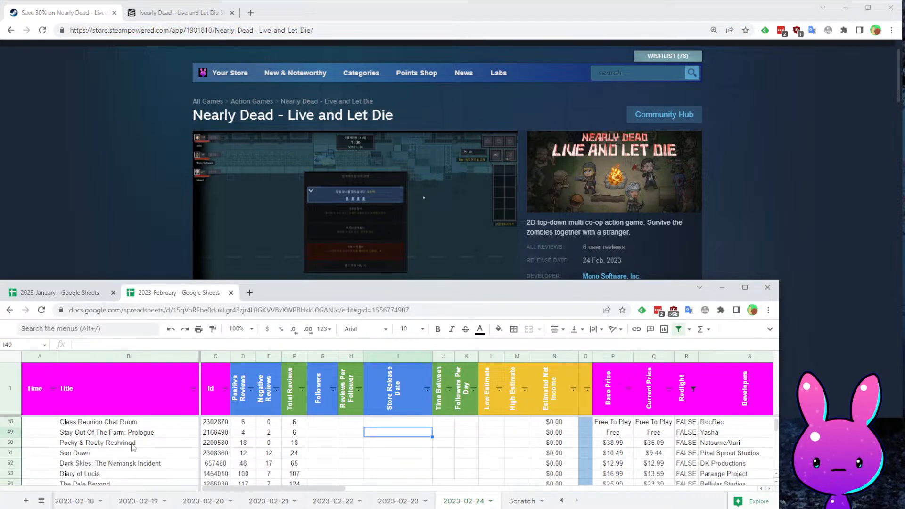
click(44, 426)
scroll(52, 429, up, 1)
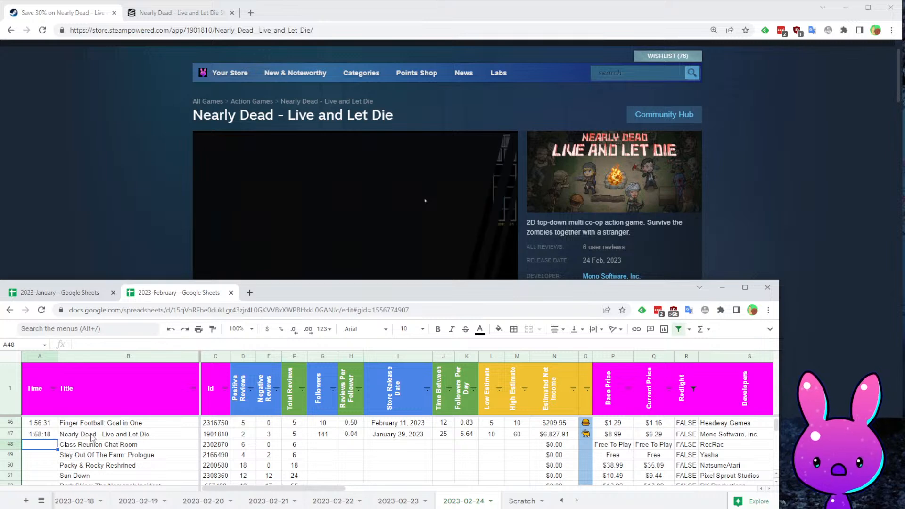
text(2:00)
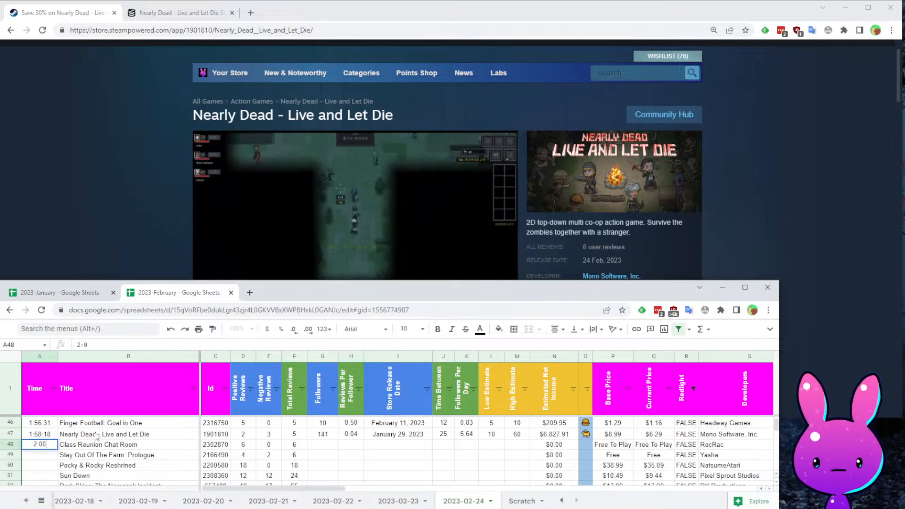
text(:56)
key(Return)
key(Right)
key(Right)
key(Up)
key(ctrl+c)
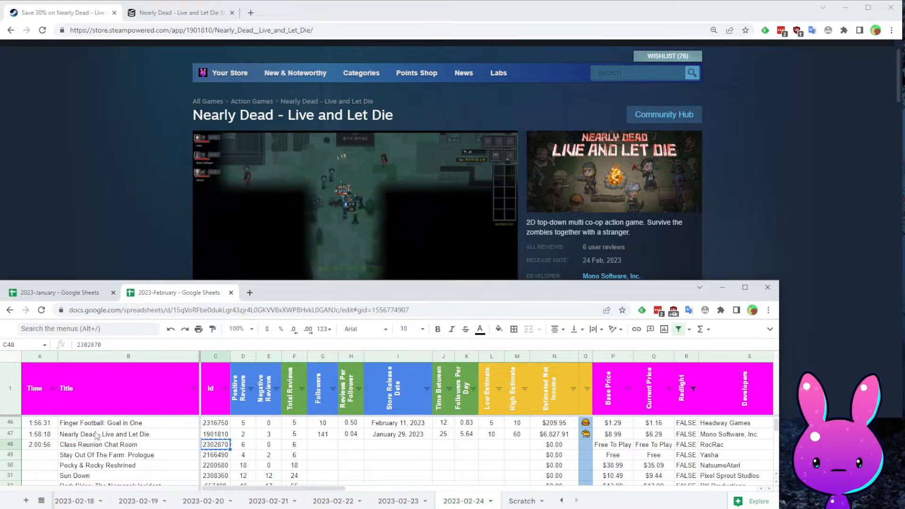
- Look across the Class Reunion Chat Room row, checking its review counts, prices and developer
key(Right)
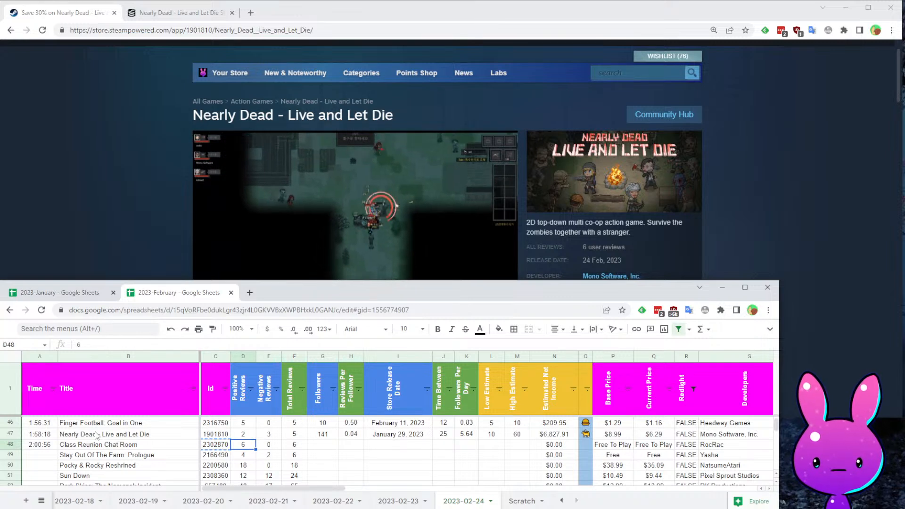
key(Right)
key(Right)
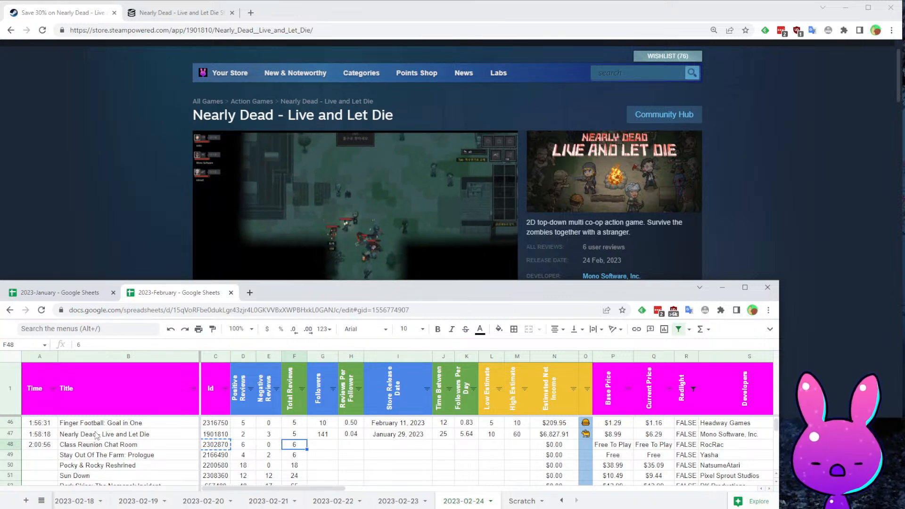
key(Right)
key(Right)
key(Right)
key(Right)
key(Right)
key(Right)
key(Right)
key(Right)
key(Right)
key(Right)
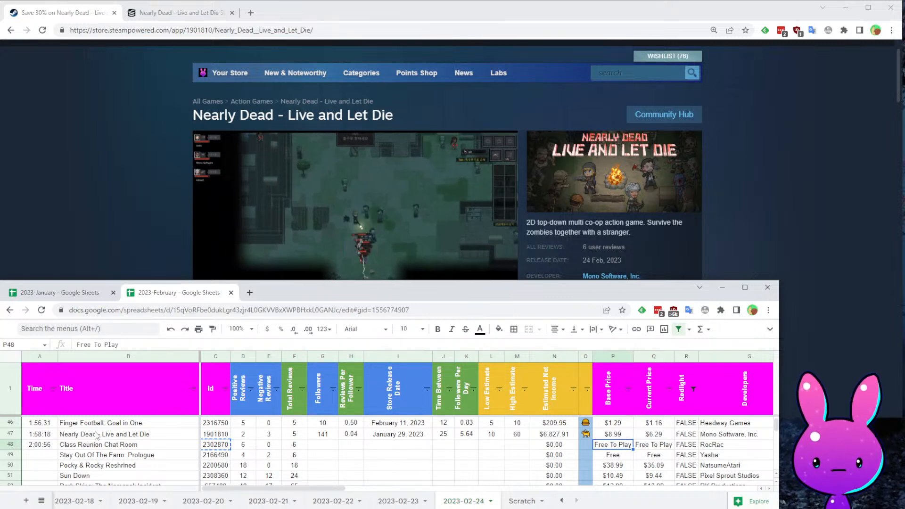
key(Right)
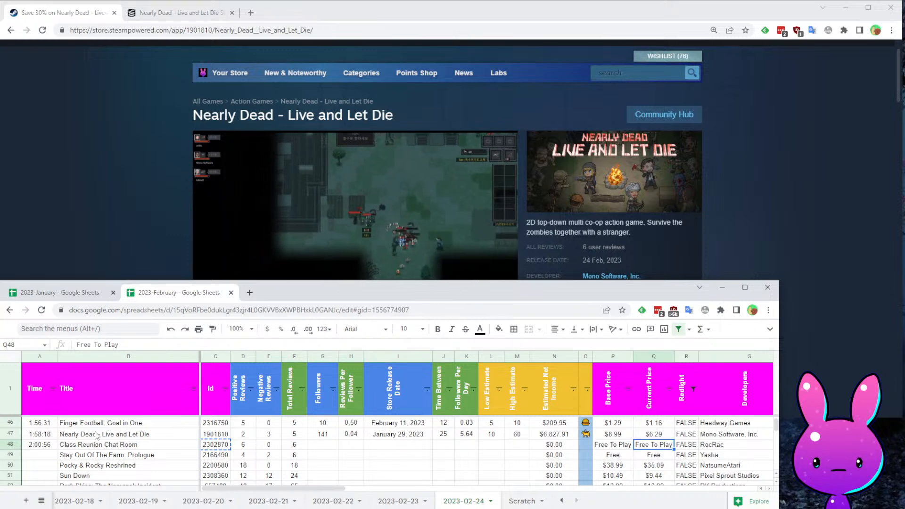
key(Right)
key(Right)
key(Up)
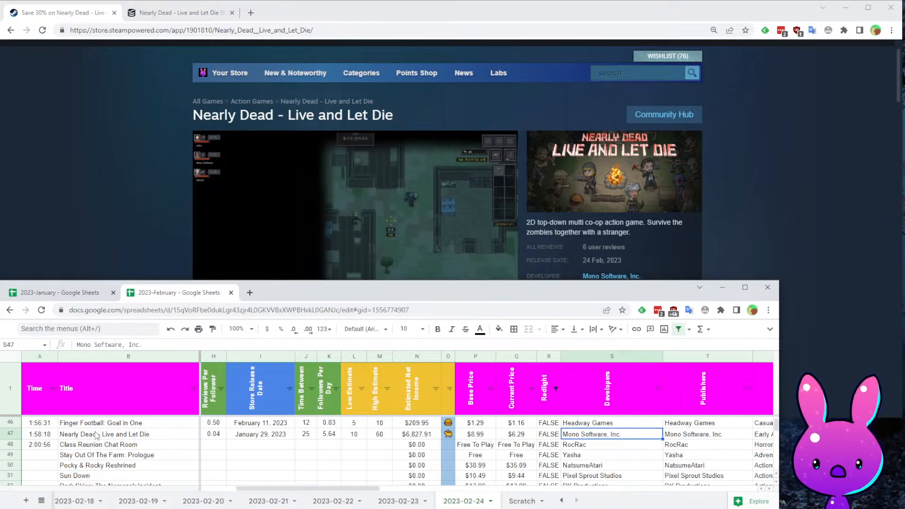
key(Home)
key(Down)
key(Right)
key(Right)
key(Right)
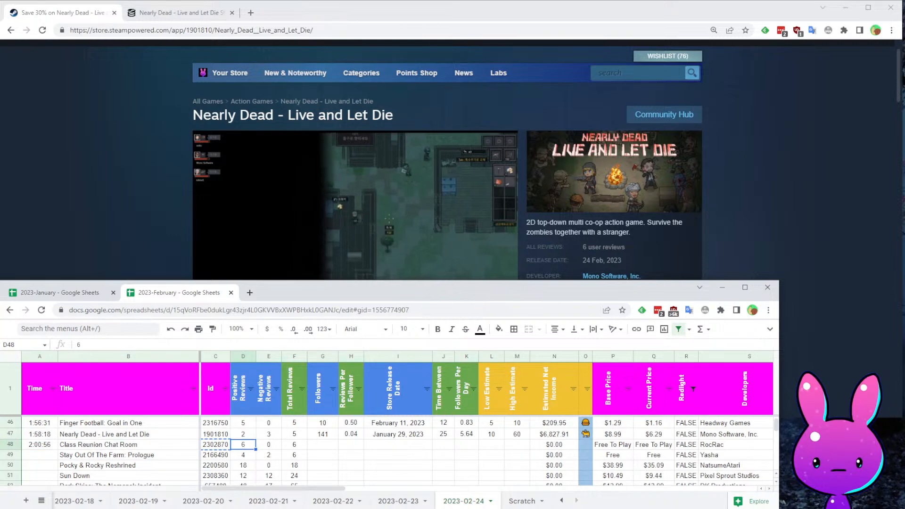
- Open the Steam store page for app 2302870 by replacing the app ID in the current store address
double_click(202, 30)
key(ctrl+v)
key(Return)
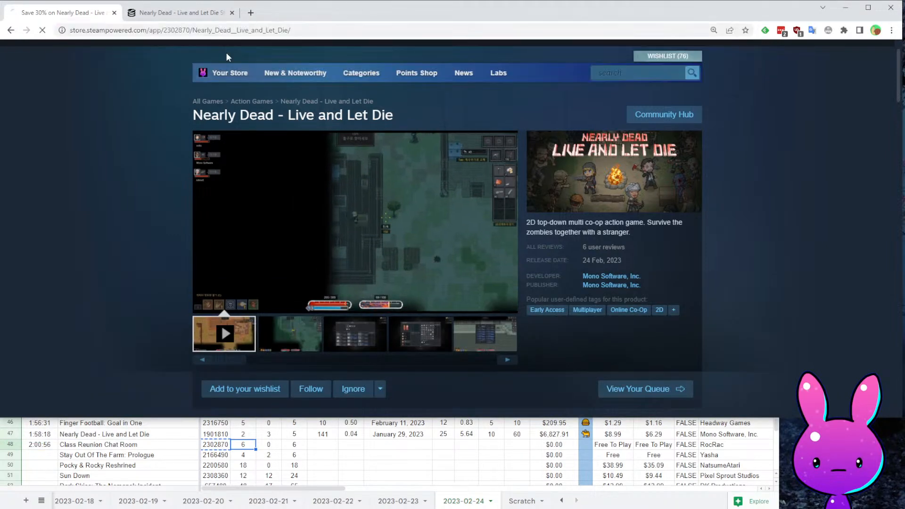
- Read the short description of Class Reunion Chat Room on its store page
scroll(549, 327, down, 2)
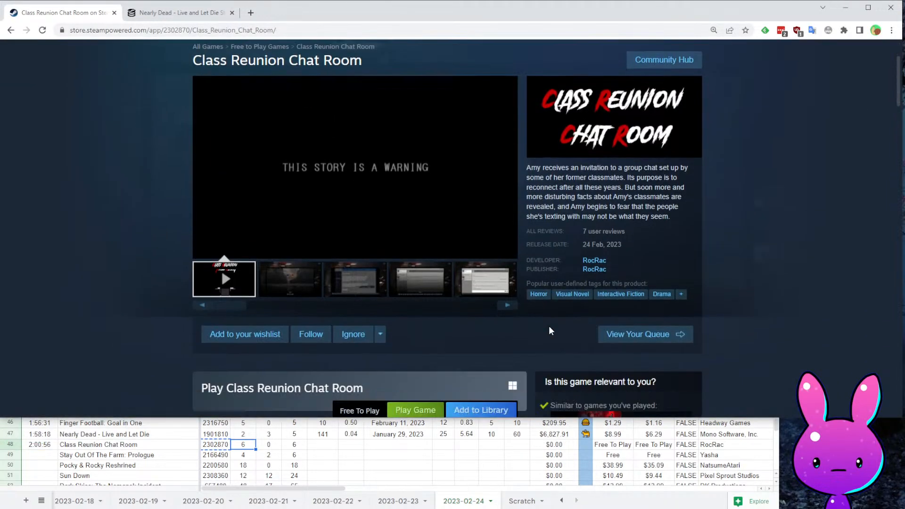
scroll(636, 241, up, 2)
drag(531, 222, 692, 228)
click(681, 264)
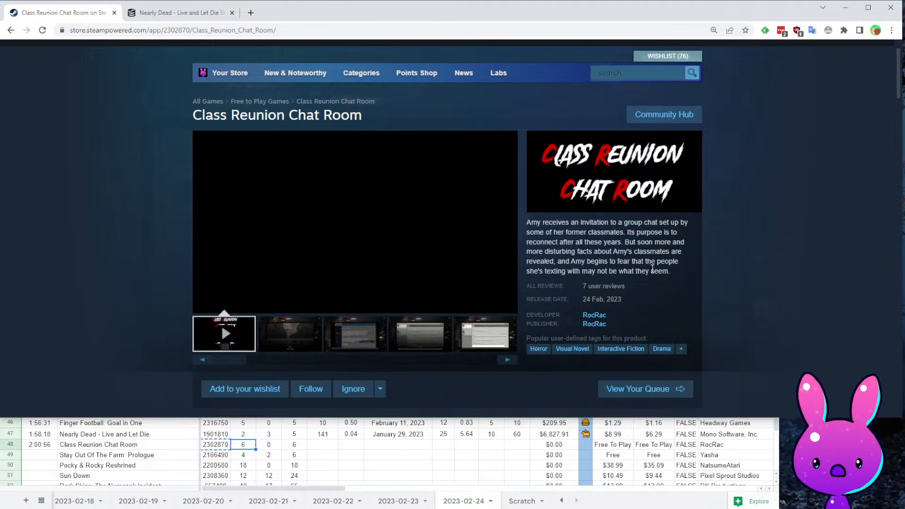
drag(560, 252, 636, 253)
click(636, 253)
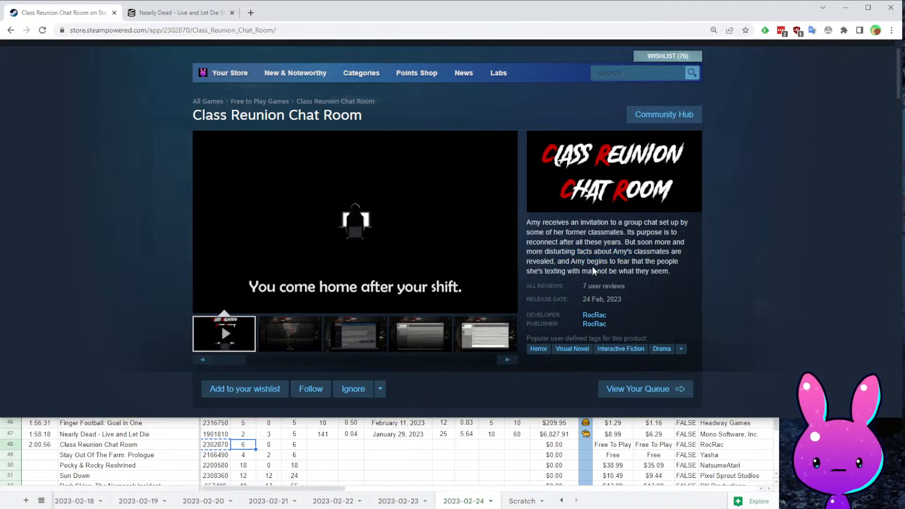
drag(576, 271, 667, 272)
click(668, 272)
- Browse the Class Reunion Chat Room screenshots, including the later chat window images
scroll(694, 262, down, 1)
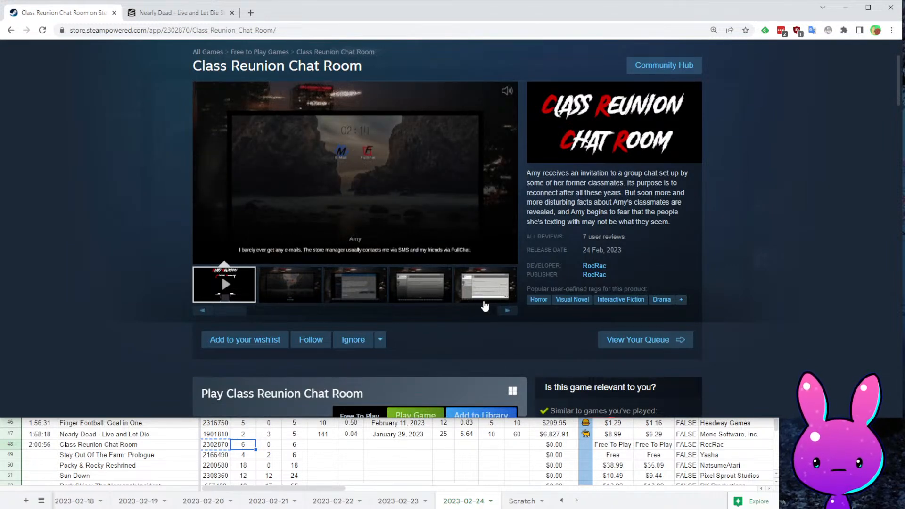
click(407, 296)
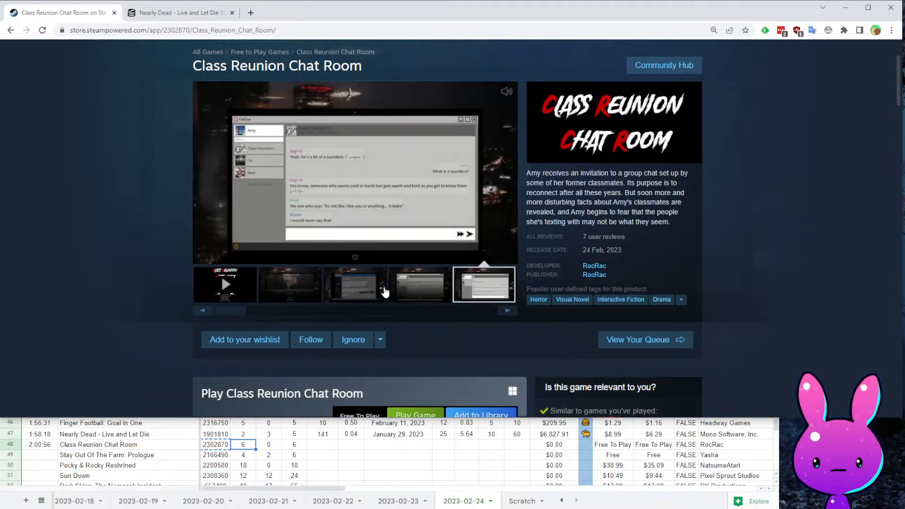
drag(251, 314, 447, 327)
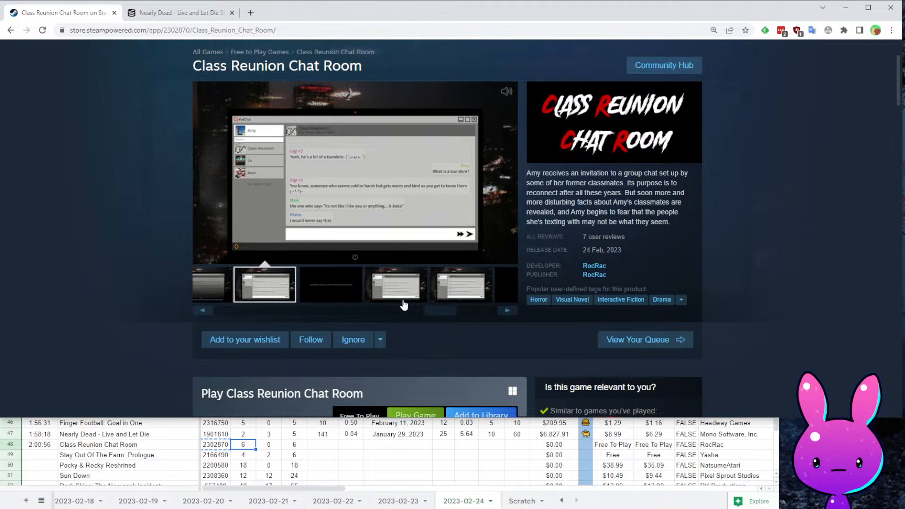
click(400, 297)
click(452, 286)
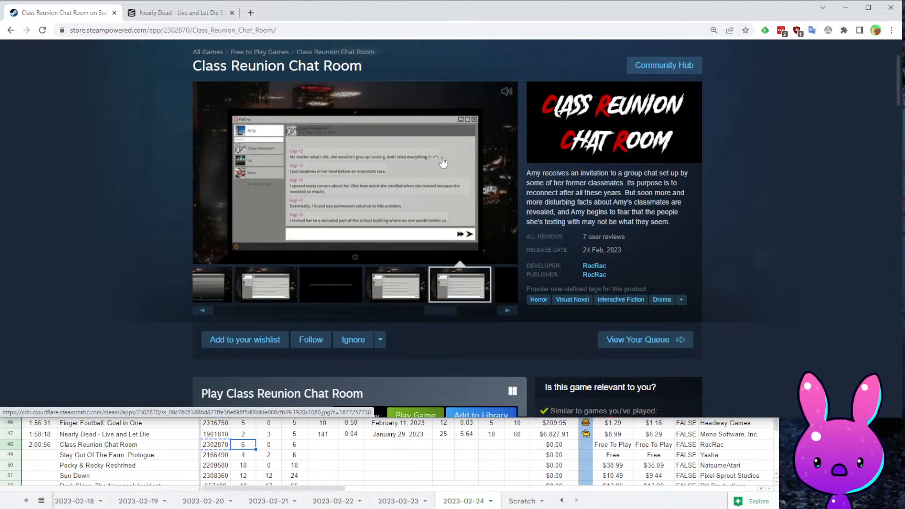
- Skim the rest of the Class Reunion Chat Room store page down to its customer reviews
scroll(443, 162, down, 4)
scroll(435, 160, up, 3)
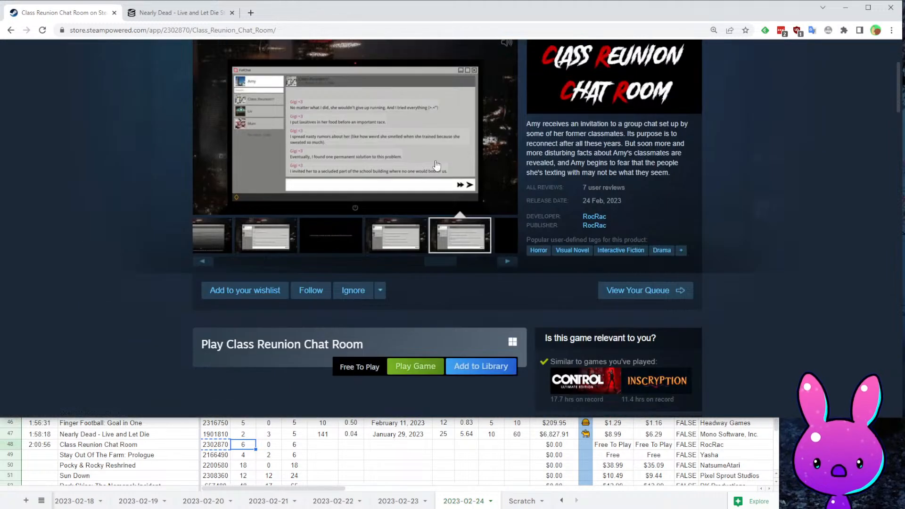
scroll(470, 150, down, 15)
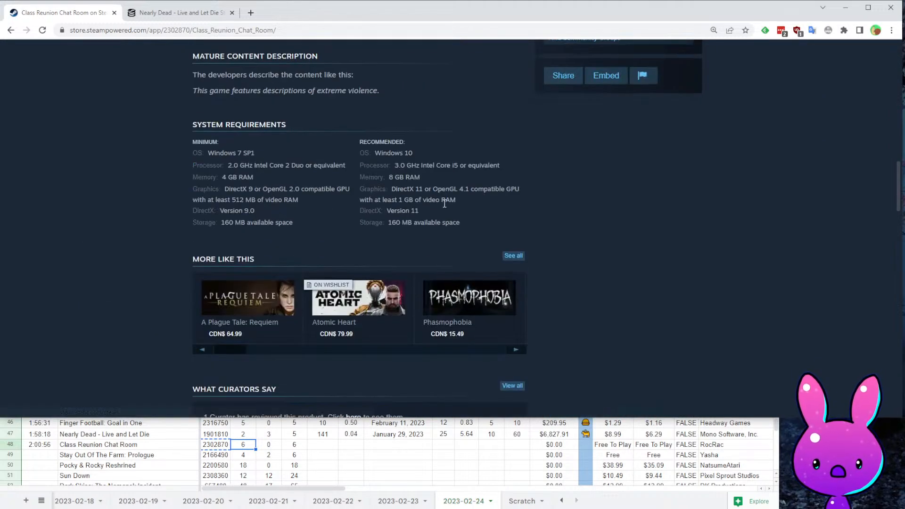
scroll(444, 196, up, 6)
scroll(402, 315, down, 7)
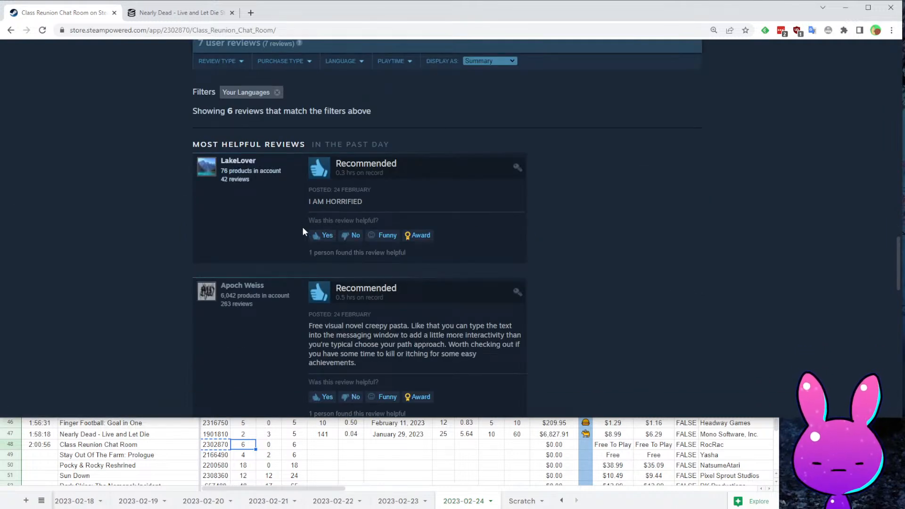
- Read the customer reviews of Class Reunion Chat Room, from the past day's reviews to the overall ones
scroll(477, 294, down, 3)
scroll(478, 295, down, 2)
drag(299, 72, 403, 89)
click(496, 155)
scroll(539, 171, down, 3)
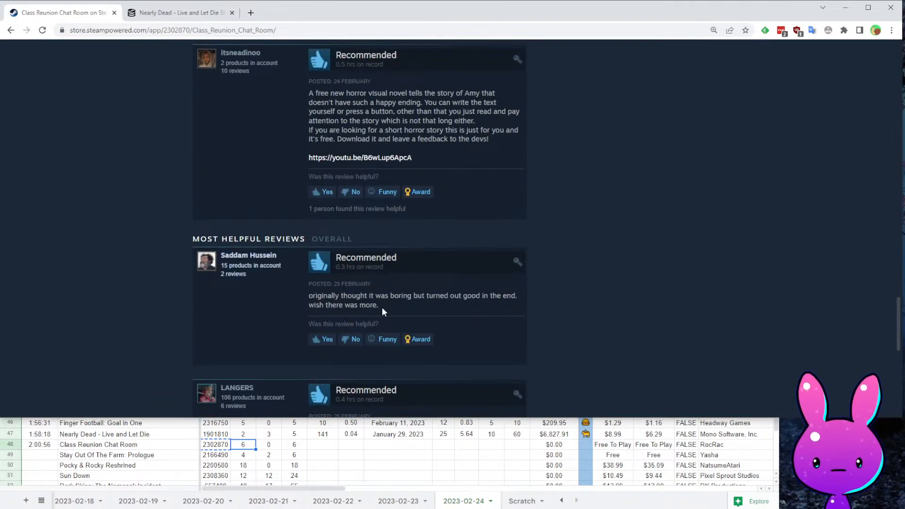
scroll(469, 291, down, 3)
drag(309, 148, 461, 159)
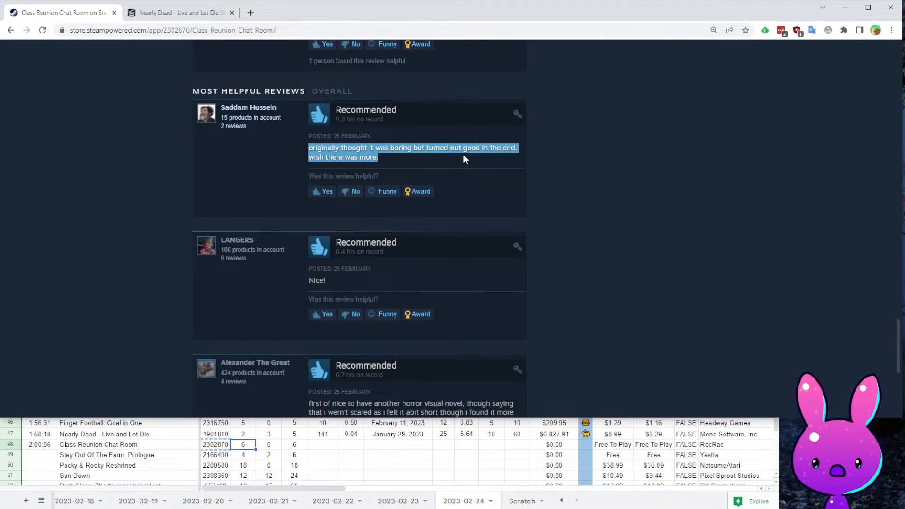
click(480, 167)
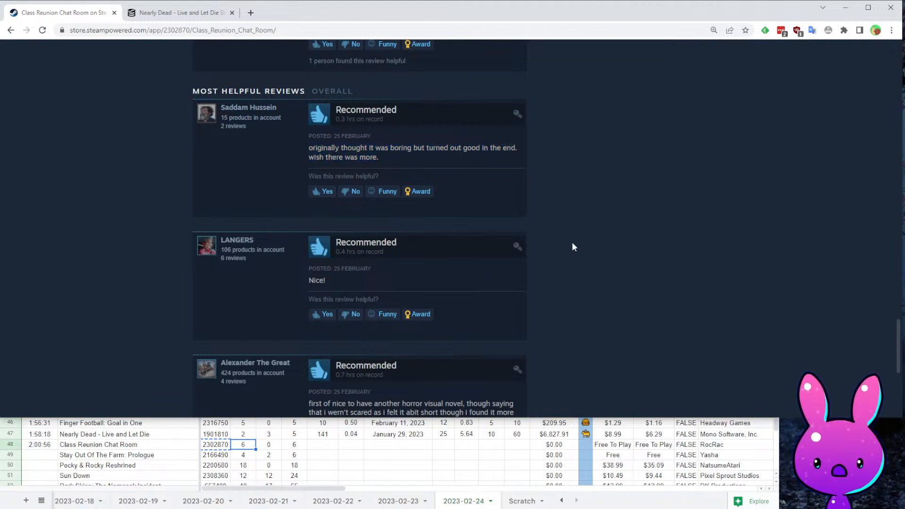
- Open the SteamDB charts page for Class Reunion Chat Room using its app ID 2302870
scroll(611, 155, up, 15)
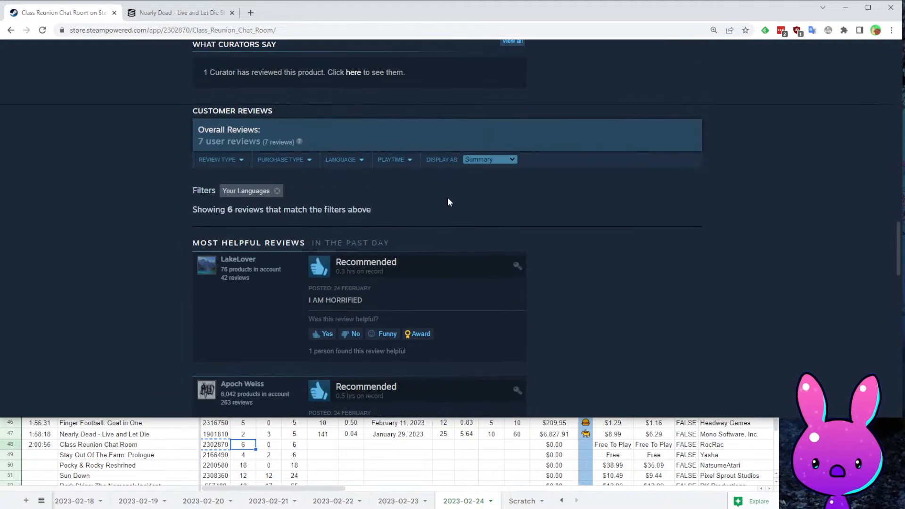
scroll(616, 241, up, 12)
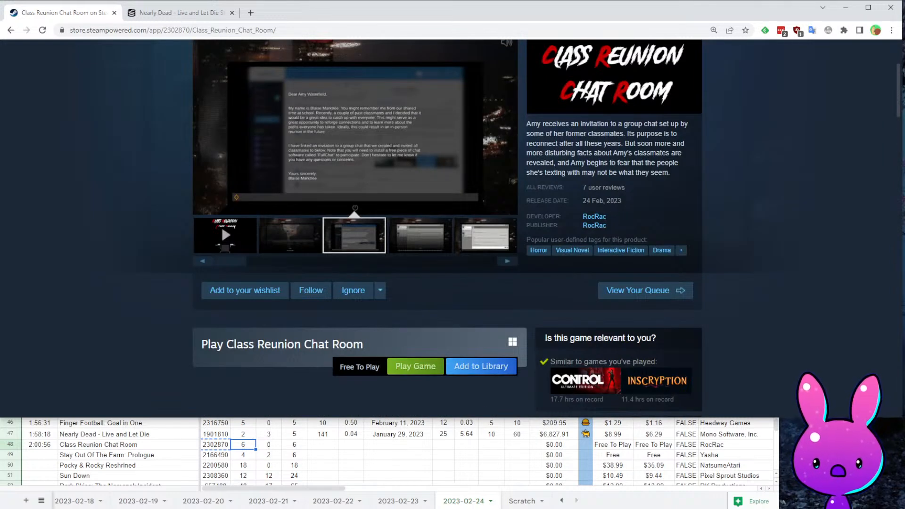
double_click(172, 30)
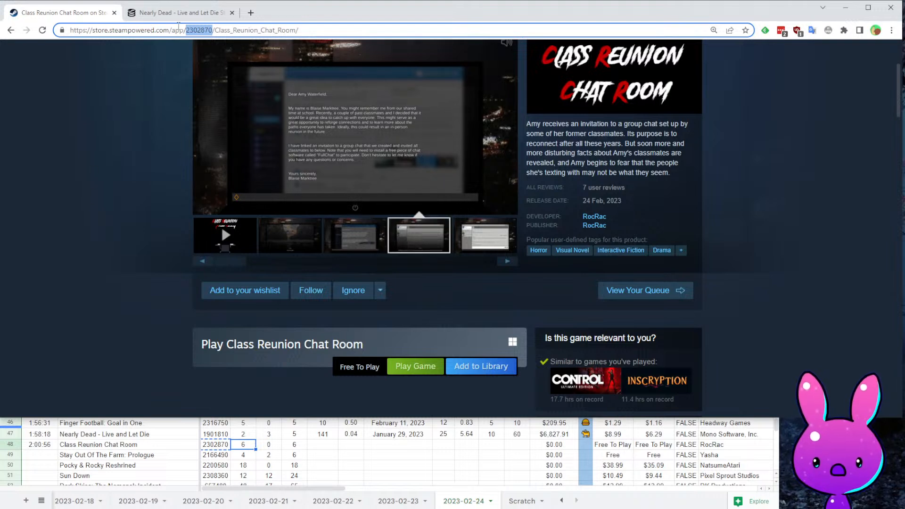
click(152, 13)
double_click(147, 28)
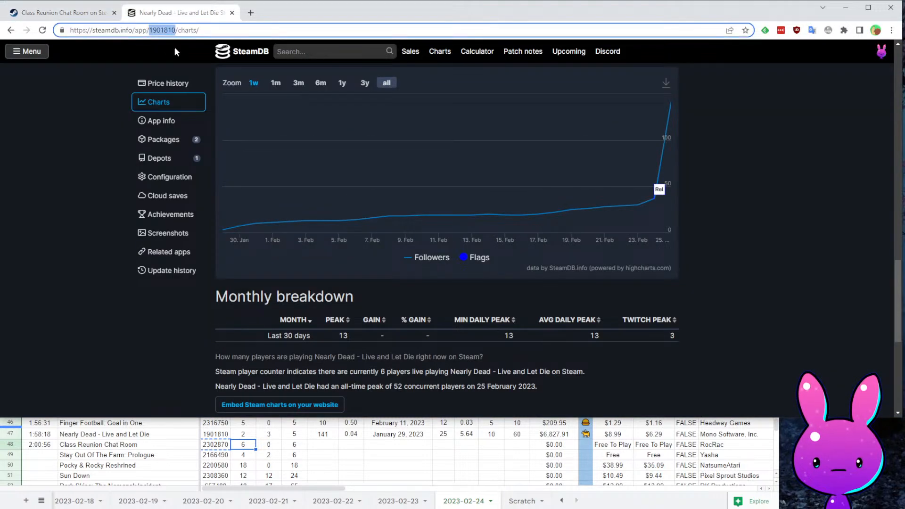
key(ctrl+v)
click(173, 49)
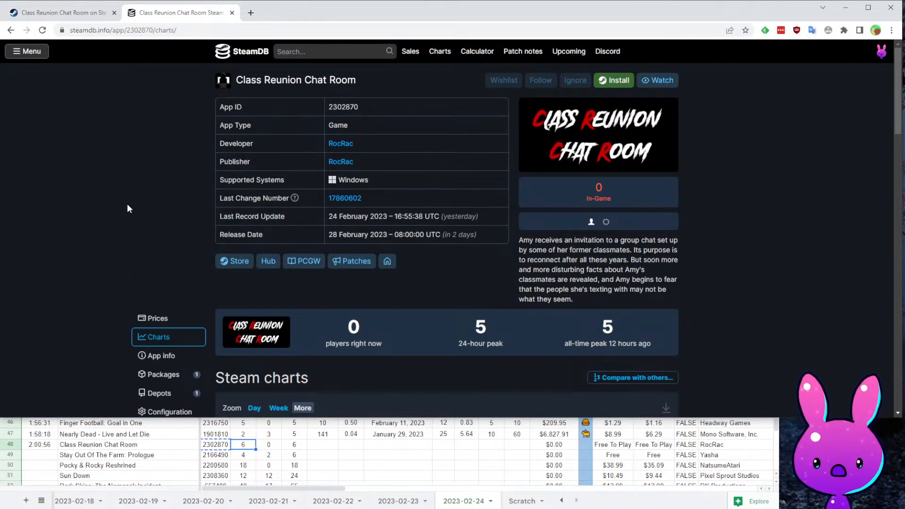
- Look through the SteamDB player charts and enter 7 as the followers of Class Reunion Chat Room in the spreadsheet
scroll(128, 204, down, 10)
scroll(452, 239, up, 5)
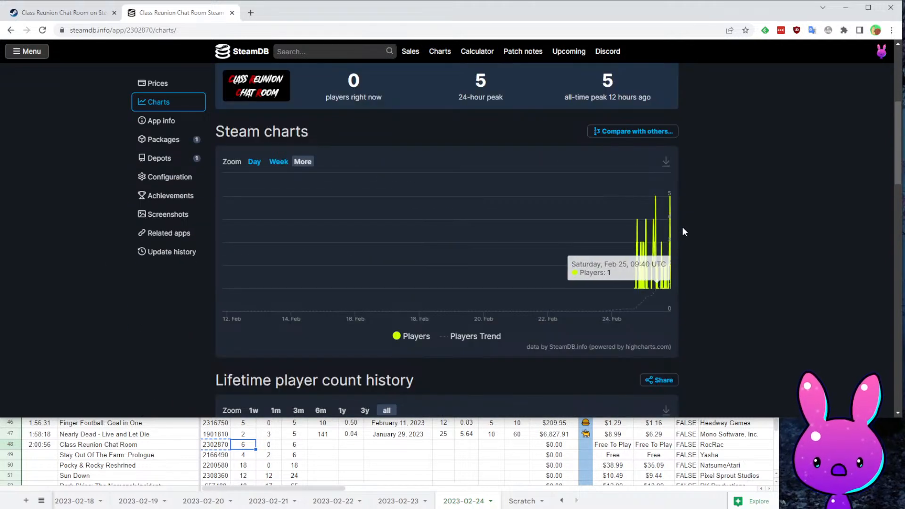
scroll(679, 221, down, 5)
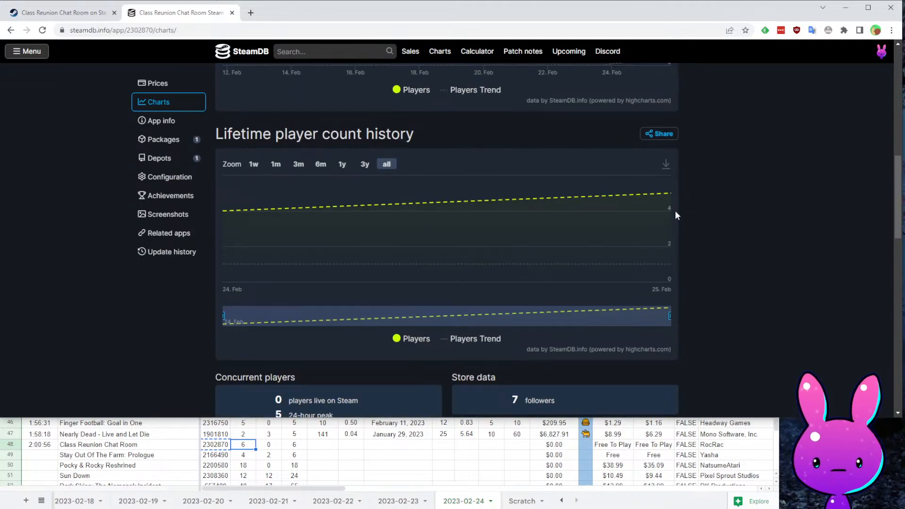
scroll(675, 210, down, 6)
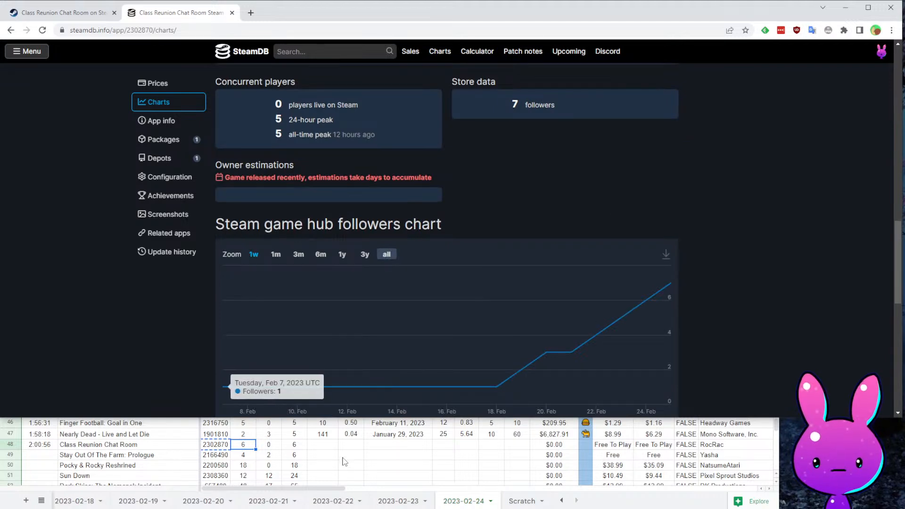
click(325, 445)
text(7)
key(Tab)
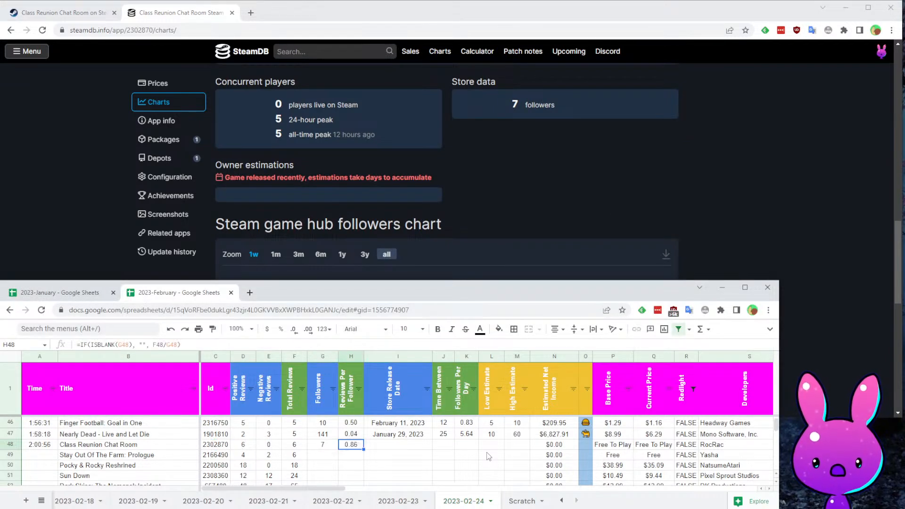
key(Tab)
- Find the start of the followers chart and enter February 7, 2023 as the store release date of Class Reunion Chat Room
click(637, 229)
scroll(702, 238, down, 5)
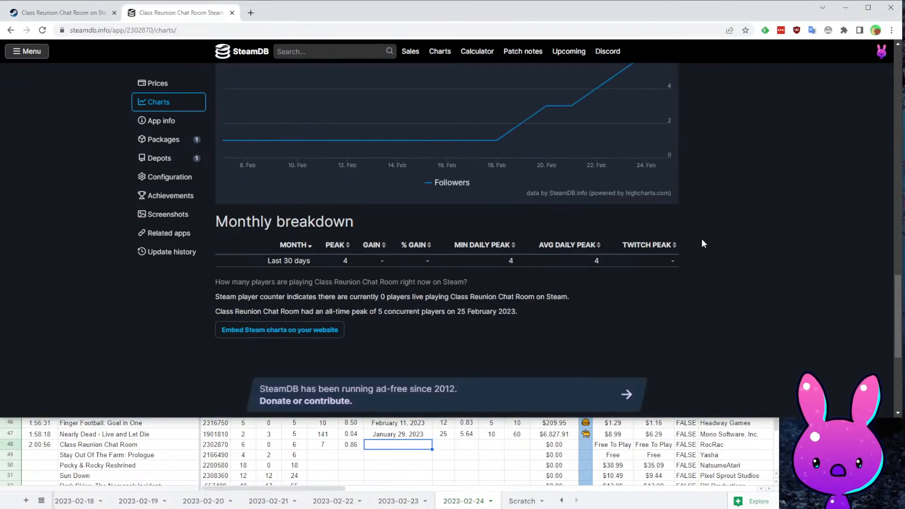
scroll(305, 272, up, 2)
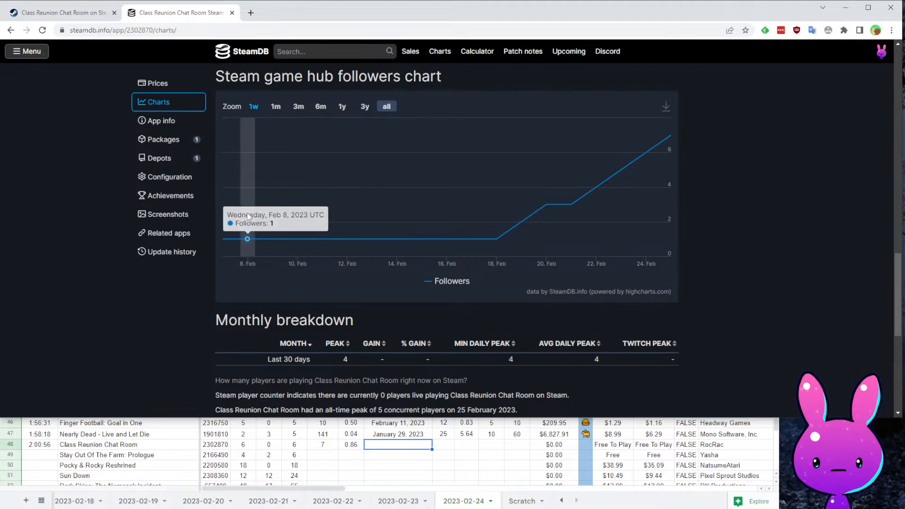
click(400, 443)
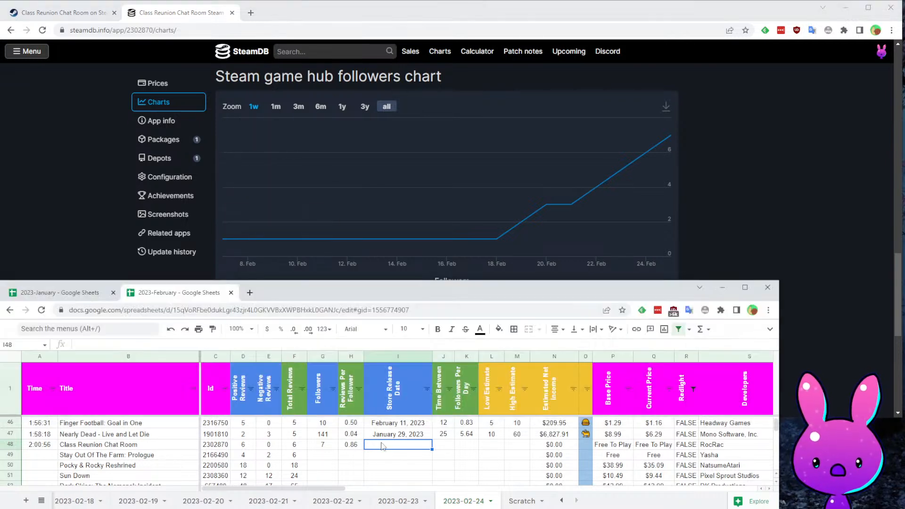
text(2/7/)
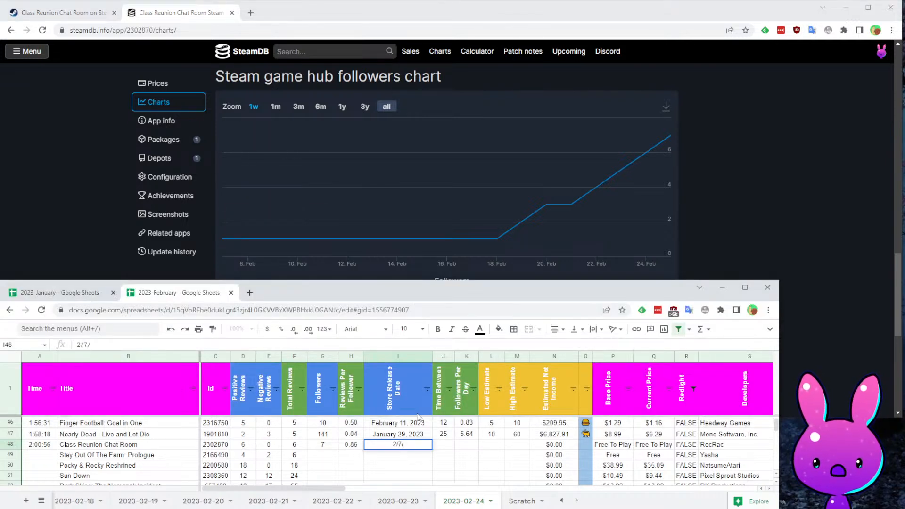
key(Return)
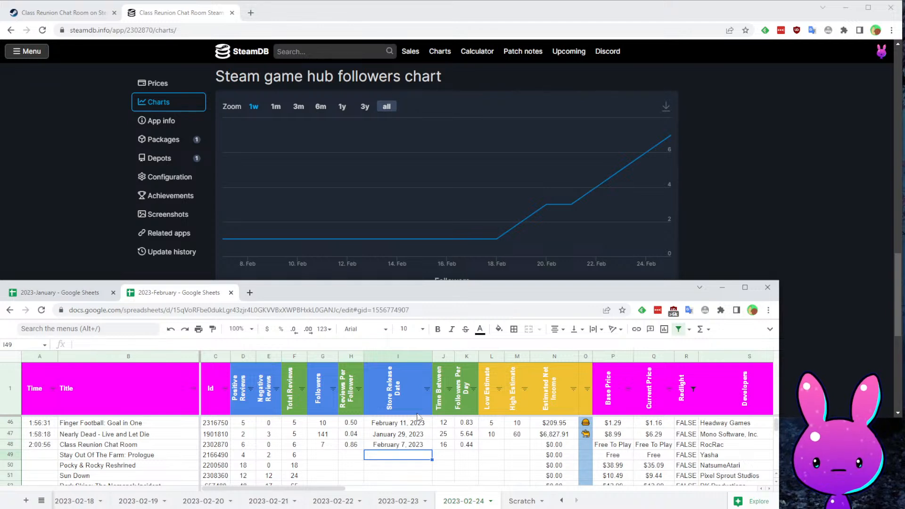
- Enter 6 as the low estimate for Class Reunion Chat Room
key(Right)
key(Right)
key(Up)
key(Right)
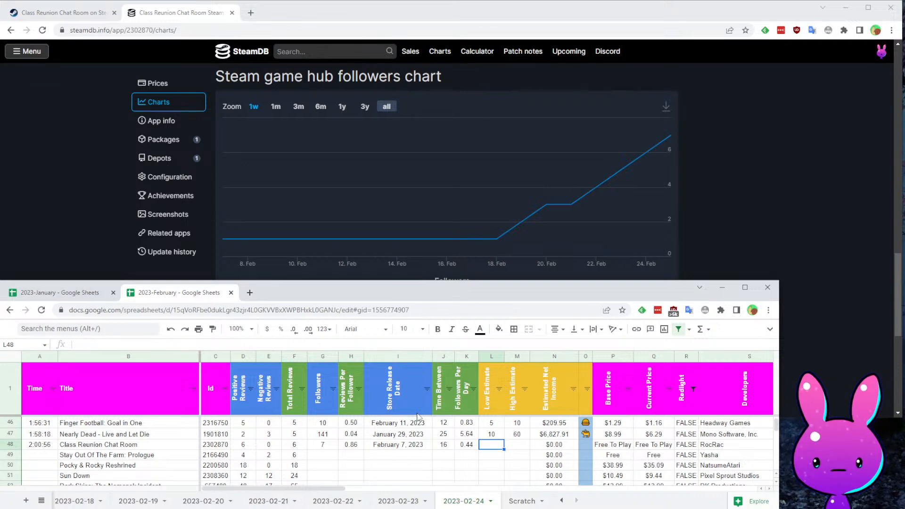
text(6)
key(Up)
- Enter 45 as the high estimate for Class Reunion Chat Room
key(Right)
key(Down)
key(Left)
key(Left)
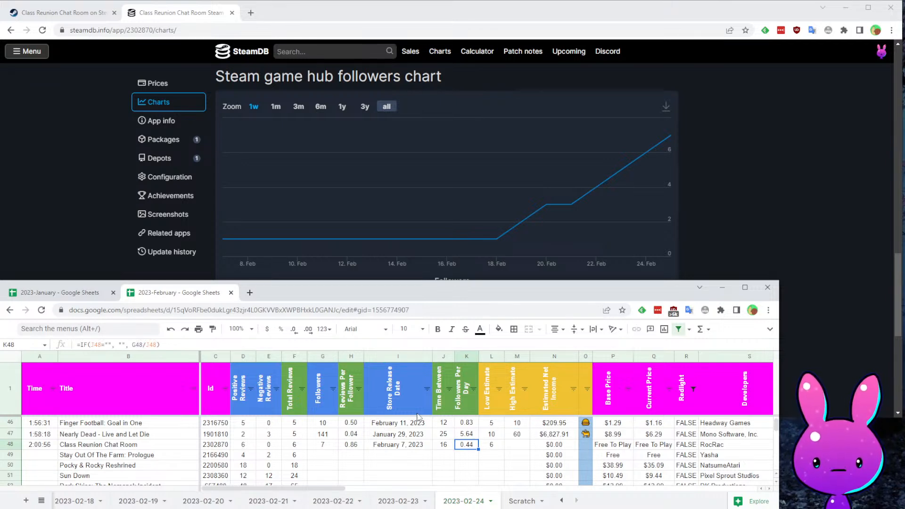
key(Right)
key(Right)
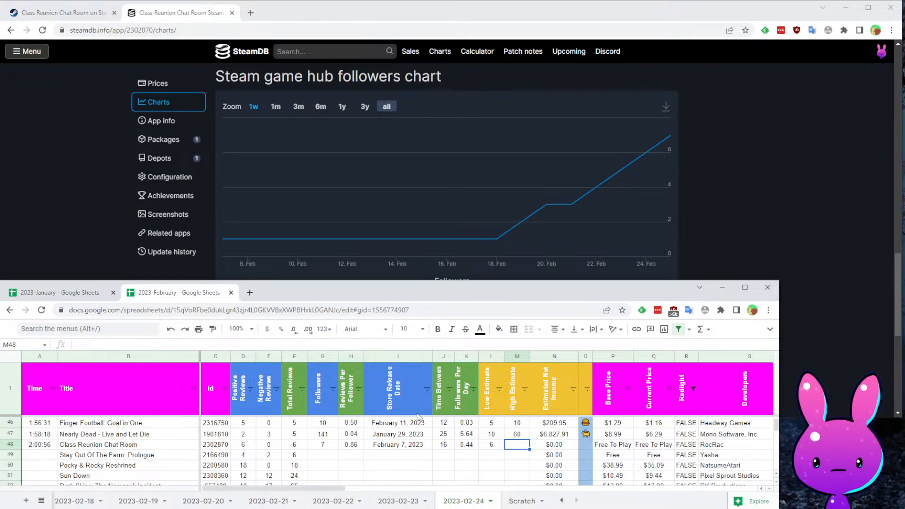
key(Left)
key(Left)
key(Right)
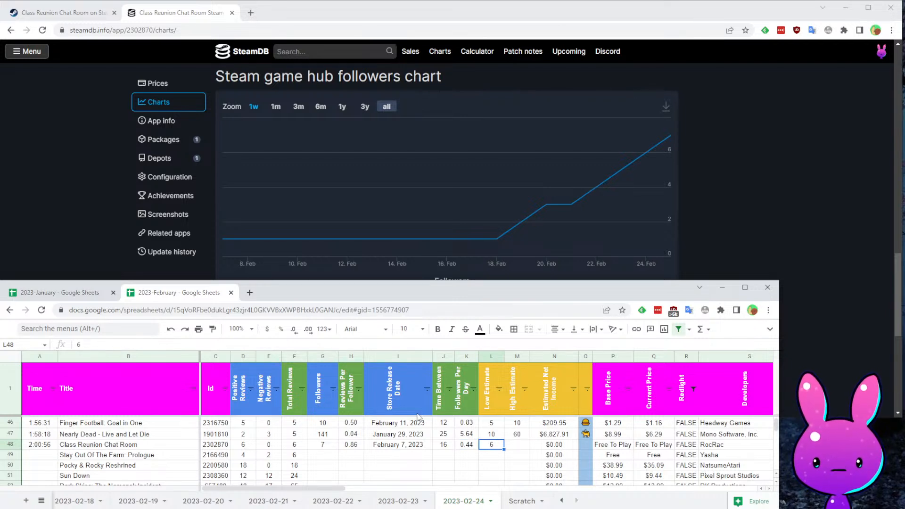
key(Right)
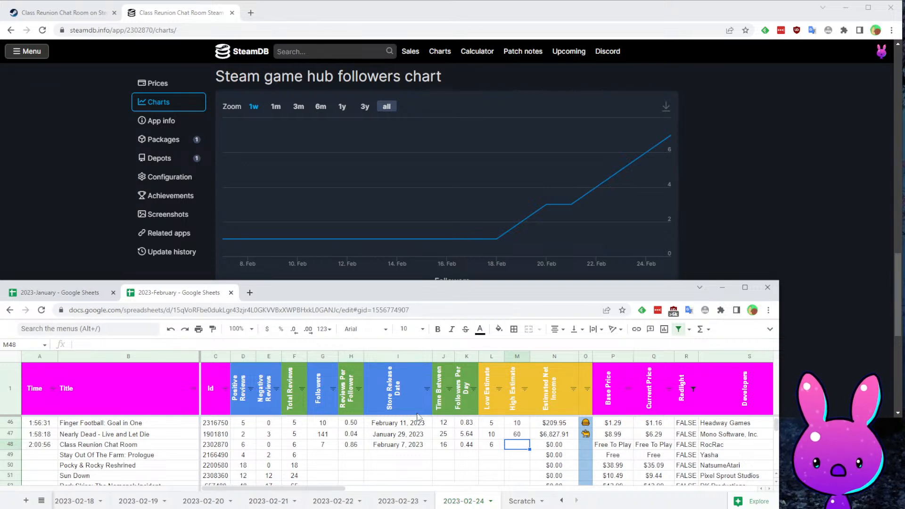
text(45)
key(Return)
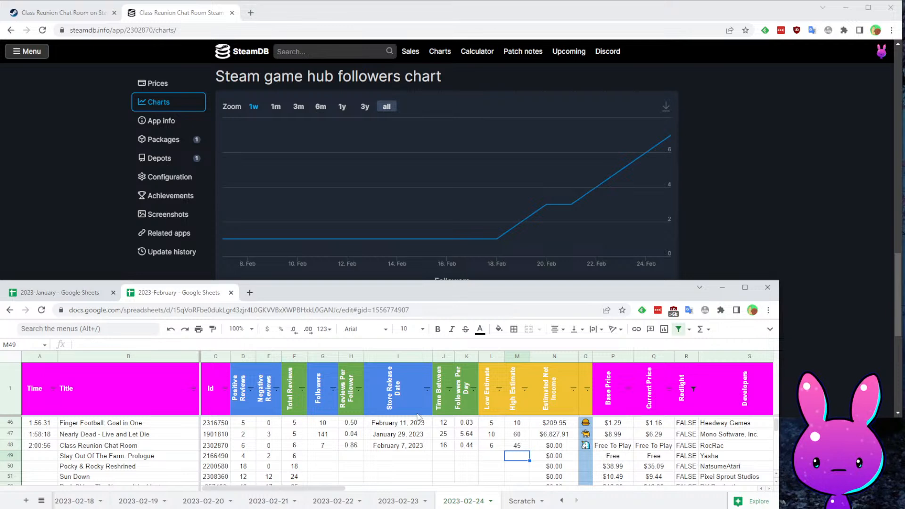
- Log the time 2:03:33 for Stay Out Of The Farm: Prologue and copy its app ID
key(Right)
key(Right)
key(Up)
key(Left)
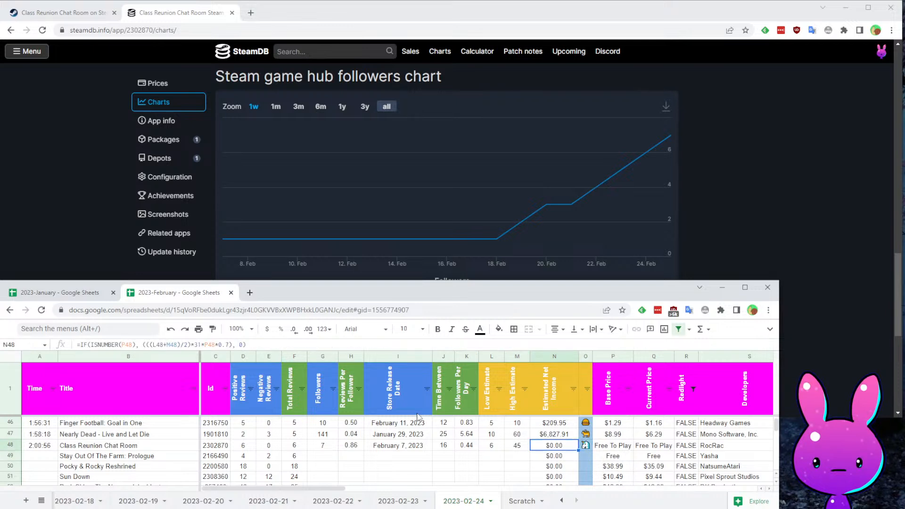
key(Left)
key(Left)
key(Left)
key(Left)
key(Left)
key(Left)
key(Left)
key(Left)
key(Left)
key(Right)
key(Right)
key(Right)
key(Right)
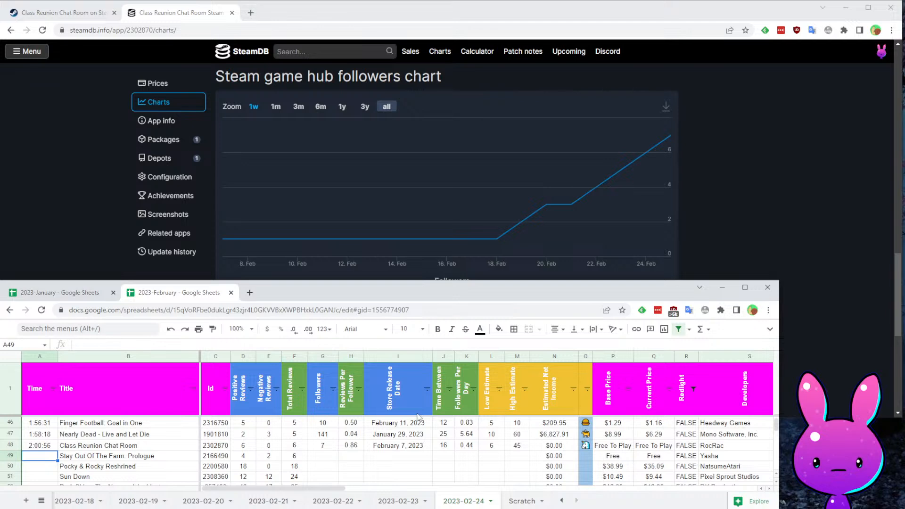
key(Down)
key(Down)
key(Down)
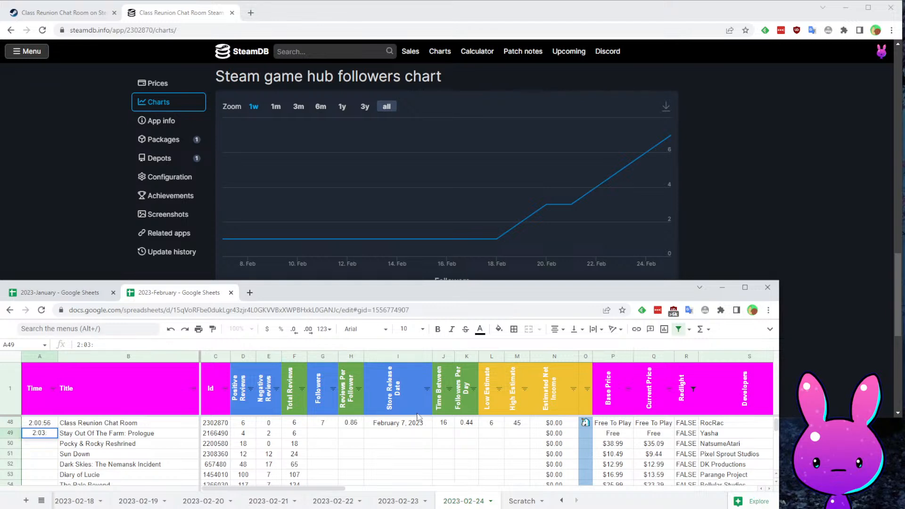
key(Up)
key(Right)
key(Right)
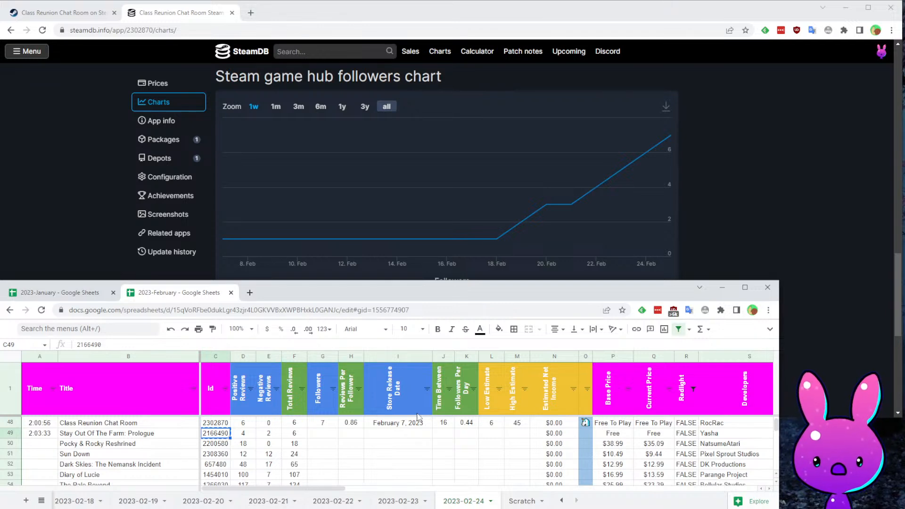
- Check the developer, publisher and title entries of Stay Out Of The Farm: Prologue in the spreadsheet
click(750, 437)
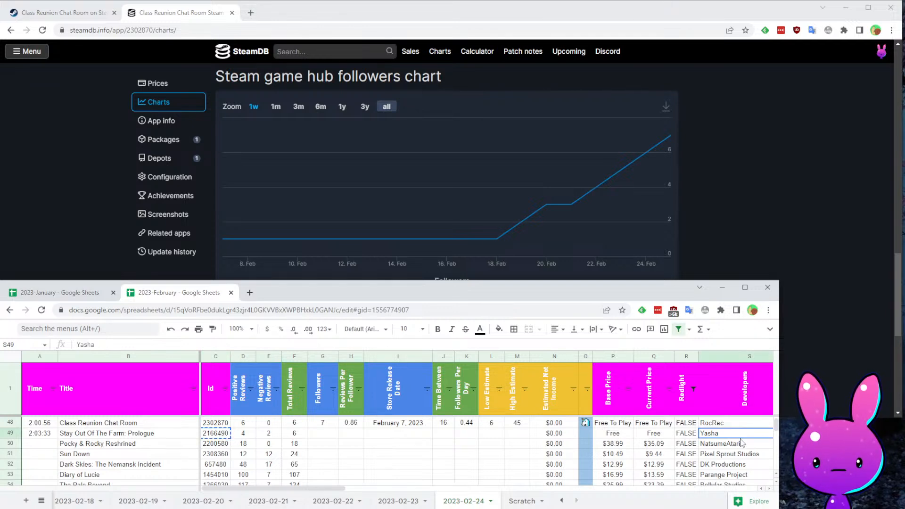
key(Right)
key(Up)
key(Home)
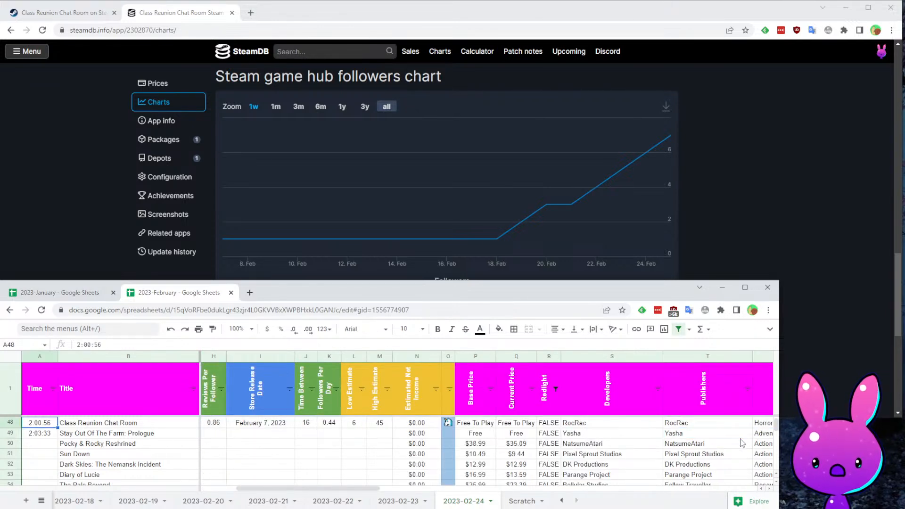
key(Down)
key(Right)
key(Right)
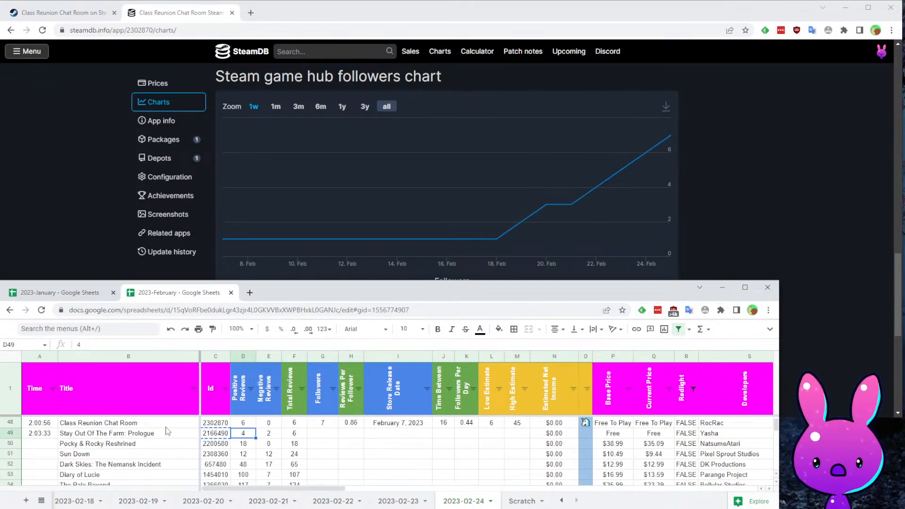
key(Up)
key(Left)
key(Left)
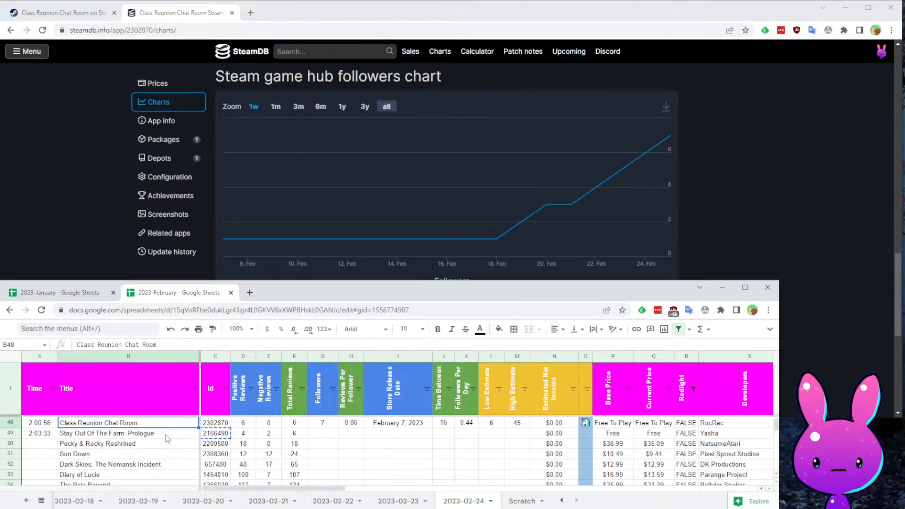
click(168, 438)
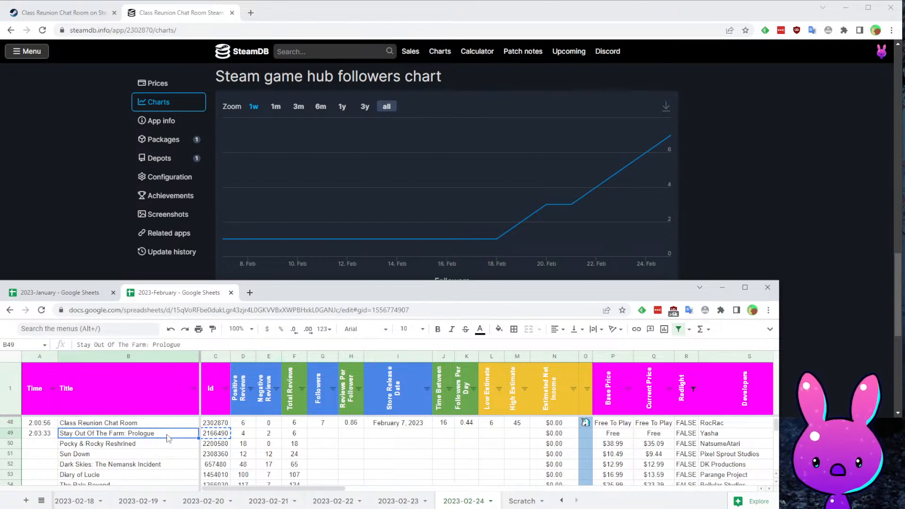
- Open the Steam store page of Stay Out Of The Farm: Prologue using its app ID 2166490
click(71, 14)
double_click(171, 31)
text(2166490)
key(Return)
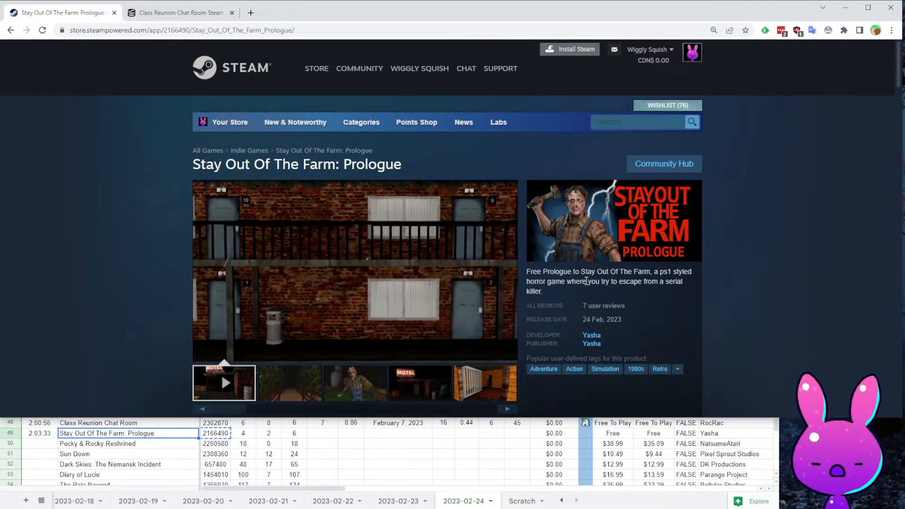
- Read the short description of Stay Out Of The Farm: Prologue on its store page
drag(532, 272, 630, 273)
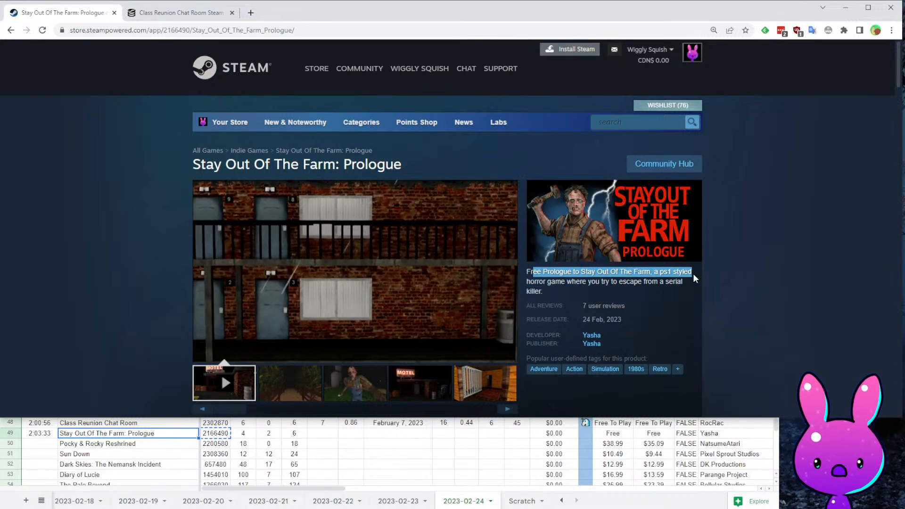
drag(530, 281, 671, 290)
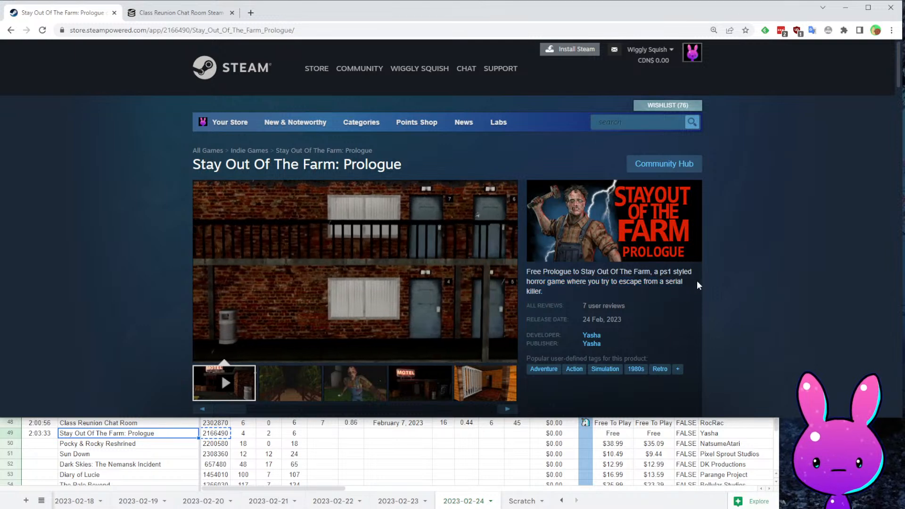
click(524, 276)
- Browse the first four screenshots of Stay Out Of The Farm: Prologue
scroll(347, 313, down, 2)
click(296, 300)
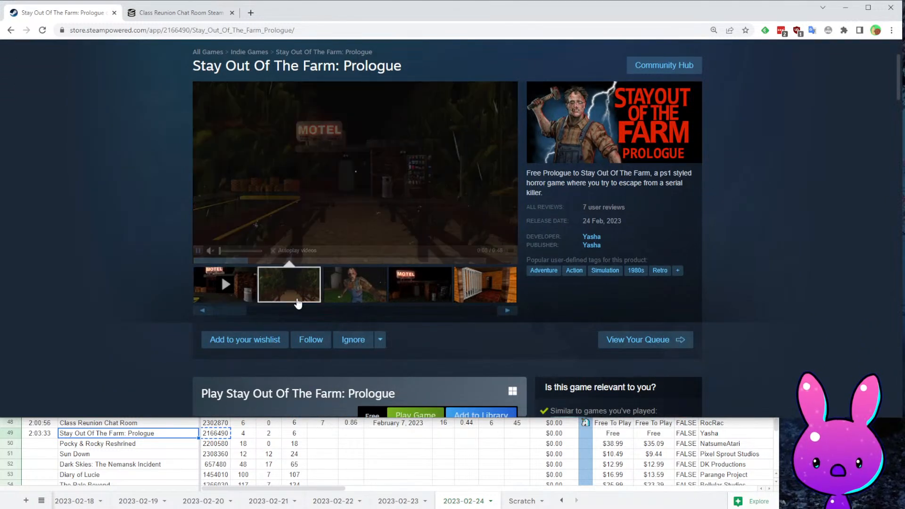
click(343, 288)
click(391, 287)
click(485, 286)
- Open the store page of the full game Stay Out Of The Farm from the prologue's game description
scroll(496, 334, down, 6)
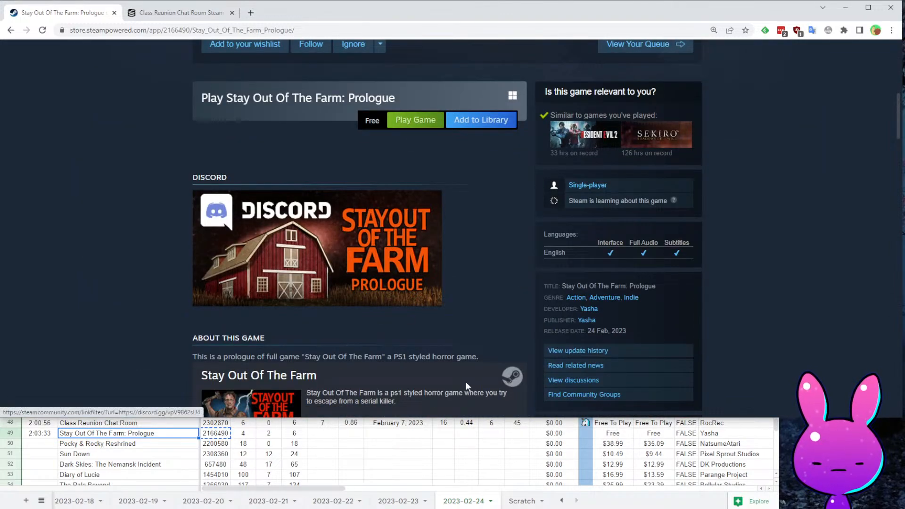
scroll(415, 331, down, 4)
click(277, 198)
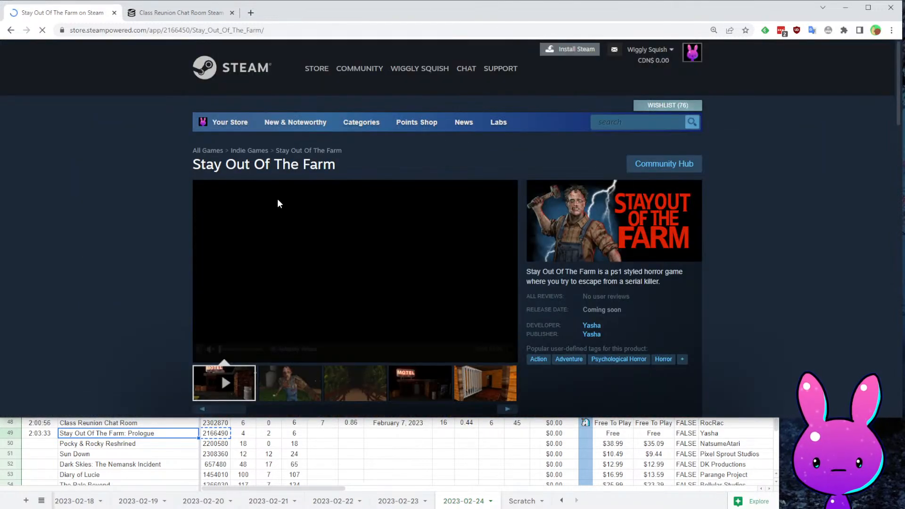
- Return to the store page of Stay Out Of The Farm: Prologue and read its customer reviews
scroll(397, 227, down, 3)
key(alt+Left)
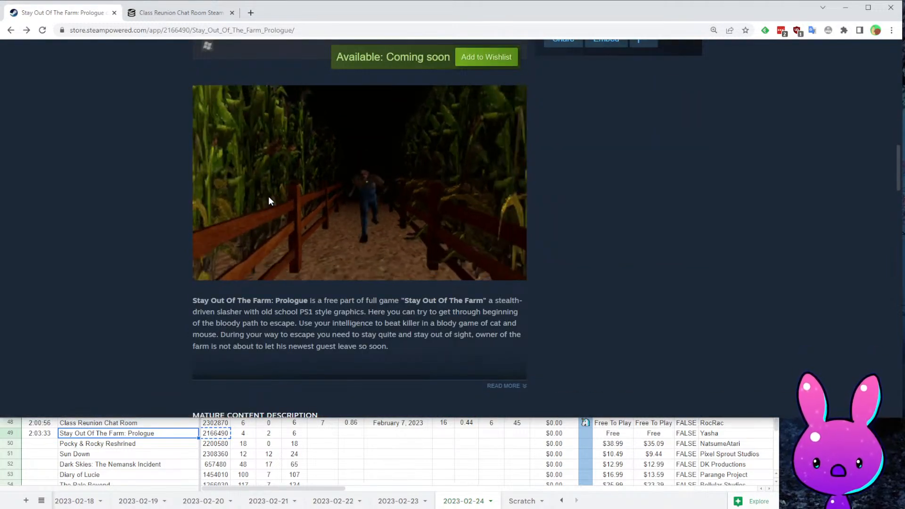
scroll(524, 249, down, 15)
scroll(459, 282, up, 3)
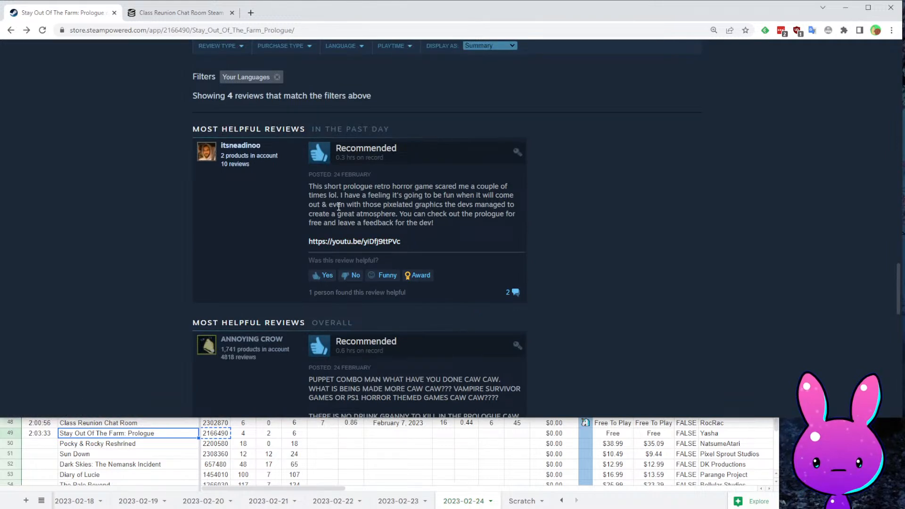
drag(301, 188, 502, 208)
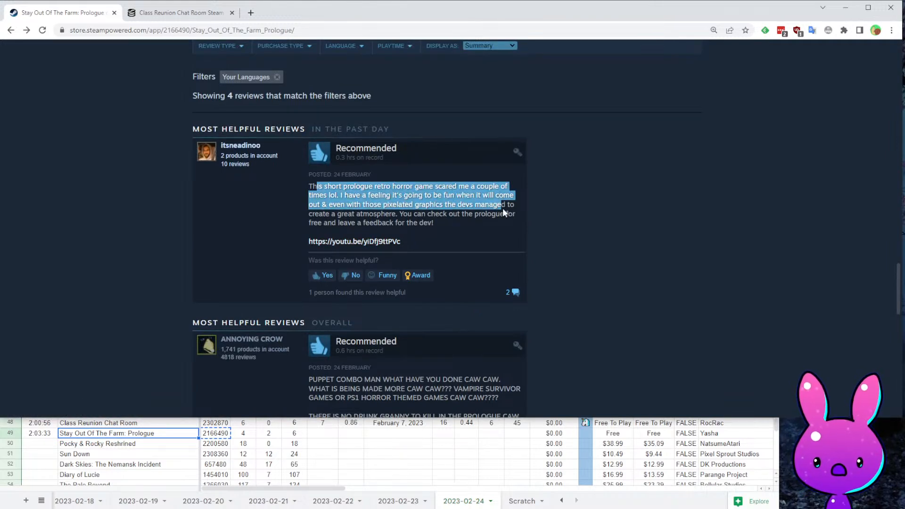
scroll(604, 265, down, 10)
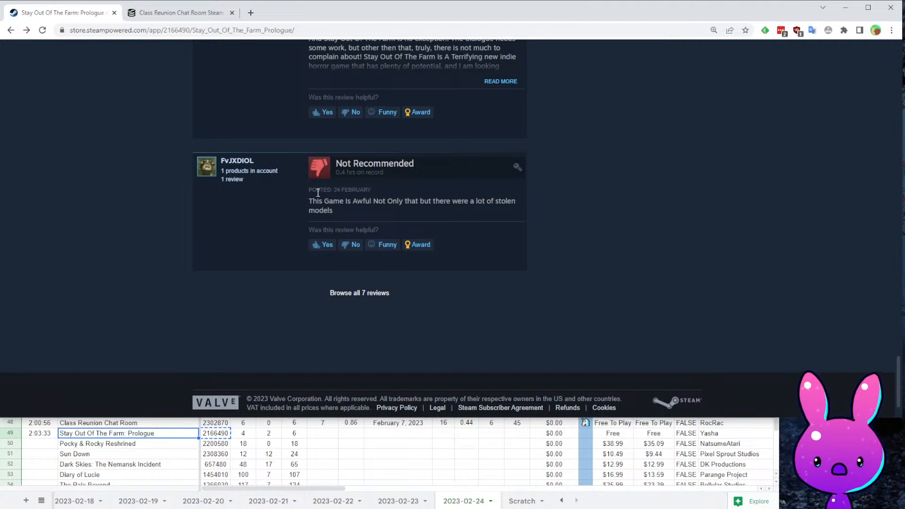
drag(304, 204, 447, 211)
click(555, 239)
scroll(584, 297, up, 5)
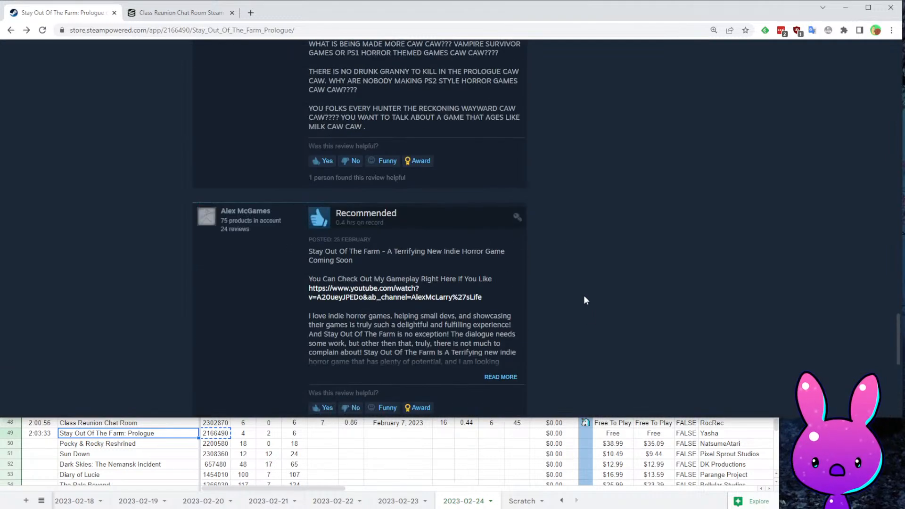
scroll(557, 307, down, 5)
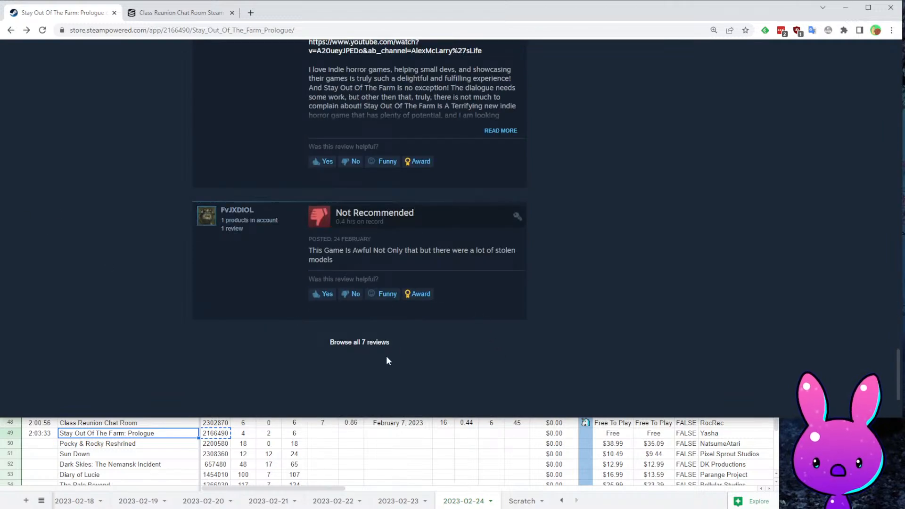
- Remove the language filter from the prologue's customer reviews and translate the Chinese review into English
scroll(497, 307, up, 12)
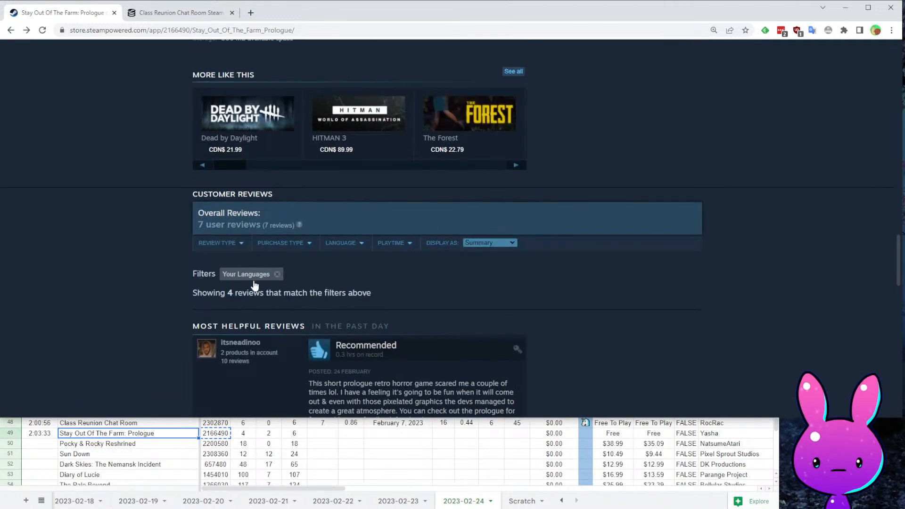
click(254, 282)
scroll(537, 317, down, 10)
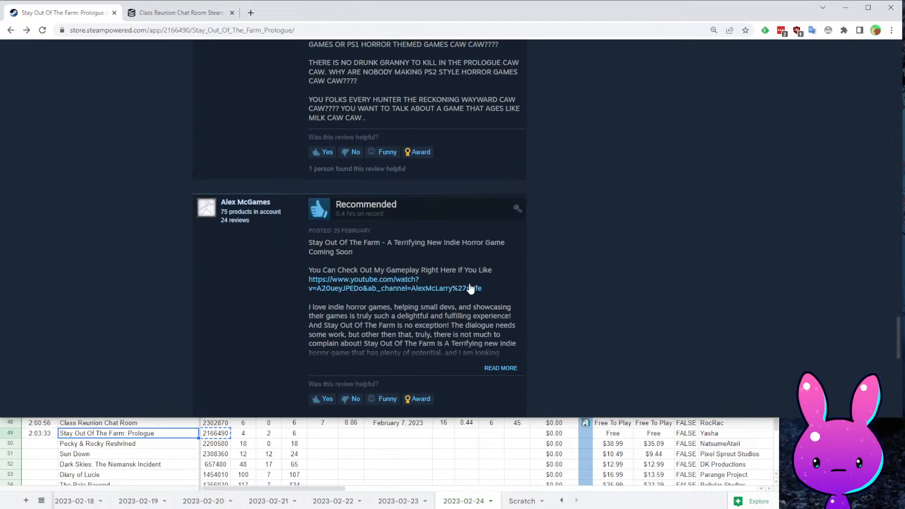
scroll(436, 262, down, 6)
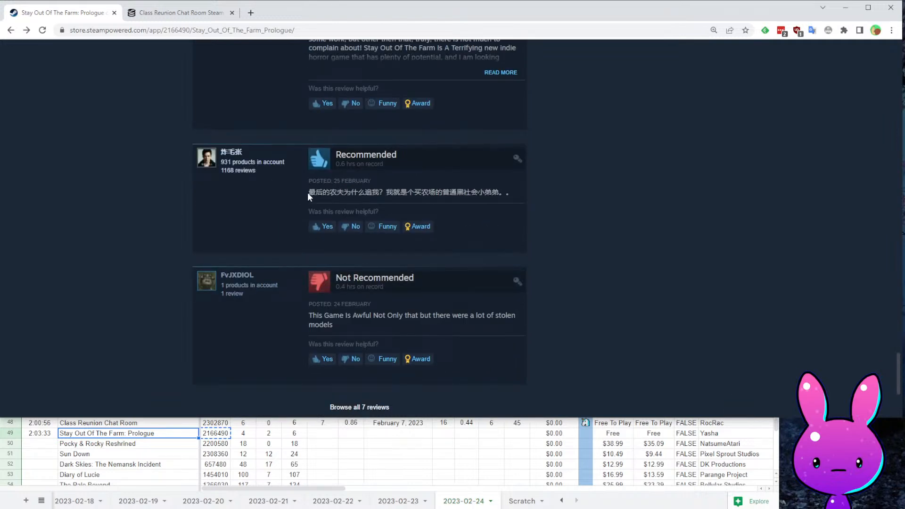
click(512, 209)
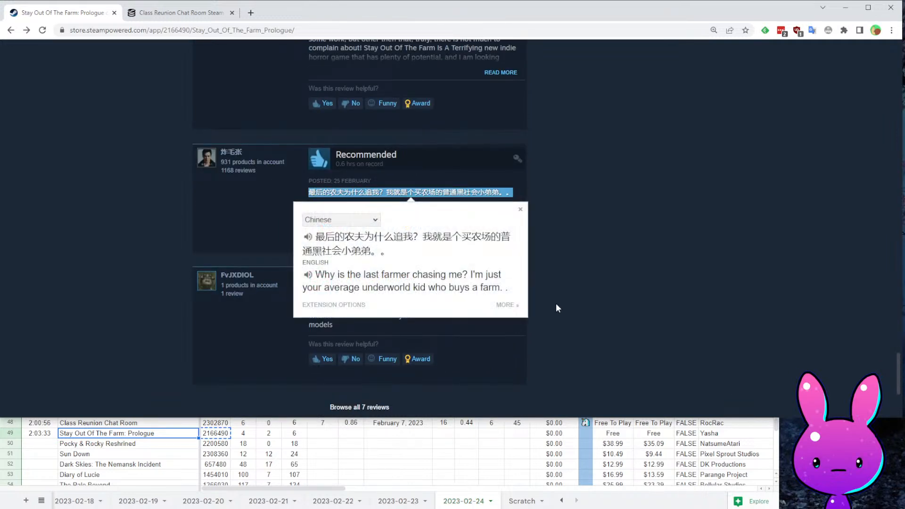
drag(356, 274, 504, 276)
click(609, 242)
scroll(625, 245, up, 20)
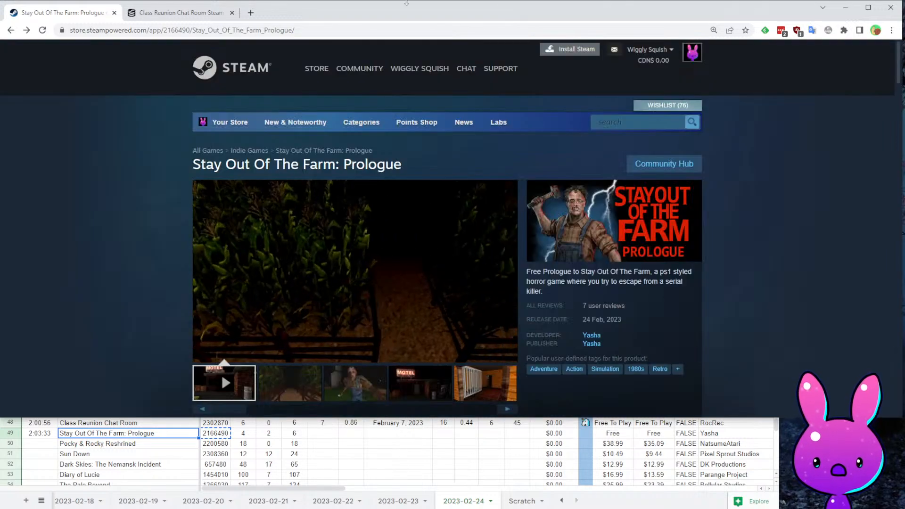
- Open the SteamDB charts page of Stay Out Of The Farm: Prologue using app ID 2166490
click(196, 28)
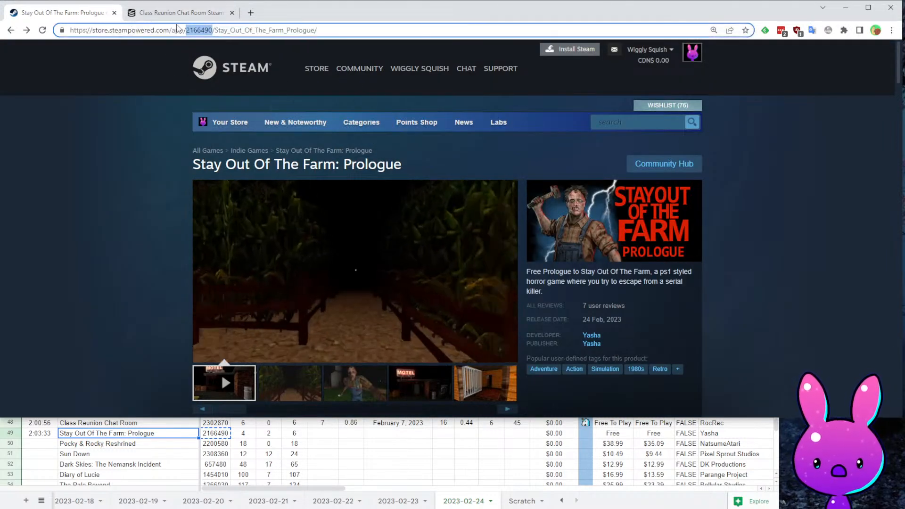
click(170, 13)
click(132, 31)
double_click(133, 30)
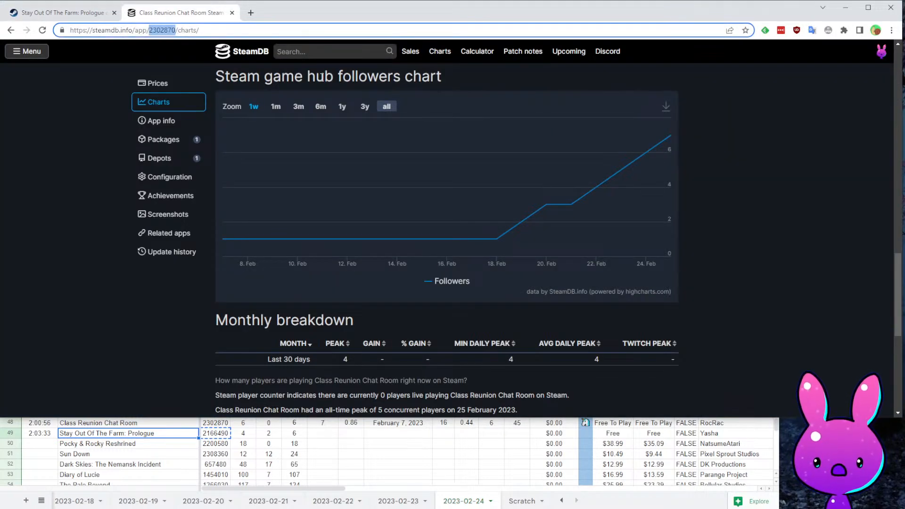
text(2166490)
key(Return)
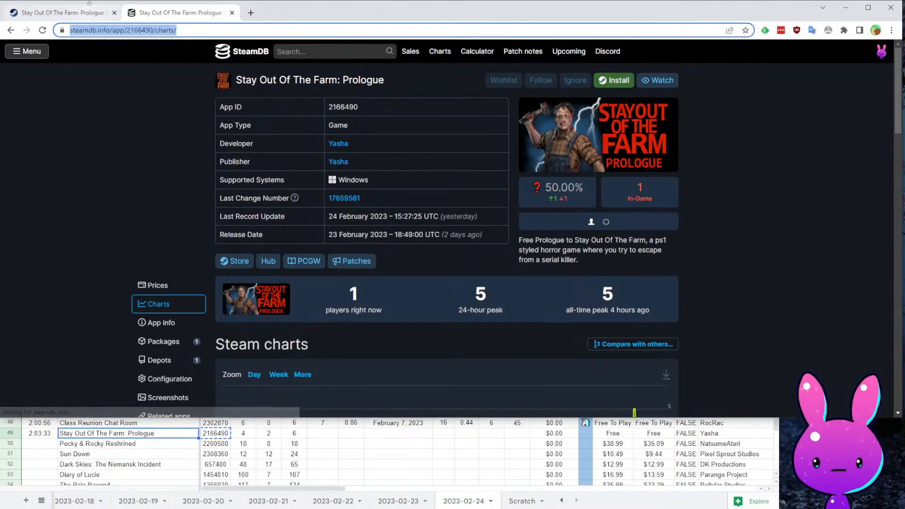
- Open the full game's store page in a new tab from the prologue's game description
click(84, 19)
scroll(446, 155, down, 6)
scroll(446, 155, down, 8)
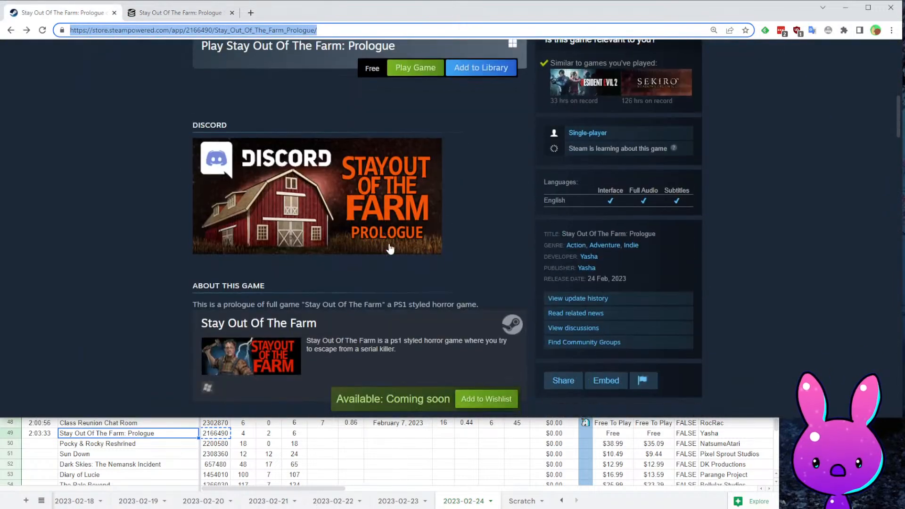
middle_click(259, 81)
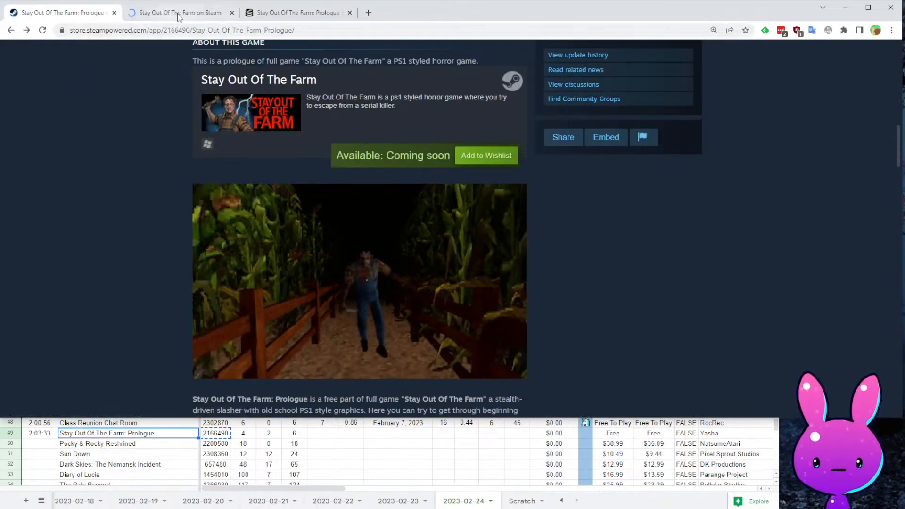
click(173, 10)
- Find the start of the prologue's SteamDB followers chart and enter October 12, 2022 as its store release date in the spreadsheet
click(285, 18)
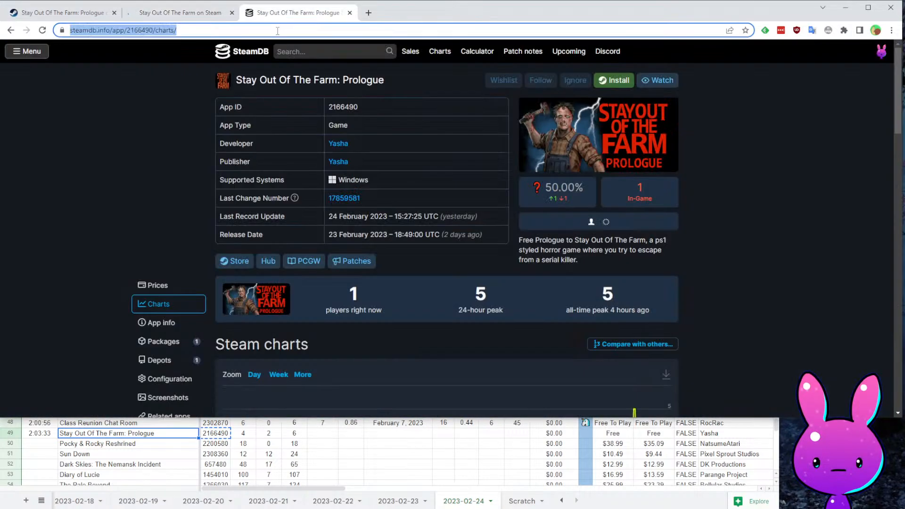
scroll(523, 276, down, 12)
scroll(516, 324, down, 6)
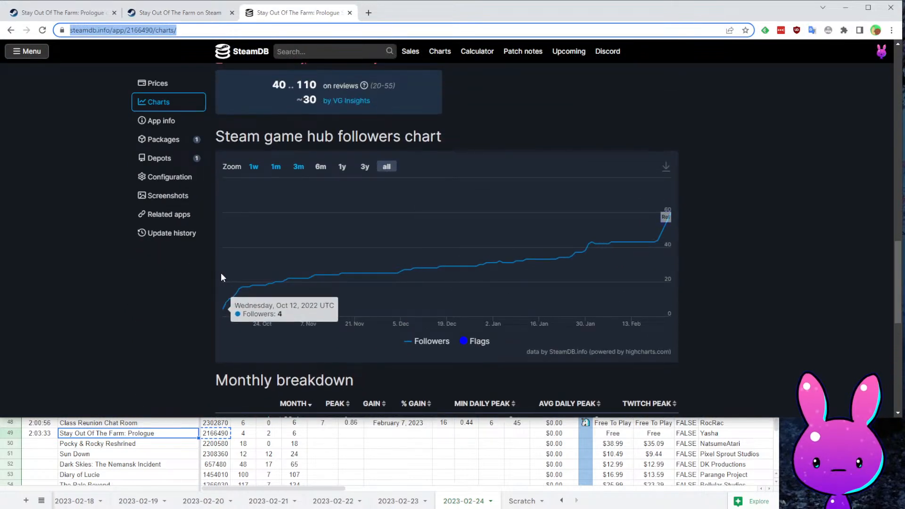
click(381, 436)
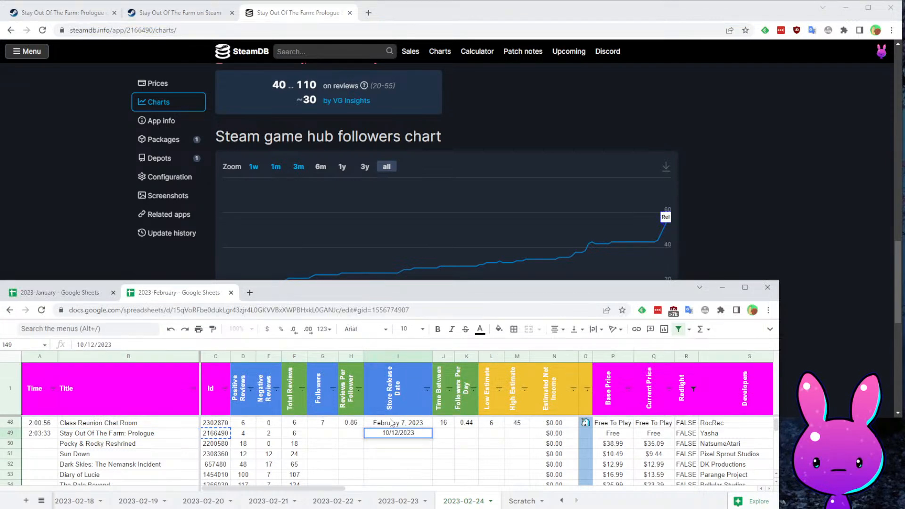
key(Left)
key(Left)
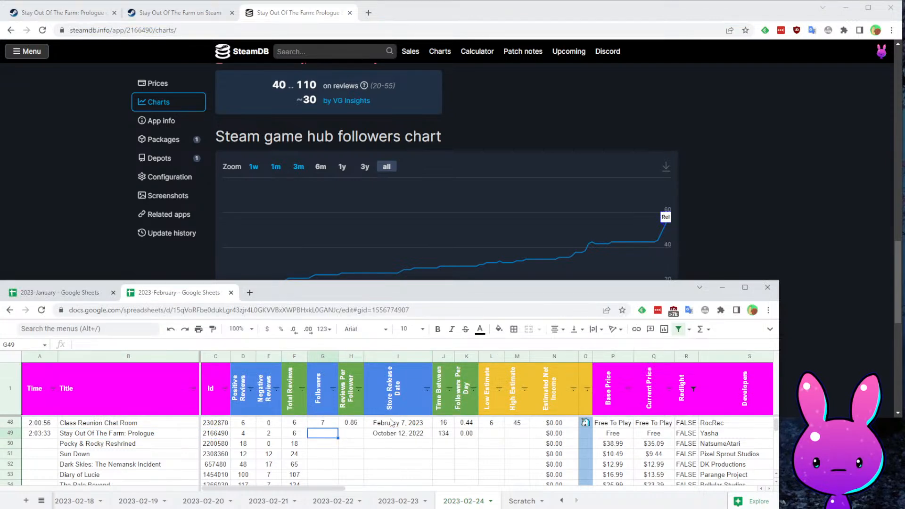
- Enter 60 as the follower count for Stay Out Of The Farm: Prologue, taken from the SteamDB store data
scroll(438, 107, up, 3)
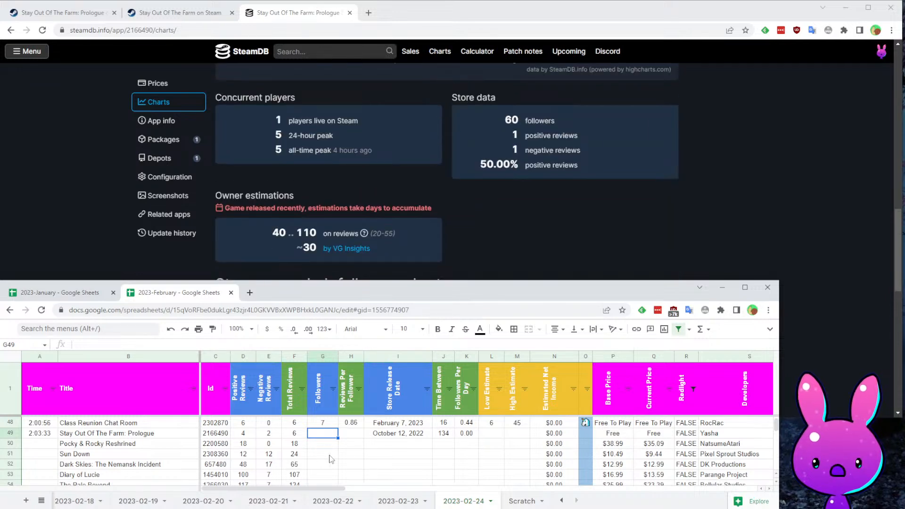
click(329, 435)
text(60)
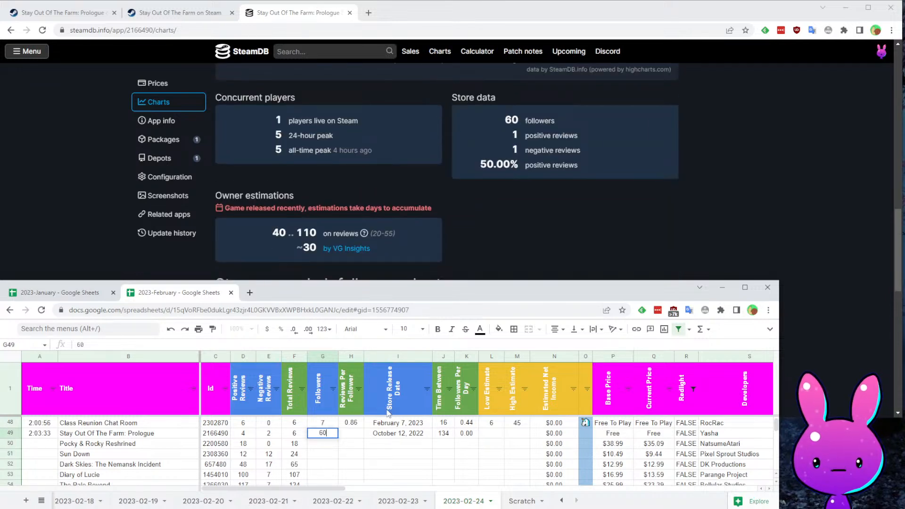
key(Right)
- Review the calculated reviews-per-follower and followers-per-day values in the prologue's row
key(Right)
key(Right)
key(Right)
key(Up)
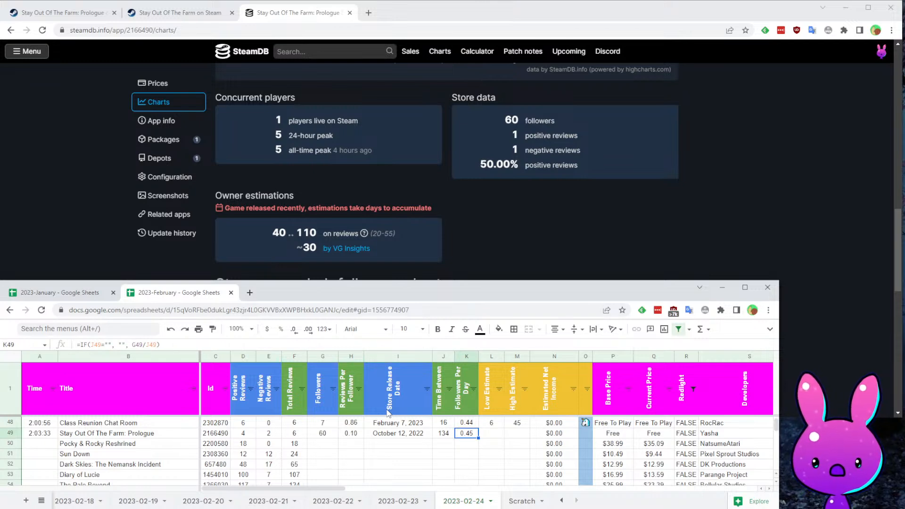
key(Left)
key(Left)
key(Left)
key(Left)
key(Right)
key(Right)
key(Right)
key(Right)
key(Right)
key(Right)
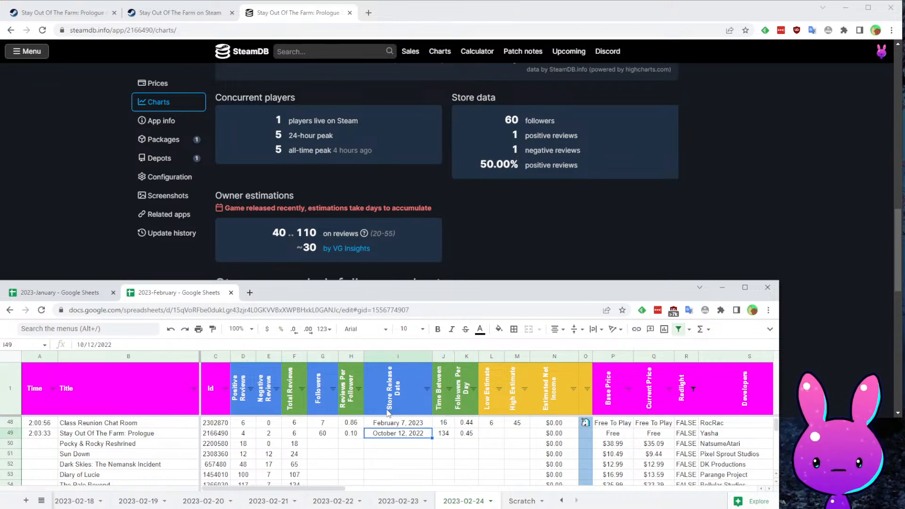
key(Left)
key(Left)
key(Left)
key(Left)
key(Left)
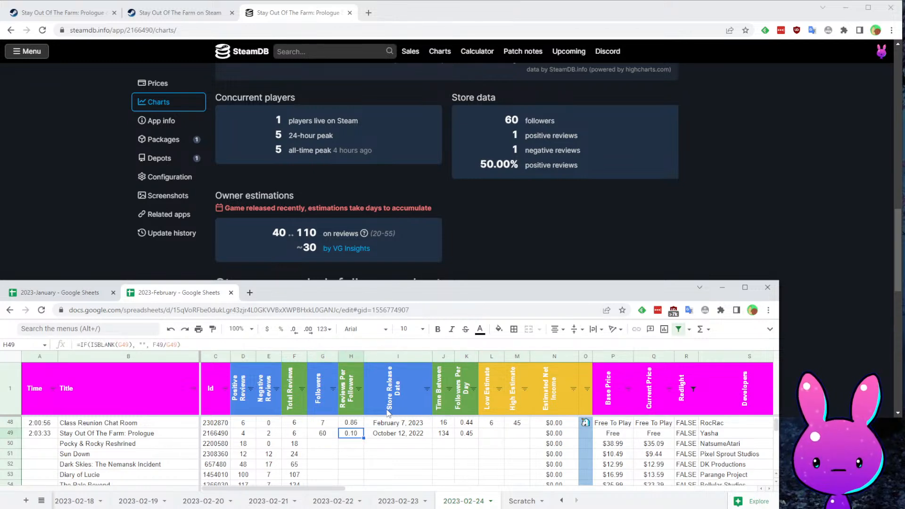
- View the full game's SteamDB followers chart using app ID 2166450, and close the full game's store tab
click(189, 12)
double_click(184, 33)
key(ctrl+c)
click(272, 13)
key(ctrl+v)
key(Return)
scroll(442, 239, down, 10)
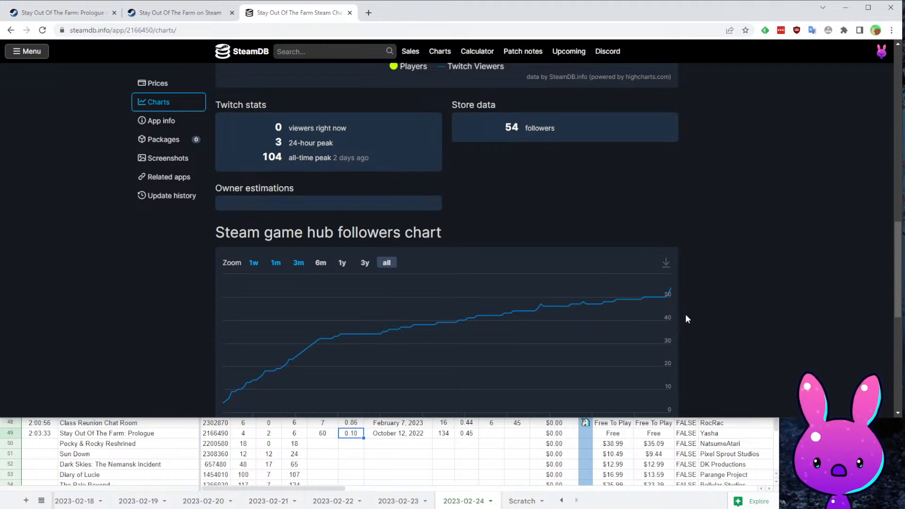
scroll(655, 310, down, 2)
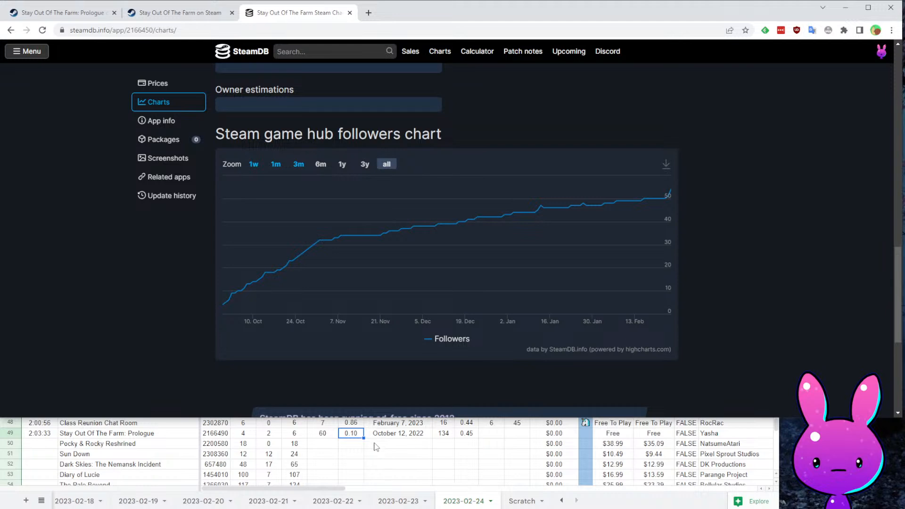
click(154, 19)
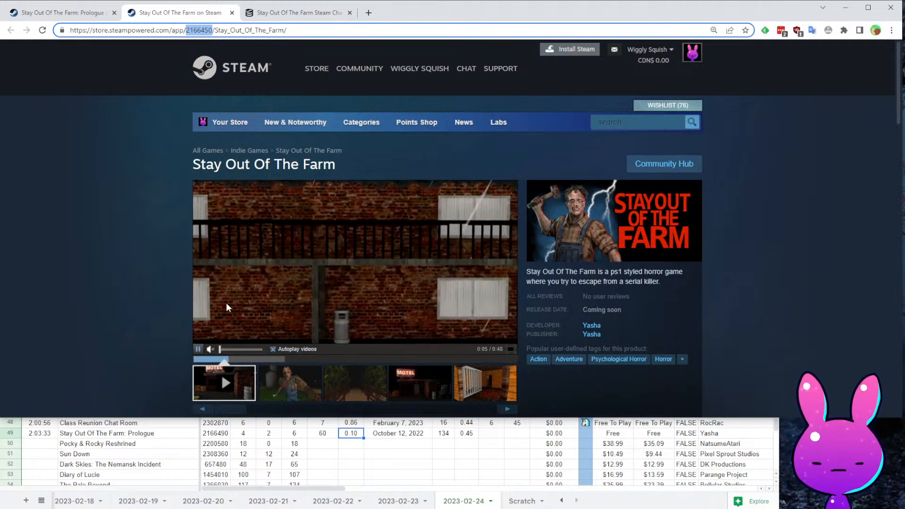
click(233, 12)
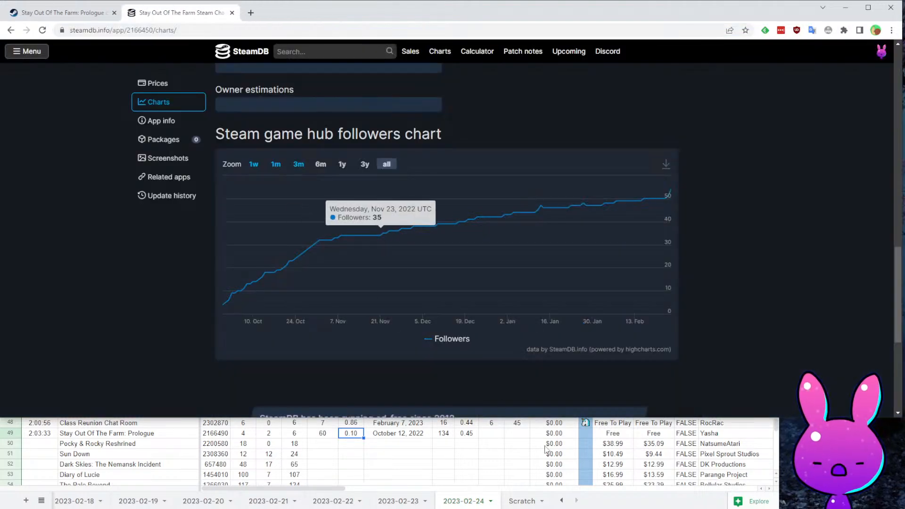
- Enter a low estimate of 7 and a high estimate of 16 for Stay Out Of The Farm: Prologue
click(492, 434)
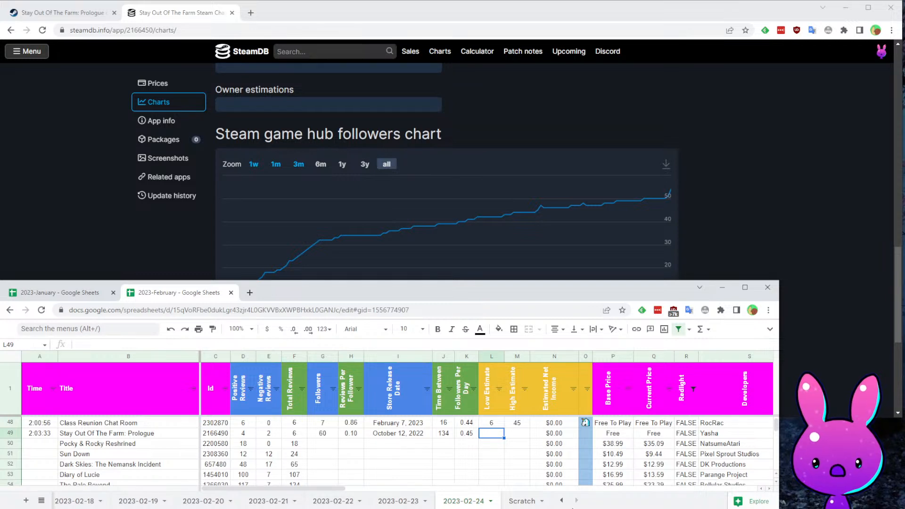
text(7)
key(Tab)
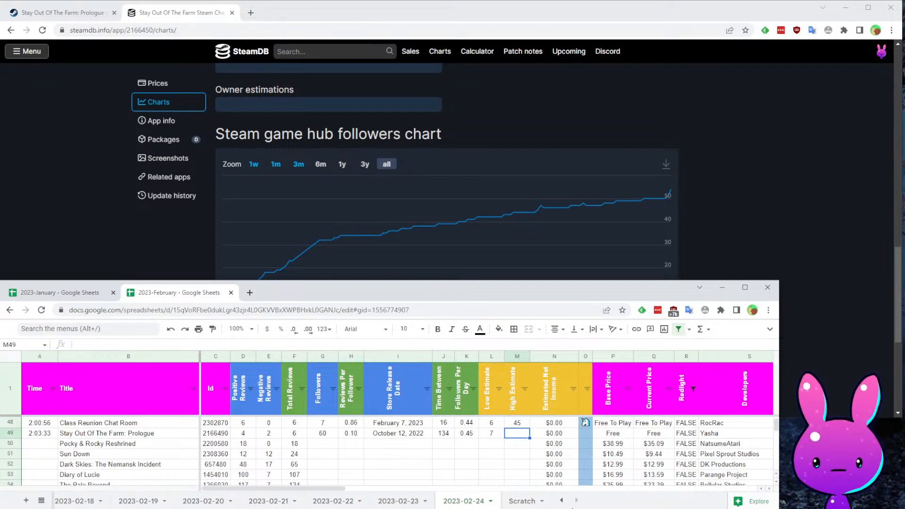
key(Tab)
- Log the time 2:06:07 in the row of Pocky & Rocky Reshrined
key(Tab)
key(Tab)
key(Tab)
key(Tab)
key(Return)
key(Down)
key(Down)
key(Down)
key(Down)
key(Down)
key(Down)
key(Up)
key(Up)
key(Up)
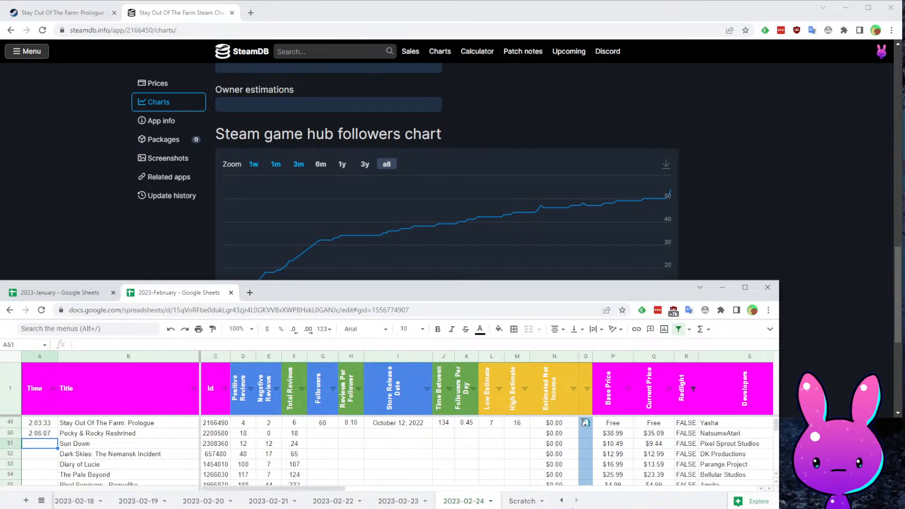
- Copy the app ID 2200580 of Pocky & Rocky Reshrined and open its Steam store page
key(Tab)
key(Tab)
key(Left)
key(Right)
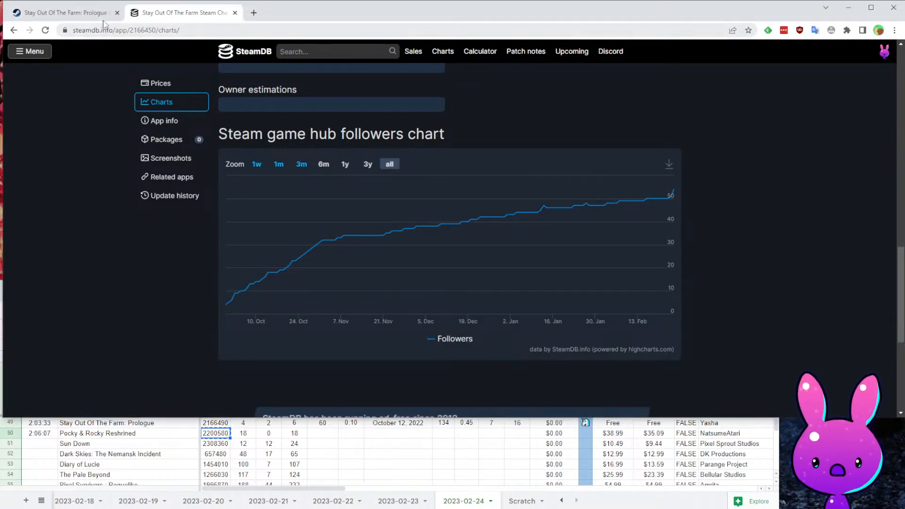
click(87, 13)
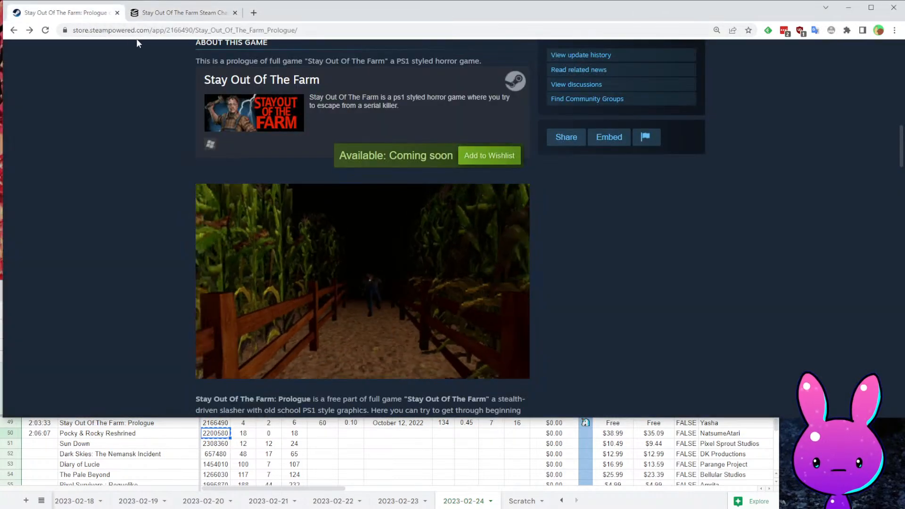
double_click(178, 27)
text(2200580)
key(Return)
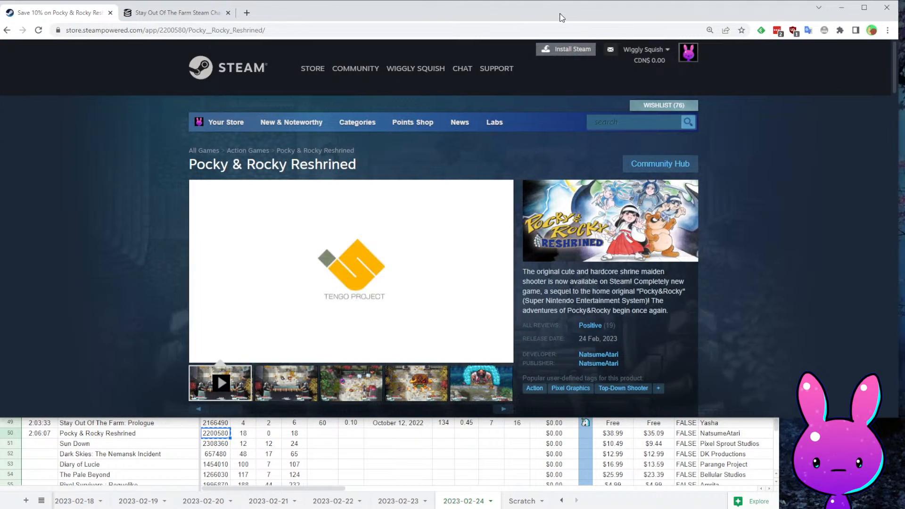
- Read the store description and review rating of Pocky & Rocky Reshrined, and skip through its trailer, including in full screen
drag(569, 15, 572, 15)
drag(645, 18, 638, 19)
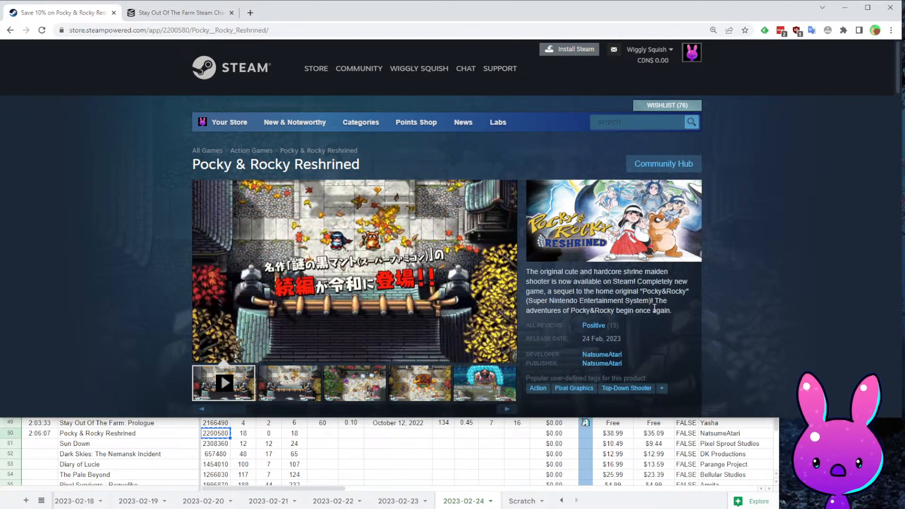
drag(643, 283, 711, 297)
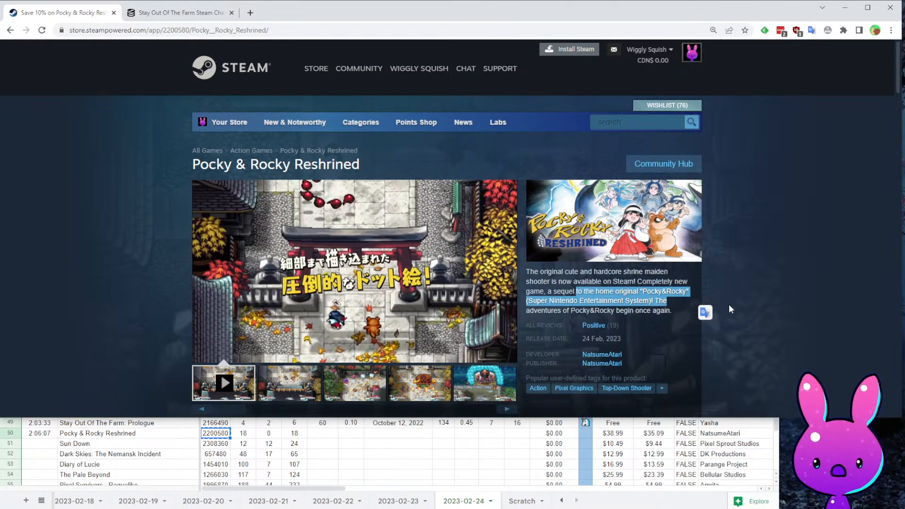
click(726, 309)
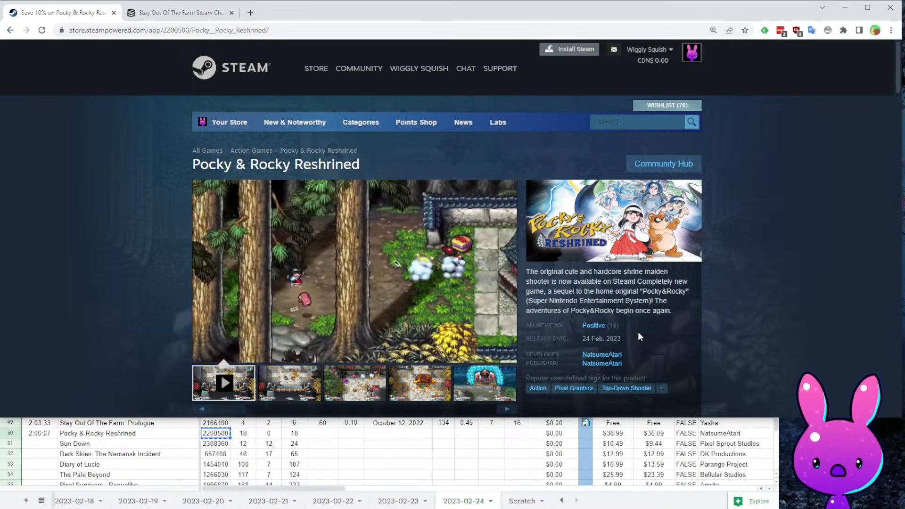
mouse_move(613, 330)
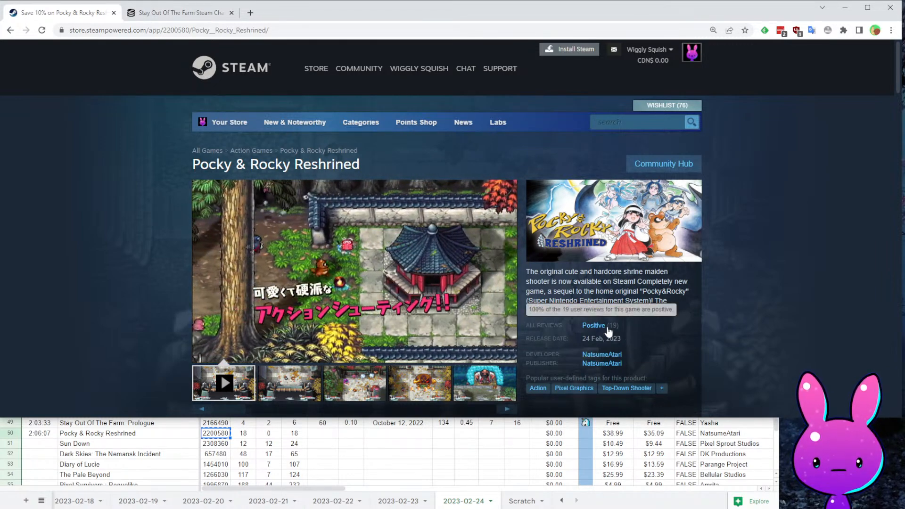
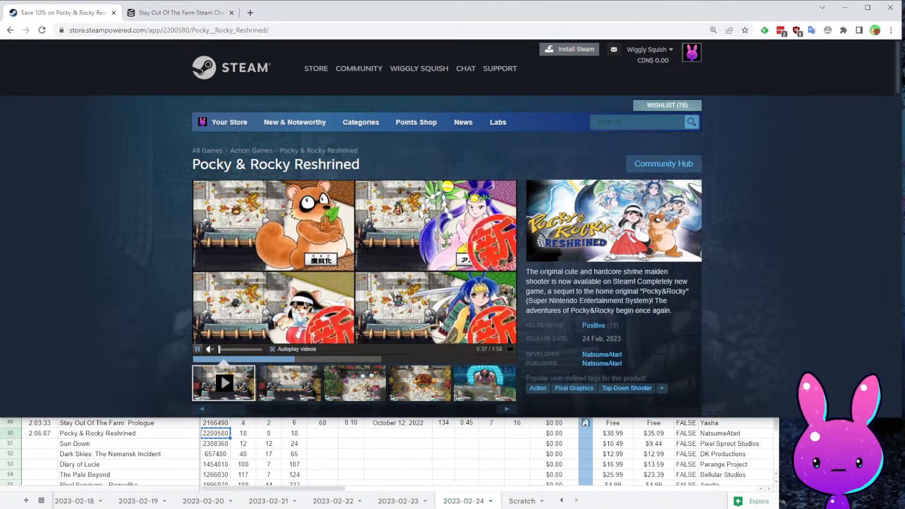
click(311, 359)
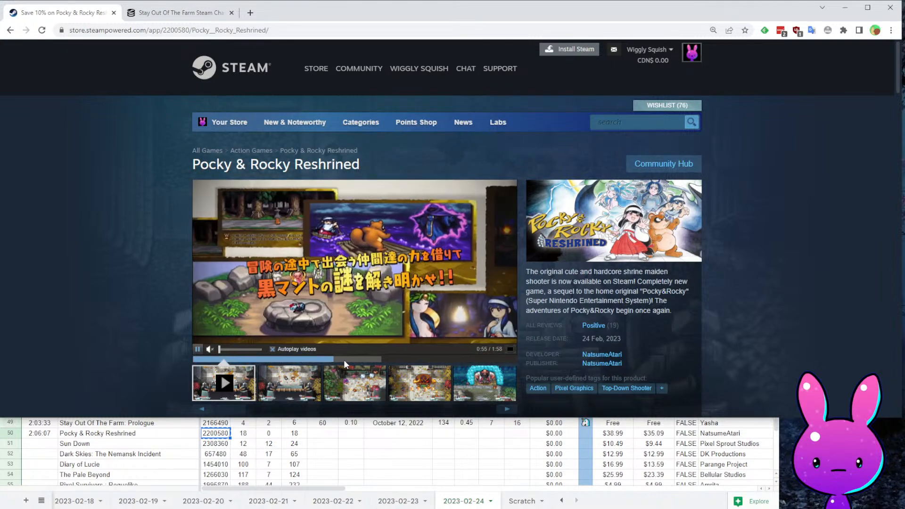
click(369, 362)
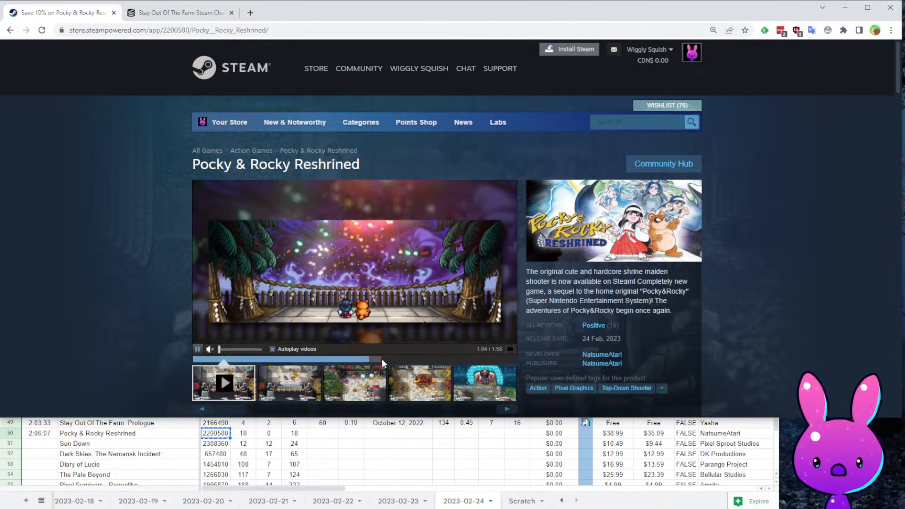
click(396, 361)
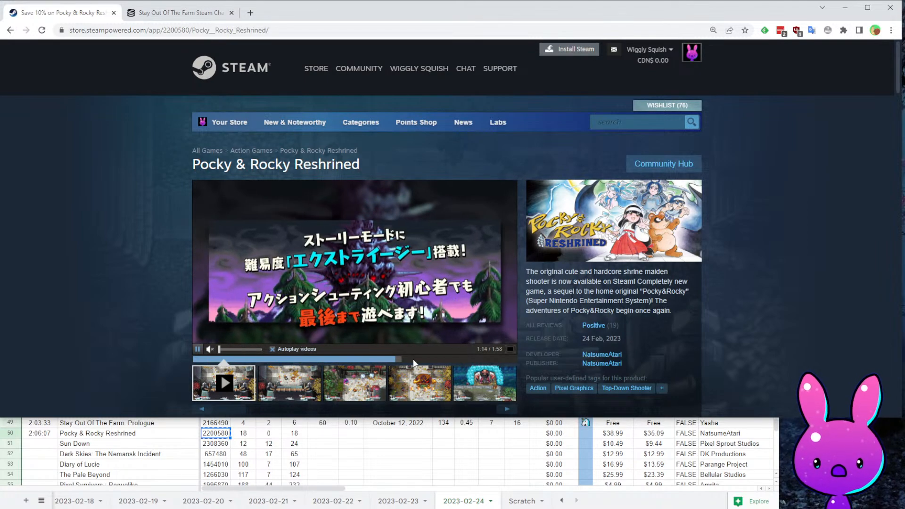
click(413, 360)
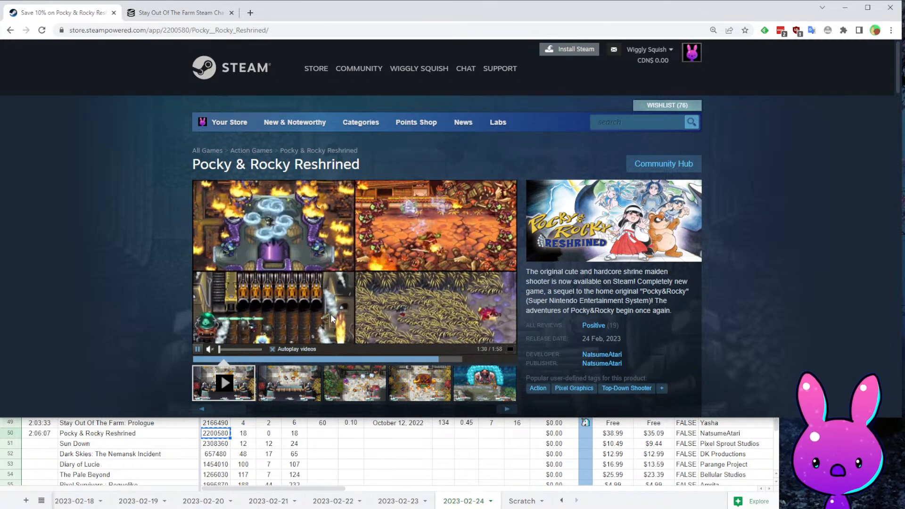
click(427, 291)
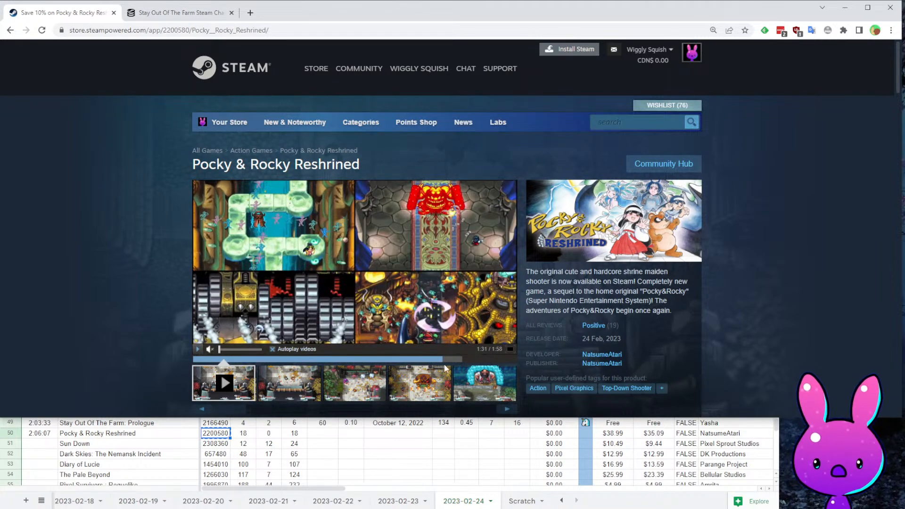
click(510, 349)
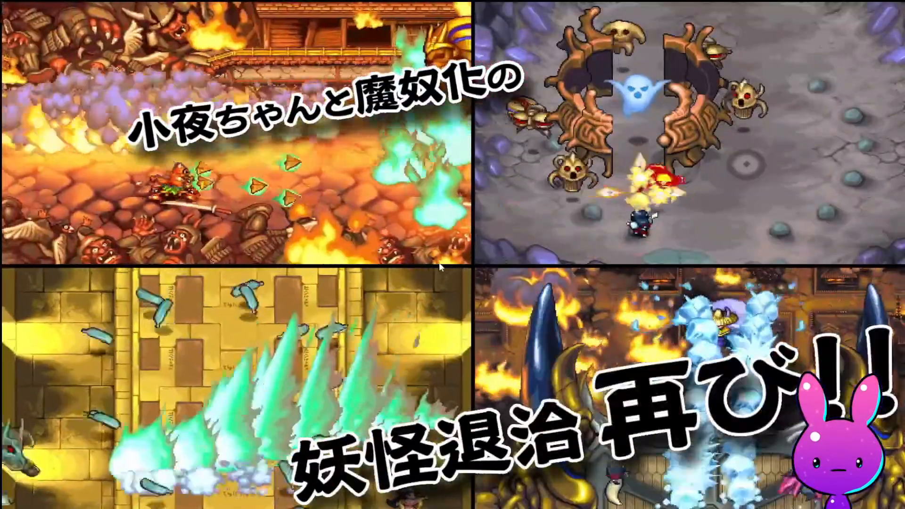
key(Escape)
- Read through the user reviews of Pocky & Rocky Reshrined on its store page, and return to the page's beginning
scroll(392, 348, down, 20)
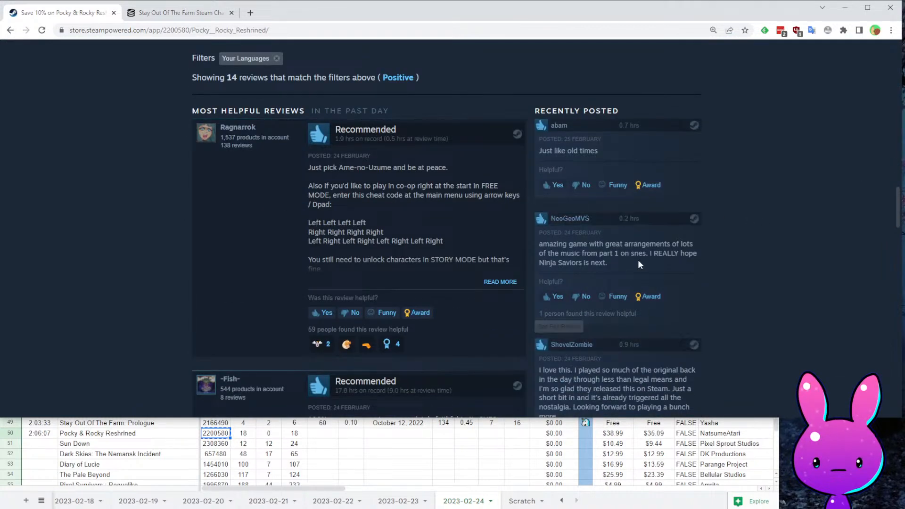
scroll(647, 220, down, 7)
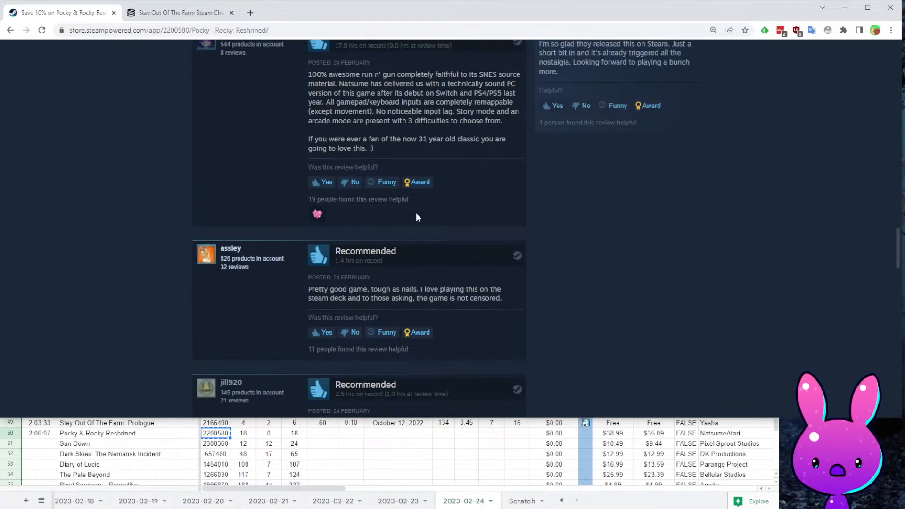
scroll(285, 249, down, 2)
drag(414, 190, 502, 194)
click(576, 220)
drag(327, 206, 437, 200)
scroll(552, 236, down, 4)
scroll(608, 274, down, 5)
scroll(609, 325, down, 5)
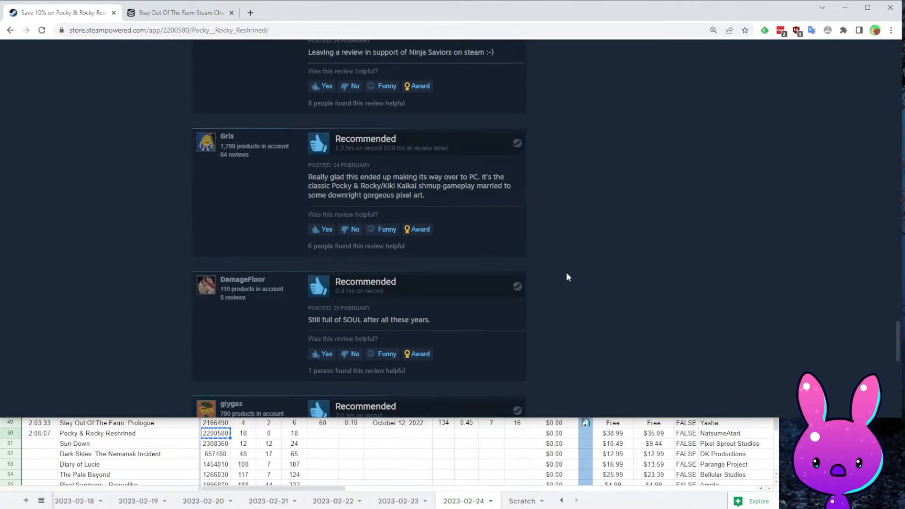
scroll(575, 286, down, 5)
key(Home)
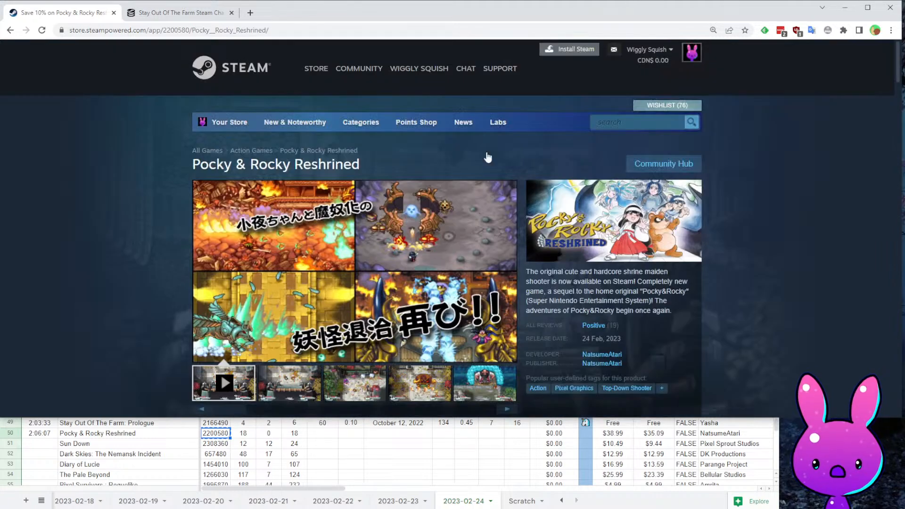
- View the SteamDB player and followers charts of Pocky & Rocky Reshrined using app ID 2200580
double_click(183, 30)
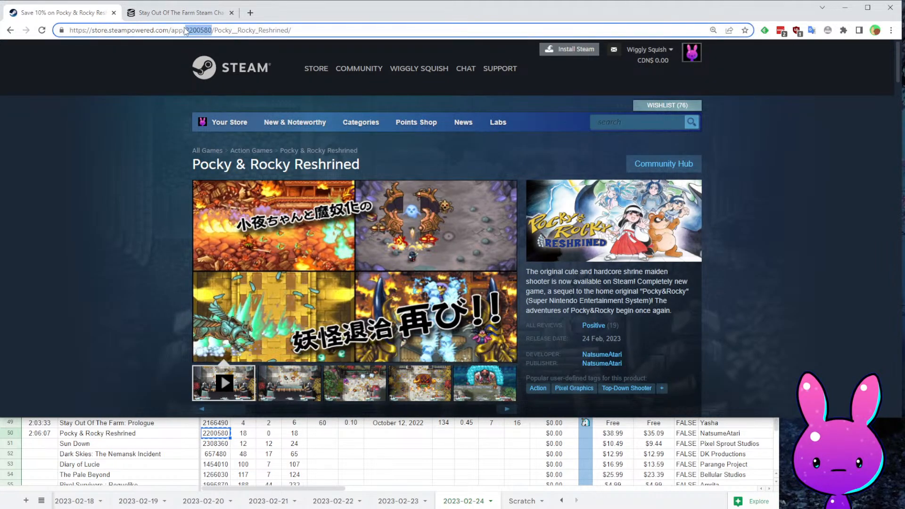
key(ctrl+c)
click(163, 14)
double_click(151, 31)
key(ctrl+v)
key(Return)
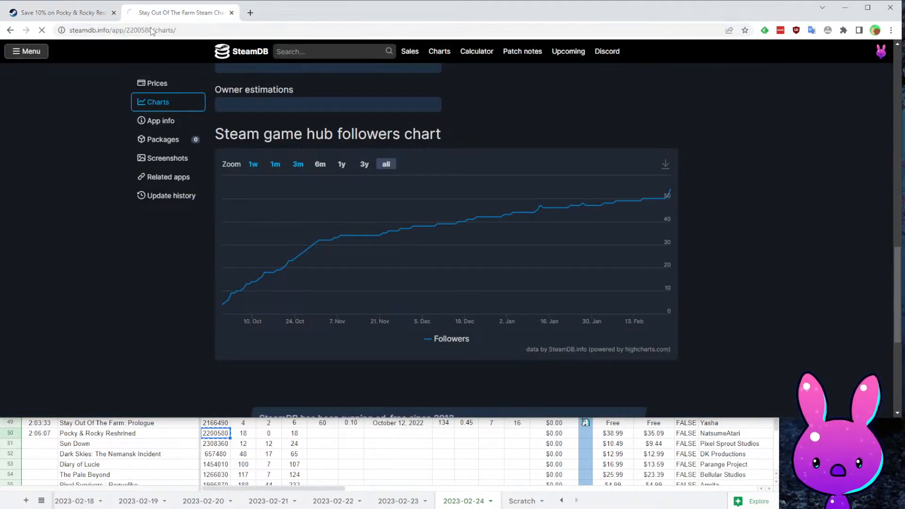
scroll(320, 184, down, 3)
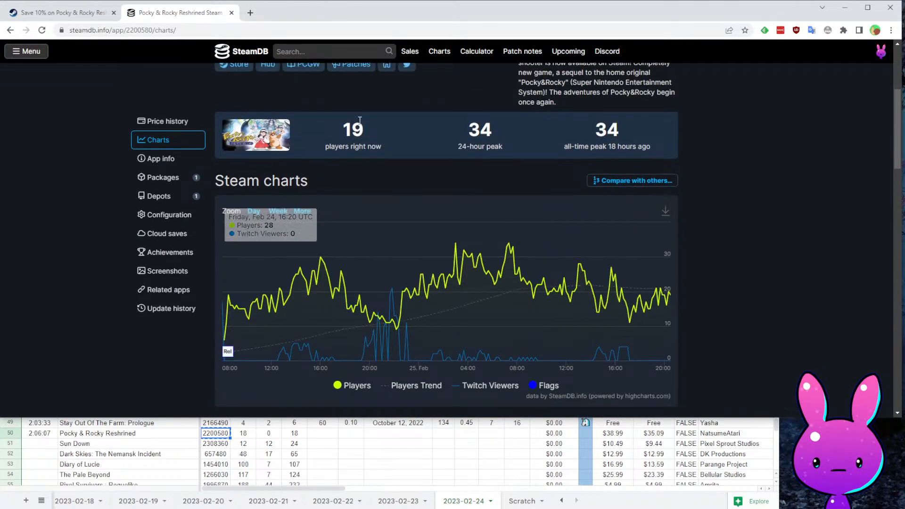
scroll(466, 151, down, 10)
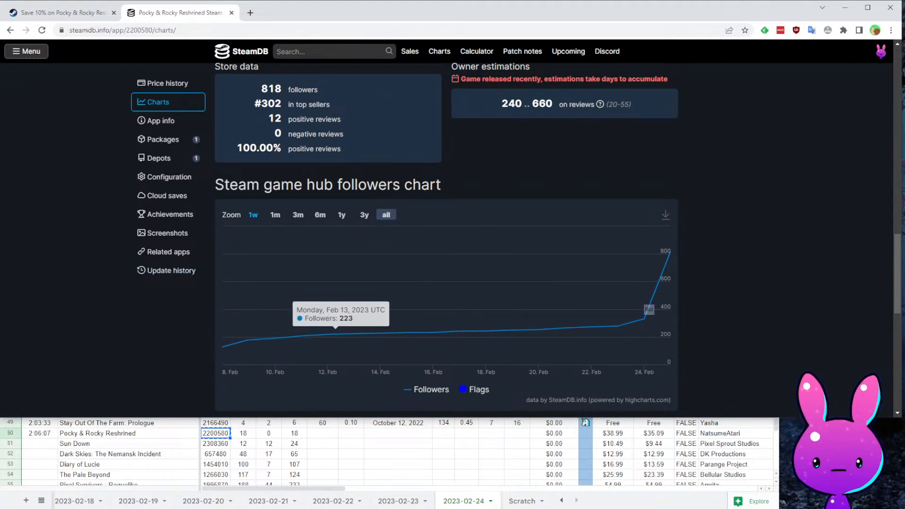
- Find the start of the followers chart and enter 2/8/2023 as the store release date of Pocky & Rocky Reshrined
mouse_move(228, 344)
click(402, 435)
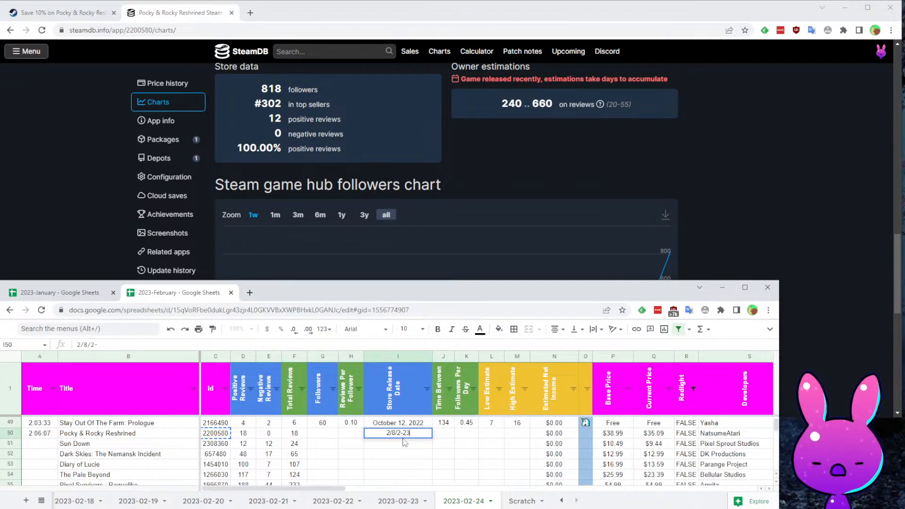
text(2/8/2023)
key(Return)
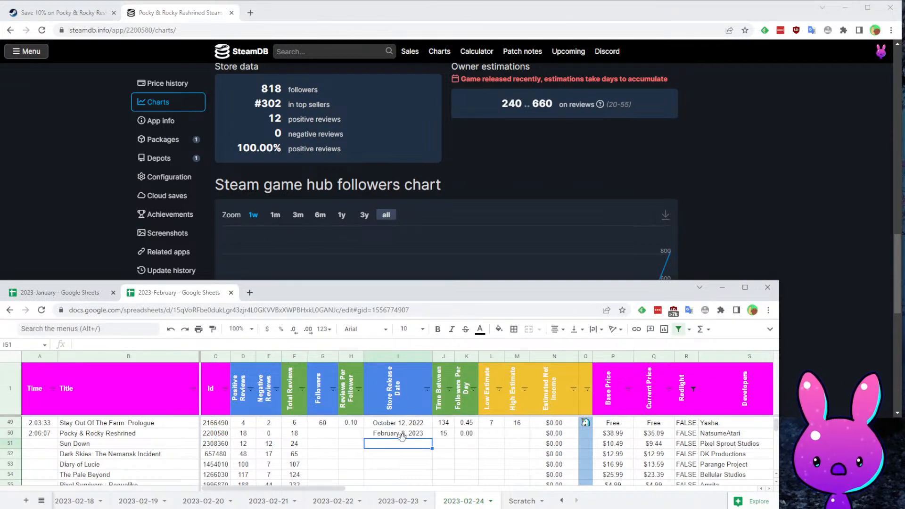
- Enter 818 as the followers count of Pocky & Rocky Reshrined
key(Up)
key(Left)
key(Left)
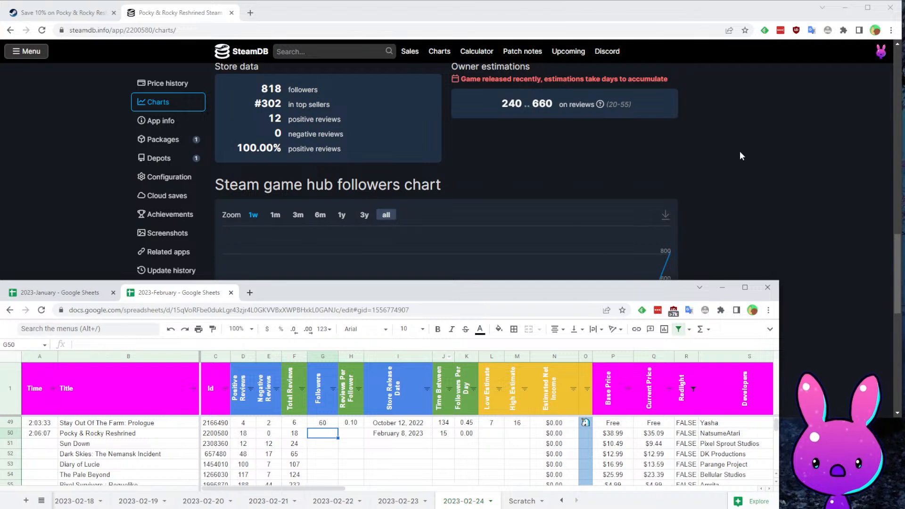
click(732, 170)
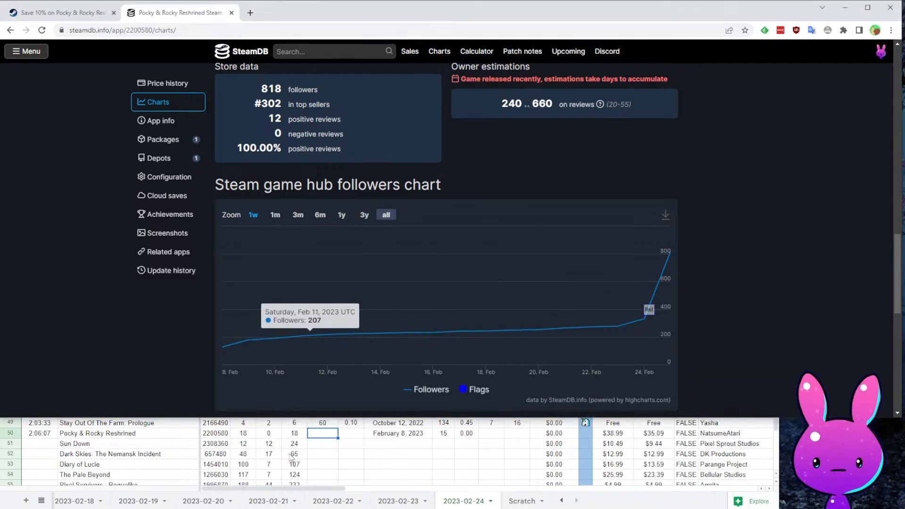
click(320, 439)
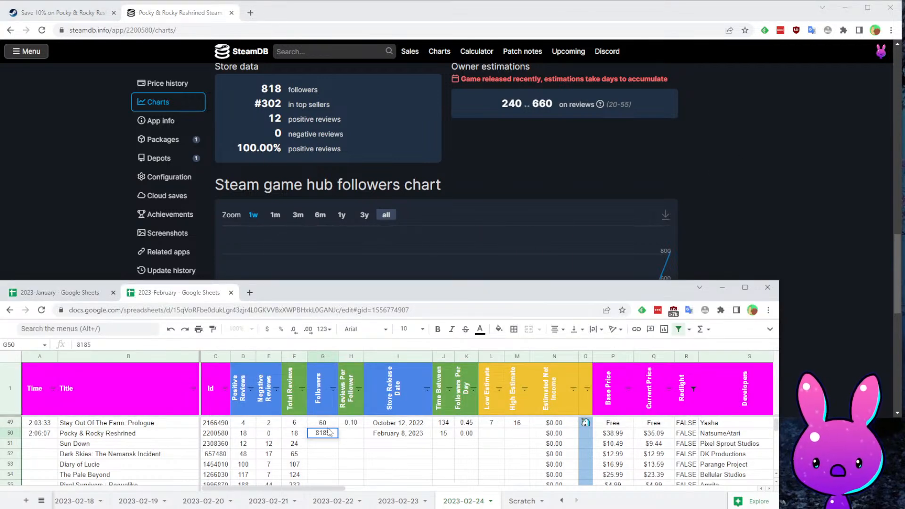
text(818)
key(Return)
- Examine the reviews, release date and followers-per-day figures of Pocky & Rocky Reshrined alongside its store page
key(Up)
key(Right)
key(Right)
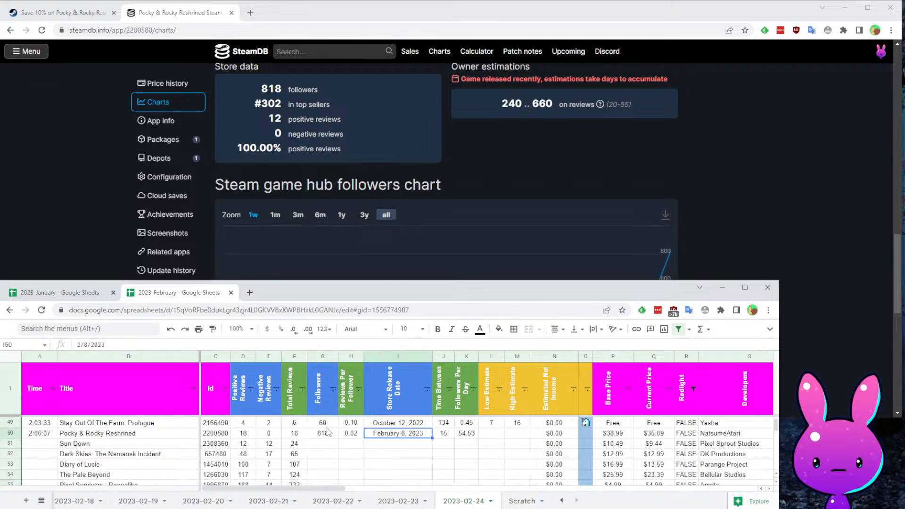
key(Left)
key(Left)
key(Right)
key(Right)
key(Right)
key(Right)
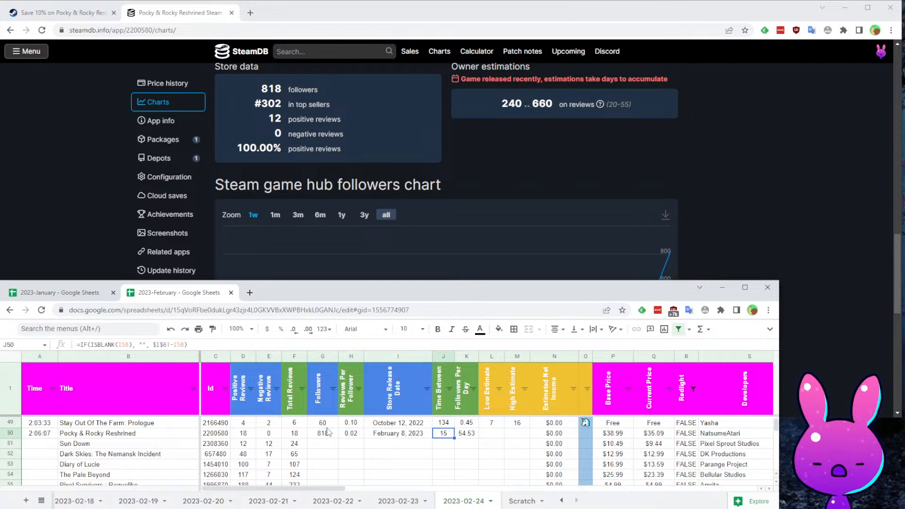
click(61, 12)
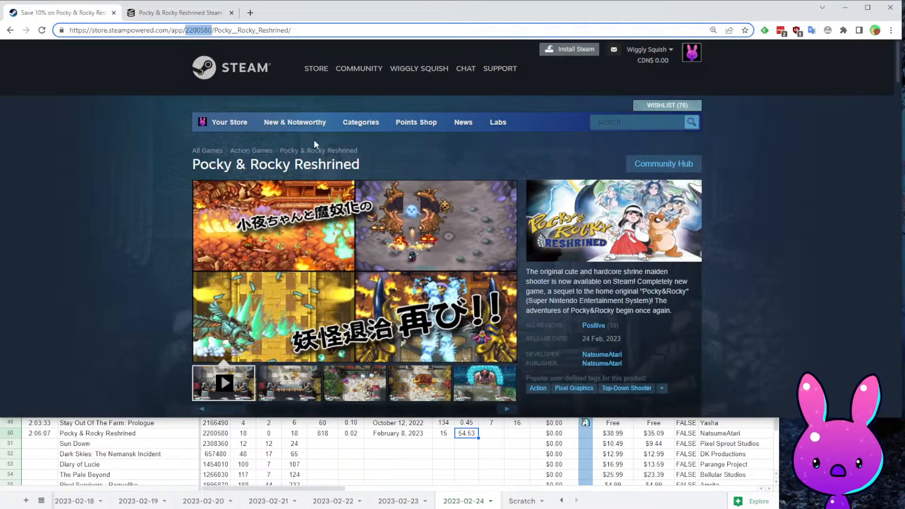
click(466, 475)
click(481, 435)
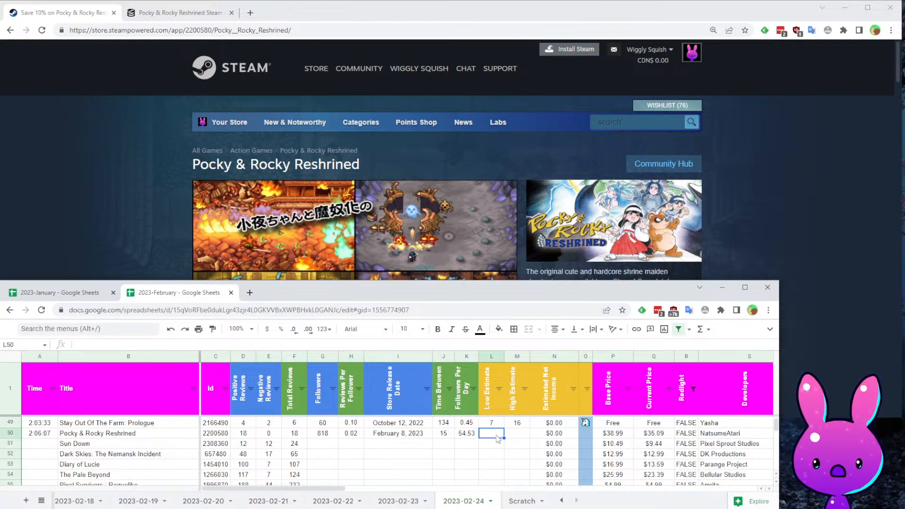
click(248, 435)
click(474, 436)
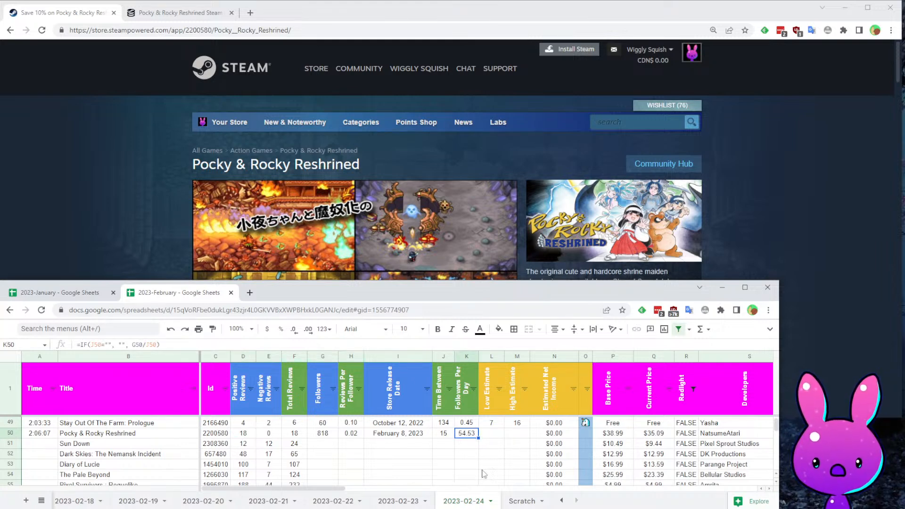
click(486, 435)
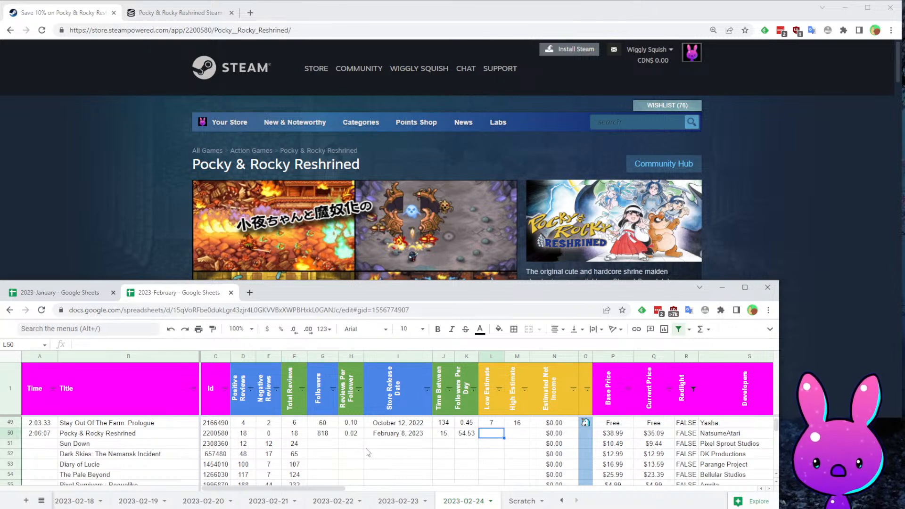
click(397, 435)
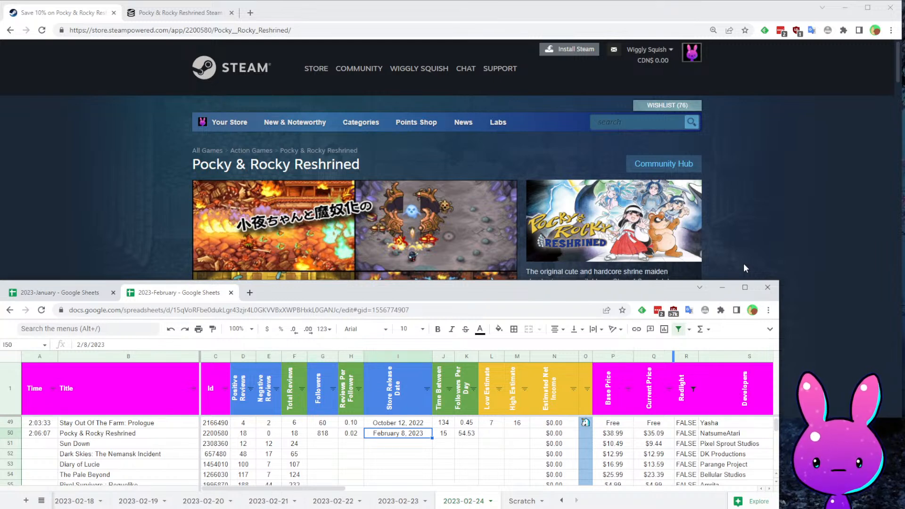
click(484, 438)
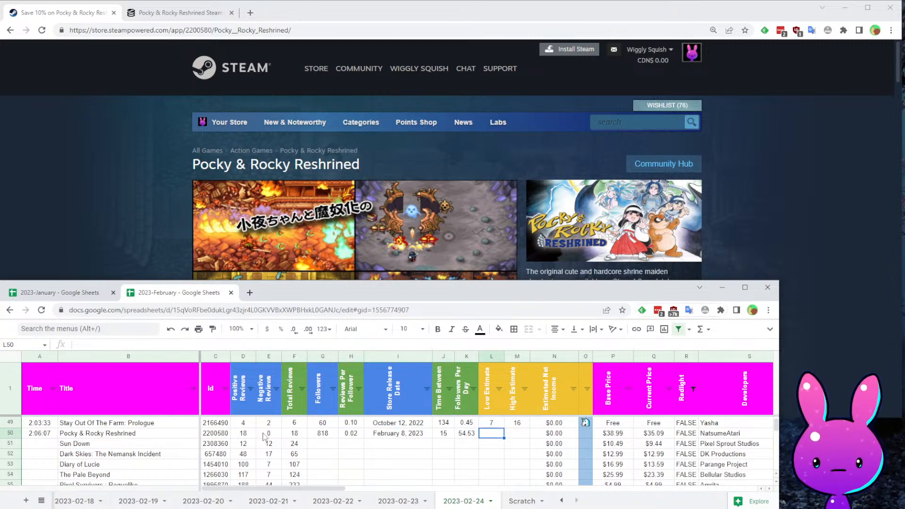
- Compare with the preceding games' estimates and enter a low estimate of 200 and a high estimate of 250 for Pocky & Rocky Reshrined
scroll(265, 437, down, 2)
scroll(301, 453, up, 3)
click(492, 467)
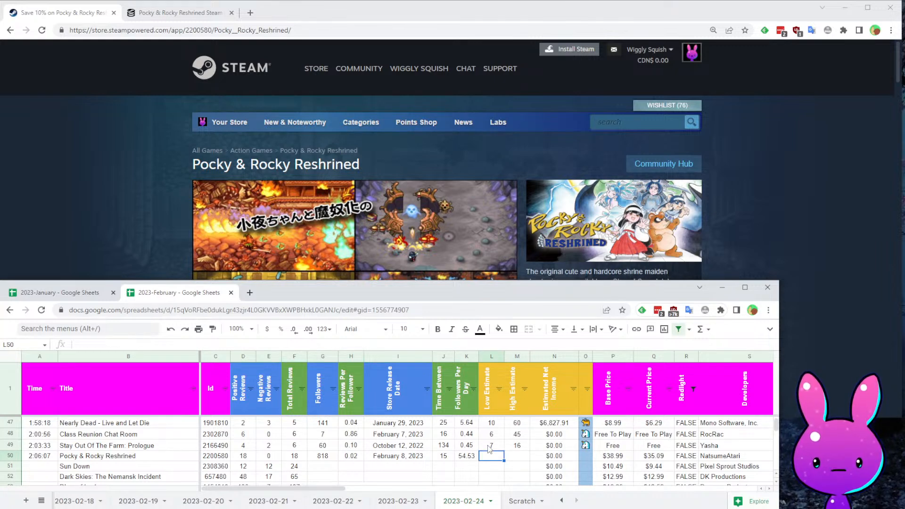
key(Left)
key(Right)
key(Down)
key(Up)
key(Right)
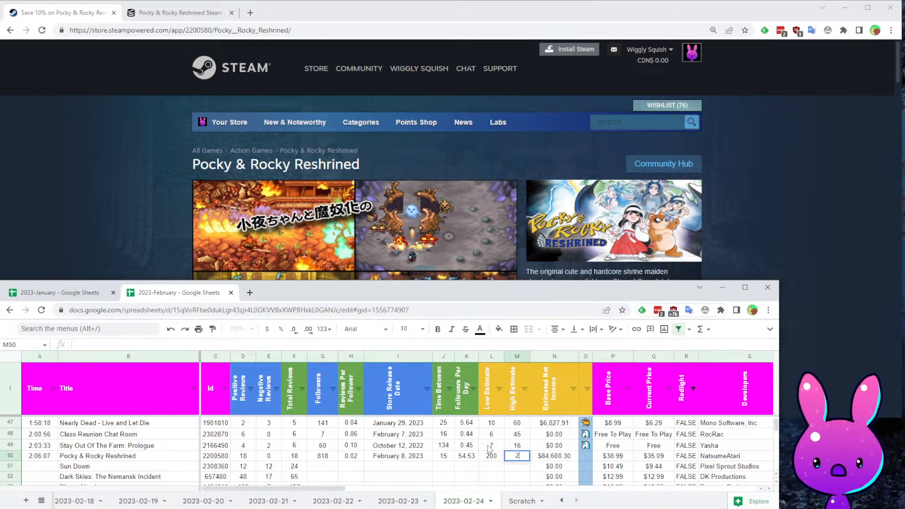
key(Return)
key(Up)
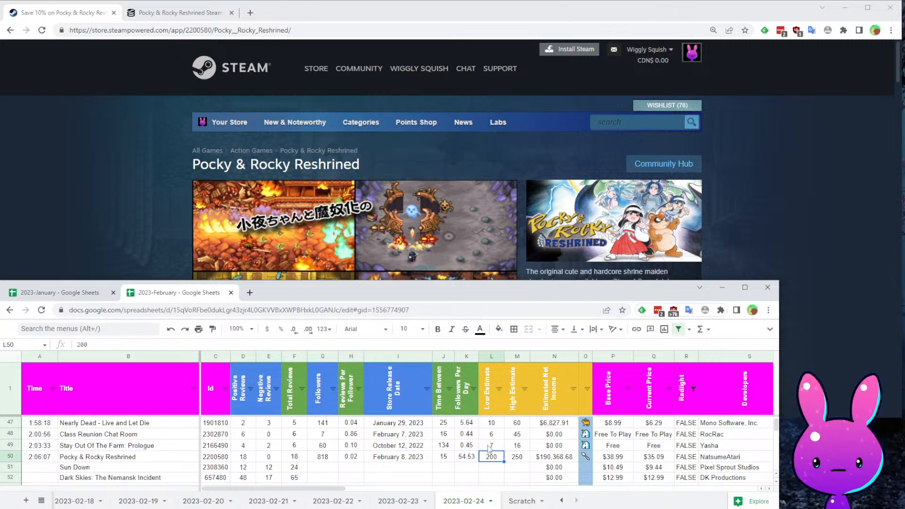
- Set the low estimate of Pocky & Rocky Reshrined to 100 and check its developer and publisher
key(Tab)
key(Right)
key(Right)
key(Right)
key(Right)
key(Right)
key(Right)
key(Right)
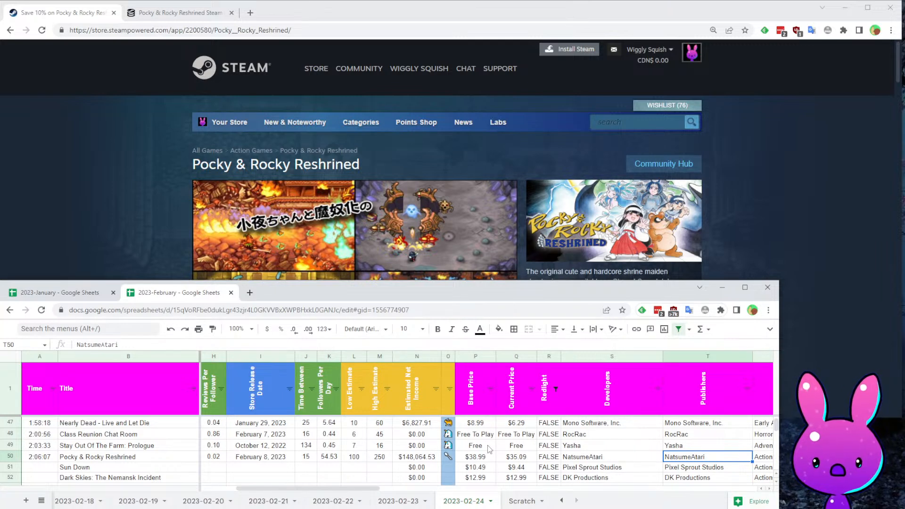
- Examine the base price and current price of Pocky & Rocky Reshrined in its spreadsheet row
key(Home)
key(Right)
key(Right)
key(Right)
key(Right)
key(Right)
key(Right)
key(Right)
key(Right)
key(Right)
key(Right)
key(Right)
key(Right)
key(Right)
key(Right)
key(Right)
key(Right)
key(Left)
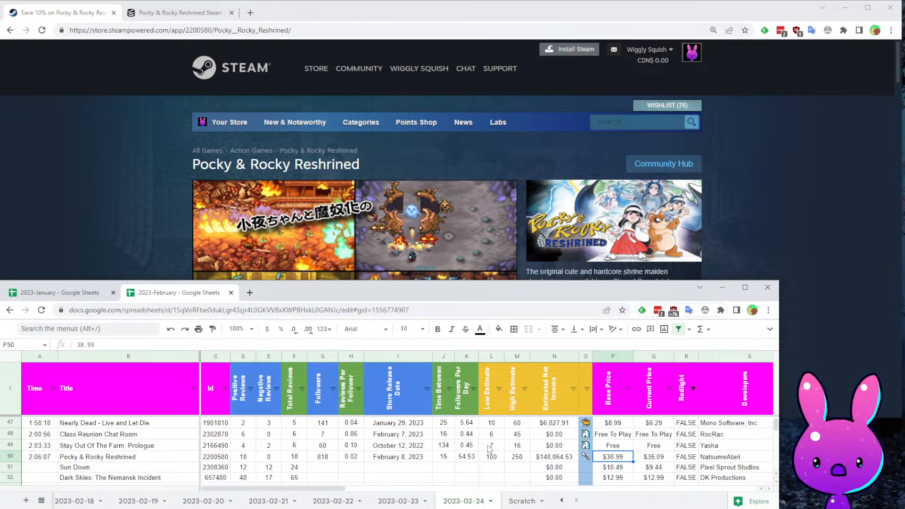
key(Up)
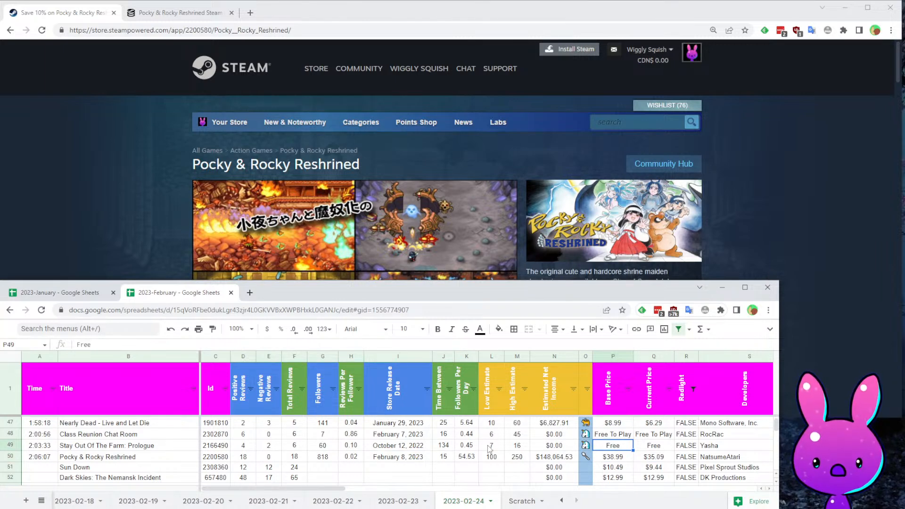
- Enter 2:09:15 as the time for Sun Down, the game listed after Pocky & Rocky Reshrined
key(Home)
key(Down)
key(Down)
key(Down)
key(Down)
key(Down)
key(Down)
key(Up)
key(Up)
key(Up)
key(Up)
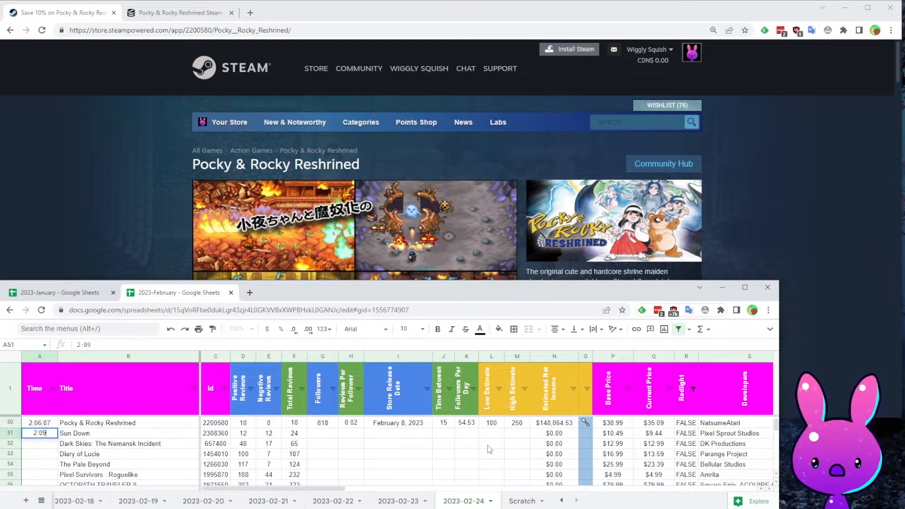
key(Down)
- Look through the Sun Down row, including its review counts, prices and developer
key(Down)
key(Right)
key(Right)
key(Up)
key(Up)
key(Right)
key(Right)
key(Right)
key(Right)
key(Right)
key(Right)
key(Right)
key(Right)
key(Right)
key(Right)
key(Right)
key(Right)
key(Right)
key(Right)
key(Right)
key(Right)
key(Left)
key(Left)
key(Left)
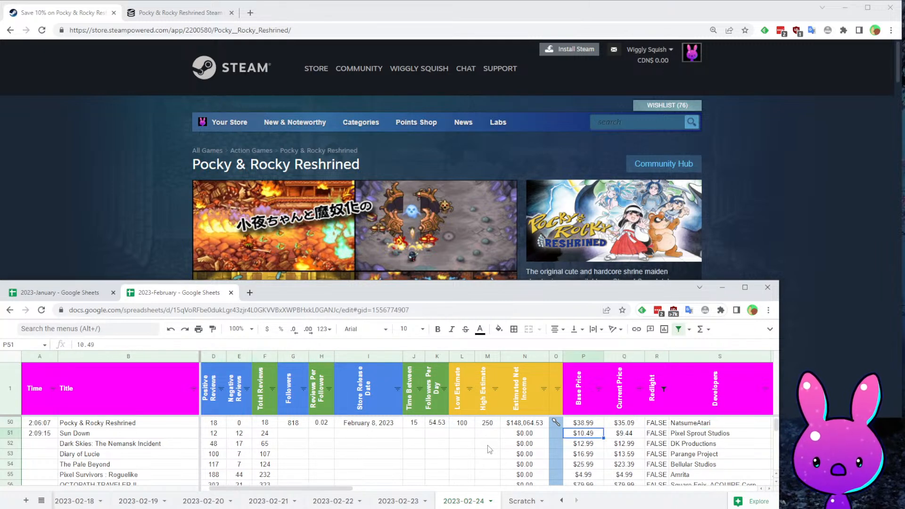
key(Right)
key(Right)
key(Right)
key(Right)
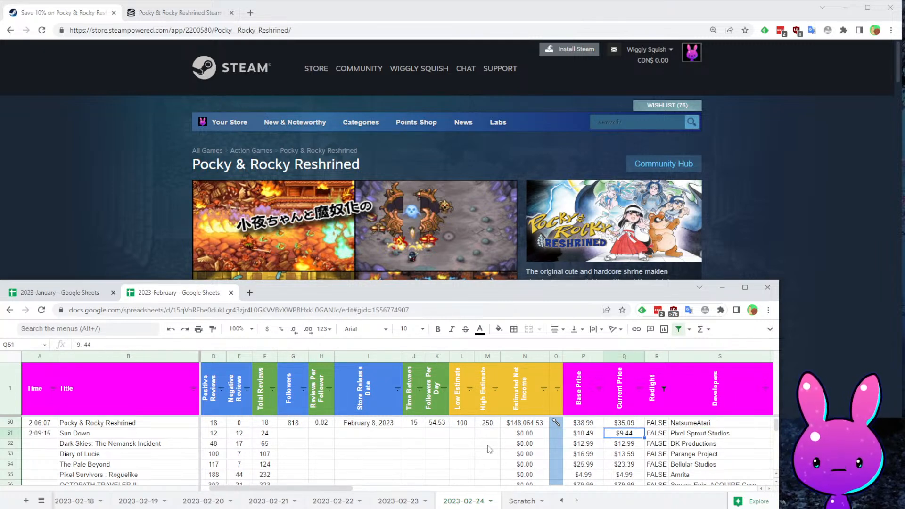
- Open the Steam store page of Sun Down using its app ID 2308360 from the spreadsheet
key(Up)
key(Home)
key(Down)
key(Right)
key(Right)
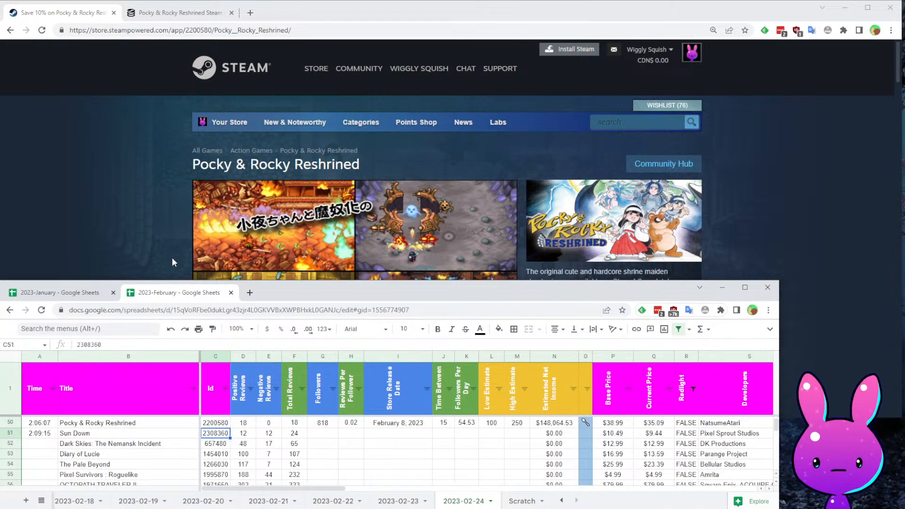
click(206, 31)
text(2308360)
key(Return)
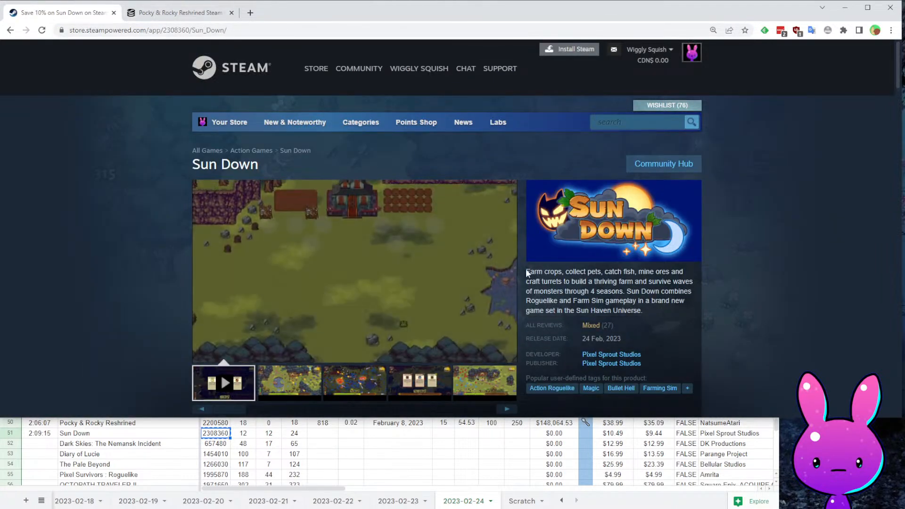
- Read the short description of Sun Down on its store page
drag(527, 272, 632, 269)
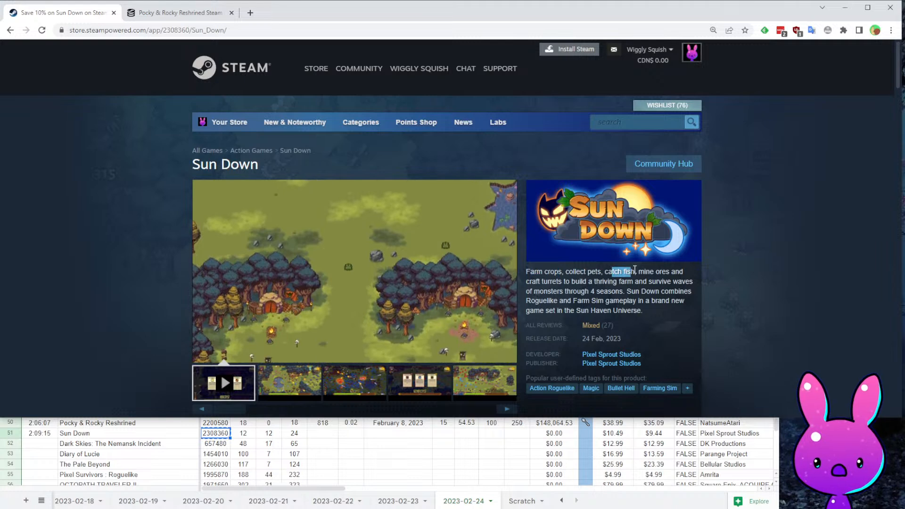
drag(548, 282, 664, 281)
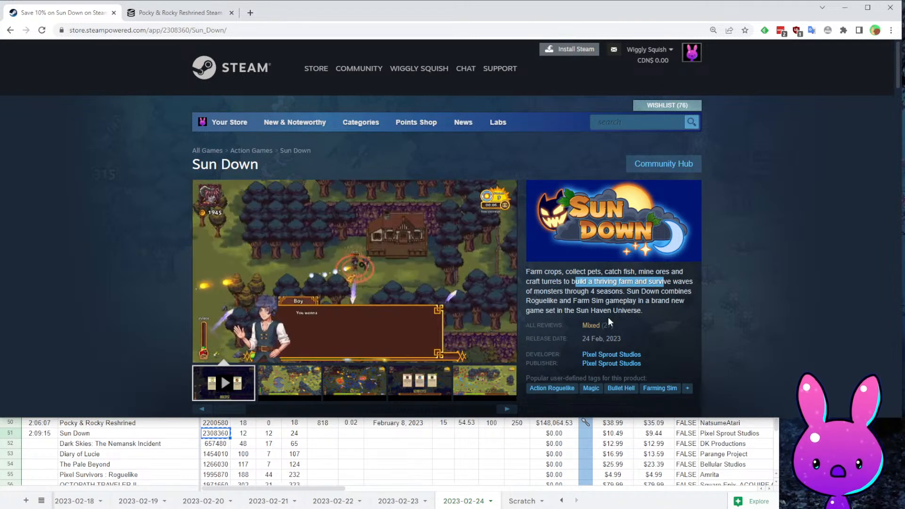
click(709, 304)
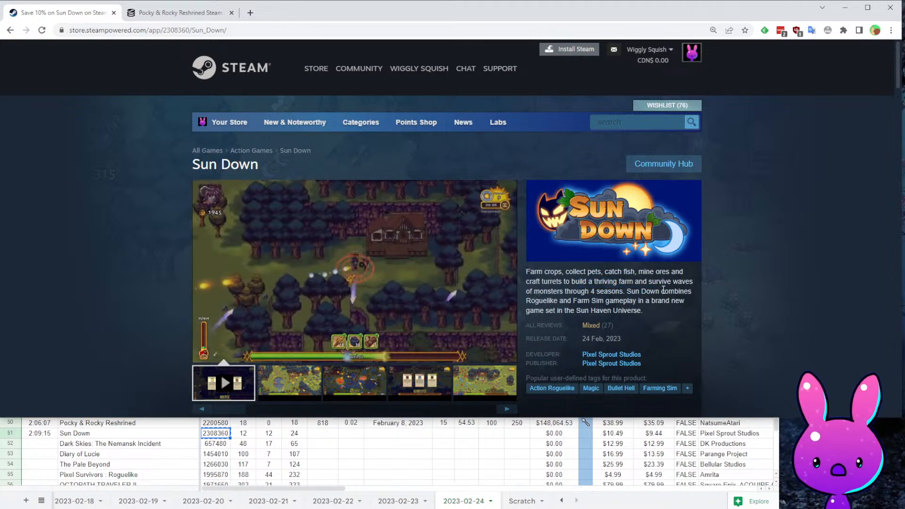
drag(552, 291, 621, 293)
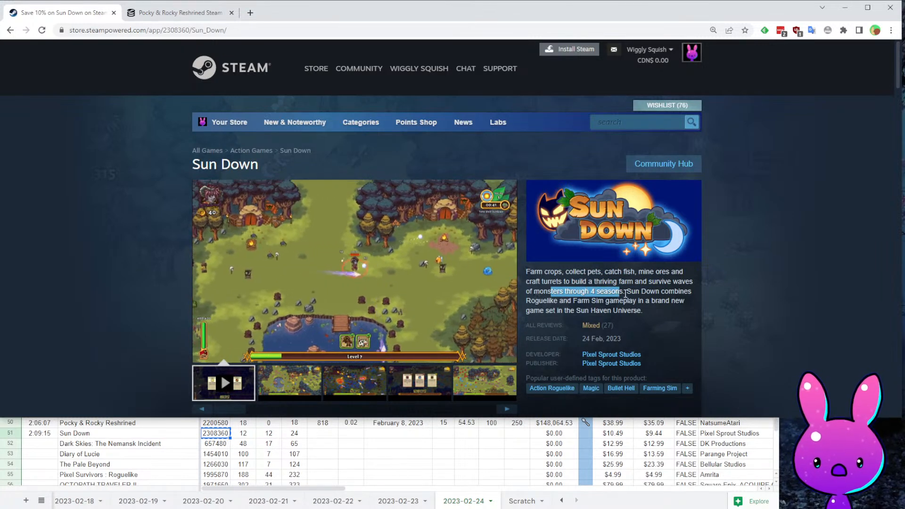
drag(531, 301, 648, 302)
click(671, 300)
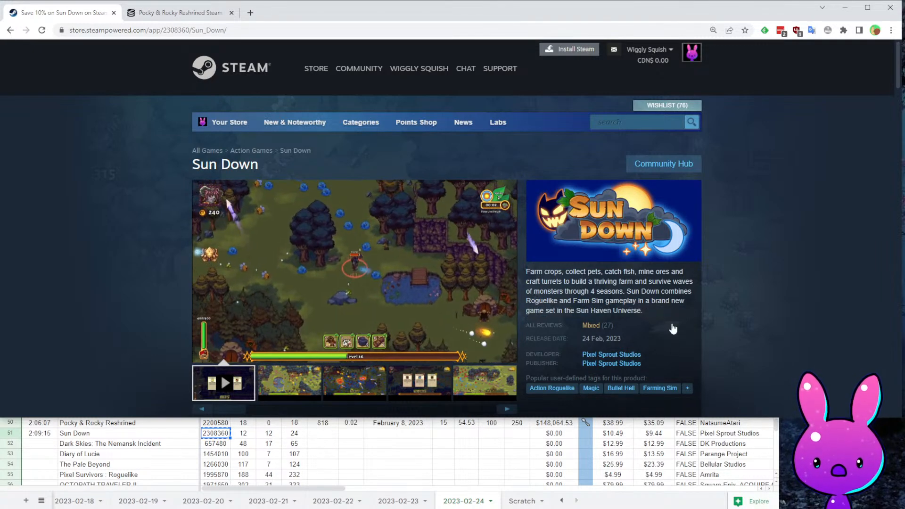
- Check the other games by Pixel Sprout Studios, including the Sun Haven store page, and return to the Sun Down page
scroll(672, 328, down, 2)
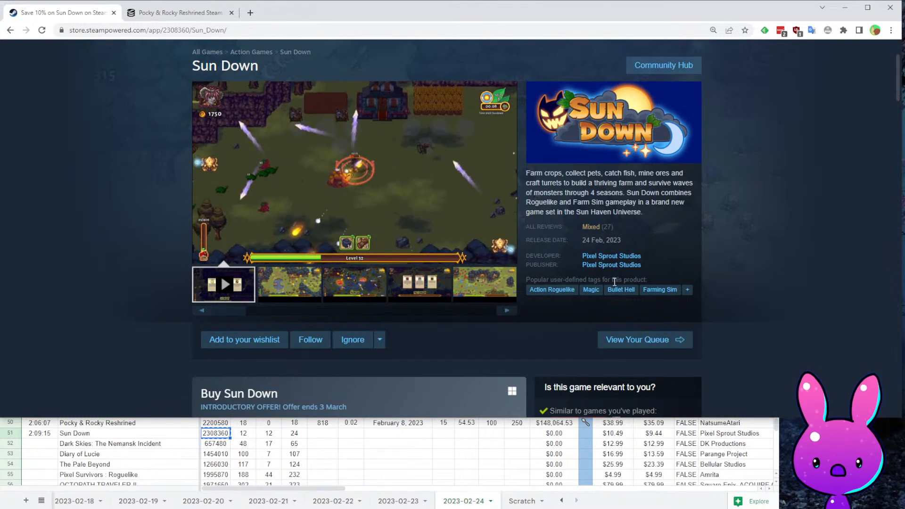
click(612, 256)
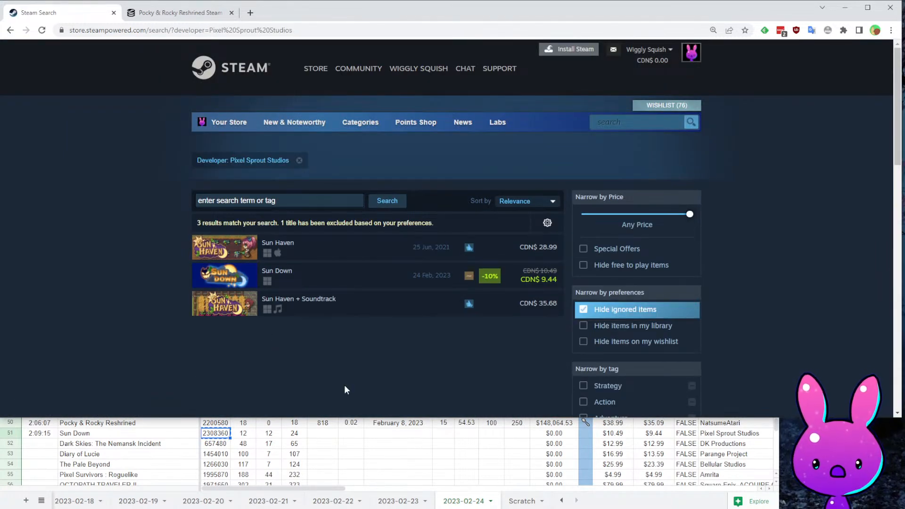
click(364, 244)
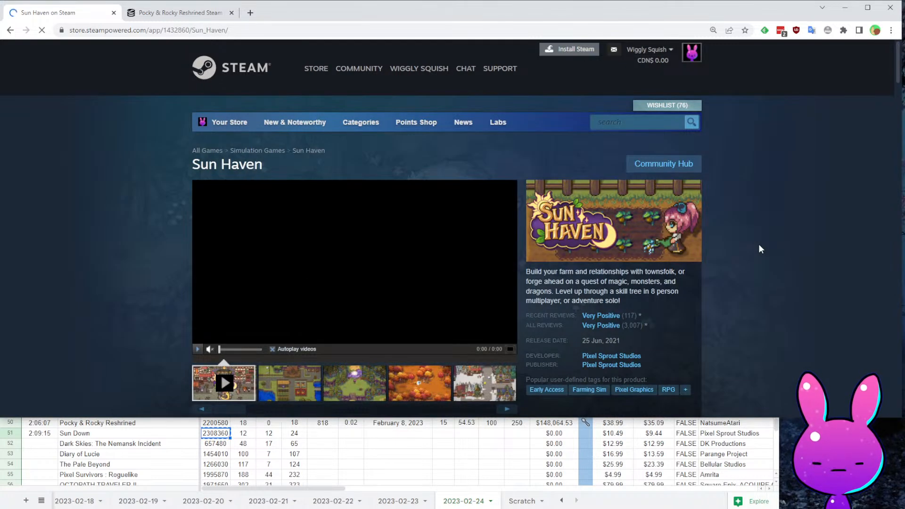
mouse_move(647, 327)
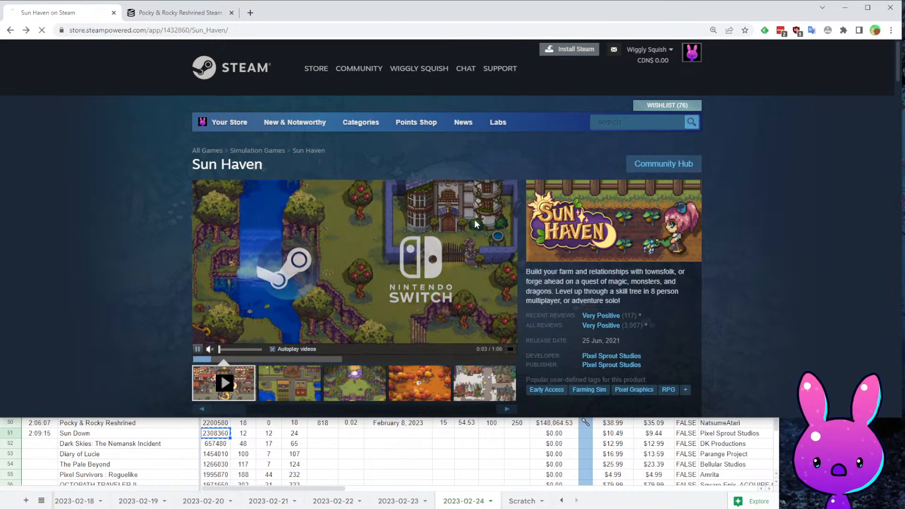
click(612, 356)
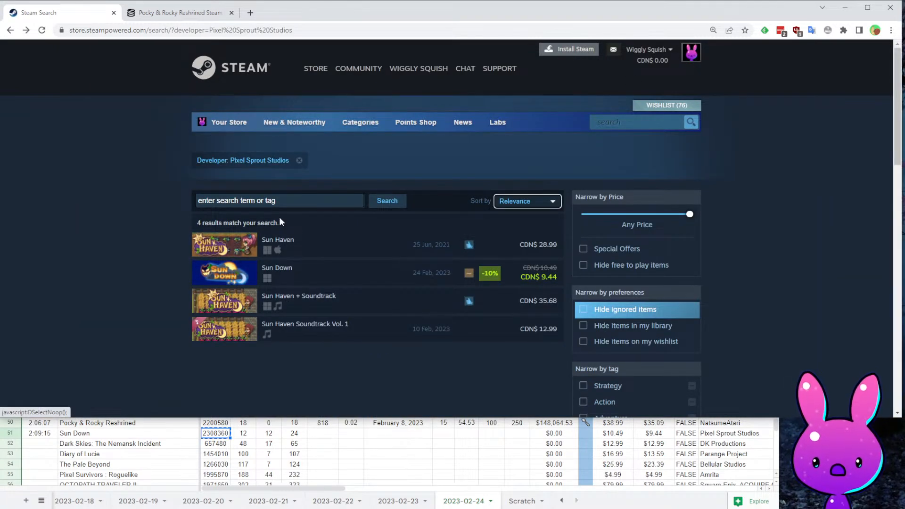
click(326, 274)
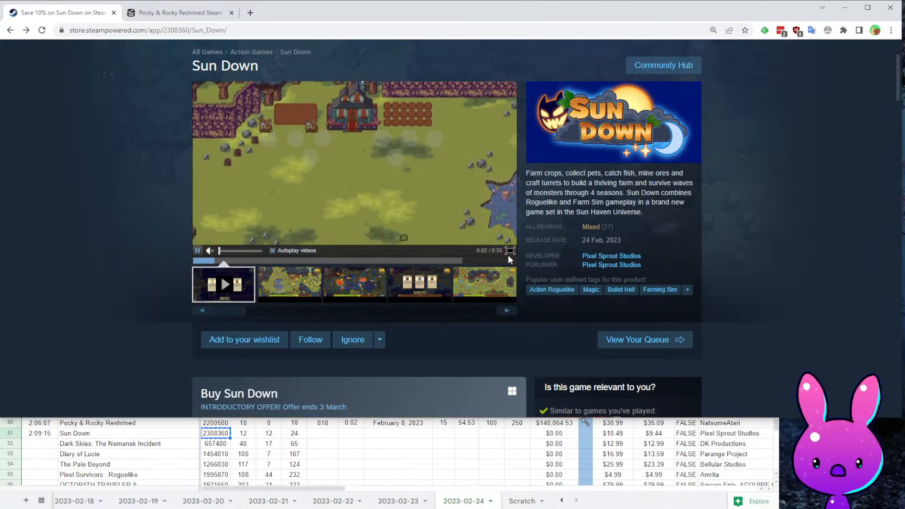
- Watch the Sun Down trailer in full screen, following its gameplay and upgrade cards, and return to the store page
click(510, 251)
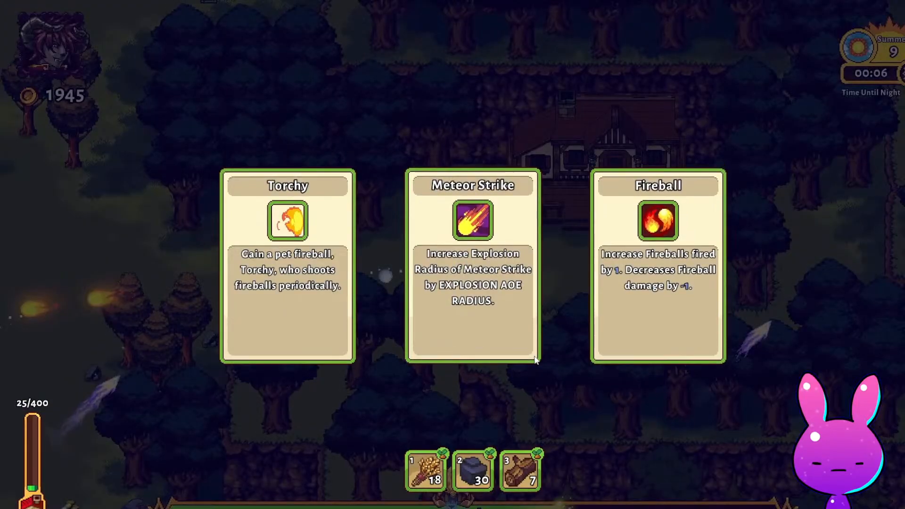
click(535, 359)
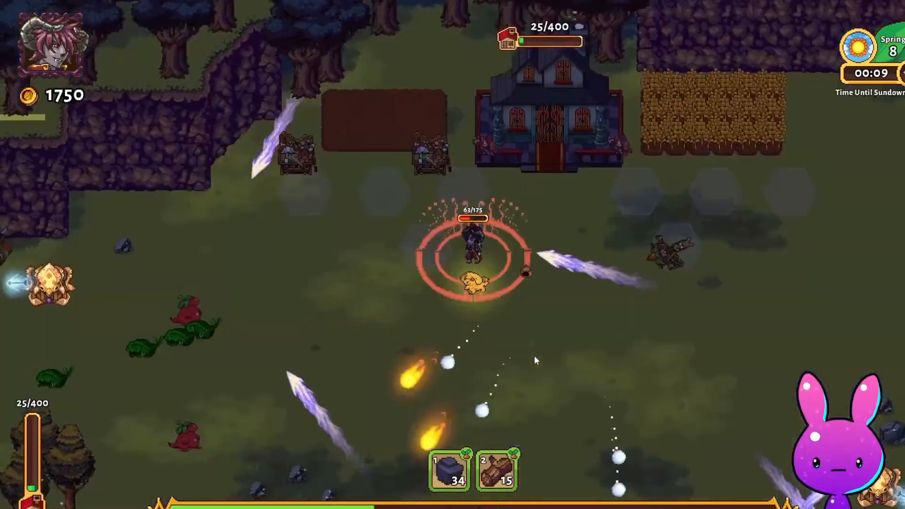
key(s)
key(d)
key(w)
key(a)
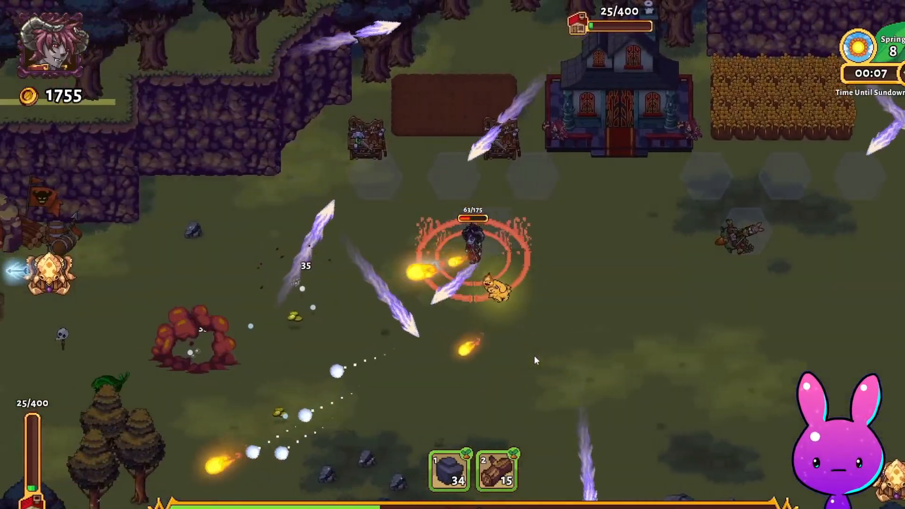
key(s)
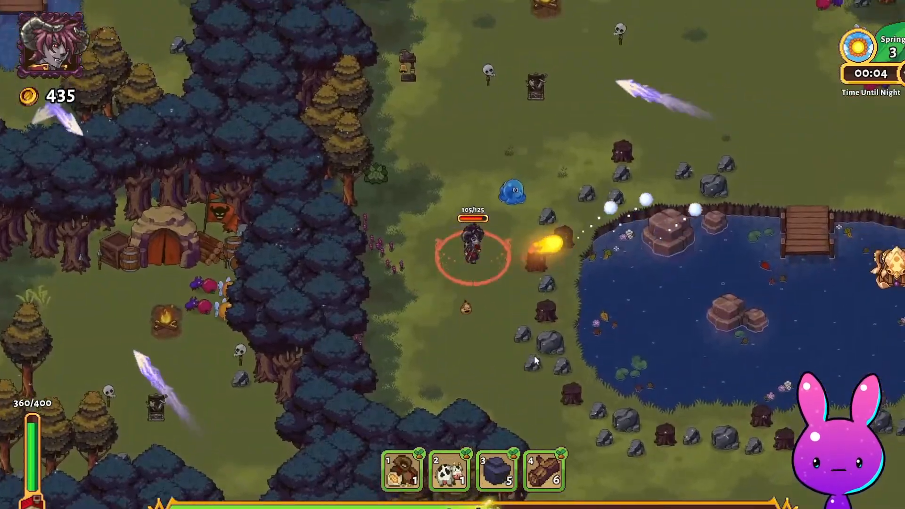
key(w)
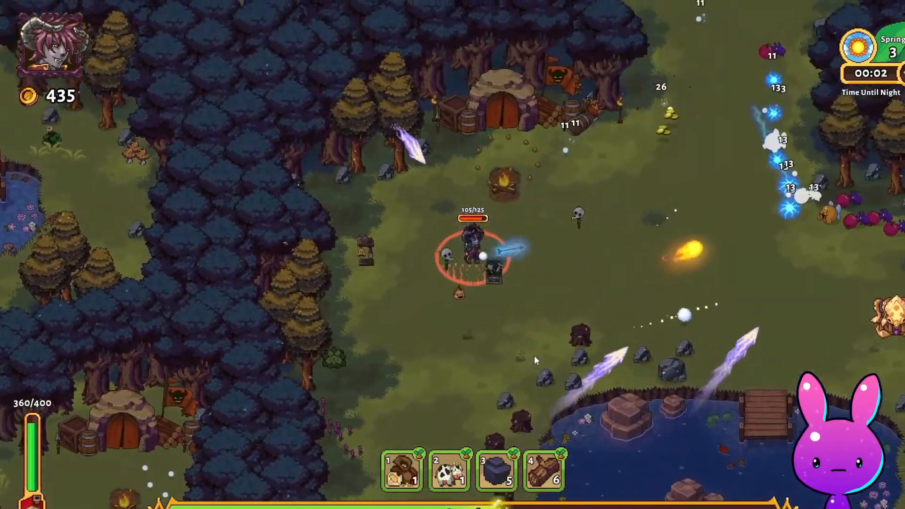
key(w)
key(d)
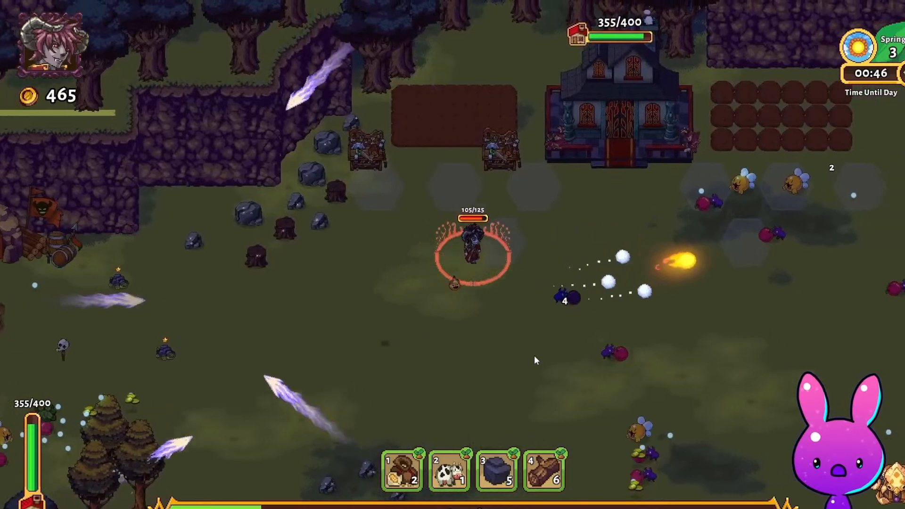
key(d)
key(w)
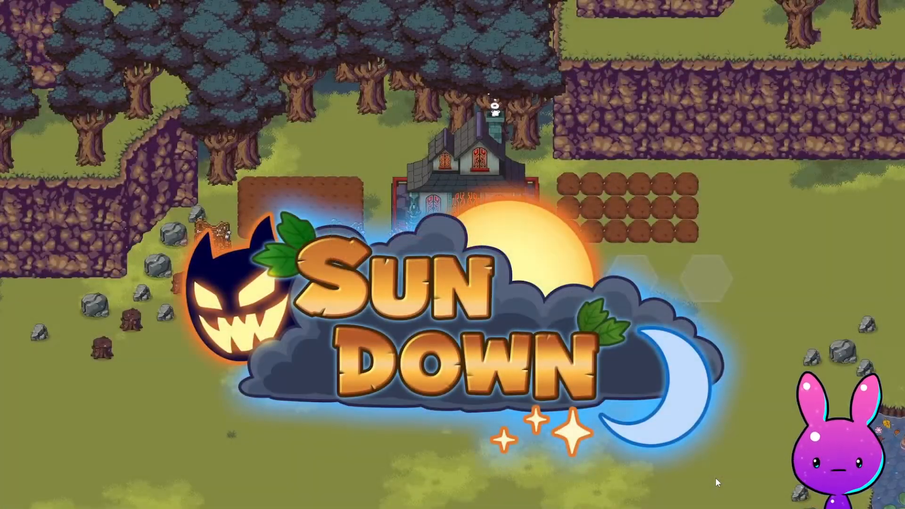
key(Escape)
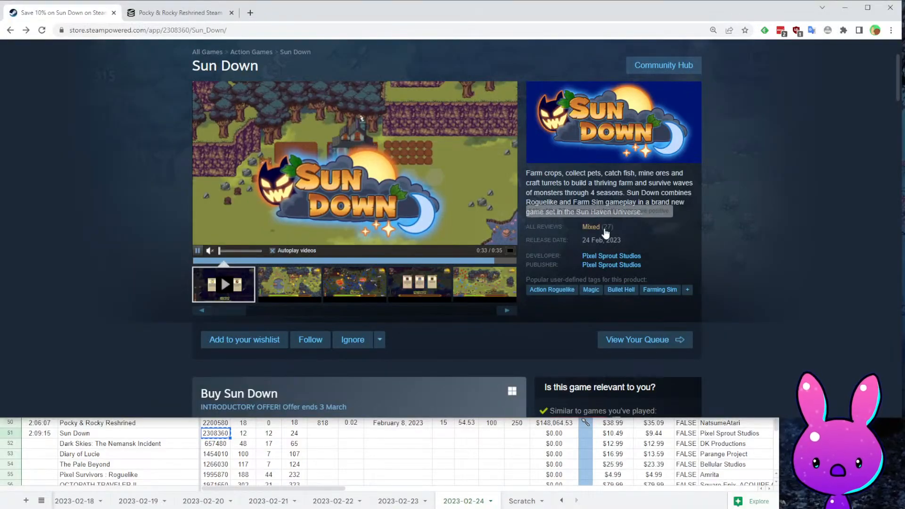
- Read the top most helpful user review of Sun Down
scroll(402, 236, down, 10)
scroll(449, 350, down, 10)
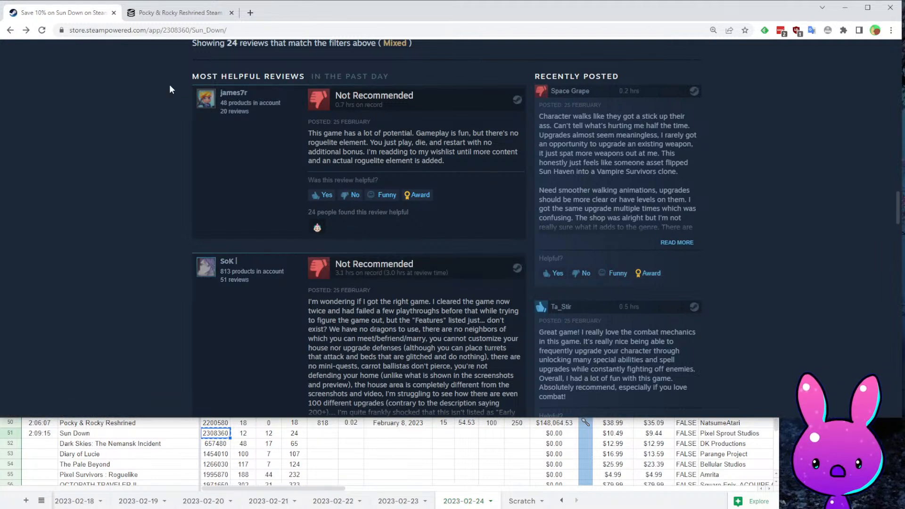
drag(335, 125, 500, 133)
click(473, 173)
drag(315, 142, 521, 146)
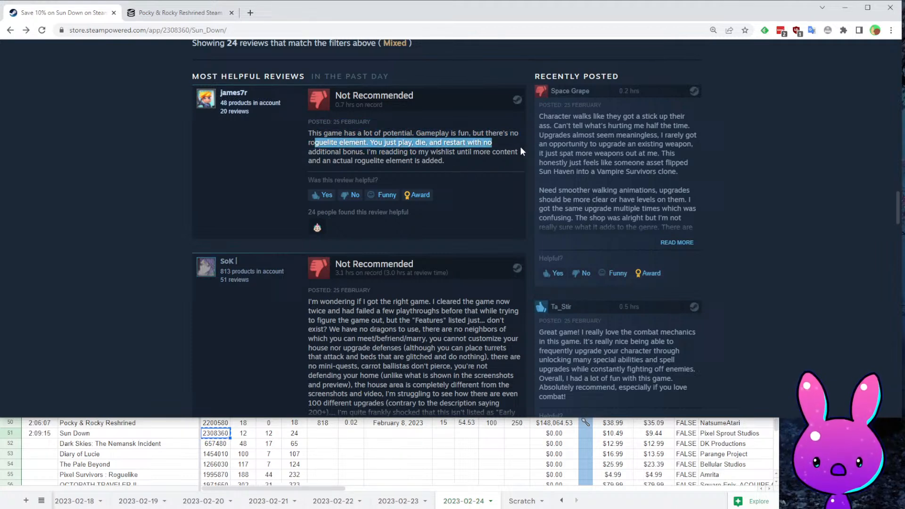
click(363, 164)
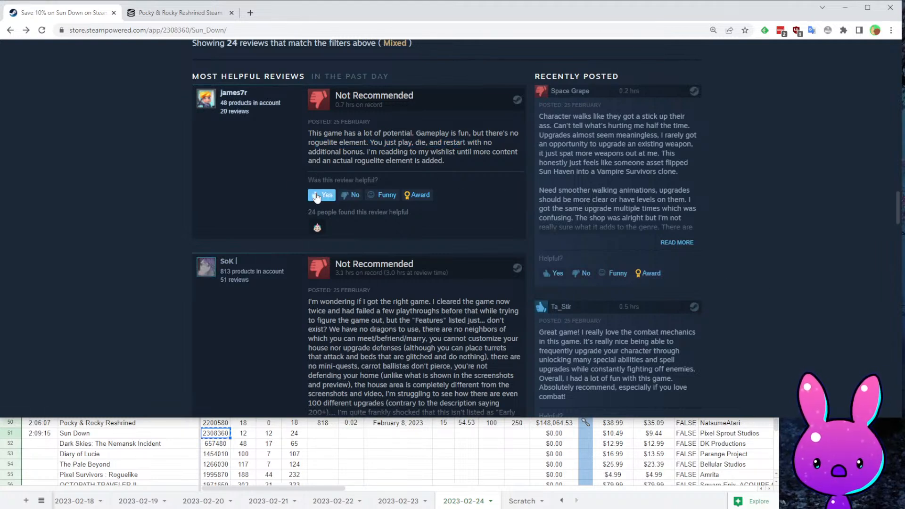
- Read the recently posted user reviews of Sun Down and check its overall review rating
scroll(426, 243, down, 3)
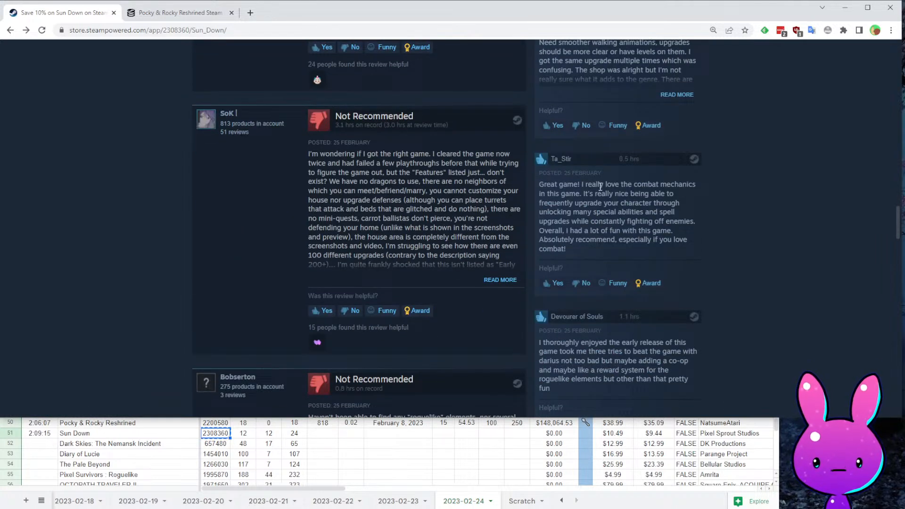
drag(547, 184, 674, 194)
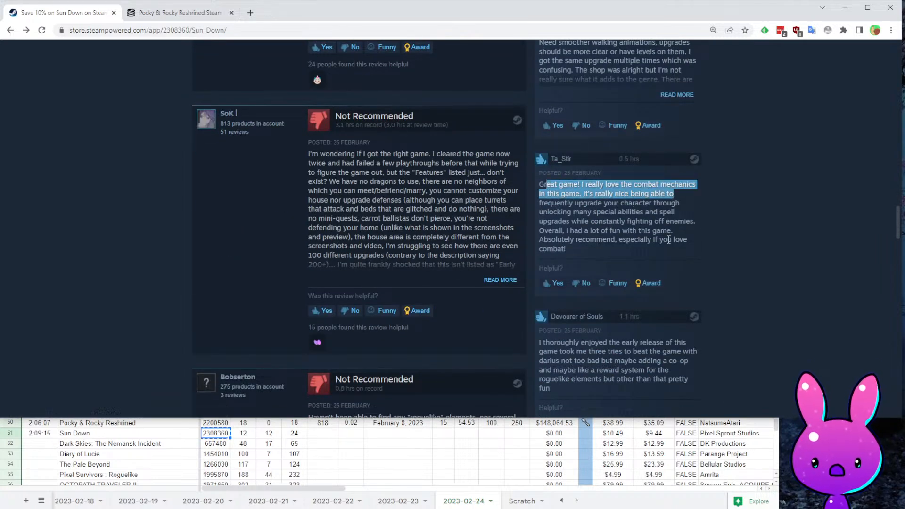
scroll(616, 341, down, 1)
scroll(616, 340, down, 3)
drag(532, 194, 700, 198)
click(639, 225)
drag(596, 194, 676, 223)
drag(557, 217, 614, 212)
click(670, 225)
scroll(685, 261, down, 4)
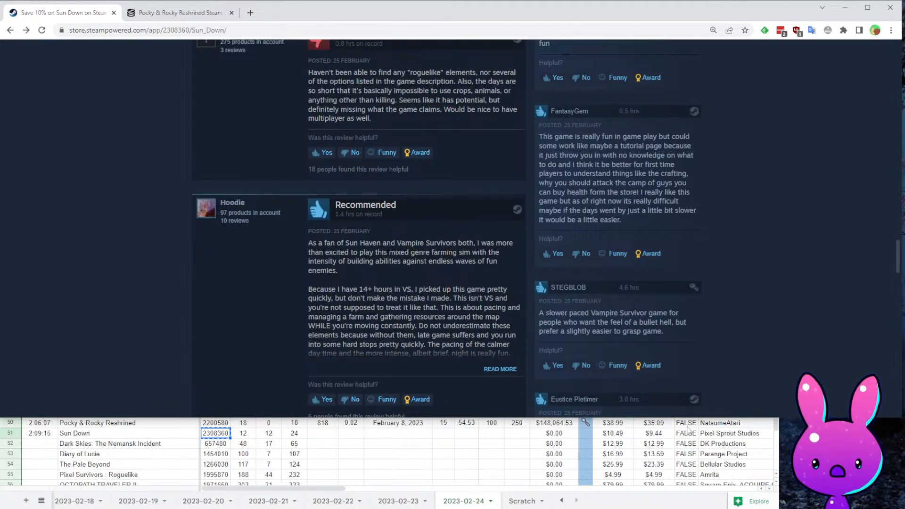
scroll(649, 193, up, 15)
scroll(580, 274, up, 15)
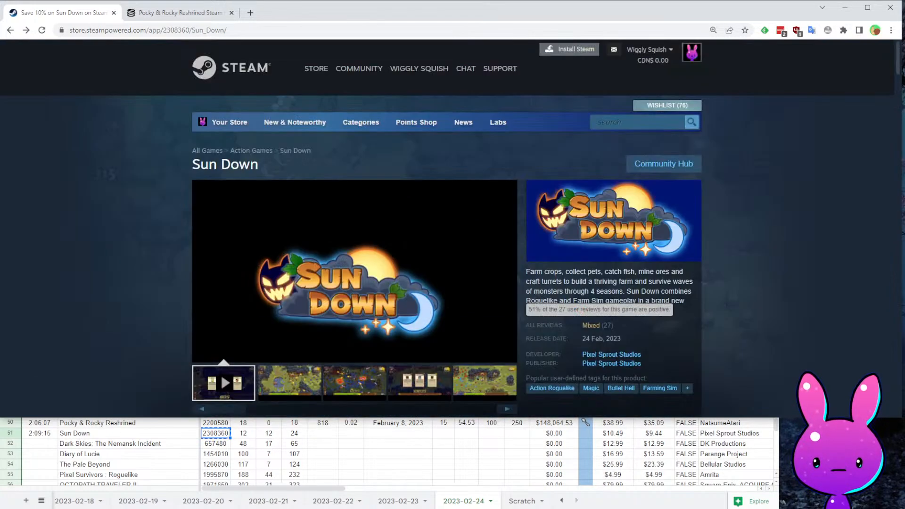
- View Sun Down's gameplay screenshot with the Level 53 bar at enlarged size, and look over the game's store description
click(351, 391)
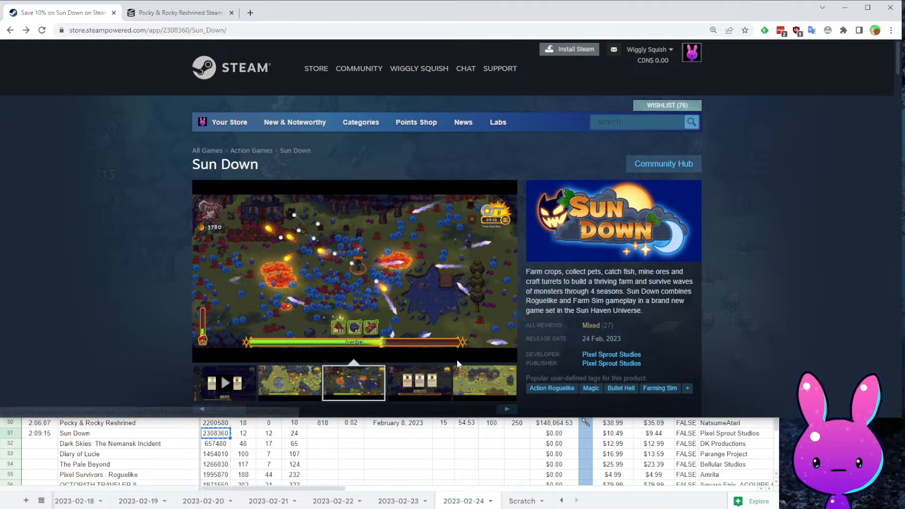
click(438, 252)
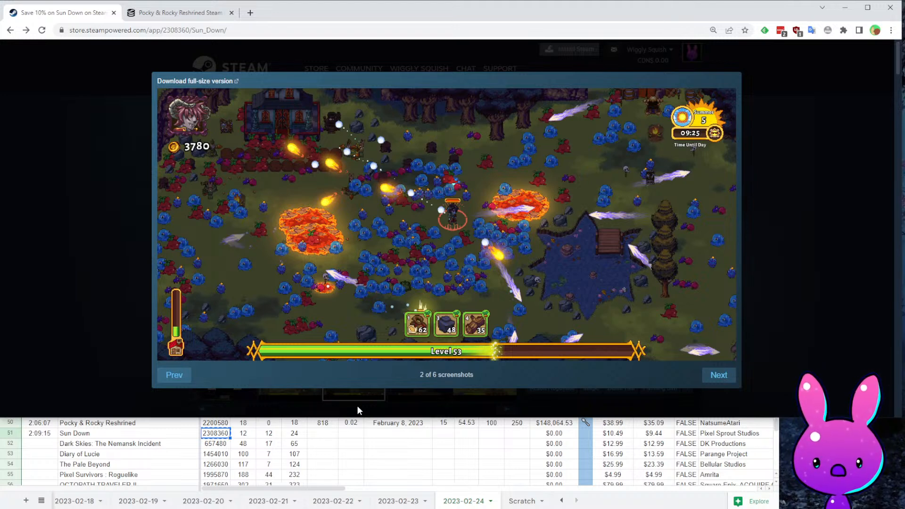
click(357, 406)
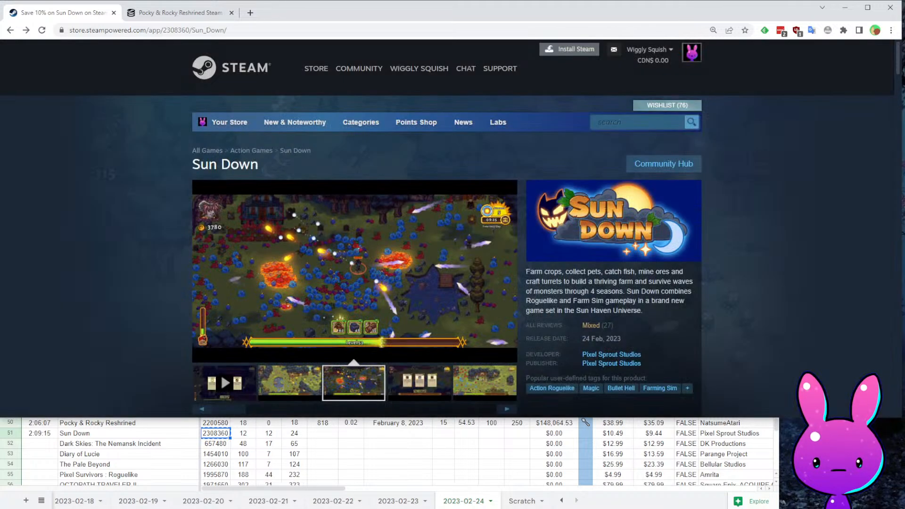
scroll(457, 310, down, 15)
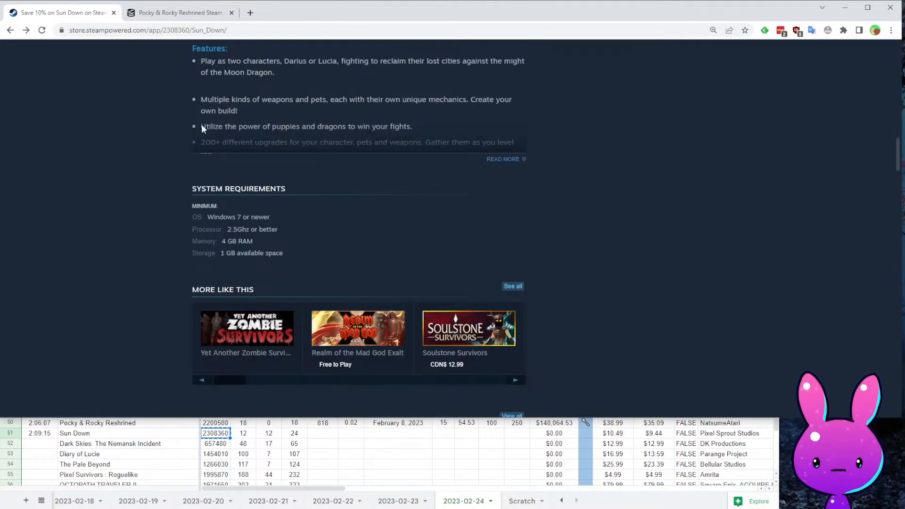
- Open SteamDB's charts page for app 2308360 and examine Sun Down's player counts and follower history
click(166, 17)
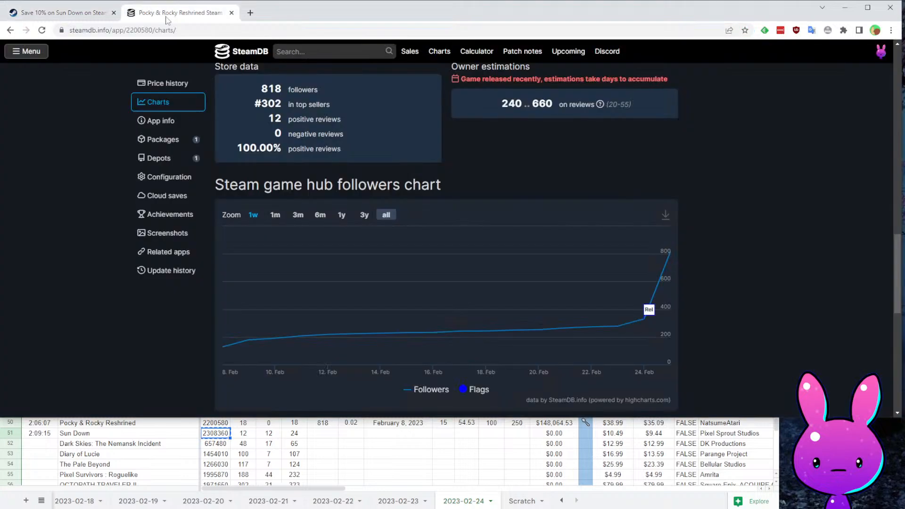
click(166, 29)
text(https://steamdb.info/app/2308360/charts/)
key(Return)
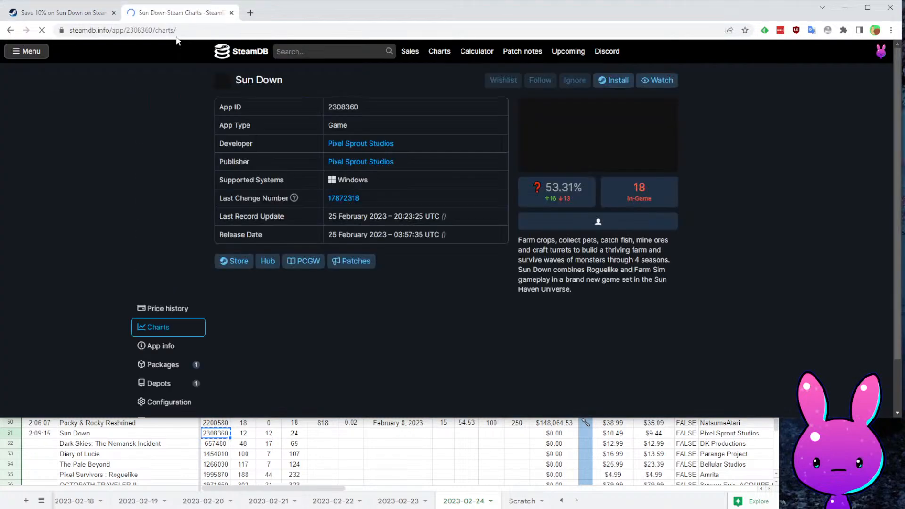
scroll(343, 79, down, 4)
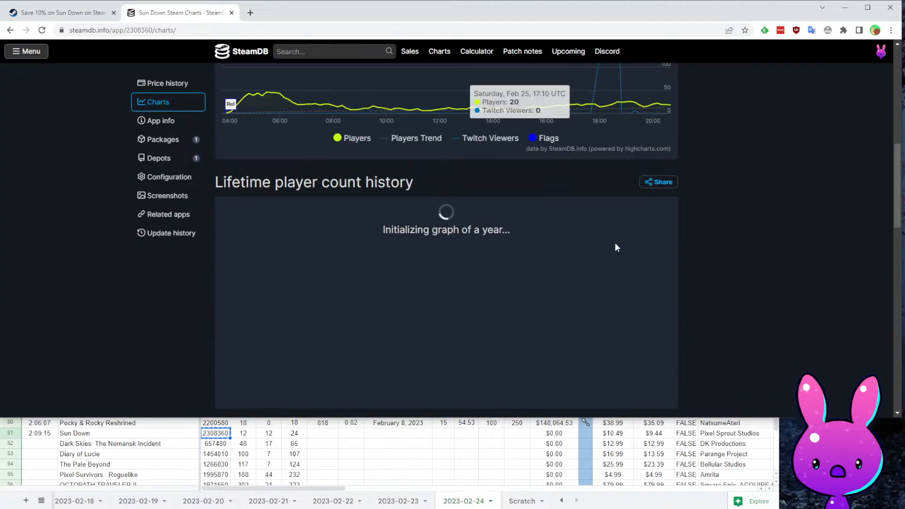
scroll(613, 247, down, 4)
scroll(567, 156, up, 5)
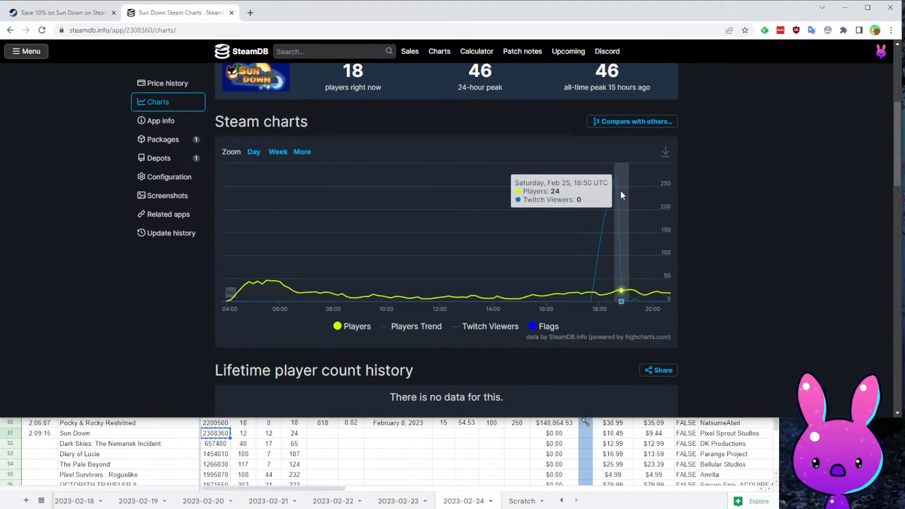
scroll(632, 245, down, 10)
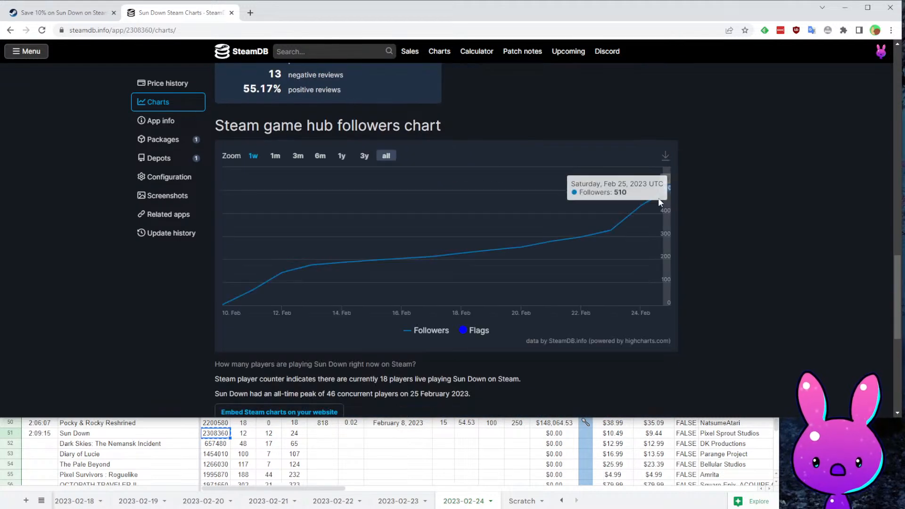
- In the Google Sheets 2023-02-24 sheet, set Sun Down's store release date to 2/10/2023
click(404, 433)
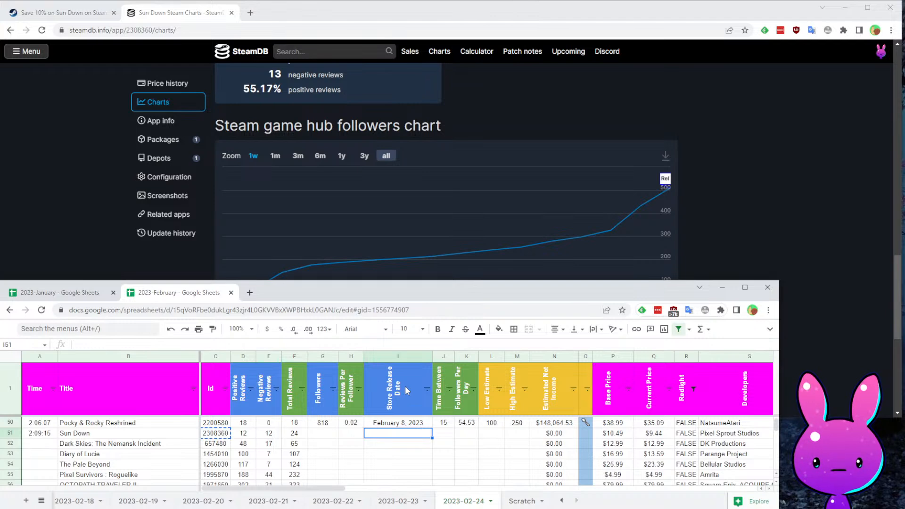
text(2/10/2023)
key(Return)
- Enter 510 as Sun Down's follower count in row 51, taken from SteamDB's store data
key(Up)
key(Left)
key(Left)
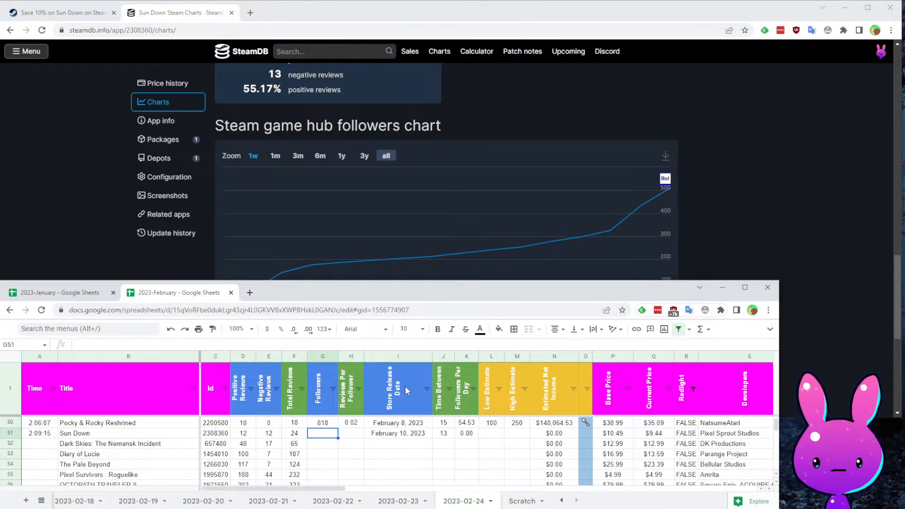
scroll(501, 231, up, 3)
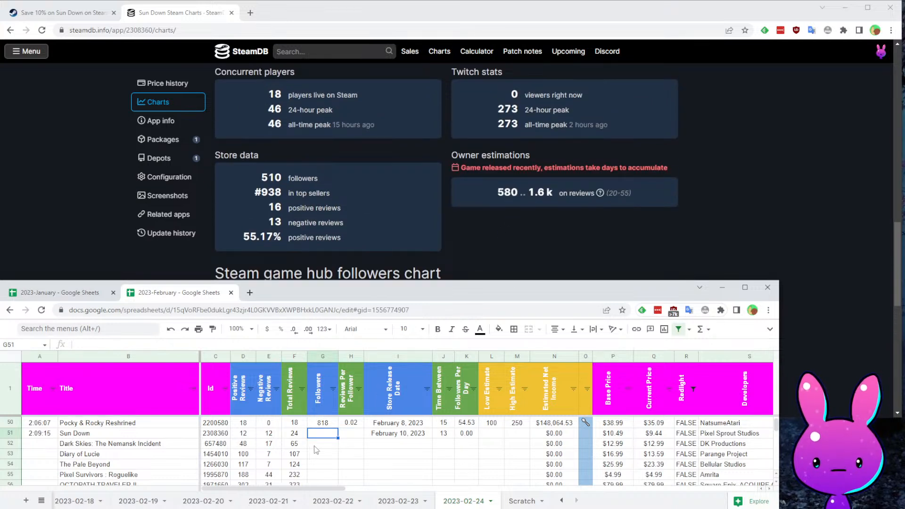
text(510)
key(Return)
key(Up)
- Examine Sun Down's followers per day, time between dates, reviews per follower and review counts across row 51
key(Right)
key(Right)
key(Right)
key(Right)
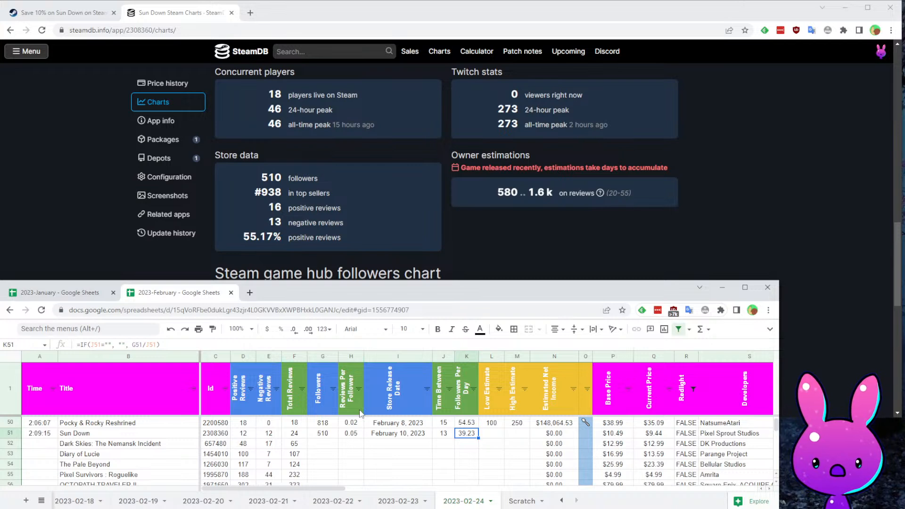
key(Left)
key(Left)
key(Right)
key(Right)
key(Left)
key(Left)
key(Left)
key(Left)
key(Left)
key(Left)
key(Left)
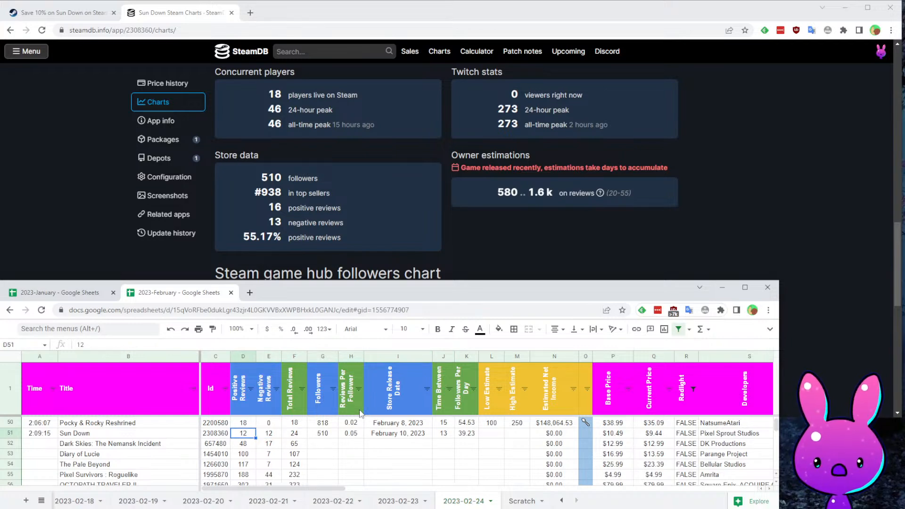
- Read the user reviews on Sun Down's Steam store page, highlighting passages in the Not Recommended ones about missing features and crashes
click(61, 13)
scroll(150, 281, down, 6)
scroll(465, 205, down, 6)
scroll(464, 209, down, 10)
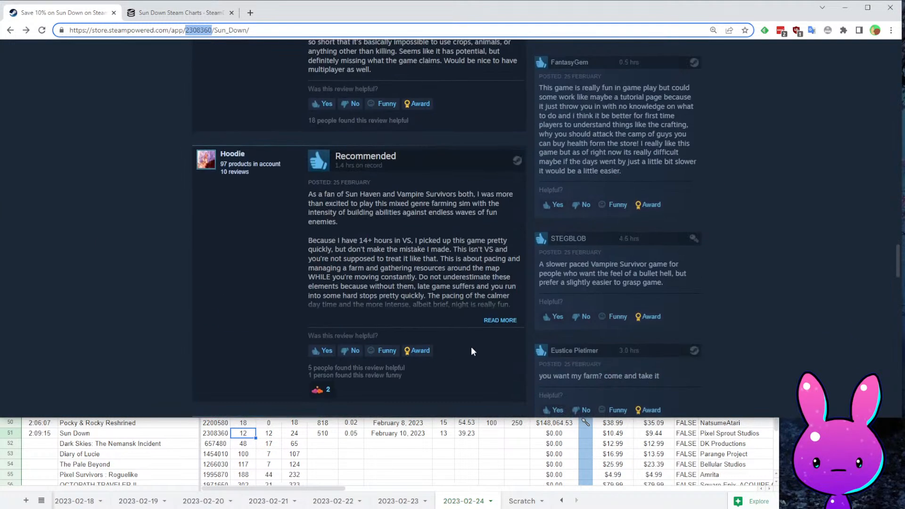
scroll(471, 347, up, 3)
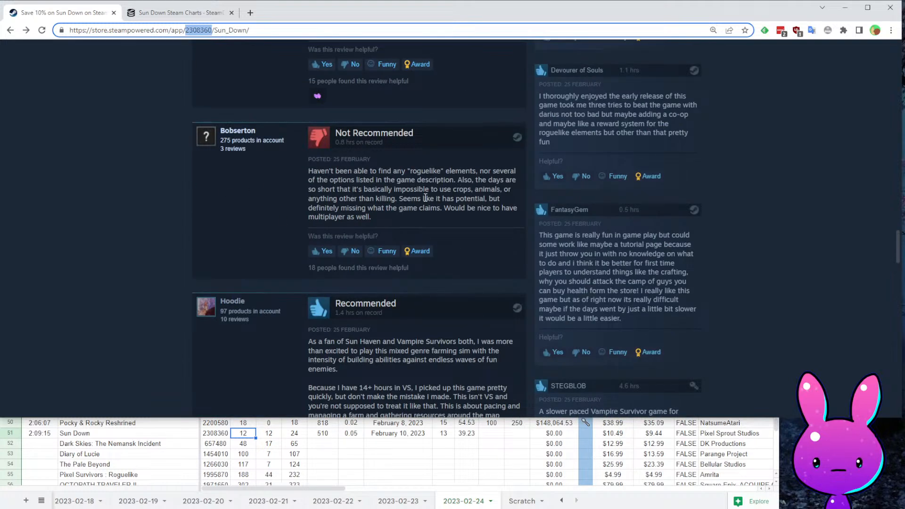
drag(444, 171, 504, 222)
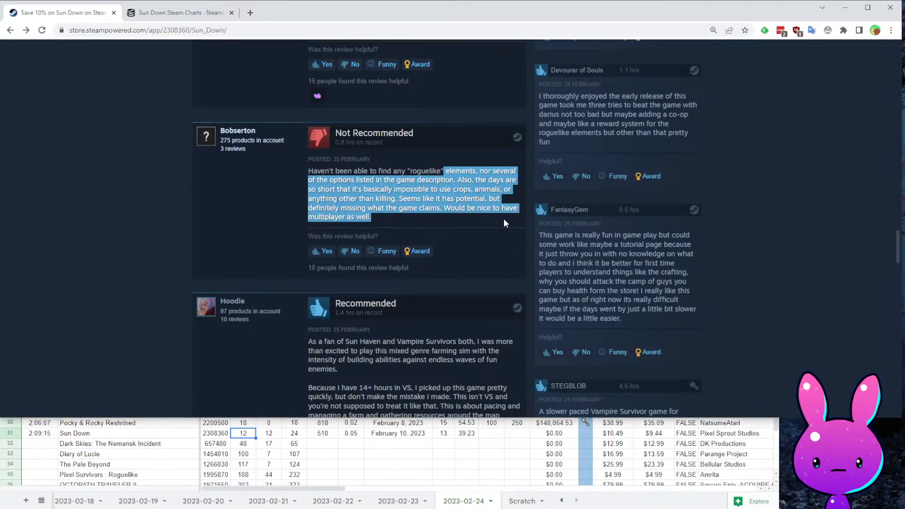
scroll(501, 236, down, 10)
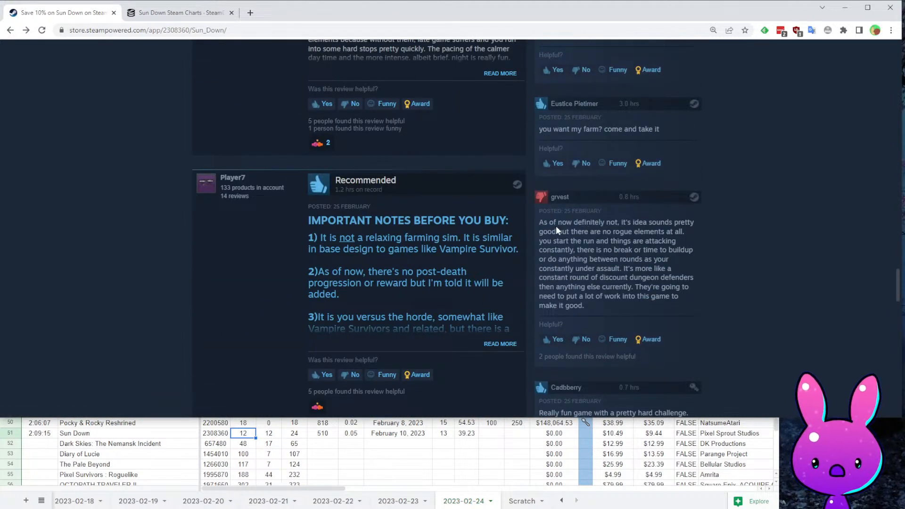
scroll(611, 296, down, 12)
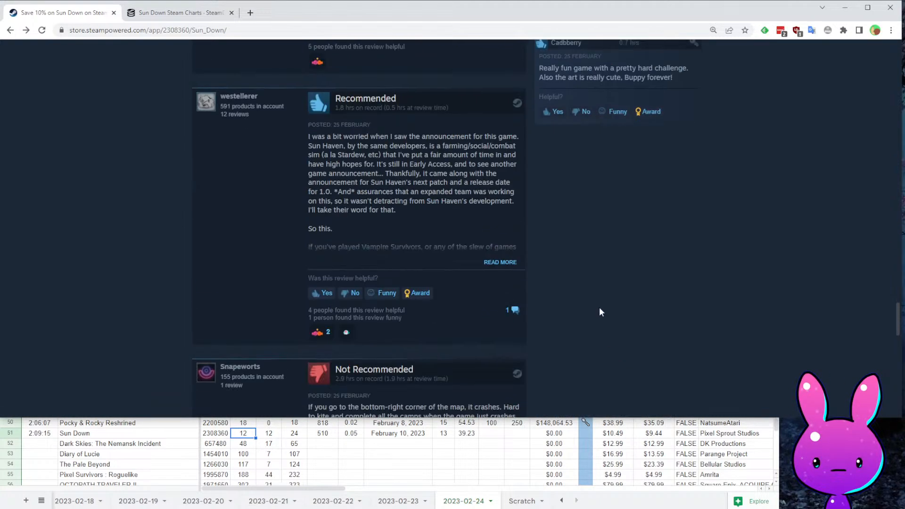
drag(315, 210, 512, 220)
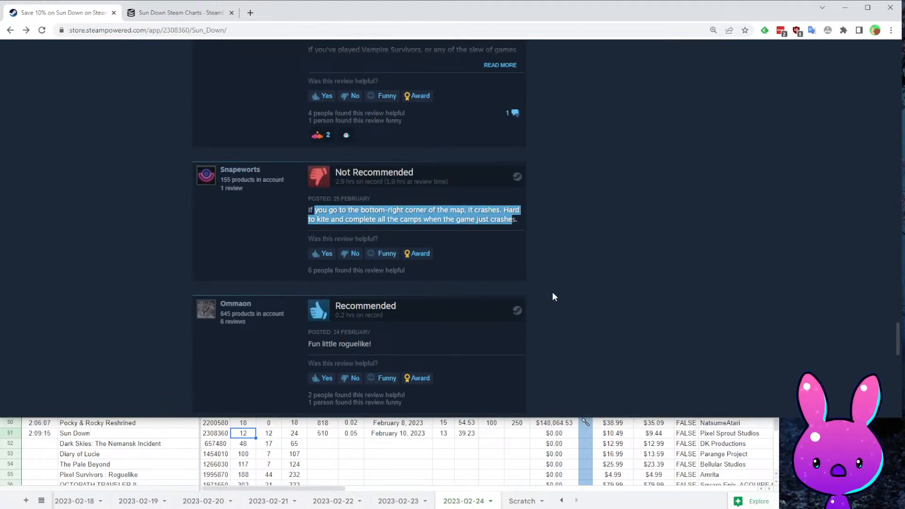
scroll(571, 336, down, 6)
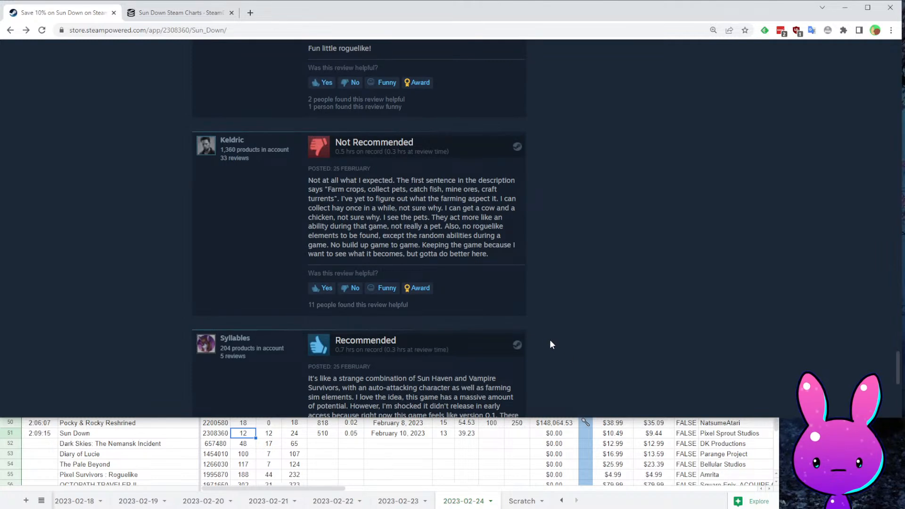
scroll(552, 344, down, 5)
scroll(472, 274, up, 4)
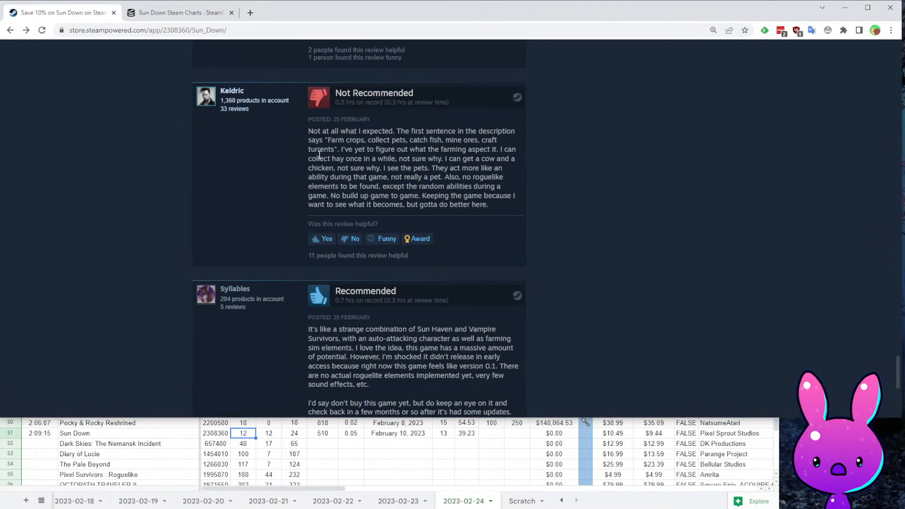
drag(383, 158, 598, 264)
scroll(476, 313, up, 15)
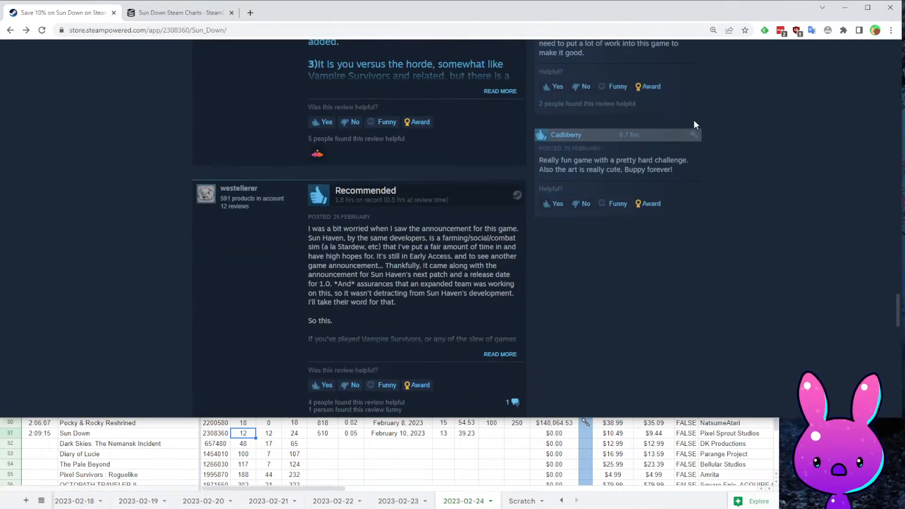
scroll(665, 187, up, 20)
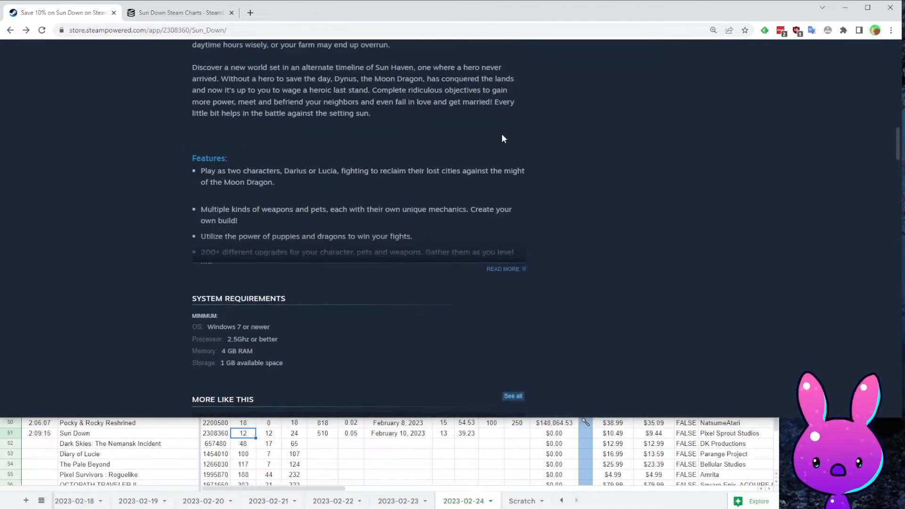
scroll(513, 144, up, 8)
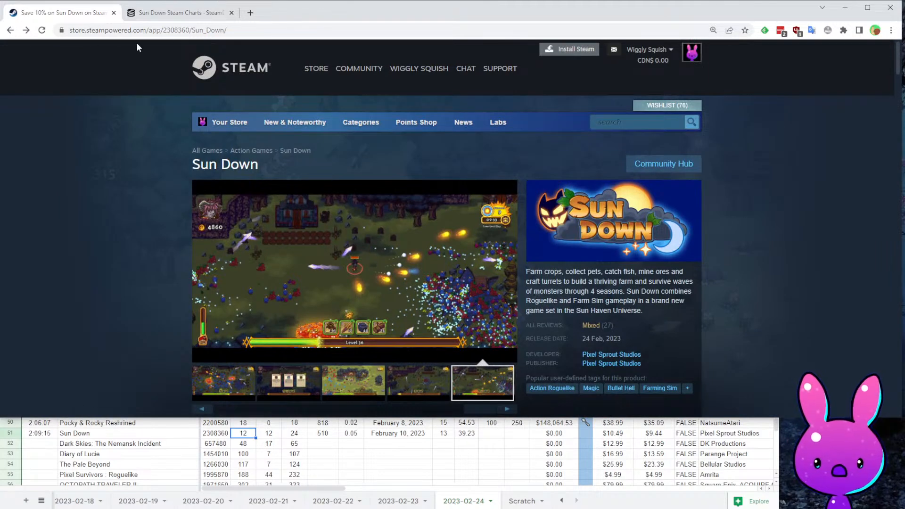
- Set Sun Down's low estimate to 60 and high estimate to 300 in the spreadsheet
click(167, 35)
click(444, 454)
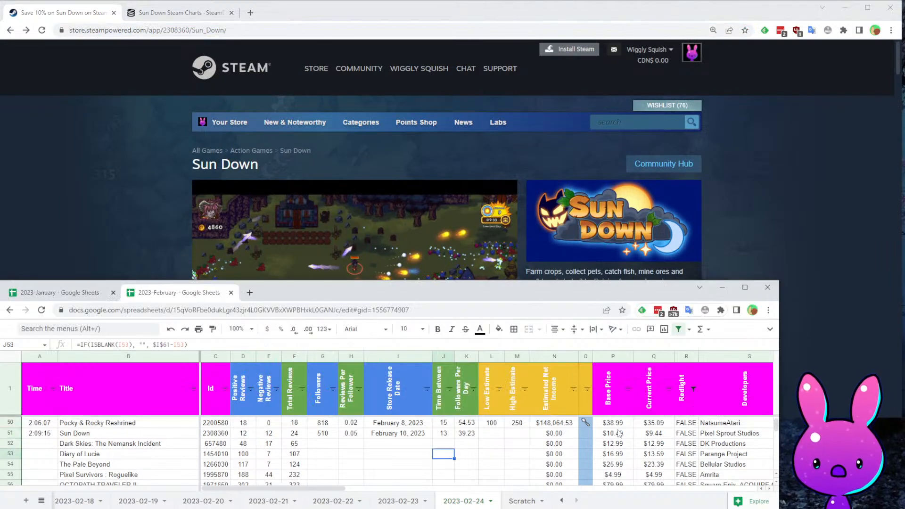
click(476, 446)
click(485, 436)
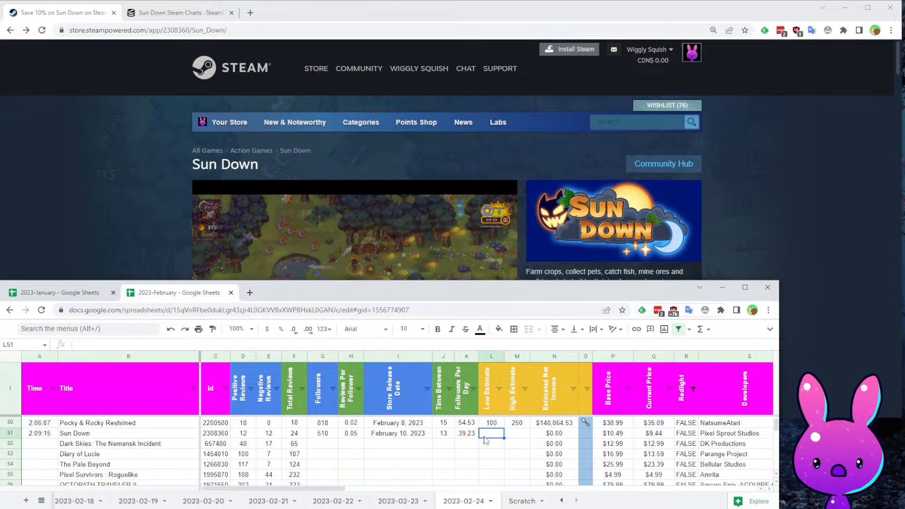
text(60)
key(Tab)
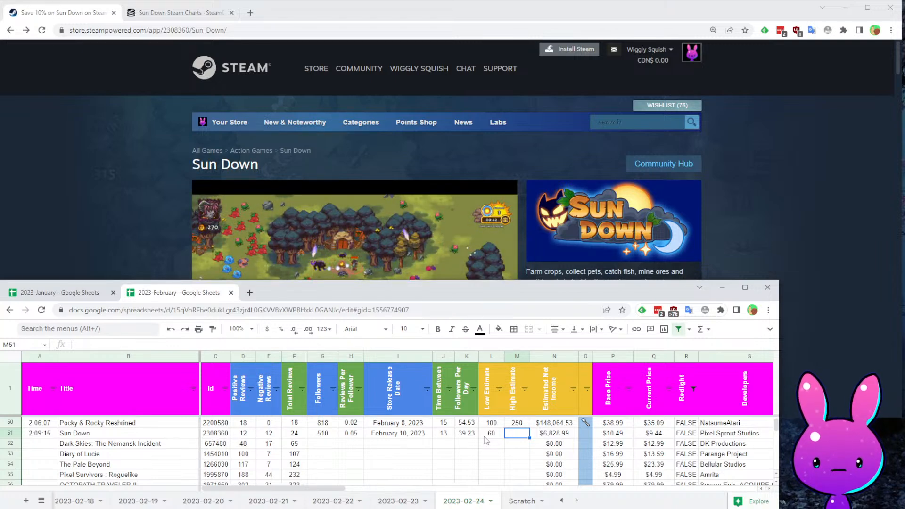
text(300)
key(Return)
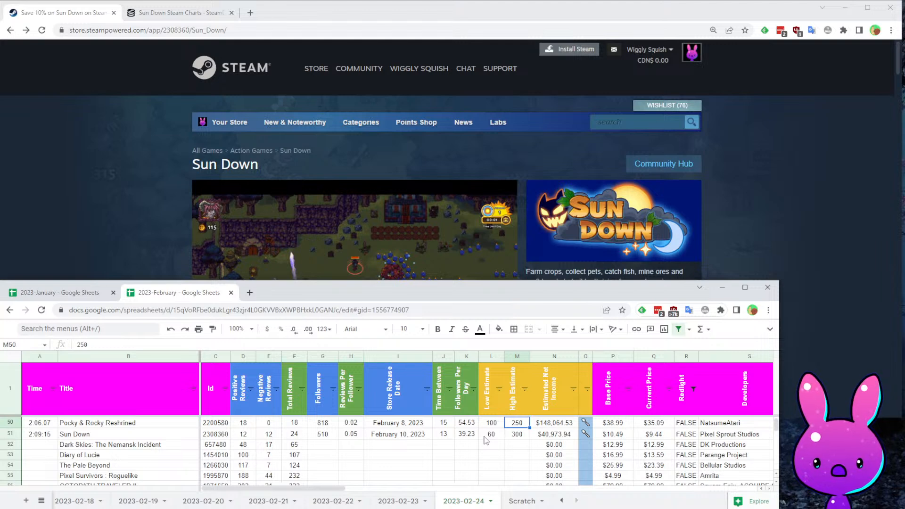
- Enter 2:13:31 as the time for Dark Skies: The Nemansk Incident in row 52
key(Return)
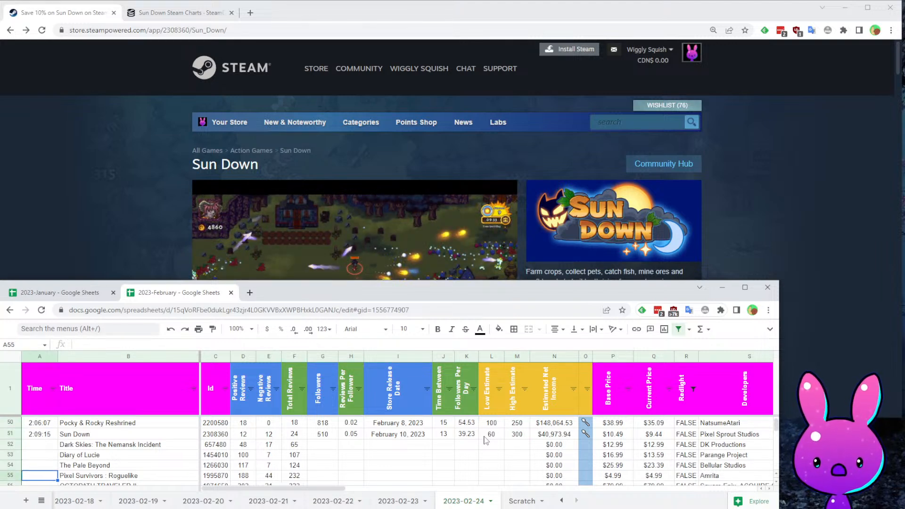
key(Down)
key(Down)
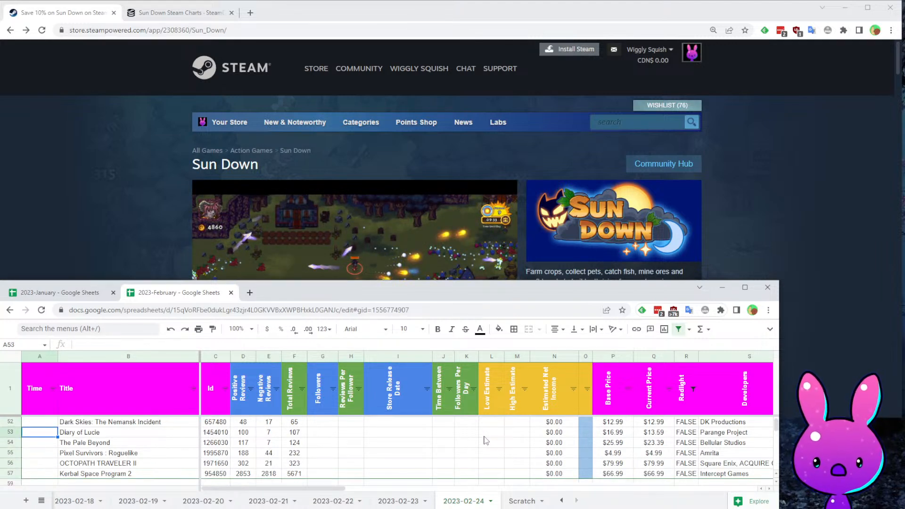
key(Up)
key(Up)
key(Up)
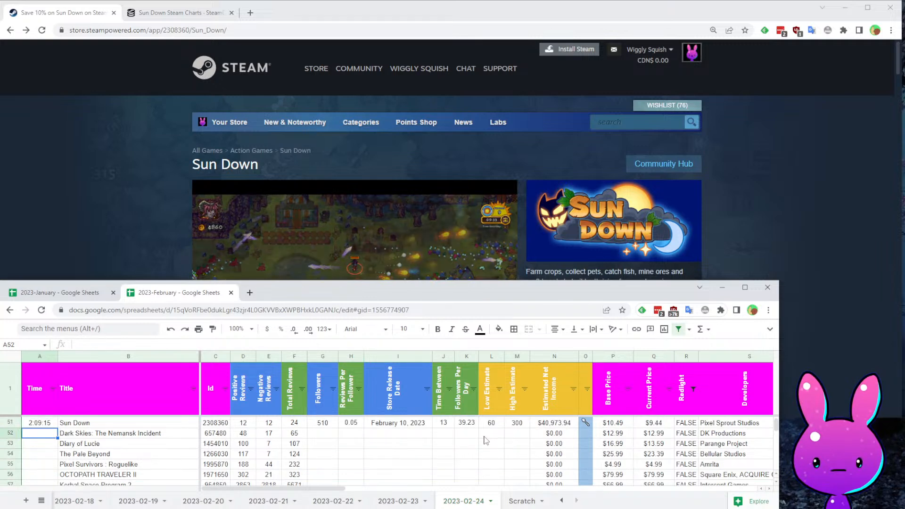
text(2:13:31)
key(Return)
- Copy the app Id of Dark Skies: The Nemansk Incident from row 52
key(Right)
key(Right)
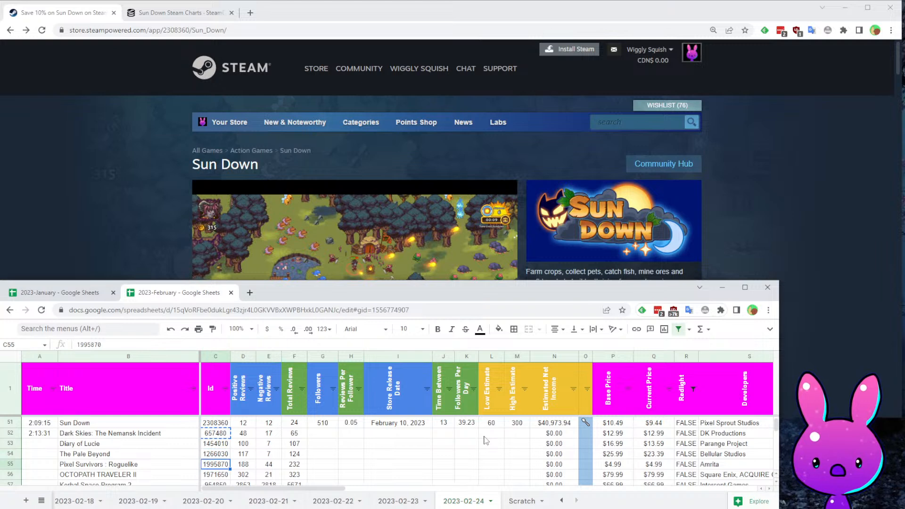
key(Up)
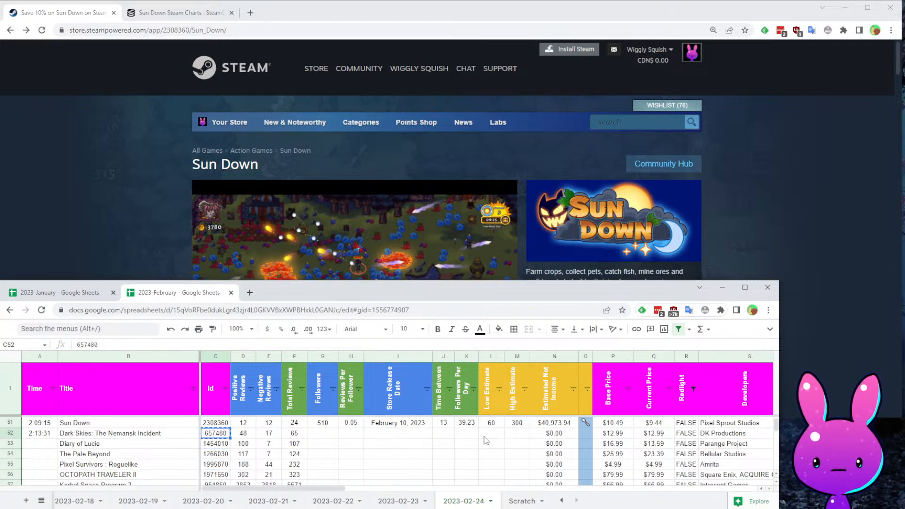
- Check the positive, negative and total review counts of Dark Skies: The Nemansk Incident
key(Right)
key(Down)
key(Up)
key(Right)
key(Left)
key(Right)
key(Right)
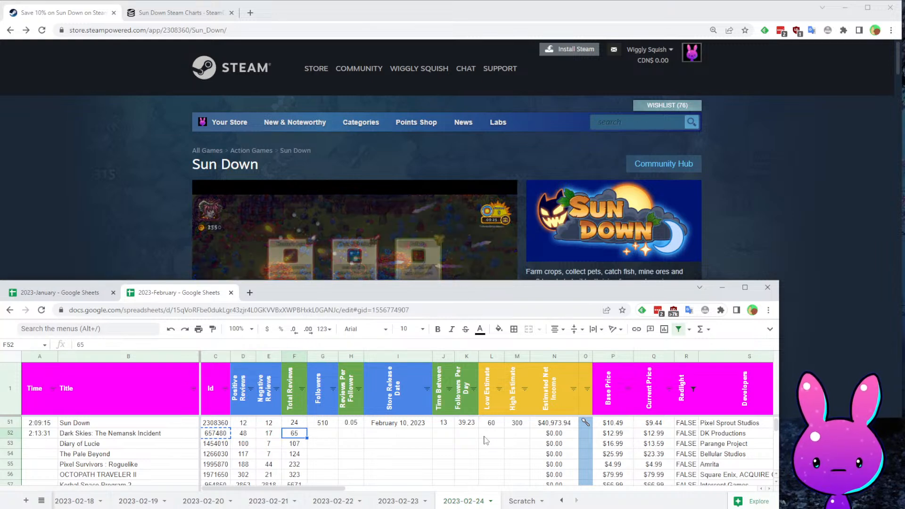
- Check the prices, Redlight flag and developer listed for Dark Skies: The Nemansk Incident in row 52
key(Right)
key(Right)
key(Right)
key(Right)
key(Right)
key(Right)
key(Right)
key(Right)
key(Right)
key(Right)
key(Right)
key(Right)
key(Right)
key(Right)
key(Left)
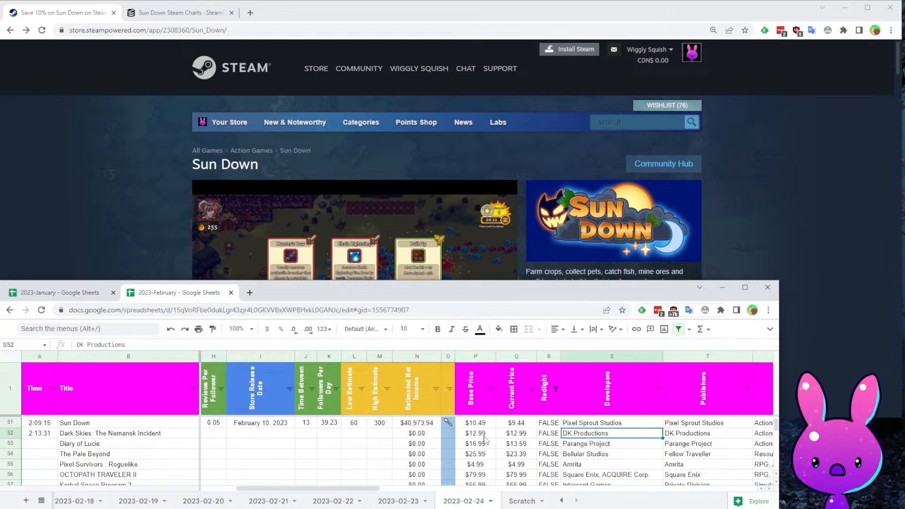
key(Home)
key(Right)
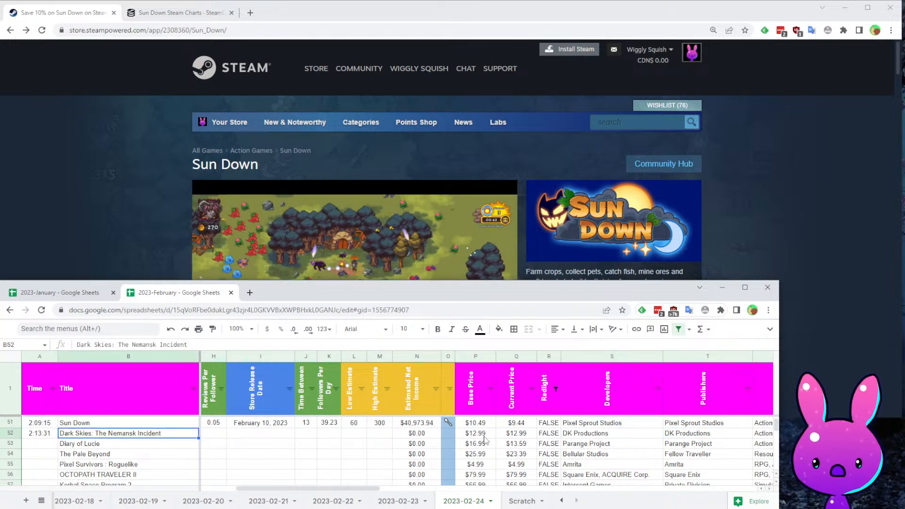
- Switch to the Steam store window and open the store page for app Id 657480
click(178, 30)
text(https://store.steampowered.com/app/657480/Sun_Down/)
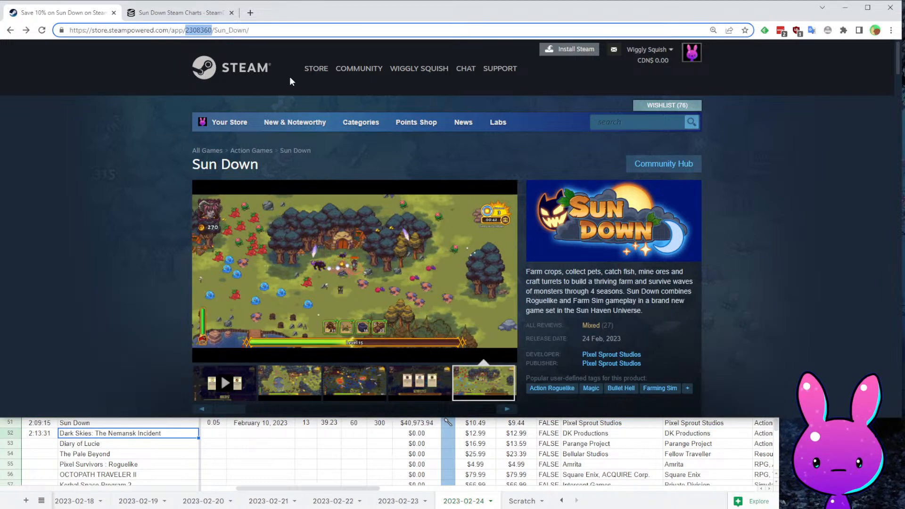
key(Return)
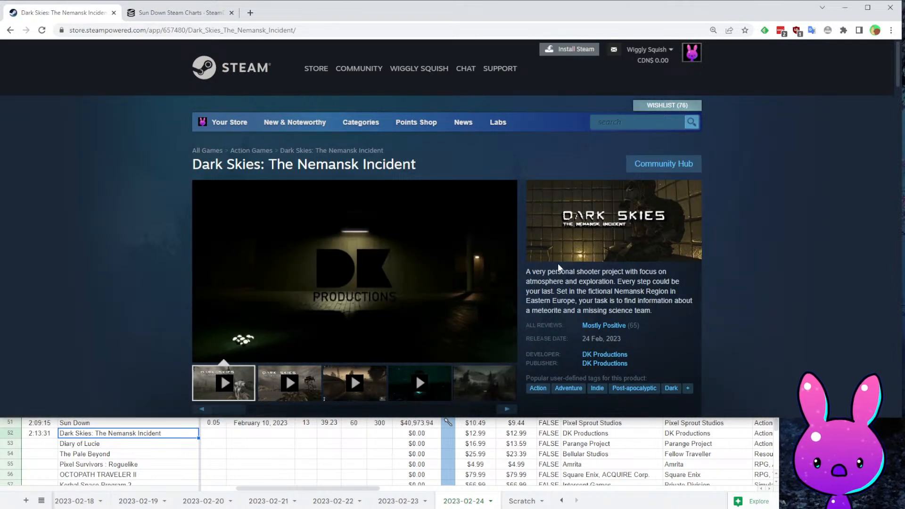
- Read the Dark Skies: The Nemansk Incident store page's description, release details, price, game information and system requirements
drag(547, 272, 621, 271)
click(660, 271)
drag(557, 282, 605, 282)
click(634, 291)
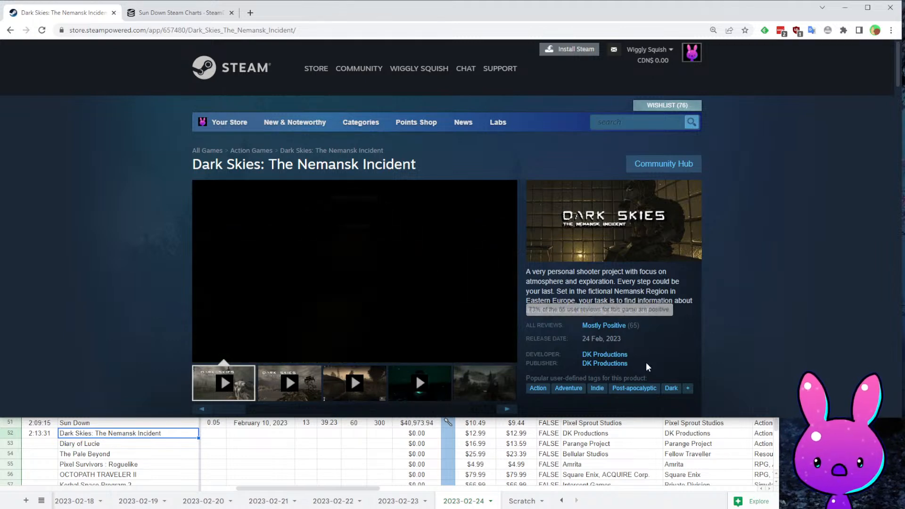
scroll(755, 335, down, 2)
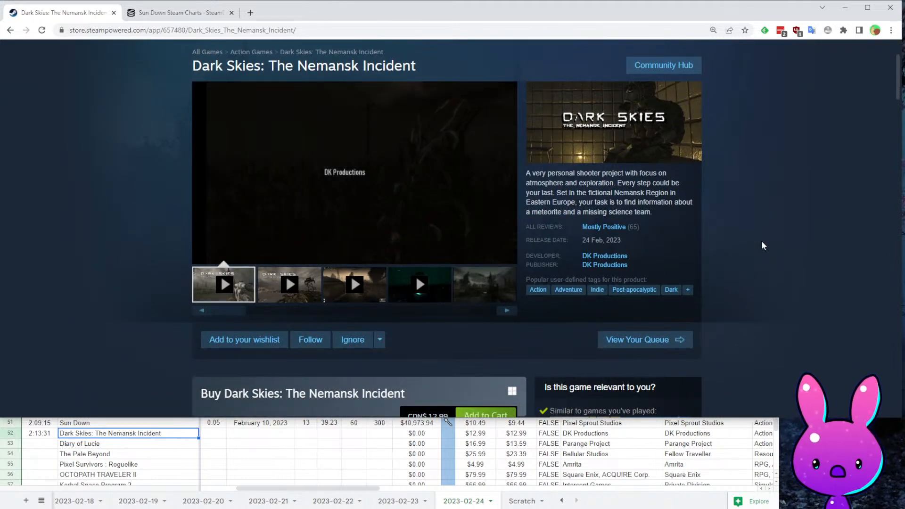
mouse_move(330, 223)
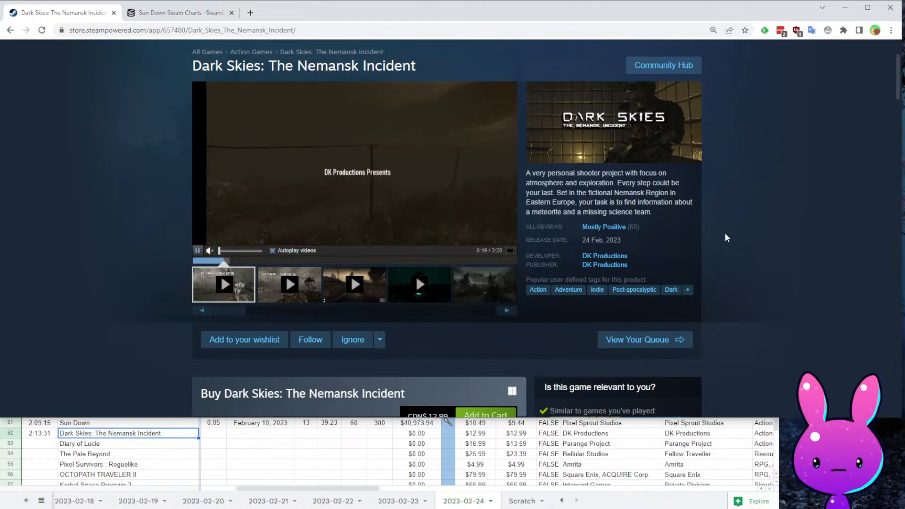
scroll(529, 316, down, 20)
scroll(372, 230, up, 5)
scroll(368, 219, down, 5)
scroll(350, 338, up, 15)
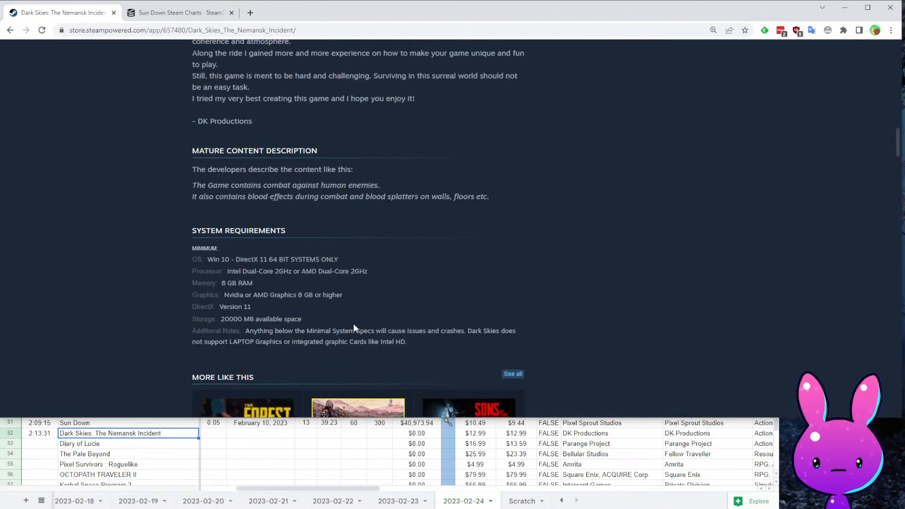
scroll(351, 338, up, 20)
scroll(363, 159, down, 4)
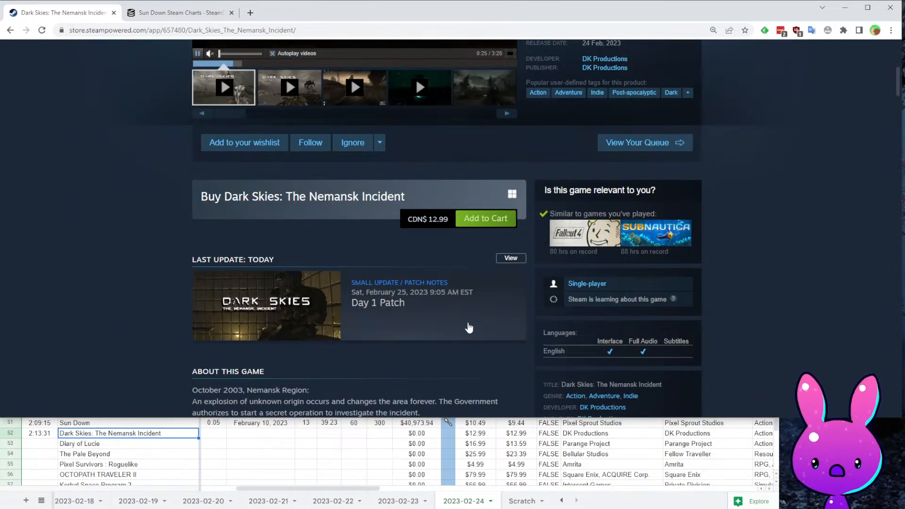
- Recheck the game's review counts in row 52 and read the most helpful and recent user reviews on its store page
click(239, 450)
key(Right)
key(Right)
key(Right)
key(Right)
key(Right)
click(142, 192)
scroll(238, 128, down, 10)
scroll(237, 128, down, 15)
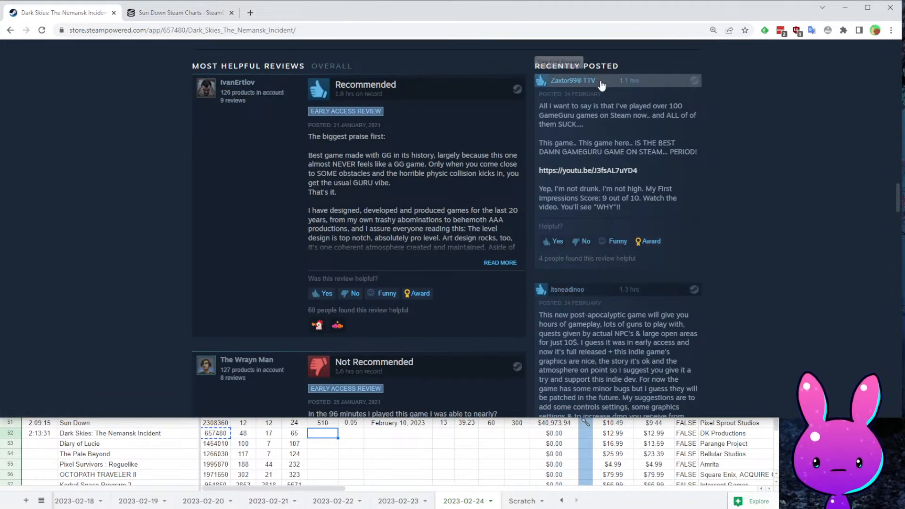
drag(539, 115, 663, 112)
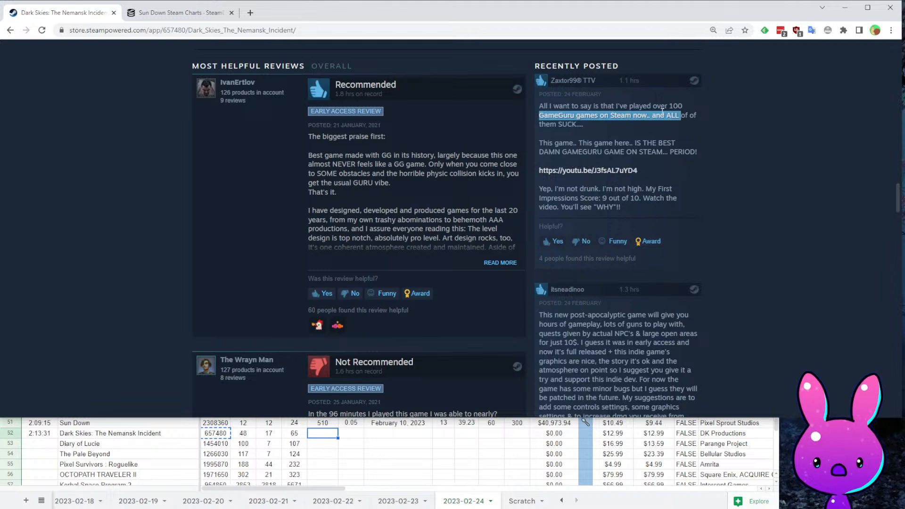
click(726, 144)
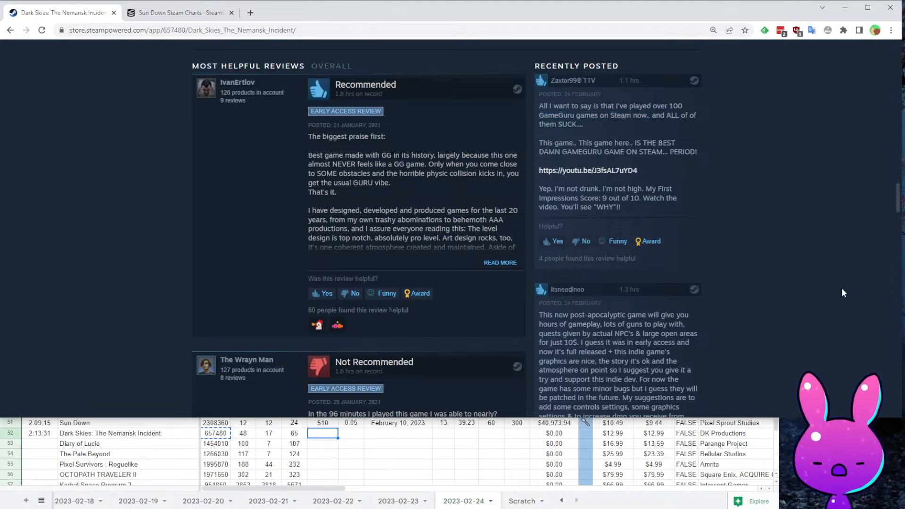
scroll(698, 248, down, 5)
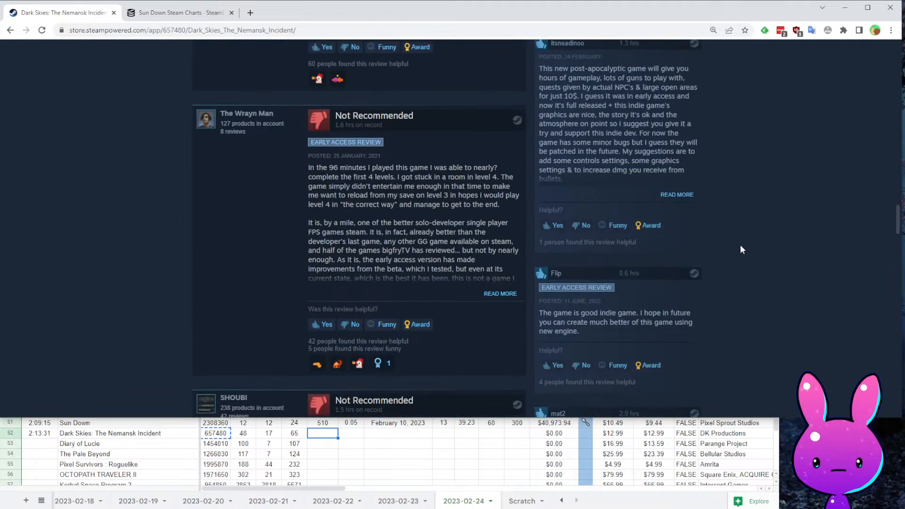
scroll(752, 264, down, 3)
- Open the list of games published by DK Productions and look over its other titles
scroll(735, 316, up, 20)
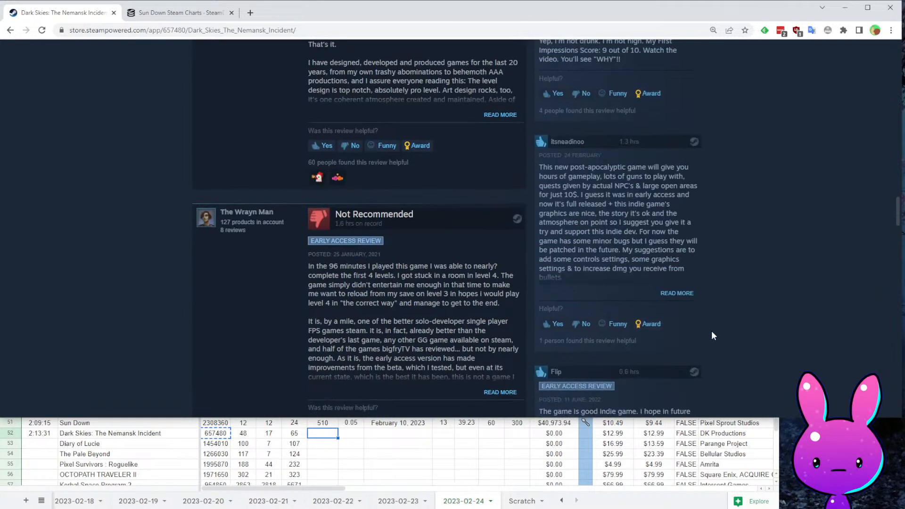
scroll(626, 215, down, 3)
click(610, 167)
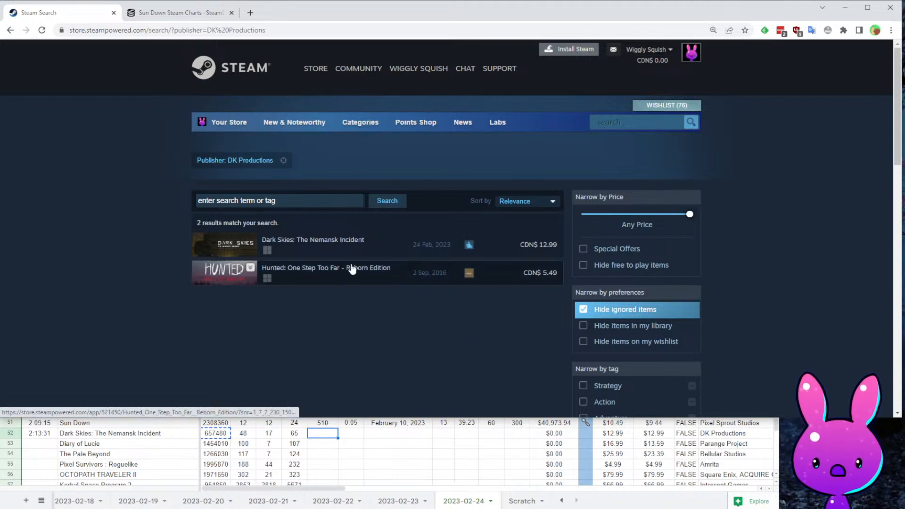
click(324, 256)
- Read the remaining early access reviews of Dark Skies: The Nemansk Incident on the store page
scroll(363, 89, down, 20)
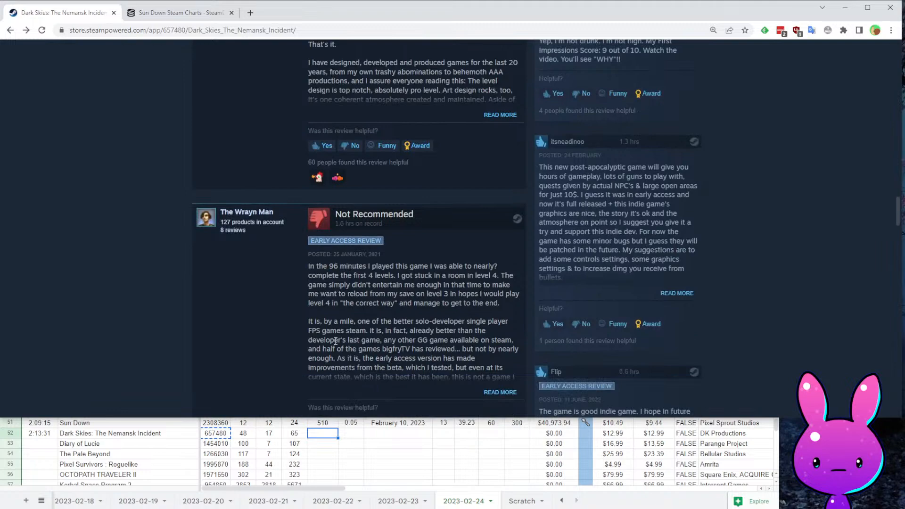
scroll(359, 340, down, 7)
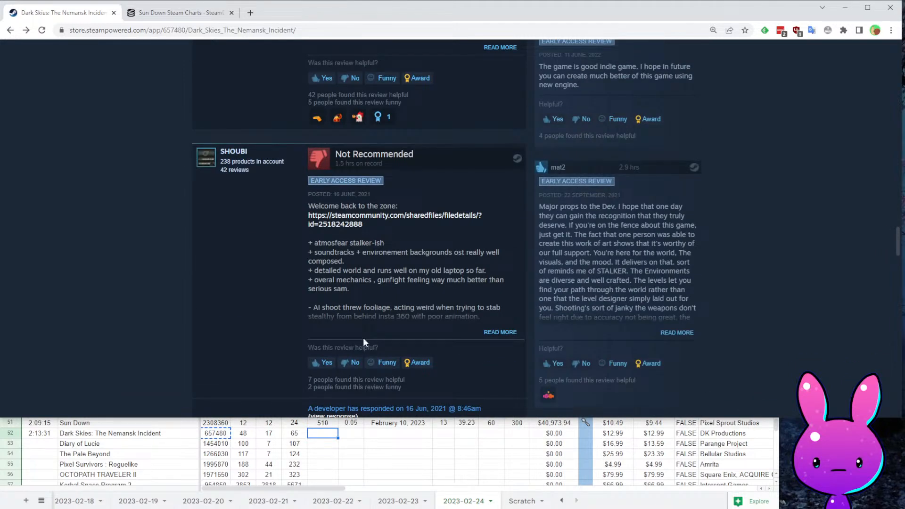
scroll(363, 337, down, 7)
scroll(330, 328, down, 3)
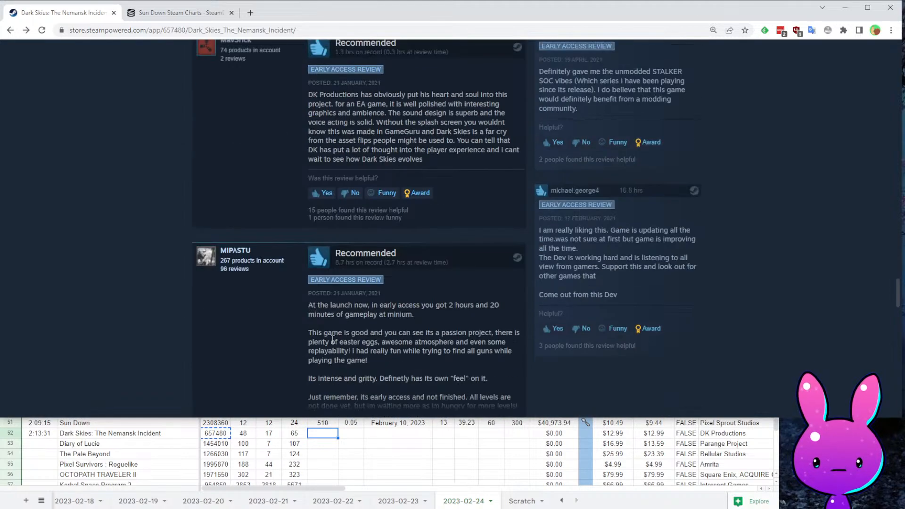
scroll(522, 298, up, 20)
- Open the SteamDB charts page for app 657480 and bring up its store data and followers chart
click(333, 454)
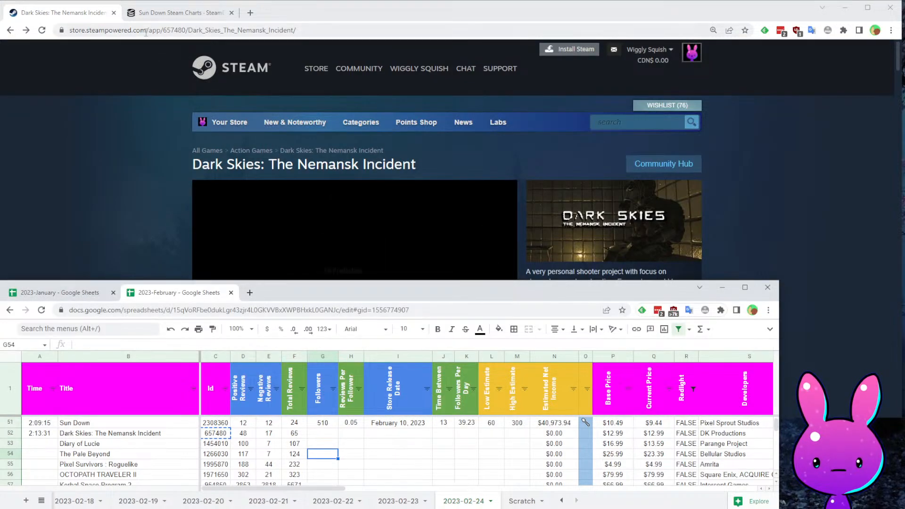
click(118, 25)
click(160, 13)
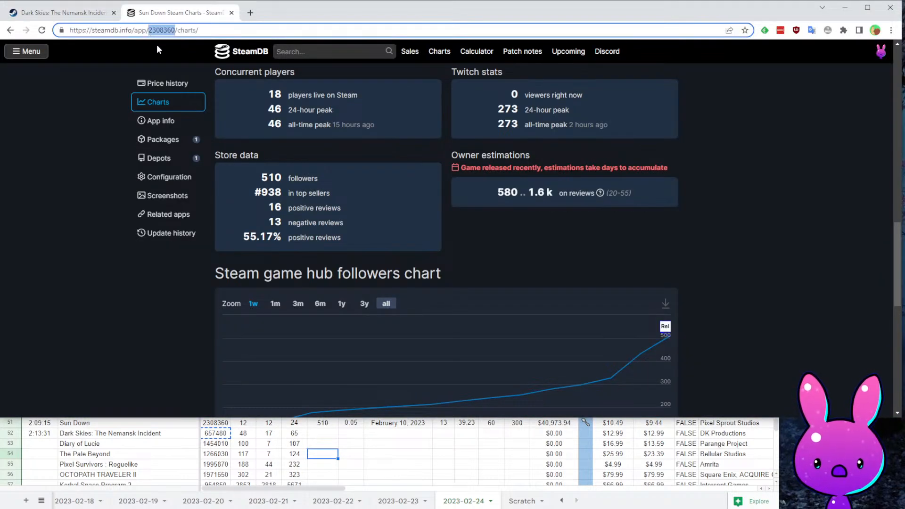
text(657480)
key(Return)
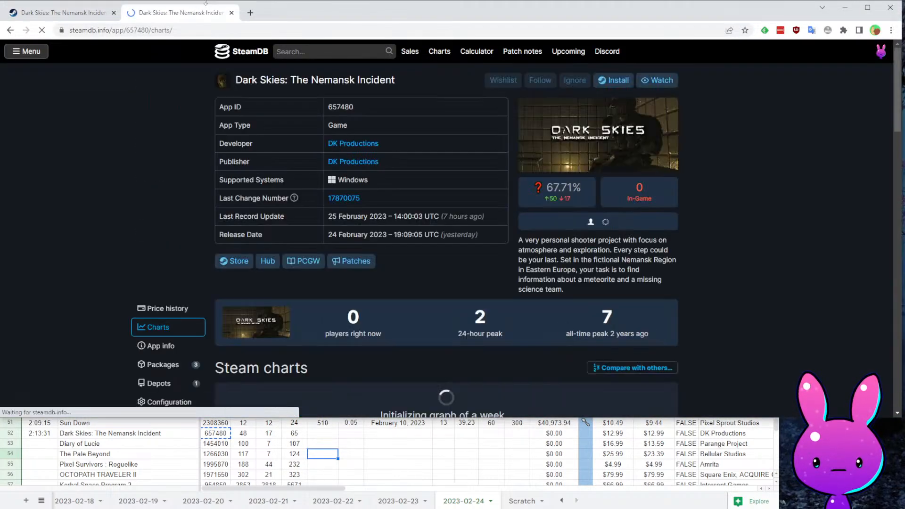
scroll(444, 330, down, 8)
scroll(415, 313, down, 7)
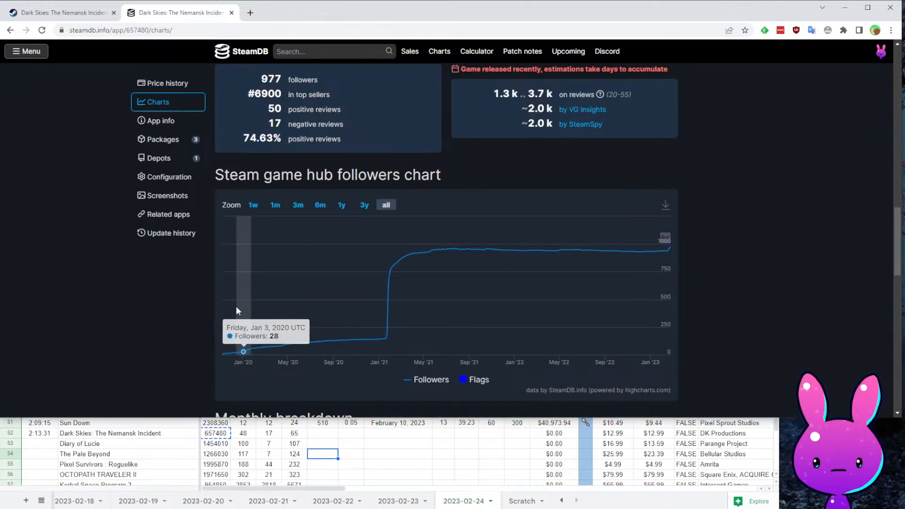
- Enter 11/6/2019 as the store release date of Dark Skies: The Nemansk Incident in row 52 of the spreadsheet
key(alt+Tab)
click(377, 433)
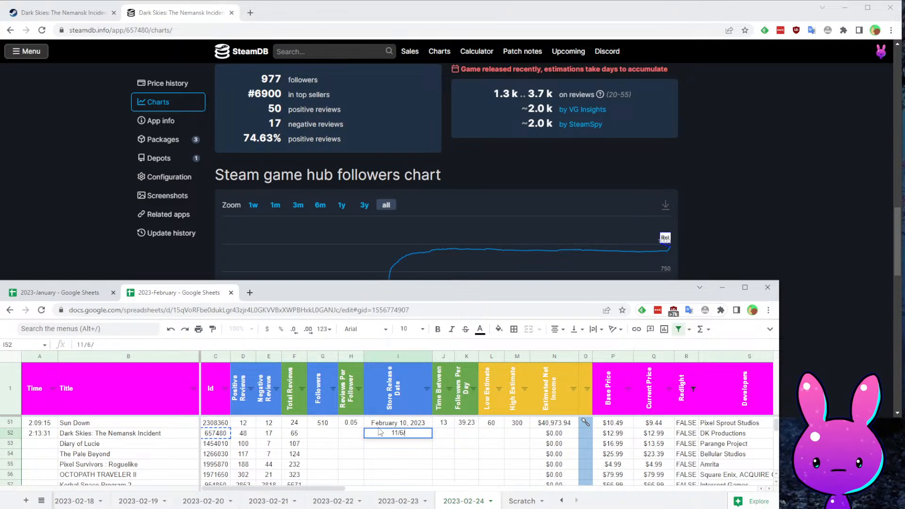
text(11/6/2019)
key(Return)
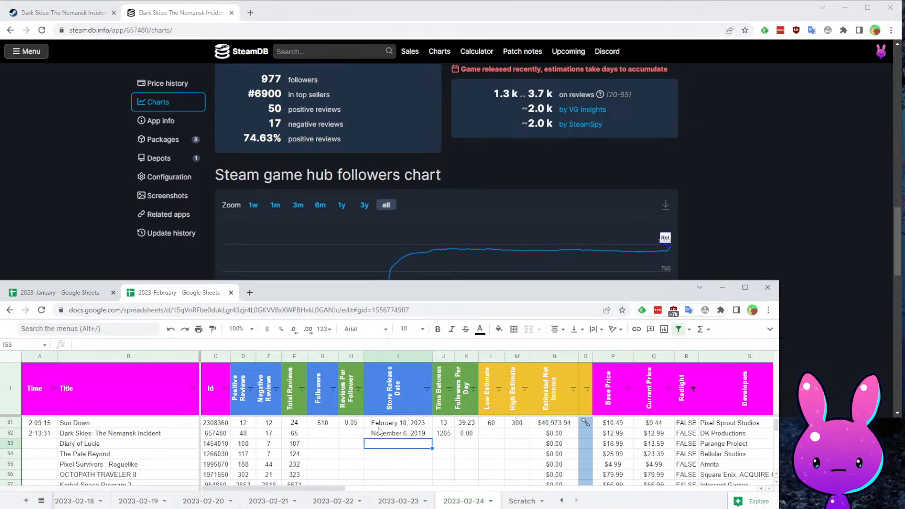
- Set the followers of Dark Skies: The Nemansk Incident to 977 in row 52
key(Up)
key(Left)
key(Left)
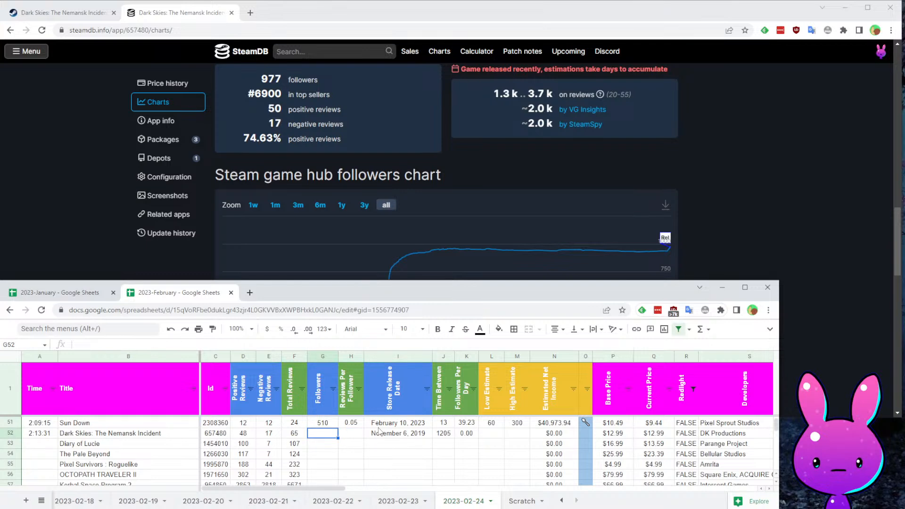
text(977)
key(Tab)
- Check the calculated time between, followers per day and reviews per follower for Dark Skies: The Nemansk Incident
key(Right)
key(Right)
key(Right)
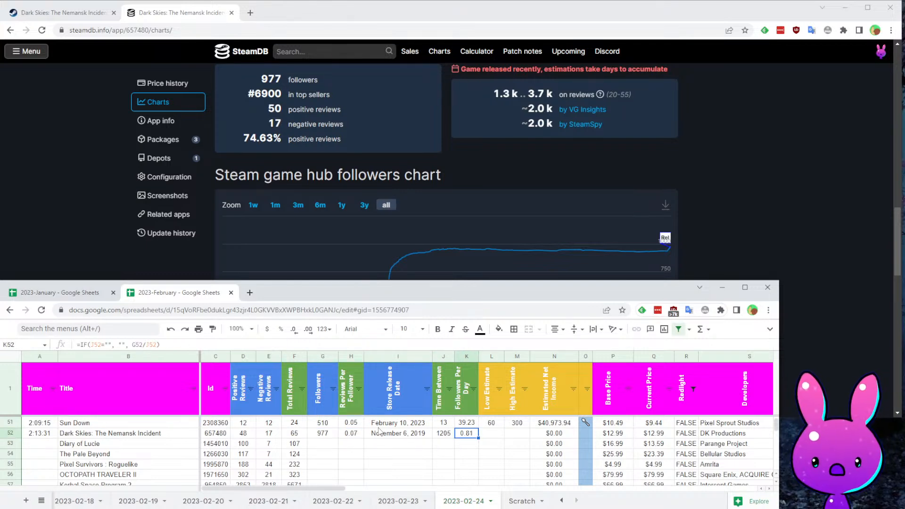
key(Left)
key(Left)
key(Left)
key(Left)
key(Left)
key(Left)
key(Left)
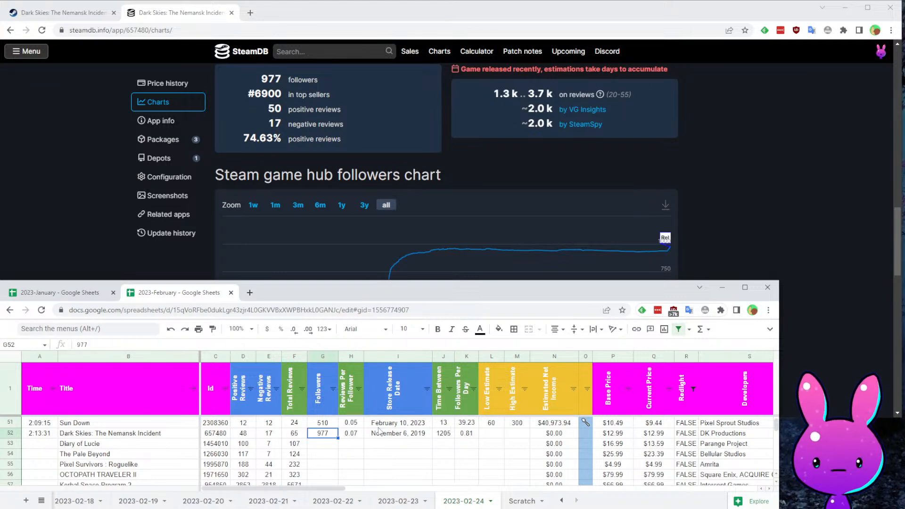
- Set the low estimate of Dark Skies: The Nemansk Incident to 65
key(Right)
key(Right)
key(Right)
key(Right)
key(Right)
key(Right)
key(Right)
key(Right)
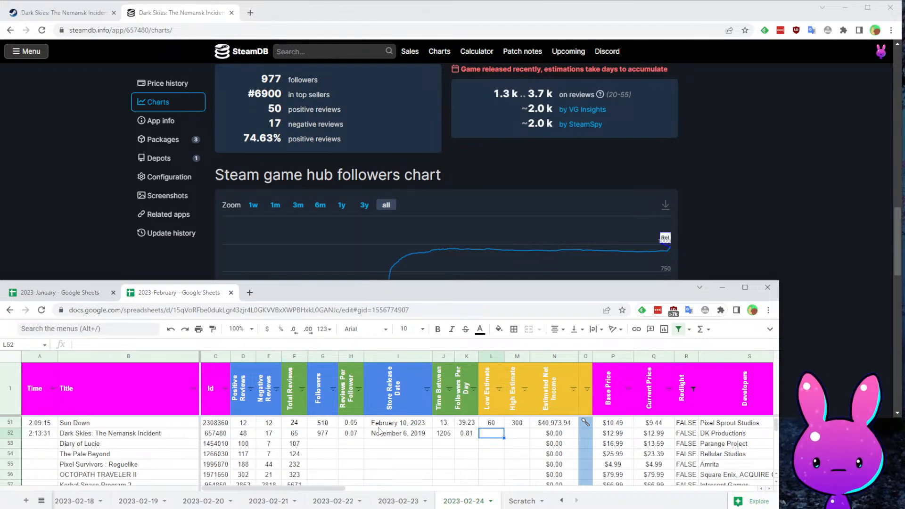
text(65)
key(Return)
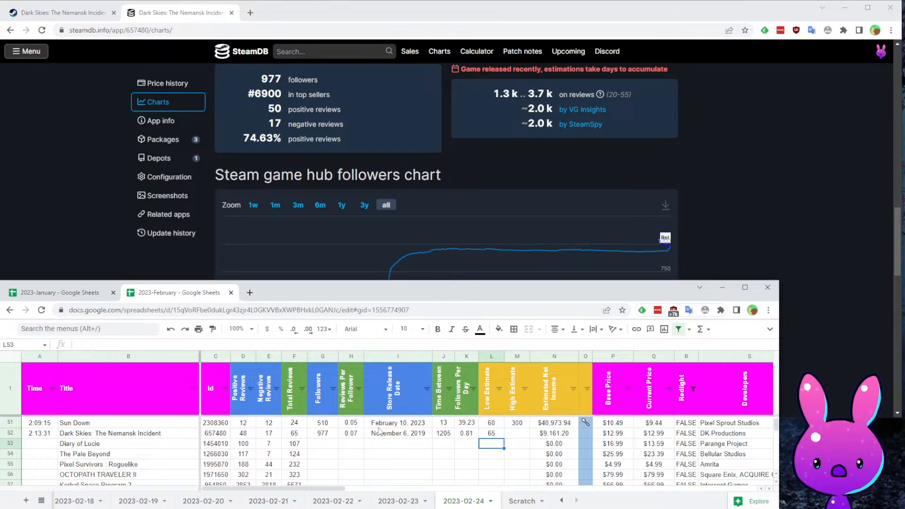
- Check the game's follower growth on the SteamDB chart and set its high estimate to 75 in row 52
click(695, 134)
scroll(618, 203, down, 2)
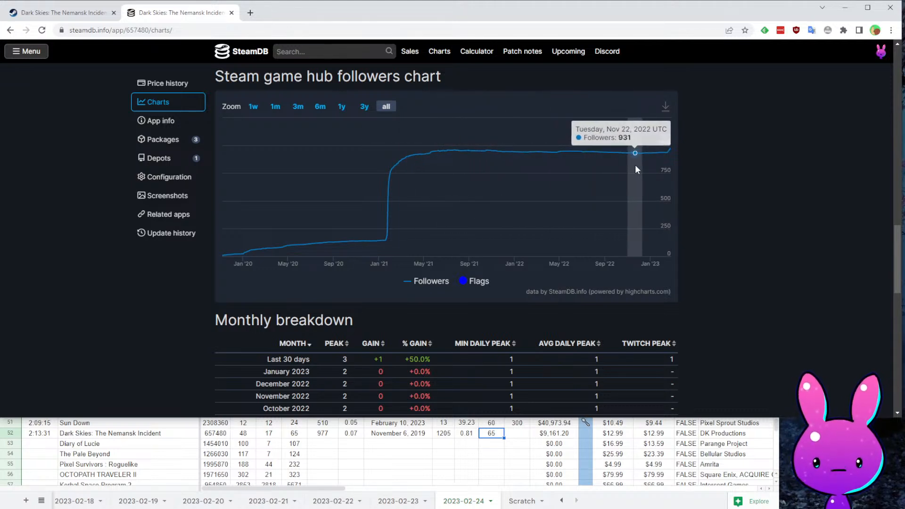
click(527, 456)
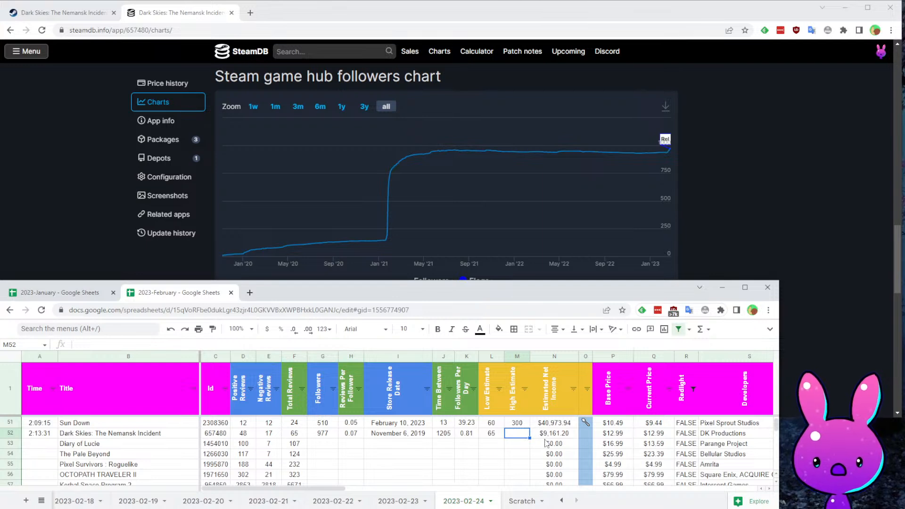
text(75)
key(Return)
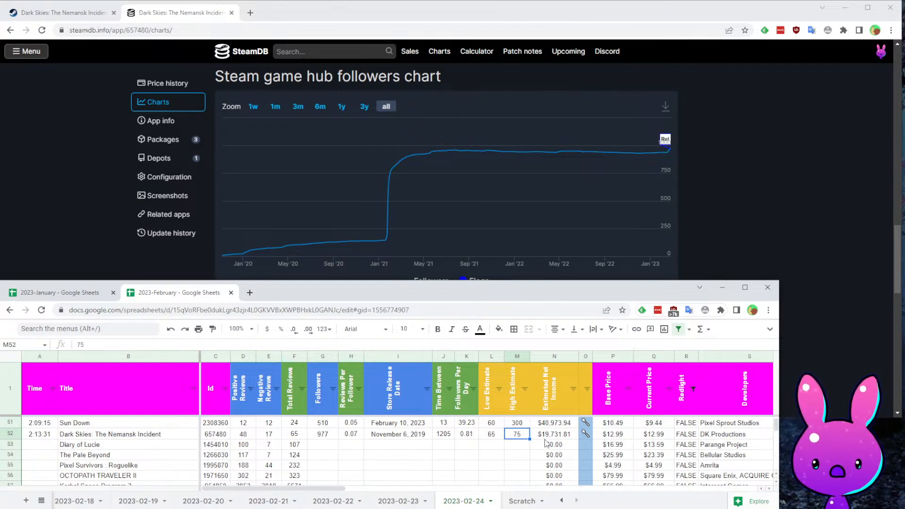
- Review the estimated net income, prices and developer of Dark Skies: The Nemansk Incident in row 52
key(Right)
key(Right)
key(Right)
key(Up)
key(Right)
key(Right)
key(Right)
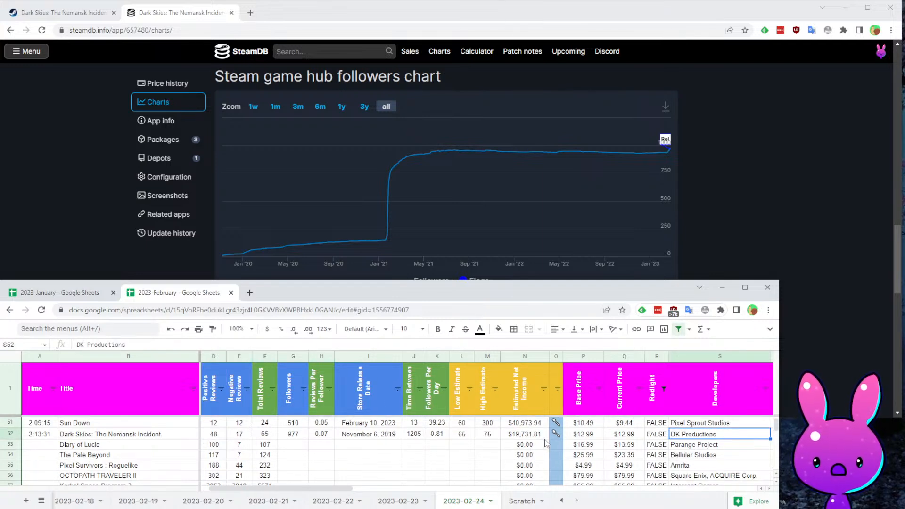
- Record the time 2:15:59 for Diary of Lucie in row 53
key(Home)
key(Down)
key(Down)
key(Down)
key(Down)
key(Down)
key(Down)
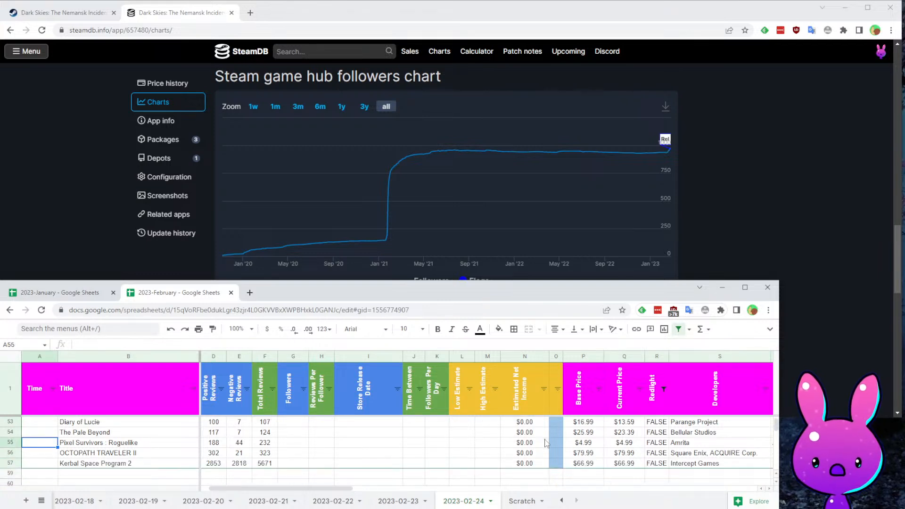
key(Up)
key(Up)
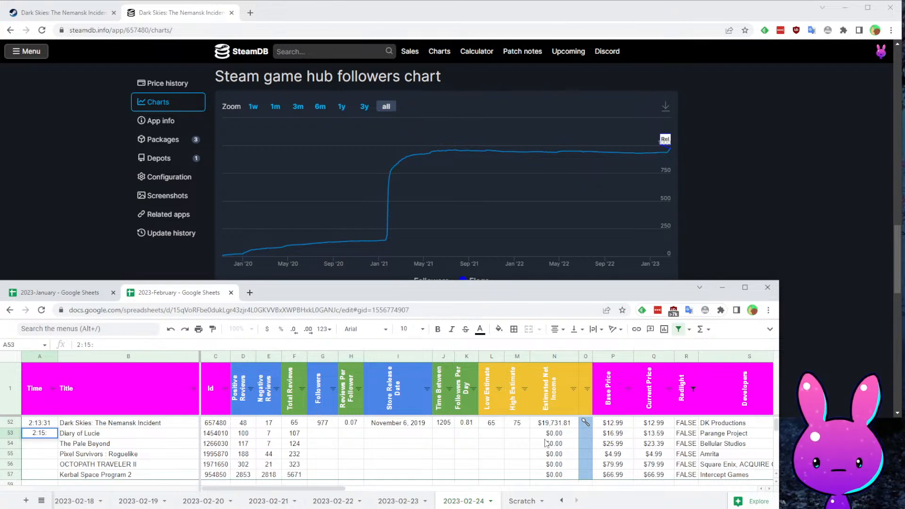
key(Return)
- Copy the Id of Diary of Lucie from row 53 of the sheet
key(Up)
key(Right)
key(Right)
key(ctrl+c)
key(Right)
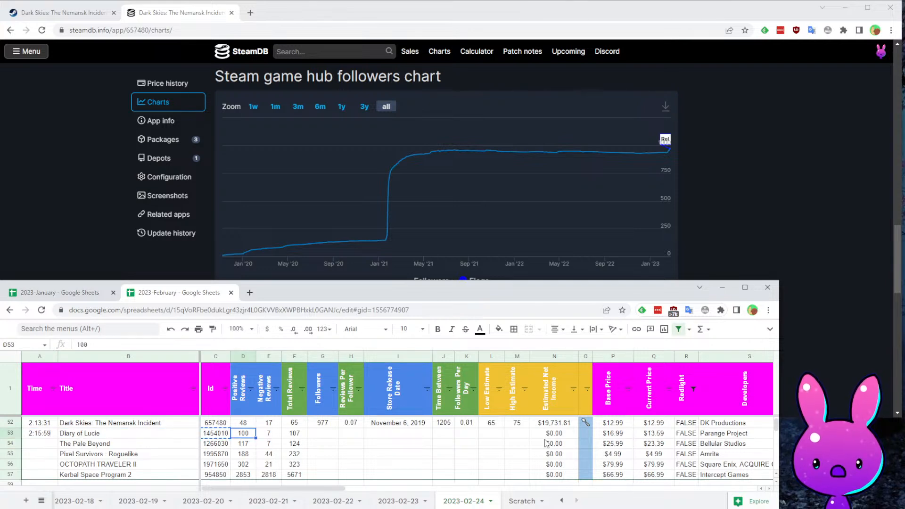
- Review the prices, developer and publisher of Diary of Lucie in row 53
key(Right)
key(Right)
key(Right)
key(Right)
key(Right)
key(Right)
key(Right)
key(Right)
key(Right)
key(Right)
key(Right)
key(Right)
key(Right)
key(Right)
key(Right)
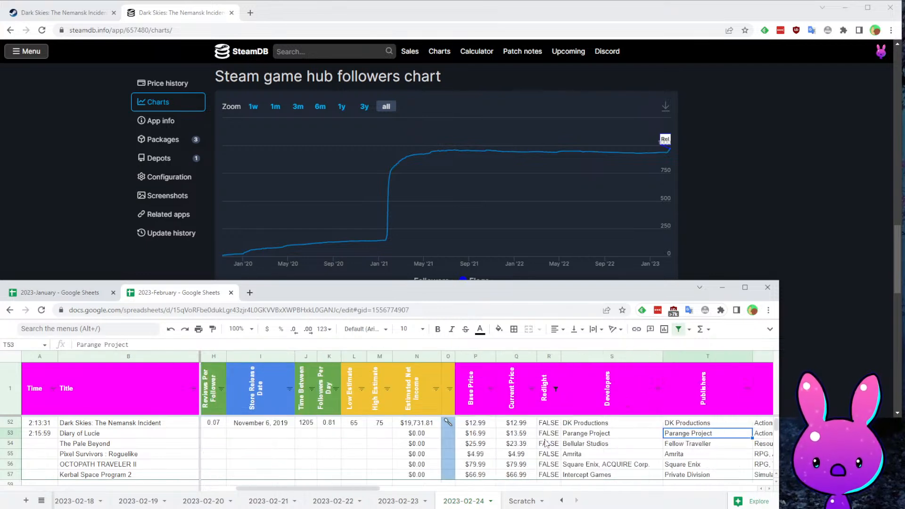
key(Left)
key(Home)
key(Right)
key(Right)
- Load the Steam store page of Diary of Lucie by replacing the app id in the store address with the copied 1454010
click(66, 13)
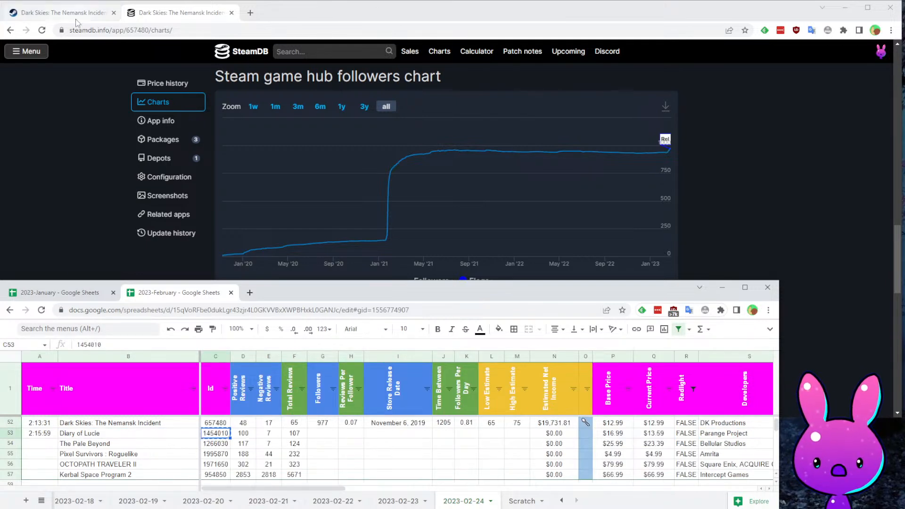
key(ctrl+v)
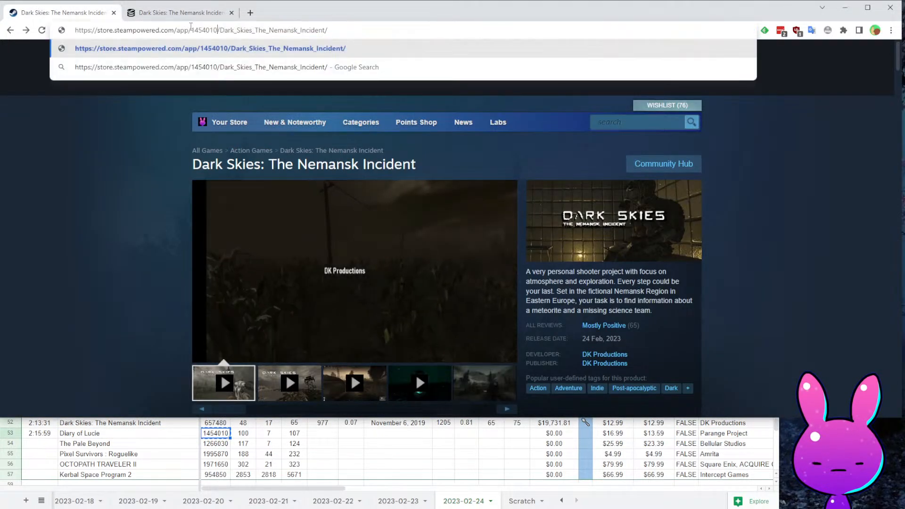
key(Return)
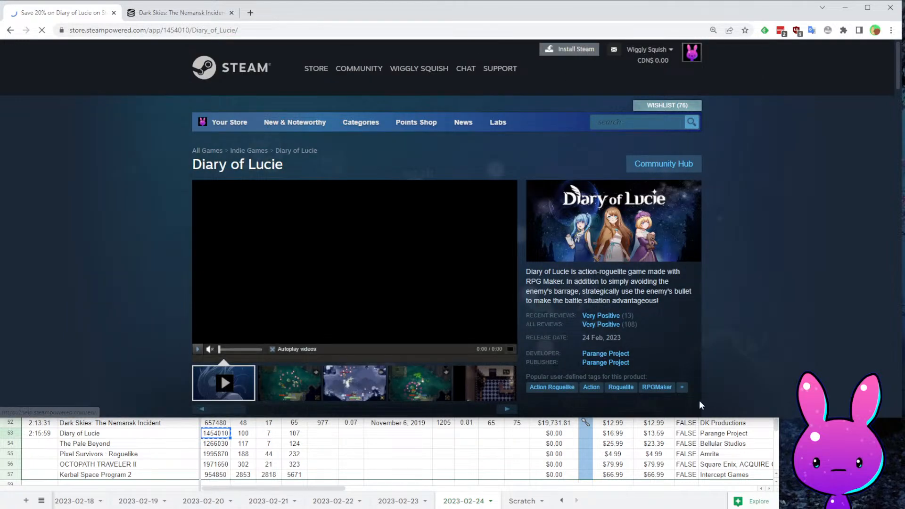
- Read the short description of Diary of Lucie on its store page and watch part of its trailer in full screen
drag(577, 269, 641, 277)
click(649, 288)
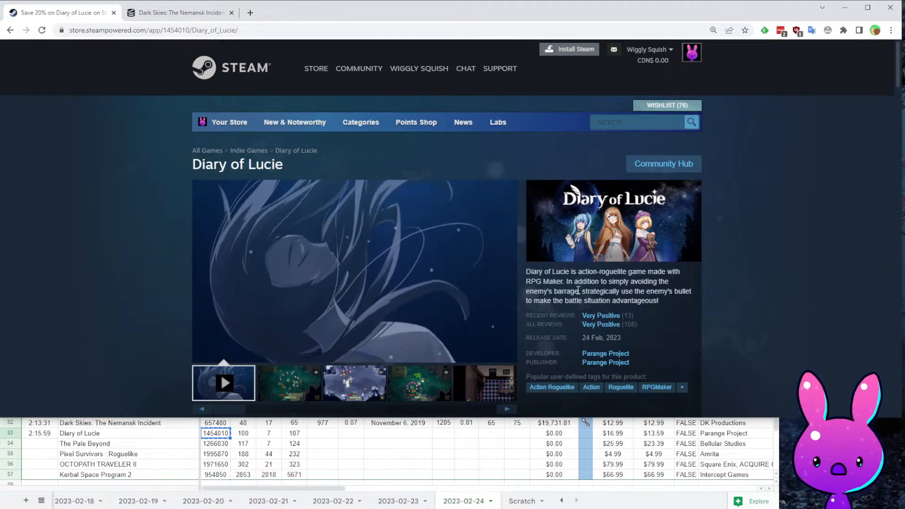
drag(570, 279, 679, 298)
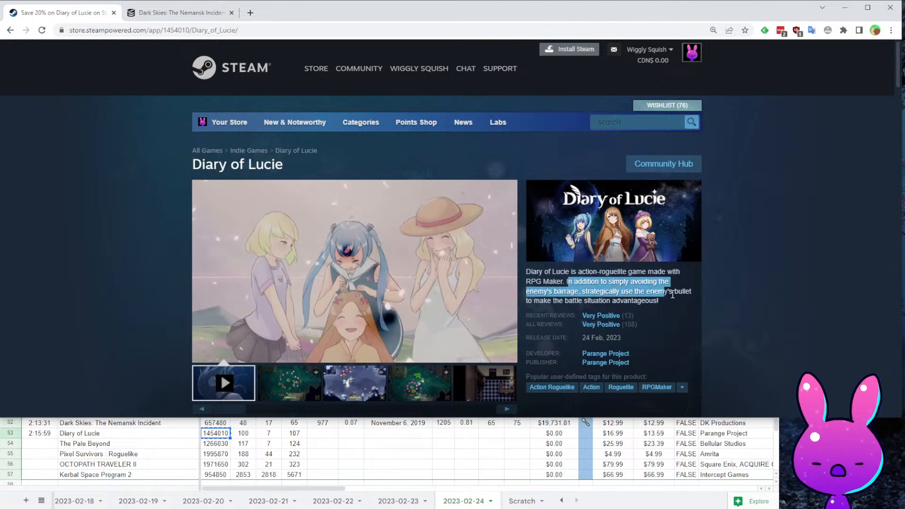
click(679, 298)
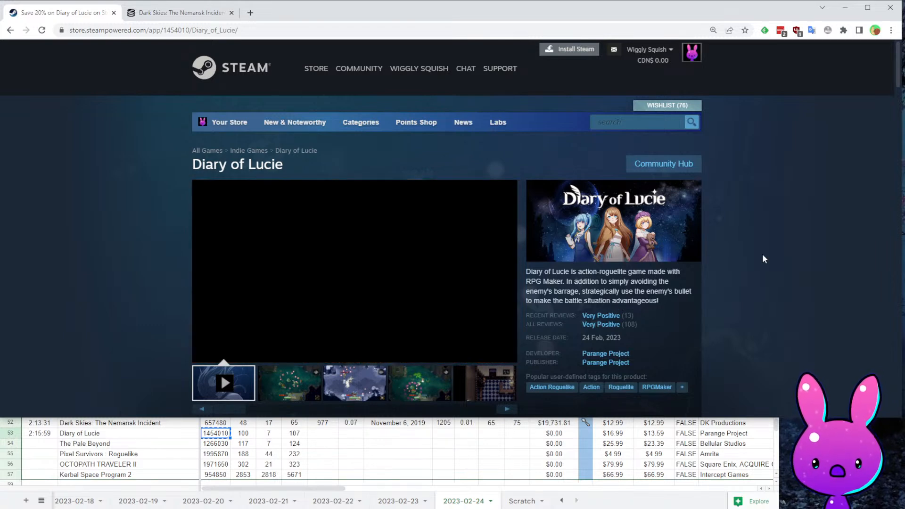
scroll(283, 332, down, 1)
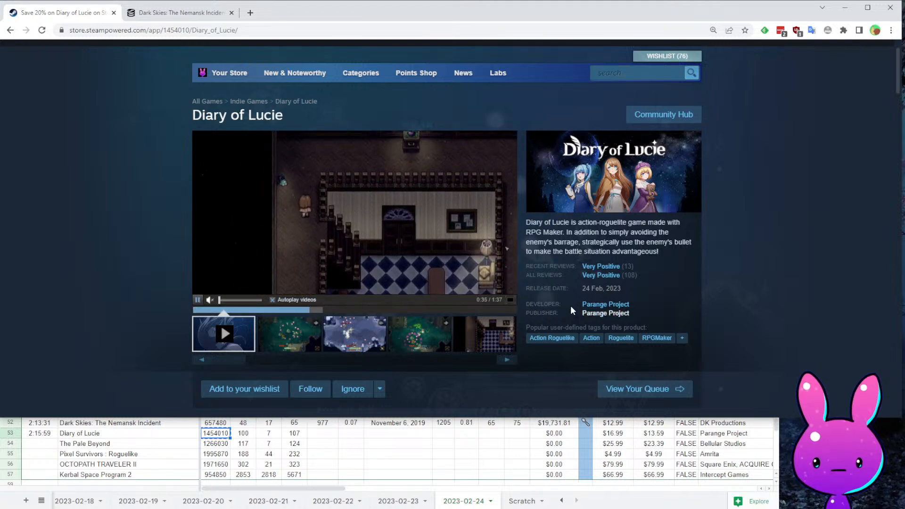
click(510, 300)
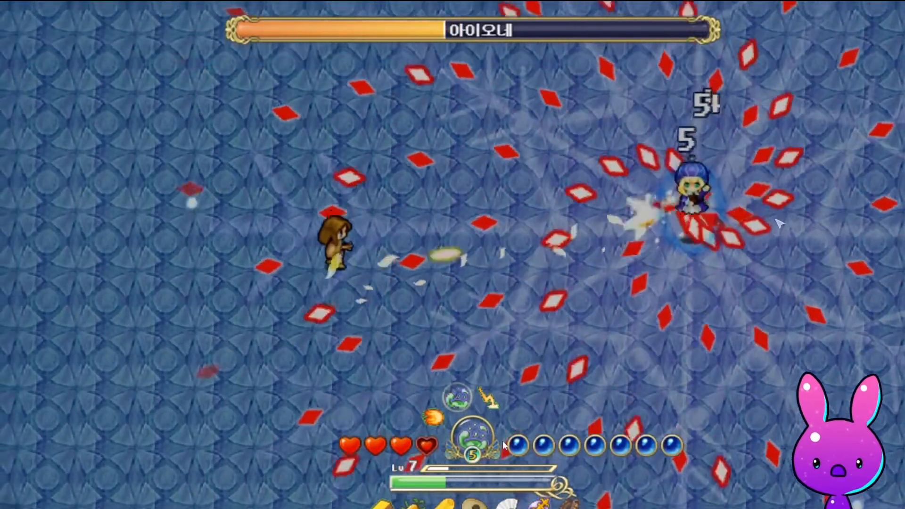
key(Escape)
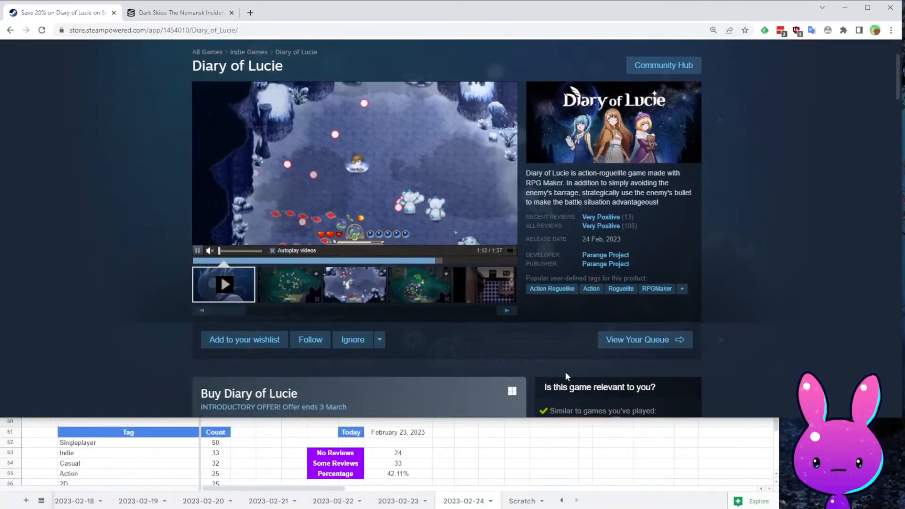
- Skim through the Diary of Lucie store page down to its user reviews
scroll(556, 330, down, 20)
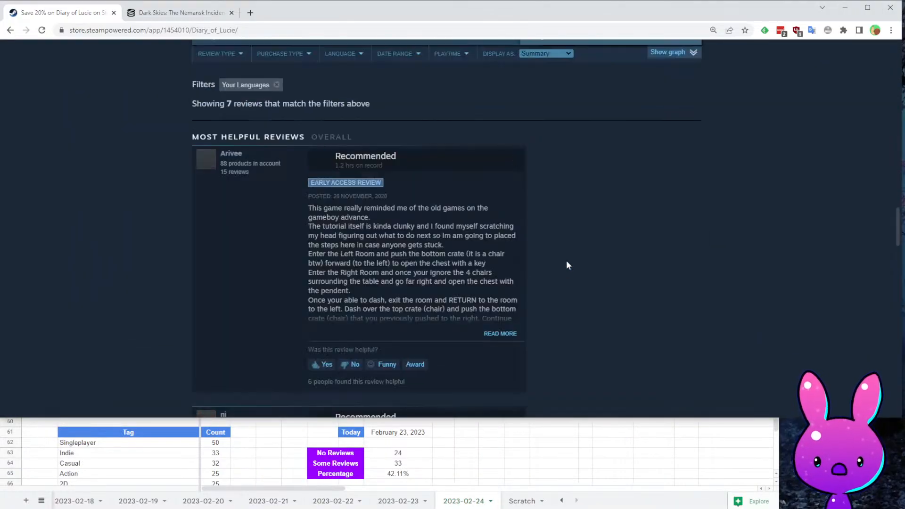
scroll(334, 210, up, 20)
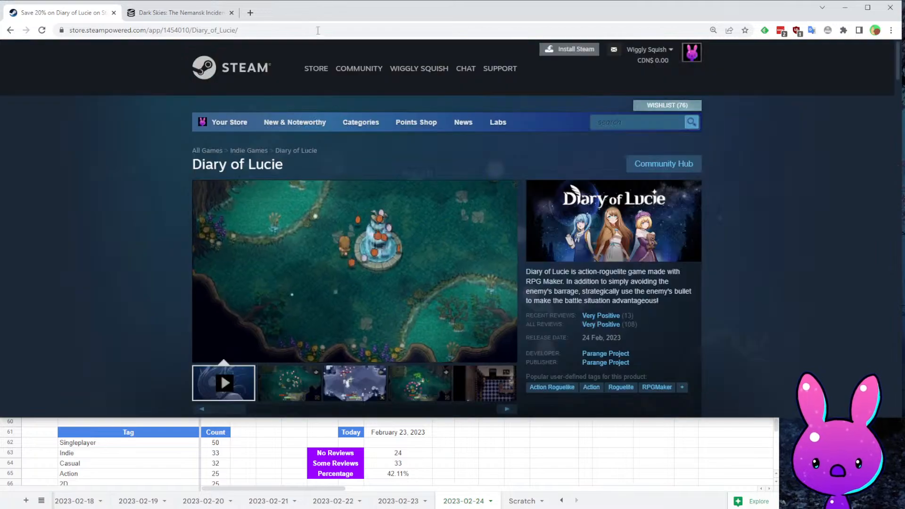
scroll(412, 198, down, 12)
scroll(419, 262, up, 10)
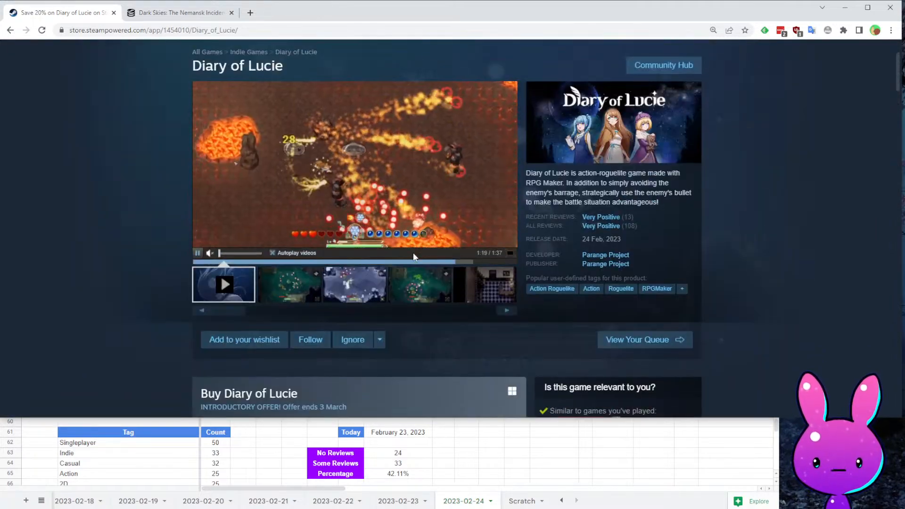
scroll(414, 254, down, 20)
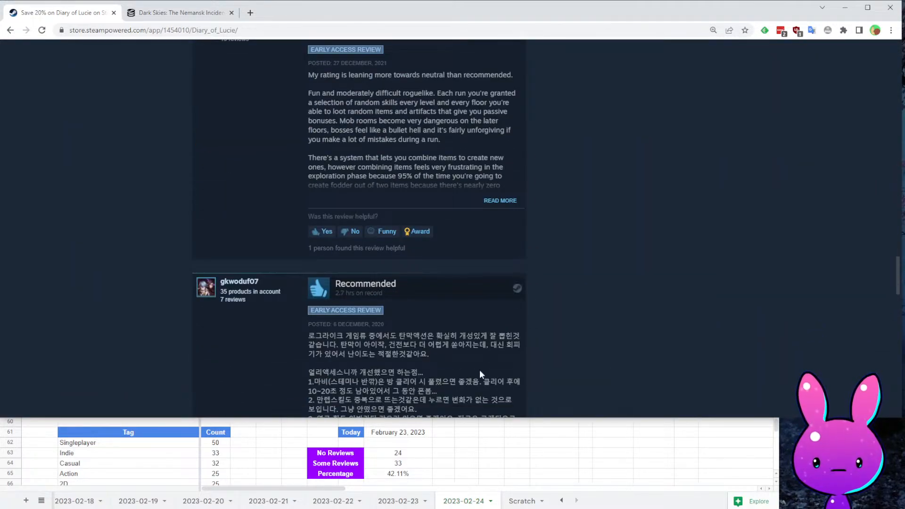
- Expand the 27 December 2021 review of Diary of Lucie and read its comments about the story
scroll(448, 343, down, 1)
scroll(454, 350, up, 3)
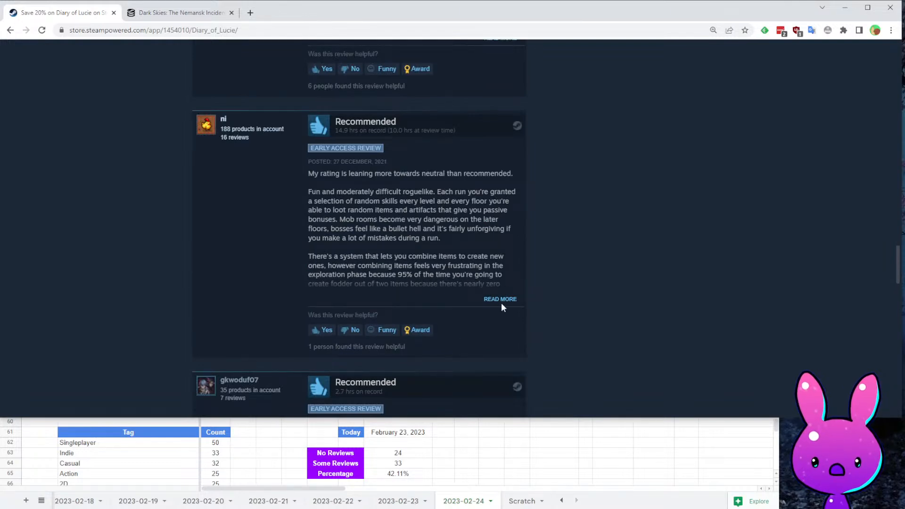
scroll(502, 304, up, 7)
scroll(499, 313, down, 6)
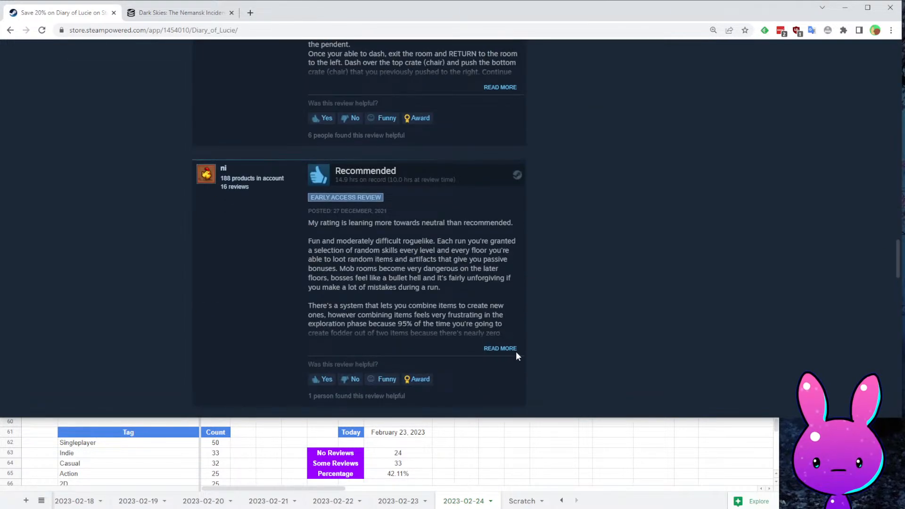
click(503, 349)
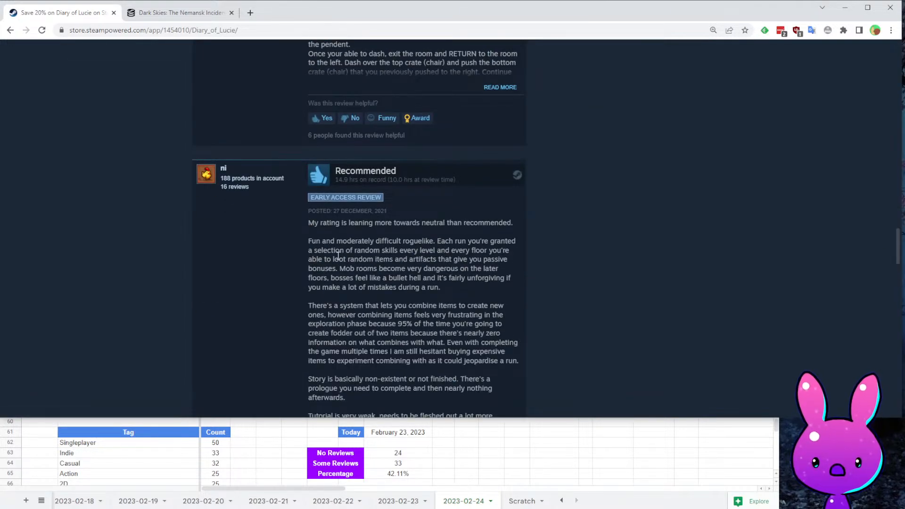
scroll(338, 255, down, 2)
drag(308, 287, 468, 312)
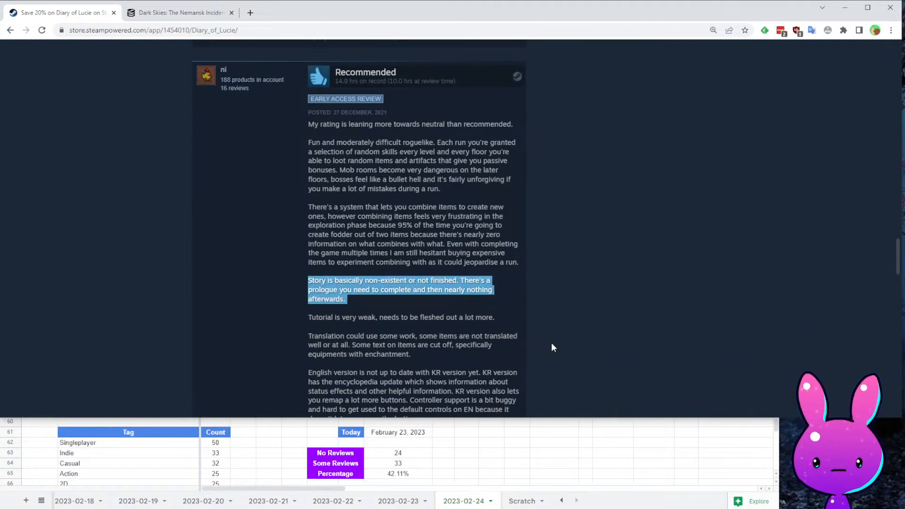
- Translate the first paragraph of the Korean review from 6 December 2020 into English and read it
scroll(519, 366, up, 10)
scroll(518, 321, down, 20)
scroll(509, 280, up, 4)
drag(307, 202, 402, 233)
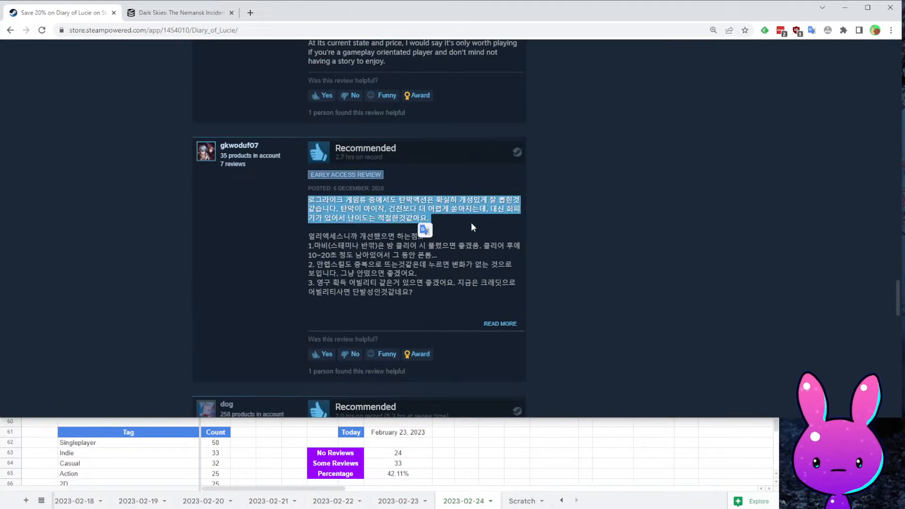
click(425, 236)
drag(309, 198, 446, 225)
click(460, 230)
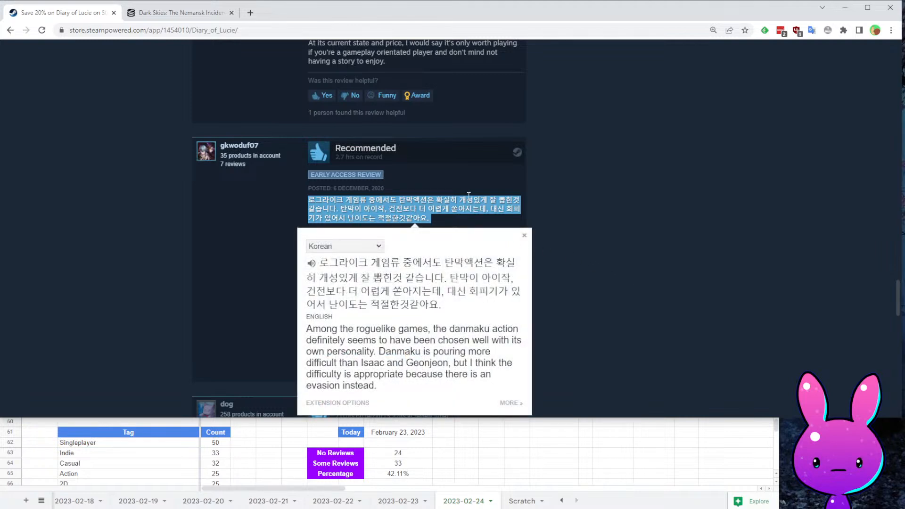
scroll(607, 282, down, 5)
scroll(590, 259, up, 4)
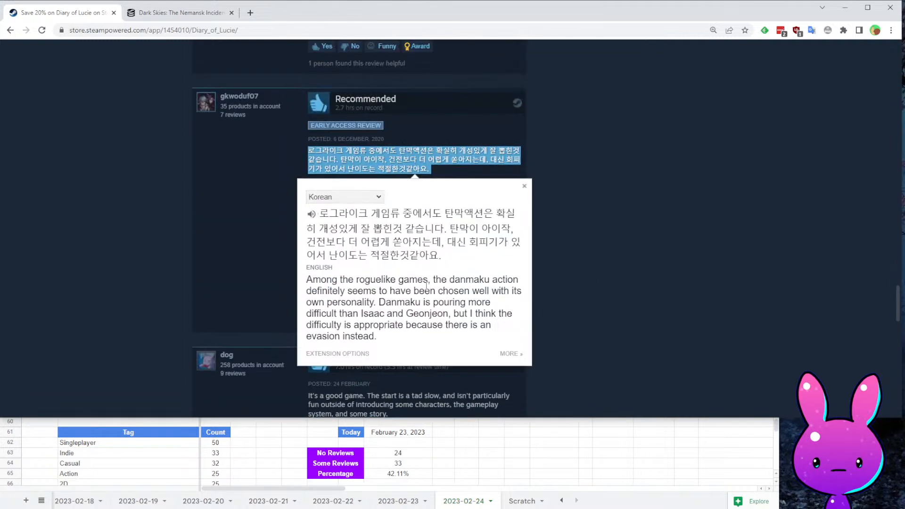
scroll(575, 307, down, 3)
click(543, 225)
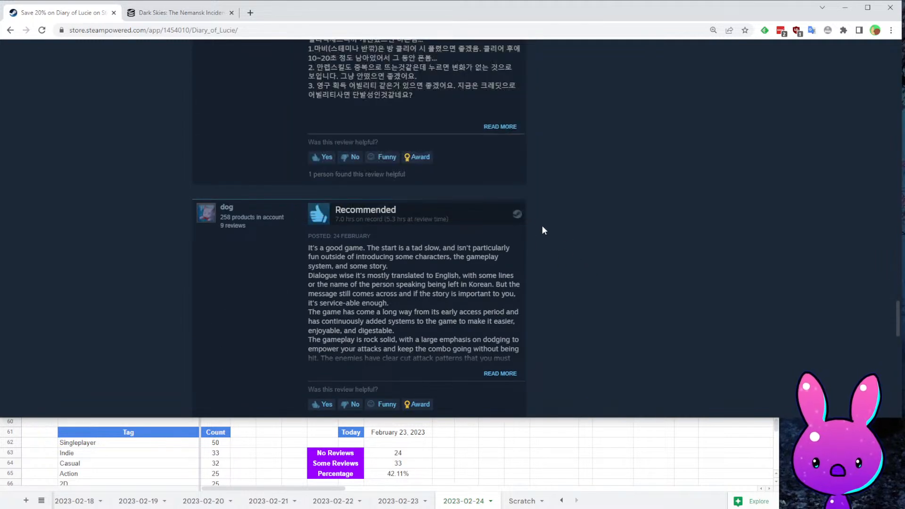
- Read the remaining recommended reviews of Diary of Lucie, including the short one posted on 24 February
scroll(582, 303, down, 6)
scroll(584, 309, down, 1)
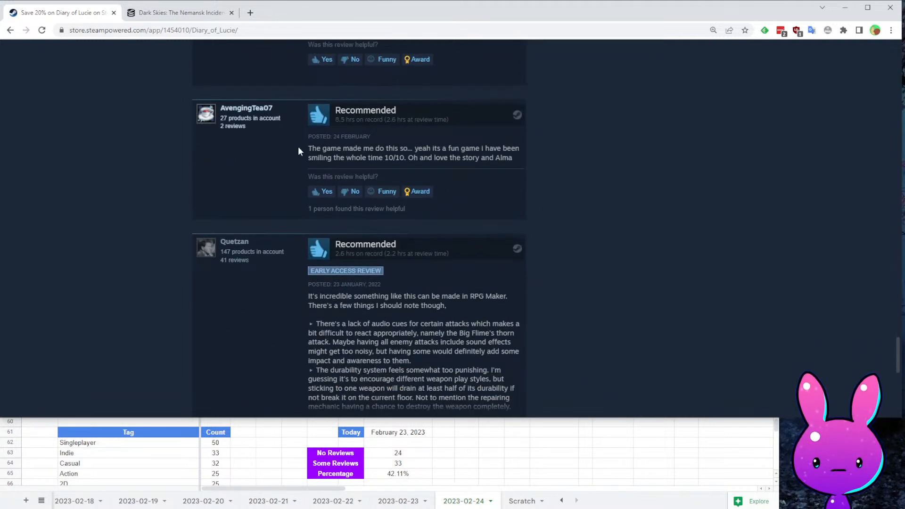
drag(507, 148, 539, 157)
click(540, 157)
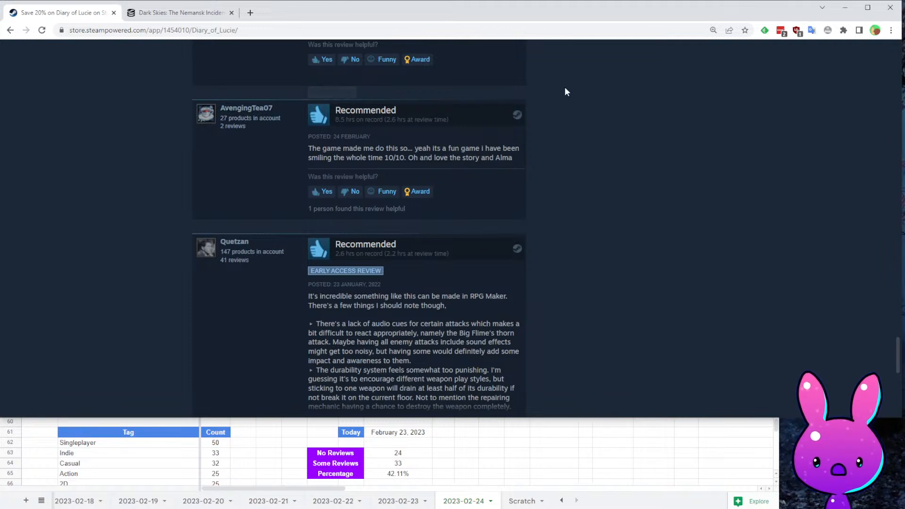
scroll(566, 87, up, 15)
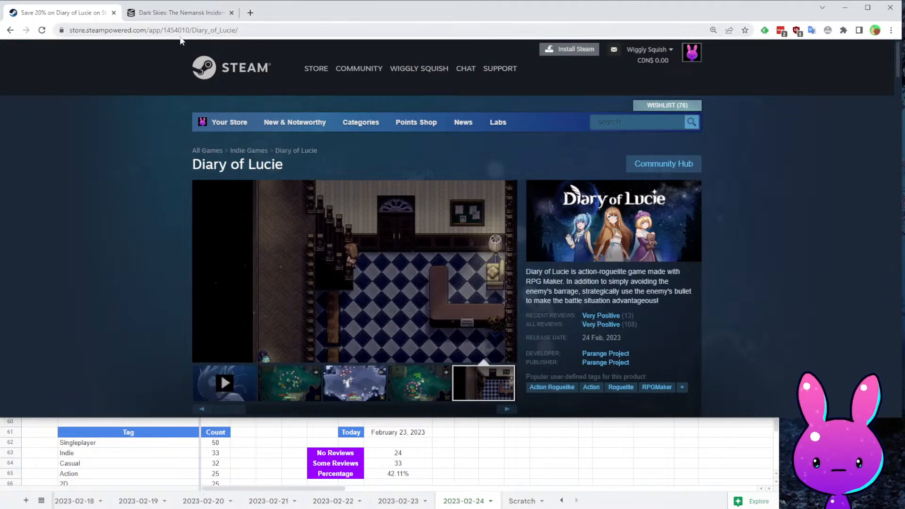
- Open the SteamDB charts page for app 1454010
click(197, 13)
double_click(138, 30)
text(1454010)
key(Return)
scroll(368, 248, down, 2)
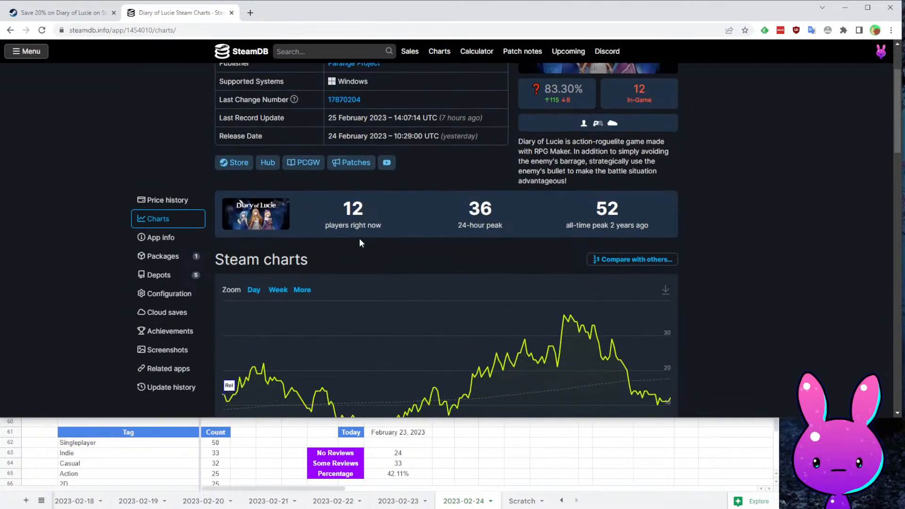
- Find the earliest date on the SteamDB followers chart and enter 10/30/2020 as Diary of Lucie's store release date in row 53
scroll(517, 261, down, 15)
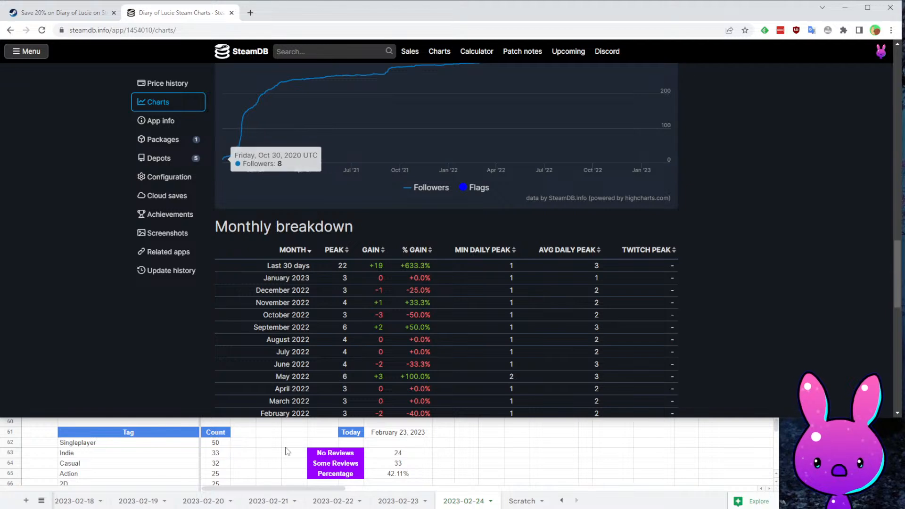
click(428, 472)
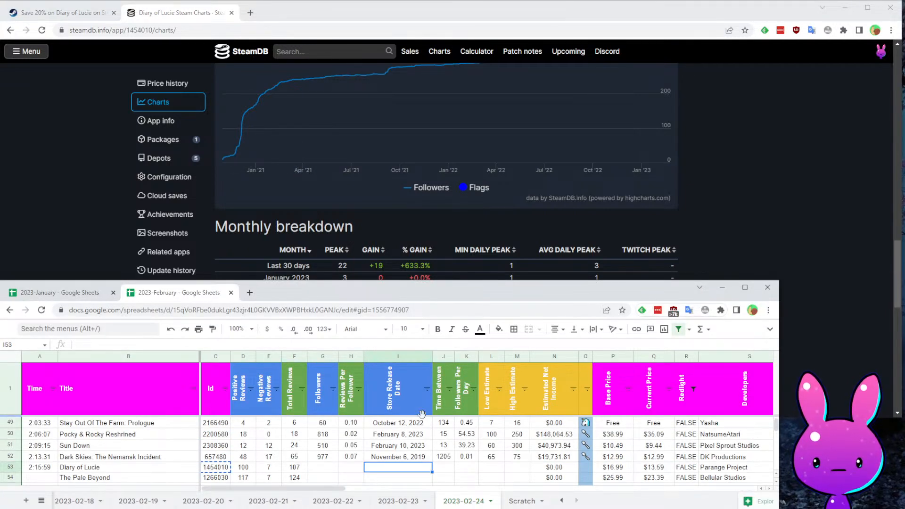
text(10/30/2020)
key(Return)
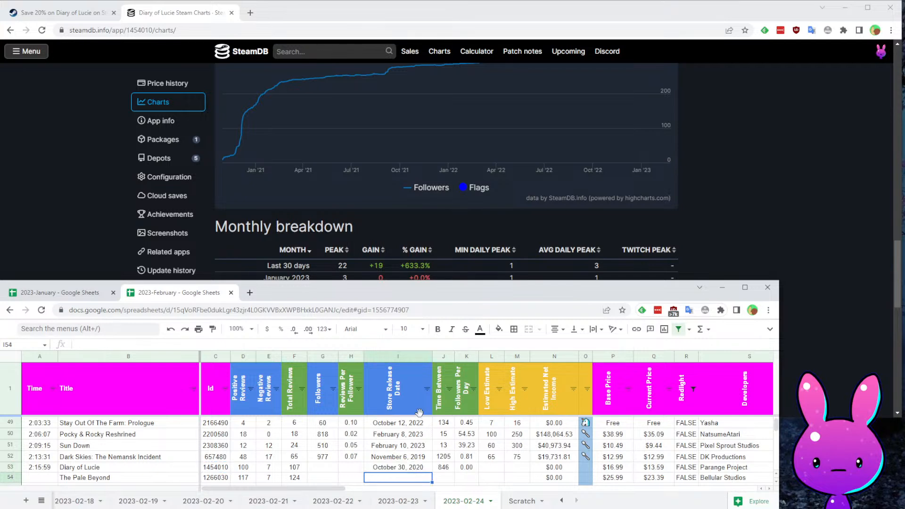
- Copy Diary of Lucie's follower count from SteamDB's store data and enter 358 in the Followers column of row 53
click(97, 84)
scroll(182, 171, up, 3)
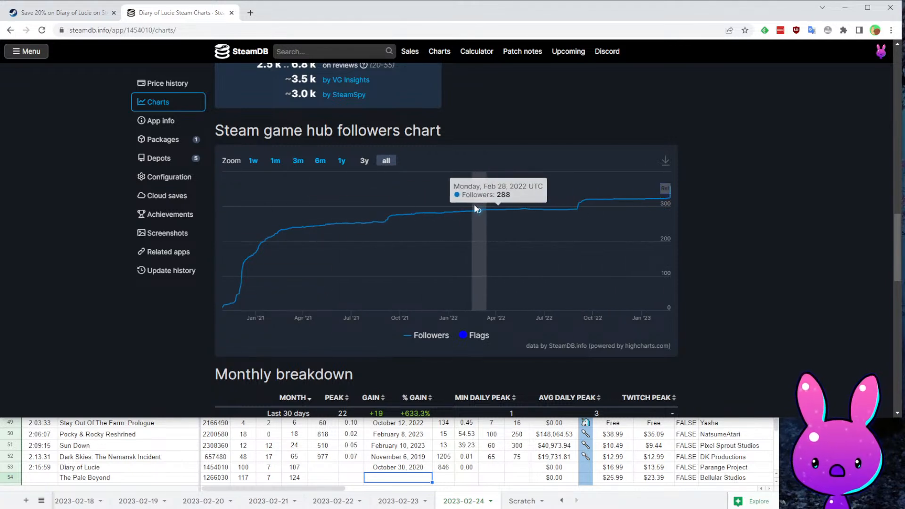
scroll(745, 322, down, 5)
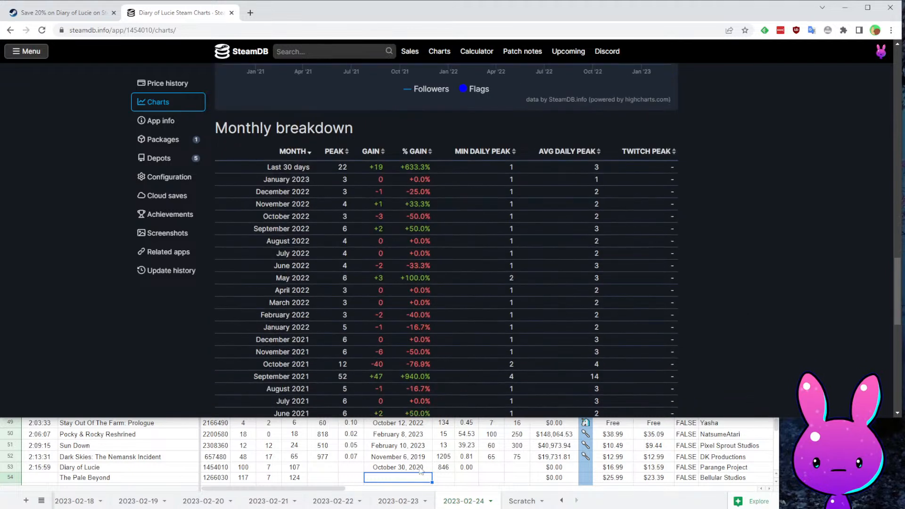
click(323, 457)
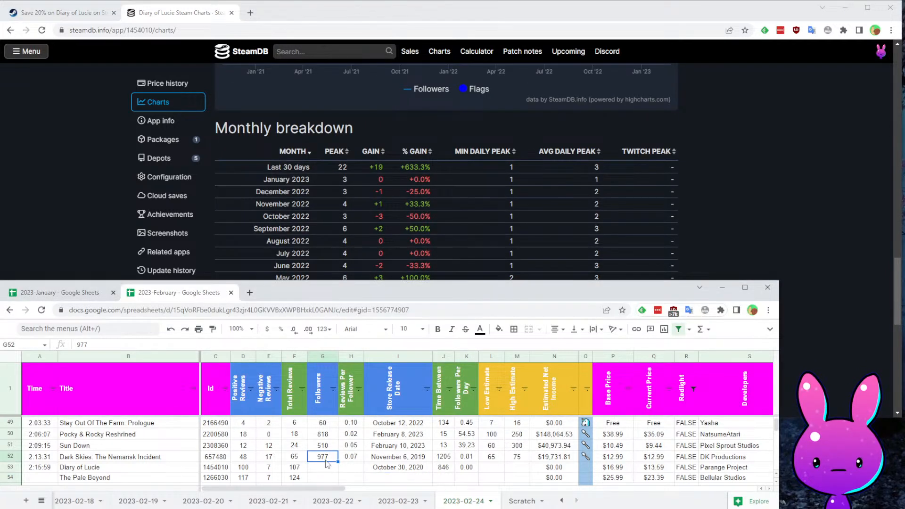
scroll(735, 174, up, 9)
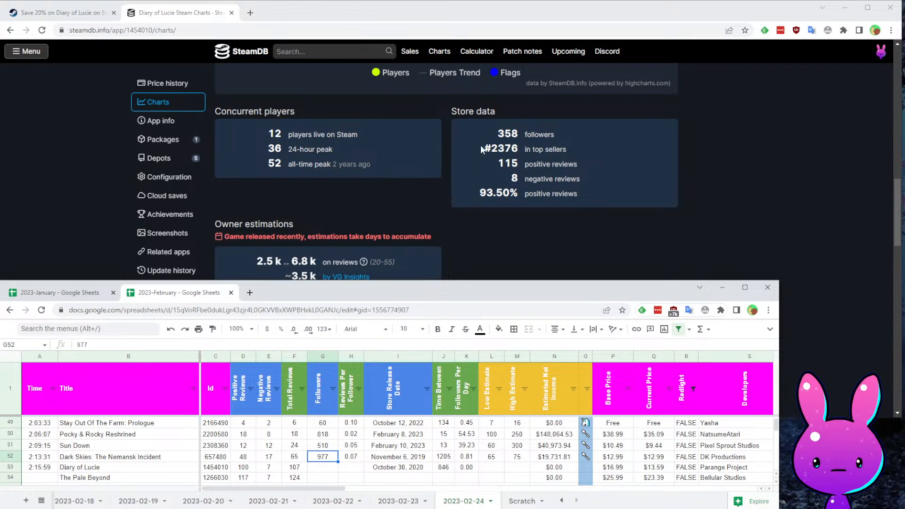
drag(497, 134, 513, 138)
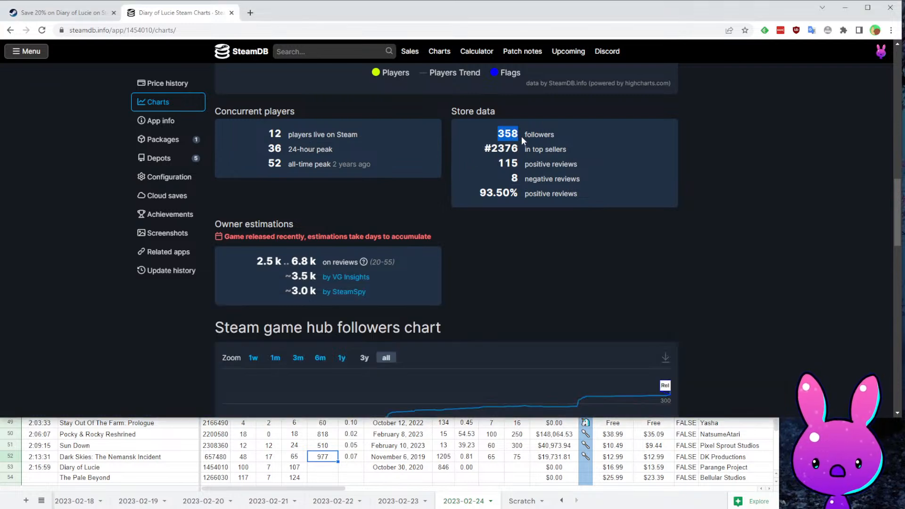
click(318, 464)
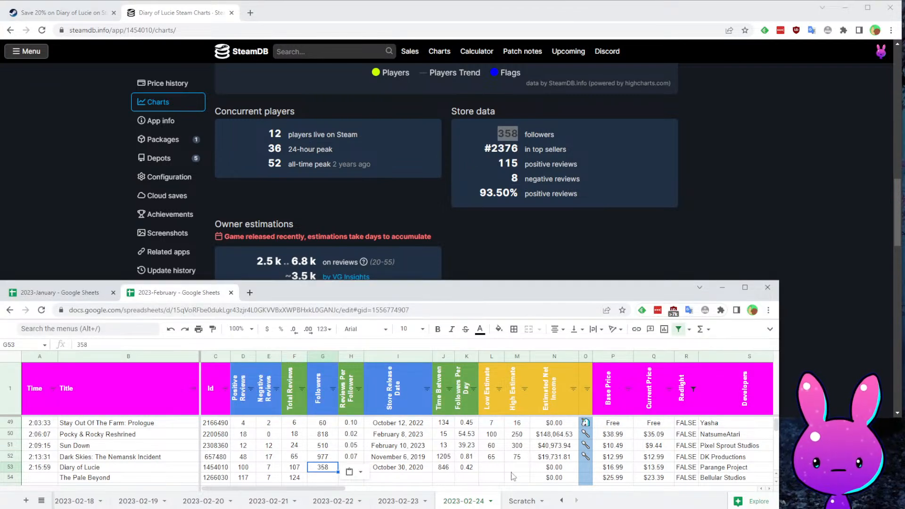
- Enter a low estimate of 110 and a high estimate of 130 for Diary of Lucie in row 53
click(498, 457)
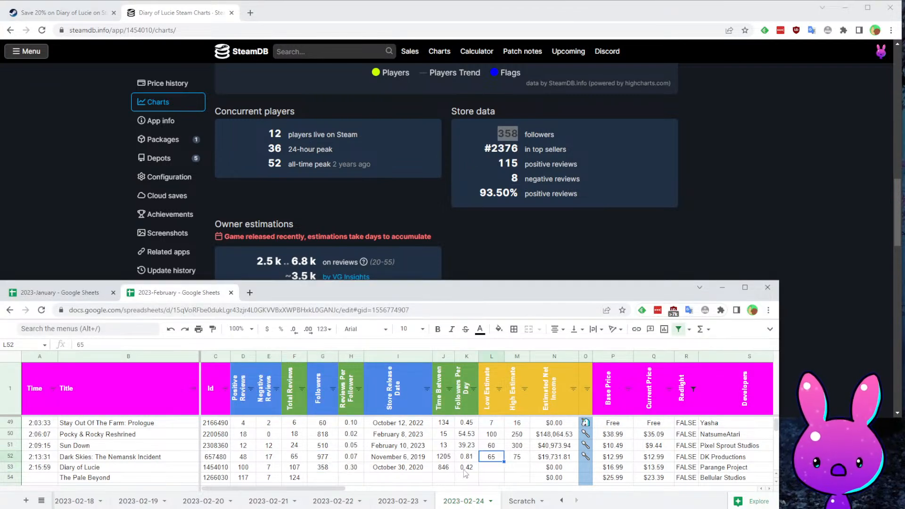
click(349, 458)
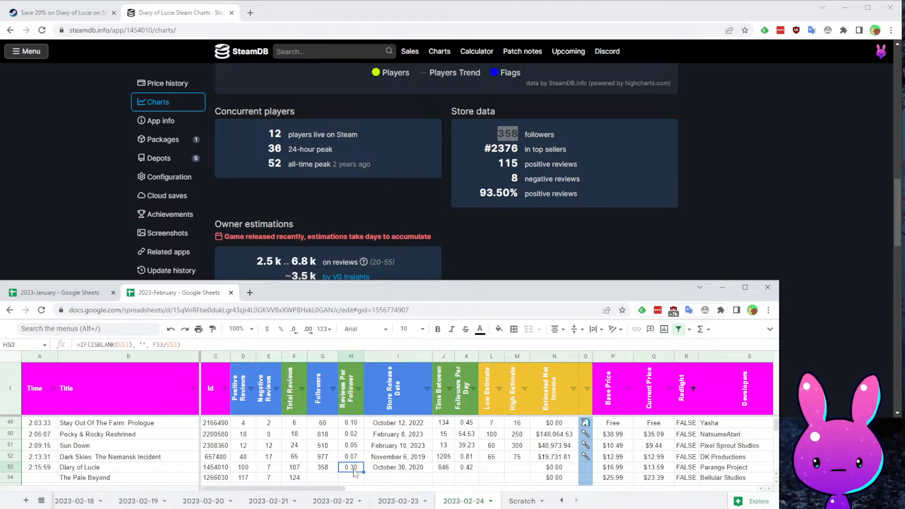
click(490, 468)
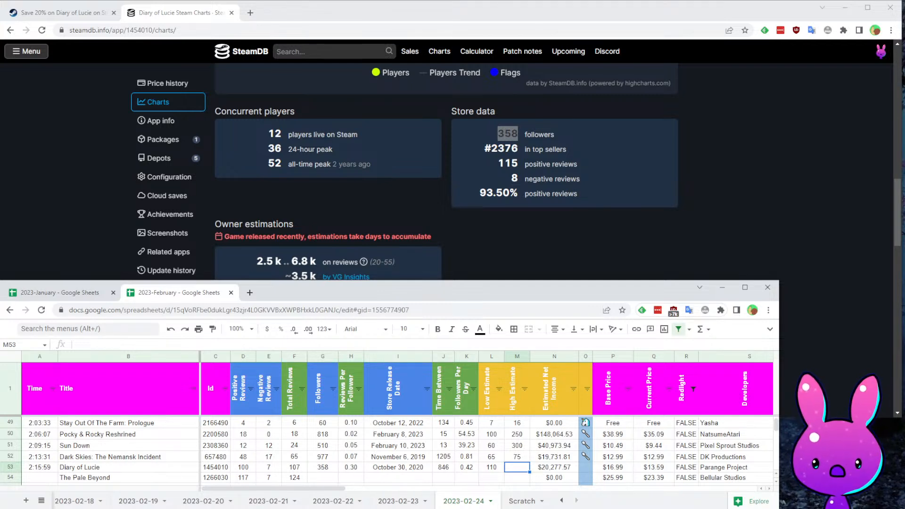
key(Return)
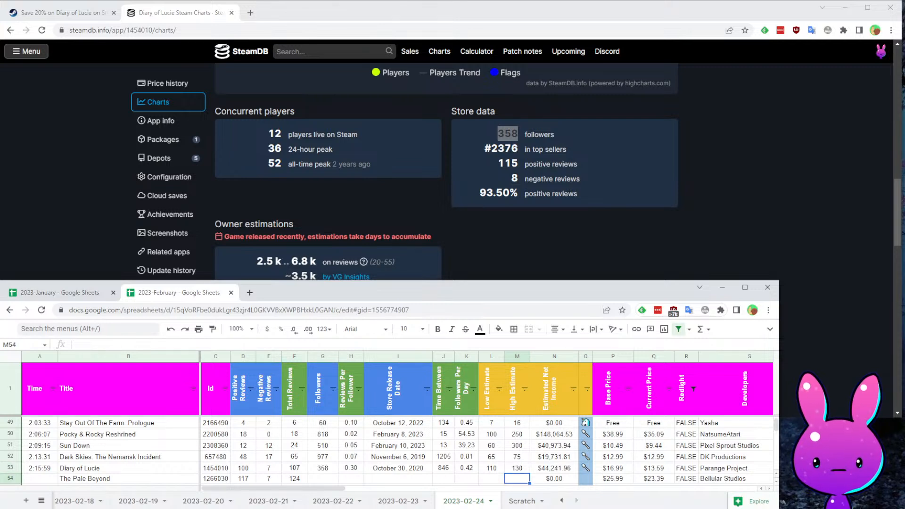
- Check Diary of Lucie's developer in row 53 and look up Parange Project from the game's Steam store page
key(Right)
key(Right)
key(Right)
key(Right)
key(Right)
key(Right)
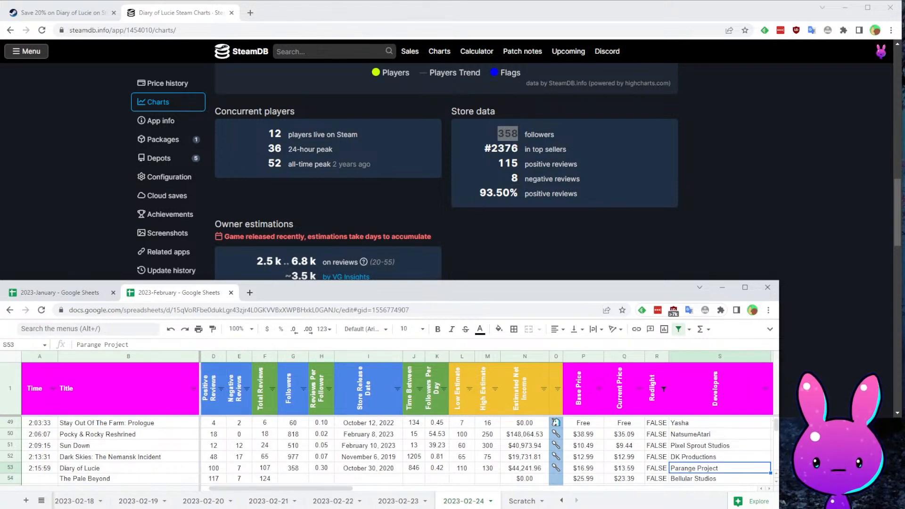
key(Home)
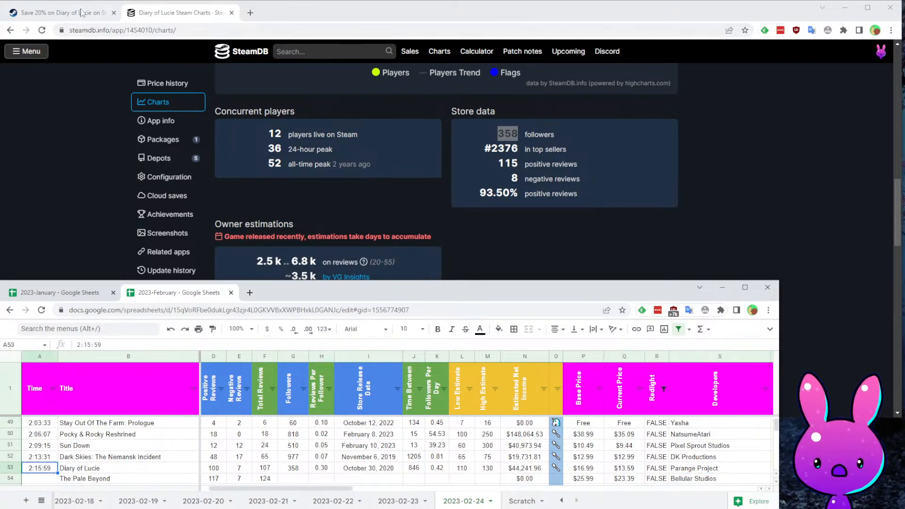
click(98, 16)
click(618, 347)
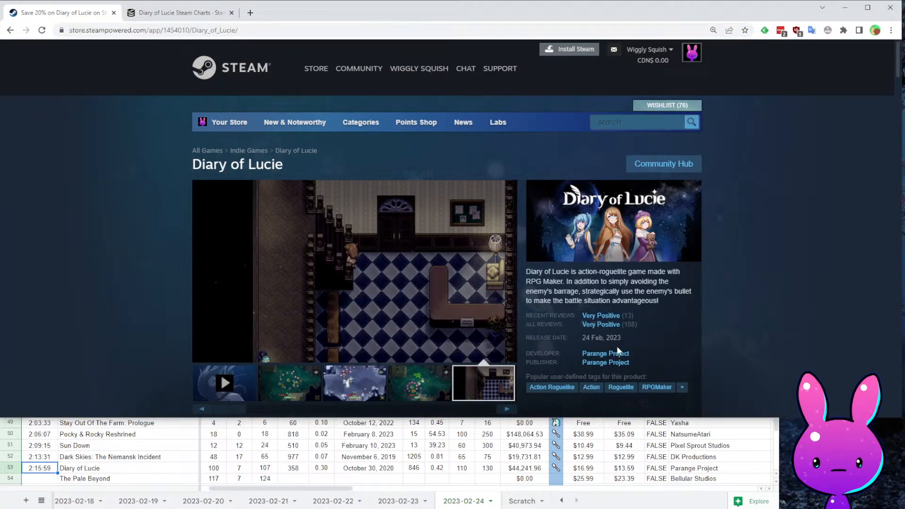
click(615, 355)
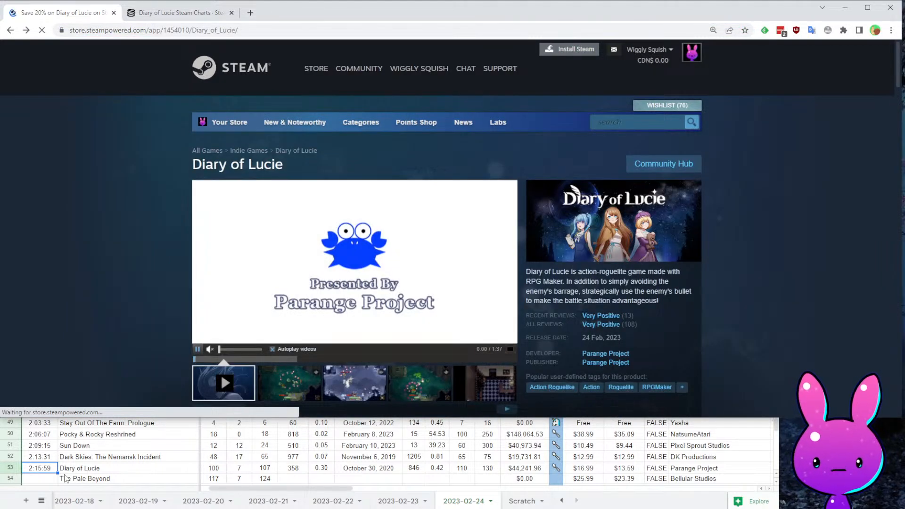
- Enter 2:19:18 as The Pale Beyond's time in row 54 and copy the game's ID
scroll(65, 479, down, 1)
click(61, 479)
click(39, 456)
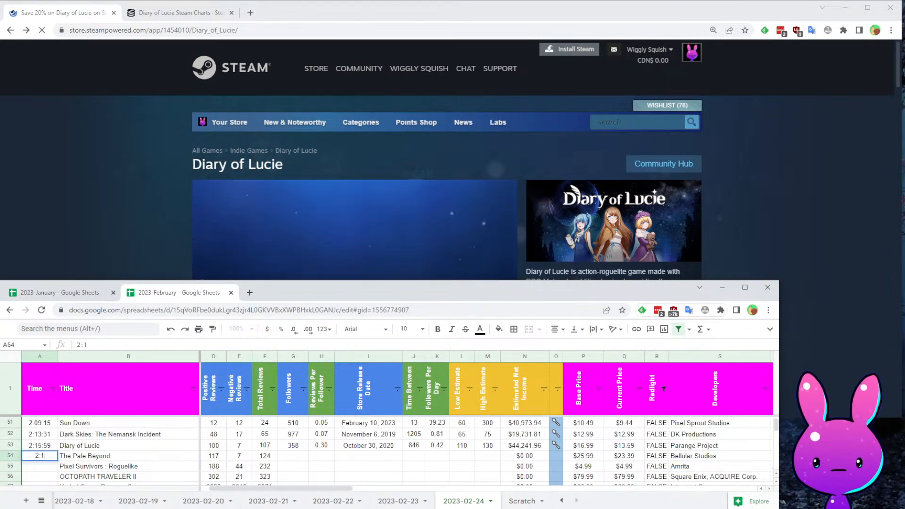
key(Up)
key(Right)
key(Right)
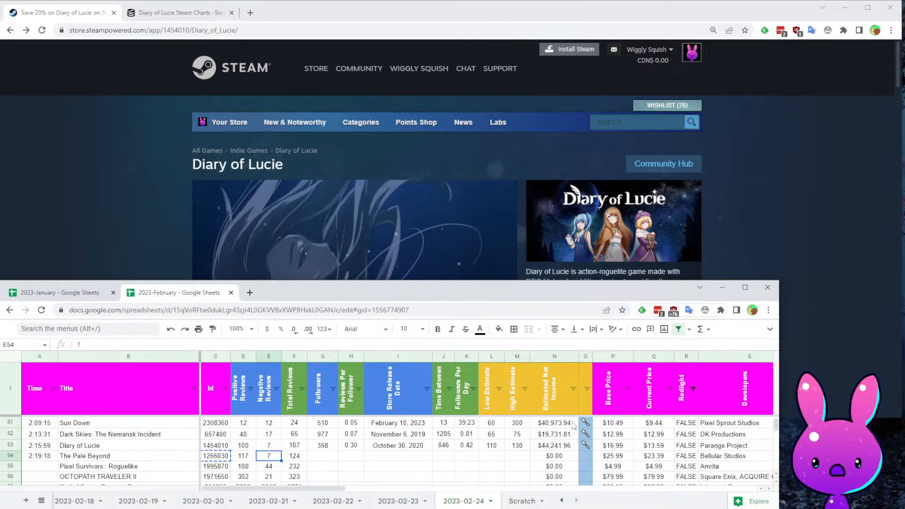
- Check The Pale Beyond's current price, developer and publisher in row 54
click(651, 458)
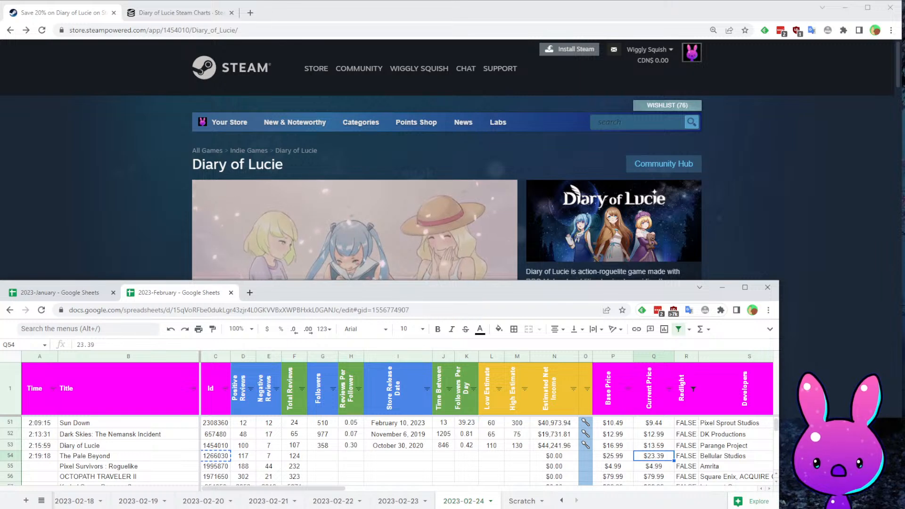
key(Right)
key(Right)
key(Right)
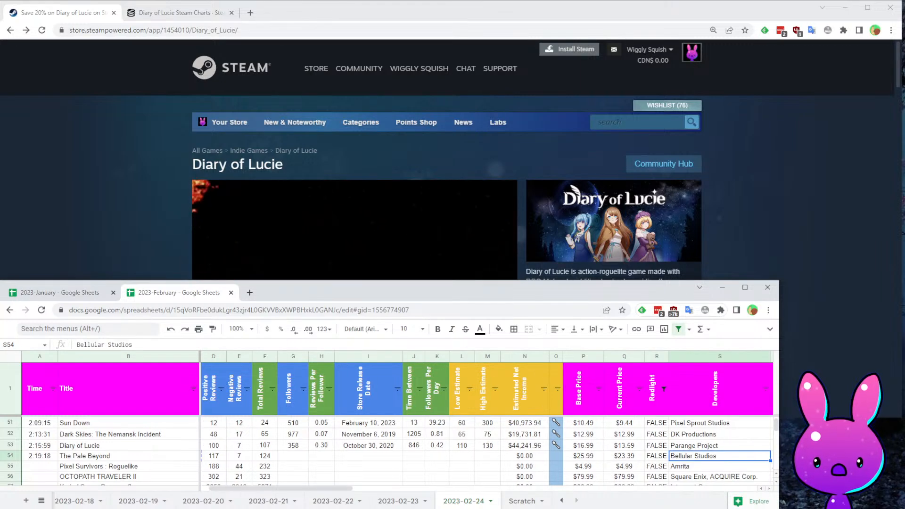
key(Left)
key(Right)
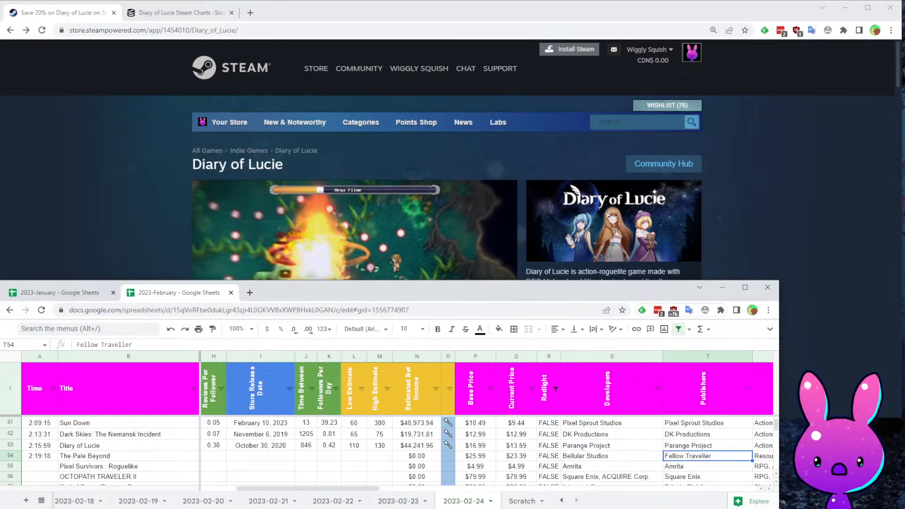
key(Up)
key(Down)
- Open the Steam store page of The Pale Beyond with app ID 1266030 and collapse the developer's live broadcast
key(Home)
key(Right)
key(Right)
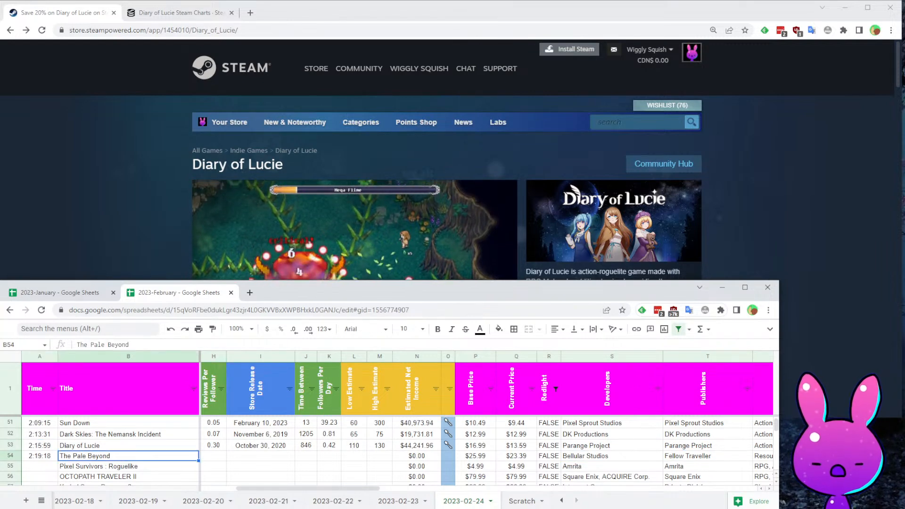
double_click(179, 30)
text(1266030)
key(Return)
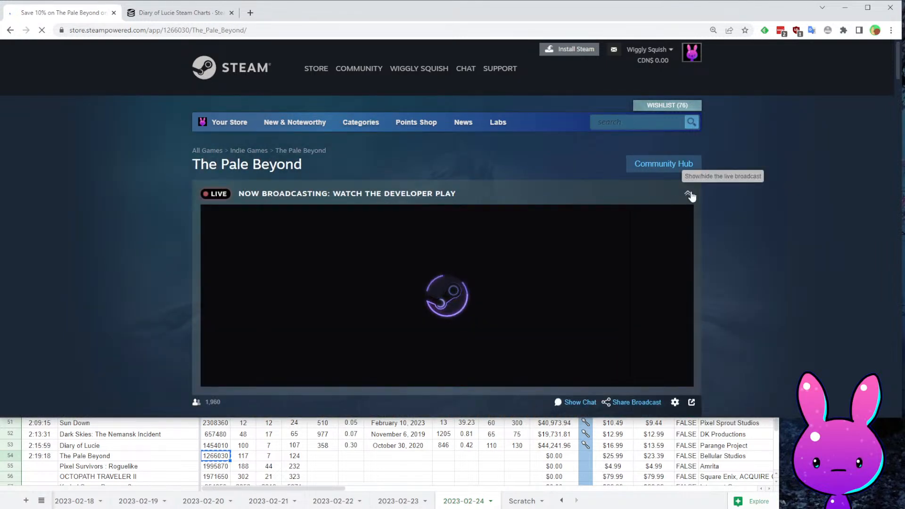
scroll(543, 285, down, 1)
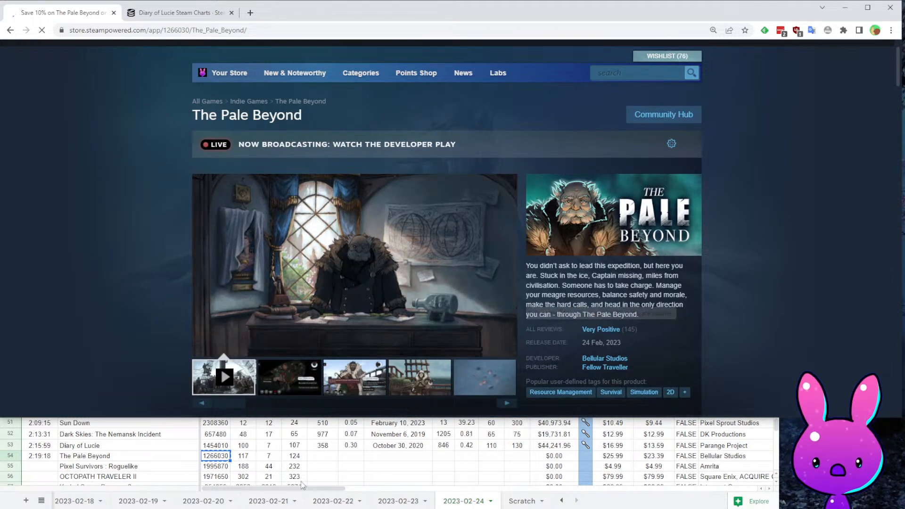
- Read the short description of The Pale Beyond on its store page
scroll(660, 321, down, 1)
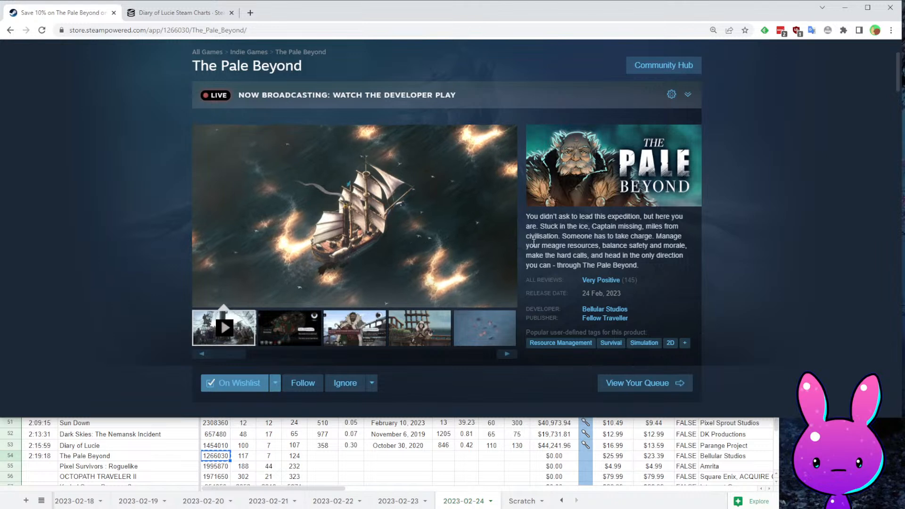
drag(579, 217, 645, 221)
drag(540, 226, 590, 227)
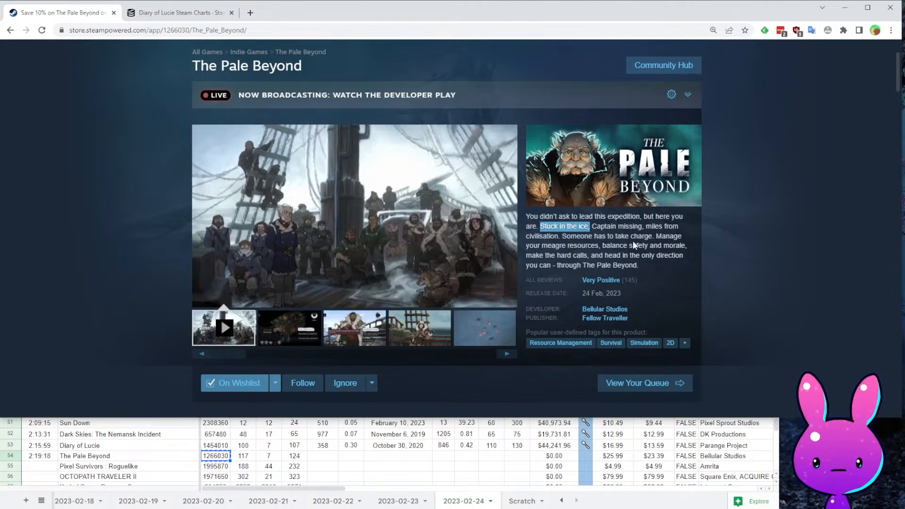
click(560, 239)
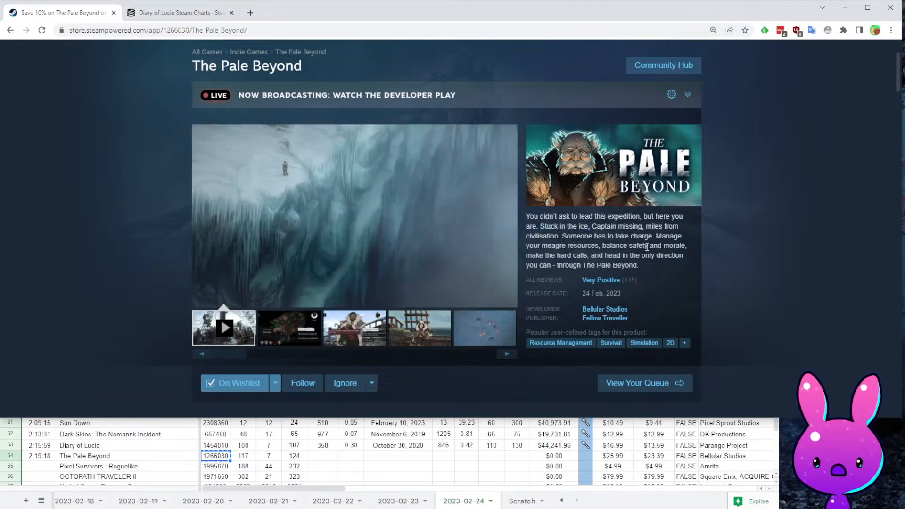
drag(551, 247, 665, 255)
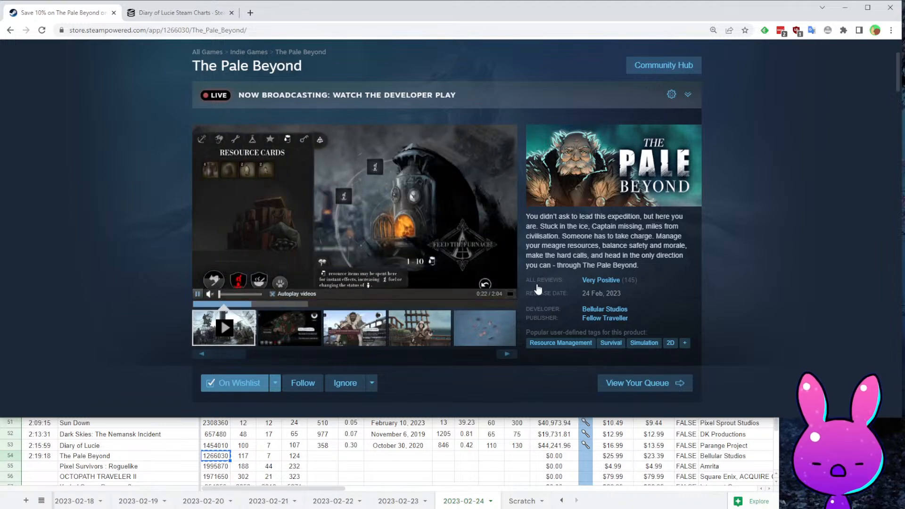
- Watch The Pale Beyond's trailer in full screen, pausing it briefly, and return to the store page
click(510, 295)
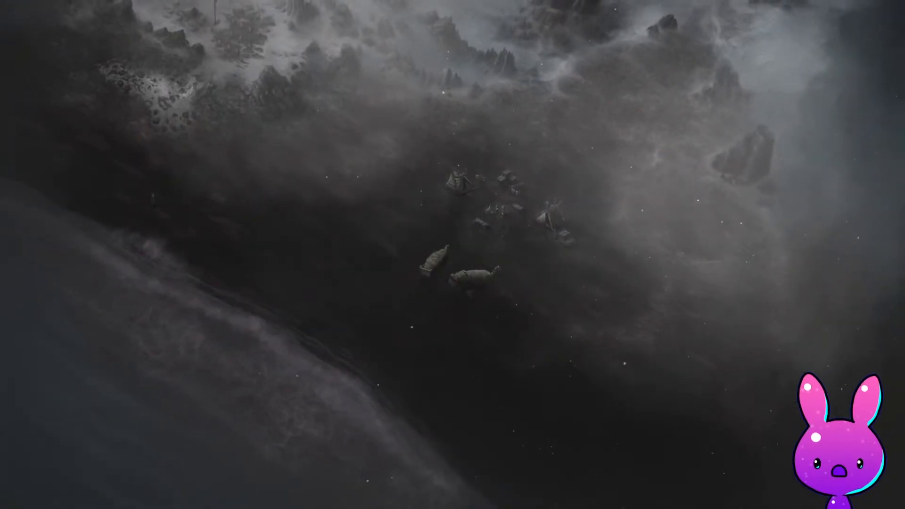
key(space)
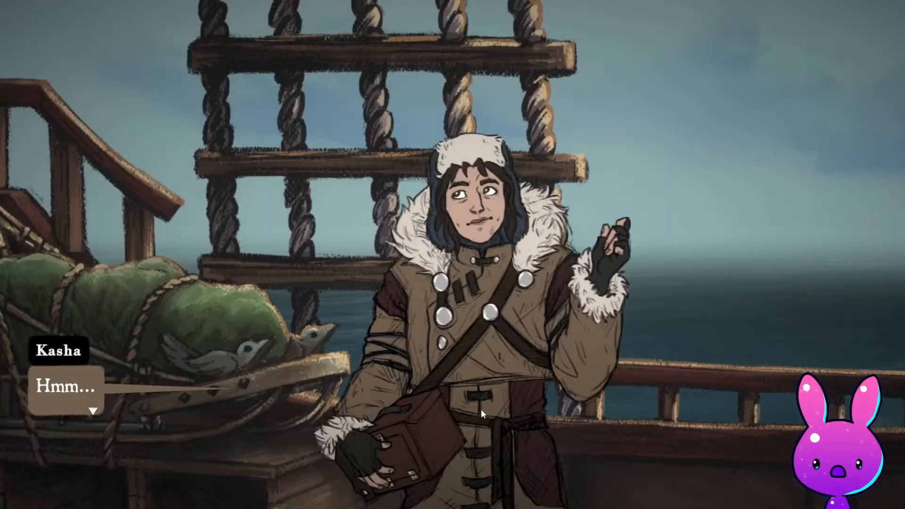
key(space)
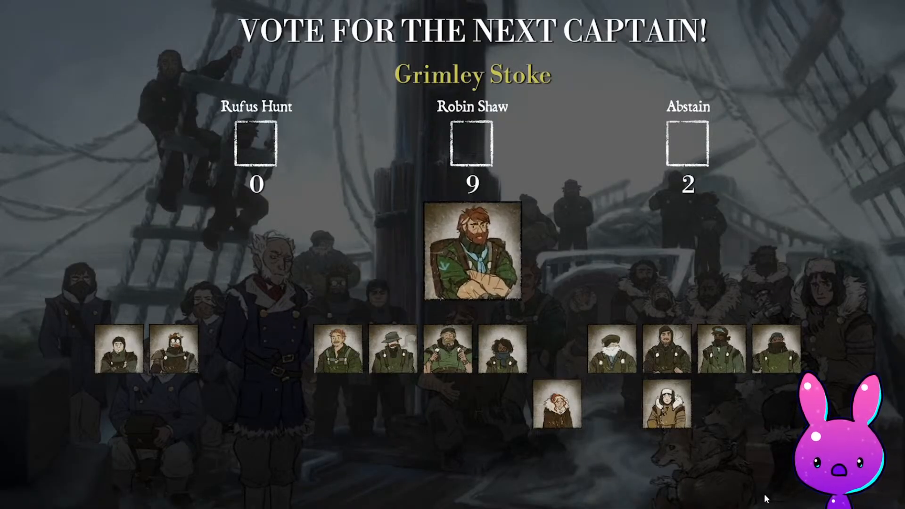
key(Escape)
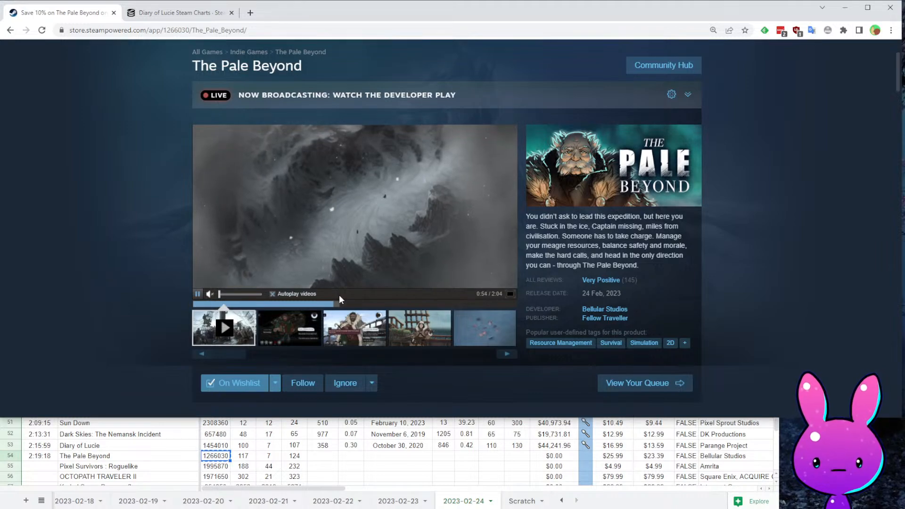
- Look over The Pale Beyond's awards and introductory text, and expand the full game description
scroll(663, 212, down, 10)
scroll(663, 209, down, 8)
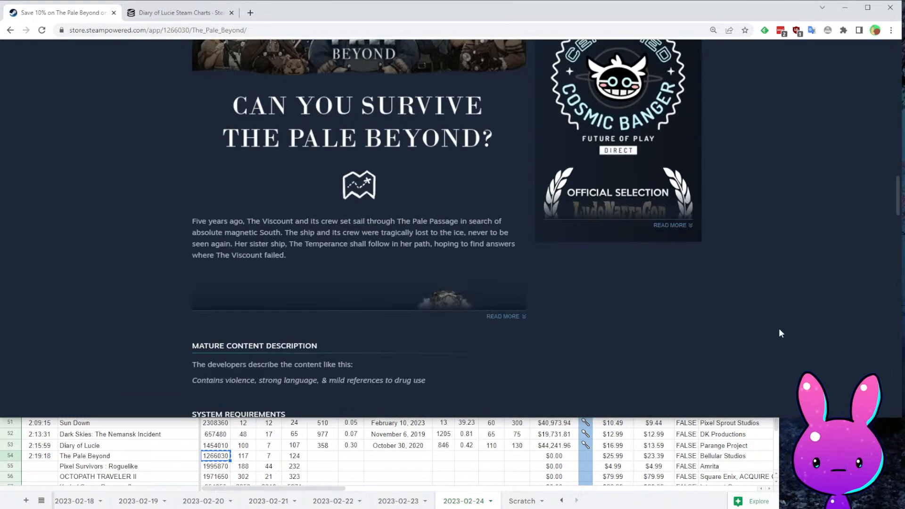
scroll(711, 224, down, 6)
scroll(711, 244, up, 9)
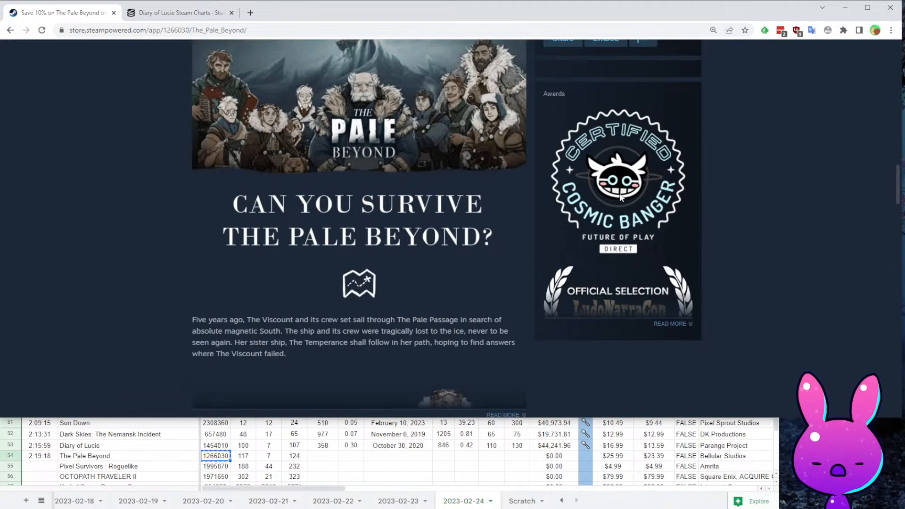
scroll(675, 254, down, 2)
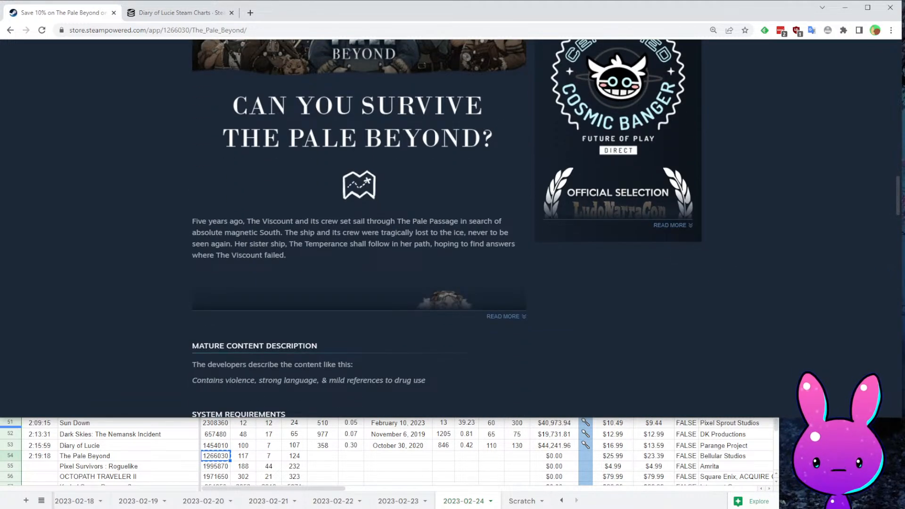
click(515, 318)
- Read the customer reviews of The Pale Beyond on its store page, covering both the most helpful and the recently posted ones
scroll(566, 227, down, 18)
scroll(547, 227, down, 12)
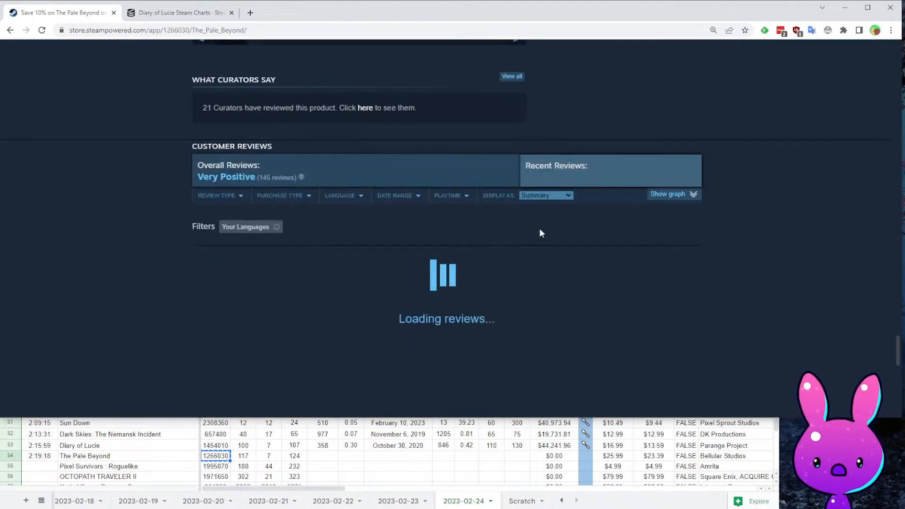
scroll(482, 259, up, 5)
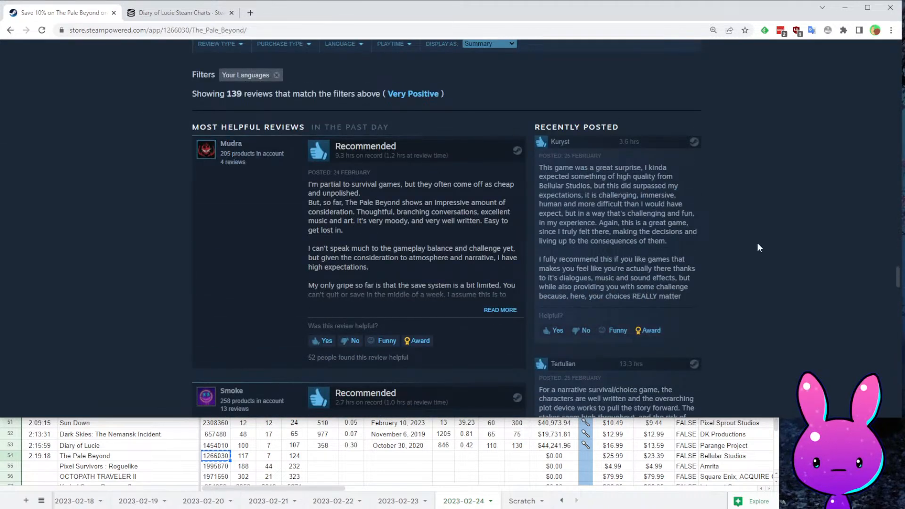
scroll(698, 213, down, 5)
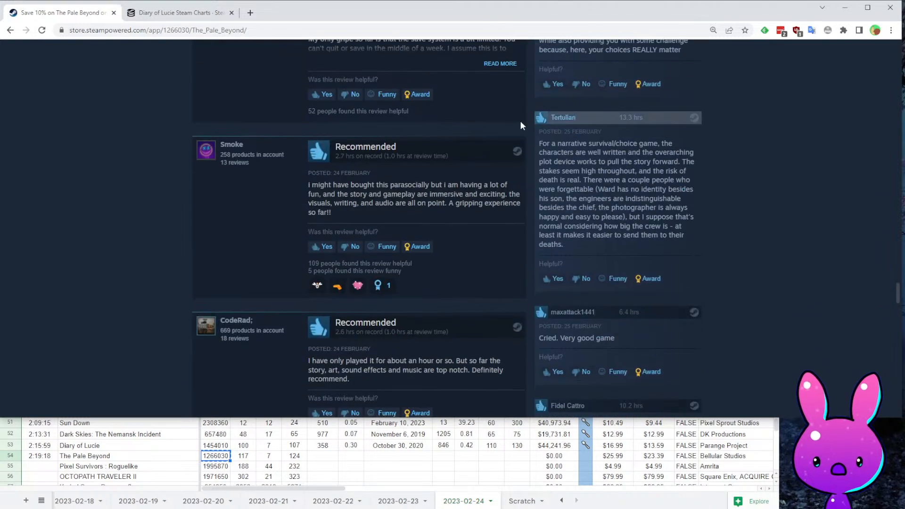
scroll(658, 126, down, 4)
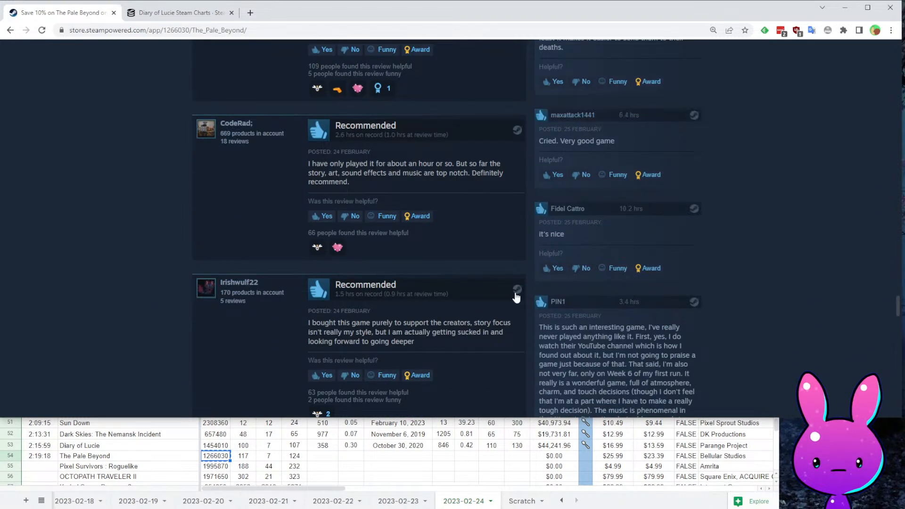
scroll(599, 261, down, 9)
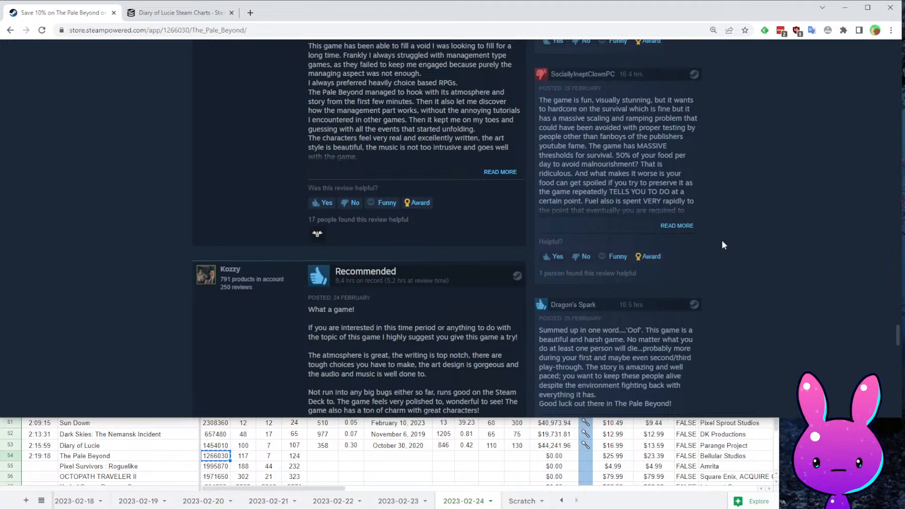
scroll(663, 233, down, 4)
scroll(432, 204, up, 2)
scroll(430, 189, down, 7)
scroll(566, 318, up, 3)
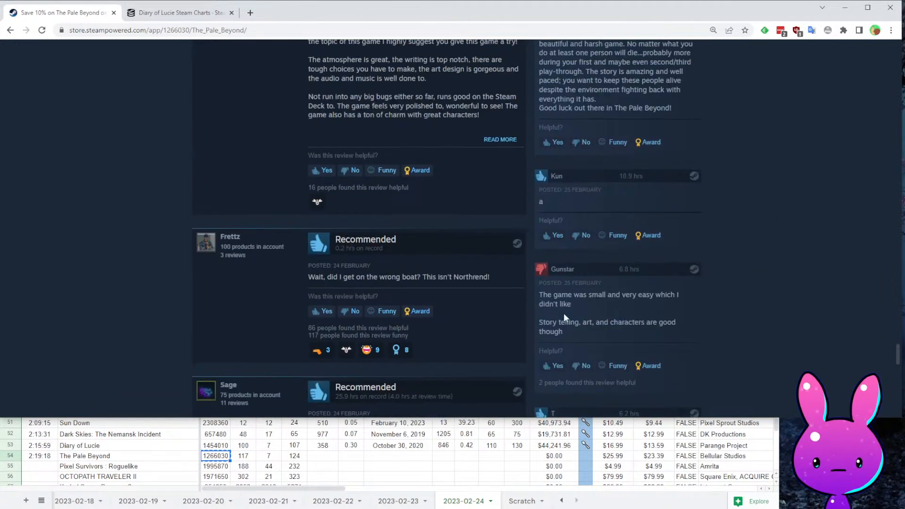
drag(547, 295, 688, 339)
click(703, 318)
scroll(625, 290, down, 15)
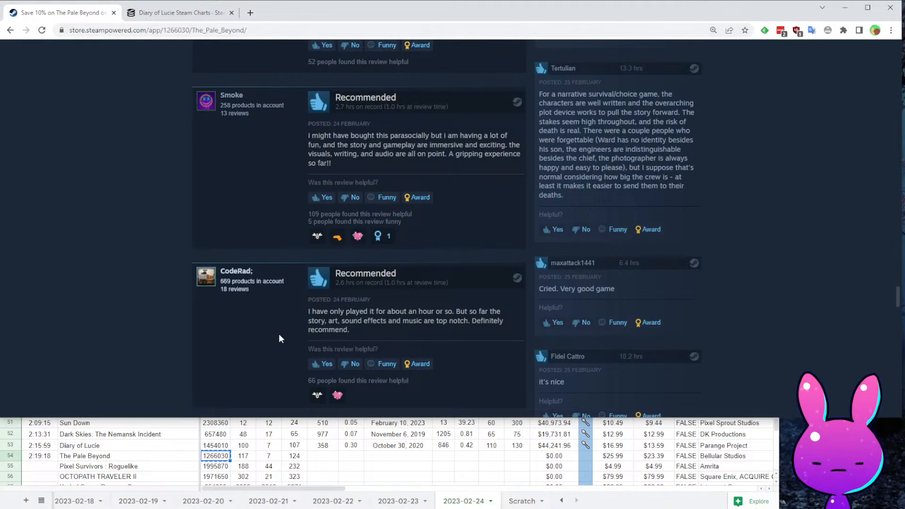
- Open the SteamDB charts page for app ID 1266030 and look over its player chart and store data
click(131, 12)
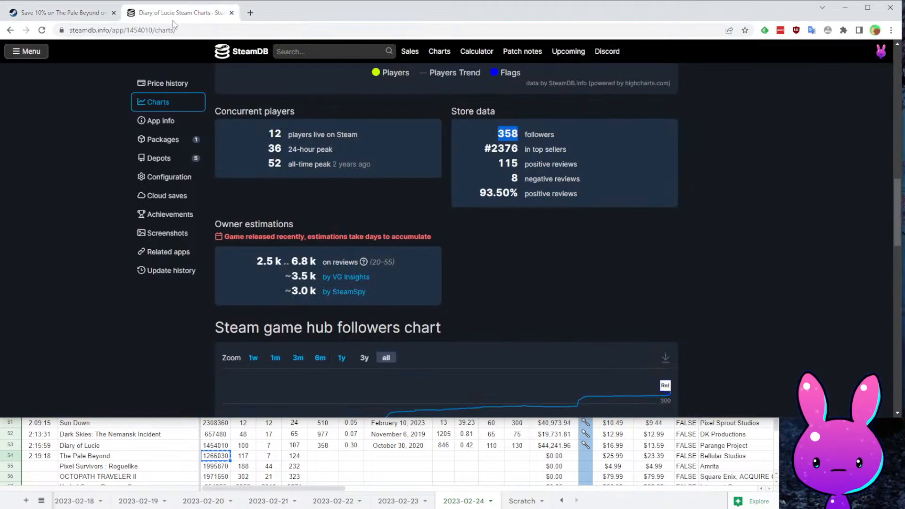
double_click(139, 30)
text(1266030)
key(Return)
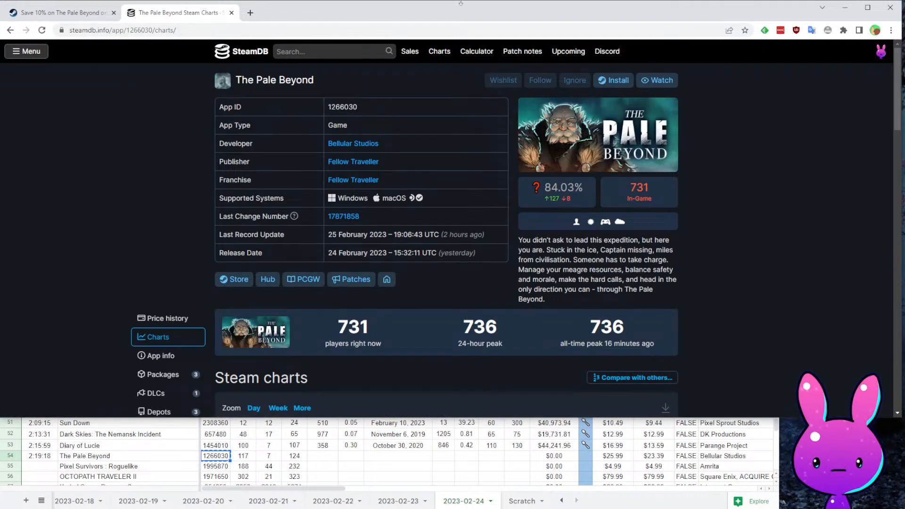
scroll(698, 256, down, 8)
scroll(503, 205, up, 4)
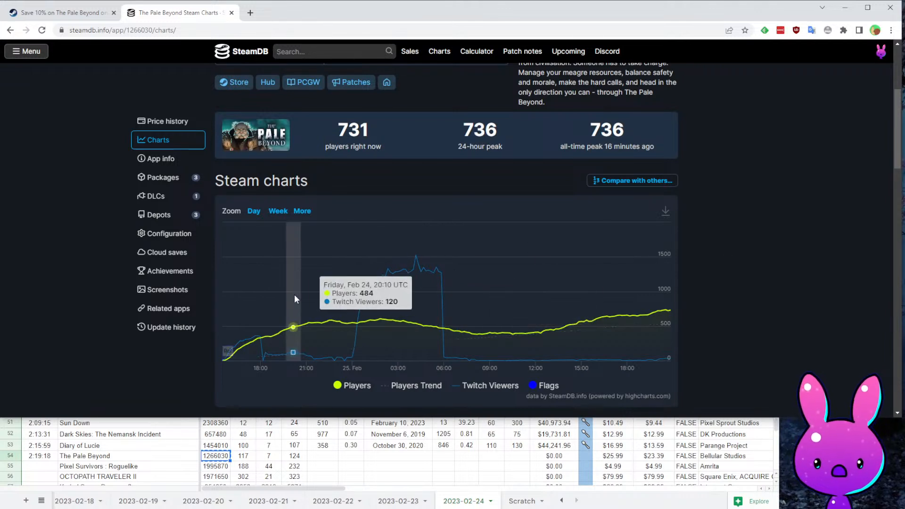
scroll(689, 318, down, 12)
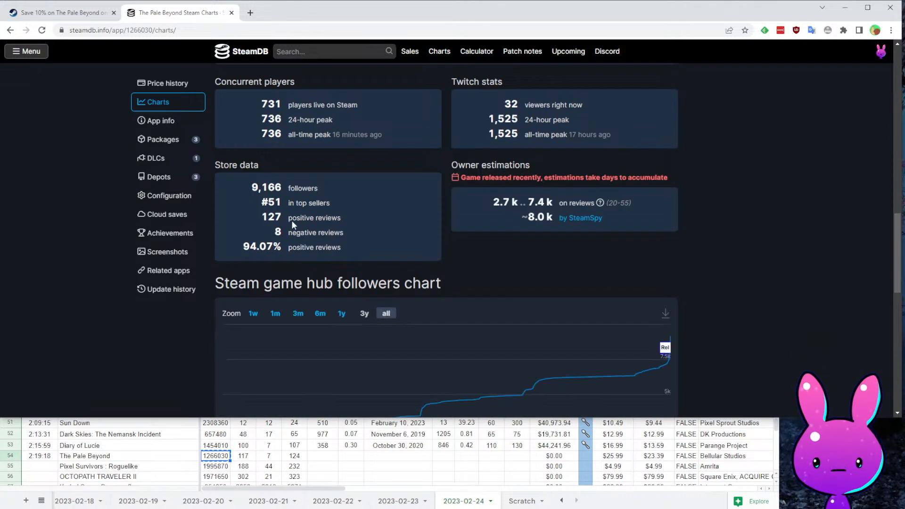
- Copy The Pale Beyond's follower count of 9,166 from SteamDB into its Followers cell in the spreadsheet
drag(240, 195, 286, 183)
key(ctrl+c)
click(323, 456)
key(ctrl+v)
click(729, 176)
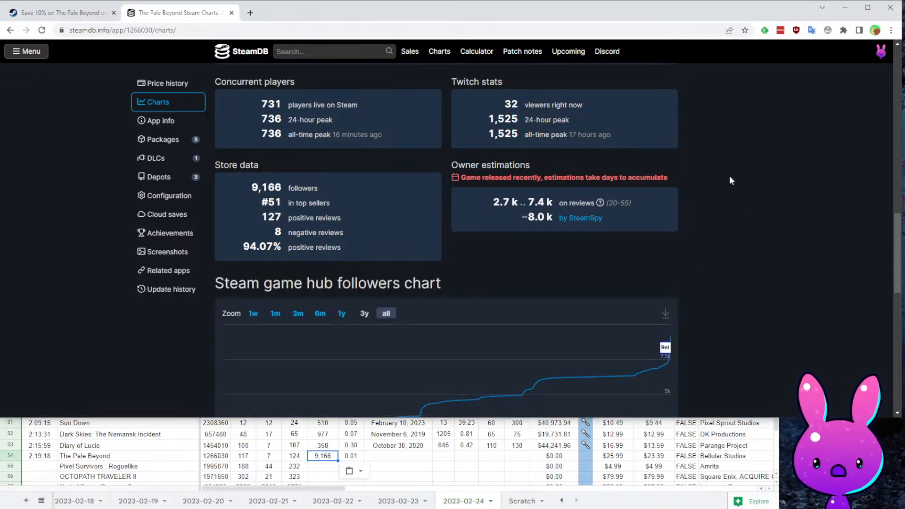
- Find the earliest date on the followers chart and enter 11/11/2021 as The Pale Beyond's store release date
scroll(729, 176, down, 3)
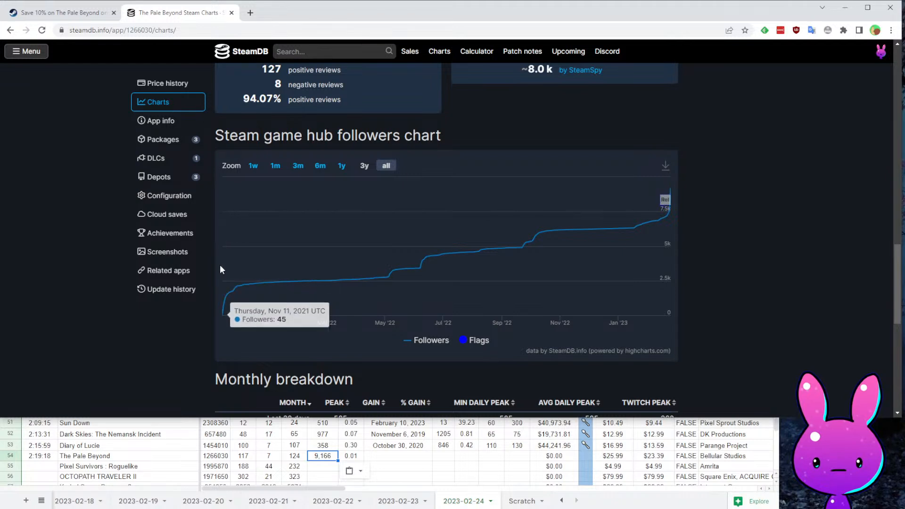
click(389, 464)
click(397, 458)
text(11/11/2021)
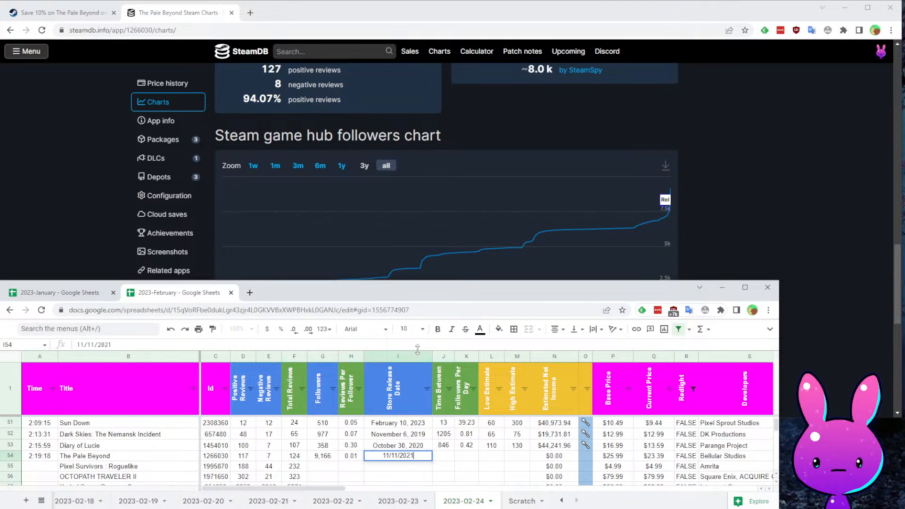
key(Return)
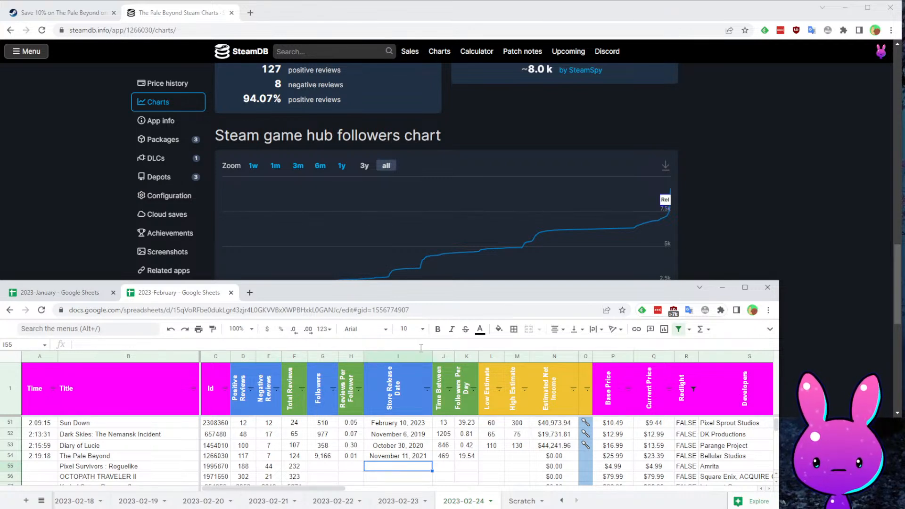
- Check The Pale Beyond's followers per day and follower count in the spreadsheet against the SteamDB followers chart
key(Up)
key(Right)
key(Right)
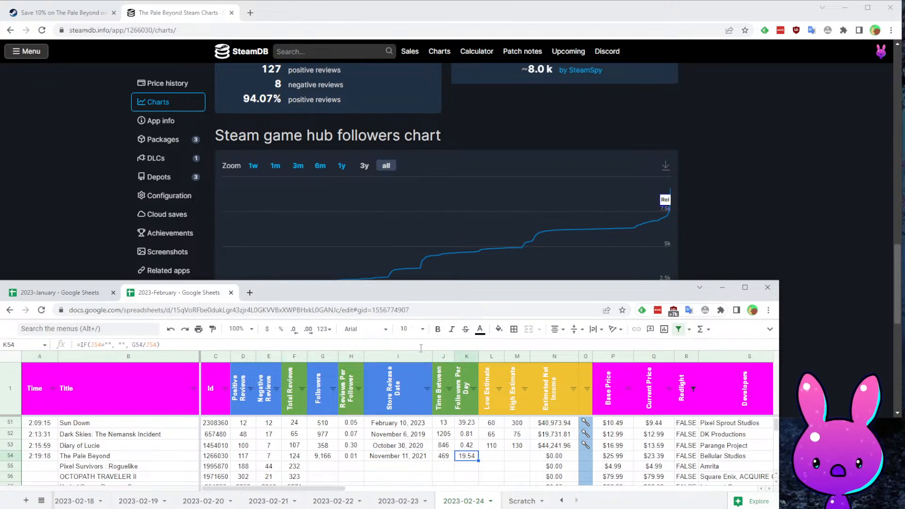
key(Left)
key(Left)
key(Left)
key(Left)
key(Left)
key(Right)
click(619, 247)
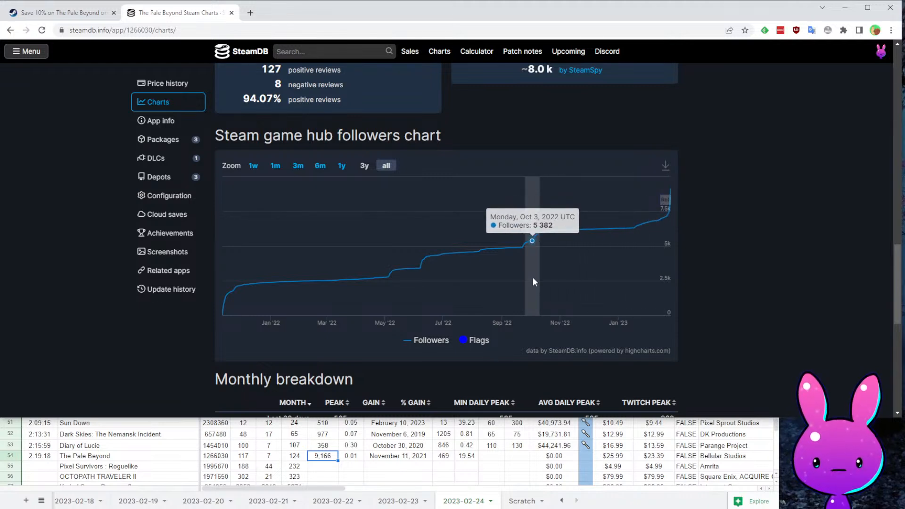
- Enter a low estimate of 270 and a high estimate of 500 for The Pale Beyond
click(491, 456)
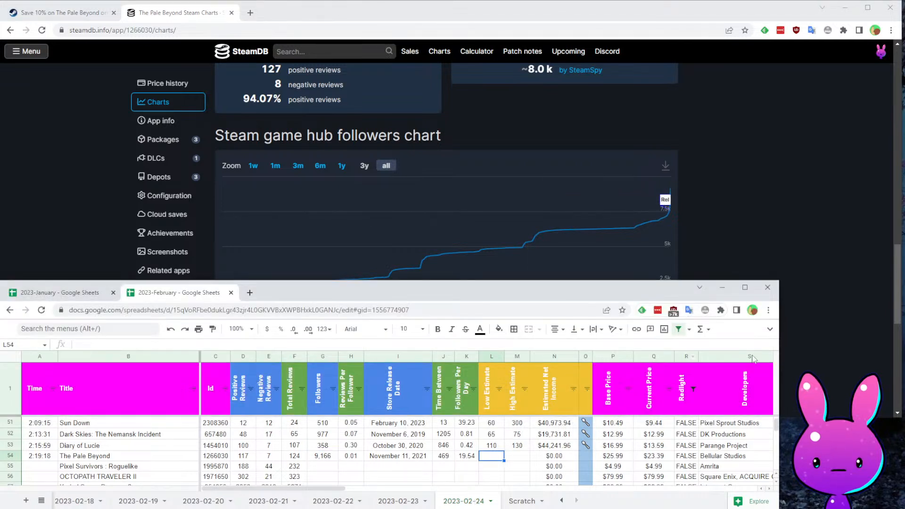
mouse_move(230, 508)
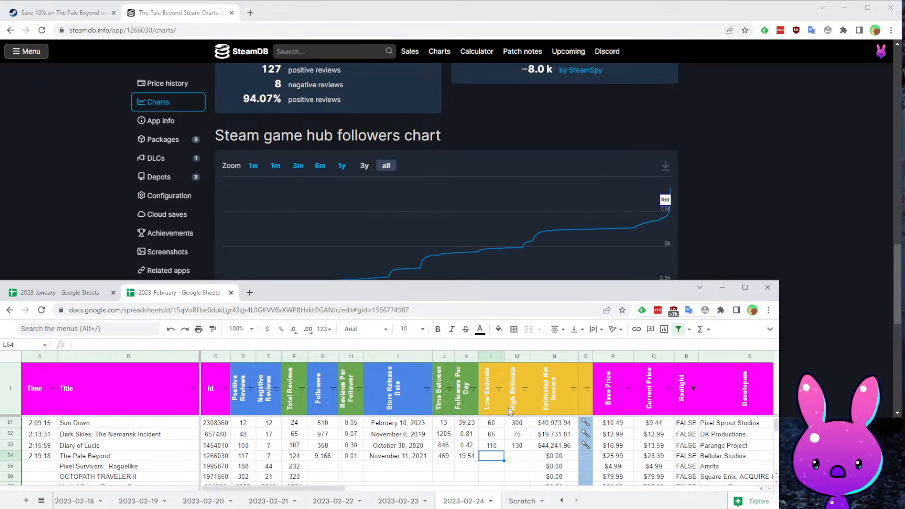
text(270)
key(Return)
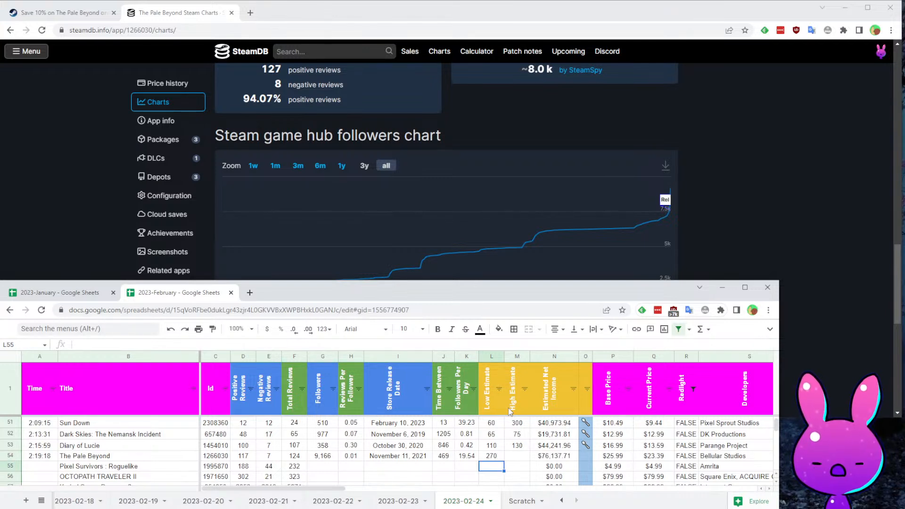
key(Up)
key(Right)
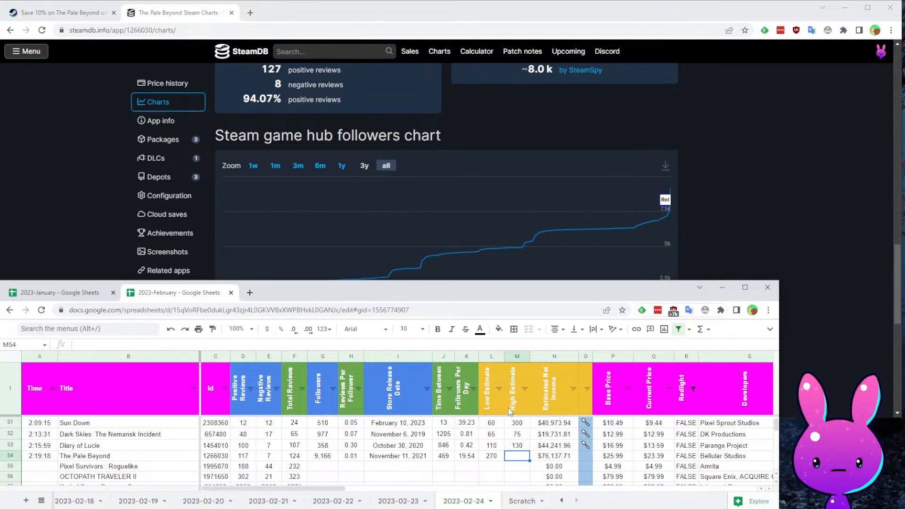
text(500)
key(Return)
key(Up)
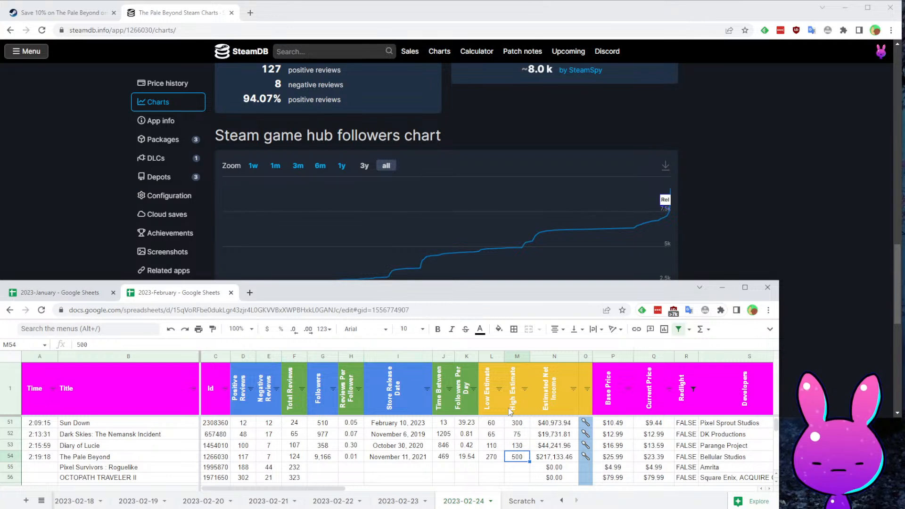
- Review The Pale Beyond's low and high estimates together with the estimated net income calculated from them
key(Right)
key(Left)
key(Left)
key(Right)
key(Right)
key(Left)
key(Left)
key(Left)
key(Right)
key(Right)
key(Right)
key(Right)
key(Right)
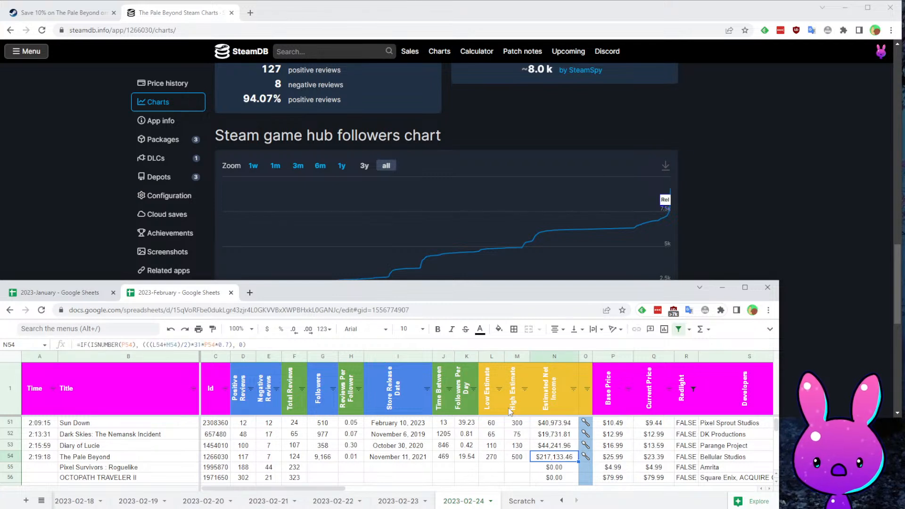
key(Right)
key(Left)
key(Left)
key(Left)
key(Left)
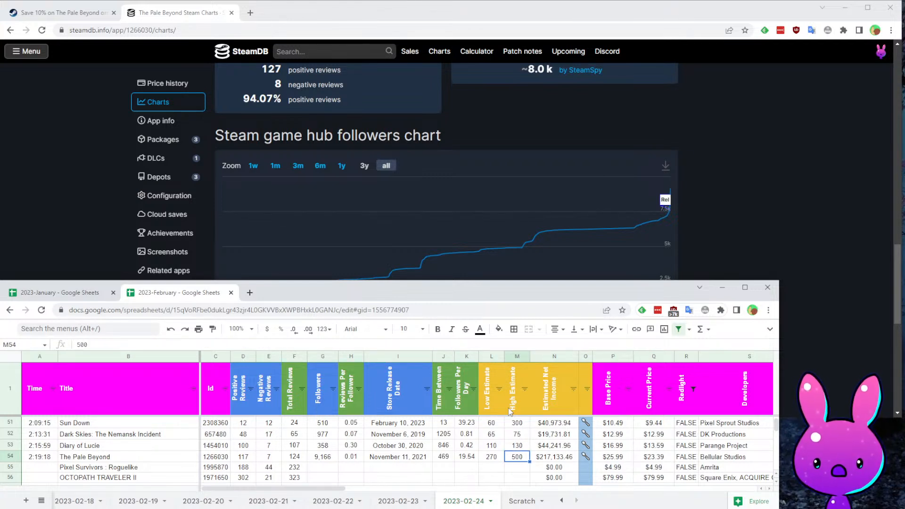
key(Left)
key(Right)
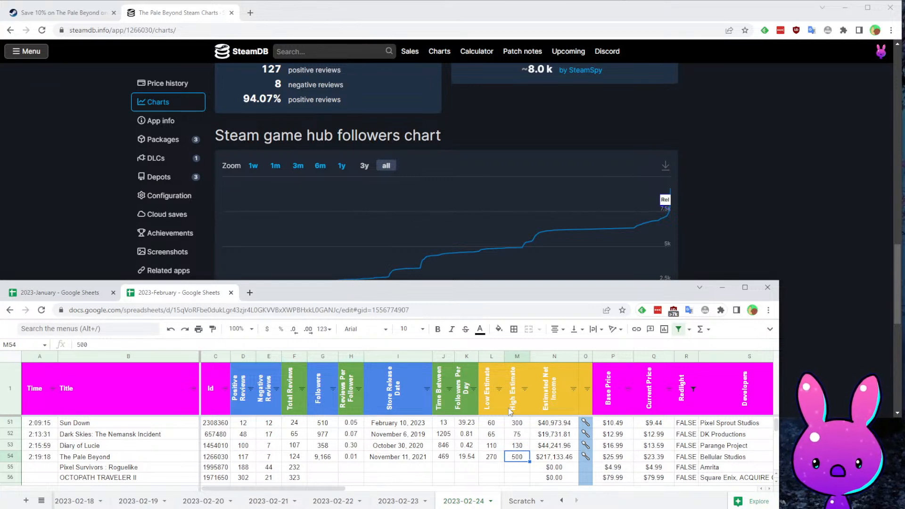
key(Left)
key(Right)
key(Right)
key(Left)
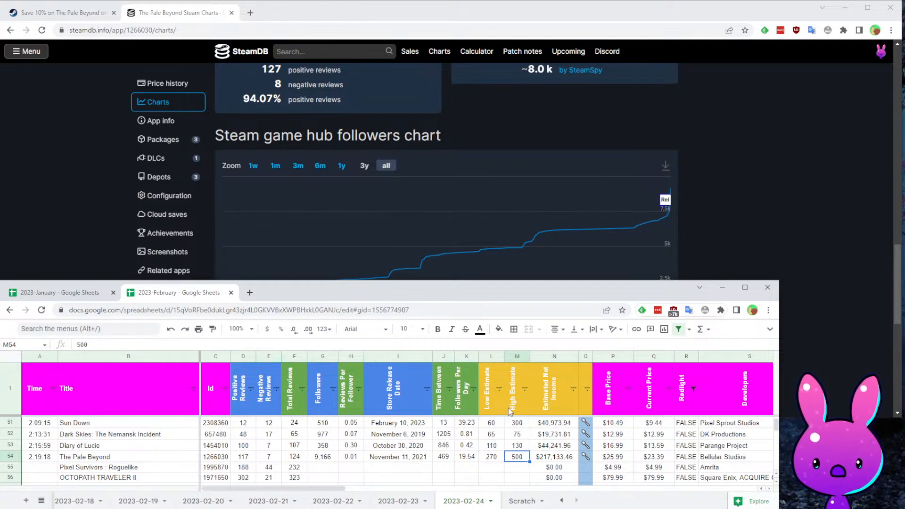
- Check the price, developer and publisher columns in The Pale Beyond's row
key(Right)
key(Right)
key(Right)
key(Right)
key(Right)
key(Right)
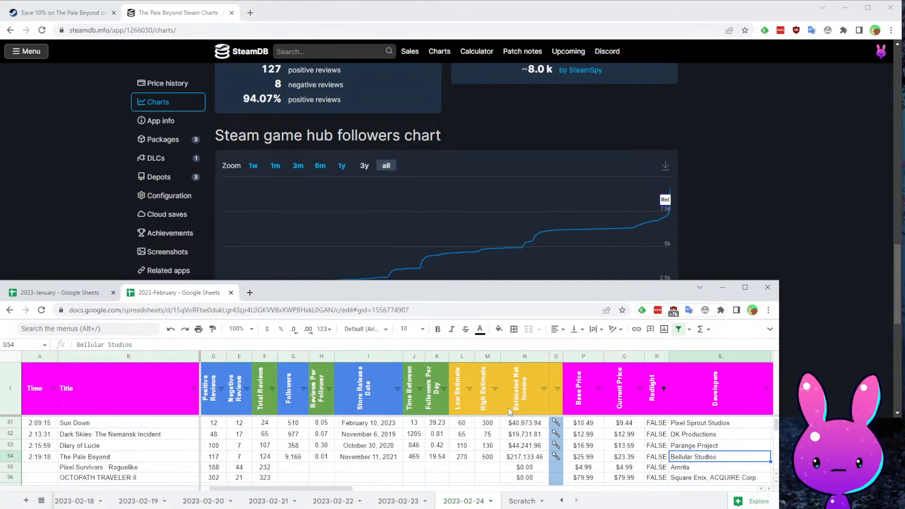
key(Right)
key(Left)
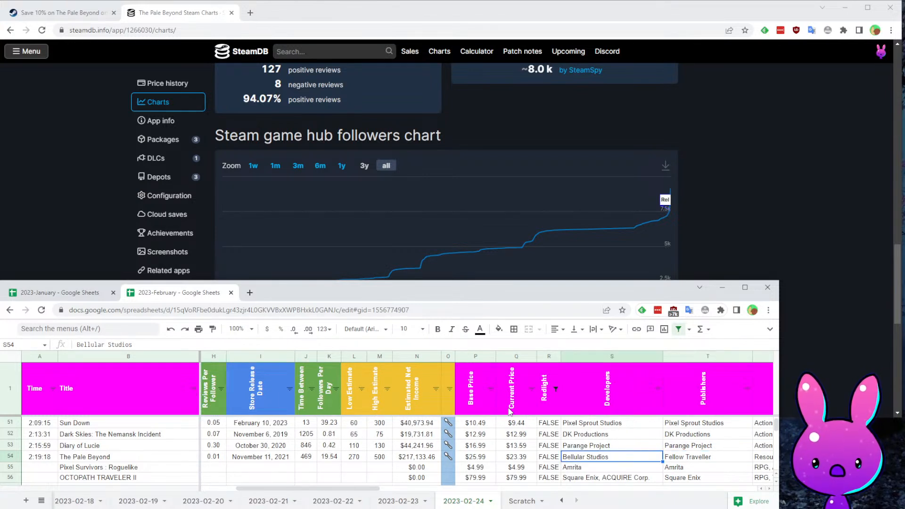
- Enter 2:23:25 as the time for Pixel Survivors : Roguelike in row 55
key(Home)
key(Down)
key(Down)
key(Down)
key(Down)
key(Up)
key(Up)
key(Up)
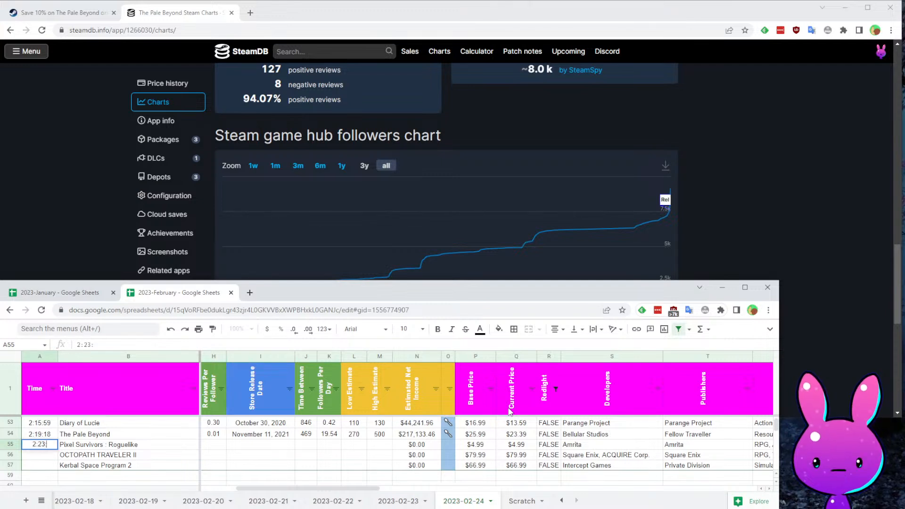
key(ctrl+z)
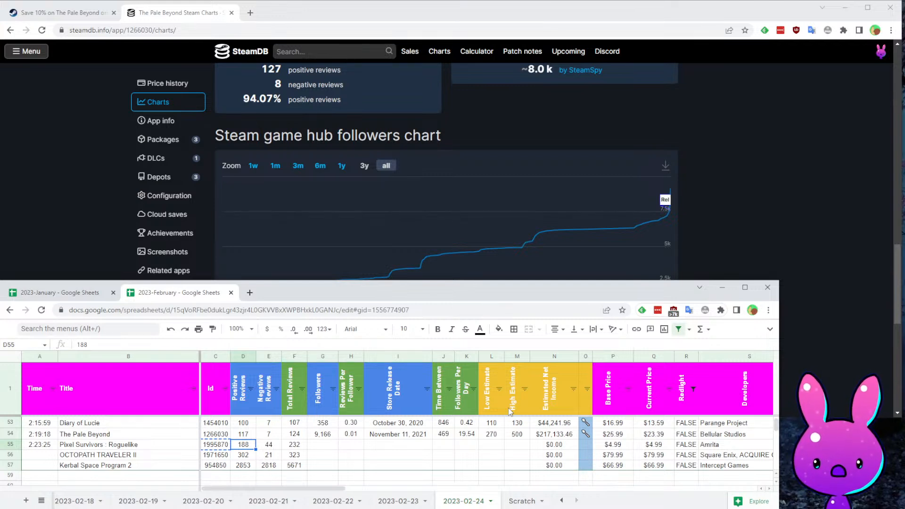
- Look along the Pixel Survivors : Roguelike row to examine its reviews, price, developer and publisher
key(Right)
key(Right)
key(Right)
key(Right)
key(Right)
key(Right)
key(Right)
key(Right)
key(Right)
key(Right)
key(Right)
key(Right)
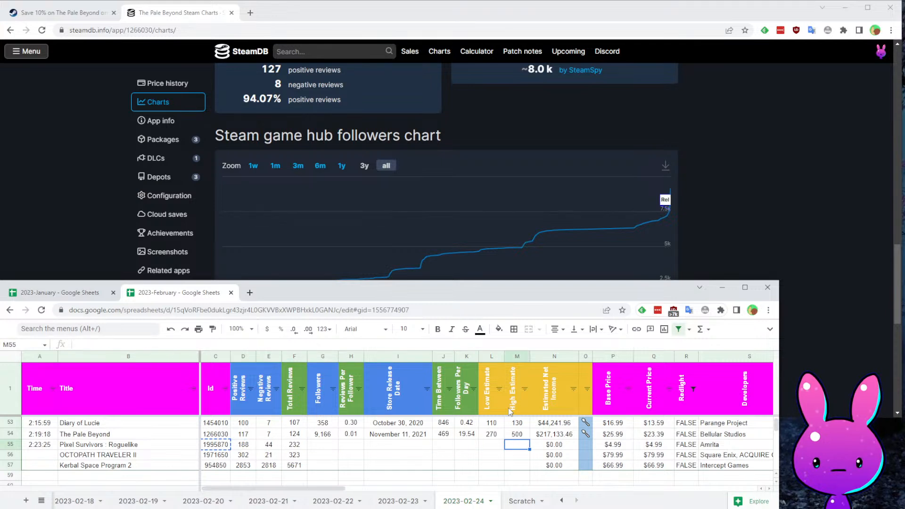
key(Right)
key(Right)
key(Right)
key(Right)
key(Left)
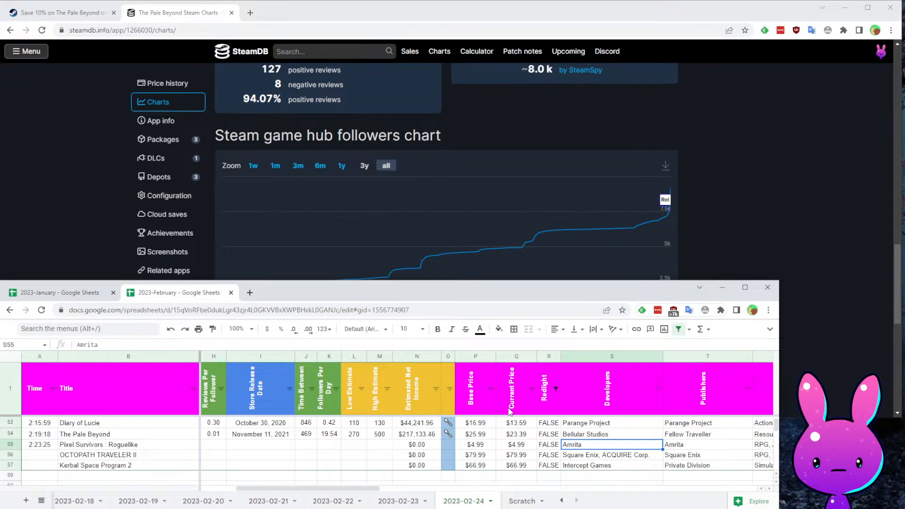
- Copy the Pixel Survivors : Roguelike app ID 1995870 from the spreadsheet and open its Steam store page
key(Up)
key(ctrl+Left)
key(Down)
key(Right)
key(Right)
key(ctrl+c)
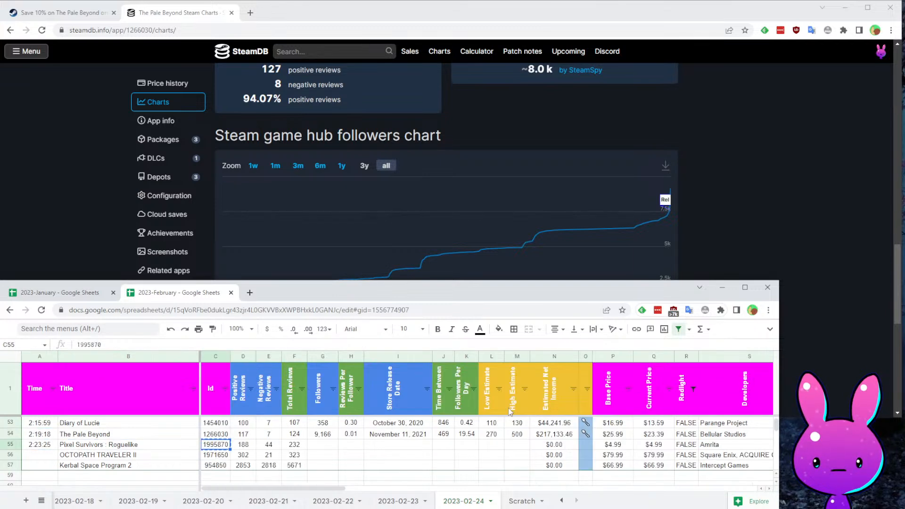
click(45, 14)
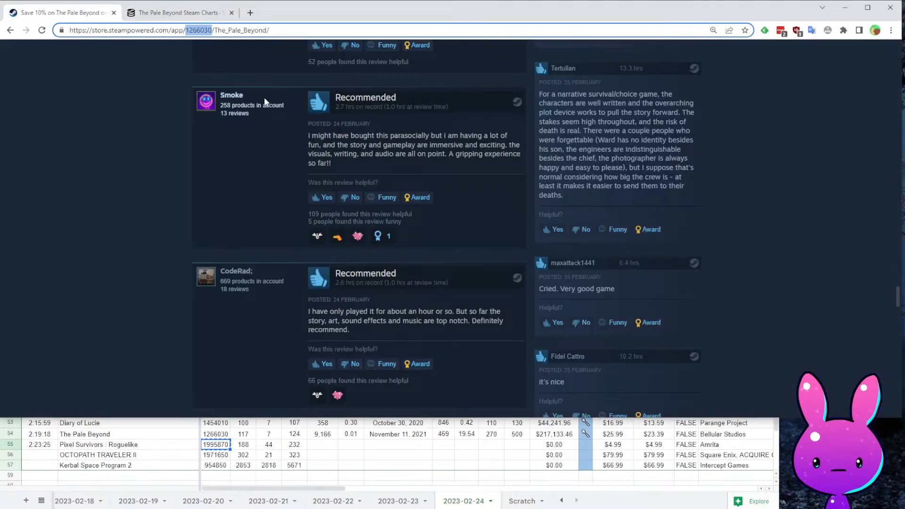
key(ctrl+v)
key(Return)
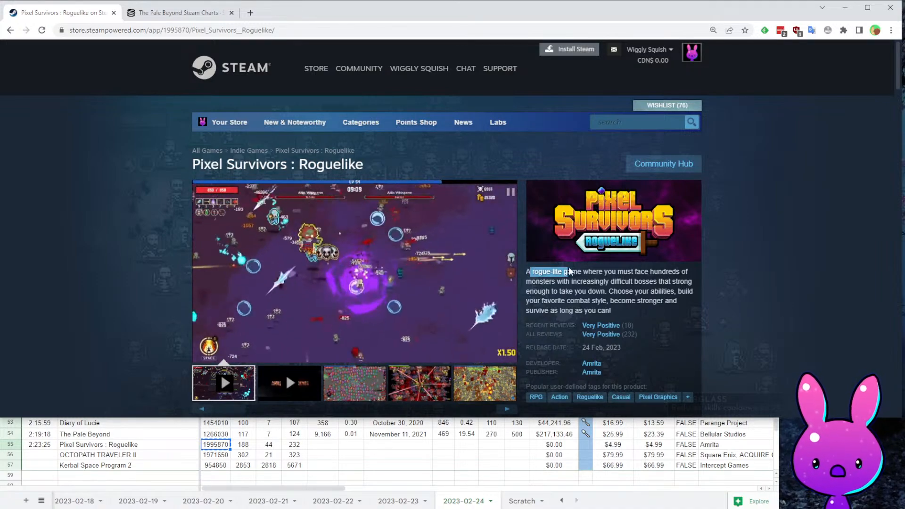
- Read the short description, features and About This Game section of Pixel Survivors : Roguelike on its Steam store page
drag(572, 282, 635, 282)
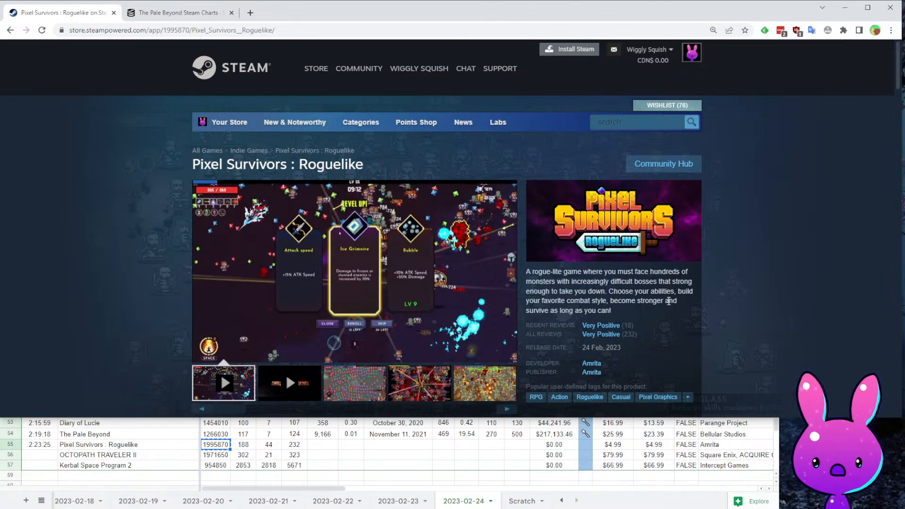
drag(538, 292, 588, 291)
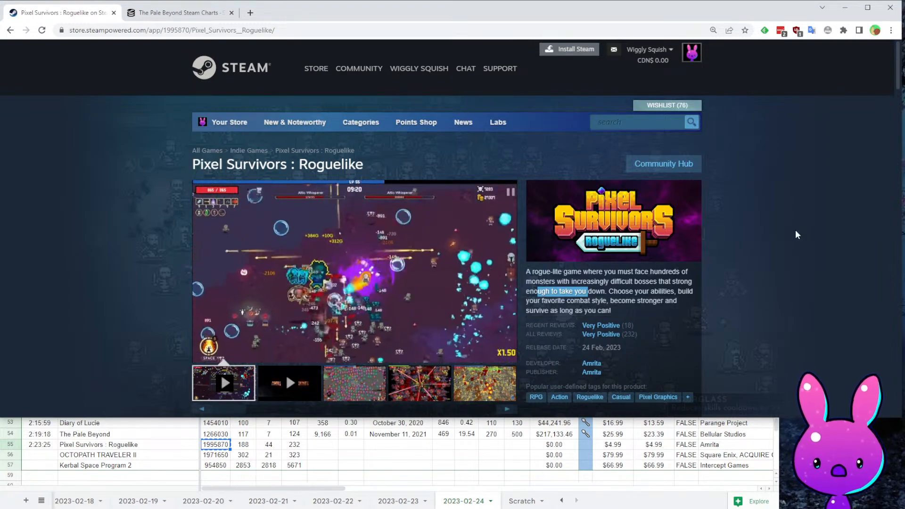
scroll(780, 283, down, 4)
scroll(669, 269, up, 3)
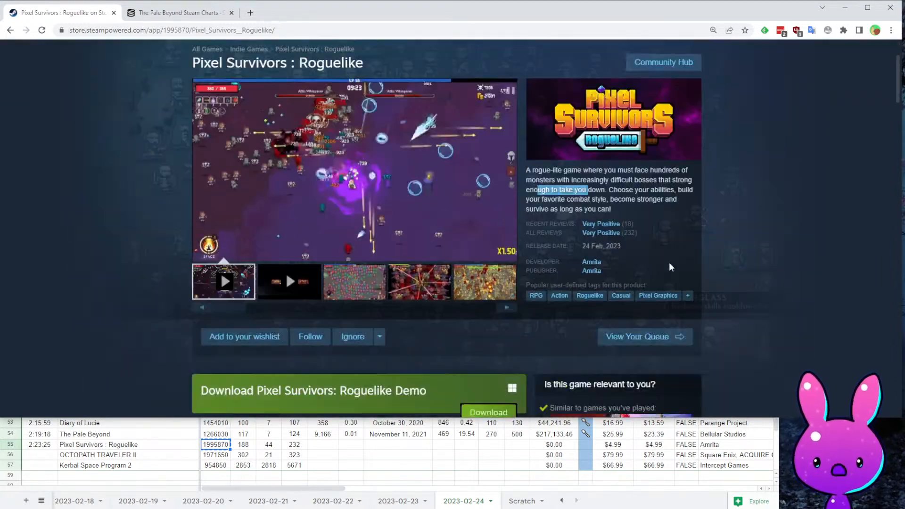
scroll(430, 273, down, 8)
scroll(562, 155, up, 3)
scroll(355, 257, down, 4)
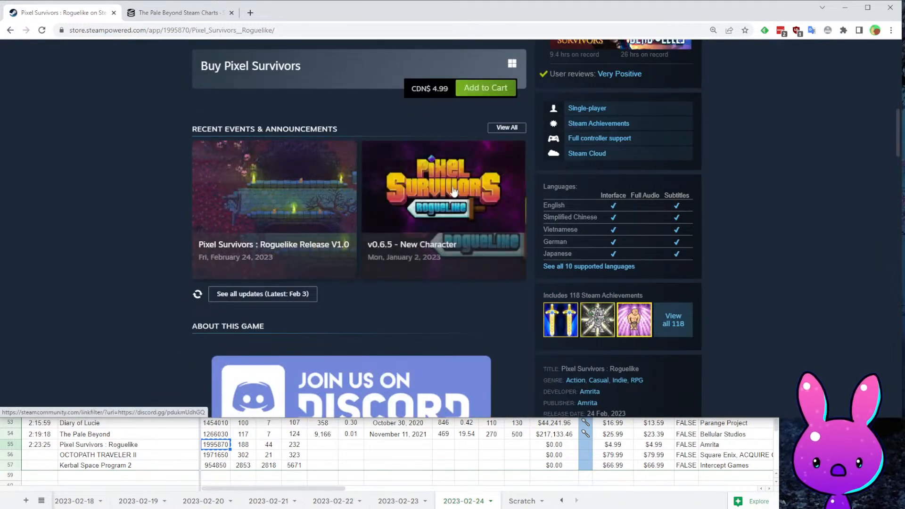
scroll(425, 161, up, 1)
scroll(406, 130, down, 5)
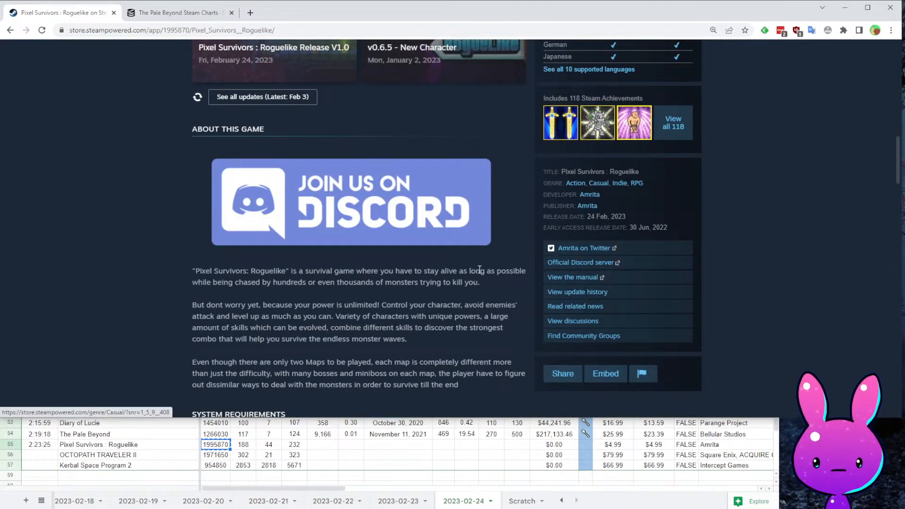
scroll(360, 238, down, 8)
scroll(426, 217, up, 6)
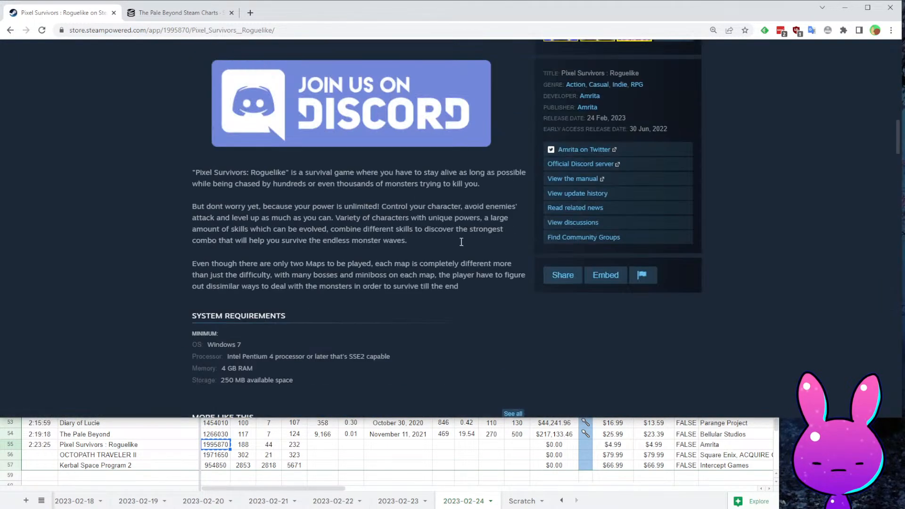
scroll(543, 352, down, 1)
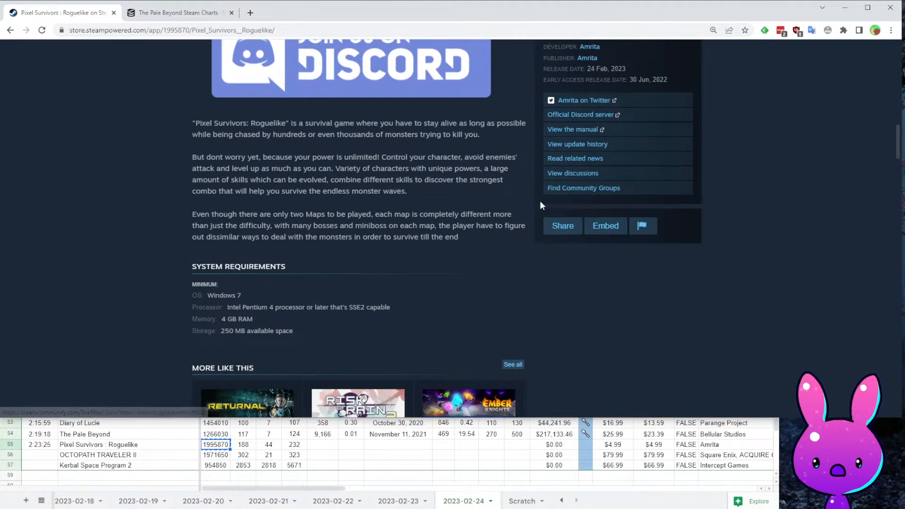
- Read the customer reviews of Pixel Survivors : Roguelike and return to the beginning of its store page
scroll(472, 224, down, 8)
scroll(582, 250, down, 3)
scroll(576, 262, up, 15)
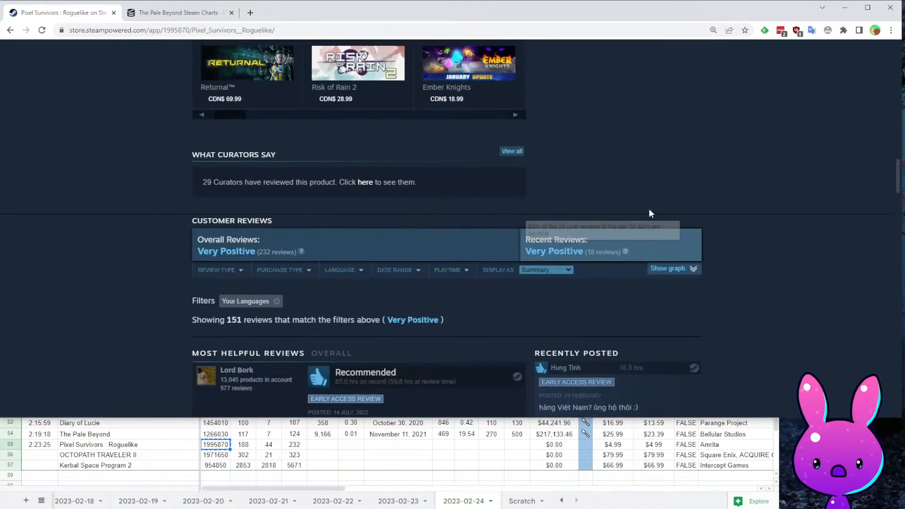
scroll(531, 253, down, 10)
scroll(502, 160, up, 3)
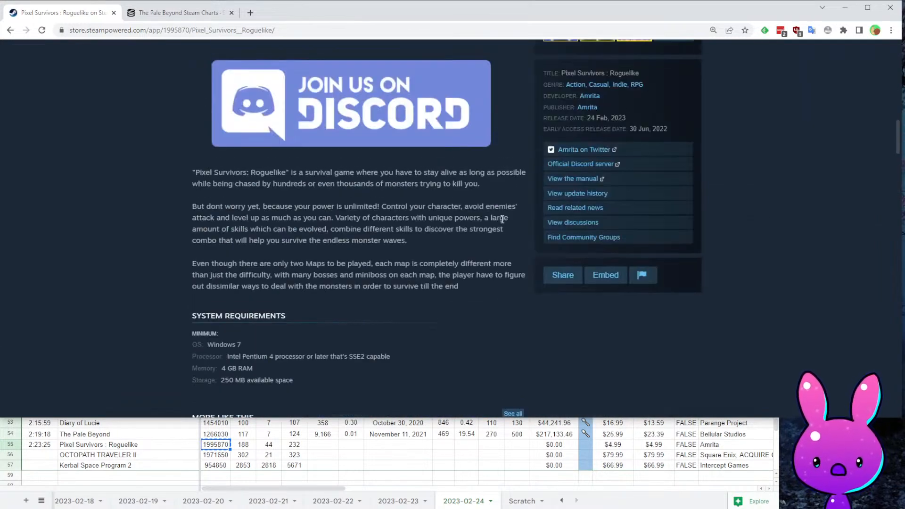
scroll(564, 200, down, 8)
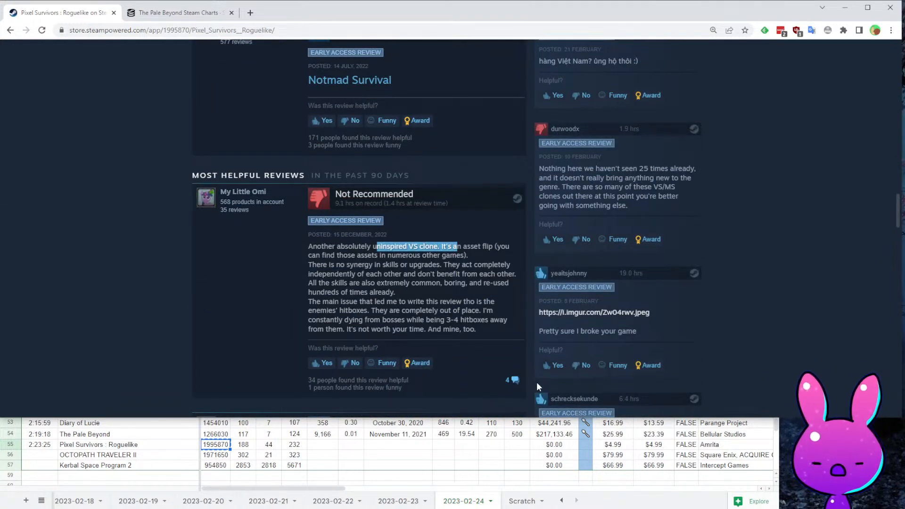
scroll(626, 295, up, 15)
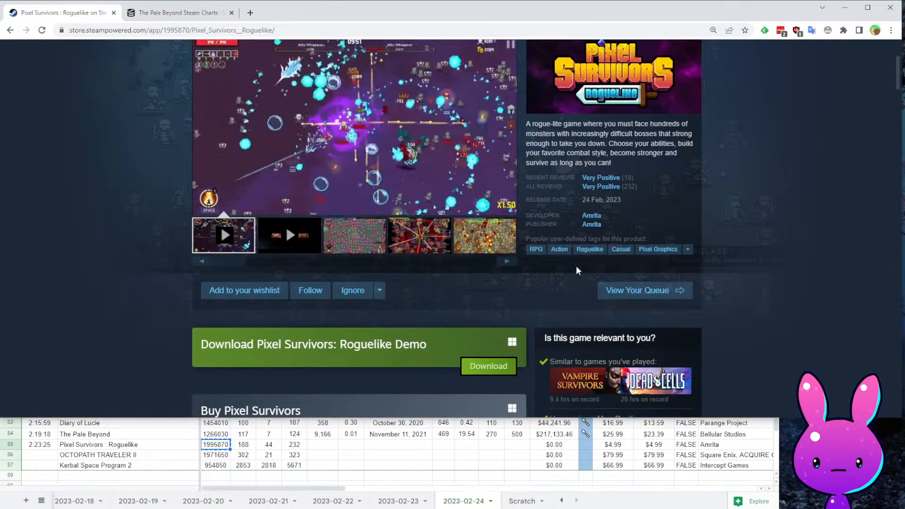
scroll(582, 281, down, 15)
scroll(660, 248, down, 5)
scroll(649, 241, up, 4)
scroll(636, 198, down, 4)
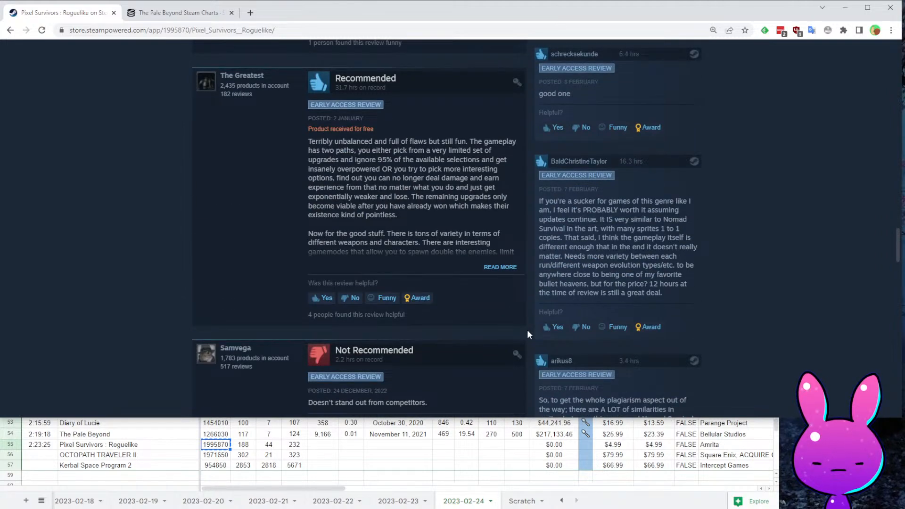
scroll(363, 197, down, 4)
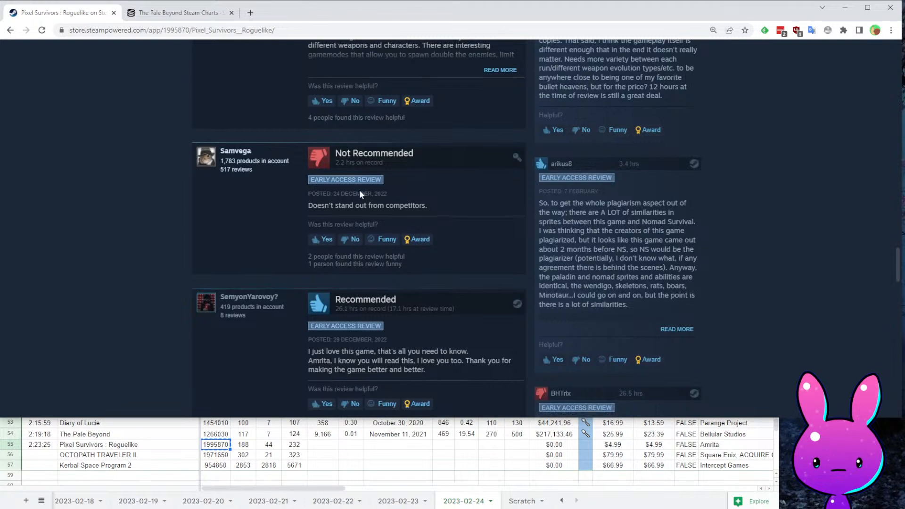
click(496, 219)
key(Home)
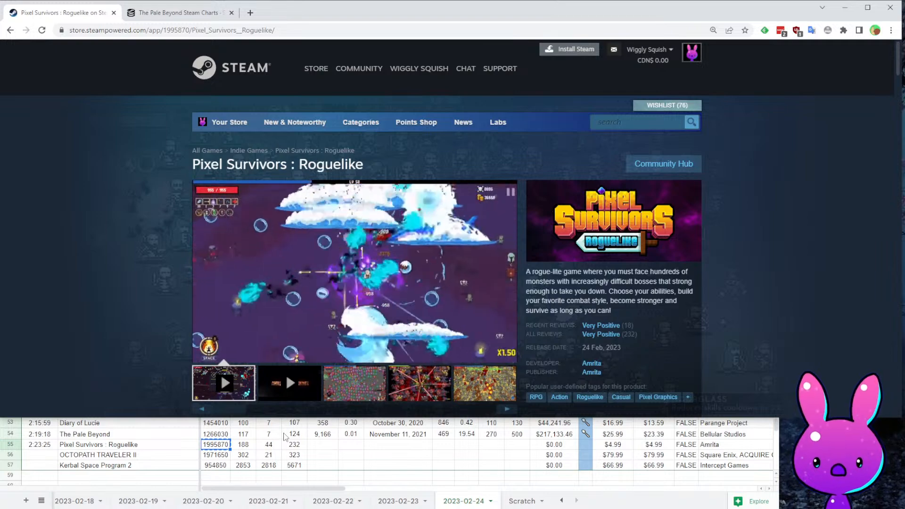
- Watch the Pixel Survivors : Roguelike trailer in full screen and view the gameplay screenshots on its store page
click(510, 350)
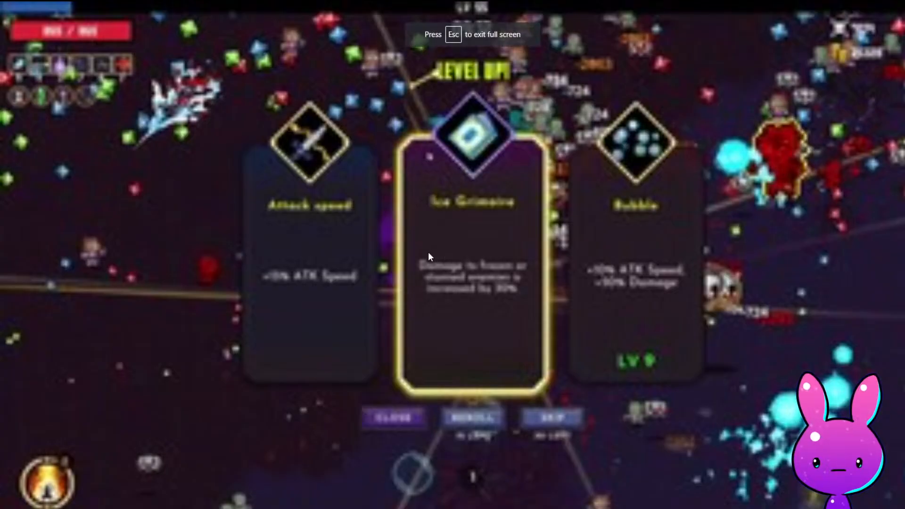
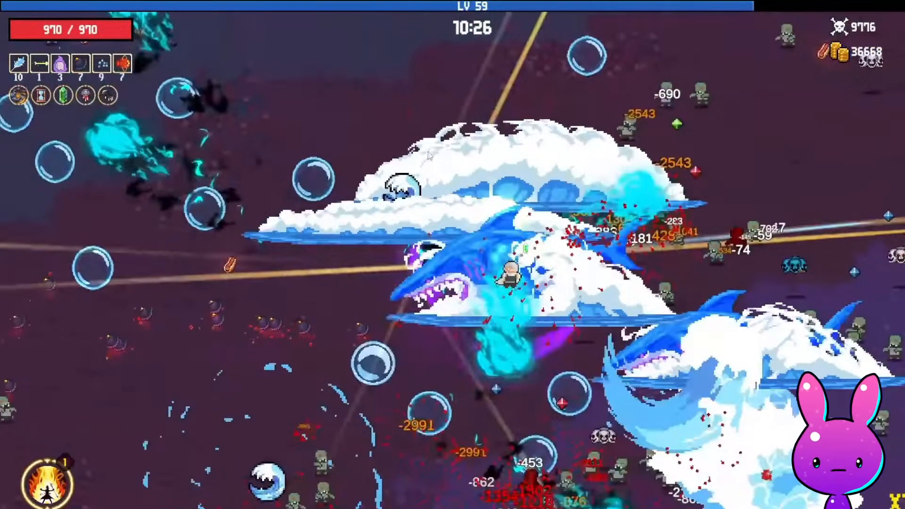
scroll(479, 287, down, 2)
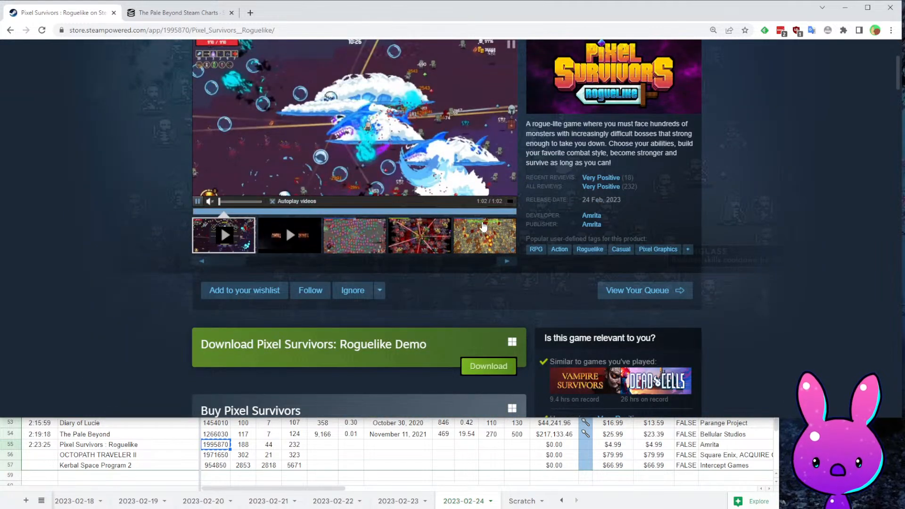
click(362, 248)
scroll(392, 264, up, 3)
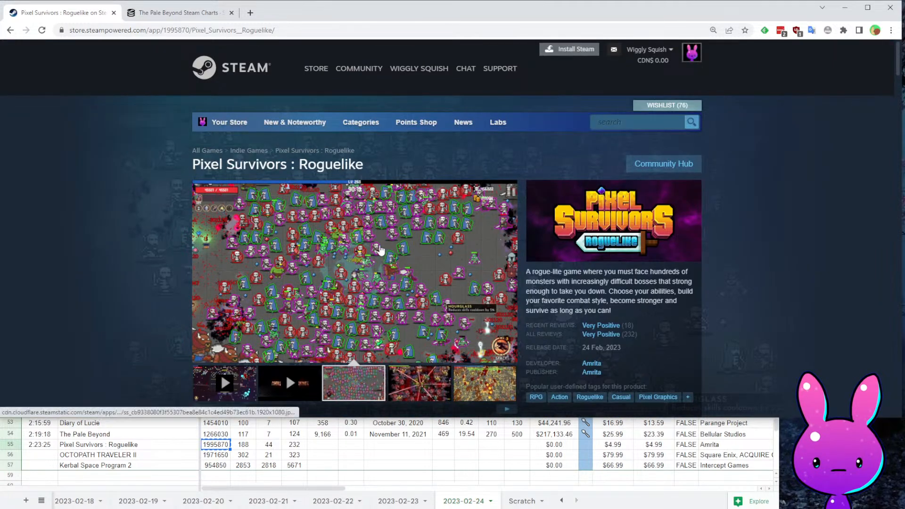
scroll(398, 267, down, 4)
scroll(479, 239, up, 4)
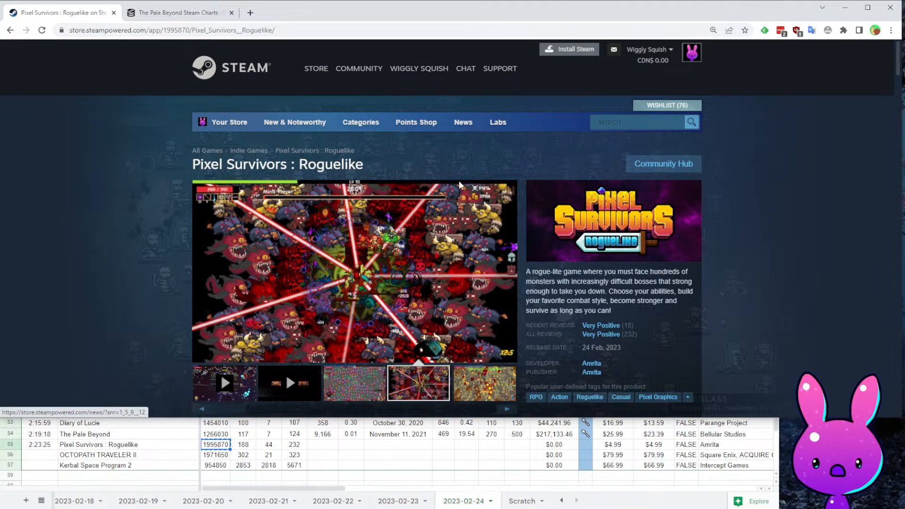
scroll(363, 207, down, 2)
scroll(363, 208, down, 10)
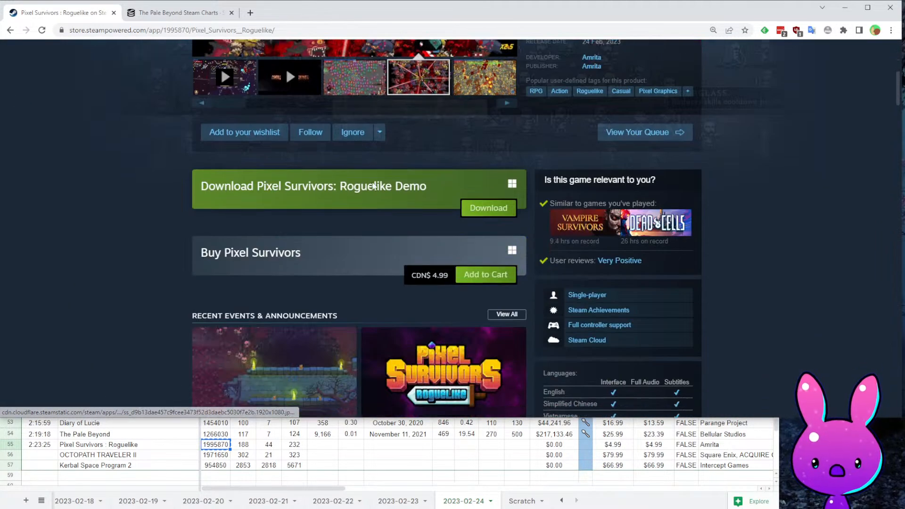
- Copy the app ID 1995870 from the store page address and open that game's charts page on SteamDB
click(166, 31)
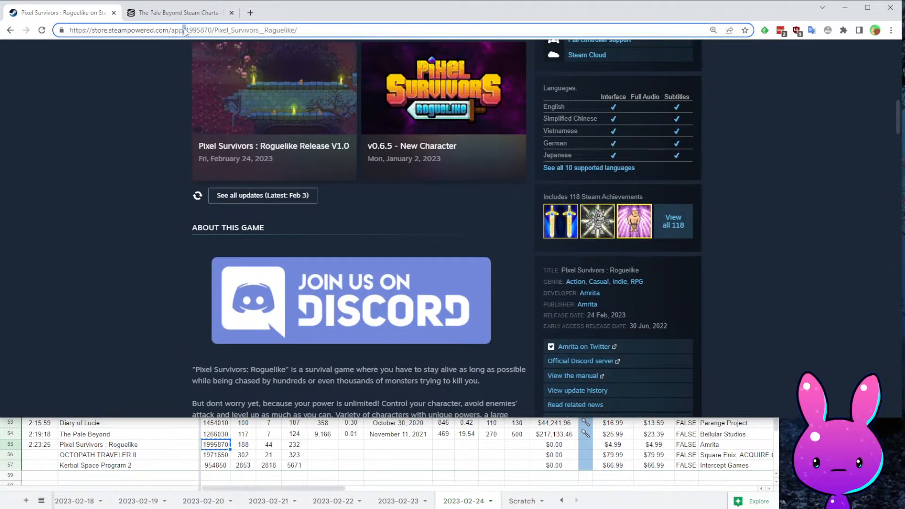
click(181, 18)
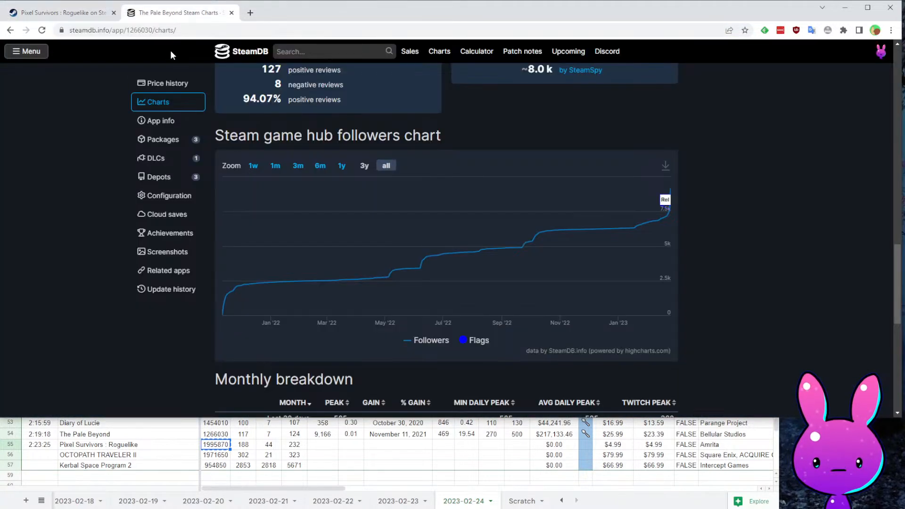
double_click(158, 30)
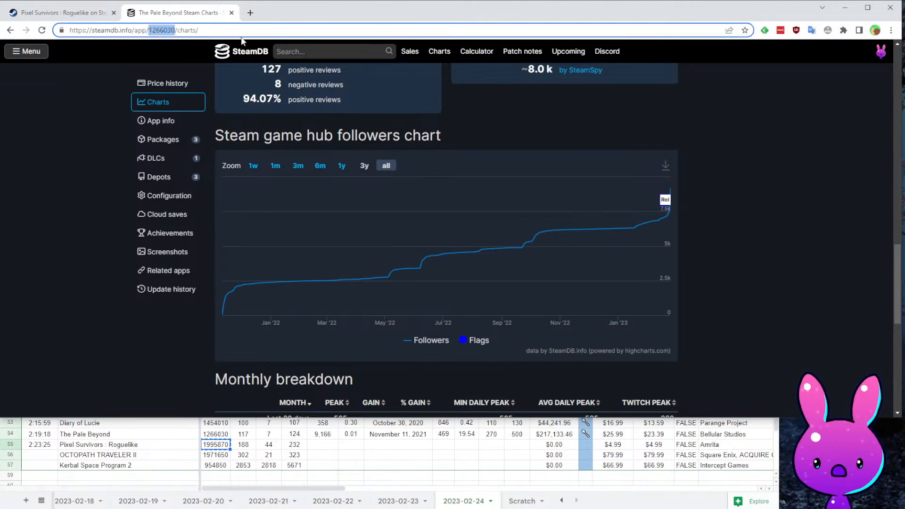
text(1995870)
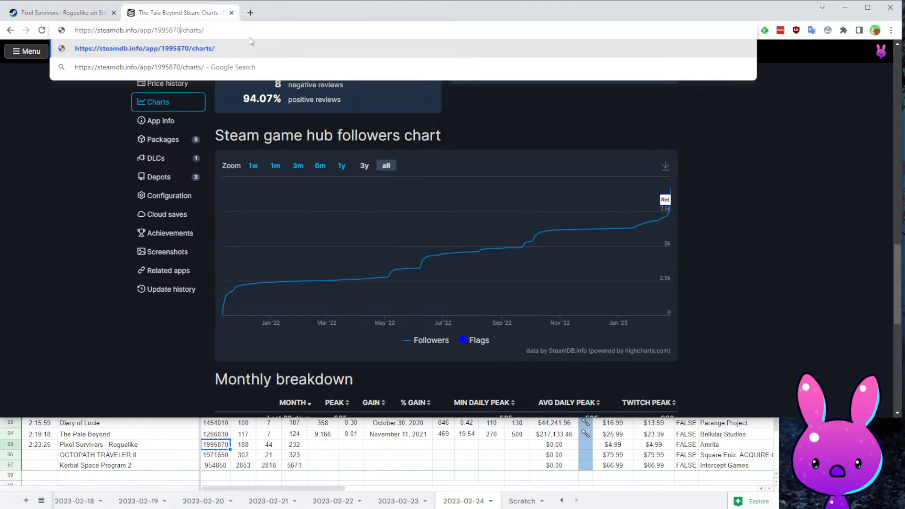
key(Return)
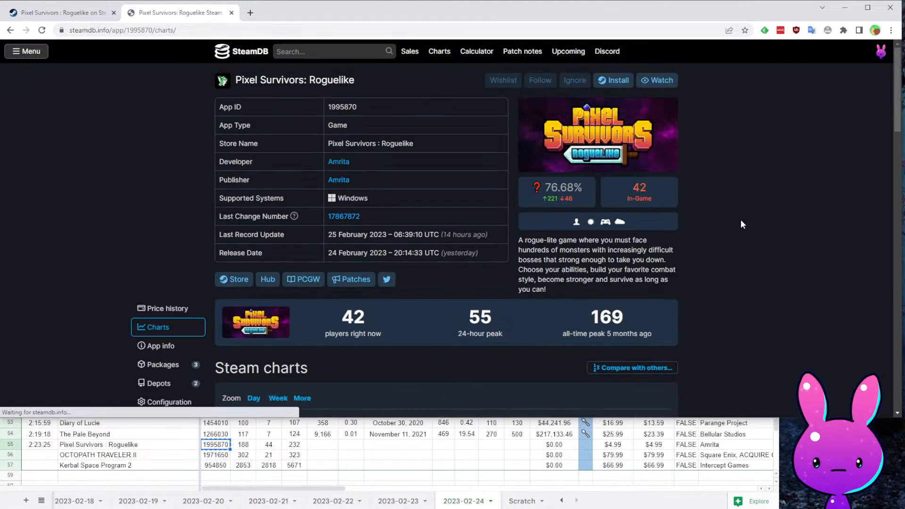
- Copy the followers figure from SteamDB's store data and enter 746 as Pixel Survivors : Roguelike's followers in row 55
scroll(729, 223, down, 15)
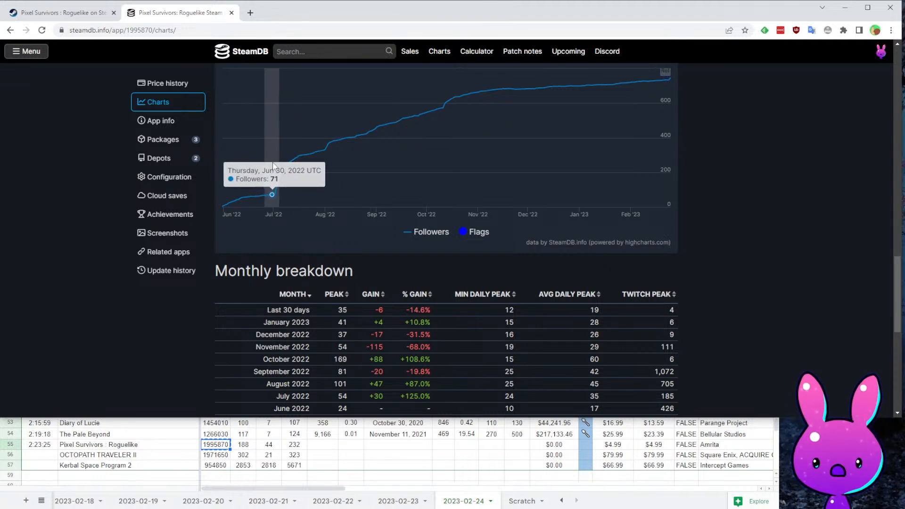
scroll(525, 224, up, 5)
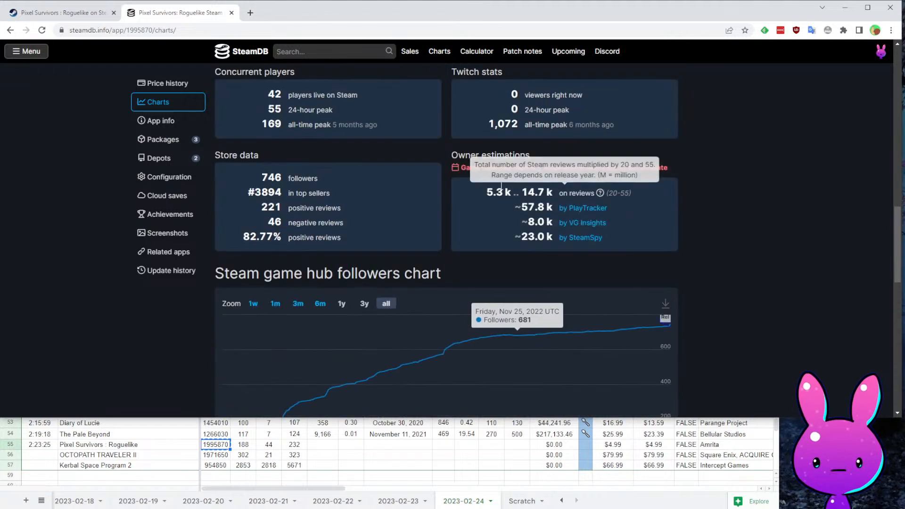
scroll(496, 219, down, 4)
scroll(471, 203, up, 6)
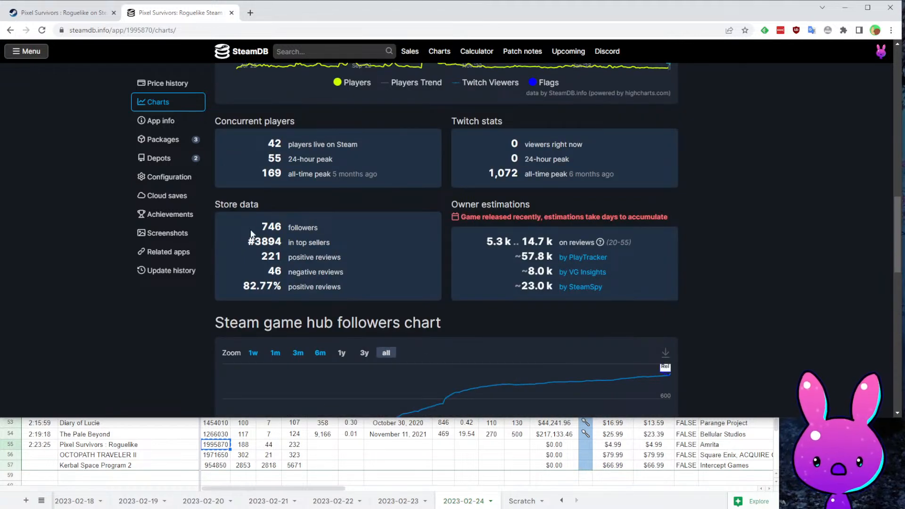
click(313, 447)
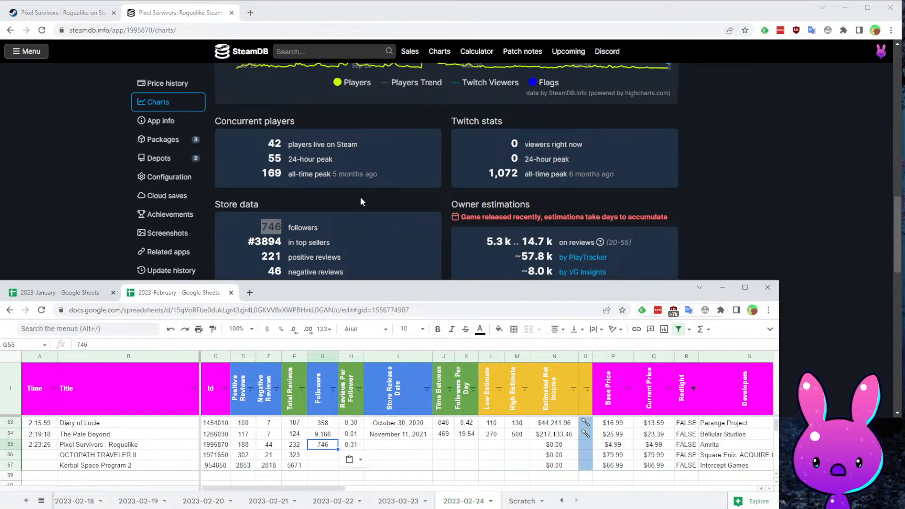
- Examine the follower growth over time in the Steam game hub followers chart for Pixel Survivors : Roguelike
scroll(530, 224, down, 3)
click(557, 220)
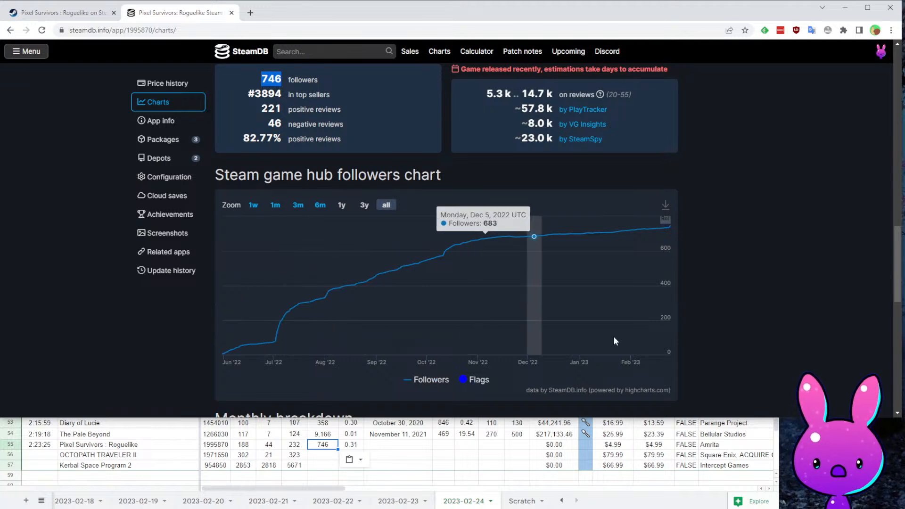
scroll(524, 318, up, 3)
scroll(536, 275, down, 5)
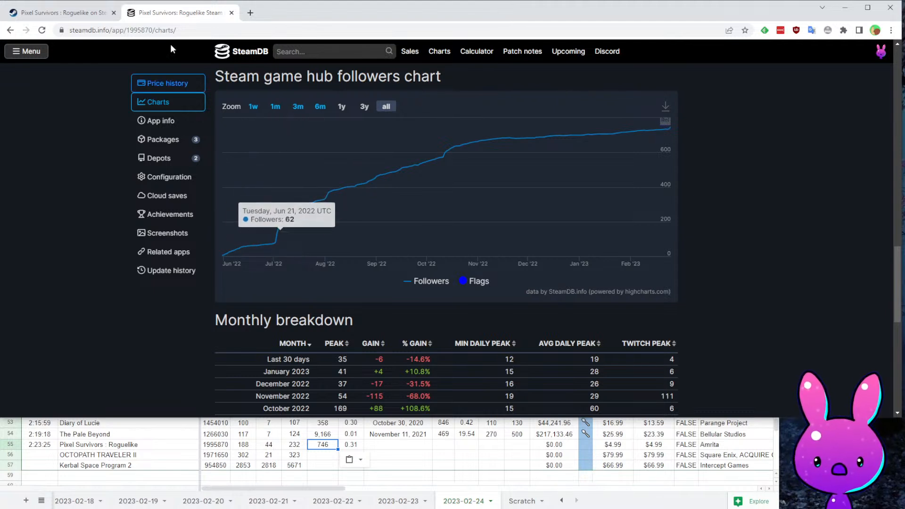
- Return to the Pixel Survivors : Roguelike store page and open the Steam store home page in a new tab
click(75, 0)
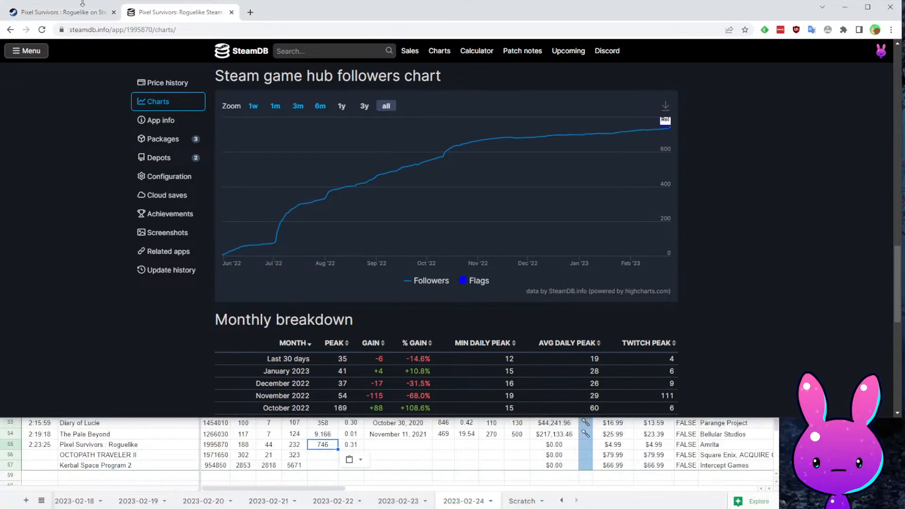
click(84, 16)
scroll(354, 299, up, 10)
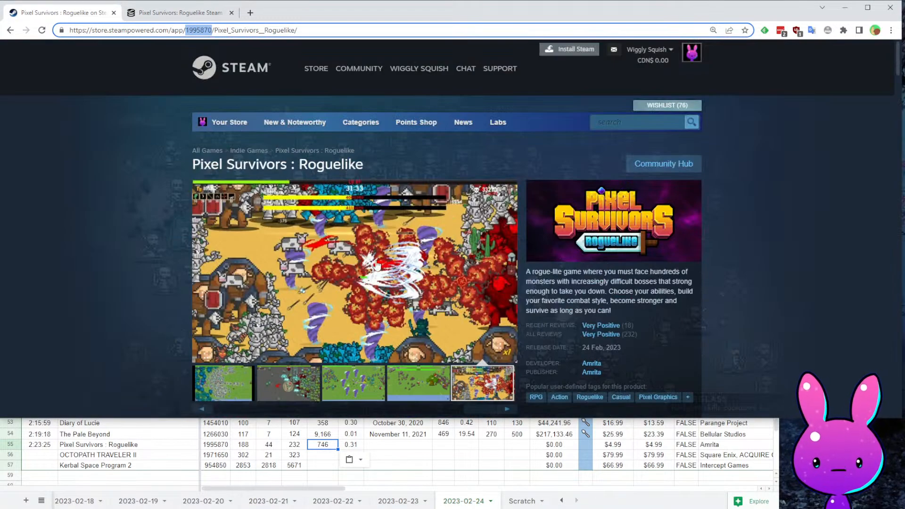
click(242, 139)
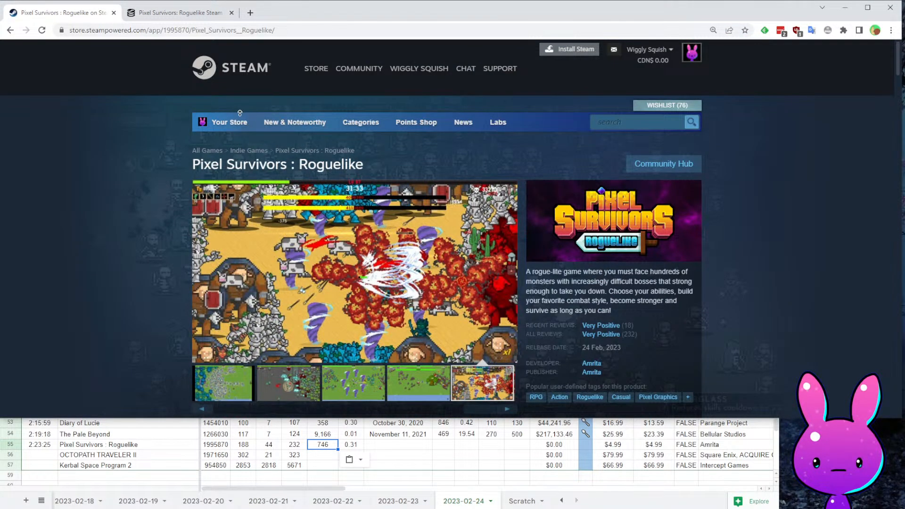
mouse_move(224, 129)
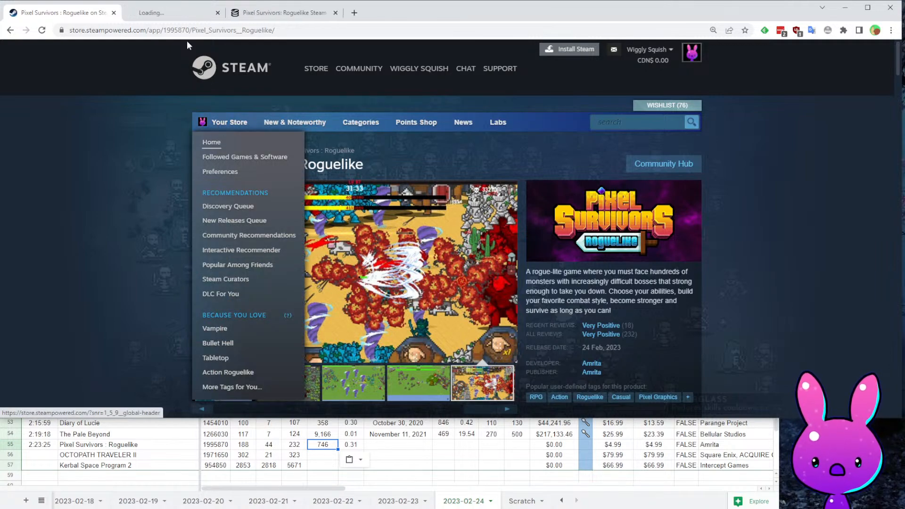
- Search the Steam store for "vampire sur" and open the Vampire Survivors store page
click(196, 75)
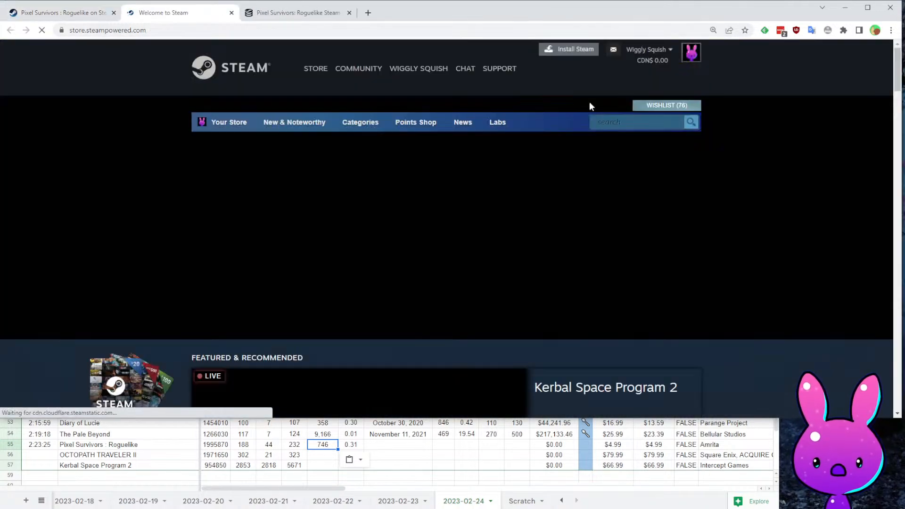
click(632, 122)
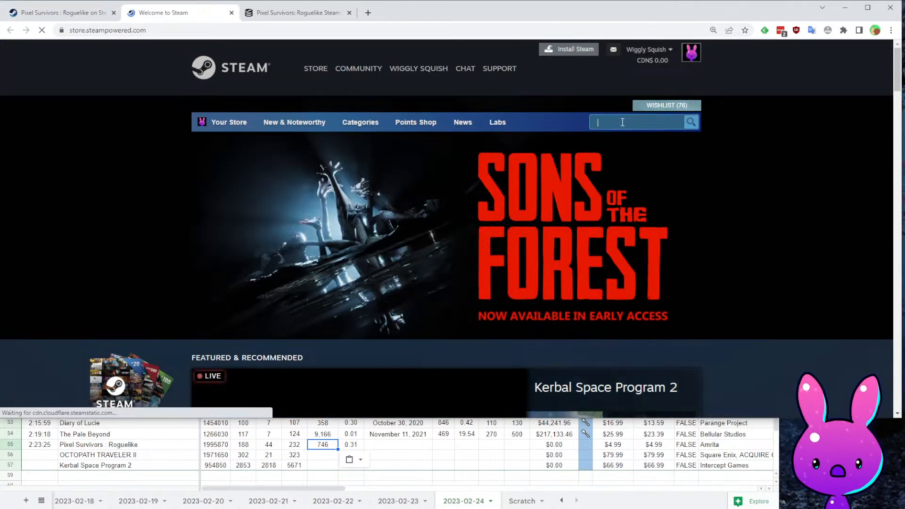
text(stea)
key(BackSpace)
key(BackSpace)
key(BackSpace)
key(BackSpace)
text(vampire sur)
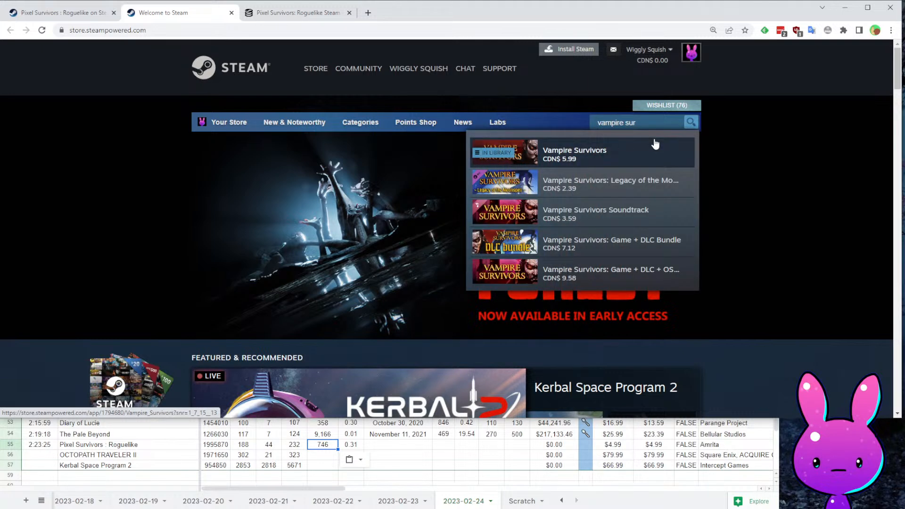
click(656, 143)
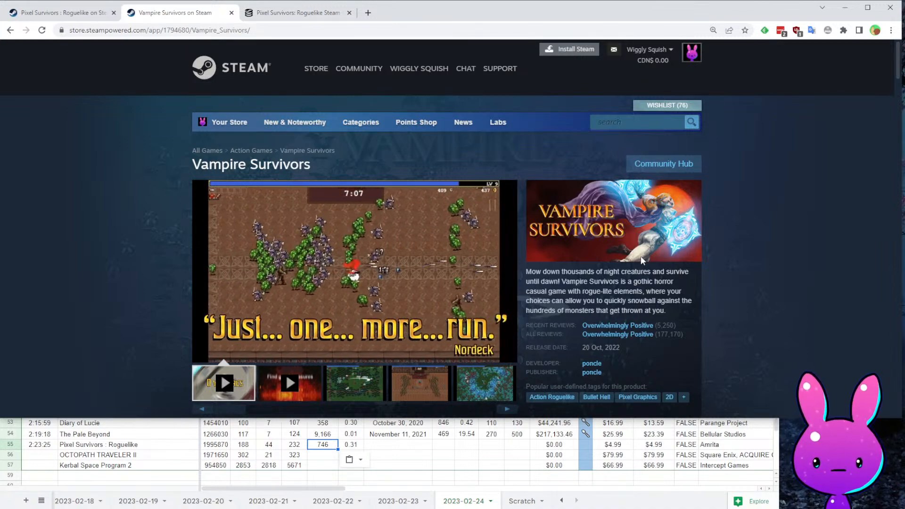
- Open the SteamDB charts page for app ID 1794680 and examine Vampire Survivors' early follower growth
click(294, 13)
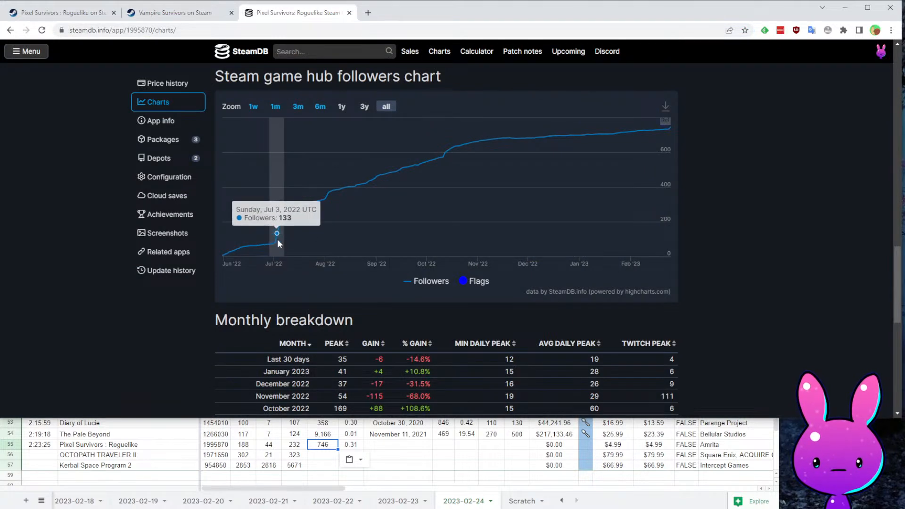
double_click(141, 31)
text(1794680)
key(Return)
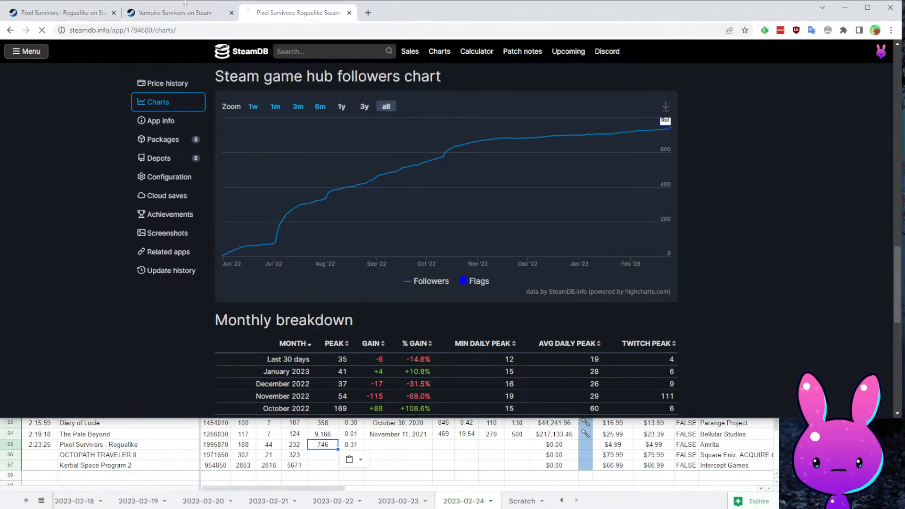
scroll(315, 163, down, 10)
scroll(394, 146, down, 5)
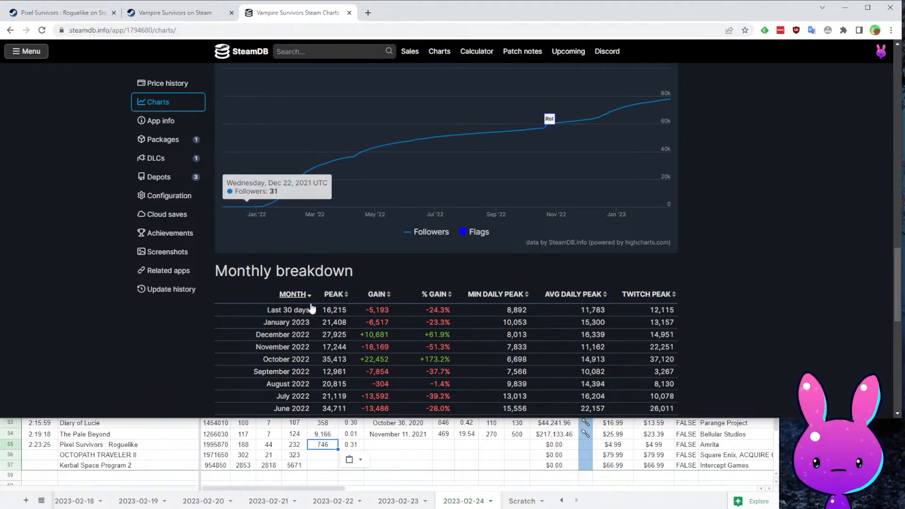
- Return to Pixel Survivors : Roguelike's SteamDB charts and examine the start of its followers chart and the monthly breakdown
key(F5)
scroll(329, 183, up, 15)
click(82, 15)
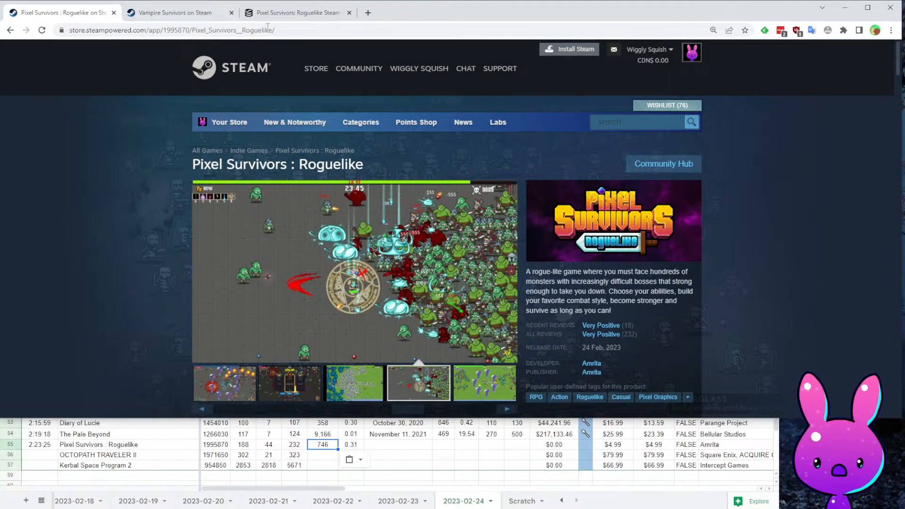
click(257, 14)
scroll(457, 297, down, 9)
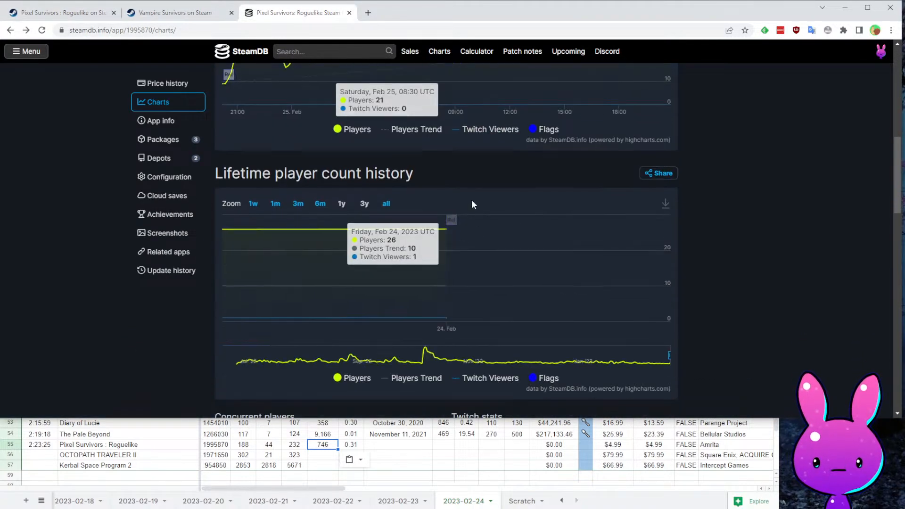
scroll(471, 250, down, 7)
scroll(453, 274, up, 1)
scroll(304, 307, down, 1)
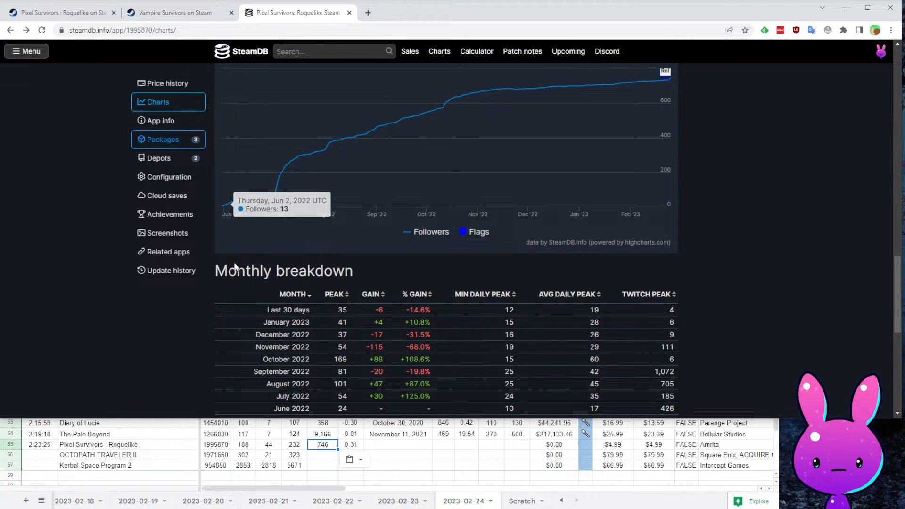
- Review the price, updates and release details on Pixel Survivors : Roguelike's store page, and close the extra Steam store tab
click(71, 13)
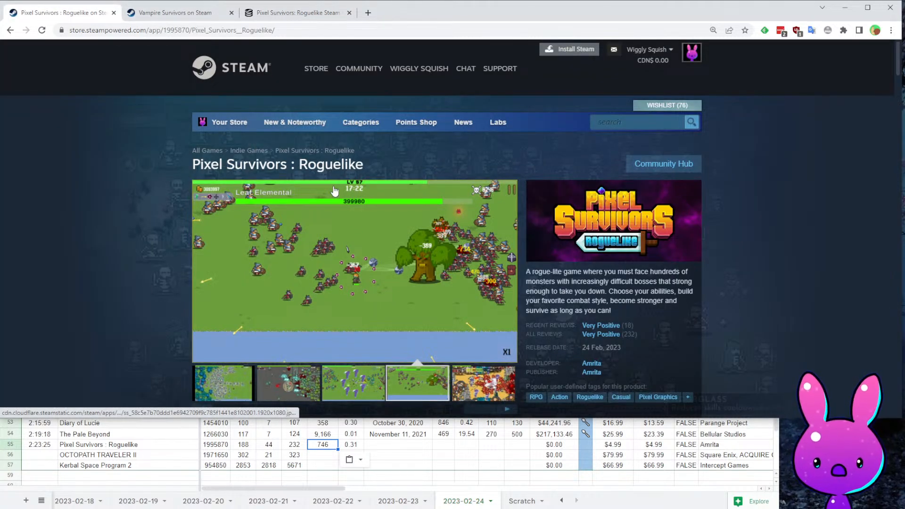
scroll(418, 304, down, 6)
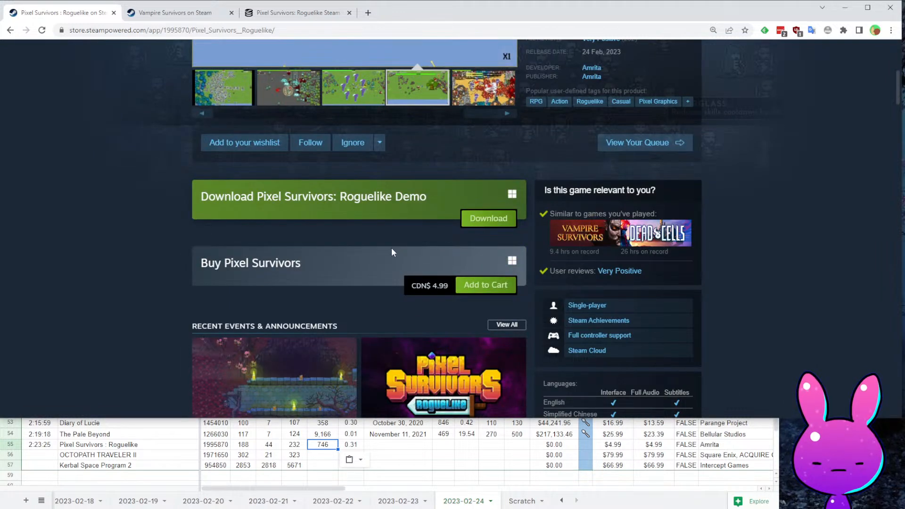
scroll(392, 249, down, 6)
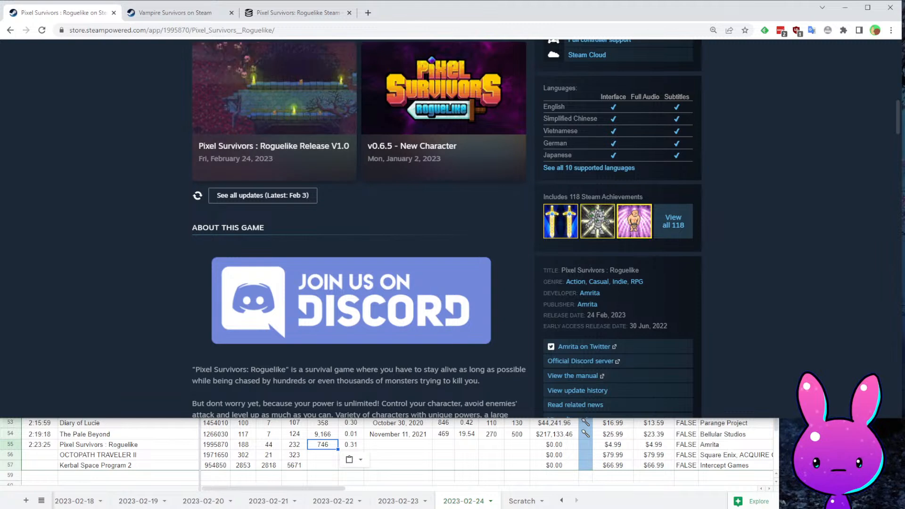
click(183, 13)
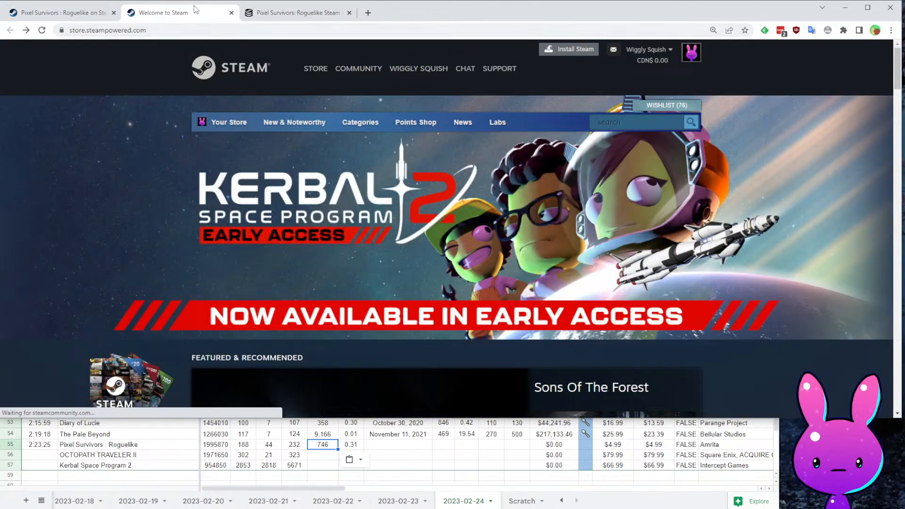
middle_click(185, 9)
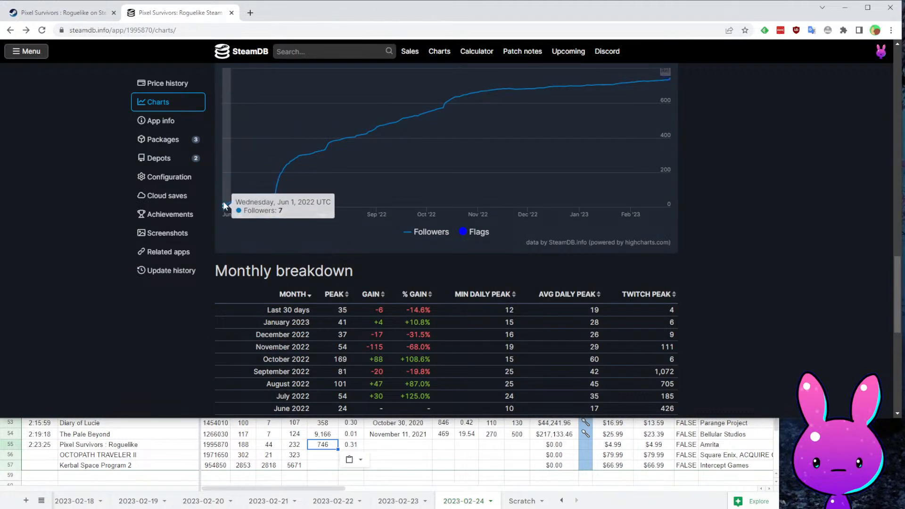
- Enter 5/31/2022 as Pixel Survivors : Roguelike's store release date in row 55
click(399, 451)
click(388, 448)
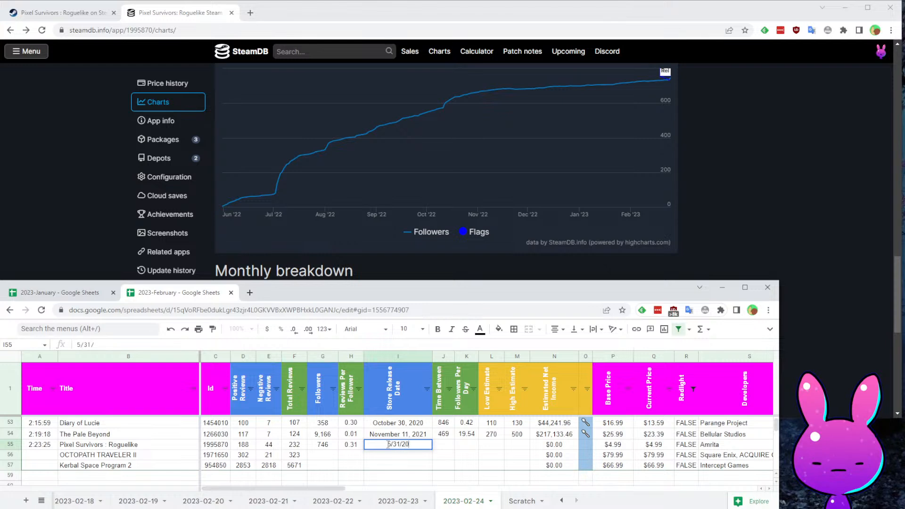
text(5/31/2022)
key(Return)
- Set Pixel Survivors : Roguelike's low estimate to 240 and high estimate to 250 in row 55
key(Up)
key(Right)
key(Right)
key(Right)
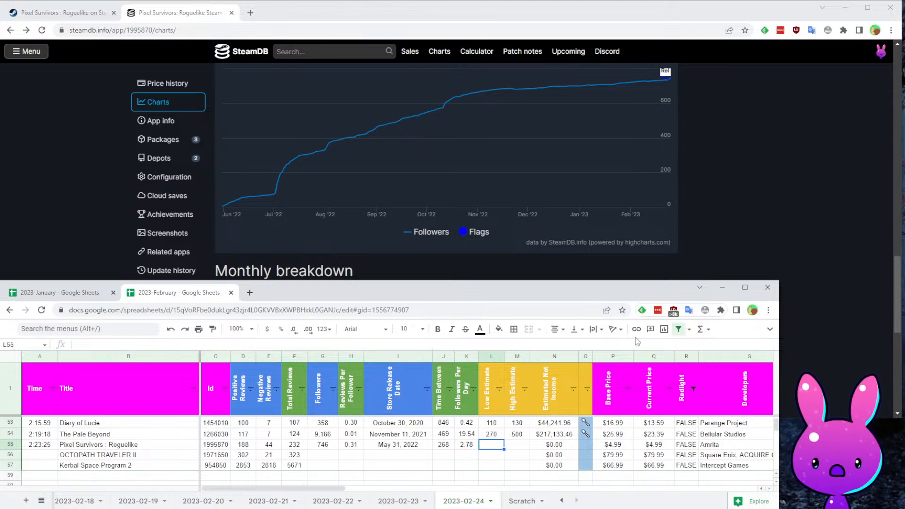
text(240)
key(Return)
key(Up)
key(Right)
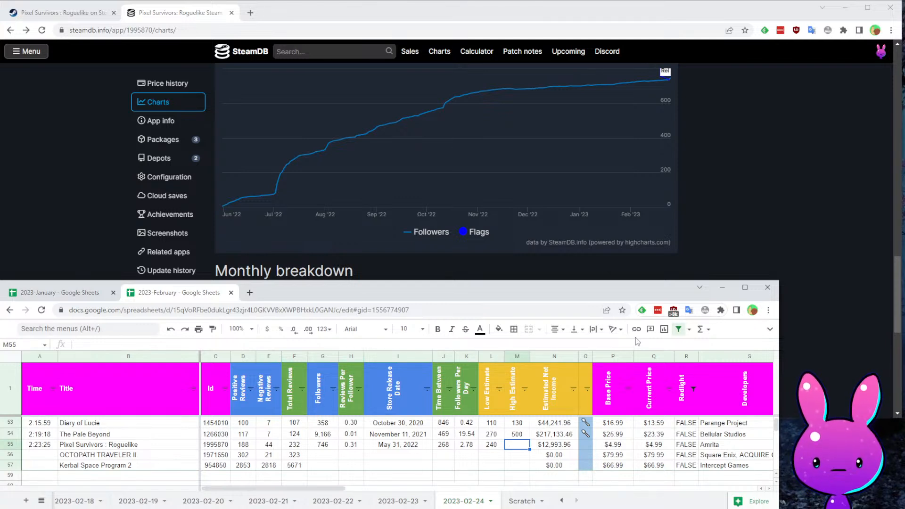
text(250)
key(Return)
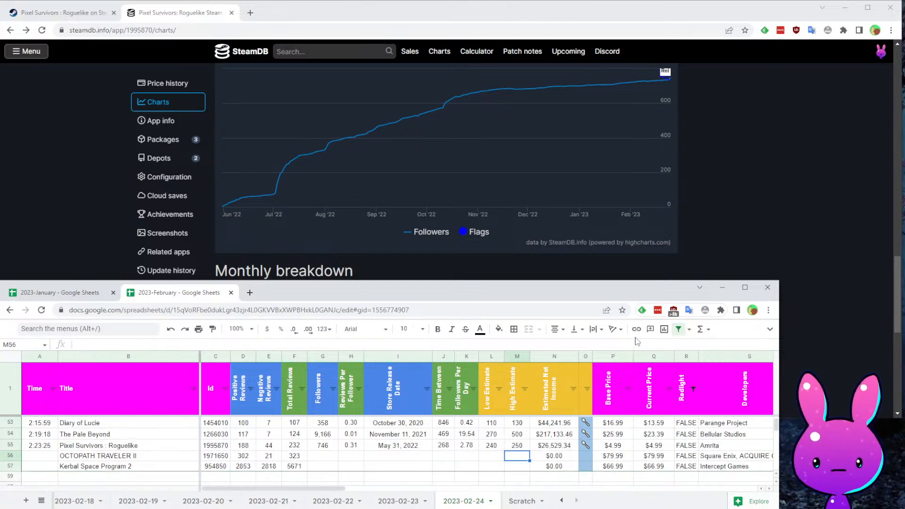
- Review Pixel Survivors : Roguelike's row across its estimated income, prices and developer, back to its time
key(Up)
key(Right)
key(Right)
key(Right)
key(Right)
key(Right)
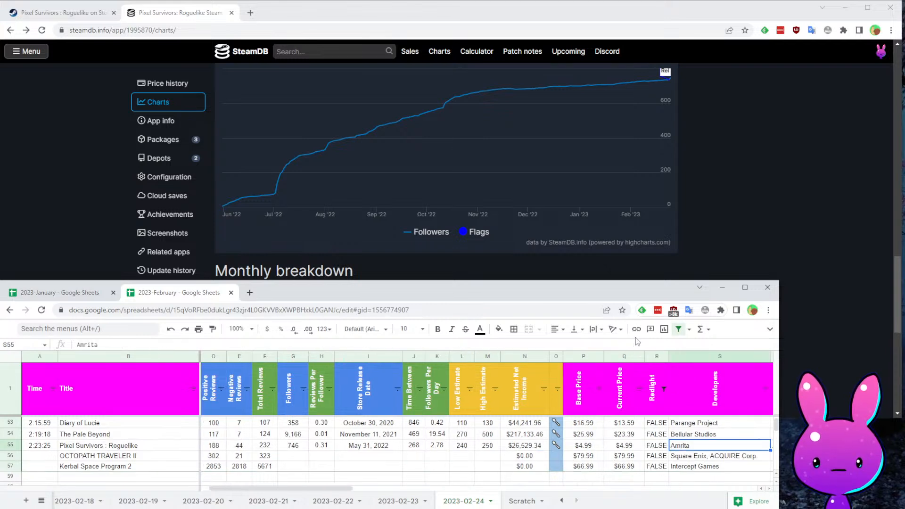
key(Left)
key(Left)
key(Left)
key(Left)
key(Left)
key(Left)
key(Left)
key(Left)
key(Left)
key(Left)
key(Left)
key(Left)
key(Left)
key(Left)
key(Left)
key(Left)
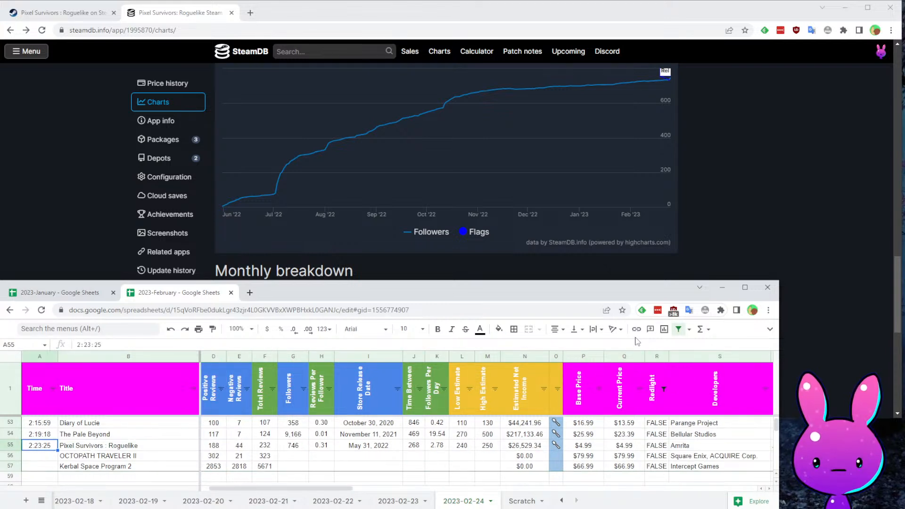
- Enter 2:27:56 as OCTOPATH TRAVELER II's time in row 56 and copy its ID 1971650
key(Down)
key(Down)
key(Down)
key(Down)
key(Up)
key(Up)
key(Up)
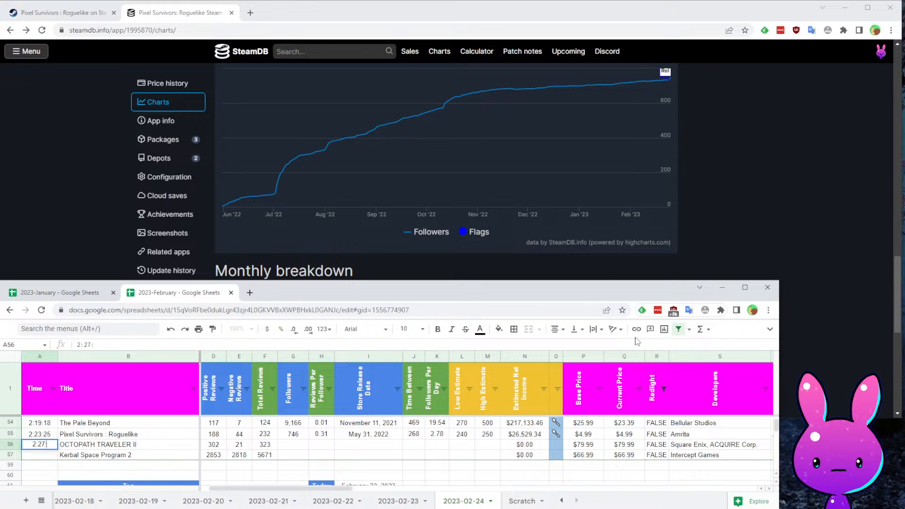
text(6)
key(Tab)
key(Tab)
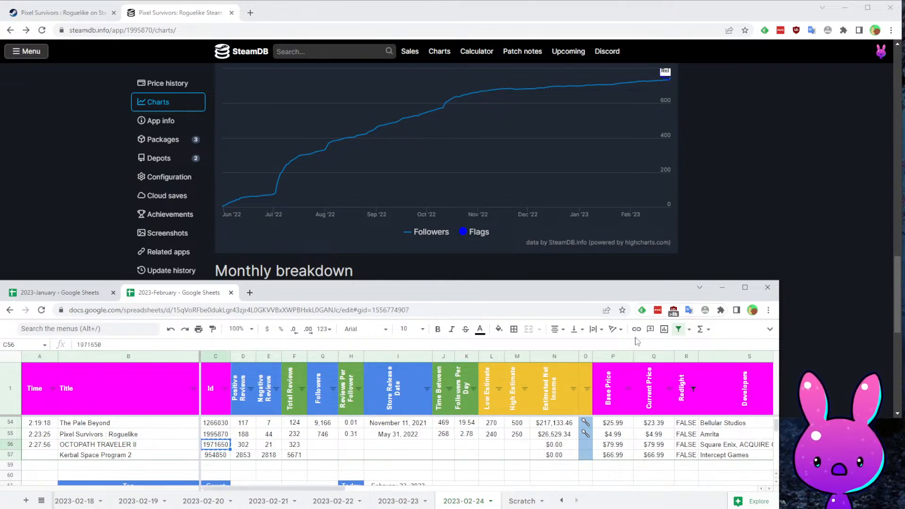
- Review OCTOPATH TRAVELER II's reviews, prices, developers and publisher in row 56
key(Left)
key(Left)
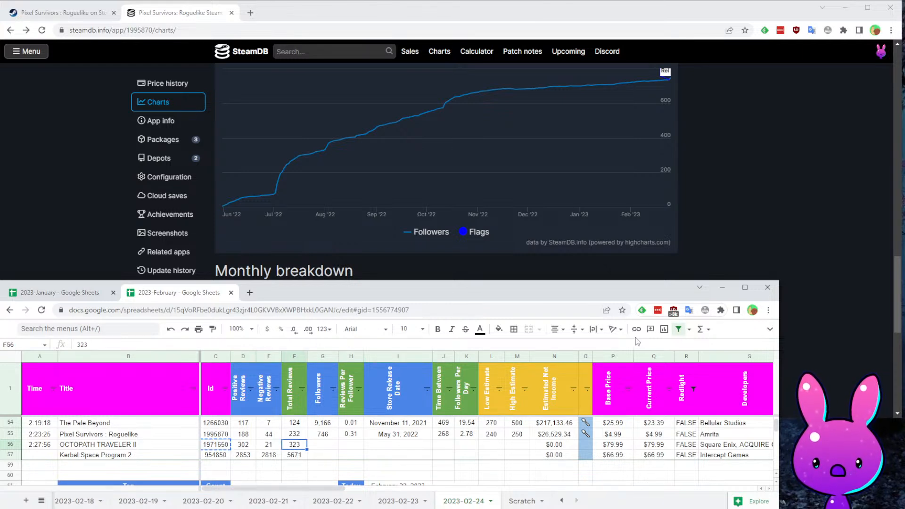
key(Right)
key(Right)
key(Right)
key(Right)
key(Right)
key(Right)
key(Right)
key(Right)
key(Right)
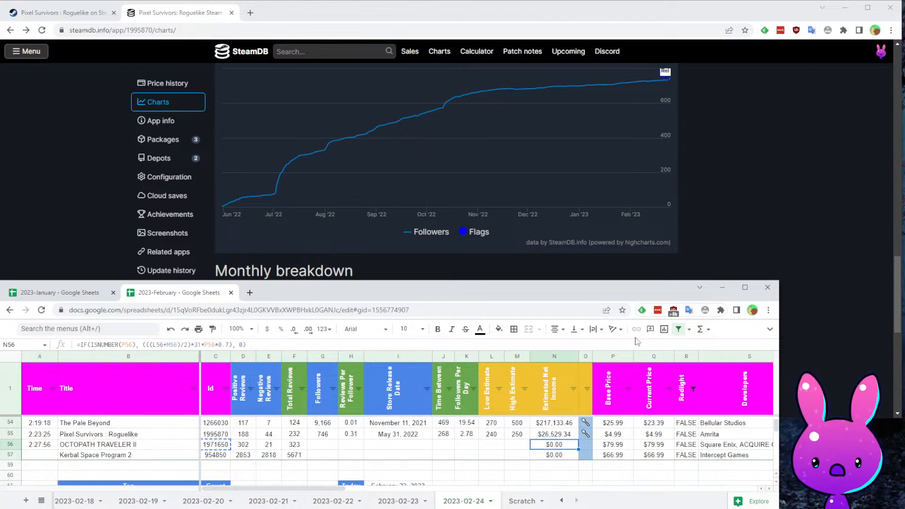
key(Right)
key(Right)
key(Right)
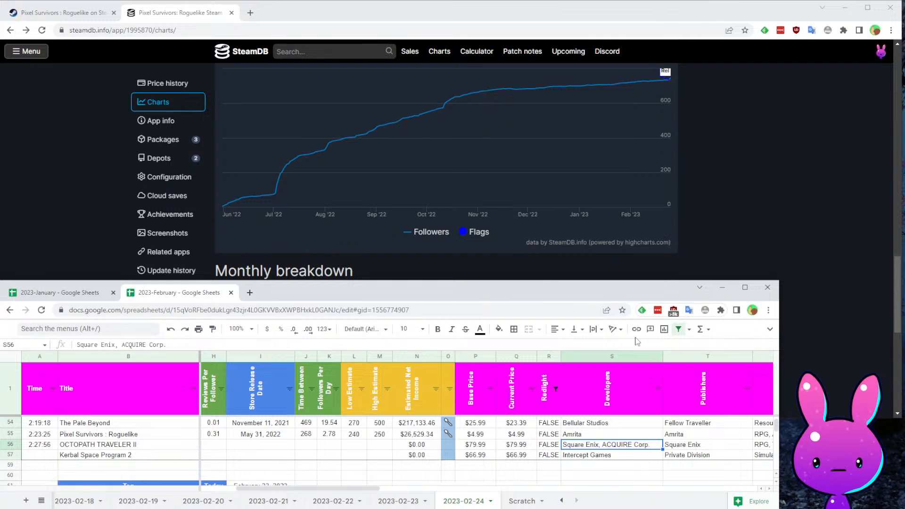
key(Right)
key(Up)
key(Home)
key(Down)
key(Right)
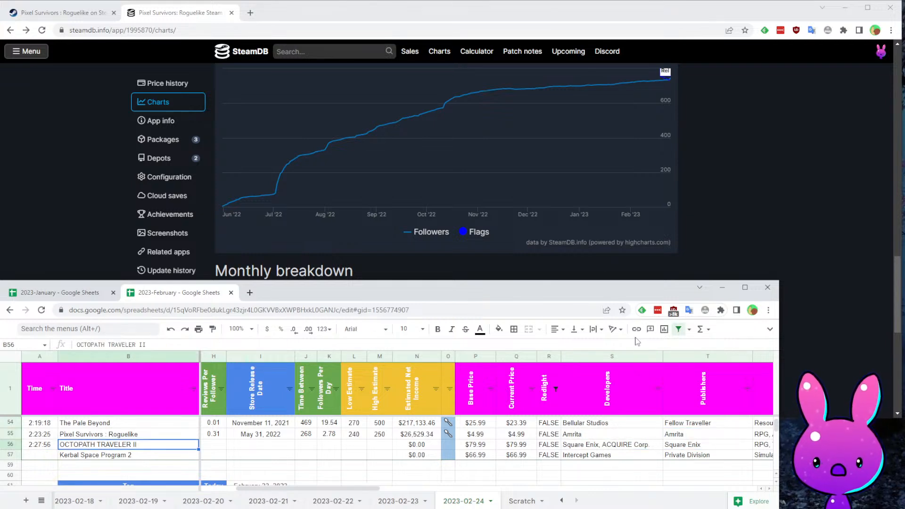
- Replace the app ID in the Steam store address with 1971650 to open OCTOPATH TRAVELER II's store page
key(Right)
click(61, 13)
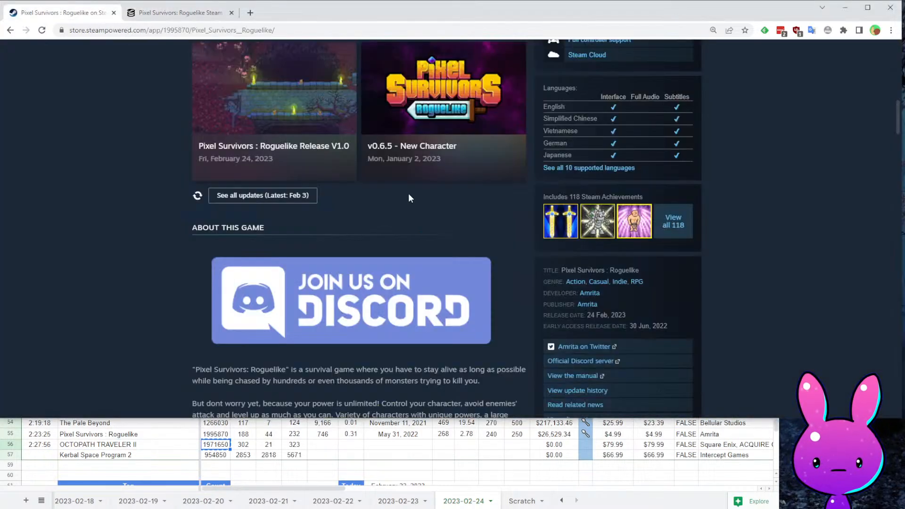
click(189, 31)
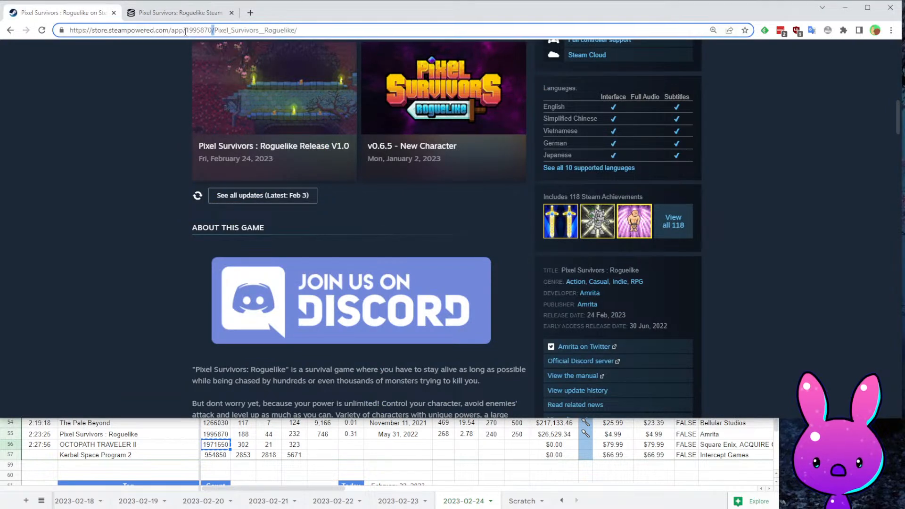
double_click(200, 31)
text(1971650)
click(245, 49)
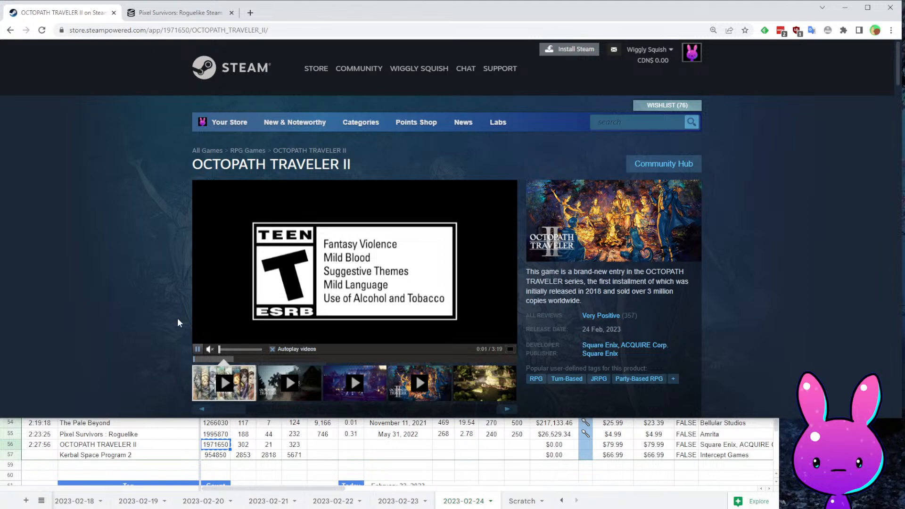
- Watch parts of the OCTOPATH TRAVELER II trailer in full screen and on the page, and check its purchase section
scroll(178, 323, down, 2)
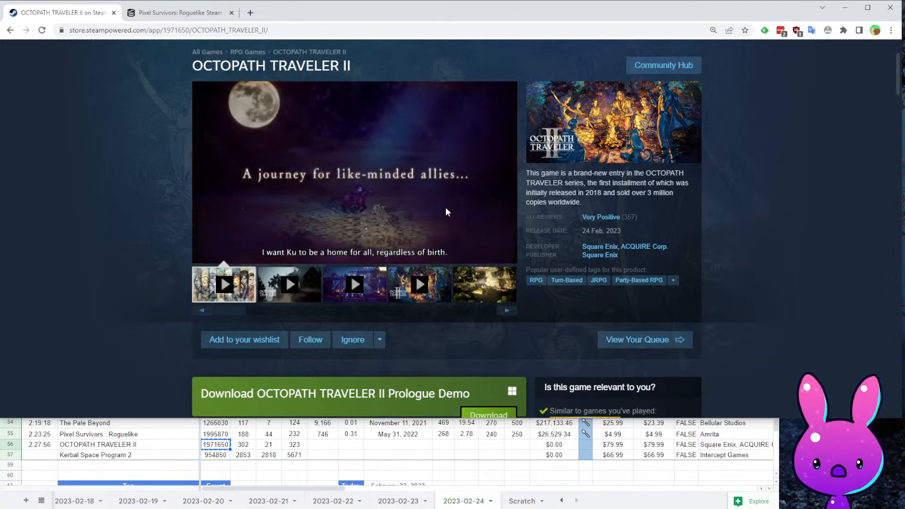
click(512, 257)
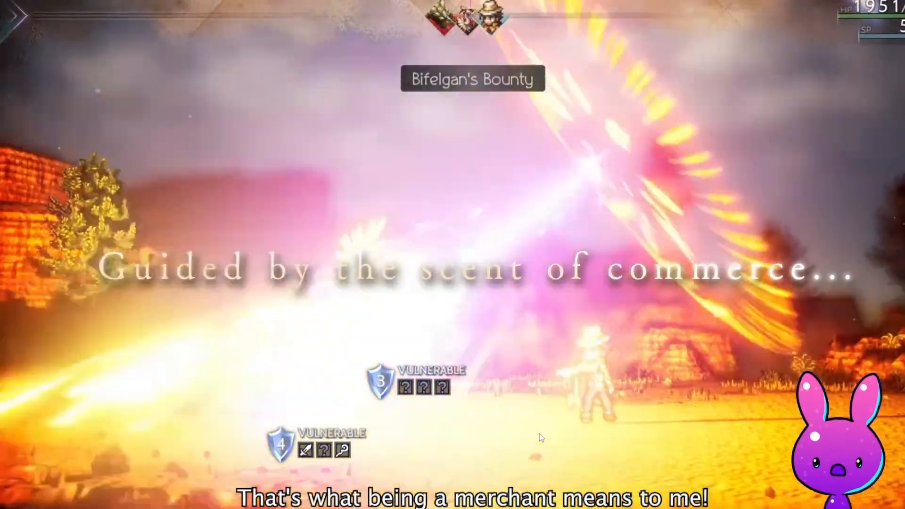
key(Escape)
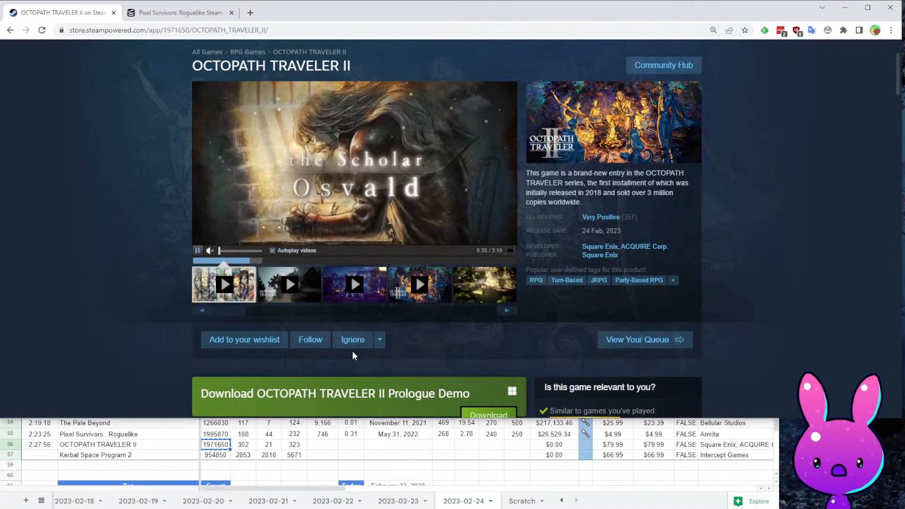
click(283, 260)
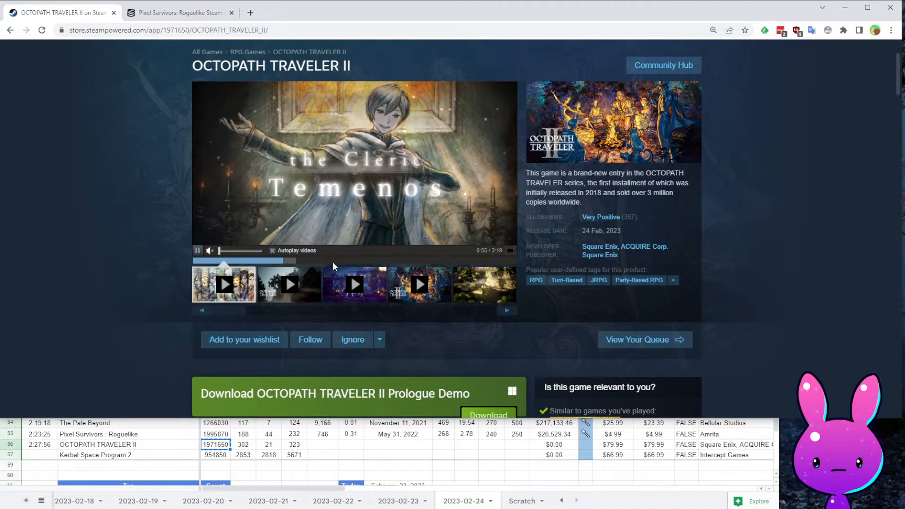
scroll(713, 212, down, 6)
scroll(424, 264, up, 3)
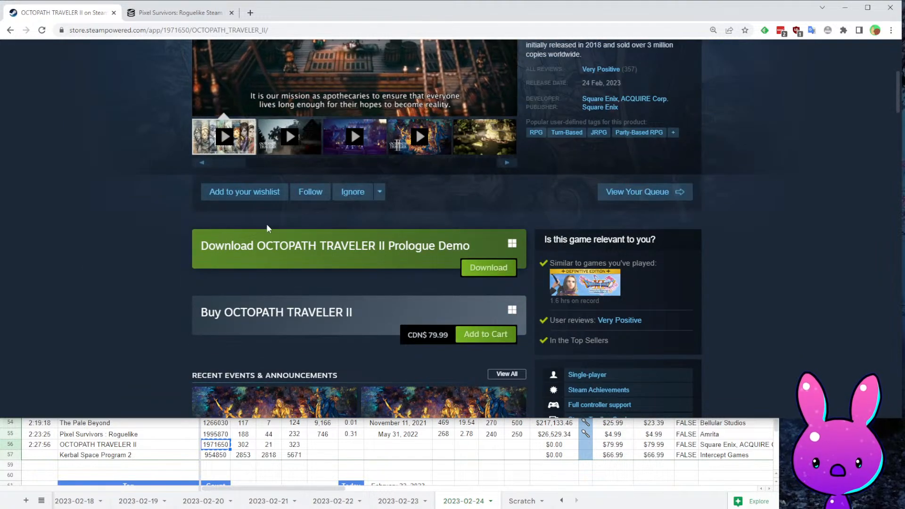
- Read through the most helpful and recently posted customer reviews on OCTOPATH TRAVELER II's store page, including the negative one
scroll(428, 244, up, 4)
scroll(445, 265, down, 15)
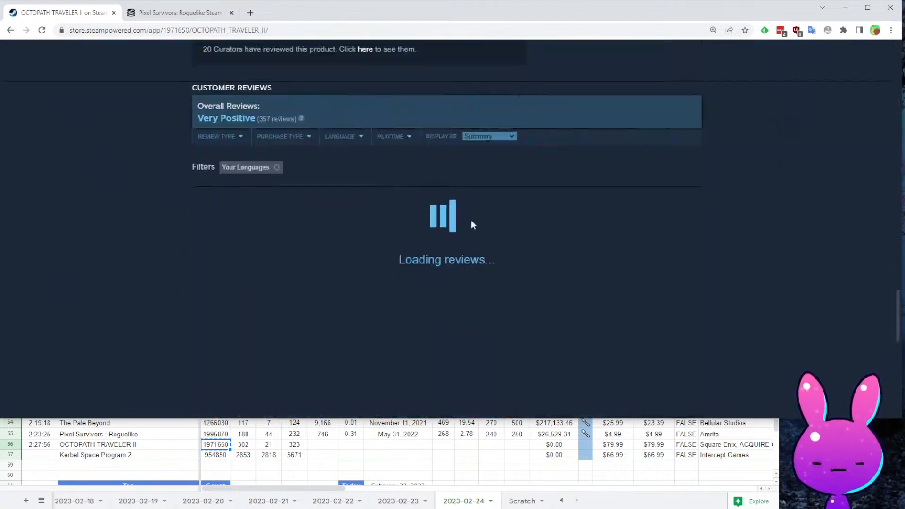
scroll(473, 196, down, 3)
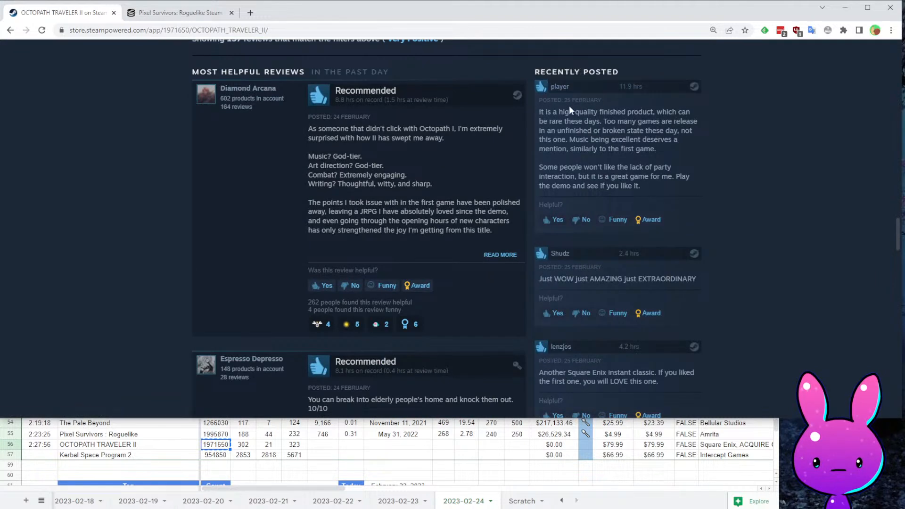
drag(569, 109, 681, 121)
click(722, 154)
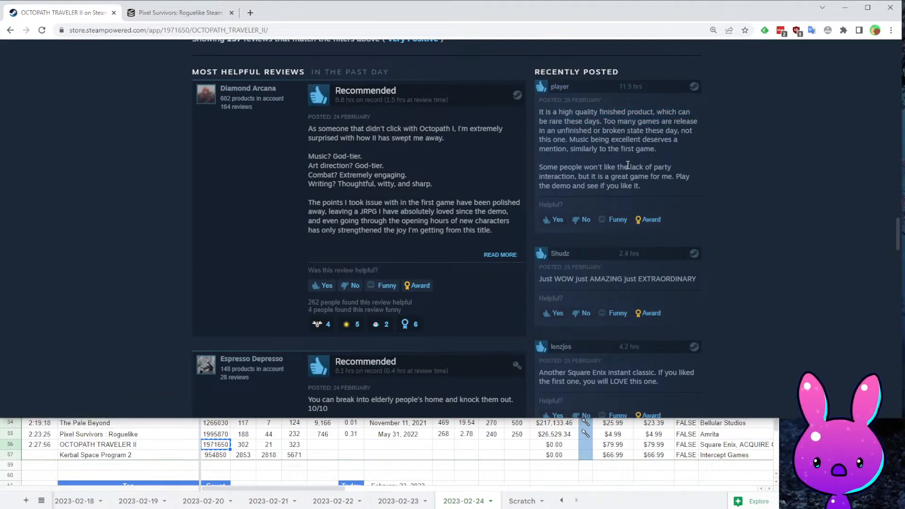
scroll(641, 232, down, 3)
scroll(785, 221, down, 5)
scroll(592, 236, down, 6)
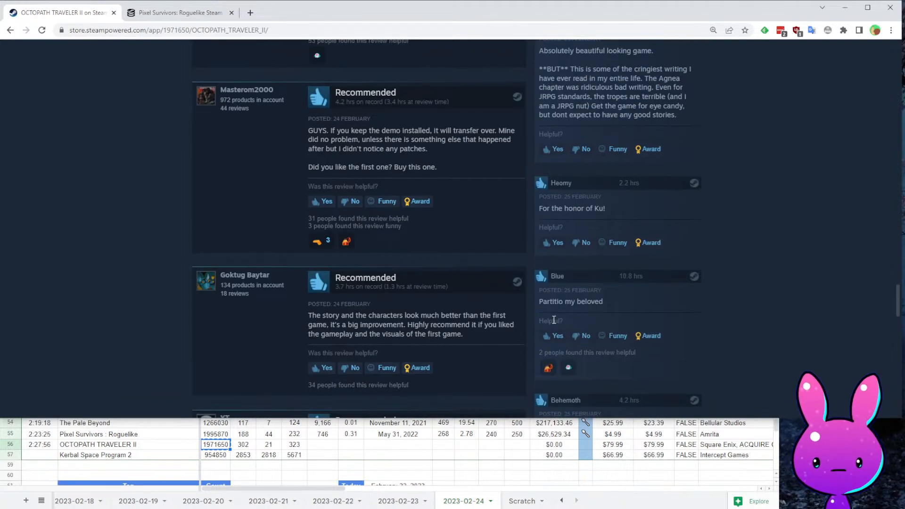
scroll(555, 276, down, 4)
scroll(507, 232, down, 5)
scroll(510, 94, up, 5)
scroll(511, 93, down, 13)
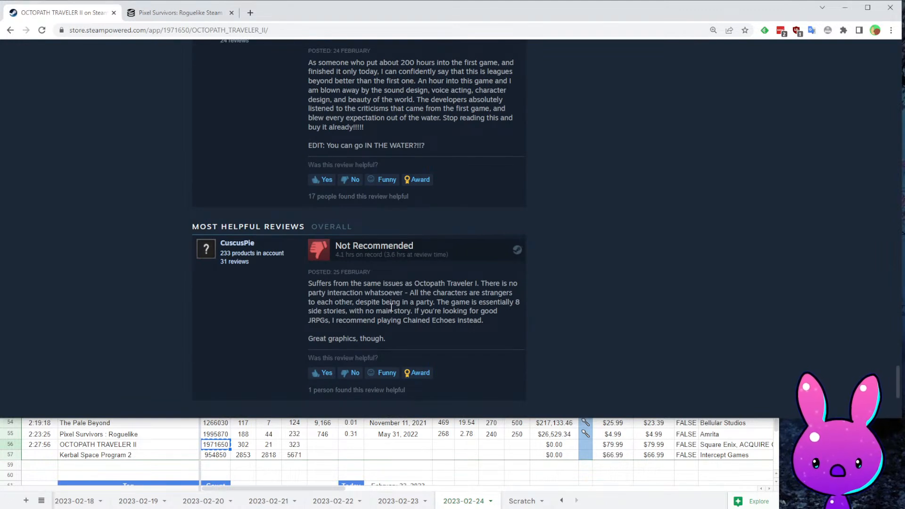
scroll(391, 307, down, 1)
drag(301, 236, 489, 233)
click(515, 288)
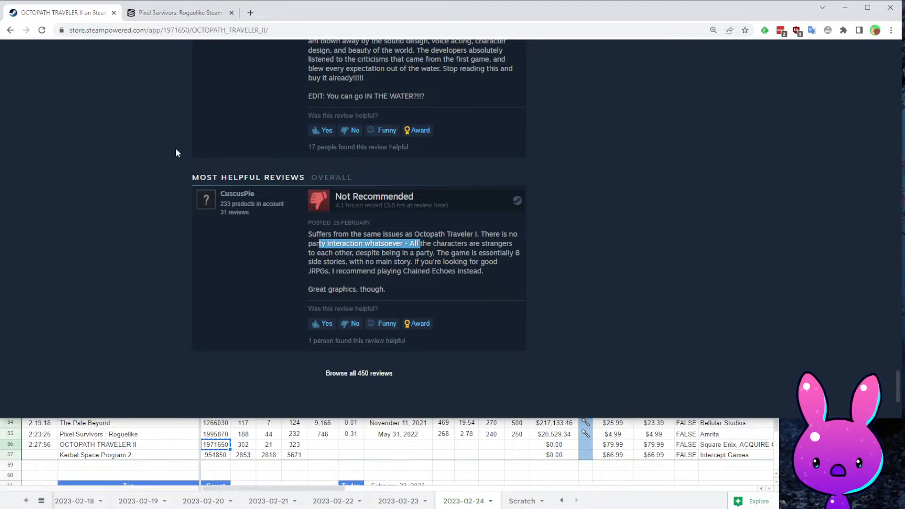
- Return to the OCTOPATH TRAVELER II trailer on its store page and watch more of it
scroll(319, 324, up, 20)
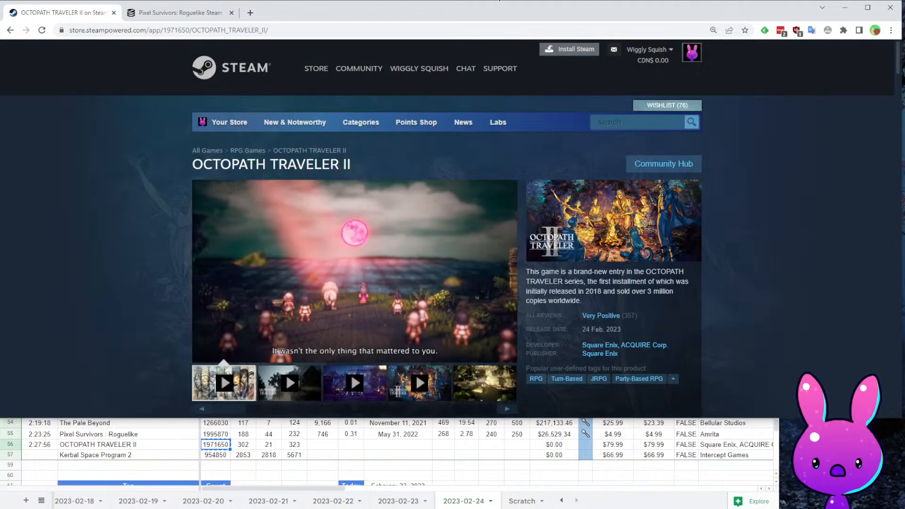
scroll(342, 358, down, 4)
scroll(343, 359, up, 3)
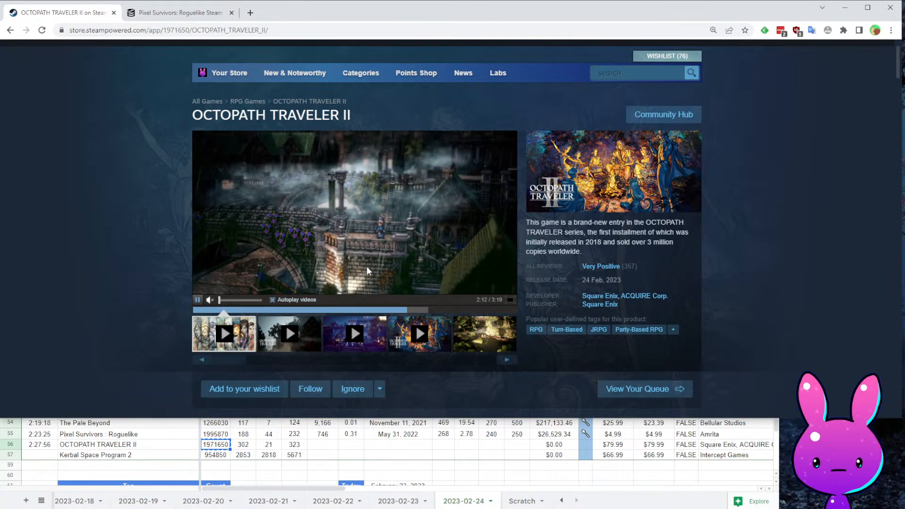
- Look through Square Enix's new releases for the original OCTOPATH TRAVELER and open its store page to check its reviews and release date
click(599, 297)
scroll(414, 327, down, 12)
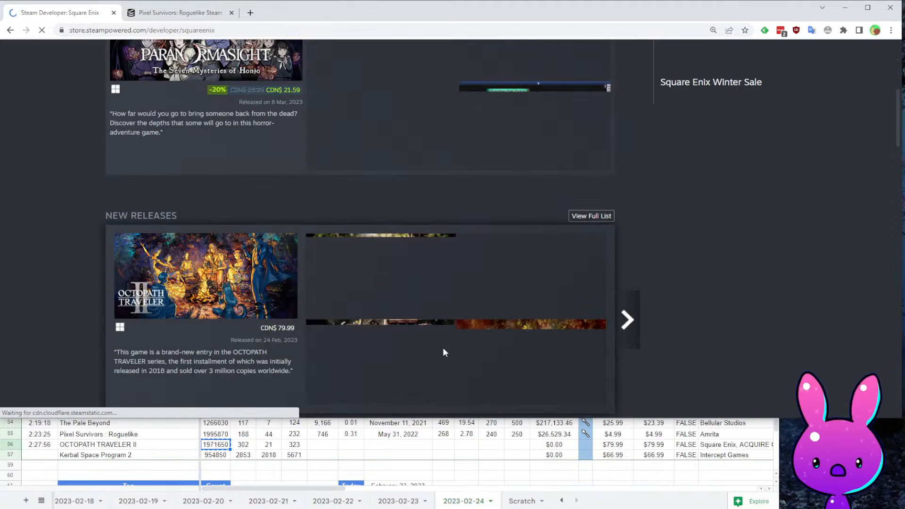
scroll(490, 401, down, 15)
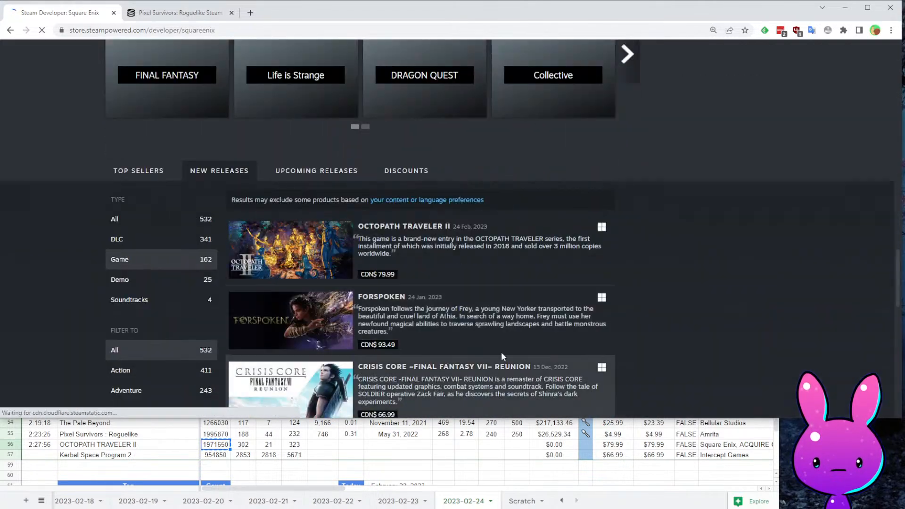
scroll(408, 259, down, 8)
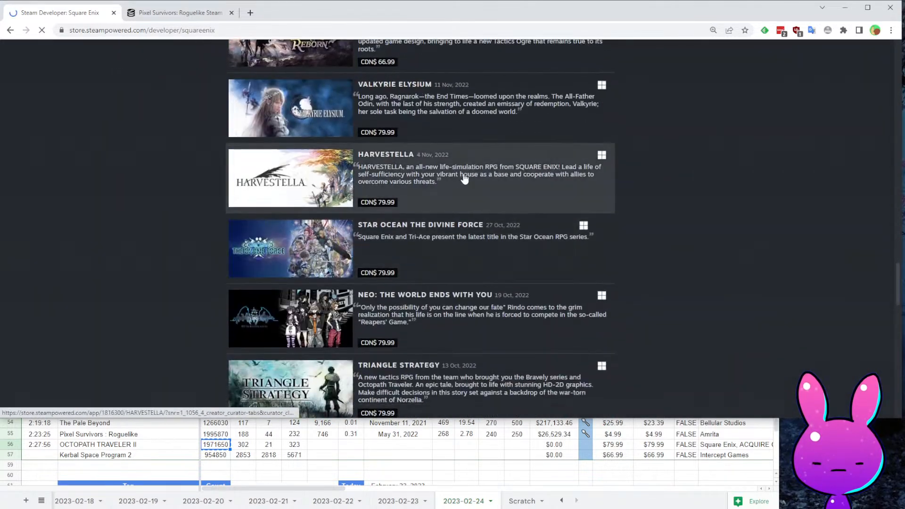
scroll(599, 168, down, 5)
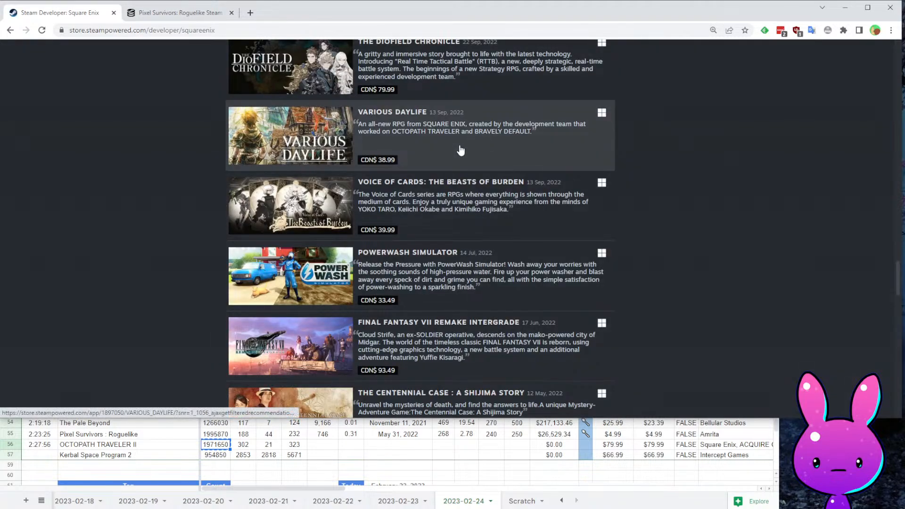
scroll(472, 179, down, 5)
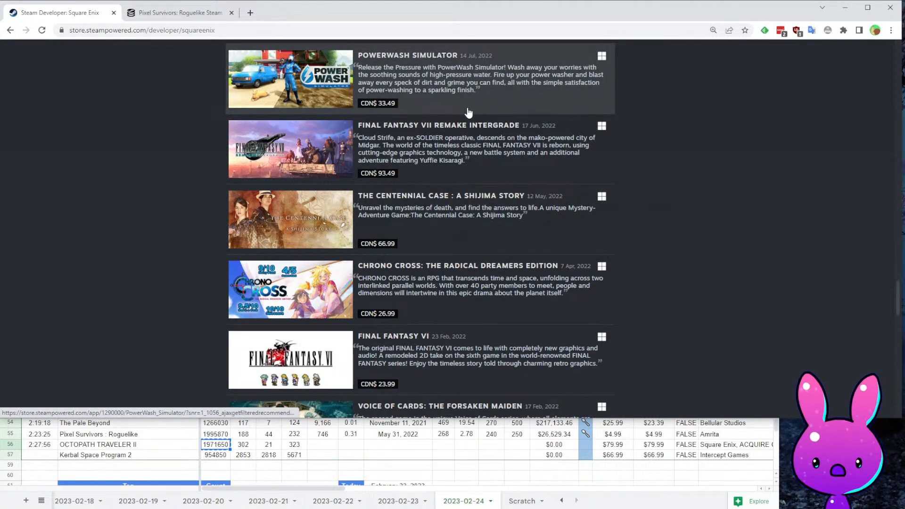
scroll(483, 174, down, 10)
scroll(483, 175, down, 15)
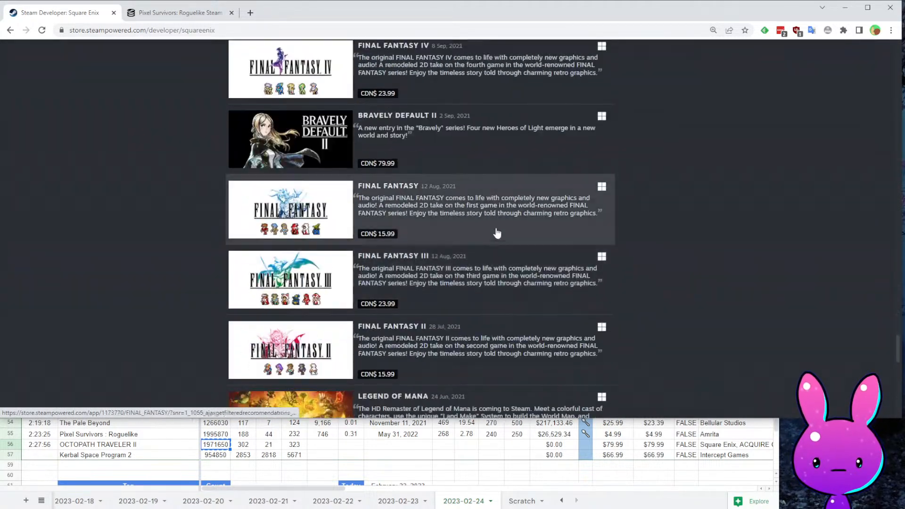
scroll(496, 227, down, 5)
scroll(495, 227, down, 18)
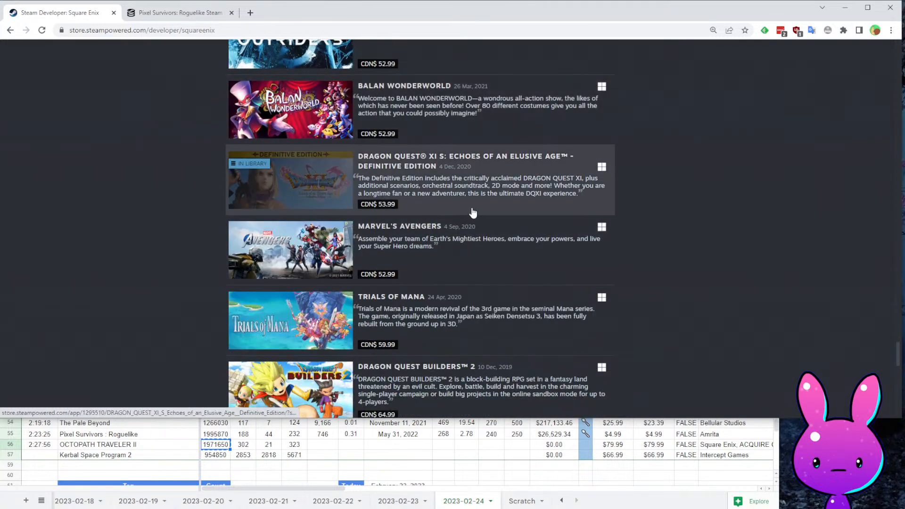
scroll(500, 183, down, 4)
scroll(461, 249, up, 6)
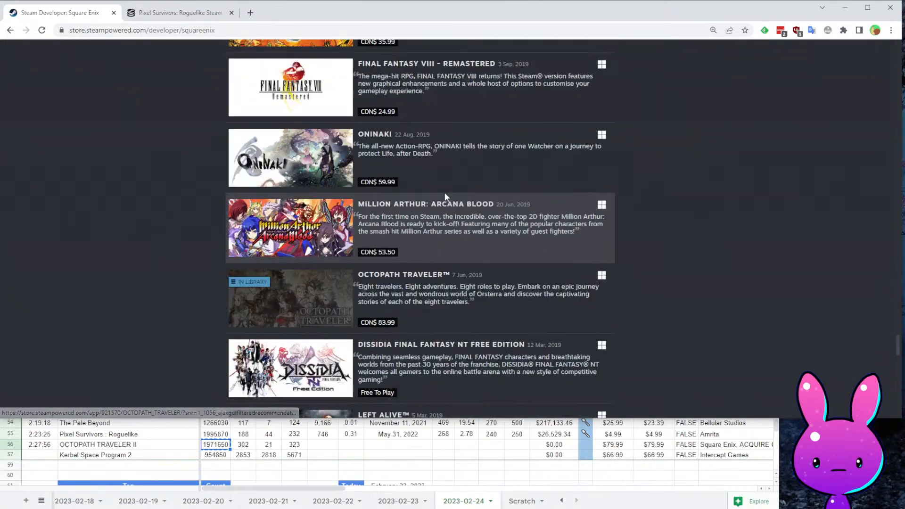
click(378, 293)
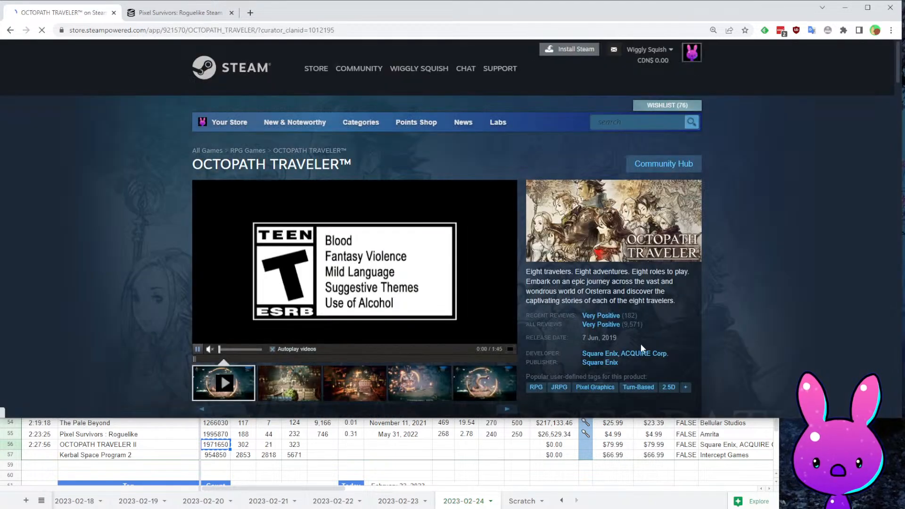
mouse_move(662, 330)
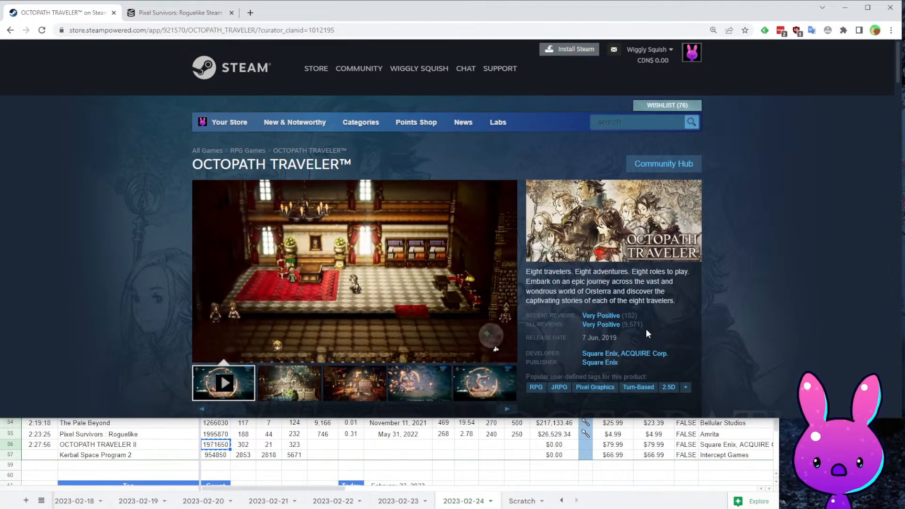
- Go back past Square Enix's developer page to OCTOPATH TRAVELER II's Steam store page
click(598, 354)
scroll(607, 315, down, 10)
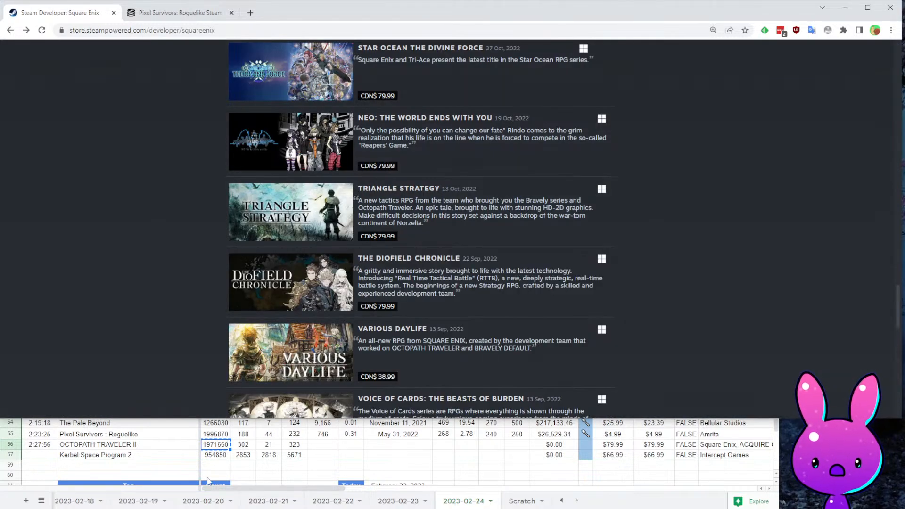
click(525, 456)
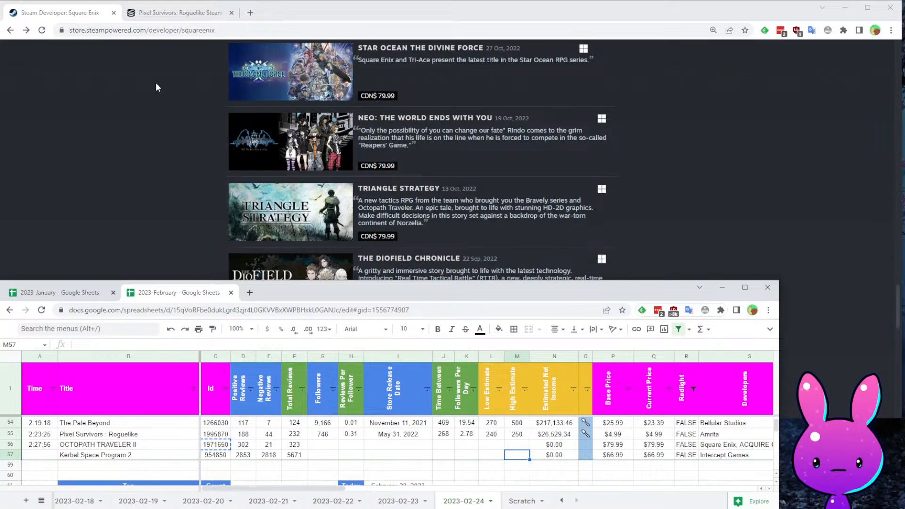
click(201, 118)
key(alt+Left)
- Copy the app ID 1971650 from the store address and open that game's charts page on SteamDB
double_click(179, 31)
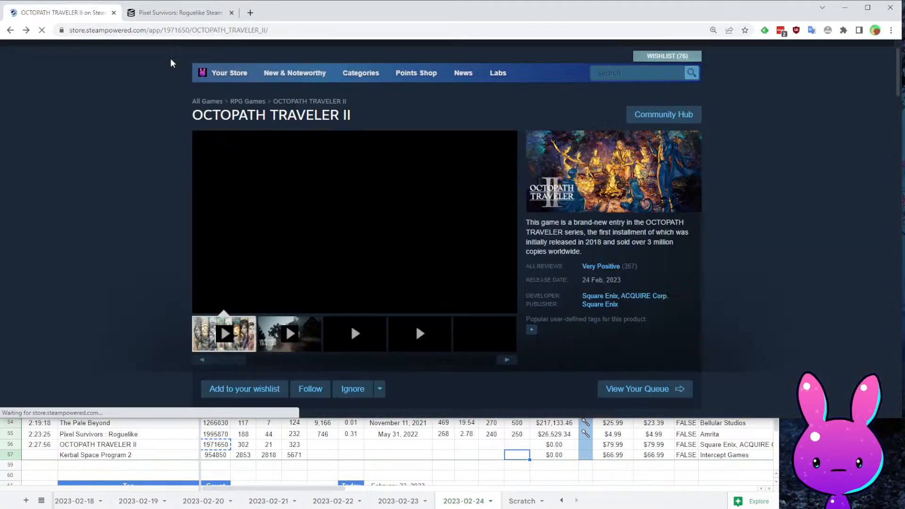
key(ctrl+c)
click(176, 14)
double_click(135, 30)
key(ctrl+v)
key(Return)
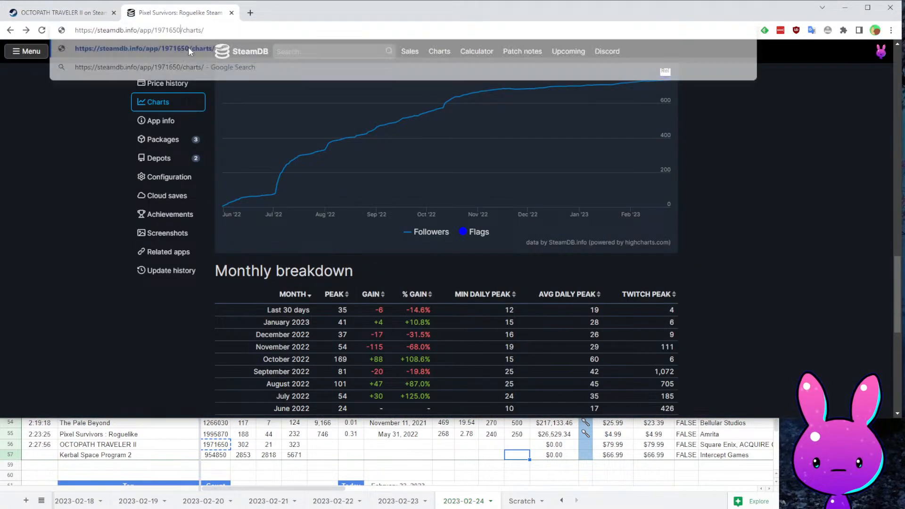
- Examine OCTOPATH TRAVELER II's current and peak player counts and its player chart on SteamDB
scroll(384, 104, down, 4)
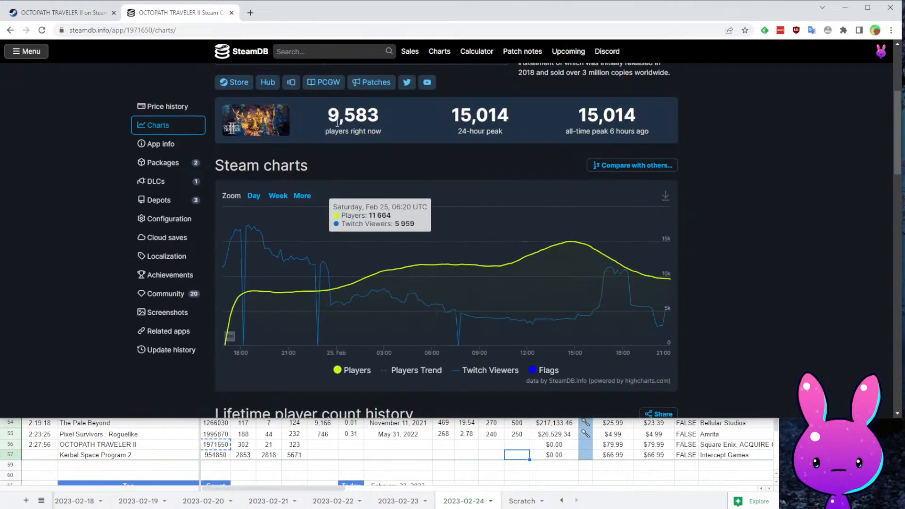
double_click(332, 118)
scroll(477, 227, down, 4)
scroll(253, 209, up, 4)
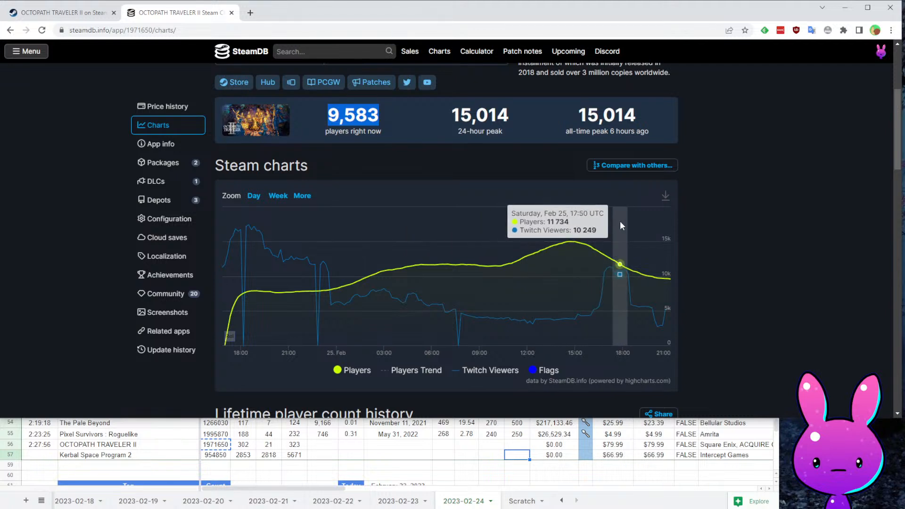
- Copy OCTOPATH TRAVELER II's follower count, 27,062, from the SteamDB store data into the Followers column of row 56
scroll(555, 249, down, 12)
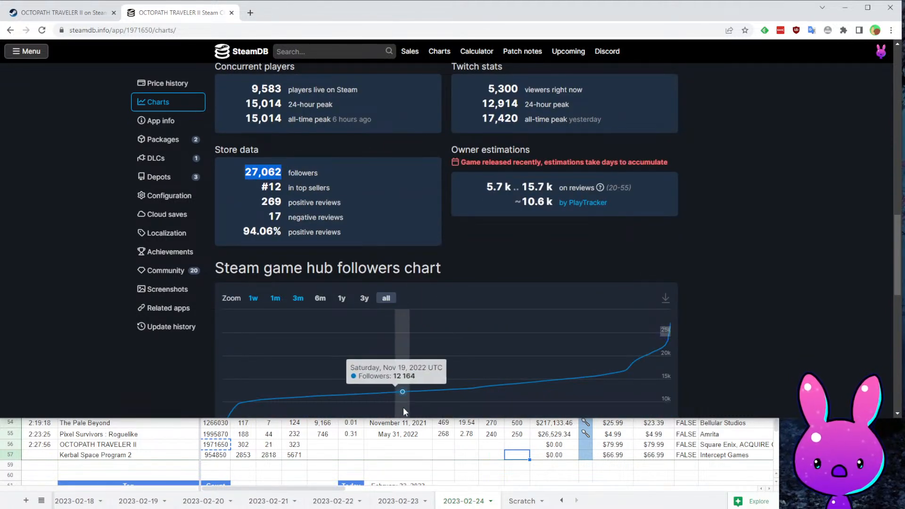
click(323, 436)
key(ctrl+v)
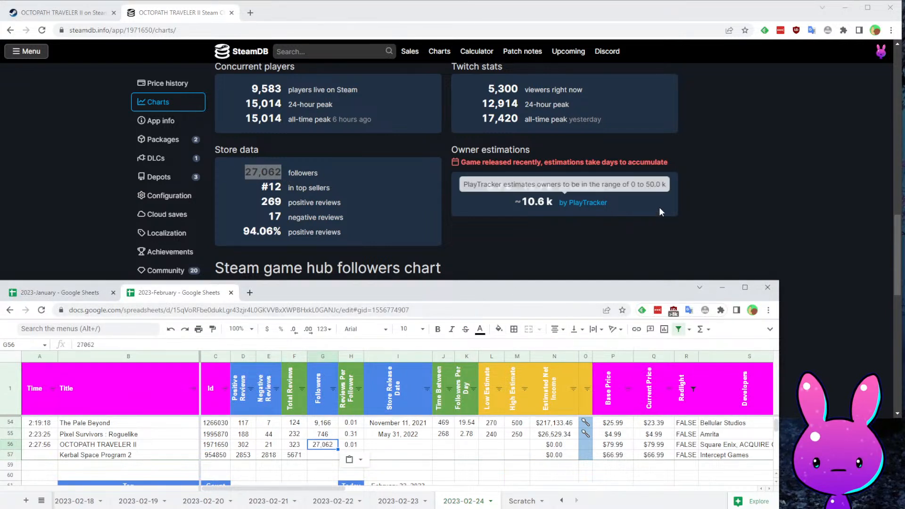
- Using the followers chart's start, enter September 14, 2022 as row 56's store release date and review the calculated days and followers per day
click(484, 219)
scroll(483, 222, down, 4)
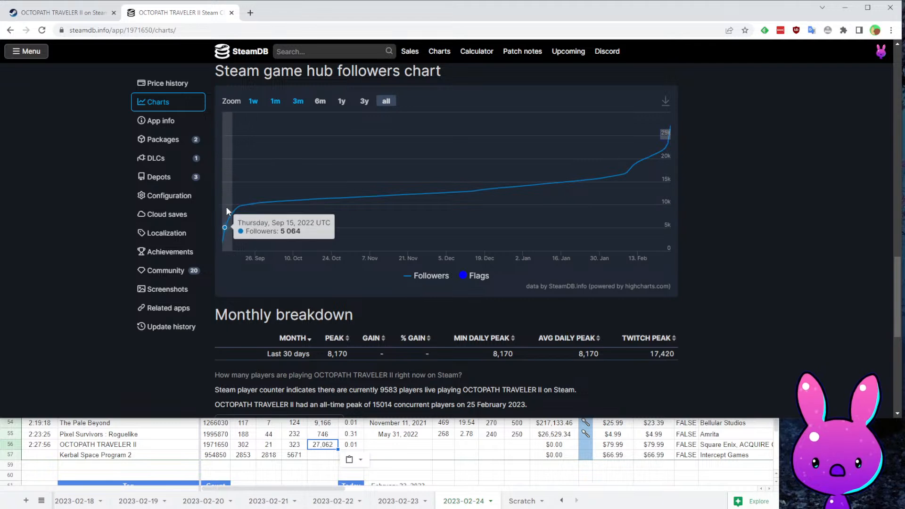
click(376, 446)
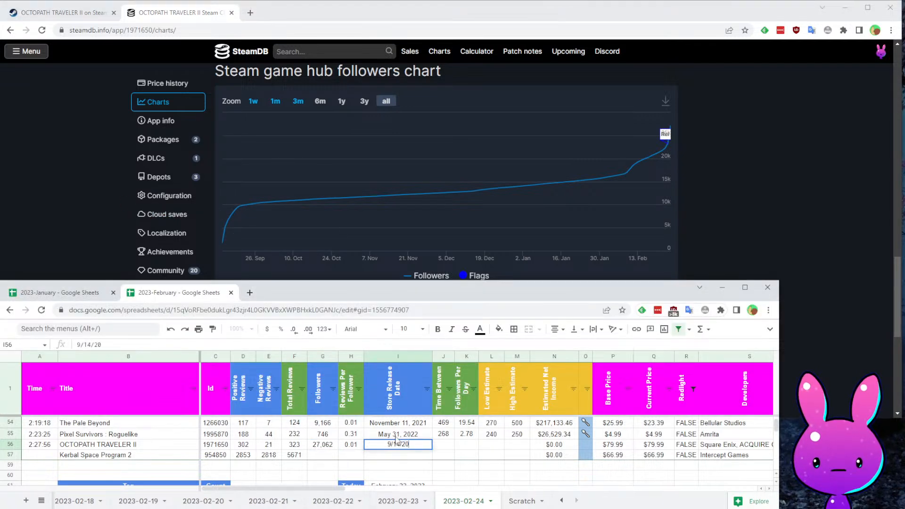
key(Return)
key(Up)
key(Up)
key(Right)
key(Right)
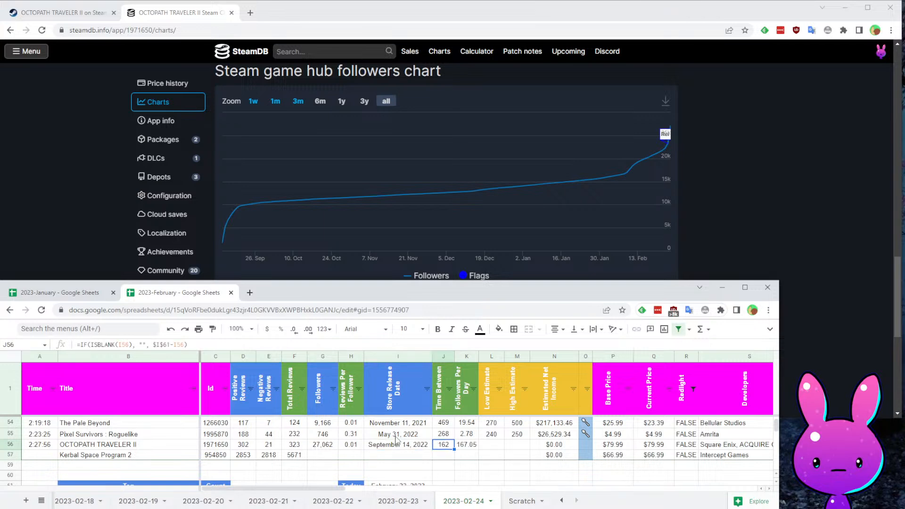
key(Down)
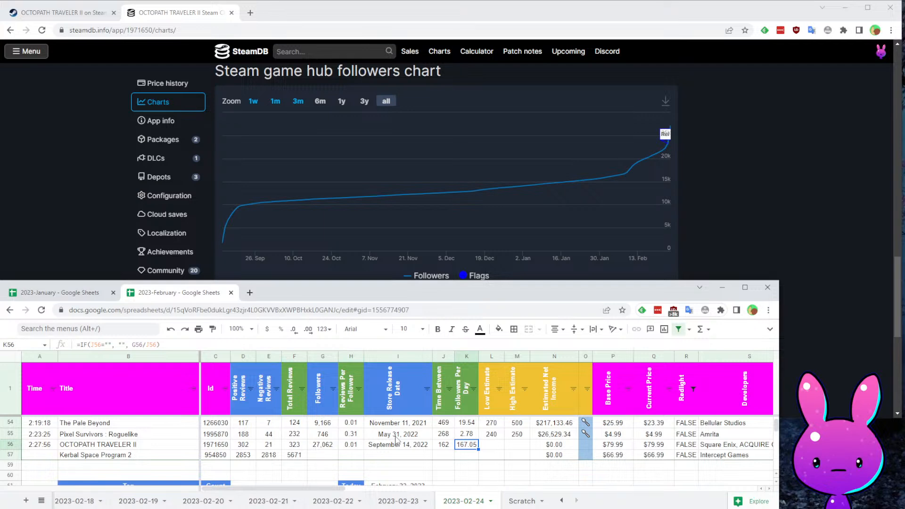
- Try the formula =G56/30 as OCTOPATH TRAVELER II's low estimate in L56 and fit the column's width to it
key(Right)
text(=G56)
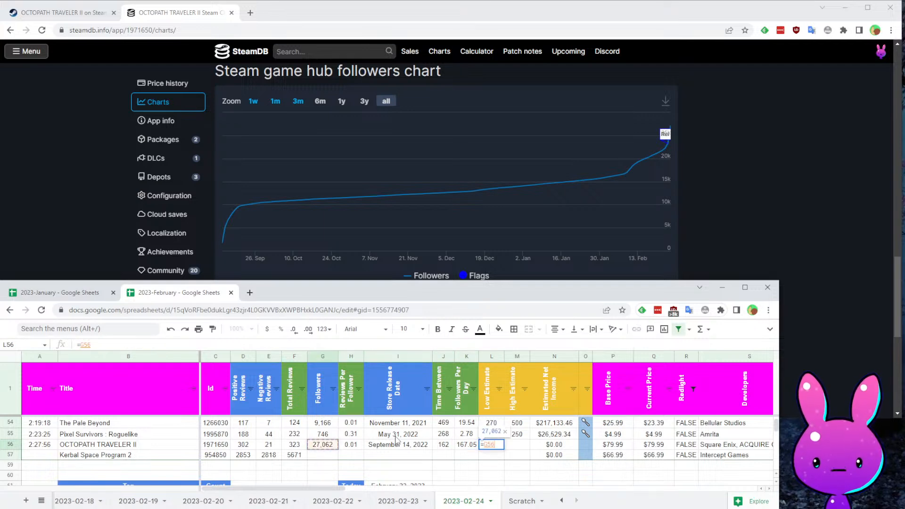
text(/30)
key(Return)
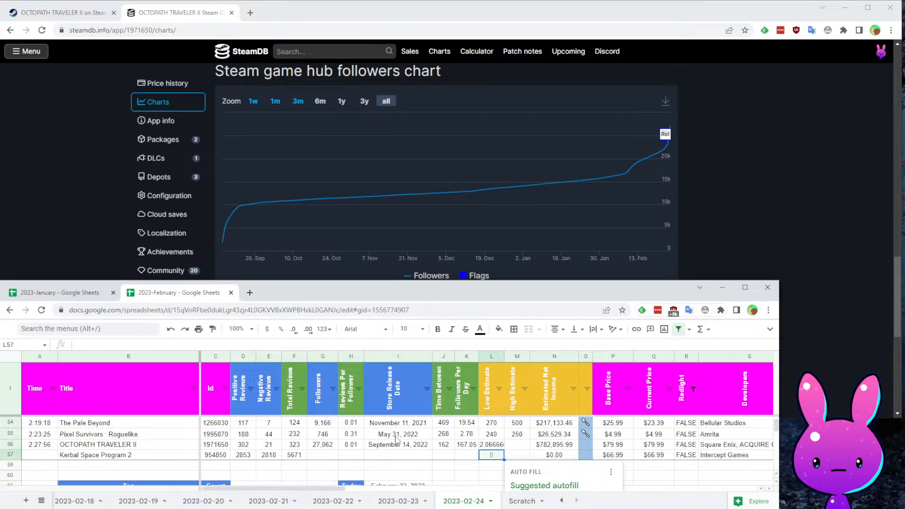
key(Up)
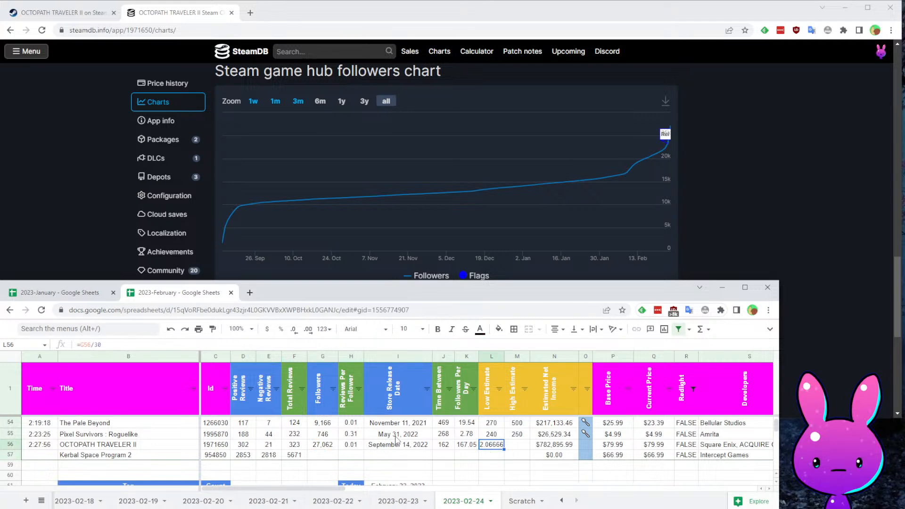
double_click(503, 356)
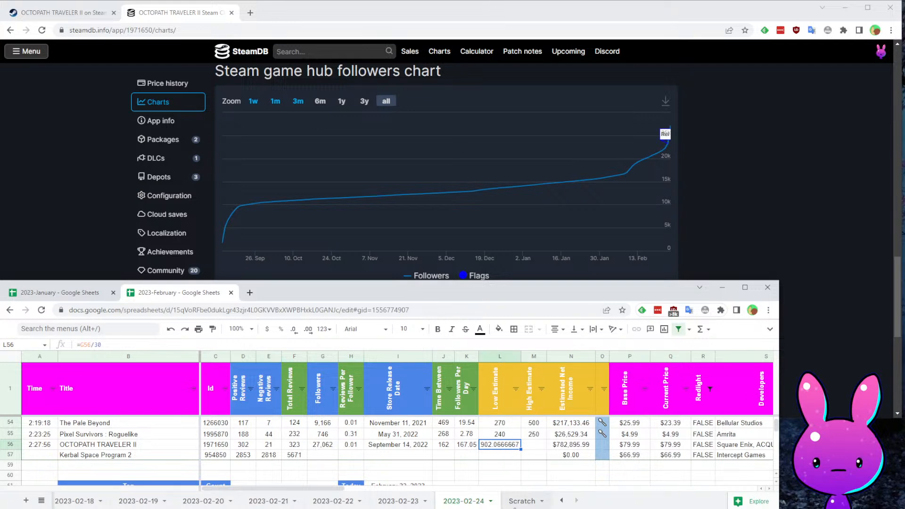
- Undo the Low Estimate column's resizing and clear the trial formula from L56
key(ctrl+z)
key(Delete)
click(491, 466)
click(495, 446)
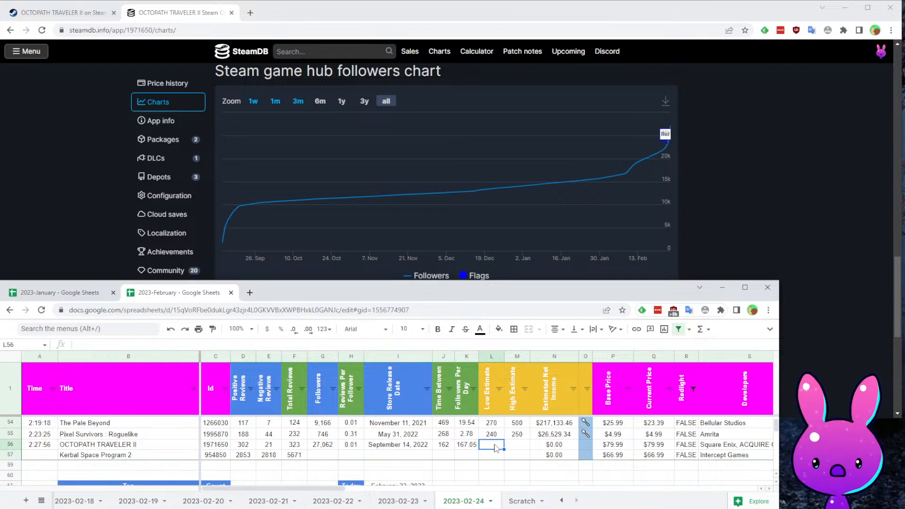
- Enter 1000 as OCTOPATH TRAVELER II's low estimate and 4000 as its high estimate, and review the resulting income rating
text(1000)
key(Tab)
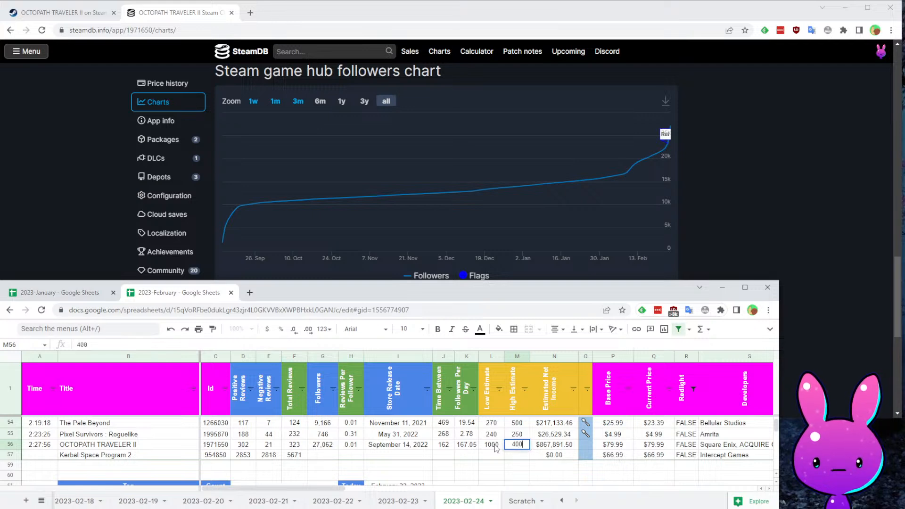
key(Return)
key(Up)
key(Up)
key(Down)
key(Right)
key(Right)
key(Right)
key(Right)
key(Right)
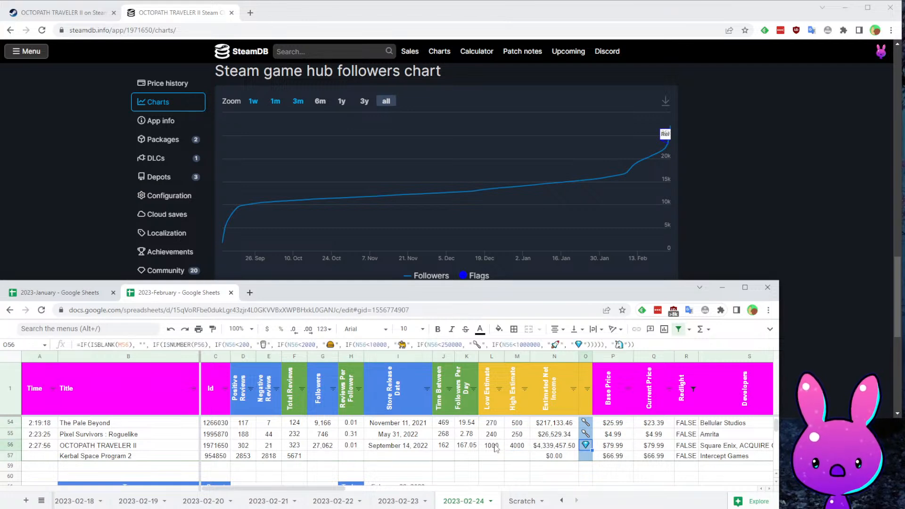
- Enter 2:31:58 as Kerbal Space Program 2's time in row 57 and copy its Id, 954850
key(Home)
key(Down)
key(Down)
key(Down)
key(Down)
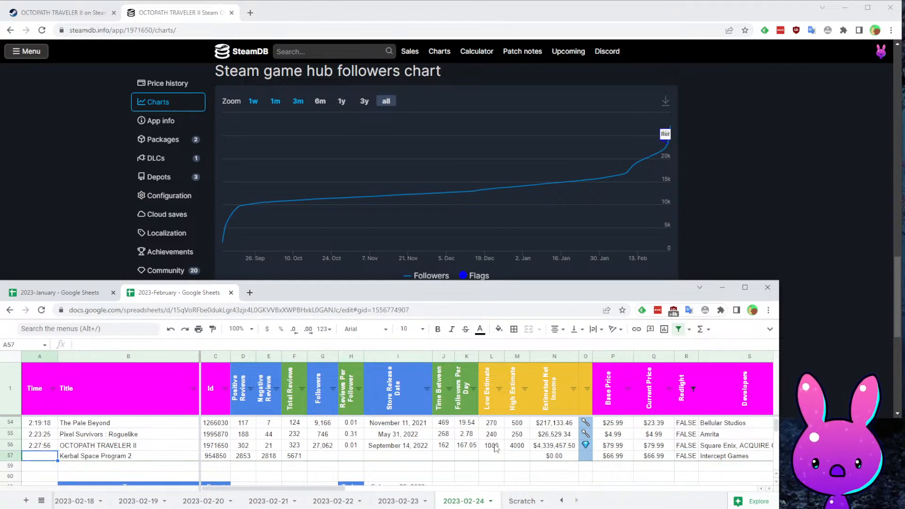
key(Up)
key(Up)
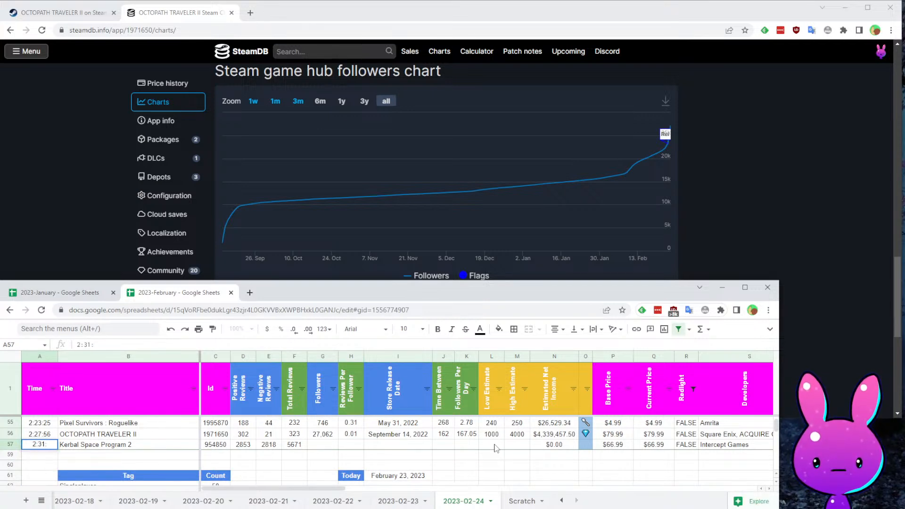
key(Tab)
key(Tab)
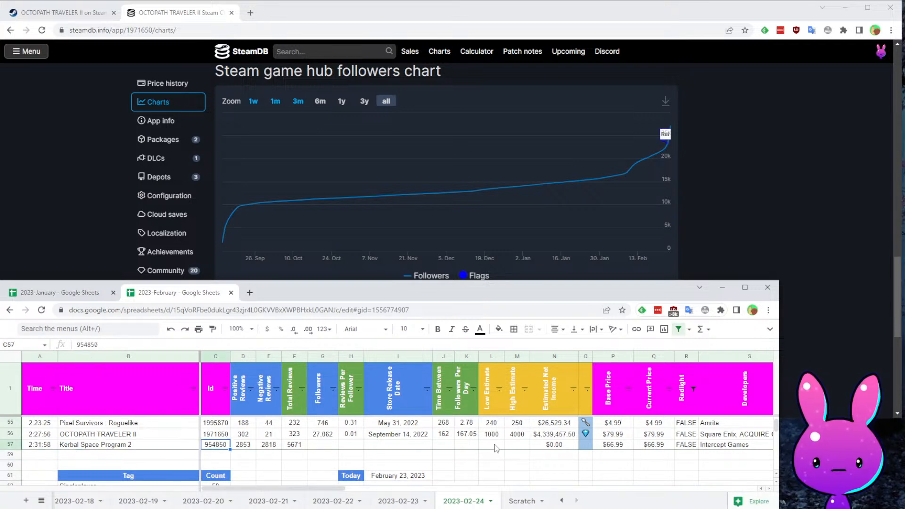
- Look over Kerbal Space Program 2's positive, negative and total review counts in row 57
key(Tab)
key(Tab)
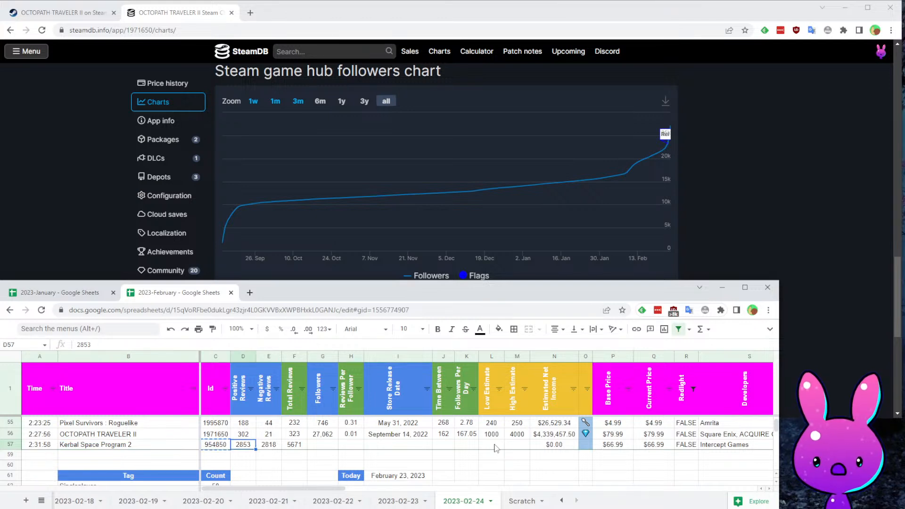
key(Tab)
key(Tab)
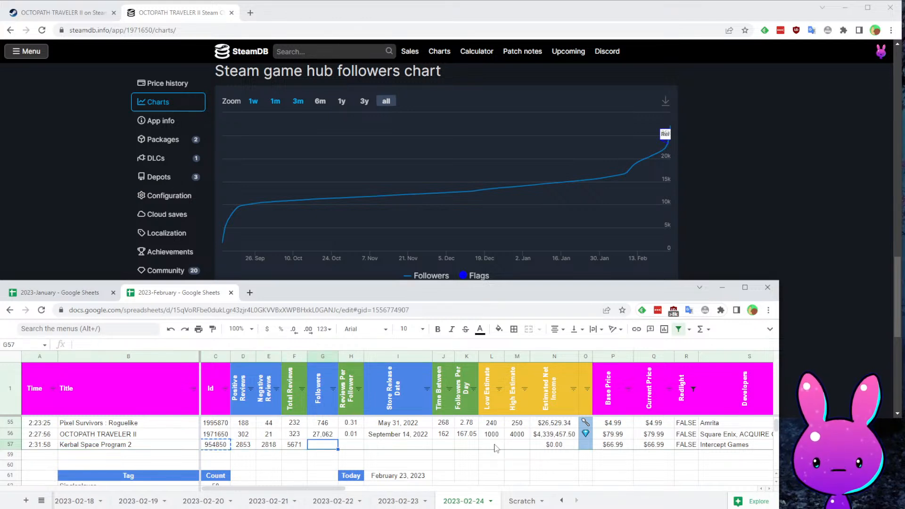
key(shift+Tab)
key(shift+Tab)
key(Tab)
key(Tab)
key(Tab)
key(Tab)
key(Tab)
key(Tab)
key(Tab)
key(Tab)
key(shift+Tab)
key(shift+Tab)
key(shift+Tab)
key(shift+Tab)
key(shift+Tab)
key(shift+Tab)
key(shift+Tab)
key(shift+Tab)
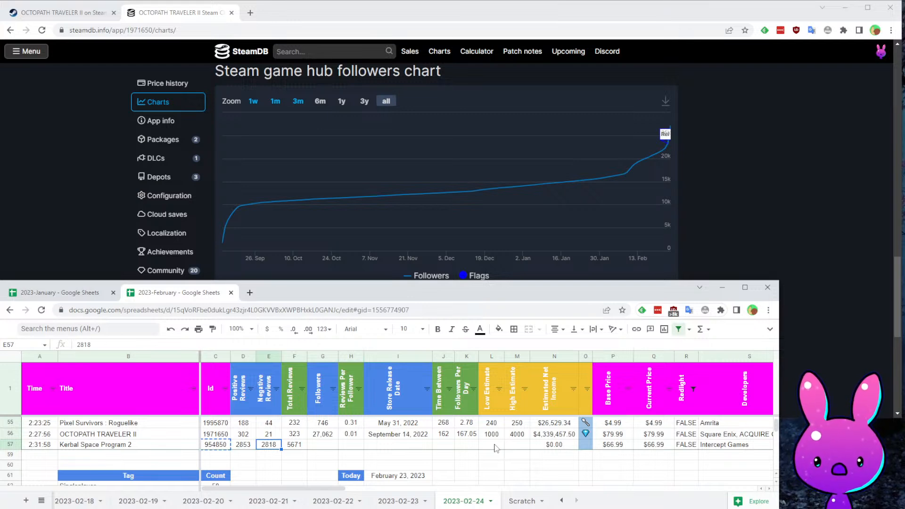
key(Left)
key(Left)
key(Left)
key(Right)
key(Right)
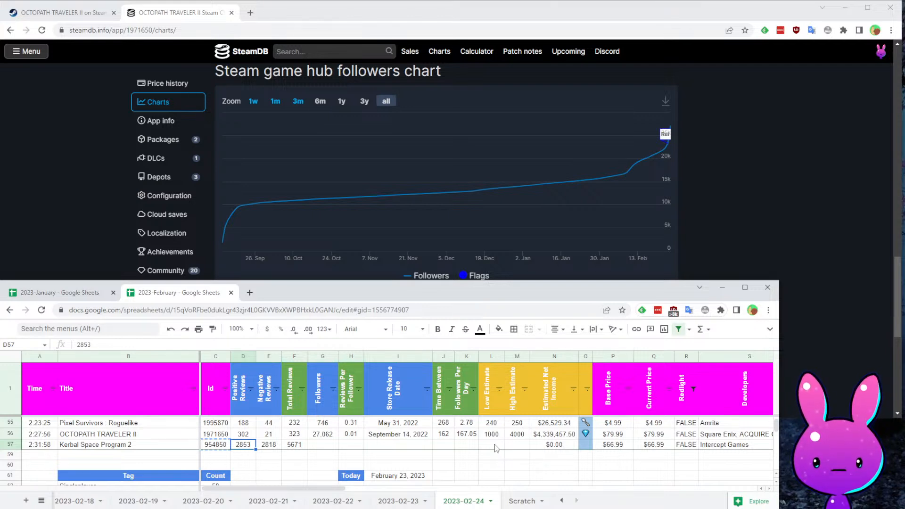
- Review Kerbal Space Program 2's base price, current price, developer and publisher in row 57
key(Right)
key(Right)
key(Right)
key(Right)
key(Right)
key(Right)
key(Right)
key(Right)
key(Right)
key(Right)
key(Right)
key(Right)
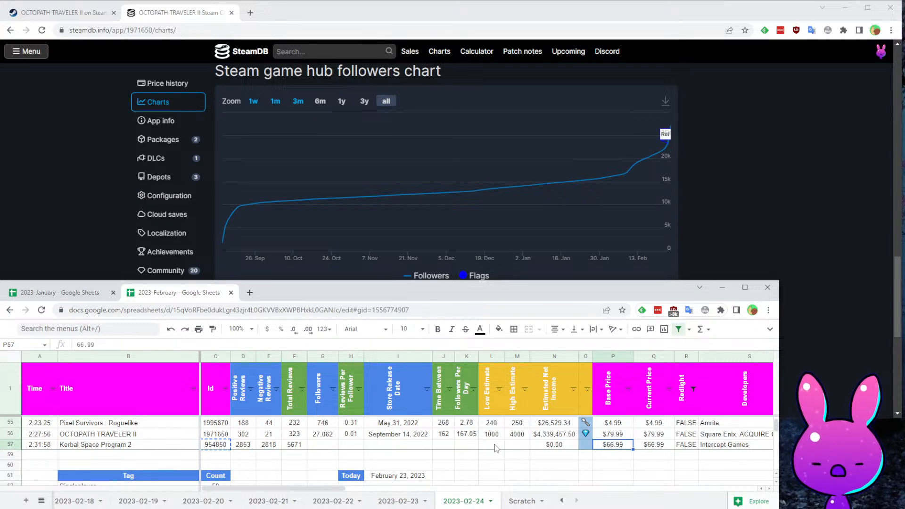
key(Right)
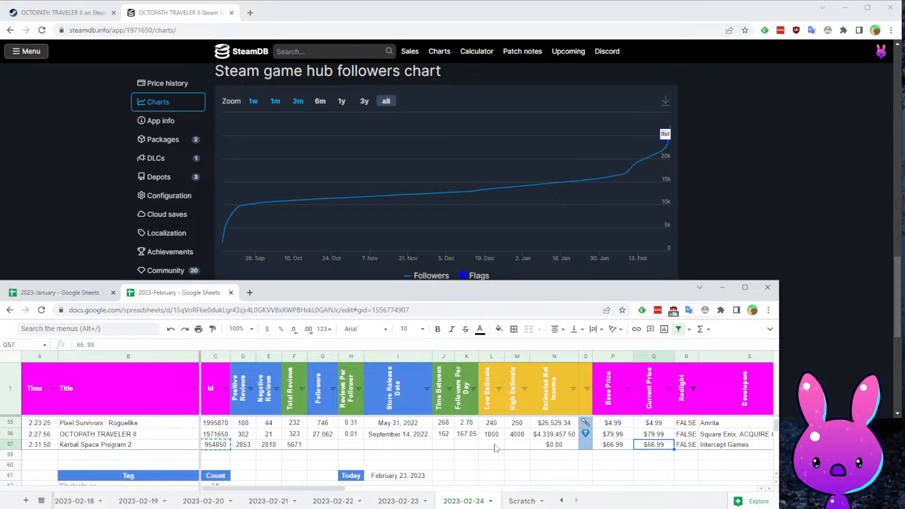
key(Right)
key(Right)
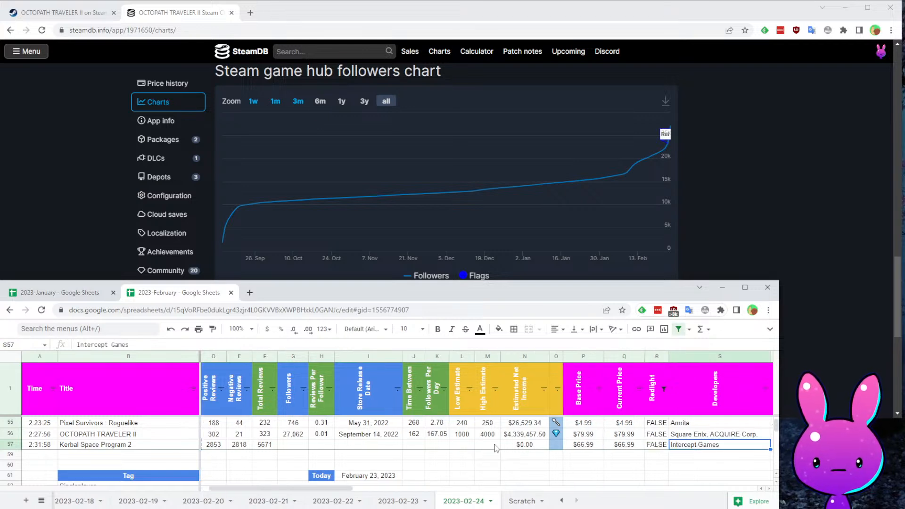
scroll(495, 448, right, 2)
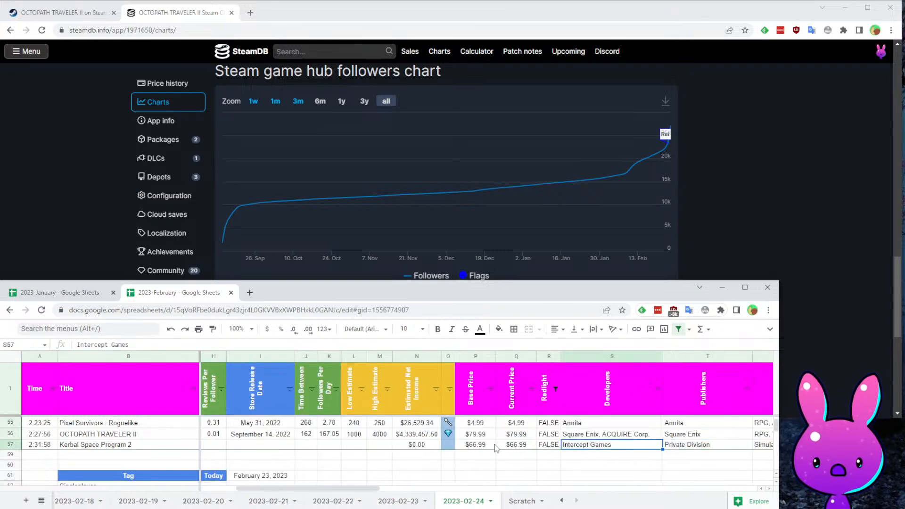
key(Right)
key(Left)
key(Right)
key(Up)
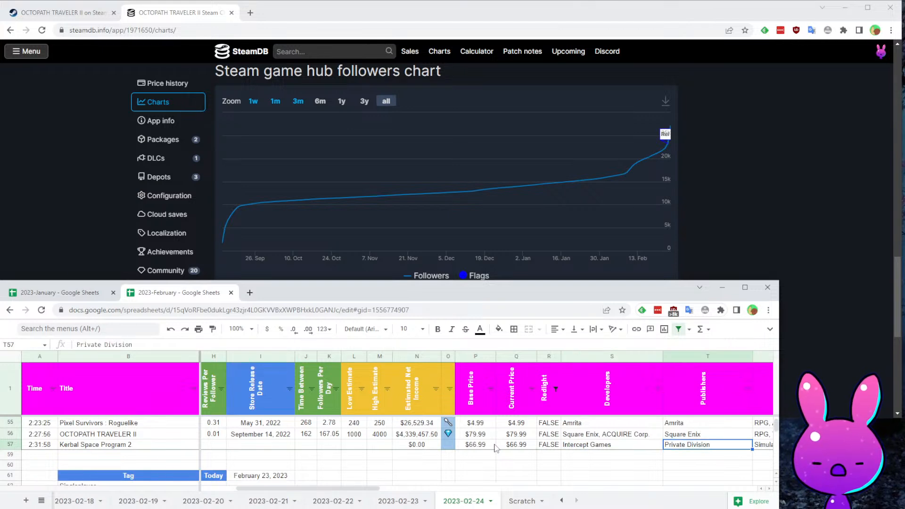
- Load Kerbal Space Program 2's Steam store page using the Id from C57, 954850
key(Home)
key(Down)
key(Right)
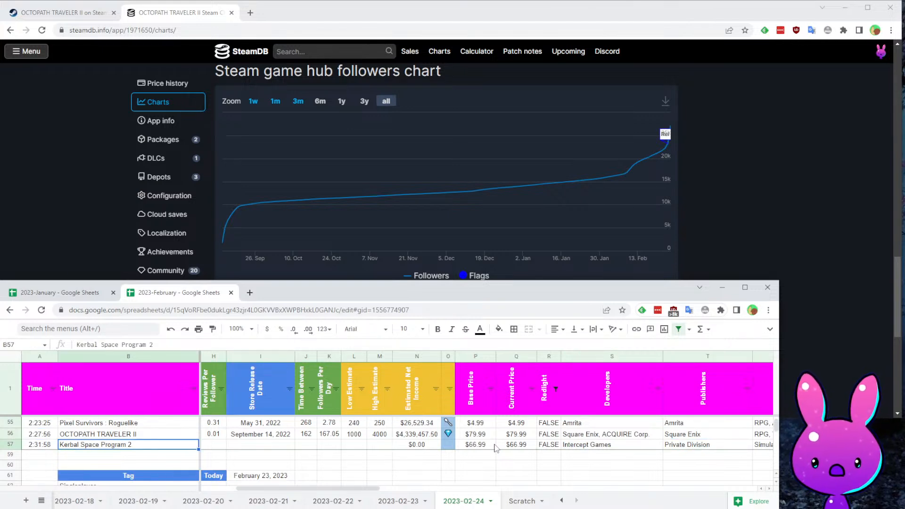
key(Right)
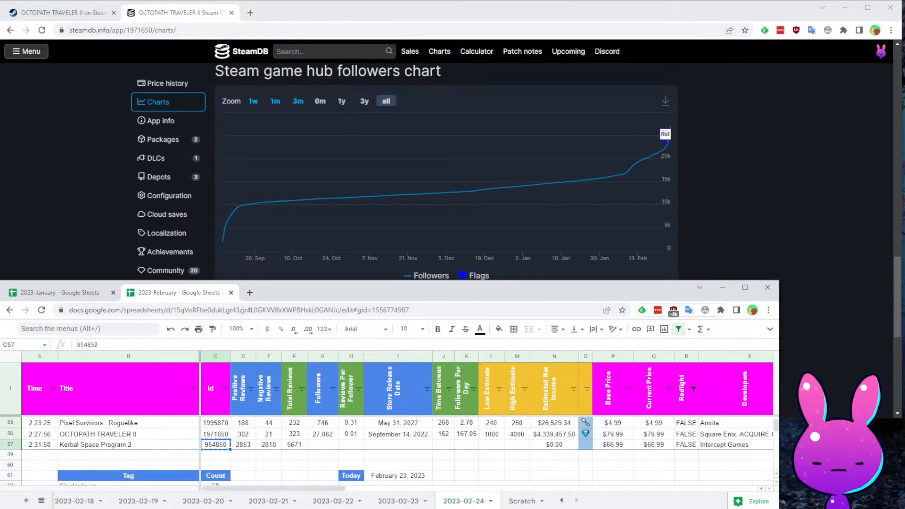
click(47, 17)
double_click(201, 31)
key(ctrl+v)
key(Return)
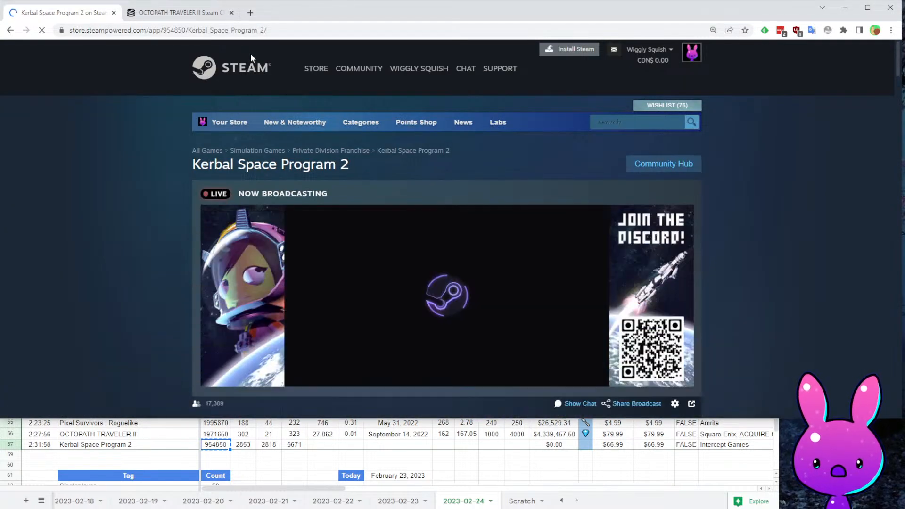
- Collapse the live broadcast on Kerbal Space Program 2's store page and read the game's short description
scroll(735, 240, down, 4)
scroll(720, 267, up, 5)
click(686, 193)
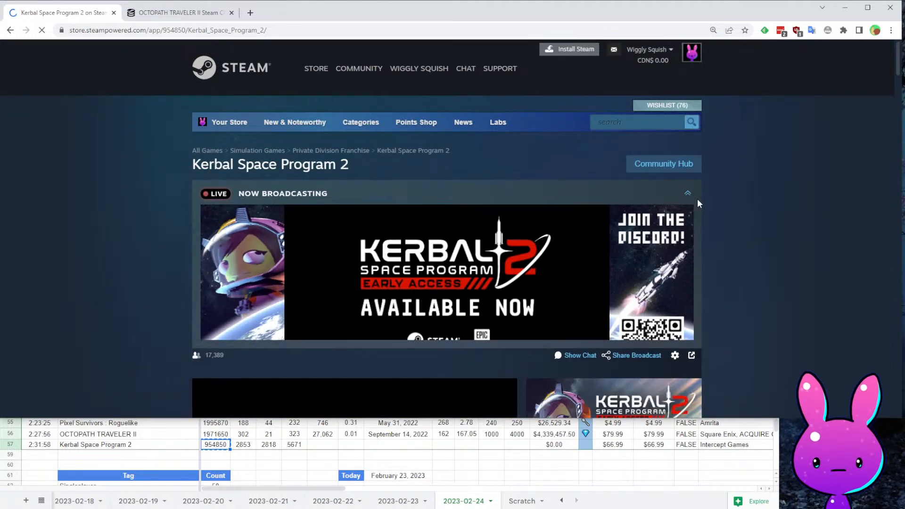
scroll(779, 282, down, 4)
scroll(410, 309, up, 1)
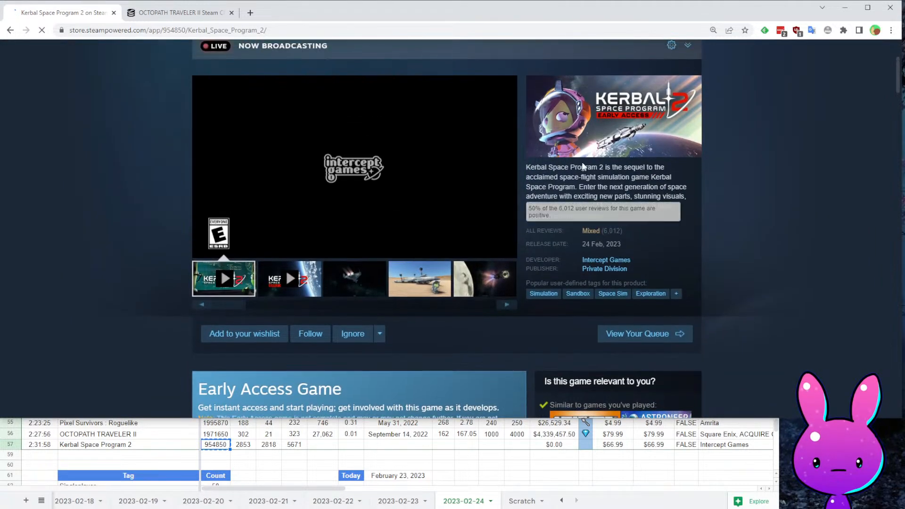
drag(606, 168, 641, 169)
drag(555, 187, 615, 187)
click(657, 187)
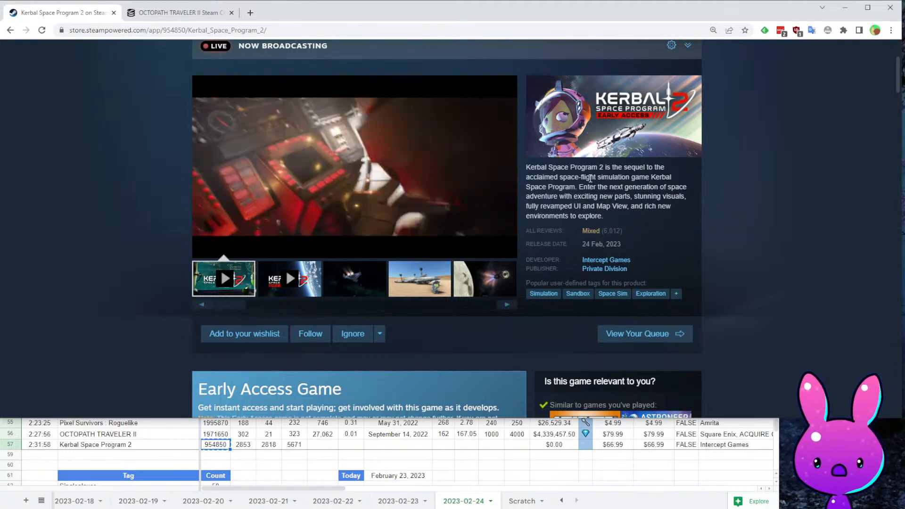
- Skim through Kerbal Space Program 2's first trailer by skipping ahead to about the two-minute mark
scroll(313, 338, up, 2)
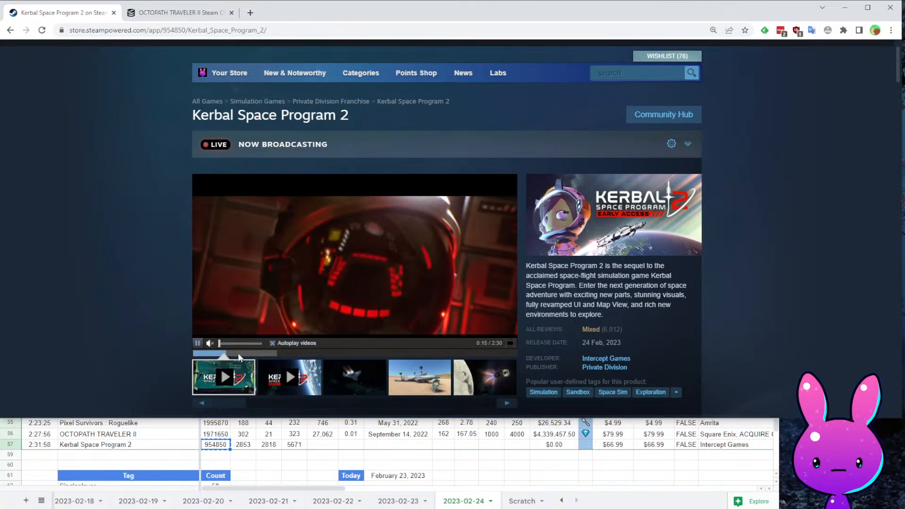
click(259, 351)
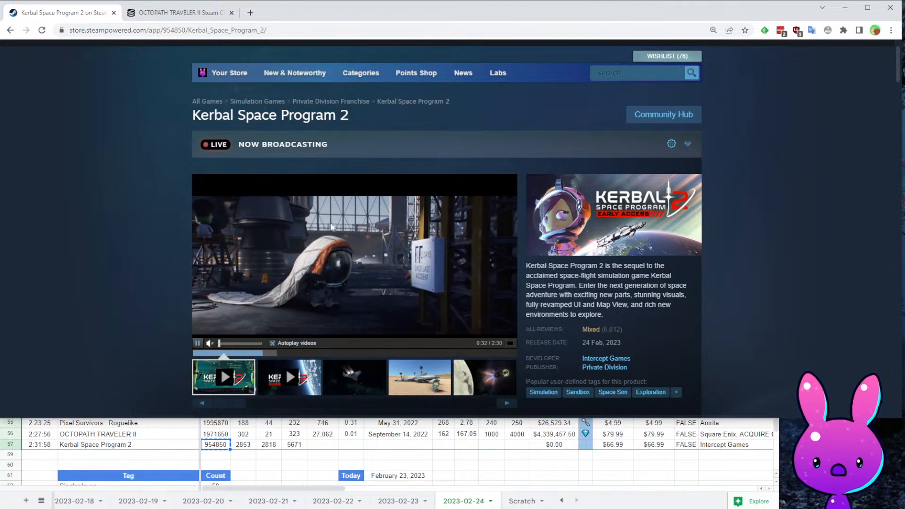
click(272, 354)
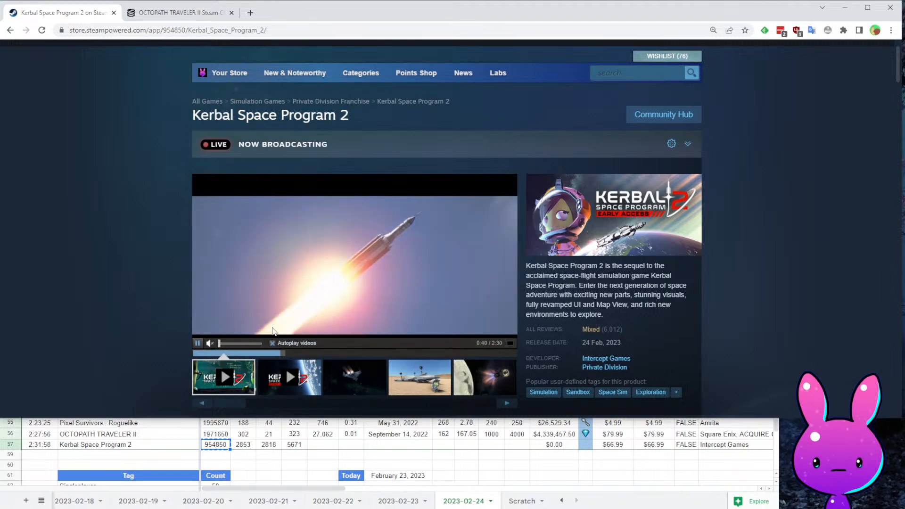
click(295, 352)
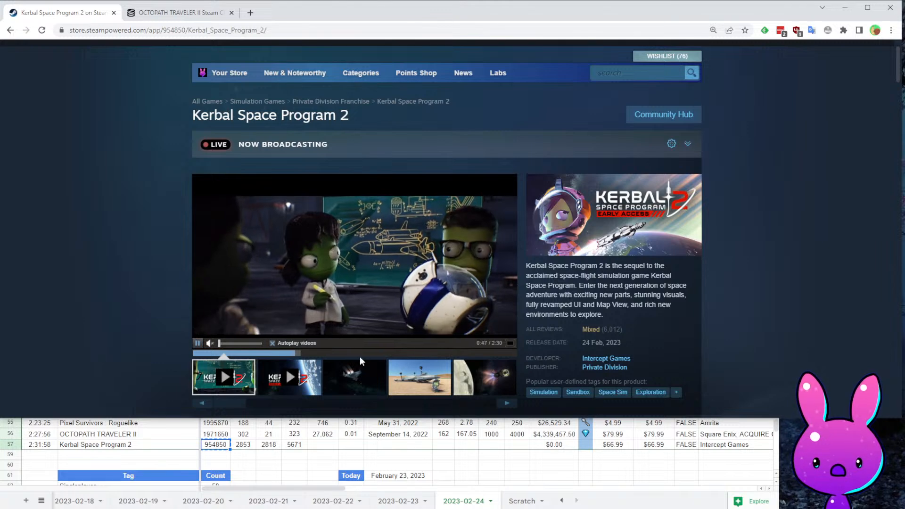
click(336, 351)
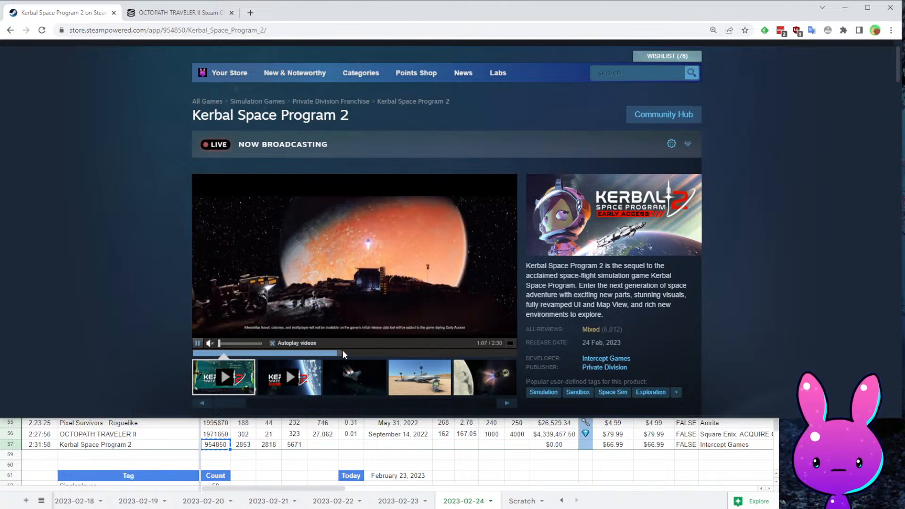
click(361, 352)
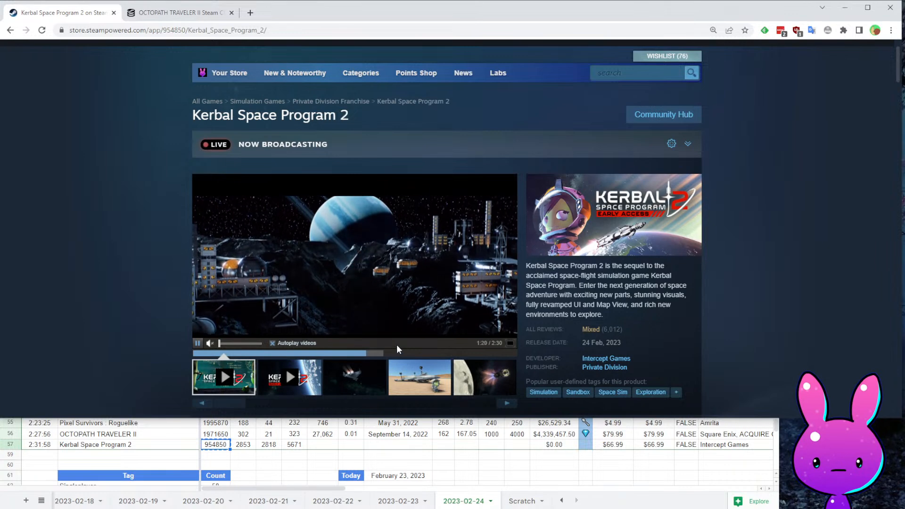
click(397, 353)
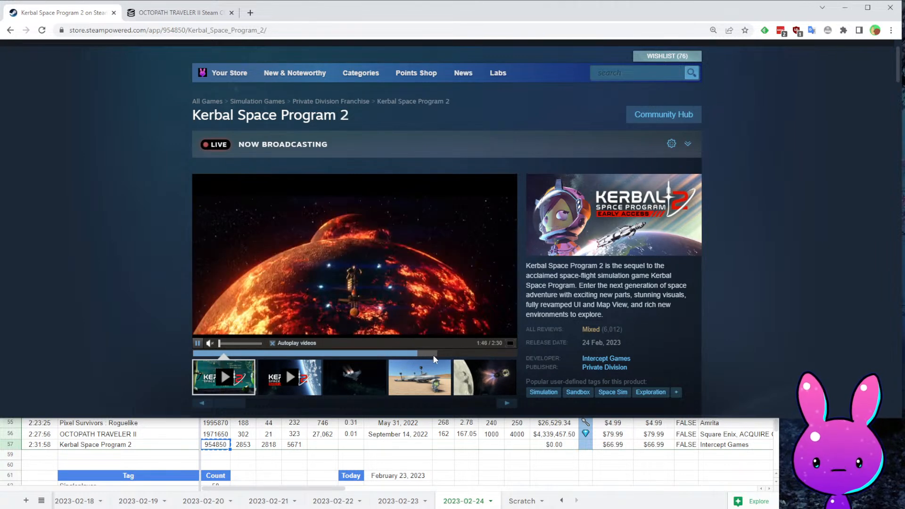
click(456, 353)
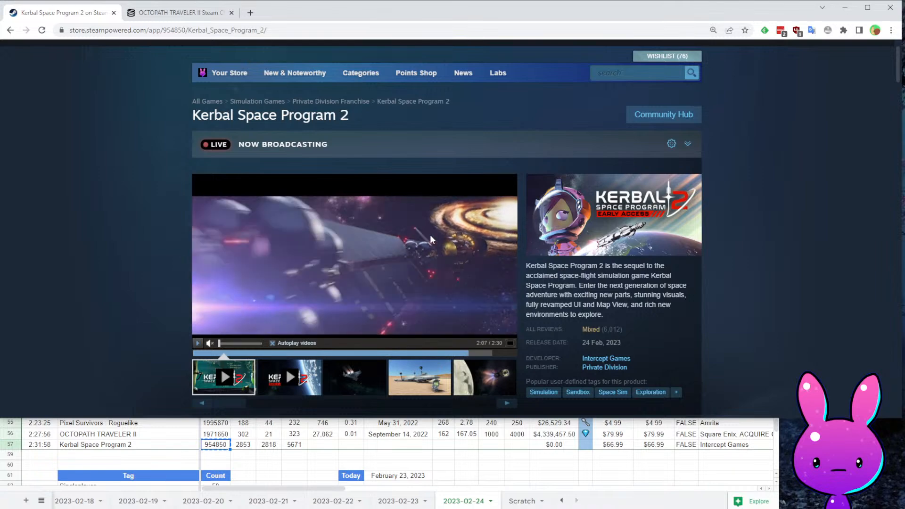
- Expand the Early Access section of Kerbal Space Program 2's store page and examine the road map's stages
scroll(376, 247, down, 15)
scroll(385, 298, up, 4)
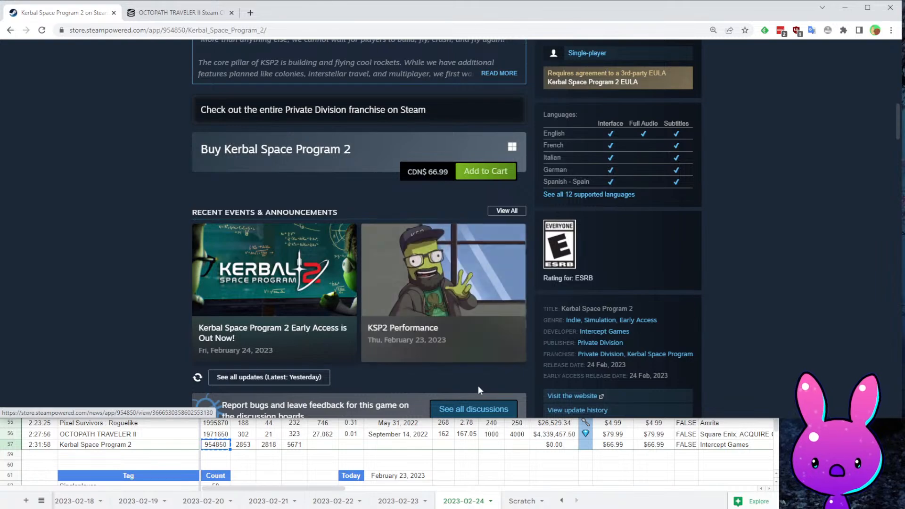
scroll(485, 385, down, 5)
scroll(555, 392, down, 6)
scroll(484, 266, up, 4)
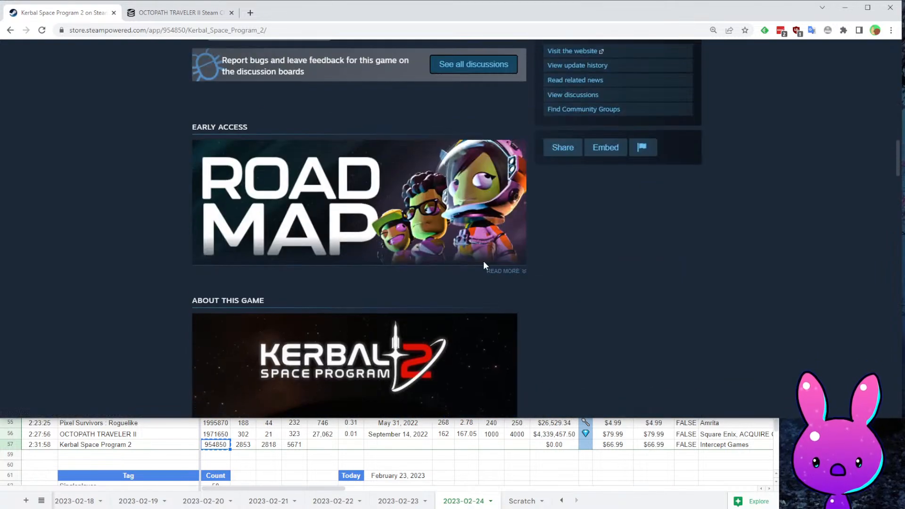
click(507, 276)
scroll(598, 255, down, 10)
scroll(609, 236, up, 8)
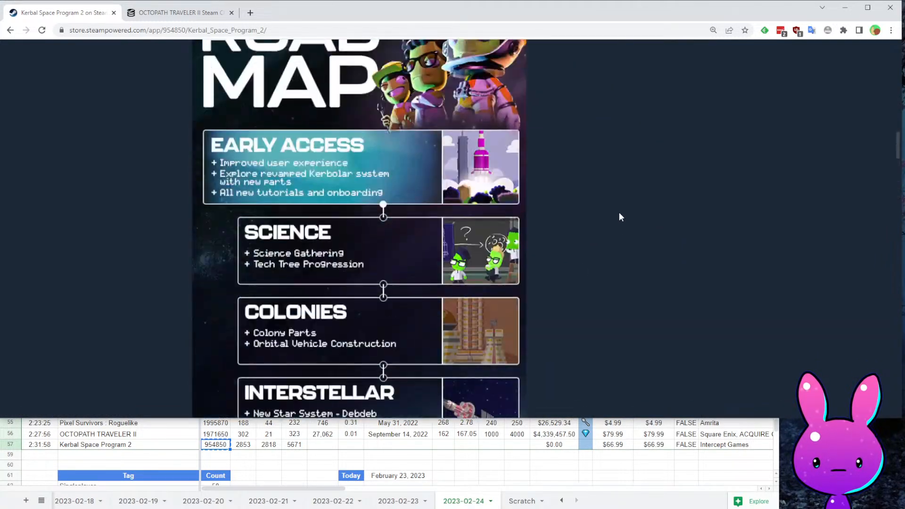
scroll(616, 210, up, 4)
scroll(536, 251, down, 4)
scroll(330, 222, up, 4)
scroll(383, 202, down, 5)
scroll(383, 203, up, 6)
- Read through Kerbal Space Program 2's early access features and game description, down to the most helpful and recent user reviews
scroll(383, 208, down, 12)
scroll(424, 245, down, 15)
scroll(427, 248, up, 11)
scroll(427, 246, down, 14)
scroll(452, 238, up, 7)
scroll(443, 229, down, 7)
scroll(455, 212, down, 8)
scroll(469, 207, up, 4)
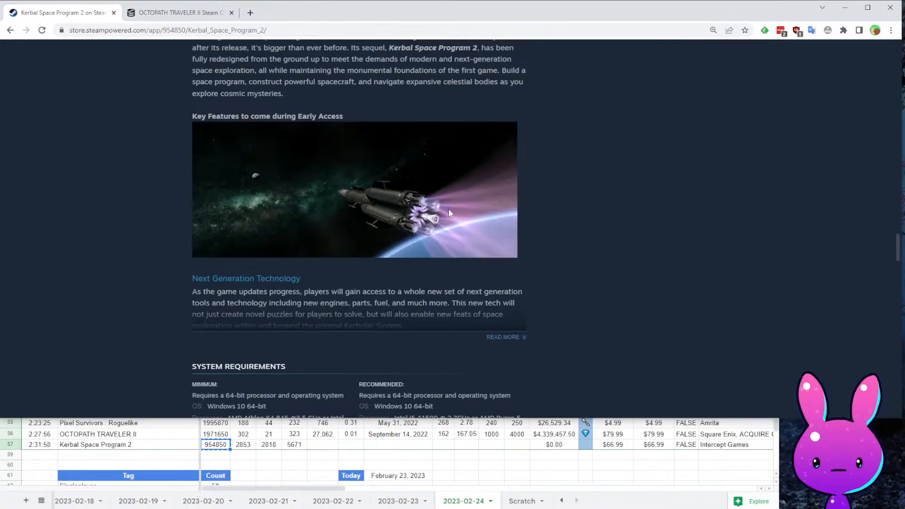
scroll(450, 203, up, 20)
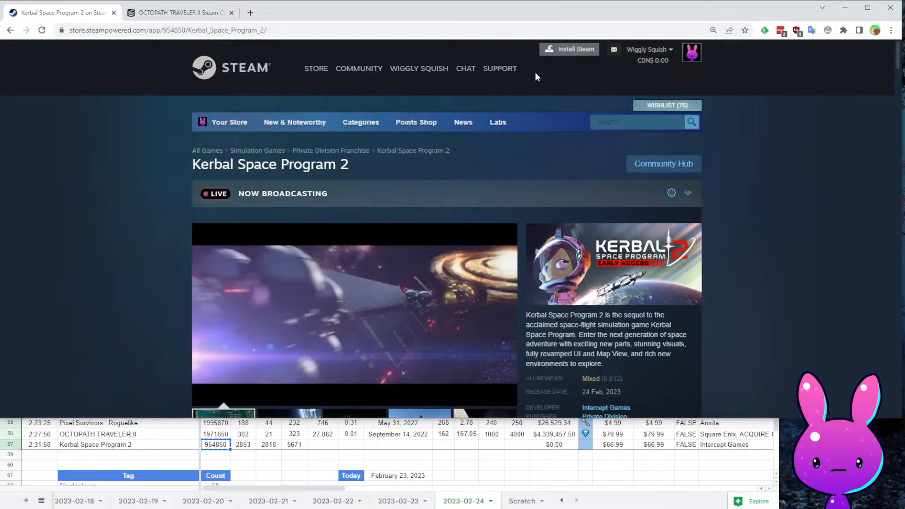
scroll(503, 66, down, 15)
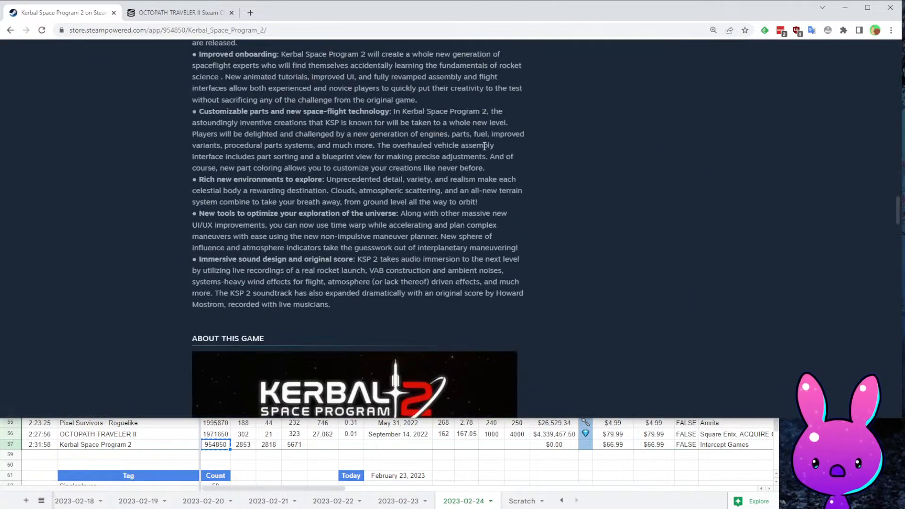
scroll(450, 111, down, 20)
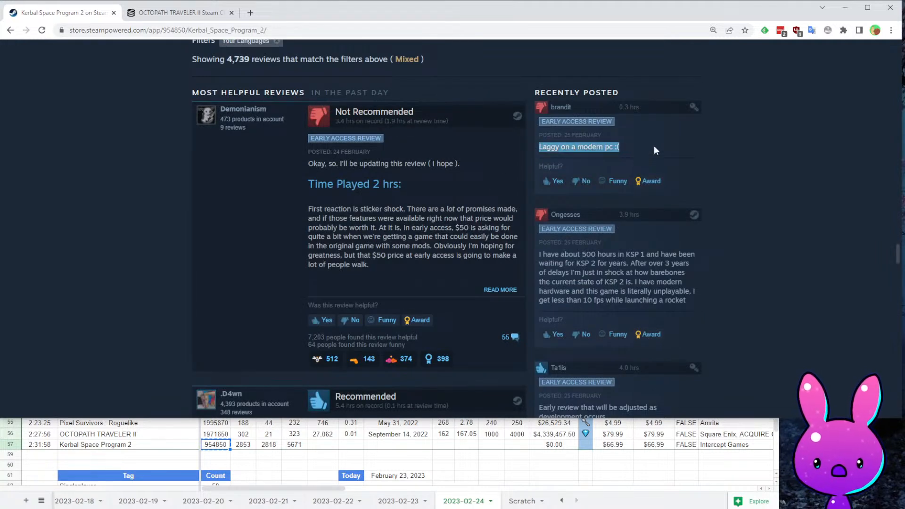
- Read the recently posted user reviews of Kerbal Space Program 2 about lag, delays and the barebones state, alongside the most helpful ones
drag(781, 293, 539, 291)
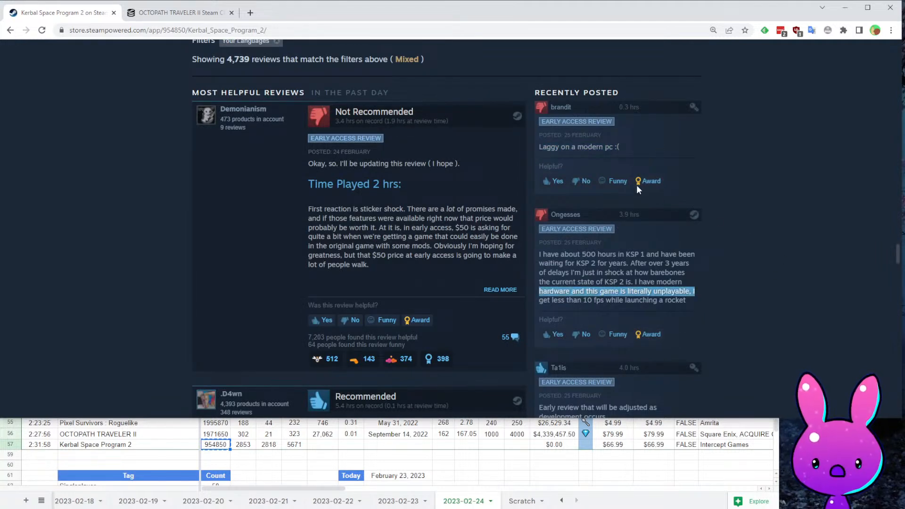
scroll(659, 264, down, 1)
click(618, 275)
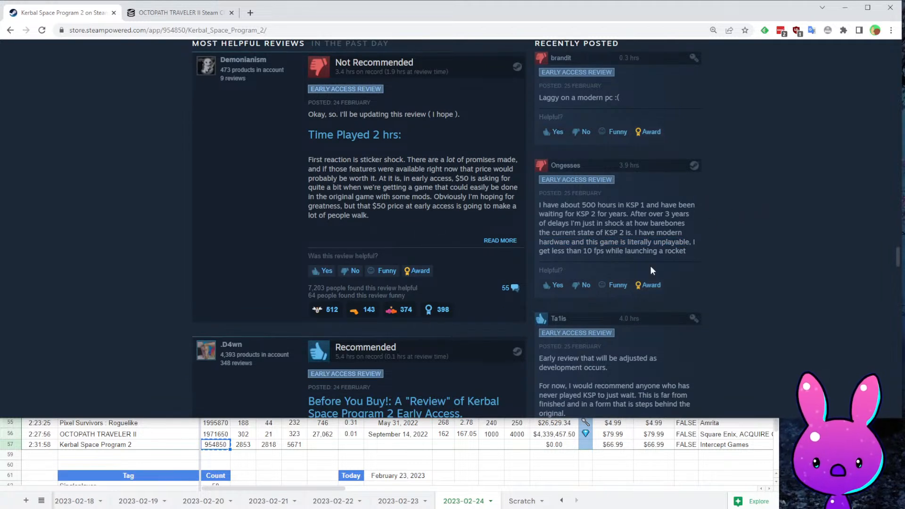
drag(631, 215, 634, 233)
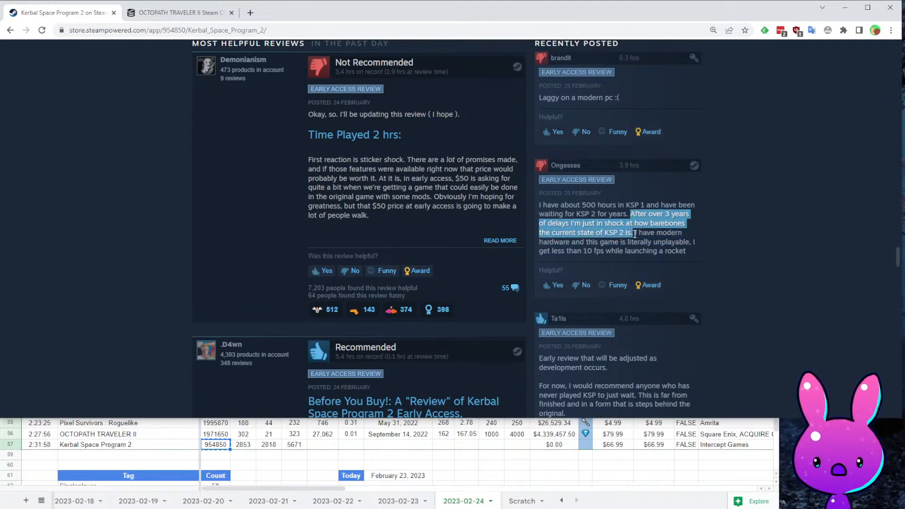
click(762, 280)
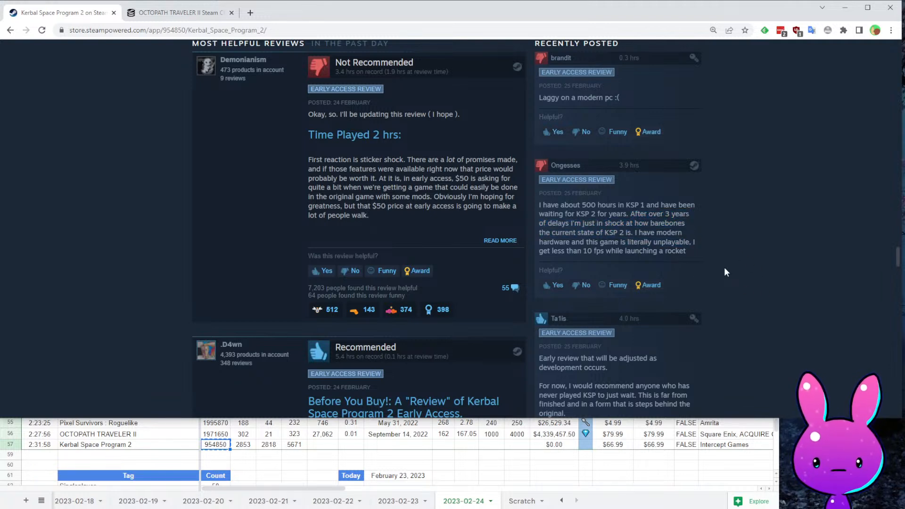
scroll(643, 273, down, 4)
scroll(642, 264, up, 7)
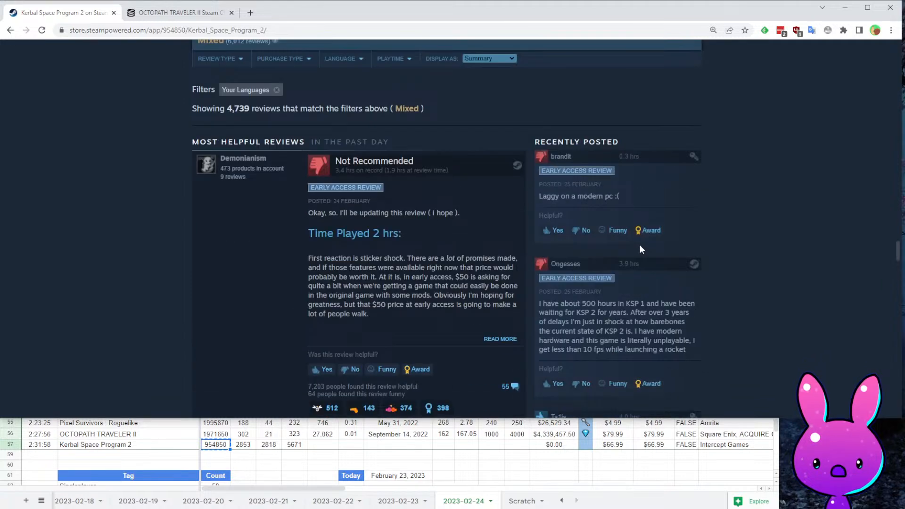
scroll(640, 274, down, 3)
scroll(636, 297, down, 9)
scroll(609, 230, up, 5)
scroll(601, 243, down, 5)
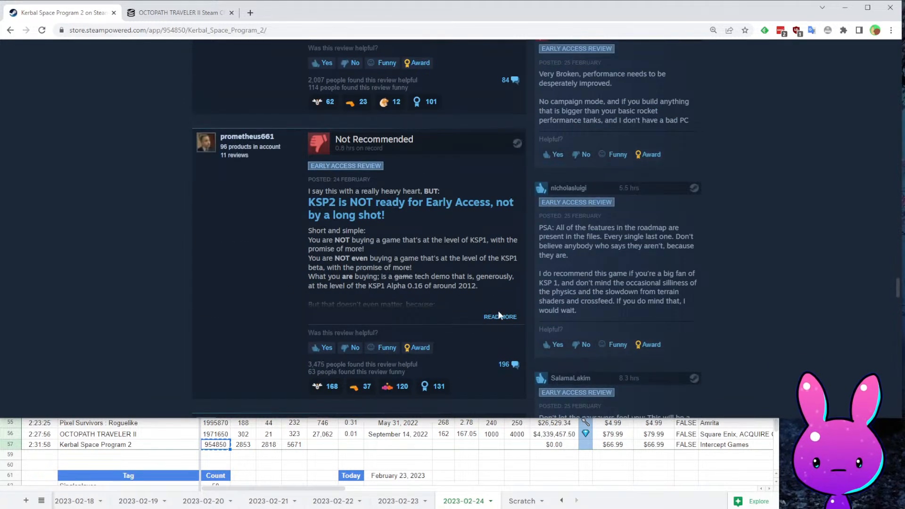
- Expand the review titled "KSP2 is NOT ready for Early Access, not by a long shot!" and skim through it
click(508, 321)
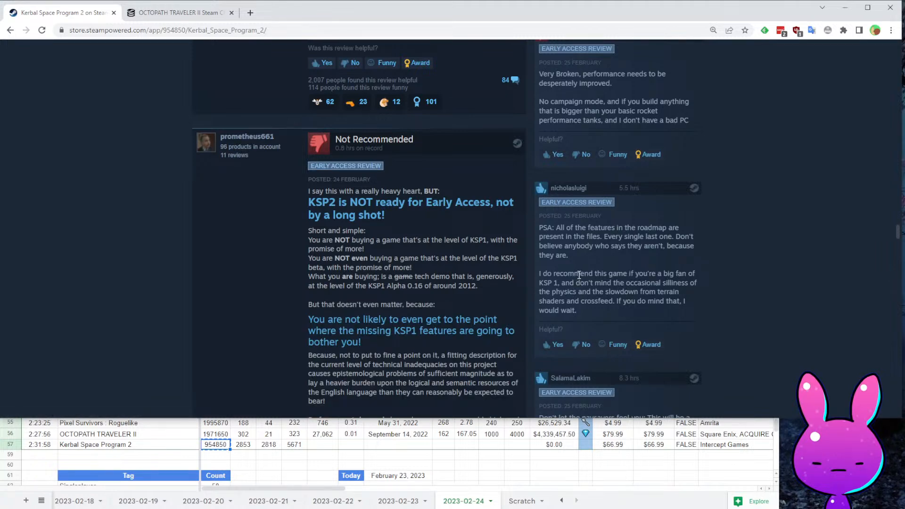
scroll(651, 272, up, 4)
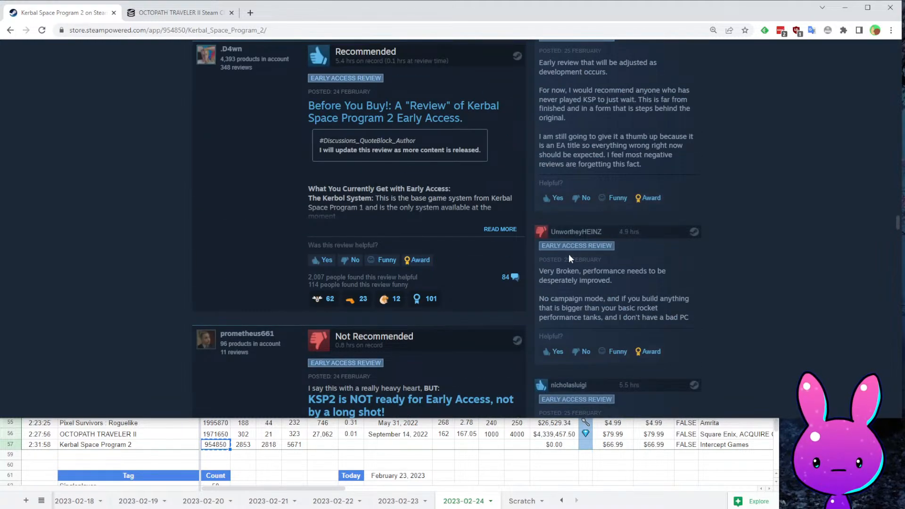
scroll(568, 253, down, 4)
scroll(567, 253, up, 4)
scroll(552, 283, down, 14)
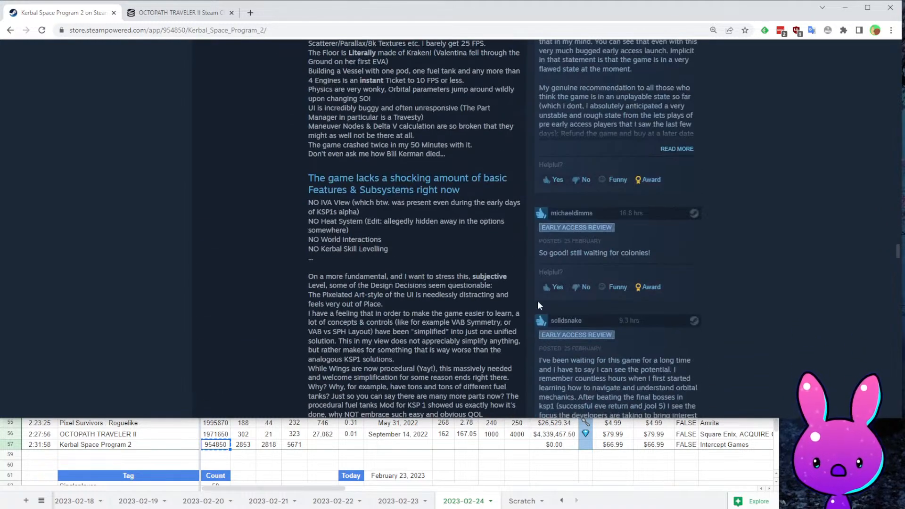
scroll(540, 301, down, 6)
scroll(570, 262, down, 10)
scroll(655, 316, down, 12)
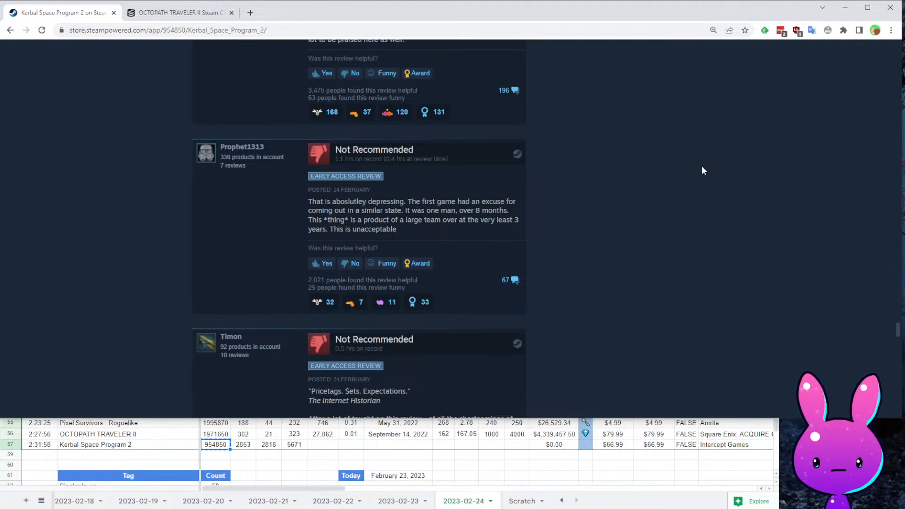
- Read the review about the game's price tag and expand the recommended review listing GTX 1070 specs and frame rates
scroll(625, 234, down, 5)
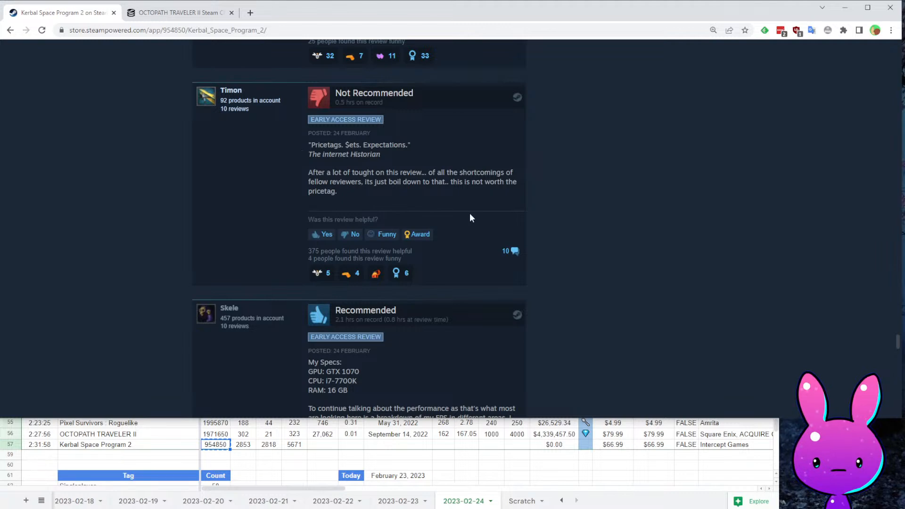
scroll(494, 263, down, 5)
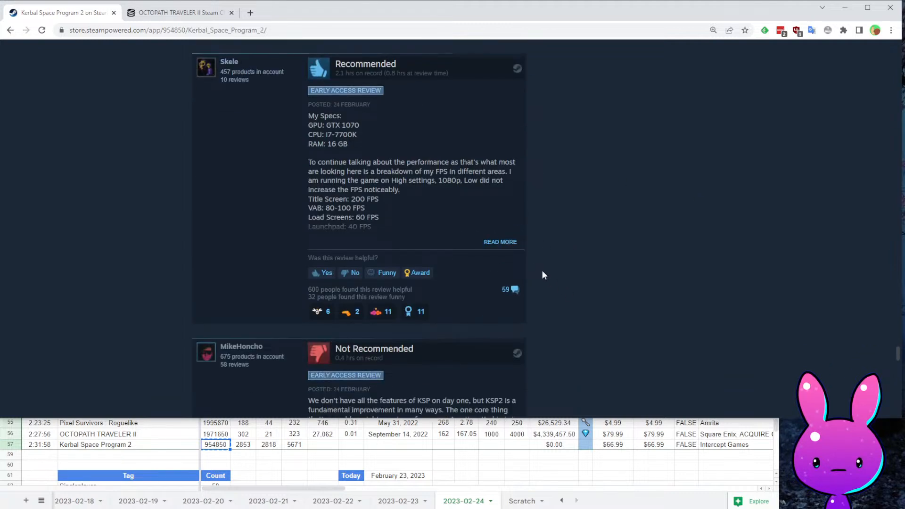
click(509, 244)
scroll(621, 297, down, 6)
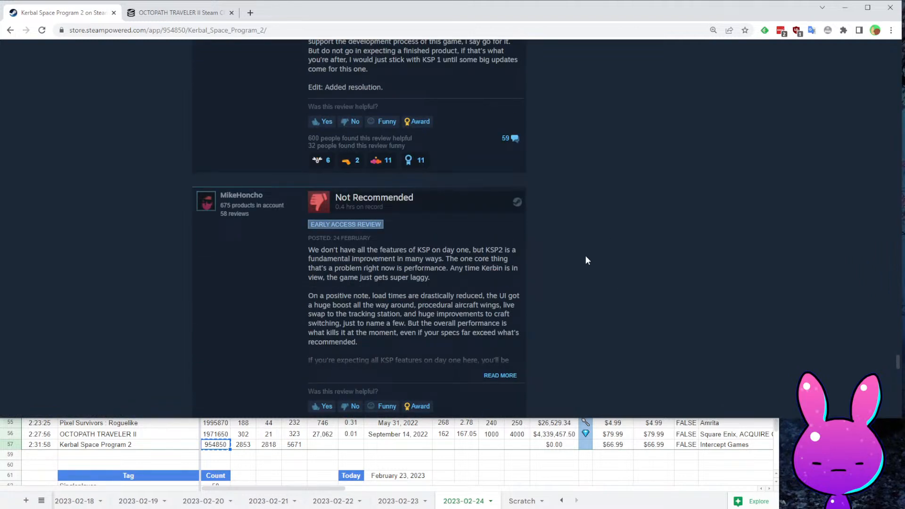
scroll(561, 275, down, 4)
scroll(552, 253, up, 1)
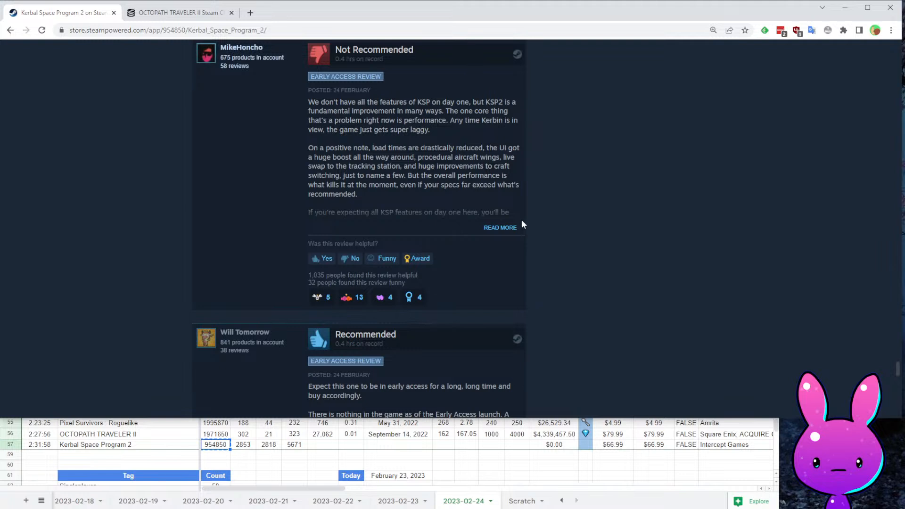
- Expand the negative review about laggy performance near Kerbin and read closely its last paragraph on missing features, frame rates and cost
click(497, 227)
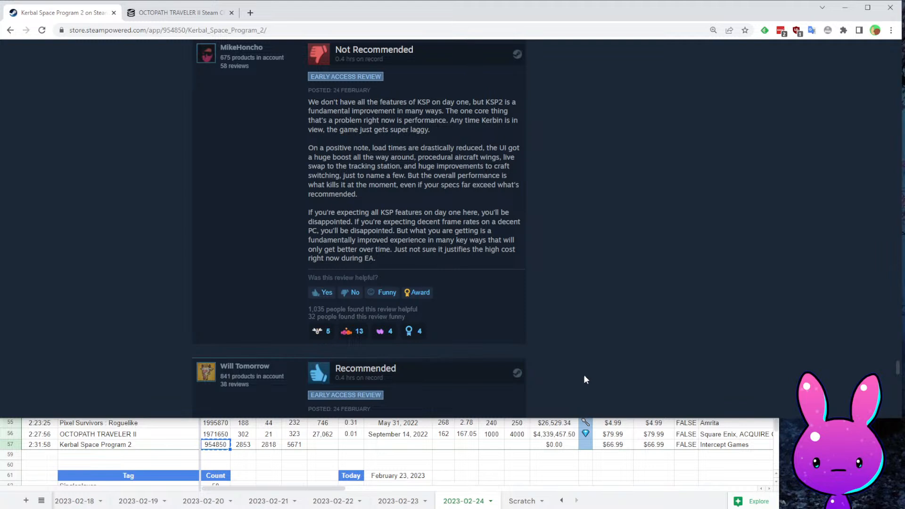
scroll(528, 293, up, 2)
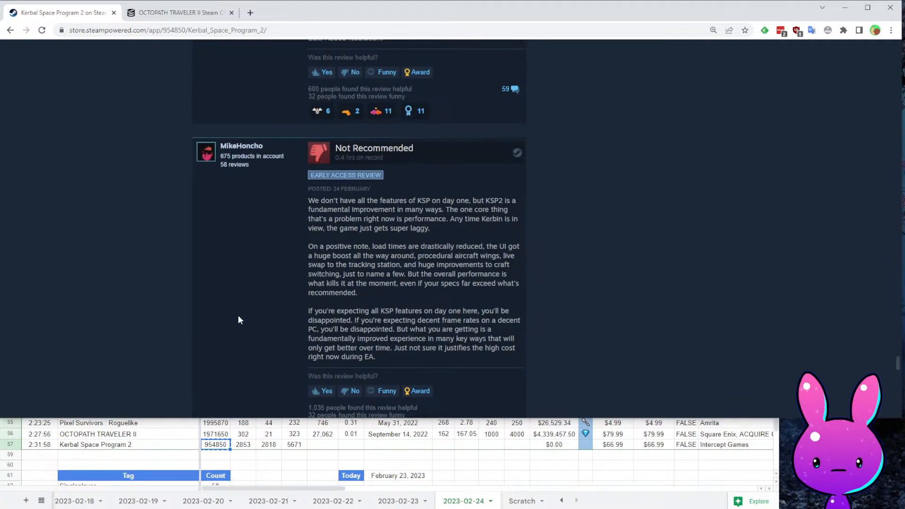
drag(300, 195, 406, 354)
click(644, 266)
scroll(644, 266, down, 2)
drag(315, 212, 483, 213)
click(555, 211)
drag(350, 222, 416, 231)
click(503, 214)
drag(331, 239, 369, 230)
click(435, 242)
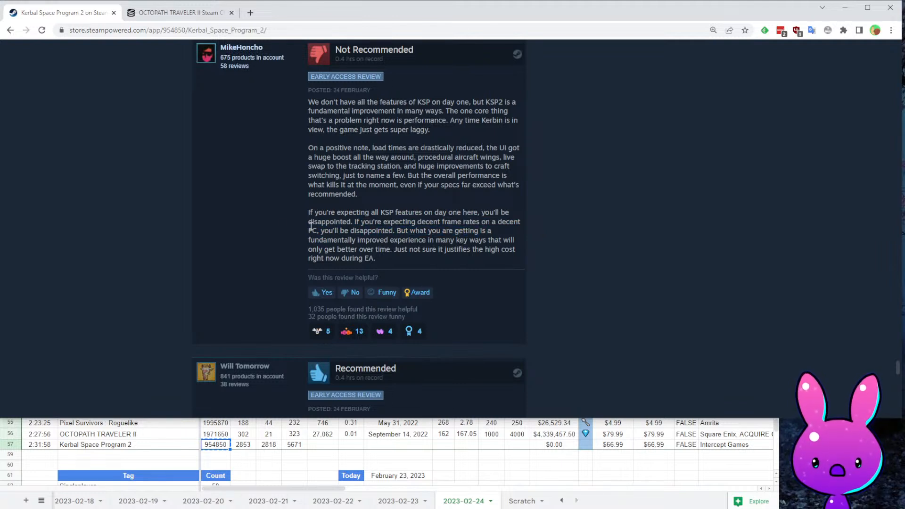
drag(336, 242, 511, 241)
drag(309, 249, 411, 250)
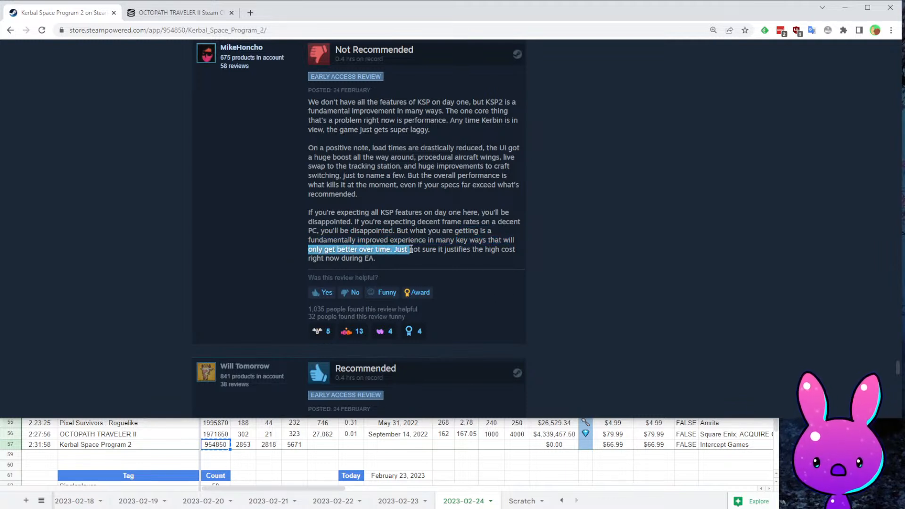
click(494, 234)
scroll(488, 300, down, 1)
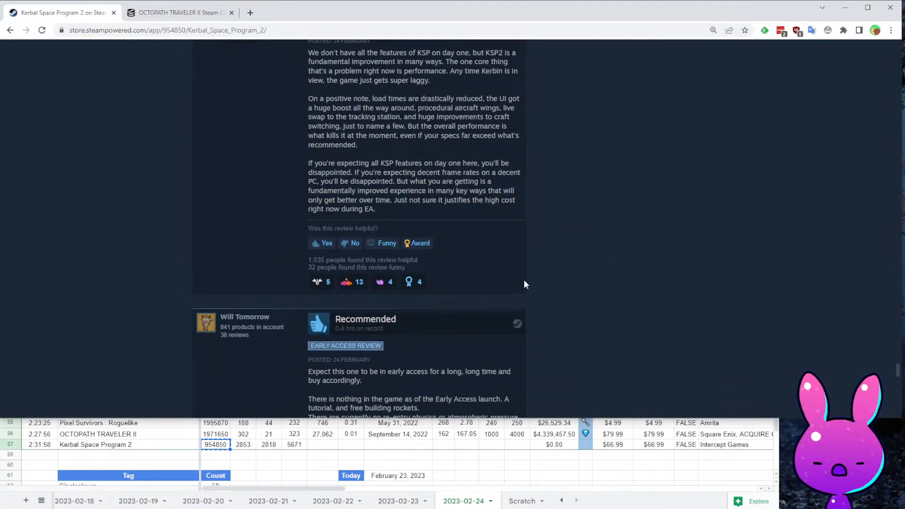
- Skim the remaining most helpful reviews and check Kerbal Space Program 2's price in the purchase section
scroll(539, 252, down, 5)
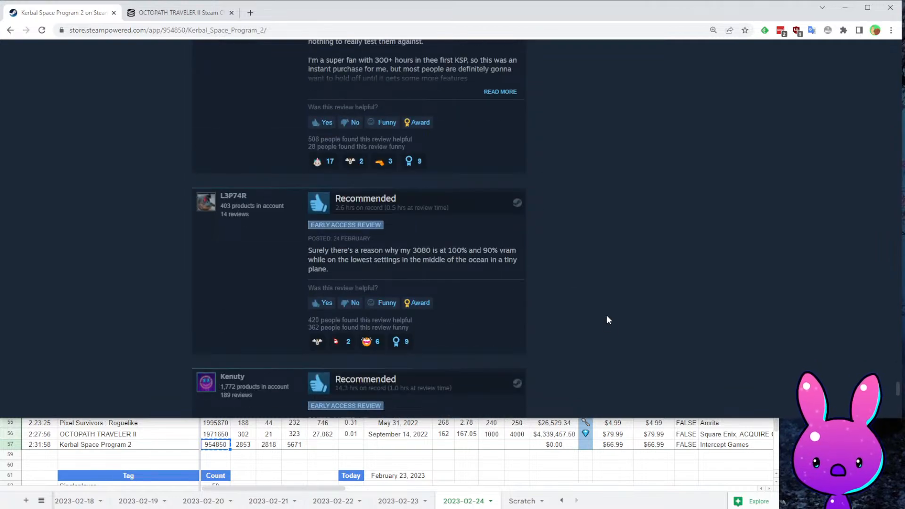
scroll(607, 323, down, 7)
scroll(579, 322, up, 20)
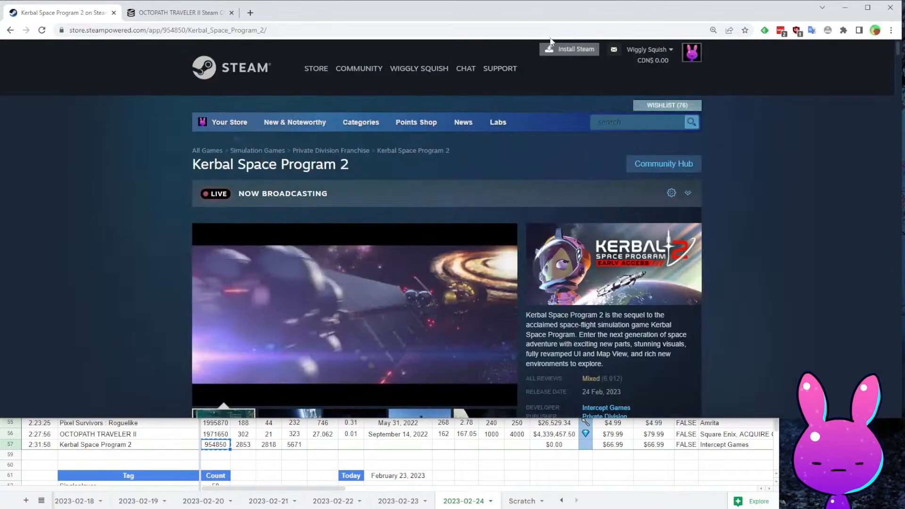
scroll(460, 95, down, 5)
scroll(437, 83, down, 7)
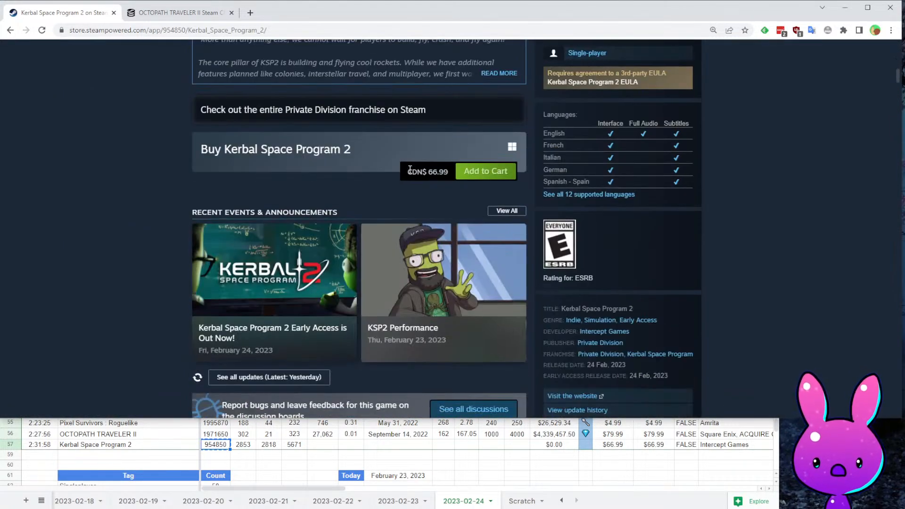
scroll(404, 173, up, 3)
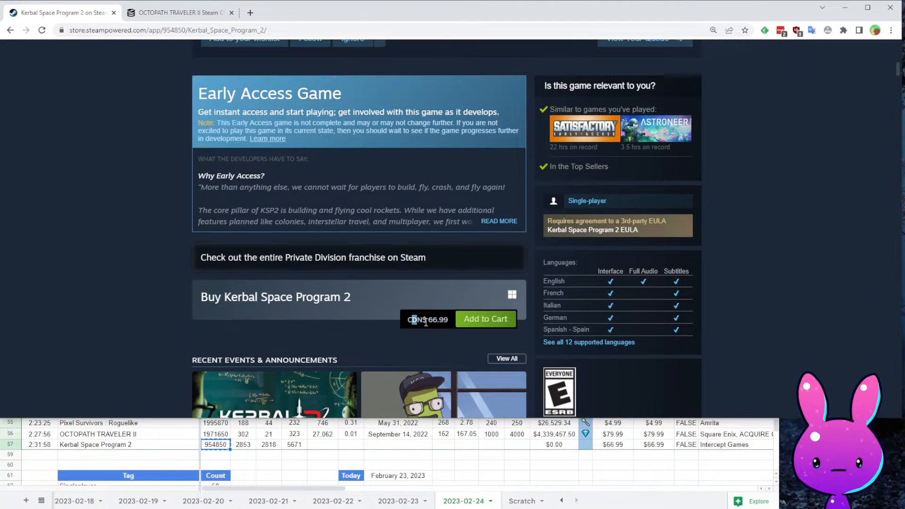
- Look through Kerbal Space Program 2's store screenshots, including the spacecraft beside the grey moon
scroll(677, 235, up, 5)
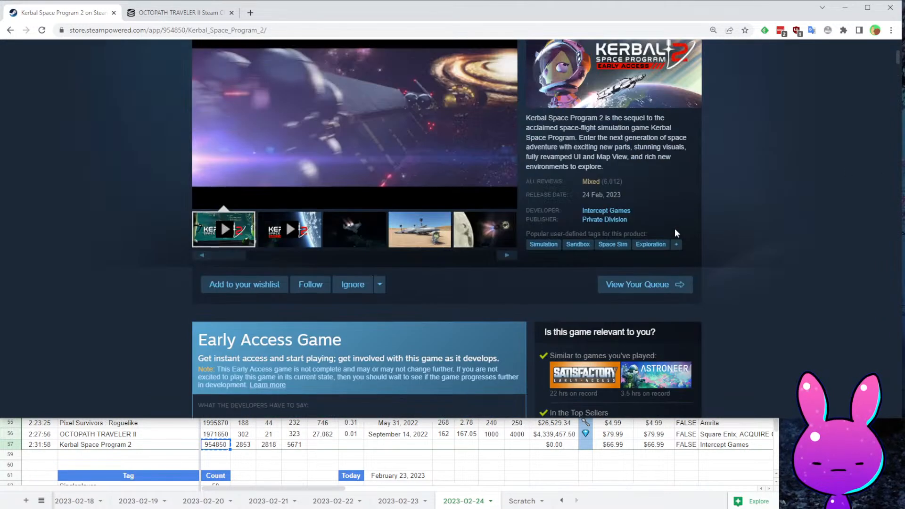
click(399, 243)
click(476, 219)
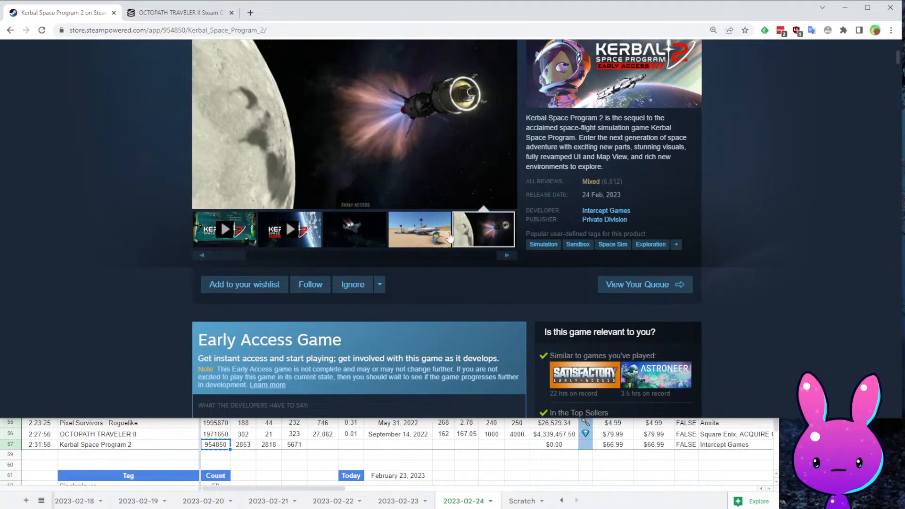
click(399, 243)
- Skim the store page again from the purchase section through the expanded user reviews and back to the price
scroll(717, 142, down, 20)
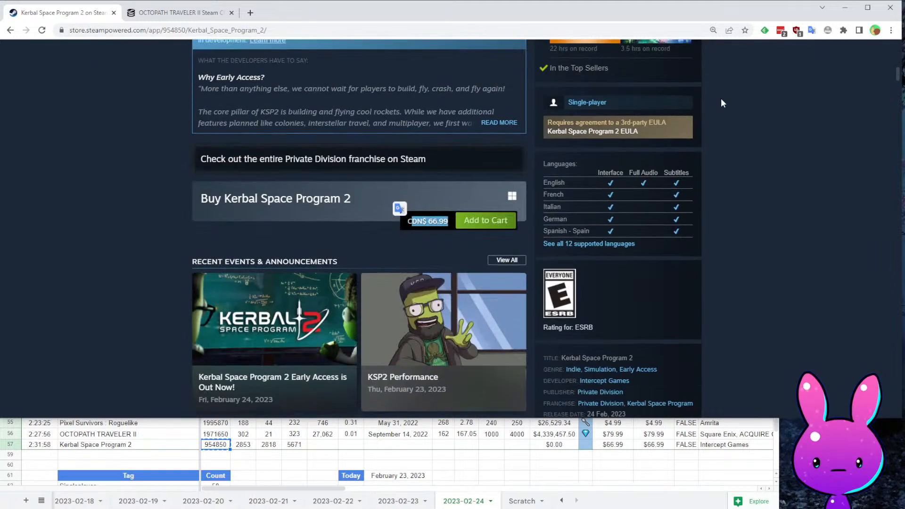
scroll(473, 160, down, 20)
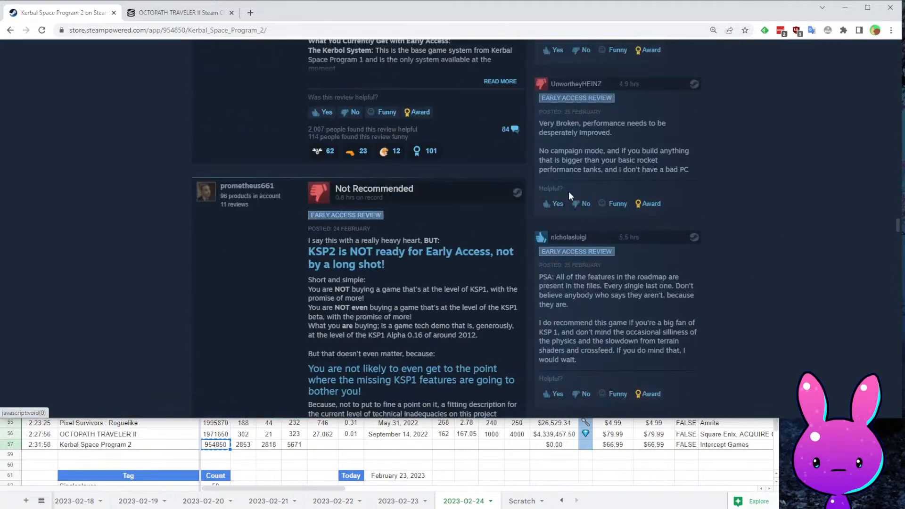
scroll(583, 209, down, 20)
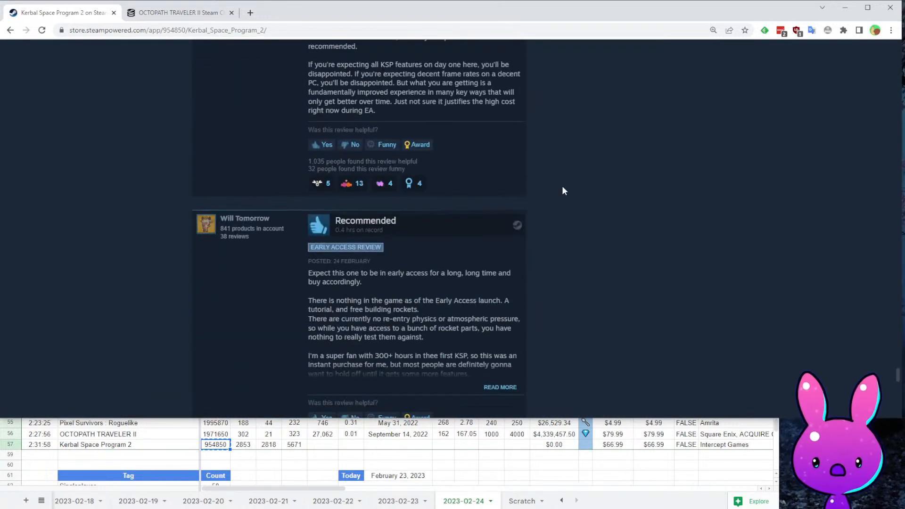
scroll(595, 235, up, 20)
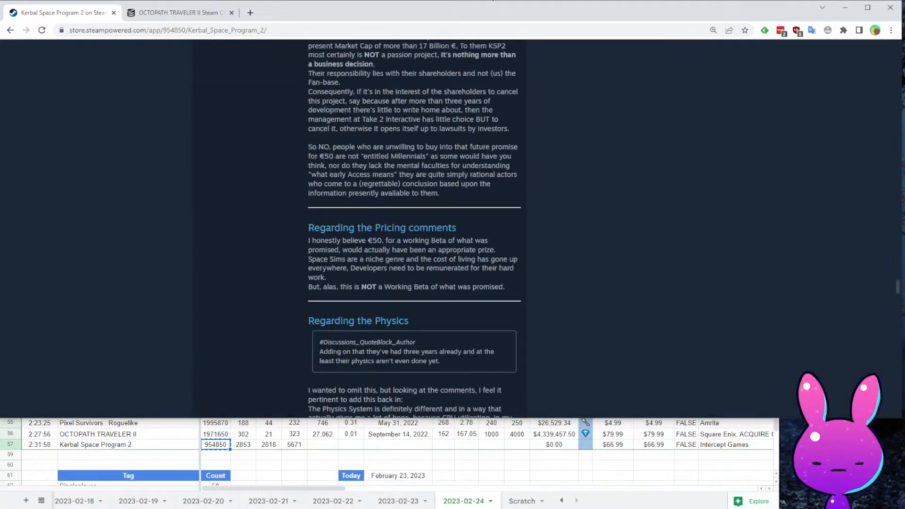
scroll(714, 374, down, 8)
scroll(703, 349, up, 5)
scroll(694, 320, down, 9)
scroll(607, 206, up, 5)
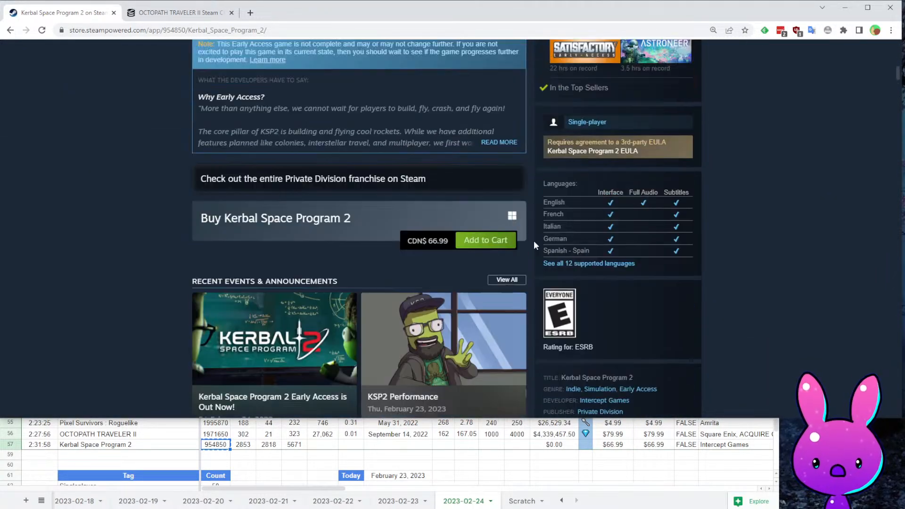
- Re-examine the game's price, release details and top reviews, finishing back at the start of the store page
scroll(263, 225, down, 5)
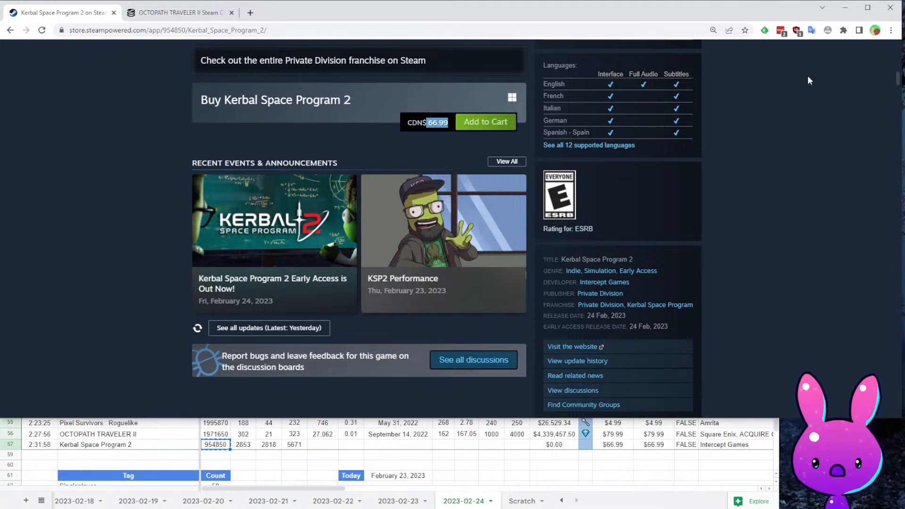
scroll(712, 286, up, 10)
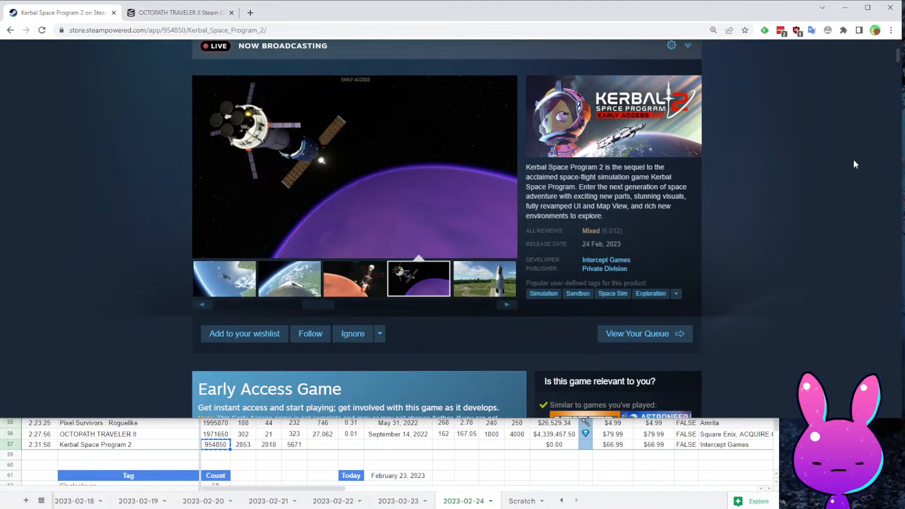
scroll(710, 219, down, 20)
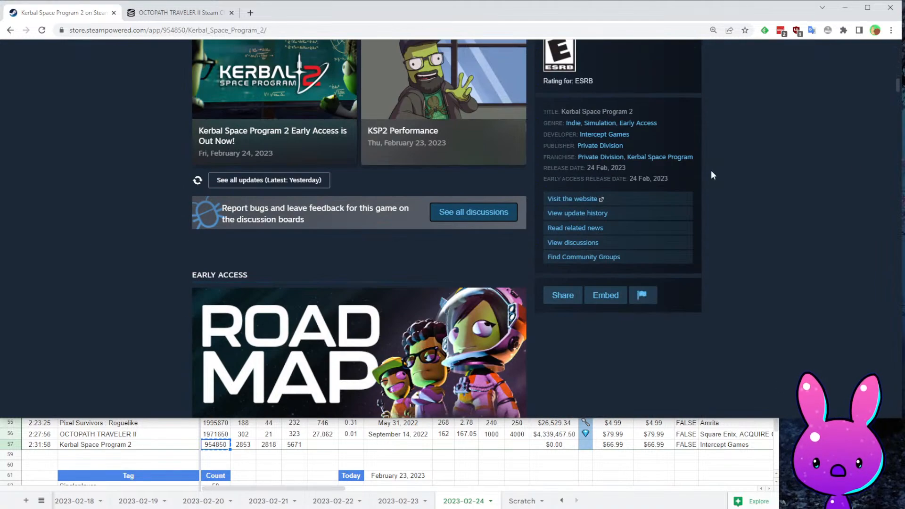
scroll(655, 179, down, 15)
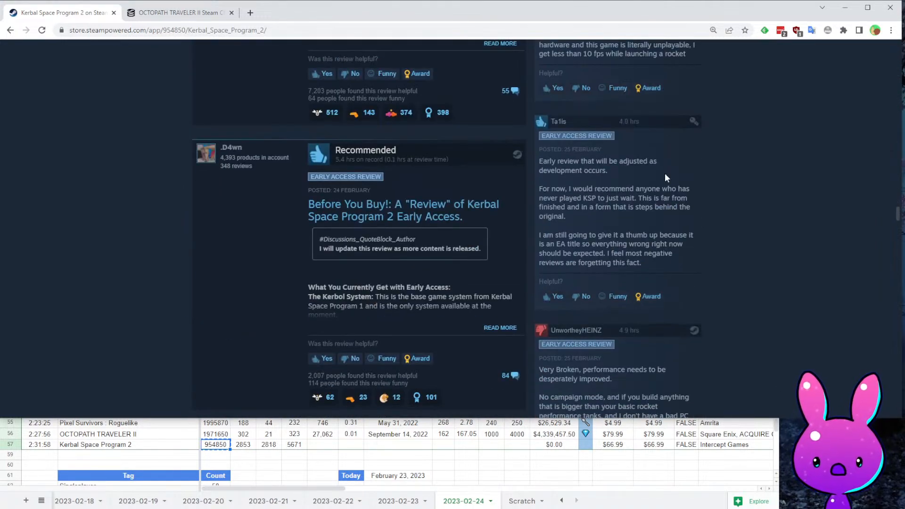
key(Home)
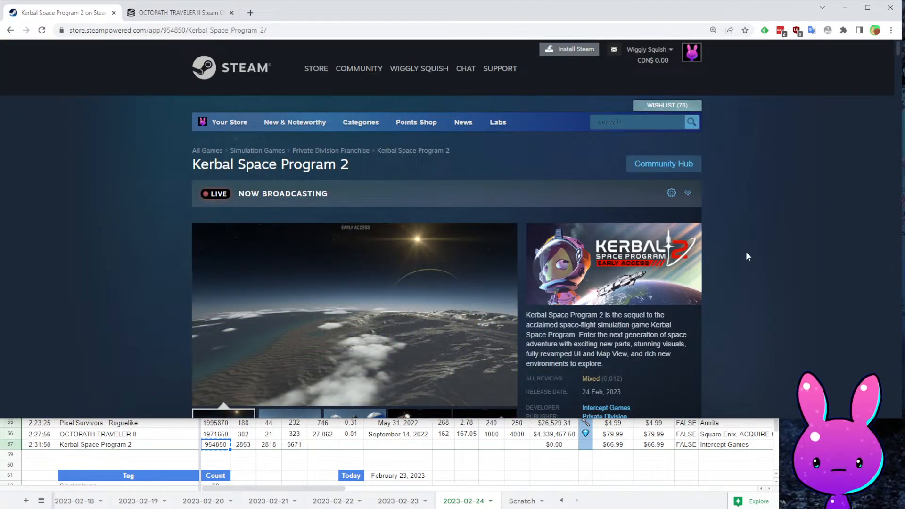
- Open the SteamDB charts page for Kerbal Space Program 2 using its app ID 954850 from the store address
scroll(837, 178, down, 3)
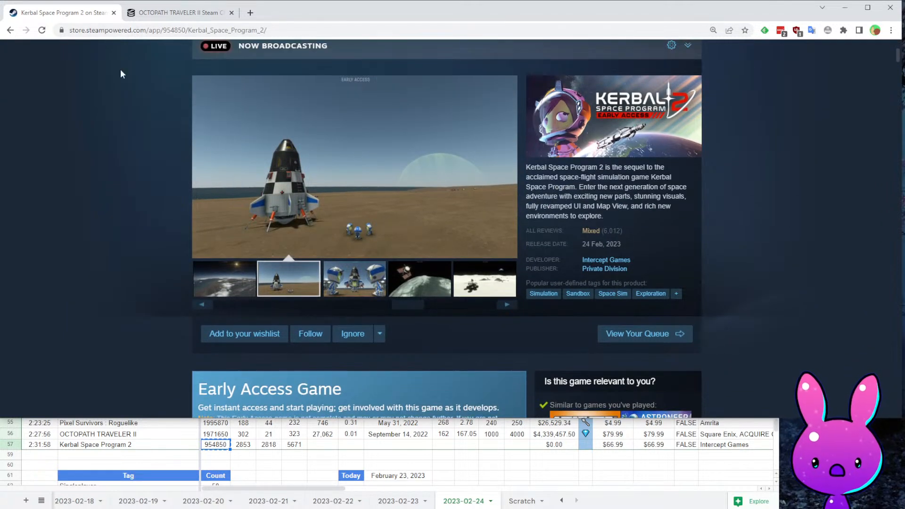
double_click(175, 30)
key(ctrl+c)
click(171, 19)
double_click(132, 30)
key(ctrl+v)
key(Return)
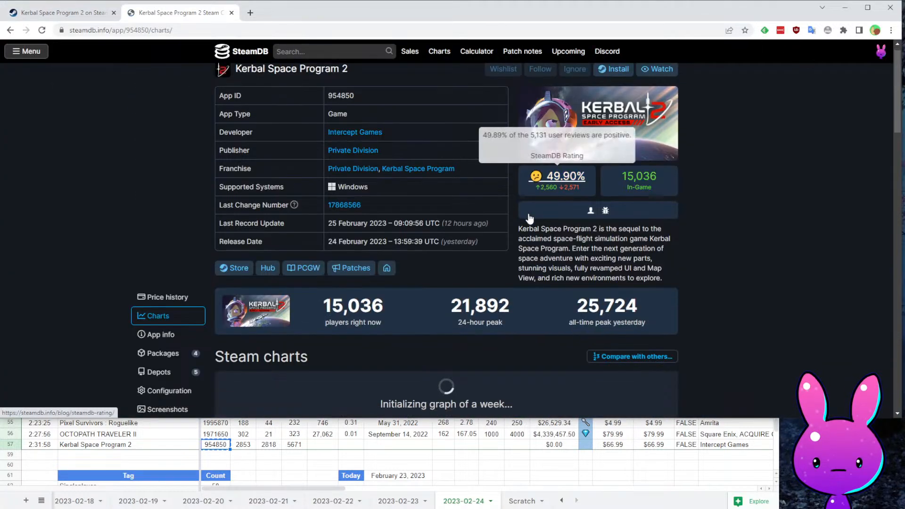
- Copy Kerbal Space Program 2's follower count of 160,160 from SteamDB's store data into its Followers cell
scroll(393, 207, down, 2)
scroll(177, 178, up, 1)
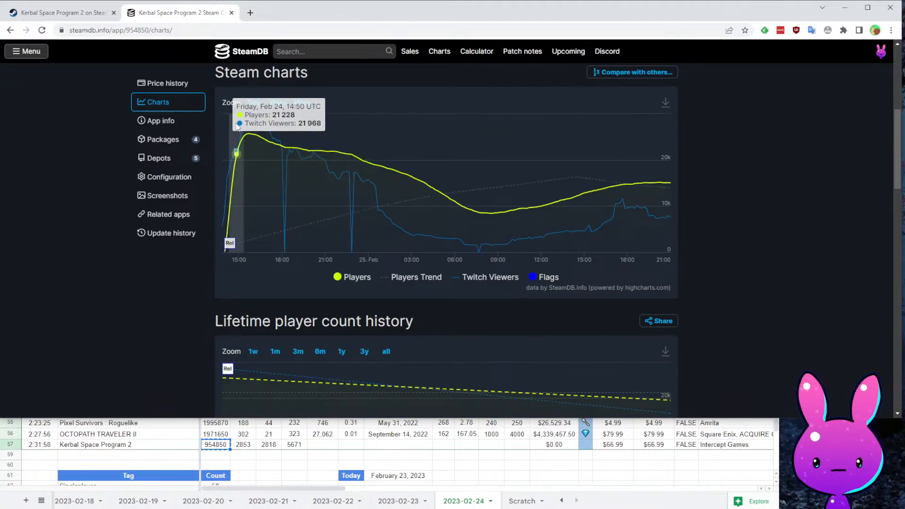
scroll(355, 272, down, 1)
scroll(355, 271, down, 5)
scroll(304, 259, up, 2)
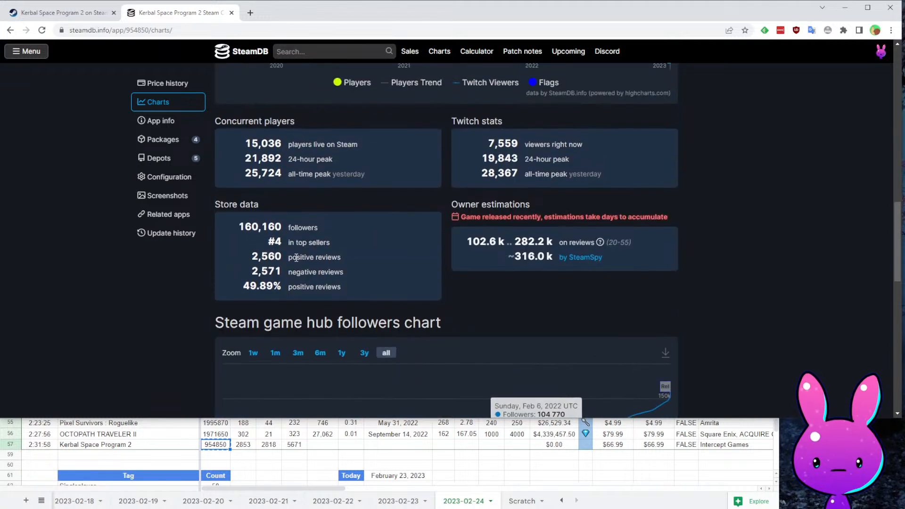
drag(241, 227, 284, 224)
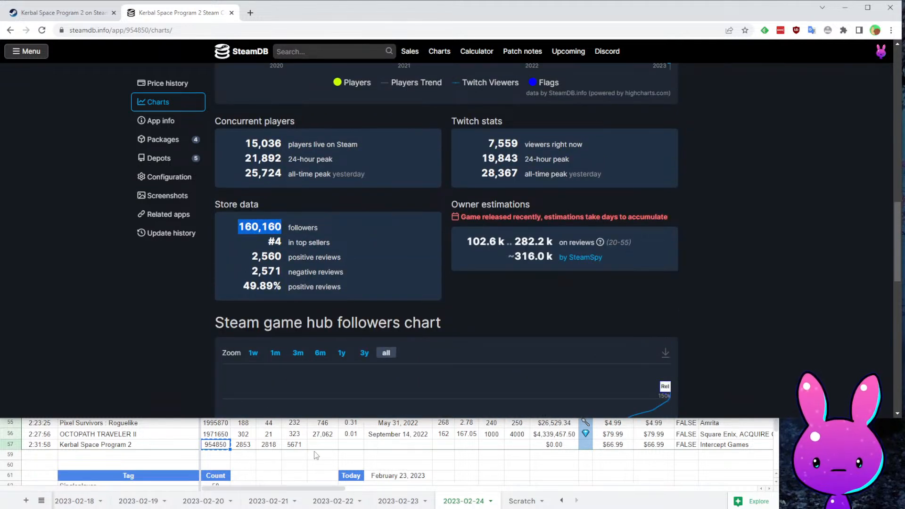
click(316, 450)
click(327, 447)
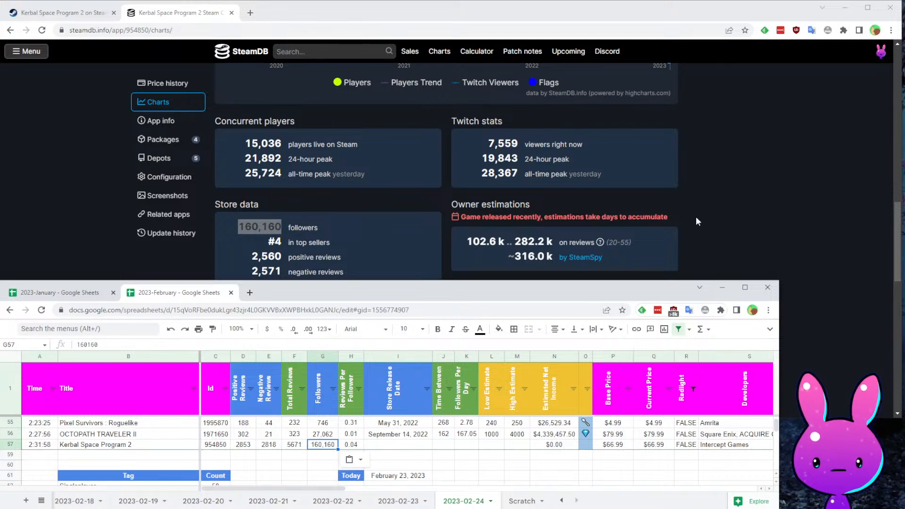
- Check the start of the game's followers chart and enter 8/23/2019 as its Store Release Date
click(686, 261)
scroll(687, 260, down, 5)
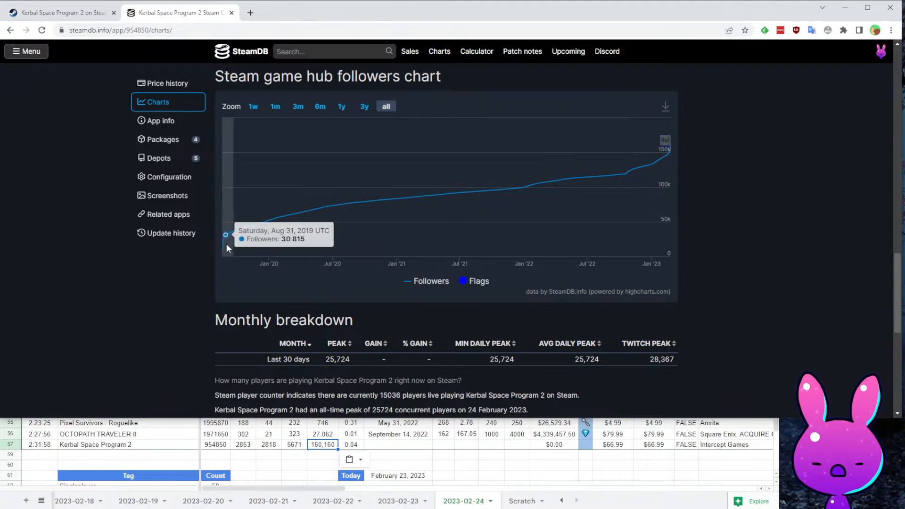
click(396, 445)
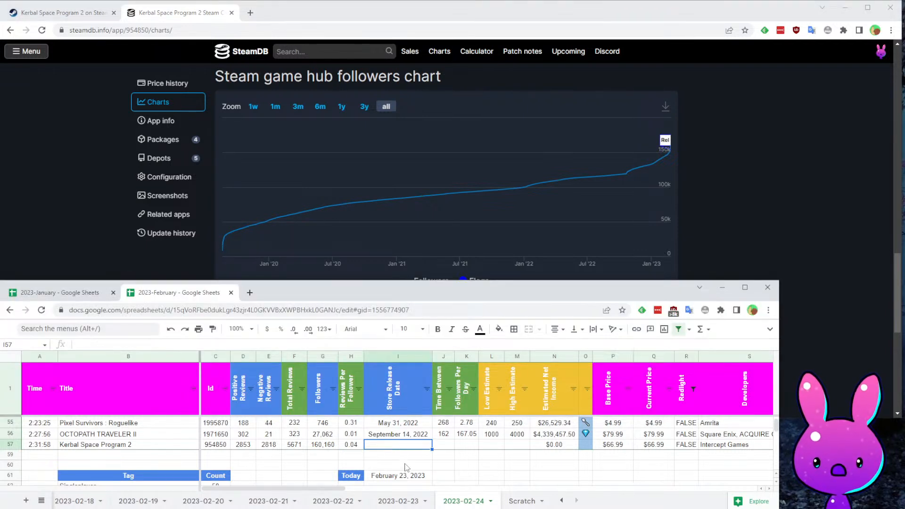
text(8/23/2)
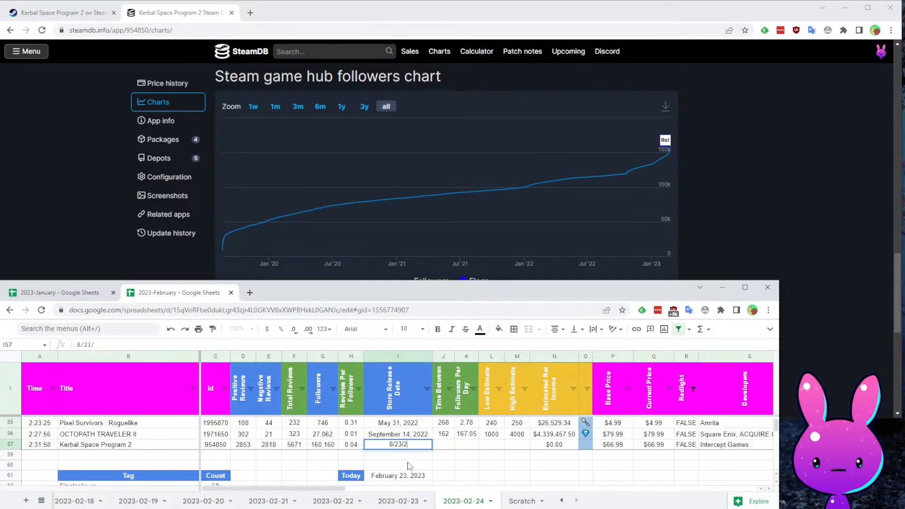
text(019)
key(Return)
key(Up)
key(Up)
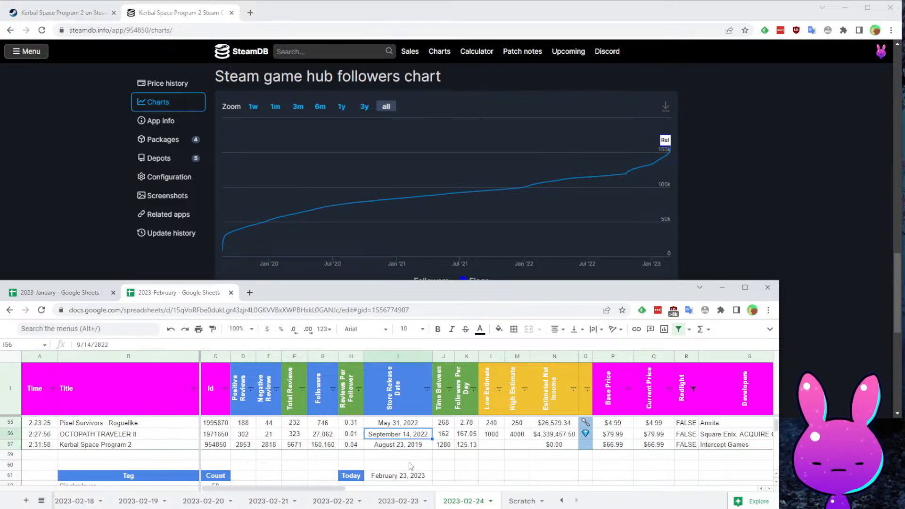
key(Right)
key(Right)
key(Down)
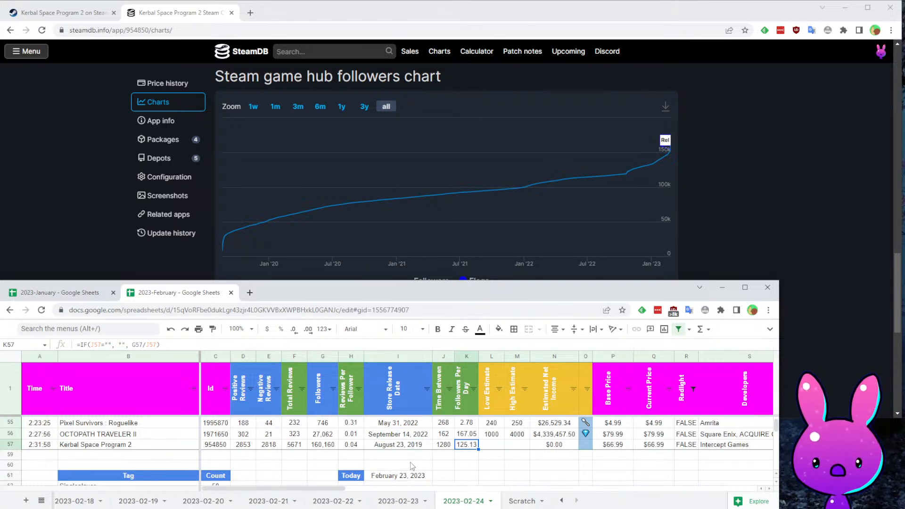
key(Right)
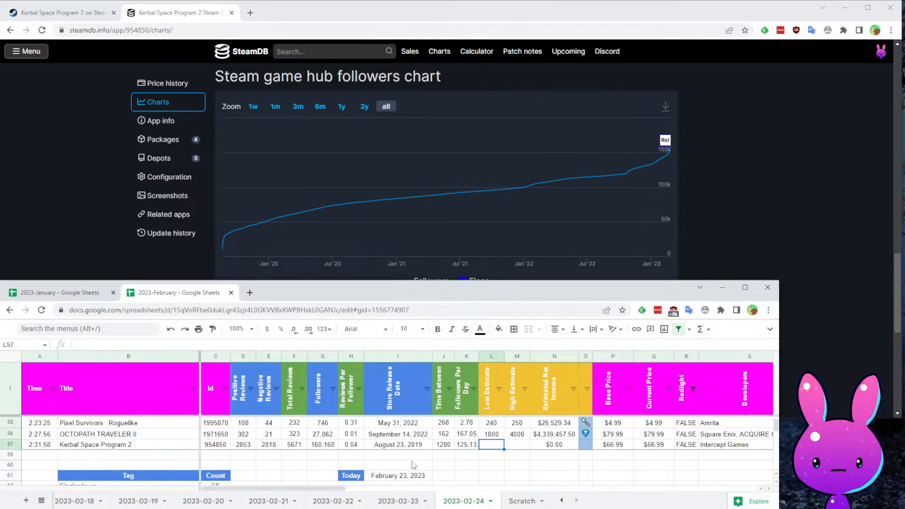
- Look through publisher Private Division's catalogue and open the original Kerbal Space Program's store page
click(76, 9)
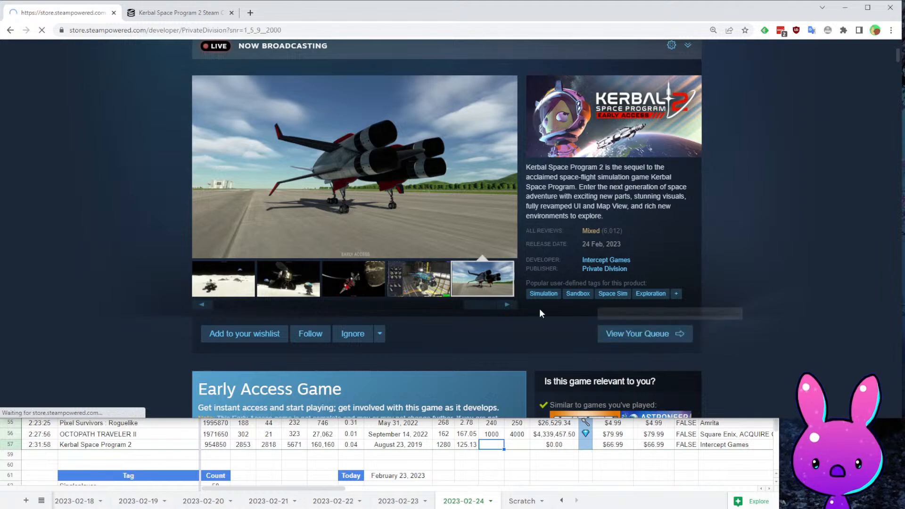
scroll(362, 260, down, 5)
scroll(225, 327, down, 10)
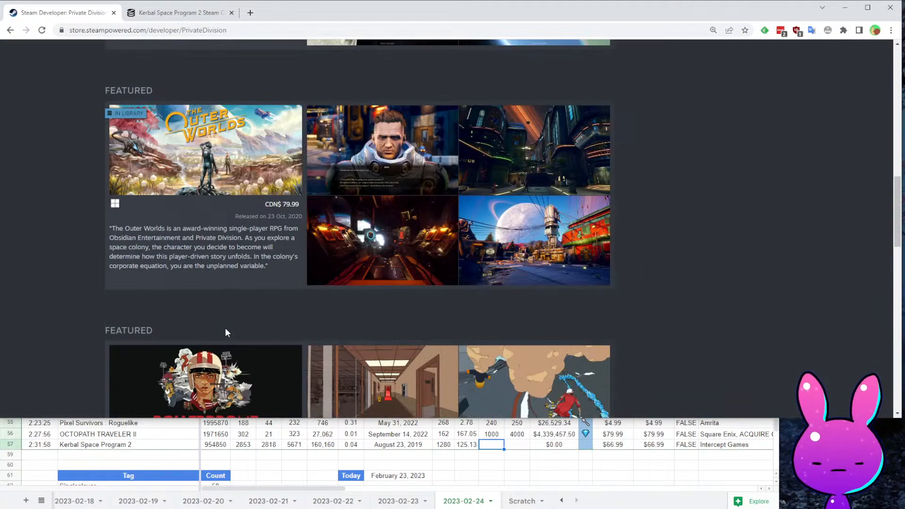
scroll(303, 240, down, 10)
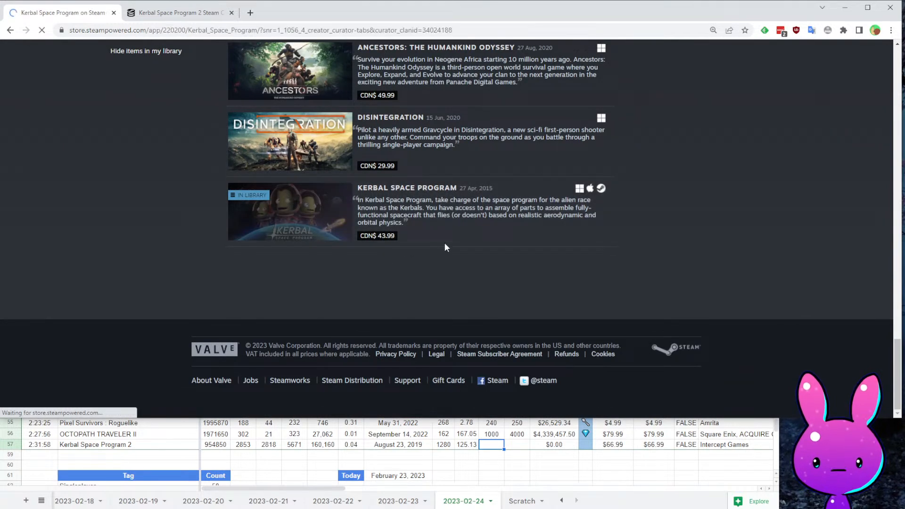
click(439, 242)
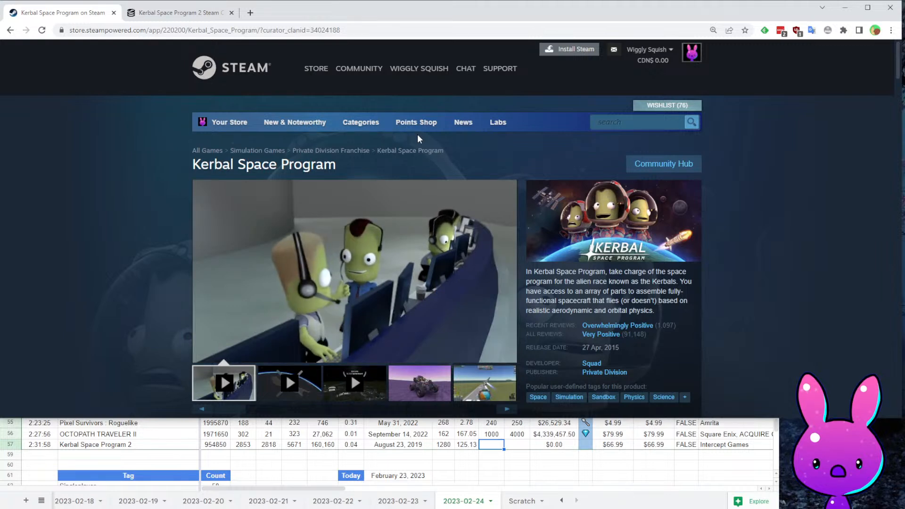
mouse_move(359, 68)
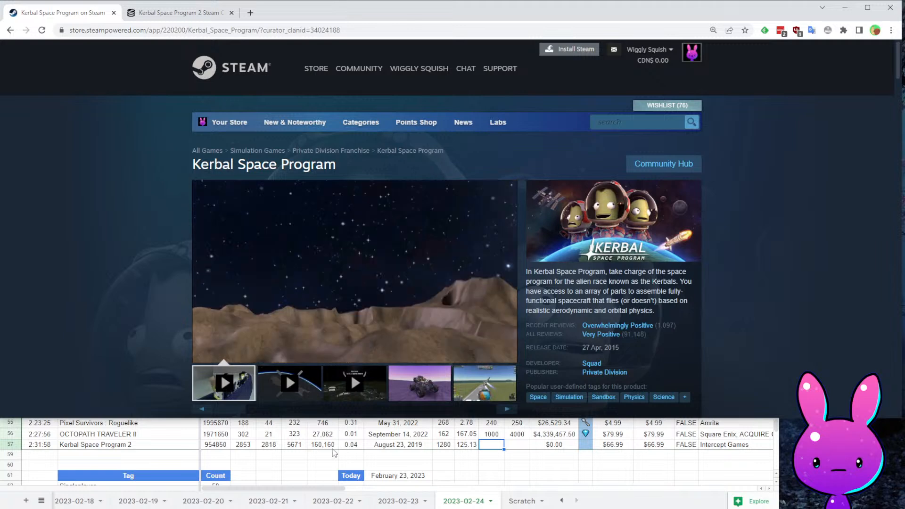
- Calculate Kerbal Space Program 2's Low Estimate with =G57/20 and replace the formula with the rounded value 8000
click(491, 447)
text(=)
click(313, 445)
text(/20)
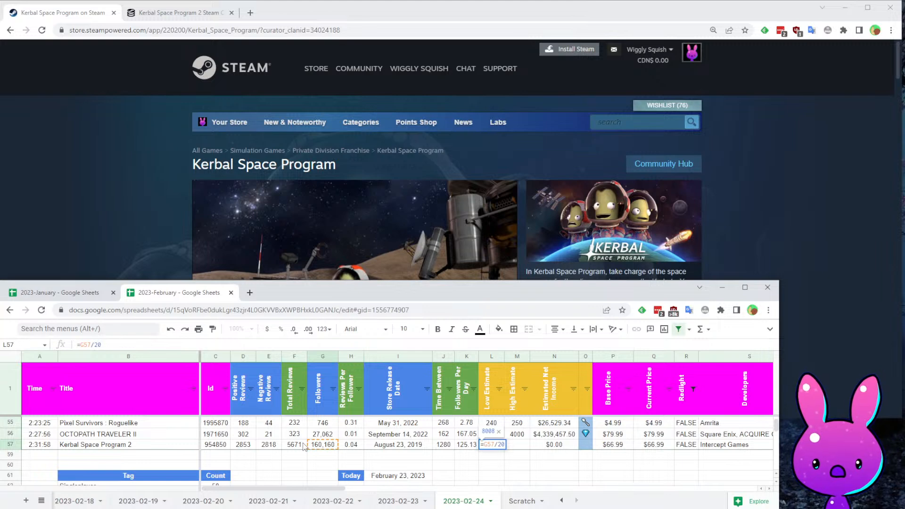
key(Return)
key(Up)
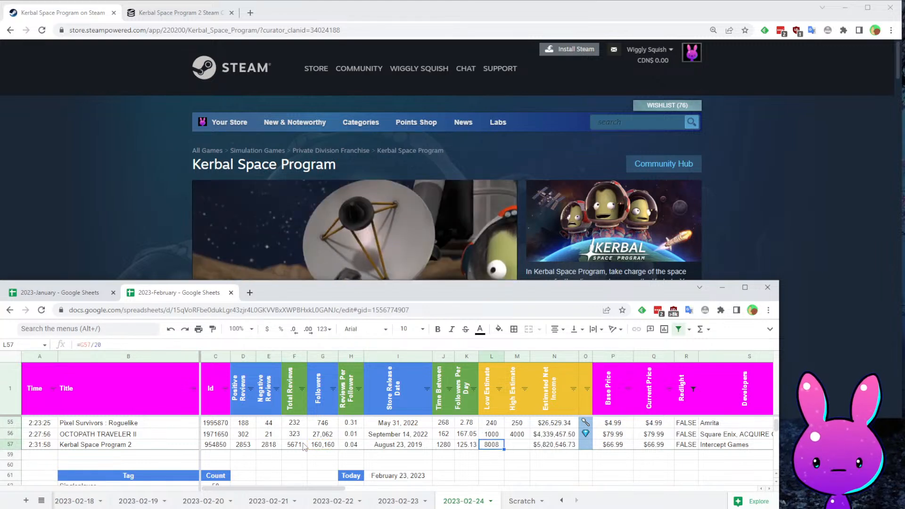
text(8000)
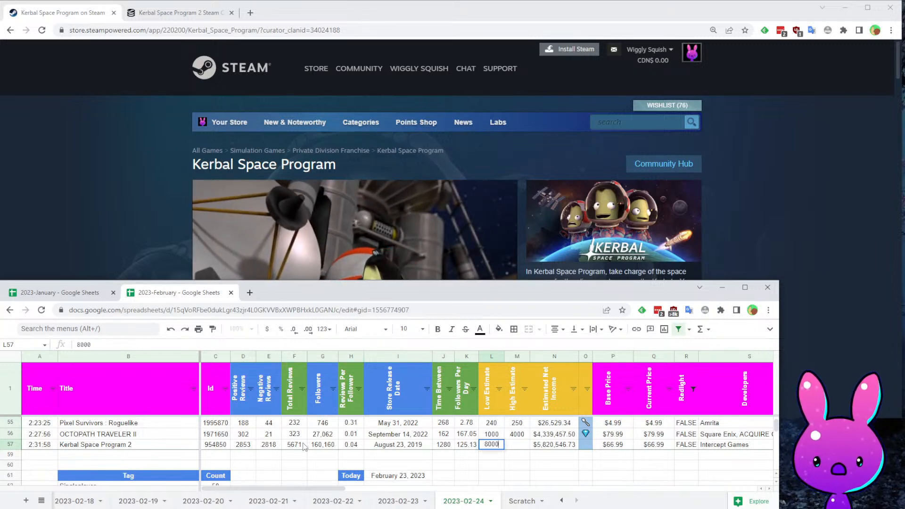
key(Return)
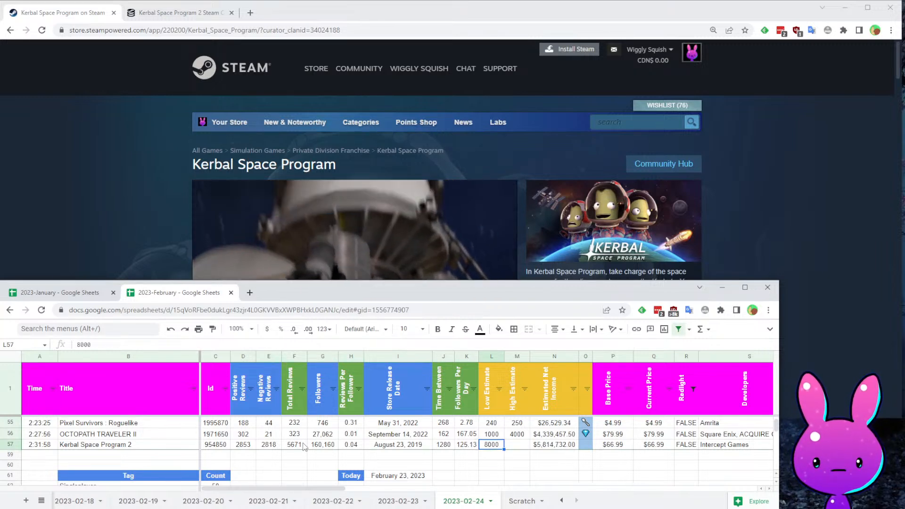
- Compare the review, follower and followers-per-day figures along Kerbal Space Program 2's row, finishing at its Low Estimate
key(Up)
key(Left)
key(Left)
key(Left)
key(Left)
key(Left)
key(Left)
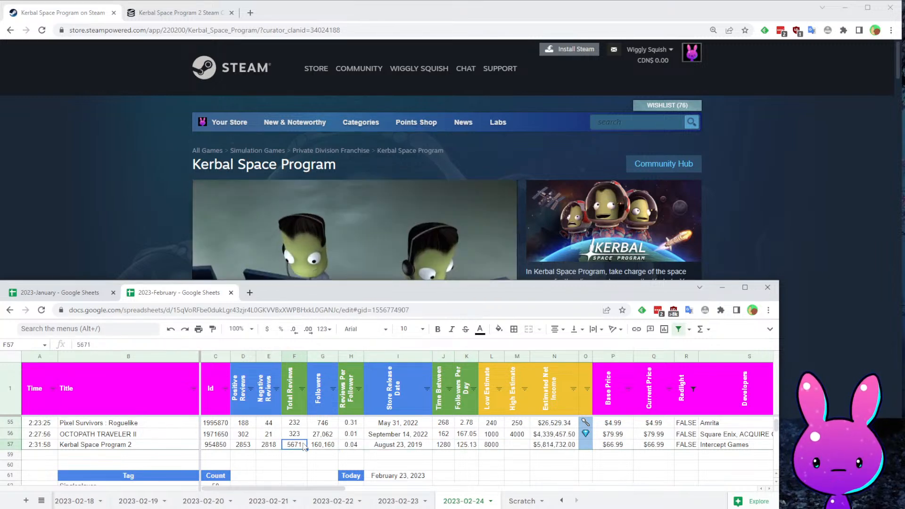
key(Right)
key(Right)
key(Right)
key(Right)
key(Right)
key(Right)
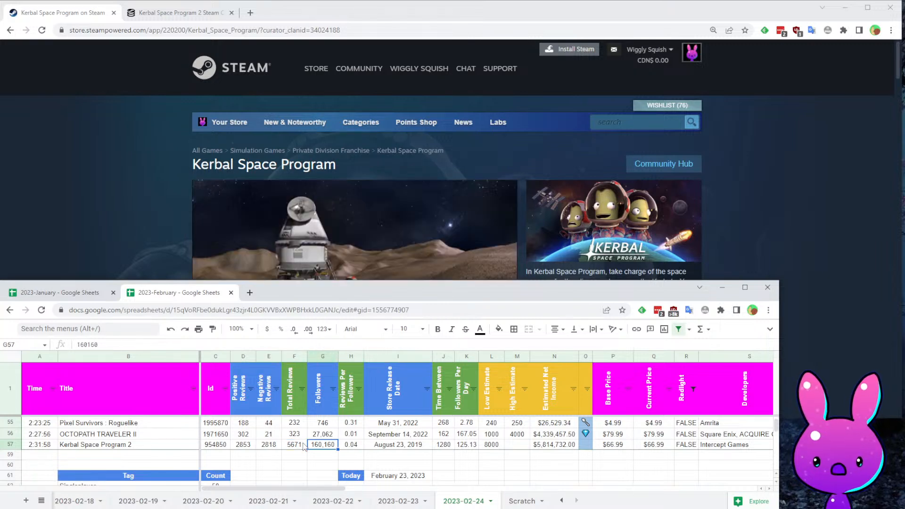
key(Left)
key(Left)
key(Left)
key(Left)
key(Left)
key(Left)
key(Left)
key(Left)
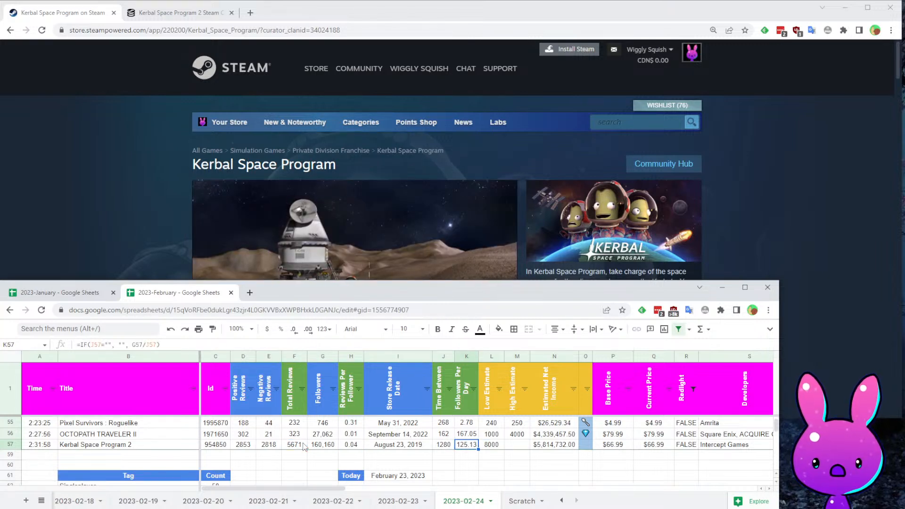
key(Right)
key(Right)
key(Right)
key(Right)
key(Right)
key(Right)
key(Right)
key(Right)
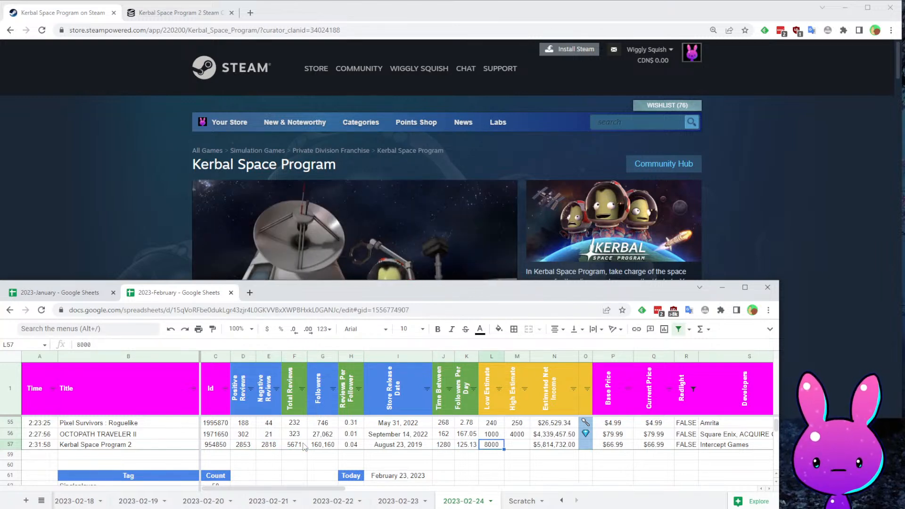
- Set Kerbal Space Program 2's Low Estimate to 10000
text(10000)
key(Return)
key(Up)
- Recheck the game's review and follower figures against the new low estimate, finishing at its Store Release Date
key(Up)
key(Left)
key(Left)
key(Left)
key(Left)
key(Left)
key(Left)
key(Left)
key(Left)
key(Left)
key(Right)
key(Right)
key(Right)
key(Right)
key(Right)
key(Right)
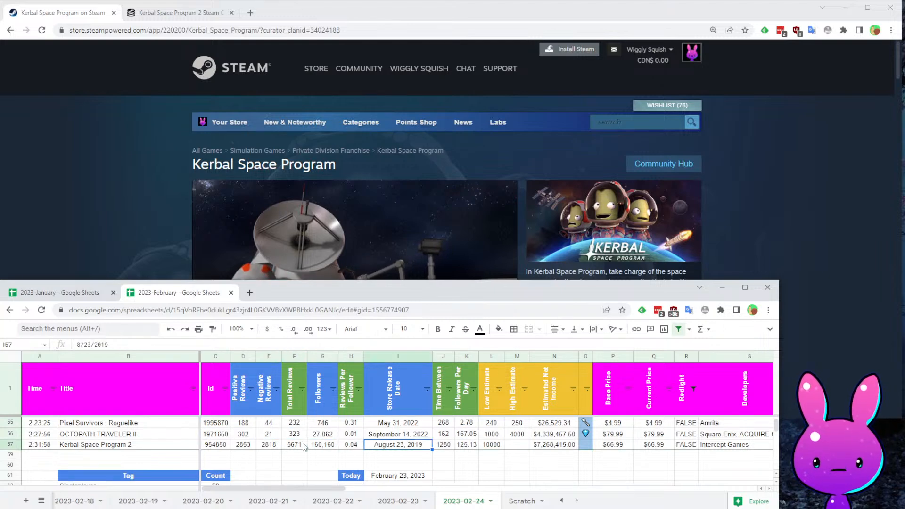
- Set Kerbal Space Program 2's High Estimate to 40000
key(Right)
key(Right)
key(Right)
key(Down)
key(Right)
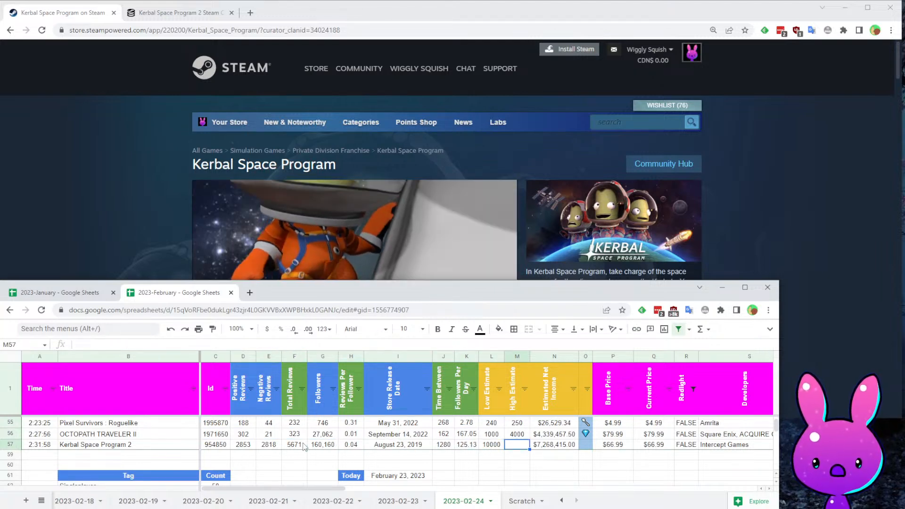
text(40000)
key(Return)
key(Down)
- Review the remaining columns to the end of Kerbal Space Program 2's row and return to its Time cell
key(Left)
key(Up)
key(Up)
key(Right)
key(Right)
key(Right)
key(Right)
key(Right)
key(Right)
key(Right)
key(Right)
key(Right)
key(Right)
key(Right)
key(Right)
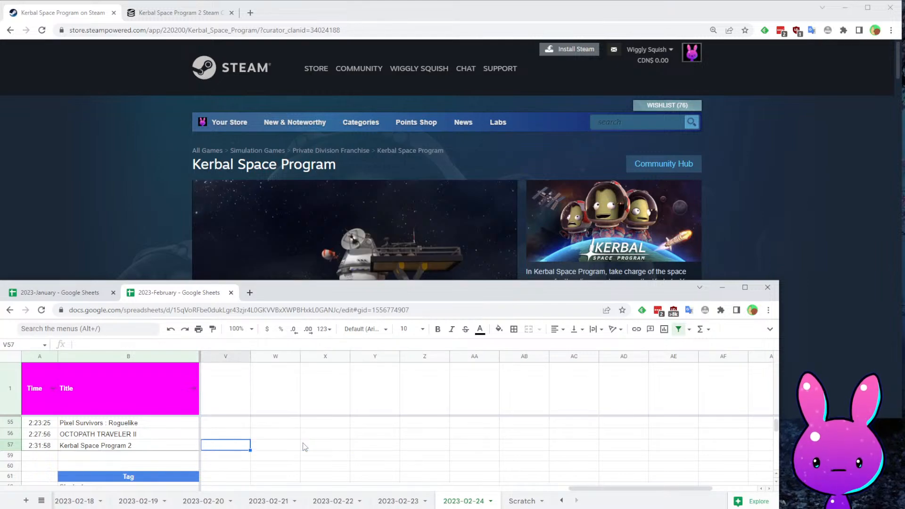
key(Home)
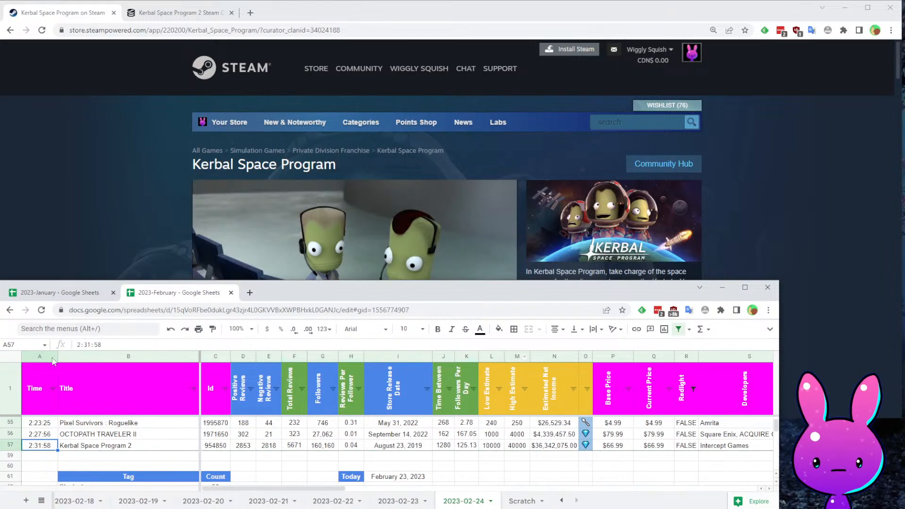
- Enlarge the spreadsheet window upward so the summary tables below the game list can be read
drag(387, 281, 387, 4)
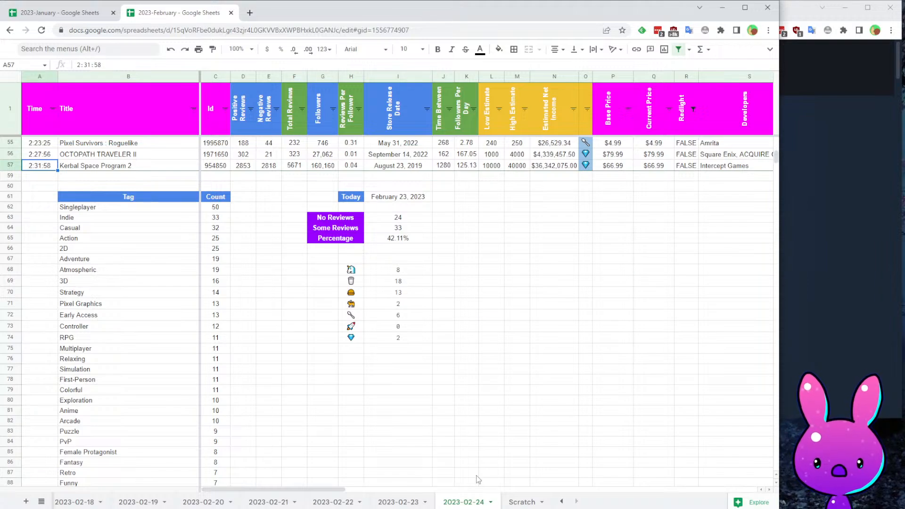
scroll(404, 391, up, 4)
scroll(395, 357, down, 3)
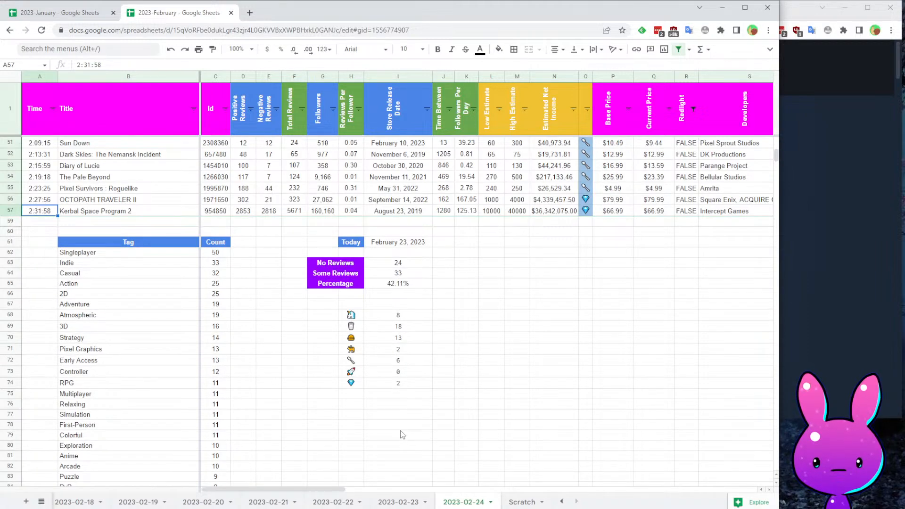
- Examine the game counts beside the category icons, including the sum of the trash can and burger counts
click(404, 373)
key(Down)
key(Left)
key(Up)
key(Up)
key(Right)
key(Up)
key(Up)
key(Up)
key(Down)
key(Down)
key(Down)
key(Down)
key(Down)
key(Up)
key(Up)
key(Up)
key(Down)
key(Up)
key(Up)
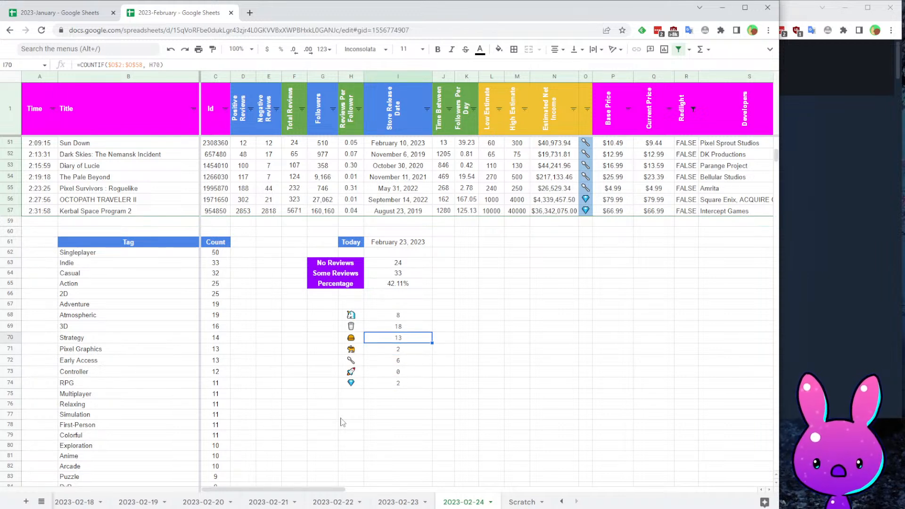
key(shift+Up)
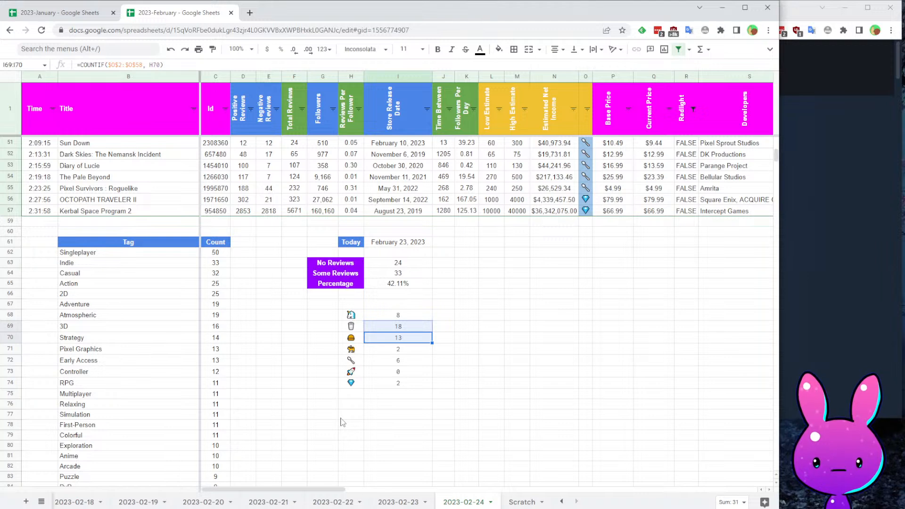
click(405, 363)
- Look over the tag counts and skim the day's full game list from its first entry downward
scroll(348, 403, up, 3)
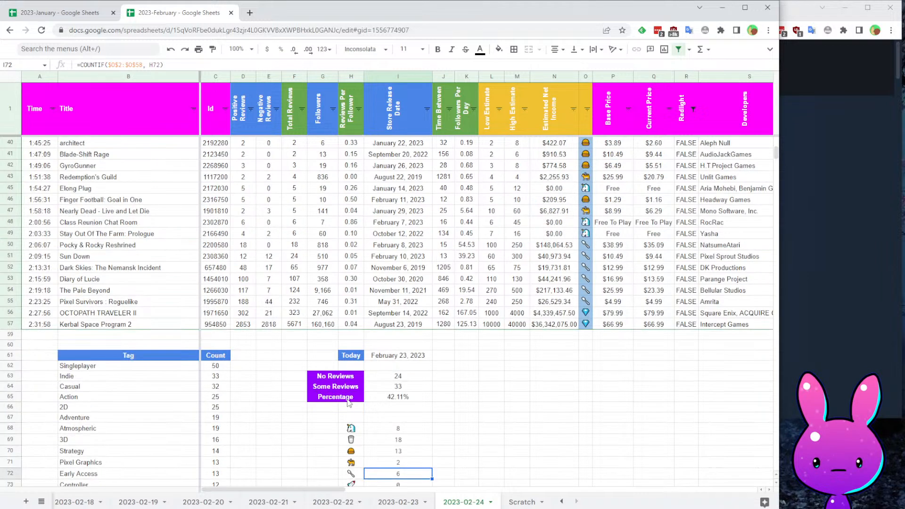
scroll(347, 410, down, 4)
drag(153, 199, 214, 405)
click(279, 368)
scroll(269, 357, up, 10)
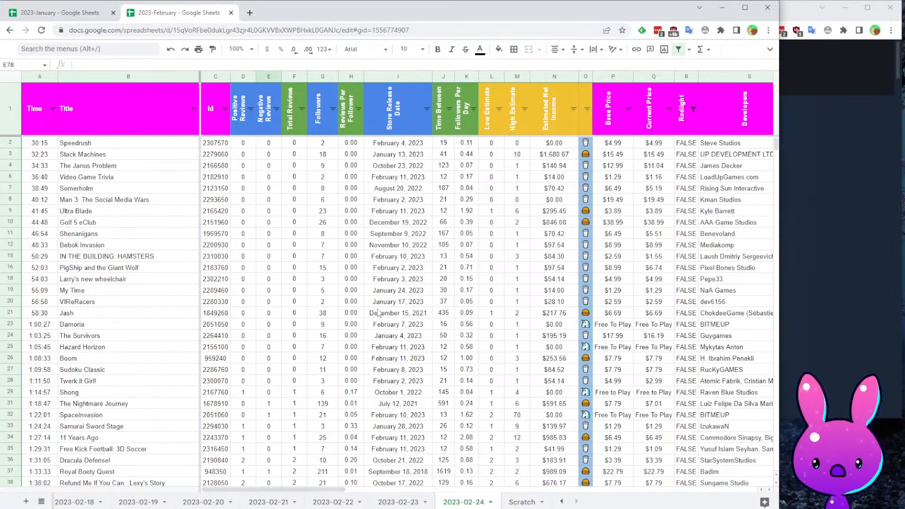
scroll(374, 314, down, 10)
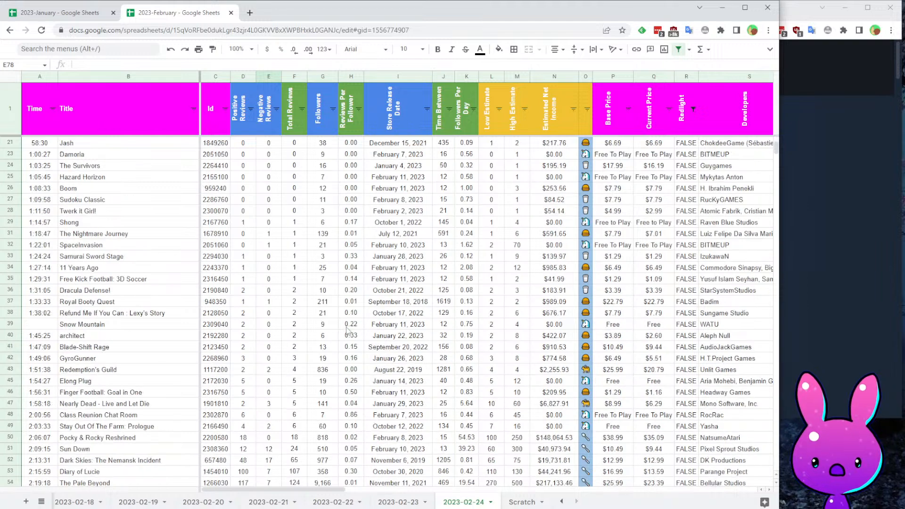